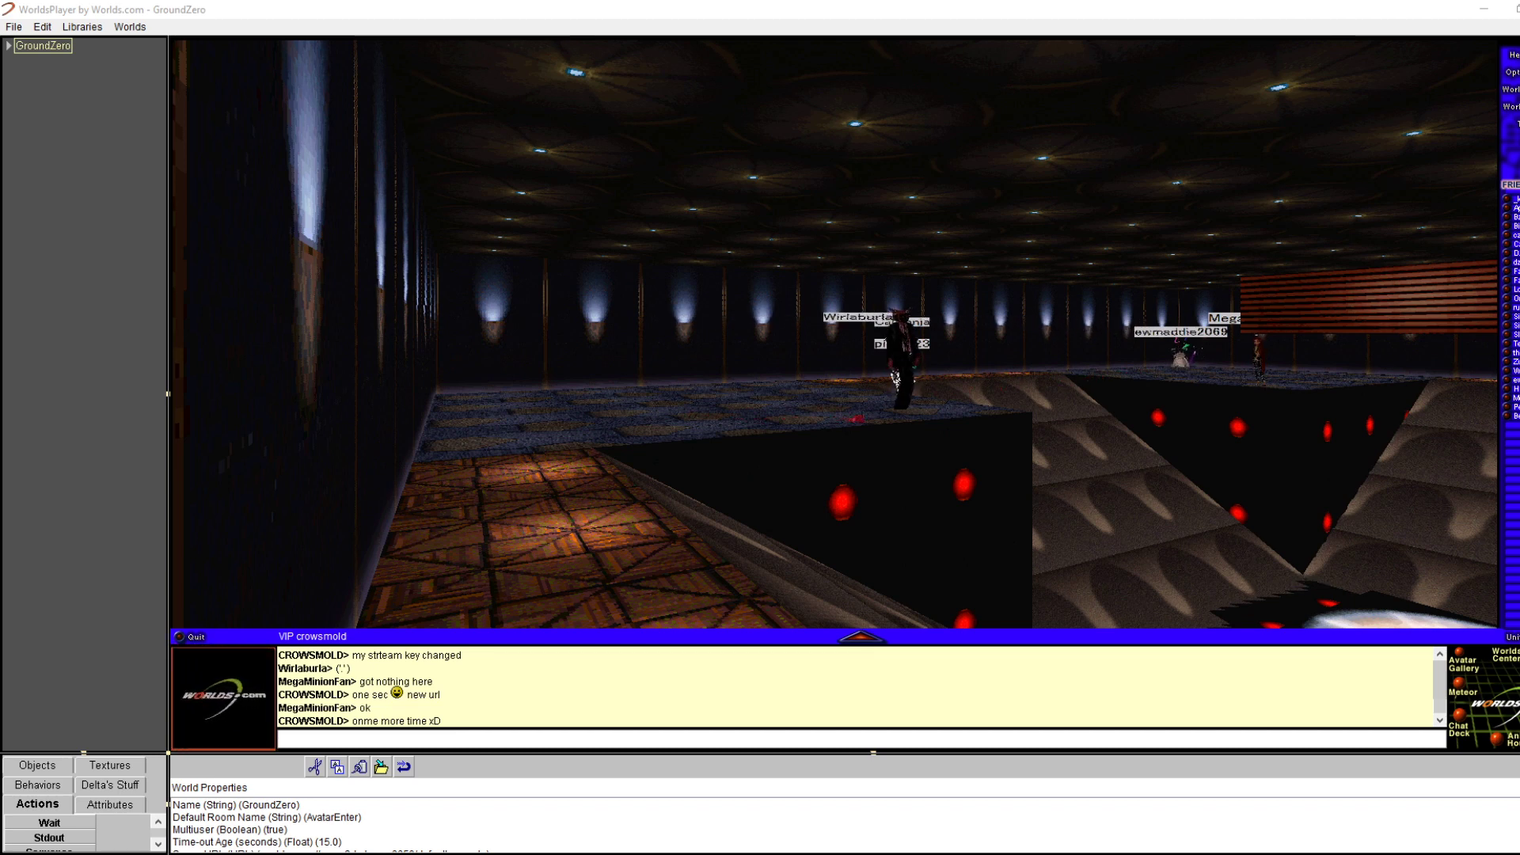
Paste the YouTube stream link into the chat and send it to the room
click(458, 744)
key(ctrl+v)
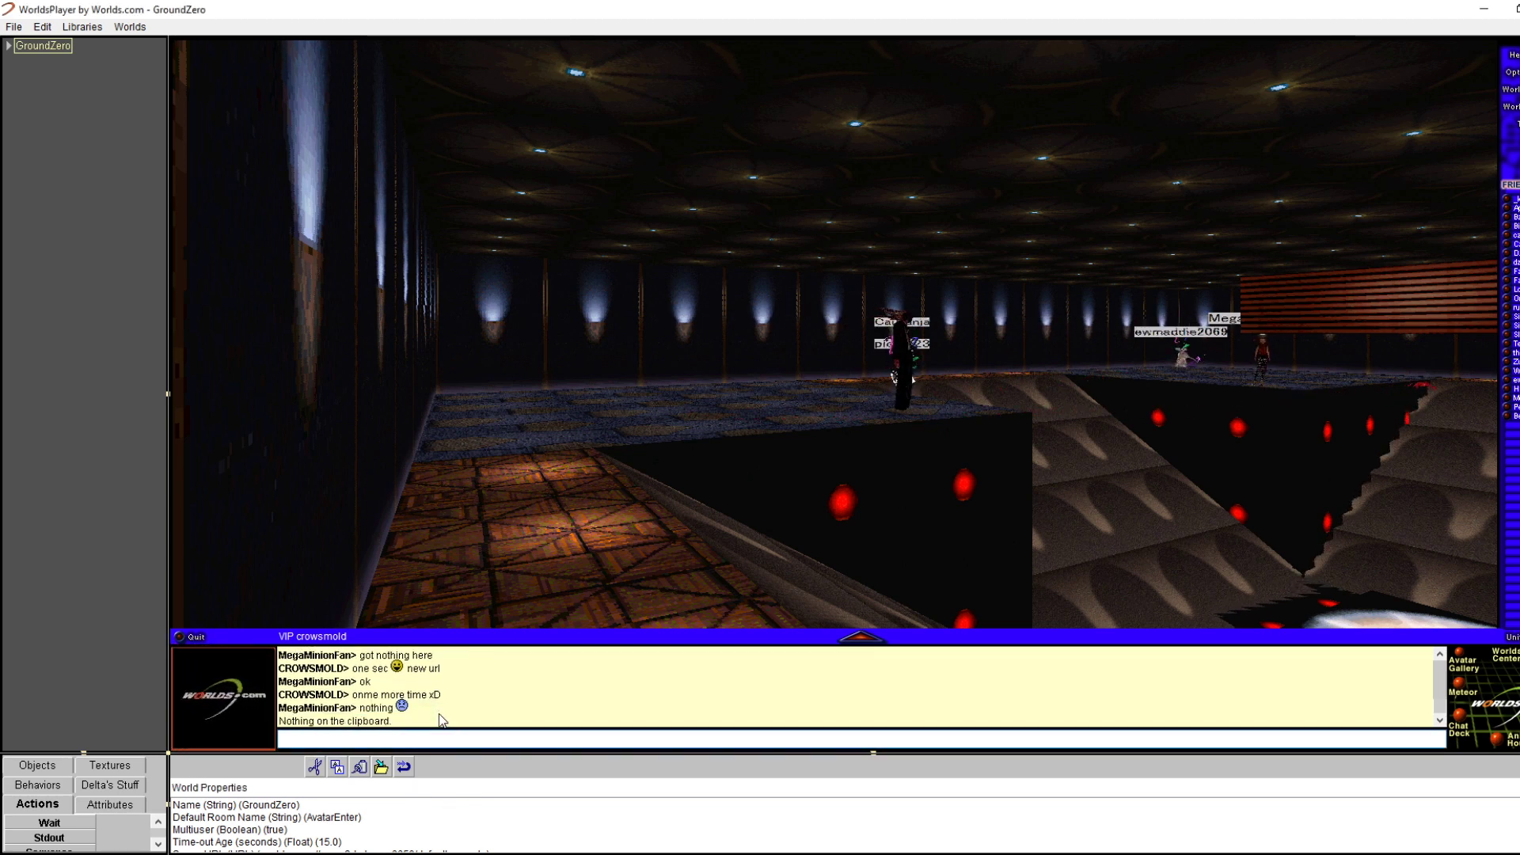
key(ctrl+v)
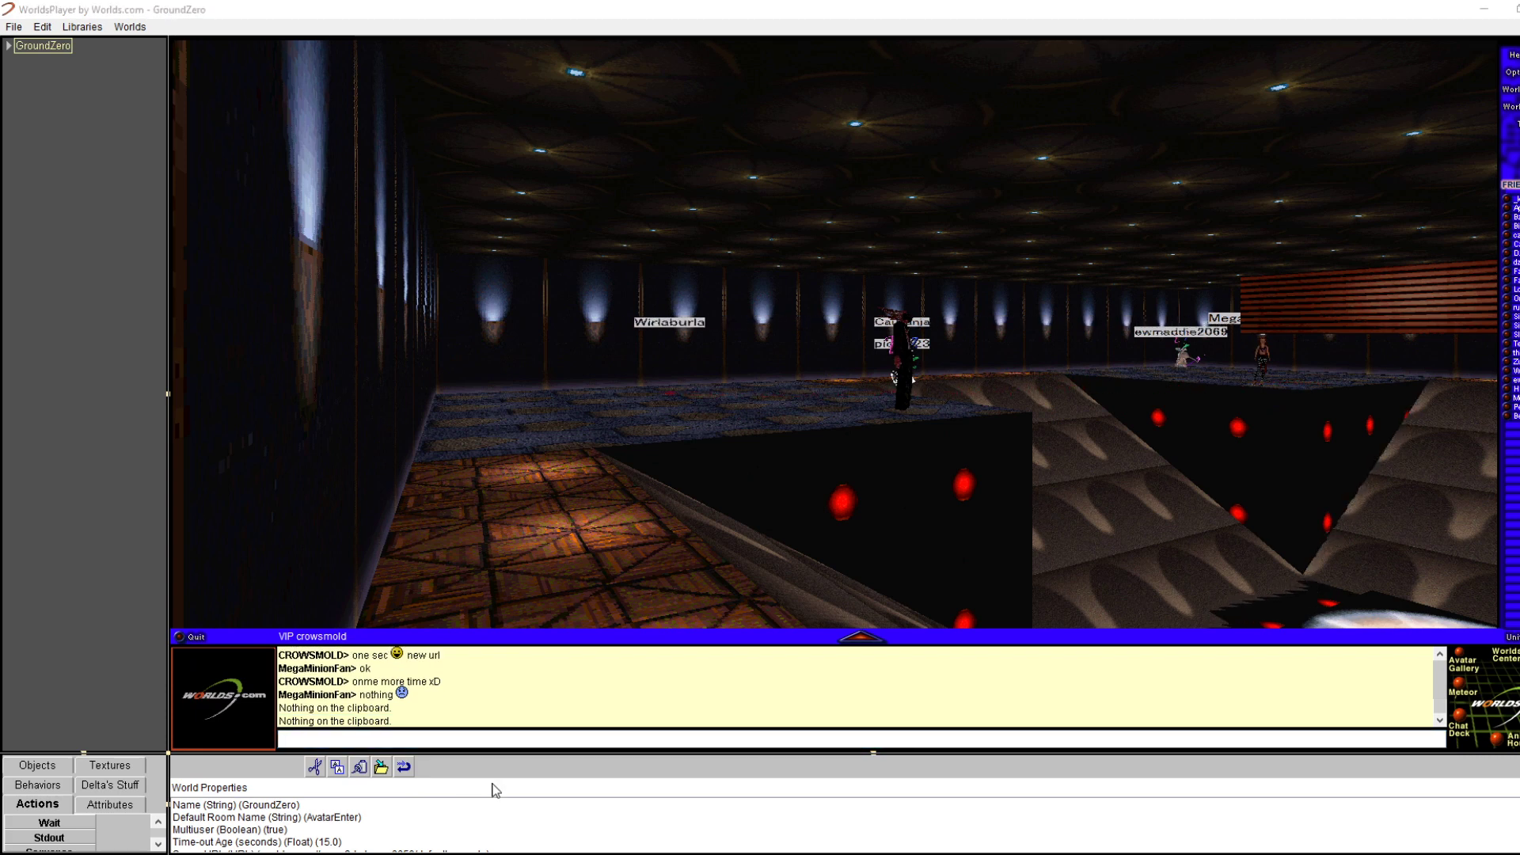
key(ctrl+v)
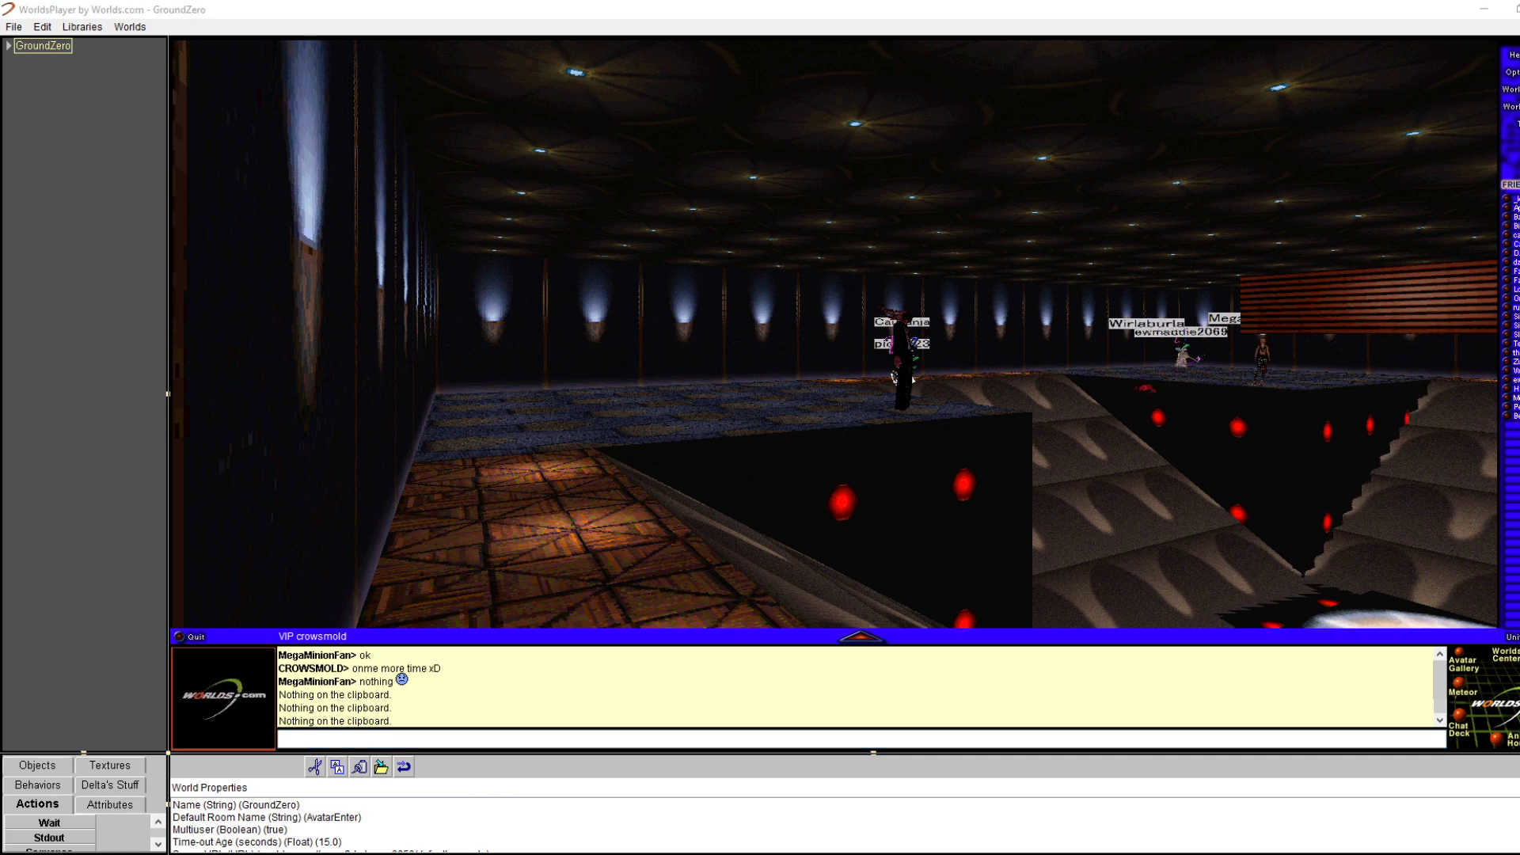
right_click(125, 748)
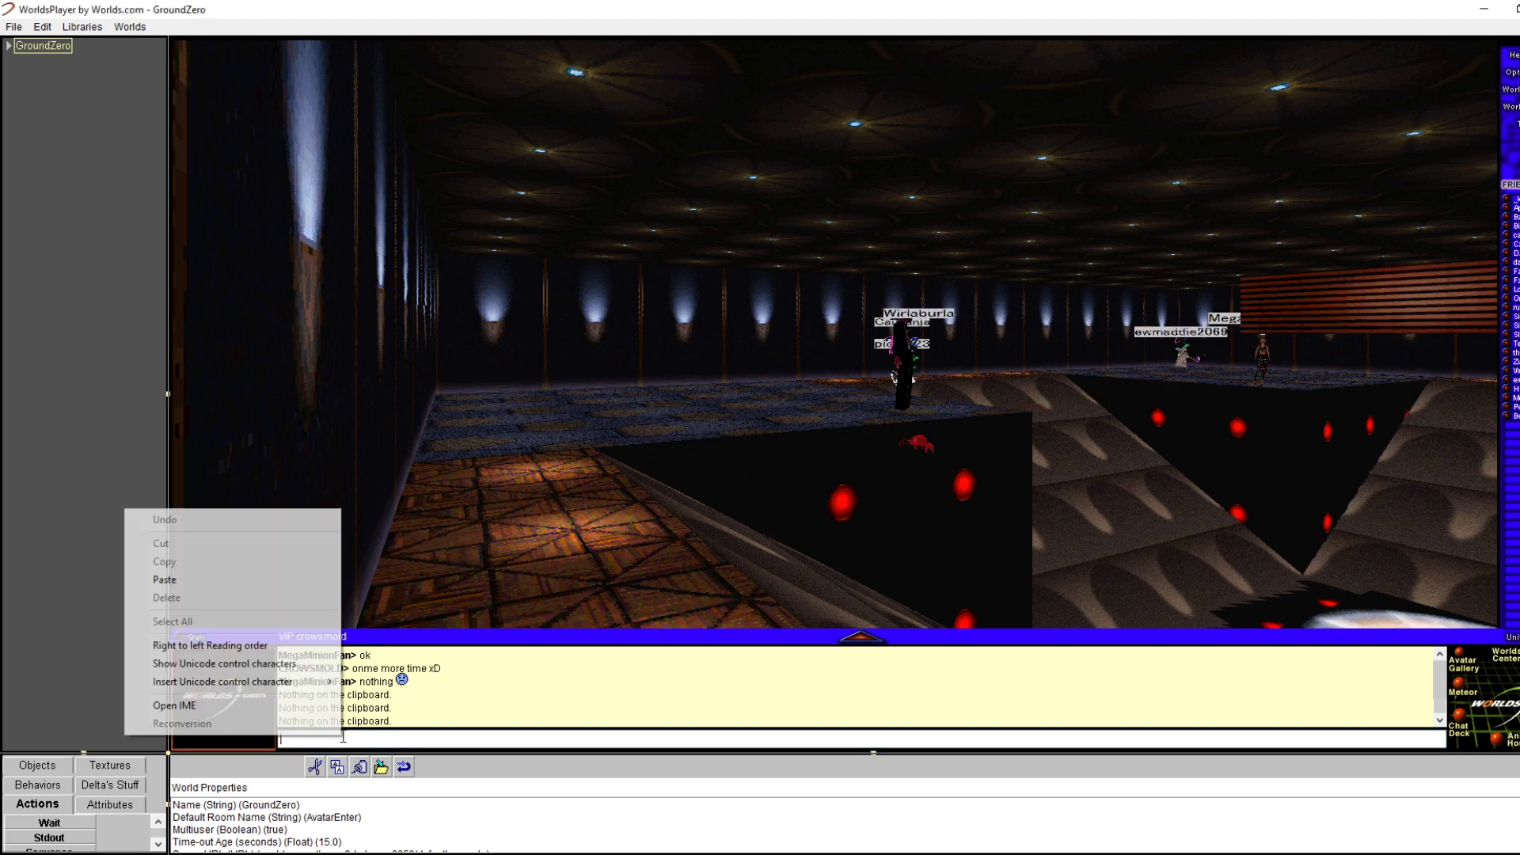
click(204, 579)
key(Return)
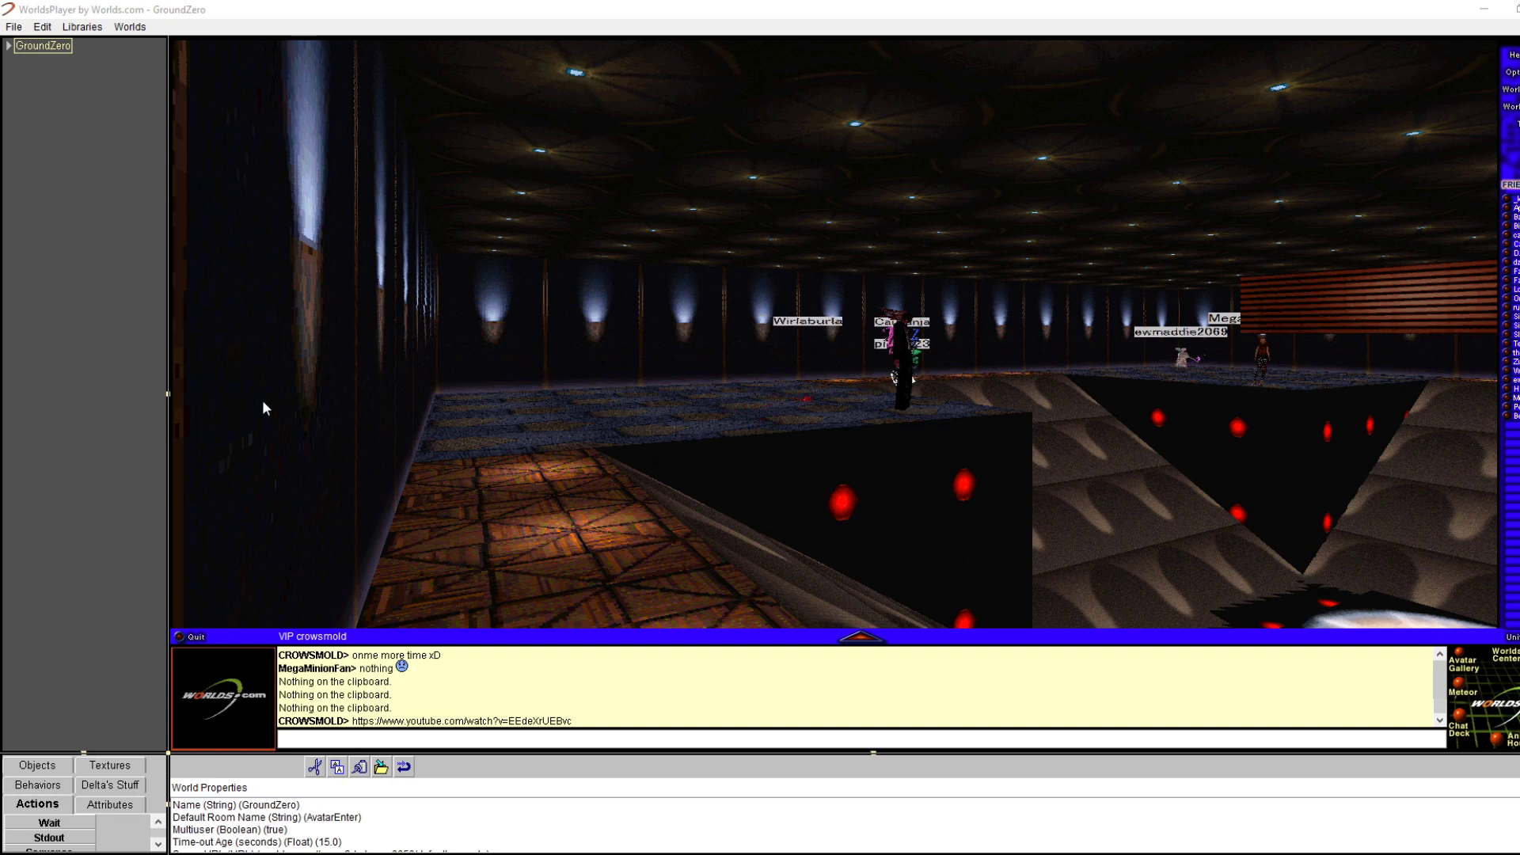
key(Left)
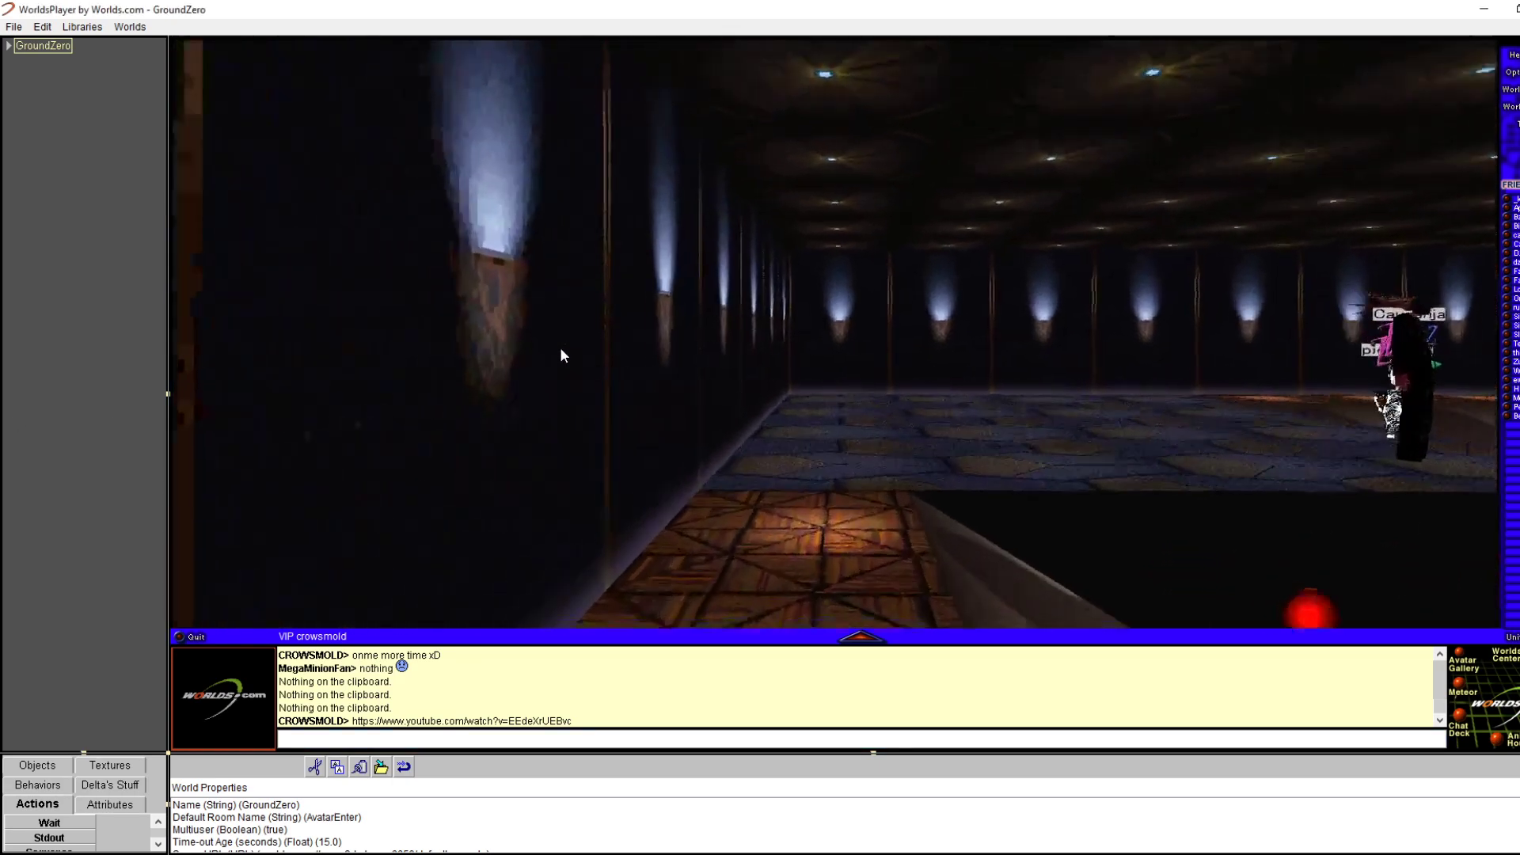
key(Right)
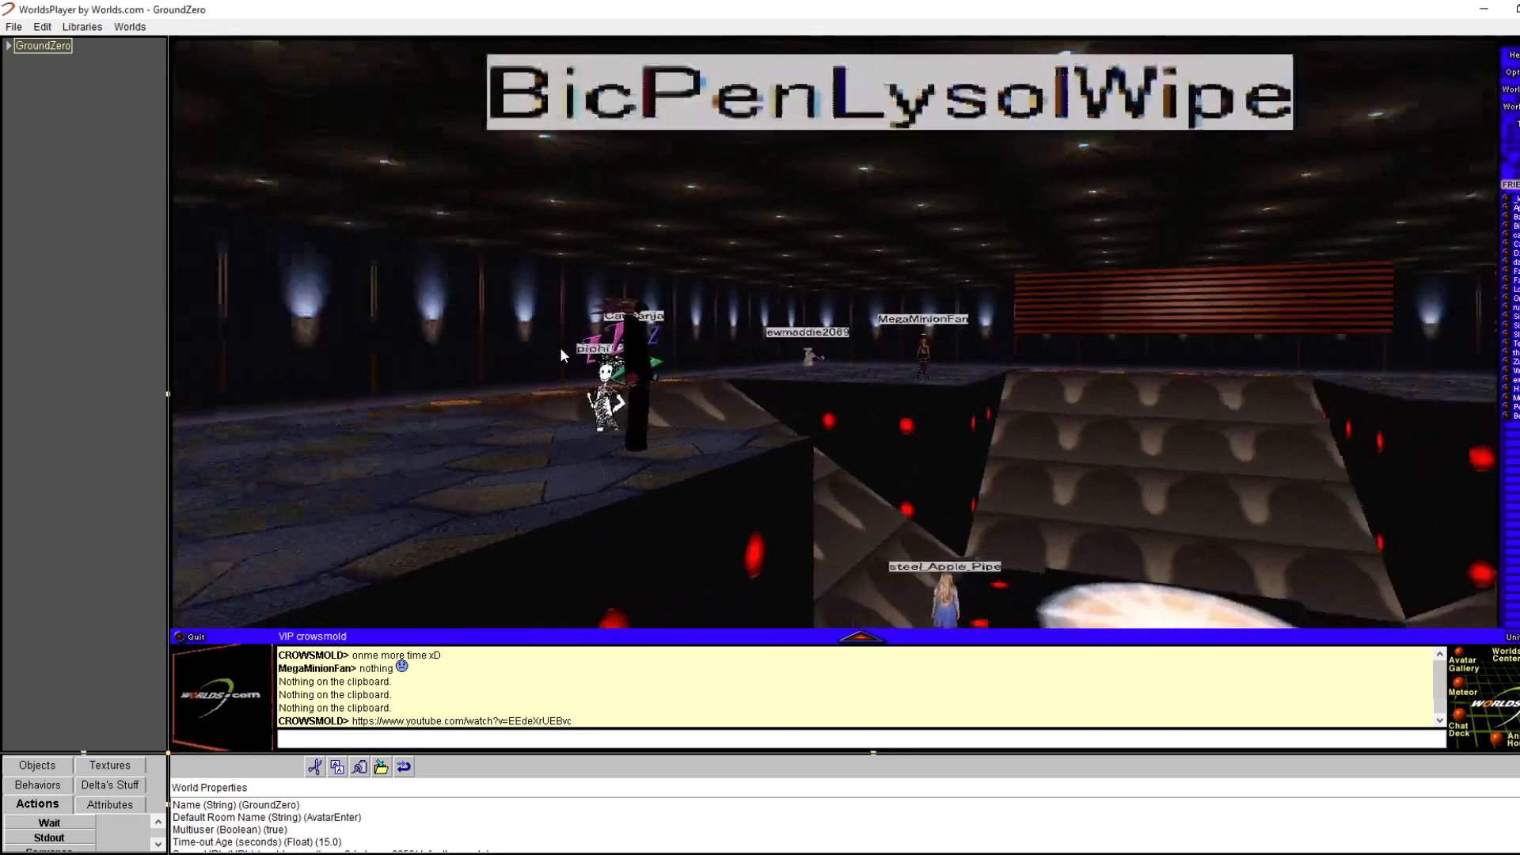
key(Right)
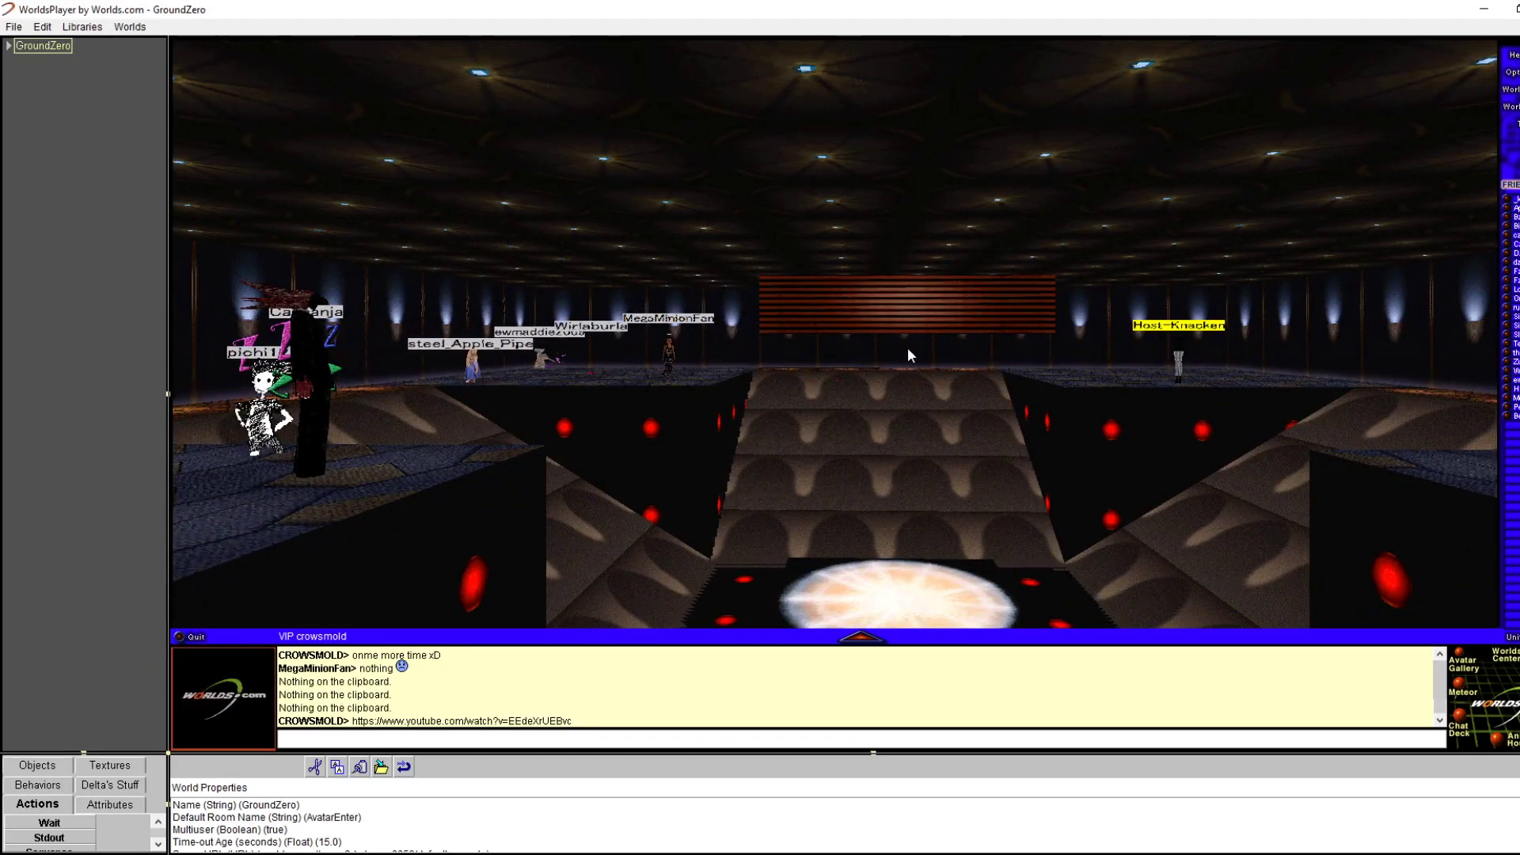
key(Right)
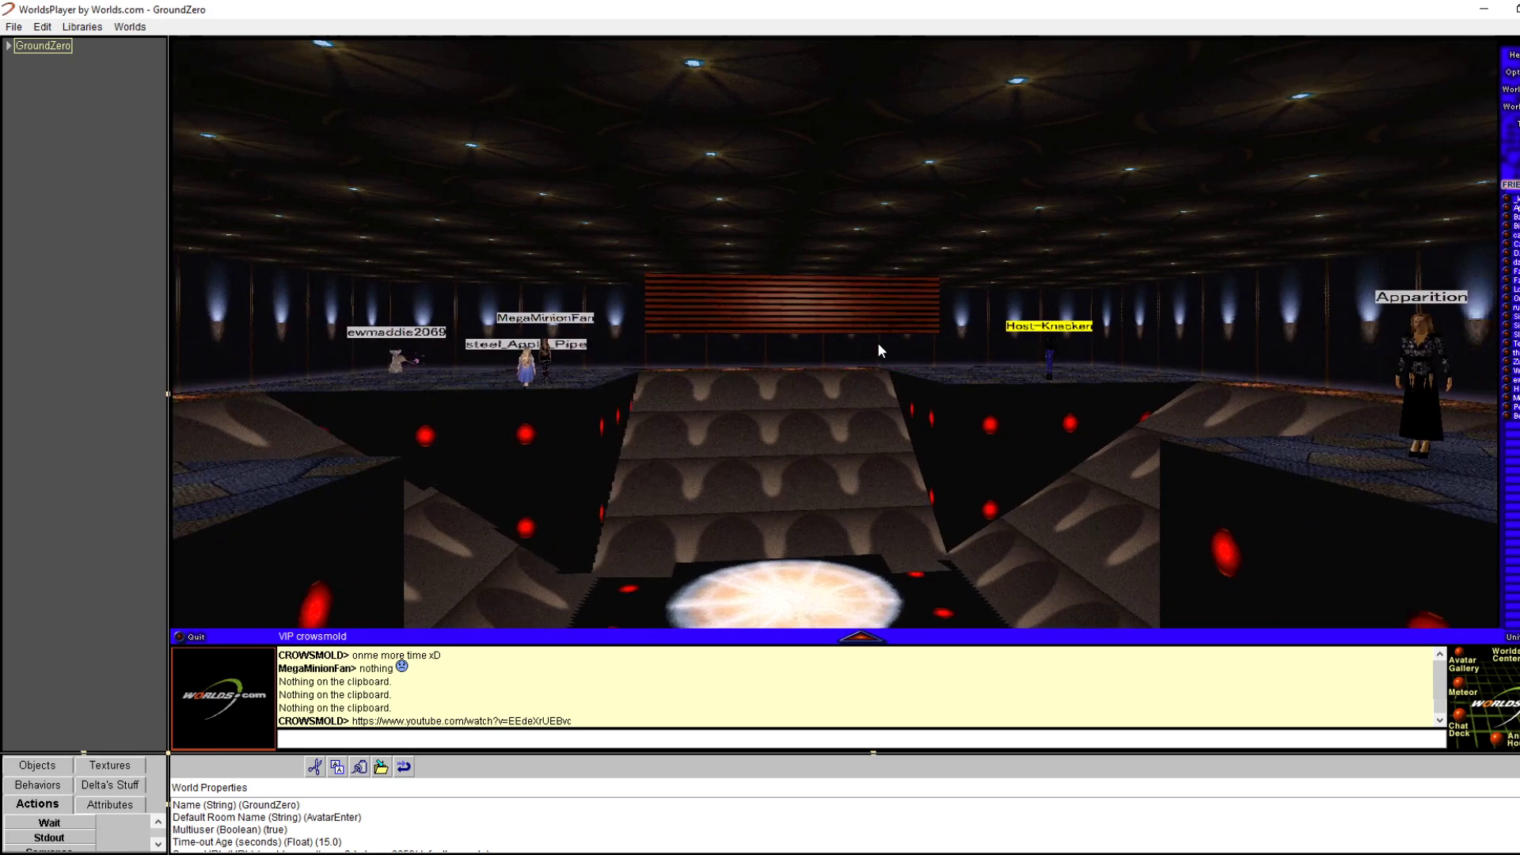
key(Left)
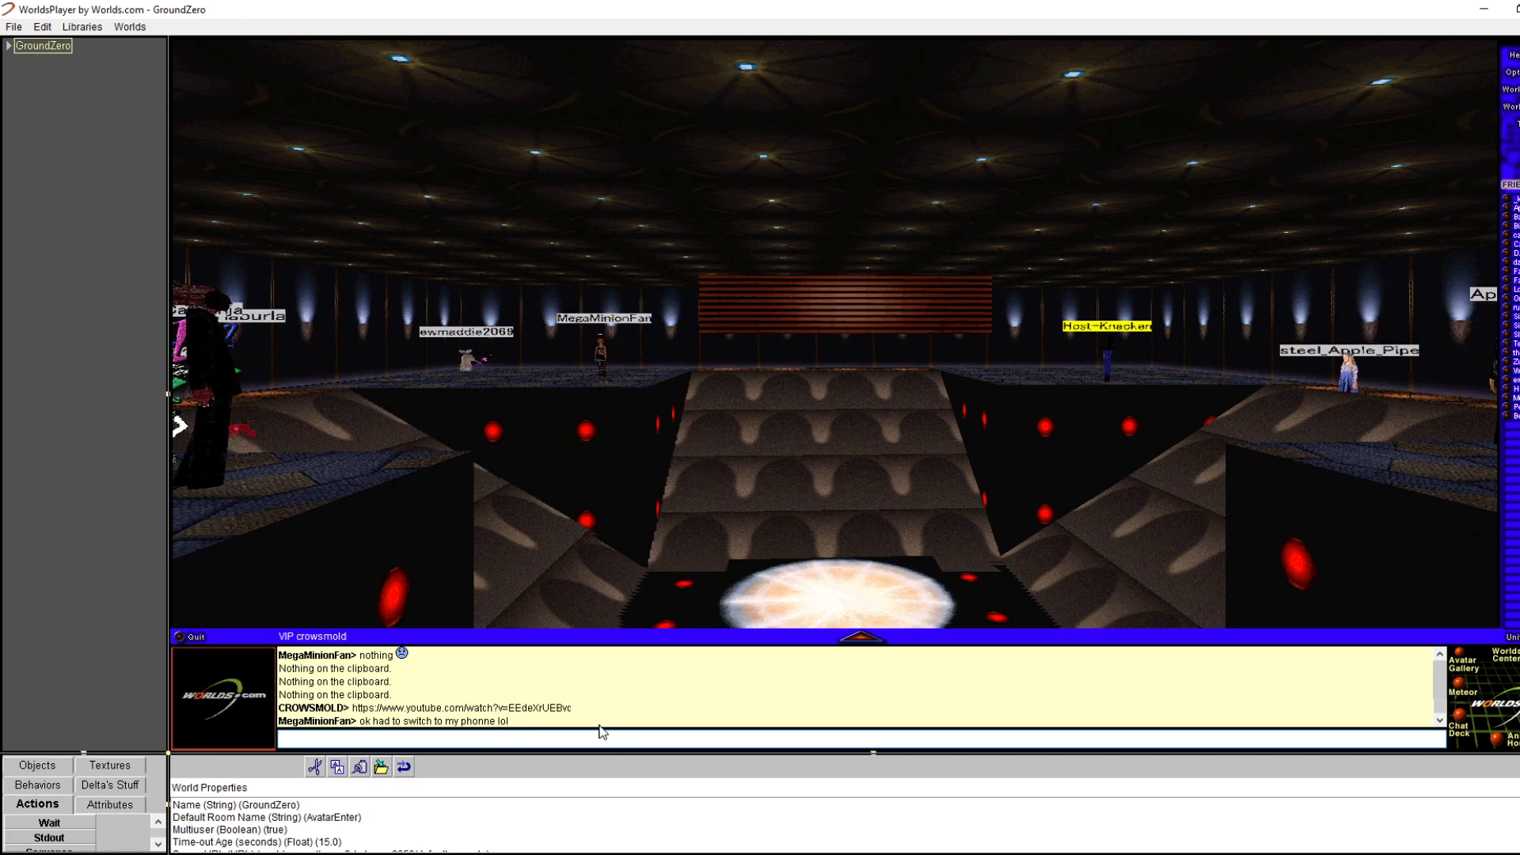
Draft the chat message "Everyone here?" and clear it
click(552, 746)
text(E)
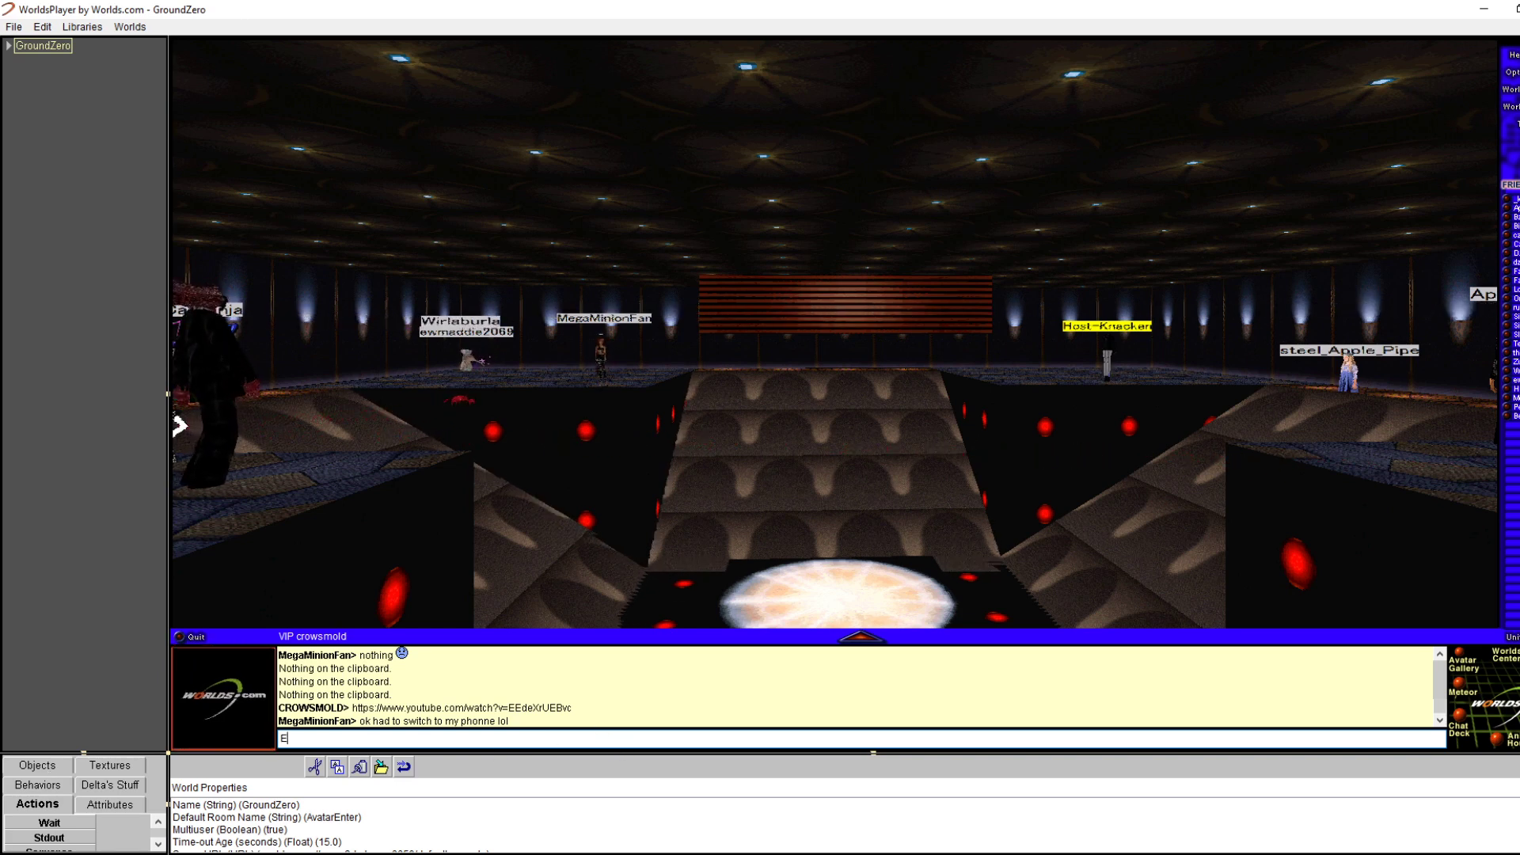
text(veryone here?)
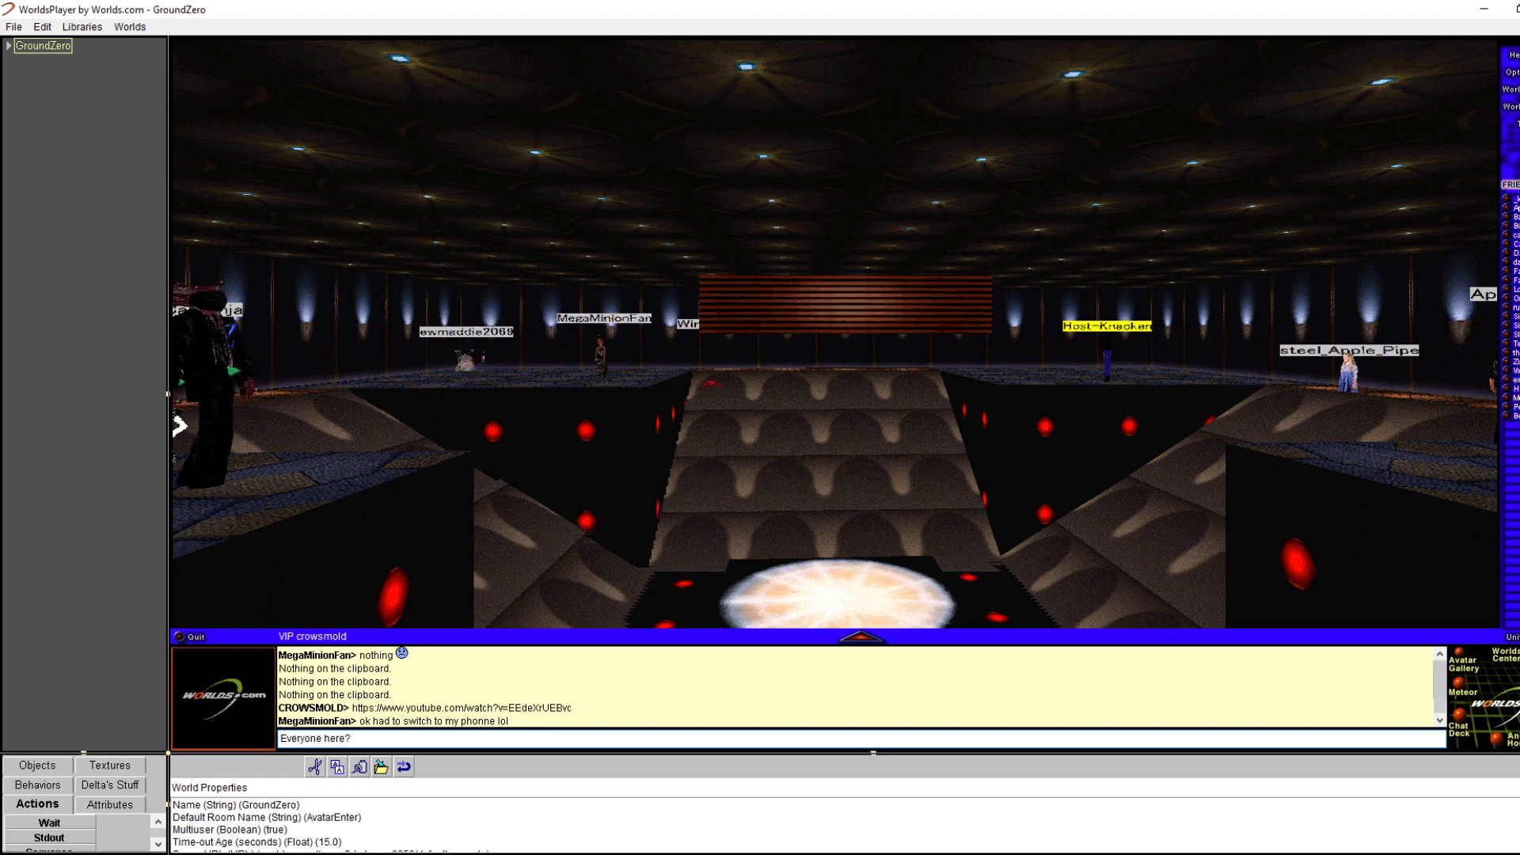
text( E)
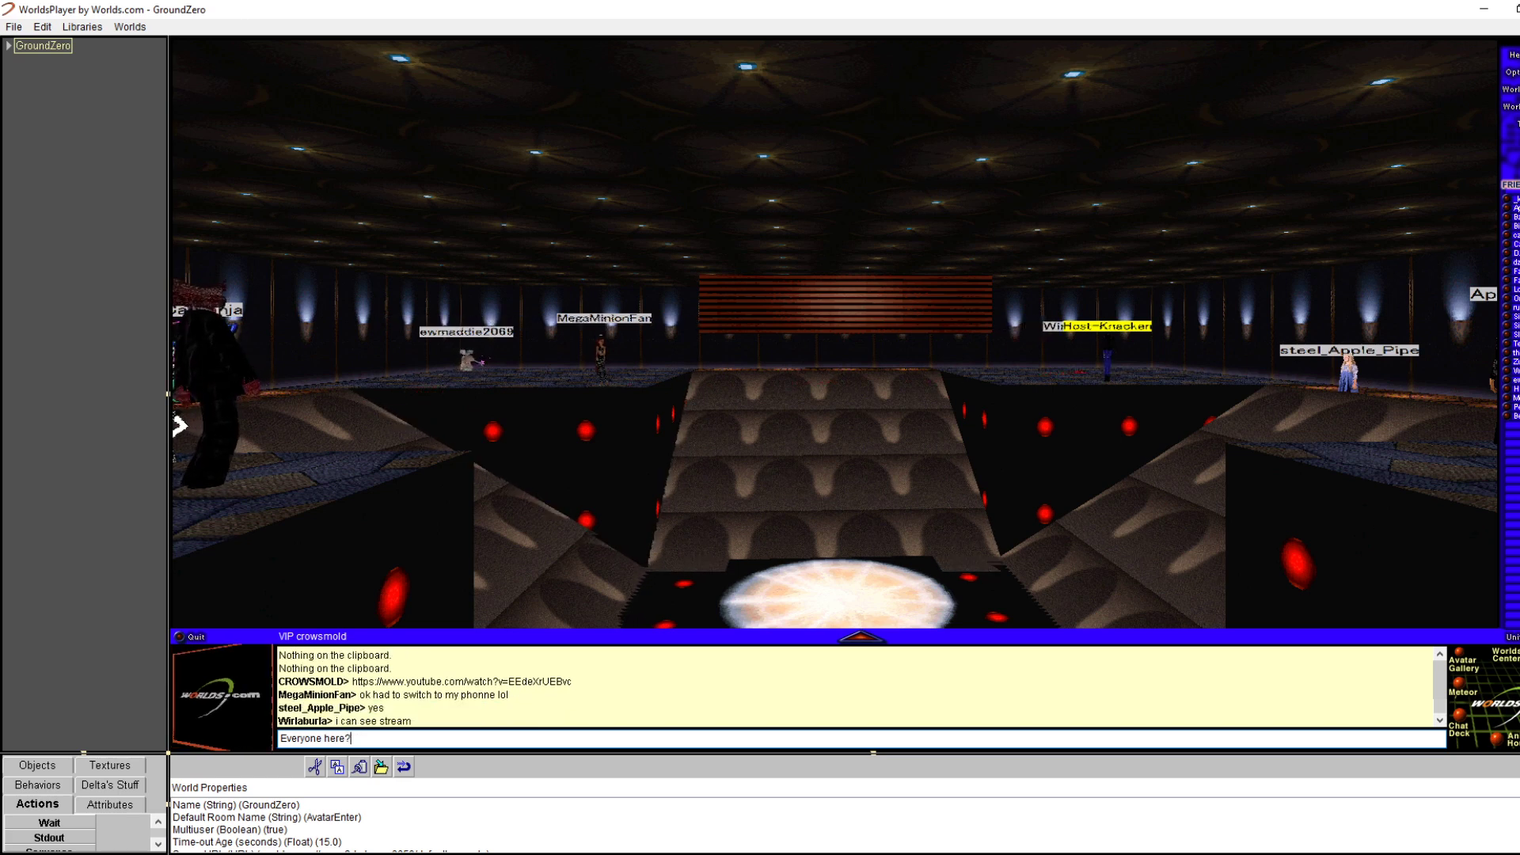
key(Return)
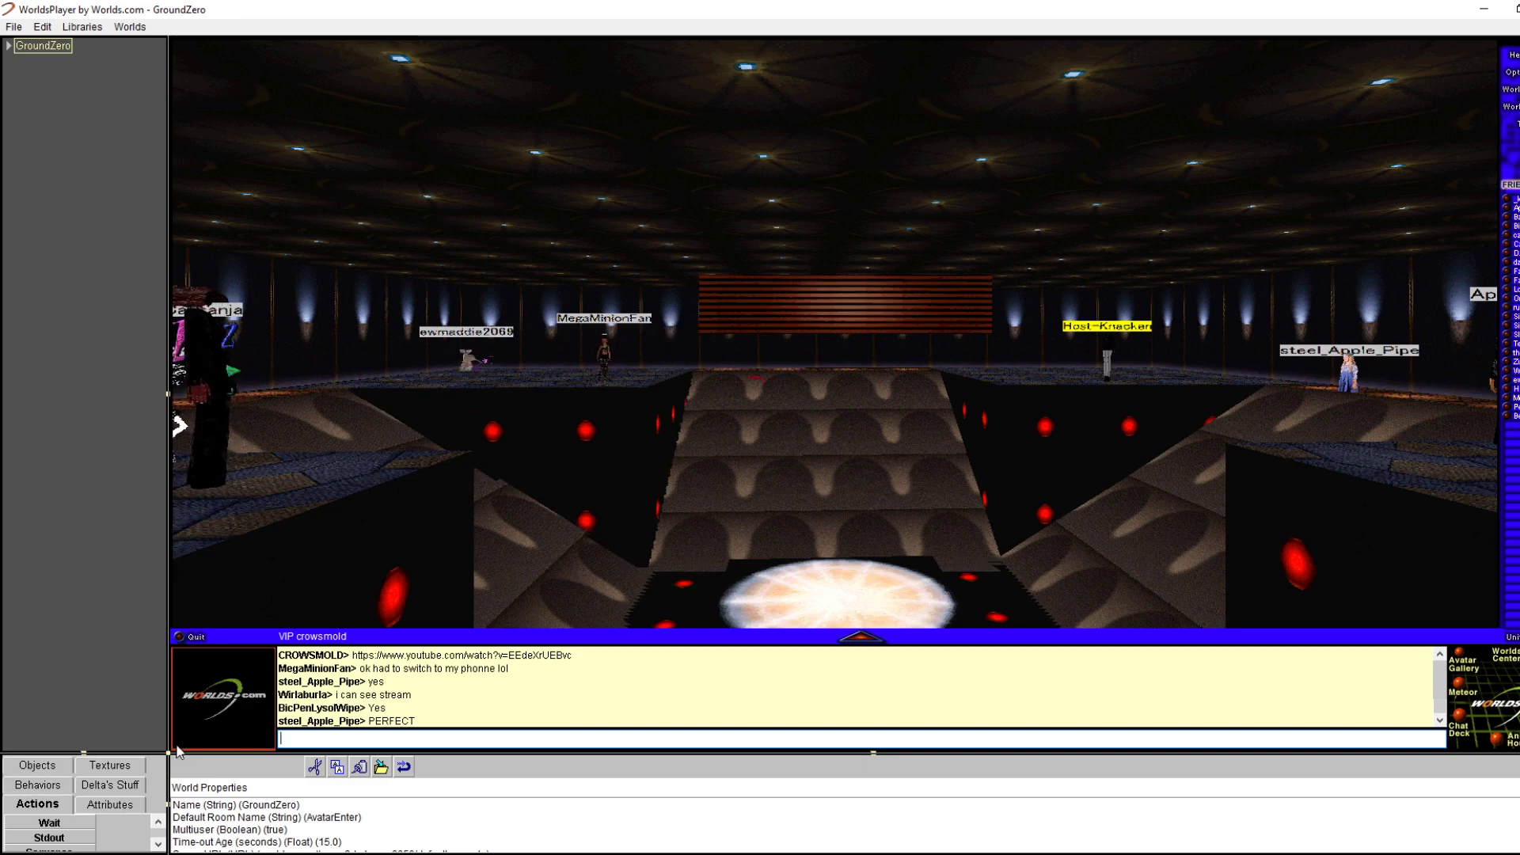
Enlarge the 3D world view slightly and check the WorldsPlayer version and build information
mouse_move(167, 753)
mouse_down()
mouse_move(77, 757)
mouse_move(96, 839)
mouse_move(176, 724)
mouse_move(152, 772)
mouse_up()
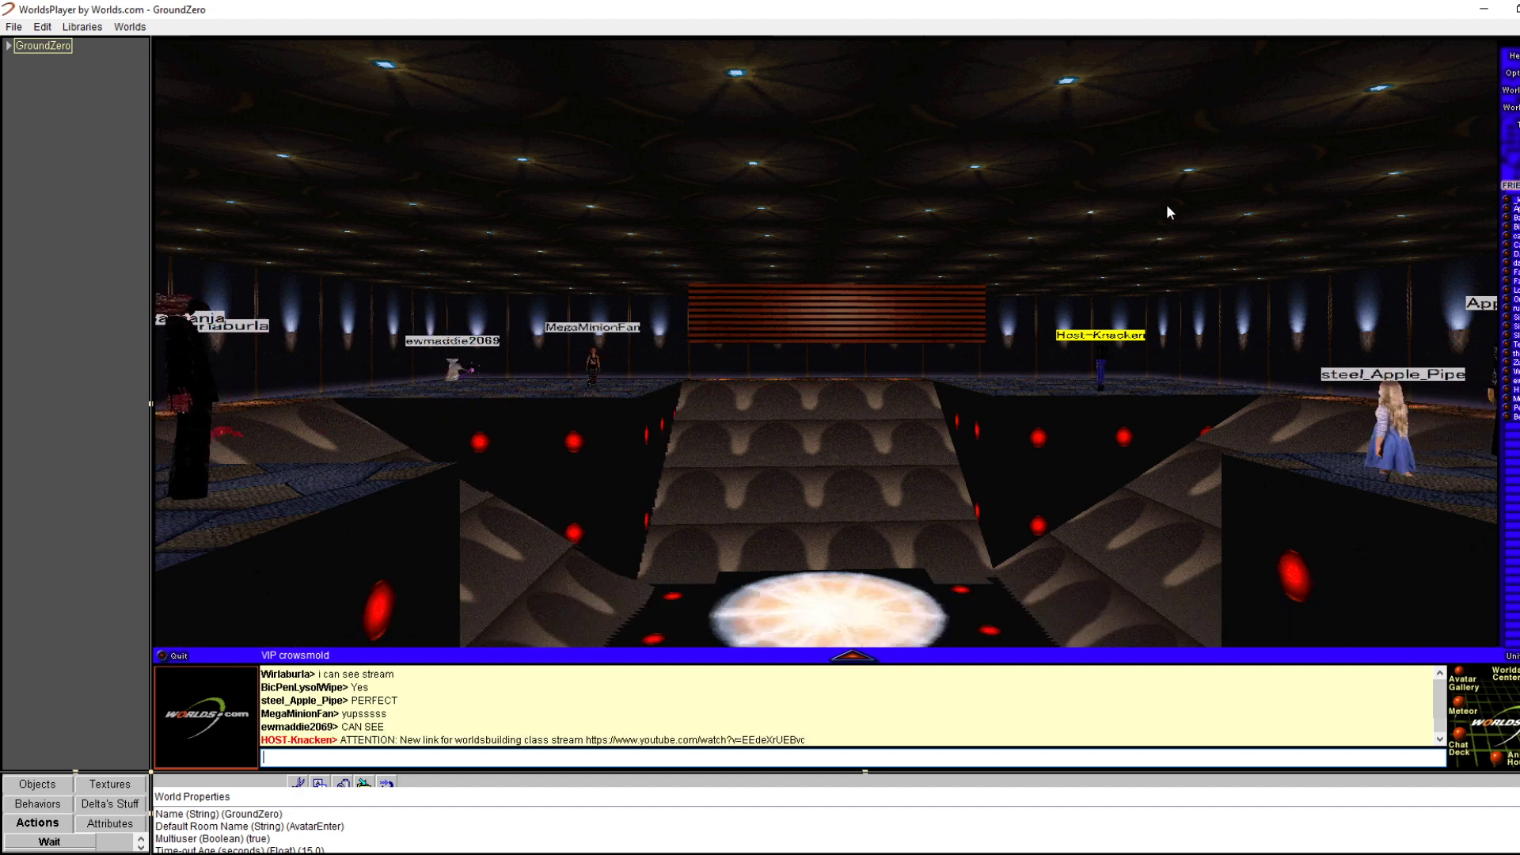
click(1512, 56)
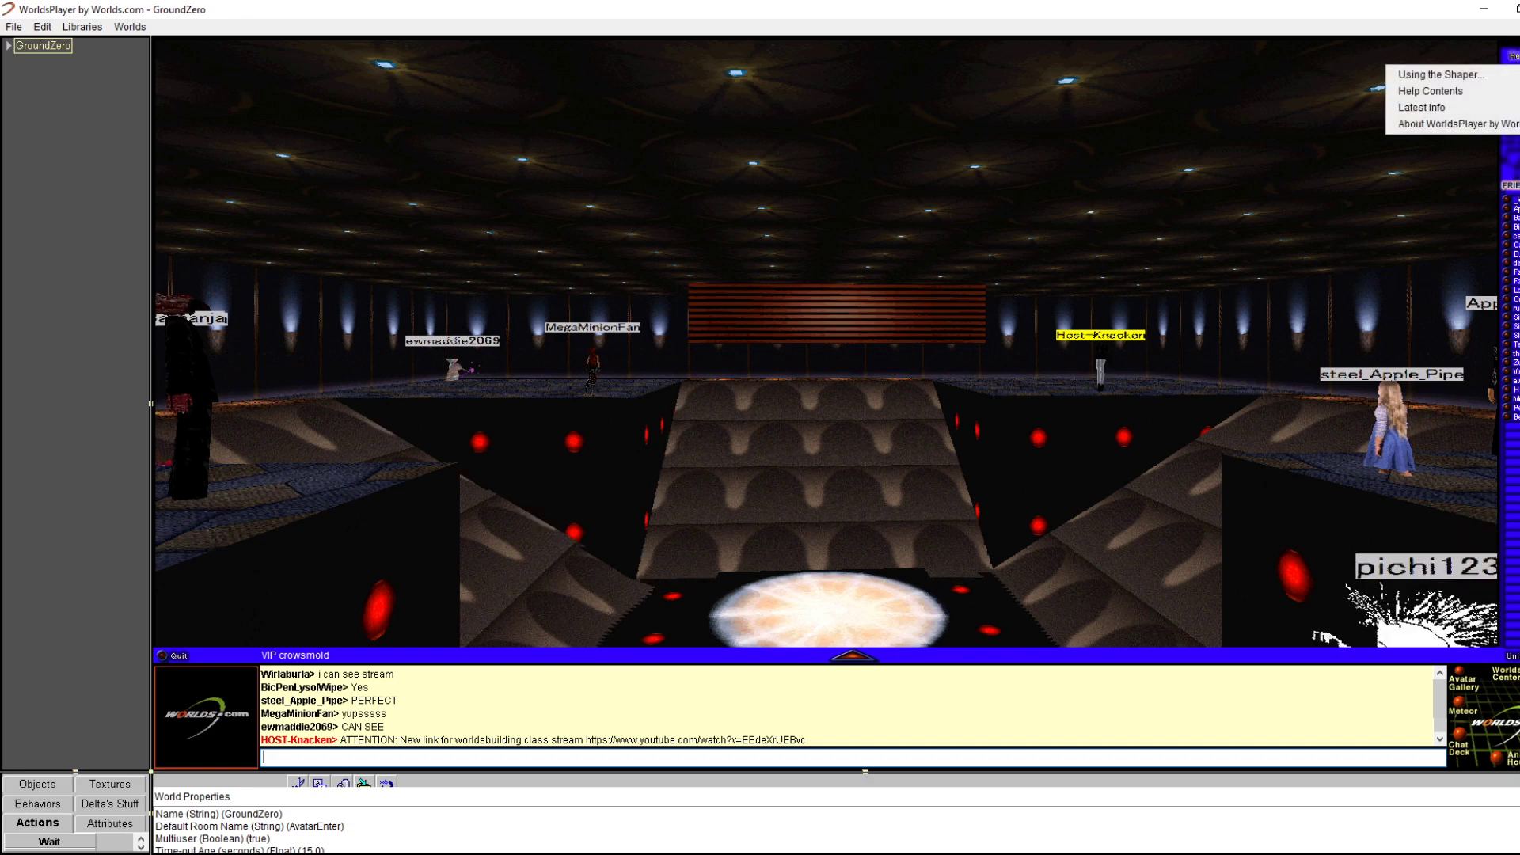
click(1482, 124)
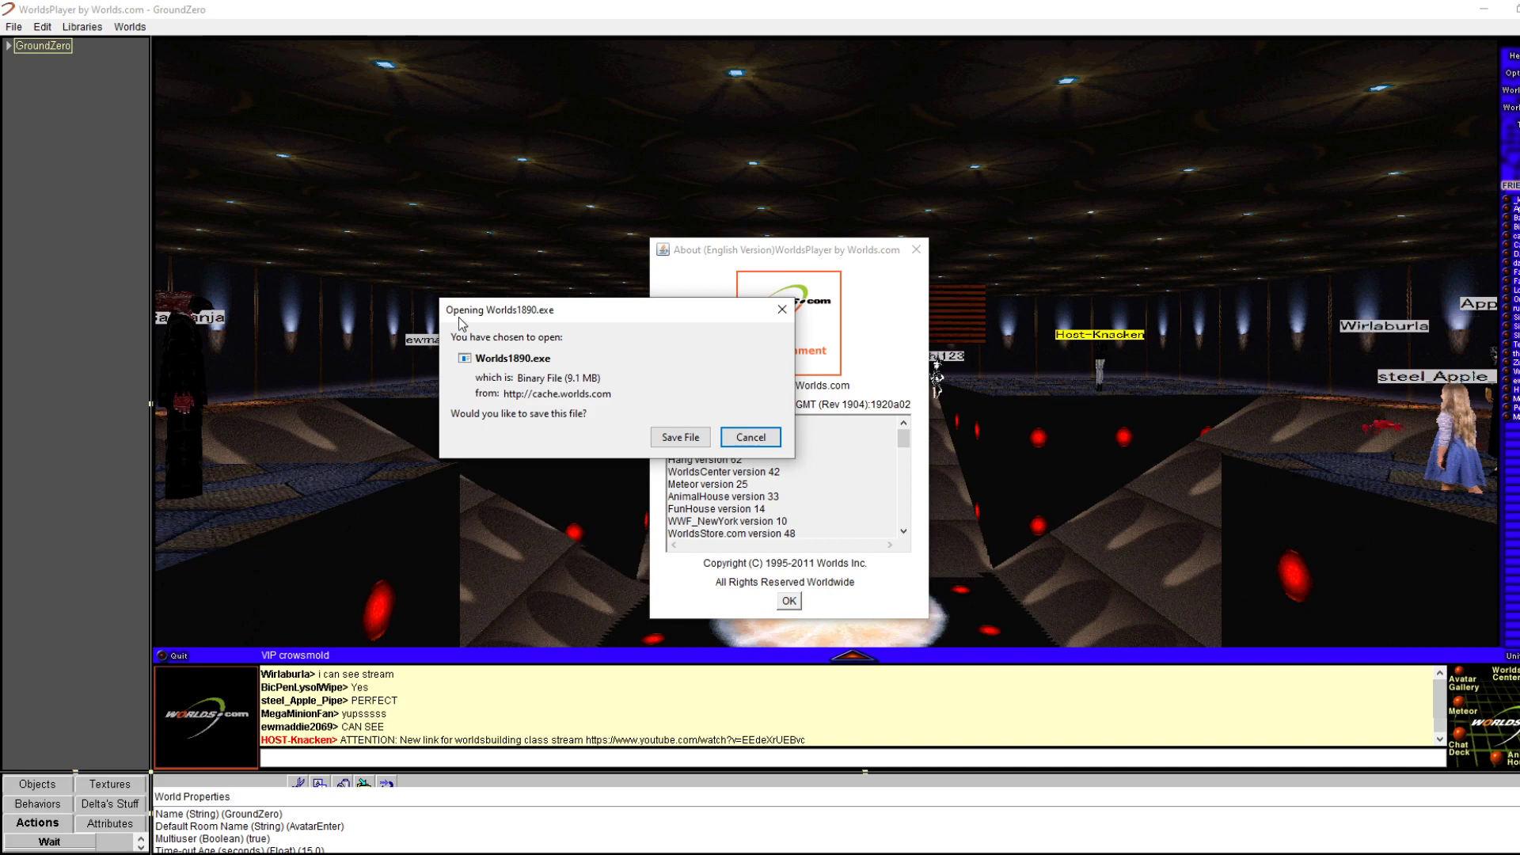
click(916, 251)
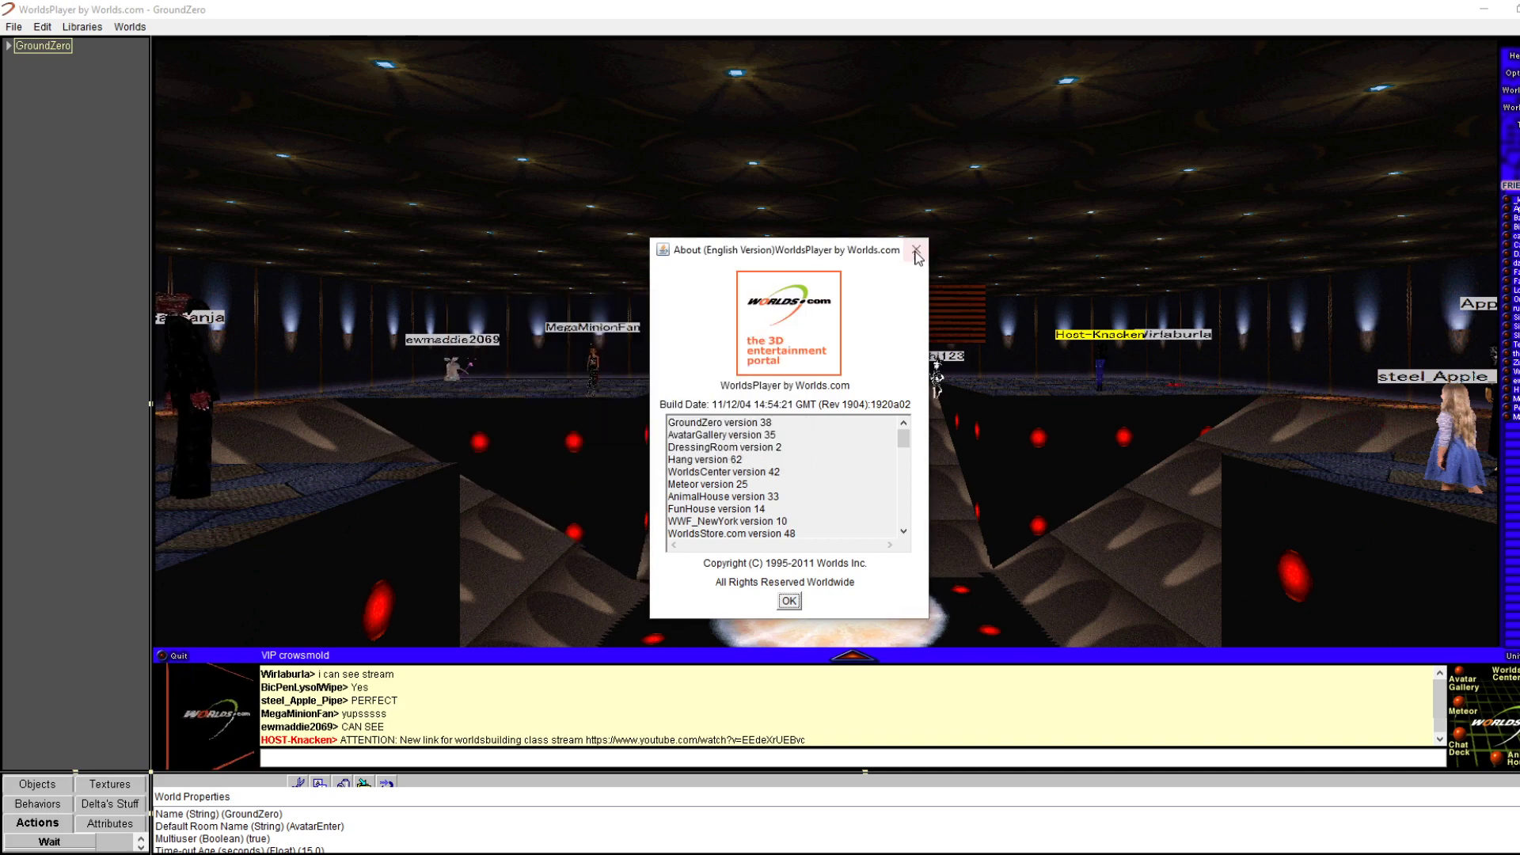
Save the Worlds1890.exe installer and check the downloaded copy in the Downloads folder
click(1474, 9)
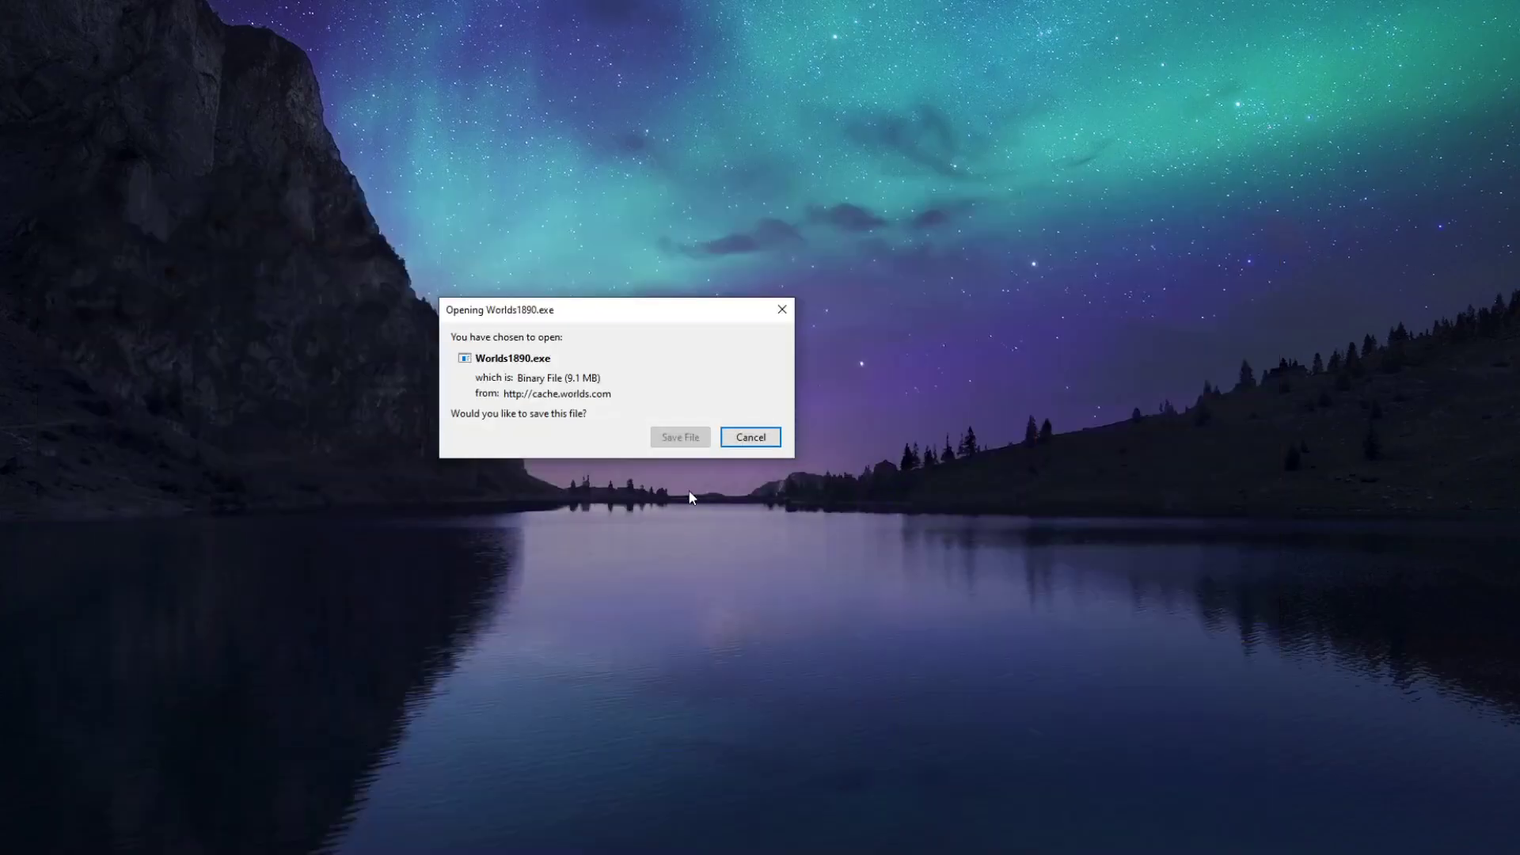
click(658, 440)
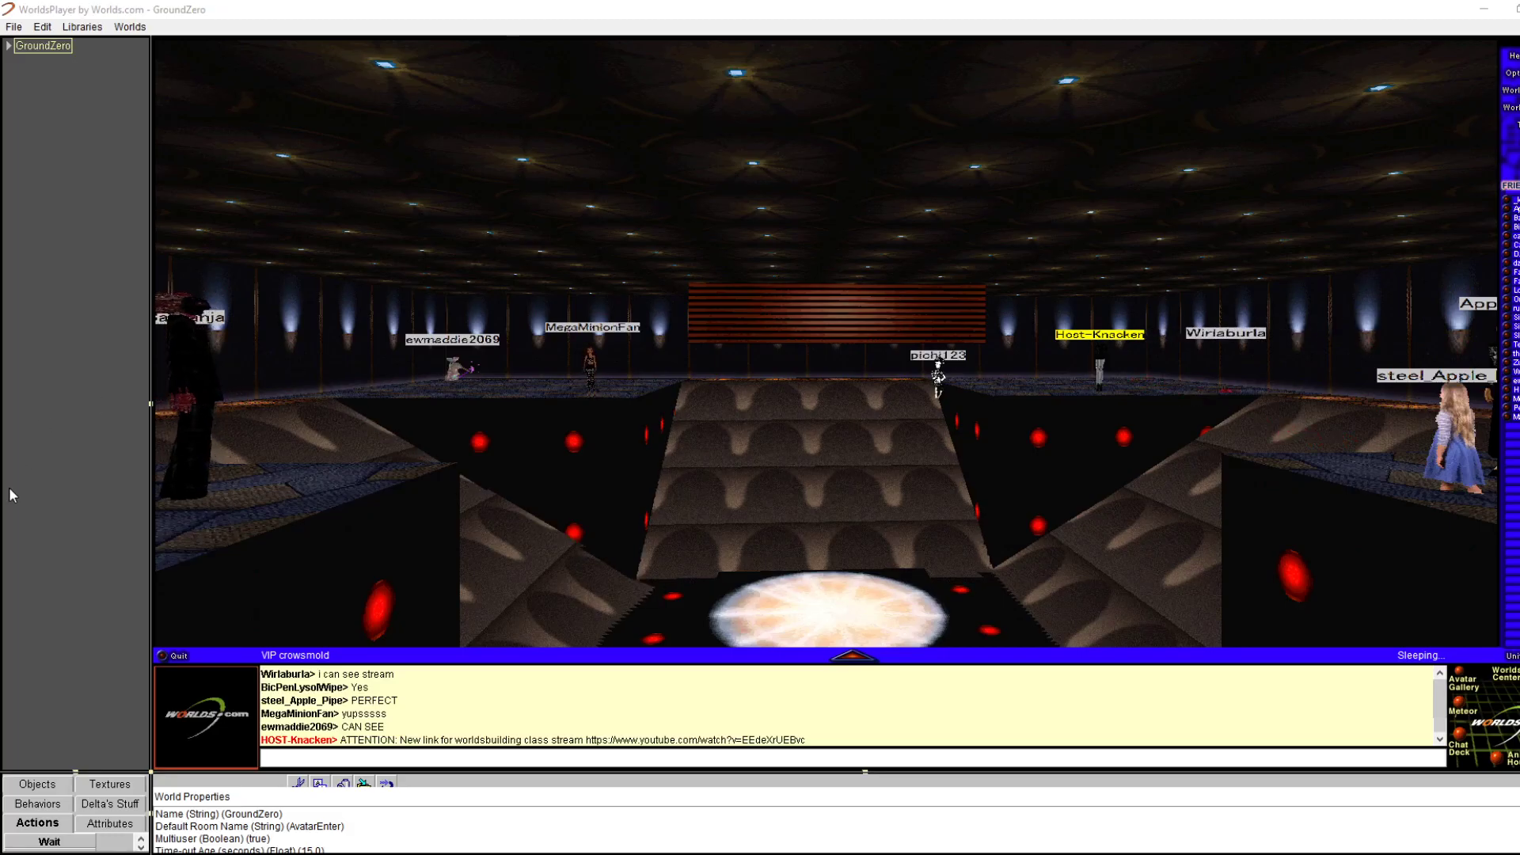
key(super)
key(super)
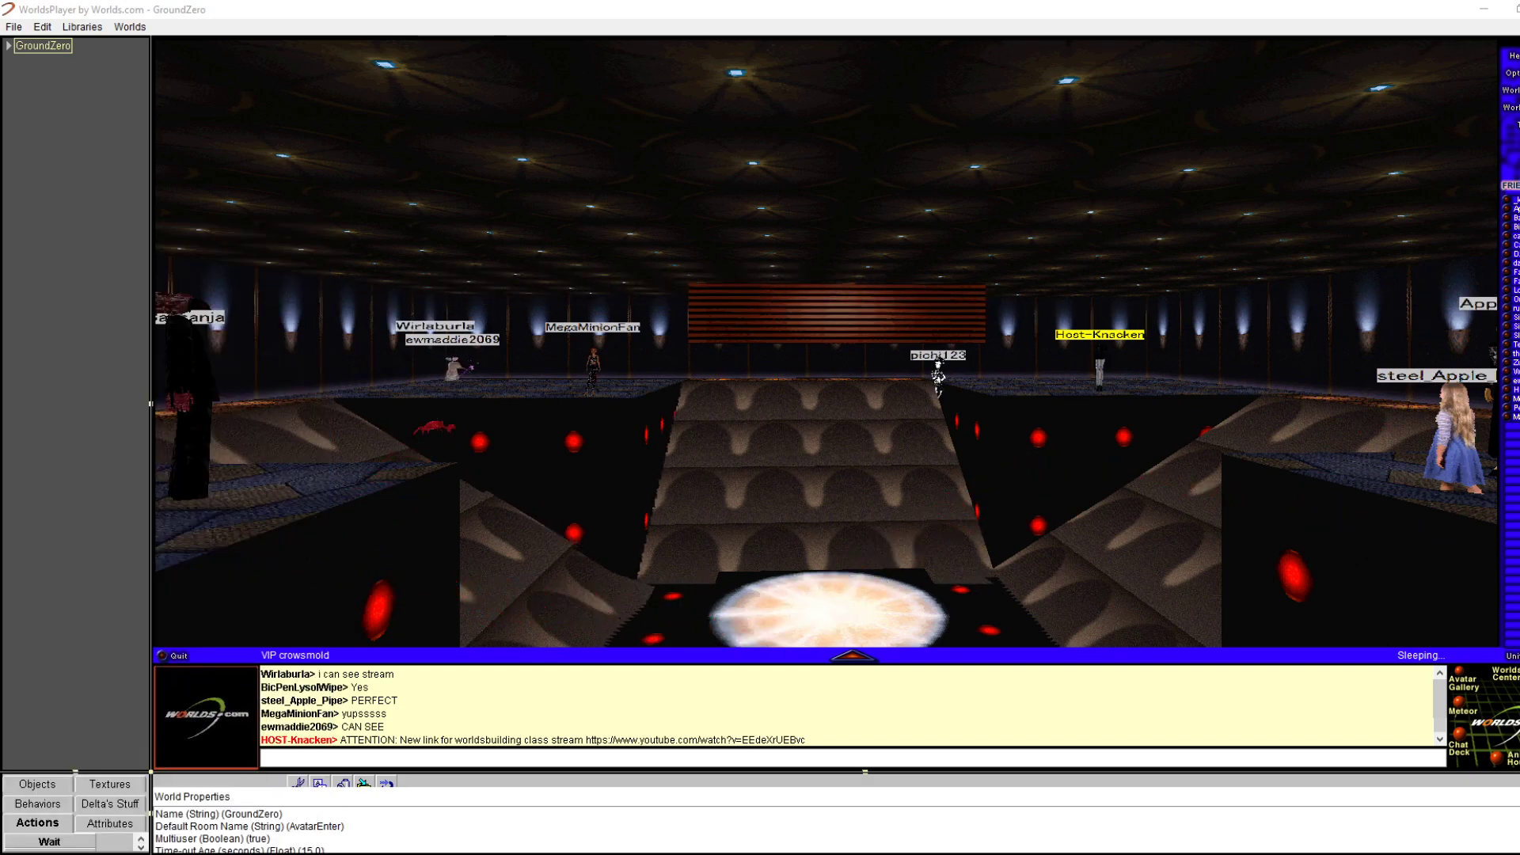
drag(0, 139, 591, 163)
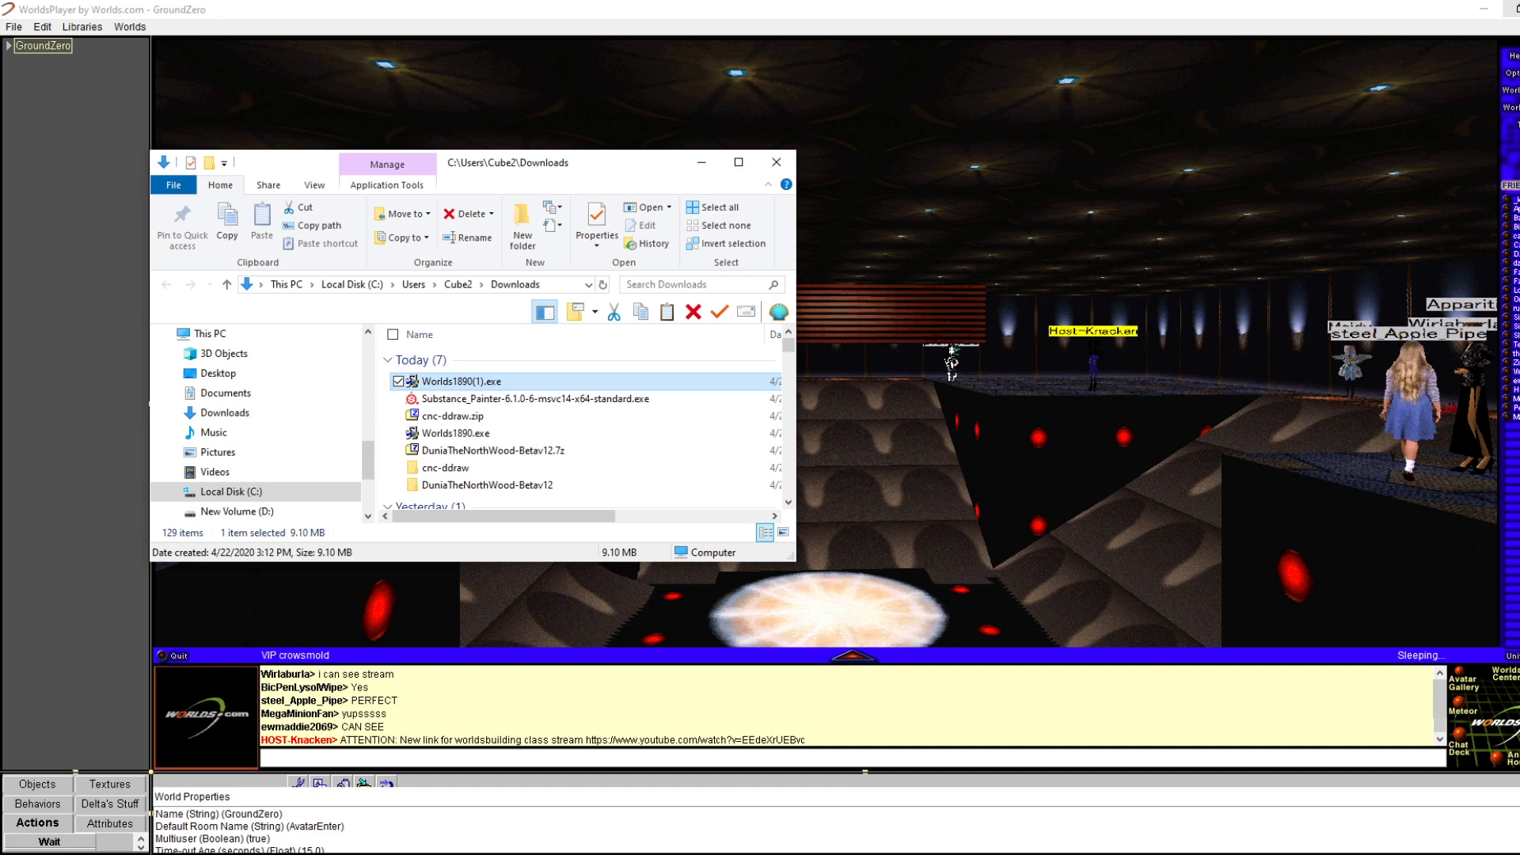
click(776, 161)
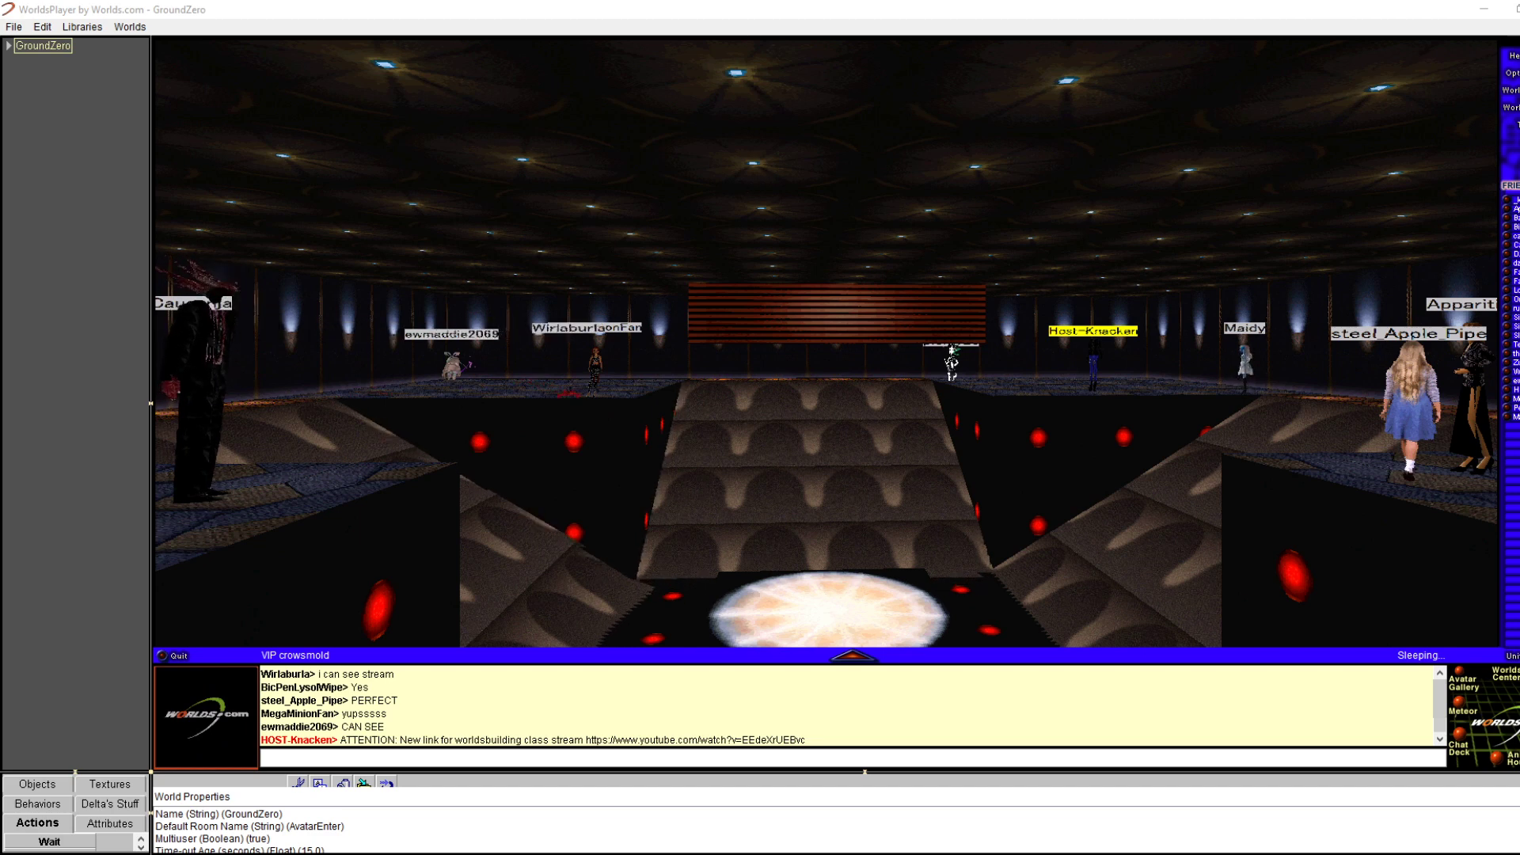
Quit the current WorldsPlayer session and sign back in with the remembered account after relaunching the program
click(178, 656)
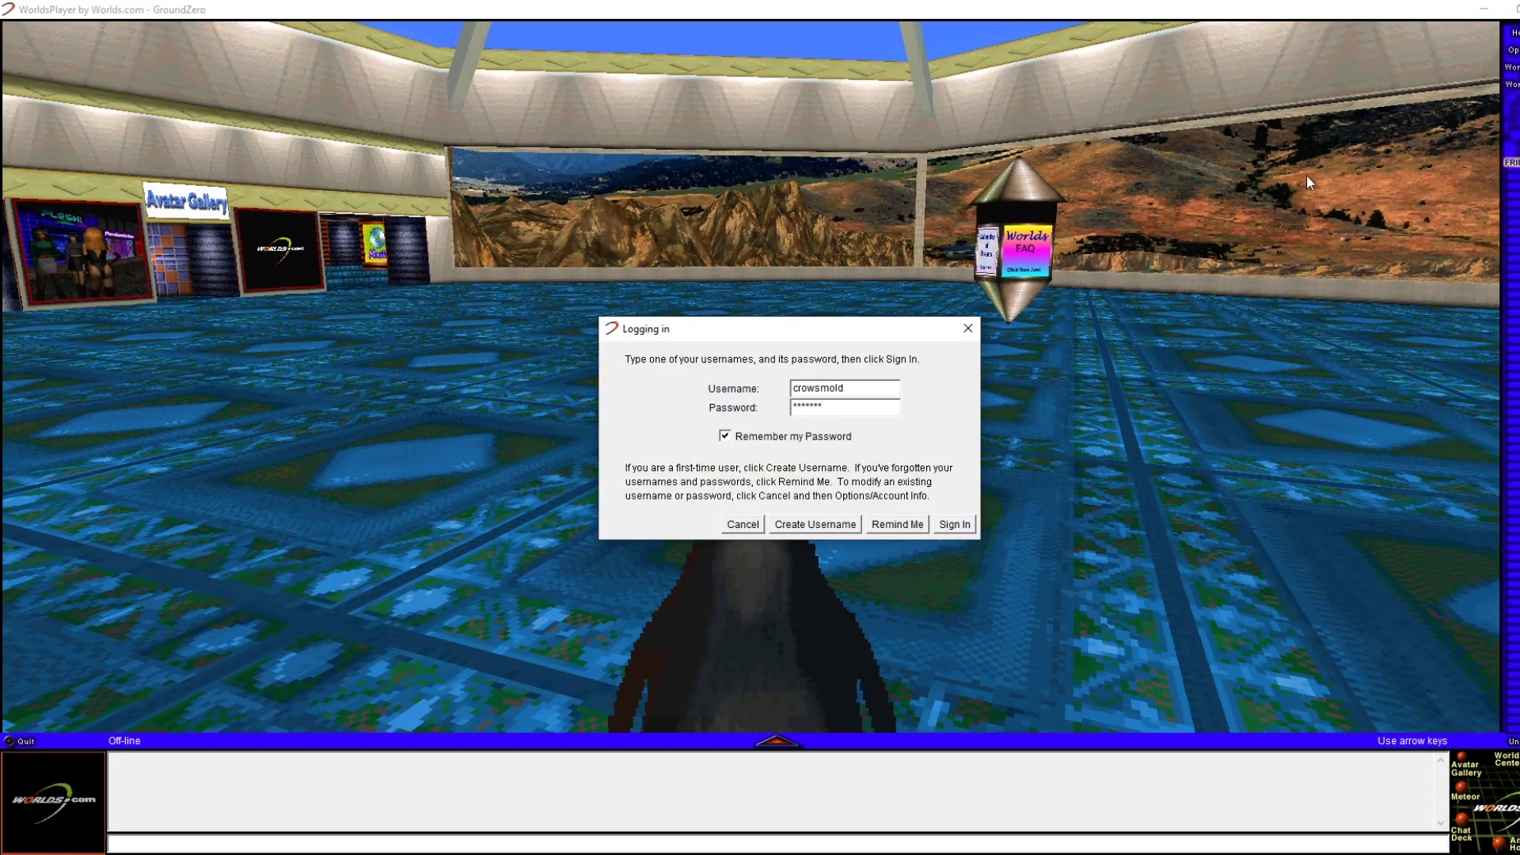
click(955, 524)
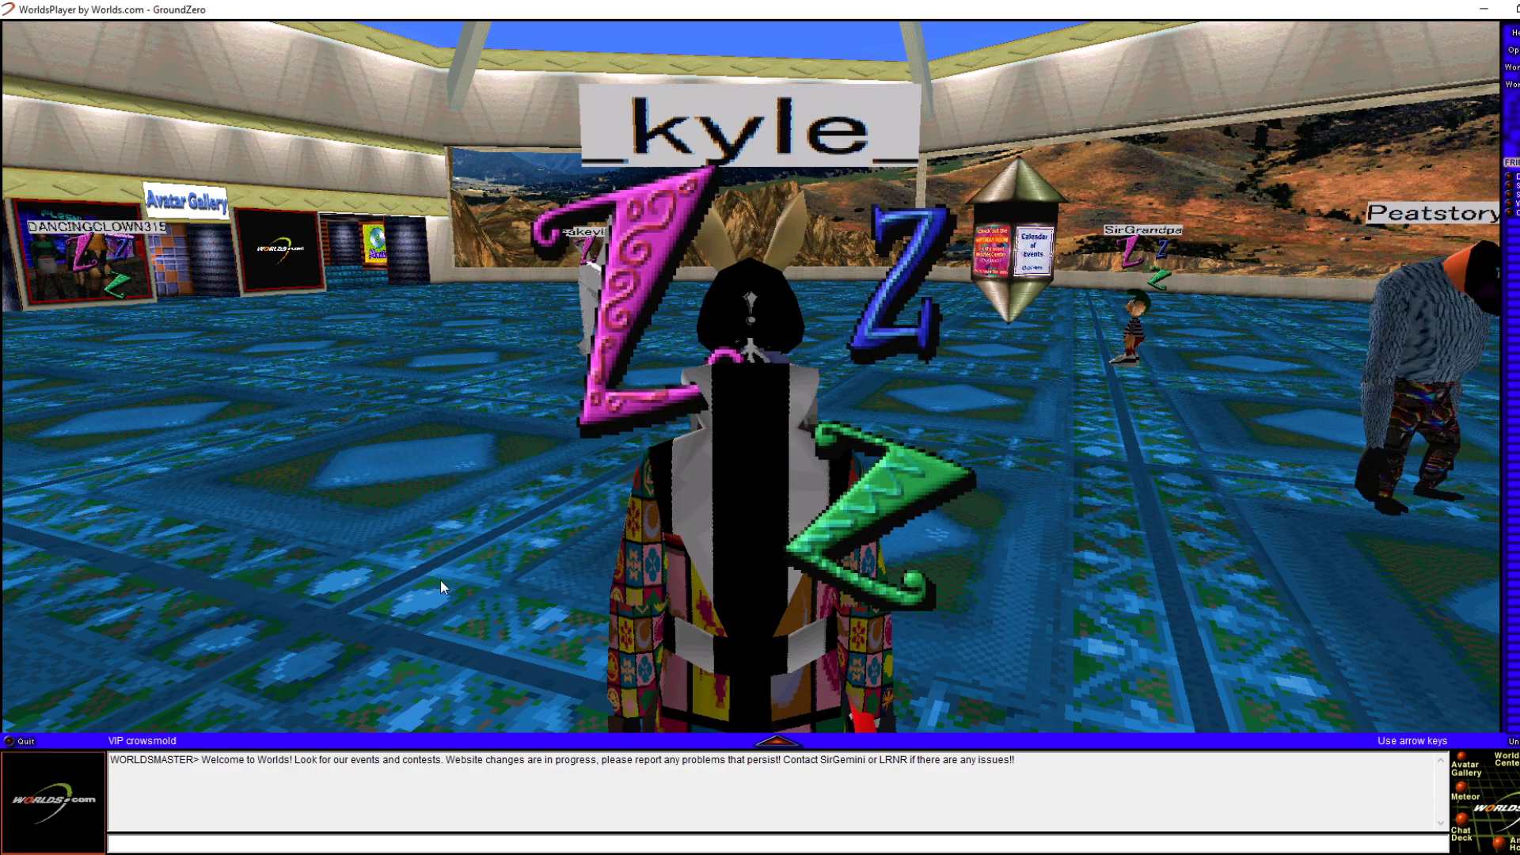
Look around the GroundZero lobby and examine the avatar and WorldsMark menu options
key(Left)
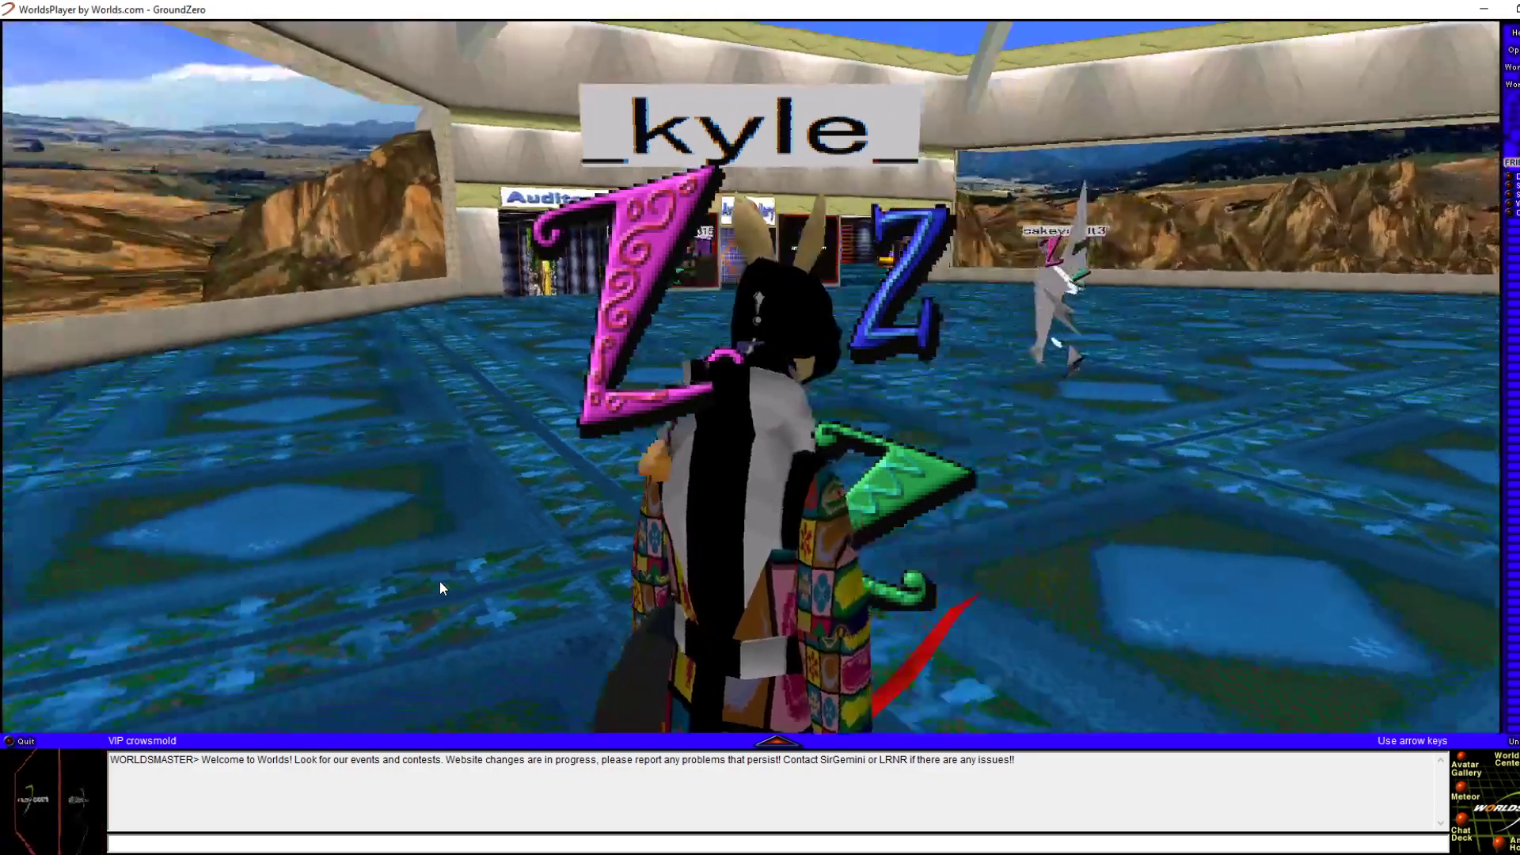
key(Right)
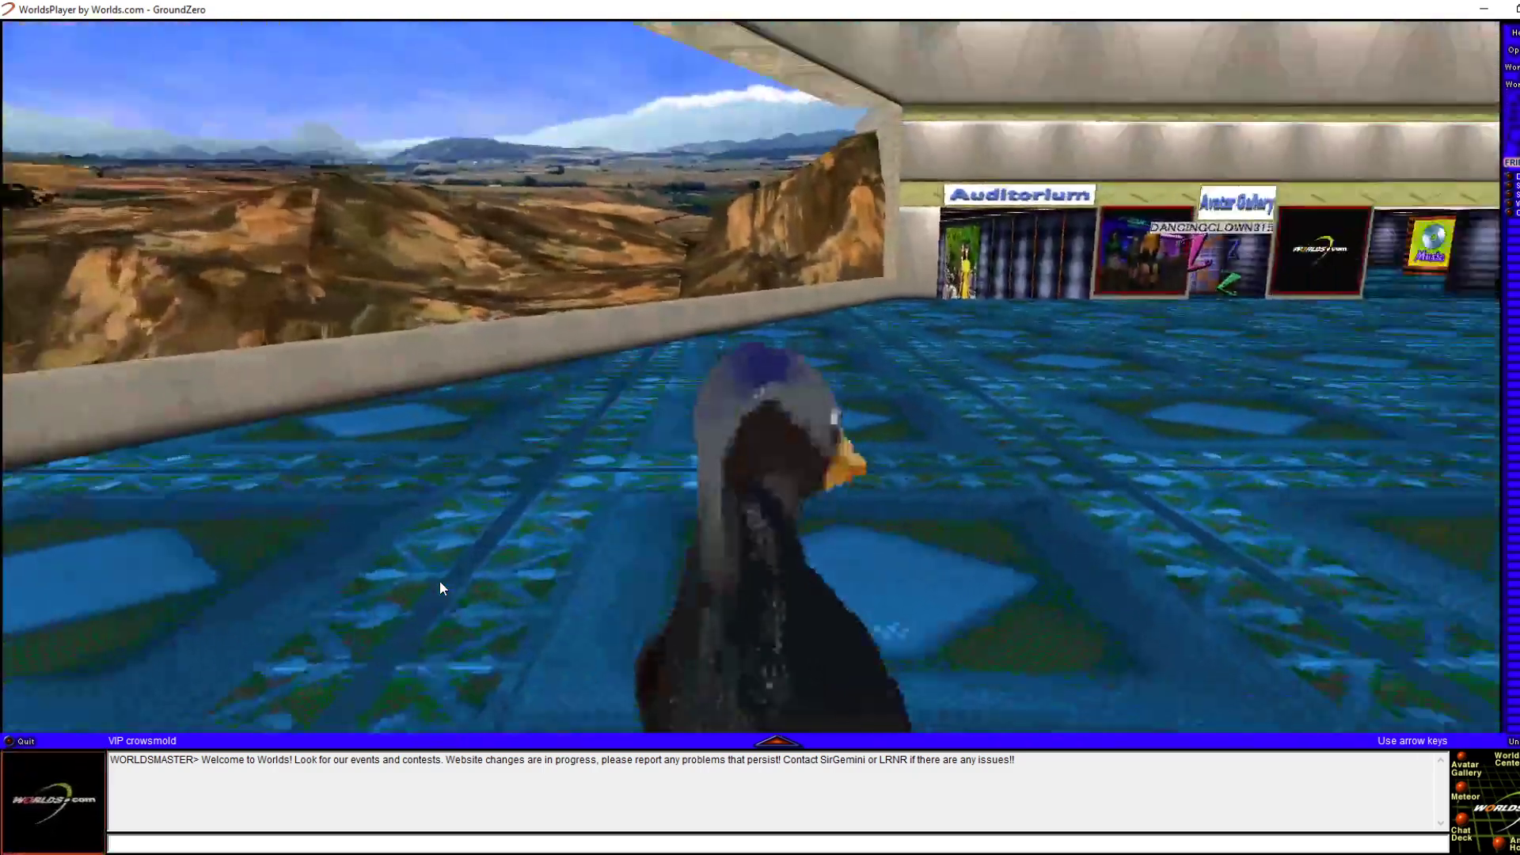
key(Right)
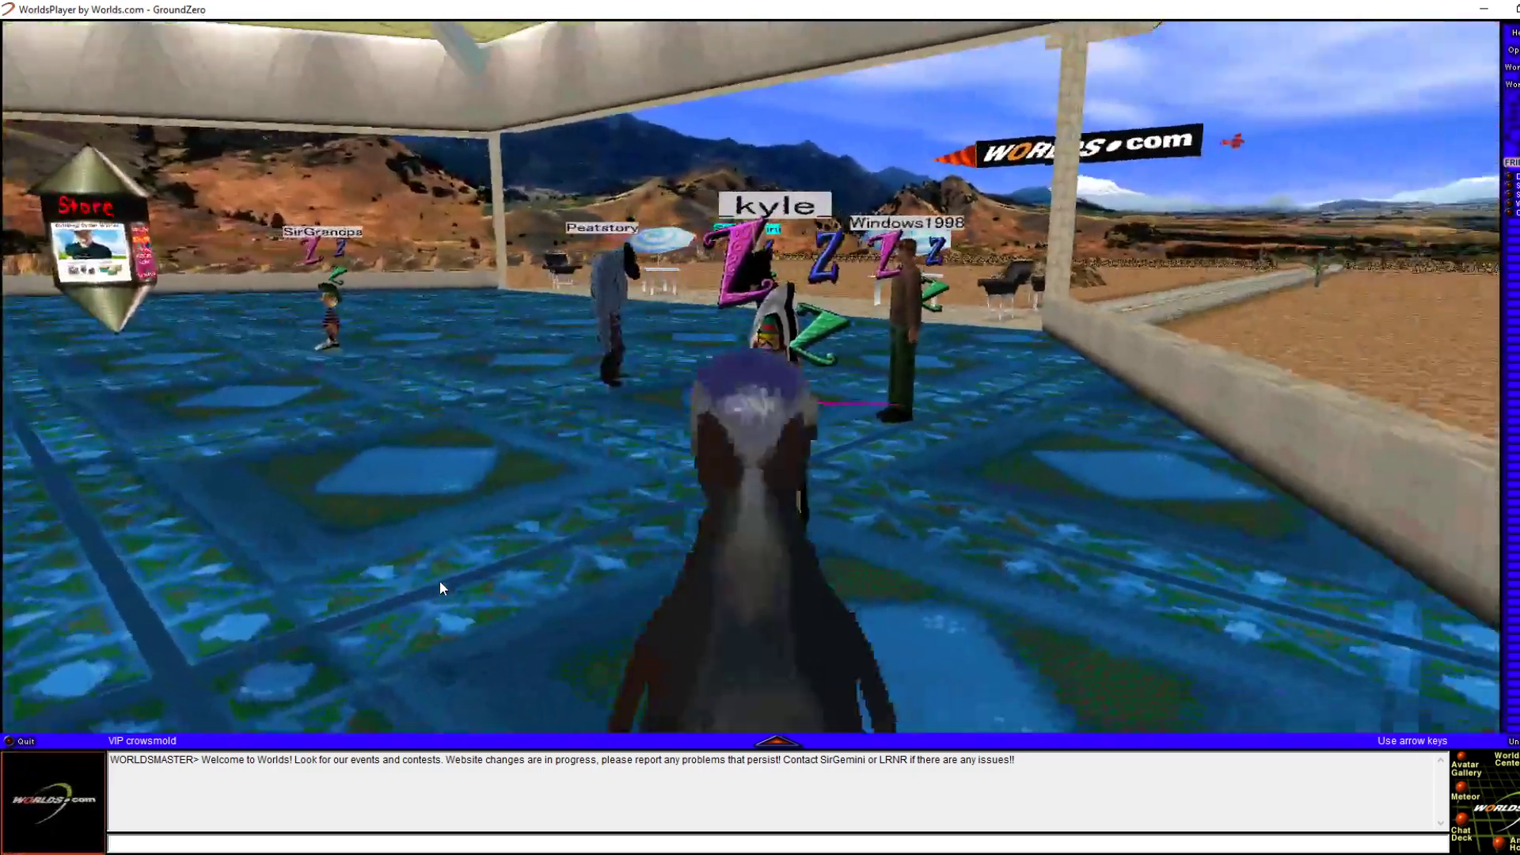
key(Left)
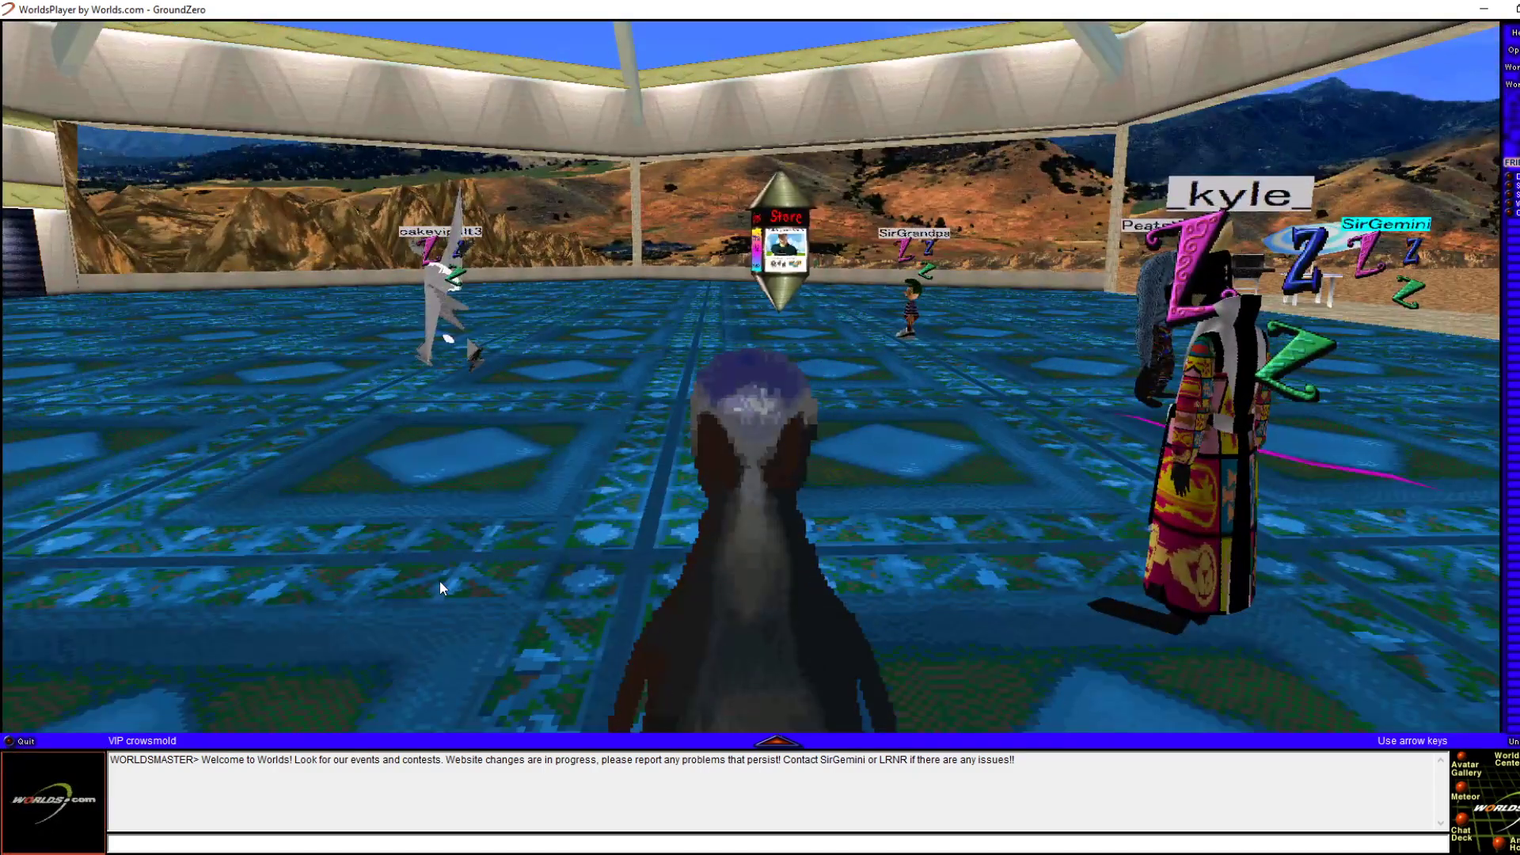
key(Left)
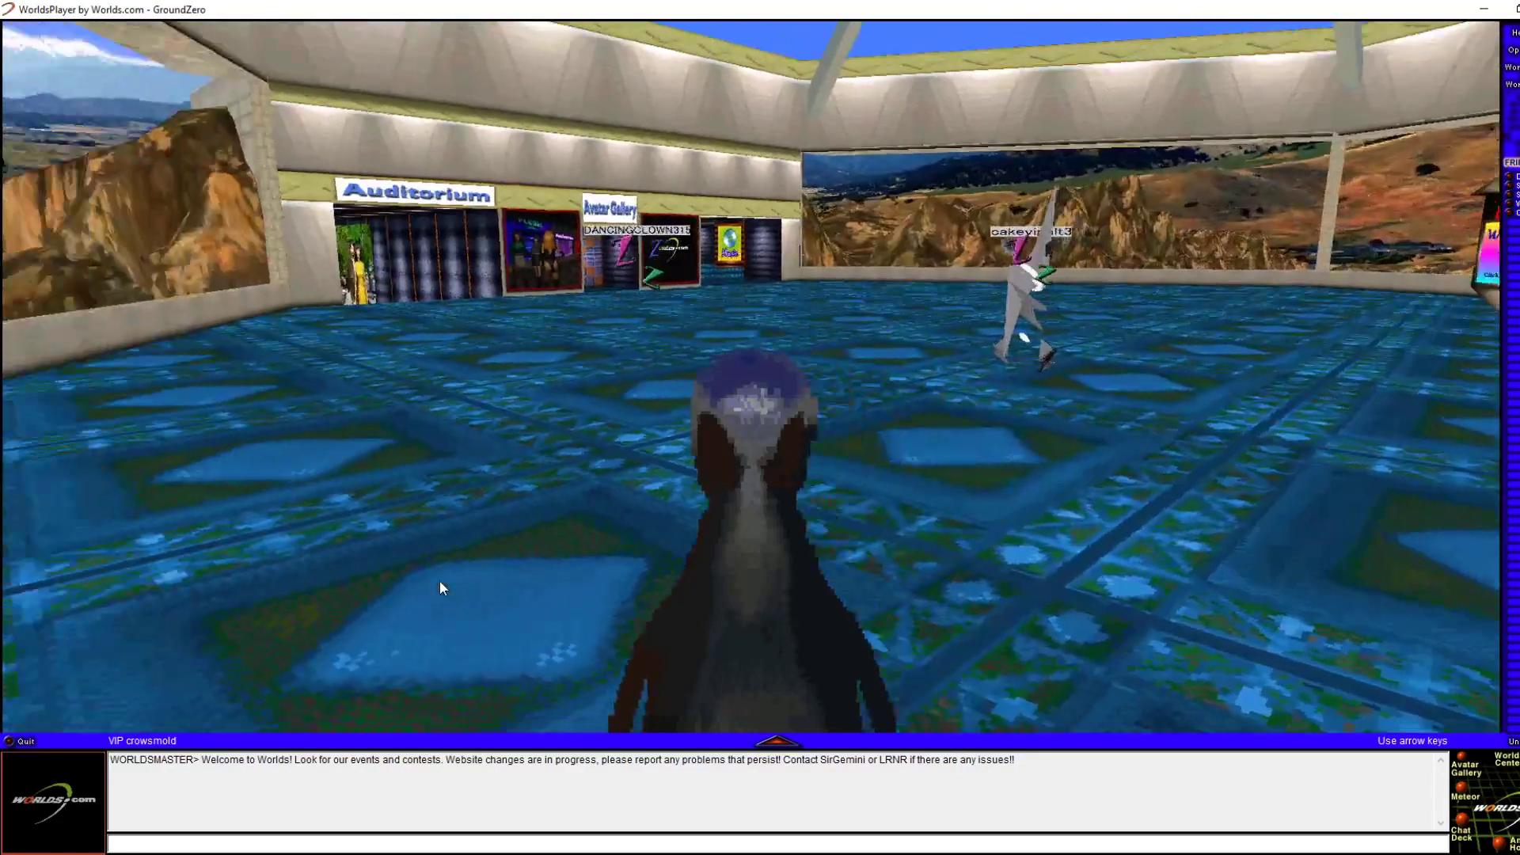
key(Right)
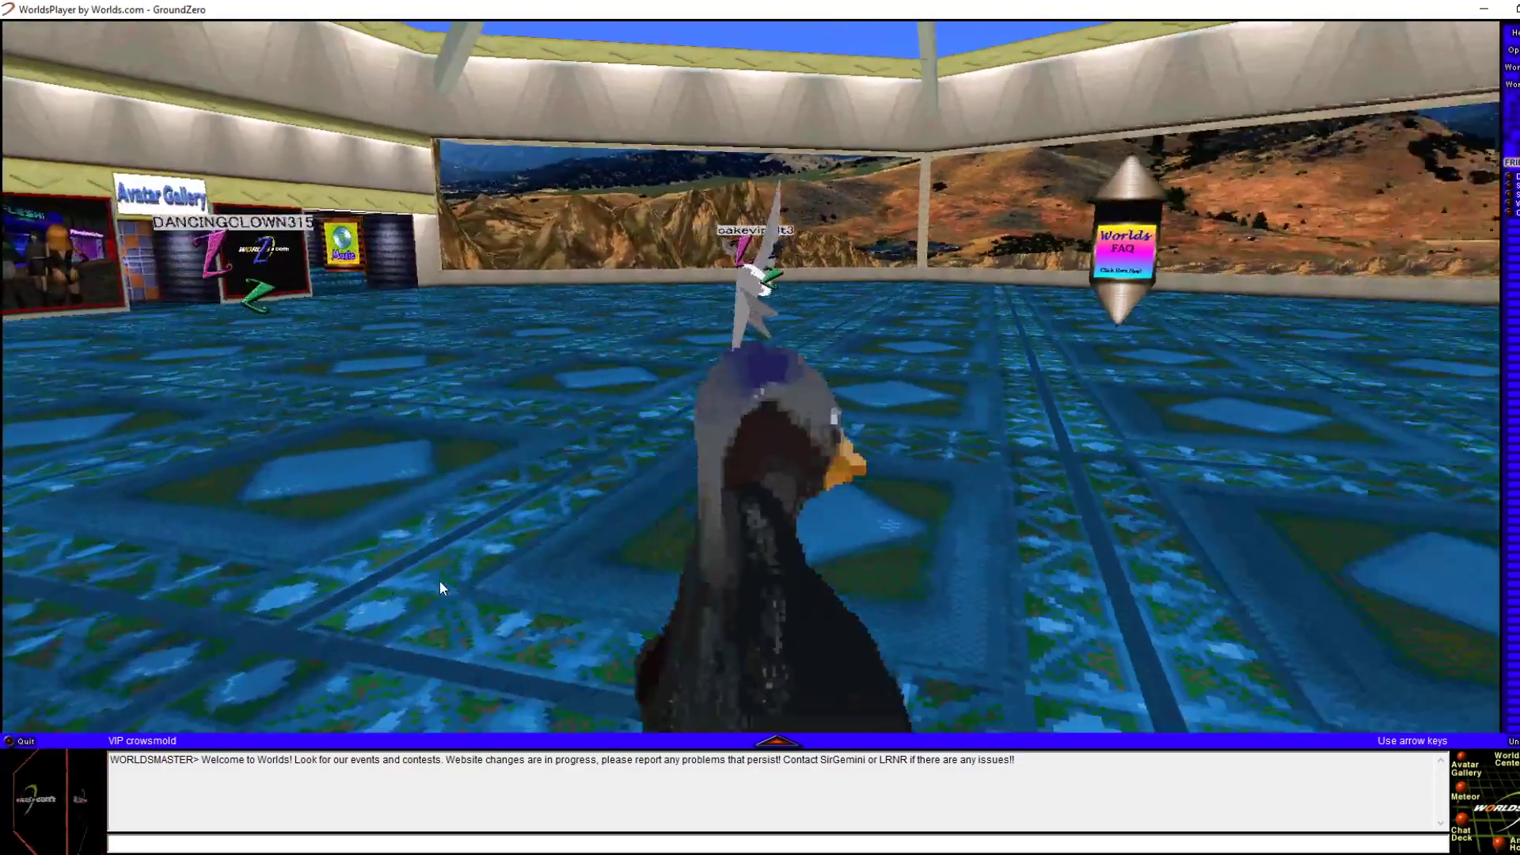
key(Right)
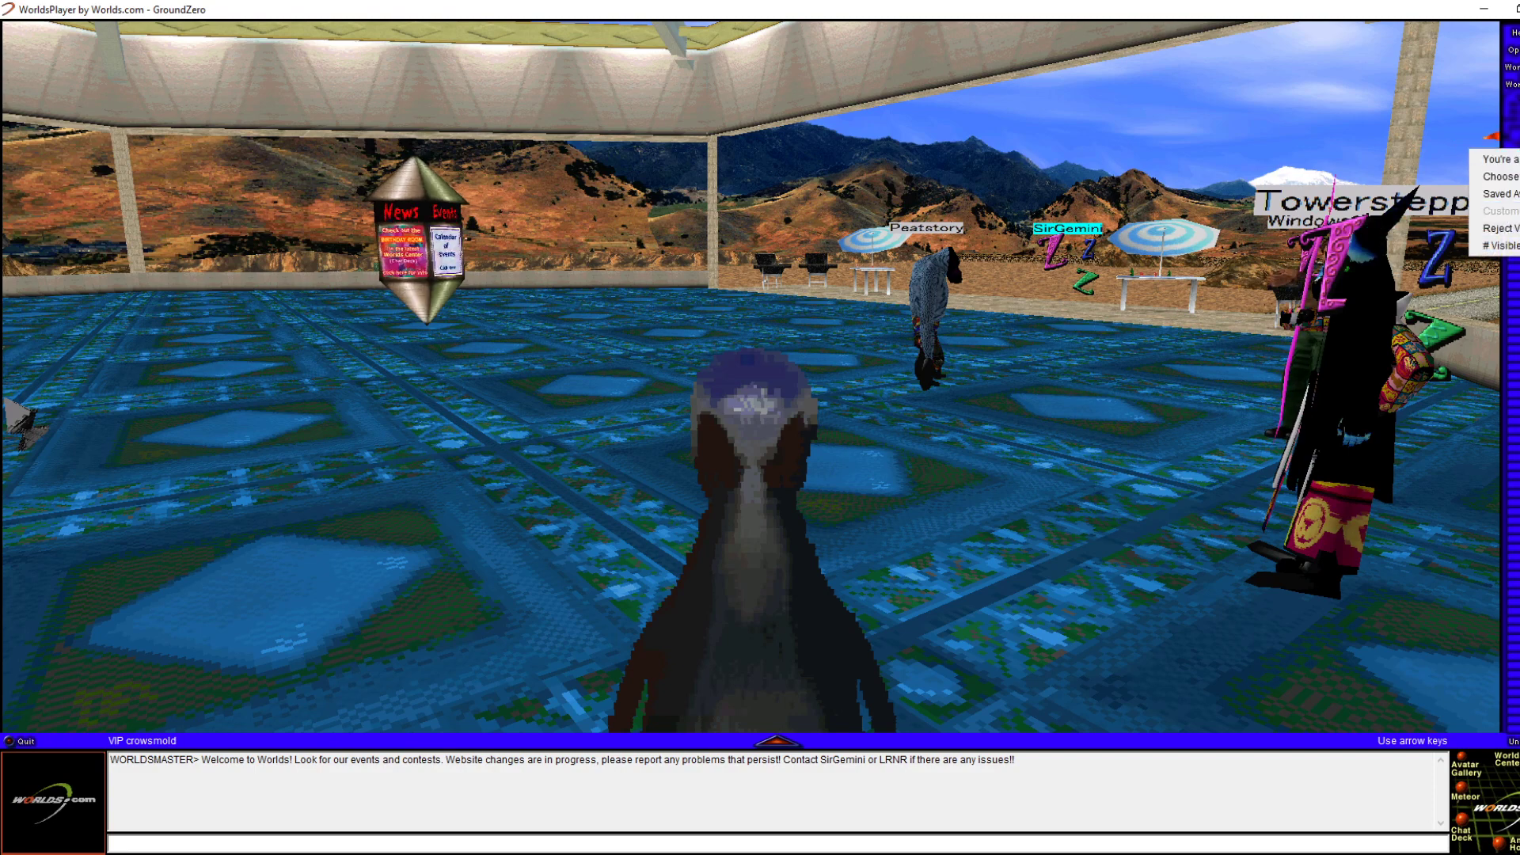
click(1513, 84)
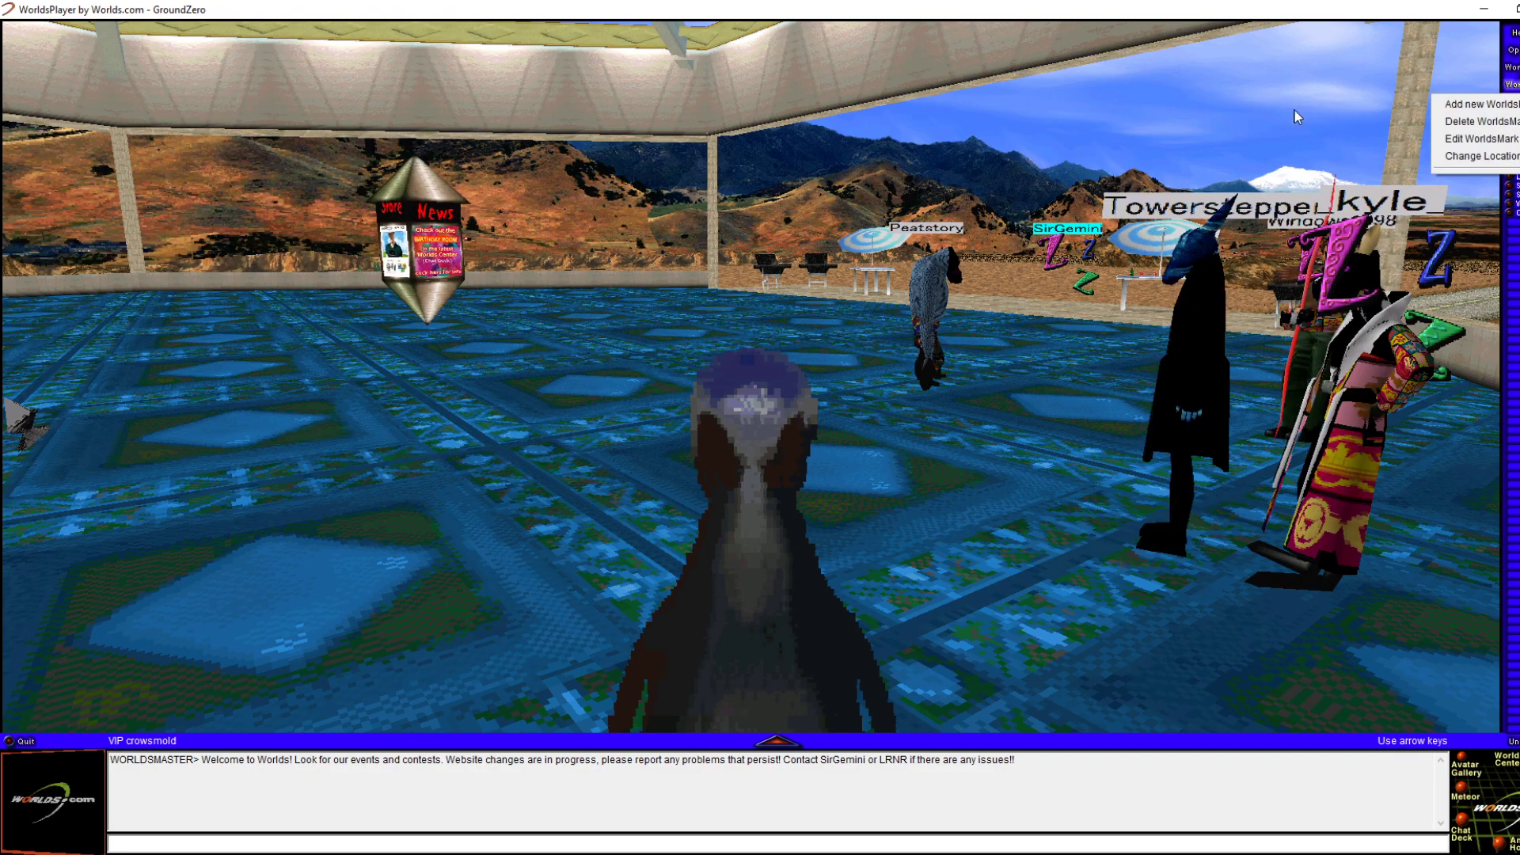
right_click(952, 280)
click(853, 519)
key(Left)
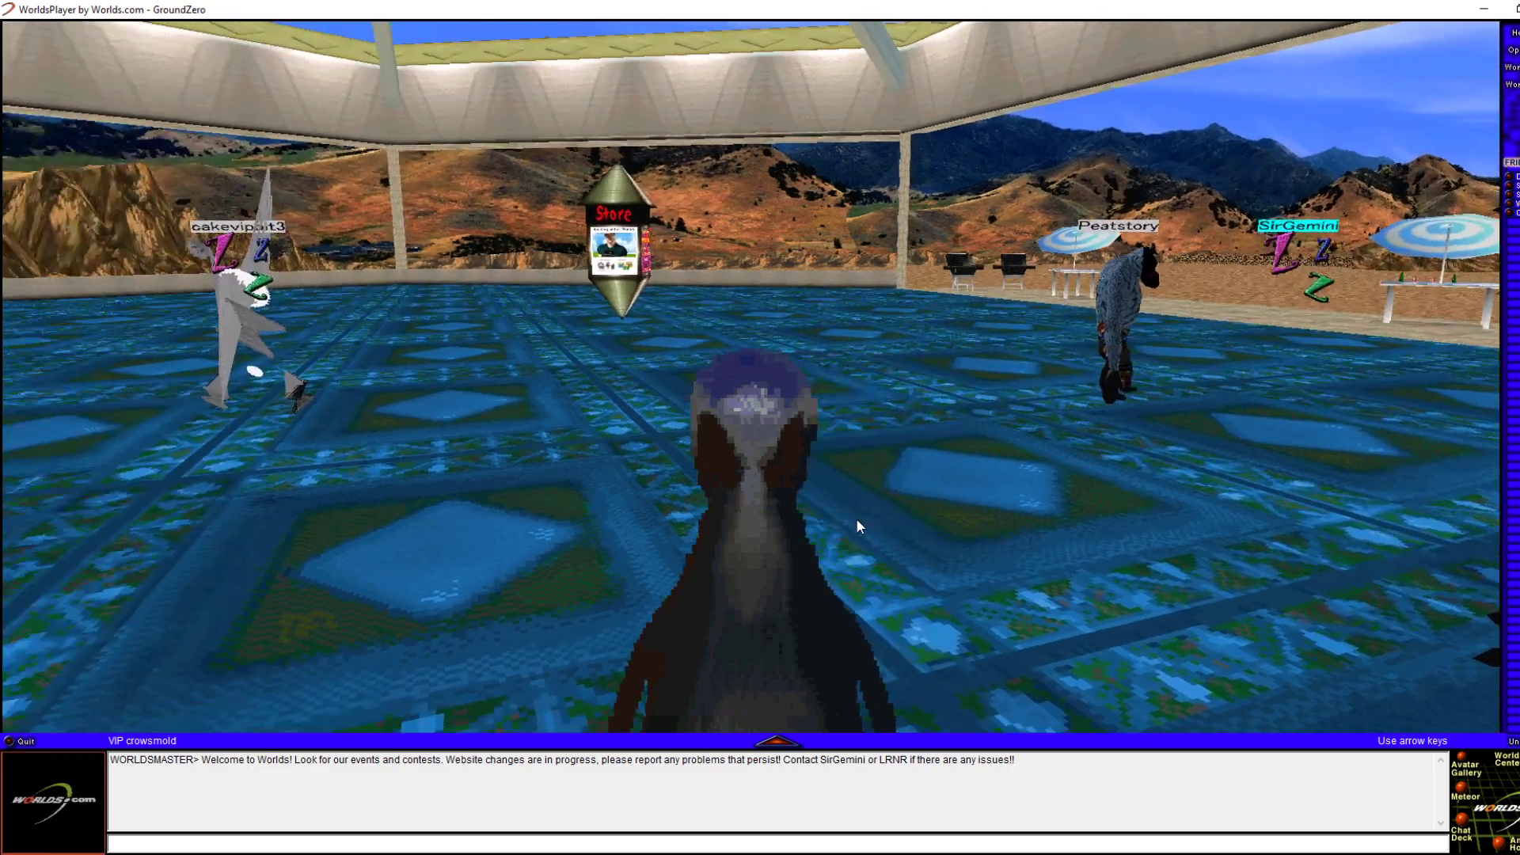
key(Left)
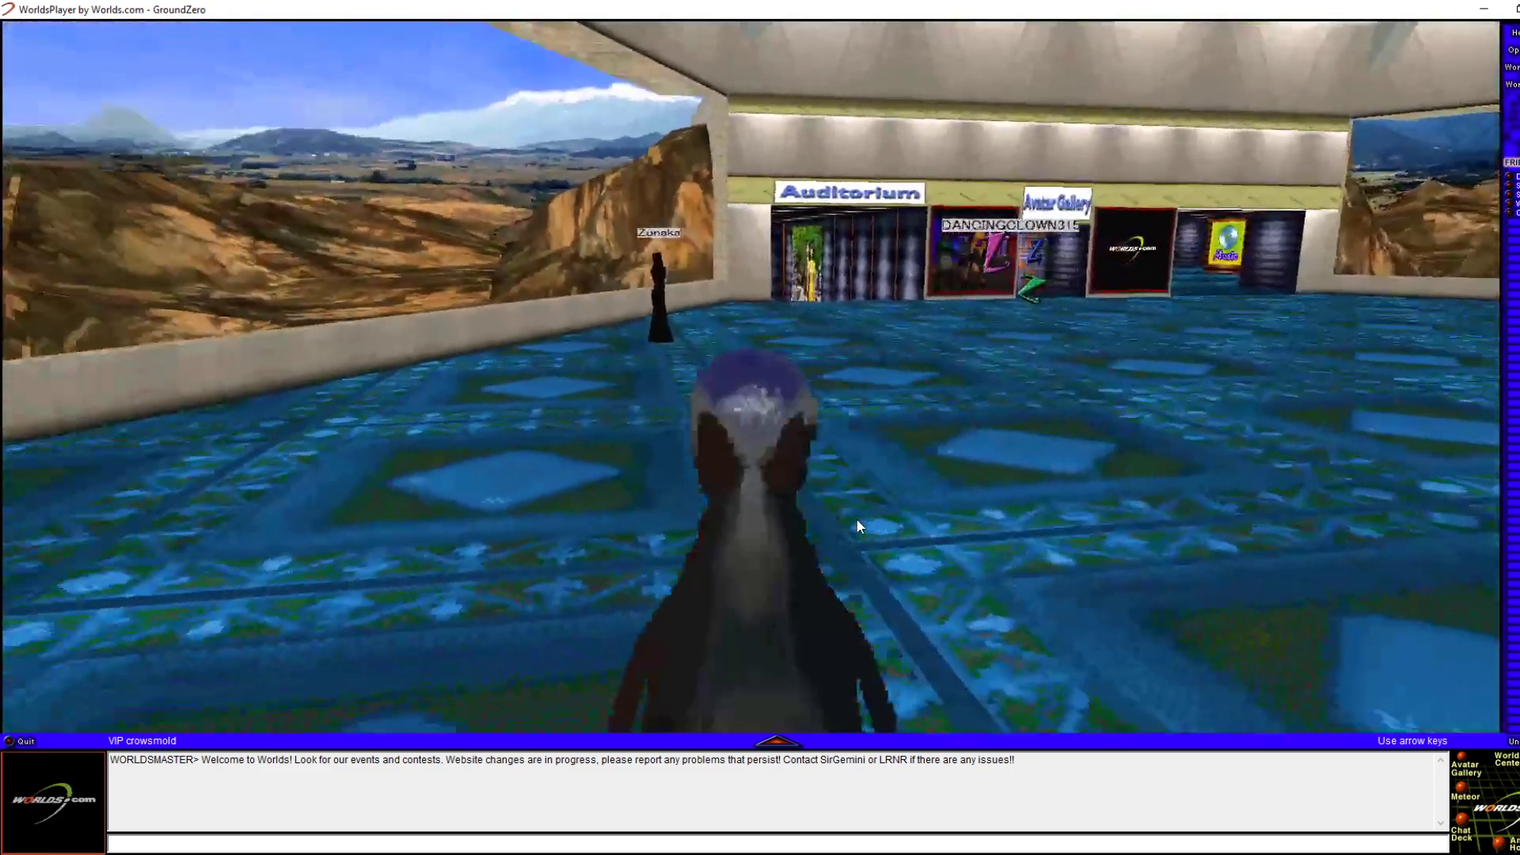
Quit the WorldsPlayer session from the GroundZero lobby and confirm the exit
key(Left)
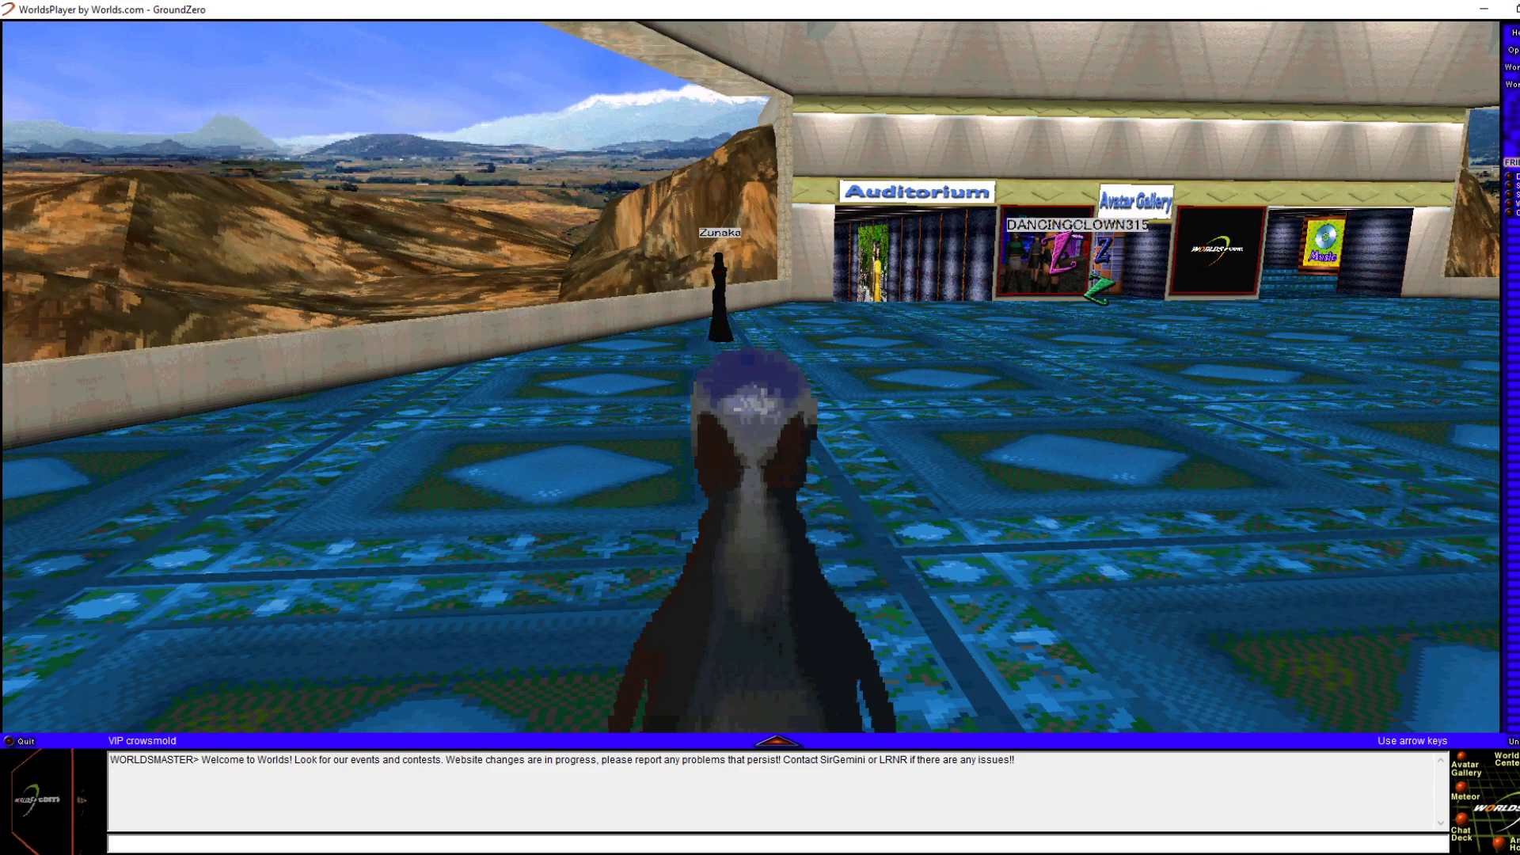
key(Escape)
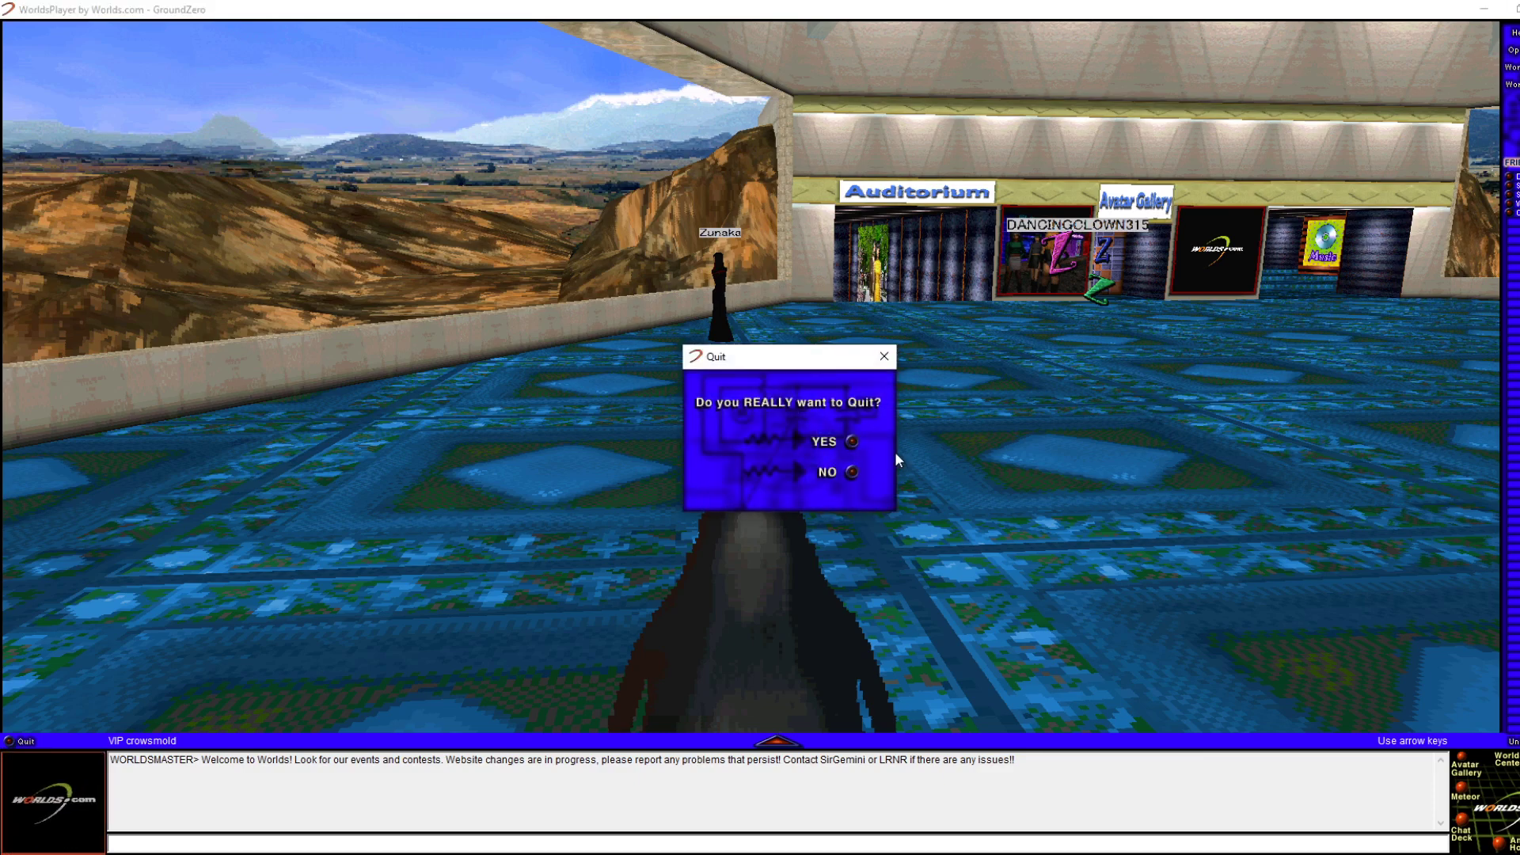
click(850, 441)
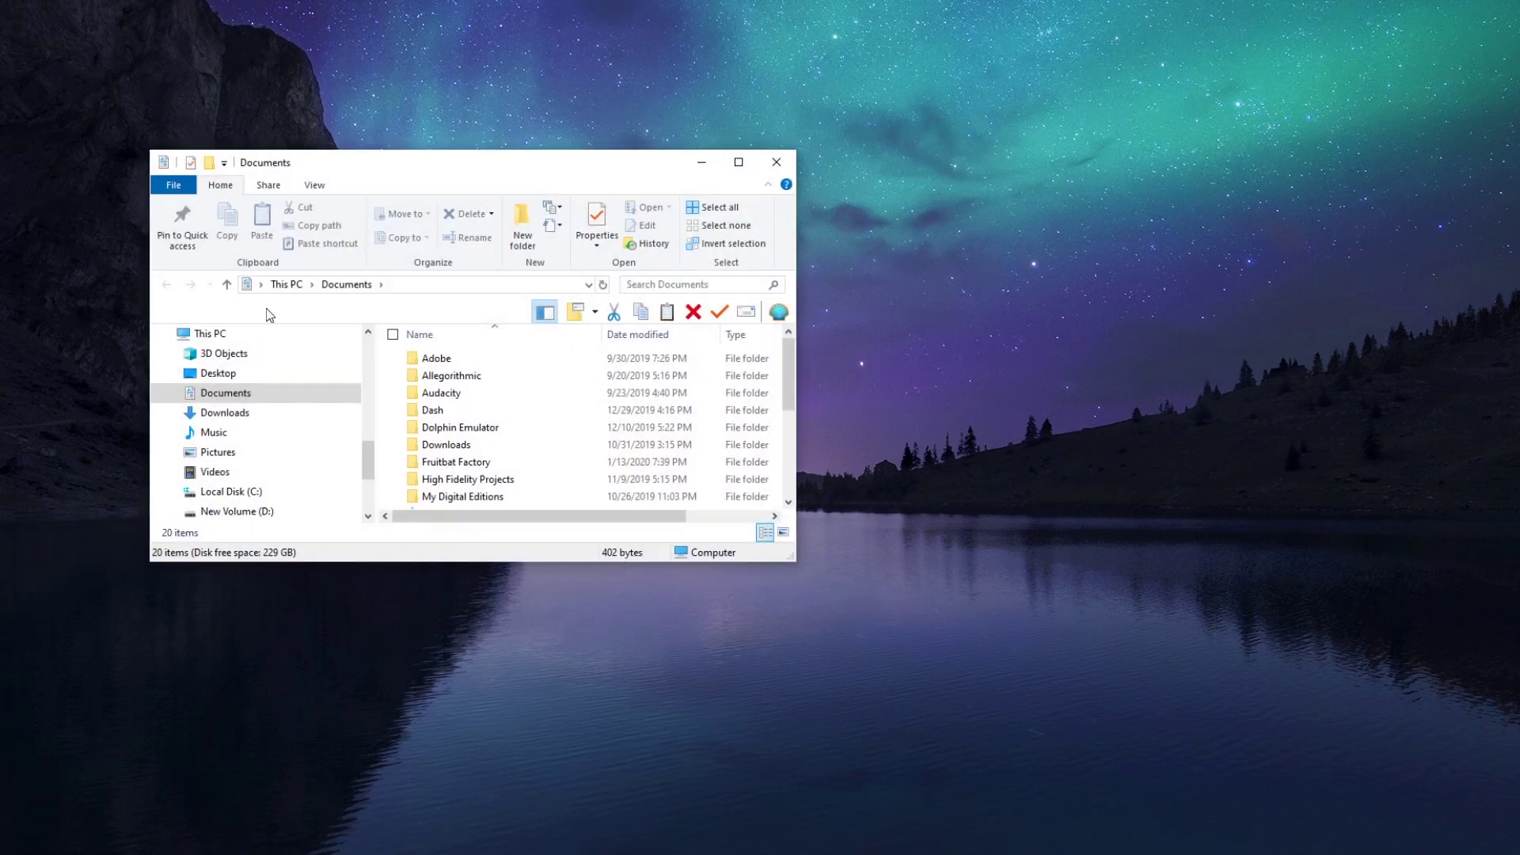
Move the Documents window aside and sign back in to the relaunched WorldsPlayer with the remembered account
drag(352, 177, 400, 236)
scroll(346, 435, down, 3)
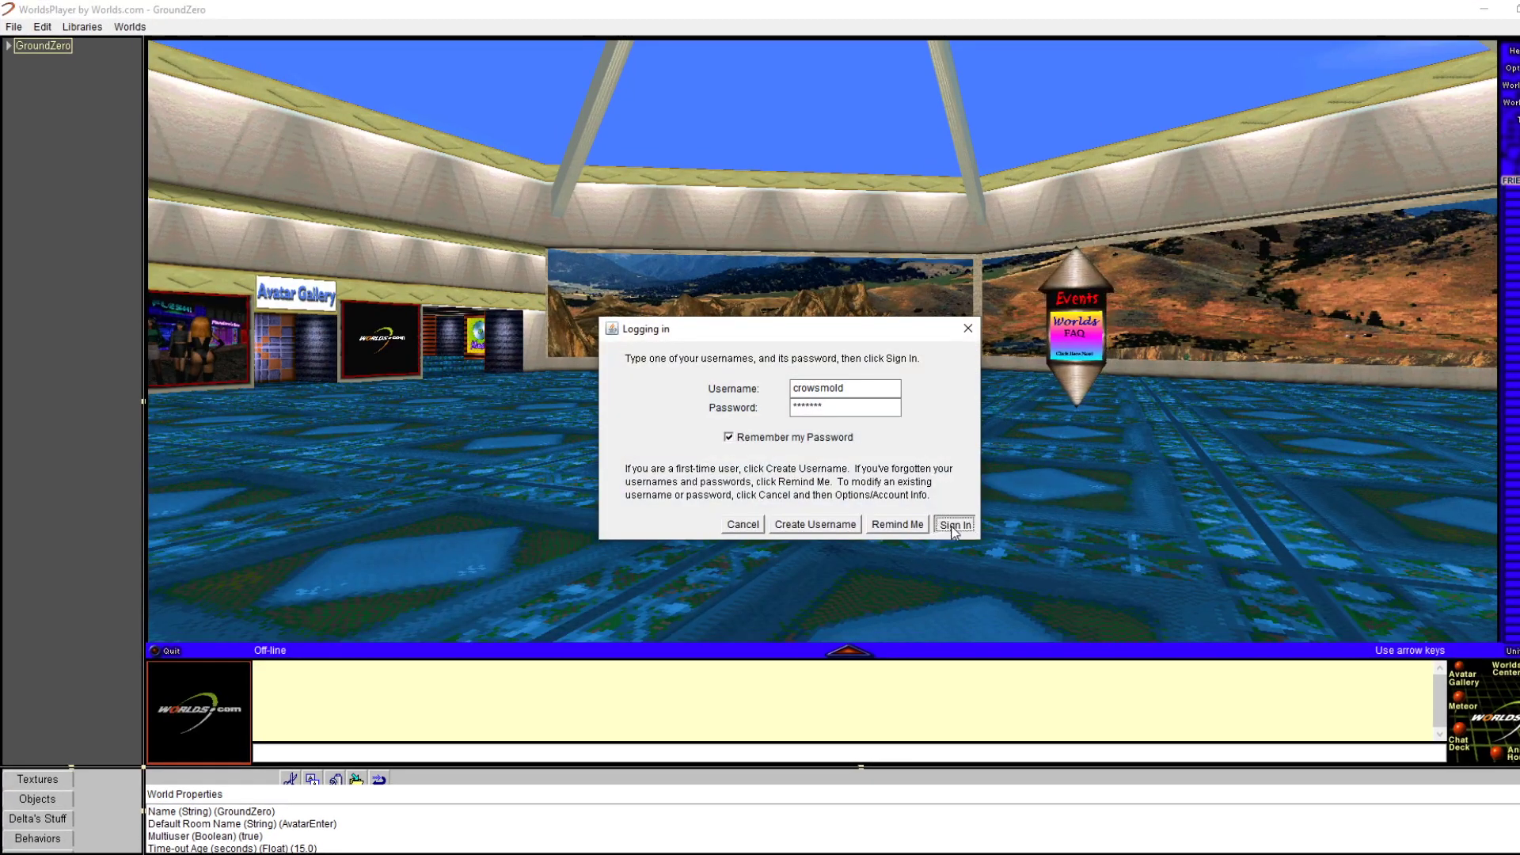
click(954, 526)
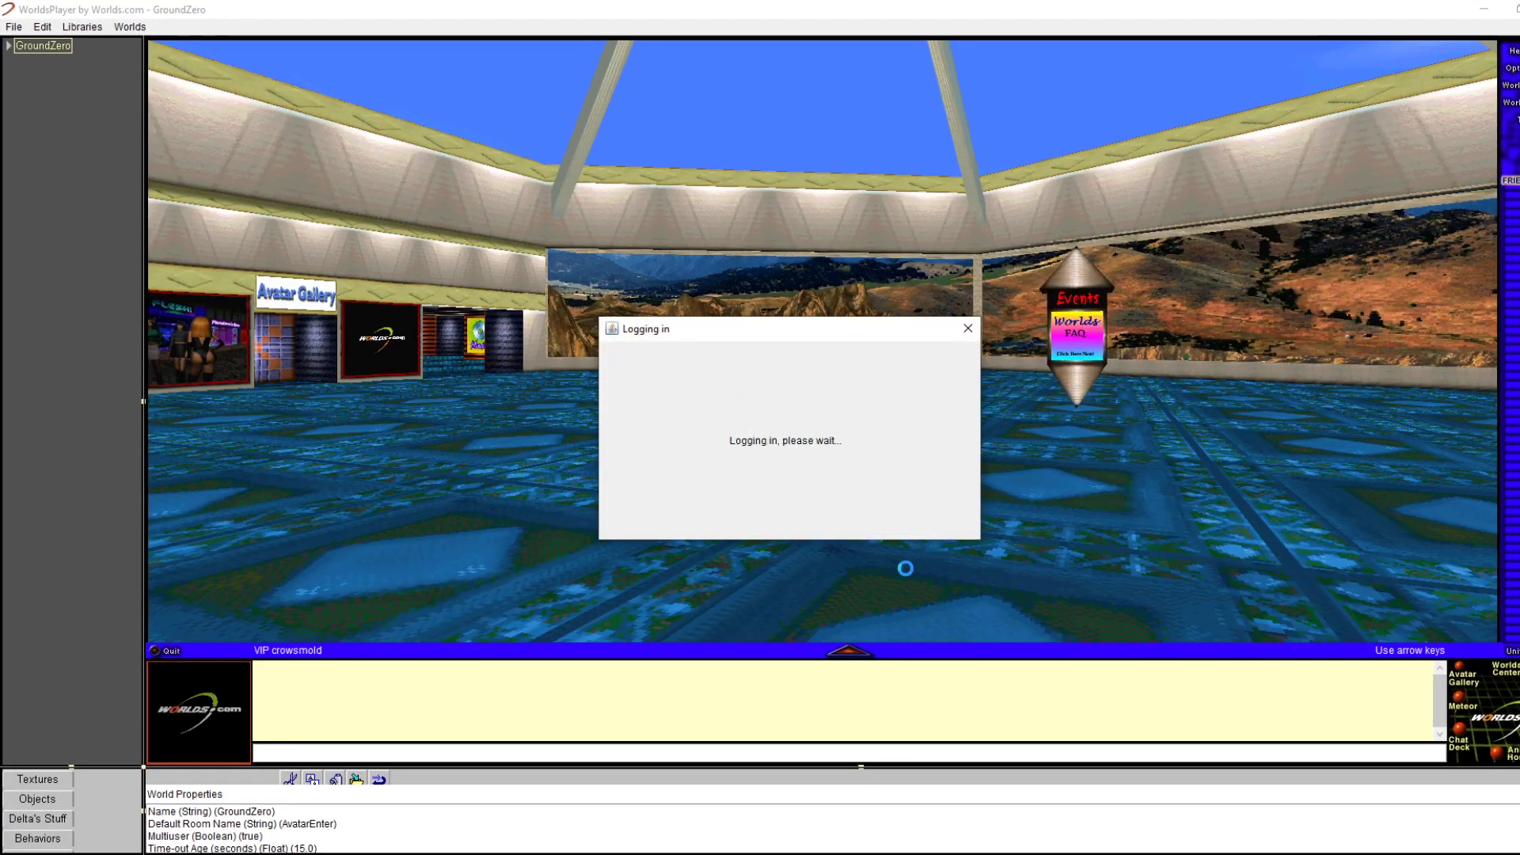
Walk across the GroundZero lobby to the Auditorium entrance
key(Left)
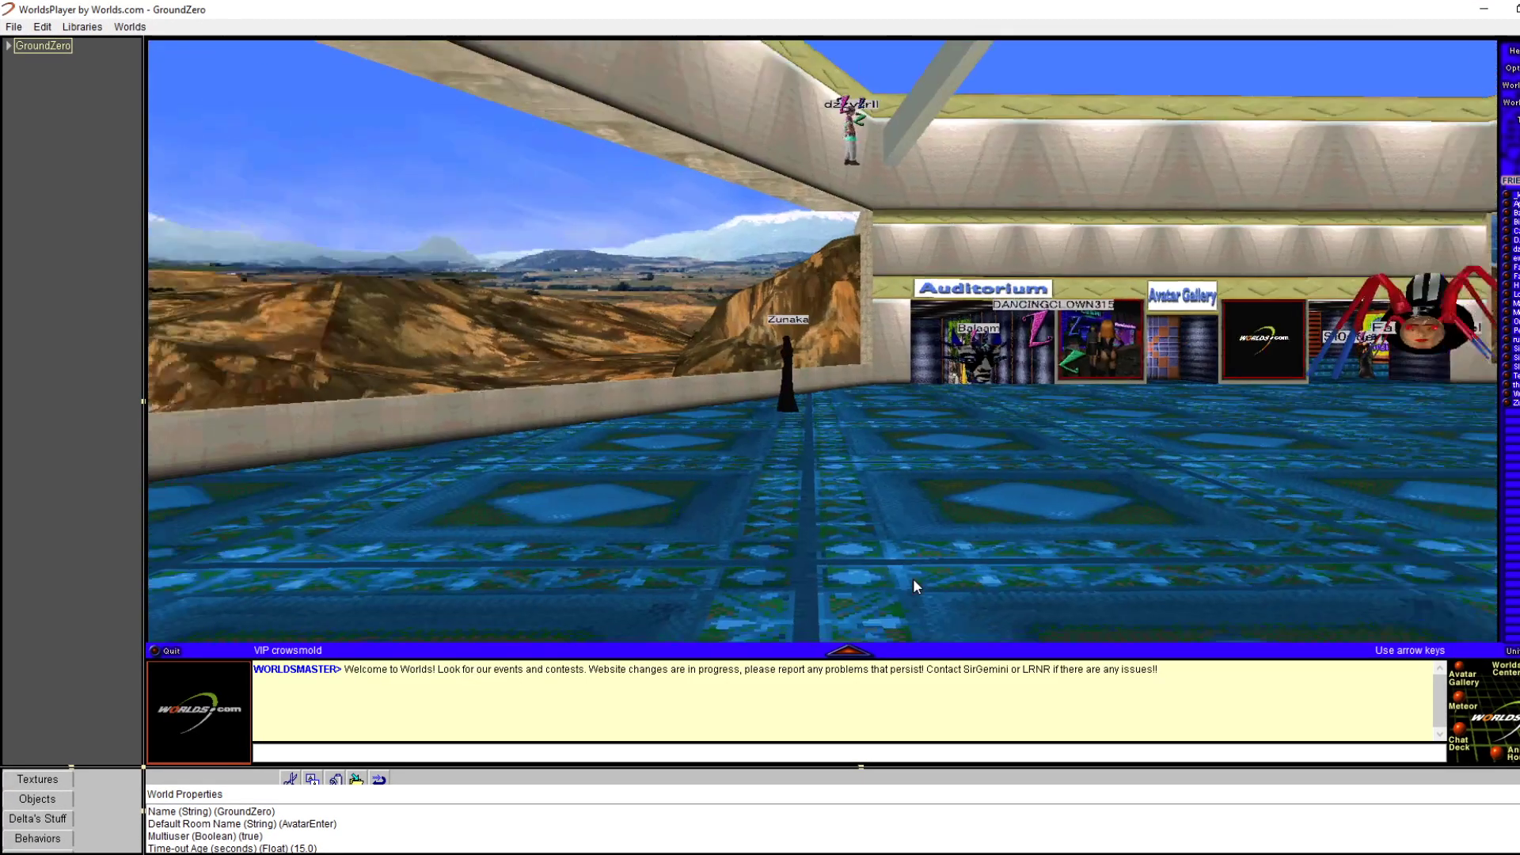
key(Up)
key(Right)
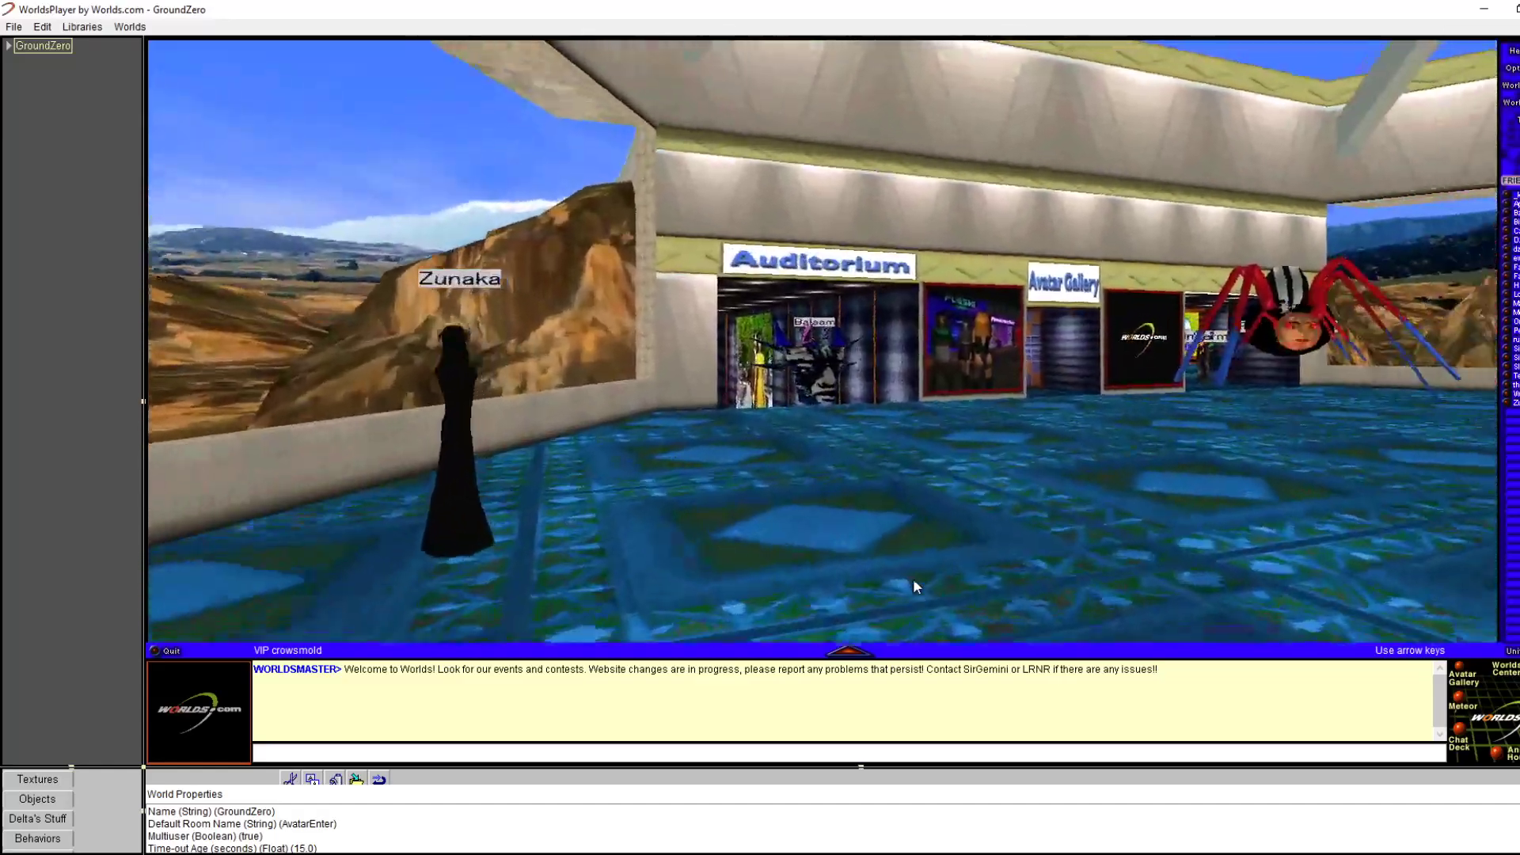
key(Left)
key(Right)
key(Up)
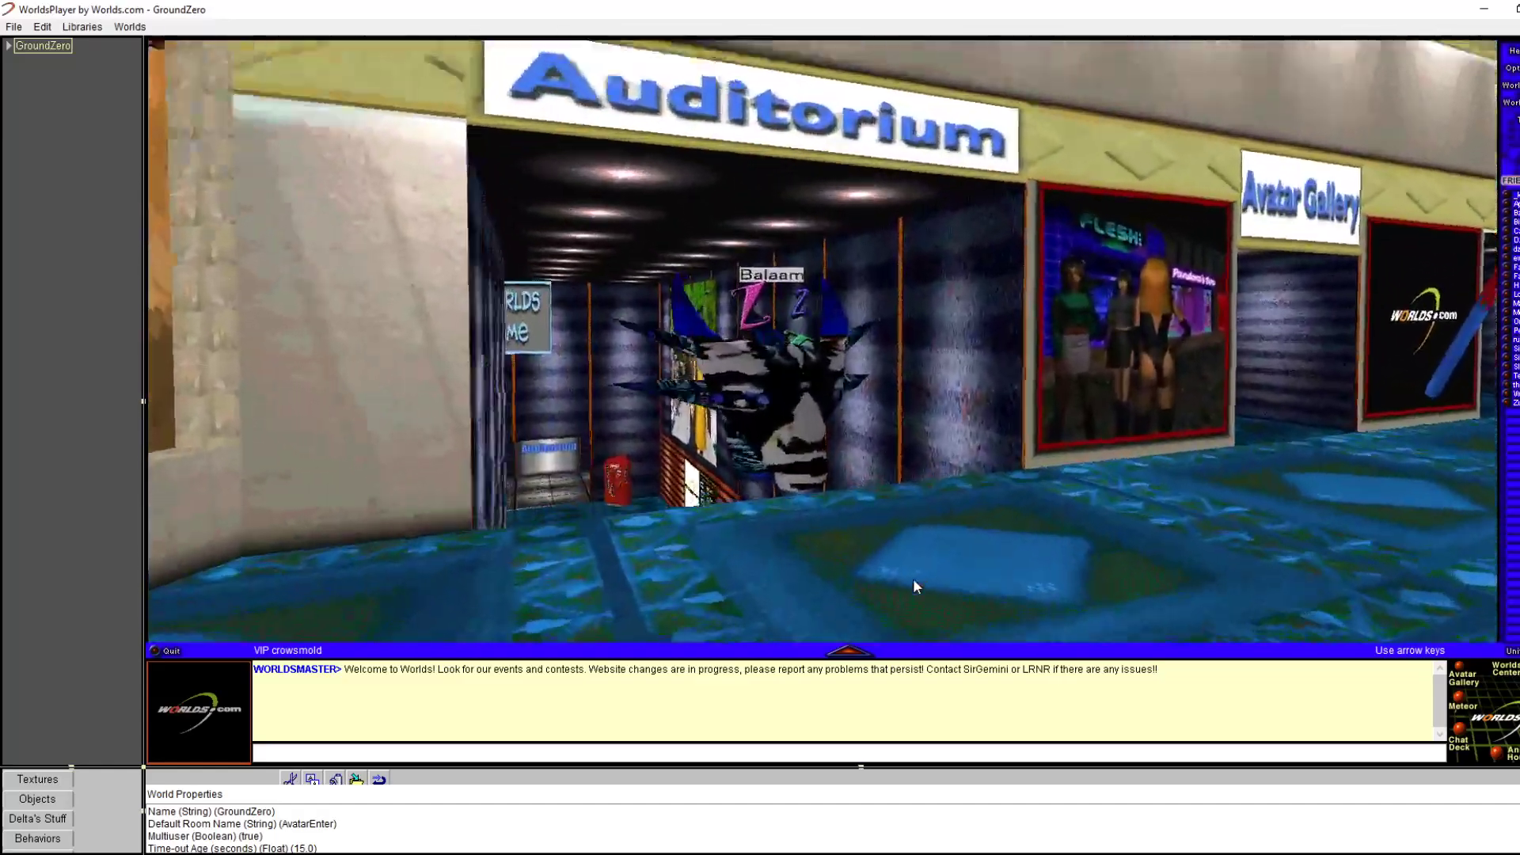
Follow the Auditorium corridor past the drinks machine, enter the hall and turn to face the seating steps
key(Up)
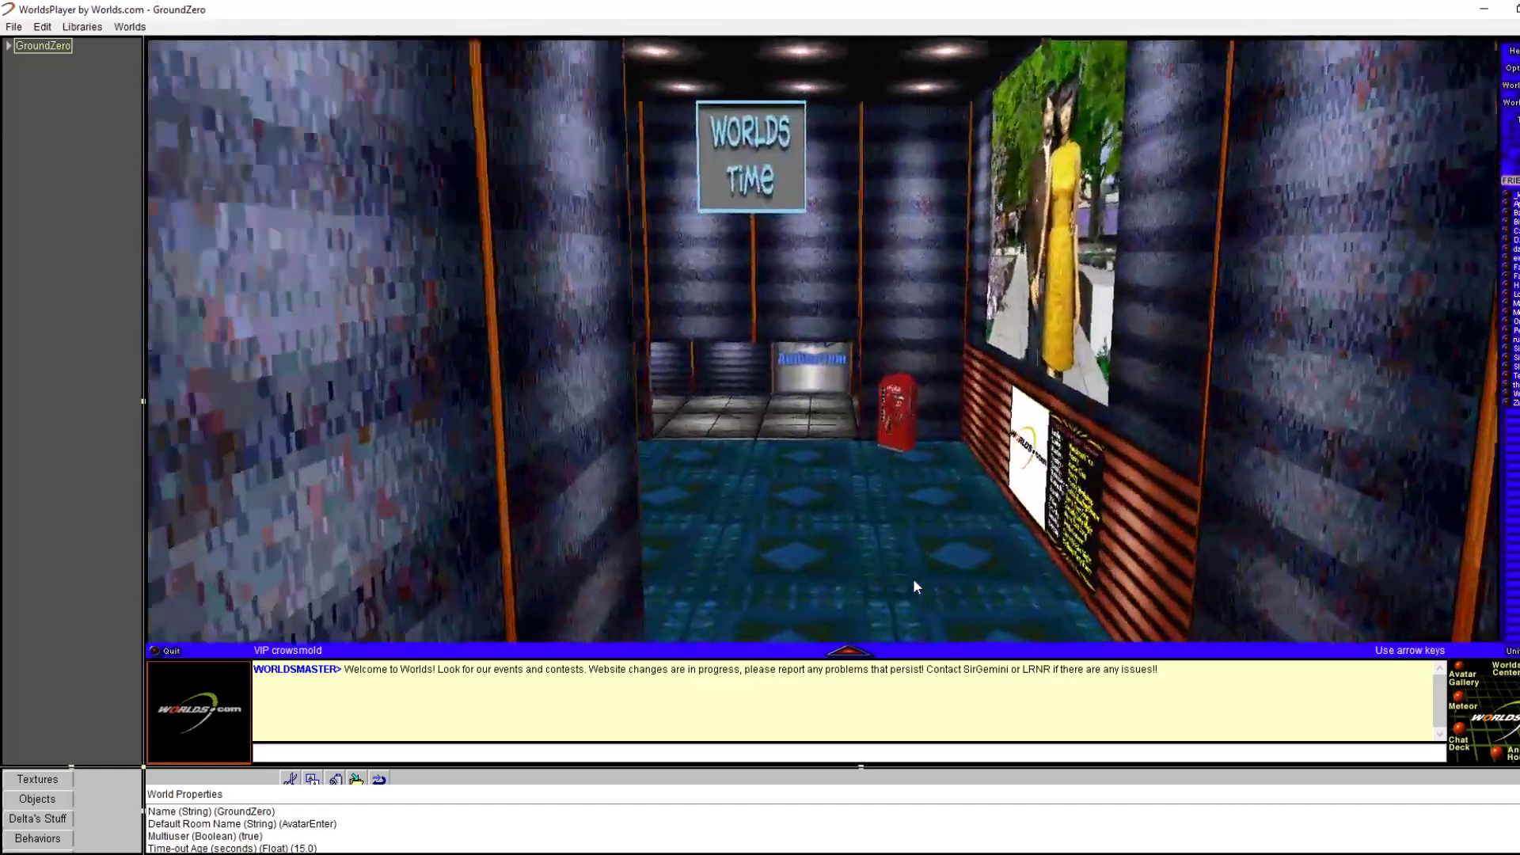
key(Up)
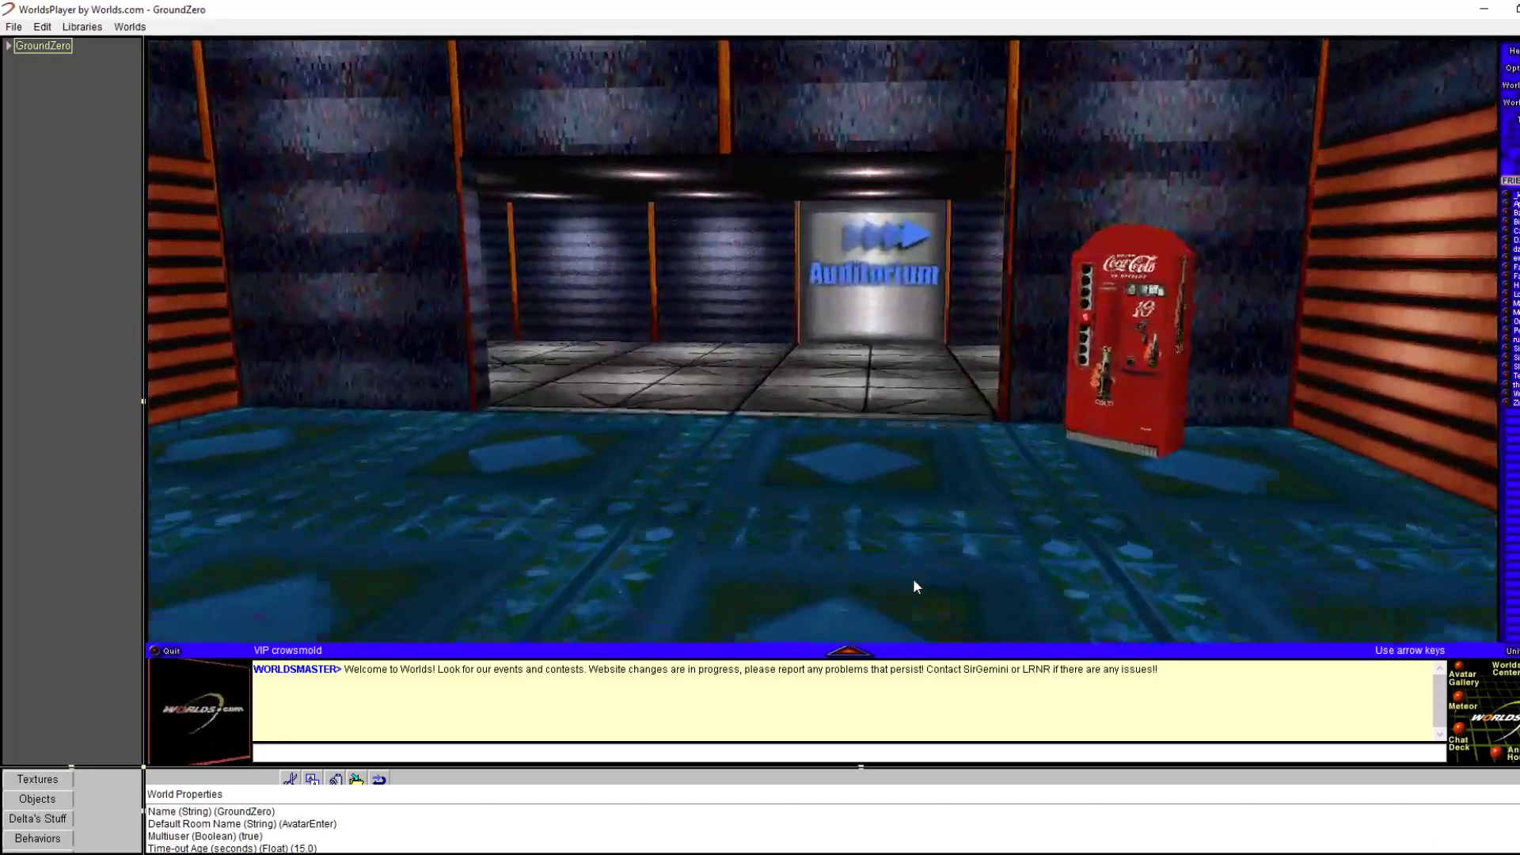
key(Right)
key(Right)
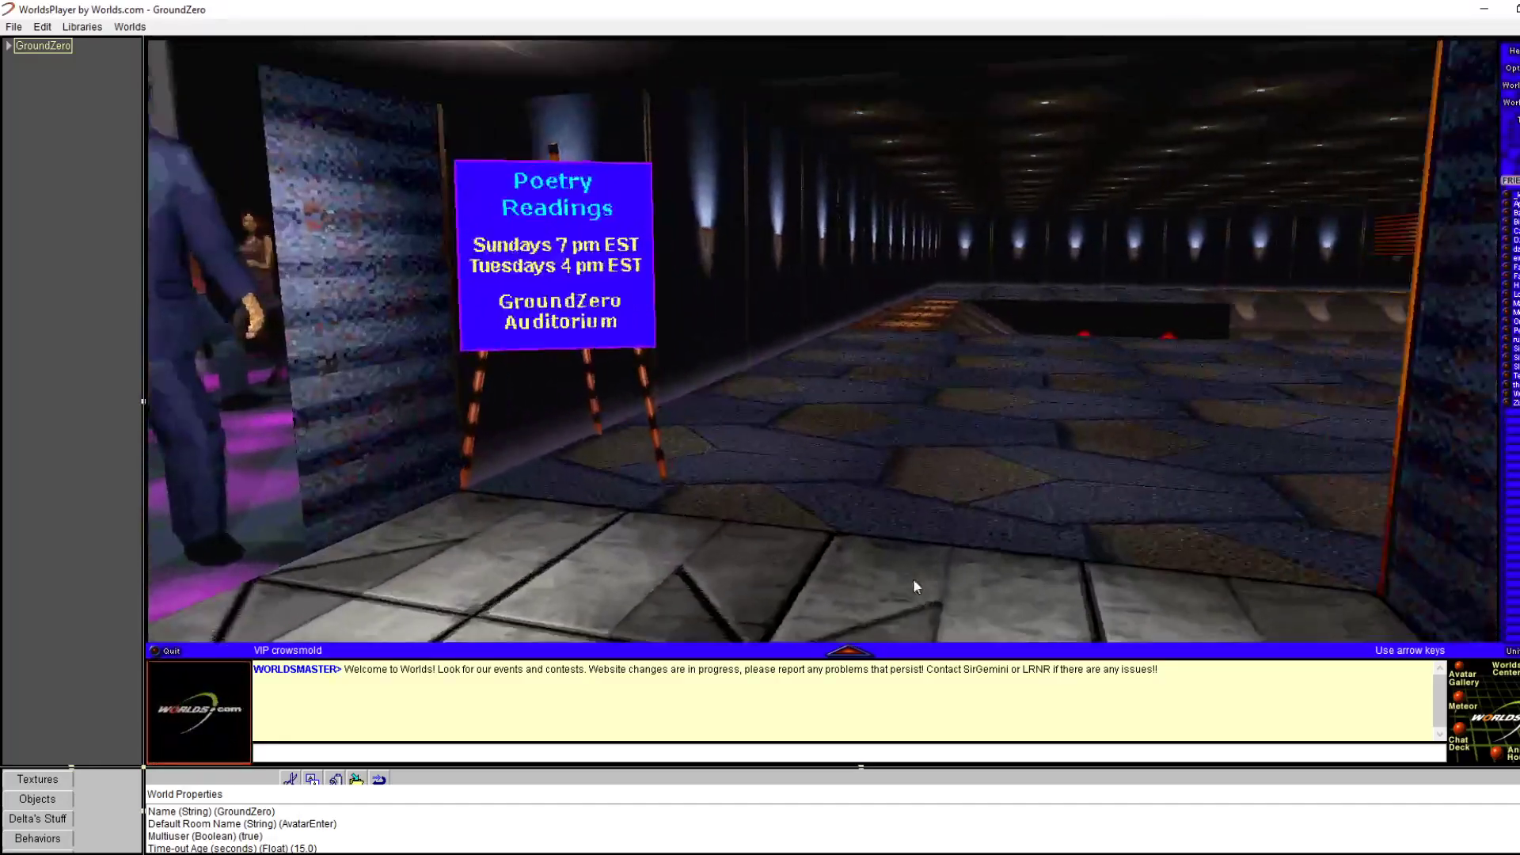
key(Up)
key(Up)
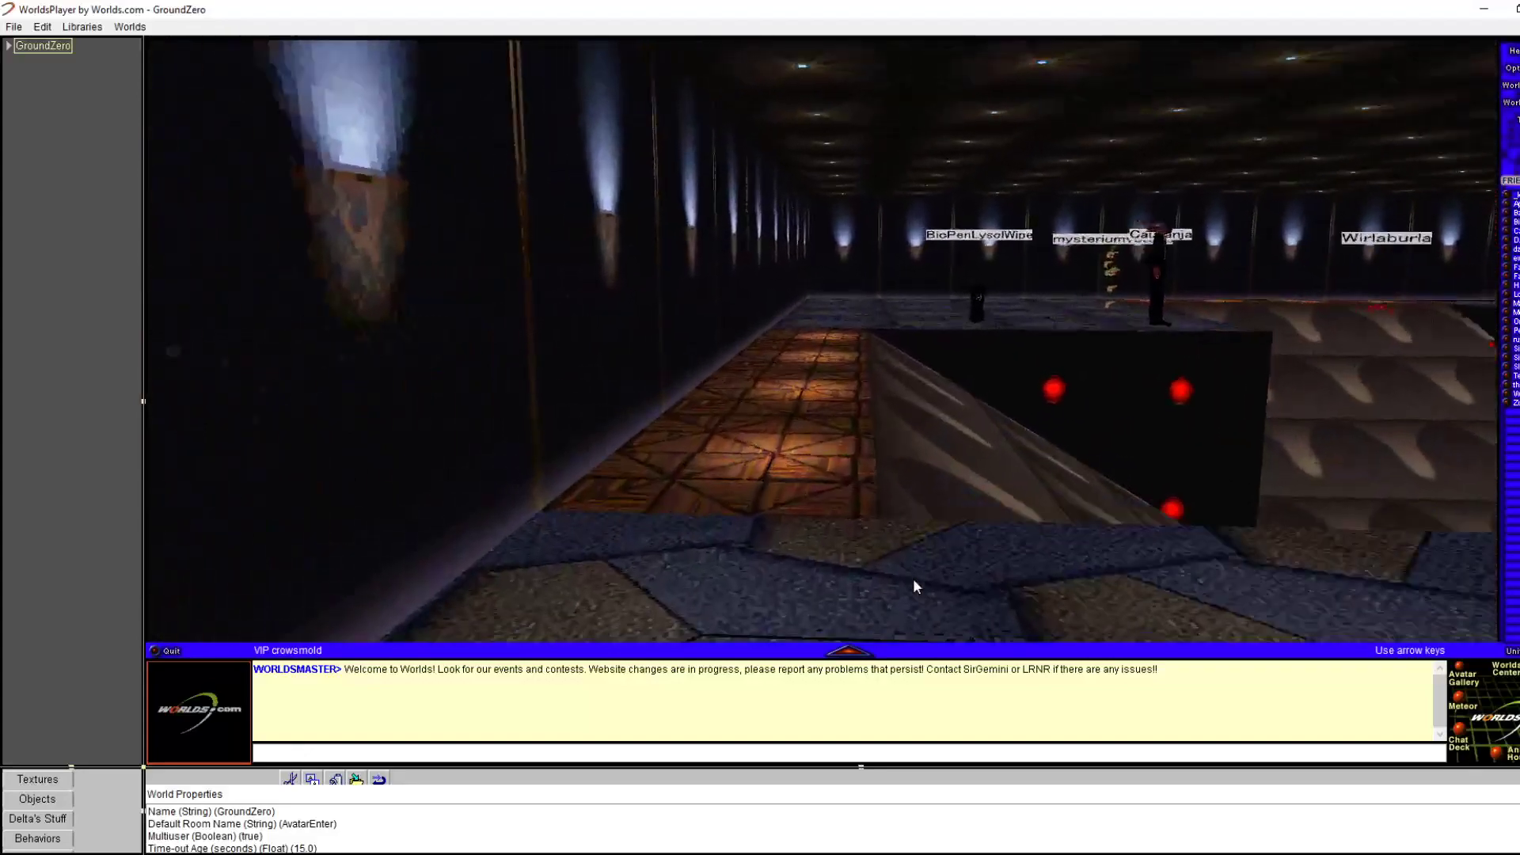
key(Right)
key(Right)
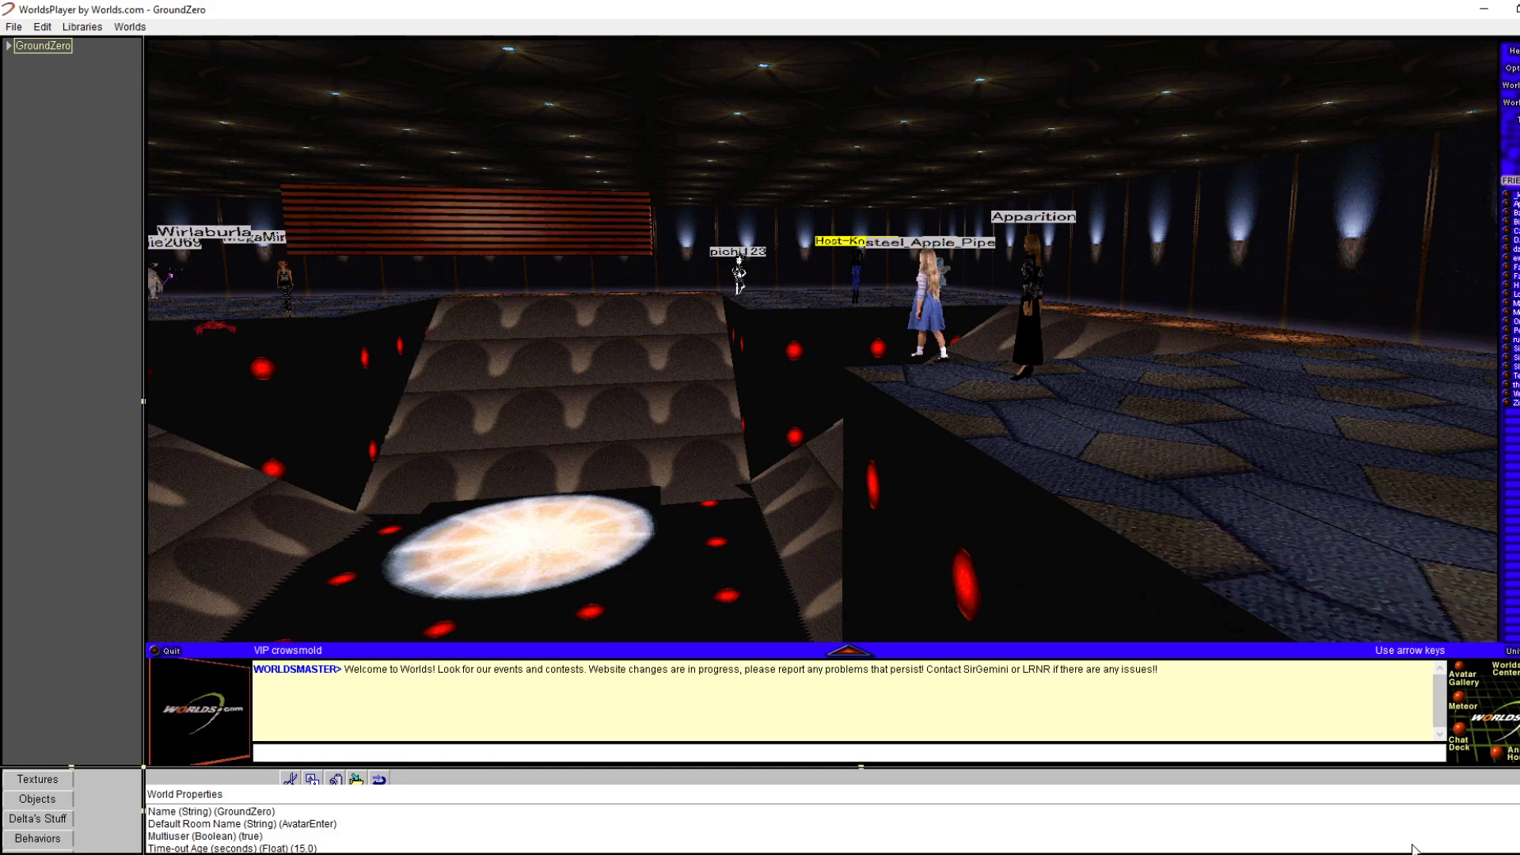
Switch to File Explorer and locate the worlds.ini file in the C: drive's Program Files (x86) folder
click(1495, 8)
click(788, 220)
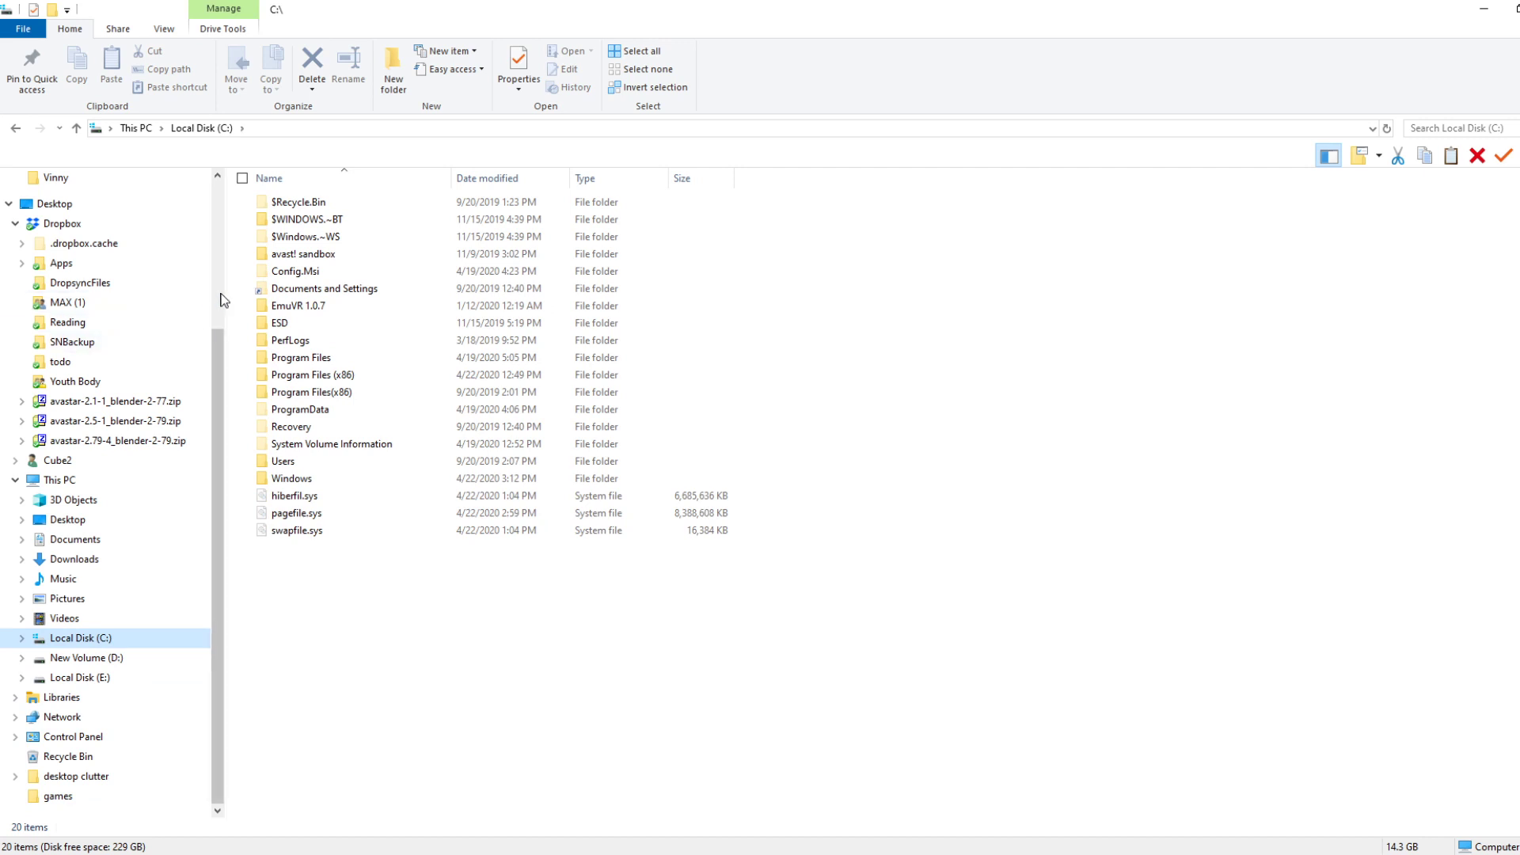
double_click(297, 377)
scroll(441, 540, down, 15)
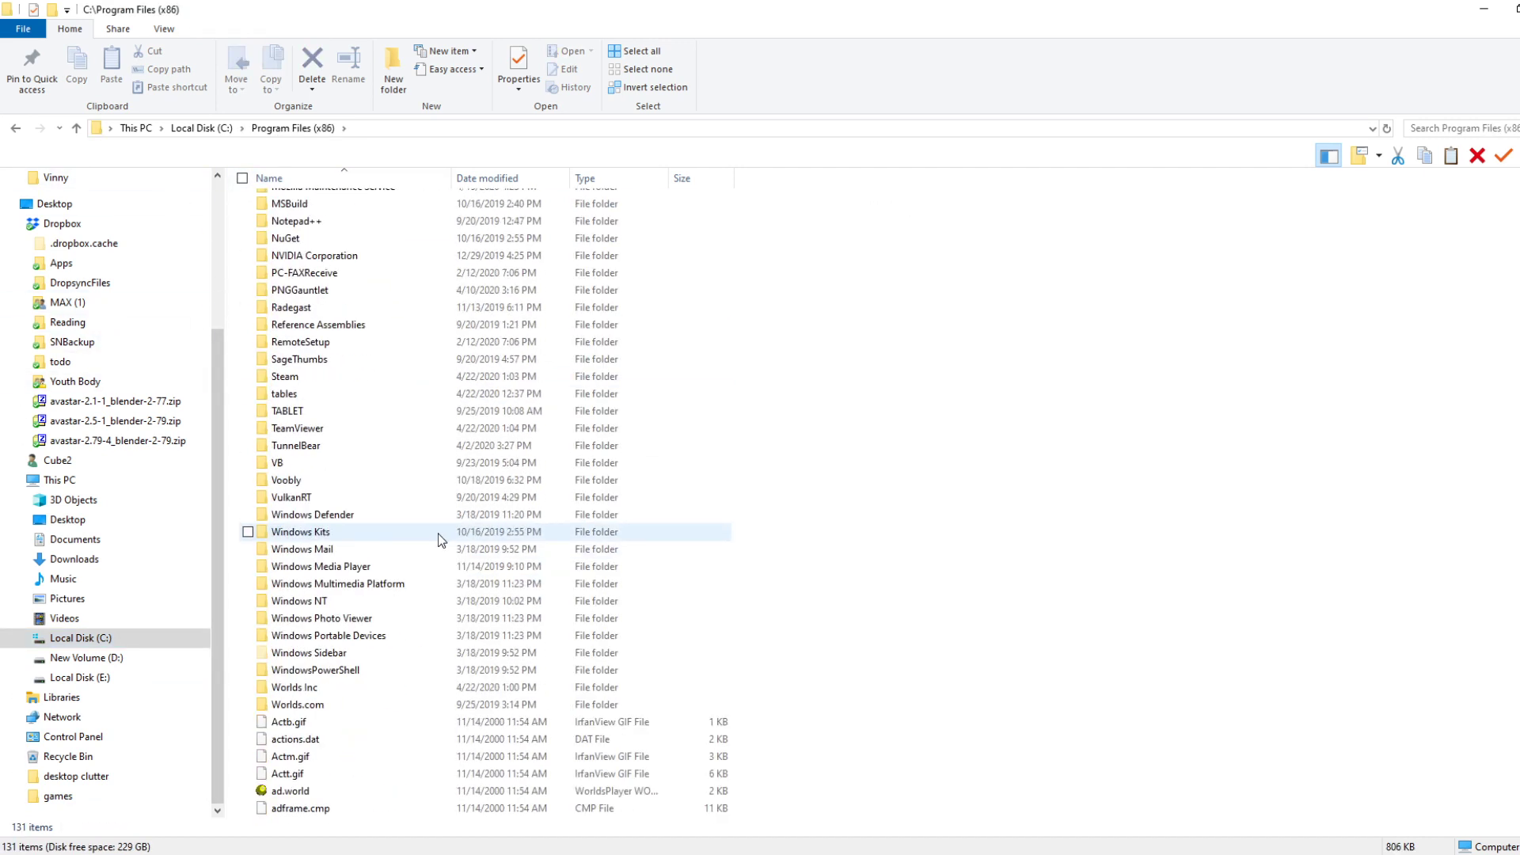
scroll(438, 537, down, 10)
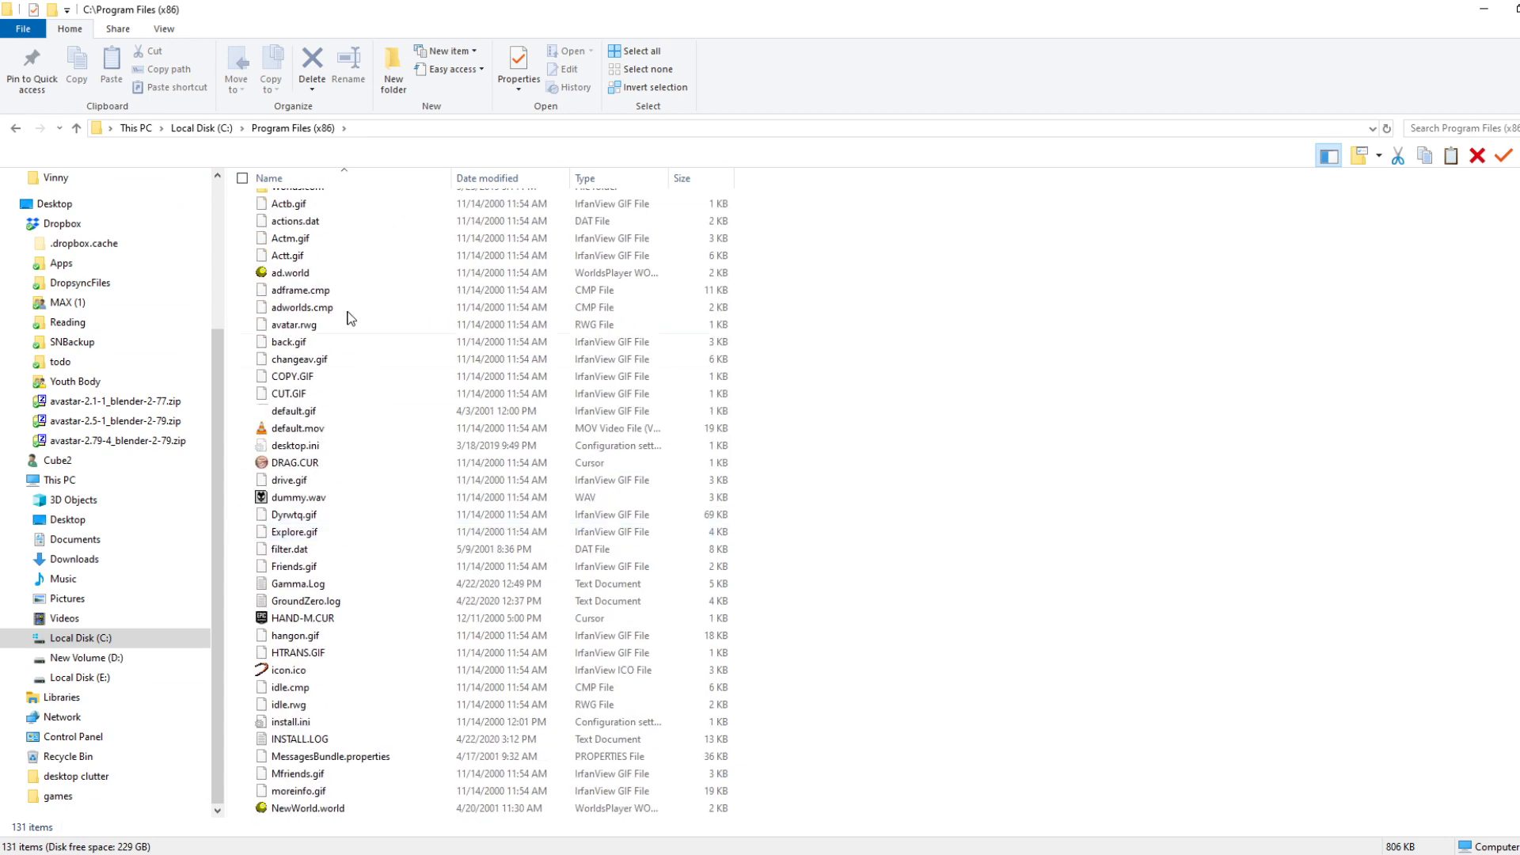
scroll(351, 317, down, 4)
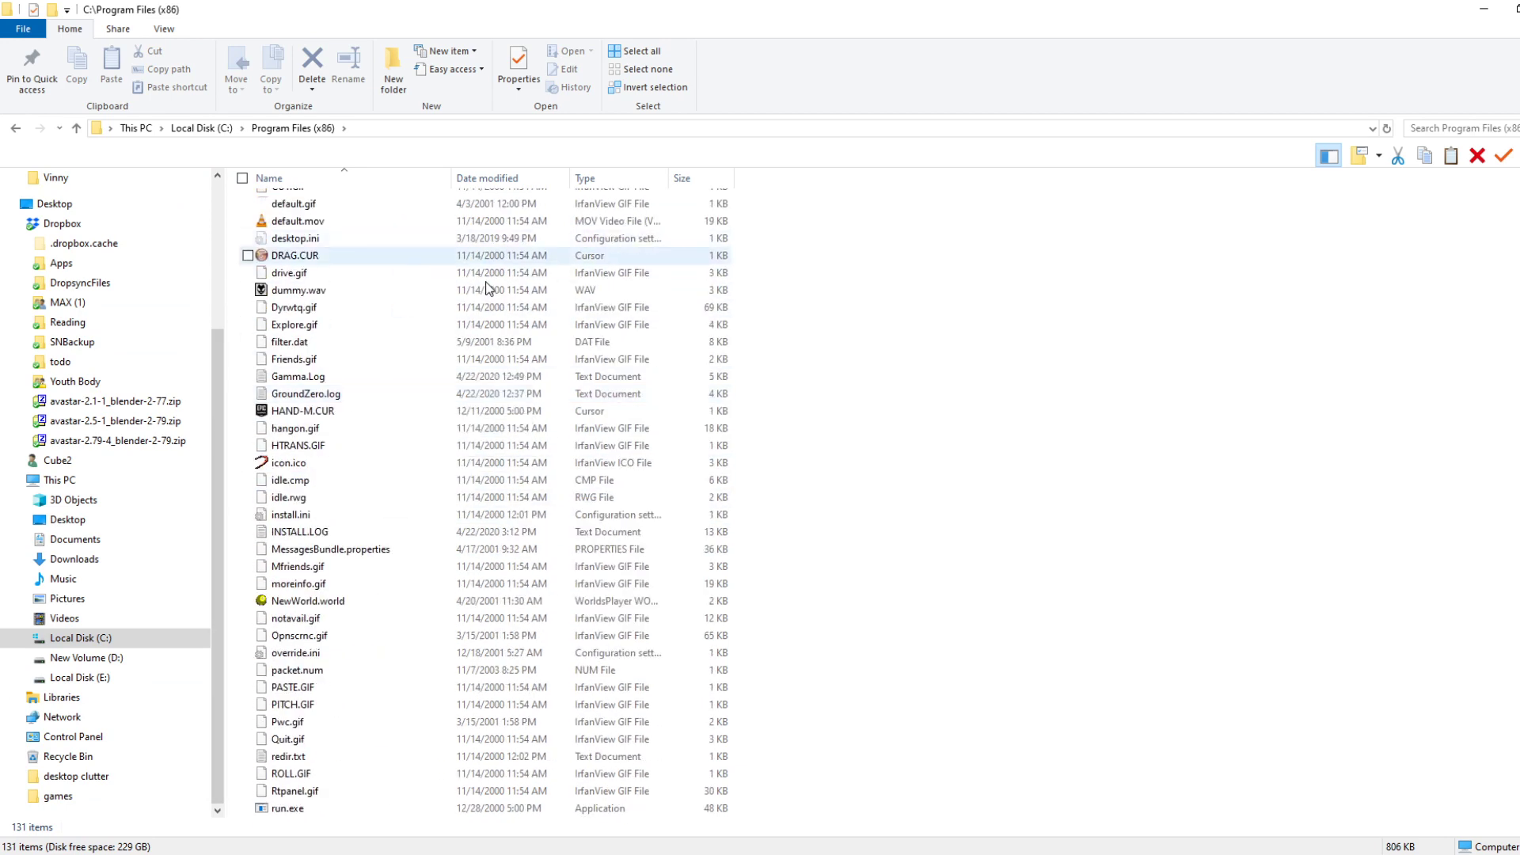
scroll(489, 288, up, 5)
scroll(501, 317, down, 8)
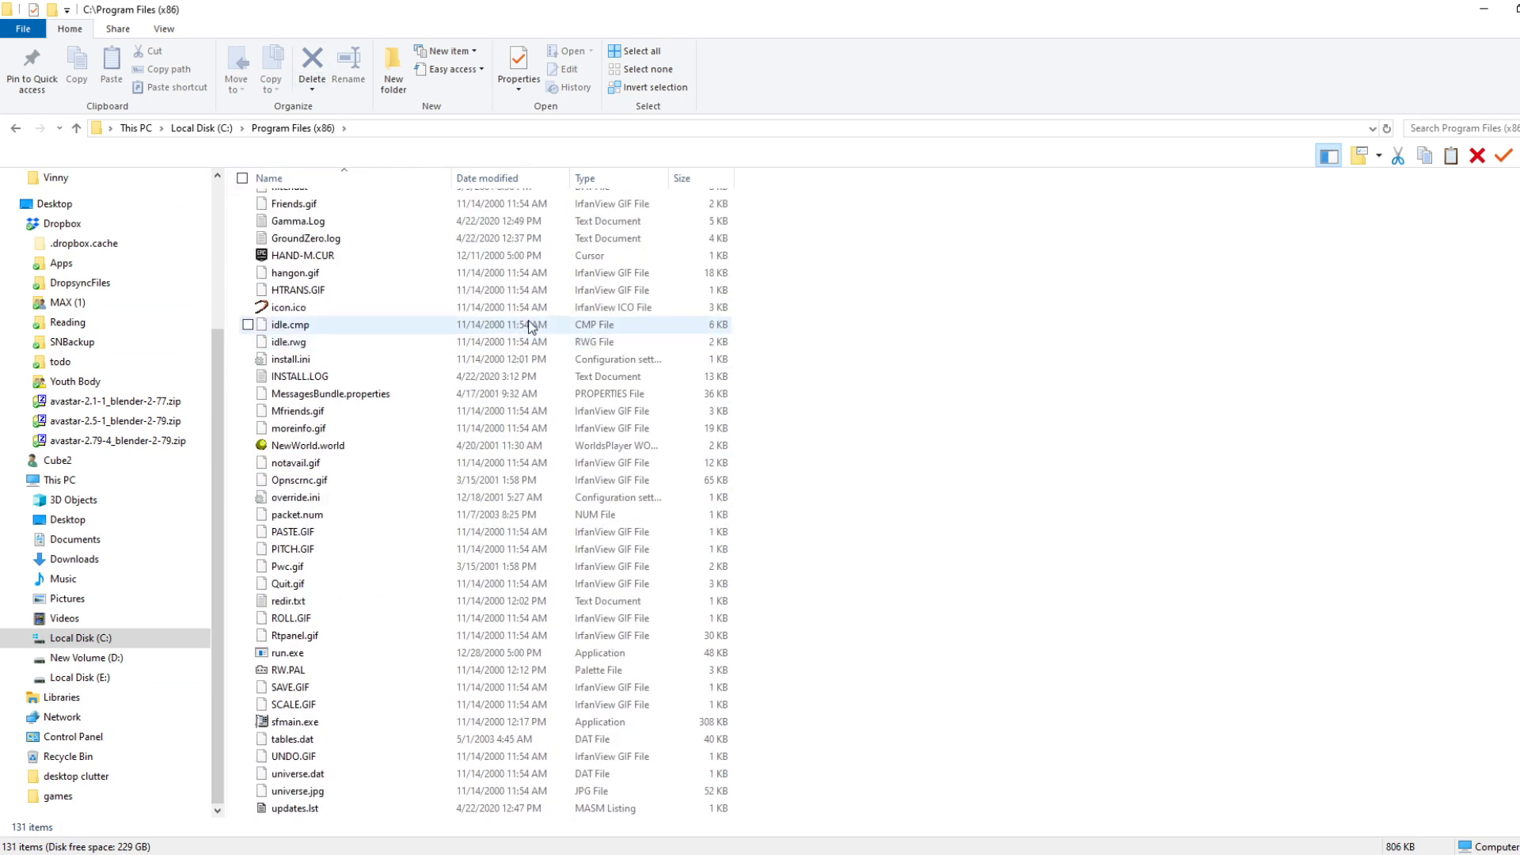
scroll(529, 326, down, 2)
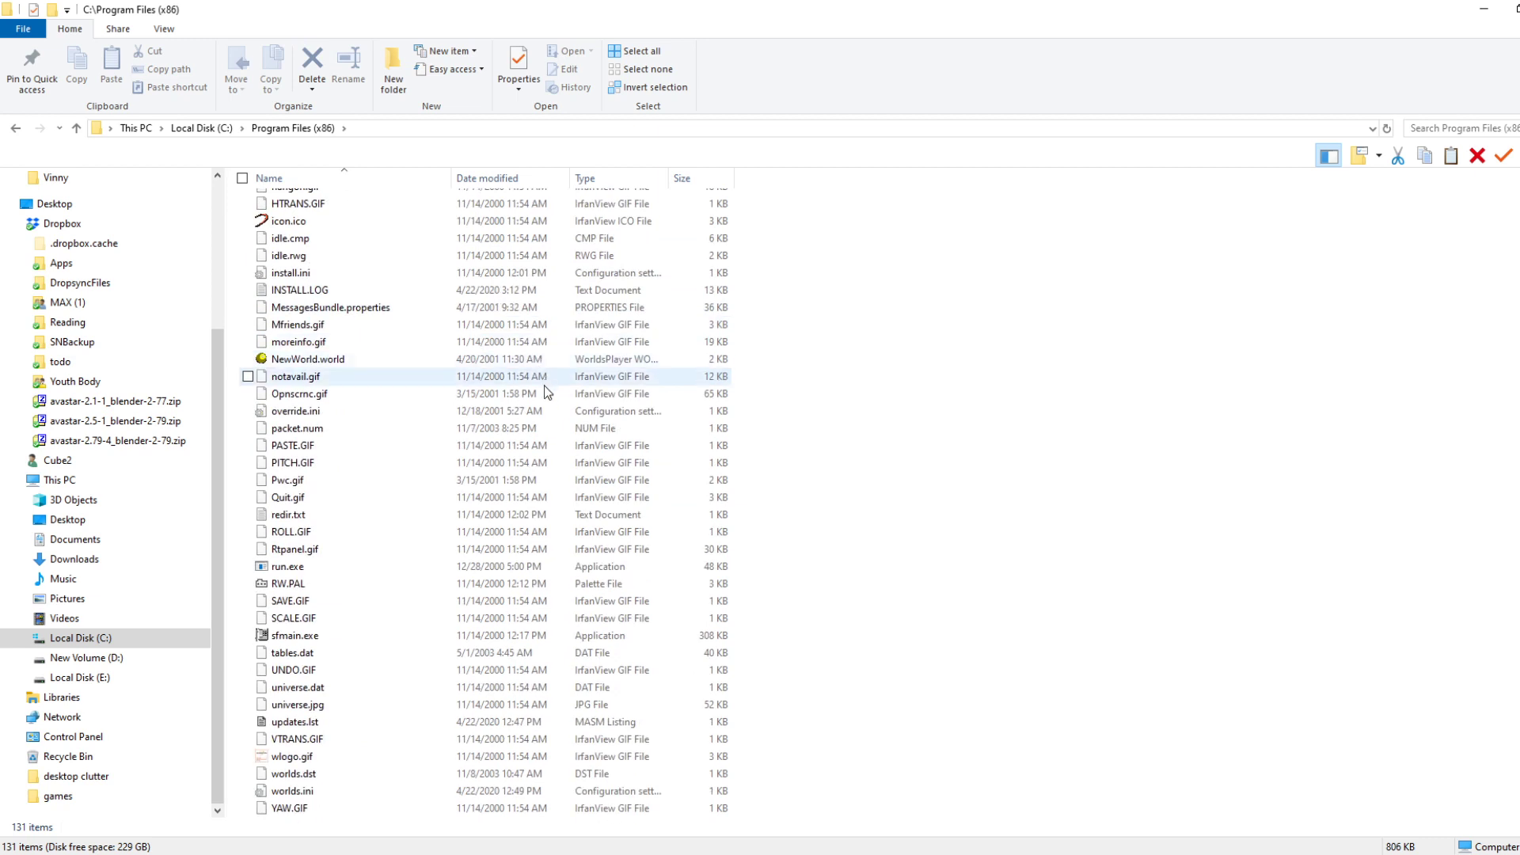
Open worlds.ini in Notepad to examine its settings and close it again
click(388, 790)
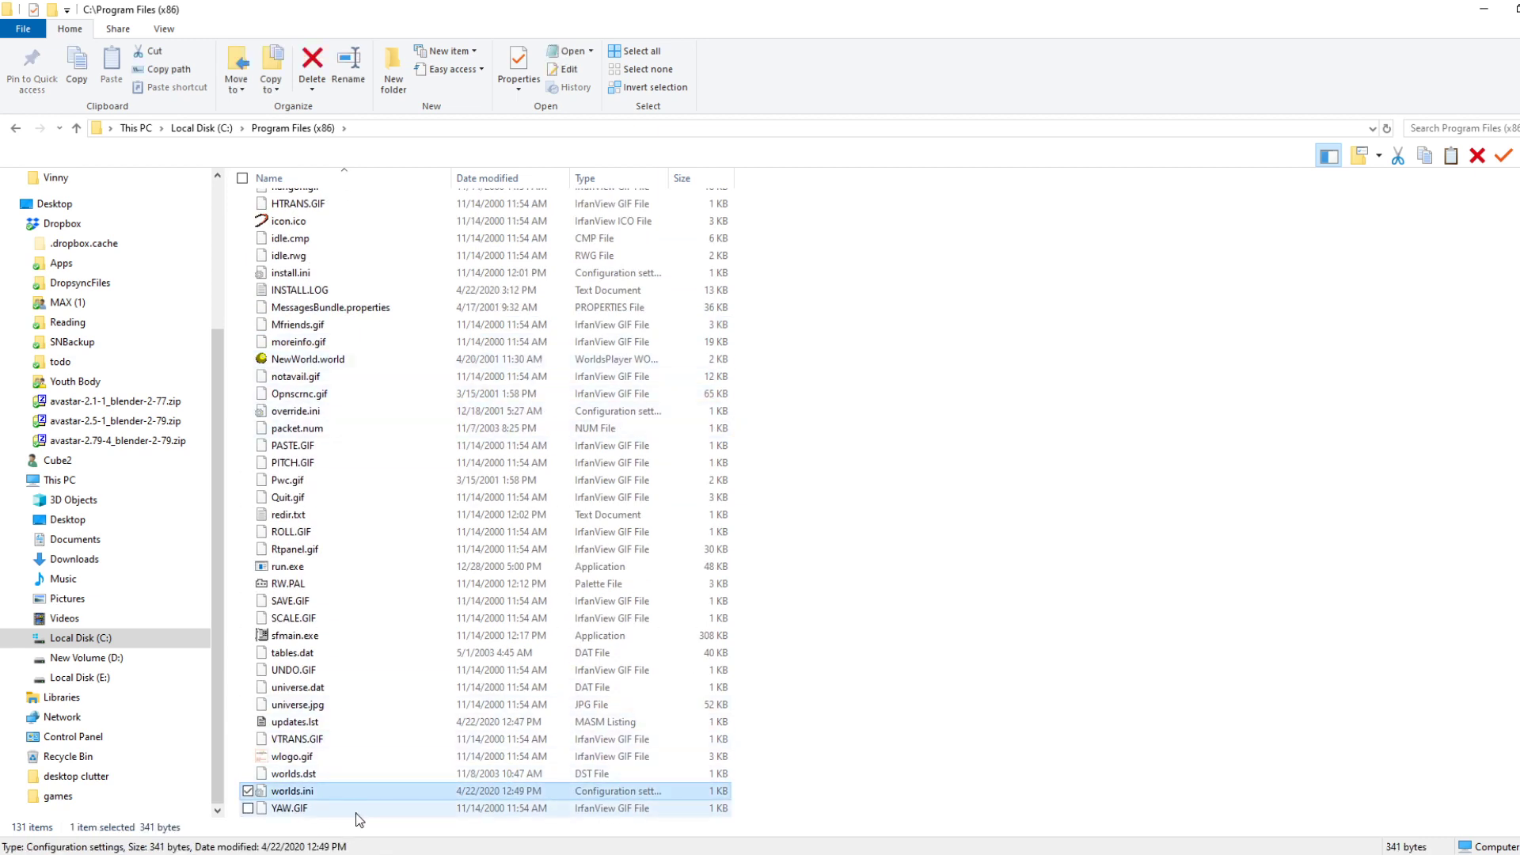
right_click(335, 797)
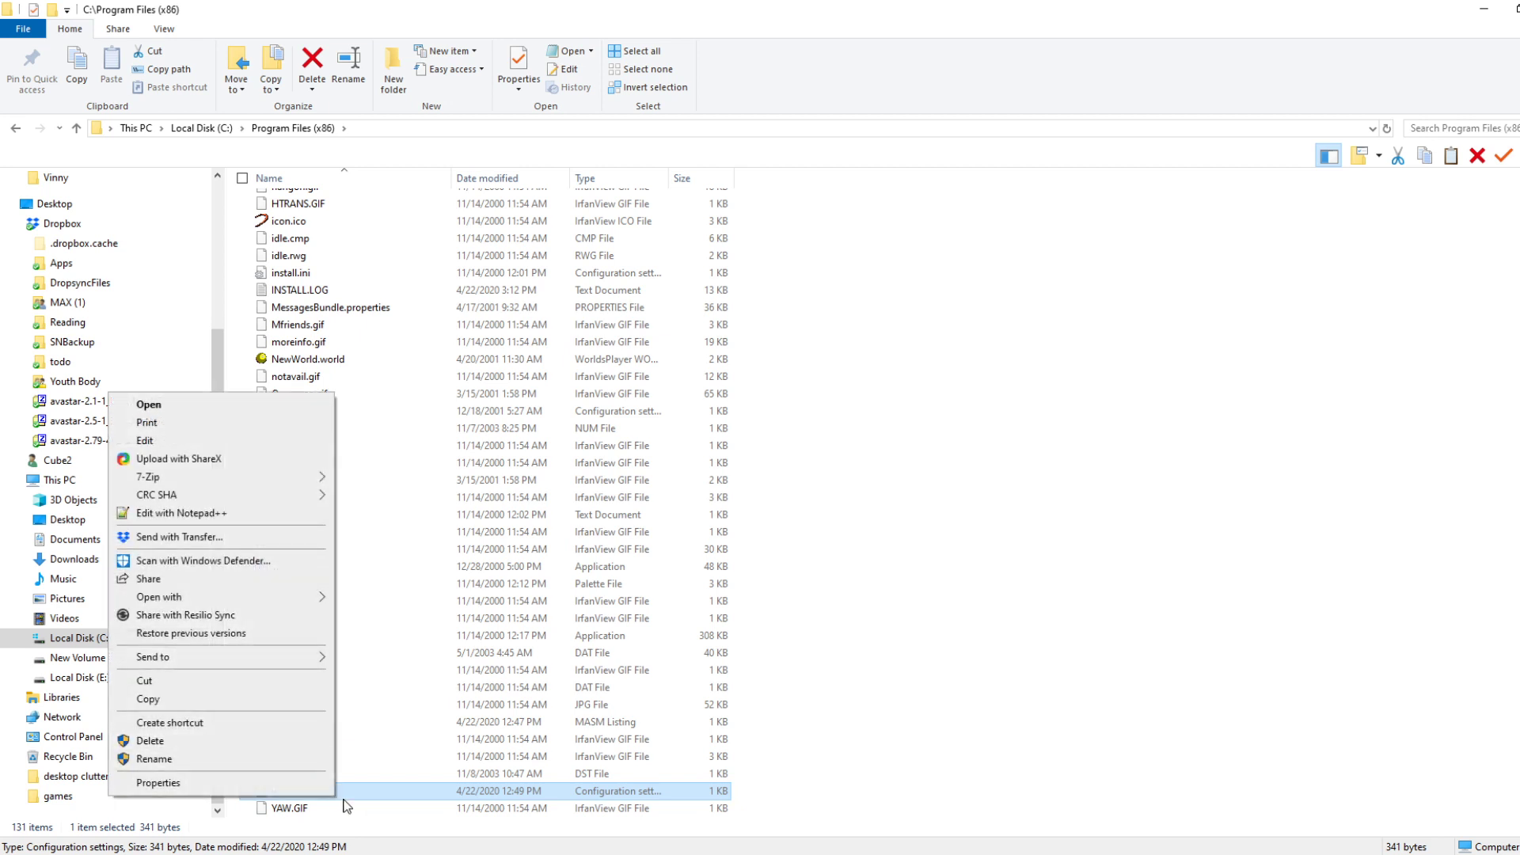
mouse_move(249, 600)
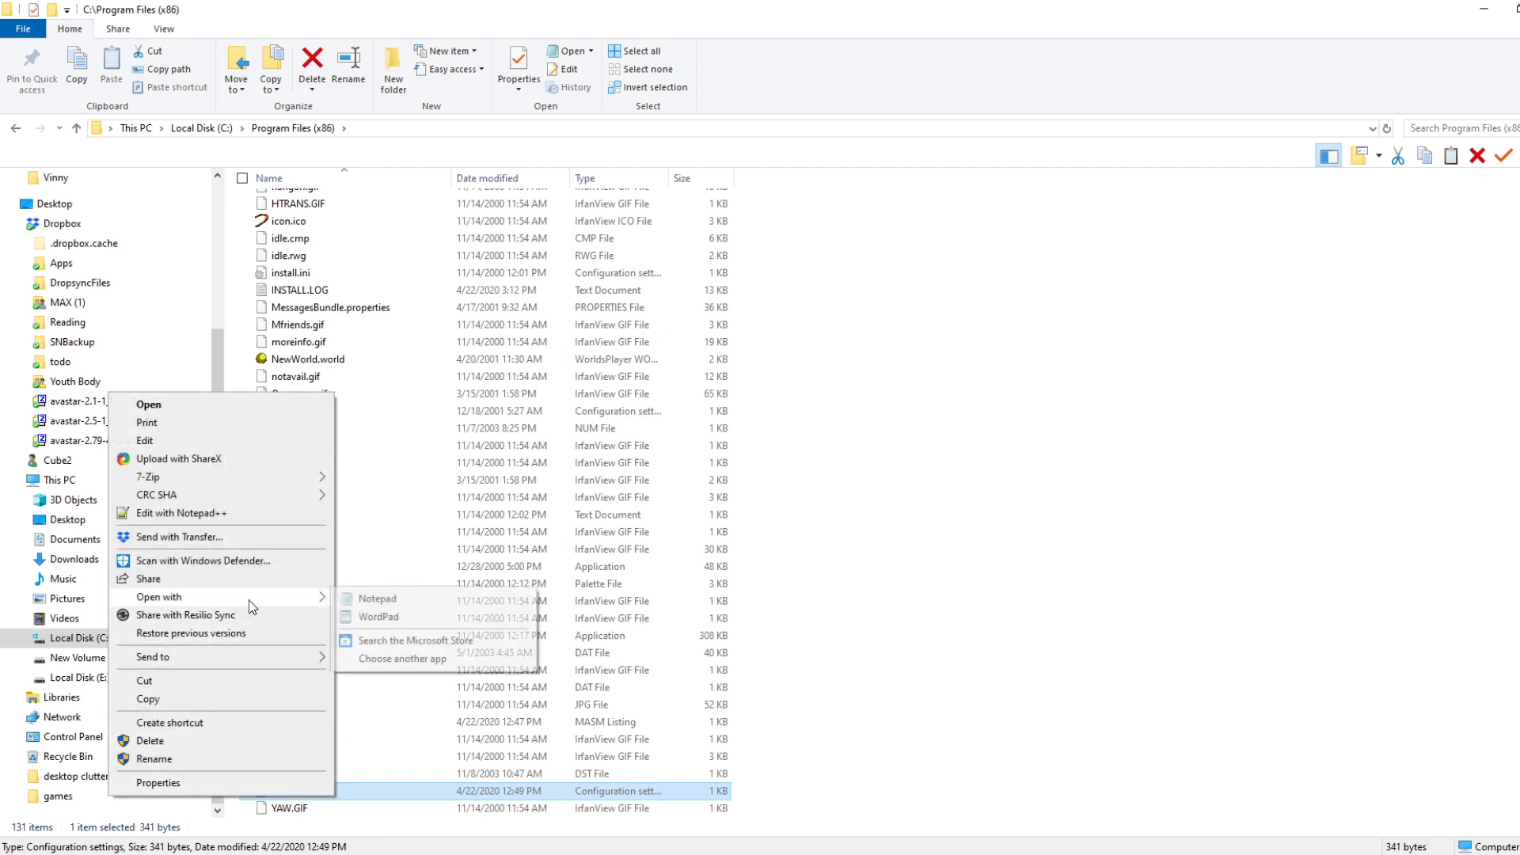
click(369, 605)
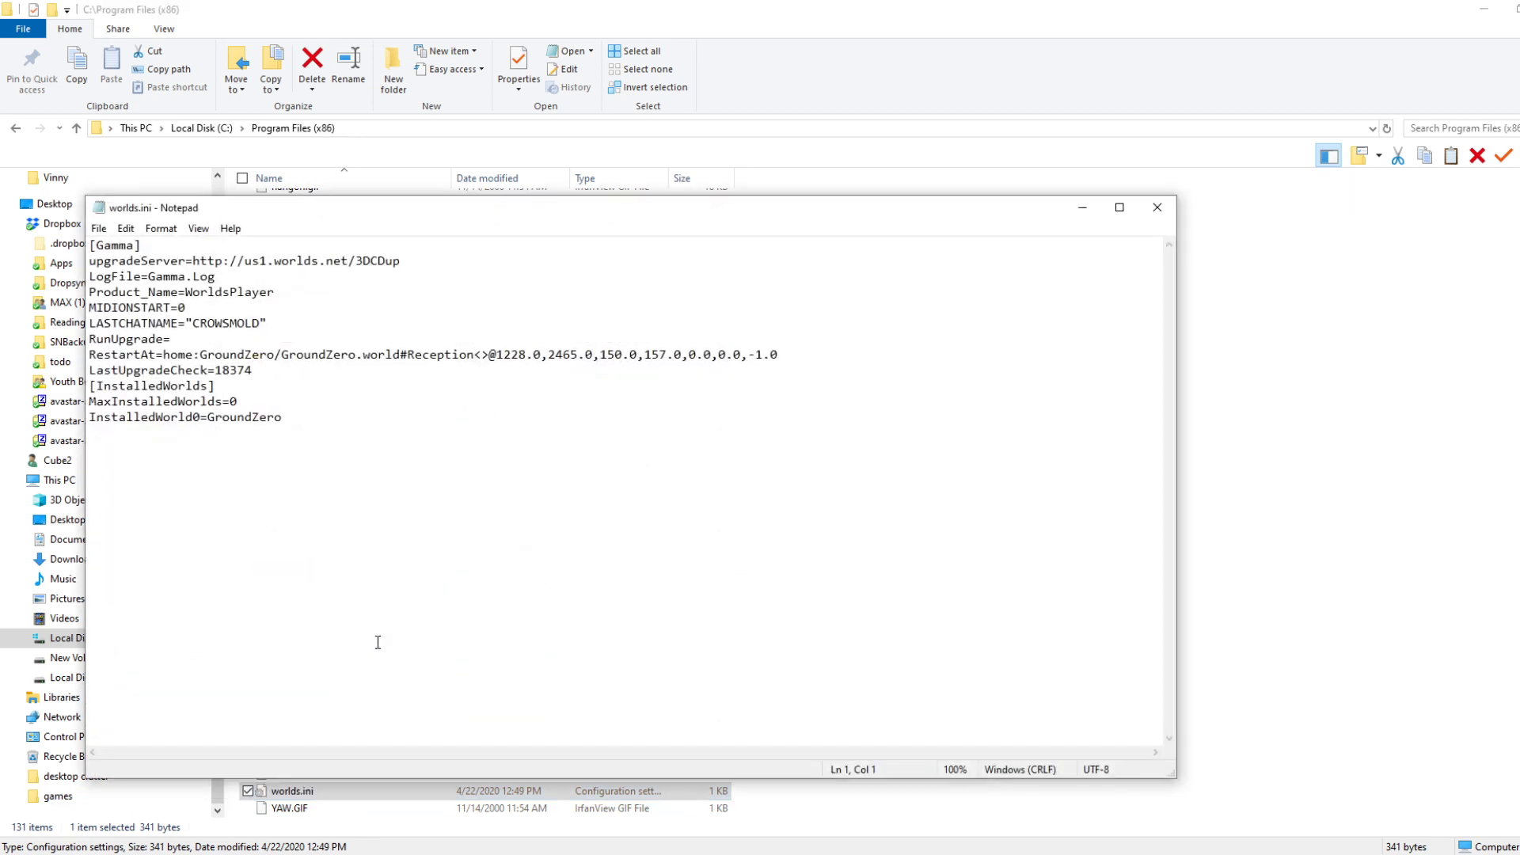
drag(270, 205, 346, 243)
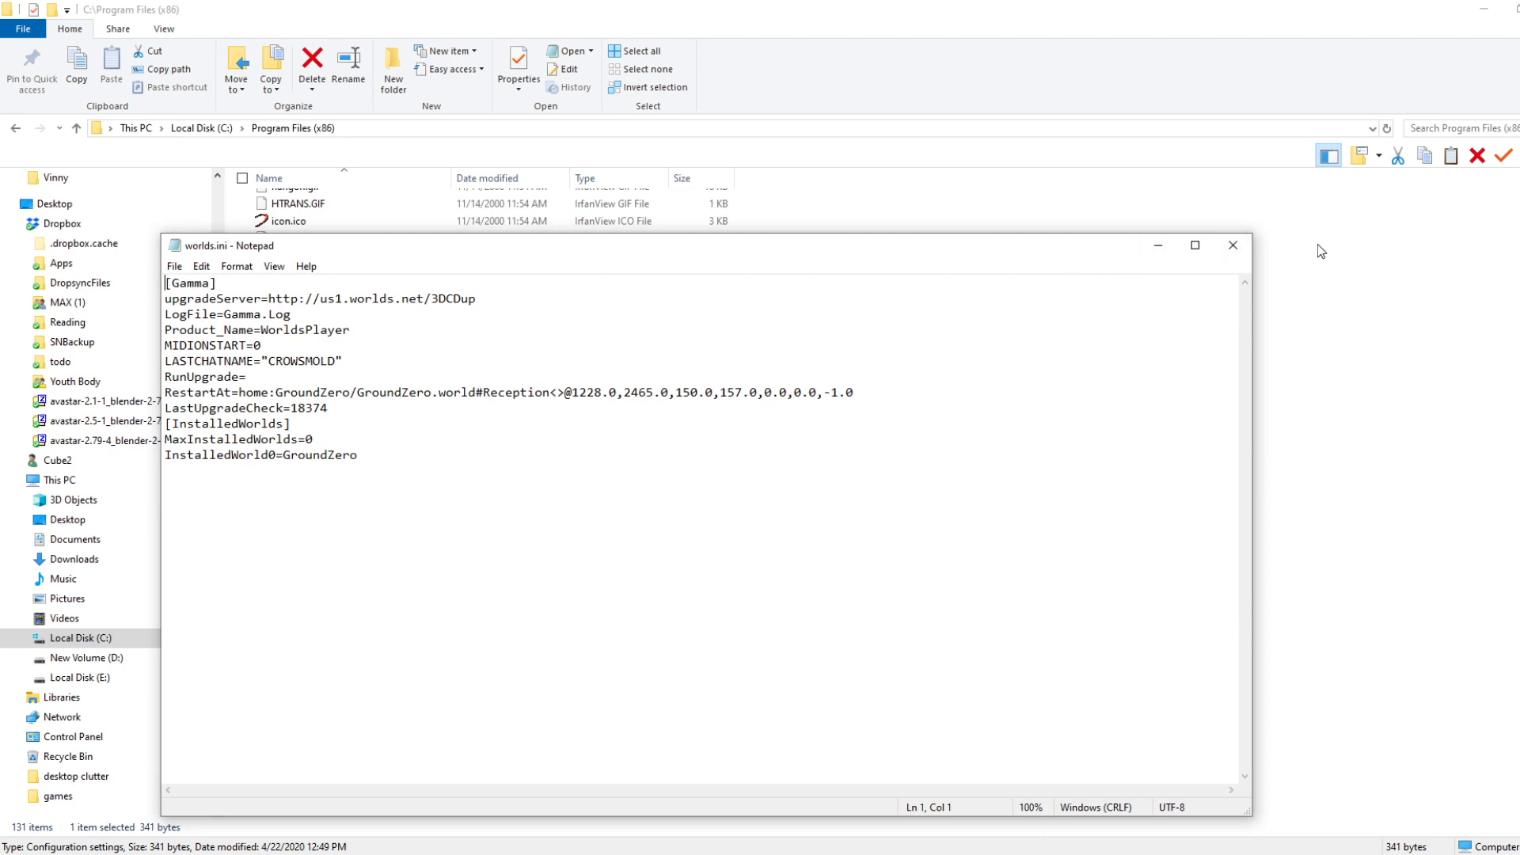
click(1232, 245)
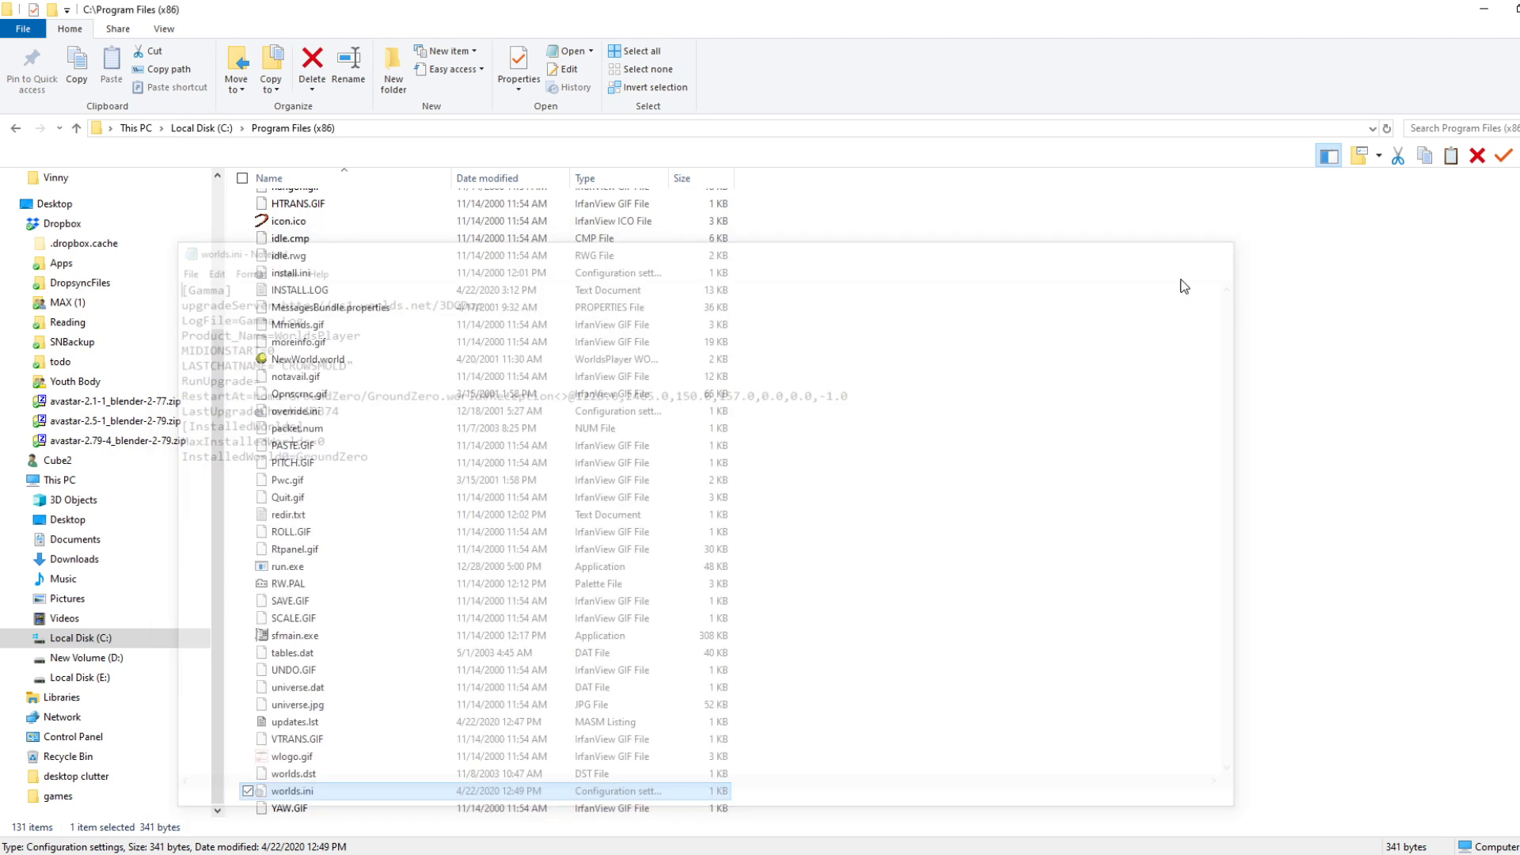
Reopen worlds.ini and add the line disableshaper=0 directly below the [Gamma] header
right_click(405, 792)
click(269, 401)
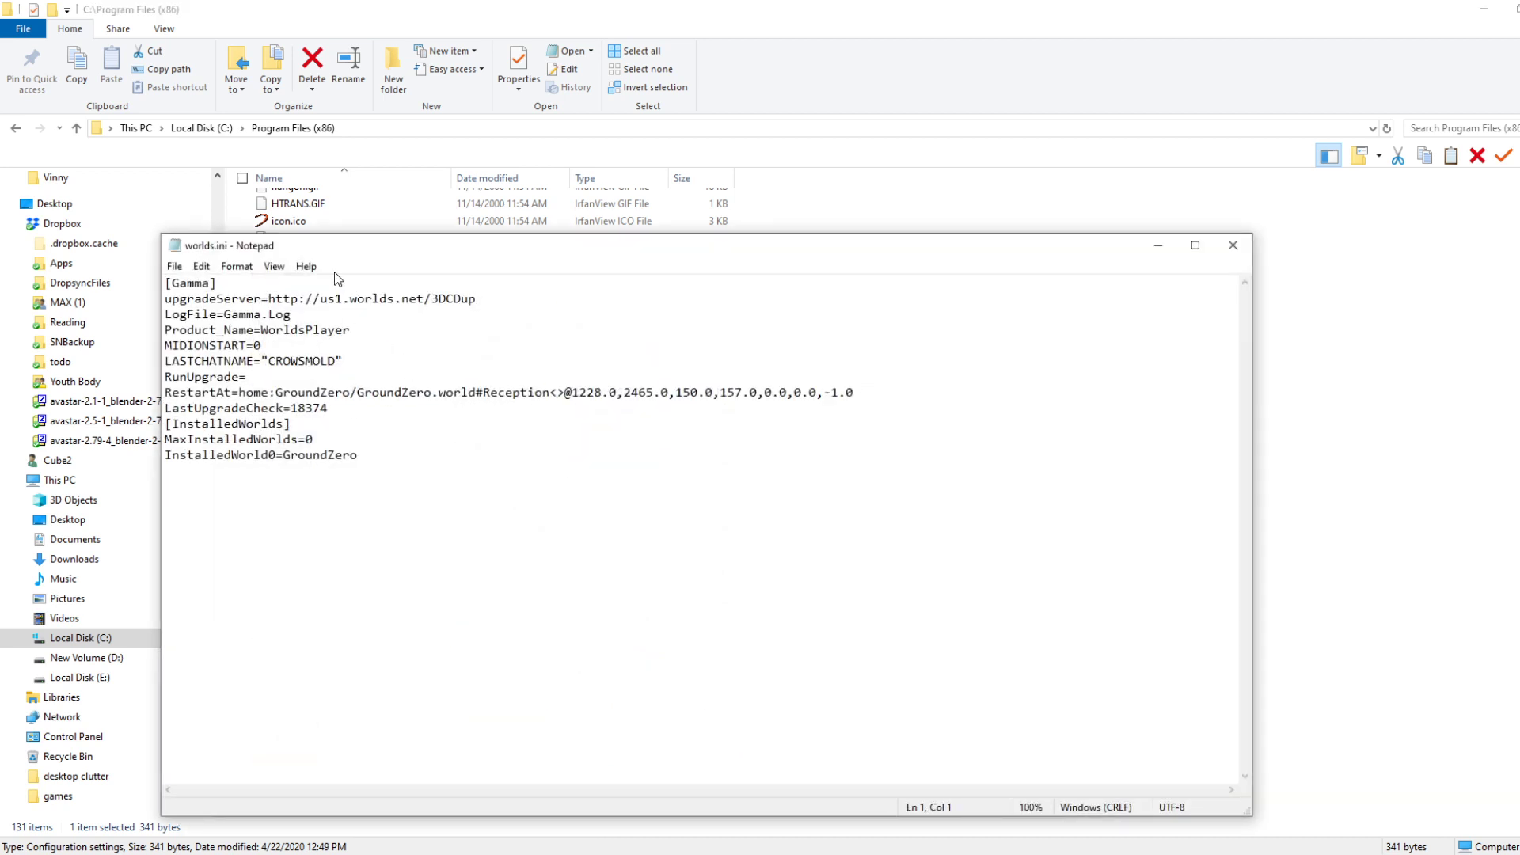
key(End)
key(Return)
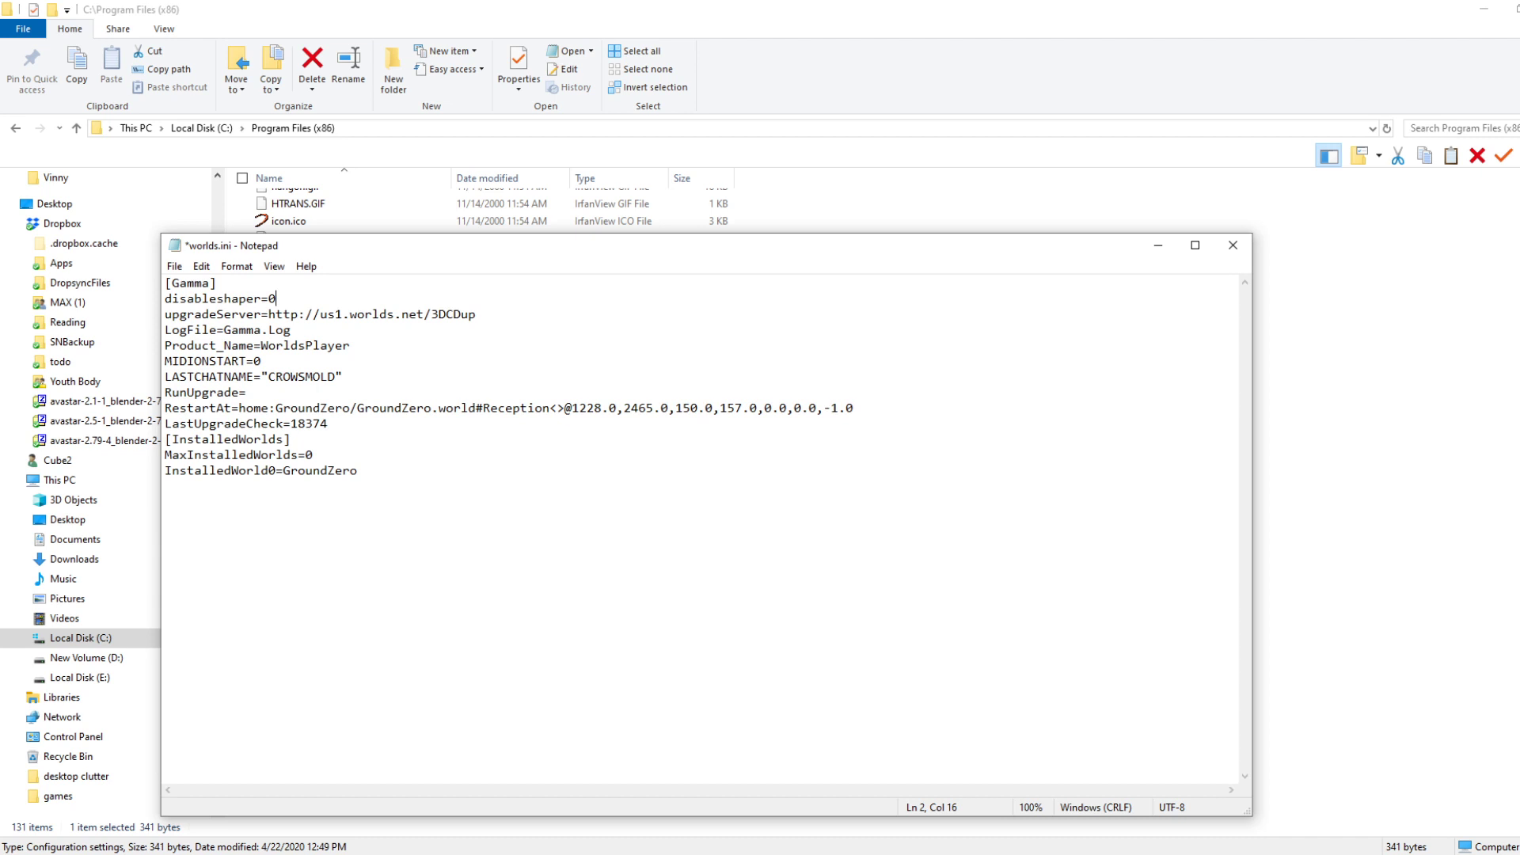
Try to save the edited file over the existing worlds.ini in Program Files (x86)
click(171, 266)
click(221, 345)
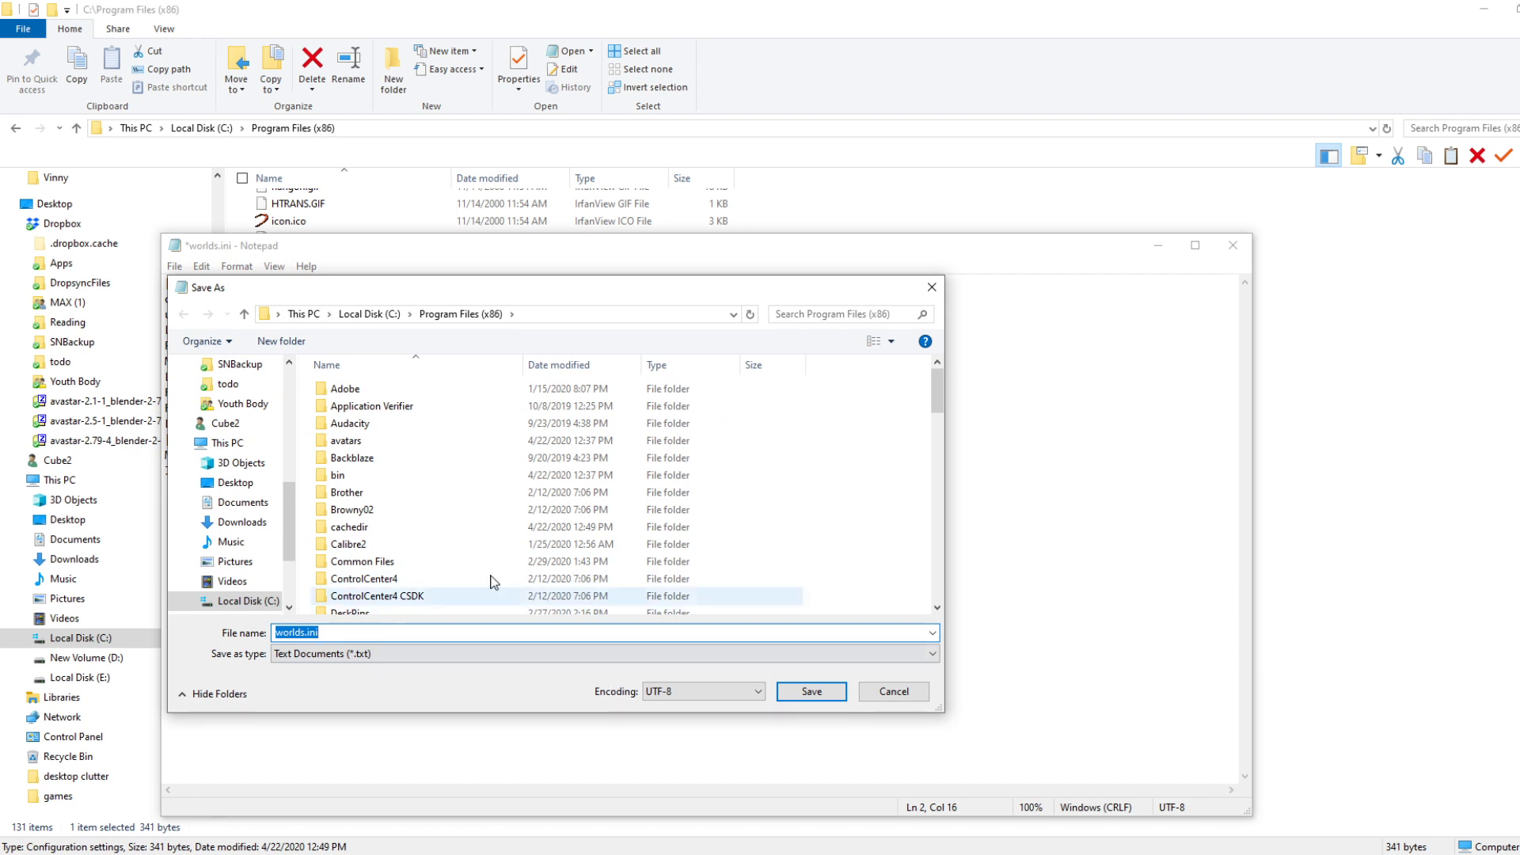
scroll(499, 582, down, 4)
click(794, 692)
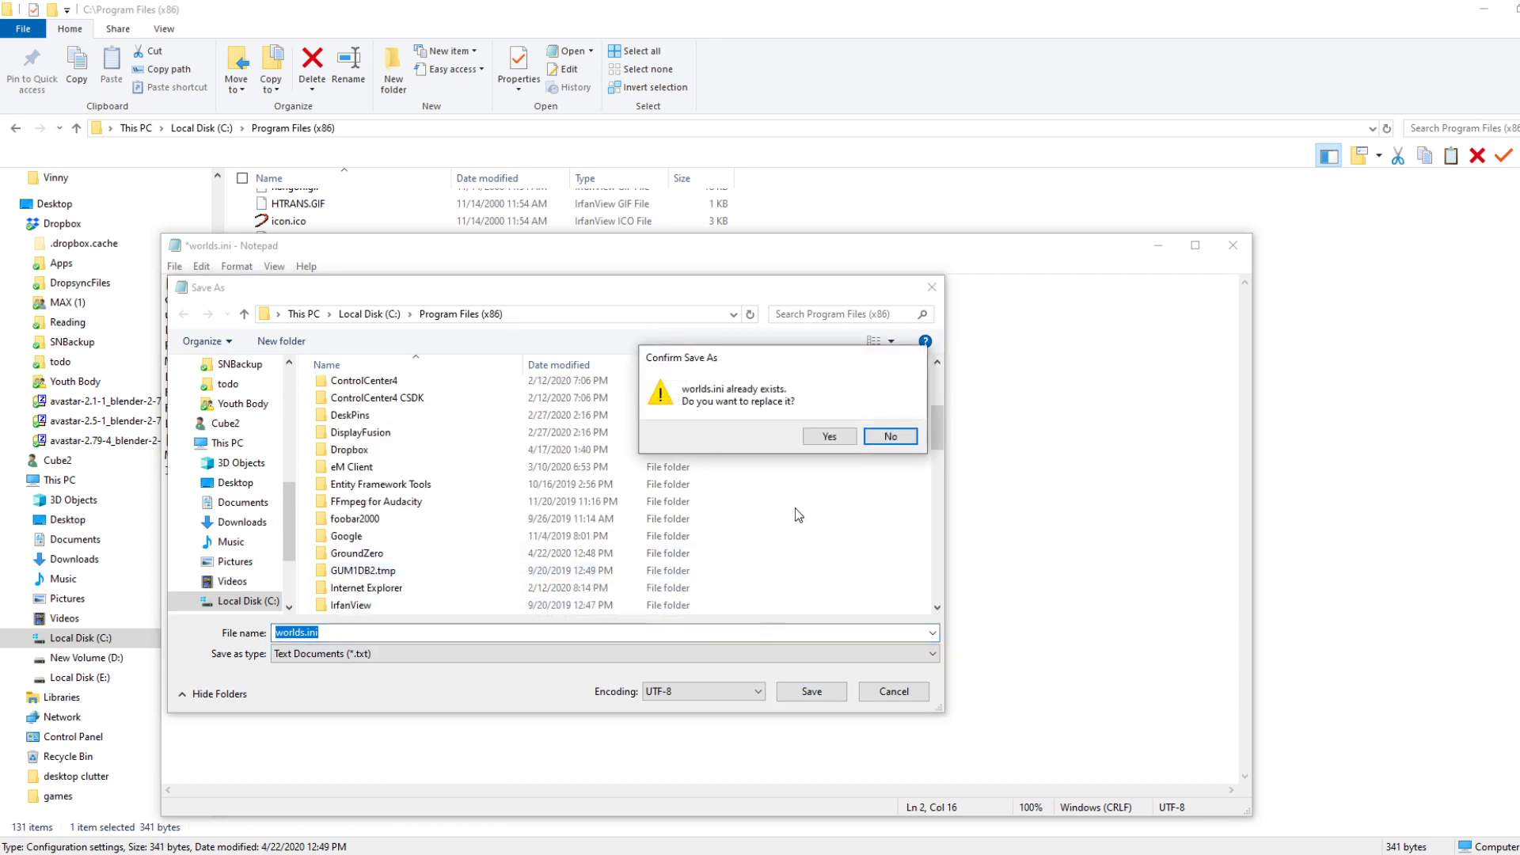
click(820, 440)
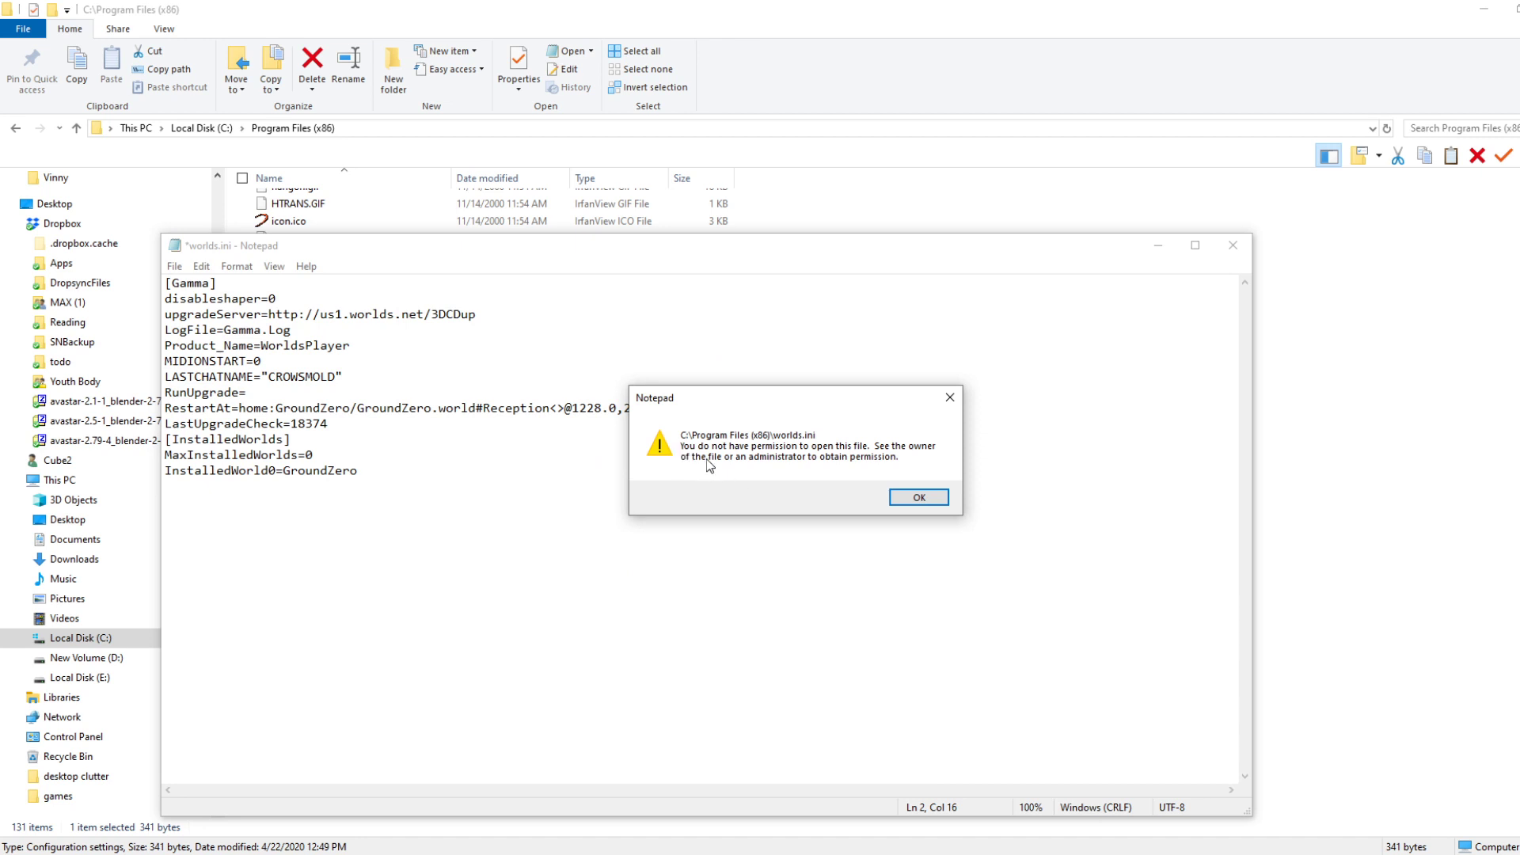
click(919, 499)
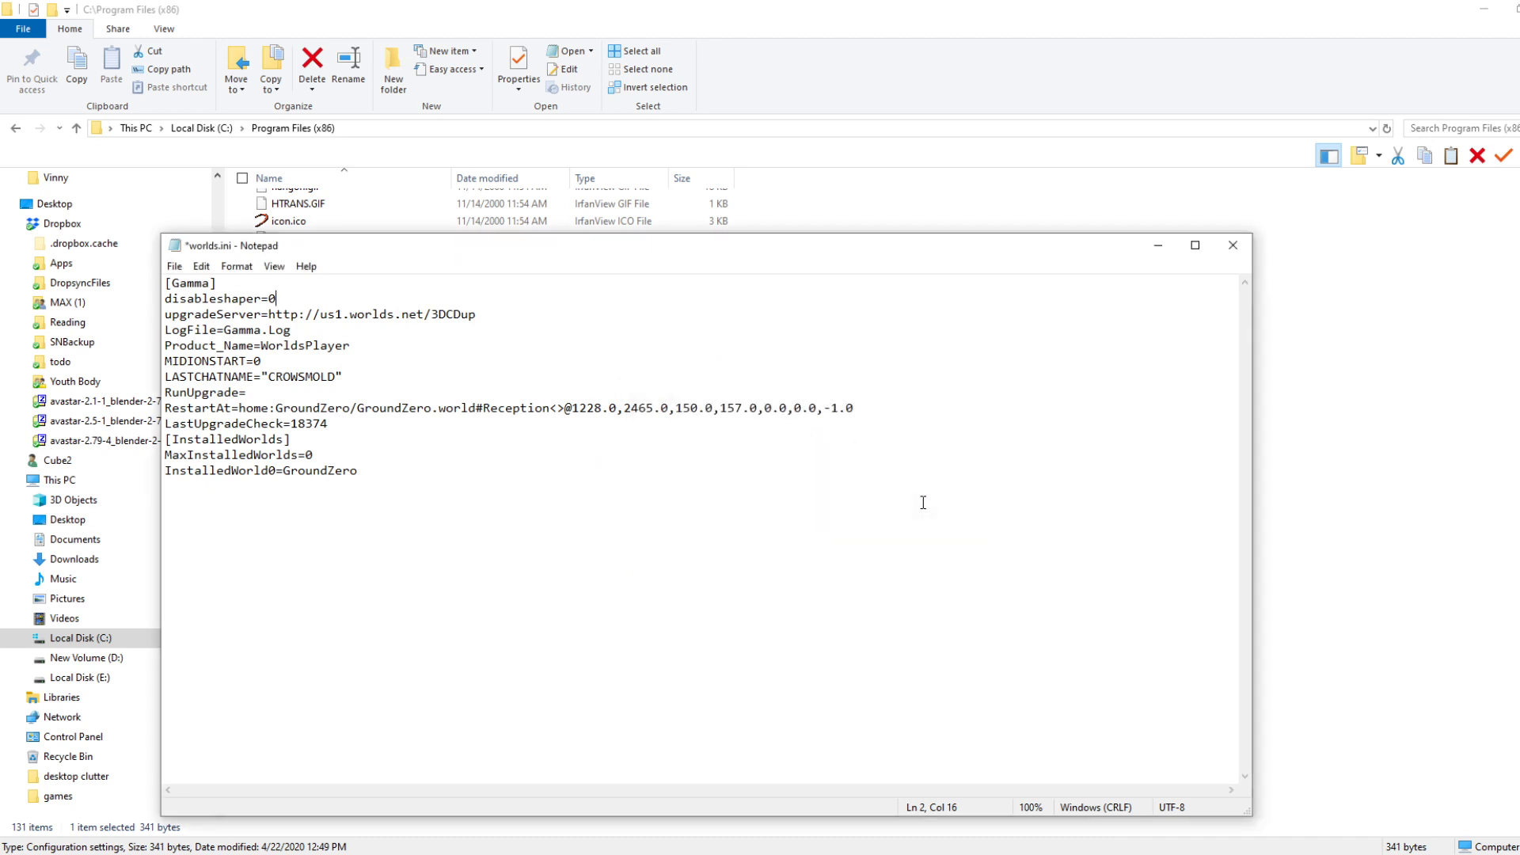
Save the edited worlds.ini to the Desktop and close Notepad
click(174, 267)
click(210, 356)
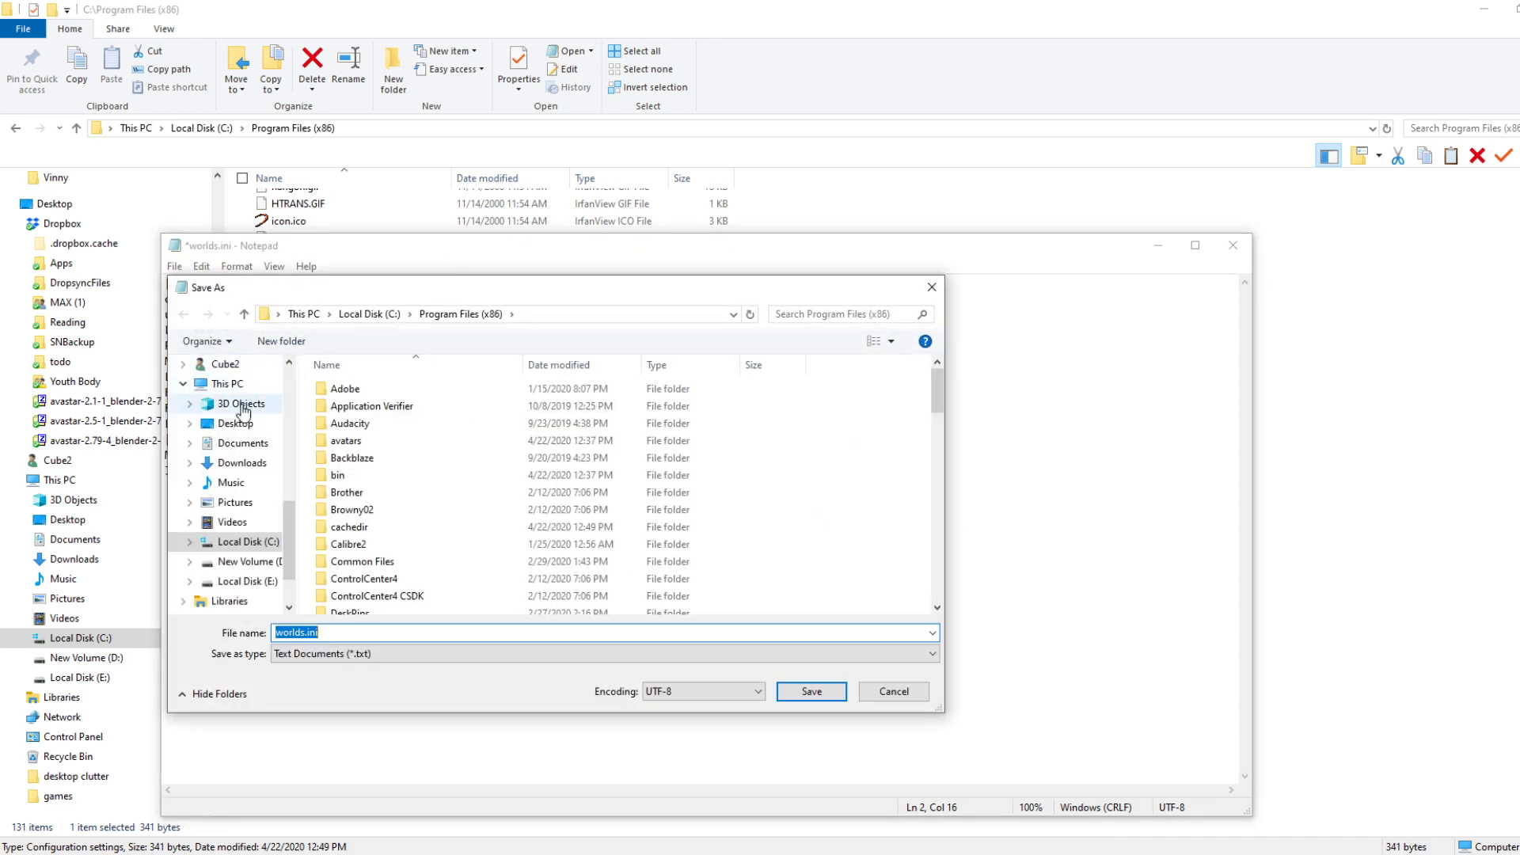
click(236, 423)
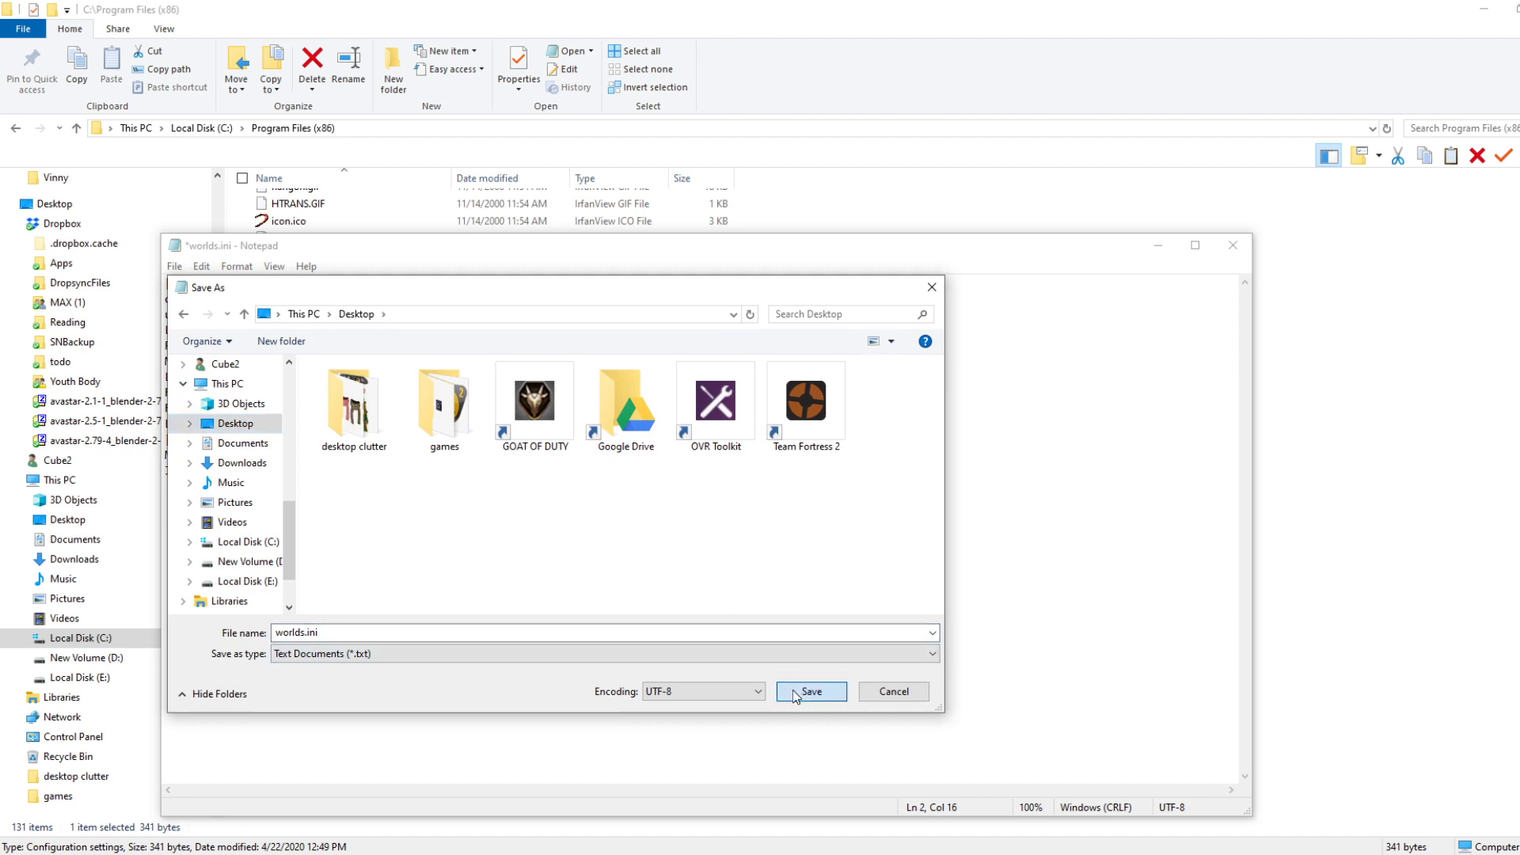
click(795, 693)
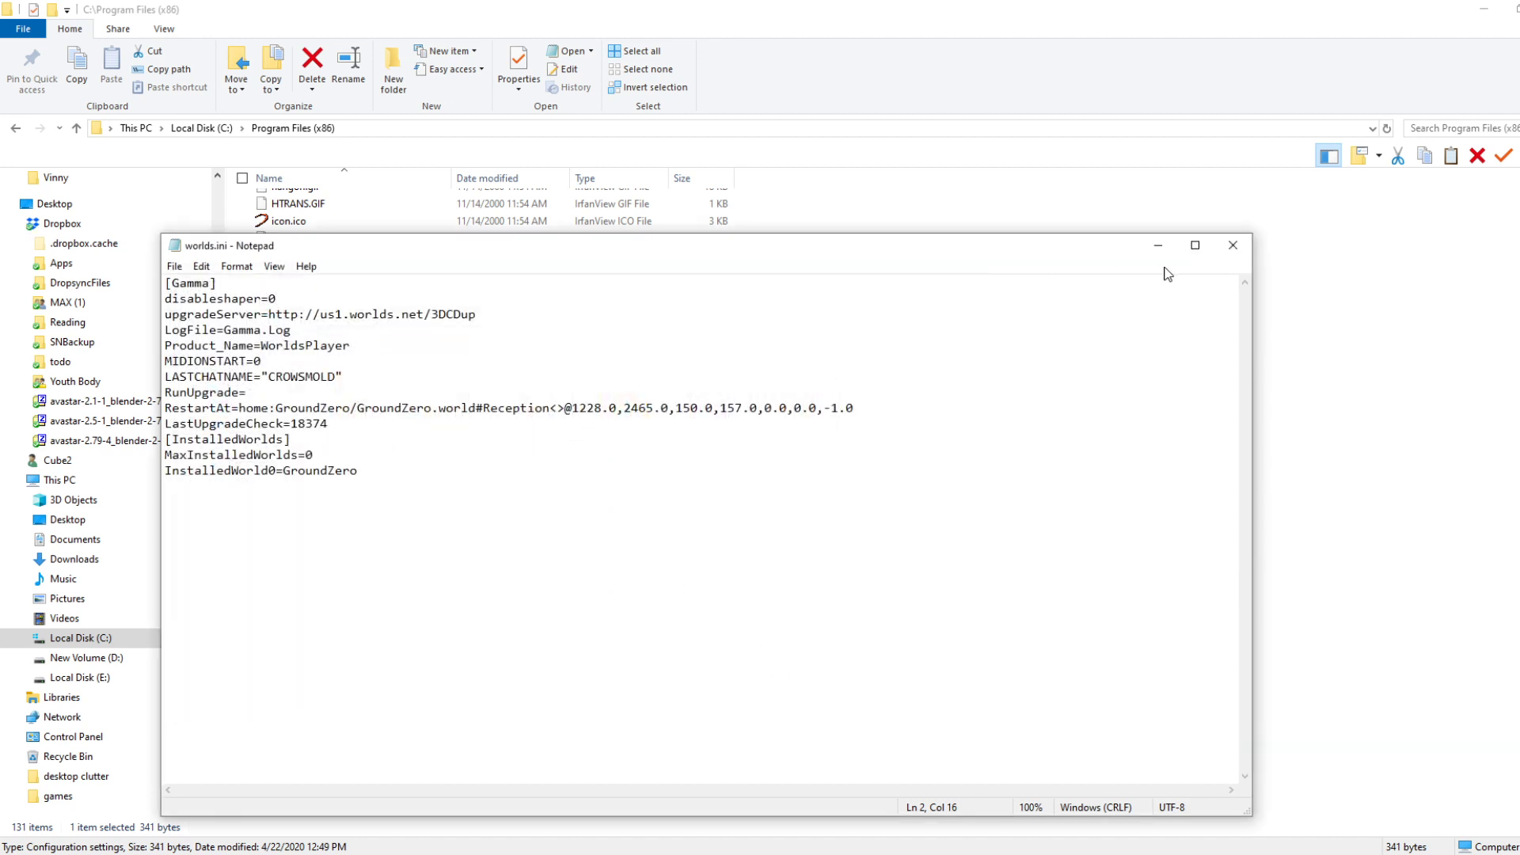
click(1233, 246)
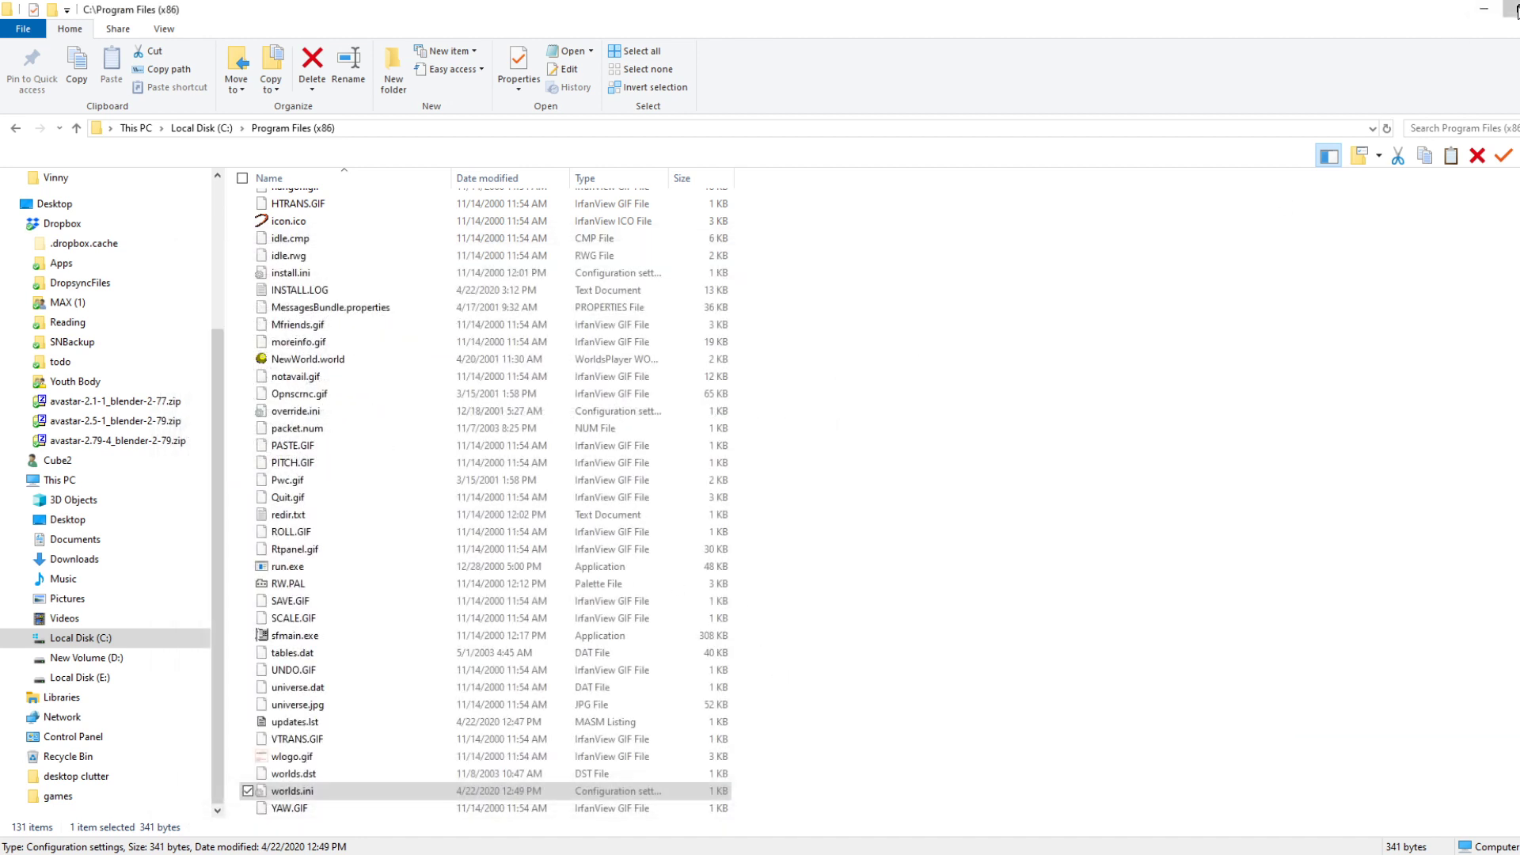
Move worlds.ini from the Desktop into Program Files (x86), replacing the existing file and granting administrator permission
click(1511, 10)
drag(667, 232, 1063, 162)
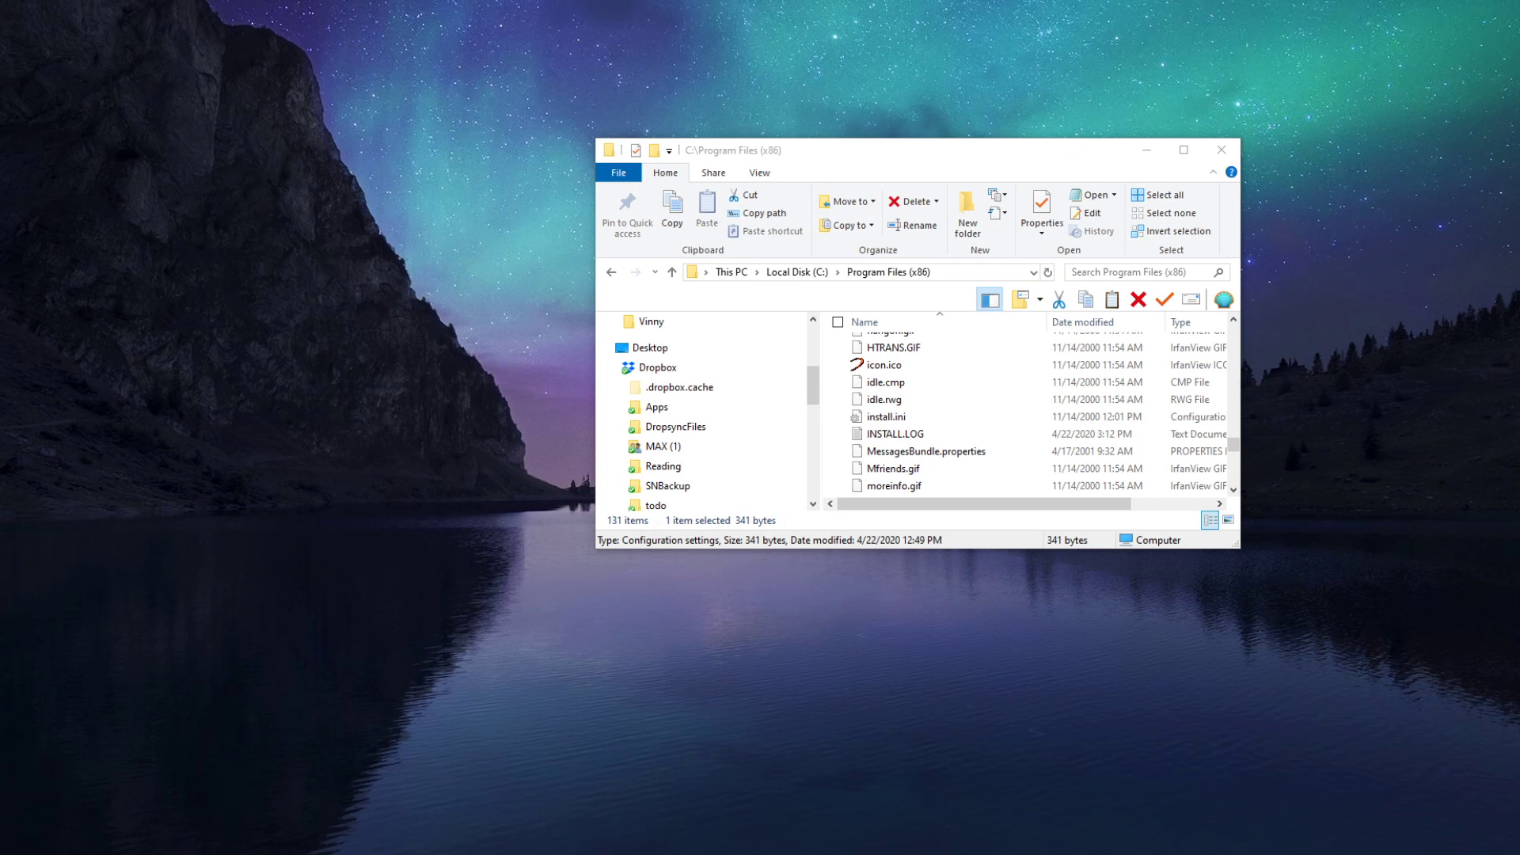
drag(0, 415, 838, 404)
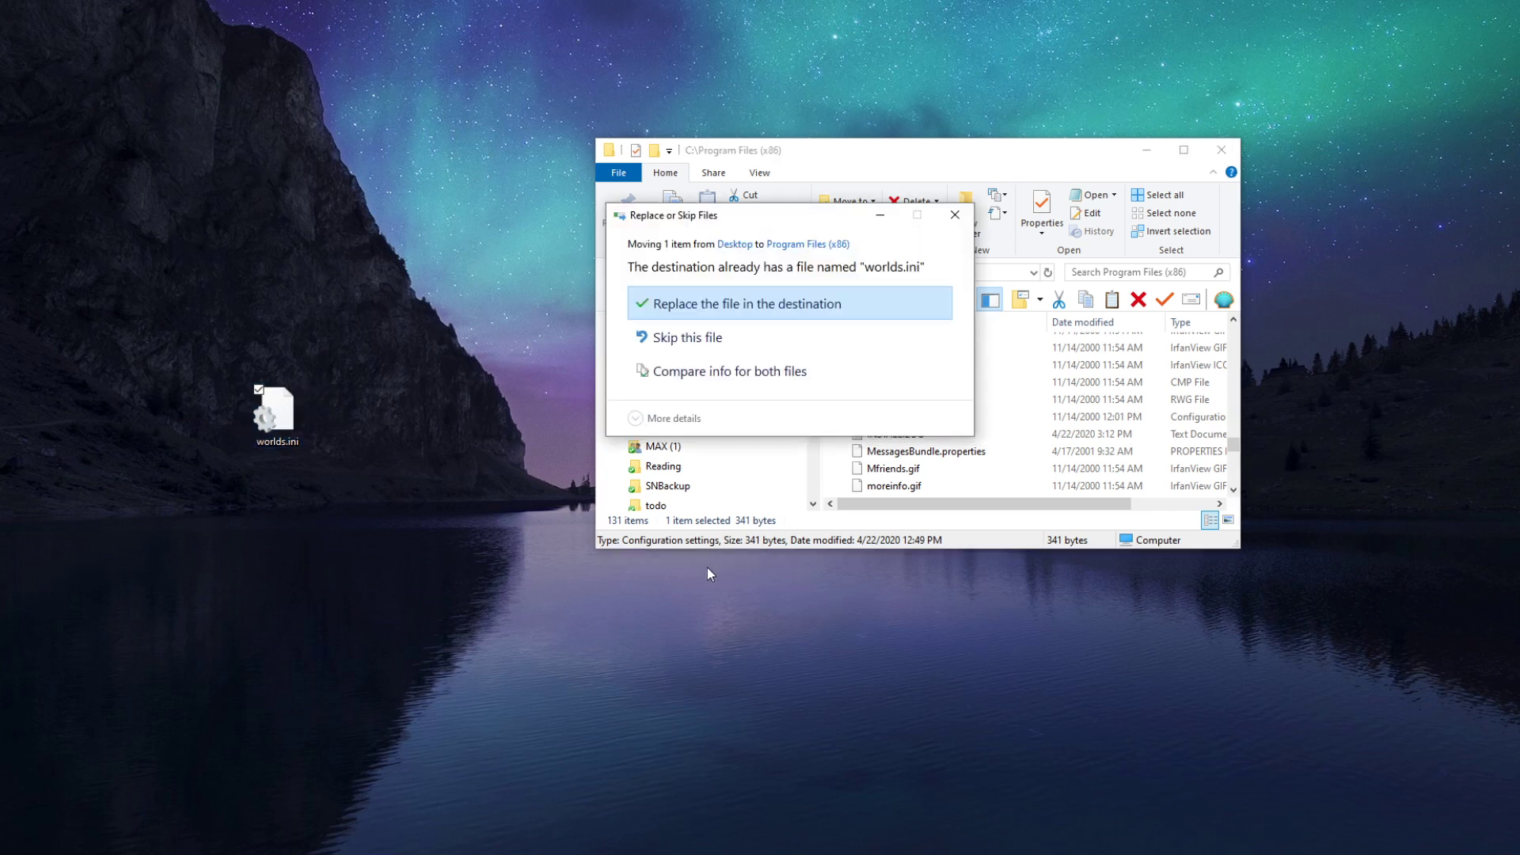
click(782, 303)
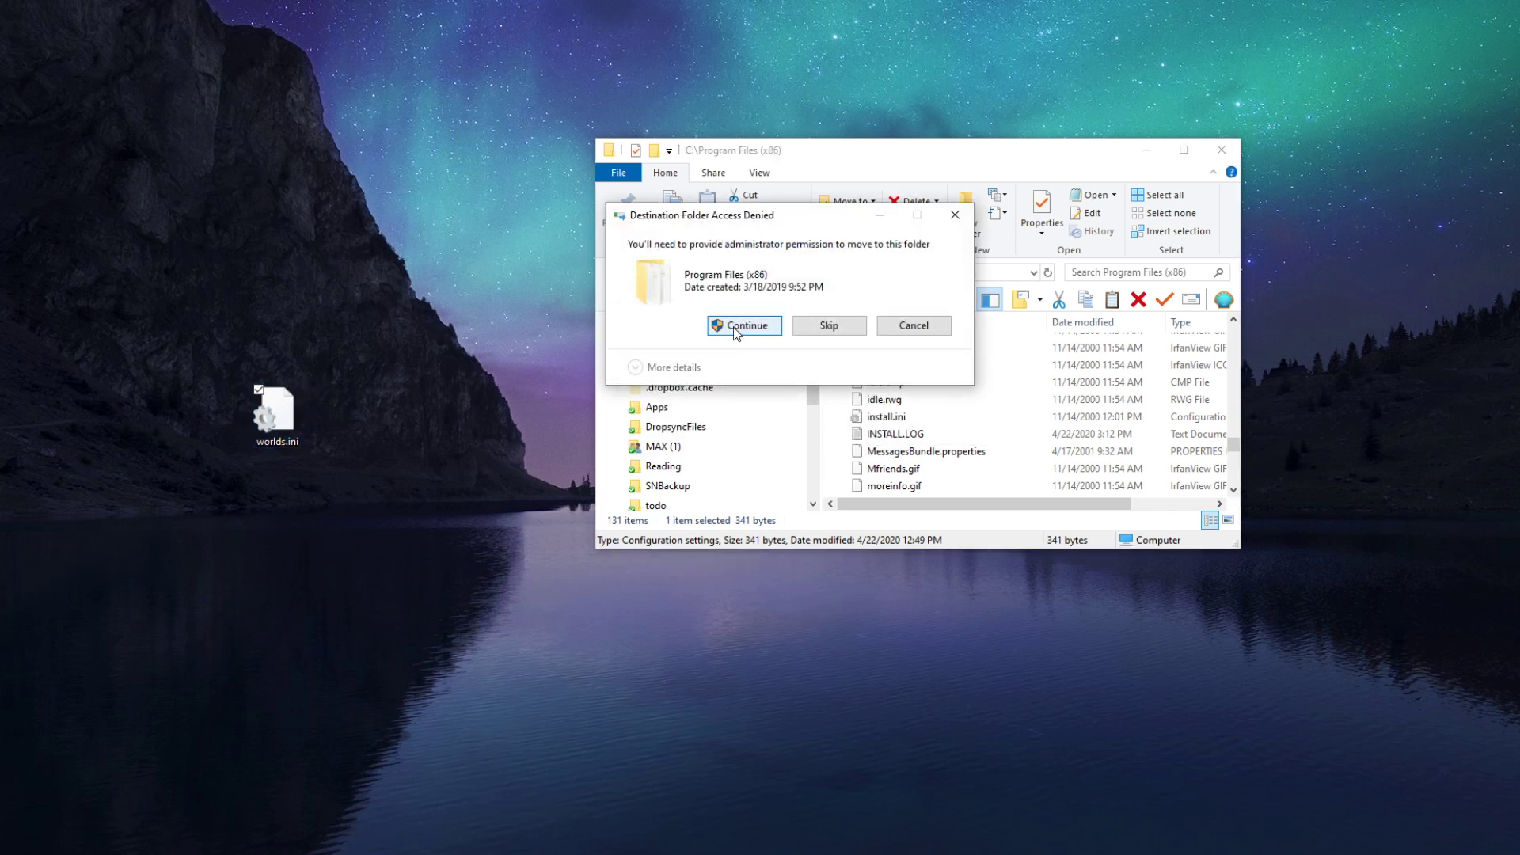
click(743, 325)
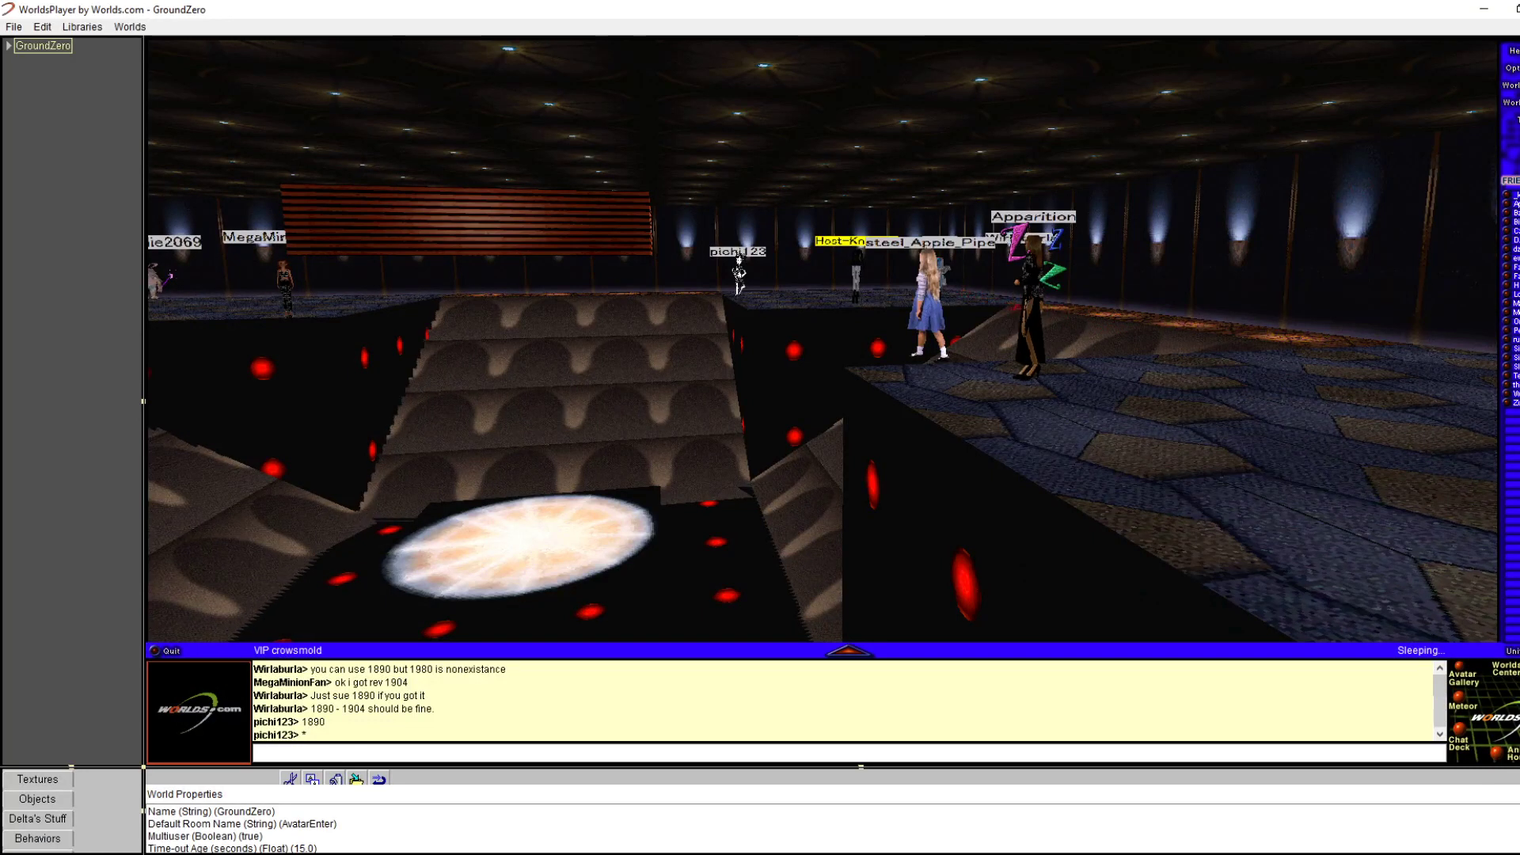
Switch to WorldsPlayer, open its About information to check the build date and revision, and close it again
scroll(413, 729, up, 1)
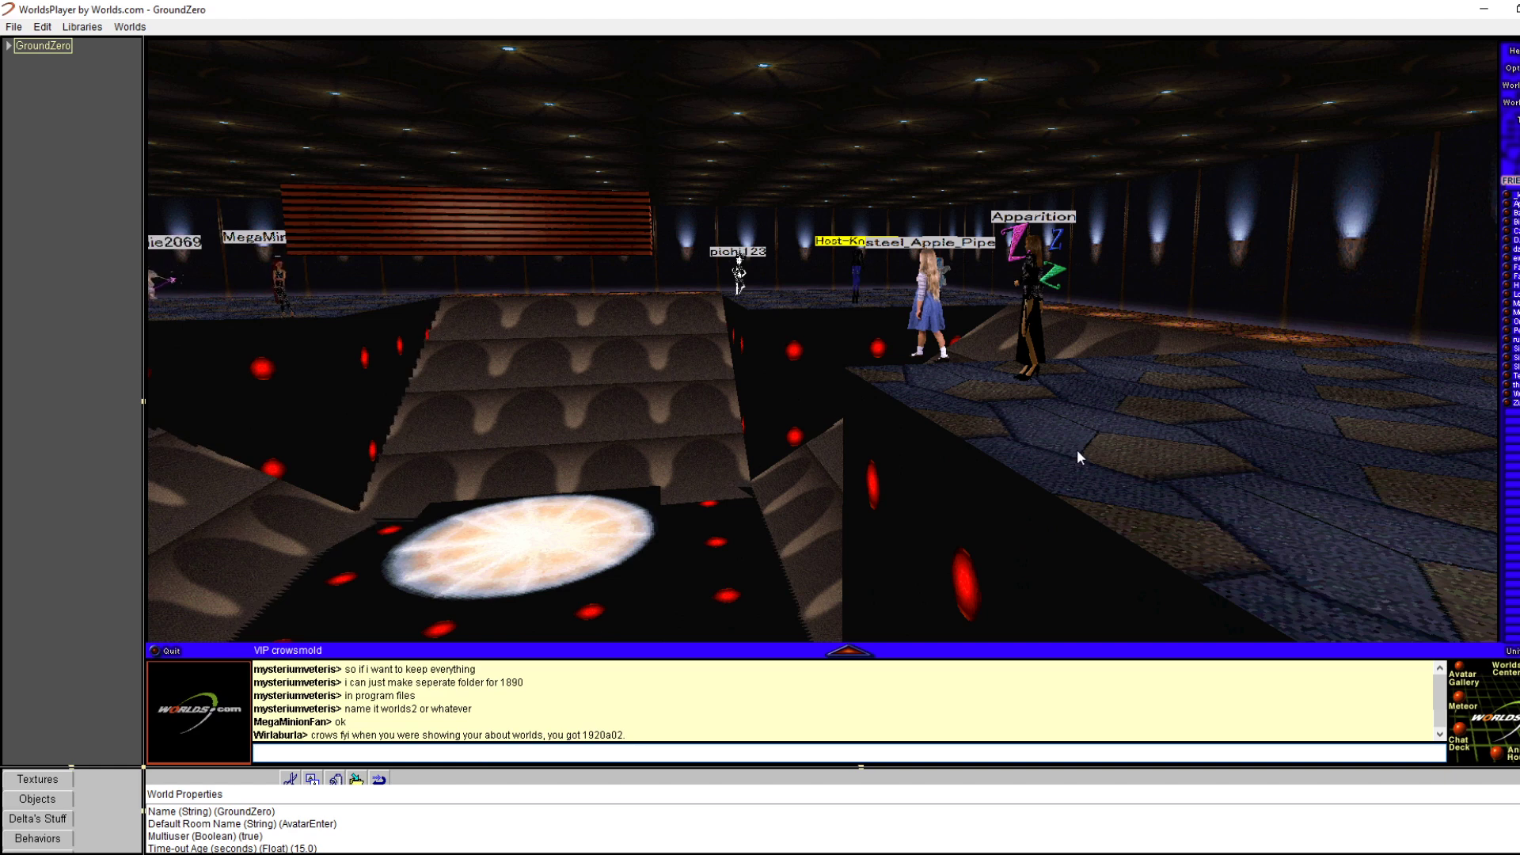
click(1510, 69)
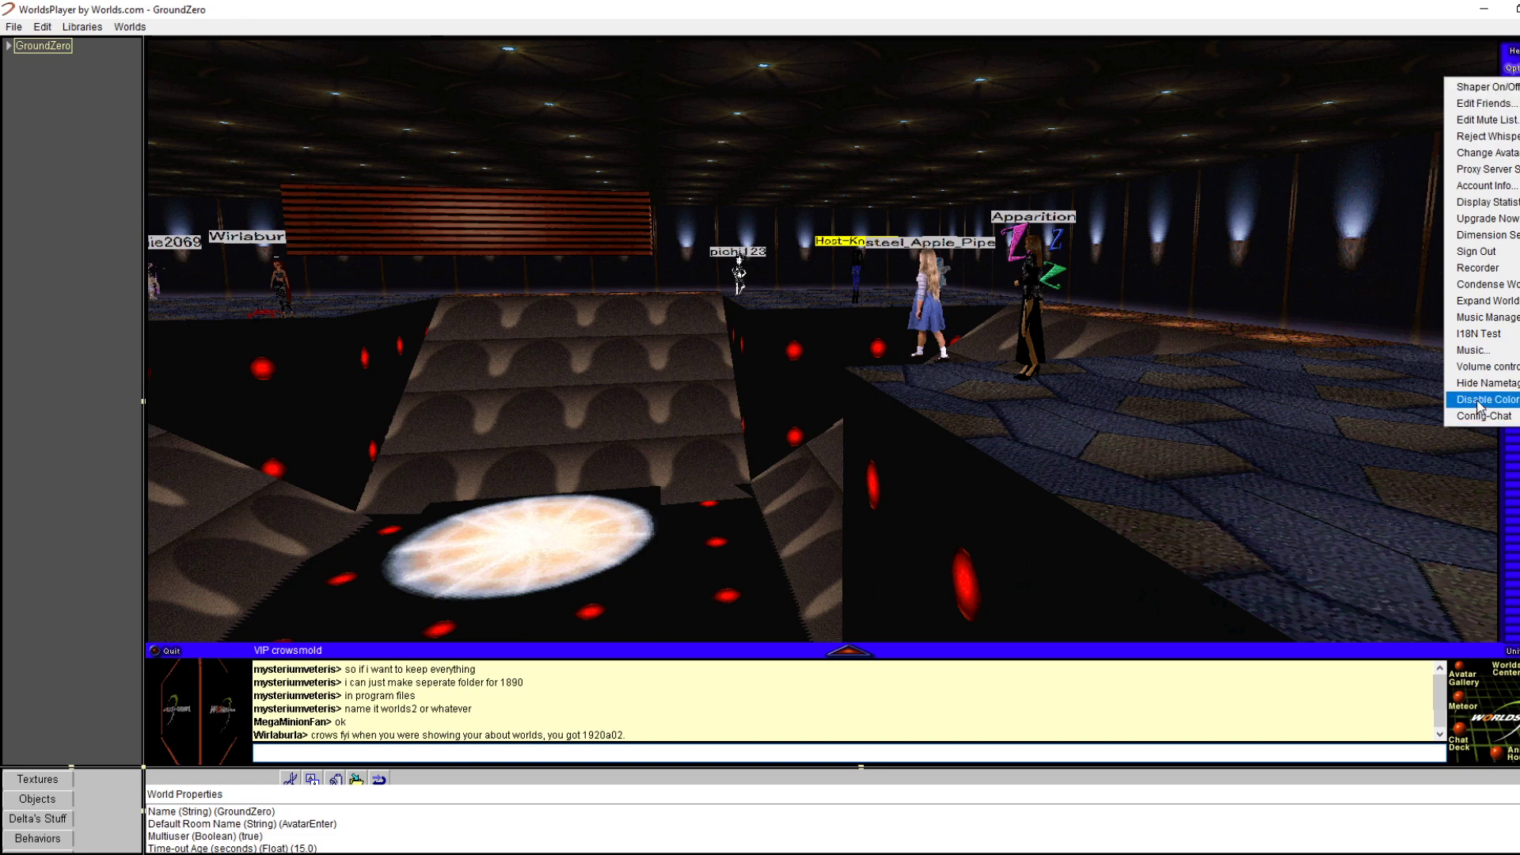
click(1512, 50)
click(1449, 118)
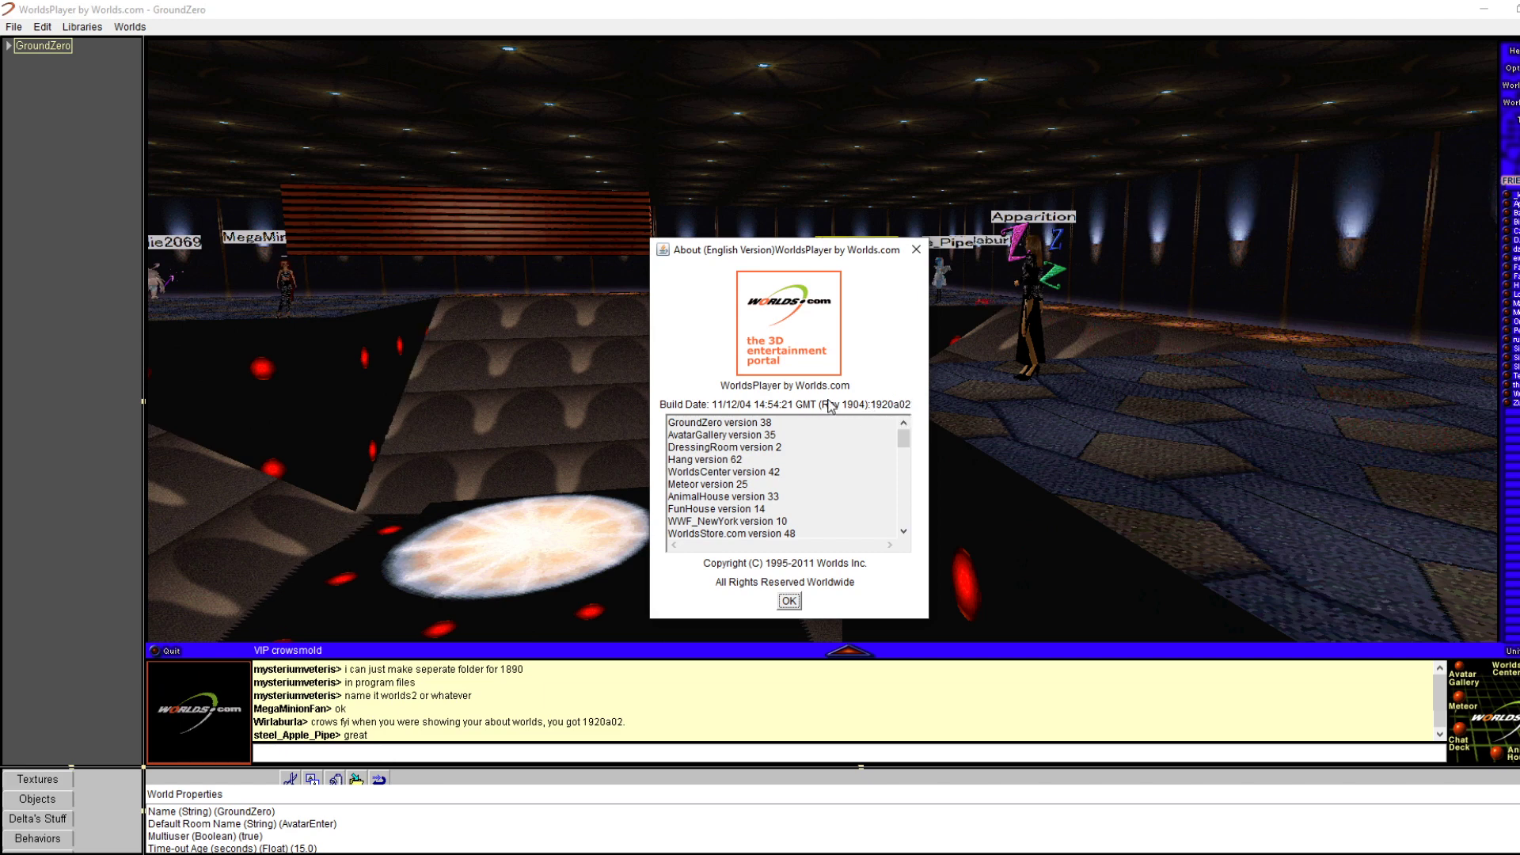
key(Return)
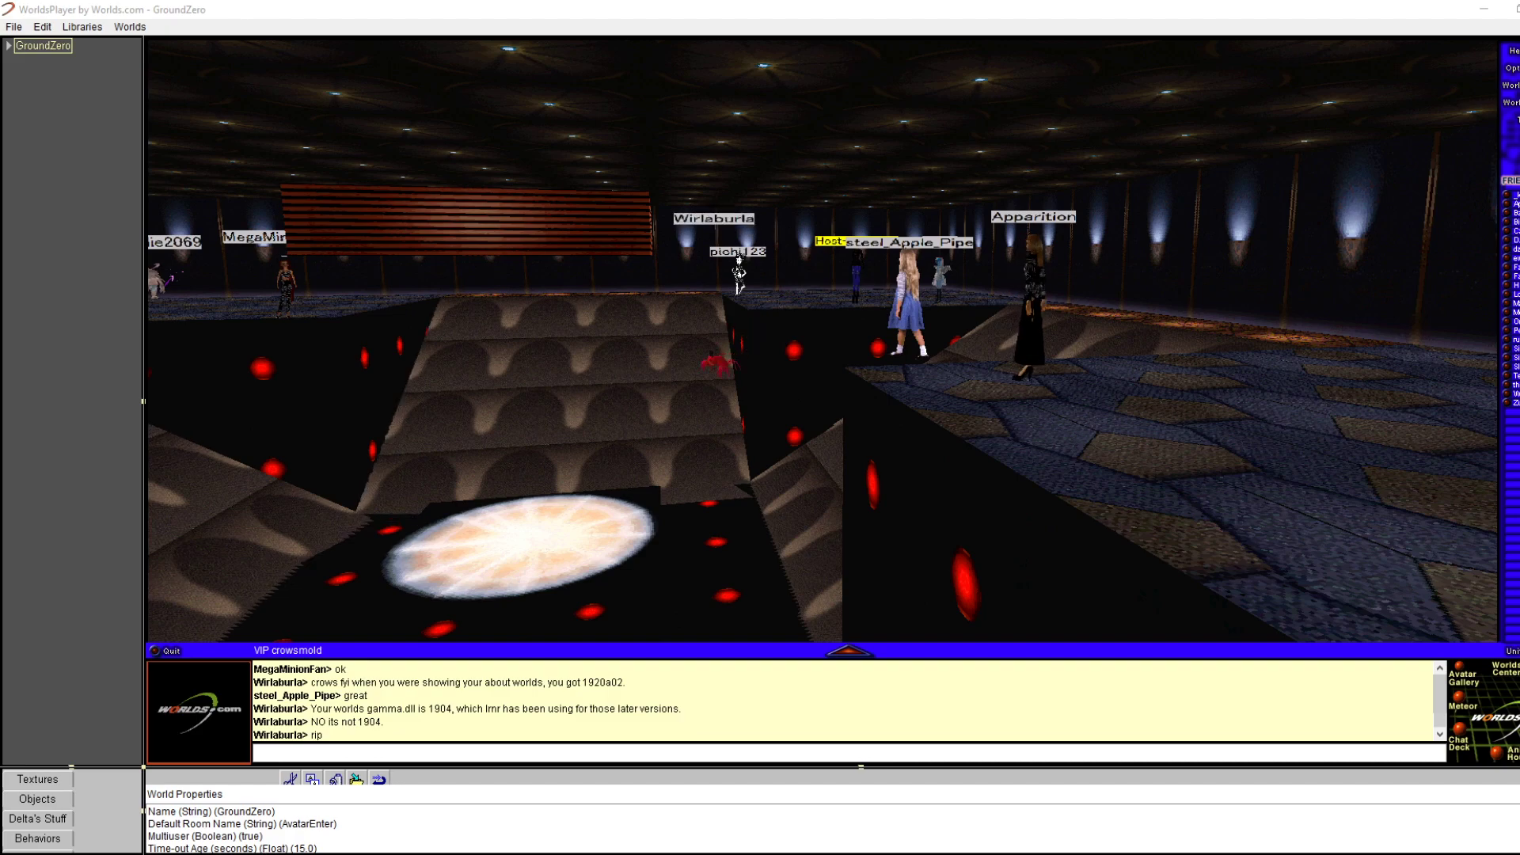
Check the replaced worlds.ini in Program Files (x86), and quit the running WorldsPlayer session
click(223, 854)
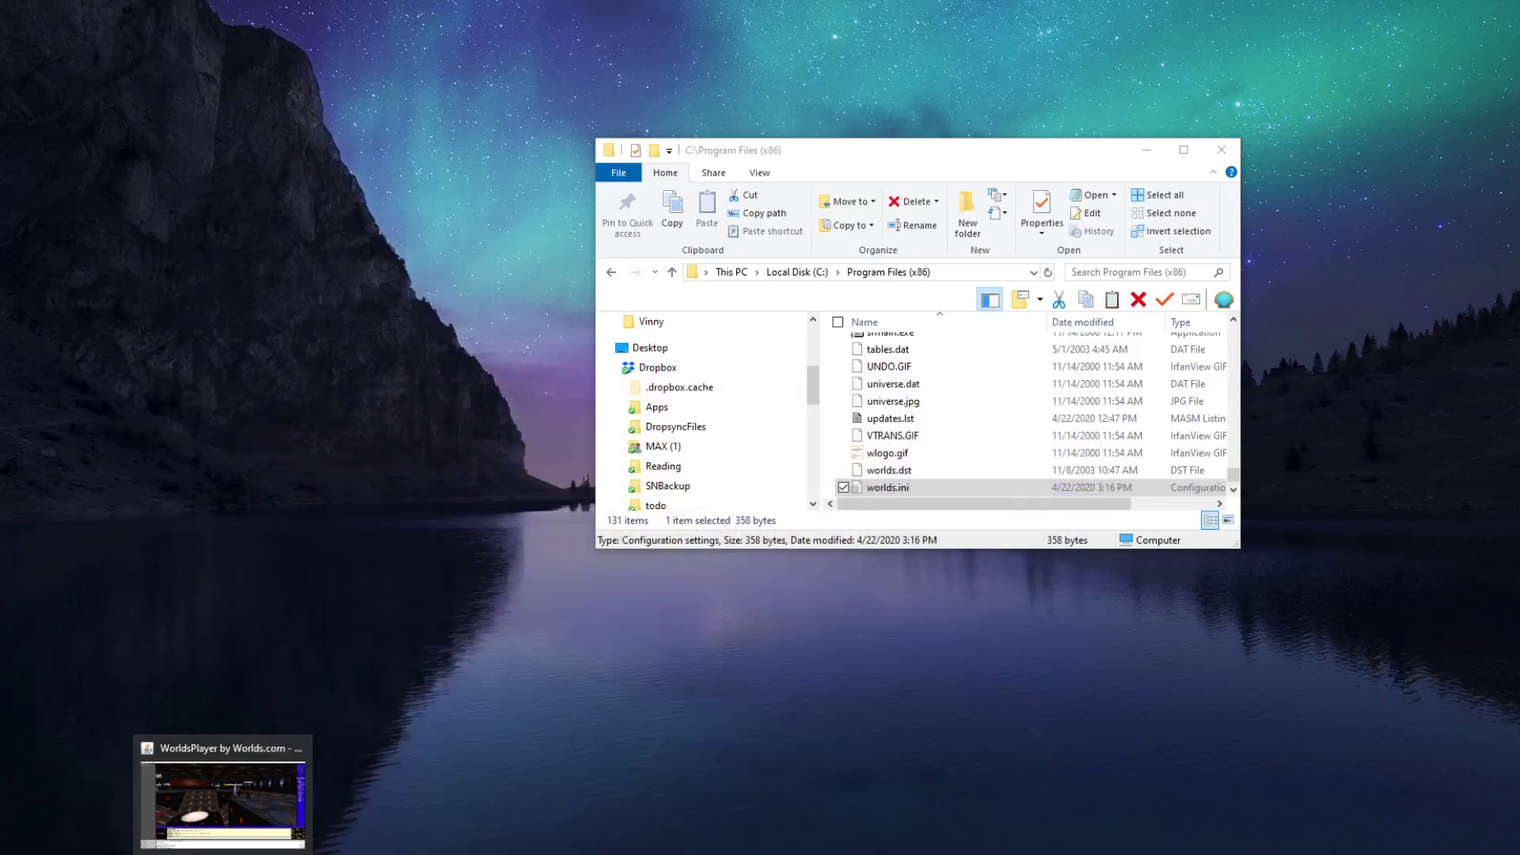
click(917, 488)
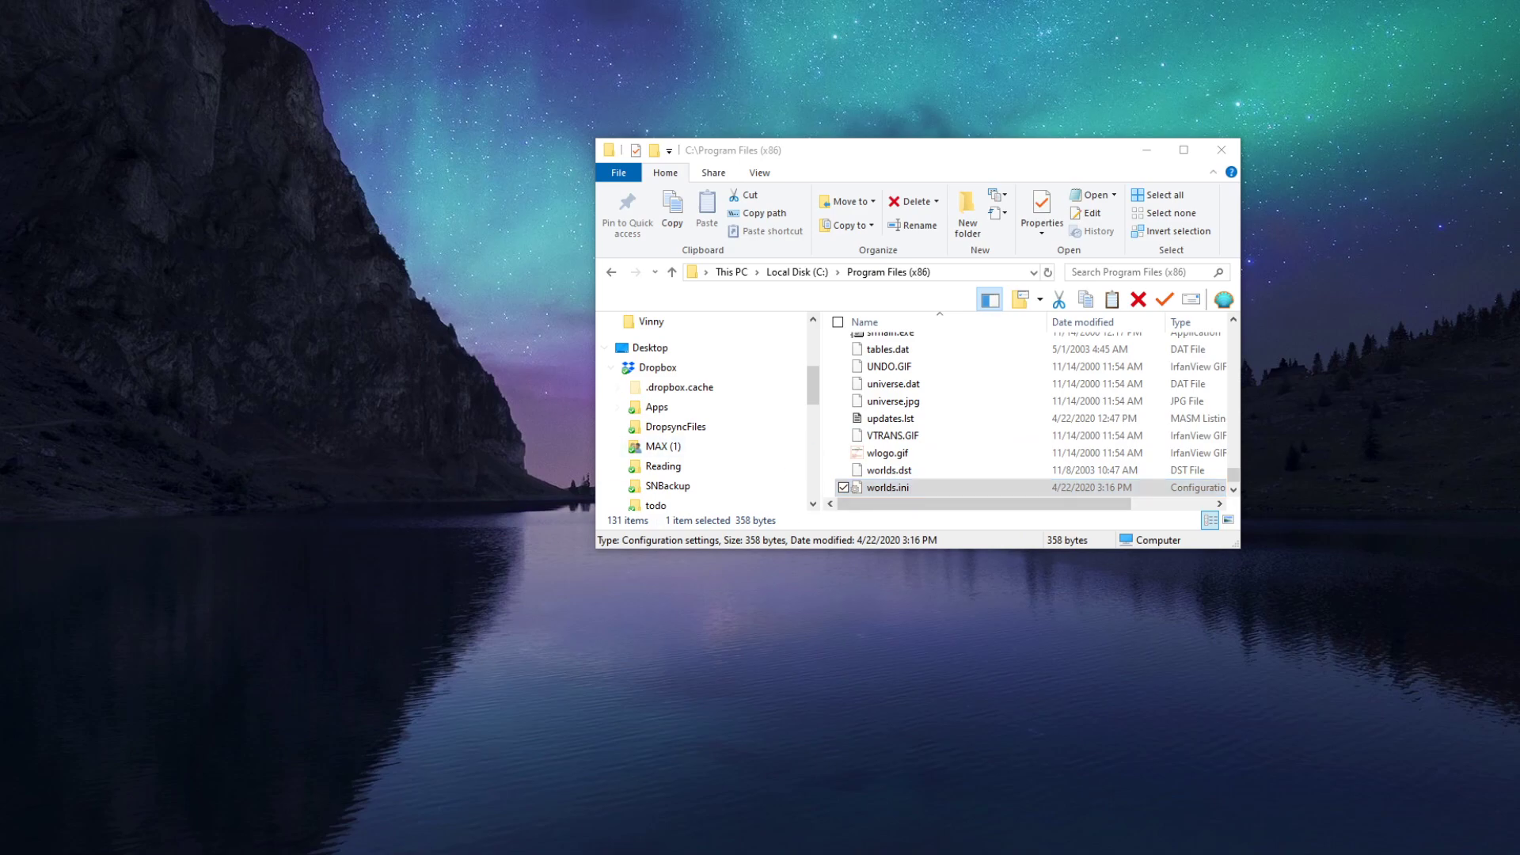
click(223, 854)
click(1519, 9)
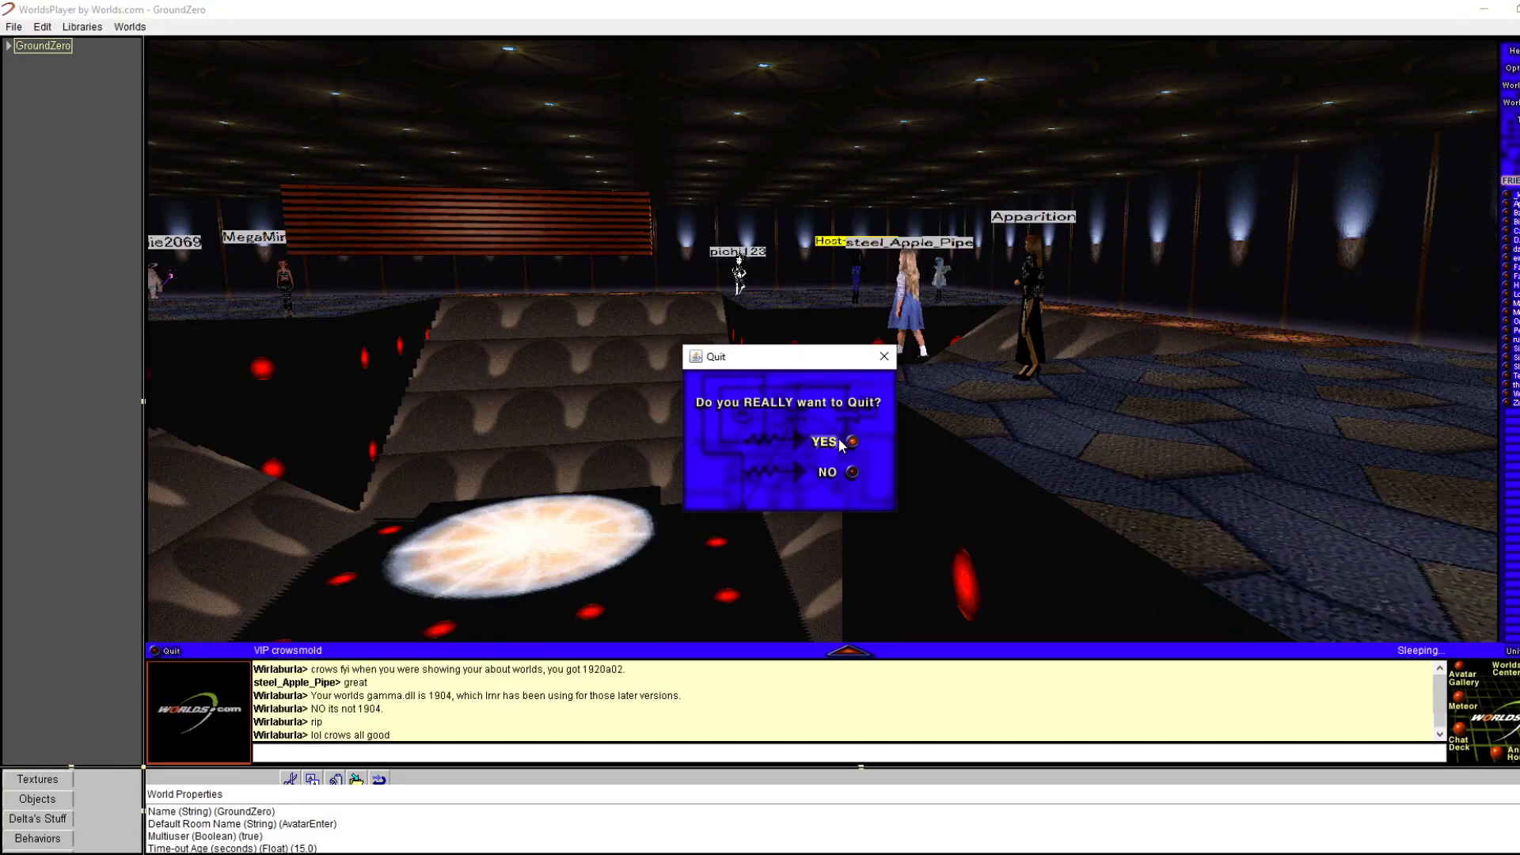
click(847, 440)
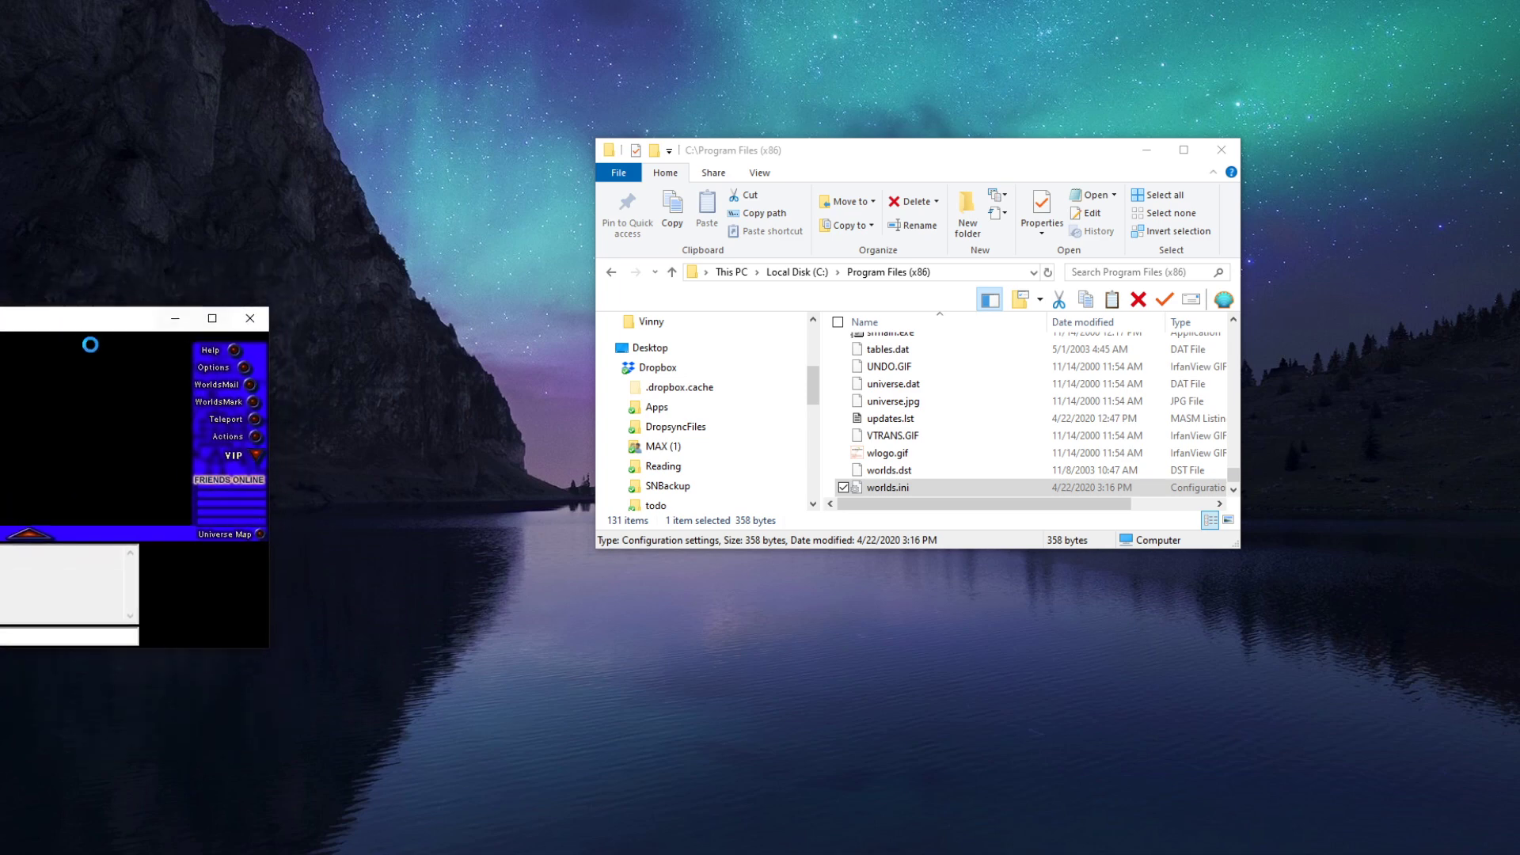
Maximize the restarted WorldsPlayer window and check its available options for a Shaper entry
click(498, 263)
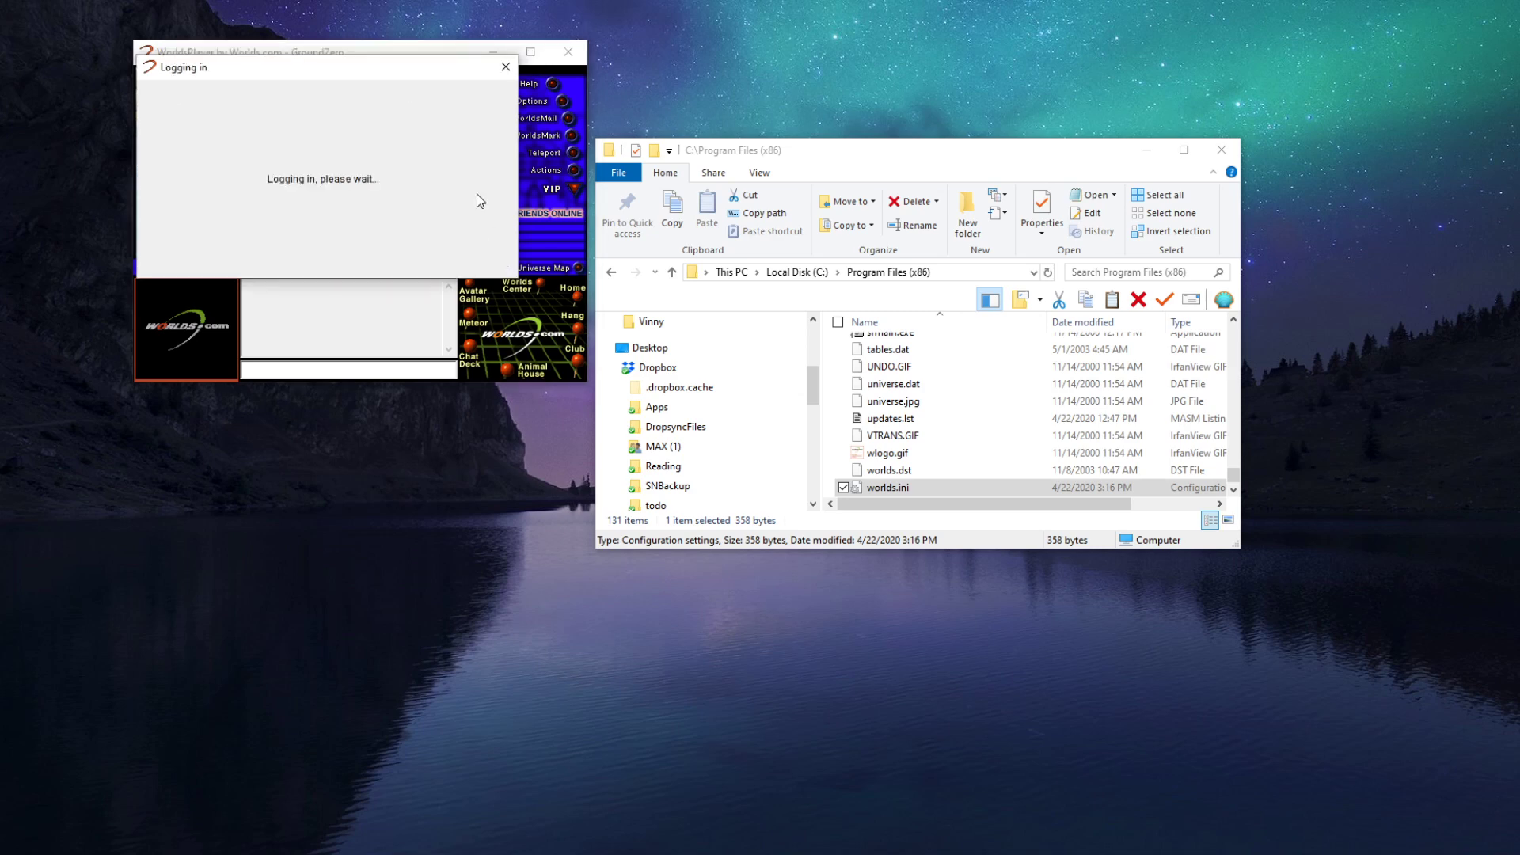
click(530, 53)
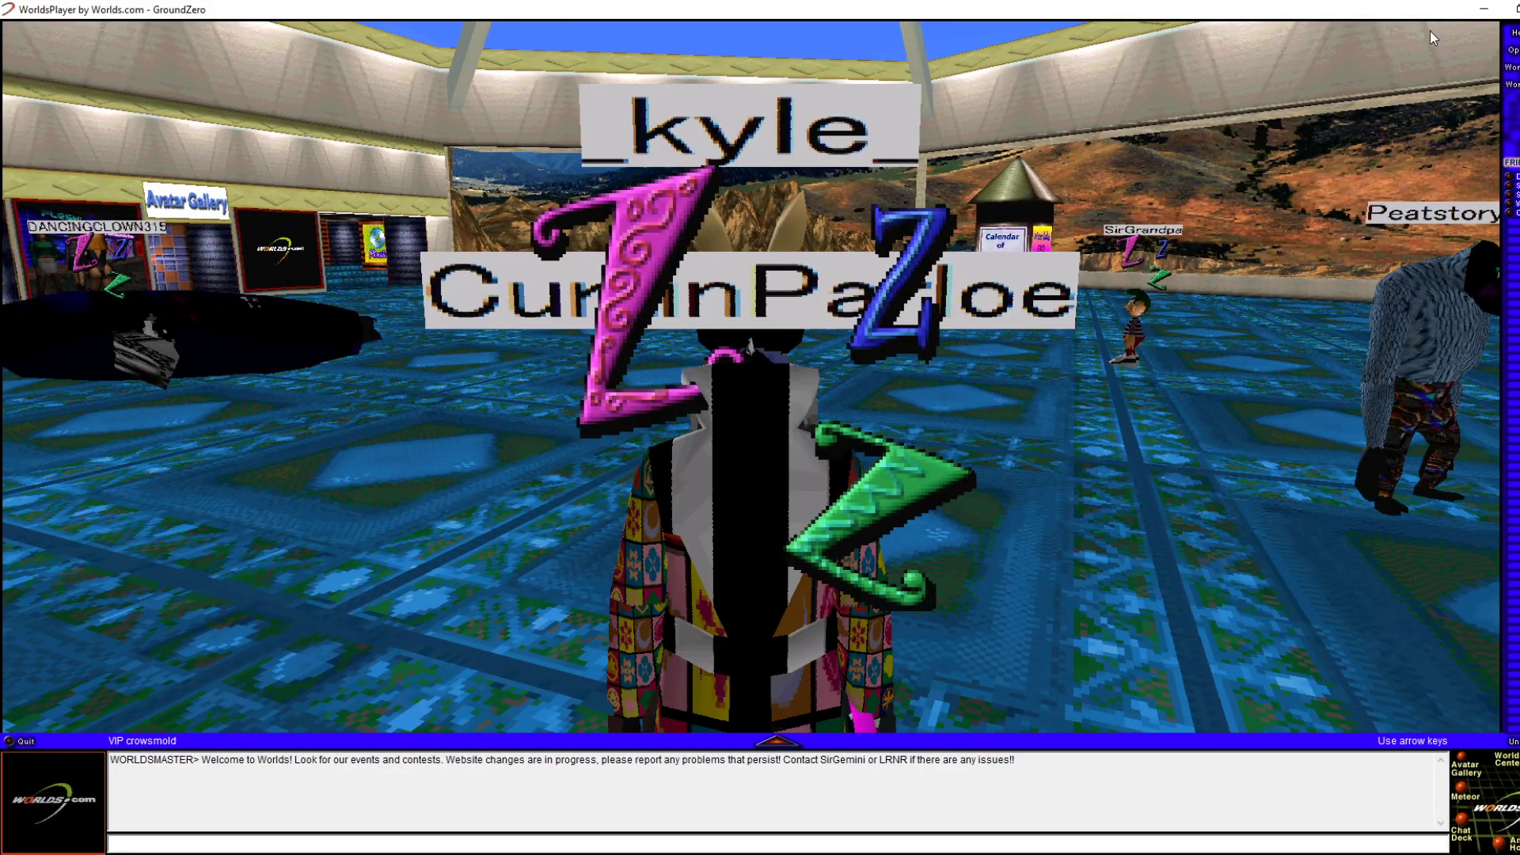
click(1513, 49)
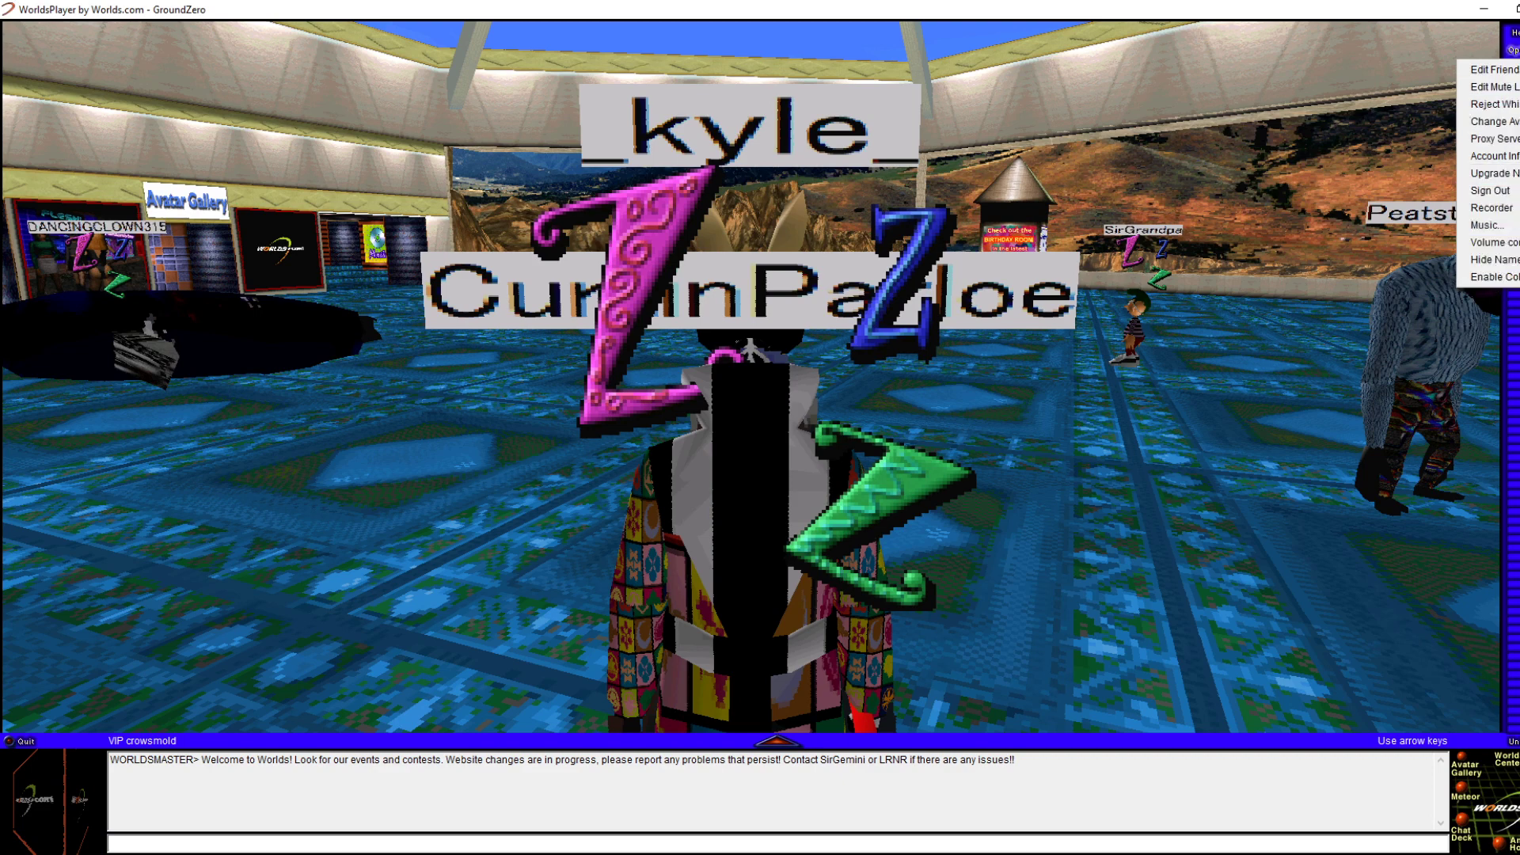
click(1515, 34)
key(Escape)
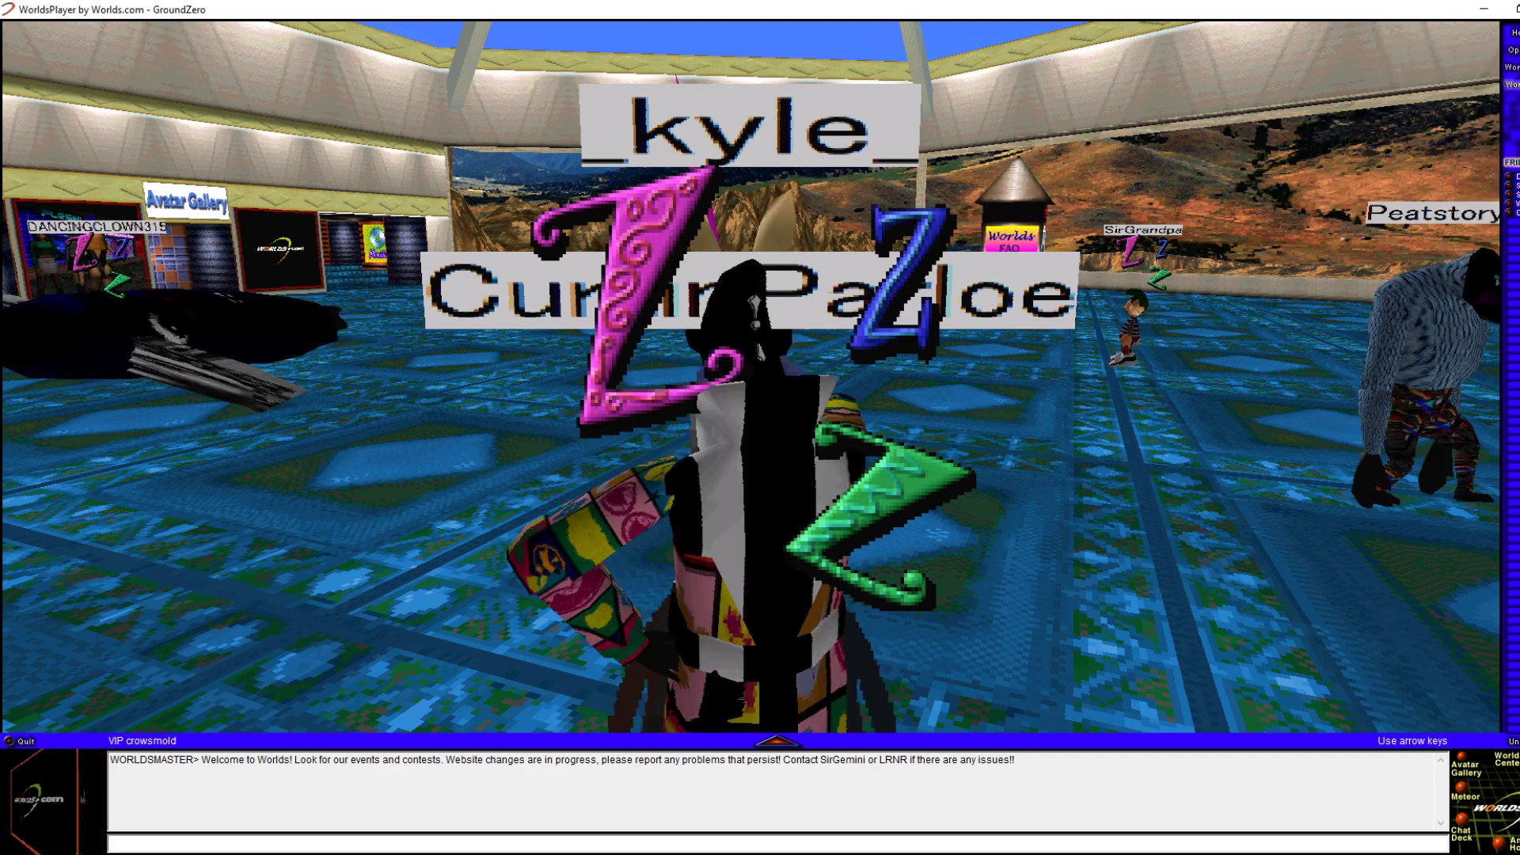
Quit WorldsPlayer and dismiss the Internet Explorer 11 setup prompt on the Worlds Help page
key(alt+F4)
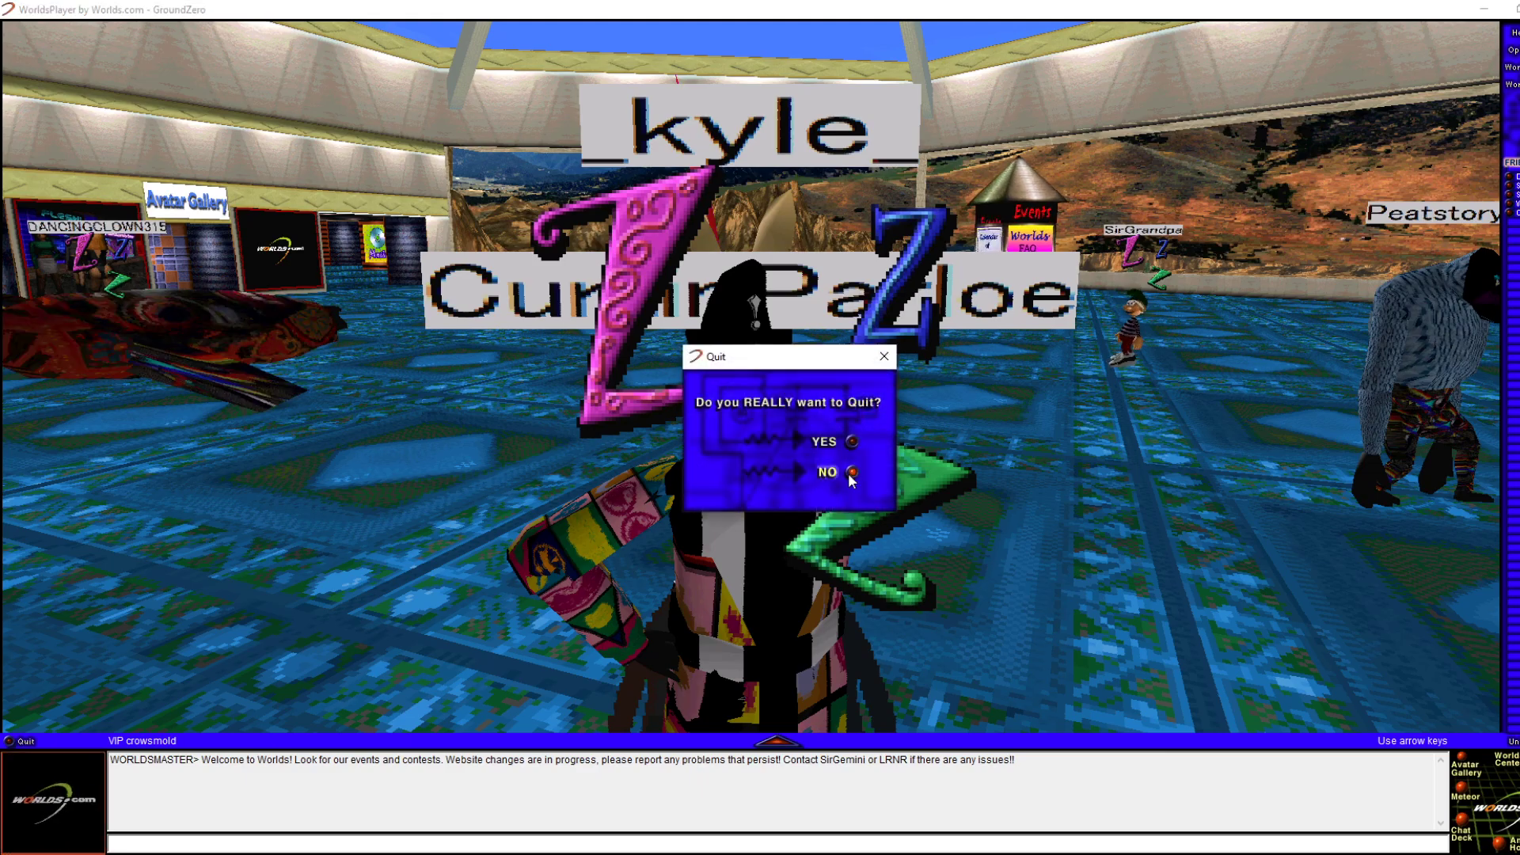
click(815, 434)
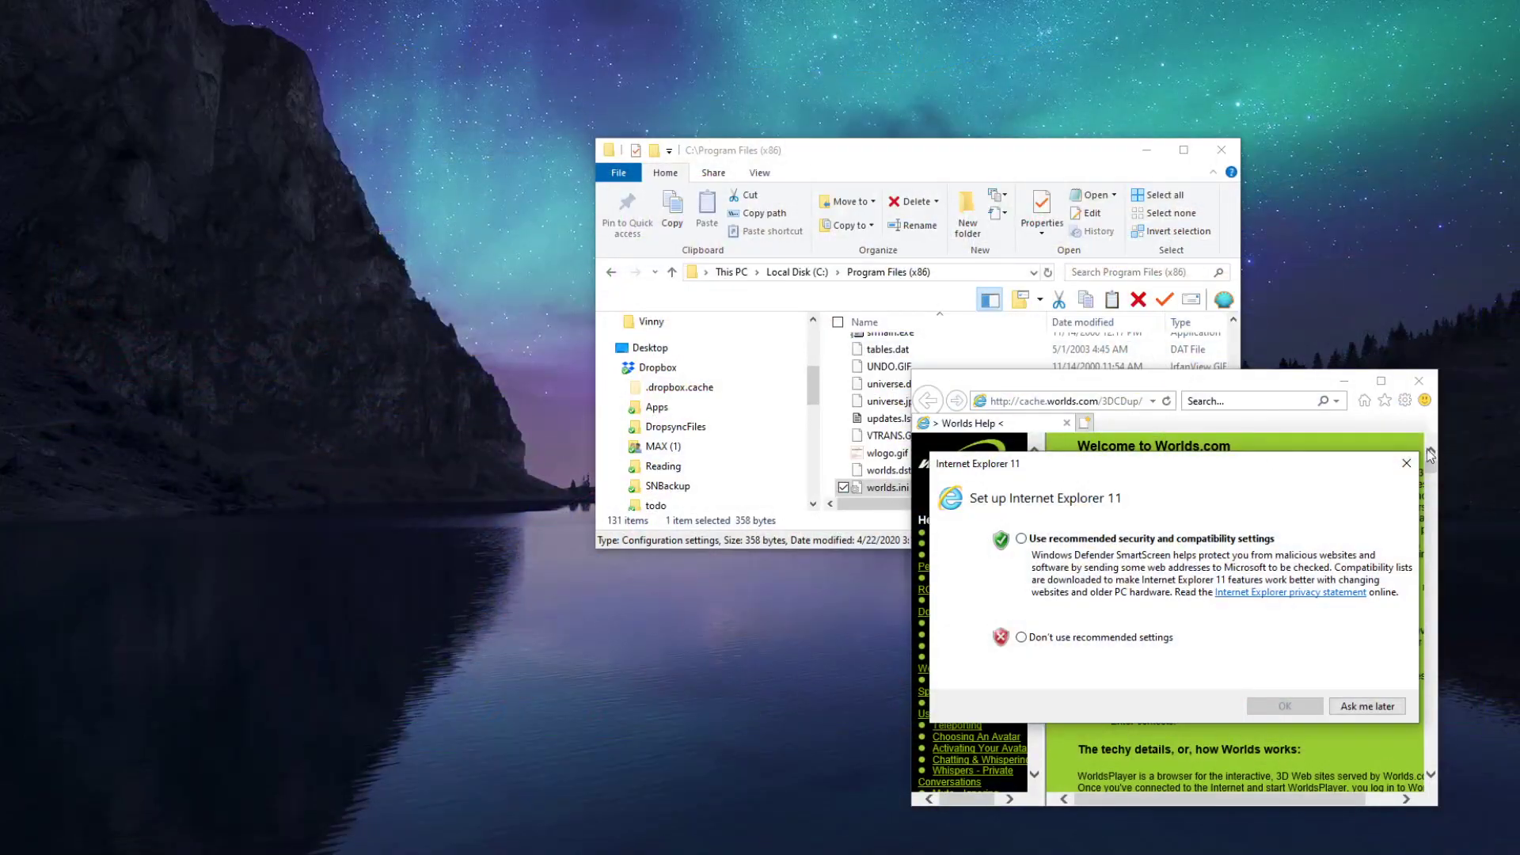
click(1406, 463)
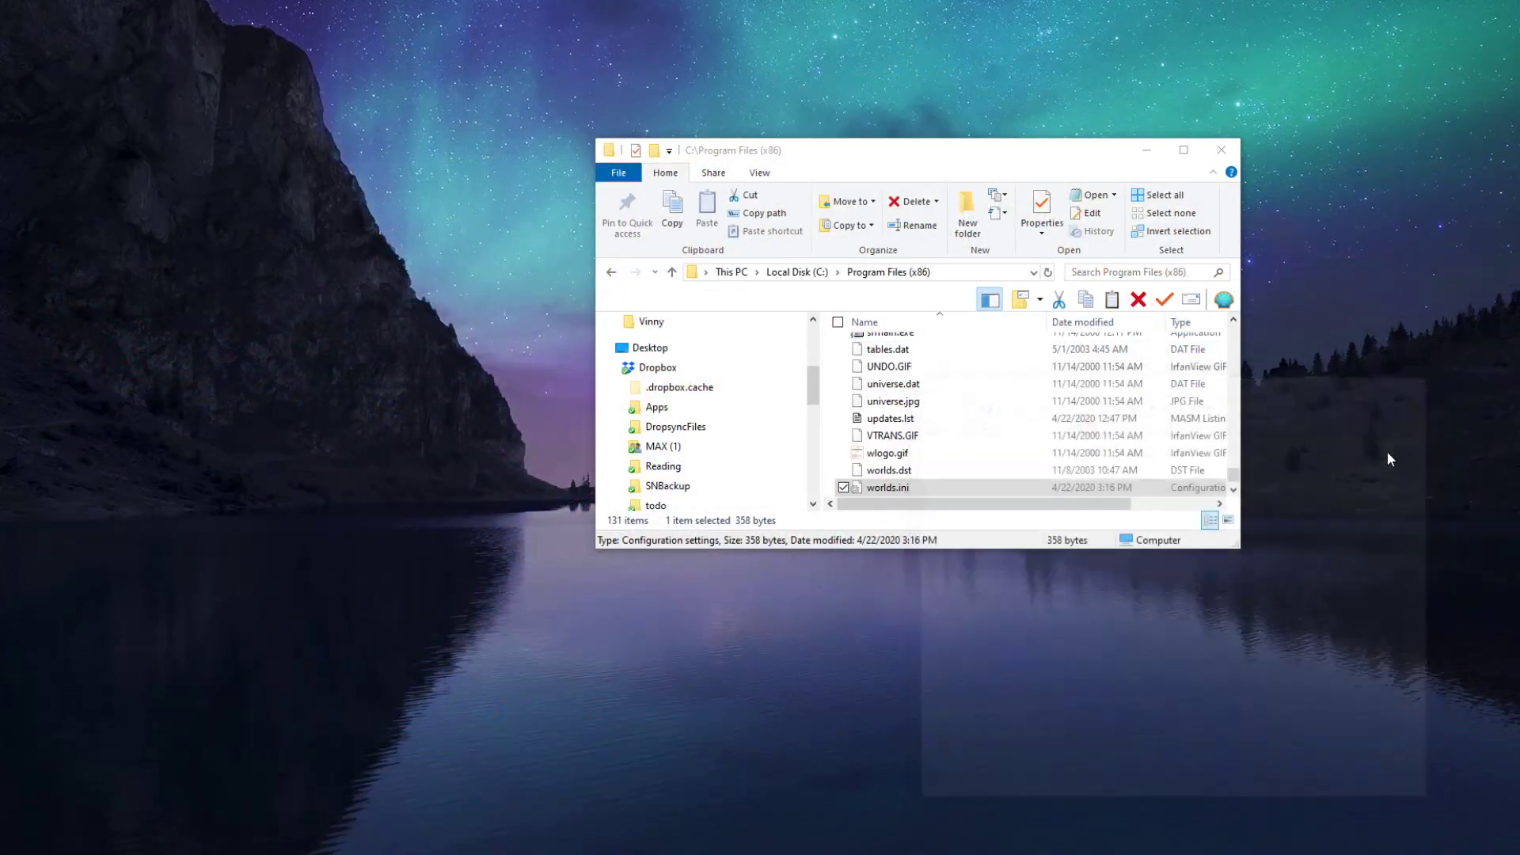
Reopen worlds.ini from Program Files (x86) to check its disableshaper line, and close Notepad
right_click(909, 492)
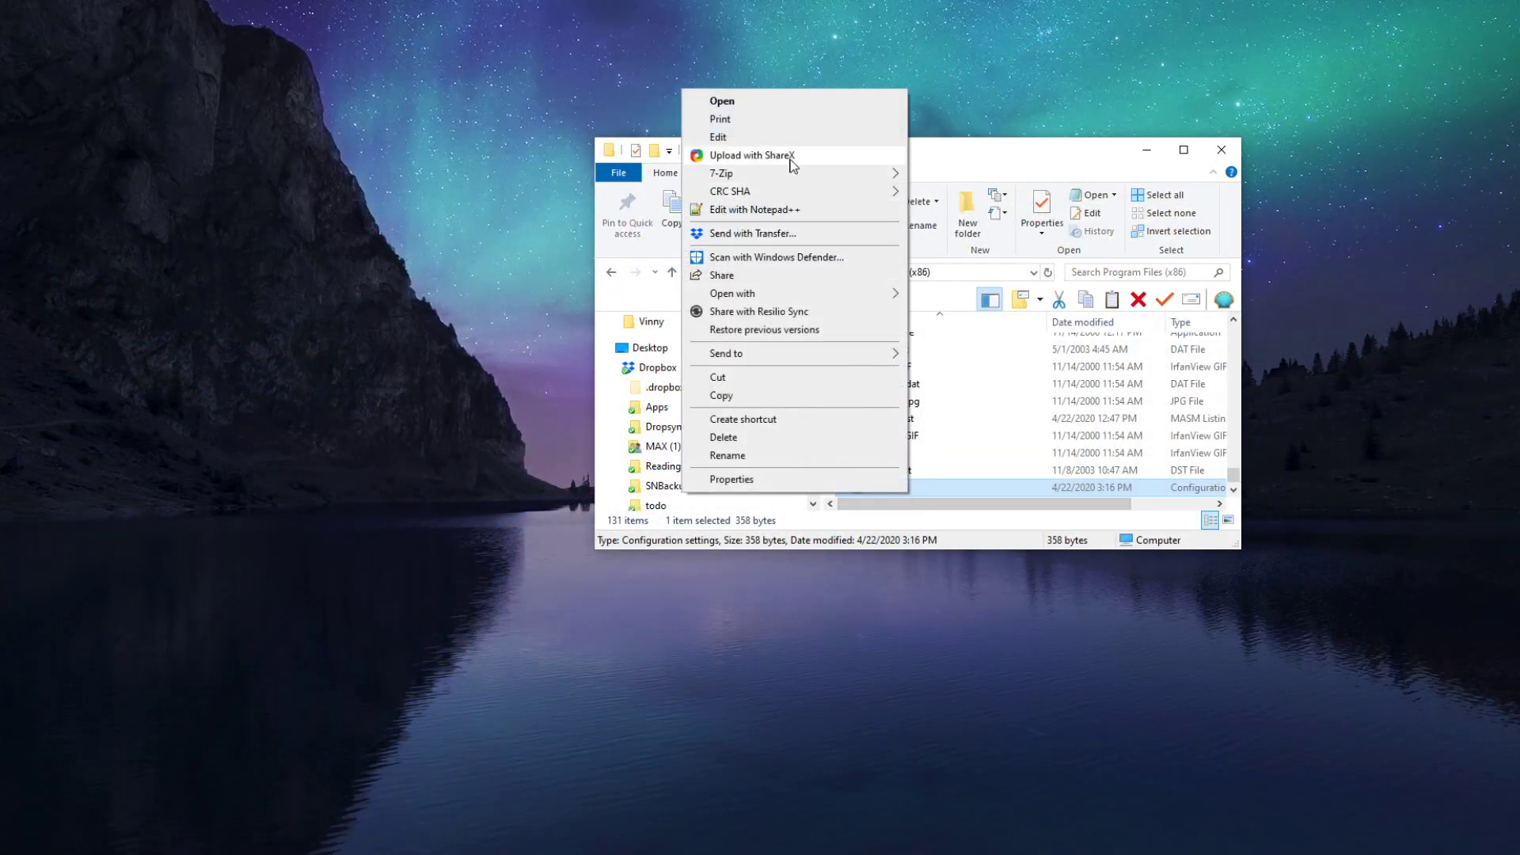
double_click(1005, 483)
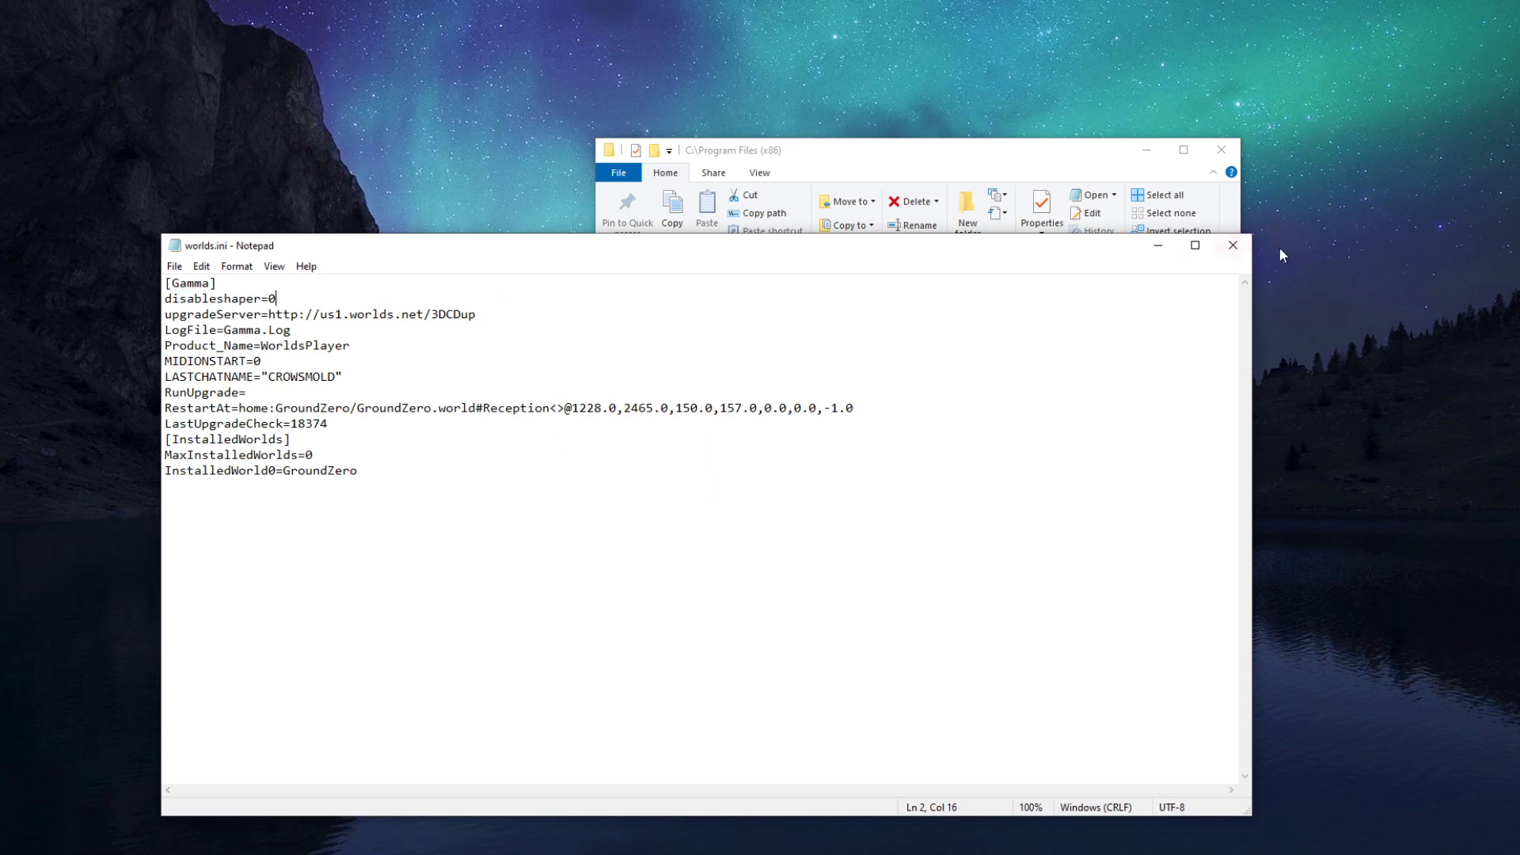
click(1241, 246)
Look through the WorldsPlayer files in Program Files (x86), including the log, configuration and application files
scroll(928, 426, up, 11)
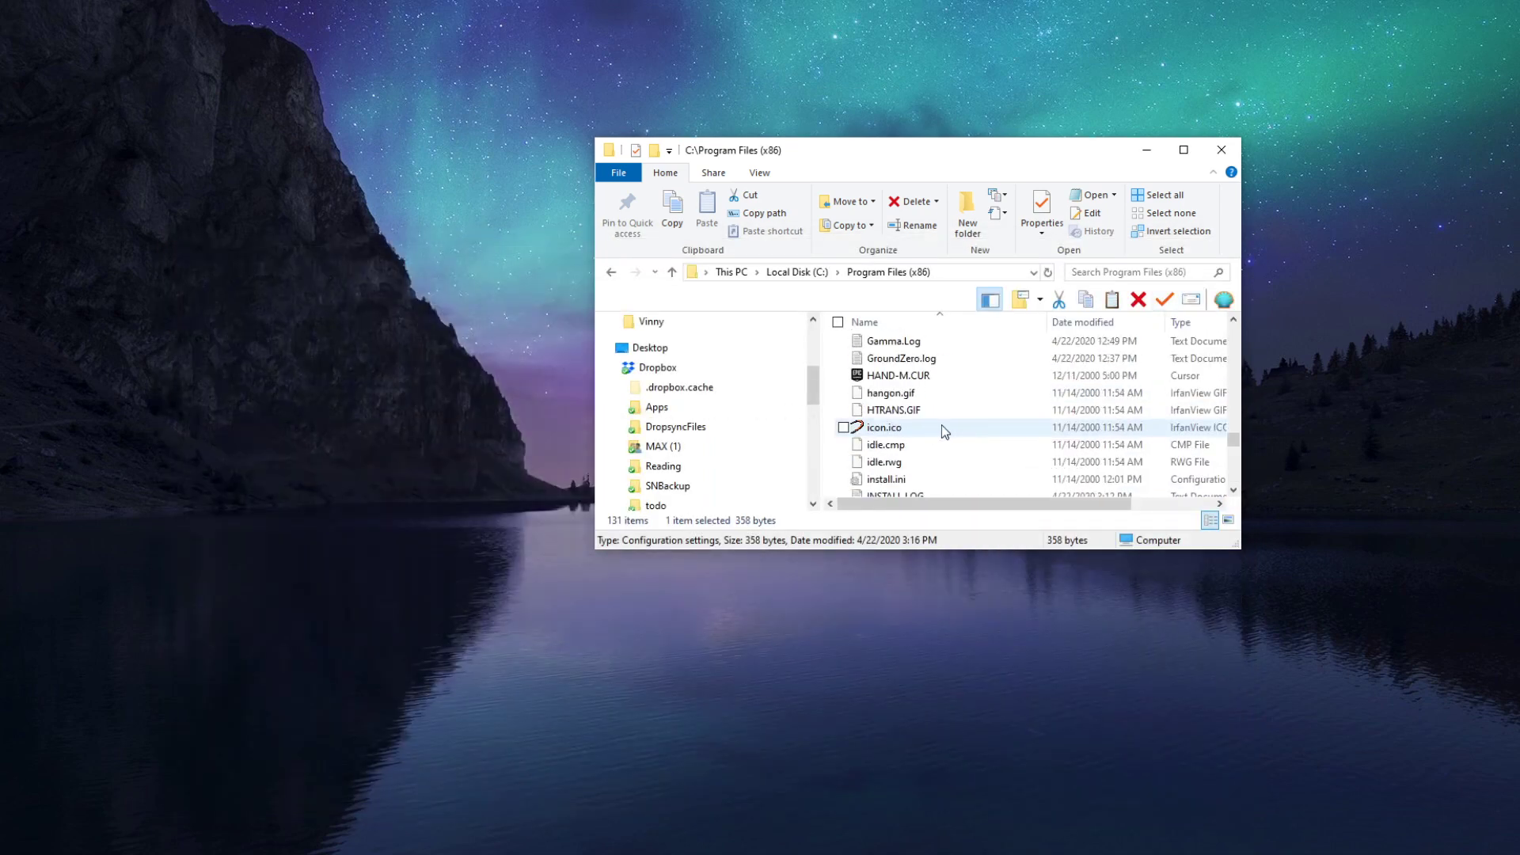
scroll(942, 424, up, 2)
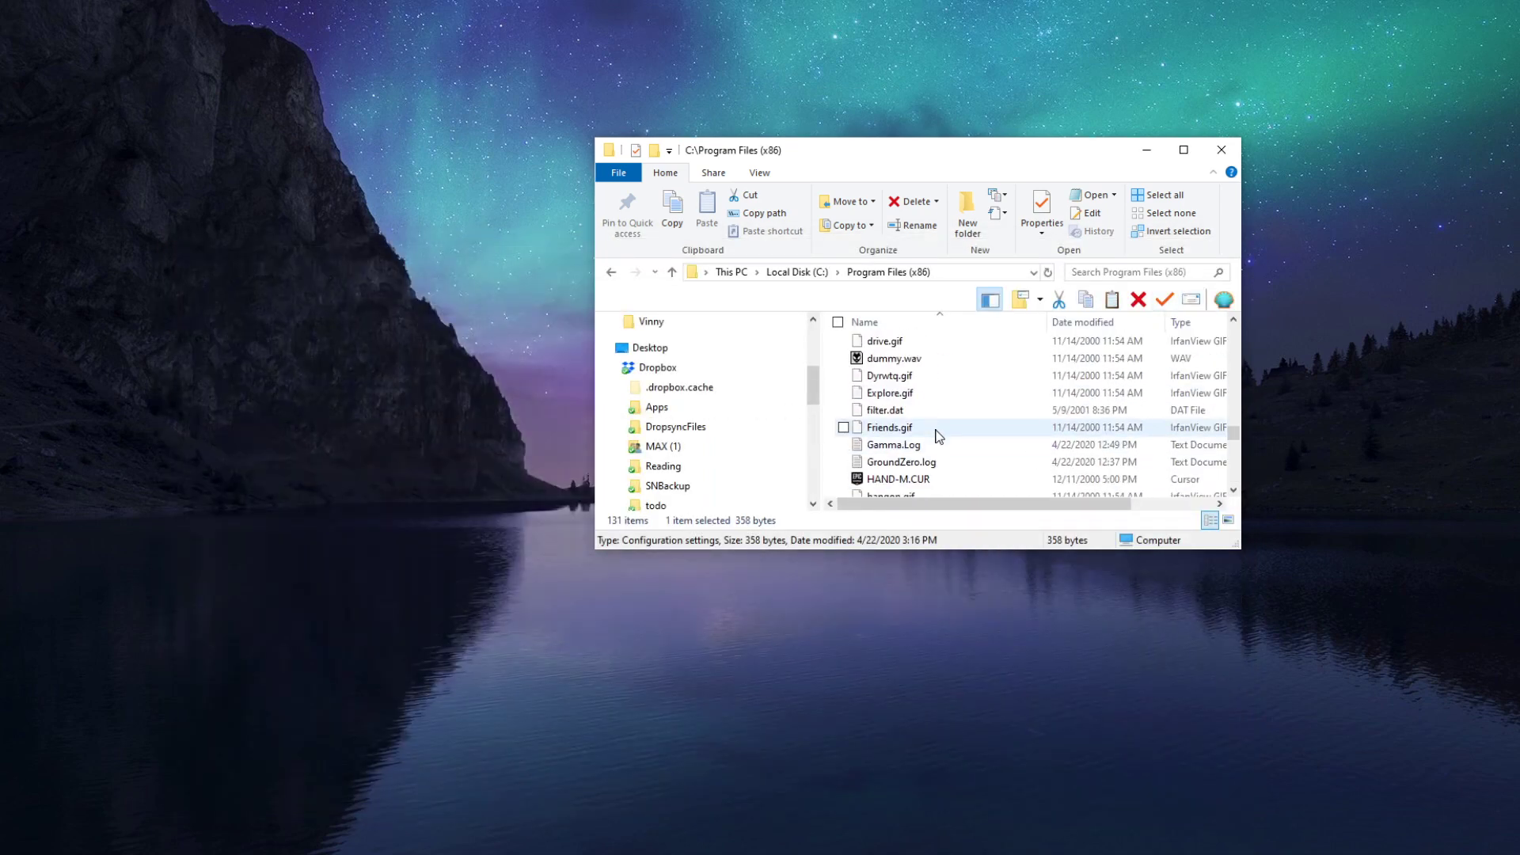
scroll(937, 433, up, 2)
scroll(950, 444, down, 15)
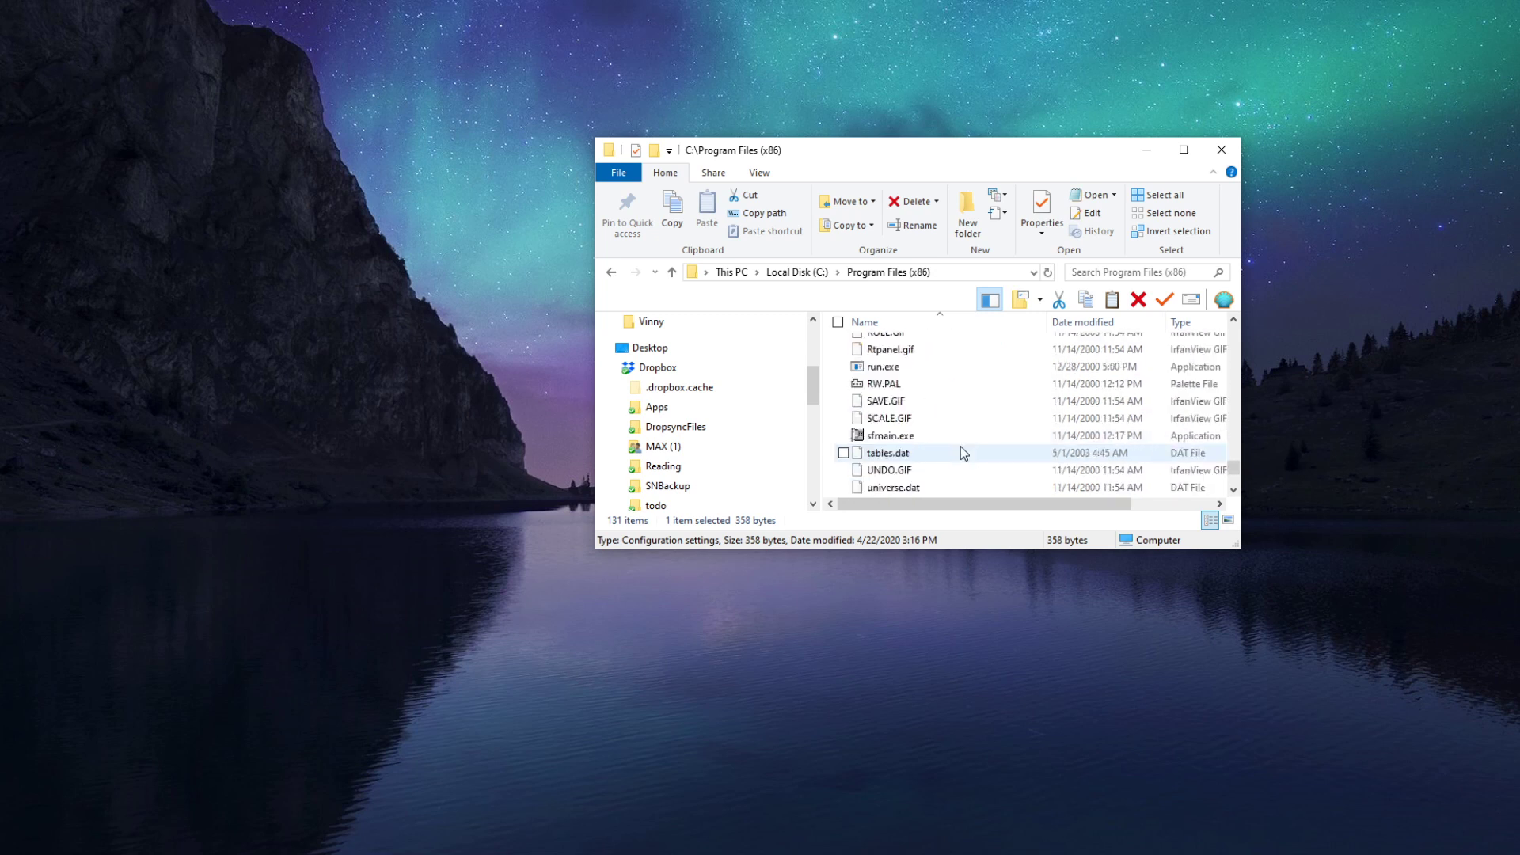
scroll(962, 452, up, 5)
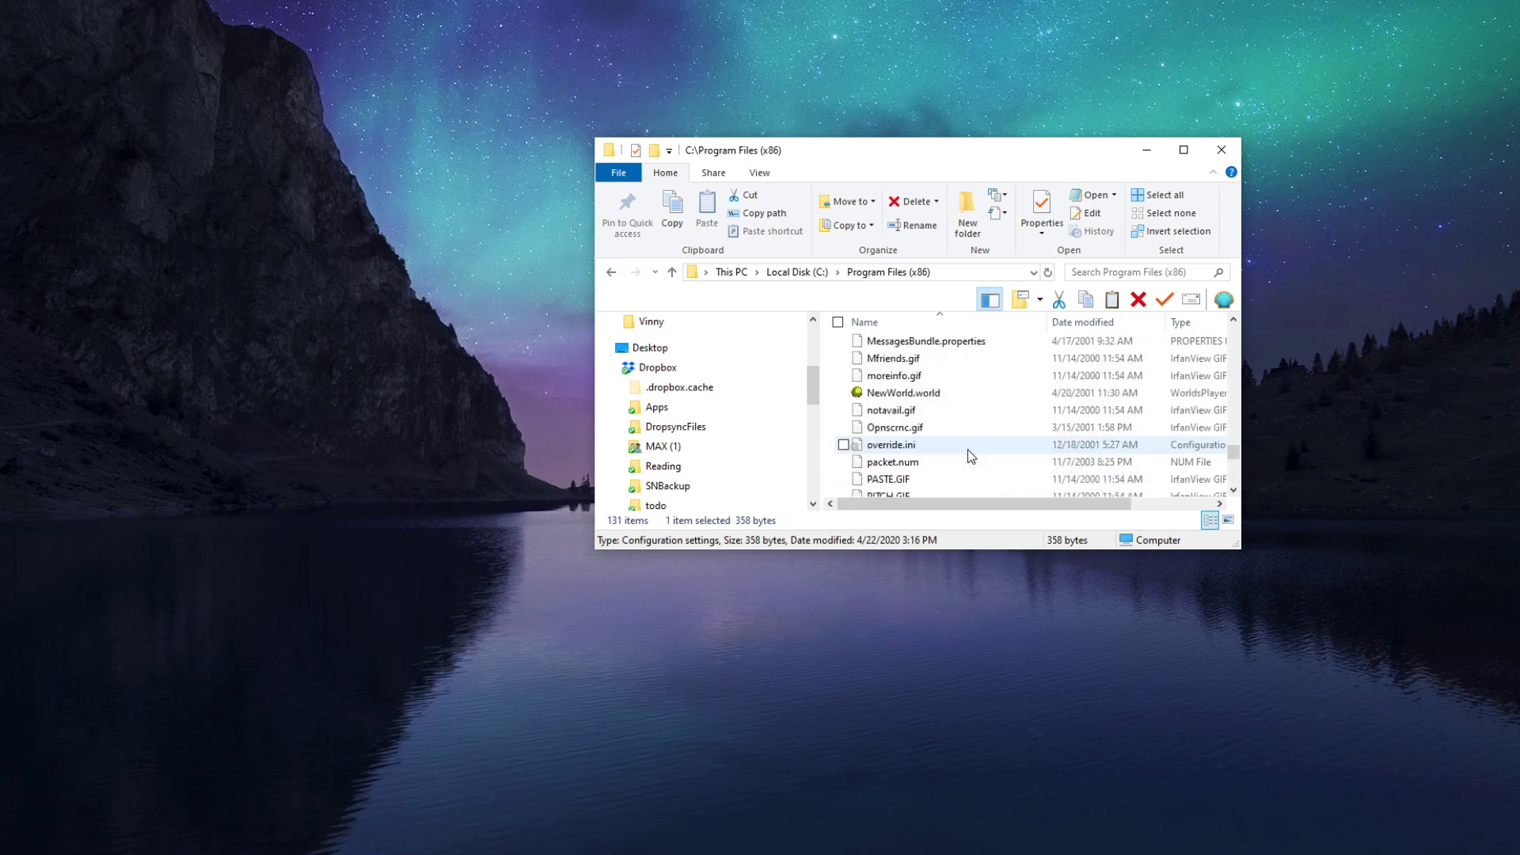
scroll(969, 459, up, 10)
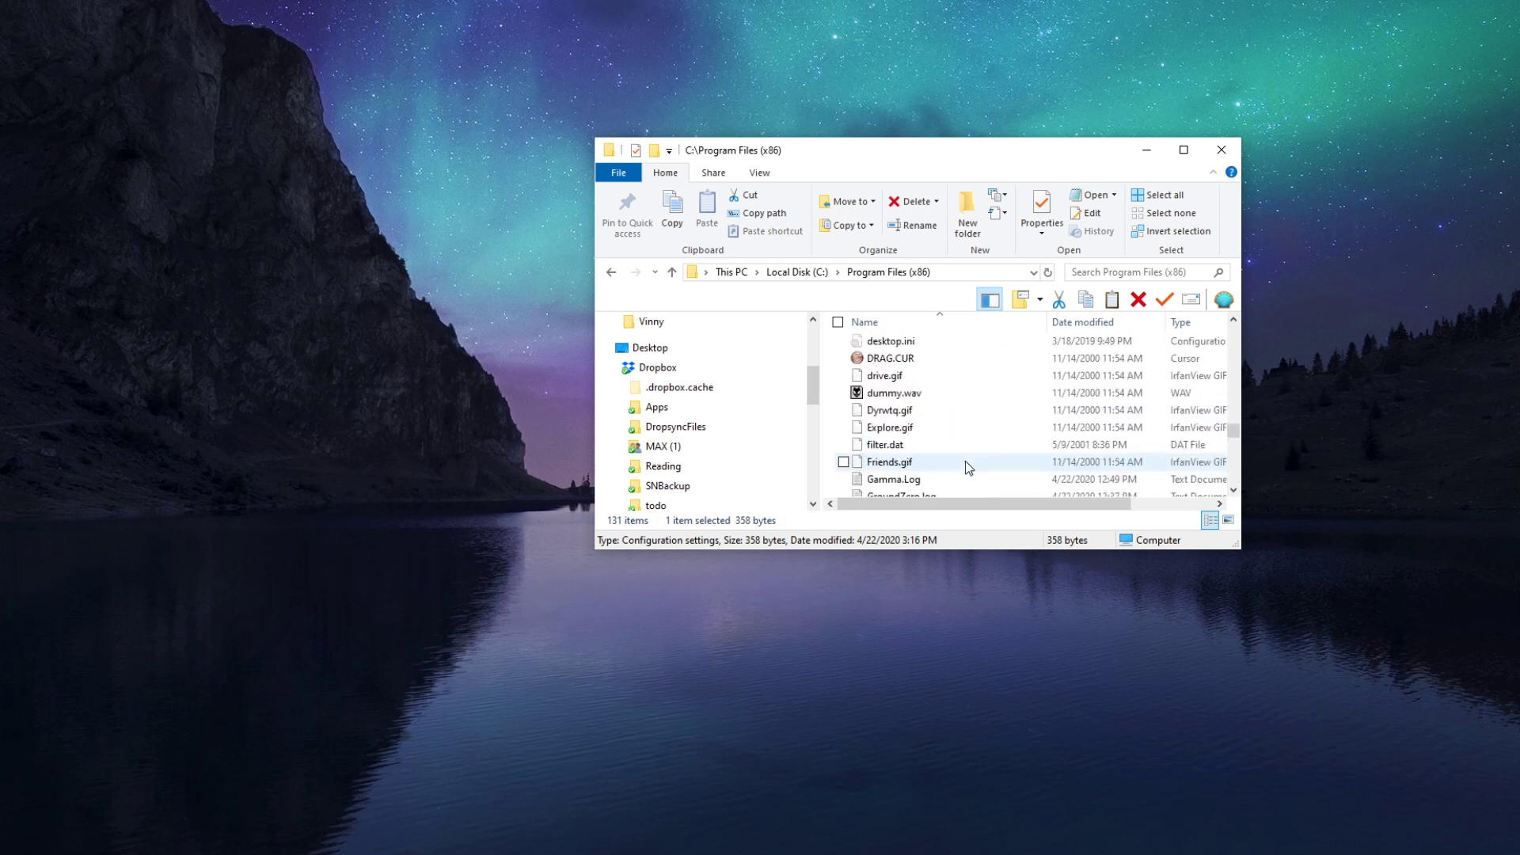
scroll(962, 459, up, 6)
scroll(962, 459, down, 8)
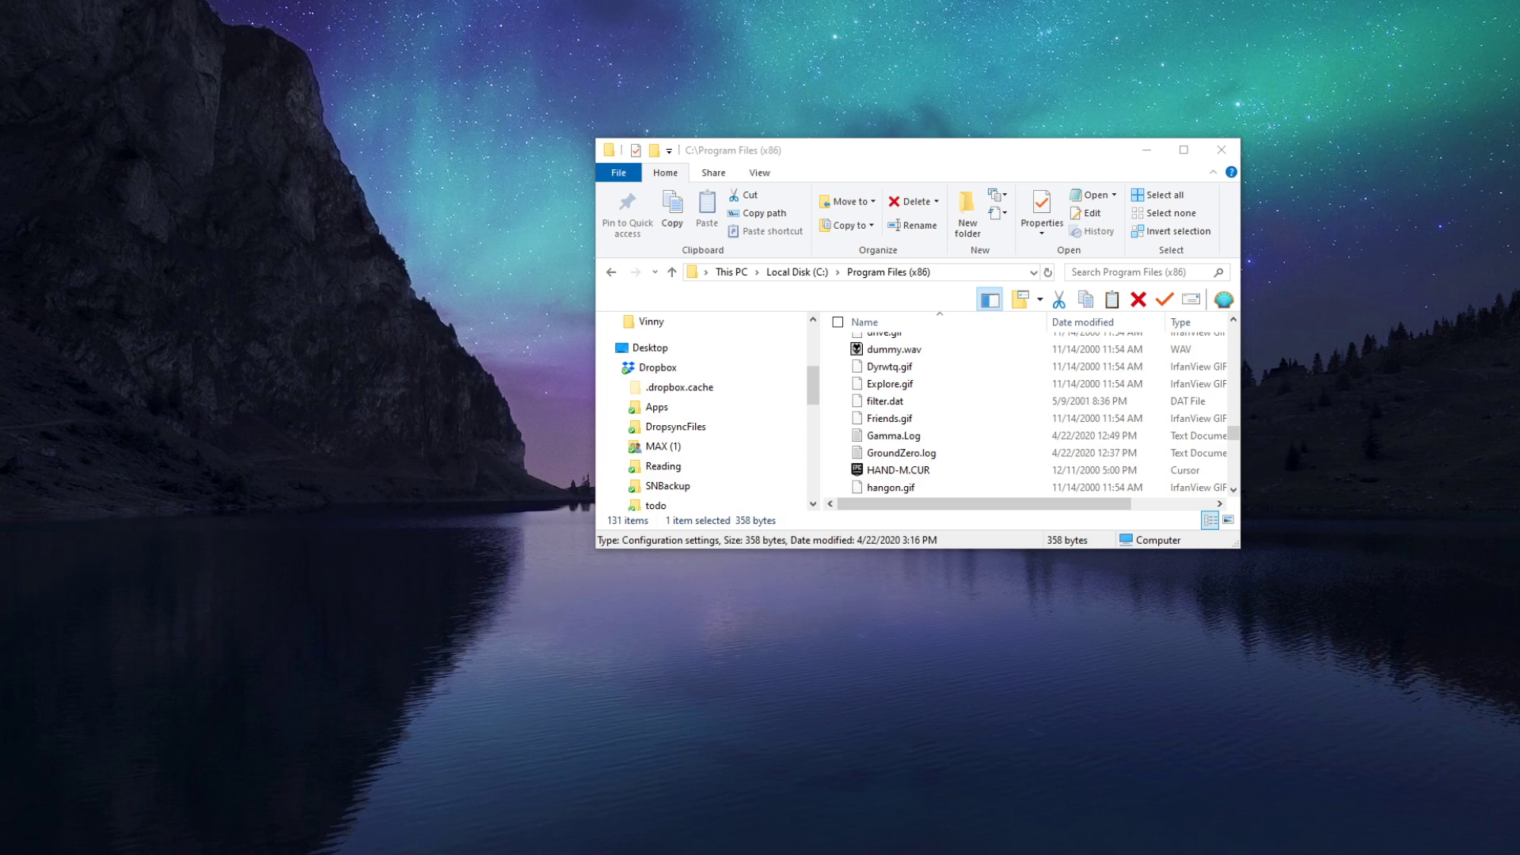
Maximize the relaunched WorldsPlayer window, and review its options with the Shaper on/off entry and the list of loaded worlds
drag(0, 278, 854, 2)
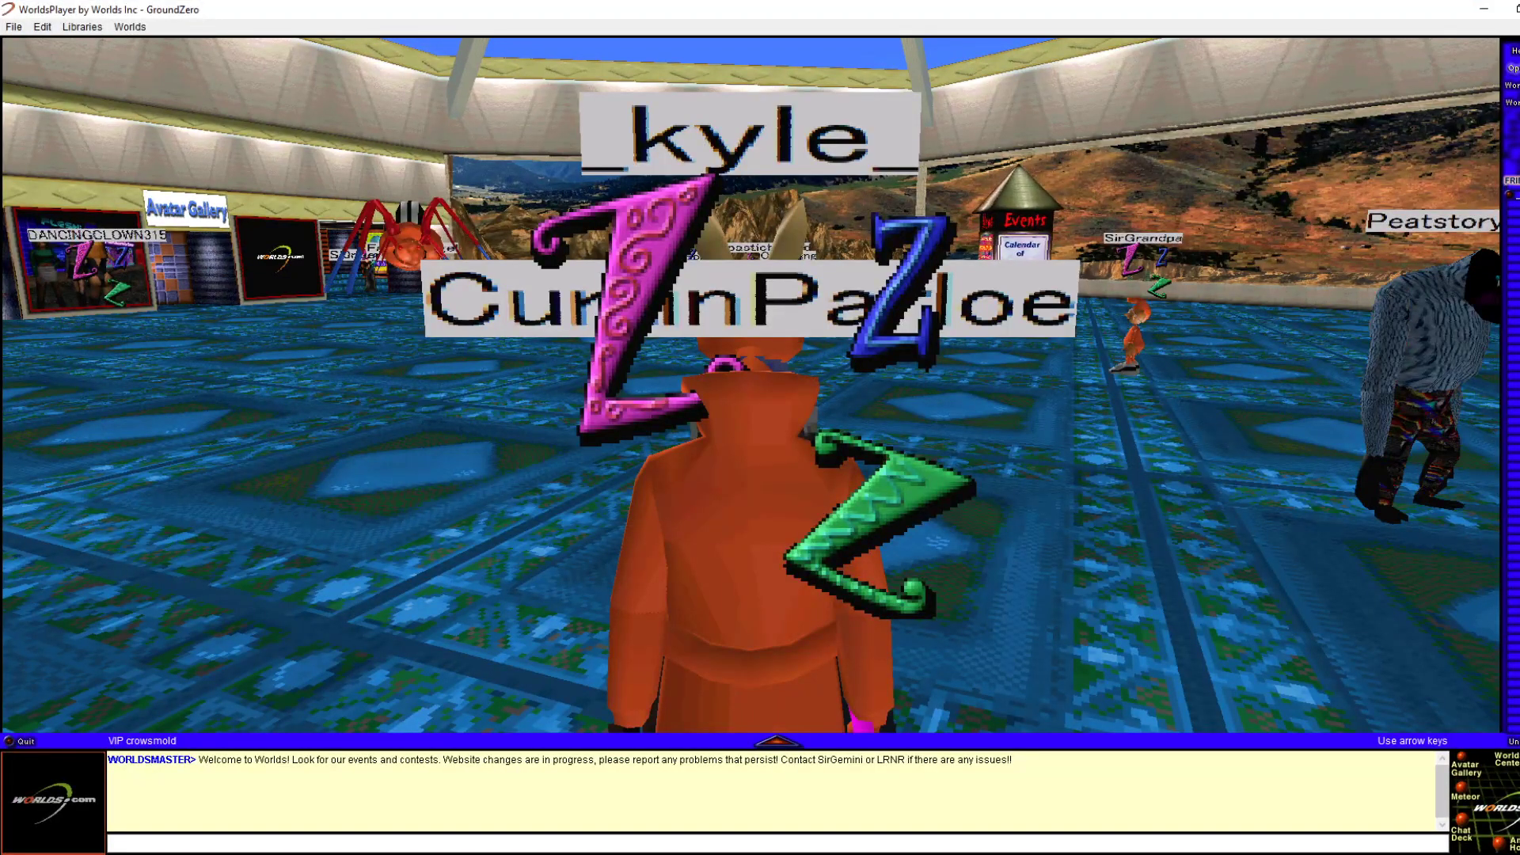
click(1514, 68)
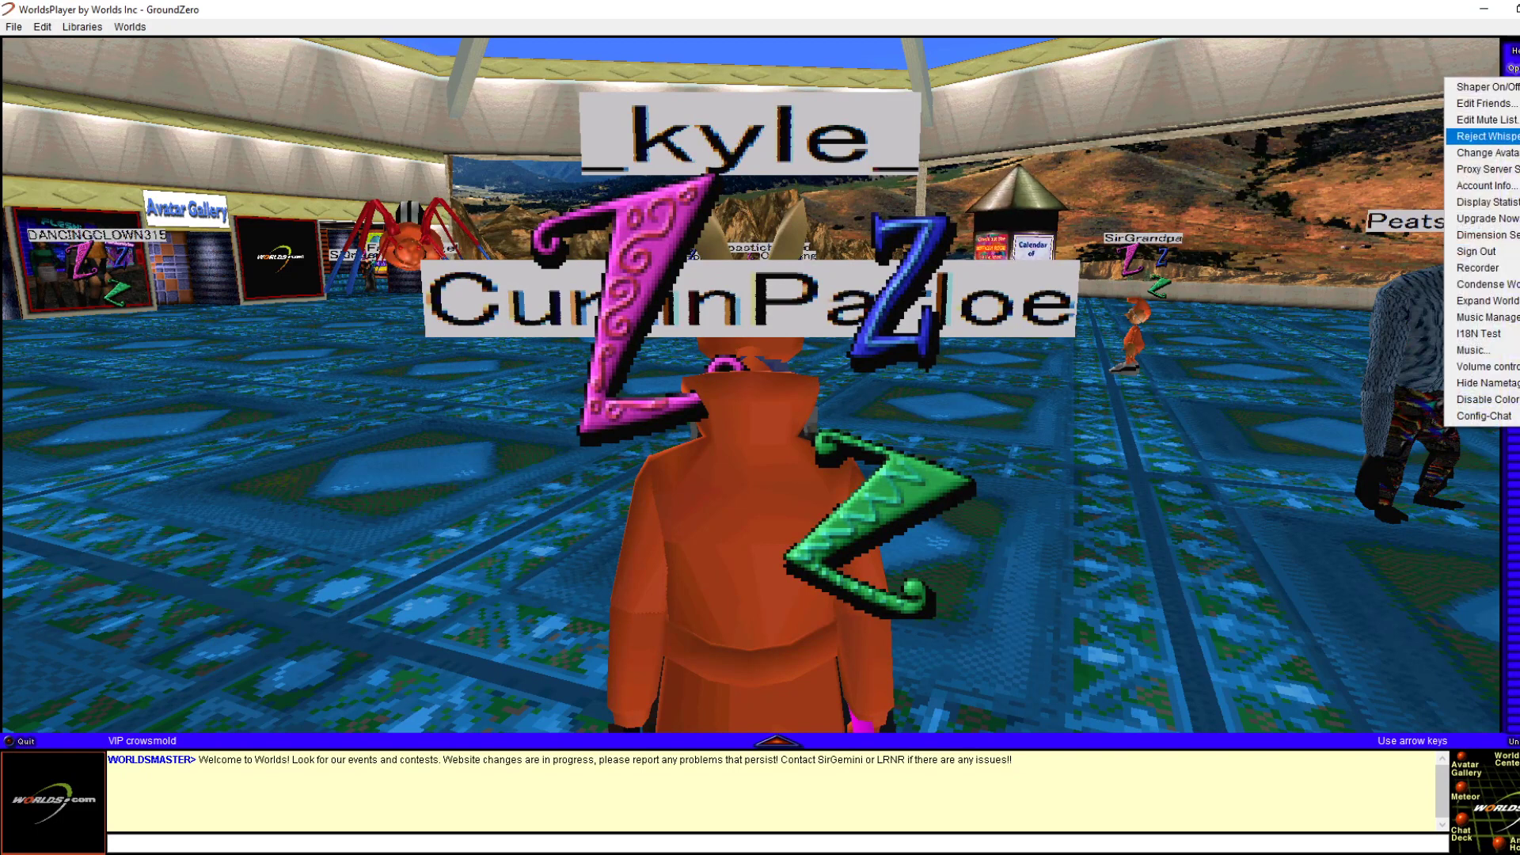
click(968, 64)
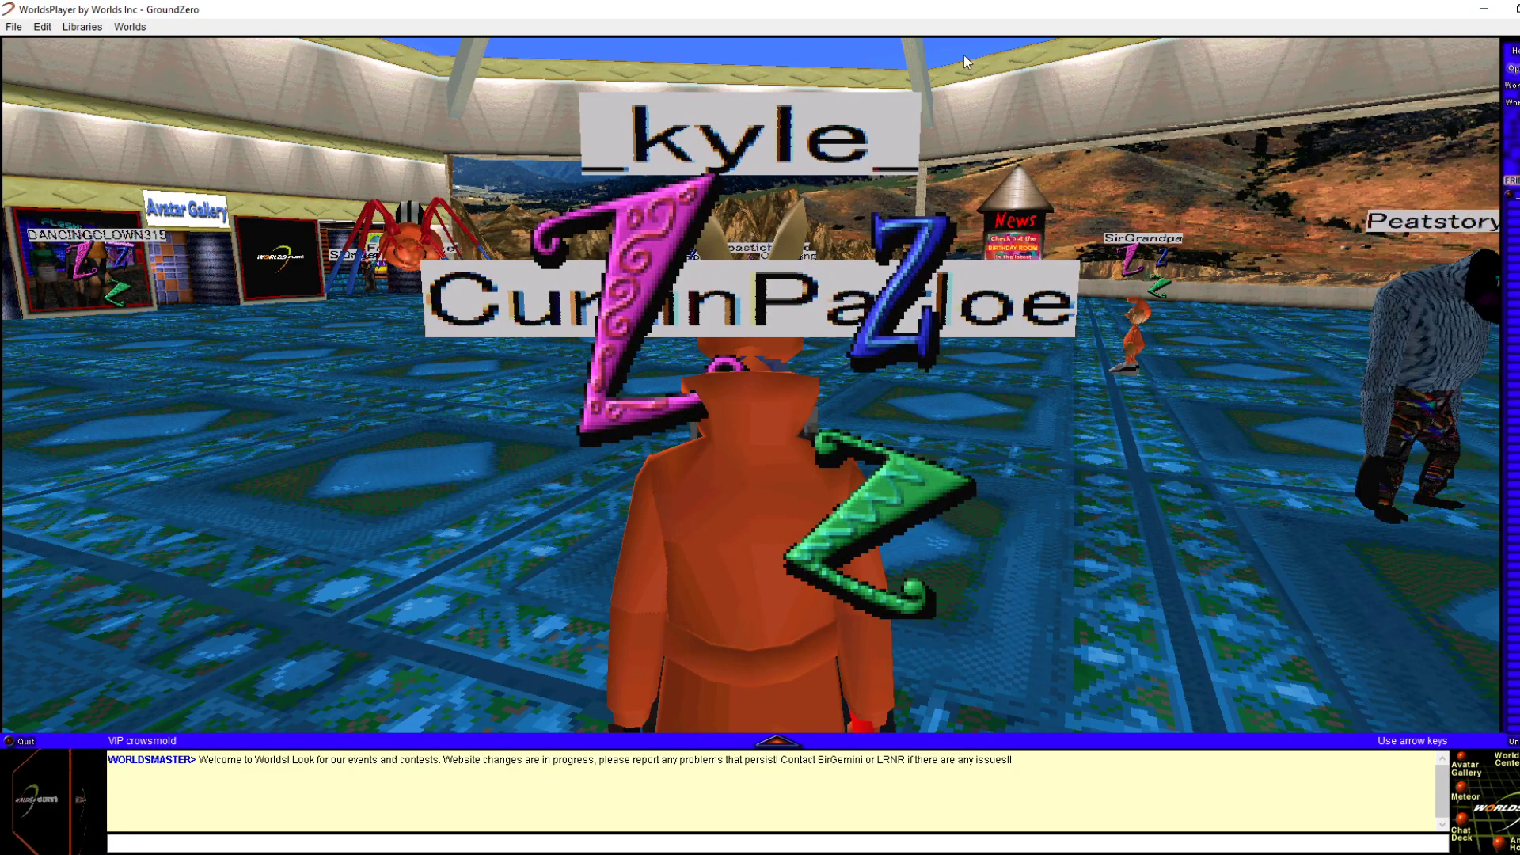
click(12, 27)
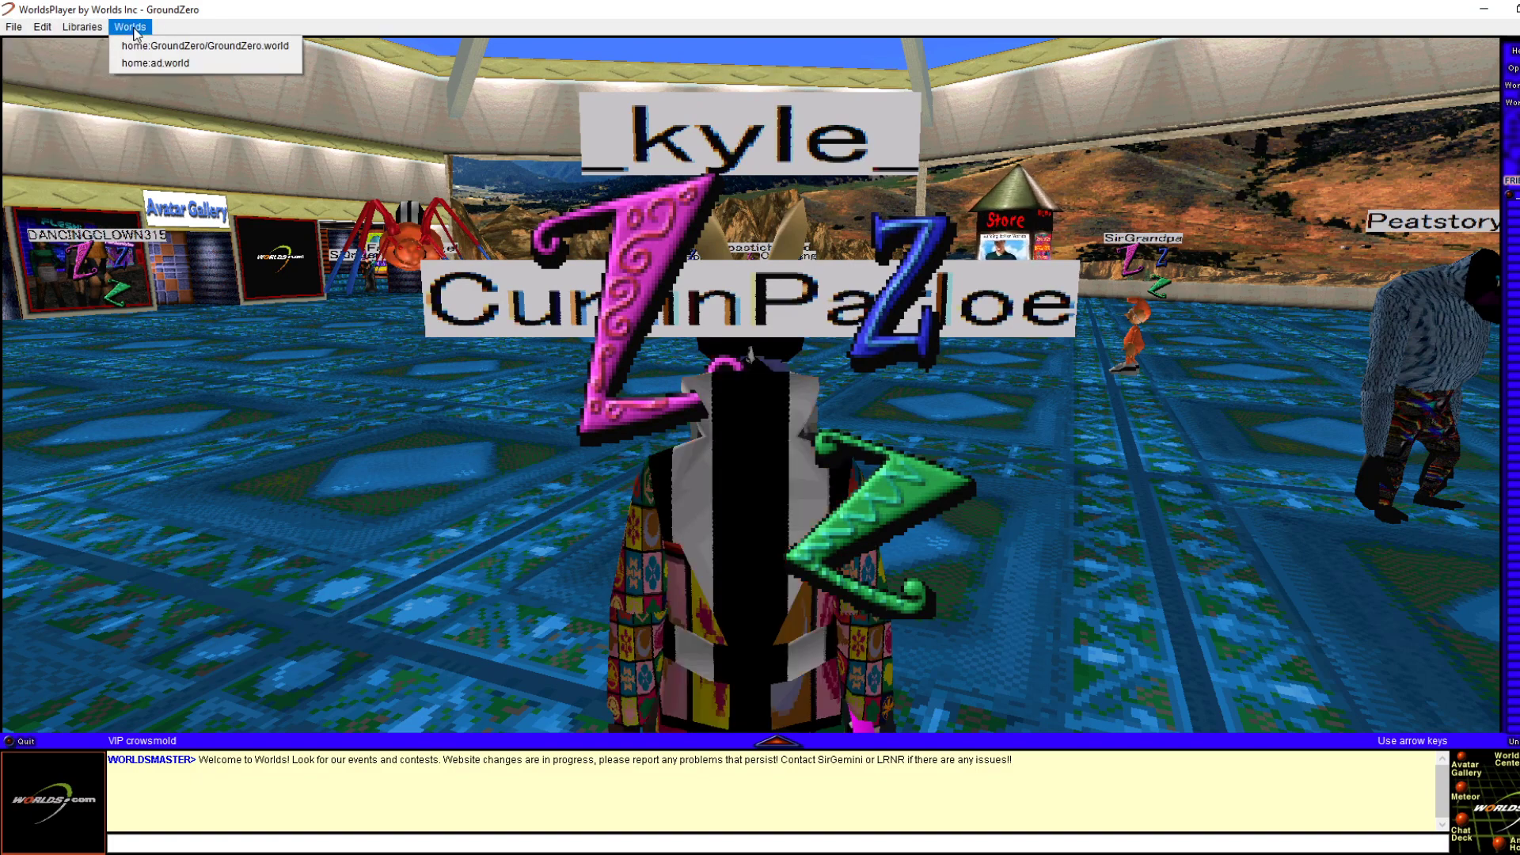
click(206, 391)
Walk the avatar across the GroundZero reception hall and into the corridor under the Auditorium sign
key(Left)
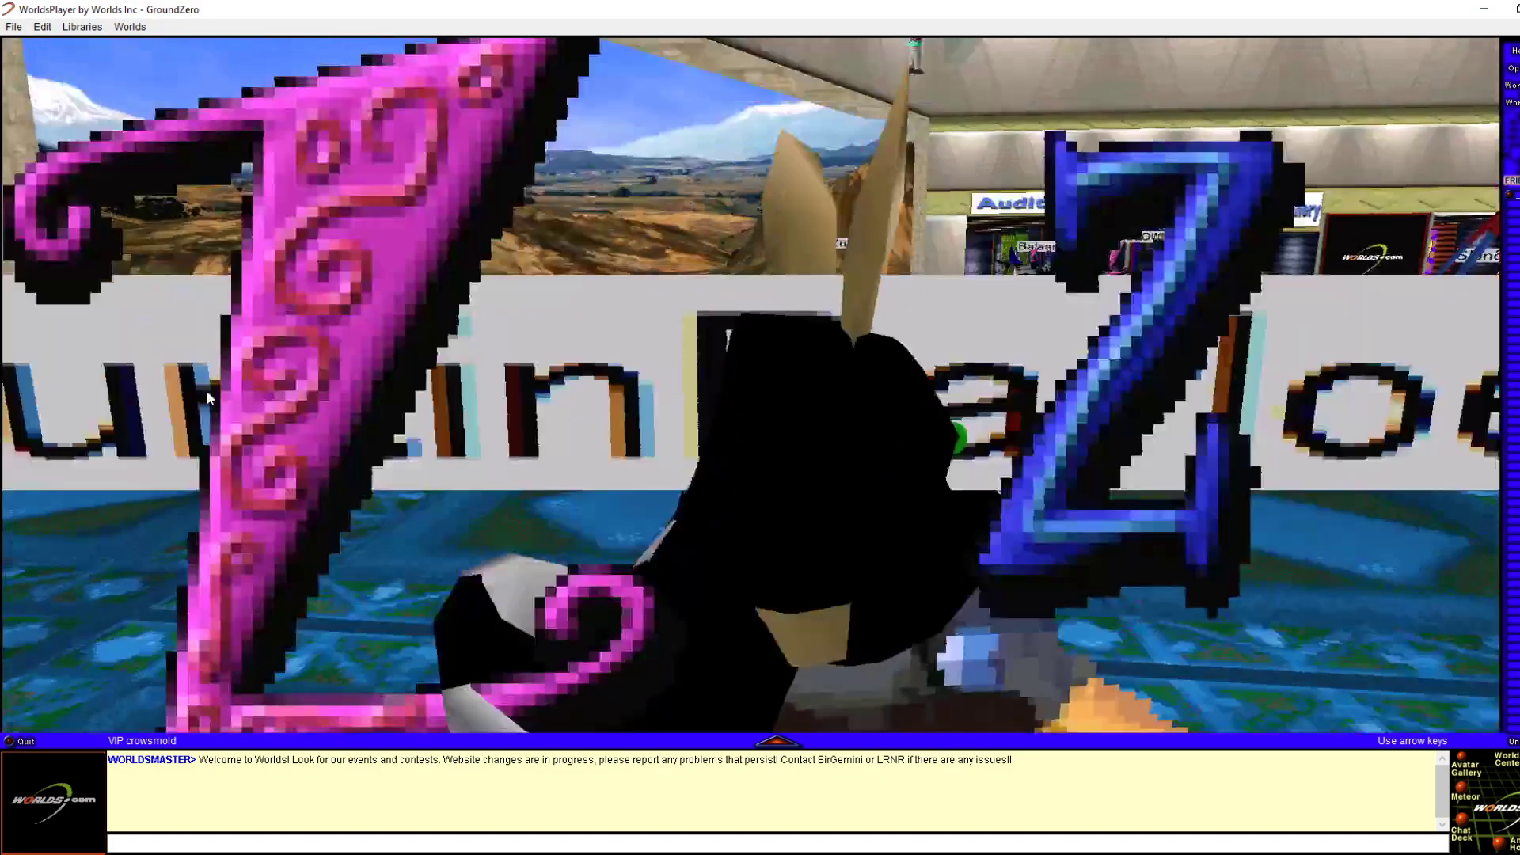
key(Right)
key(Up)
key(Left)
key(Up)
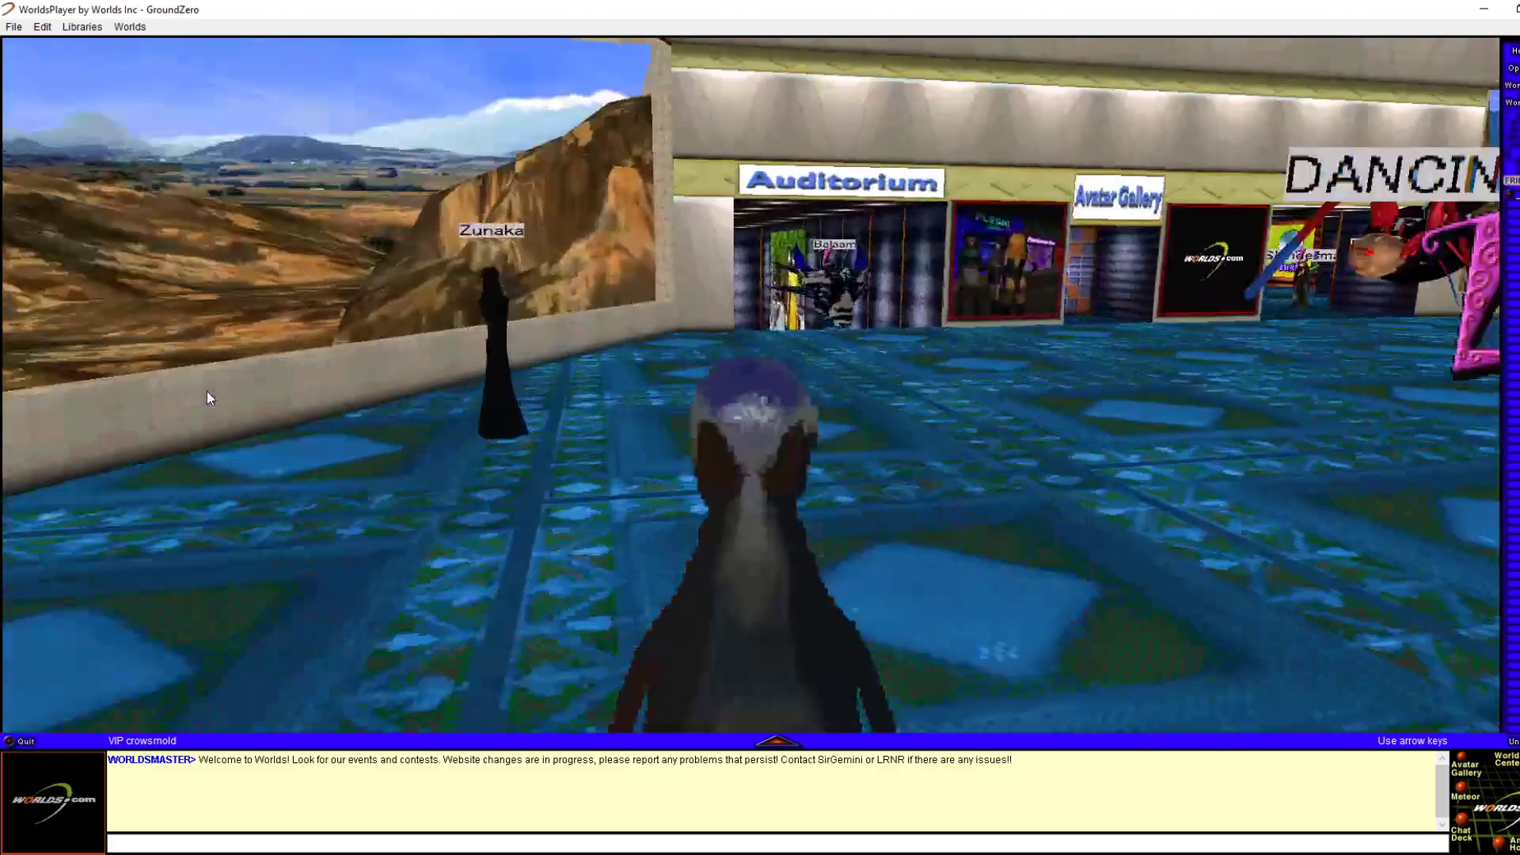
key(Up)
key(Right)
key(Left)
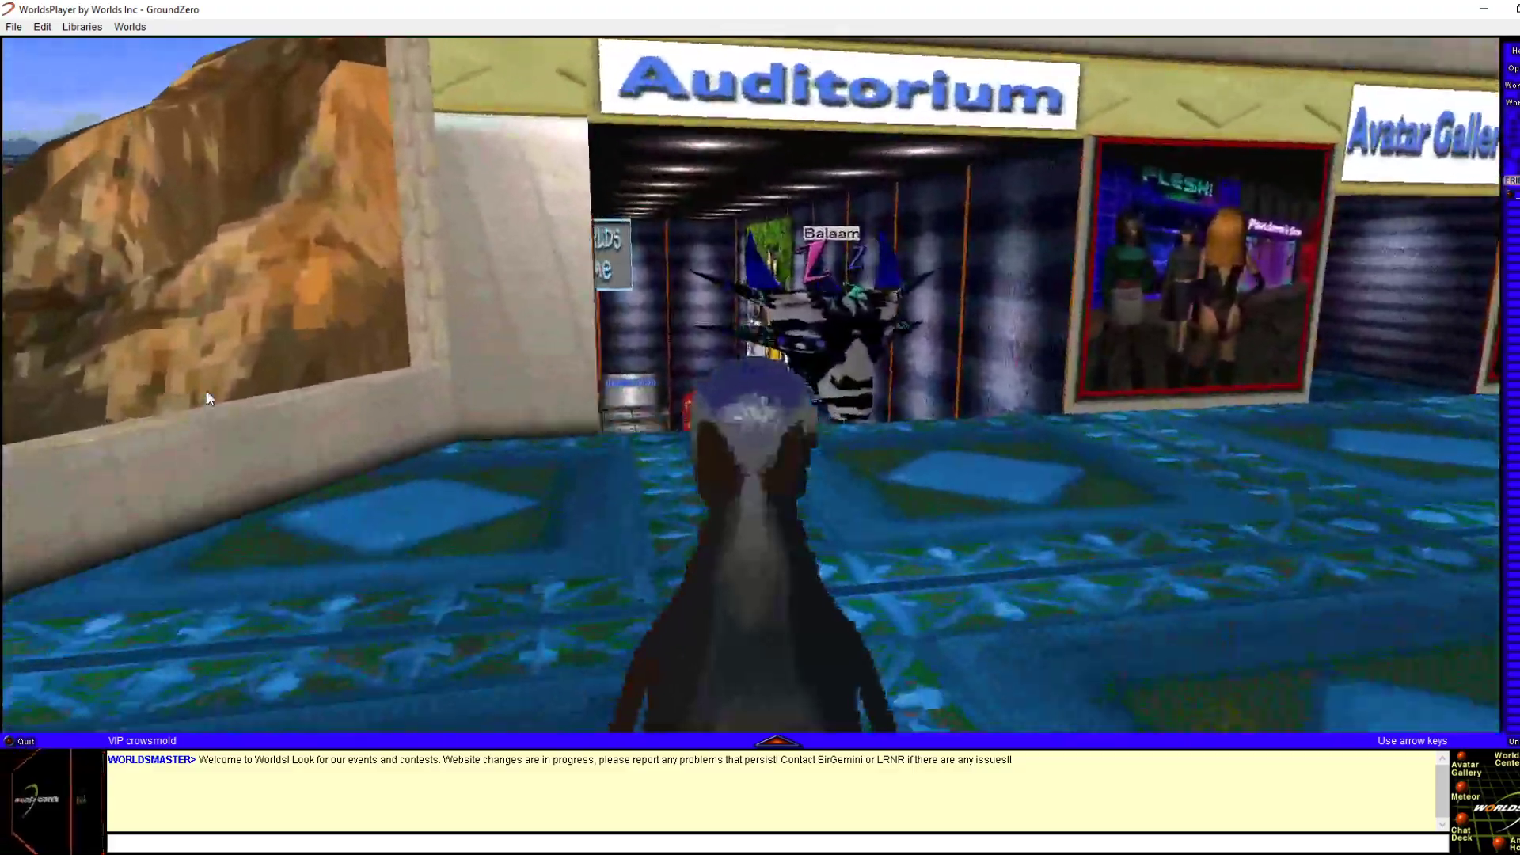
key(Up)
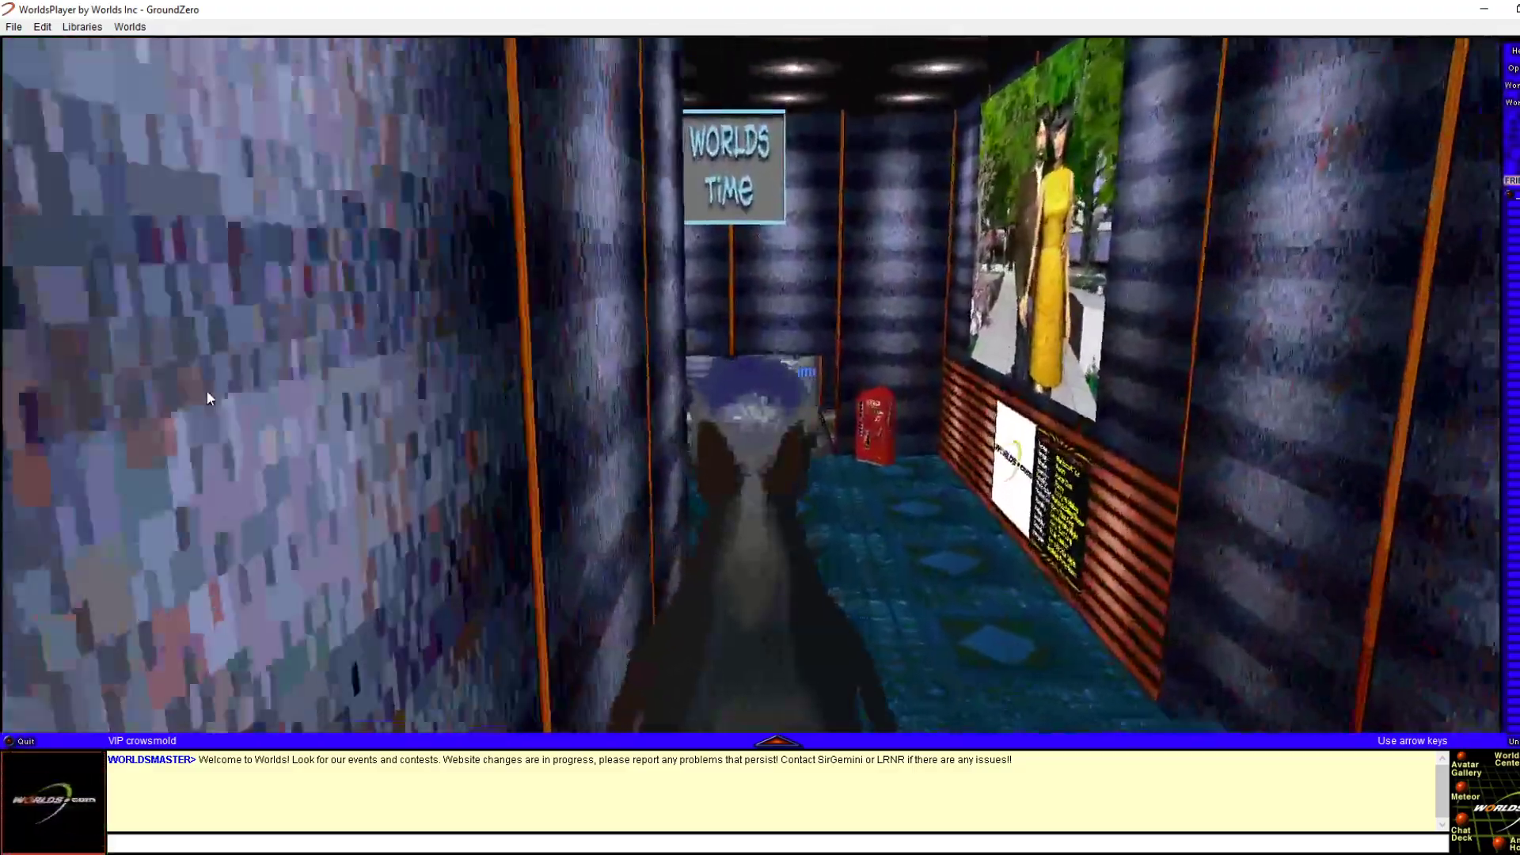
Walk the avatar along the Auditorium hallway into the auditorium and turn it to face the central pit
key(Left)
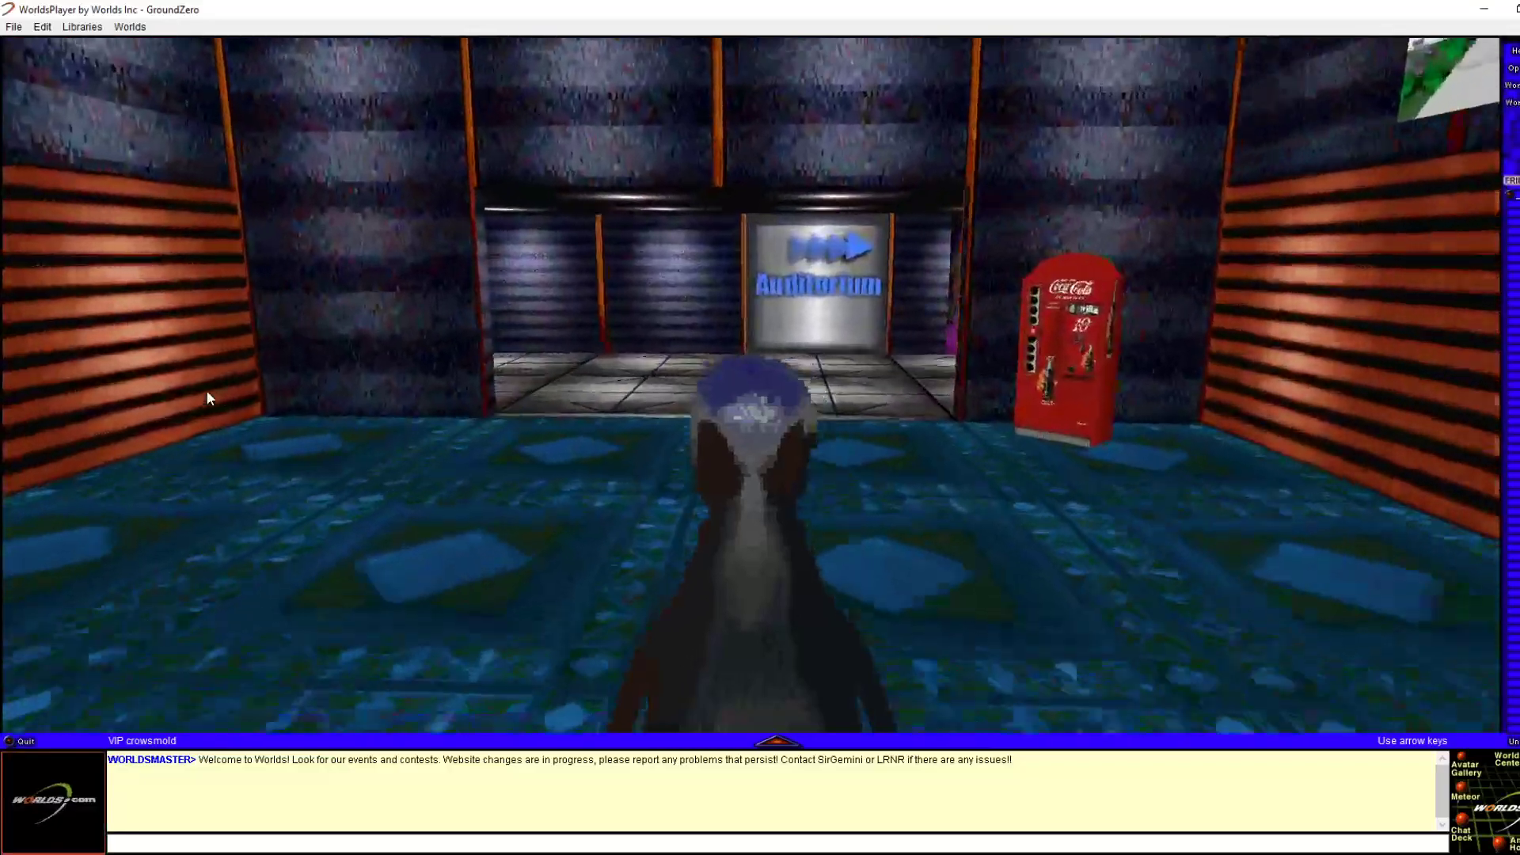
key(Up)
key(Right)
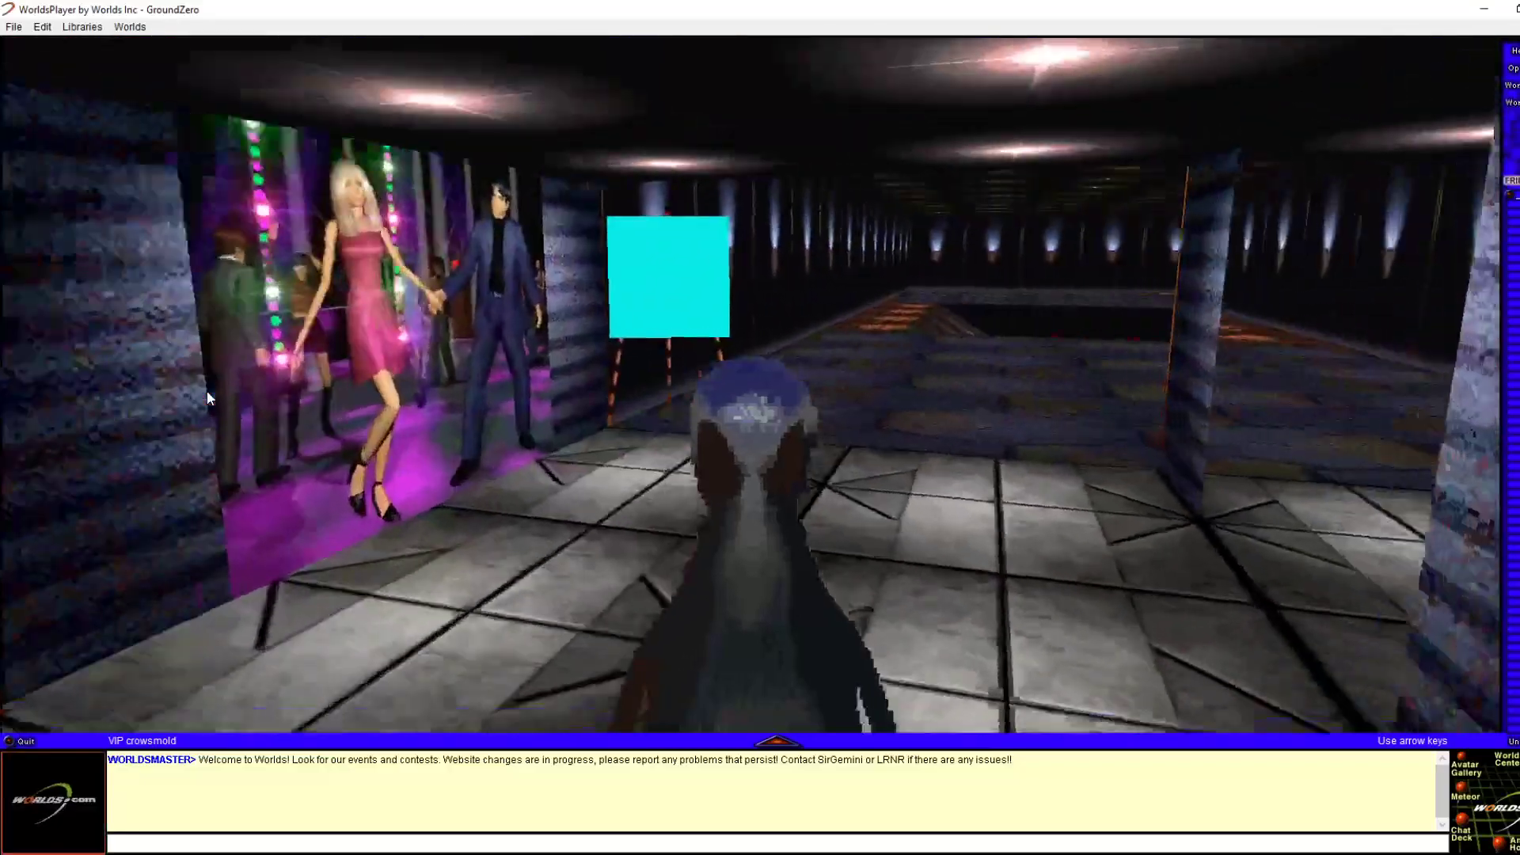
key(Up)
key(Right)
key(Right)
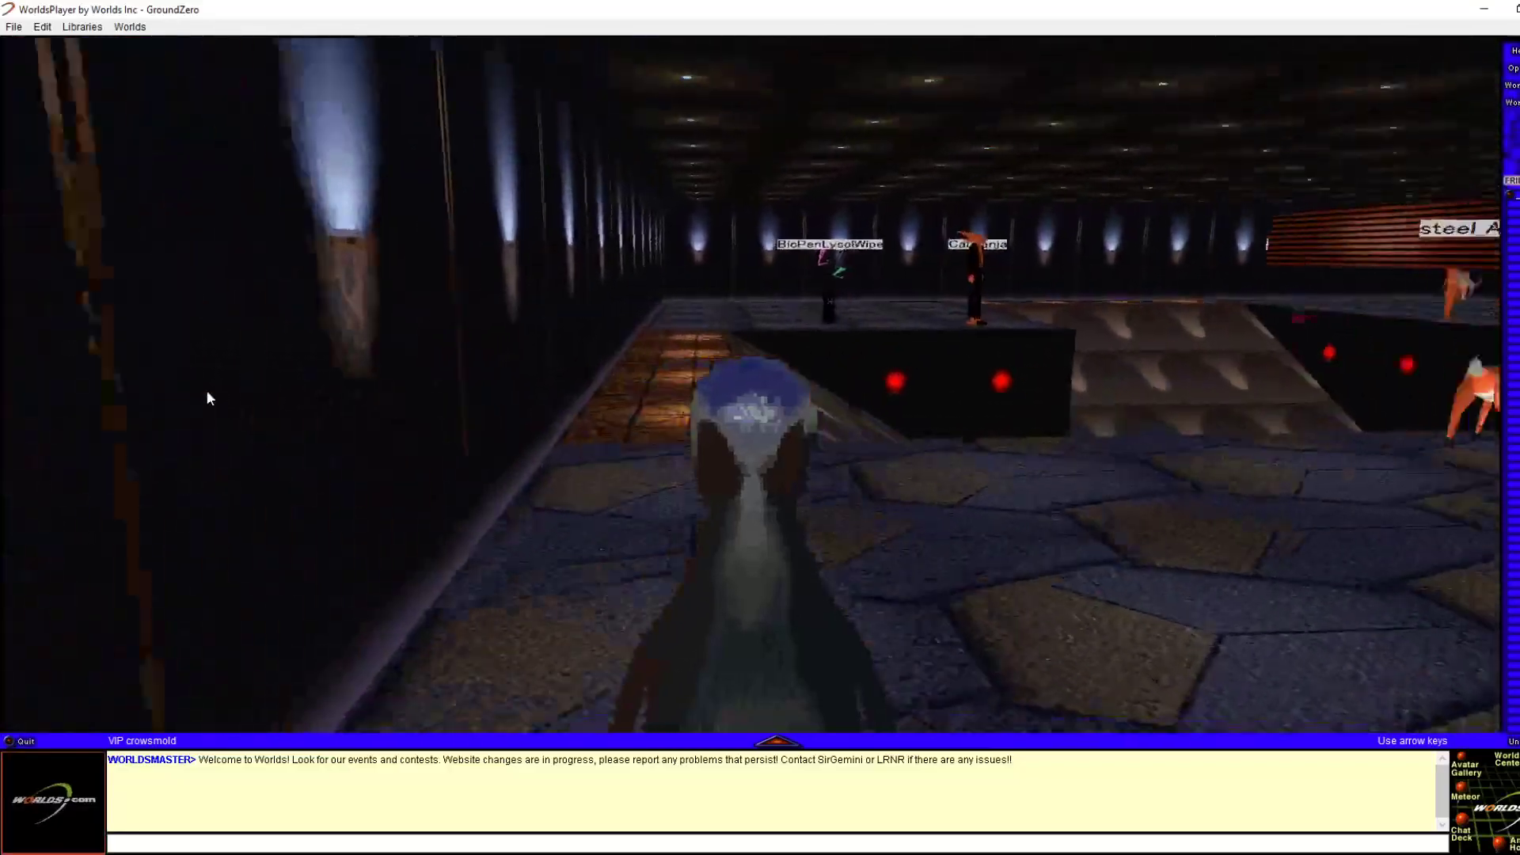
key(Right)
key(Up)
key(Left)
key(Right)
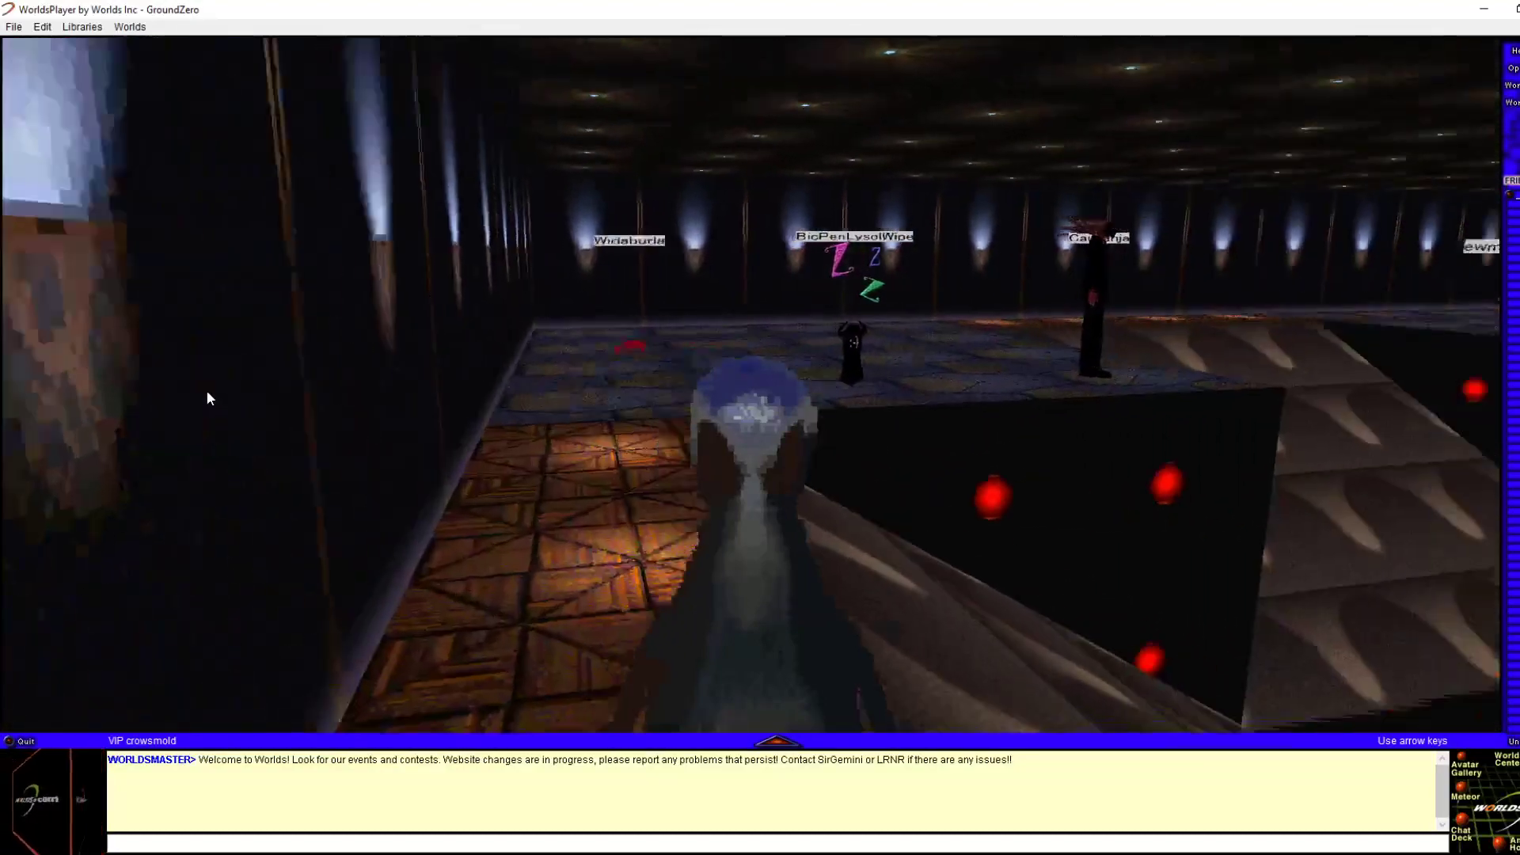
key(Right)
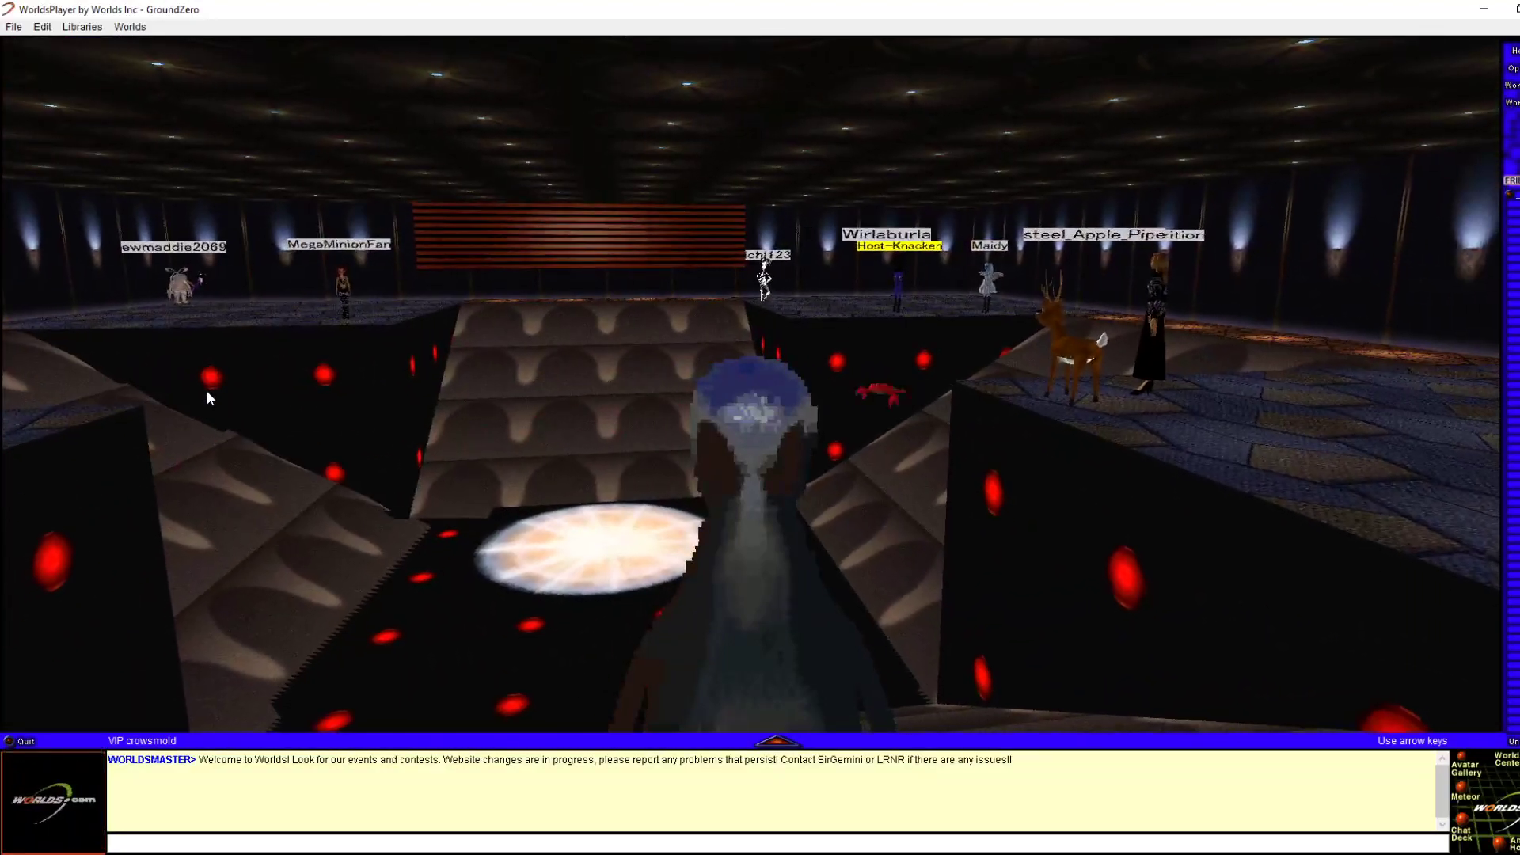
Switch the Shaper on to bring up the world-editing interface around the 3D view
click(13, 29)
click(13, 28)
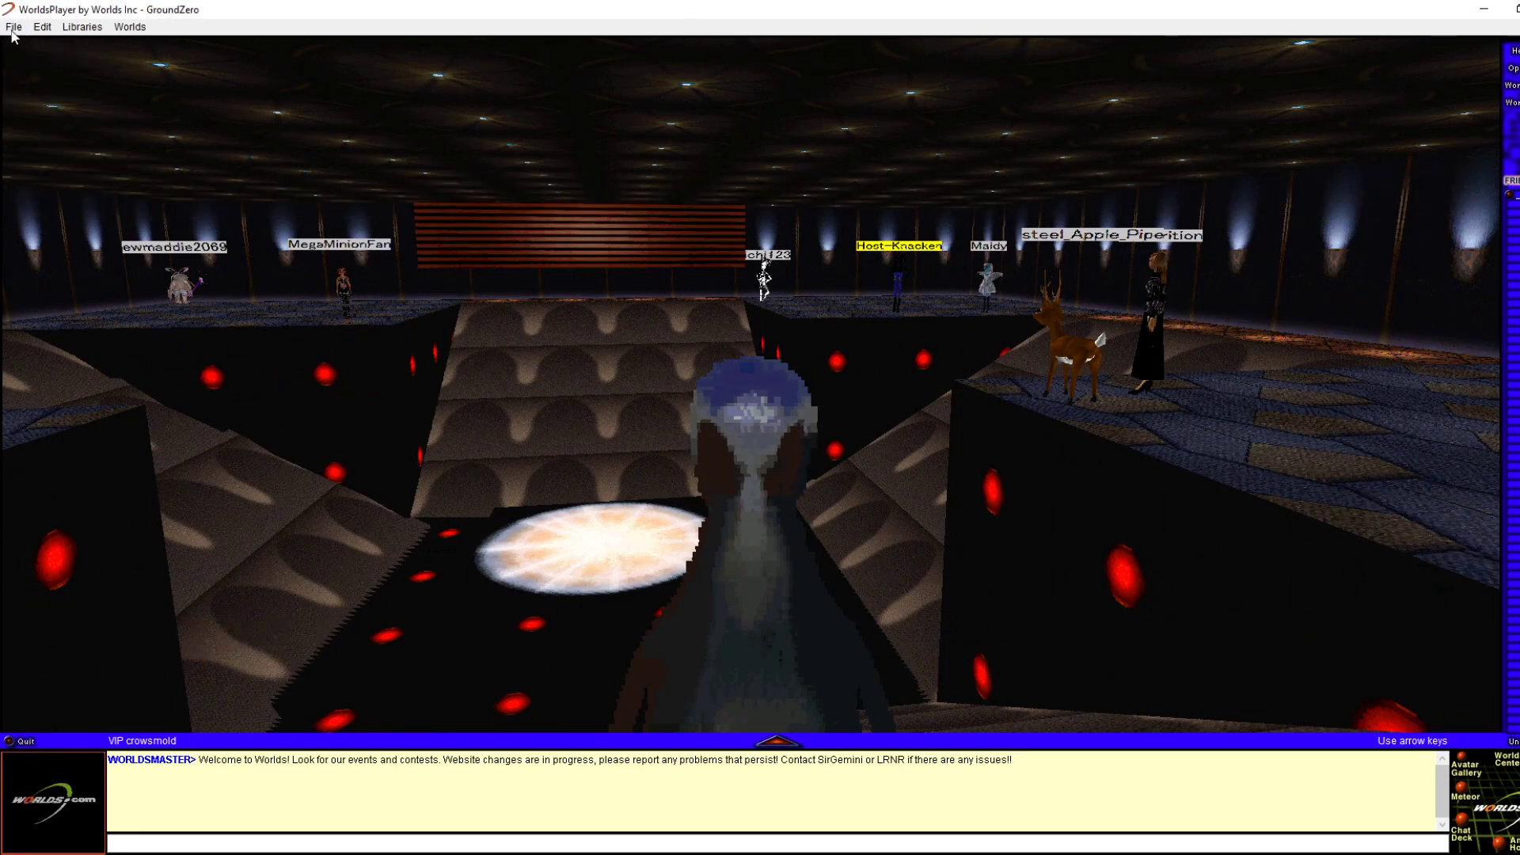
click(1514, 68)
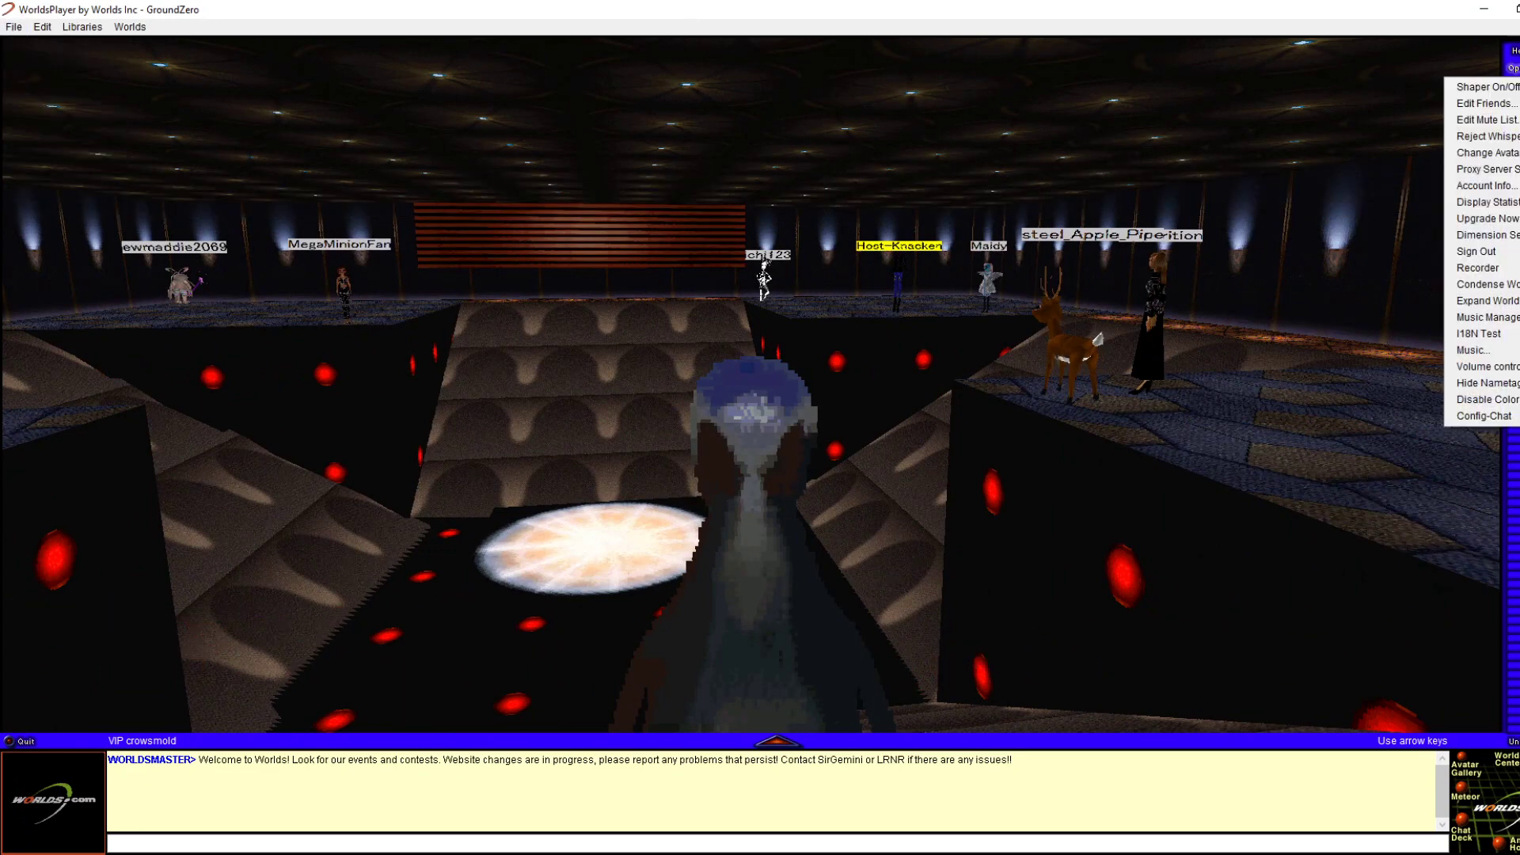
click(1510, 88)
click(1515, 72)
click(1519, 92)
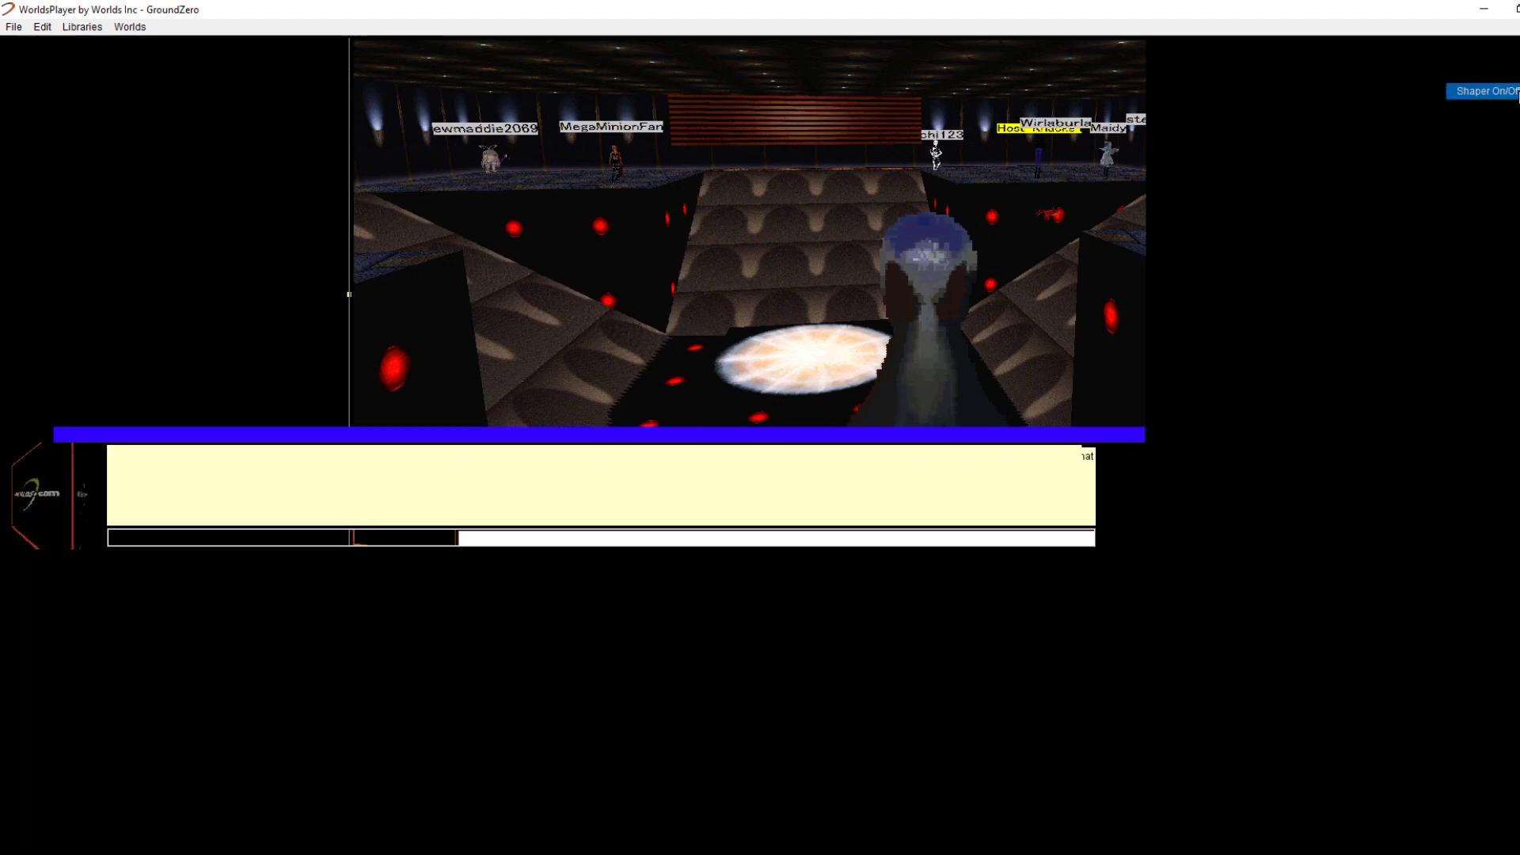
click(1513, 71)
click(1516, 90)
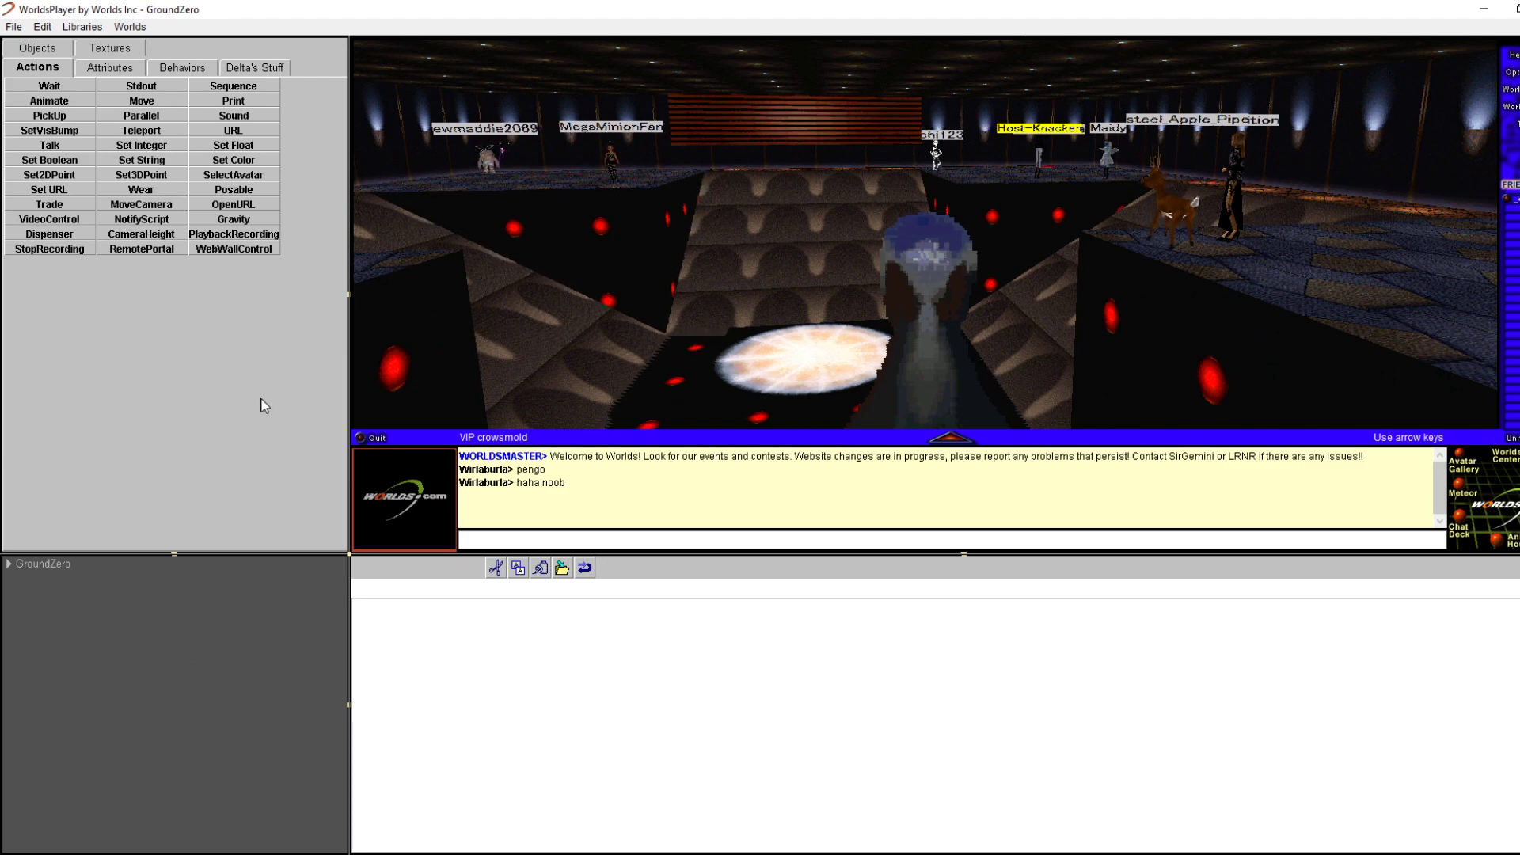
Swap the Shaper panes back and forth, ending with the GroundZero world tree above the Actions library
click(174, 552)
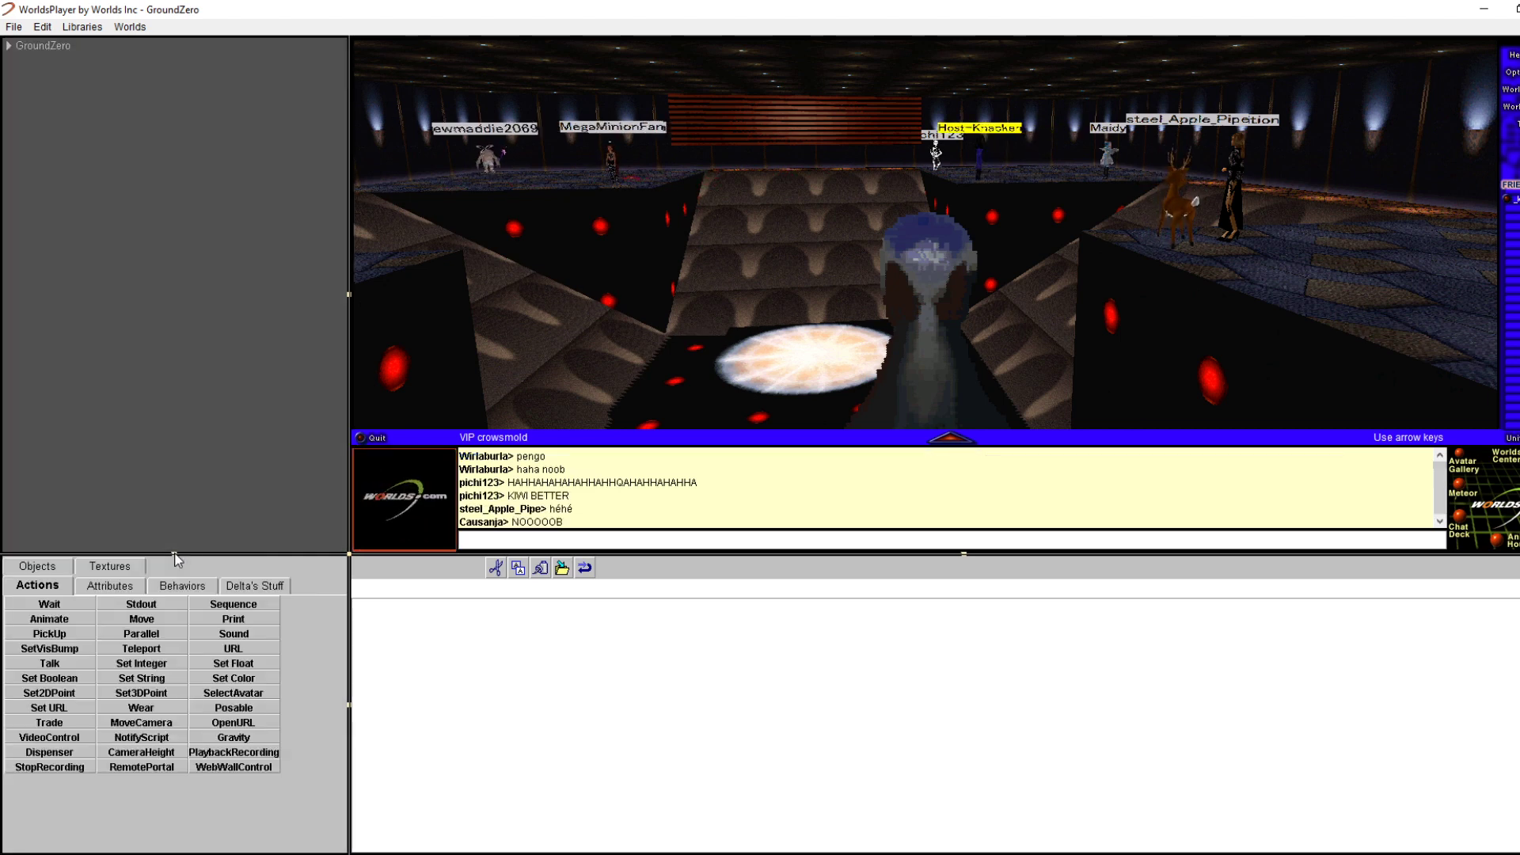
click(174, 552)
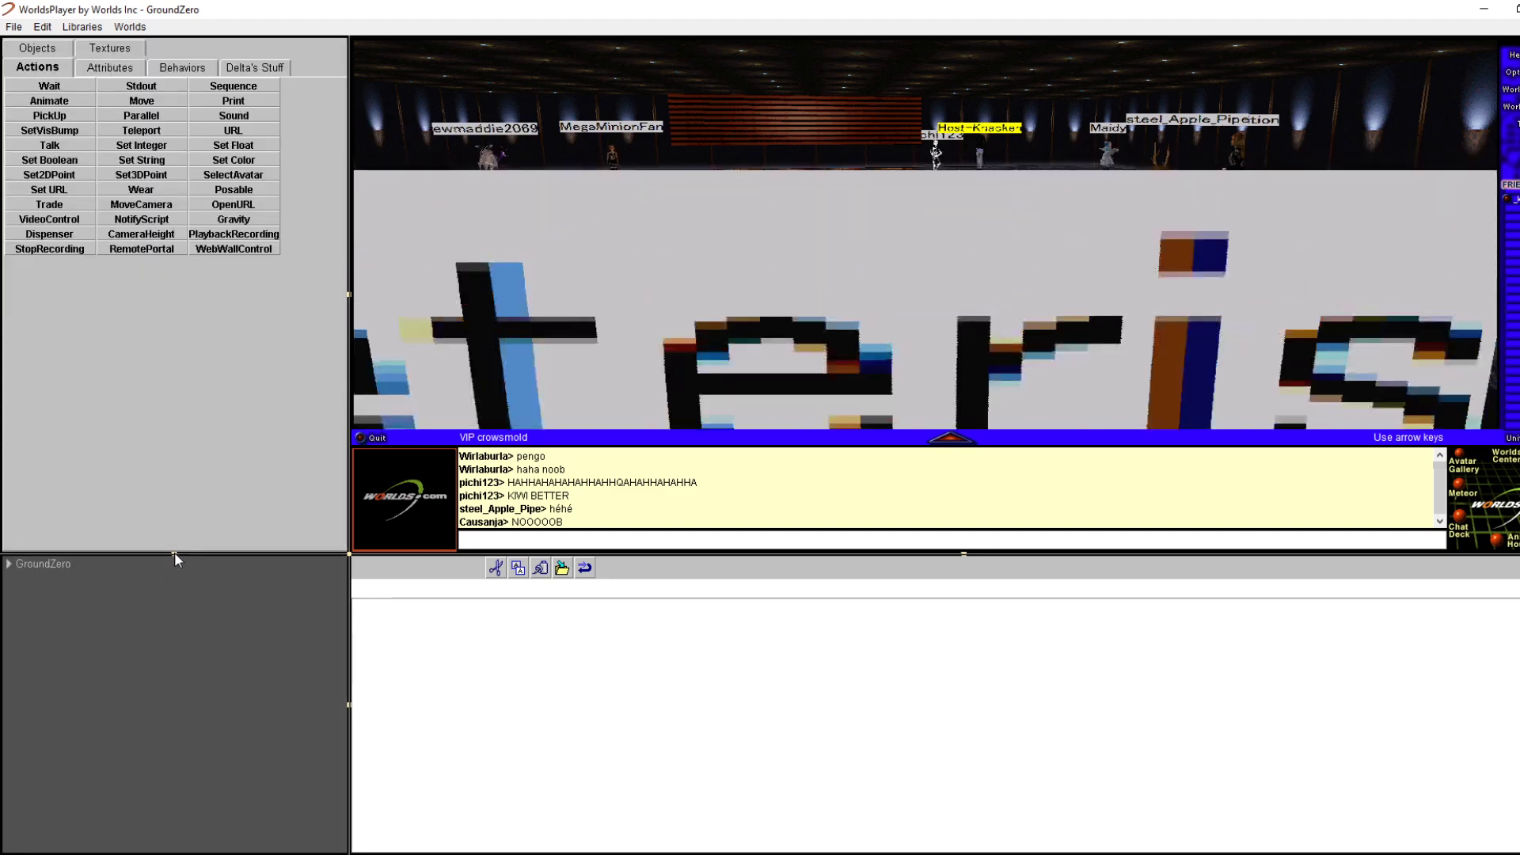
click(175, 553)
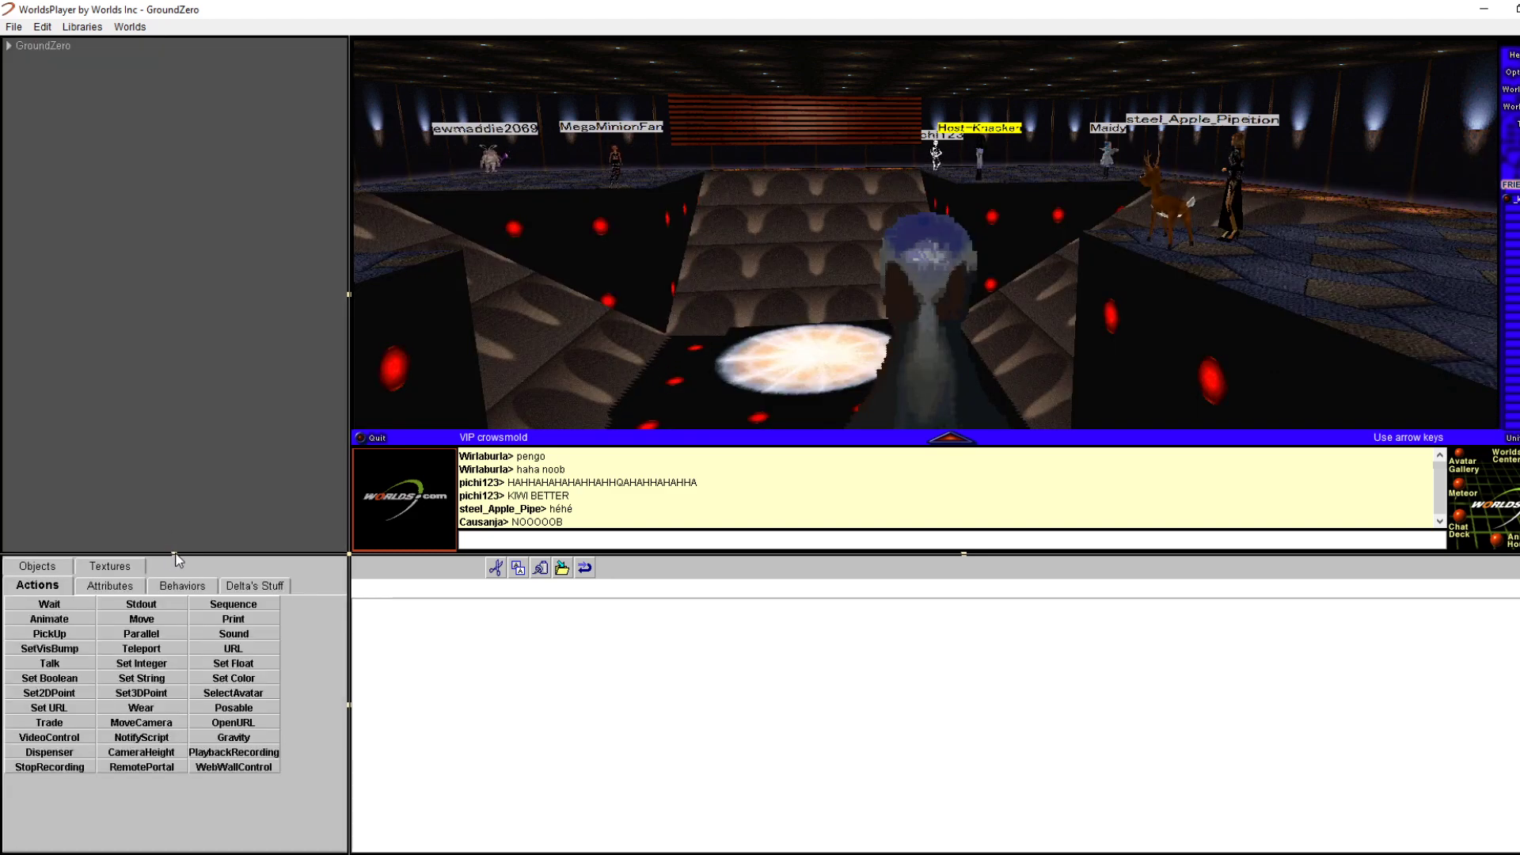
click(174, 553)
click(351, 706)
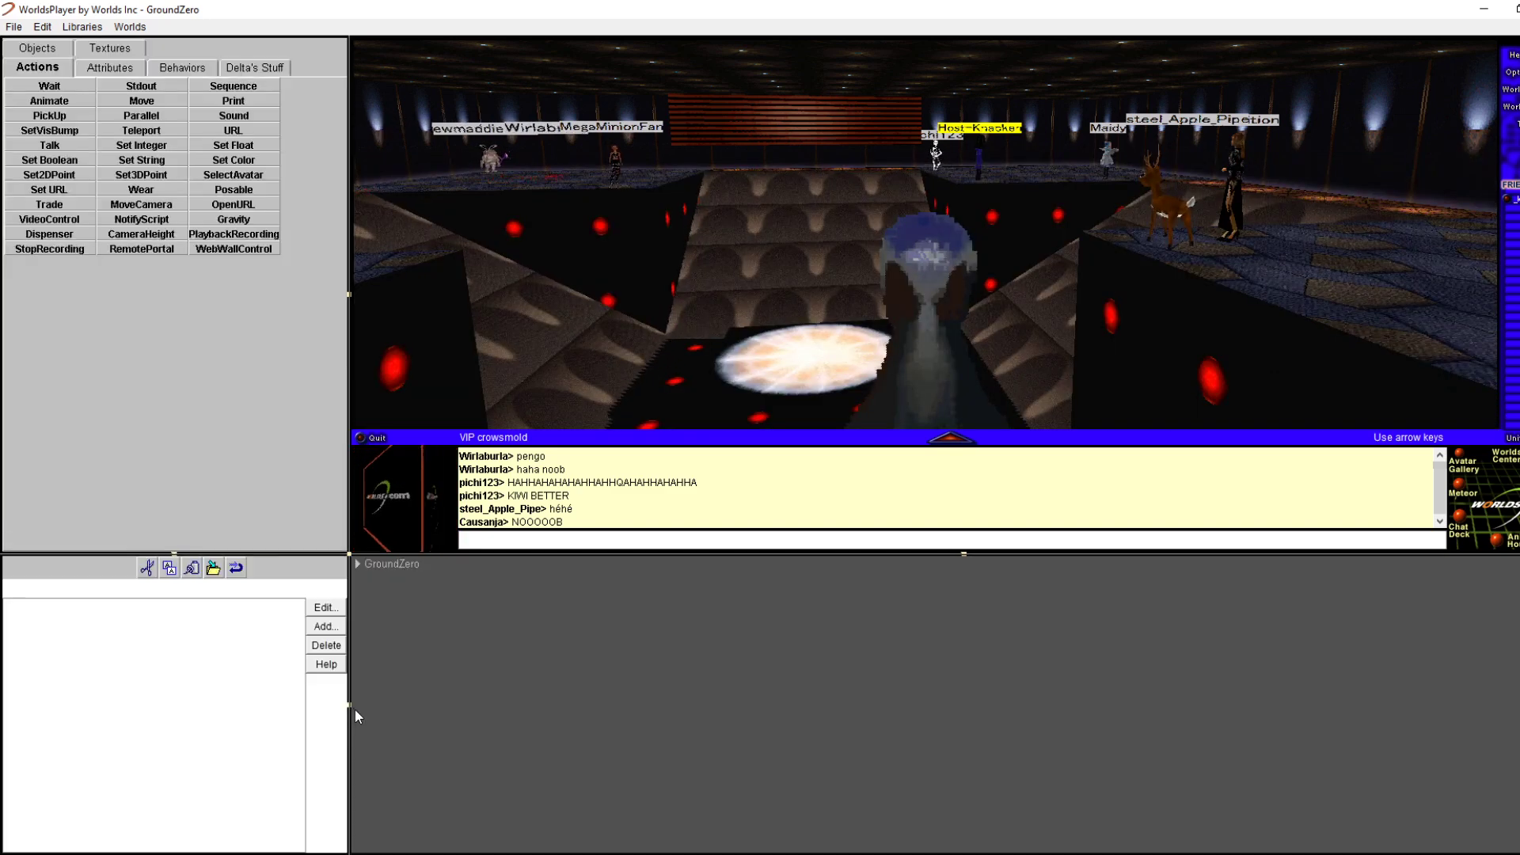
click(349, 705)
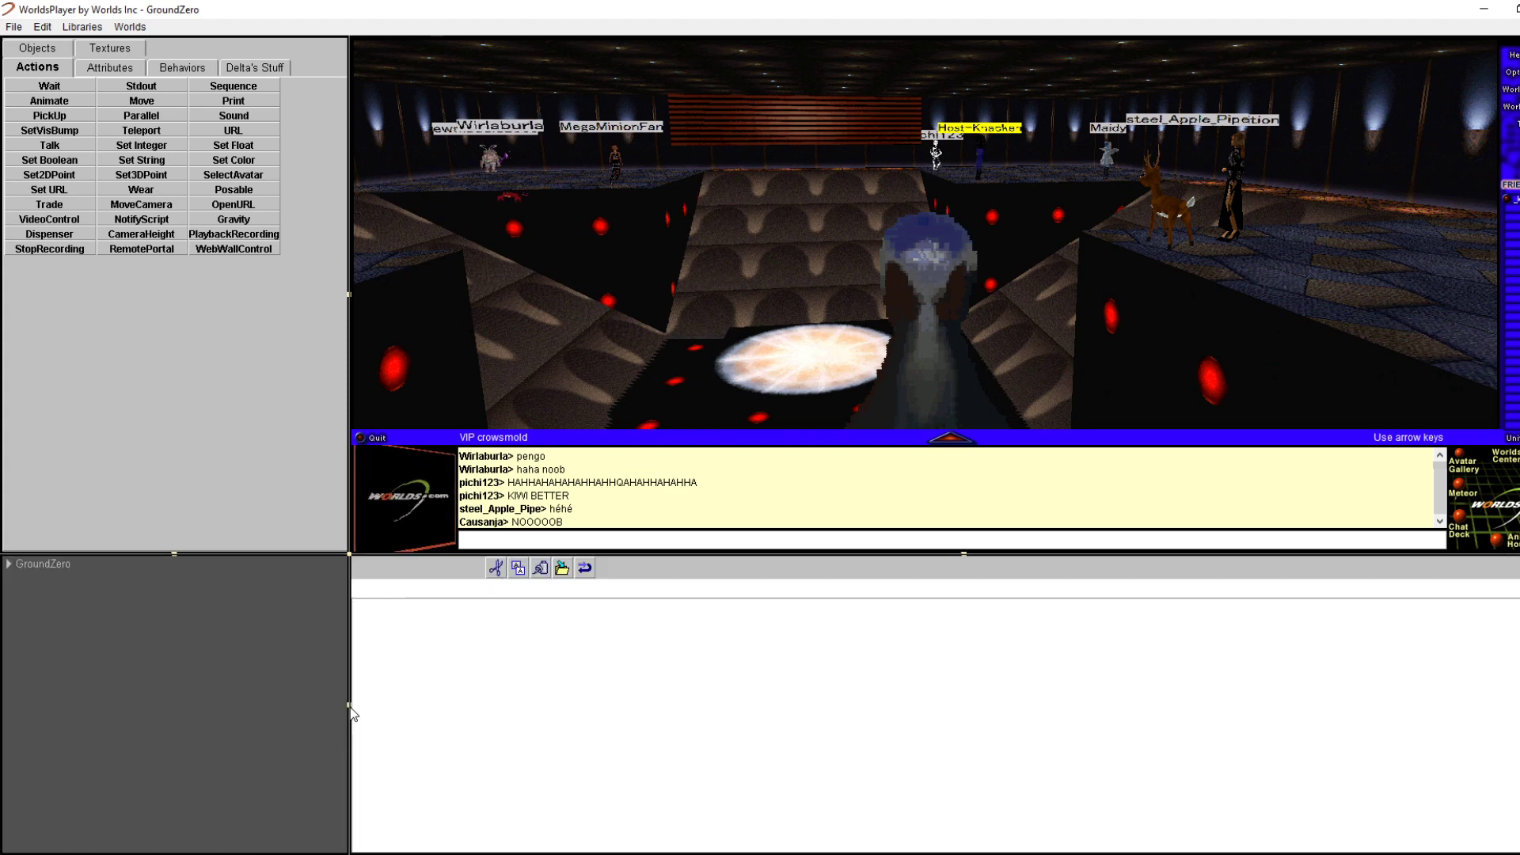
click(173, 553)
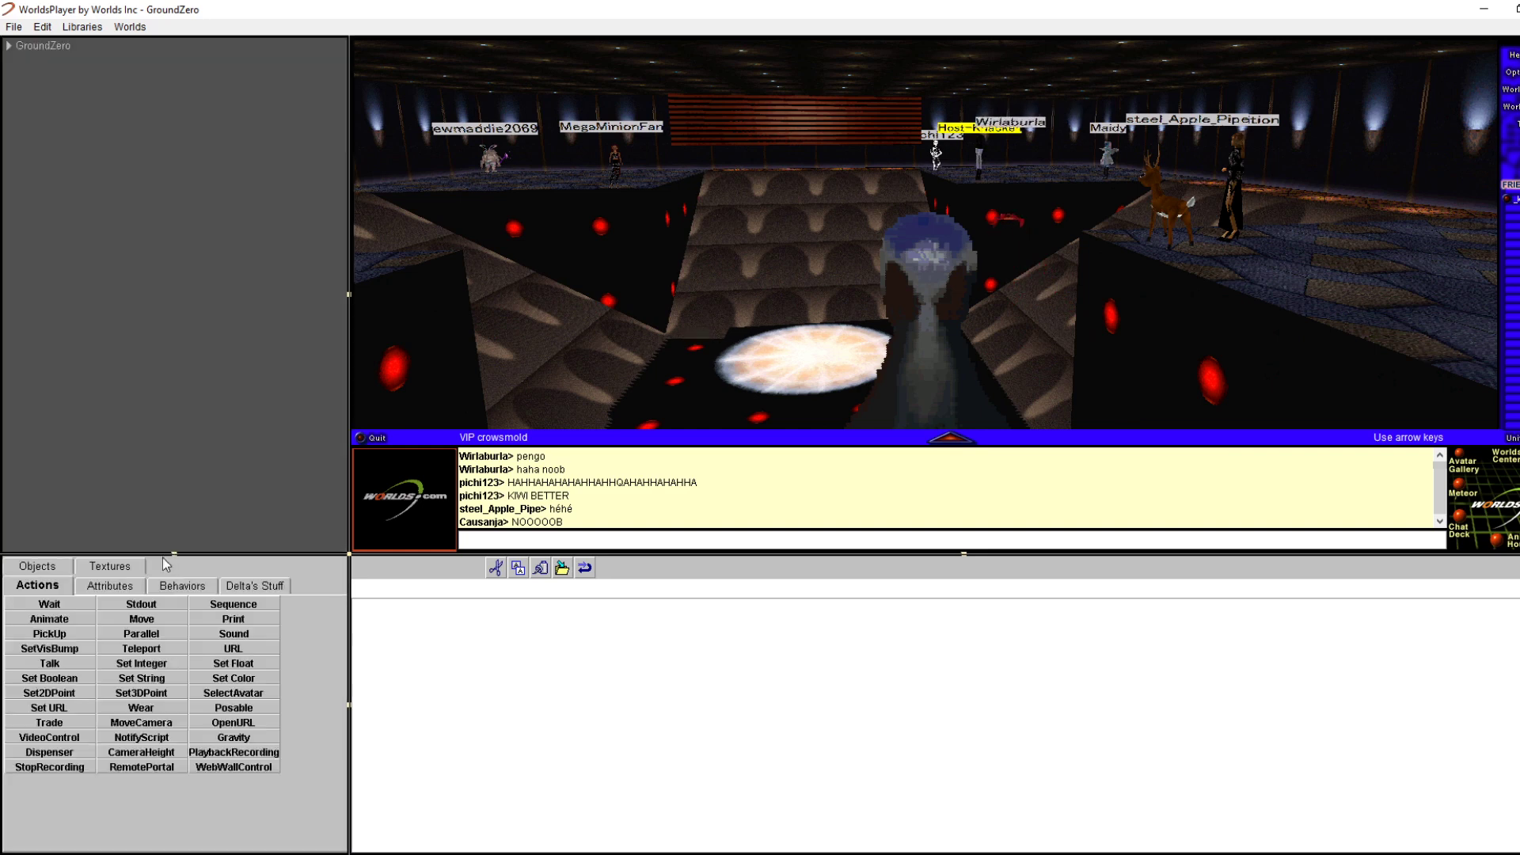
Expand GroundZero in the world tree and review its world properties, Console entries and list of Rooms
double_click(17, 49)
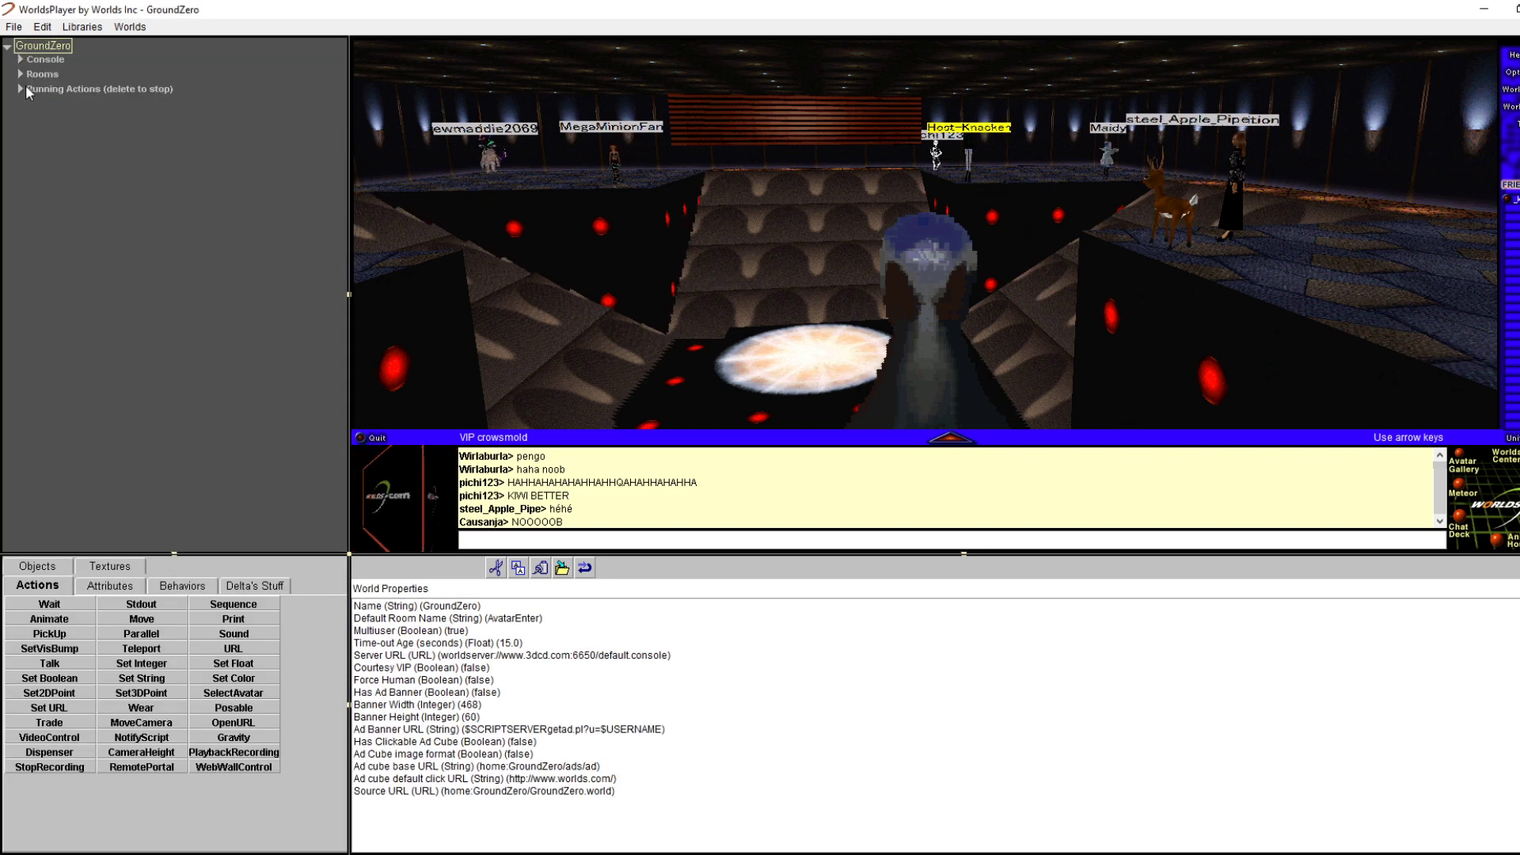
double_click(17, 59)
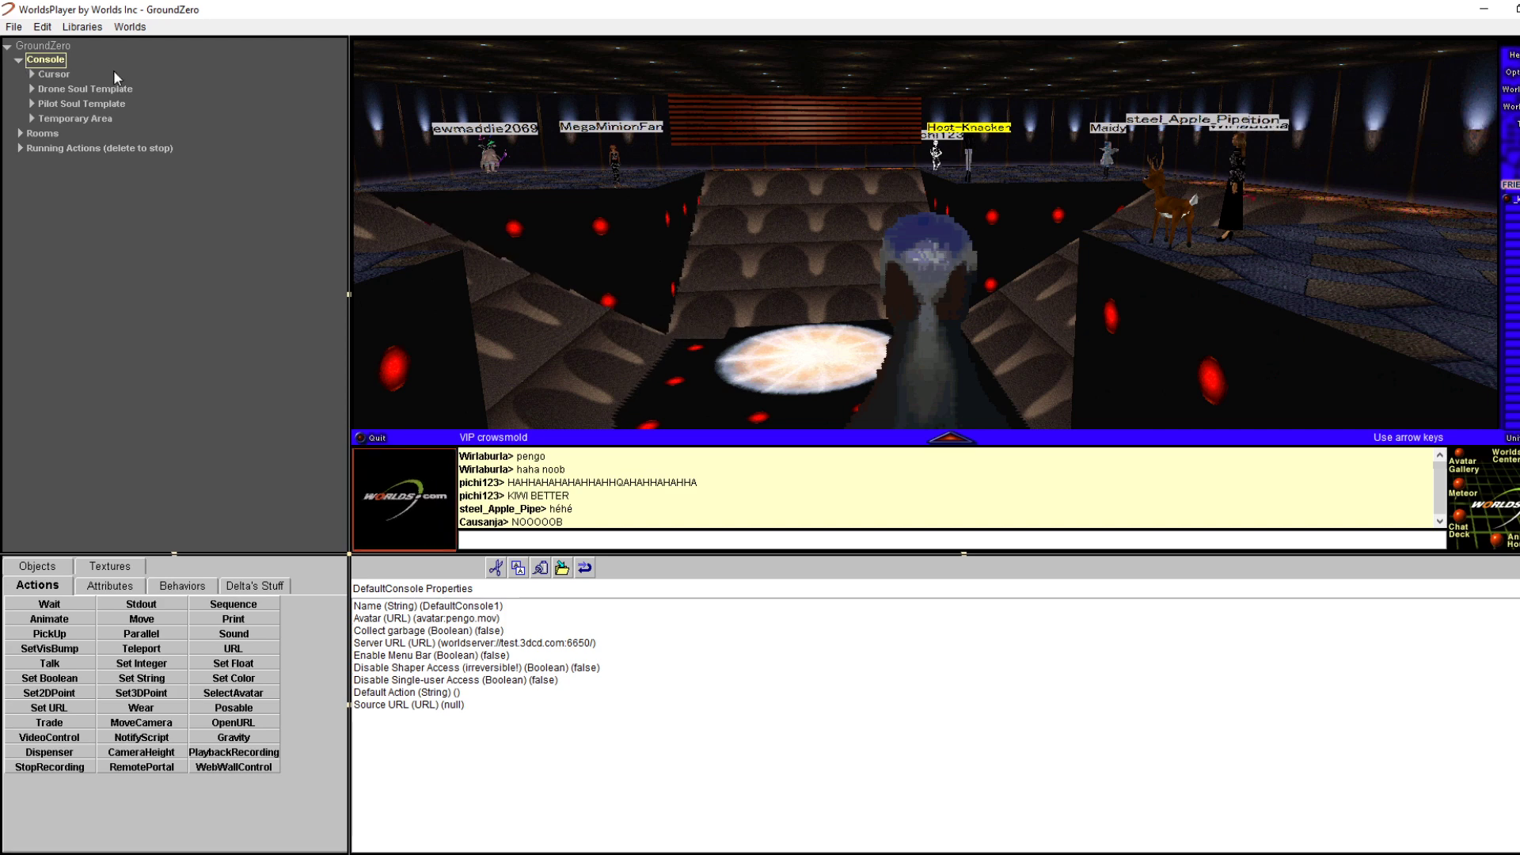
double_click(21, 134)
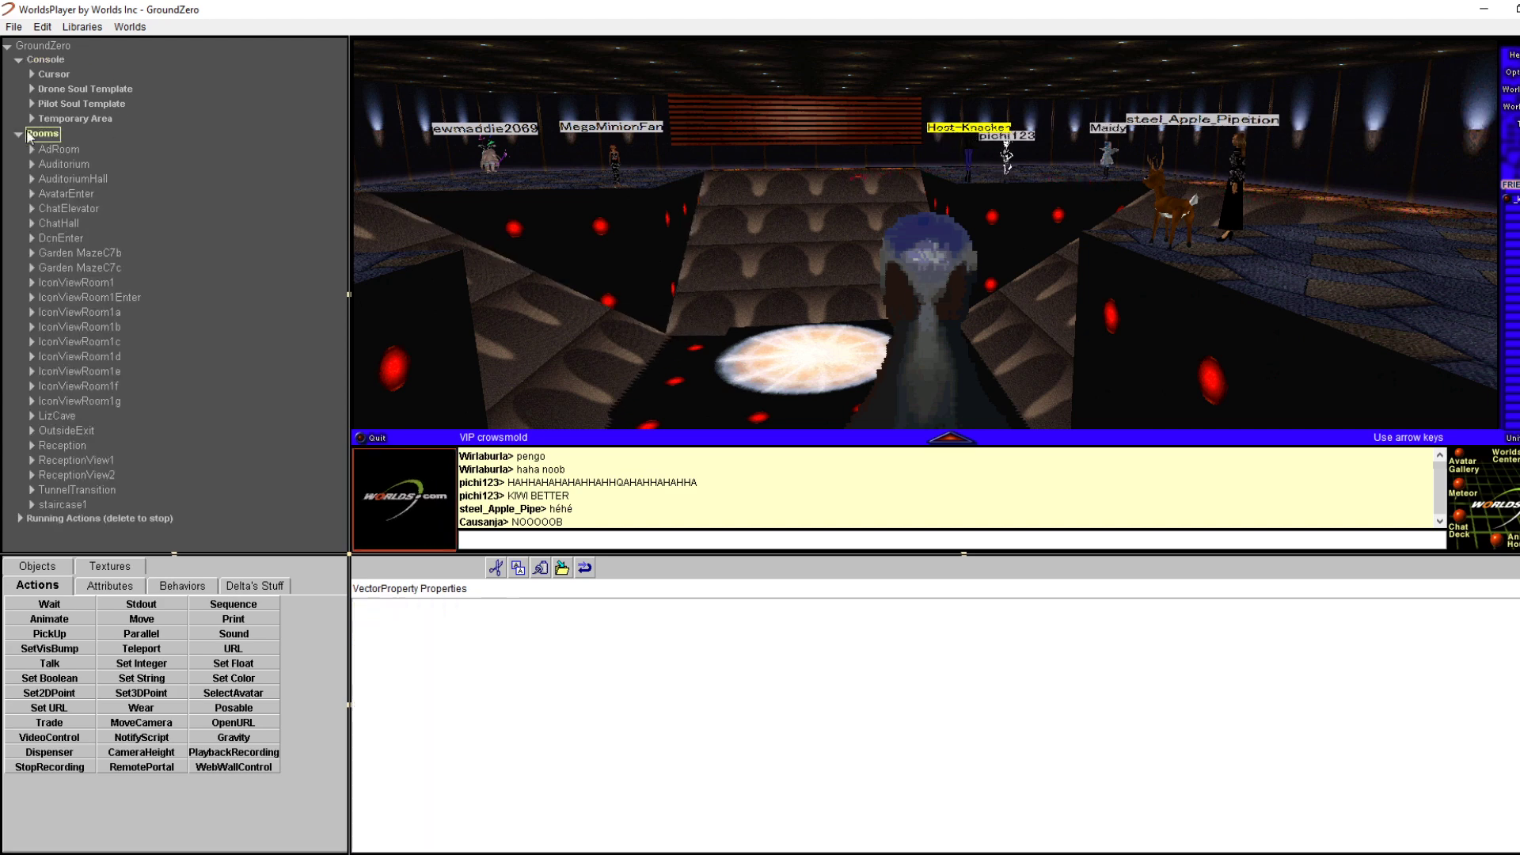
click(13, 26)
click(52, 94)
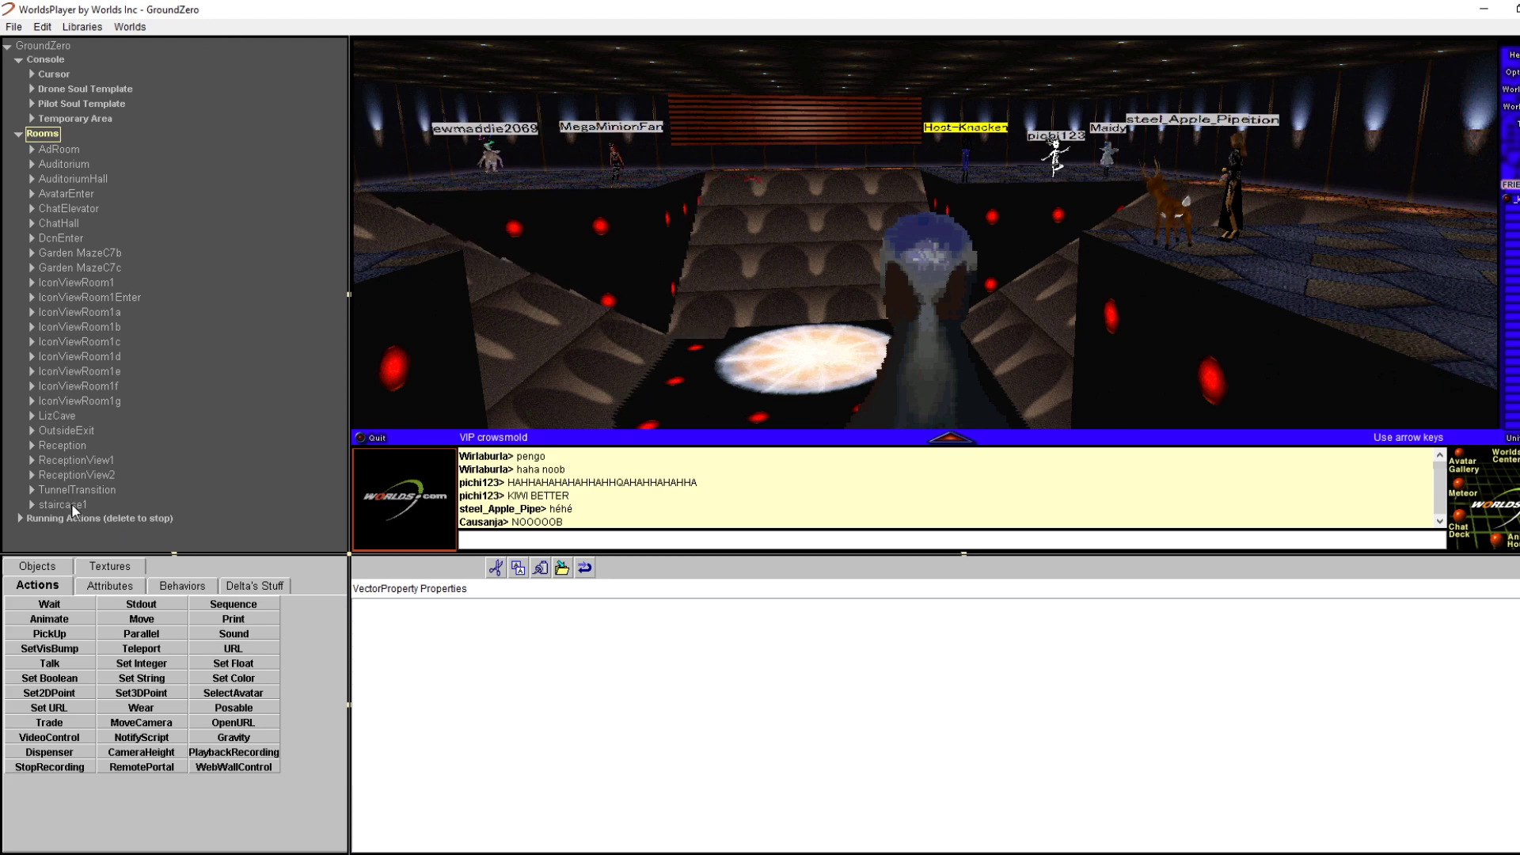
Try to edit the properties of several auditorium surfaces directly in the 3D view, turning the avatar to reach different ones
right_click(615, 373)
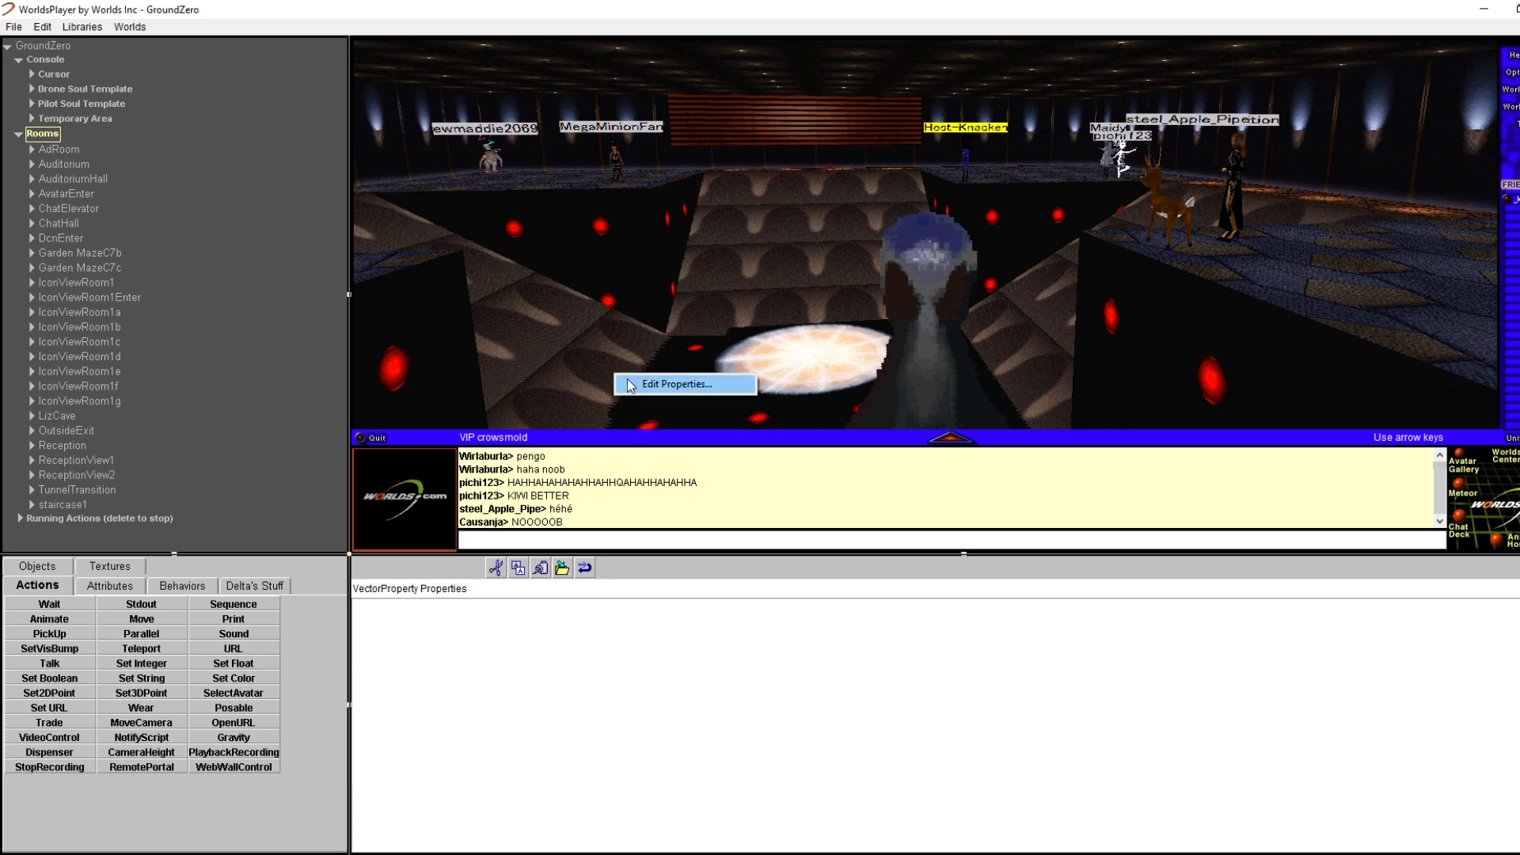
click(620, 383)
right_click(584, 234)
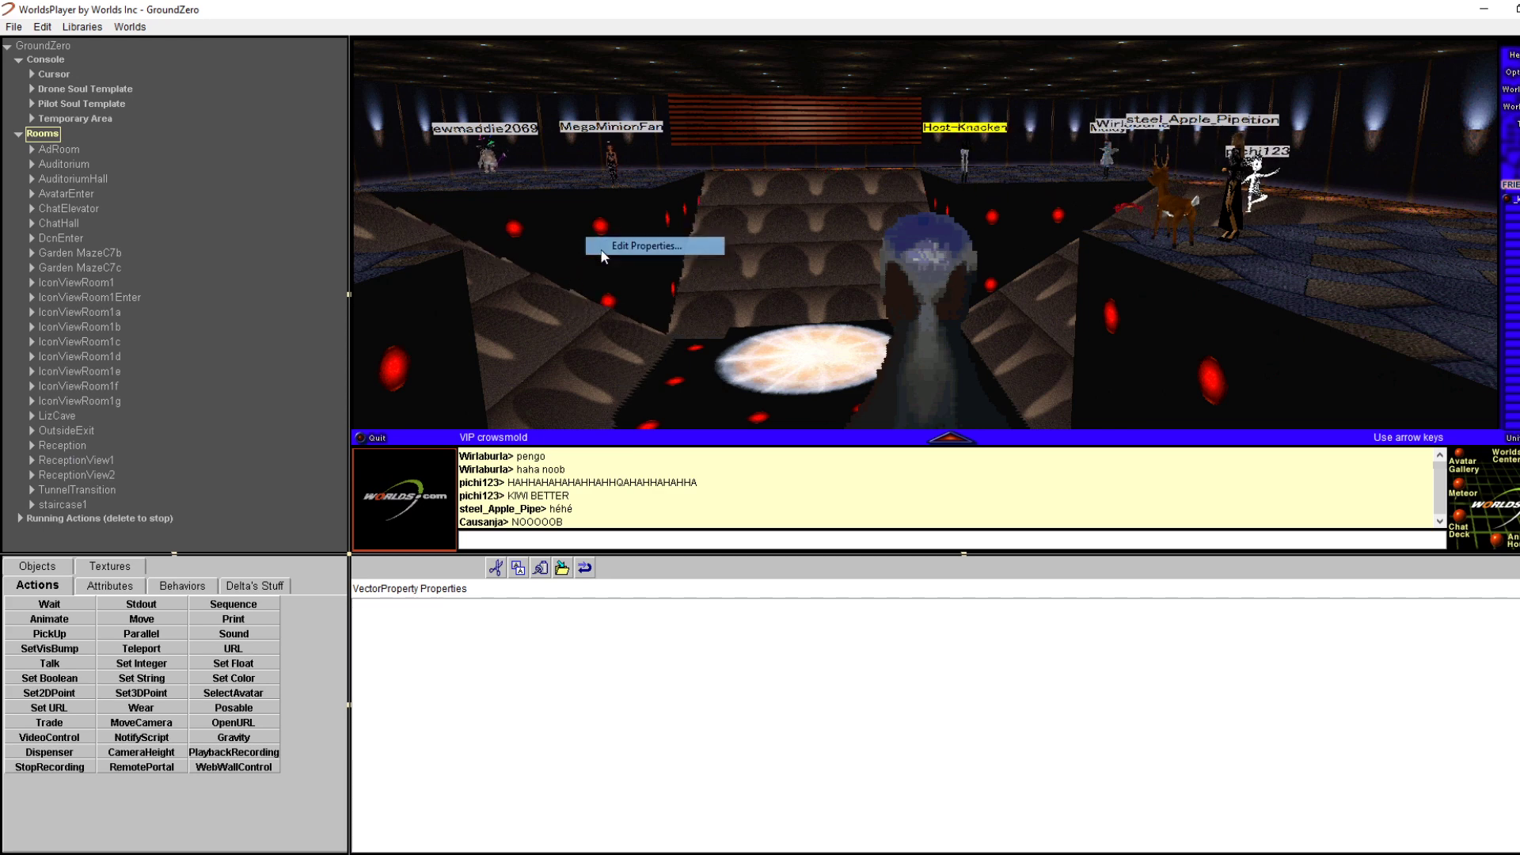
click(612, 250)
key(Right)
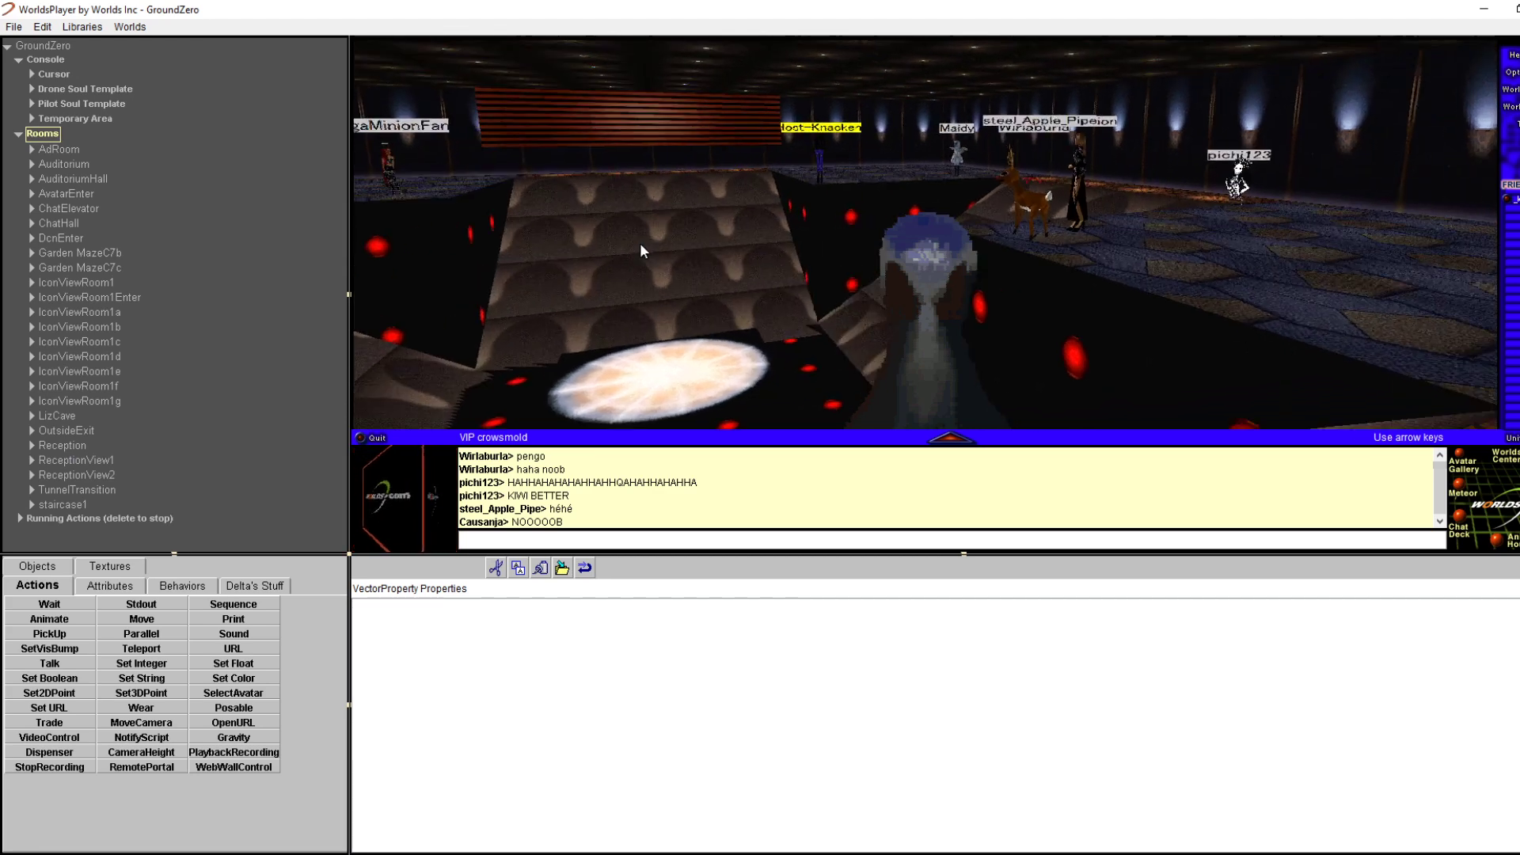
key(Right)
right_click(701, 296)
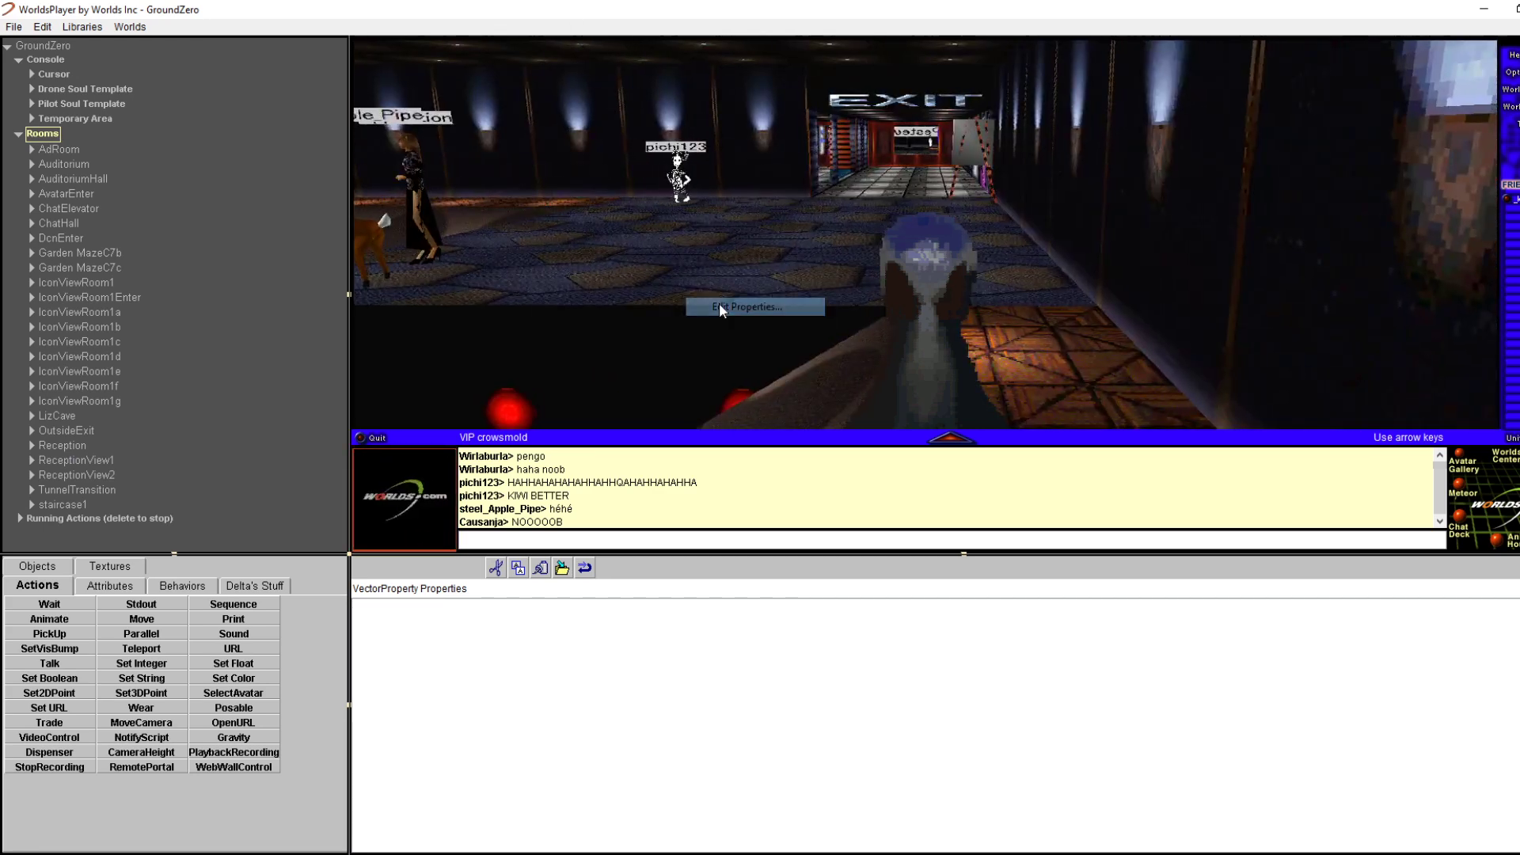
right_click(729, 263)
click(752, 270)
right_click(661, 351)
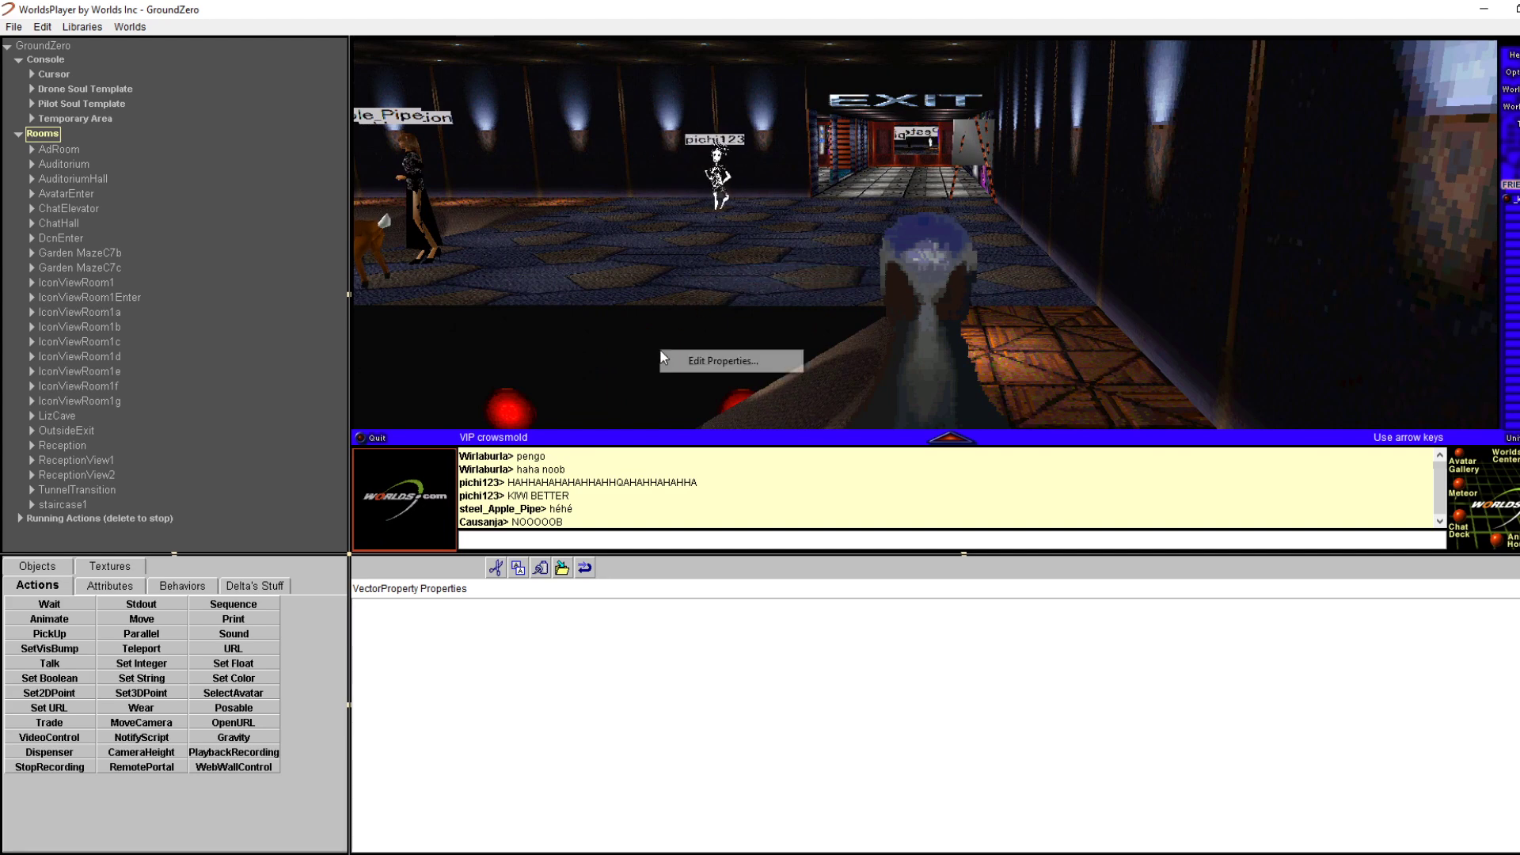
click(700, 362)
key(Left)
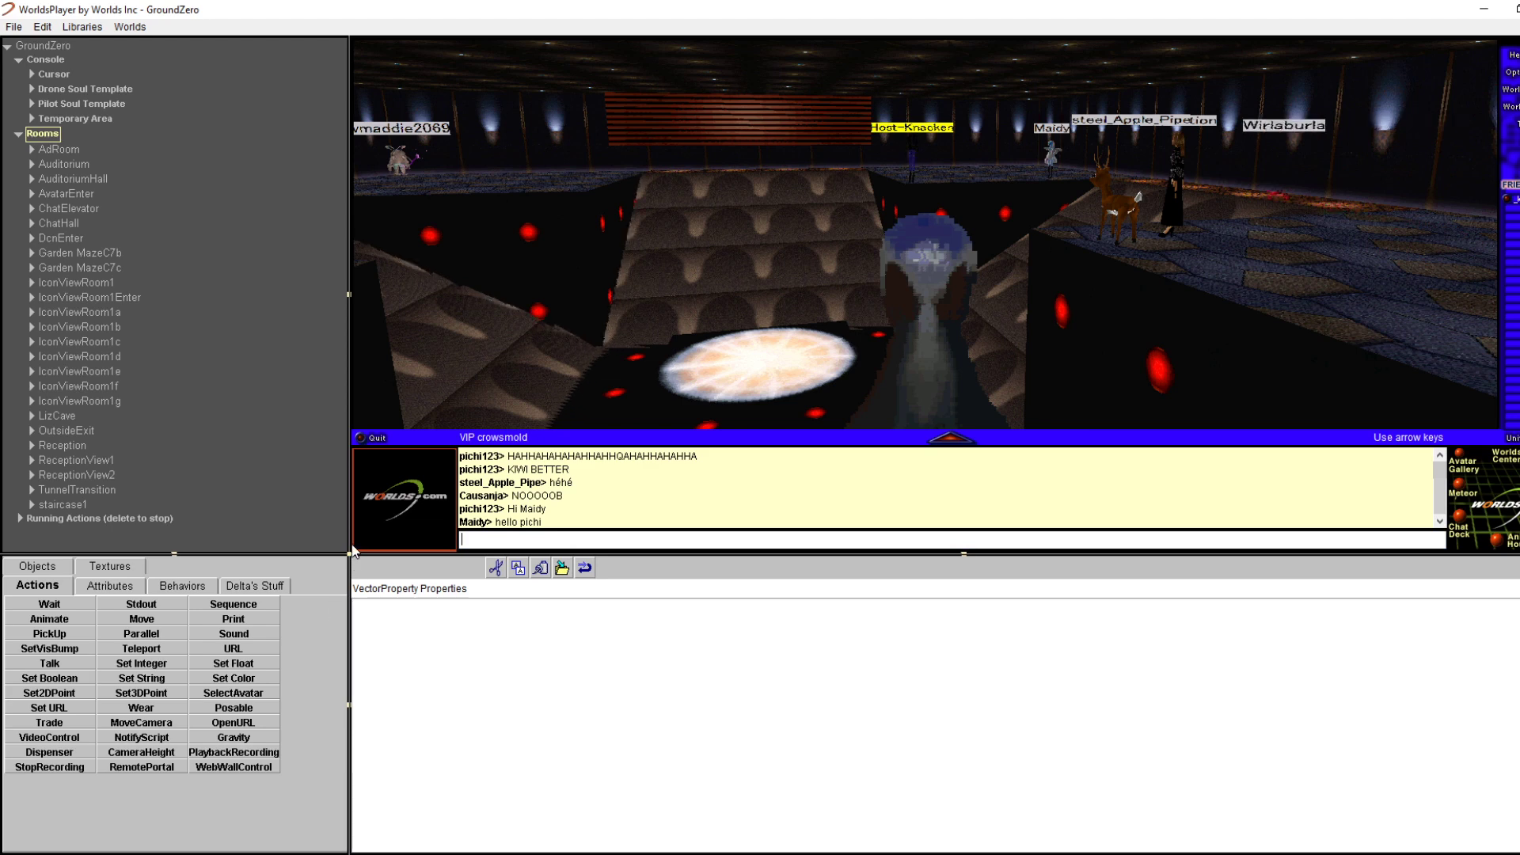
Widen the world tree pane slightly and expand Rooms down to the Auditorium's Contents to examine its avatars and objects
mouse_move(349, 554)
mouse_down()
mouse_move(104, 689)
mouse_move(369, 549)
mouse_up()
click(16, 43)
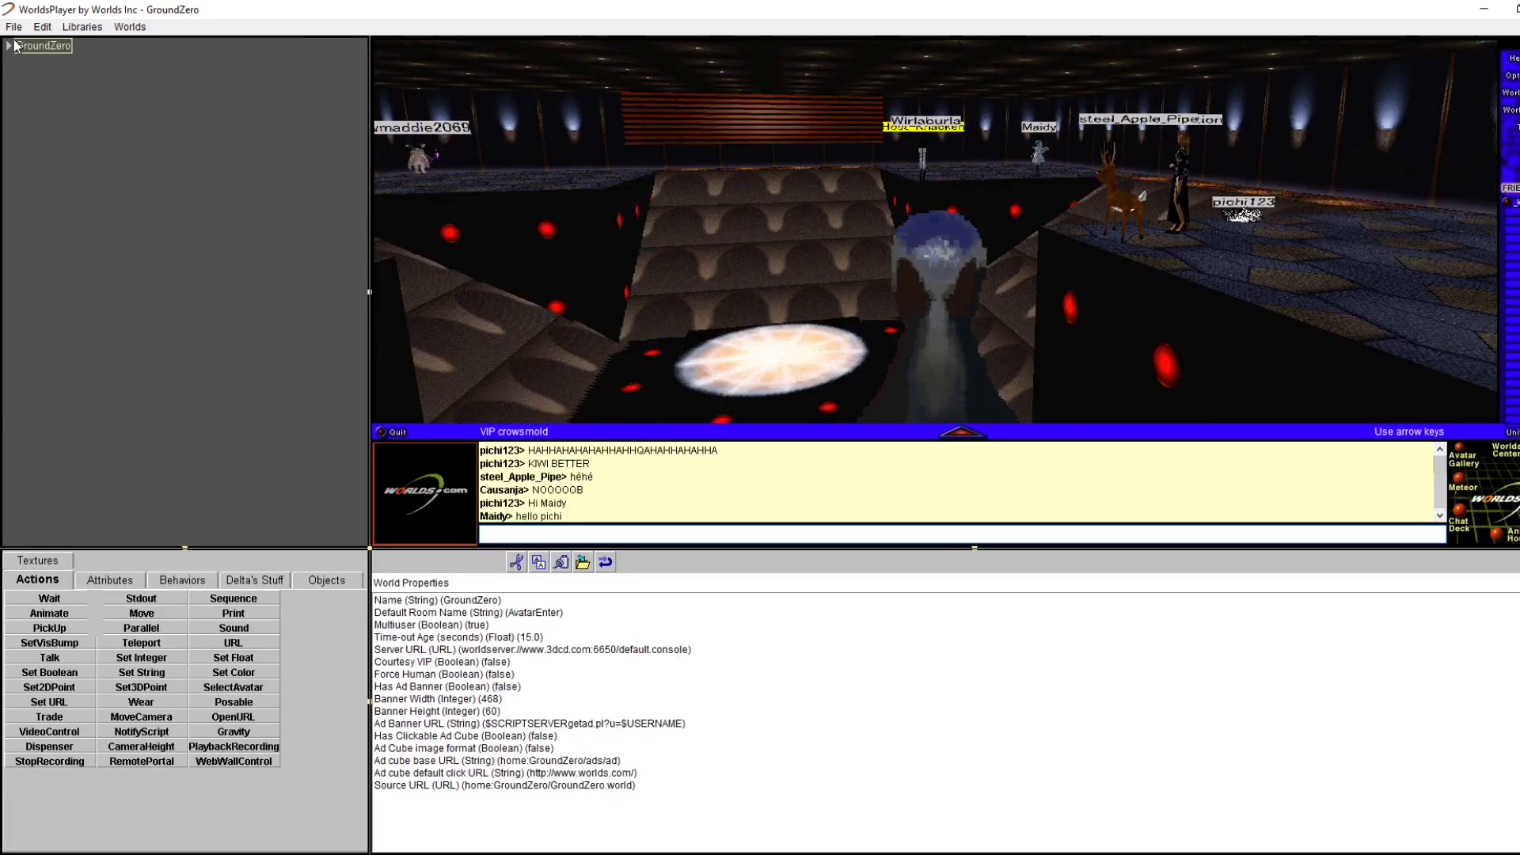
click(9, 45)
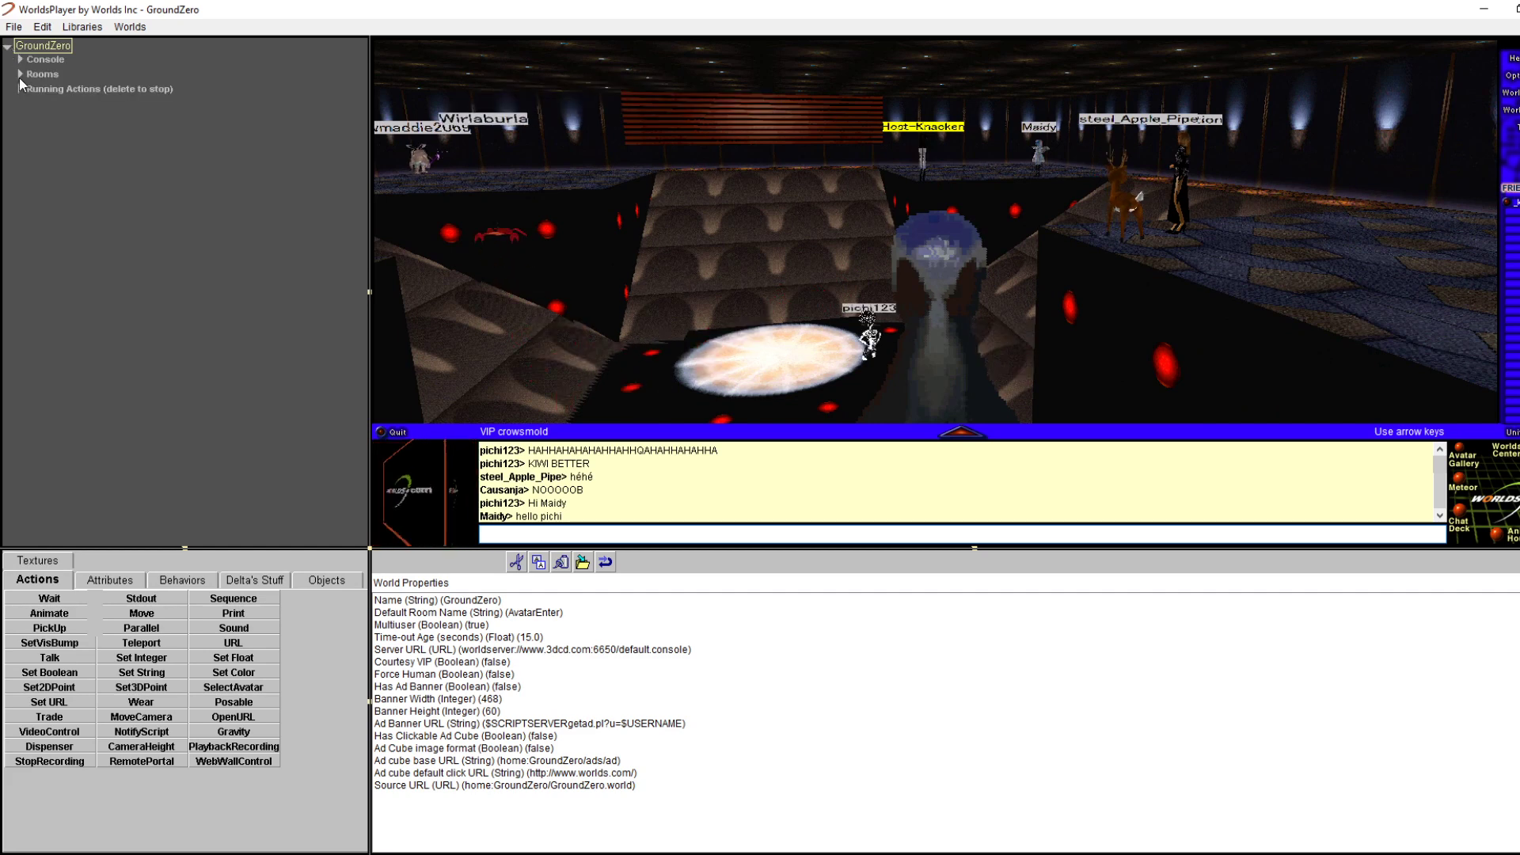
click(19, 78)
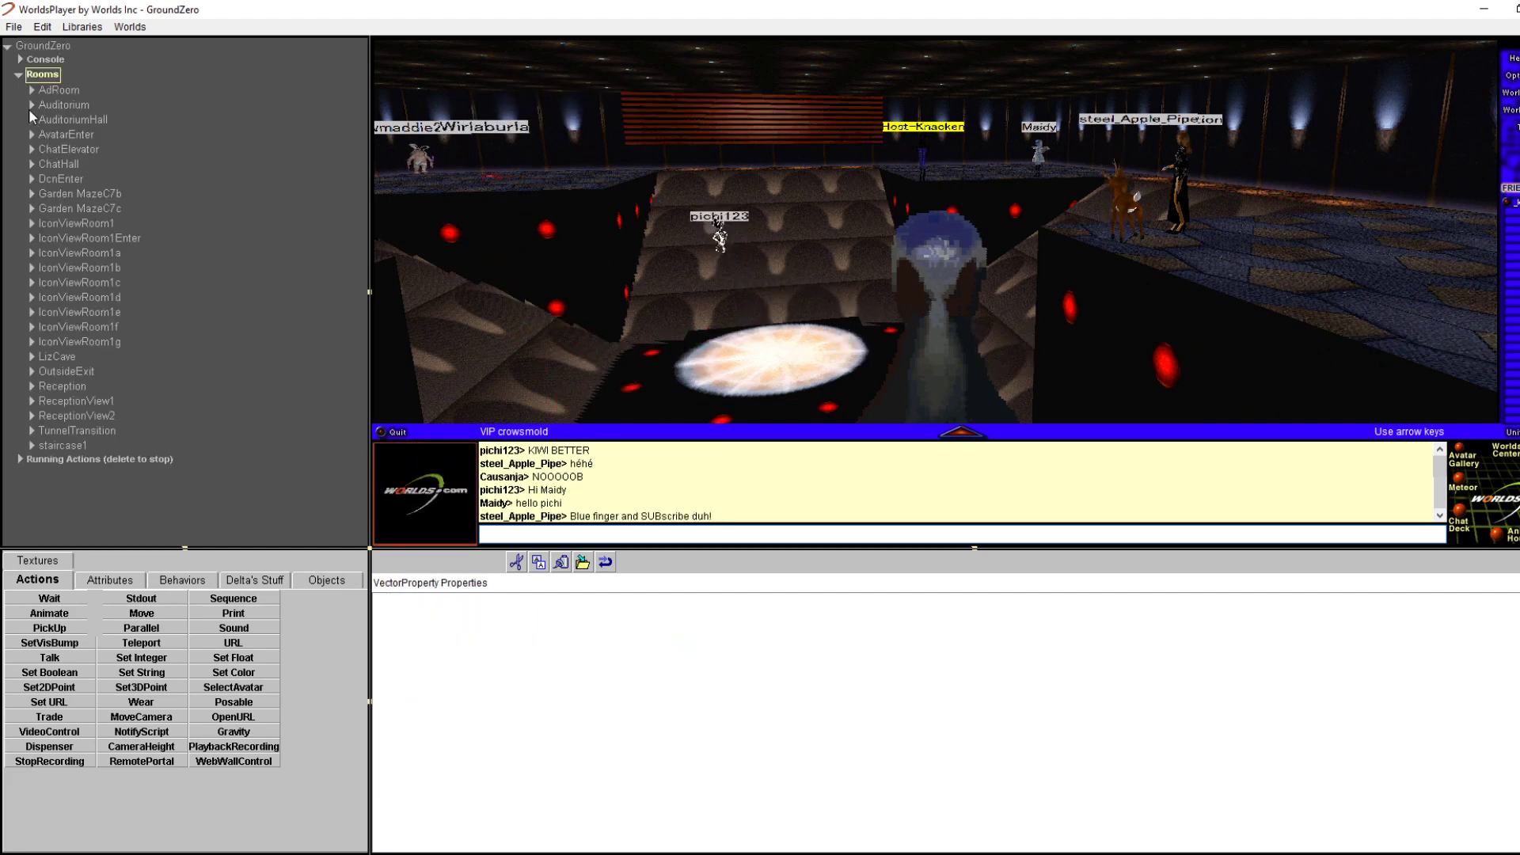
click(31, 105)
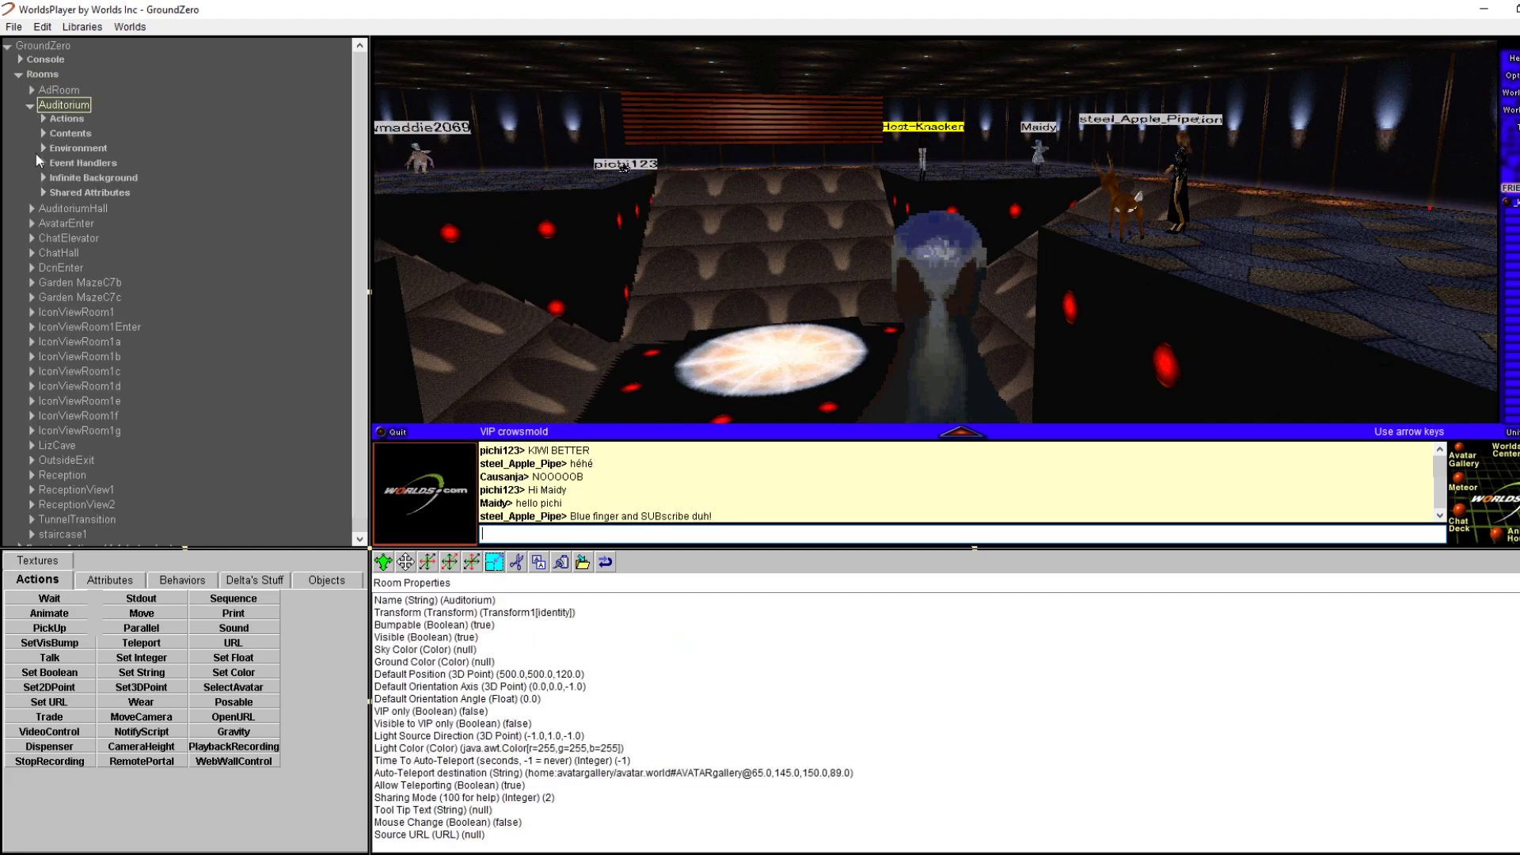
click(49, 135)
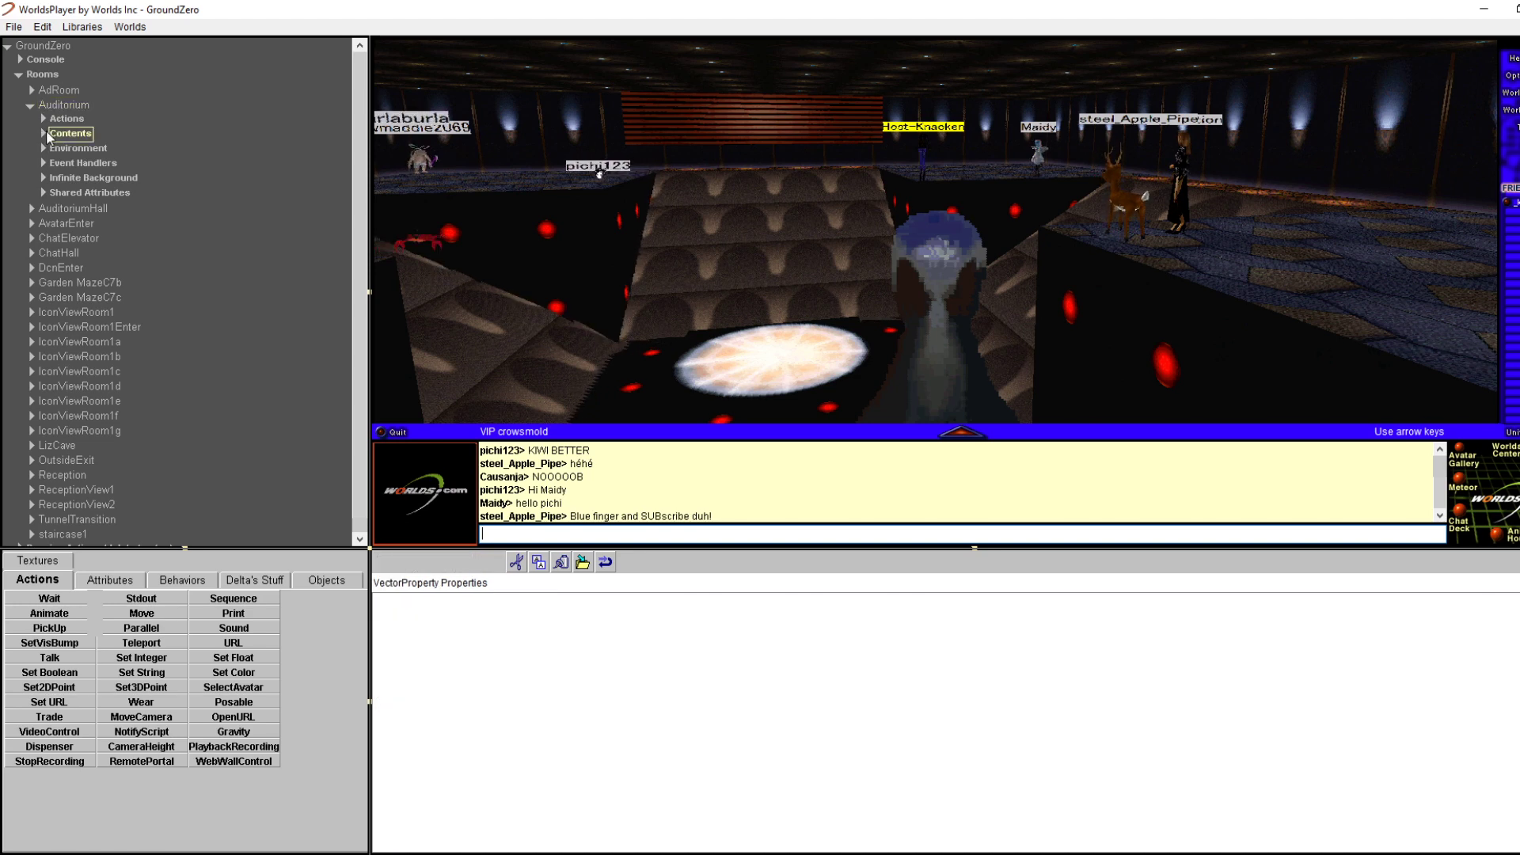
click(43, 134)
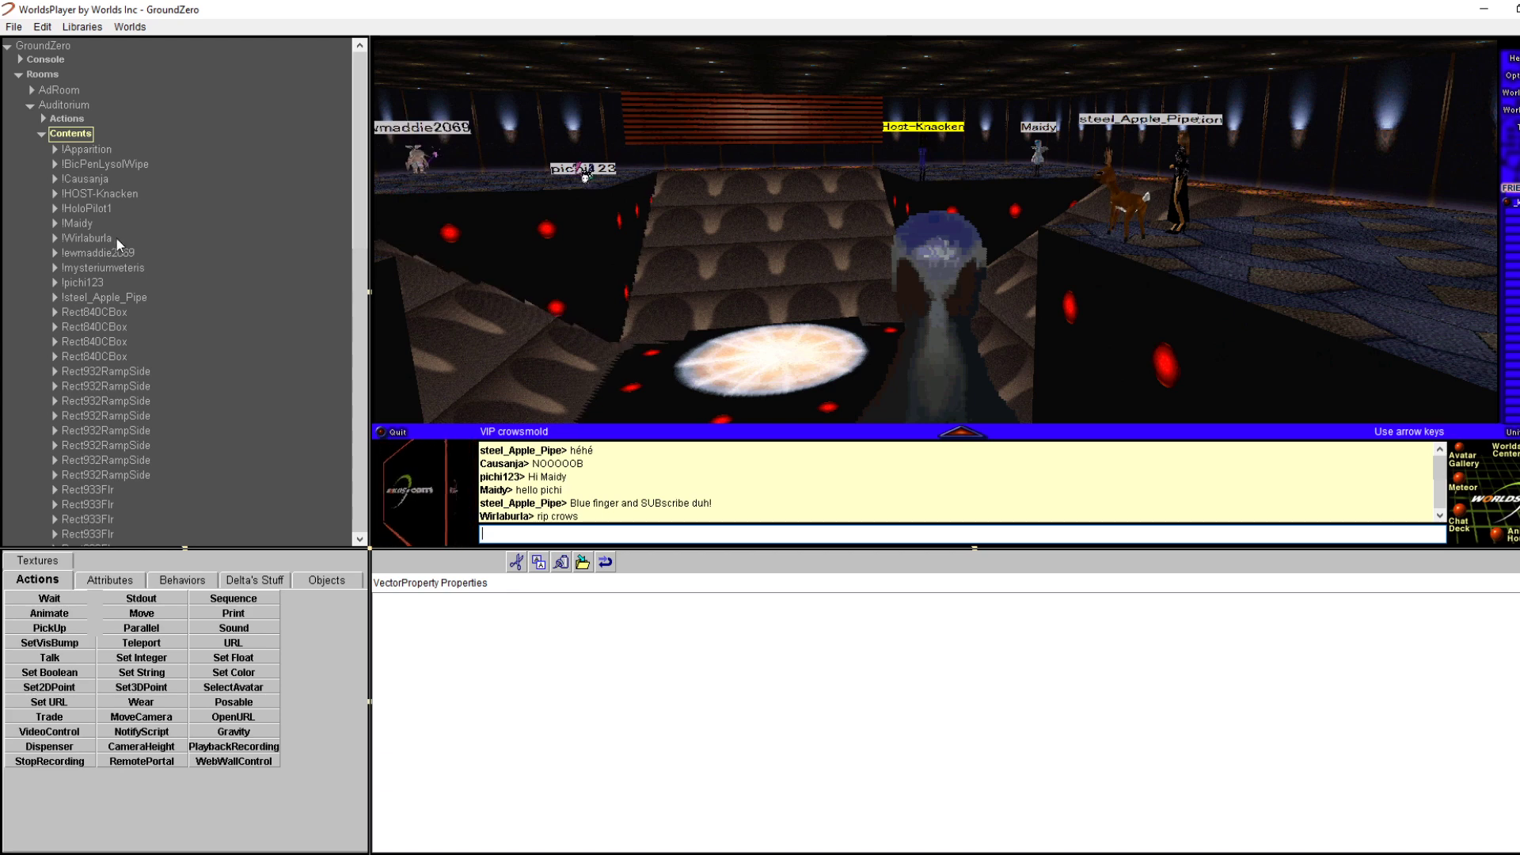
scroll(359, 301, down, 5)
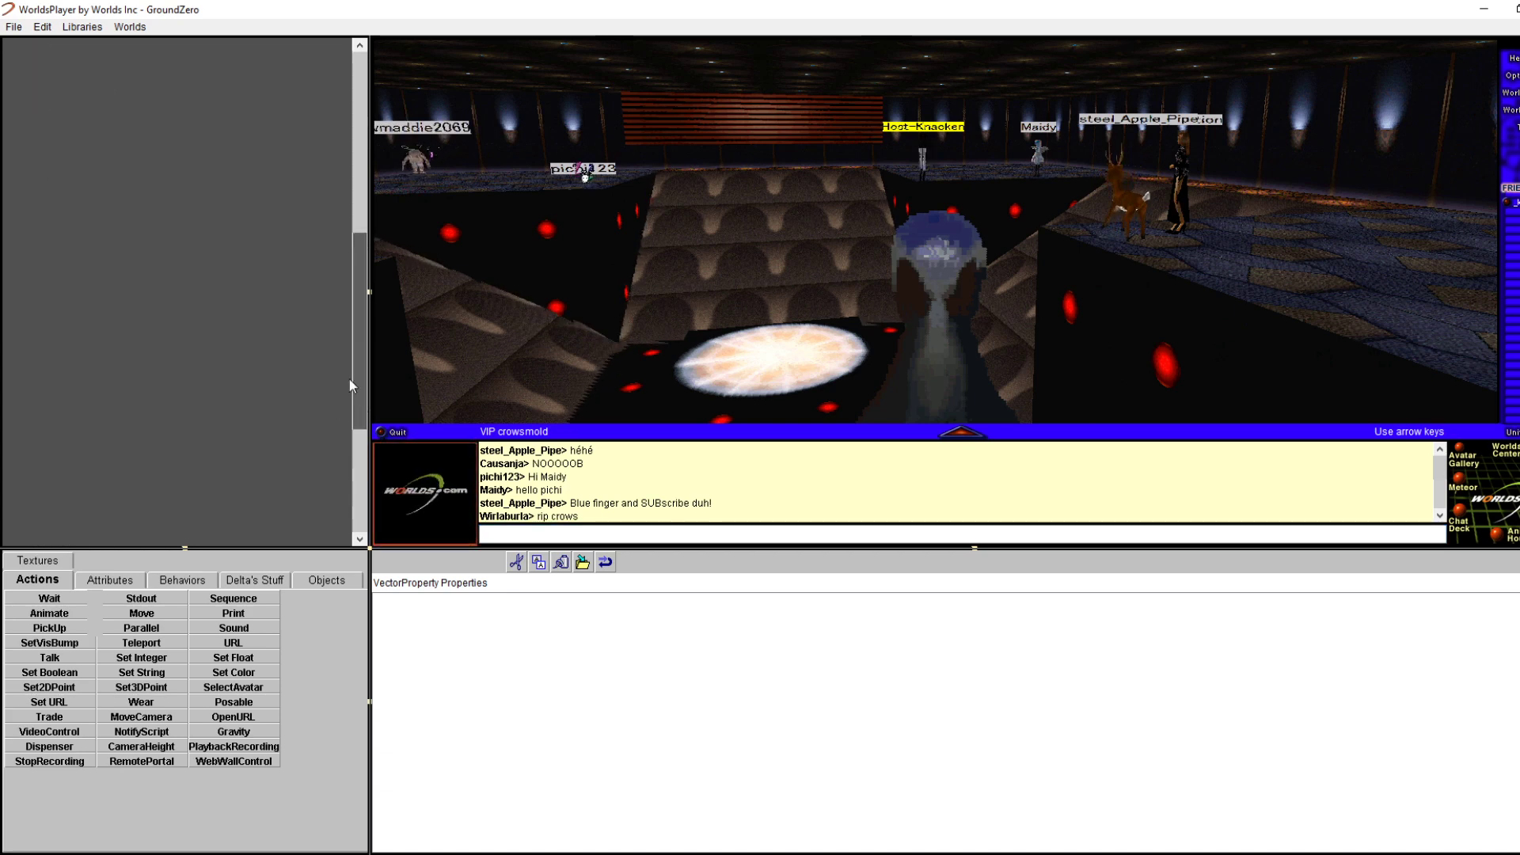
scroll(342, 300, up, 5)
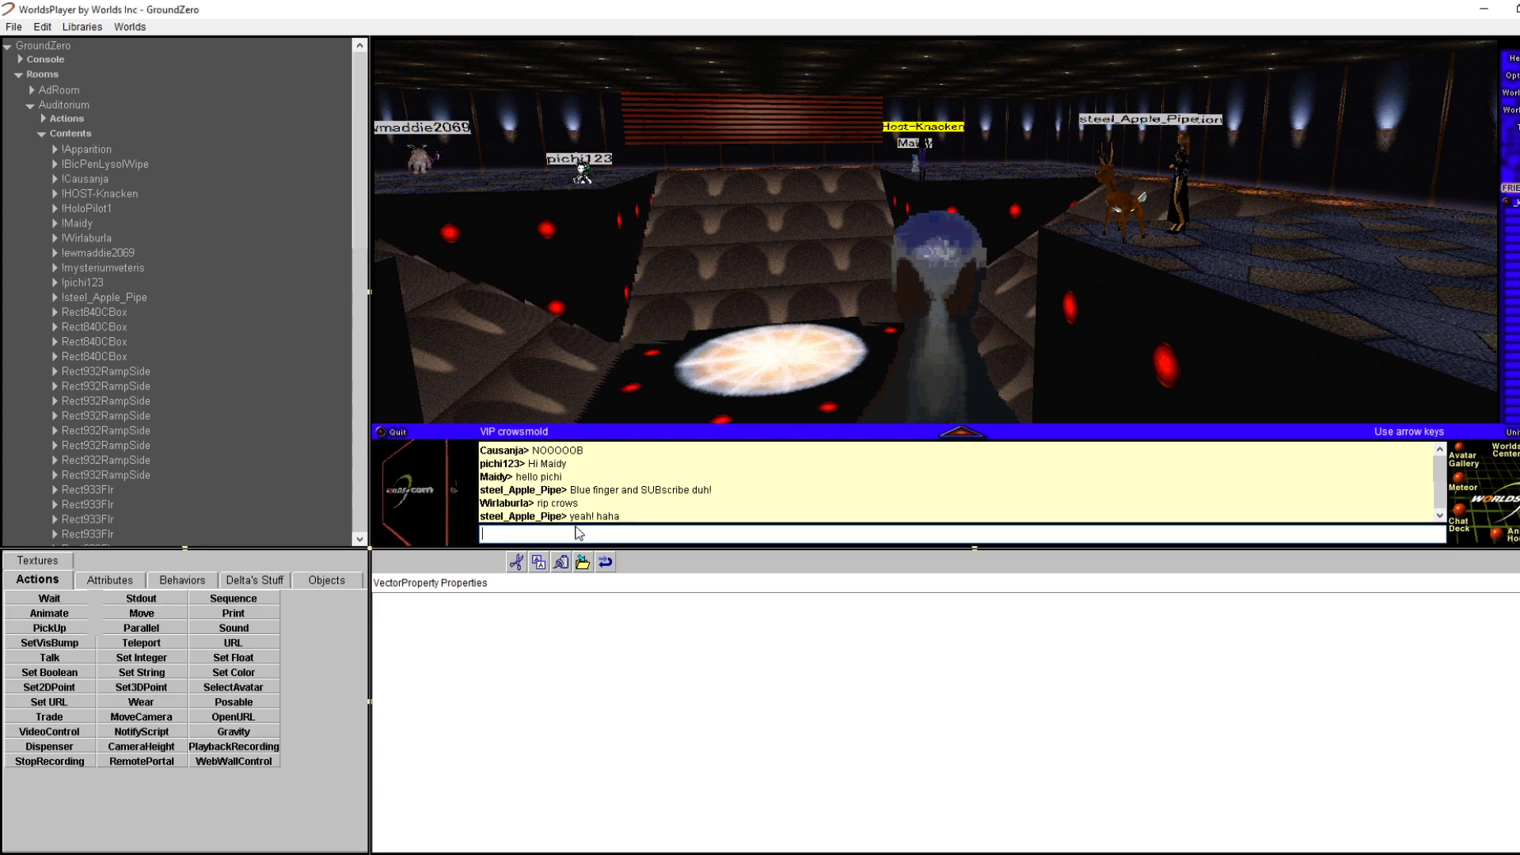
key(ctrl+v)
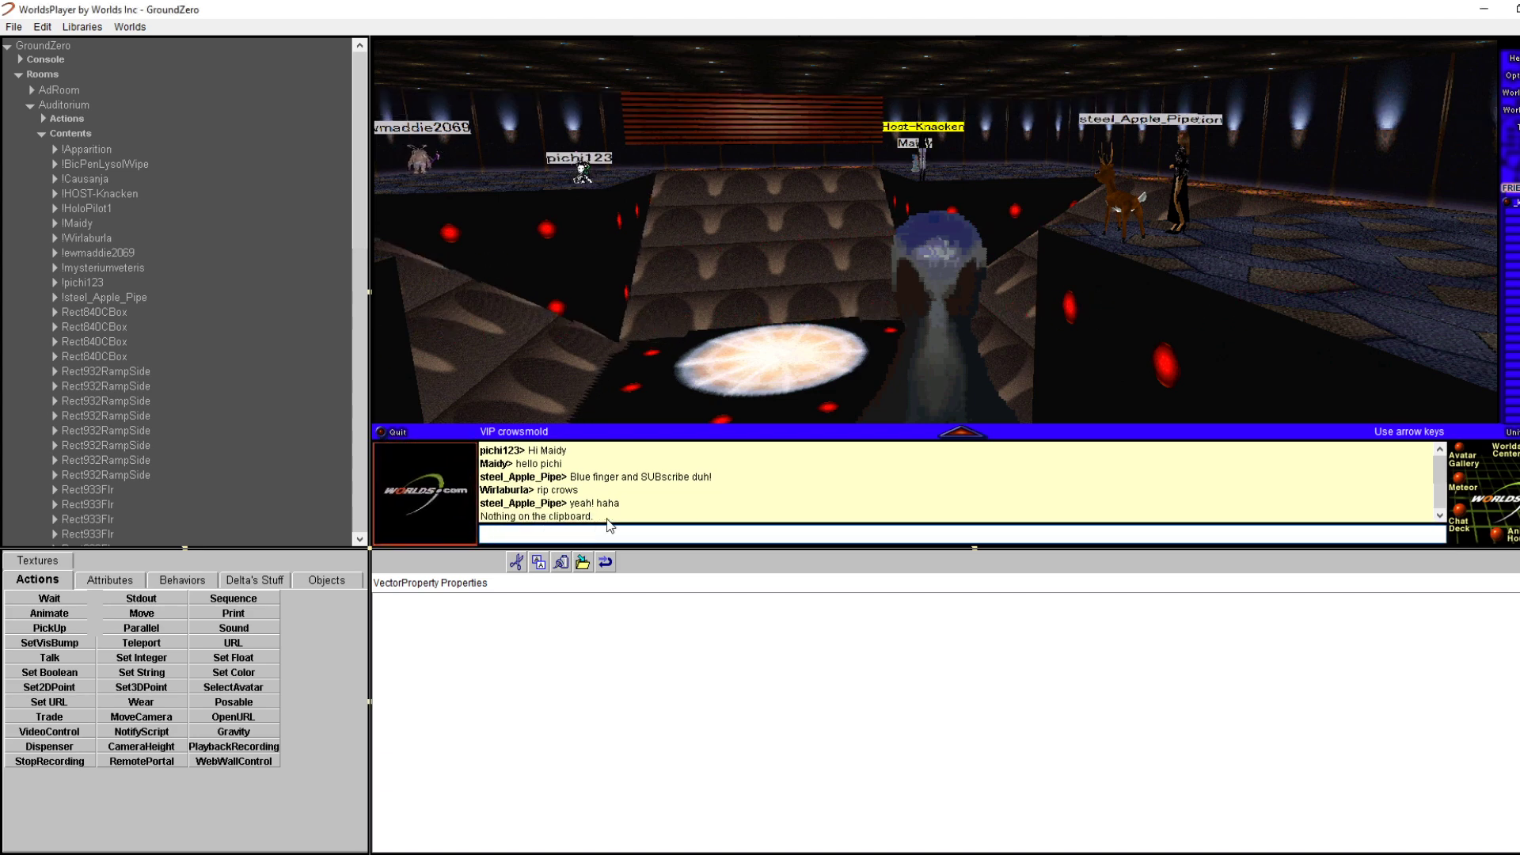
right_click(567, 540)
click(388, 608)
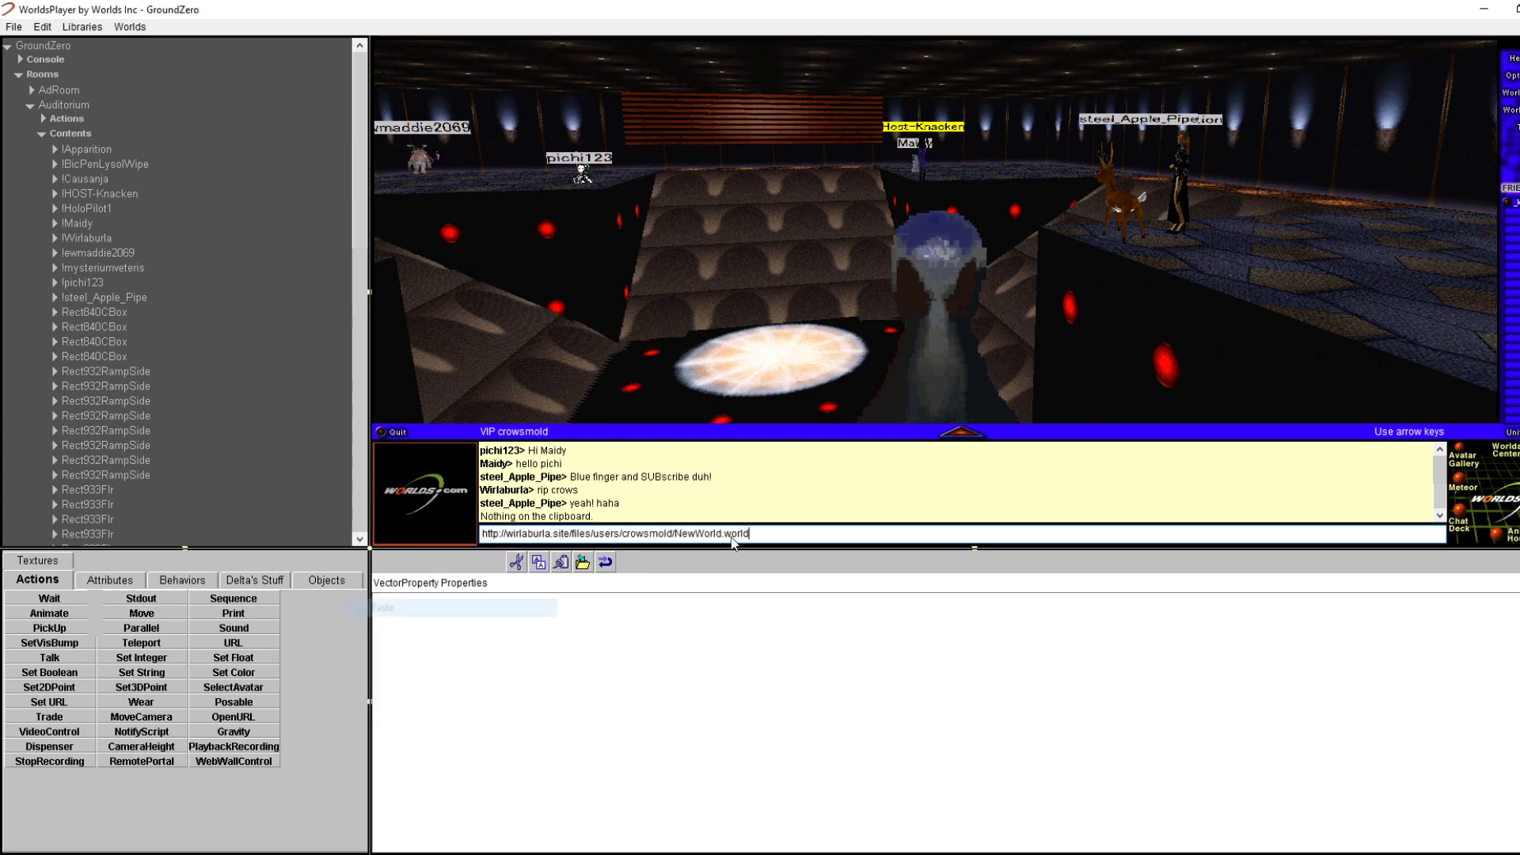
key(Return)
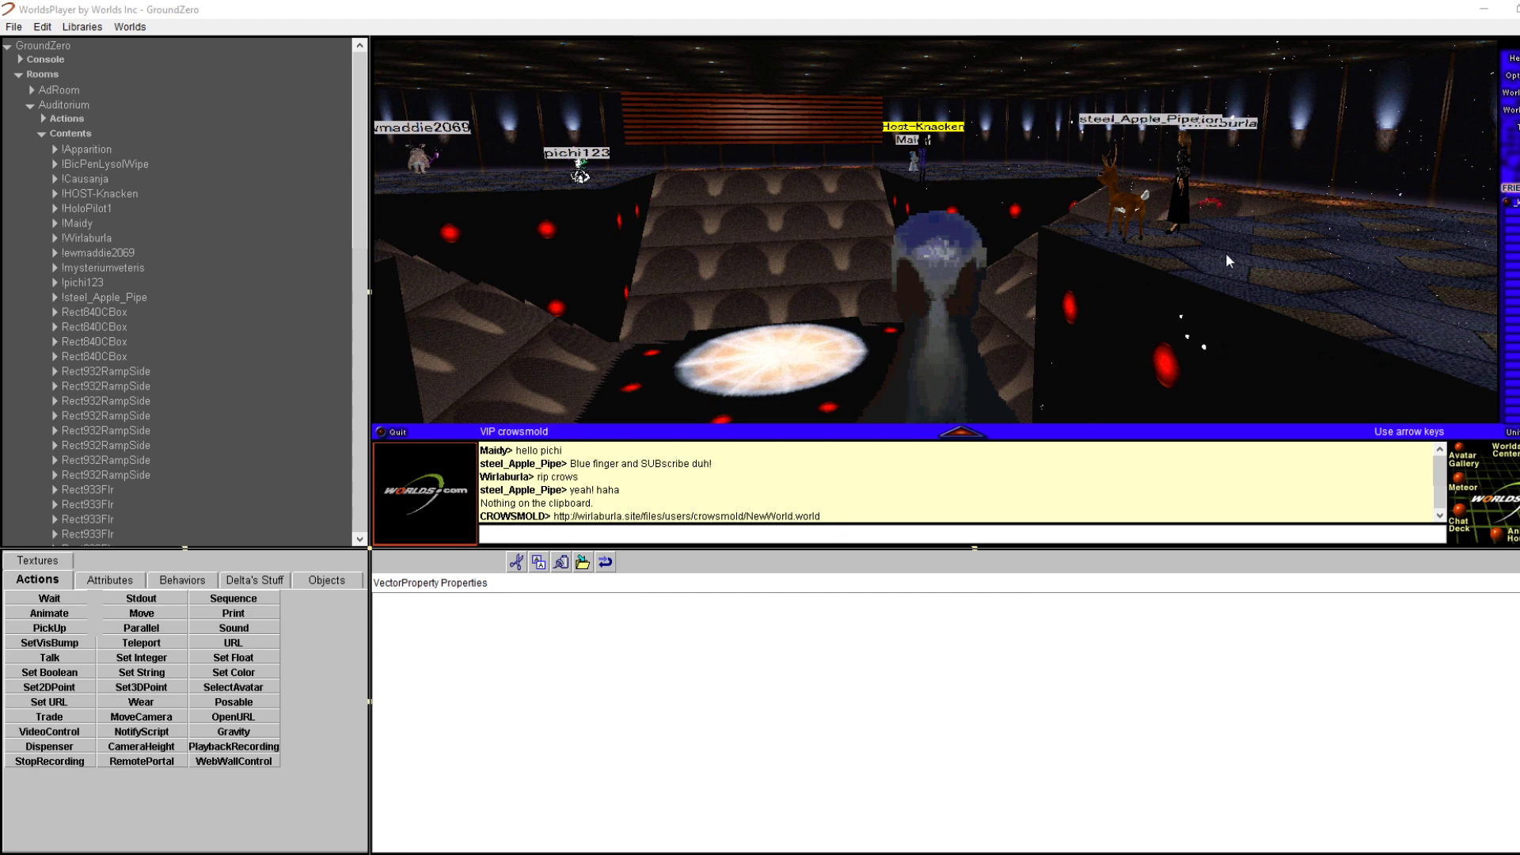
right_click(1122, 204)
click(1156, 203)
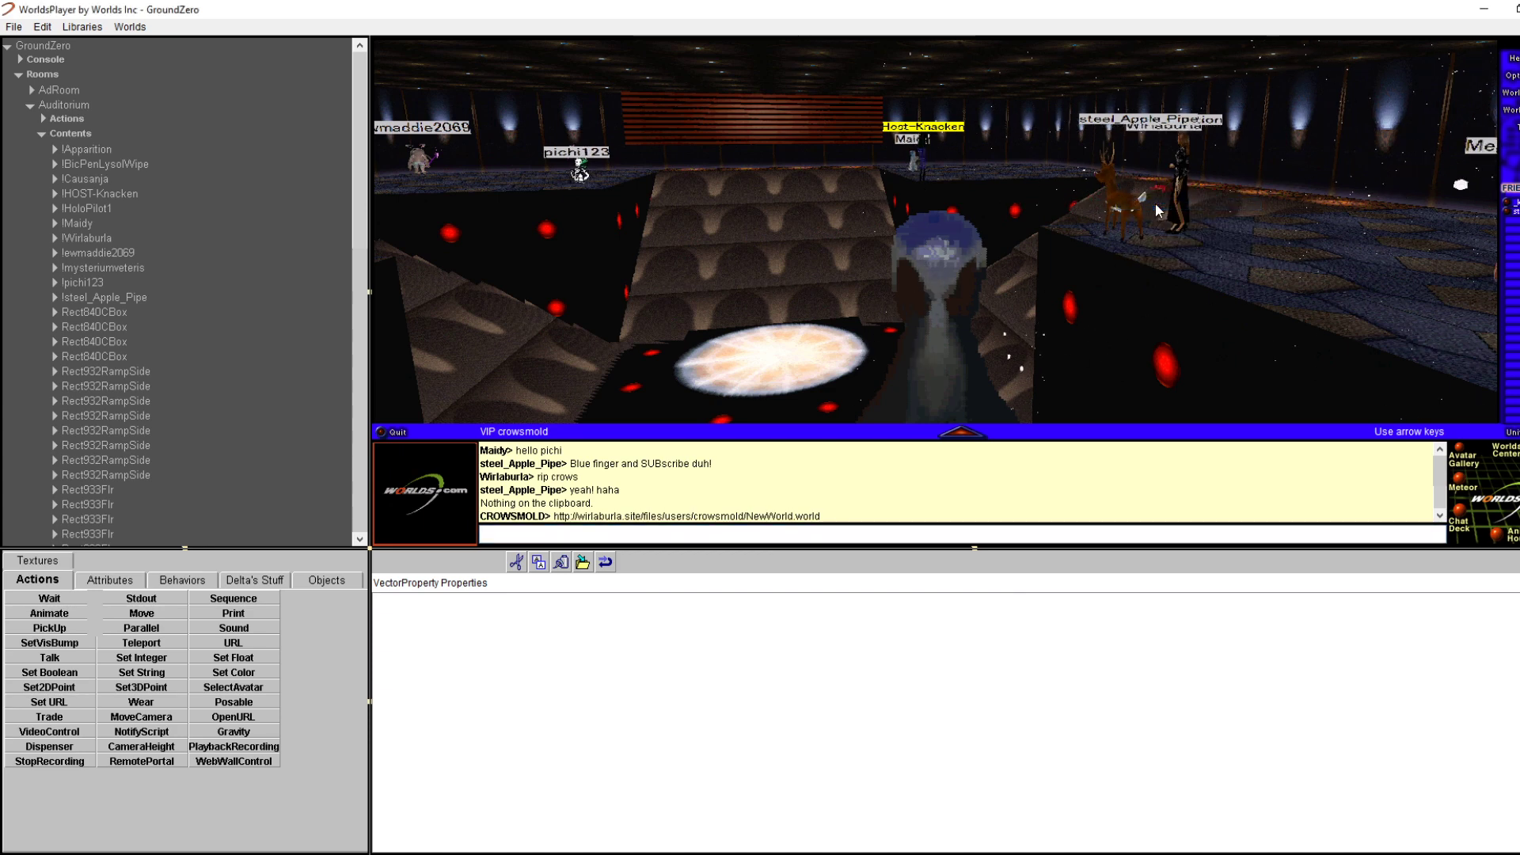
right_click(1185, 198)
click(1238, 203)
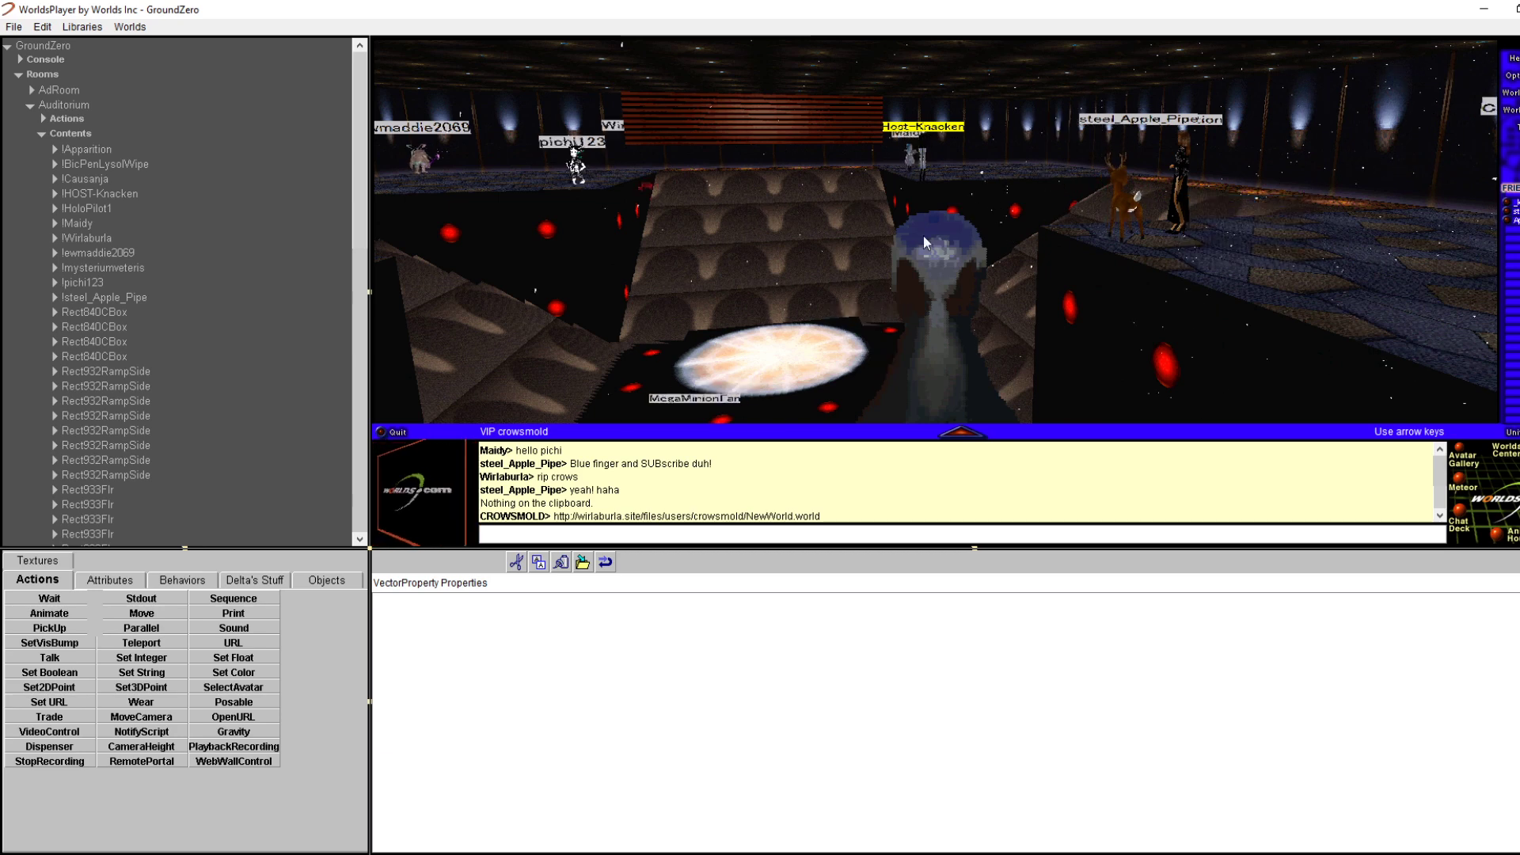
right_click(923, 154)
click(884, 201)
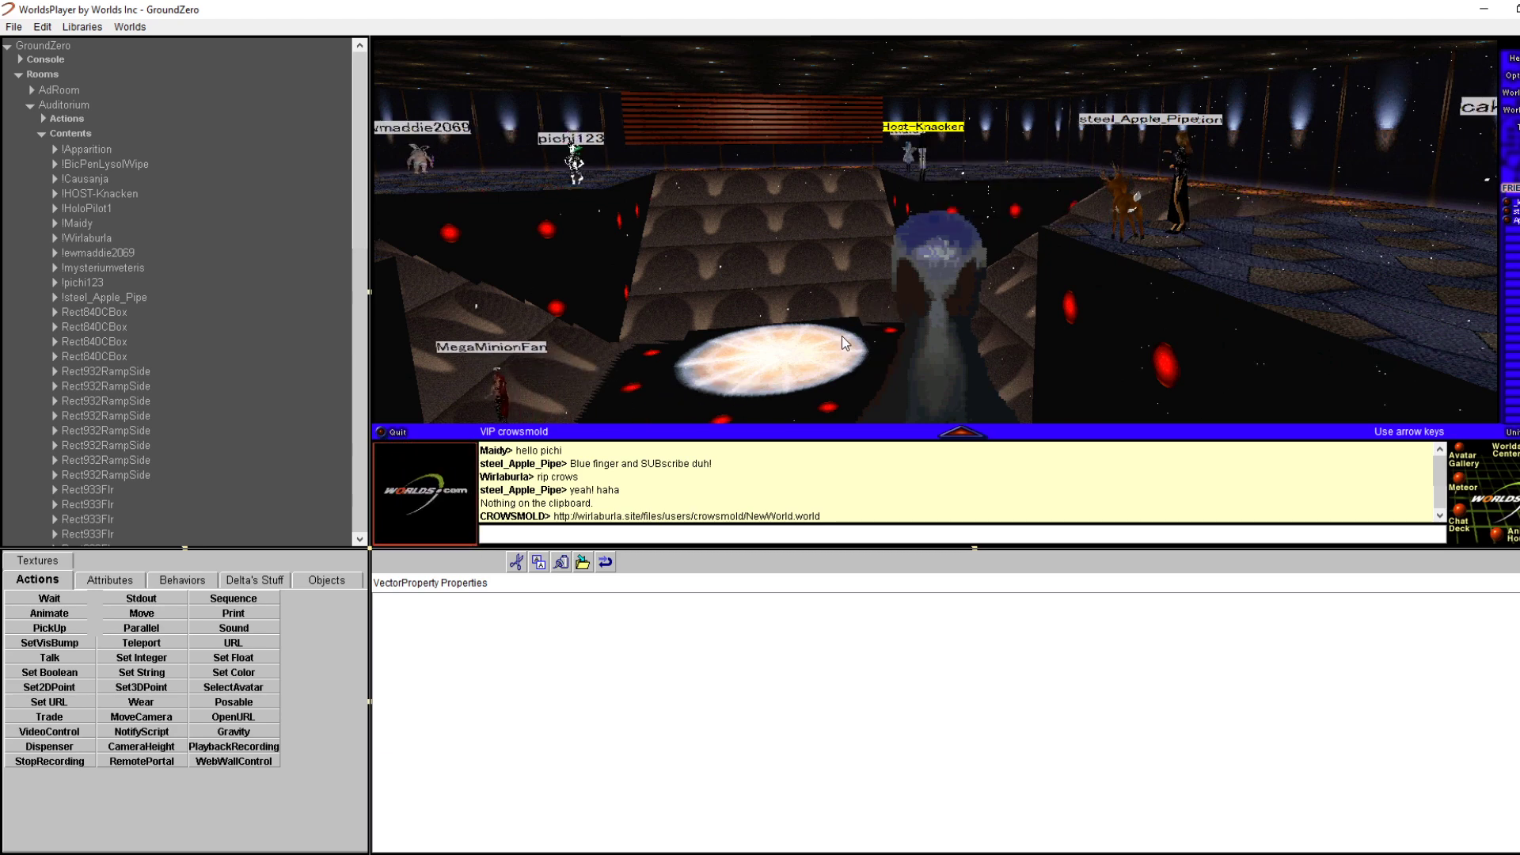
key(Left)
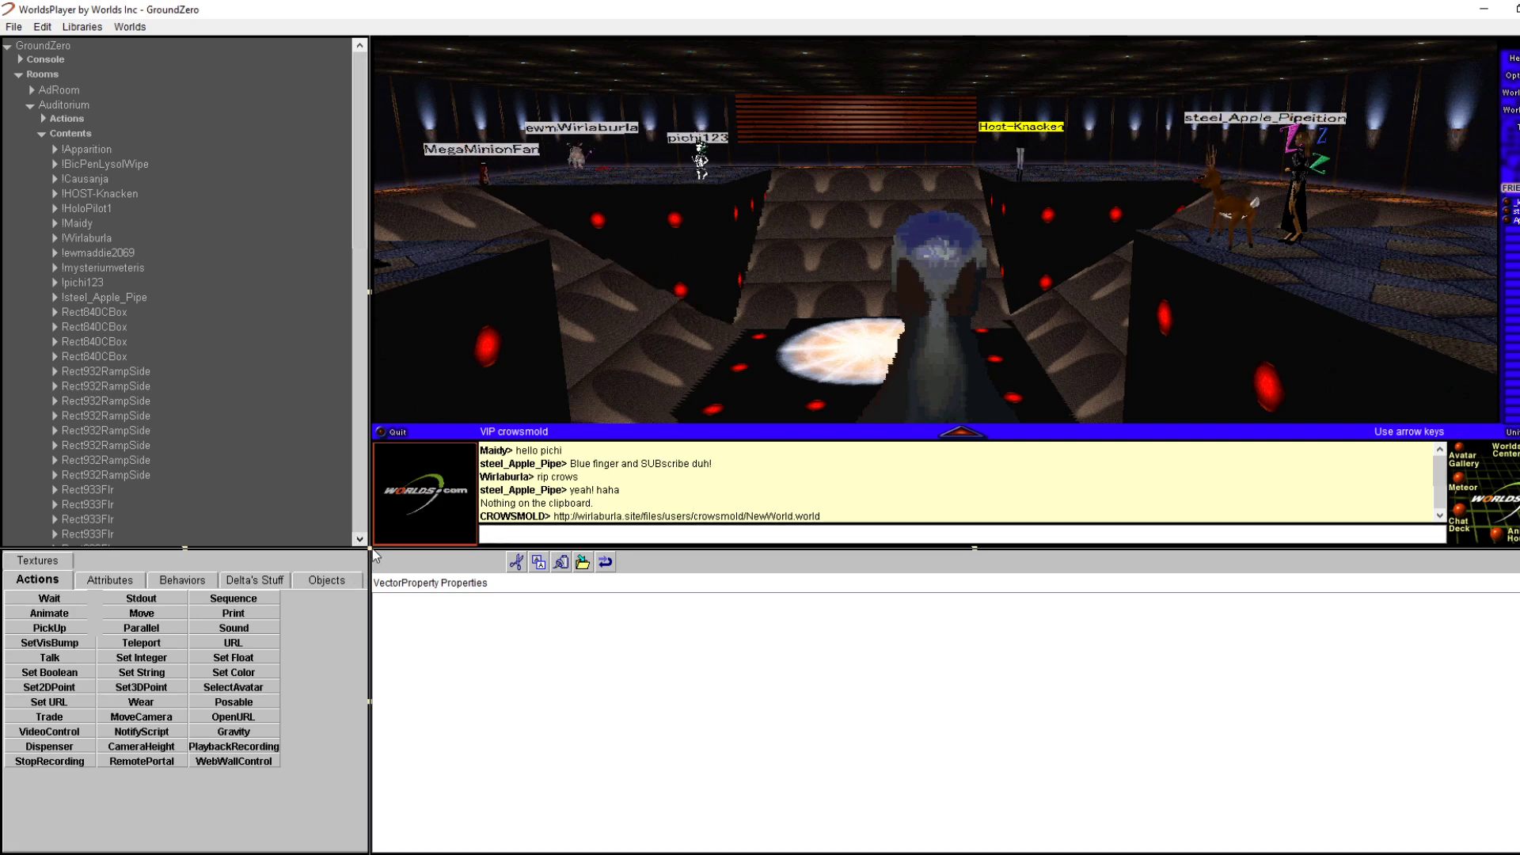
drag(368, 548, 113, 819)
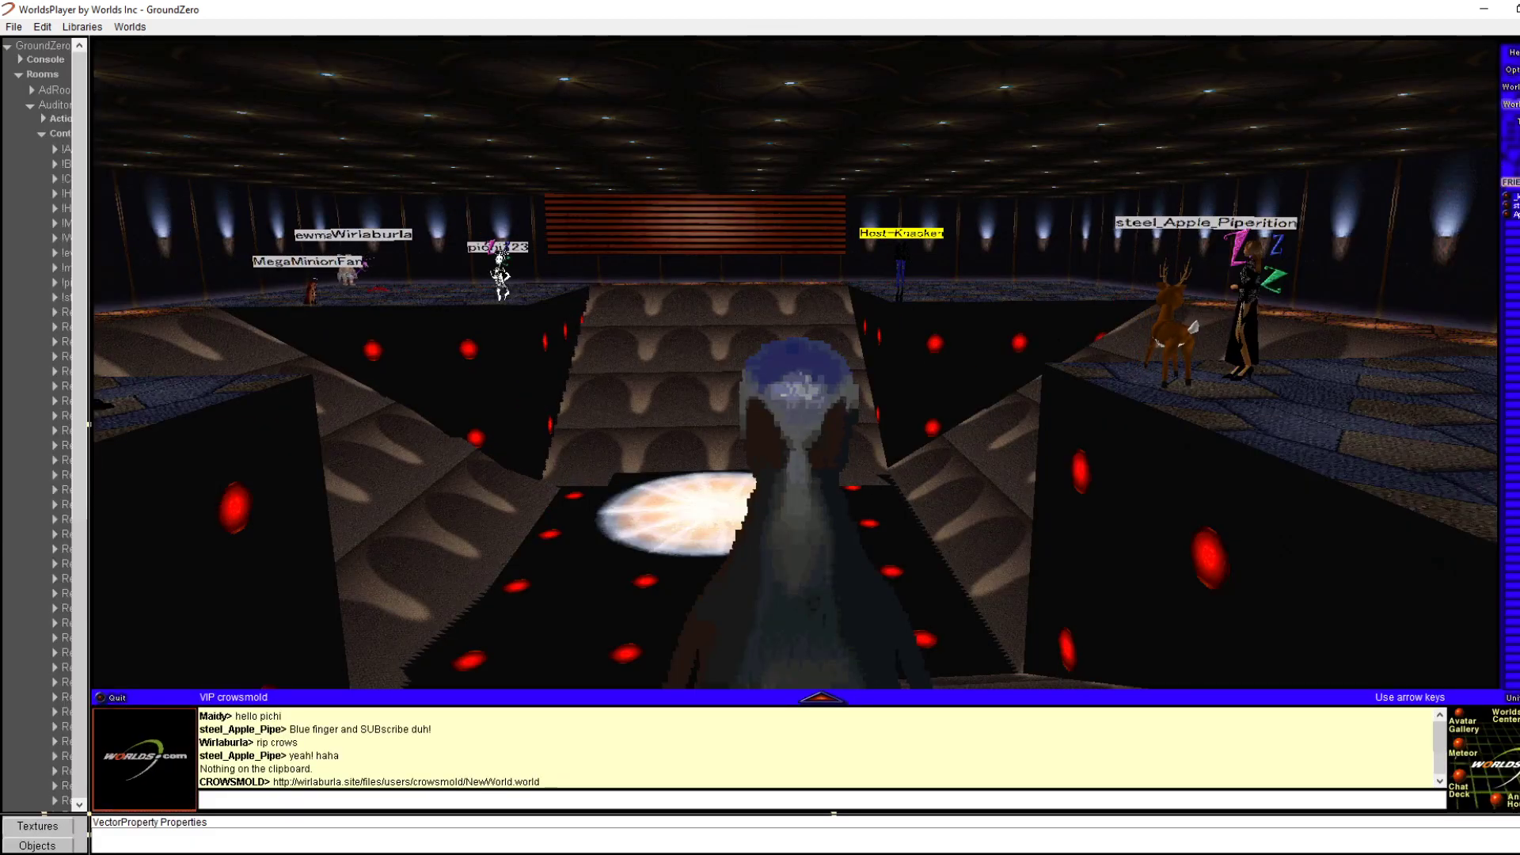
click(1509, 103)
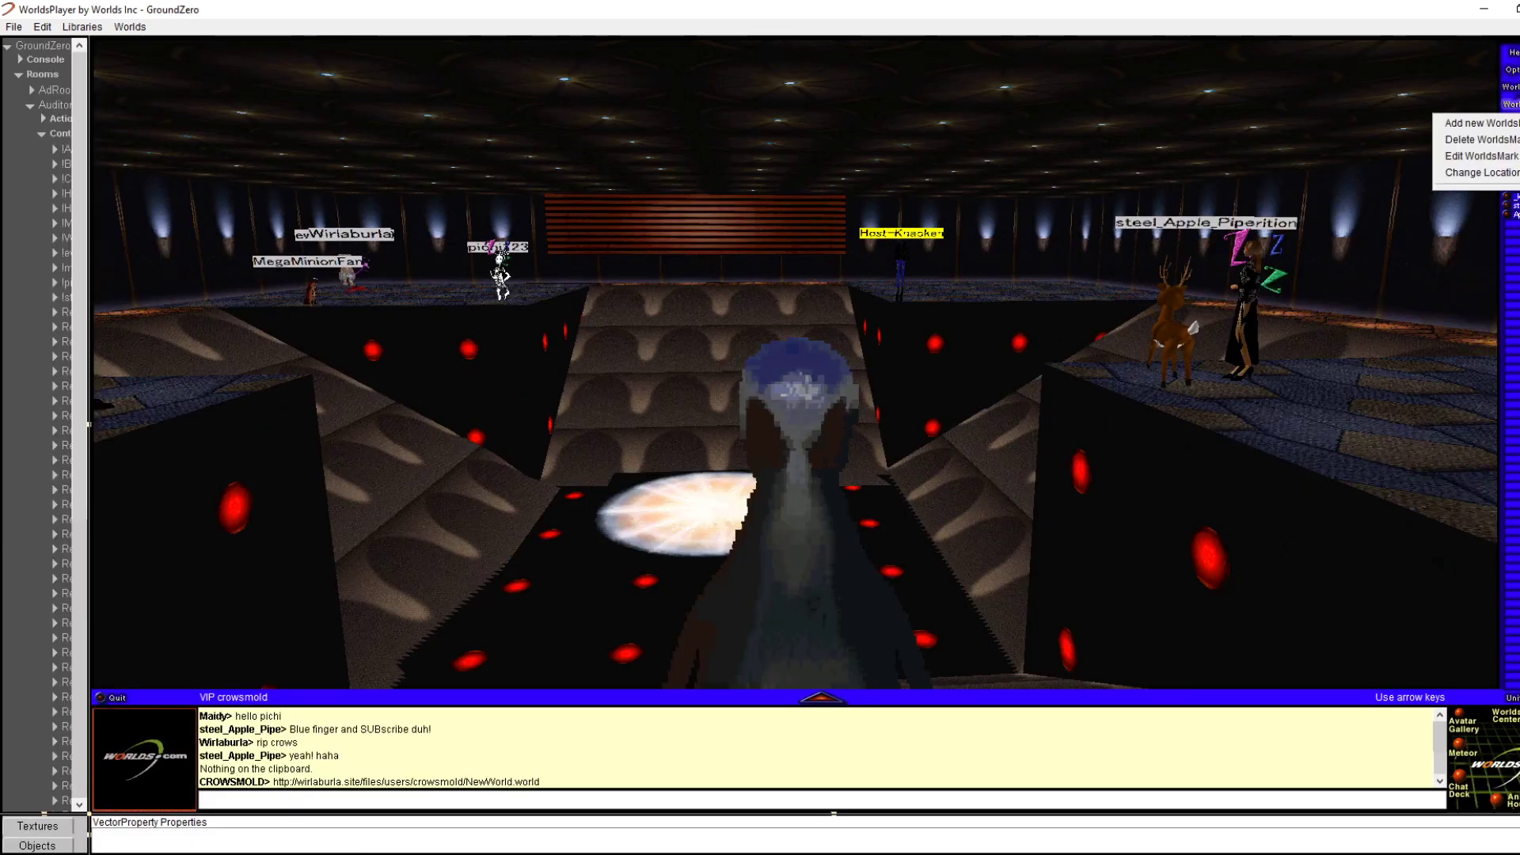
click(1502, 173)
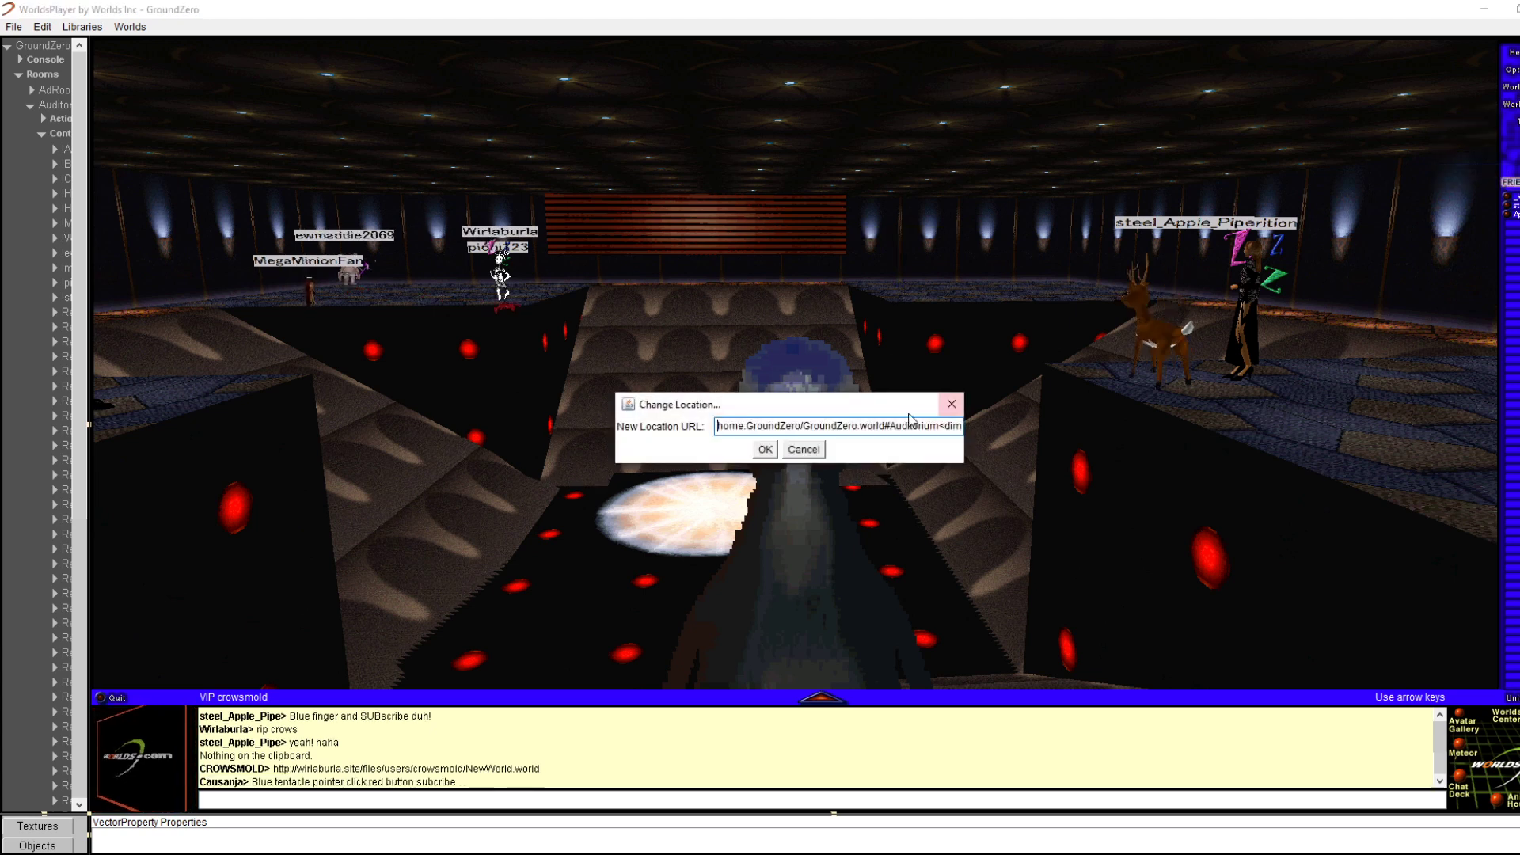
click(840, 425)
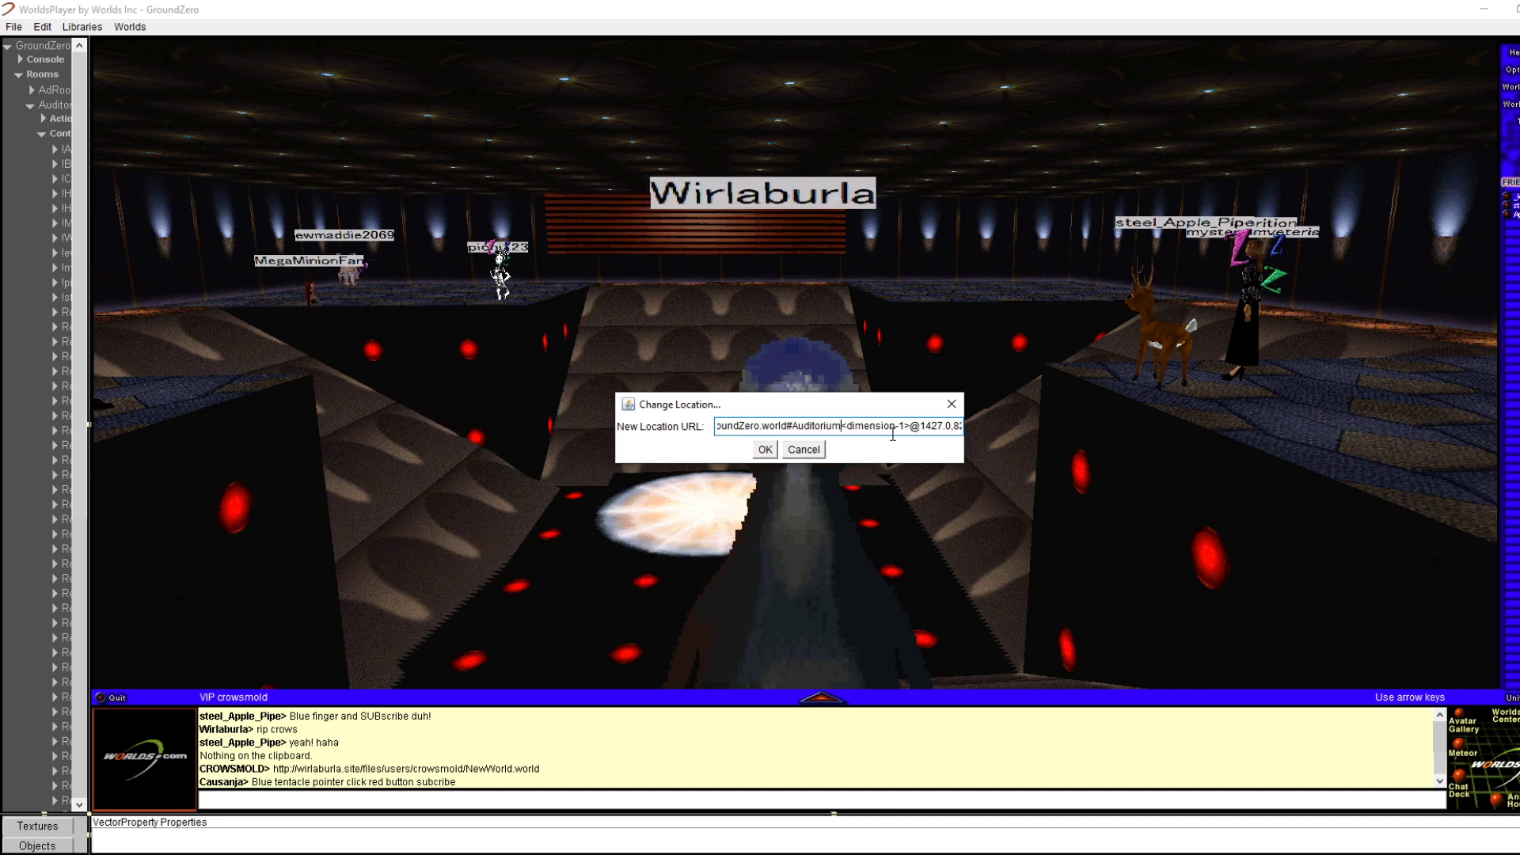
key(shift+End)
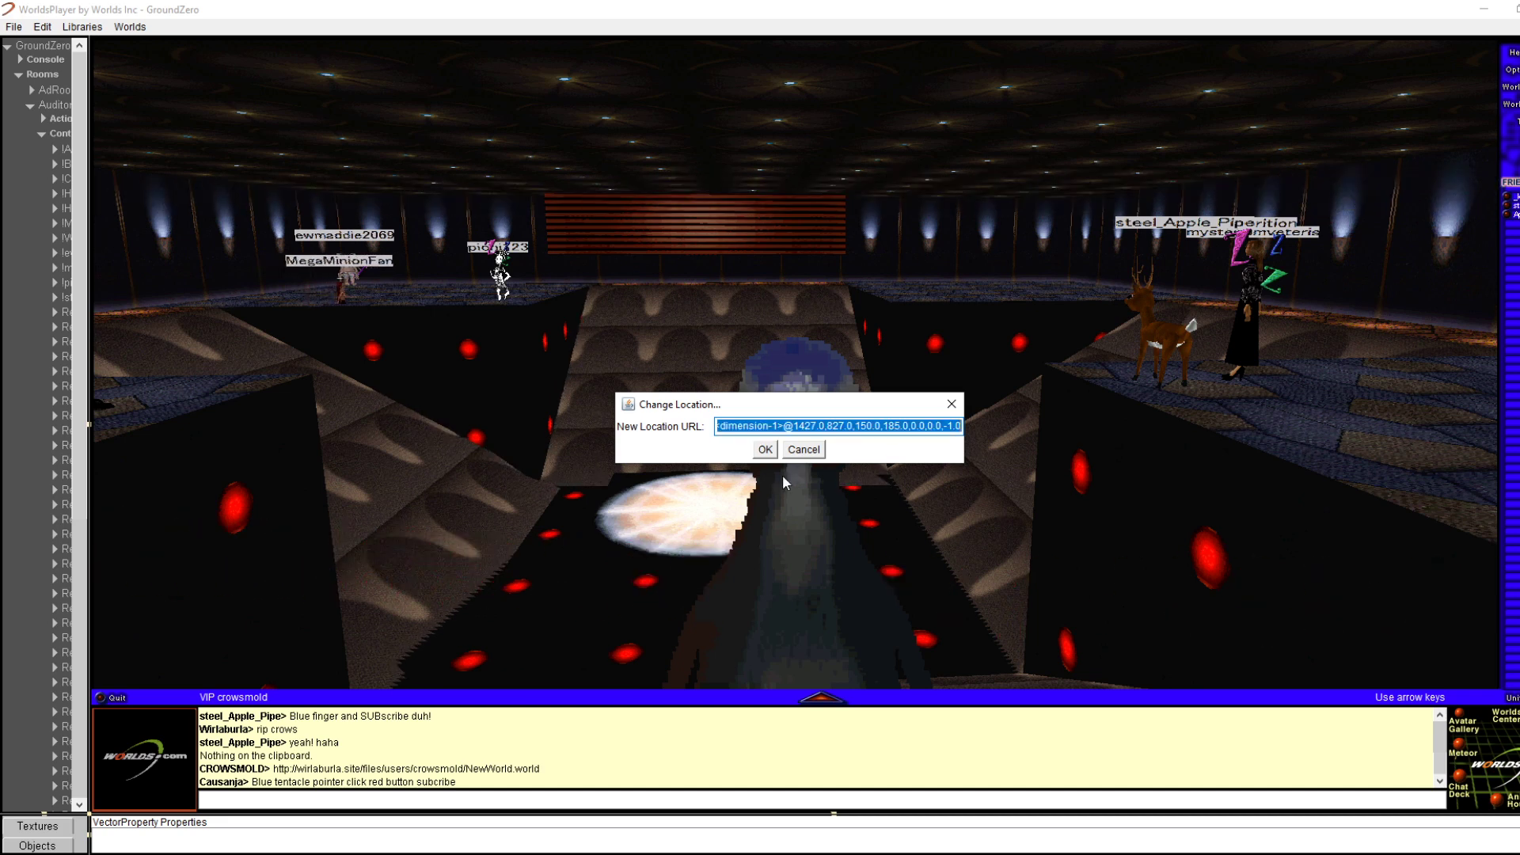
text(http://wirlaburla.site/files/users/crowsmold/NewWorld.world)
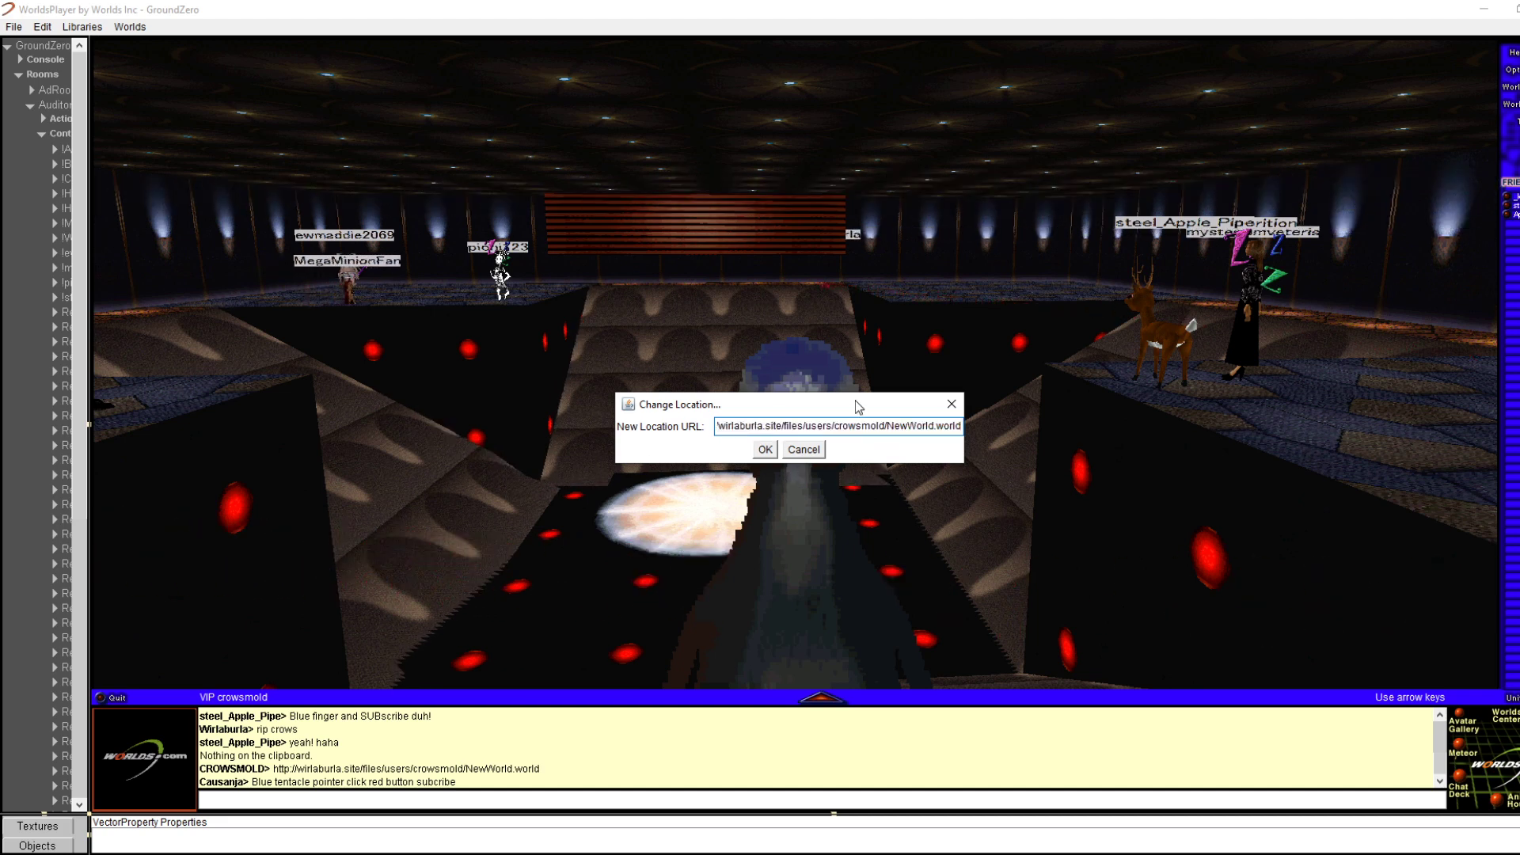
click(765, 449)
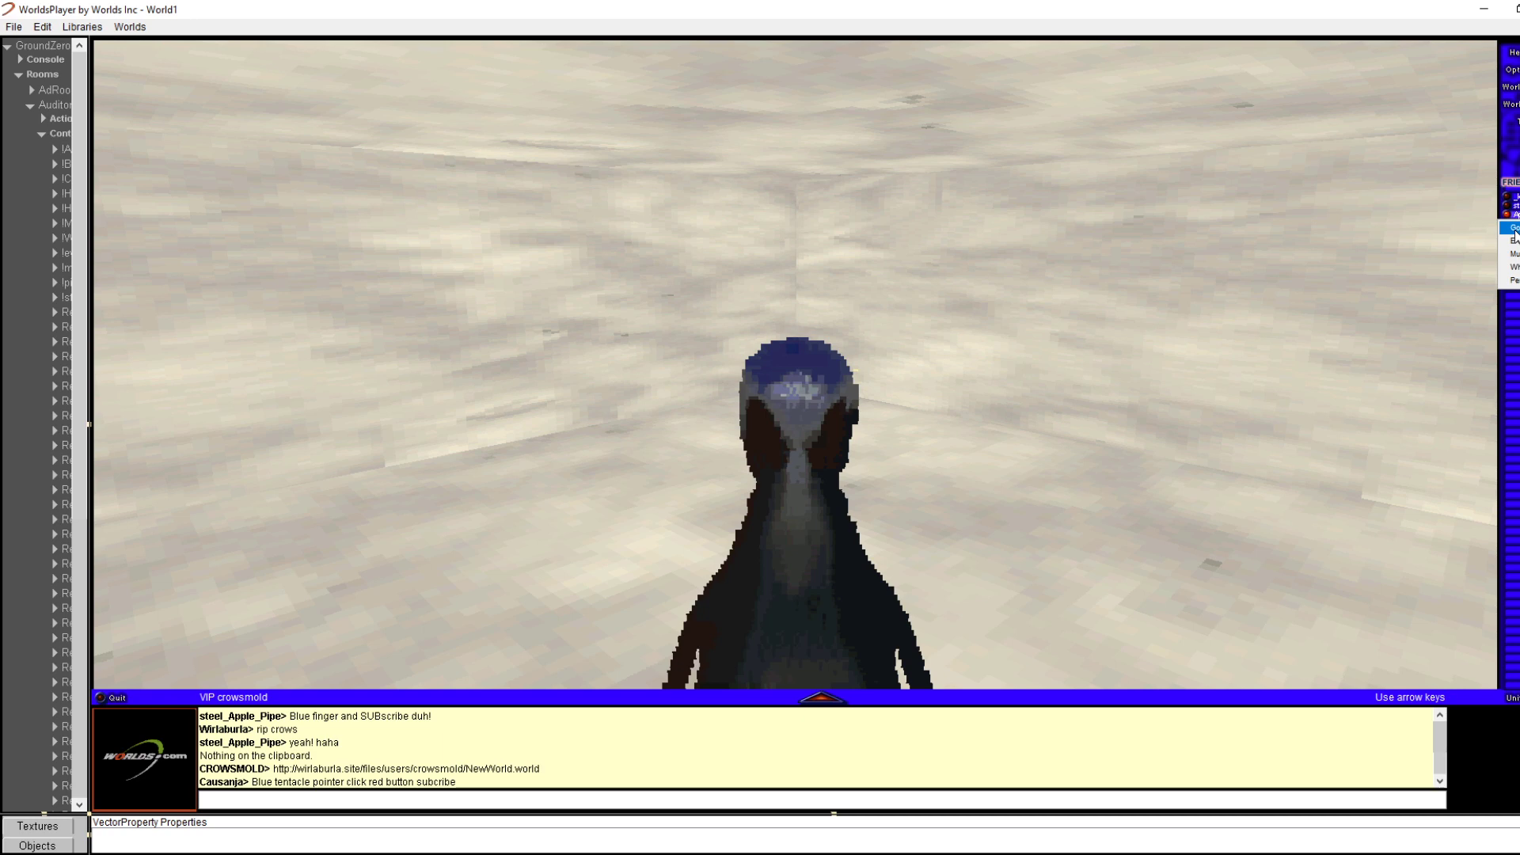
click(1512, 229)
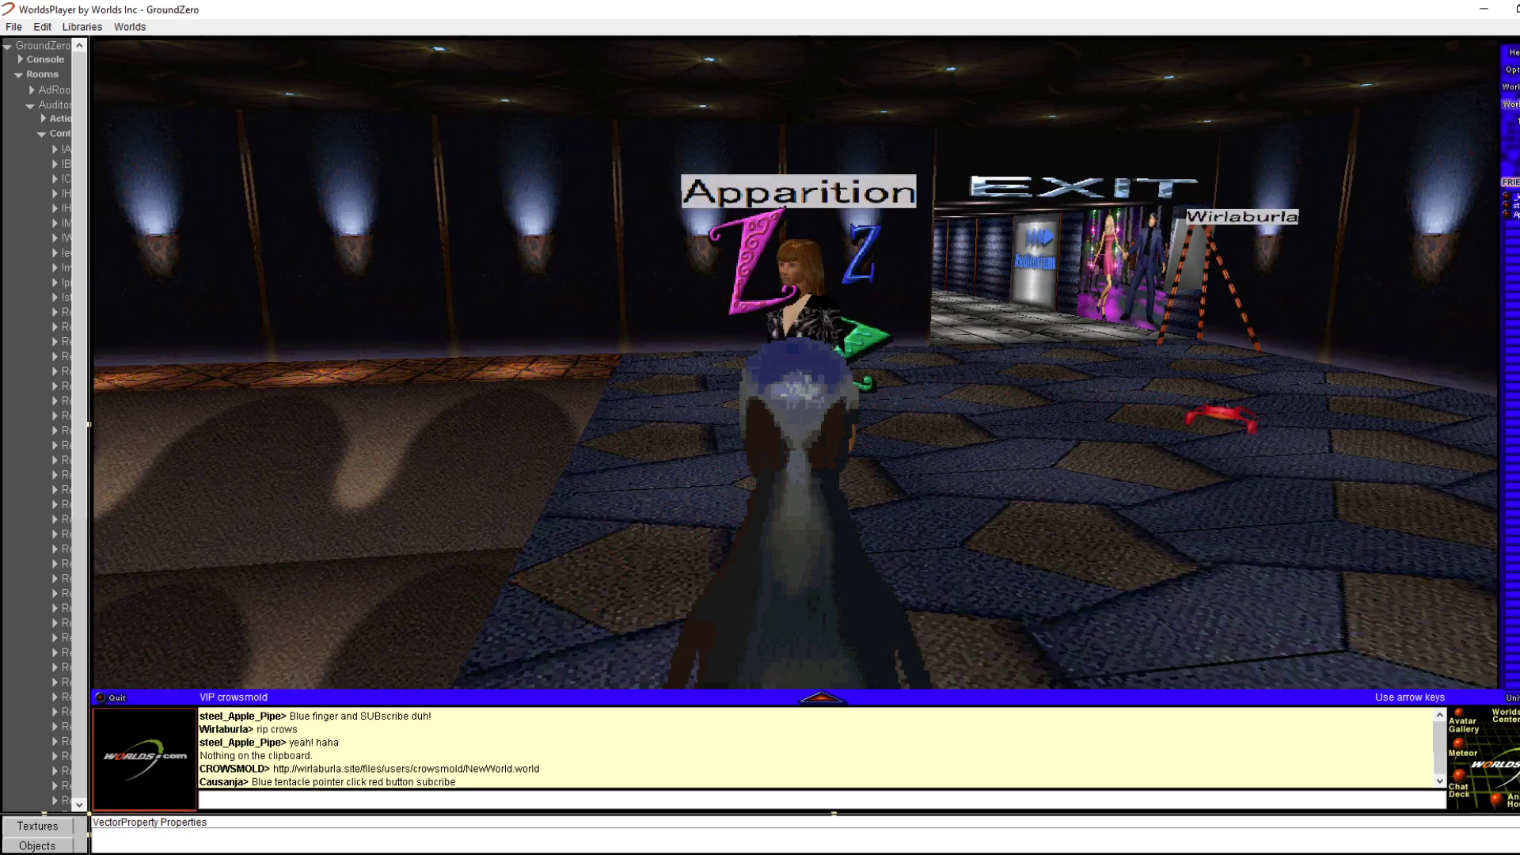
click(1511, 105)
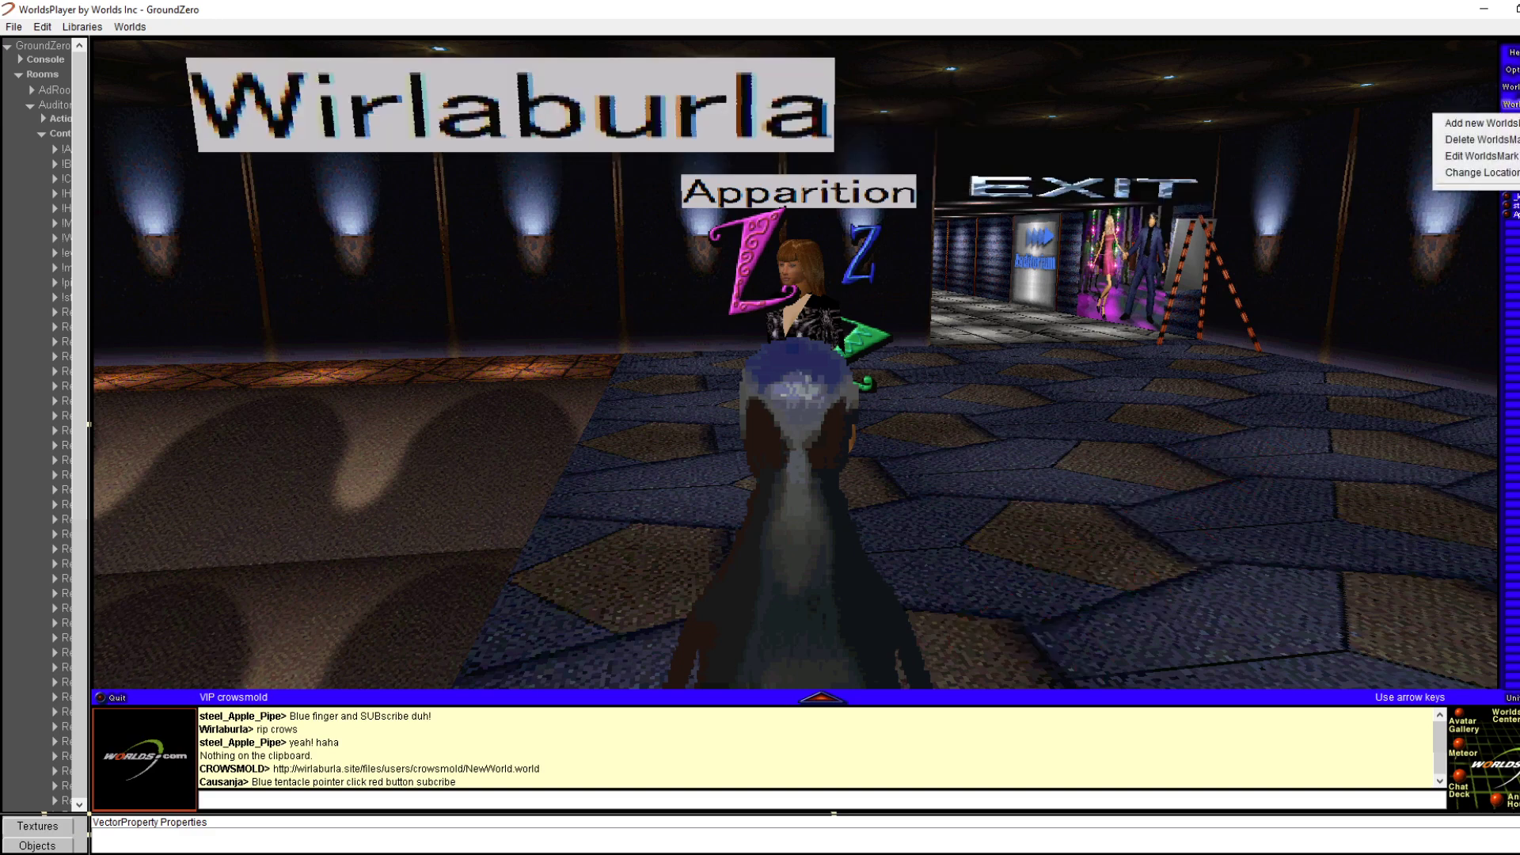
click(1487, 175)
key(ctrl+a)
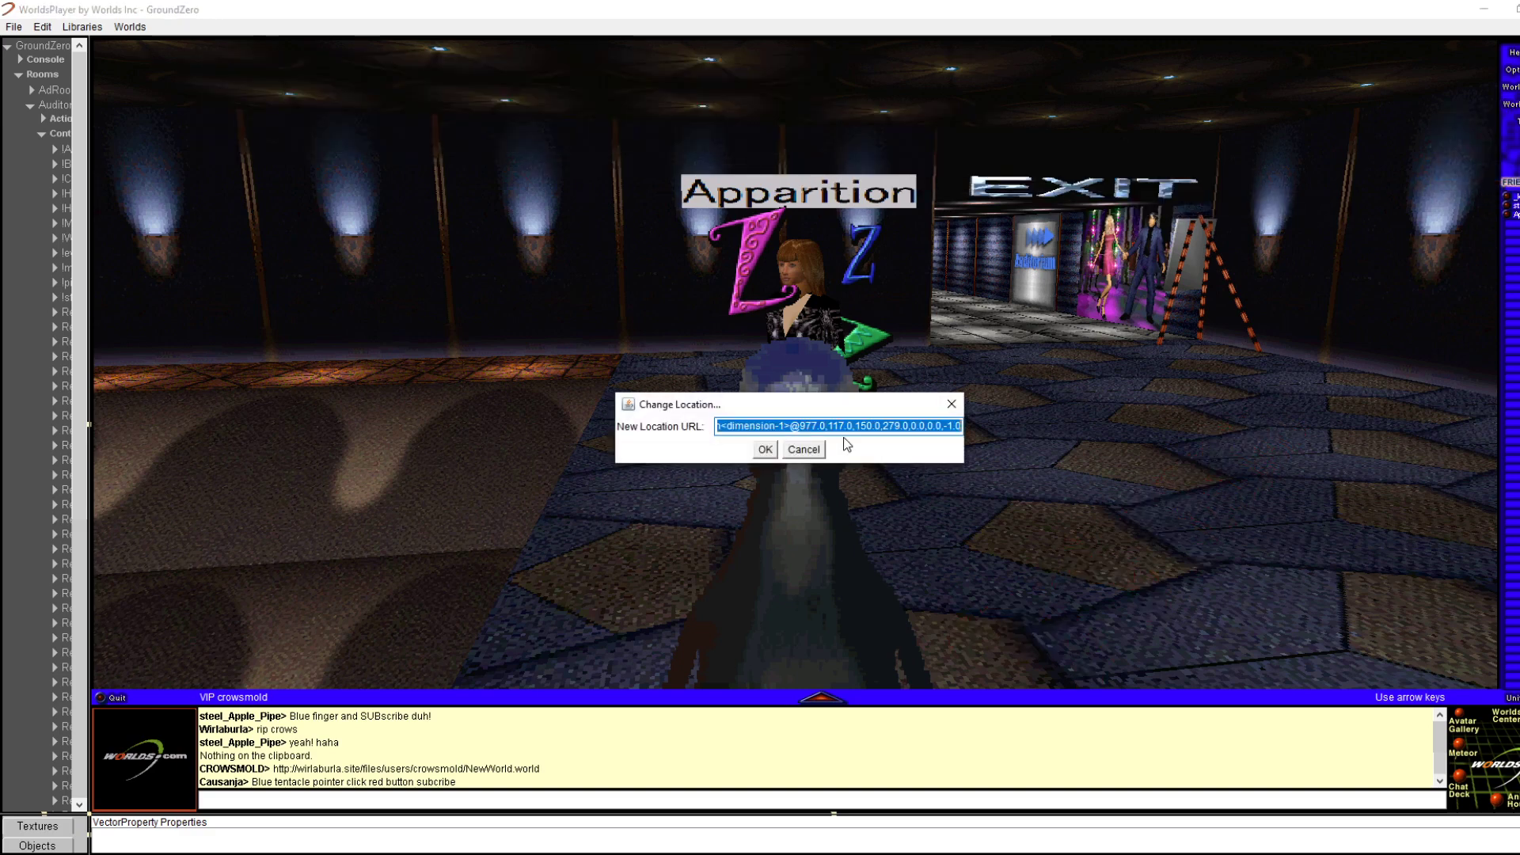
text(http://wirlaburla.site/files/users/crowsmold/NewWorld.world)
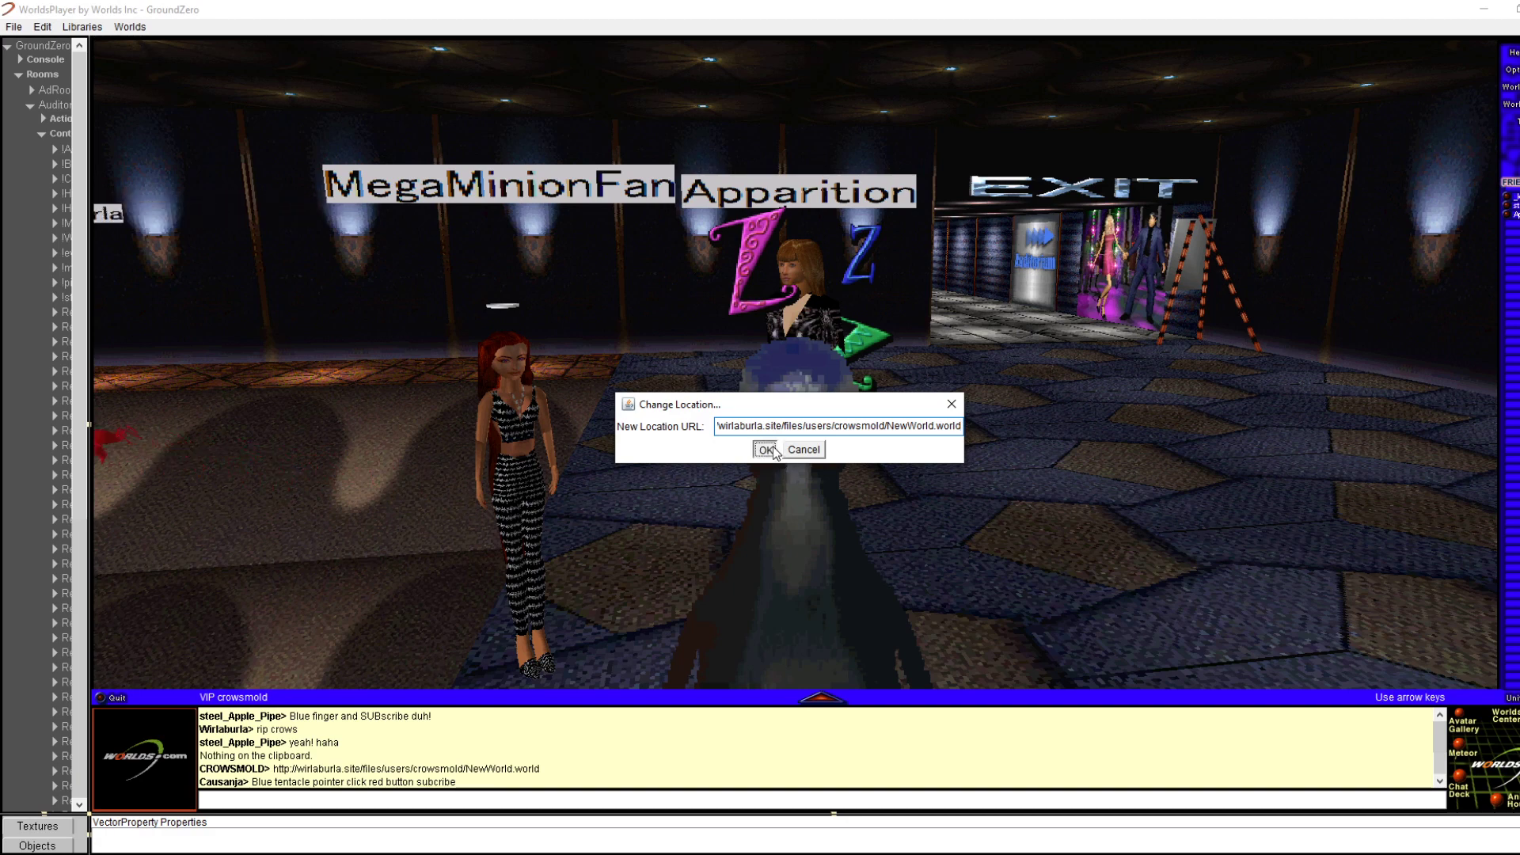
click(770, 448)
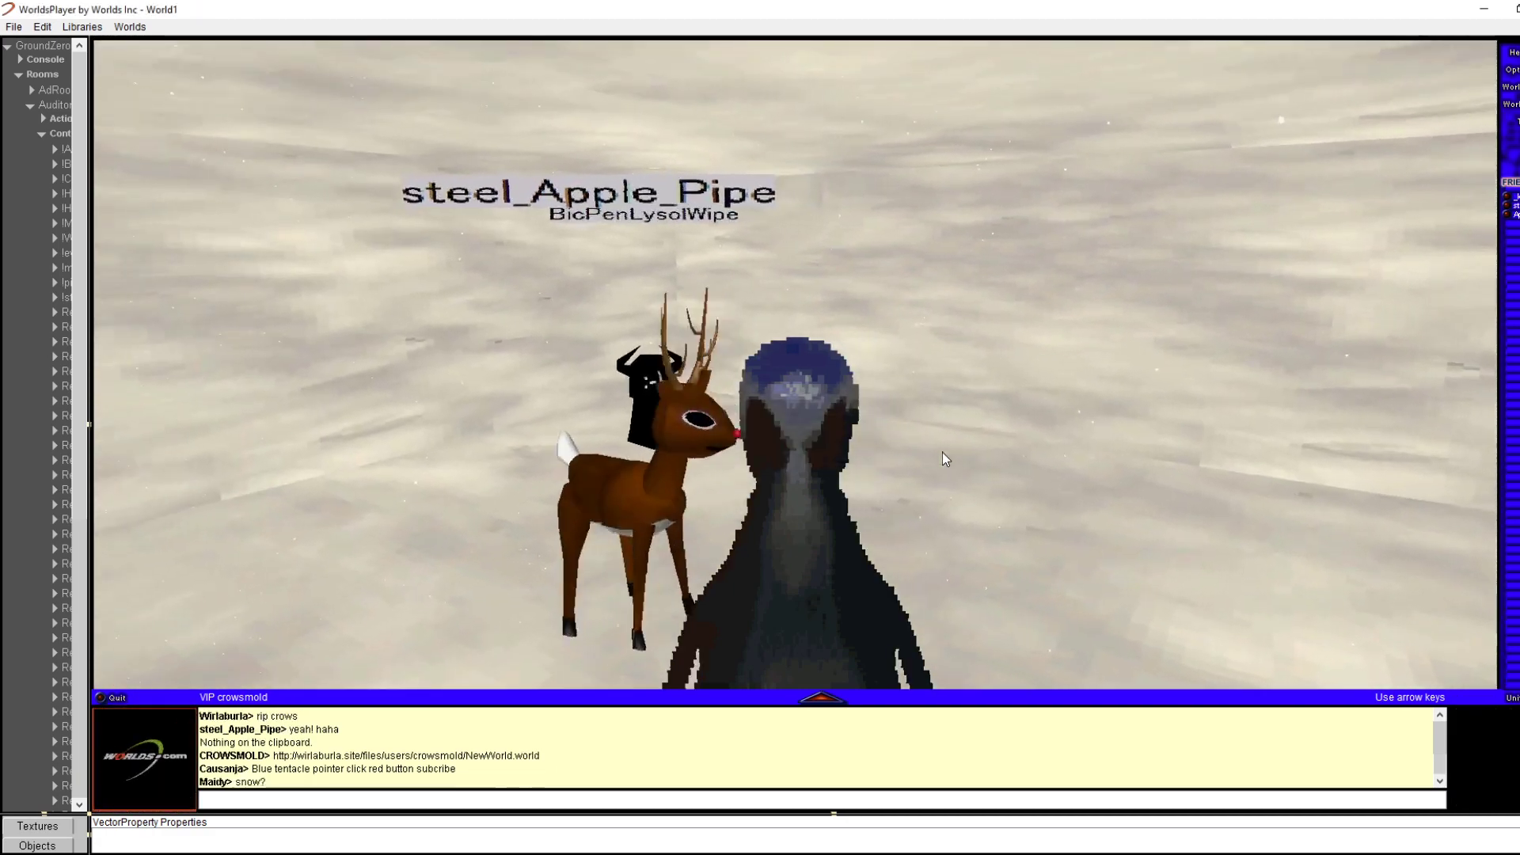
Turn and move the avatar around the custom world's room to look at its surroundings and the gathered attendees
key(Right)
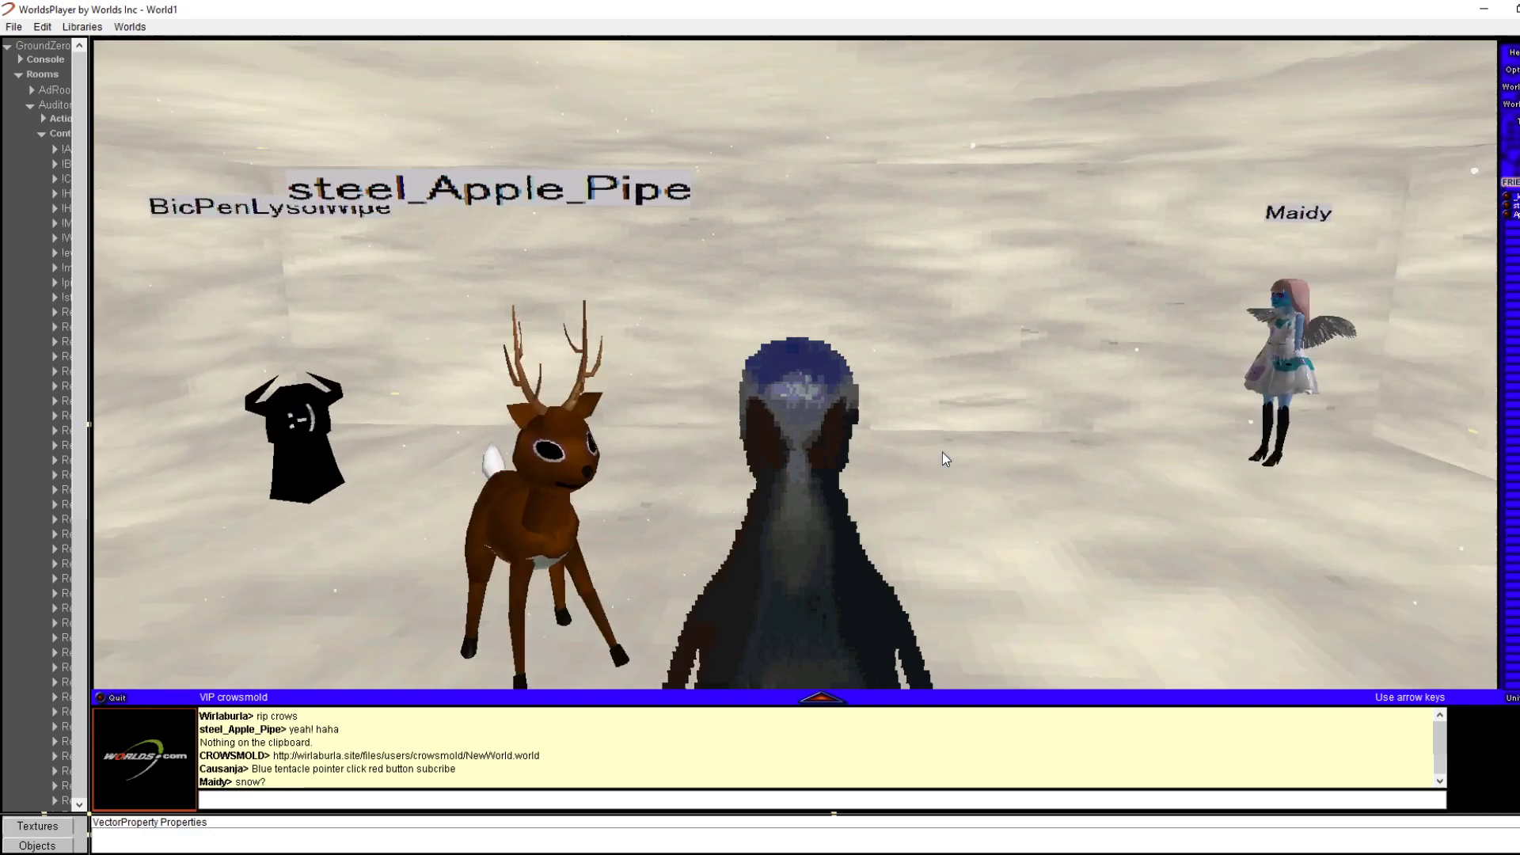
key(Down)
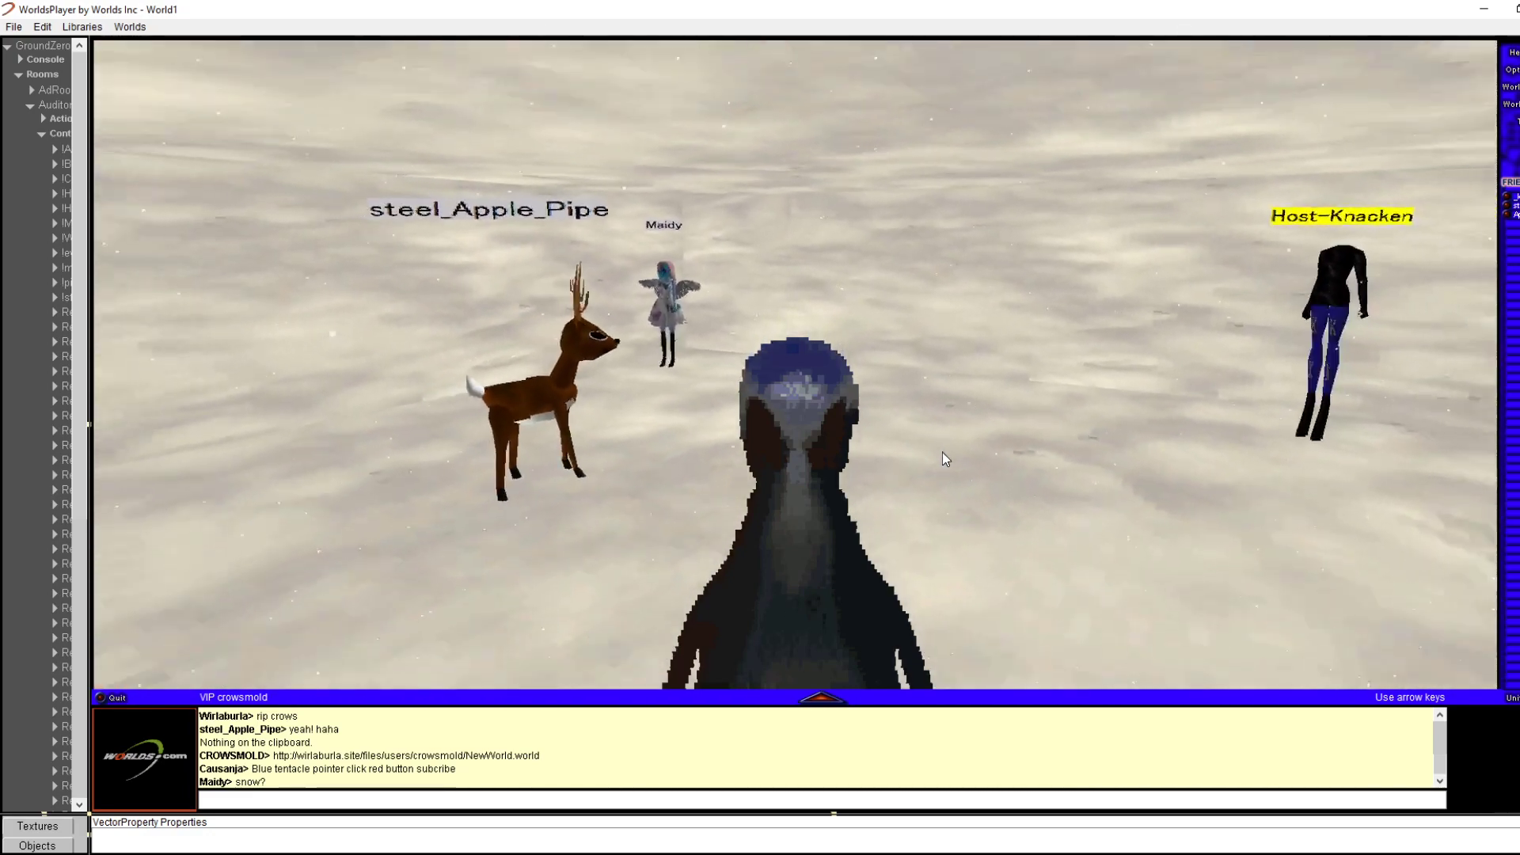
key(Right)
key(Up)
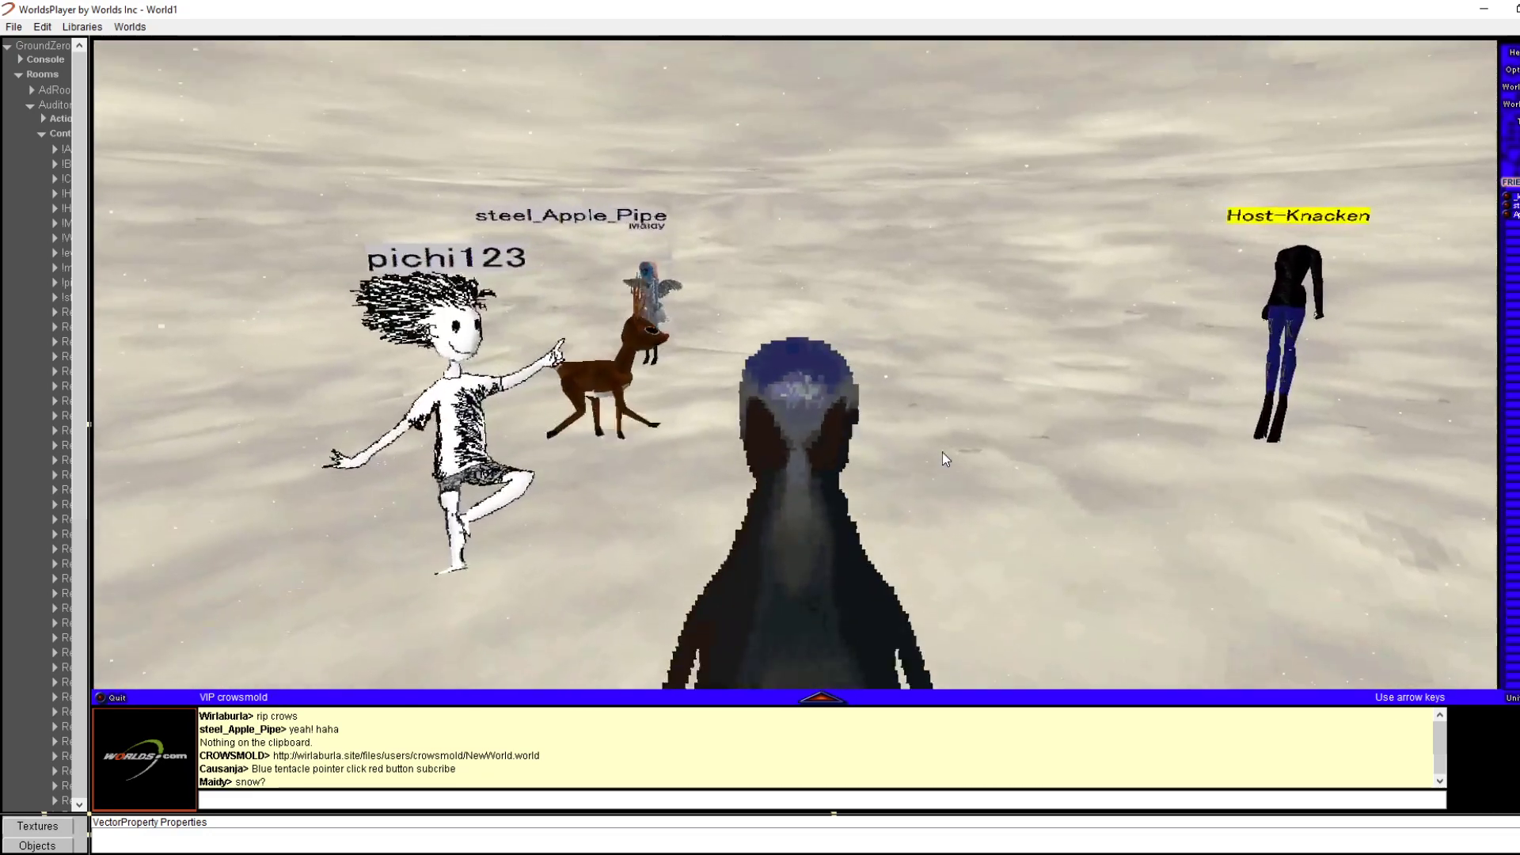
key(Left)
key(Left)
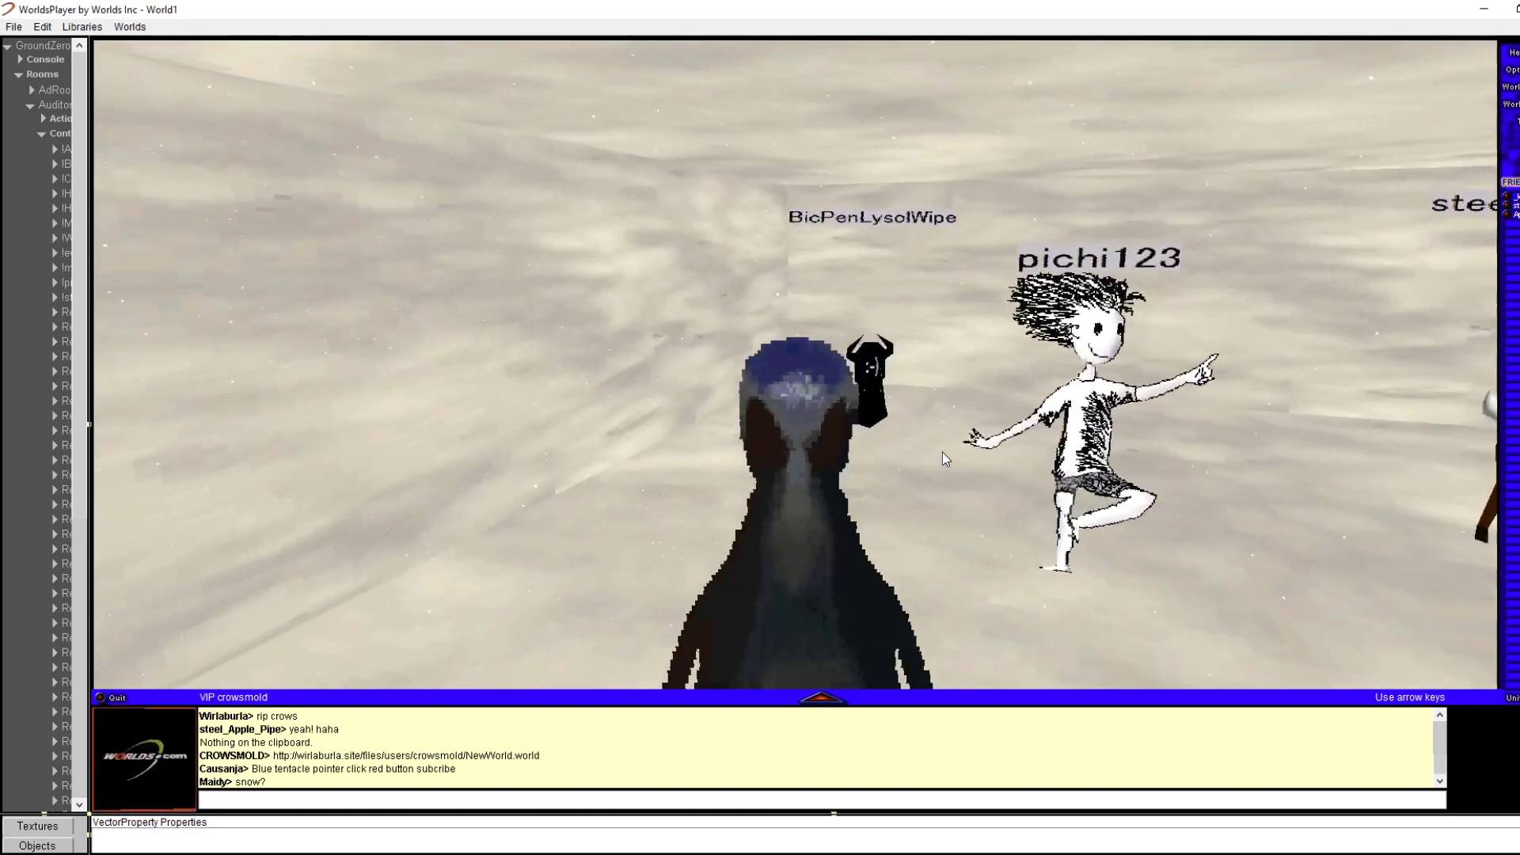
key(Right)
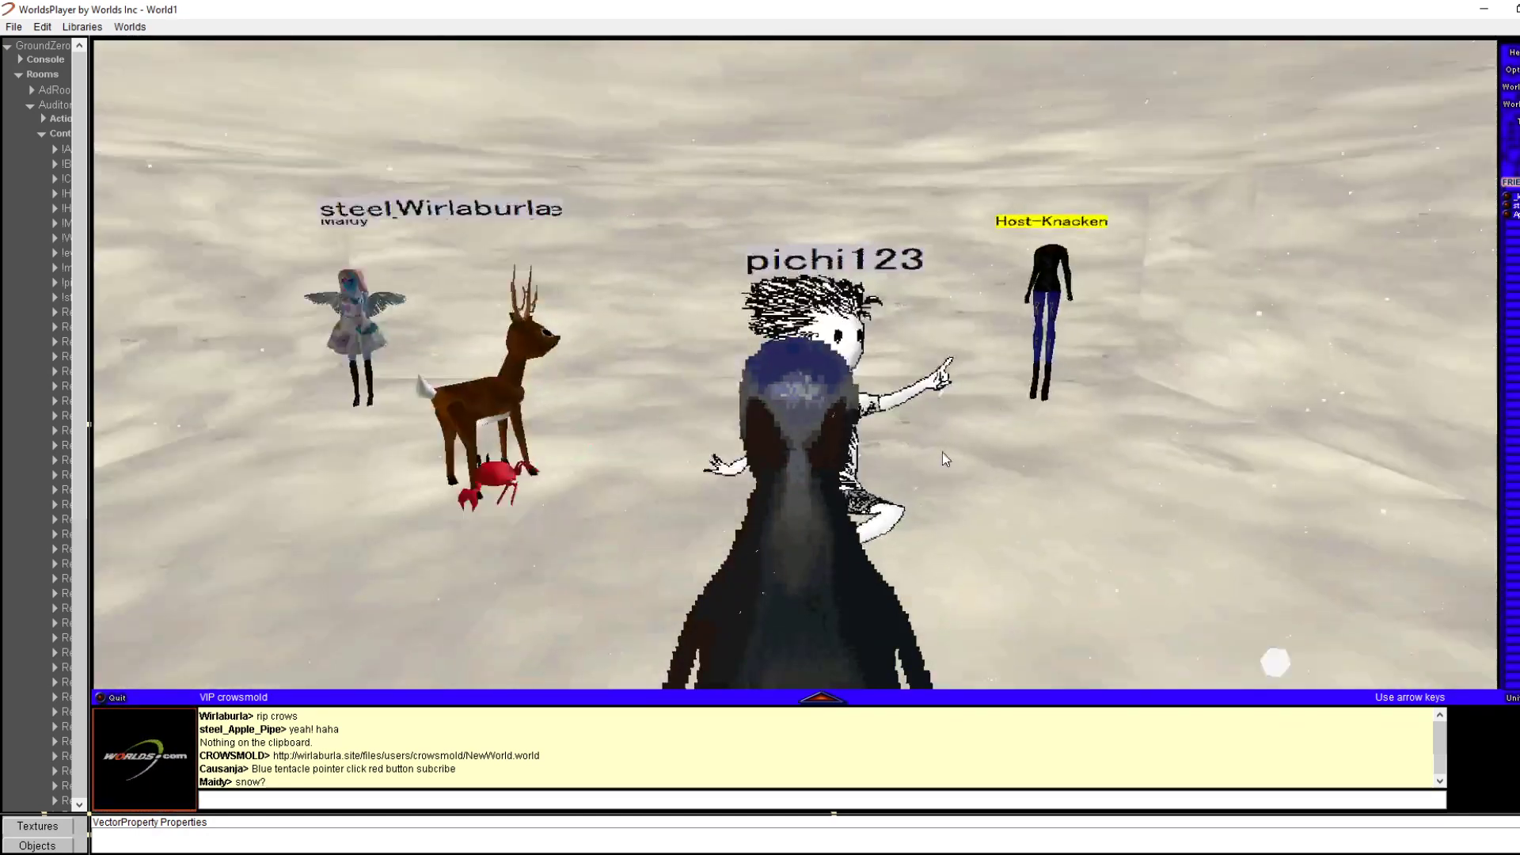
key(Down)
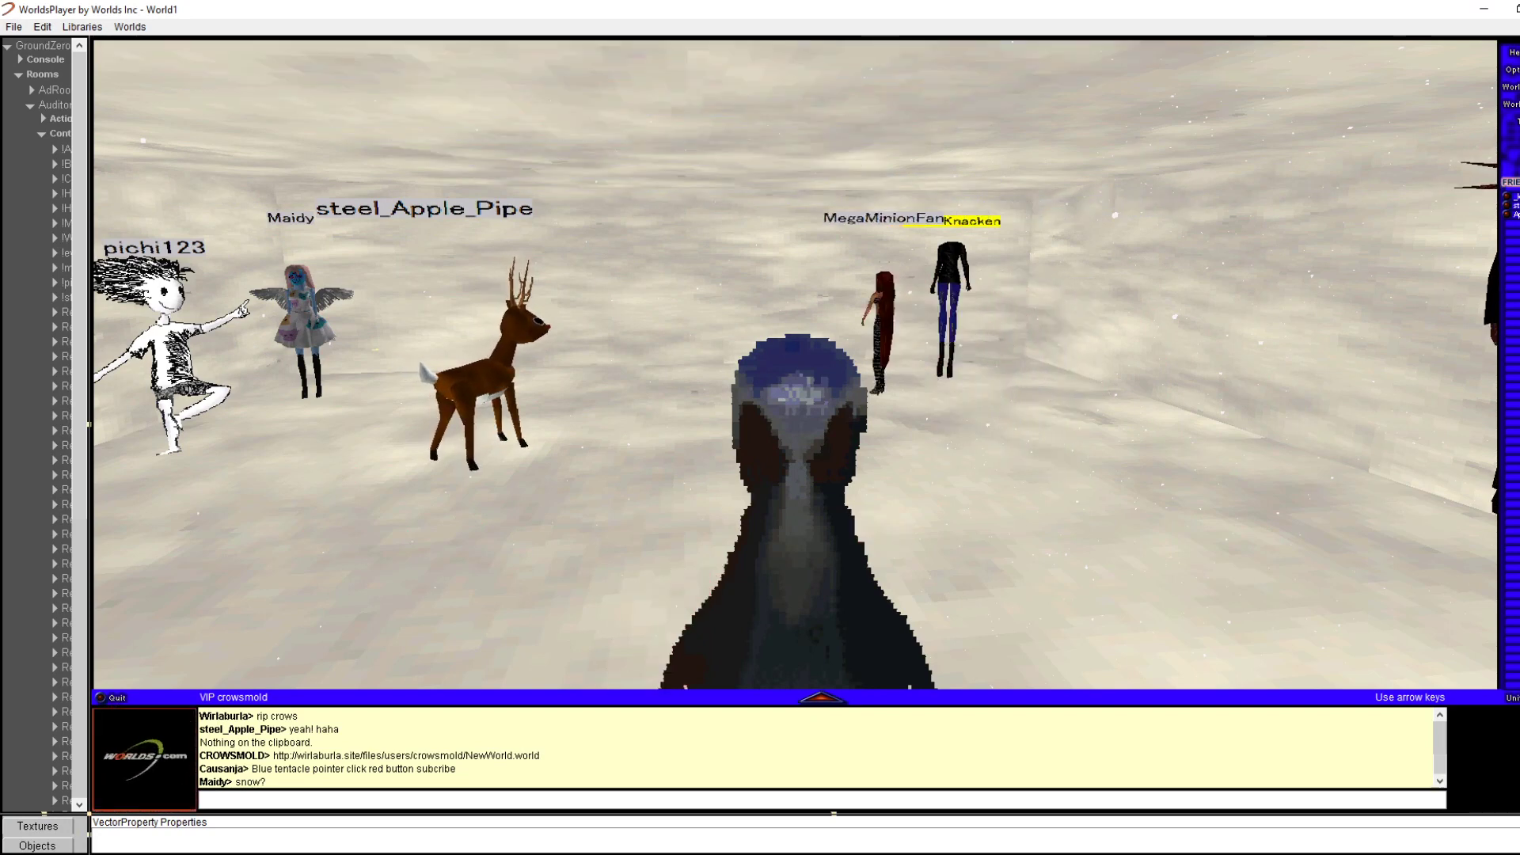
Enlarge the Shaper panes beside and below the 3D view and collapse the Auditorium room and its Contents in the world tree
click(13, 26)
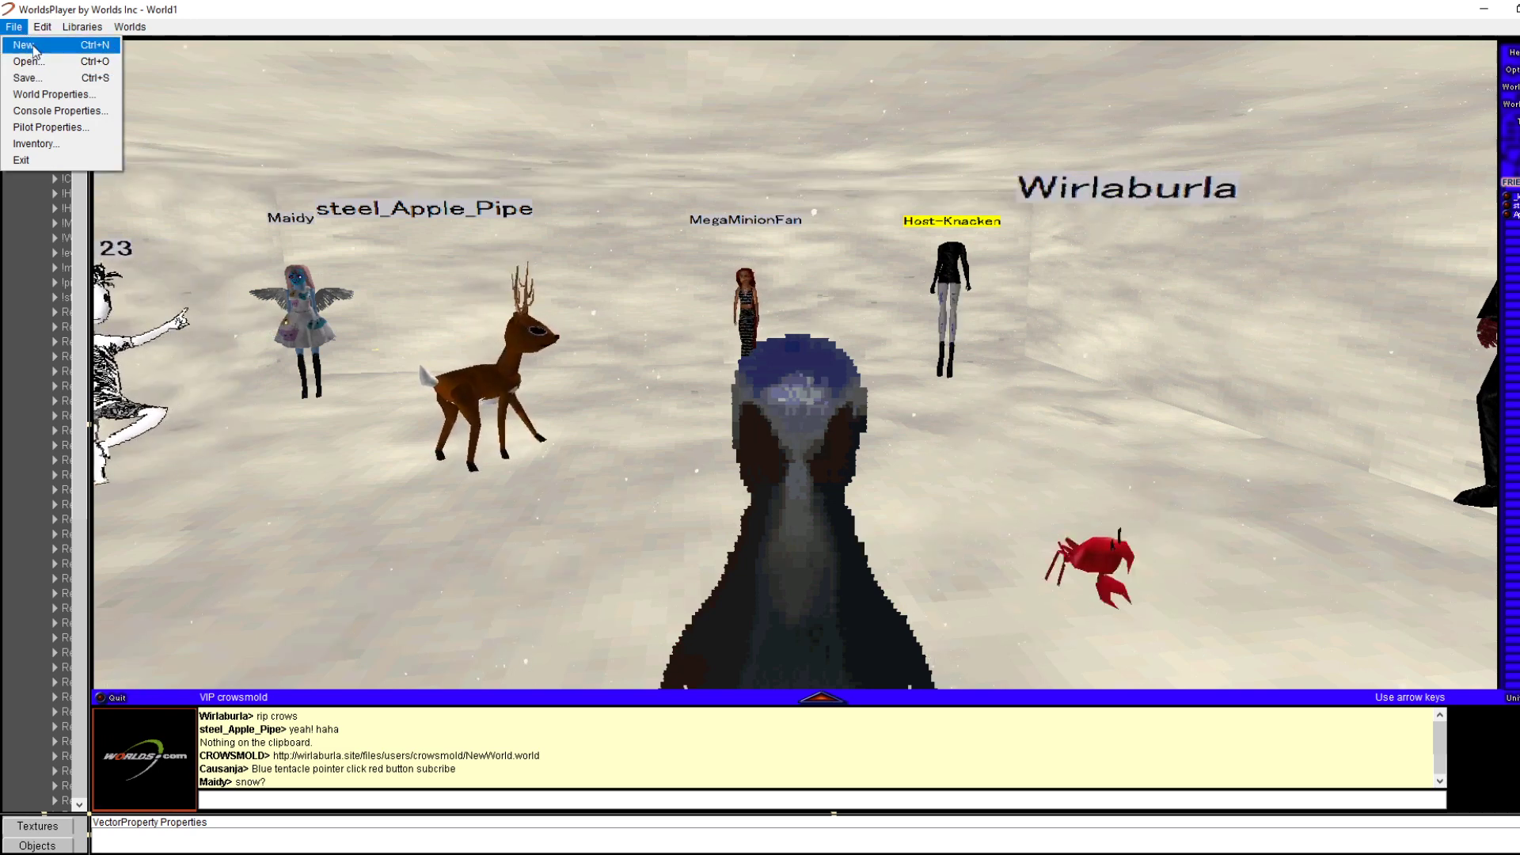
click(372, 307)
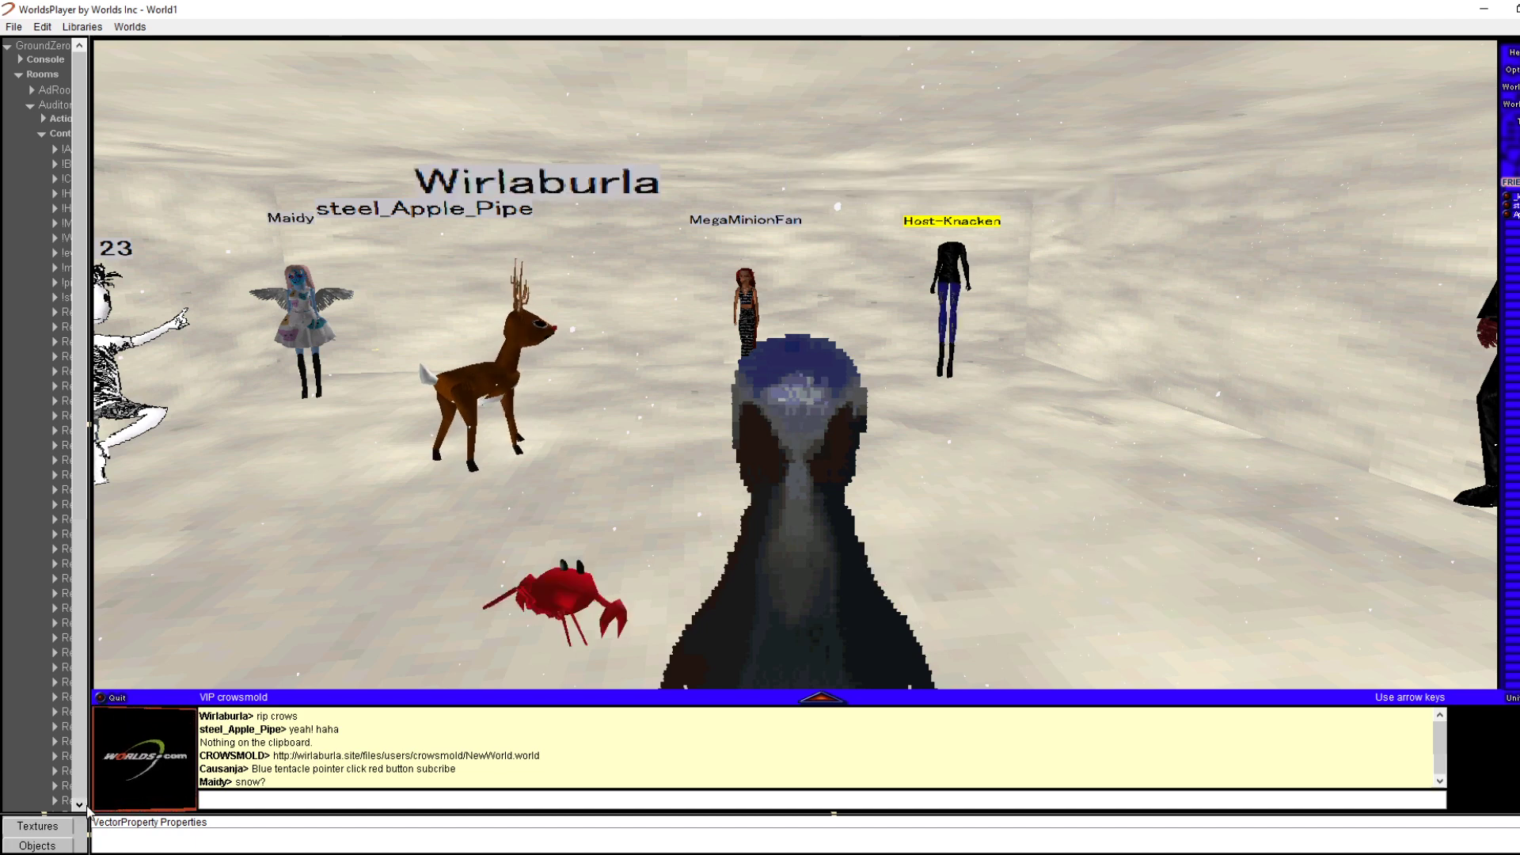
drag(87, 809, 273, 638)
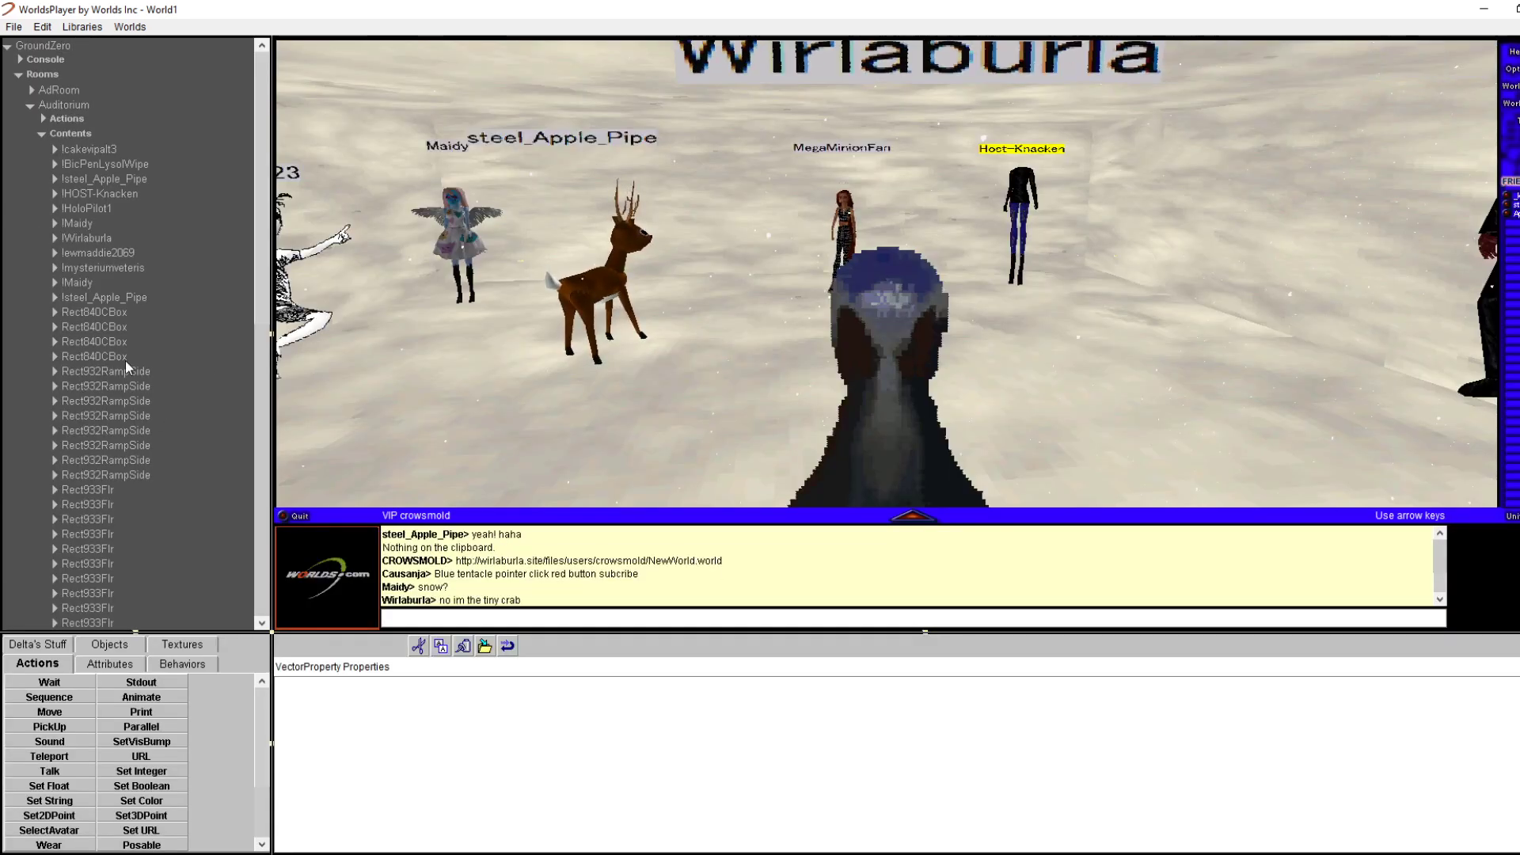
click(42, 133)
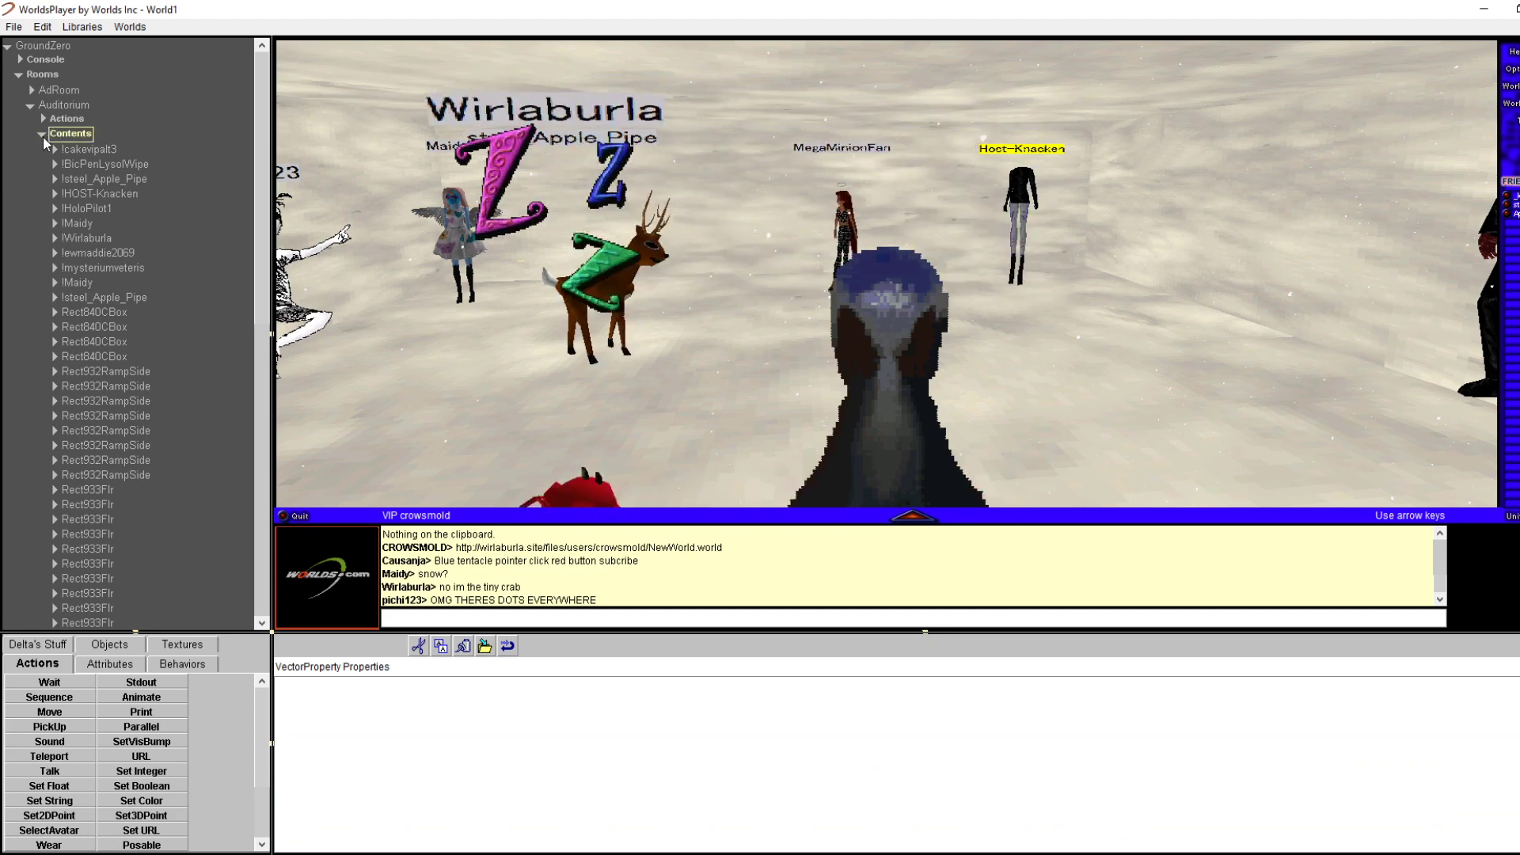
key(Left)
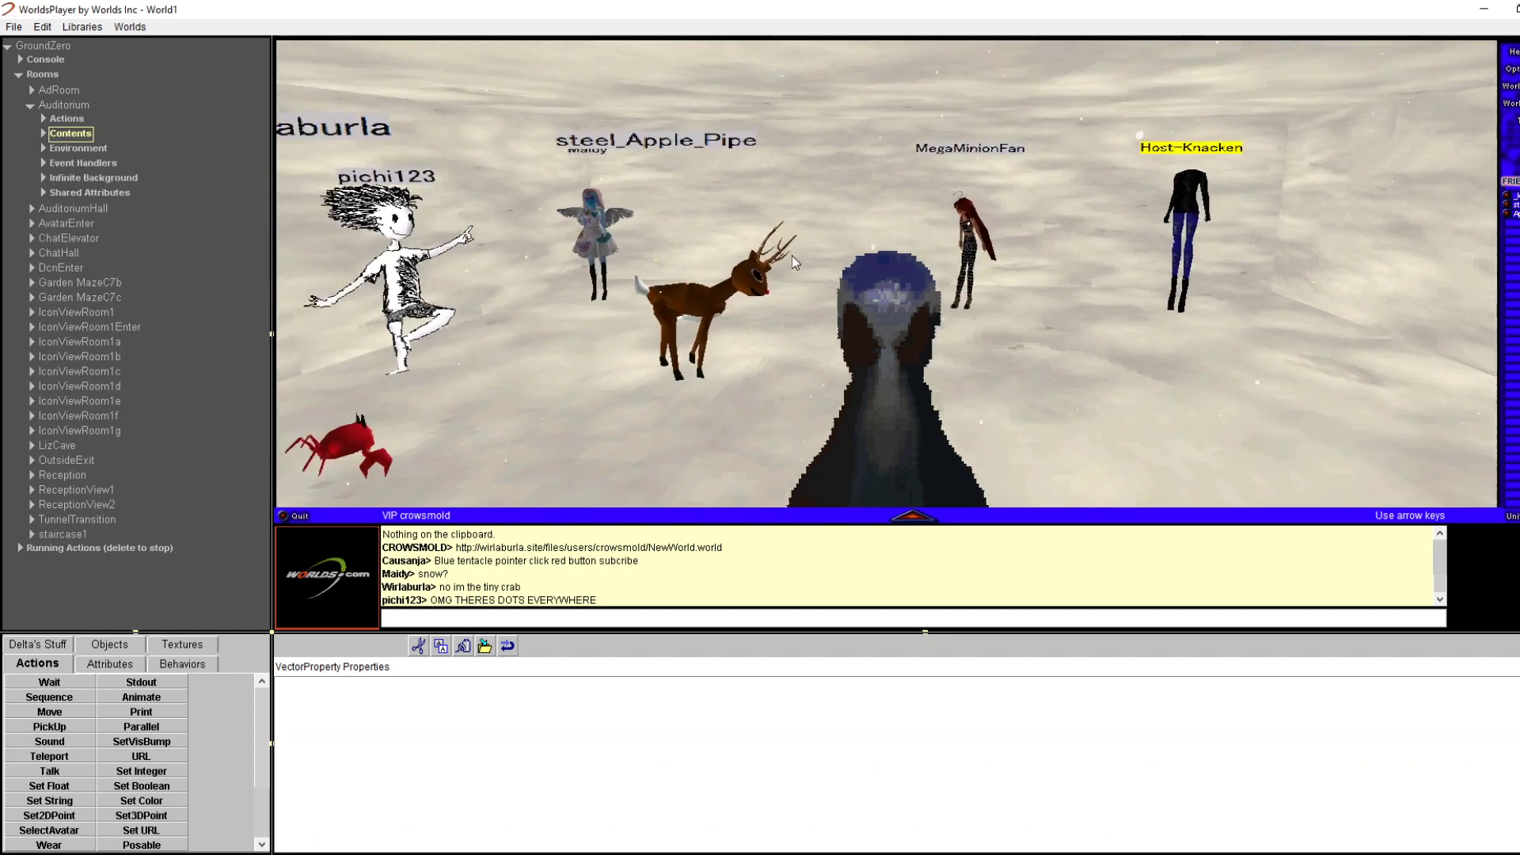
key(Right)
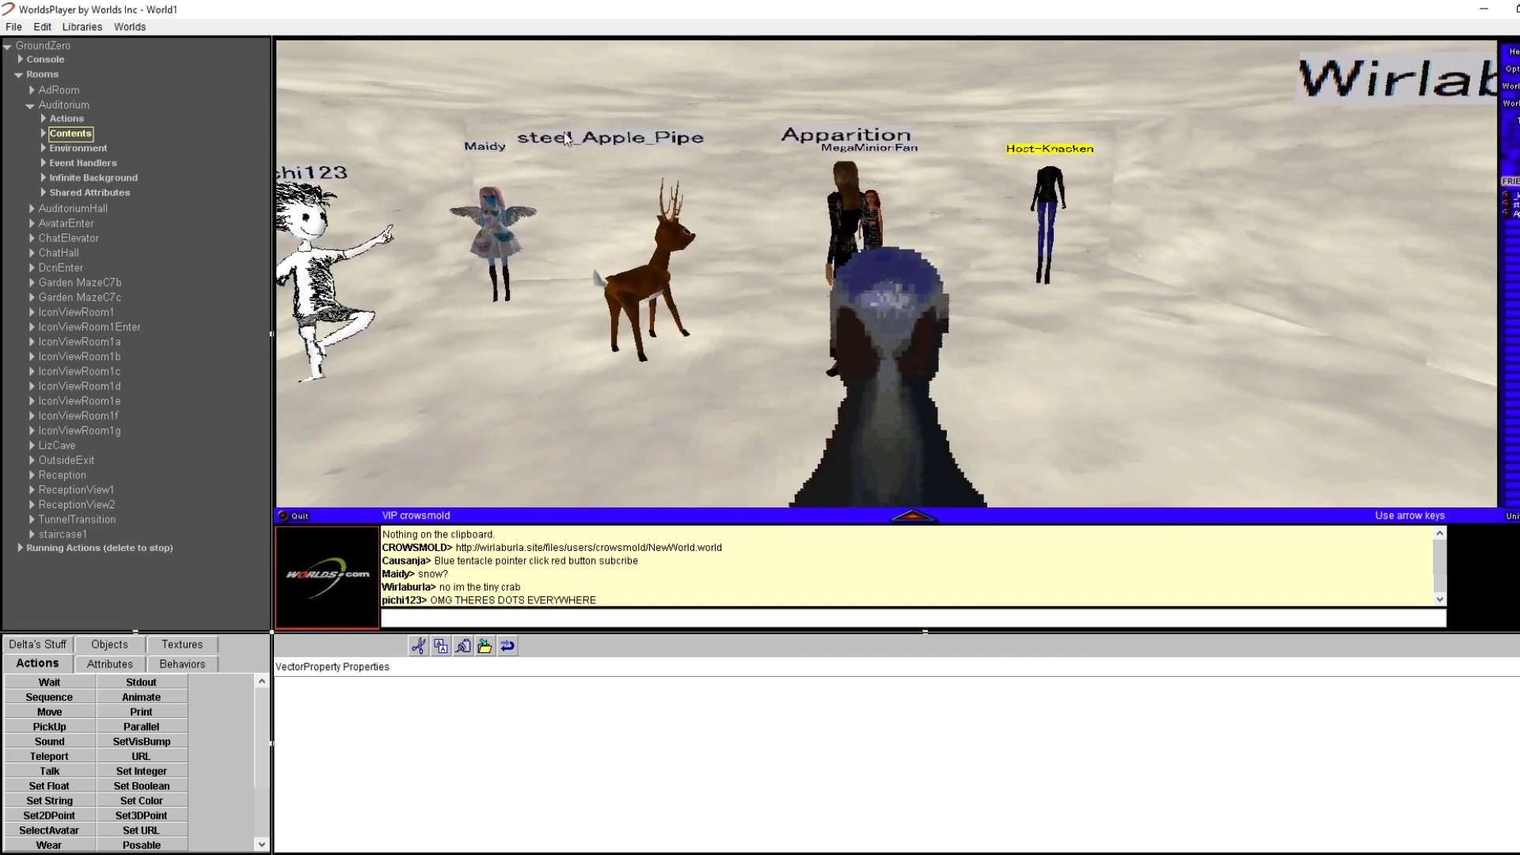
click(30, 106)
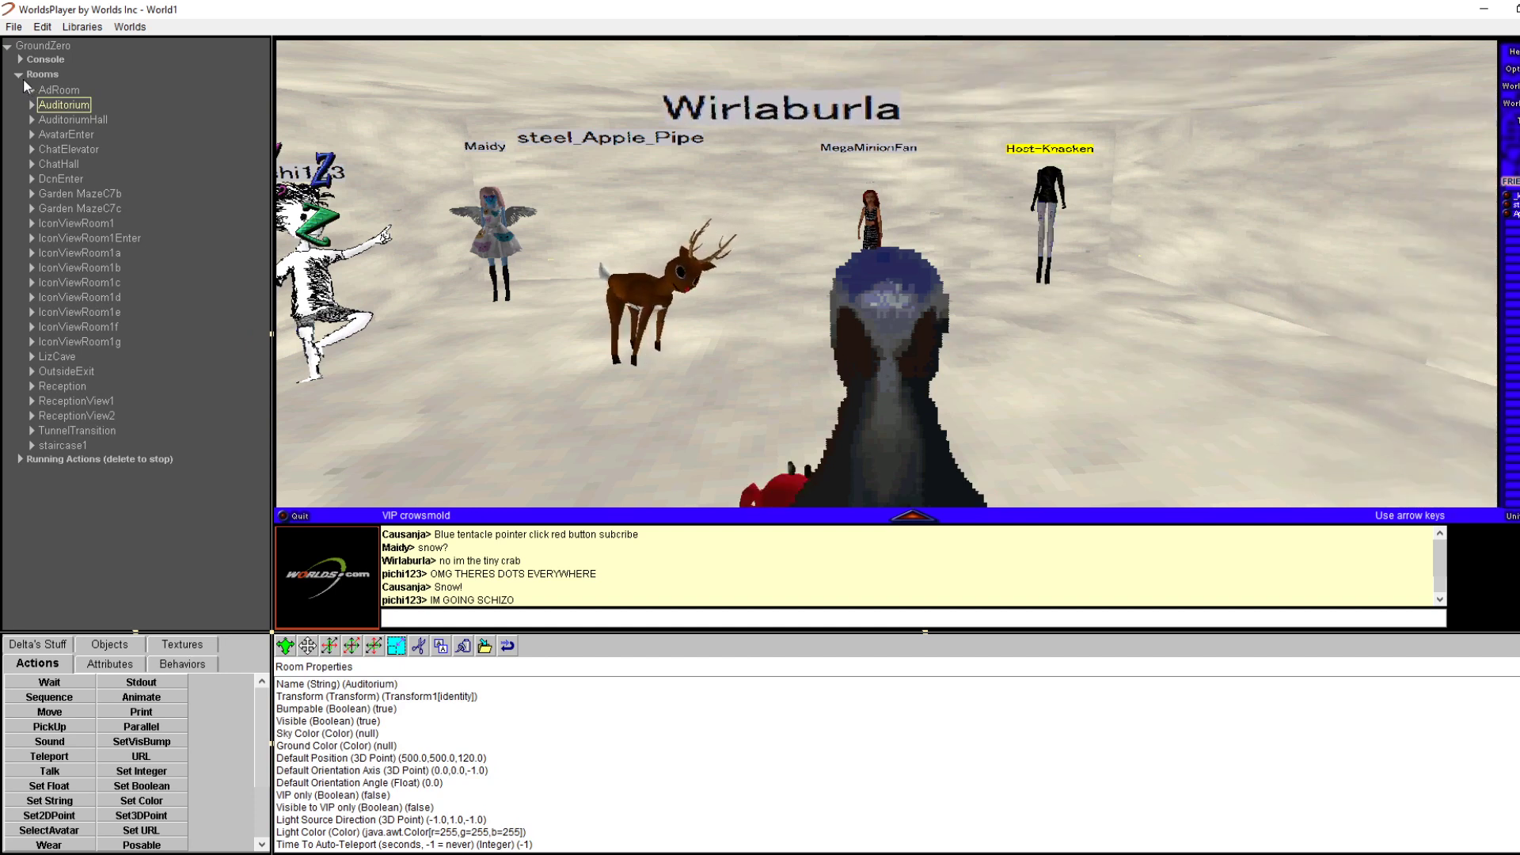
Try to open the properties of the custom world's room surface directly from the 3D view
click(14, 27)
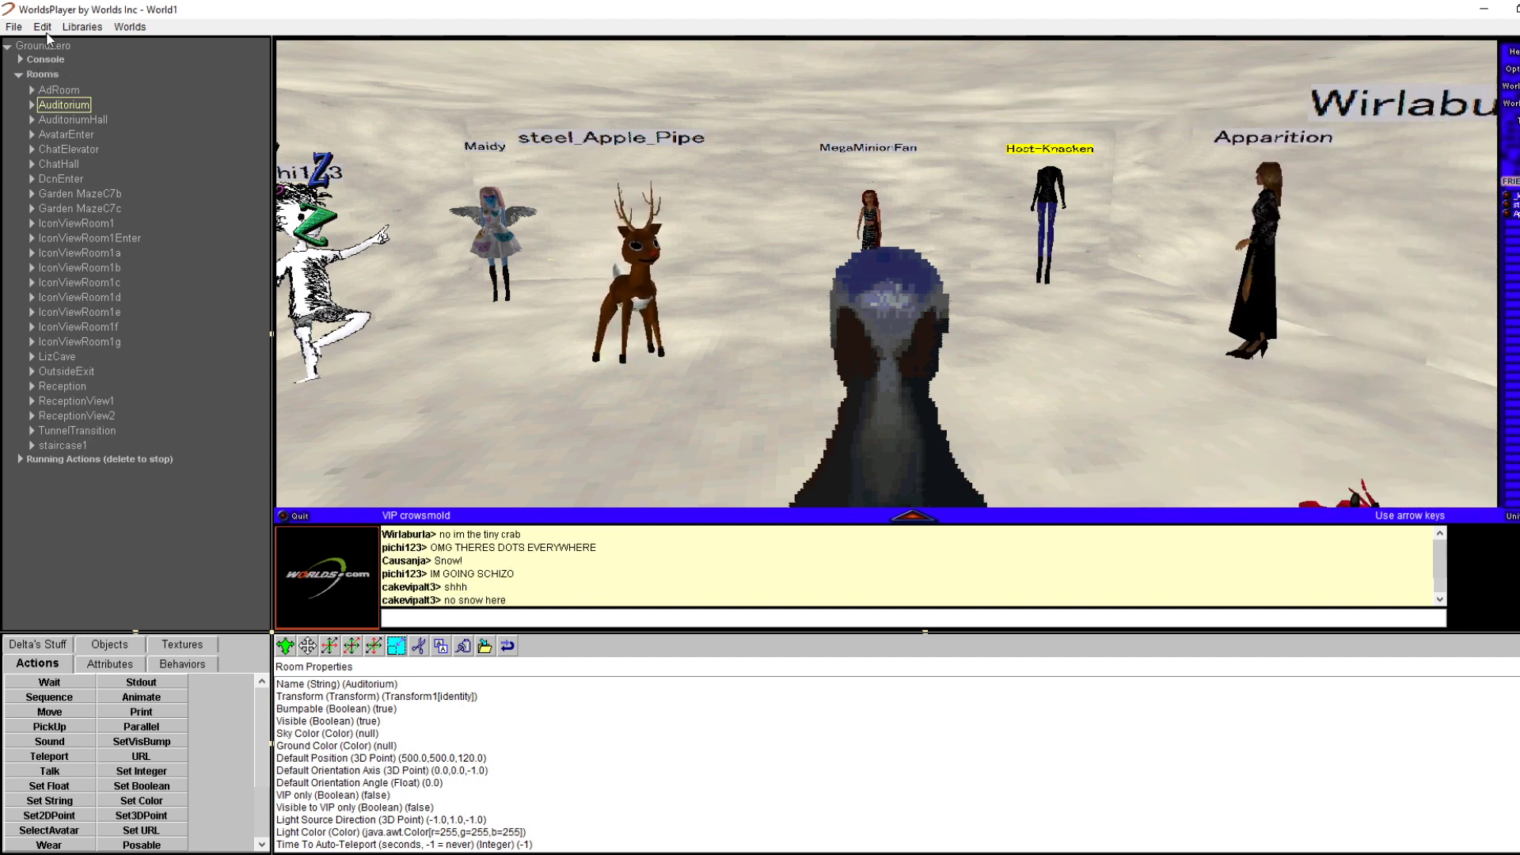
click(14, 26)
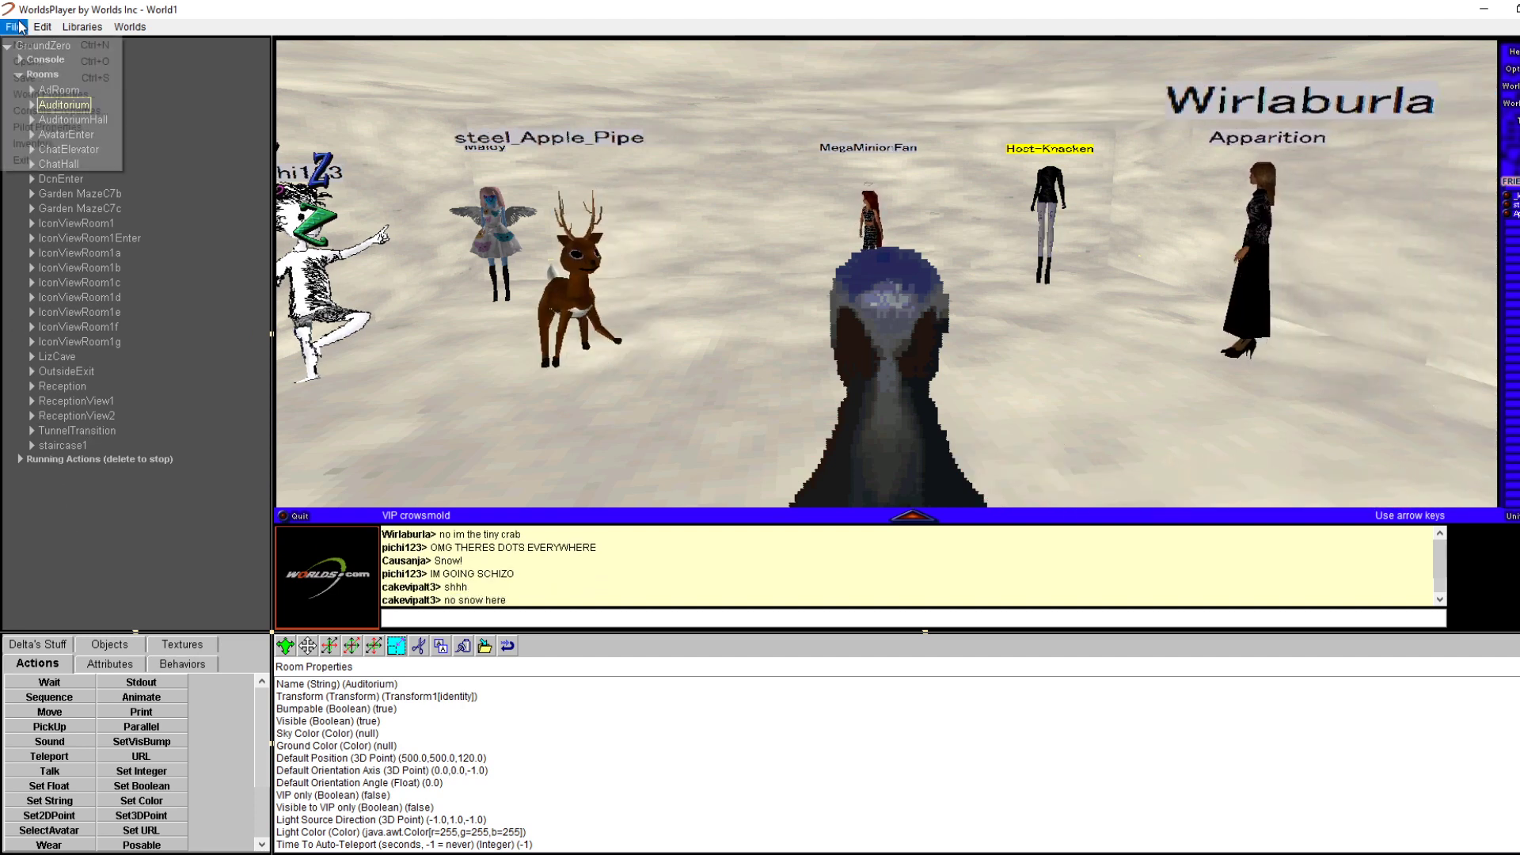
mouse_move(42, 26)
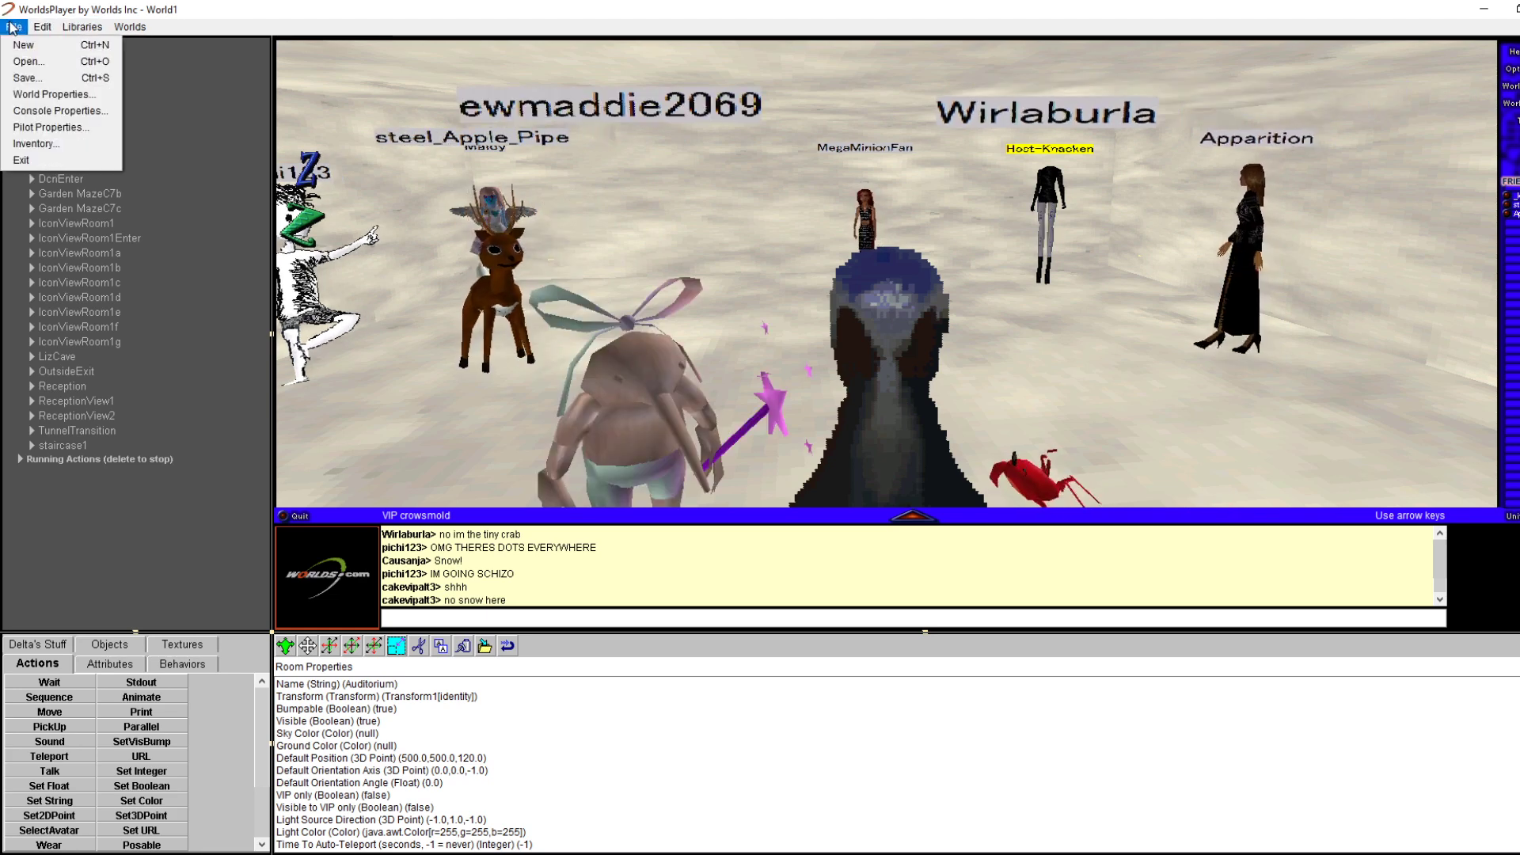
click(633, 203)
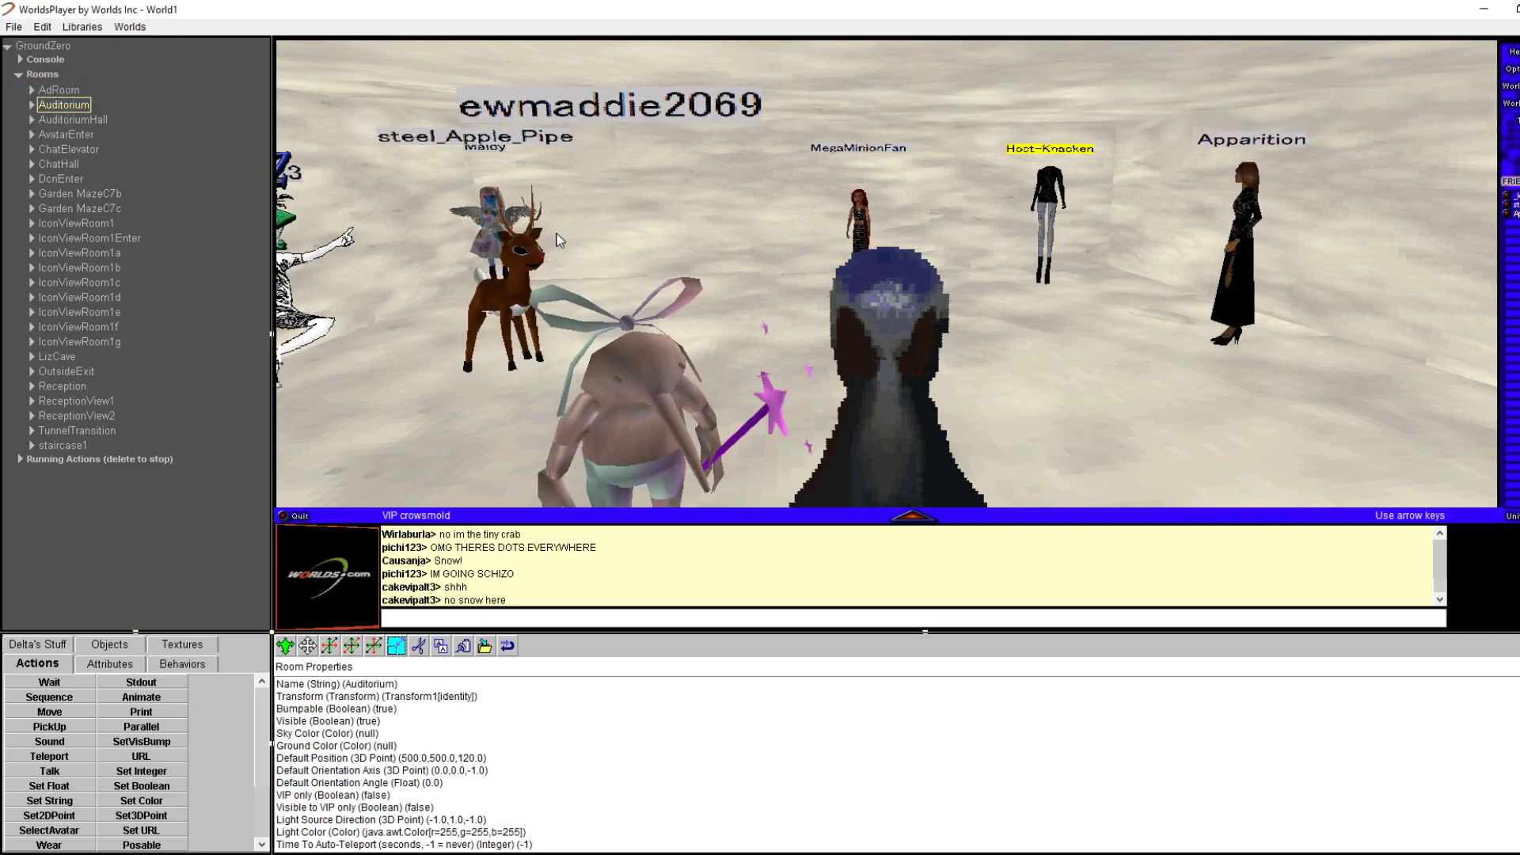
right_click(654, 203)
click(686, 217)
right_click(661, 192)
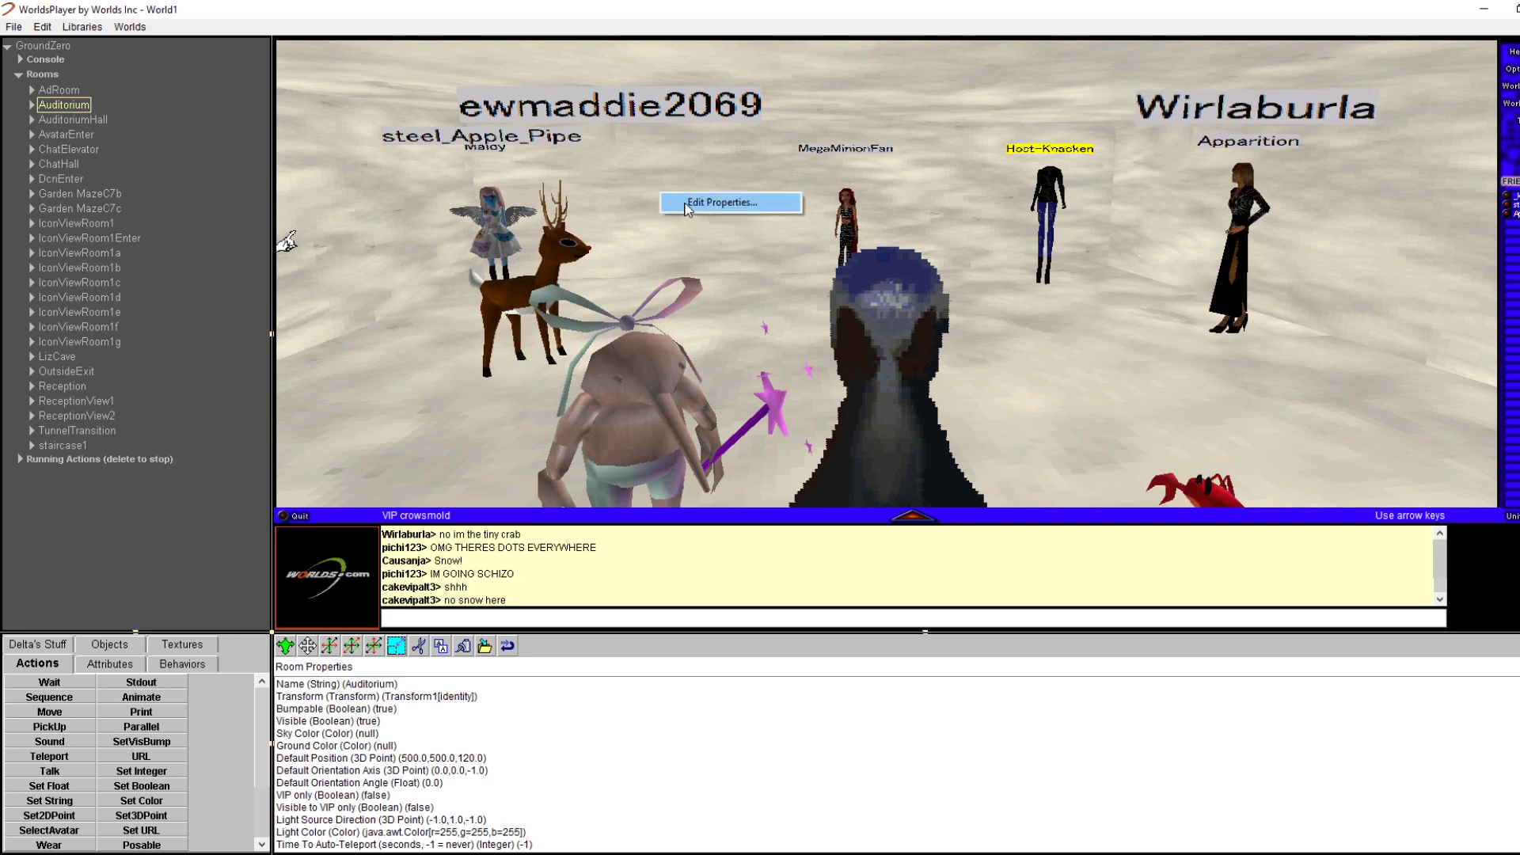
click(682, 207)
Open the current world's properties in place of GroundZero's, expand World1 and its Rooms, and select Room1
click(19, 30)
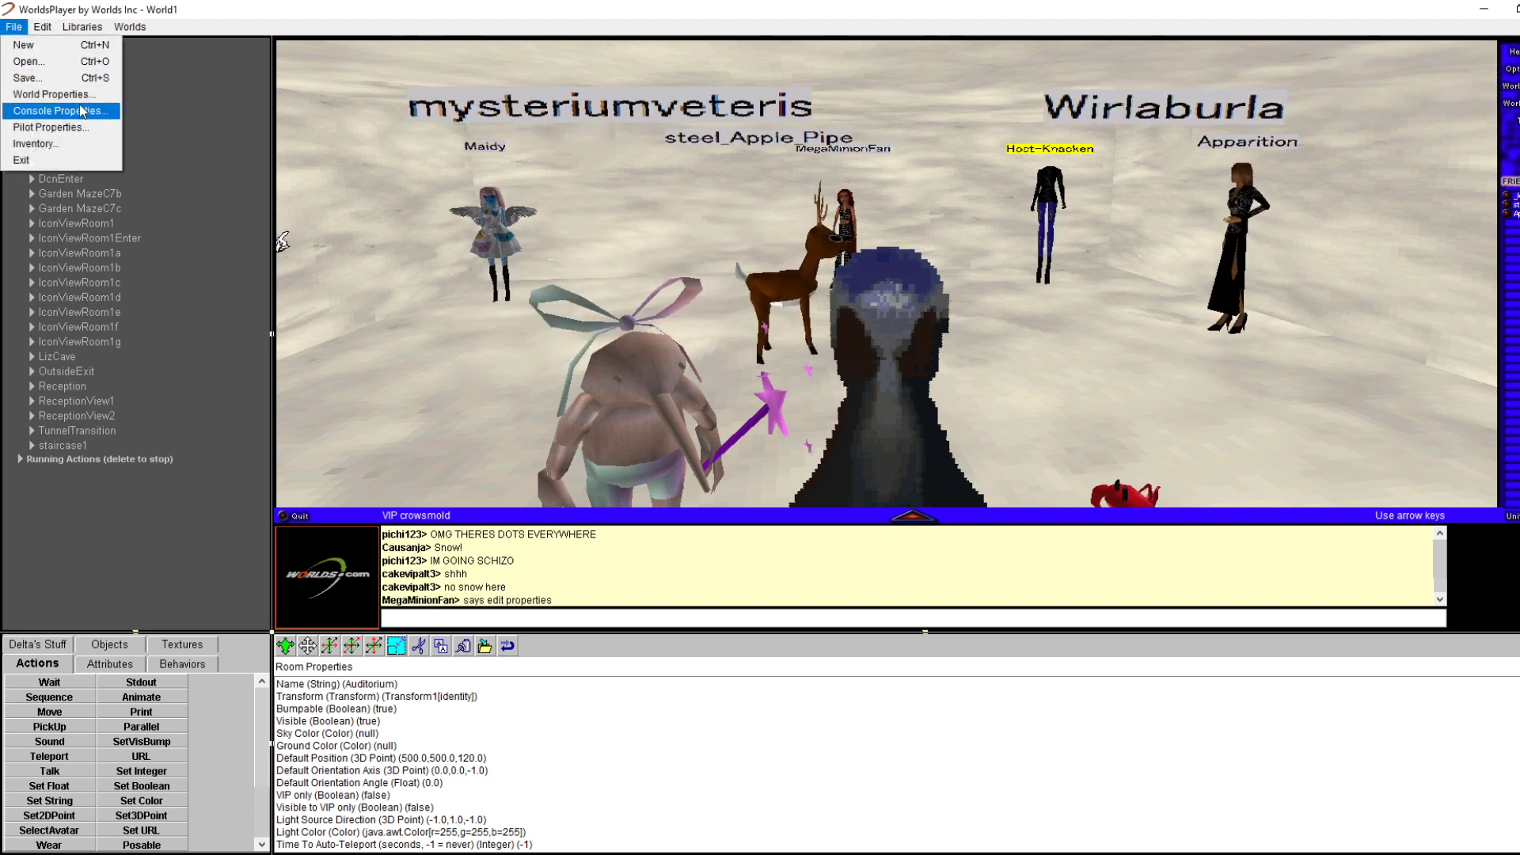
click(85, 96)
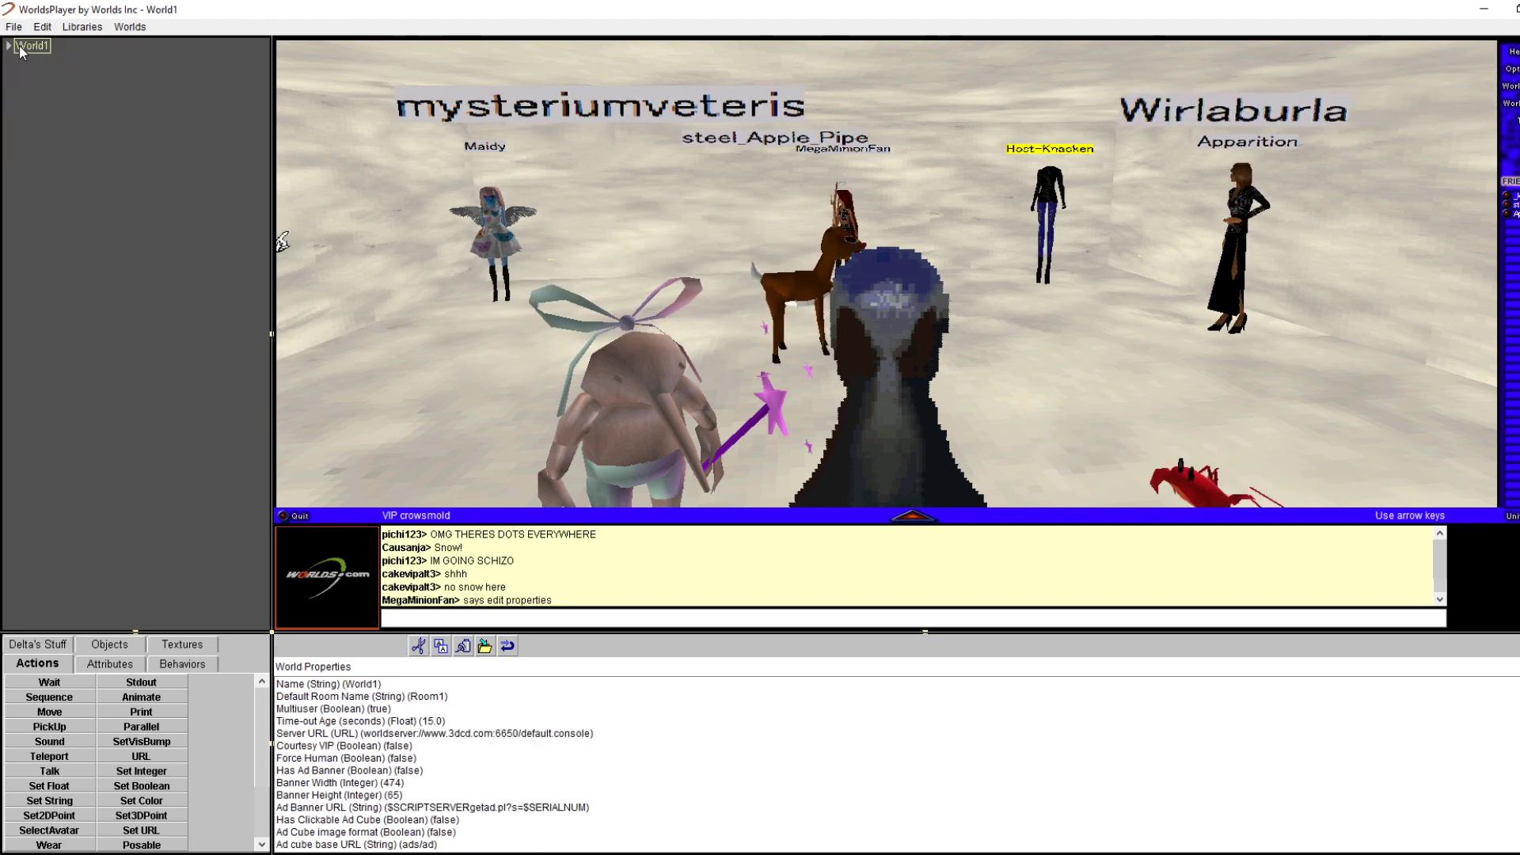
click(9, 46)
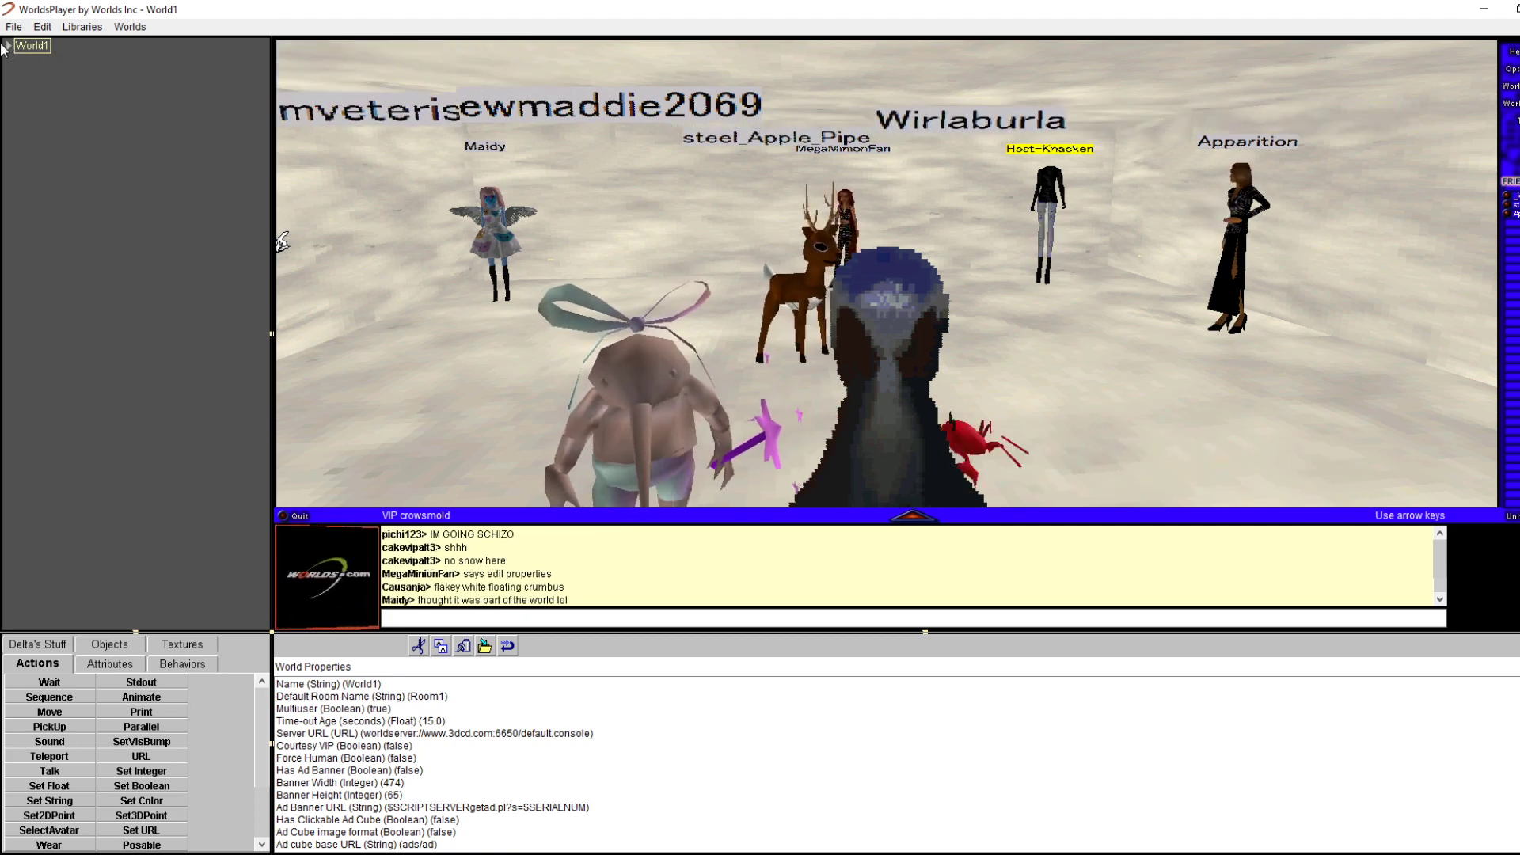
click(8, 46)
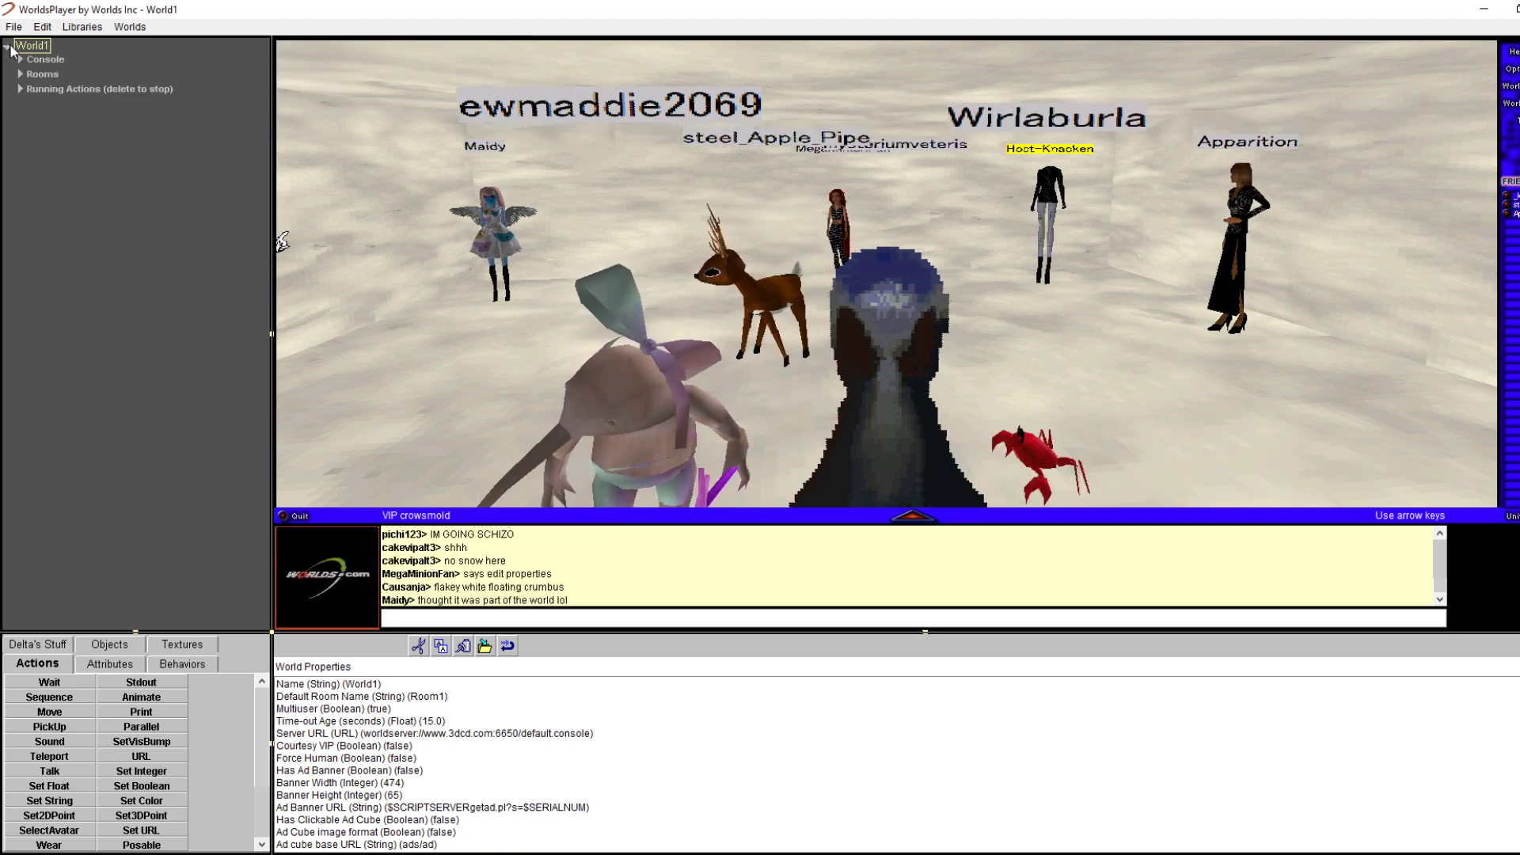
click(21, 80)
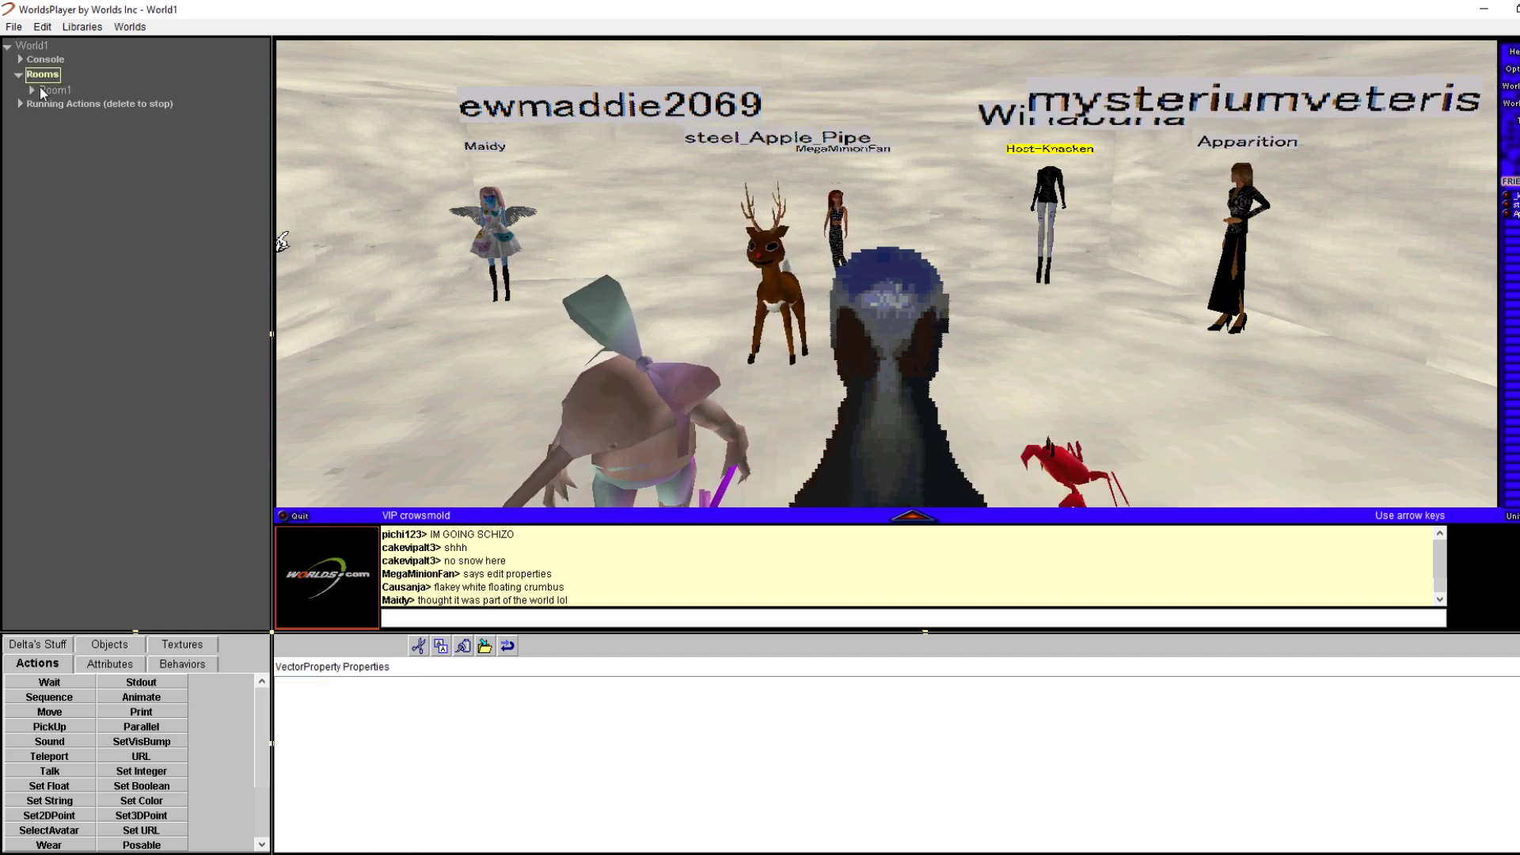
click(49, 90)
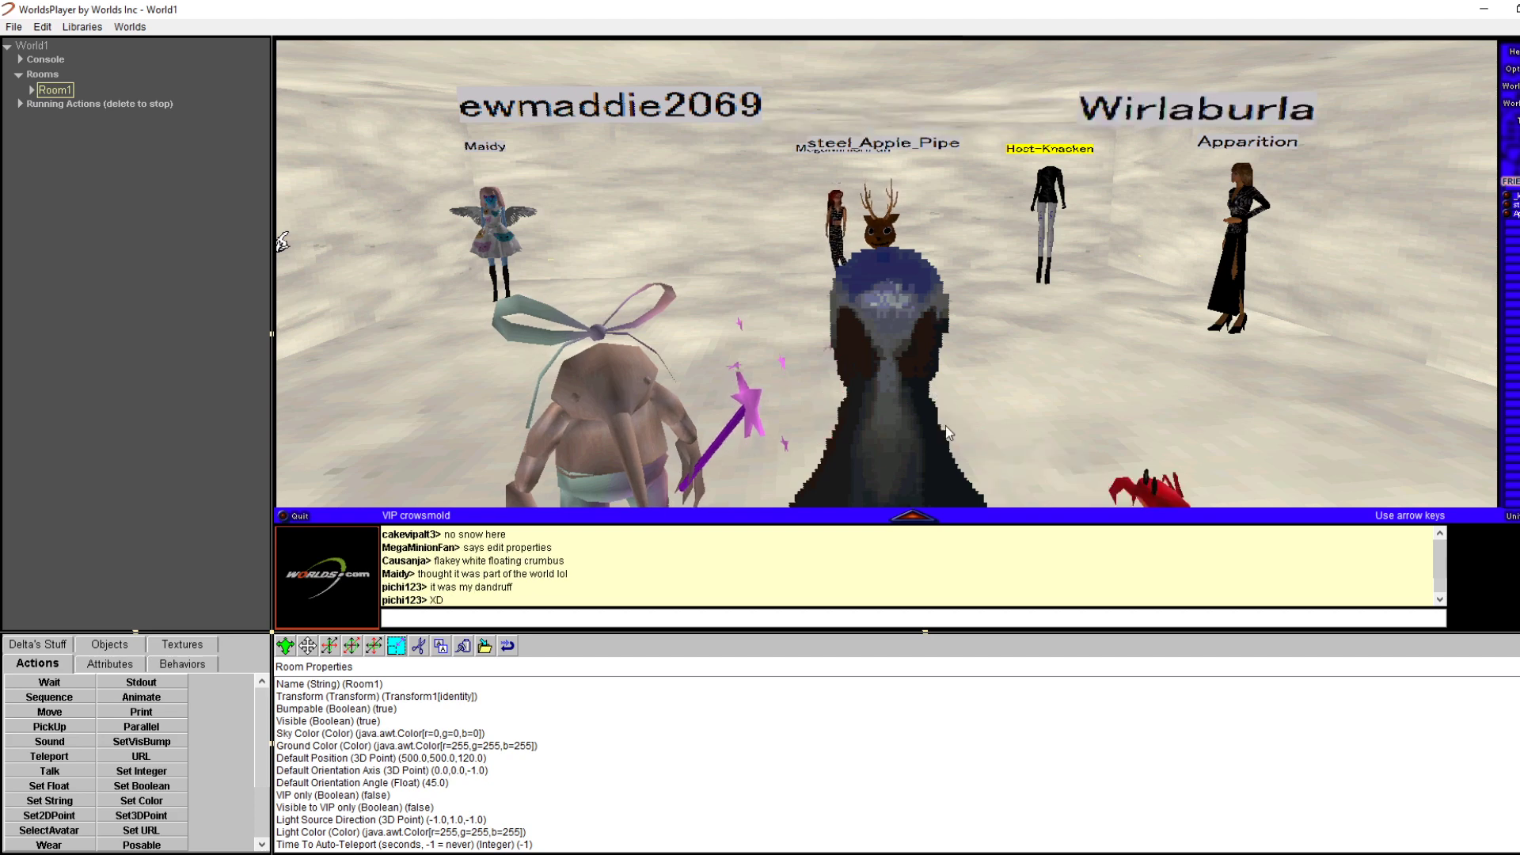
Compare the properties of World1 and Room1, and open Room1's name for editing without changing it
key(Left)
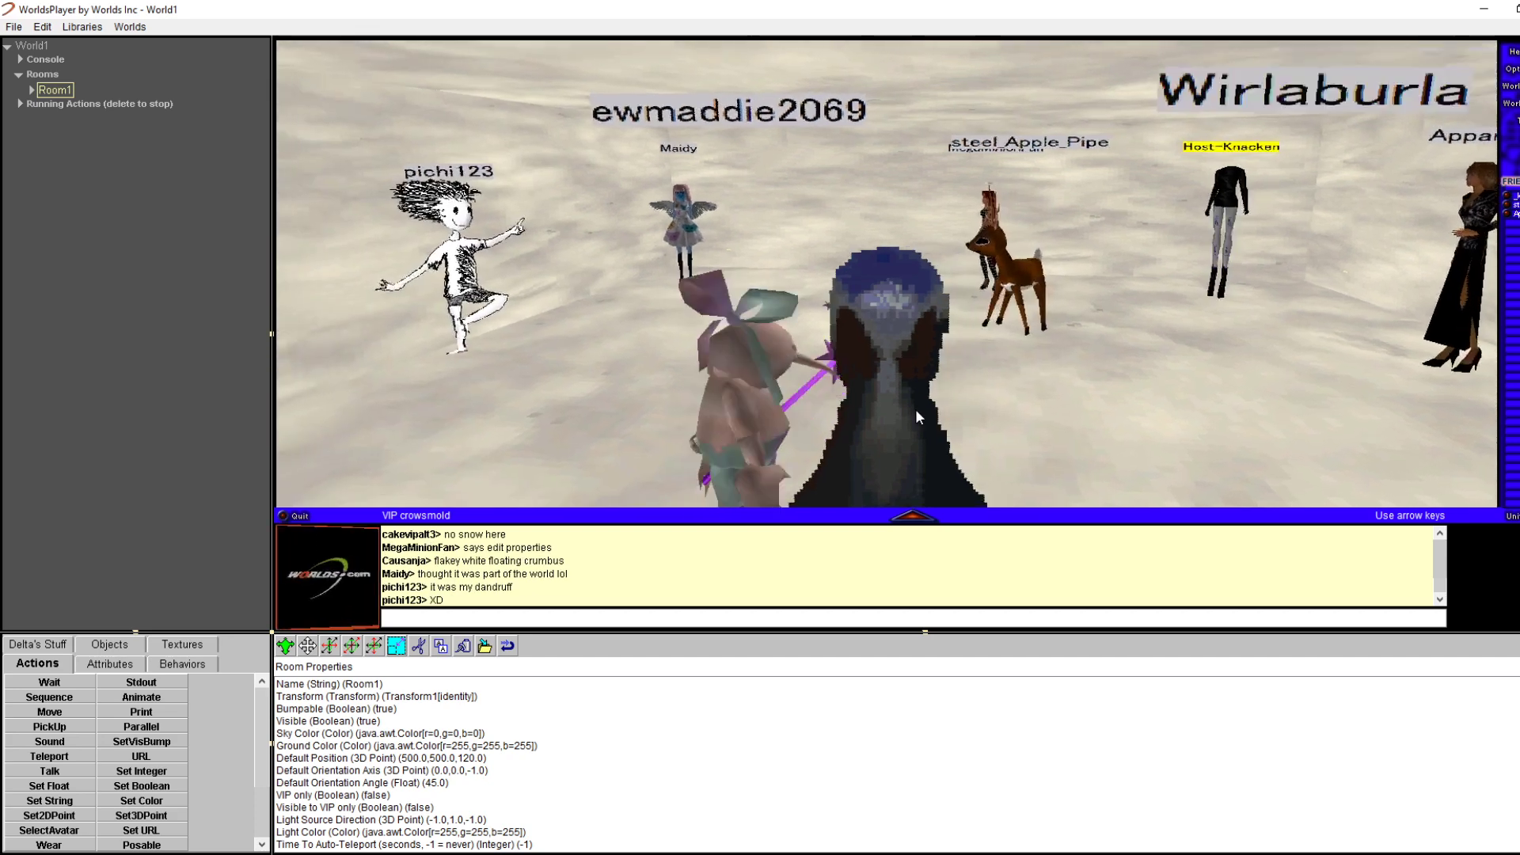
key(Right)
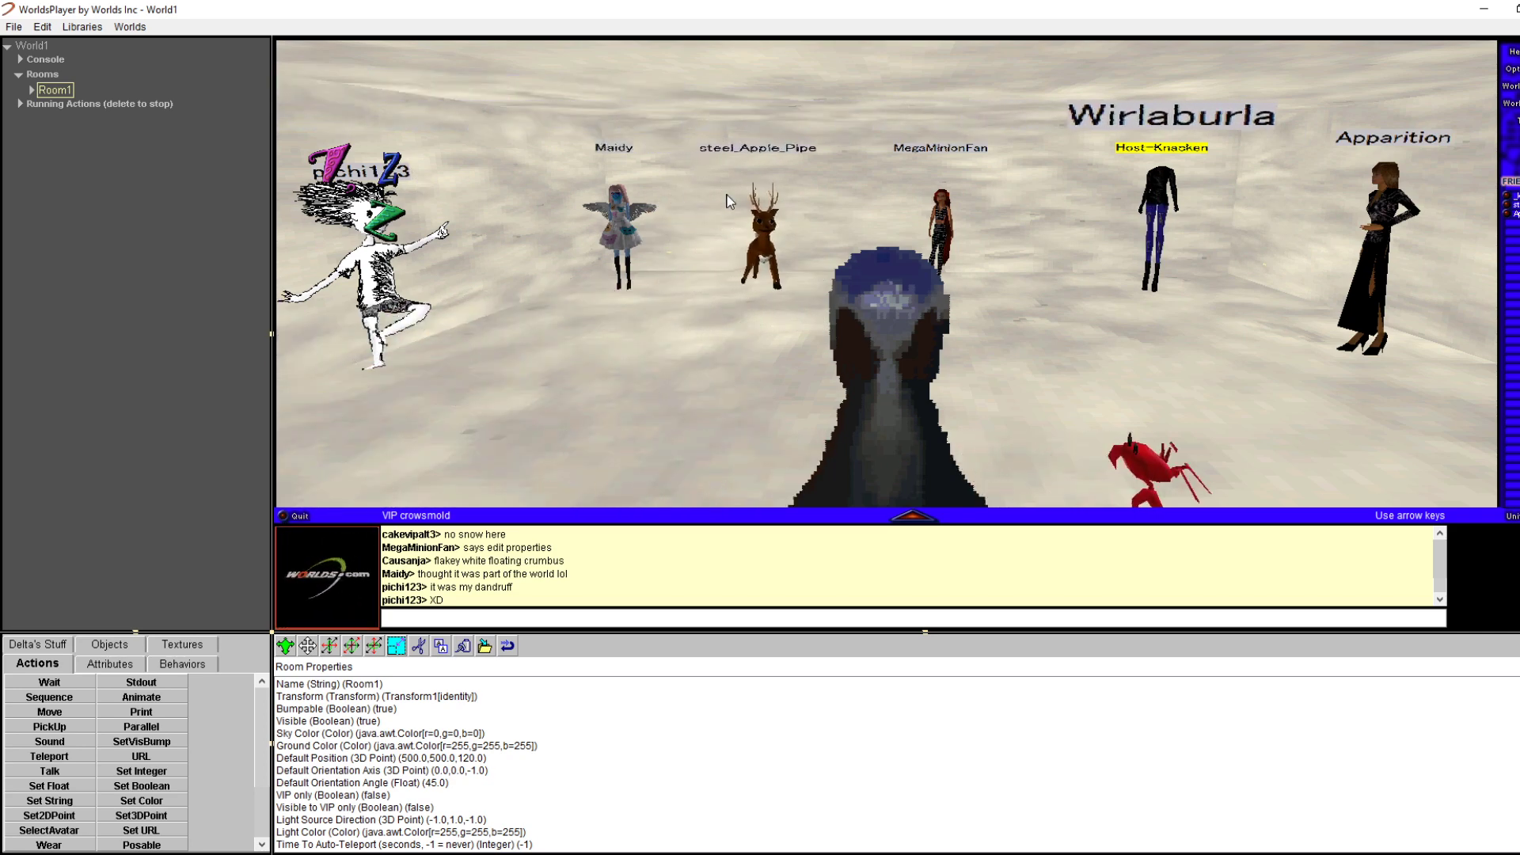
click(30, 46)
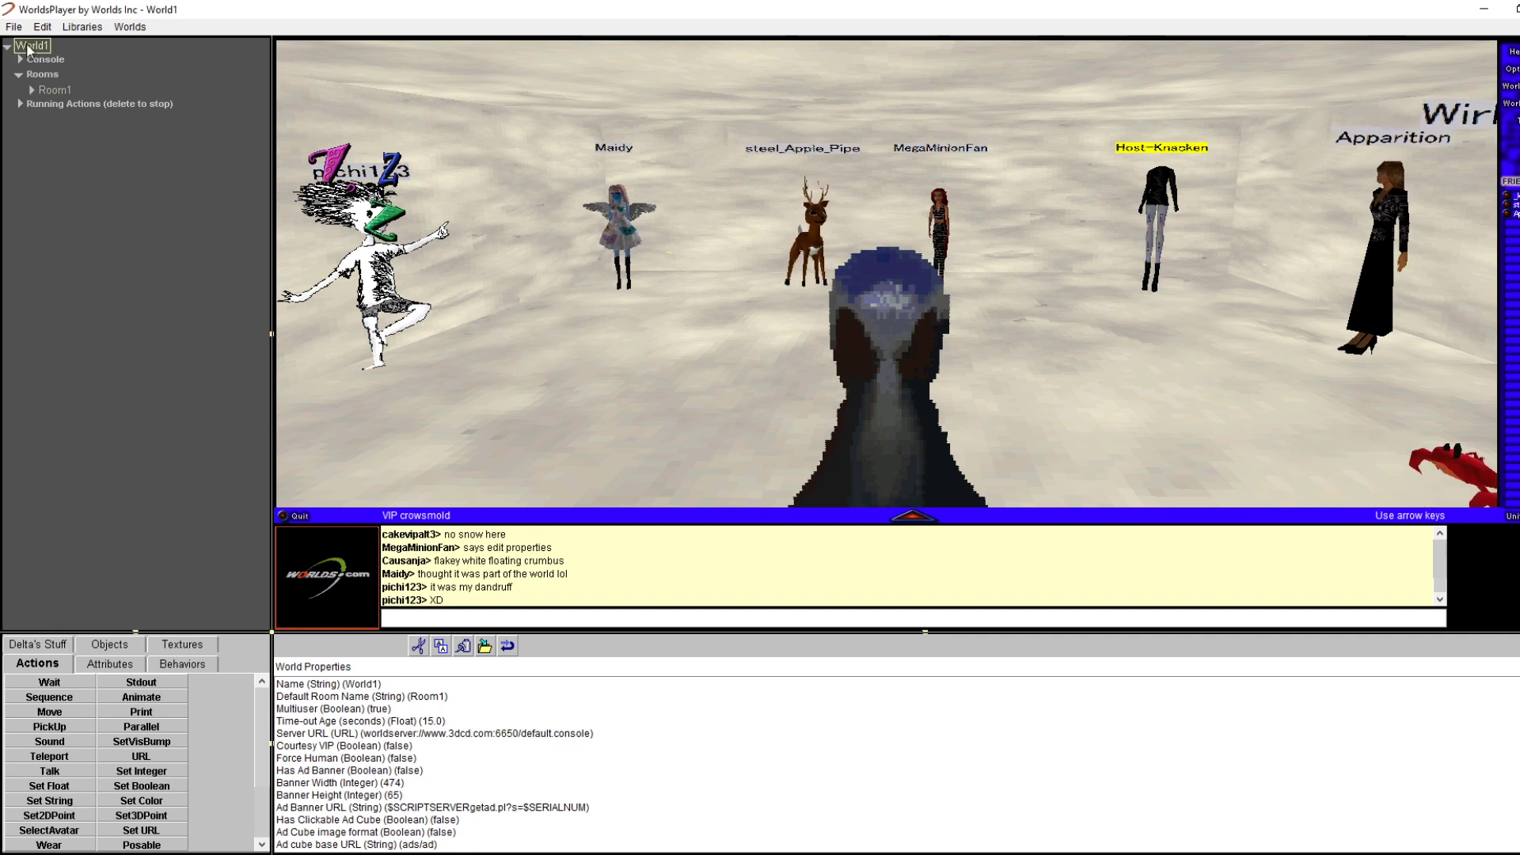
click(63, 89)
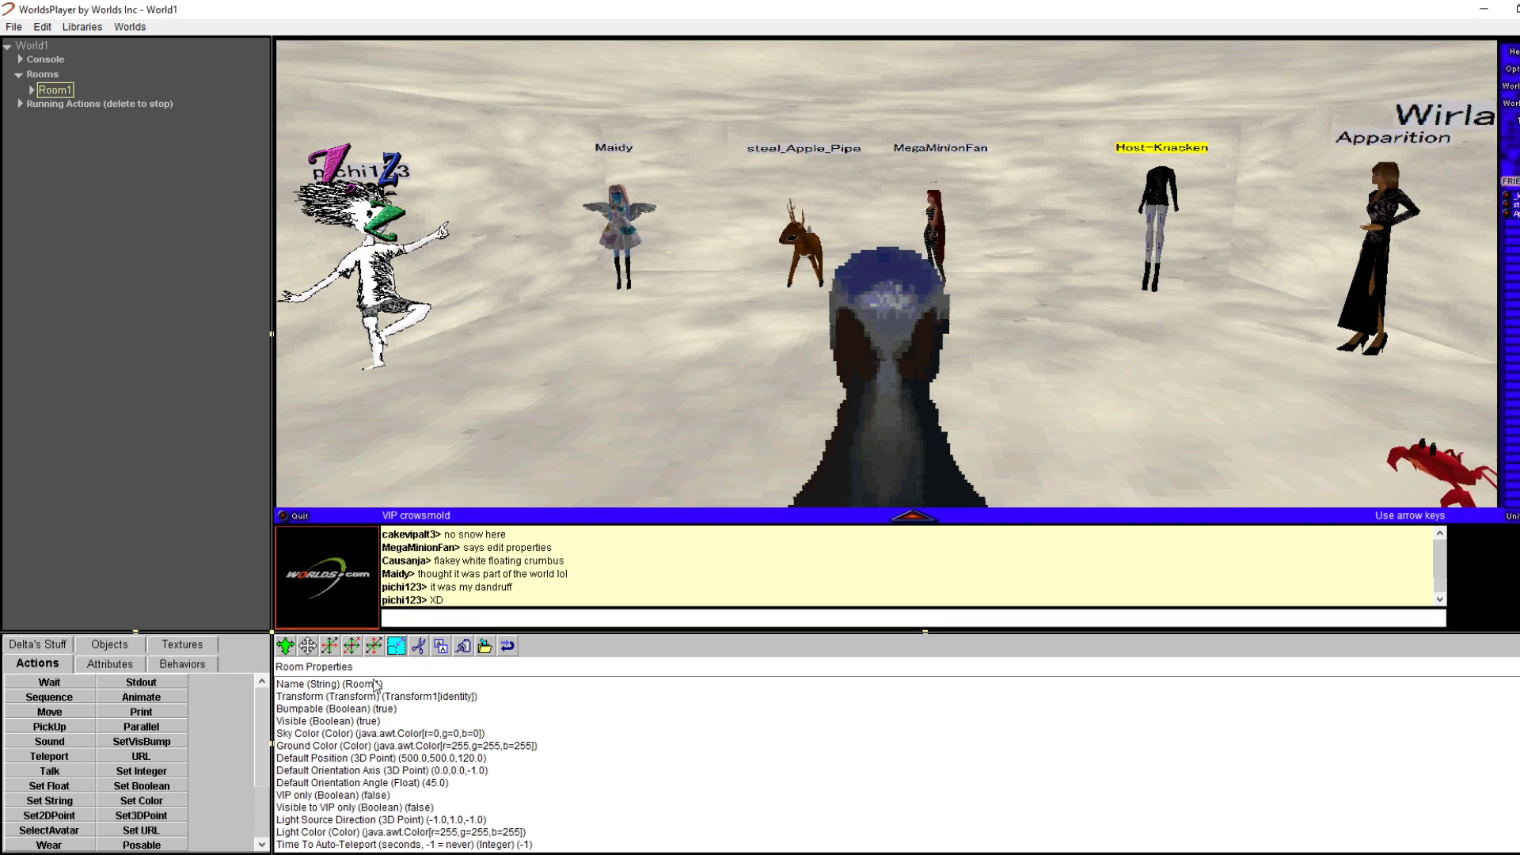
click(46, 46)
click(60, 87)
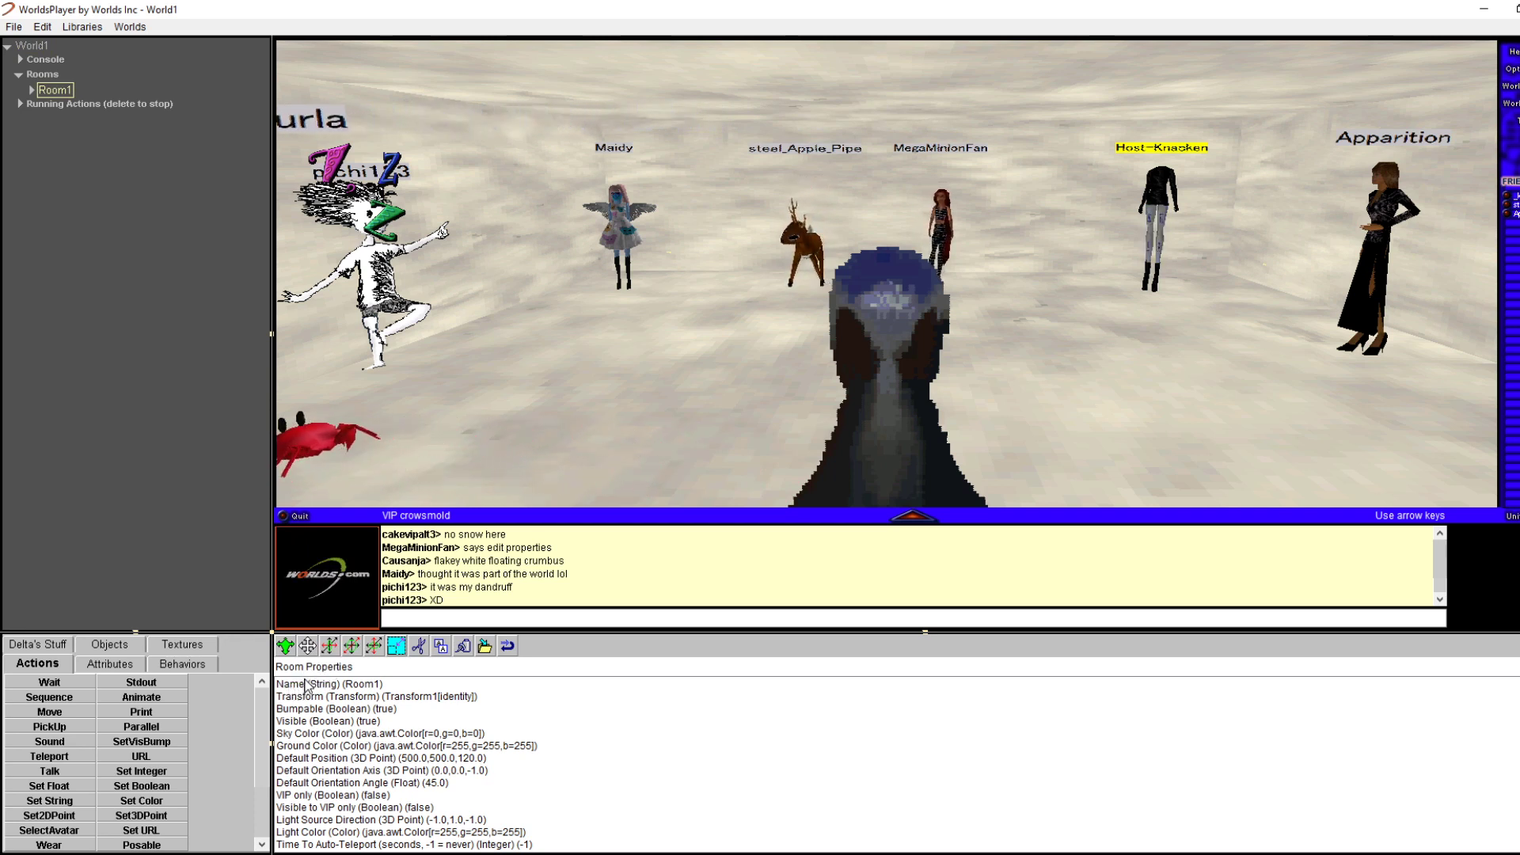
double_click(375, 684)
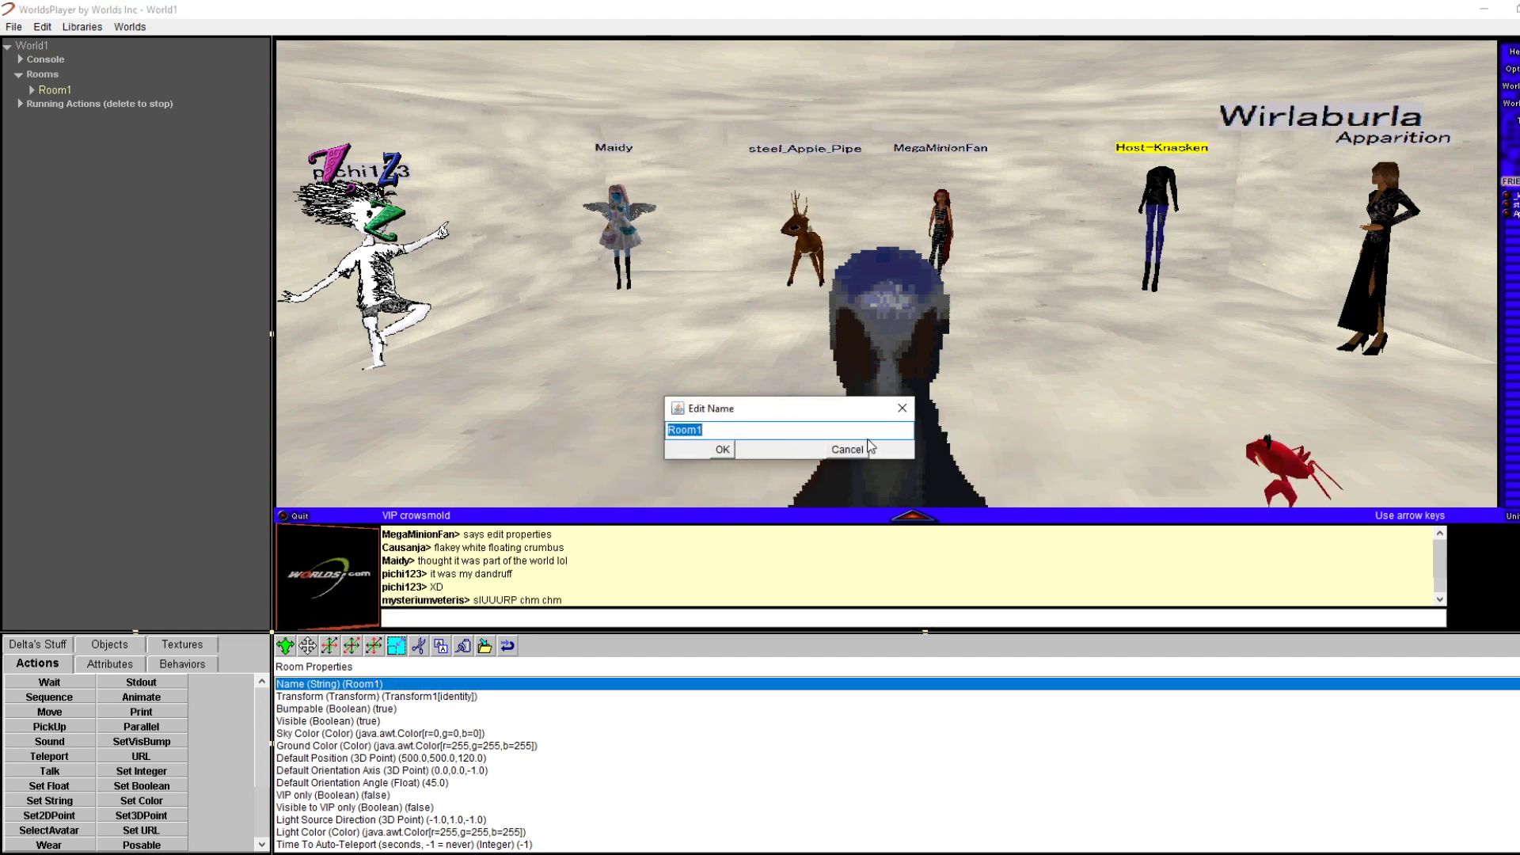
click(847, 451)
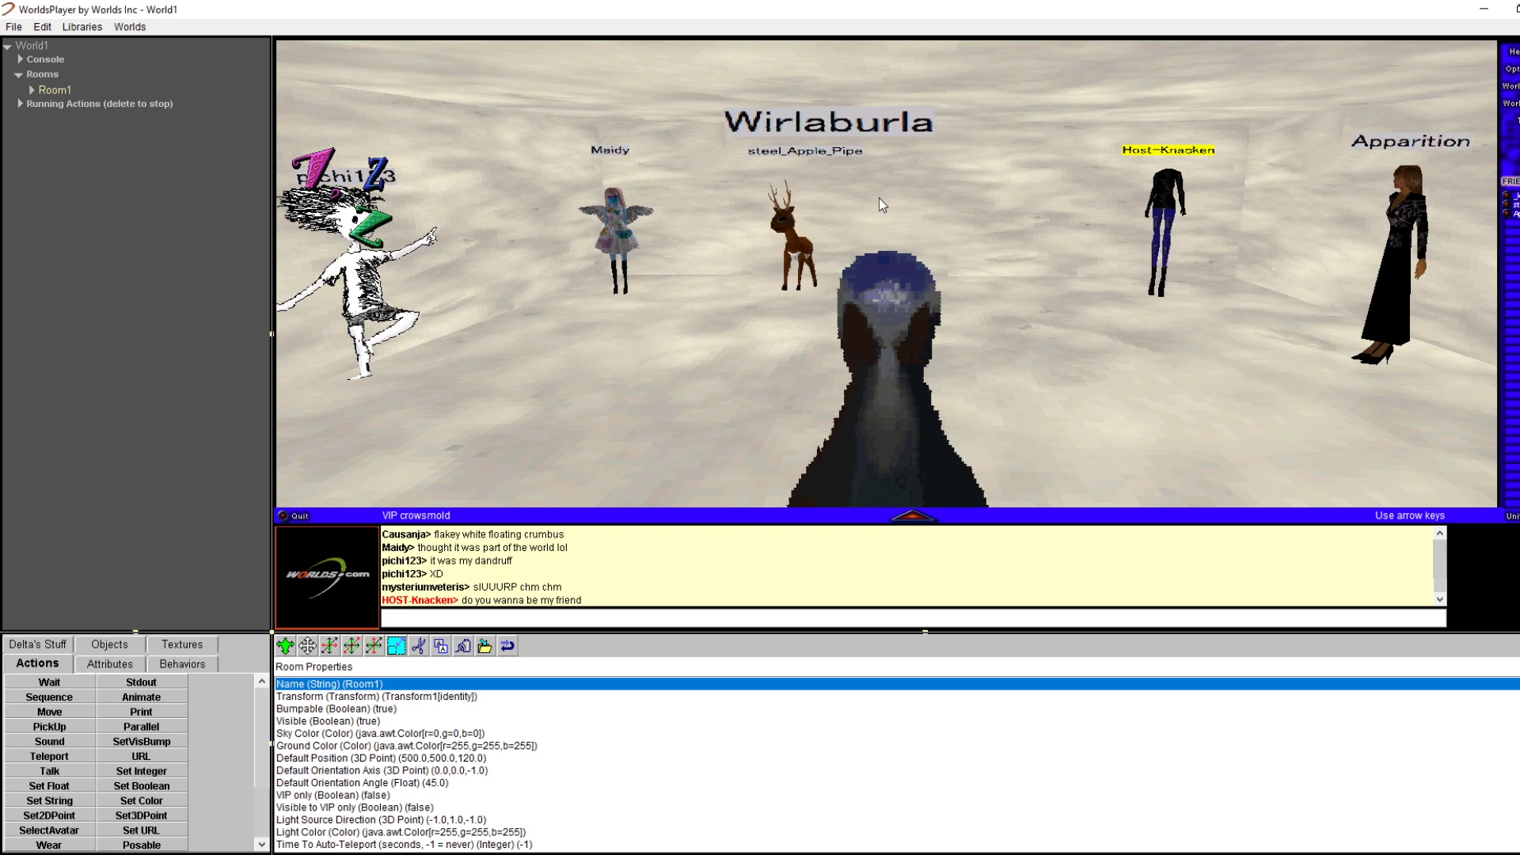
Try the Edit Properties option on the room's back wall in the 3D view, and expand Room1 in the world tree
right_click(916, 199)
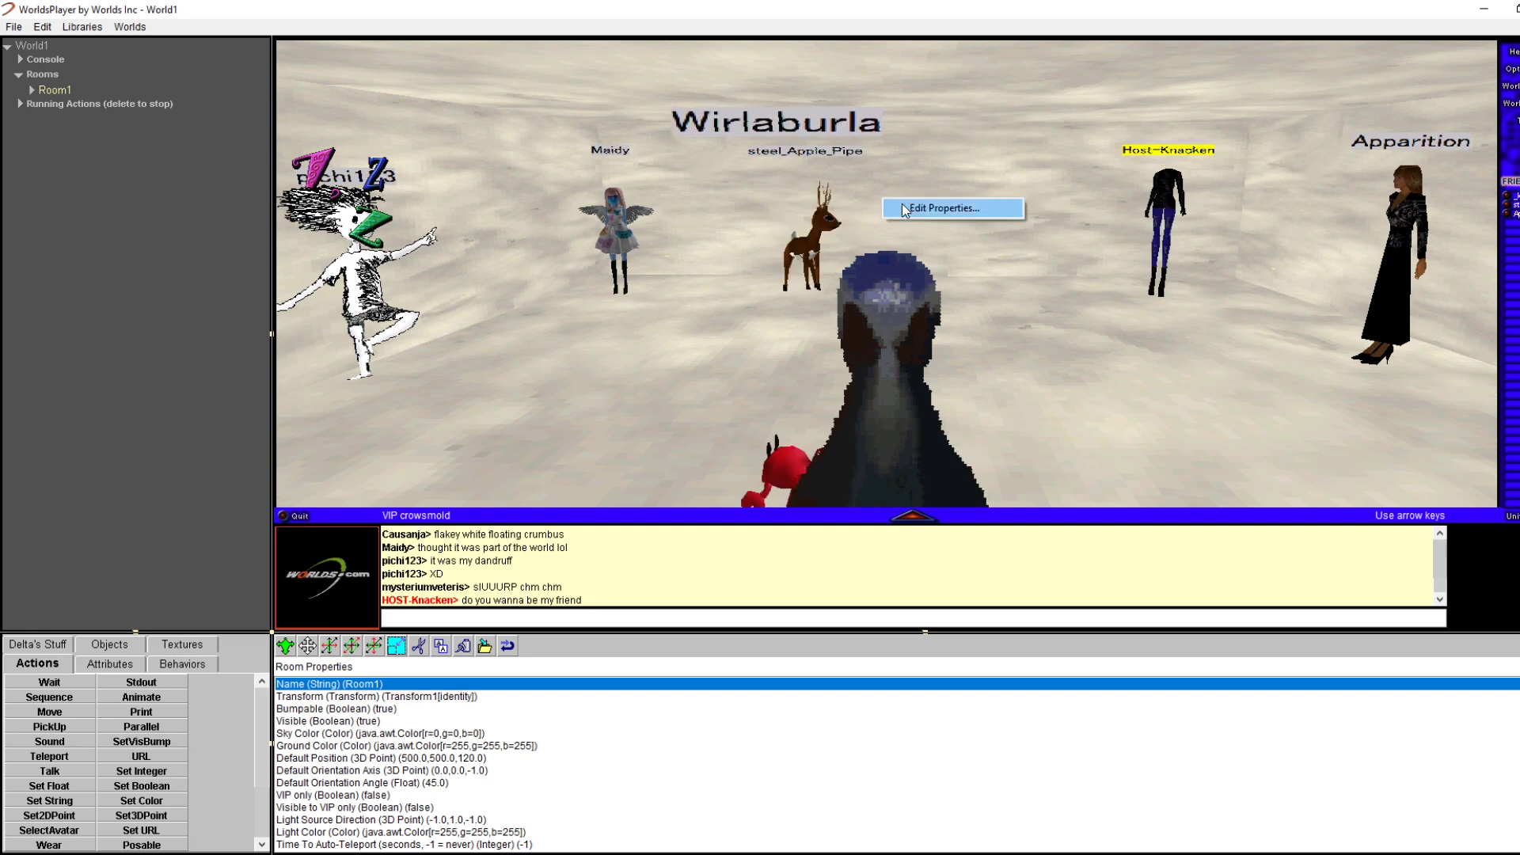
click(907, 209)
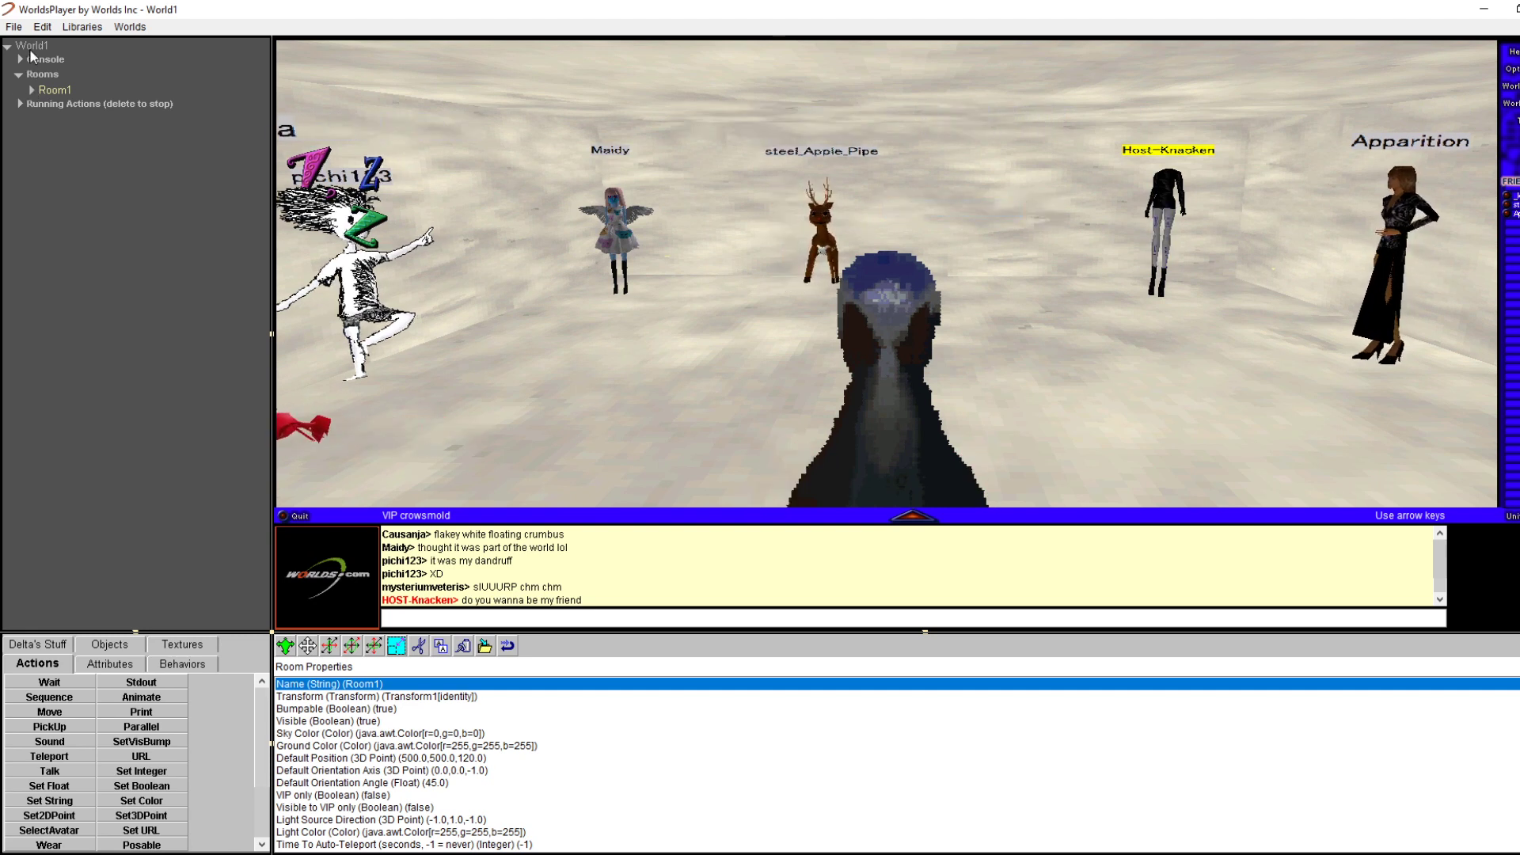
click(33, 86)
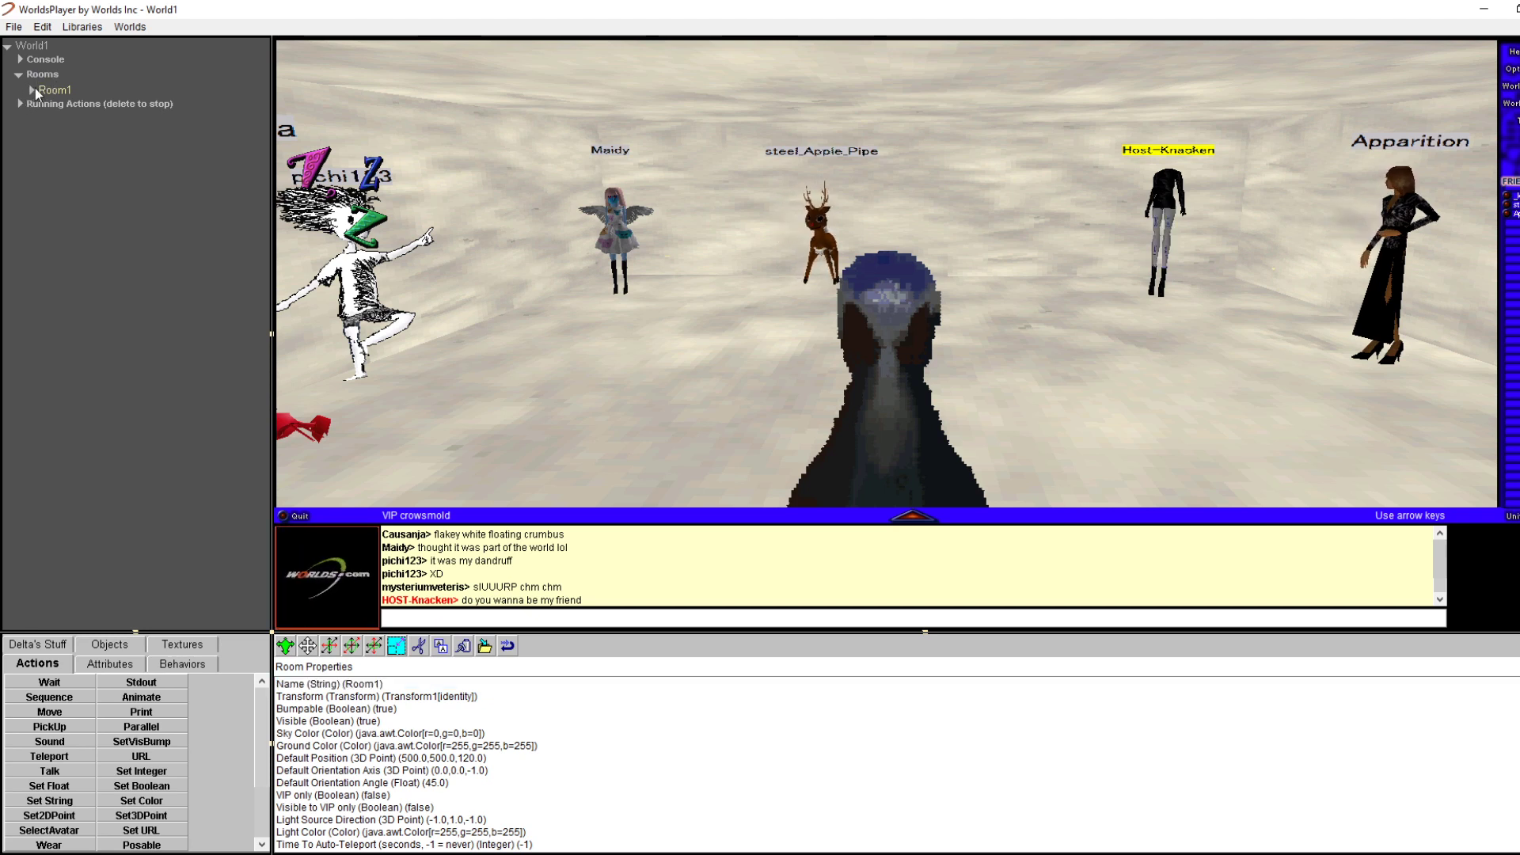
double_click(15, 46)
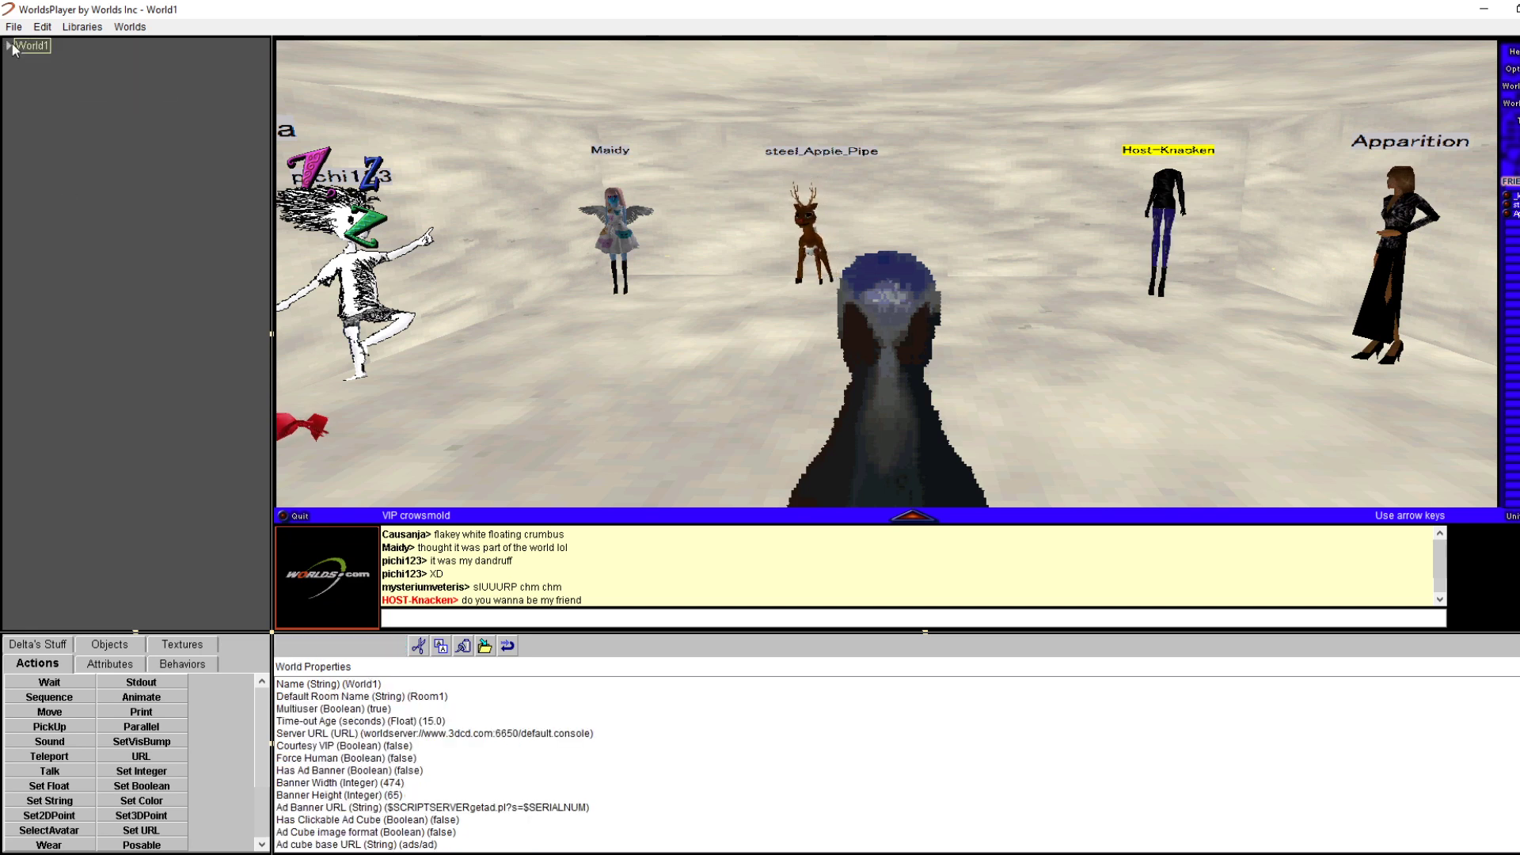
click(28, 76)
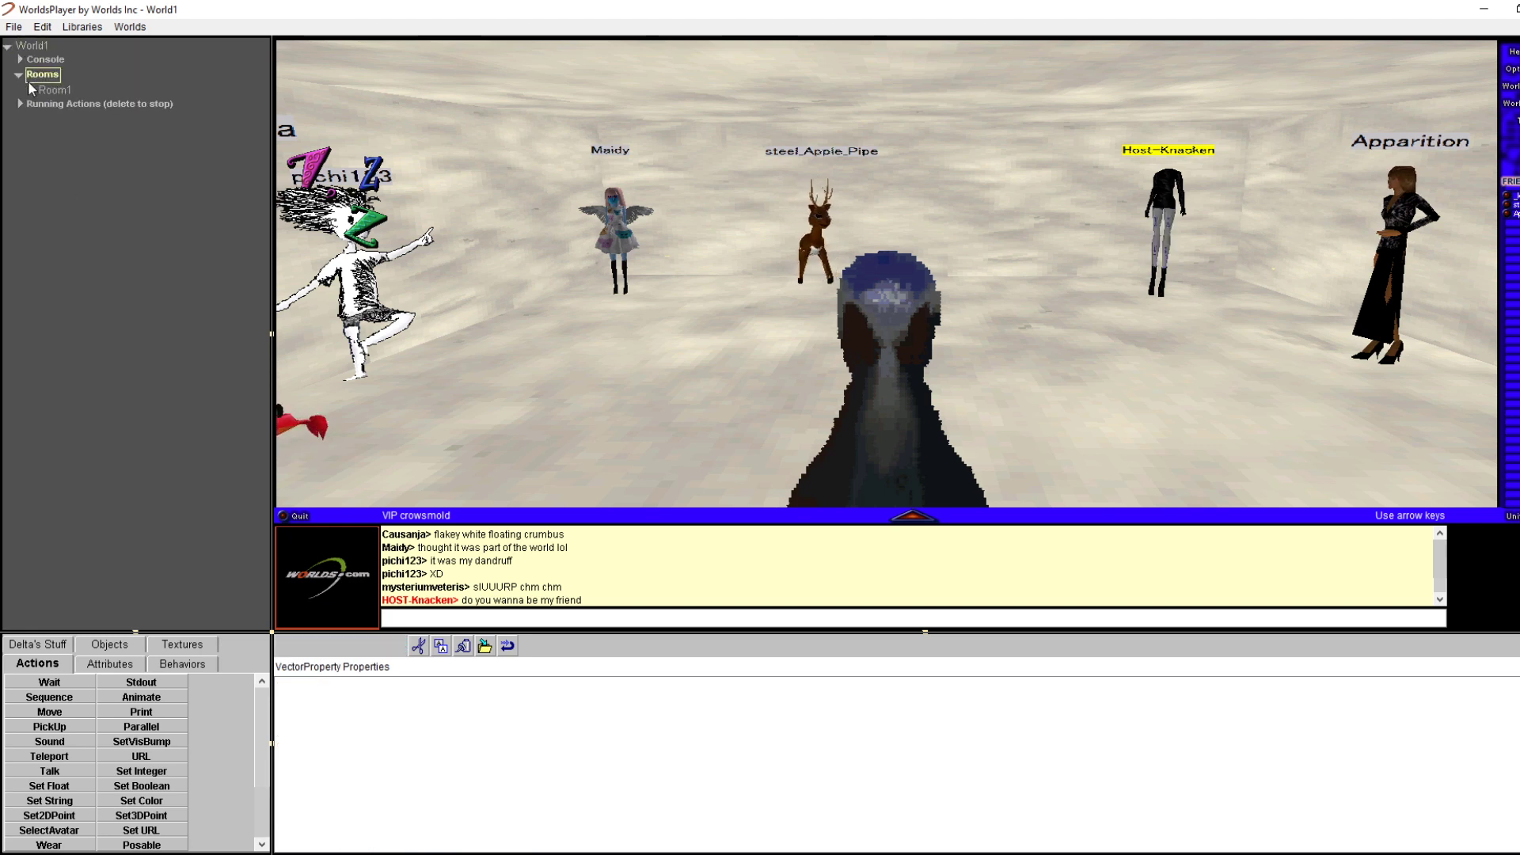
double_click(30, 87)
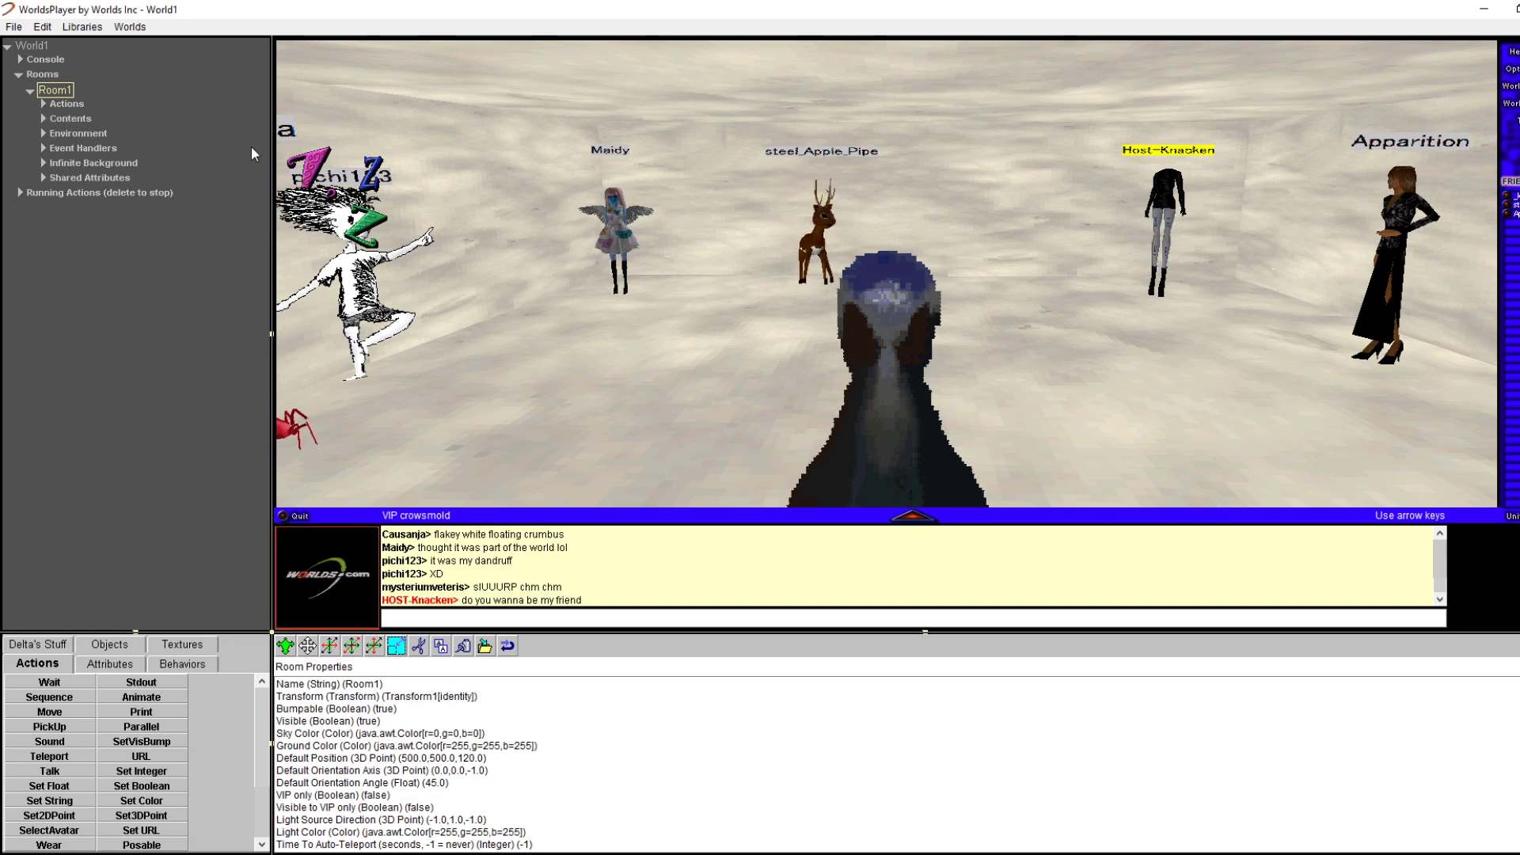
Expand Room1's Contents to look at the avatars and objects listed in it, and collapse it again
click(45, 118)
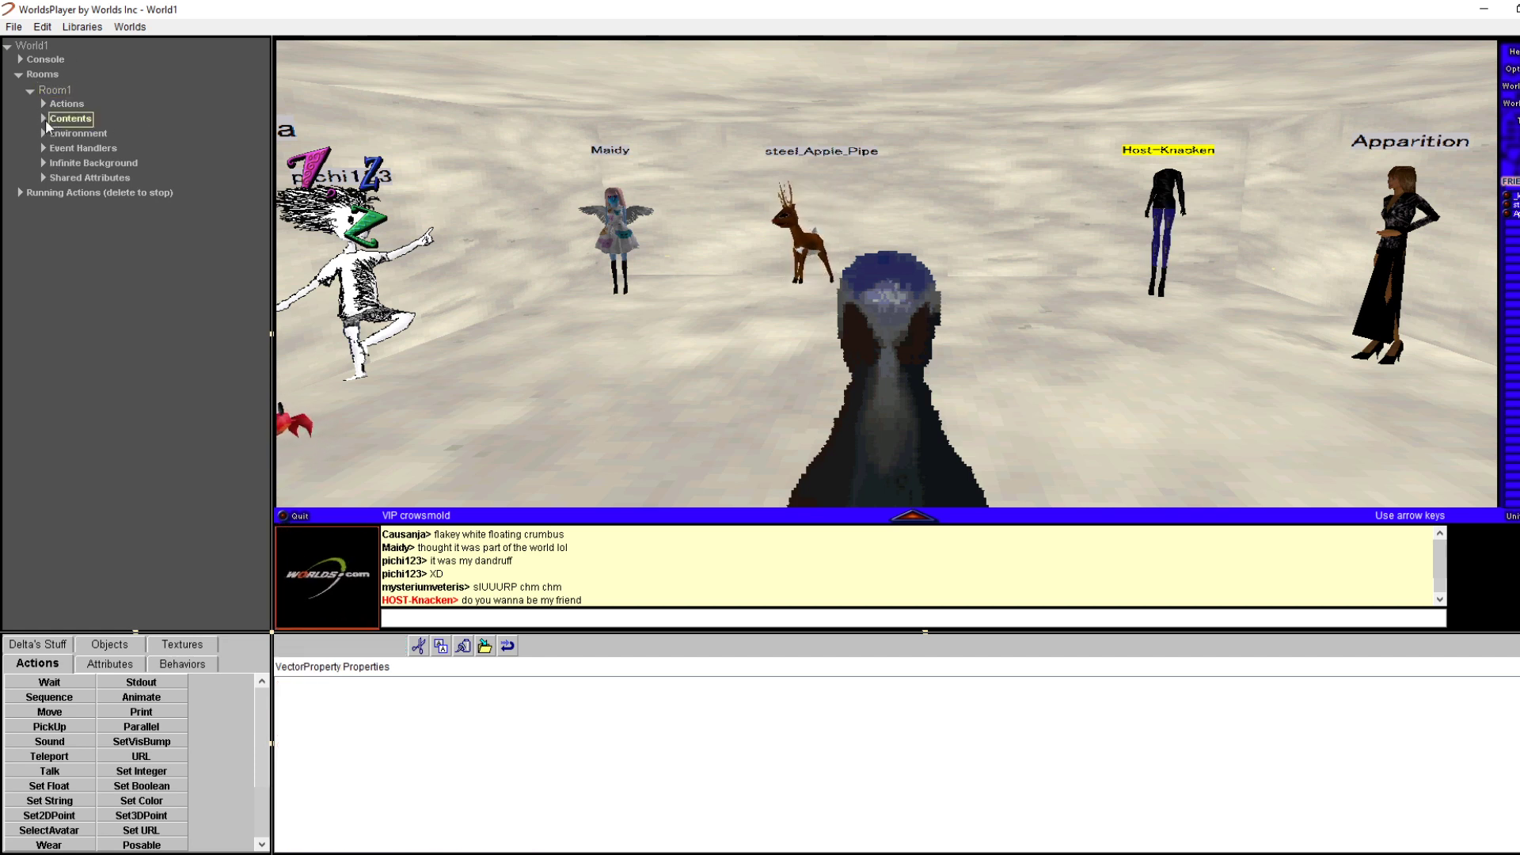
click(43, 119)
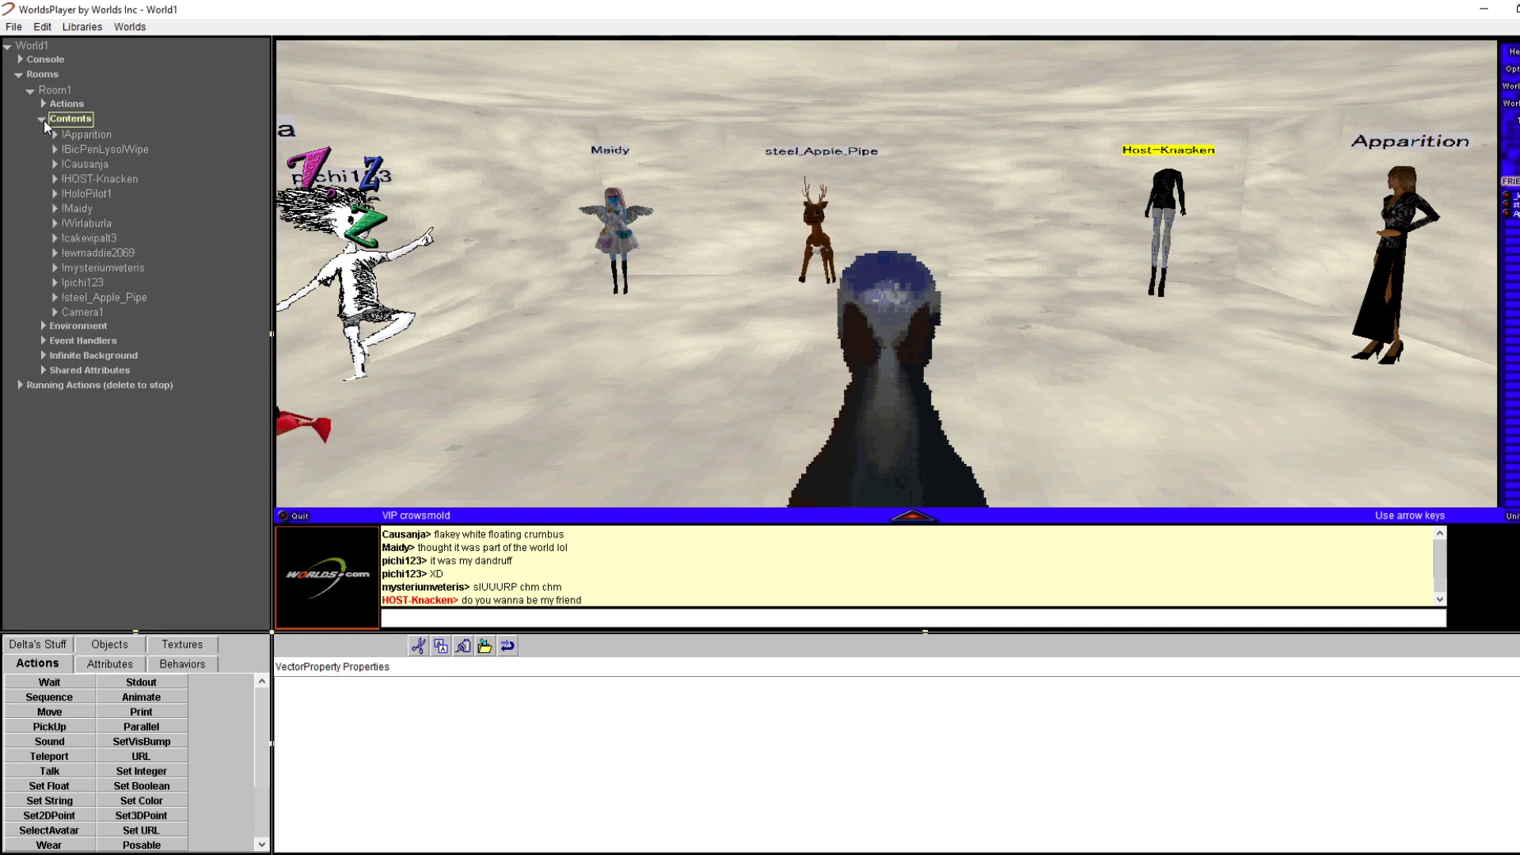
click(45, 121)
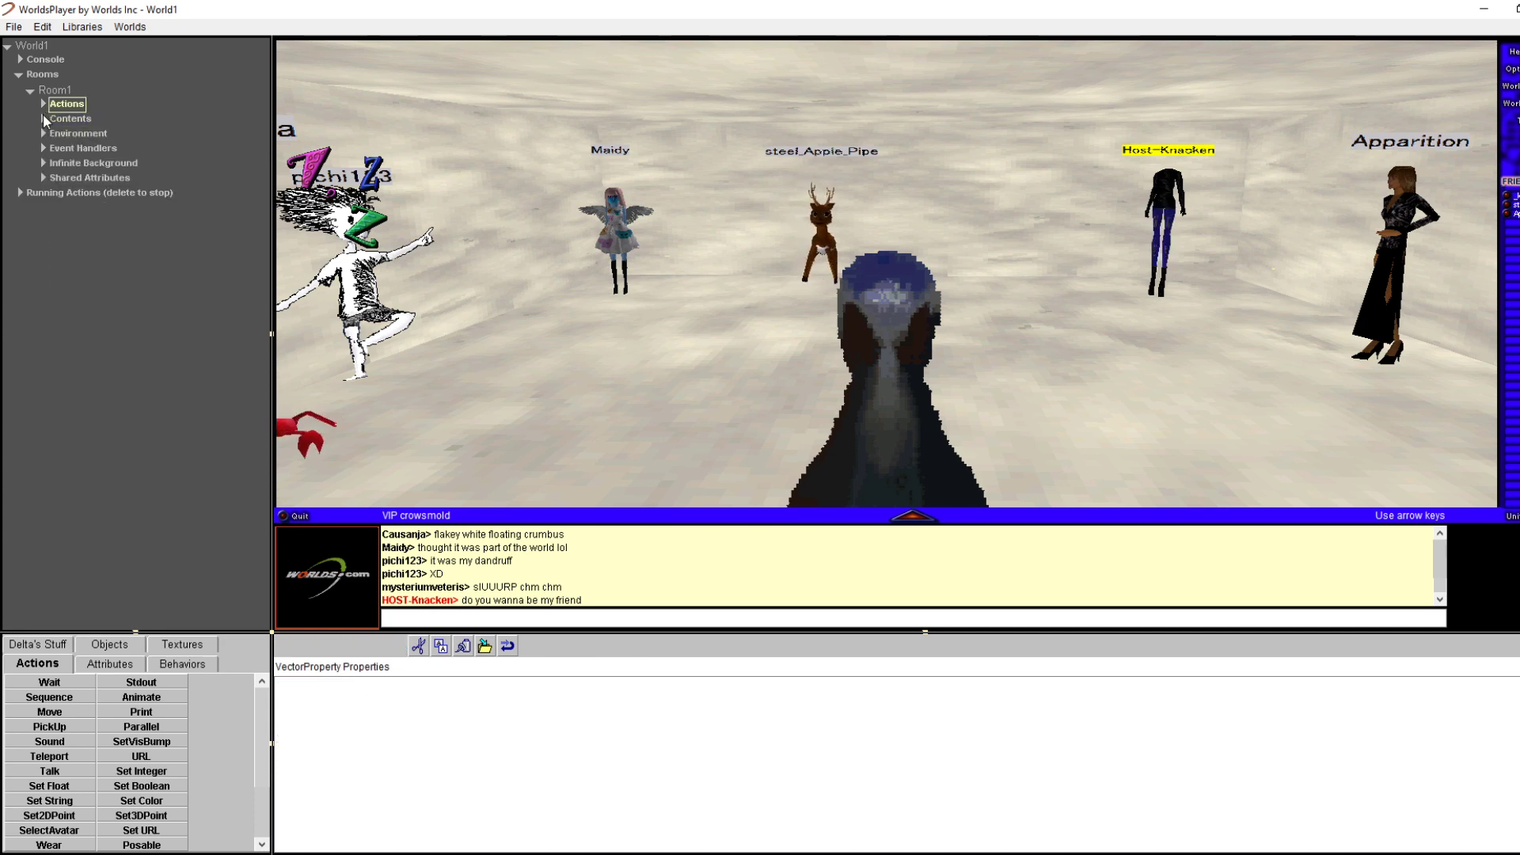
click(43, 116)
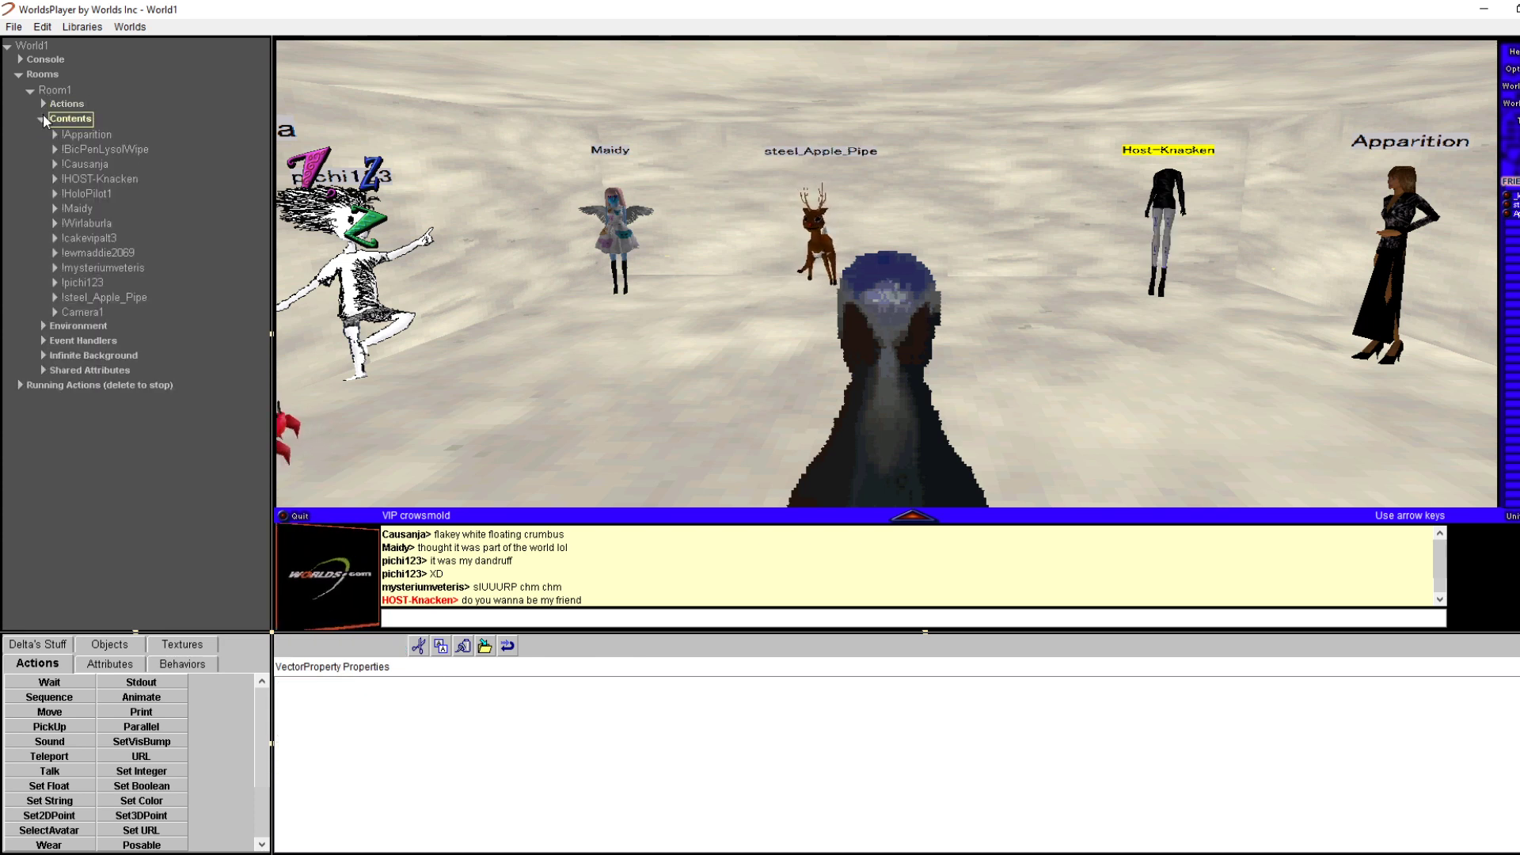
click(41, 119)
Expand Room1's Environment and its Contents to list the room's walls and rectangles
click(46, 132)
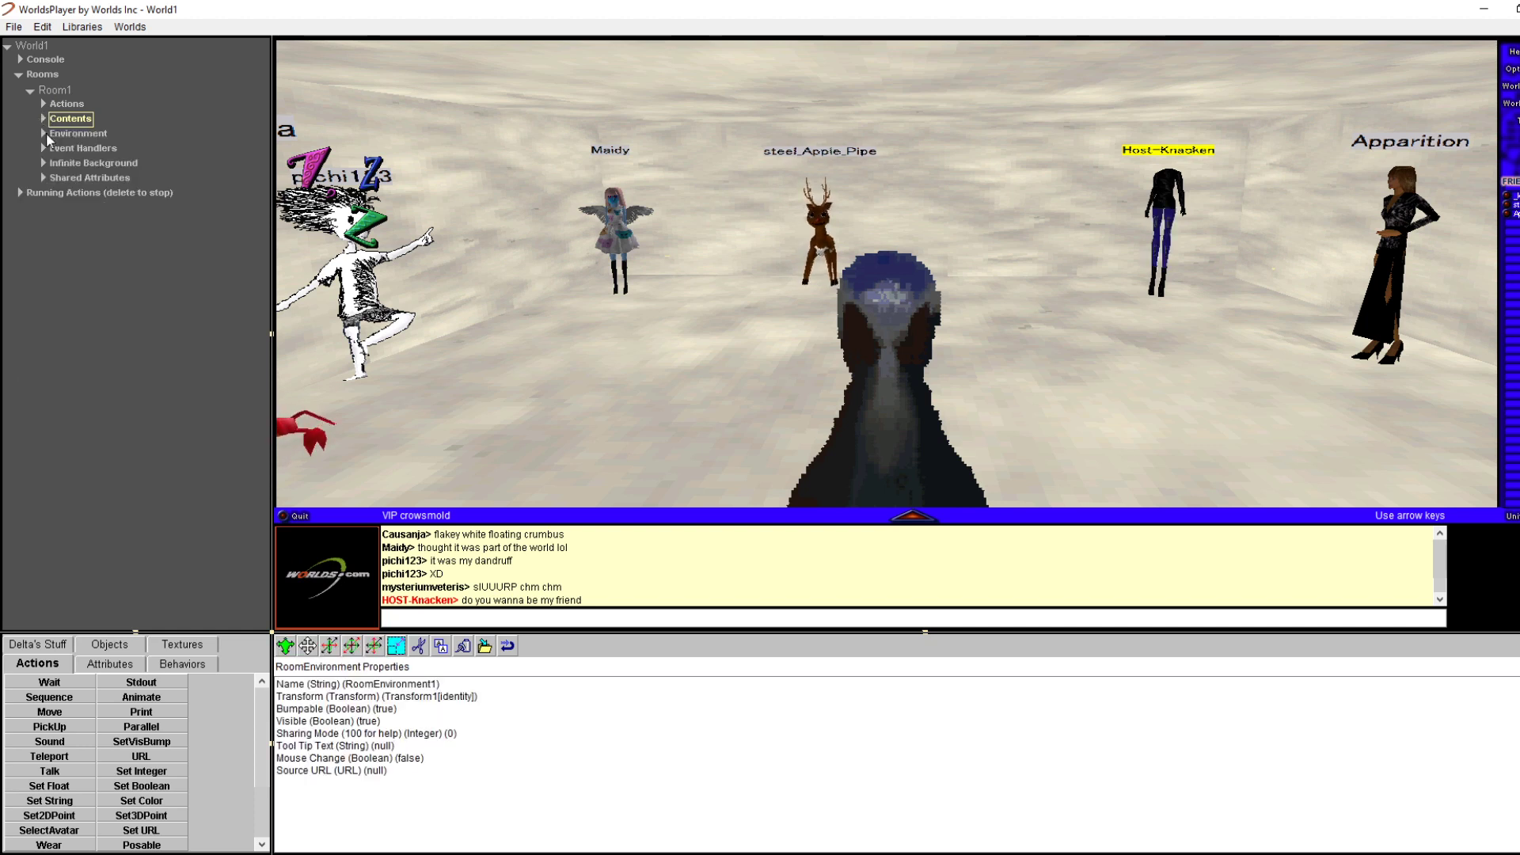
click(44, 131)
click(57, 160)
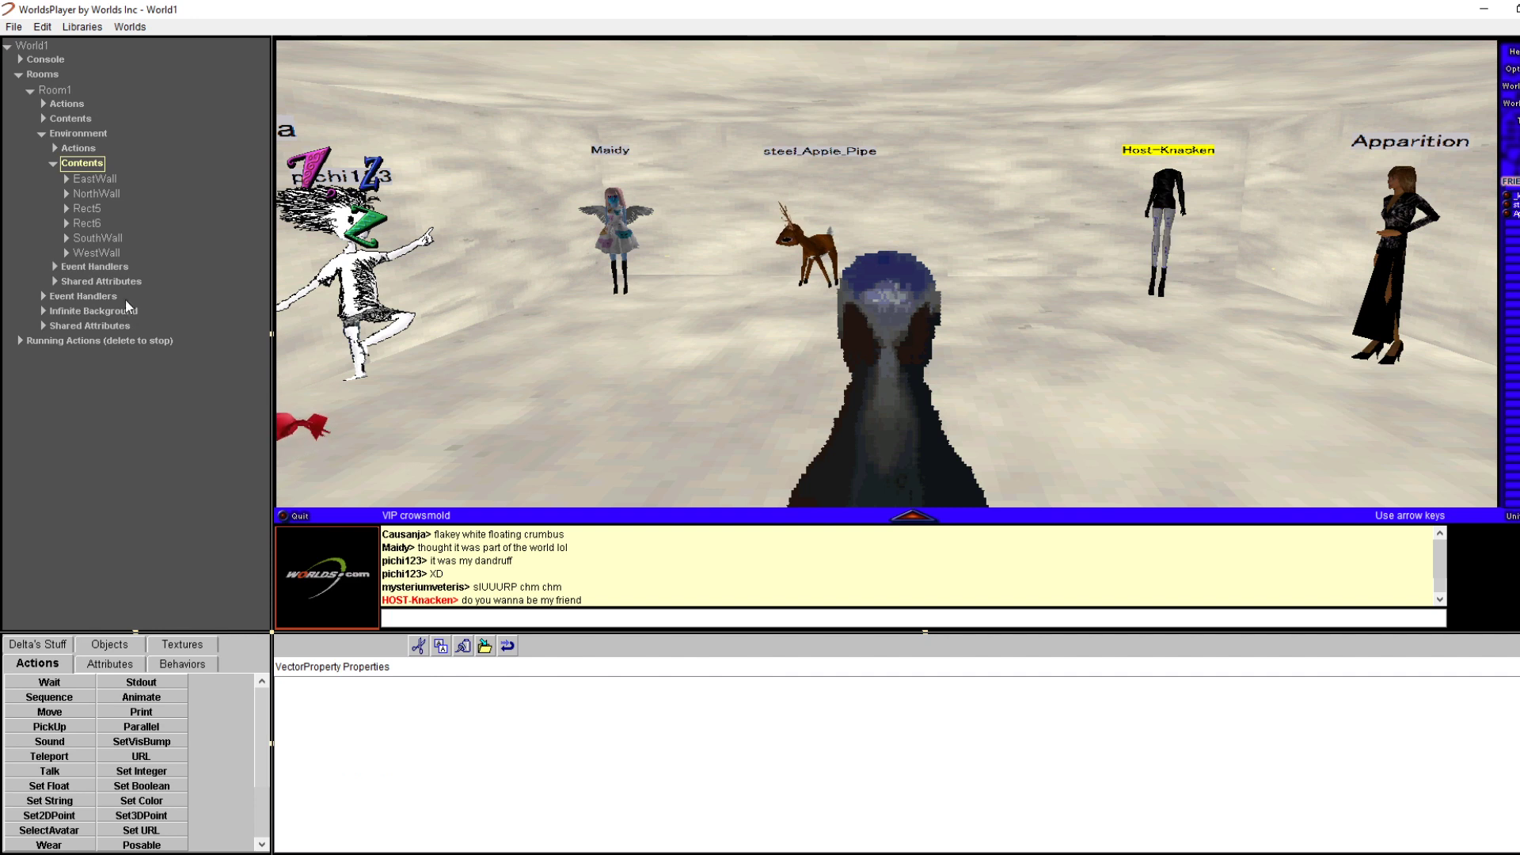
Select Rect5, Rect6 and EastWall in turn to view their properties, and expand EastWall to show its Material properties
click(92, 181)
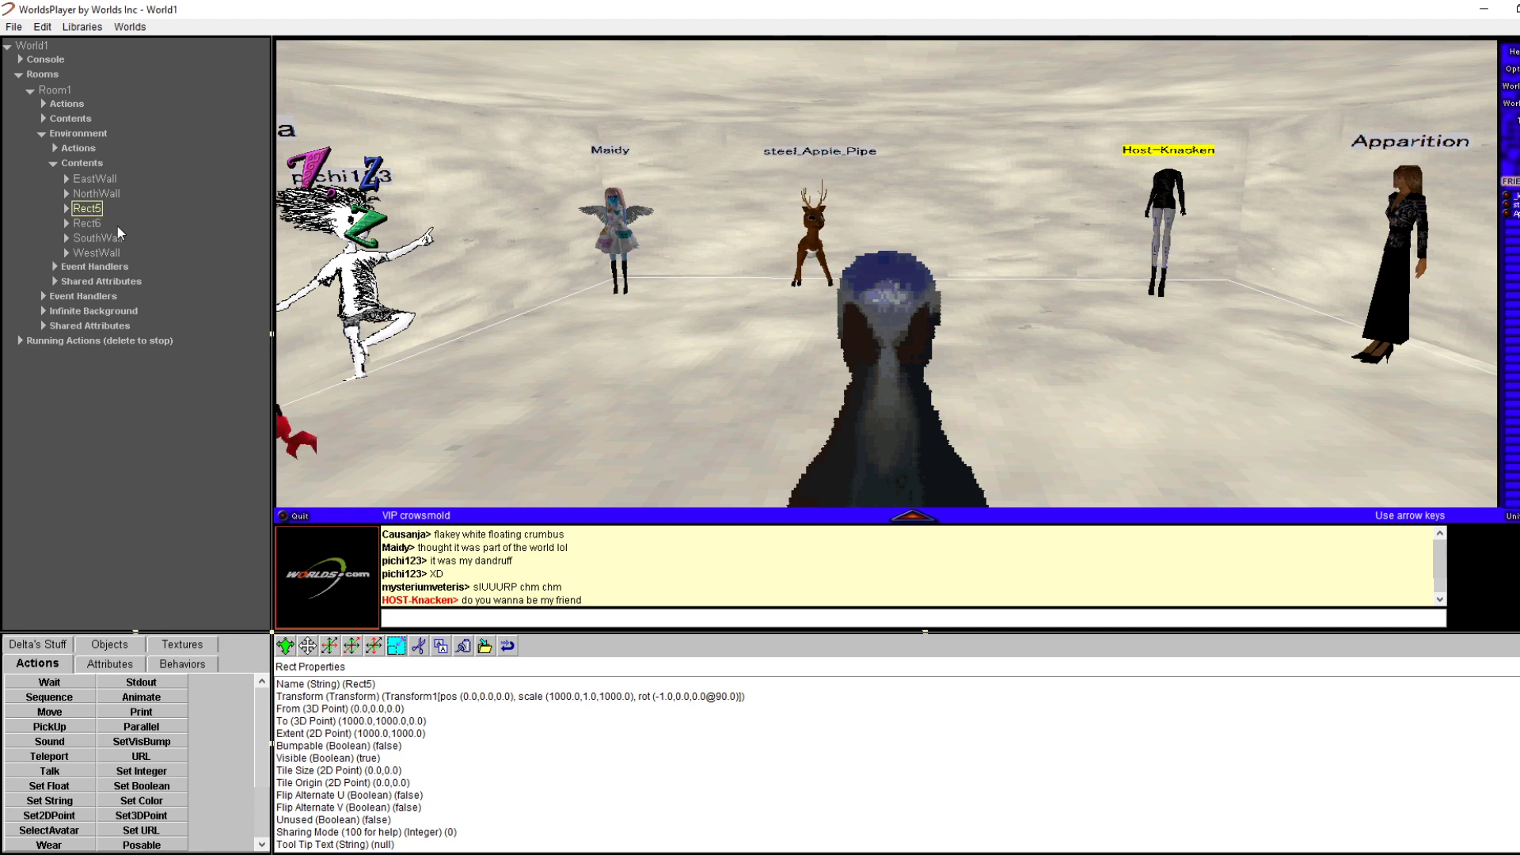
click(98, 222)
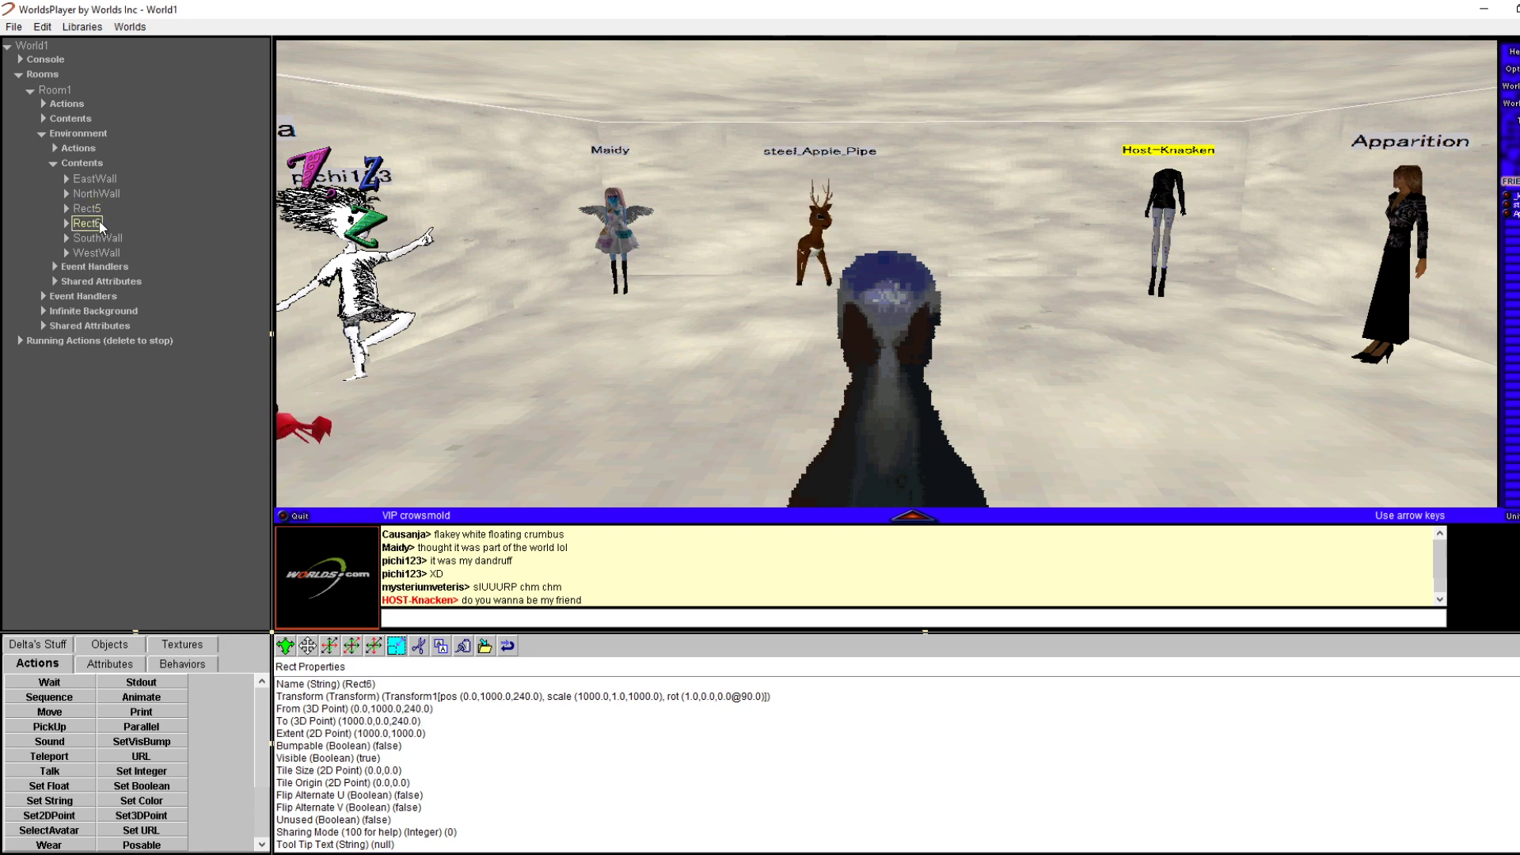
click(84, 177)
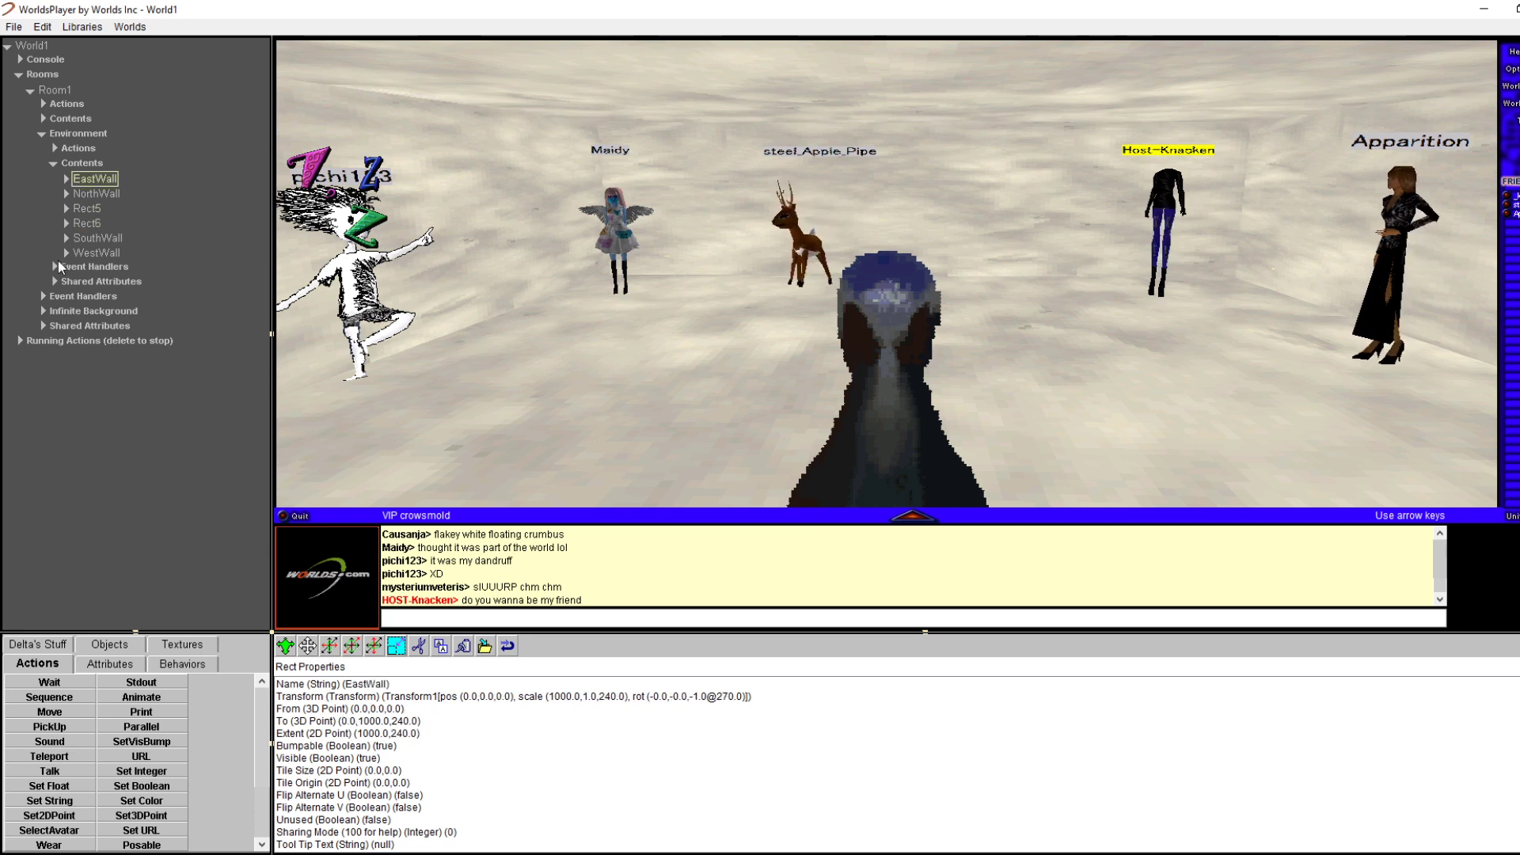
click(66, 179)
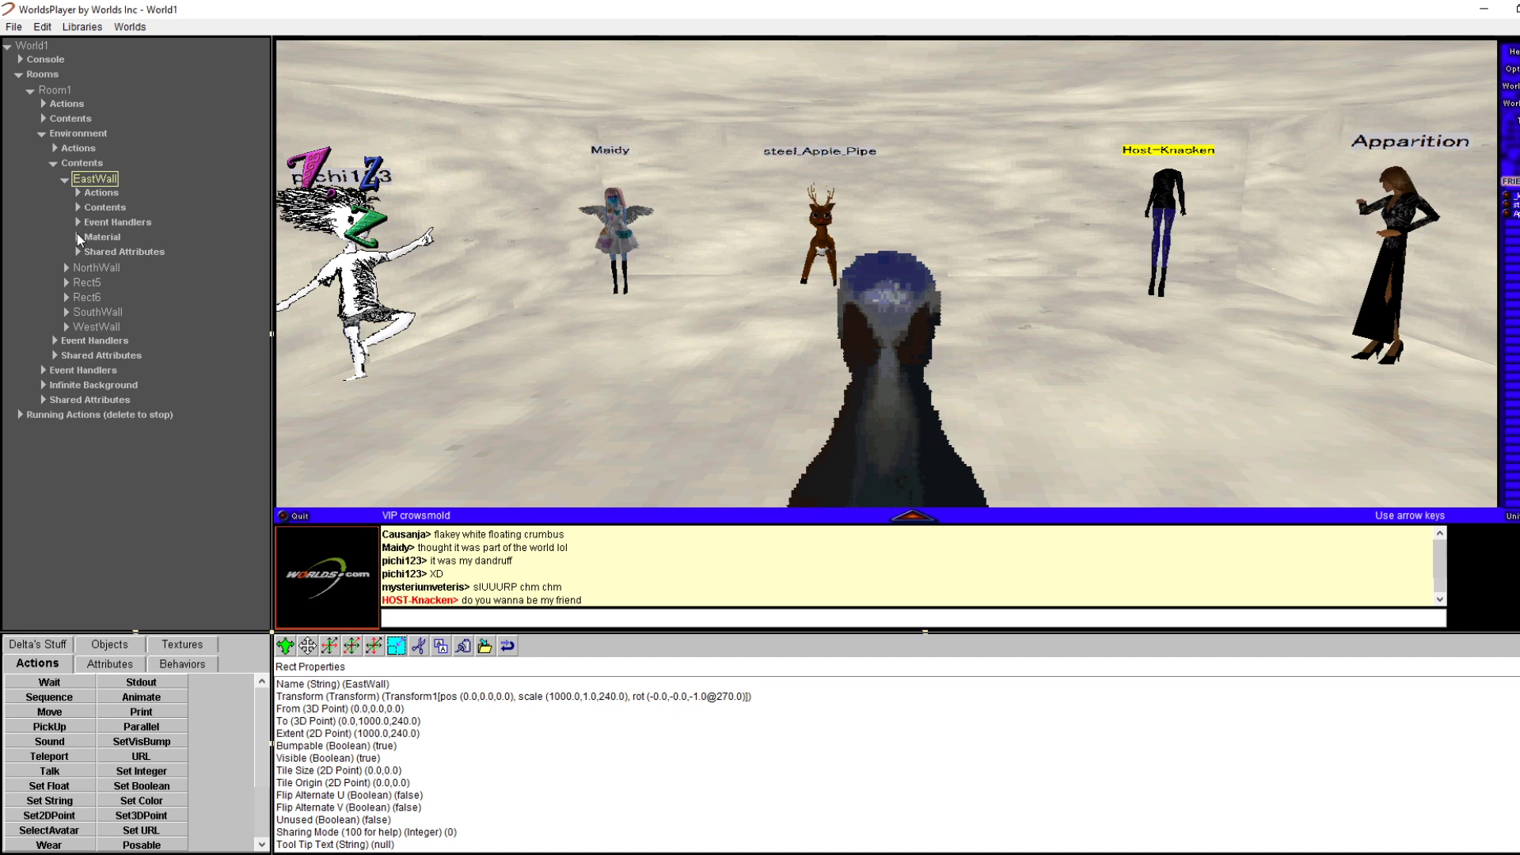
click(106, 237)
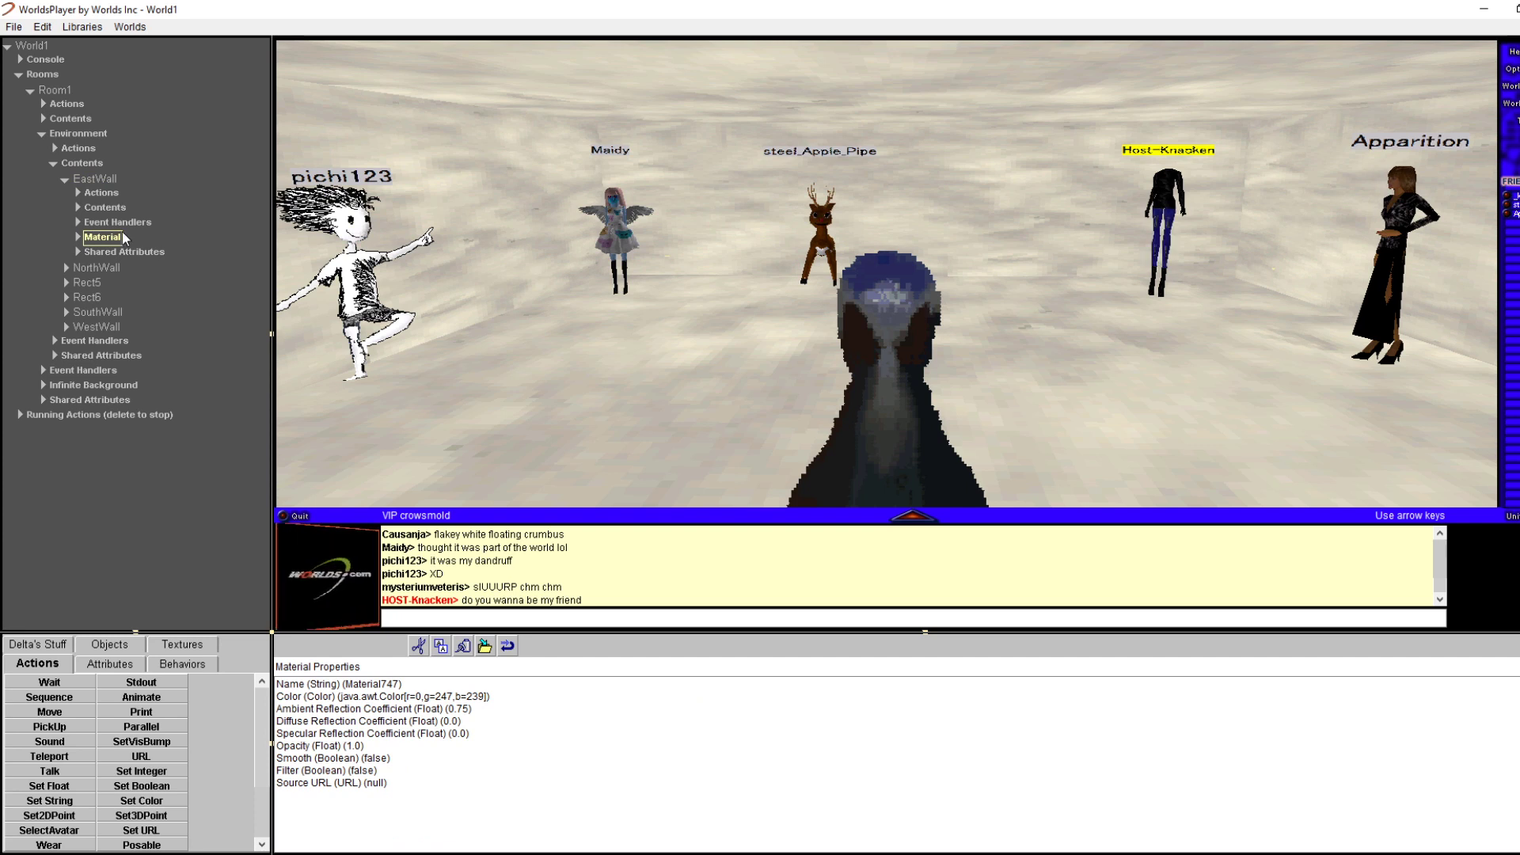
Set the opacity of EastWall's material to 0.5 and turn the avatar around to inspect the wall
double_click(354, 746)
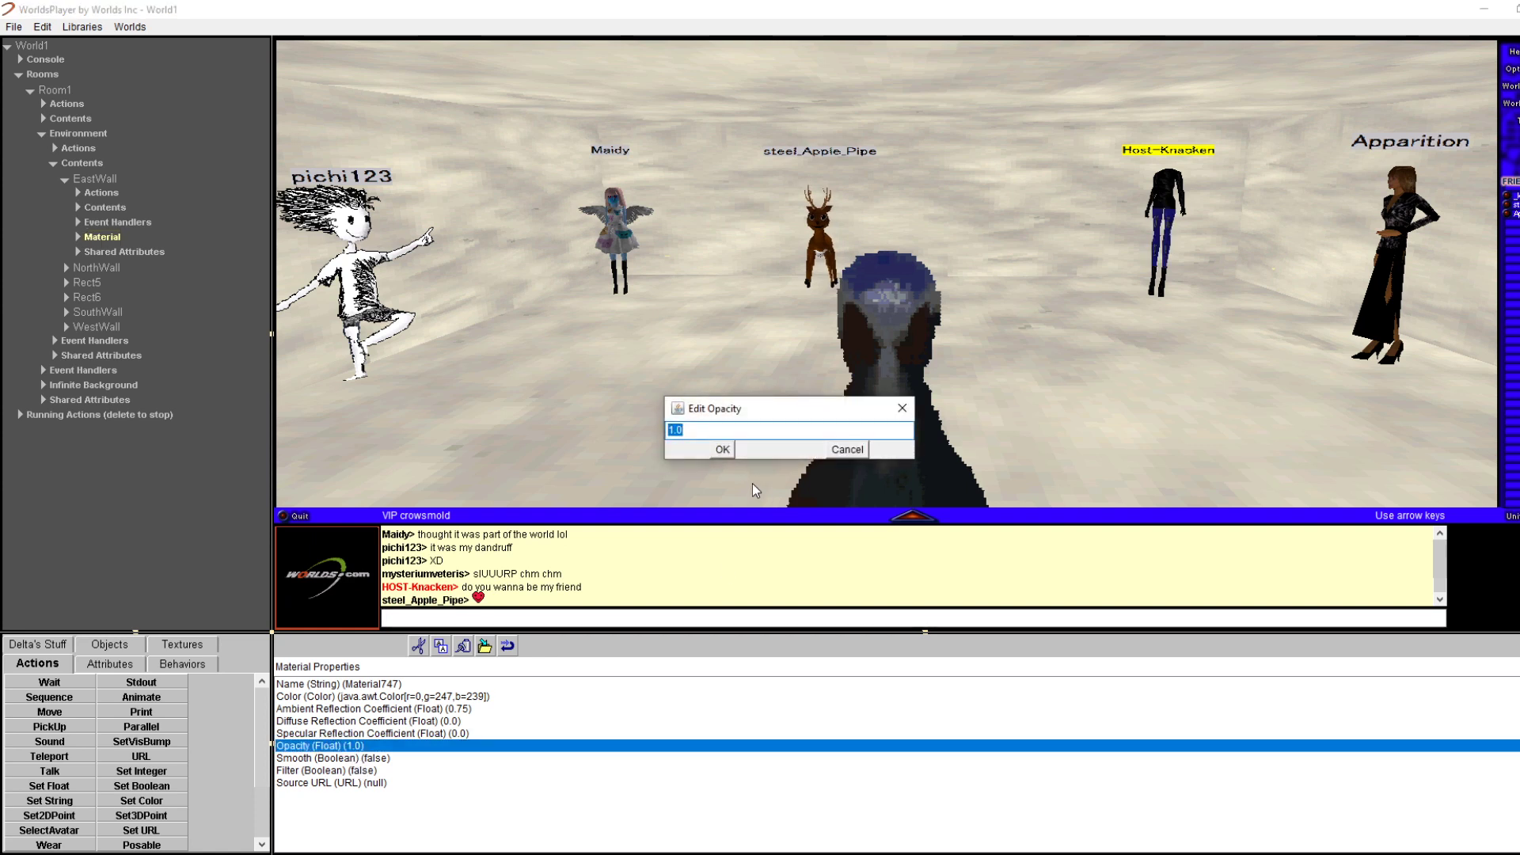
text(0.5)
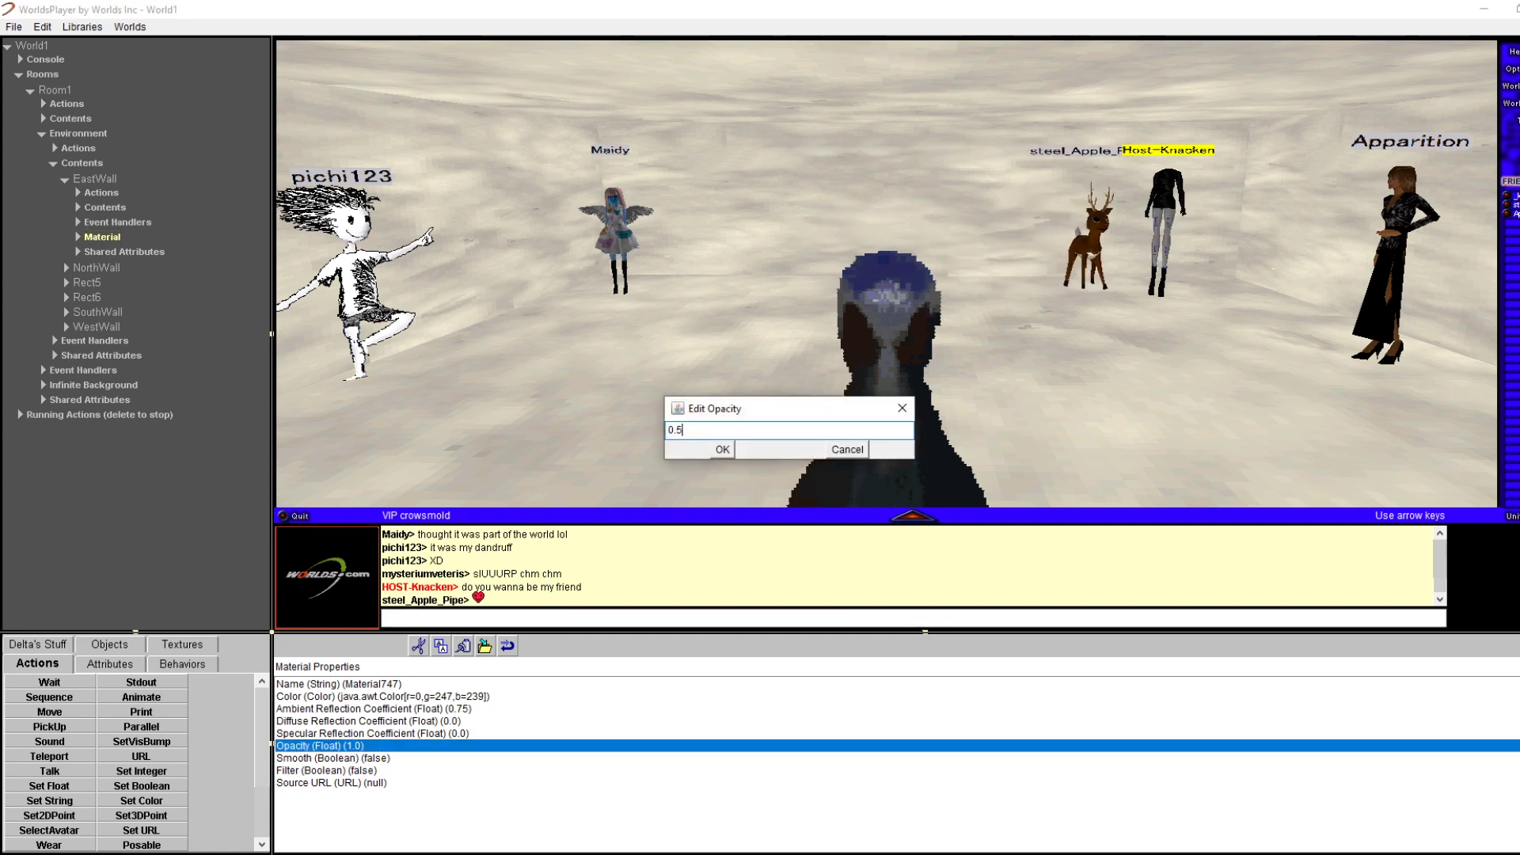
key(Return)
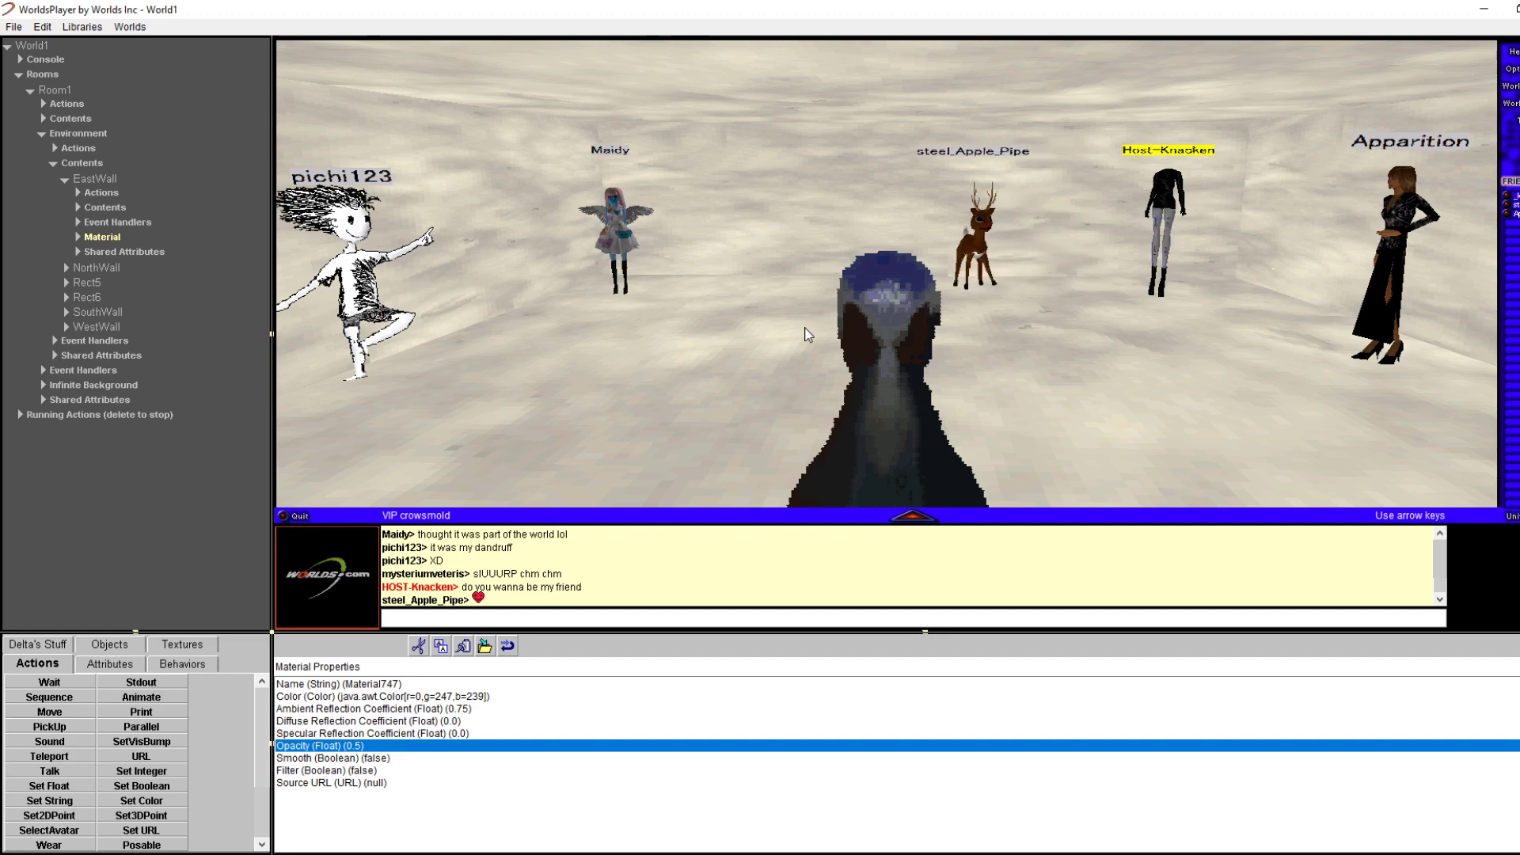
key(Right)
key(Right)
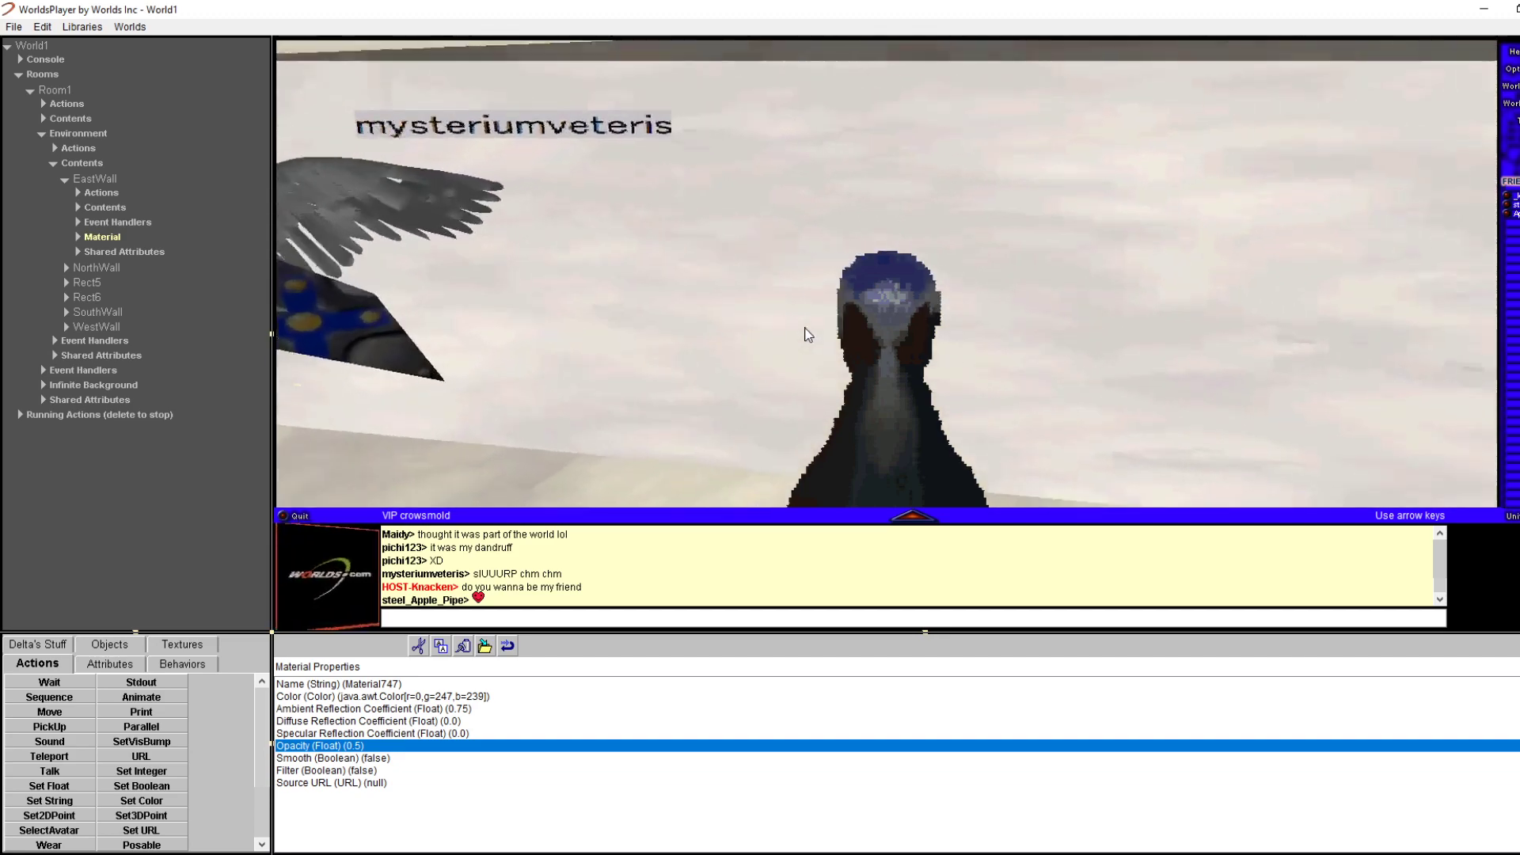
key(Left)
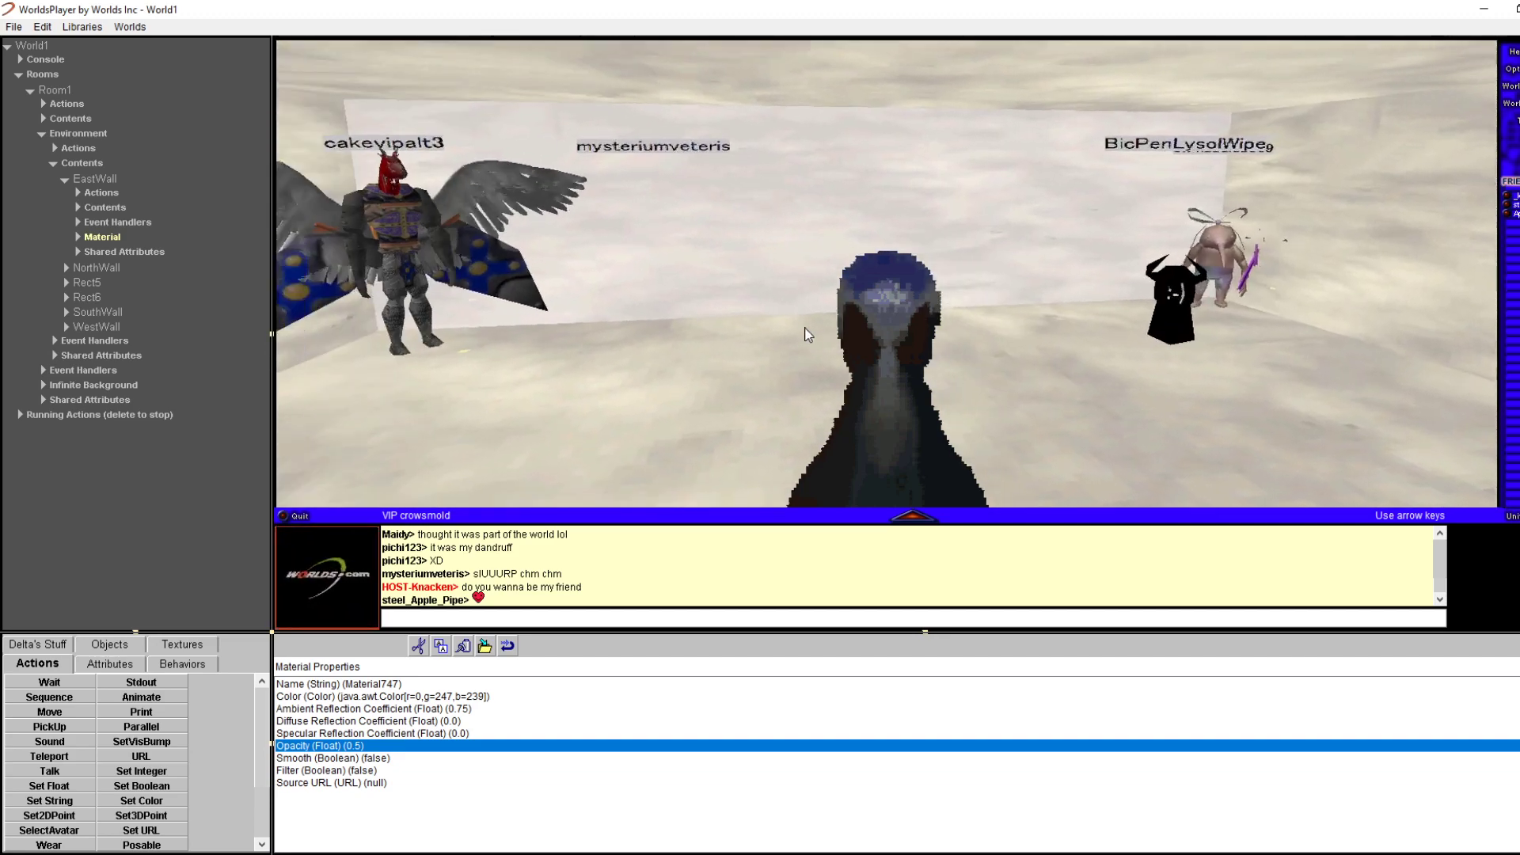
key(Right)
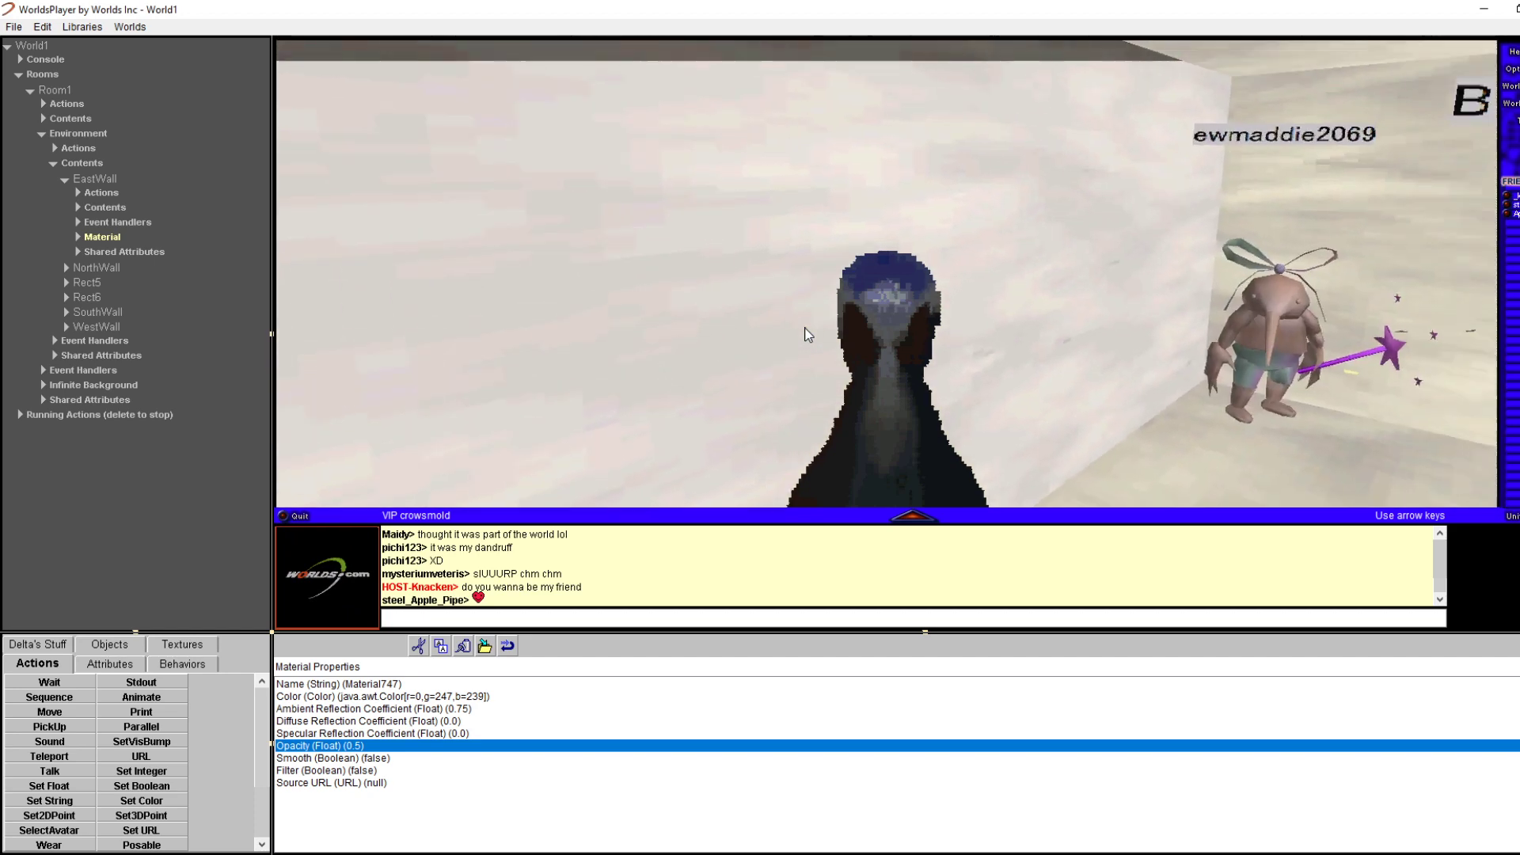
key(Left)
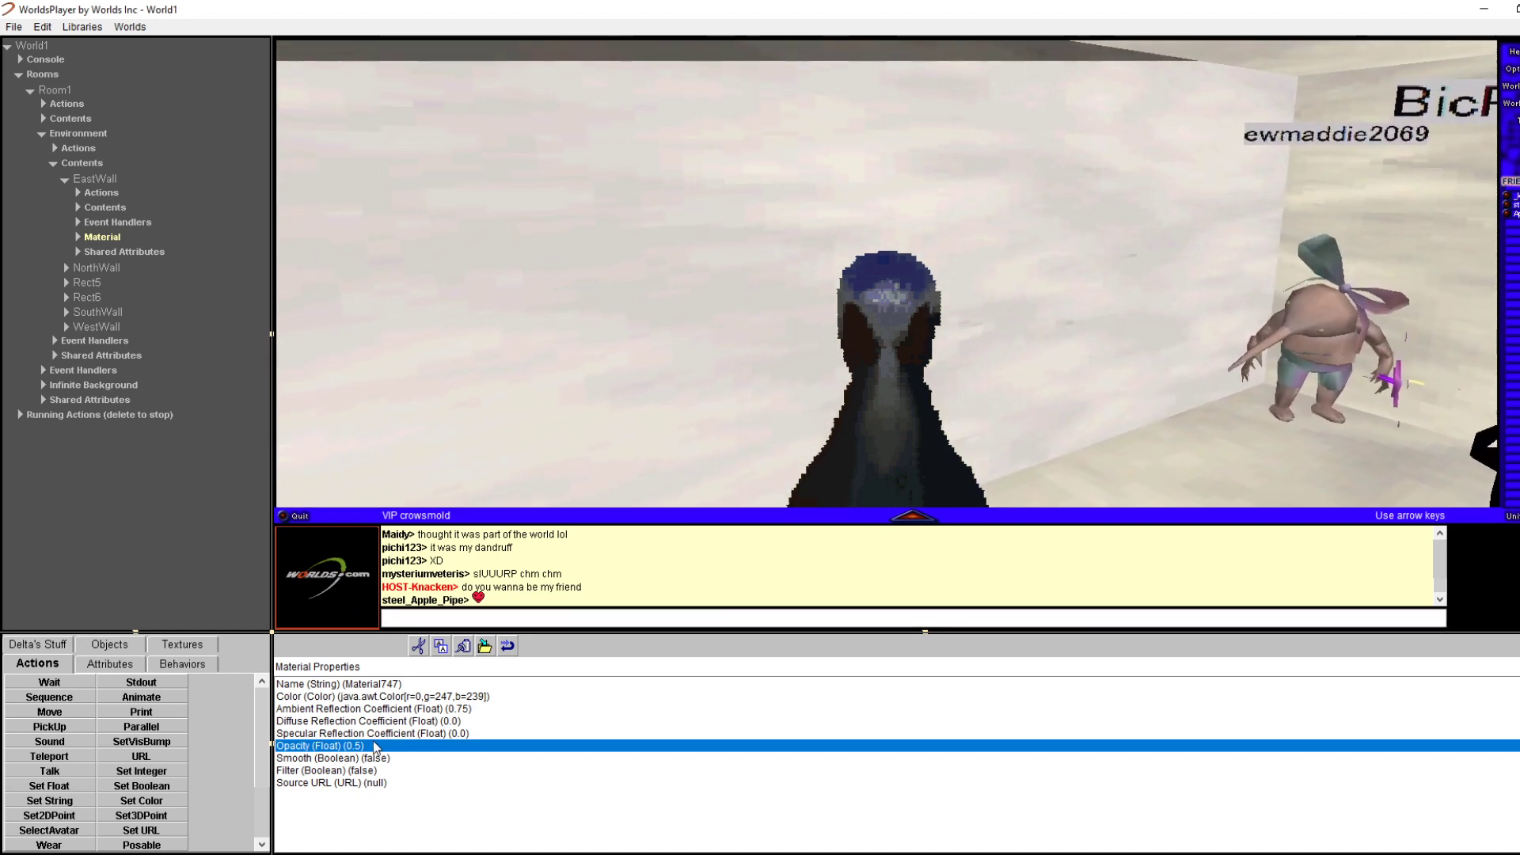
Set the opacity of EastWall's material back to 1
double_click(373, 745)
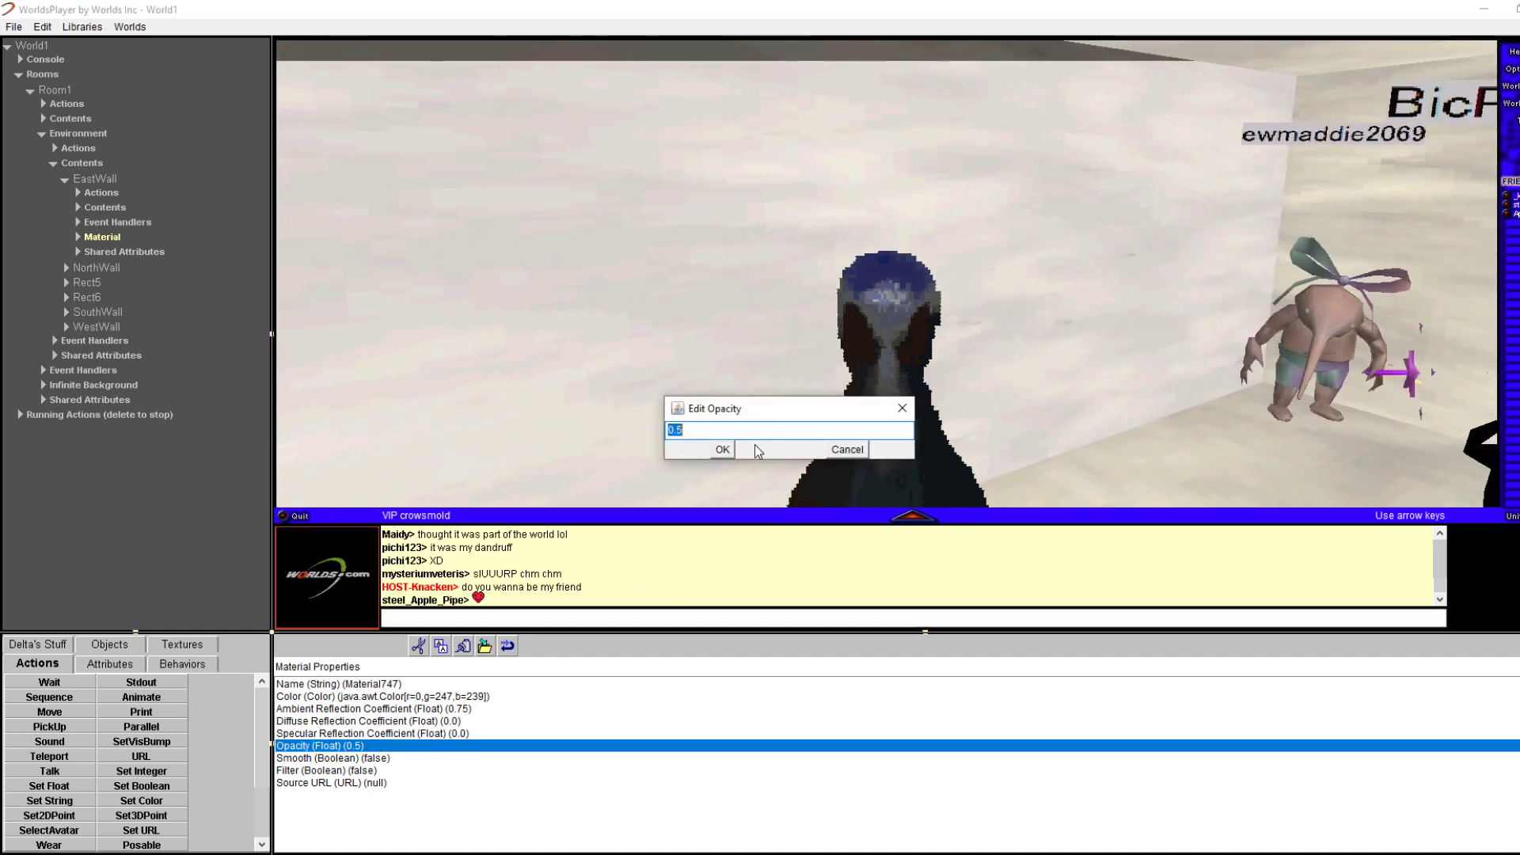
text(1)
key(Return)
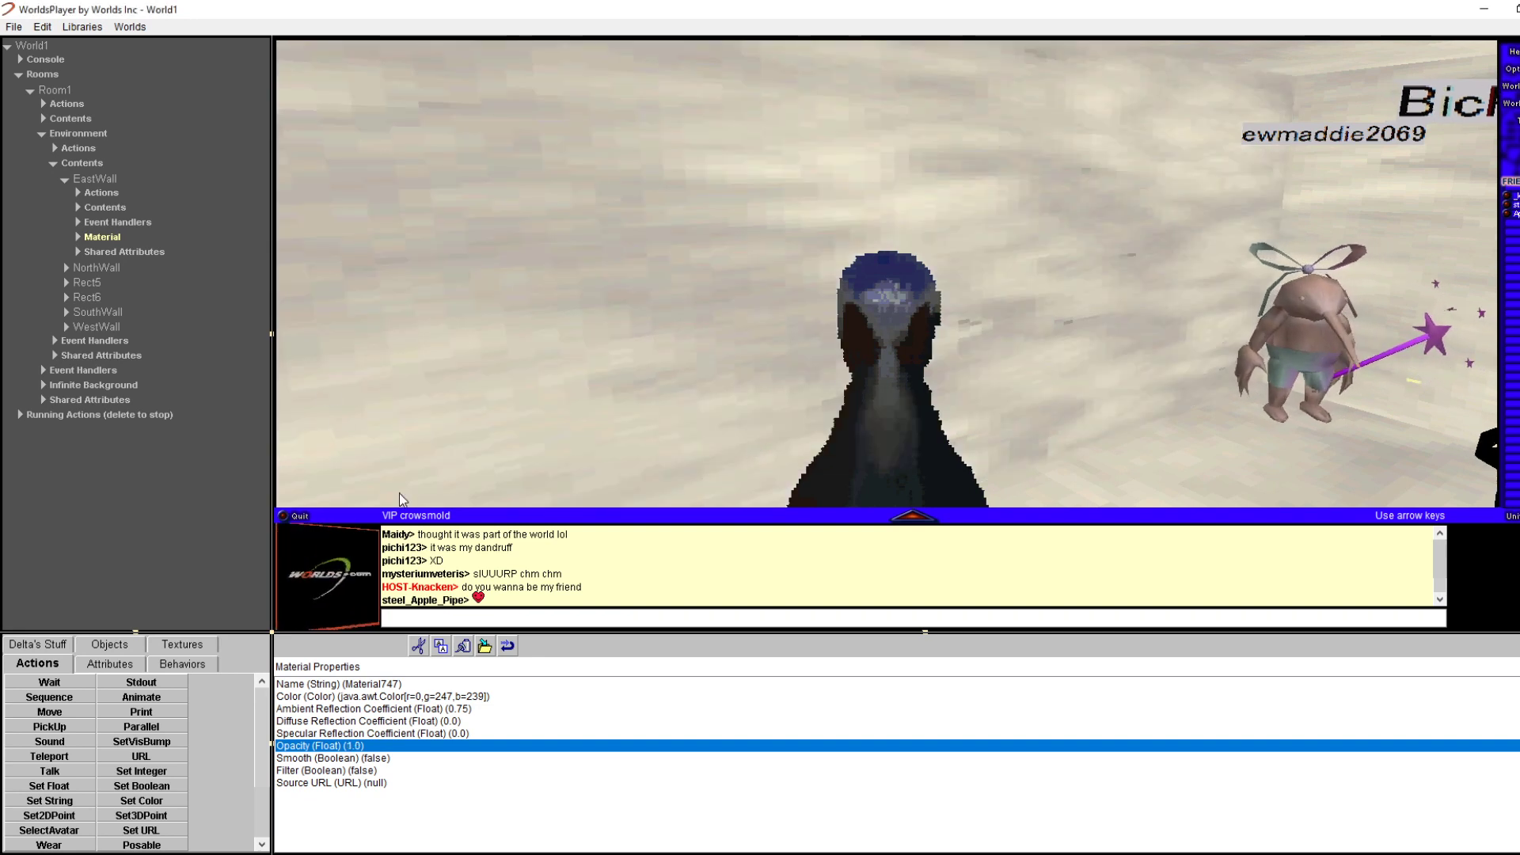
Expand EastWall's Material and view the properties of its Texture
click(78, 239)
click(98, 252)
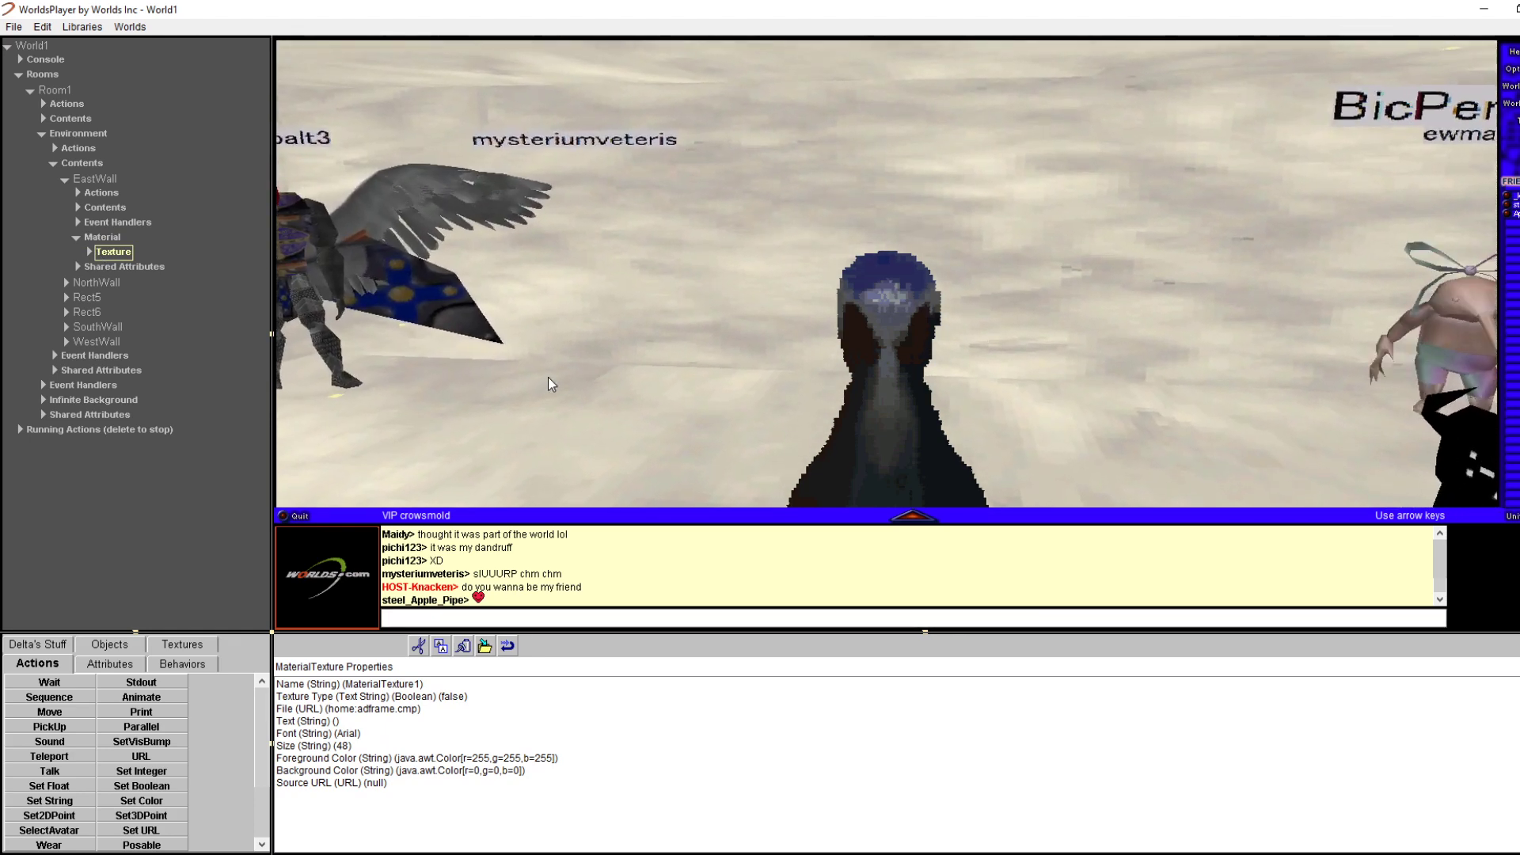
click(369, 721)
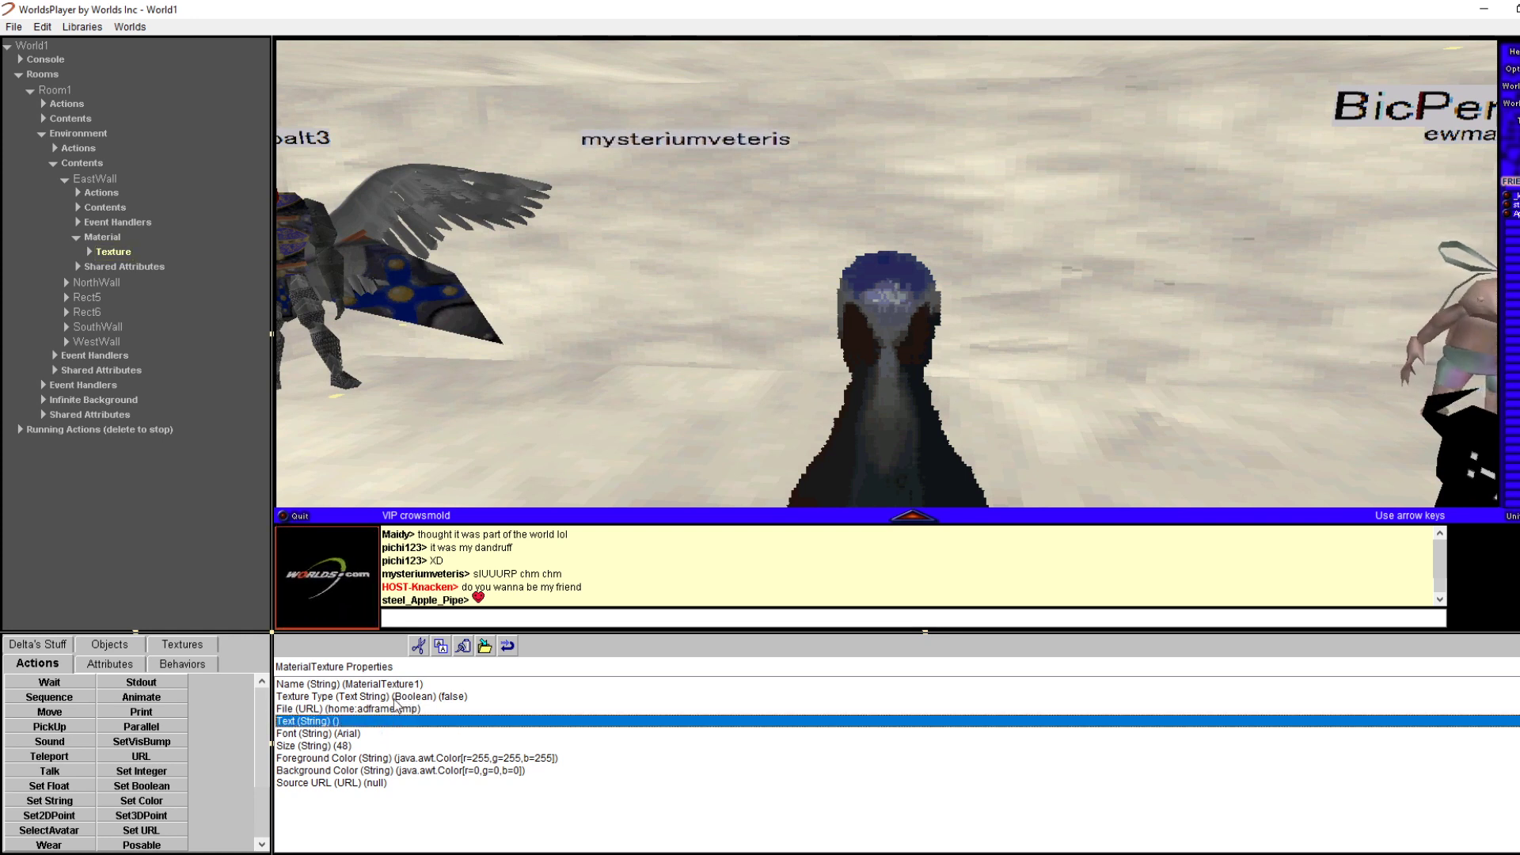
Open the texture's File property for editing, paste the copied link into it and clear the field
double_click(385, 710)
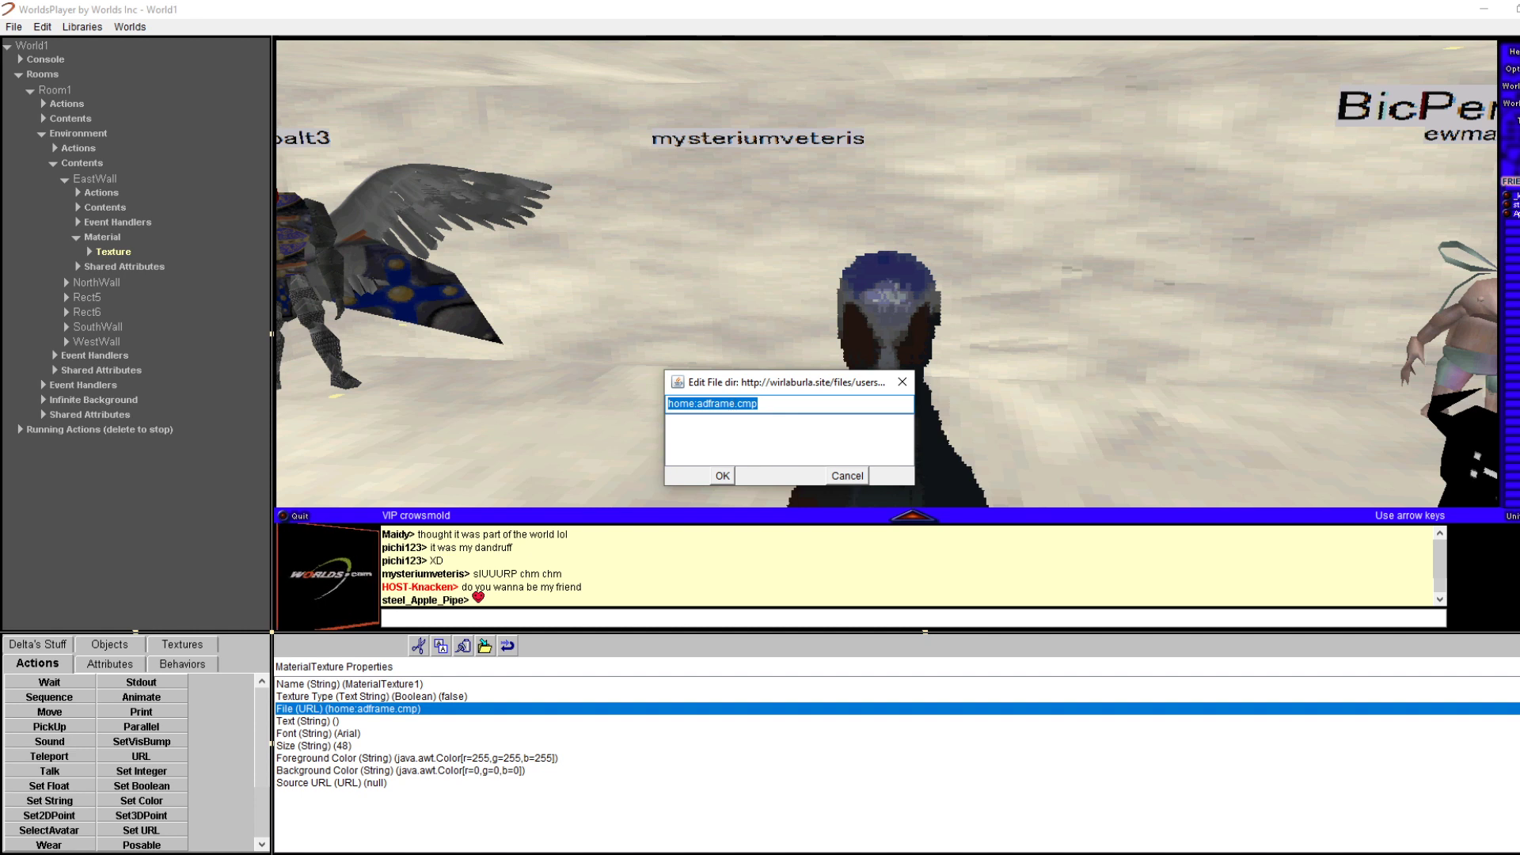
key(alt+Tab)
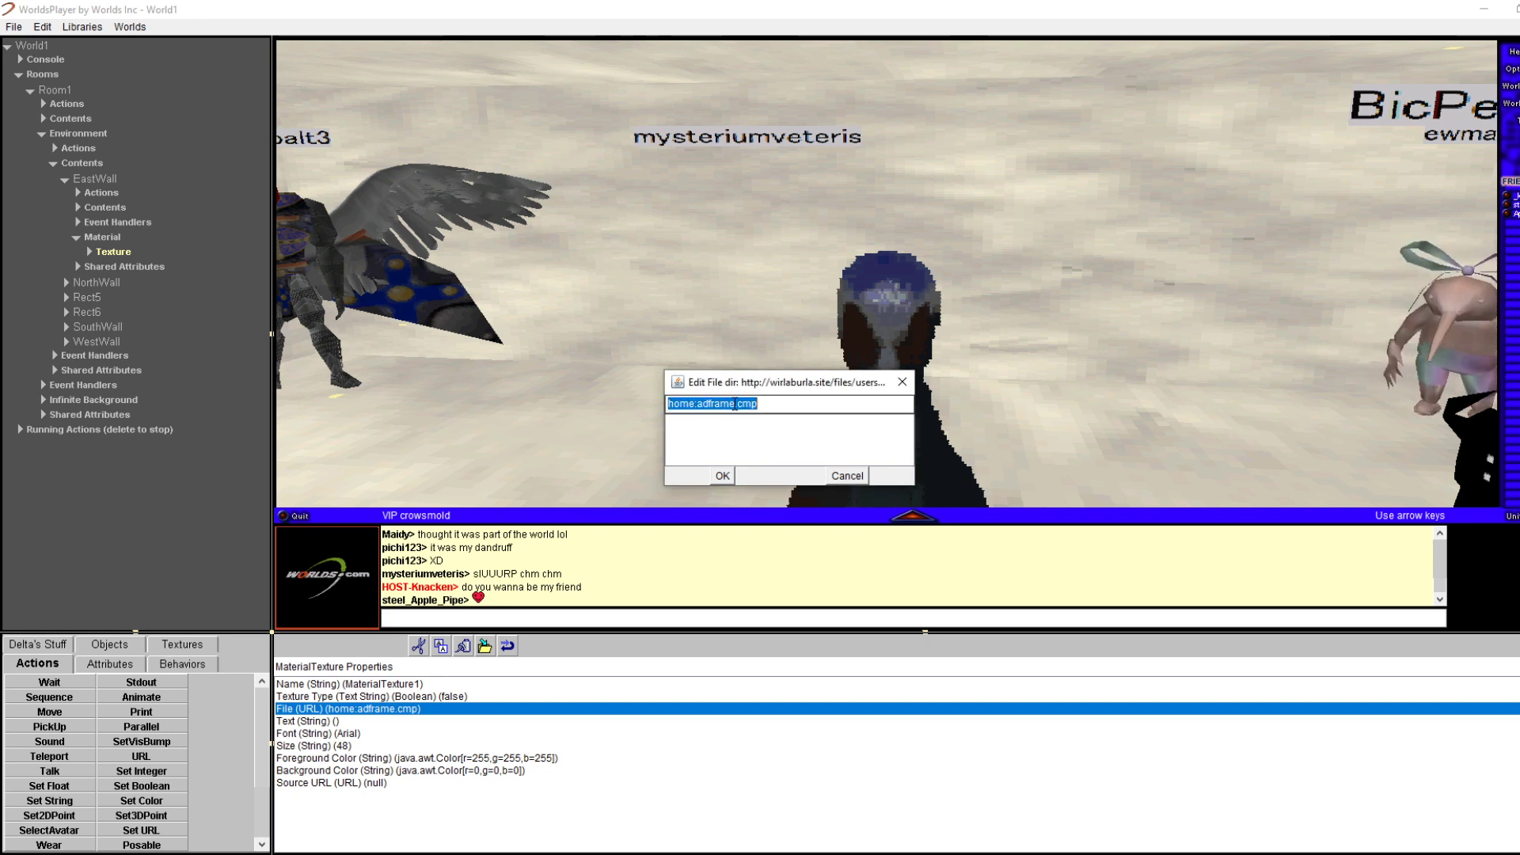
key(ctrl+v)
key(ctrl+a)
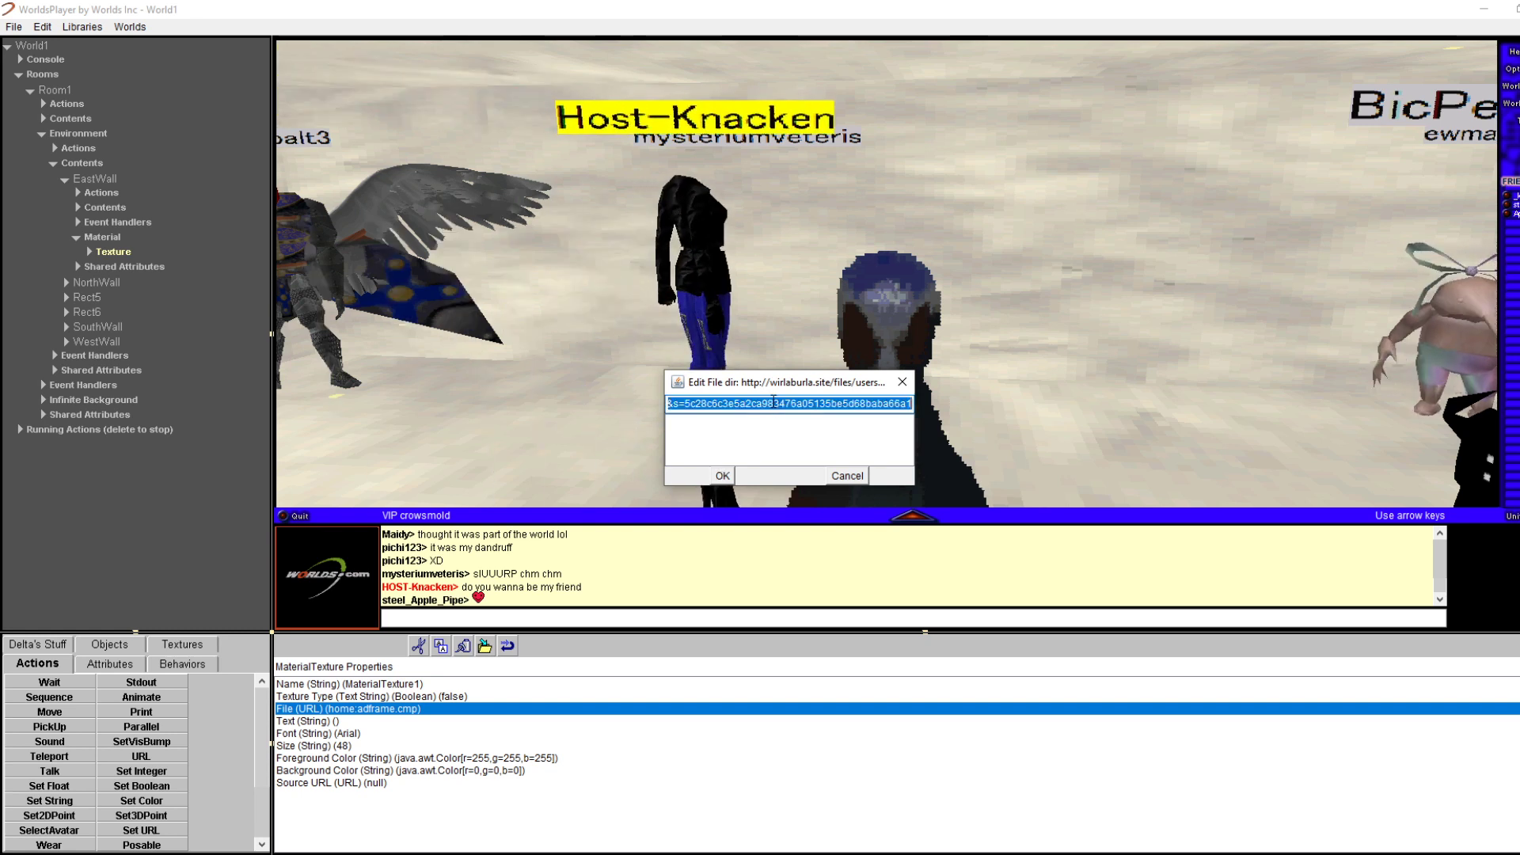
key(BackSpace)
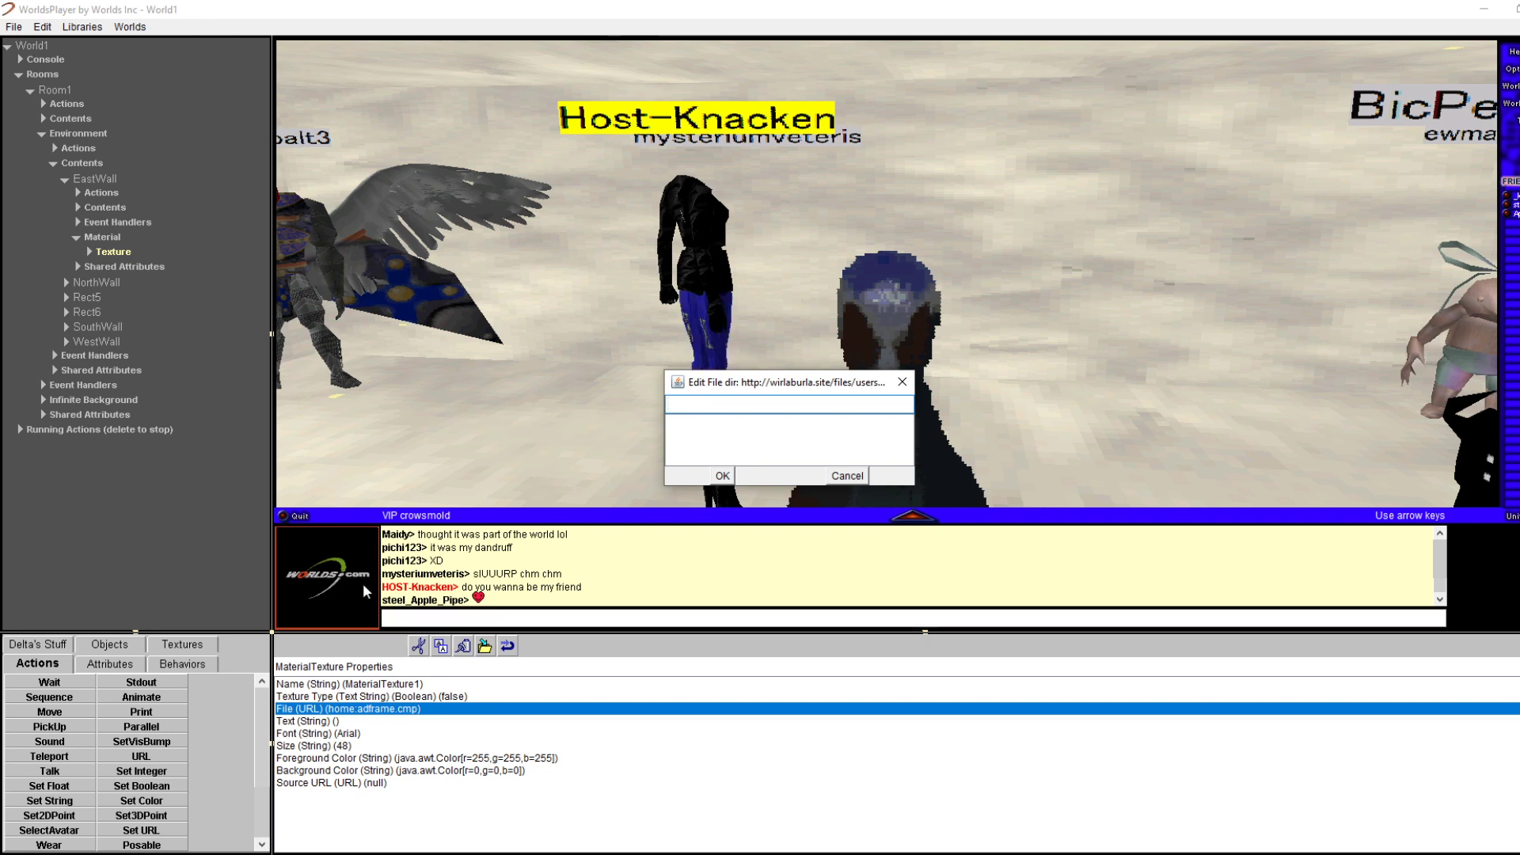
Try to set the texture's File property to the copied web address of unknown.png
key(alt+Tab)
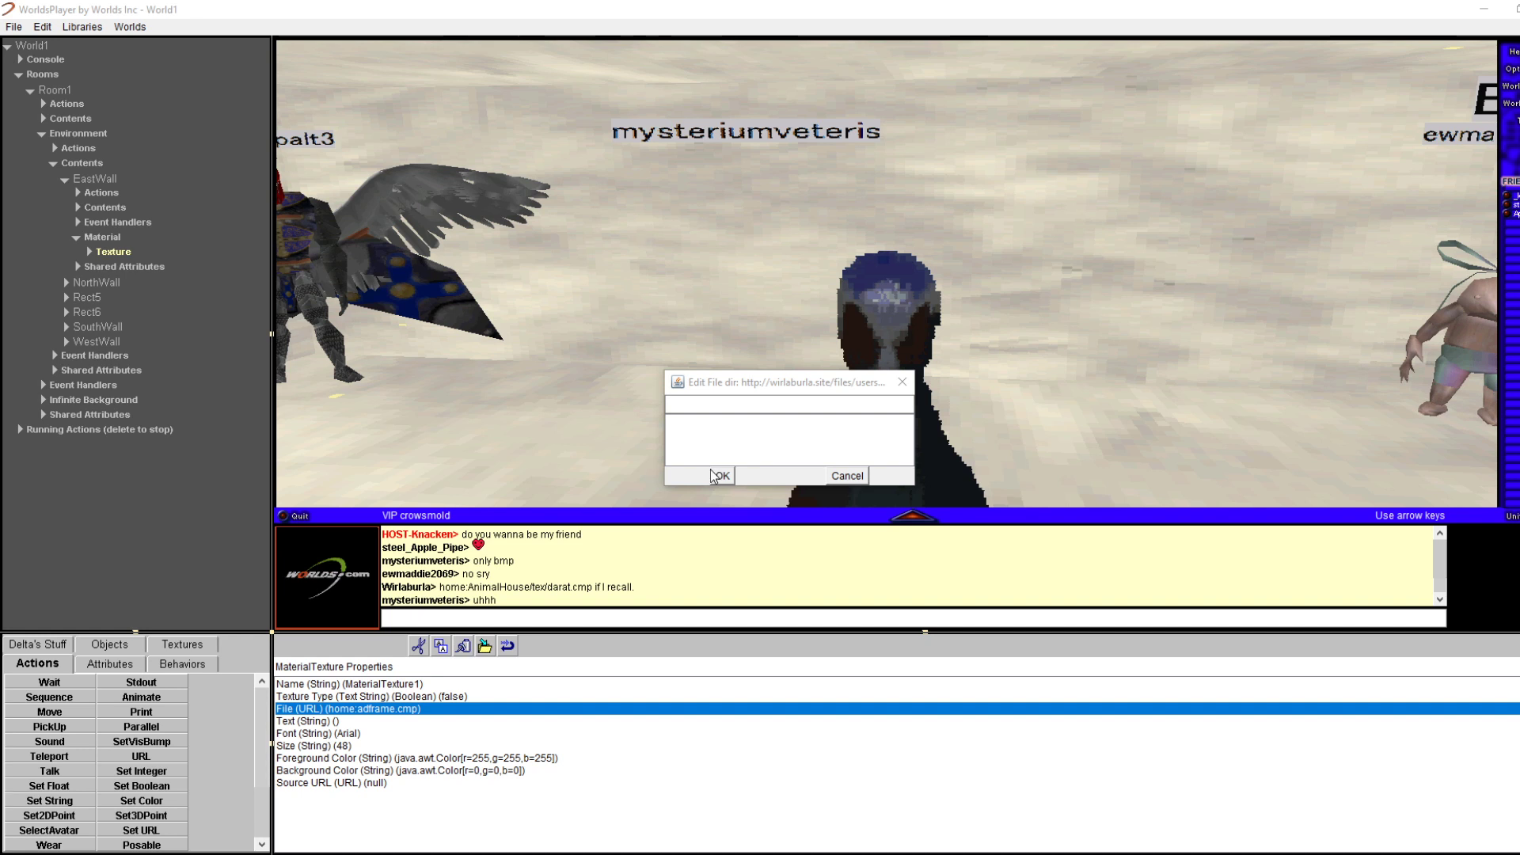
click(723, 403)
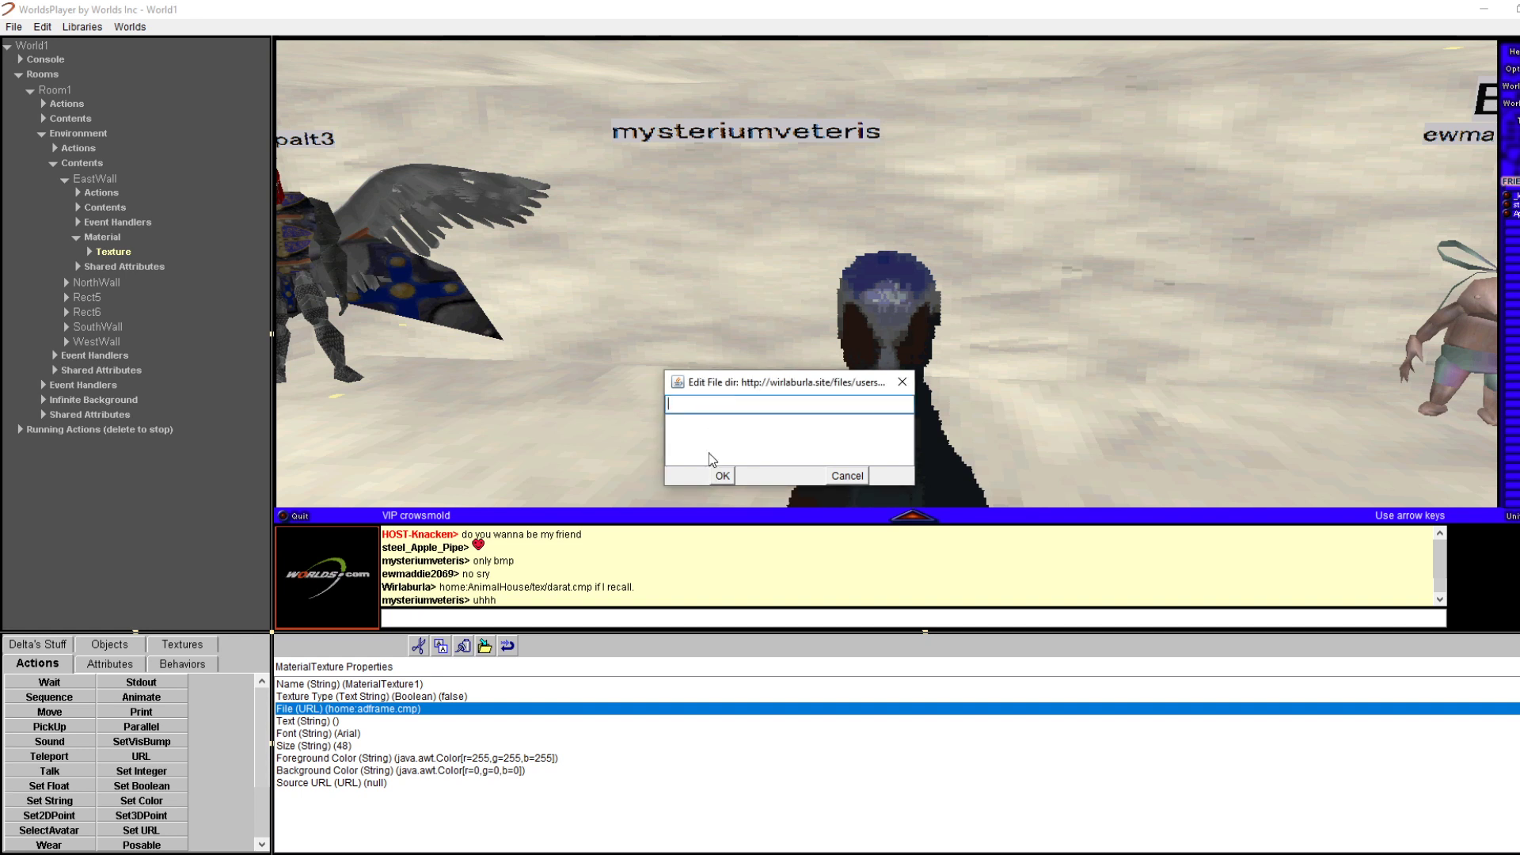
right_click(777, 400)
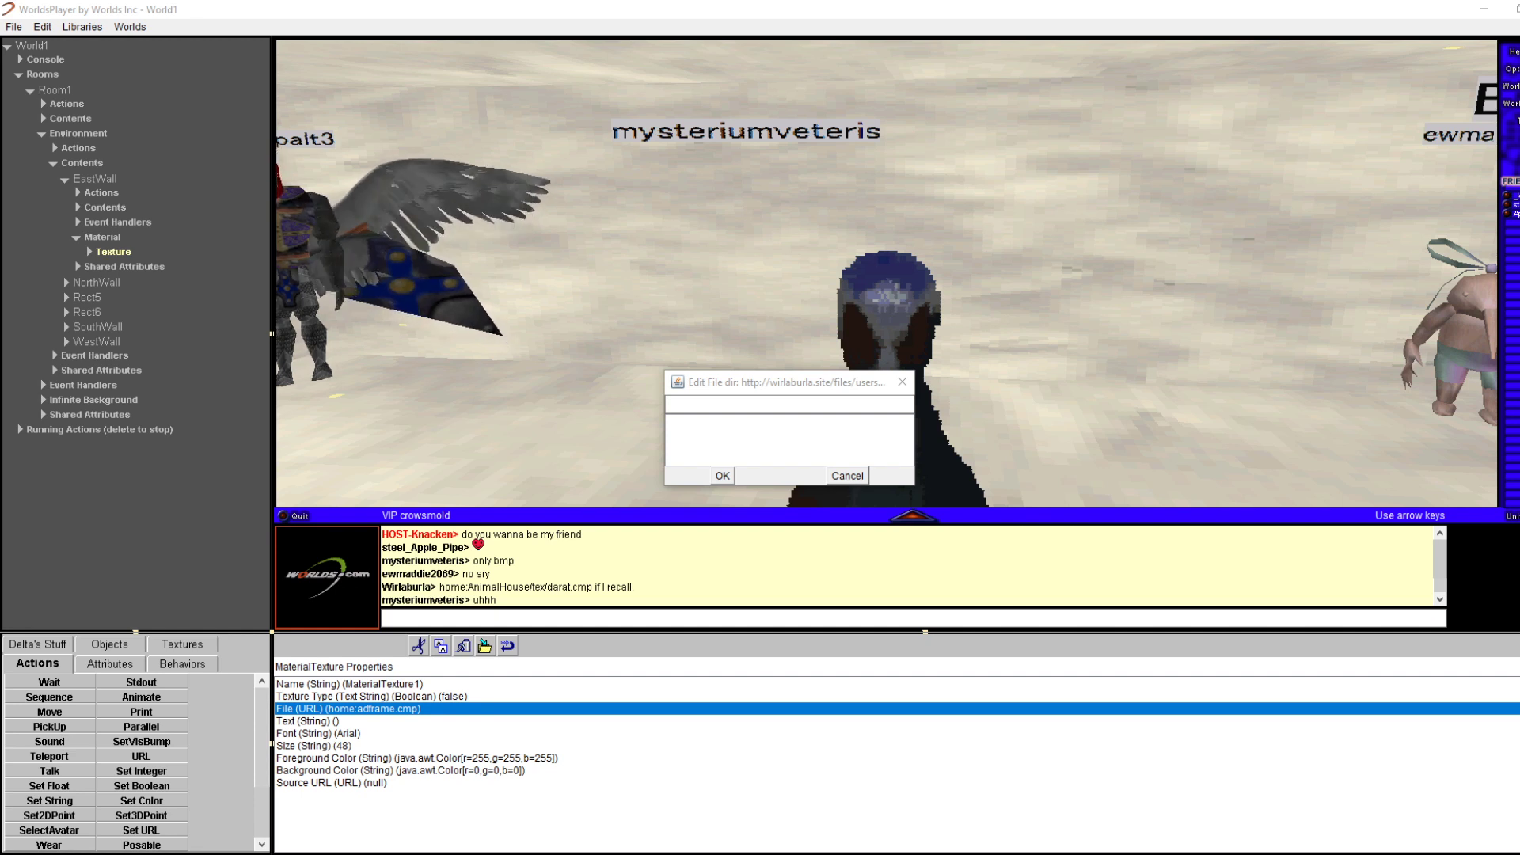
key(ctrl+v)
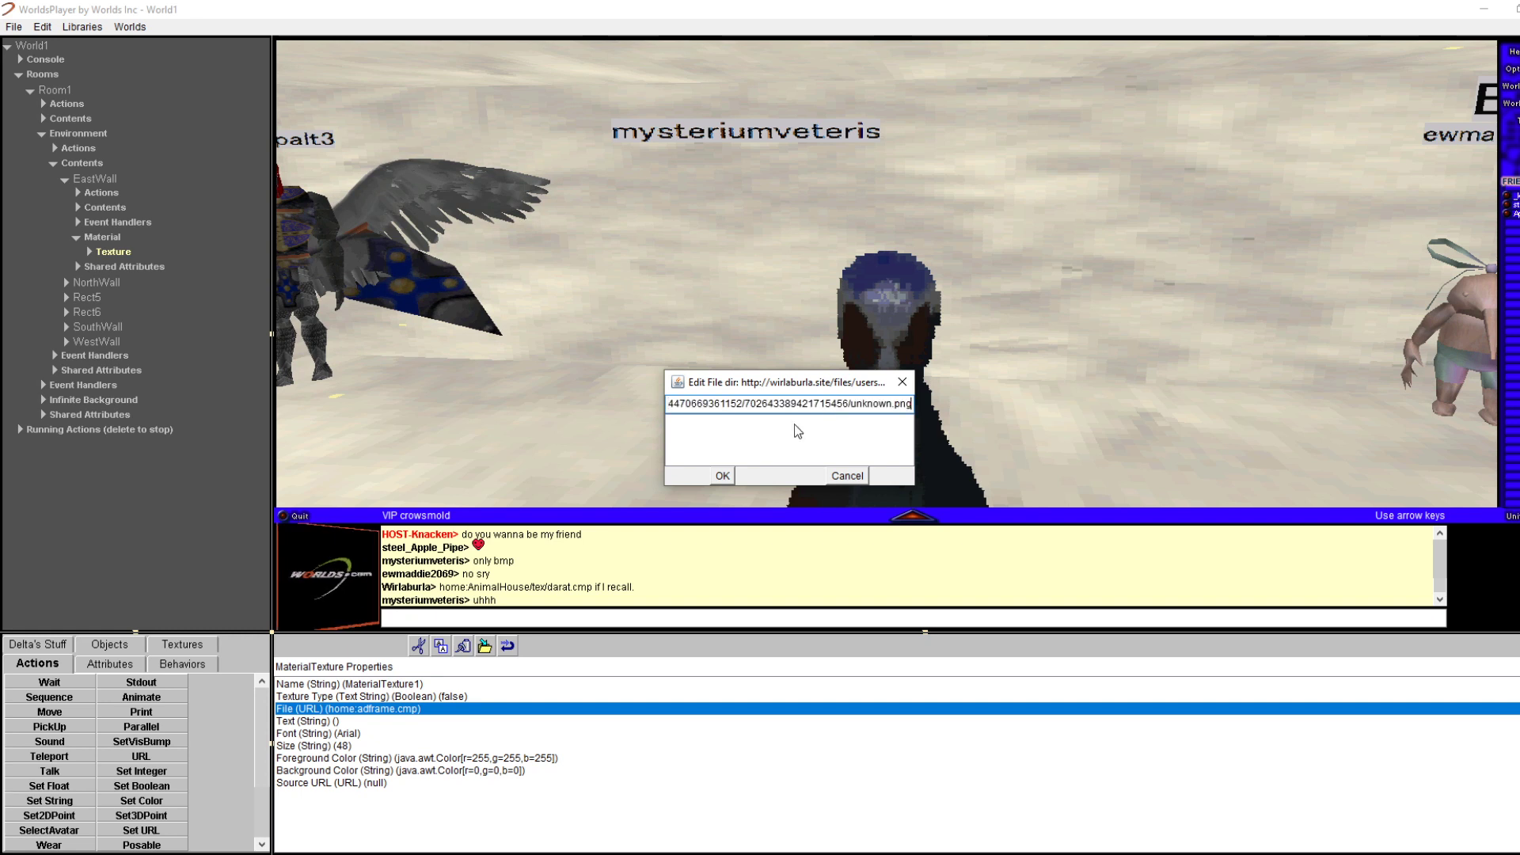
click(723, 475)
click(724, 475)
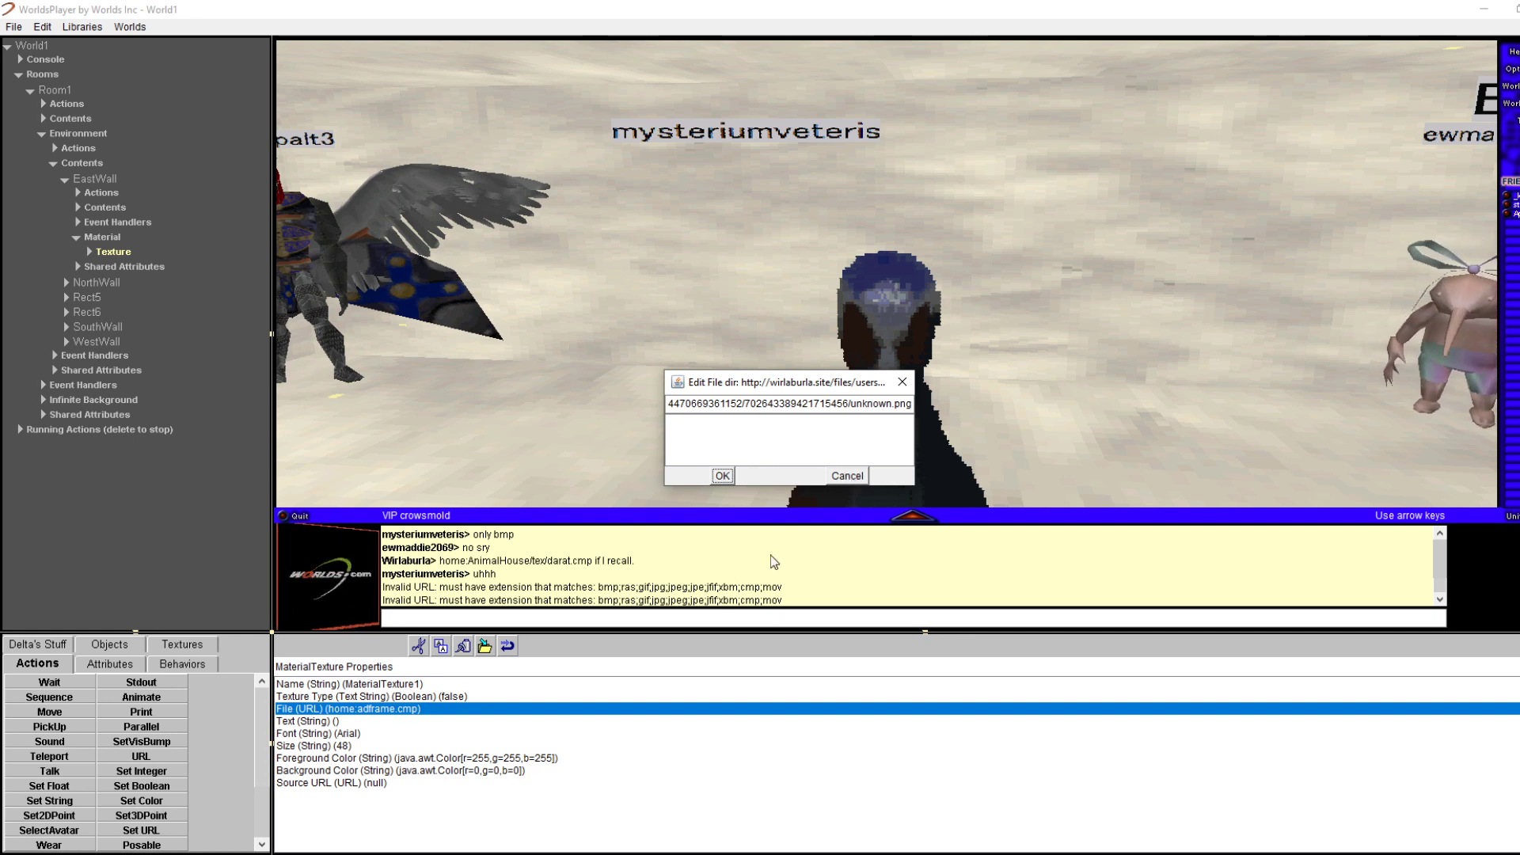
Highlight the cmp and mov extensions in the chat log and cancel the texture's file edit
double_click(749, 600)
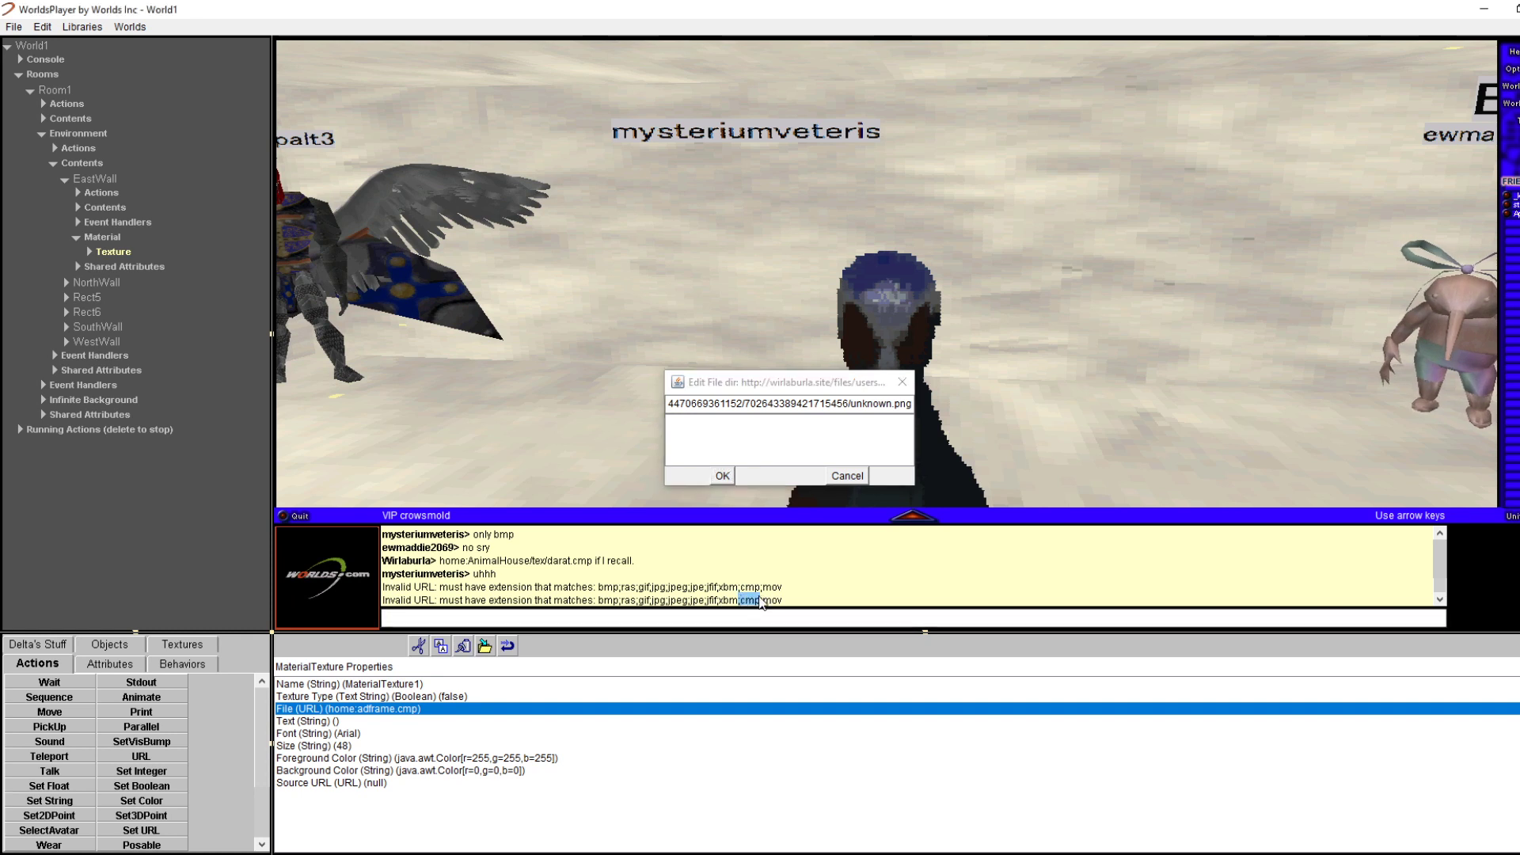
click(836, 487)
click(838, 476)
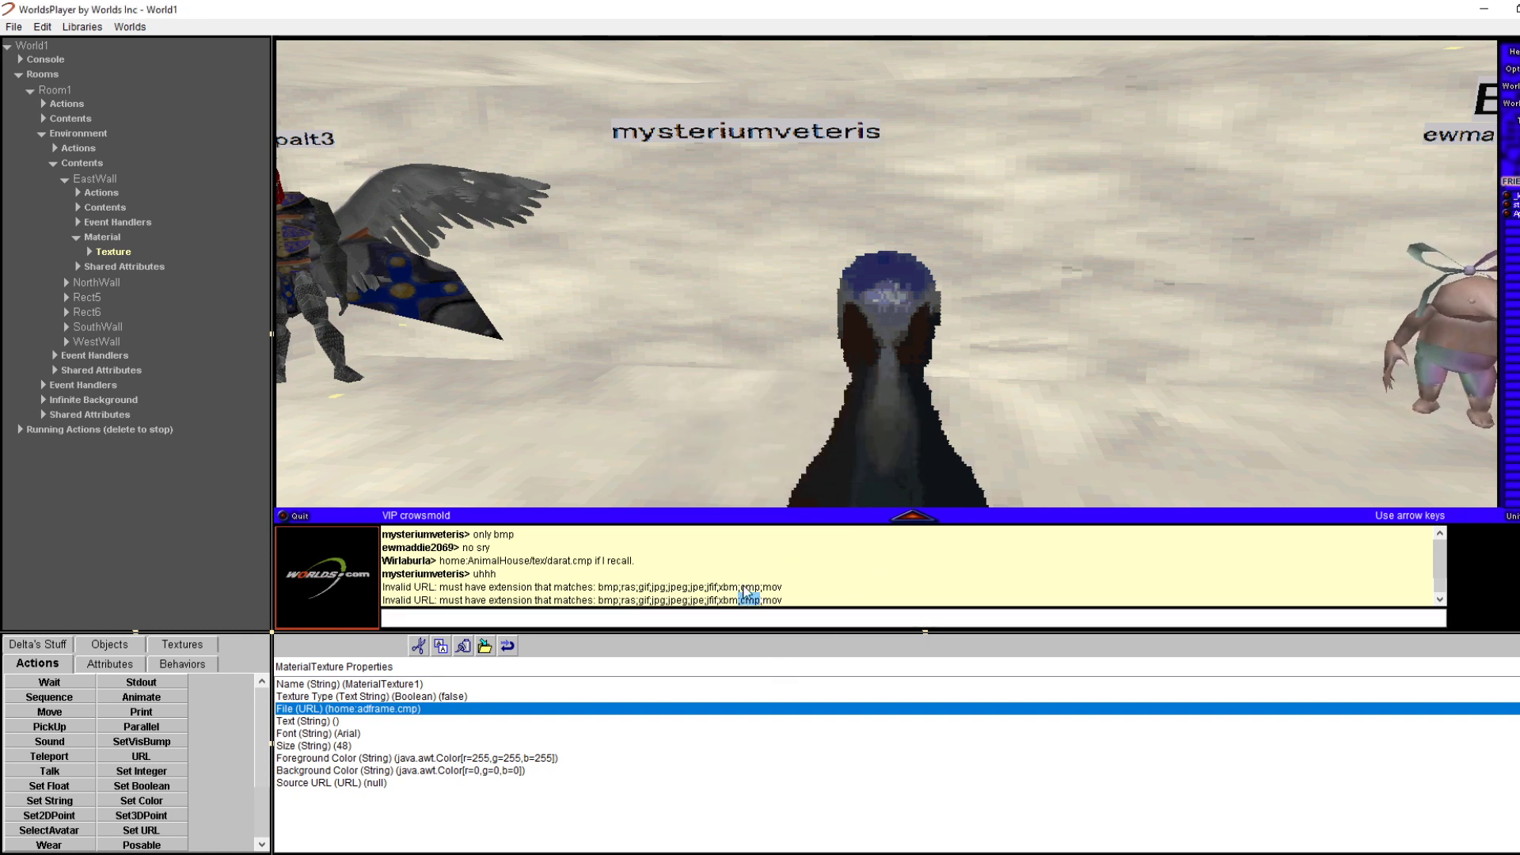
drag(747, 586, 788, 590)
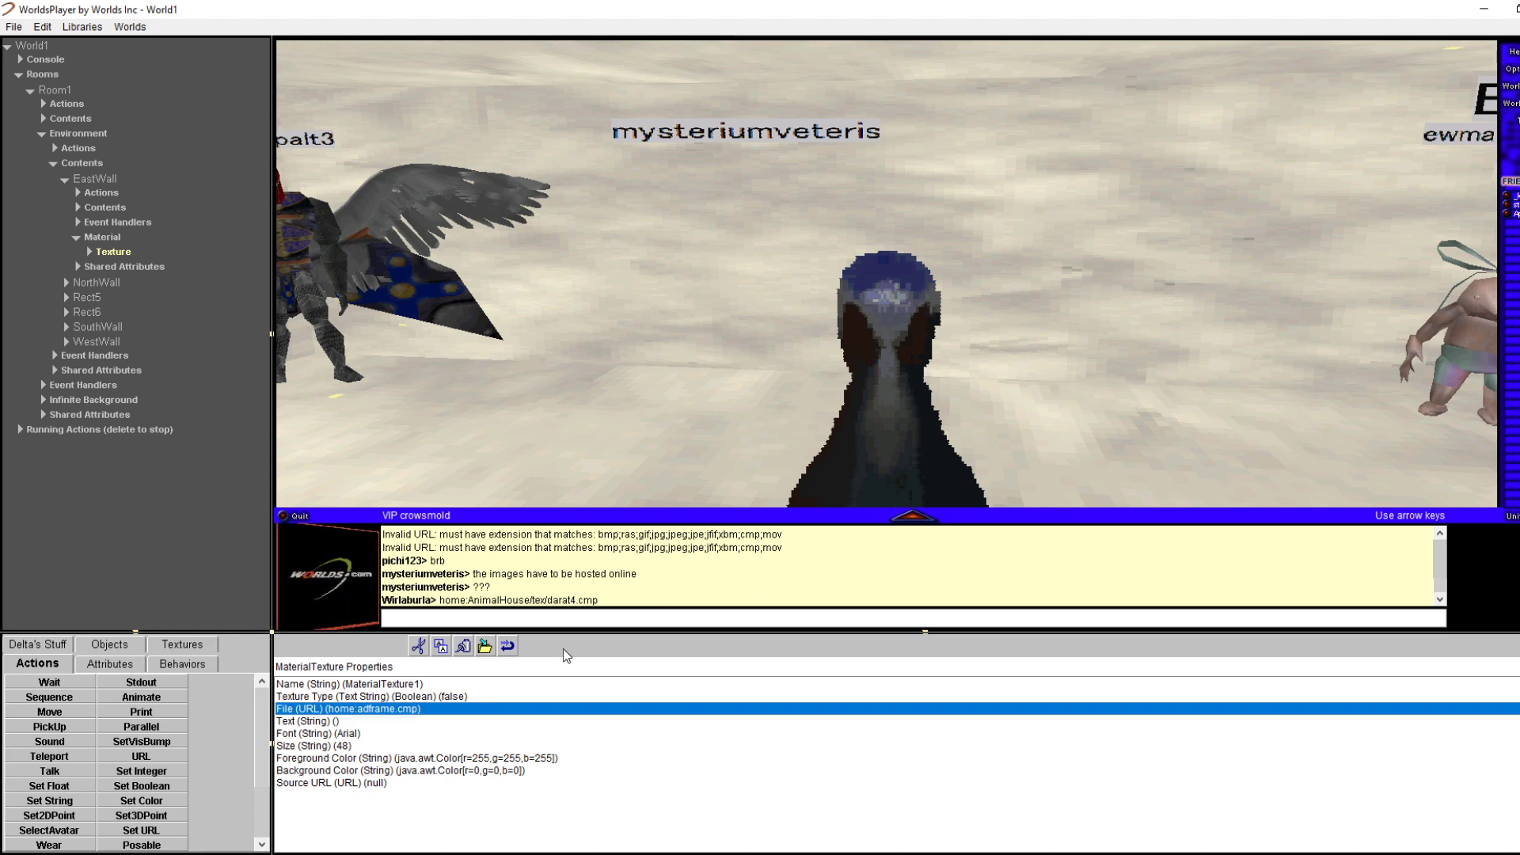
Switch to File Explorer and open the Worlds folder on Local Disk (E:)
click(152, 854)
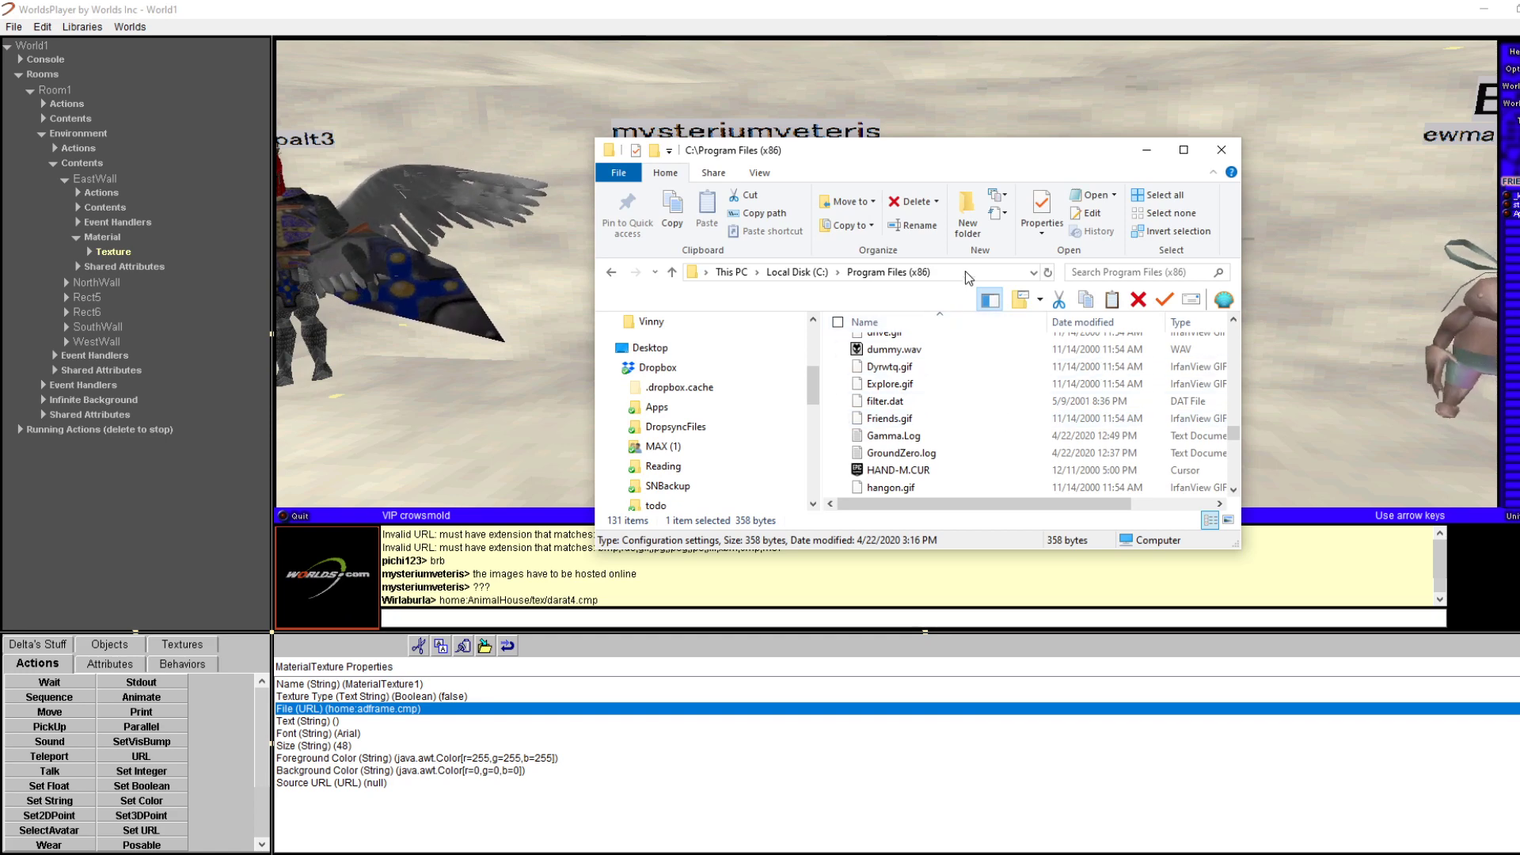
scroll(970, 410, up, 10)
scroll(972, 410, down, 10)
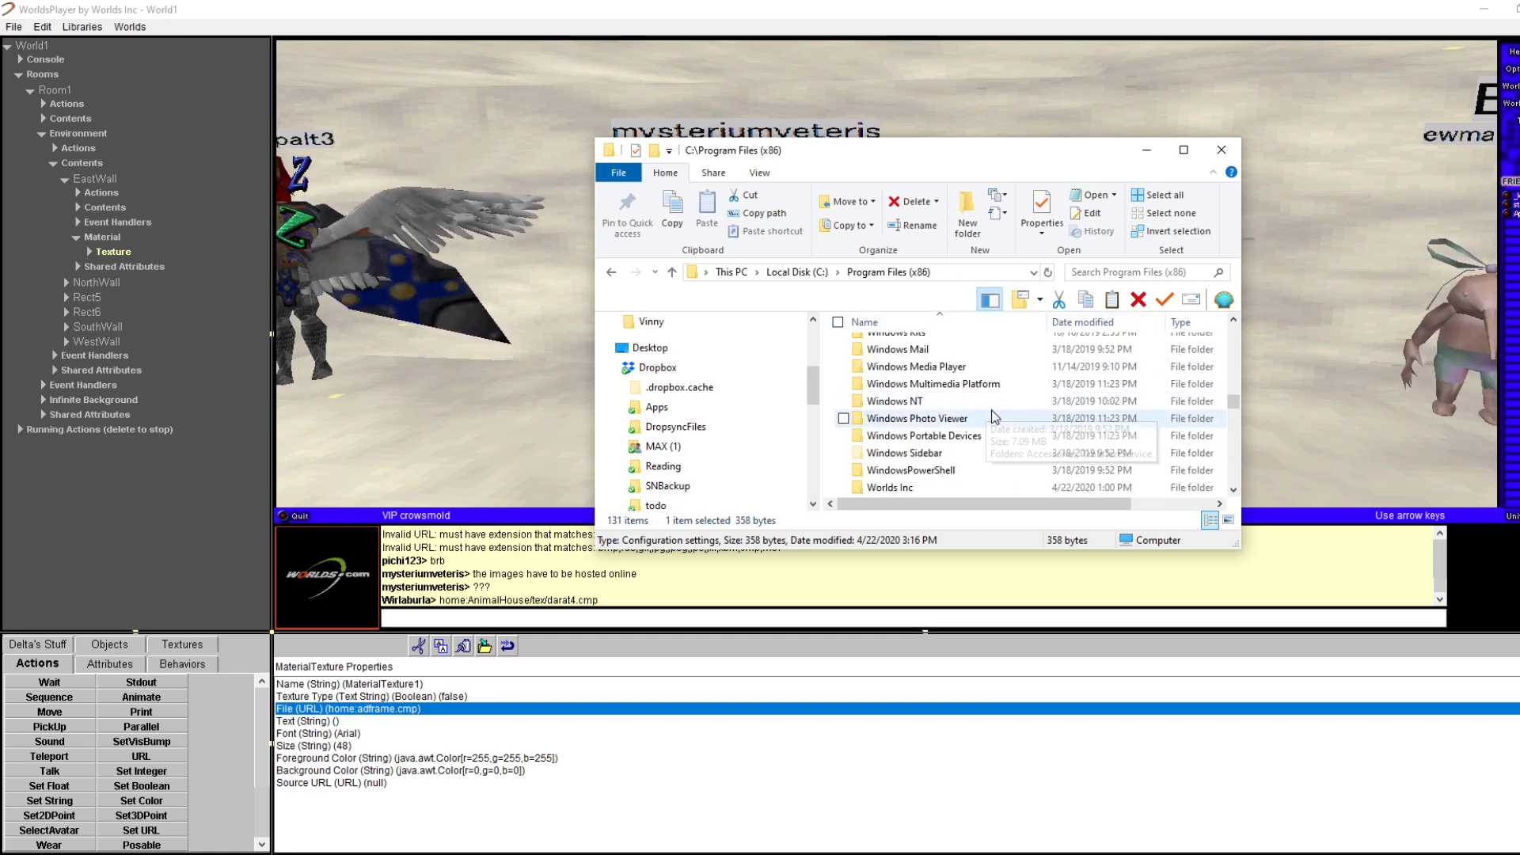
scroll(743, 465, down, 8)
scroll(742, 465, down, 1)
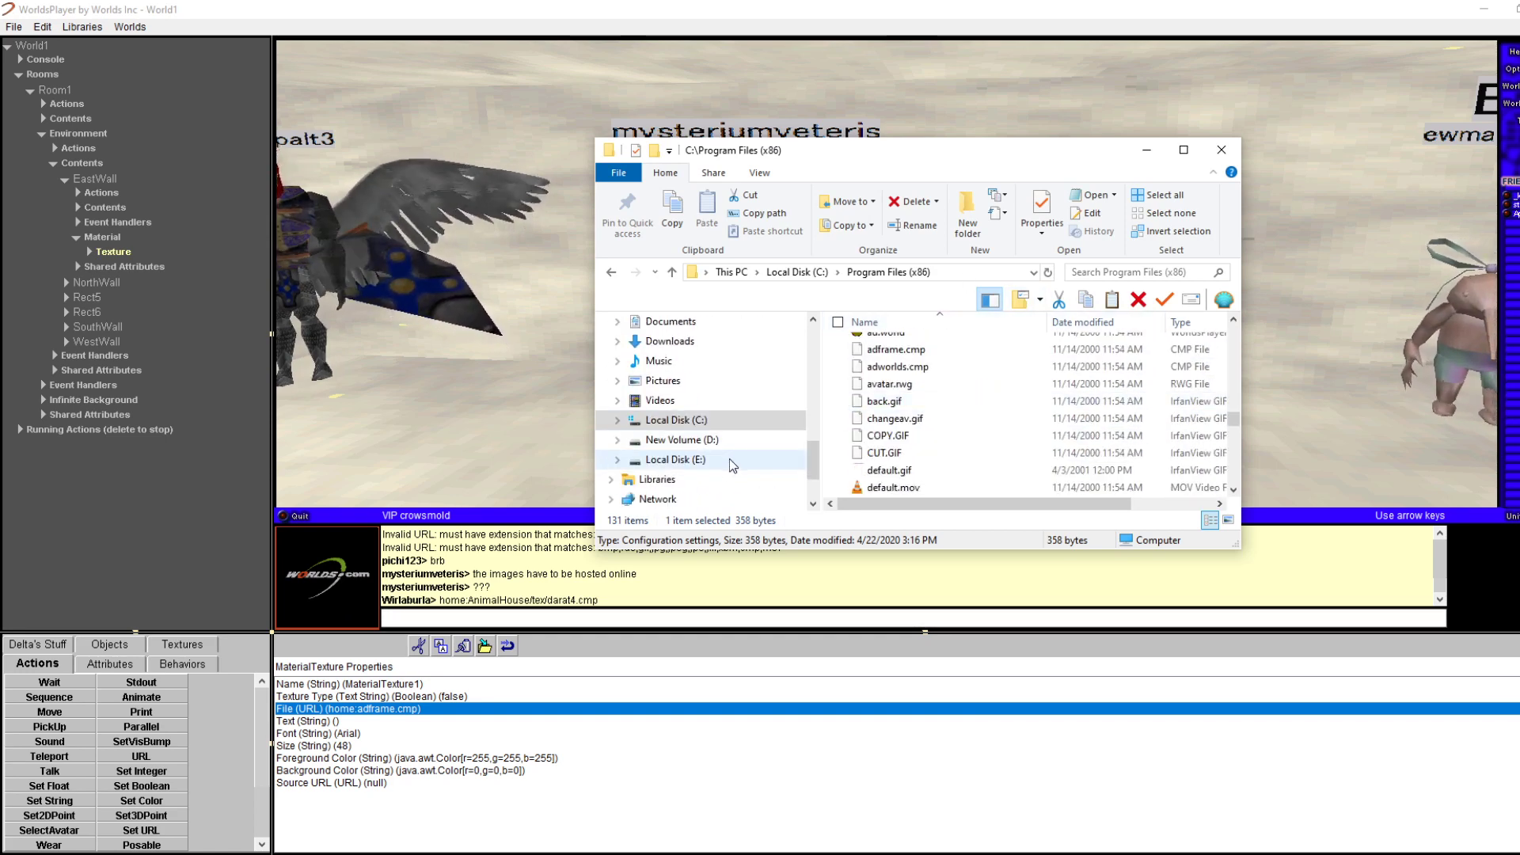
click(729, 459)
scroll(893, 429, down, 3)
scroll(893, 430, down, 7)
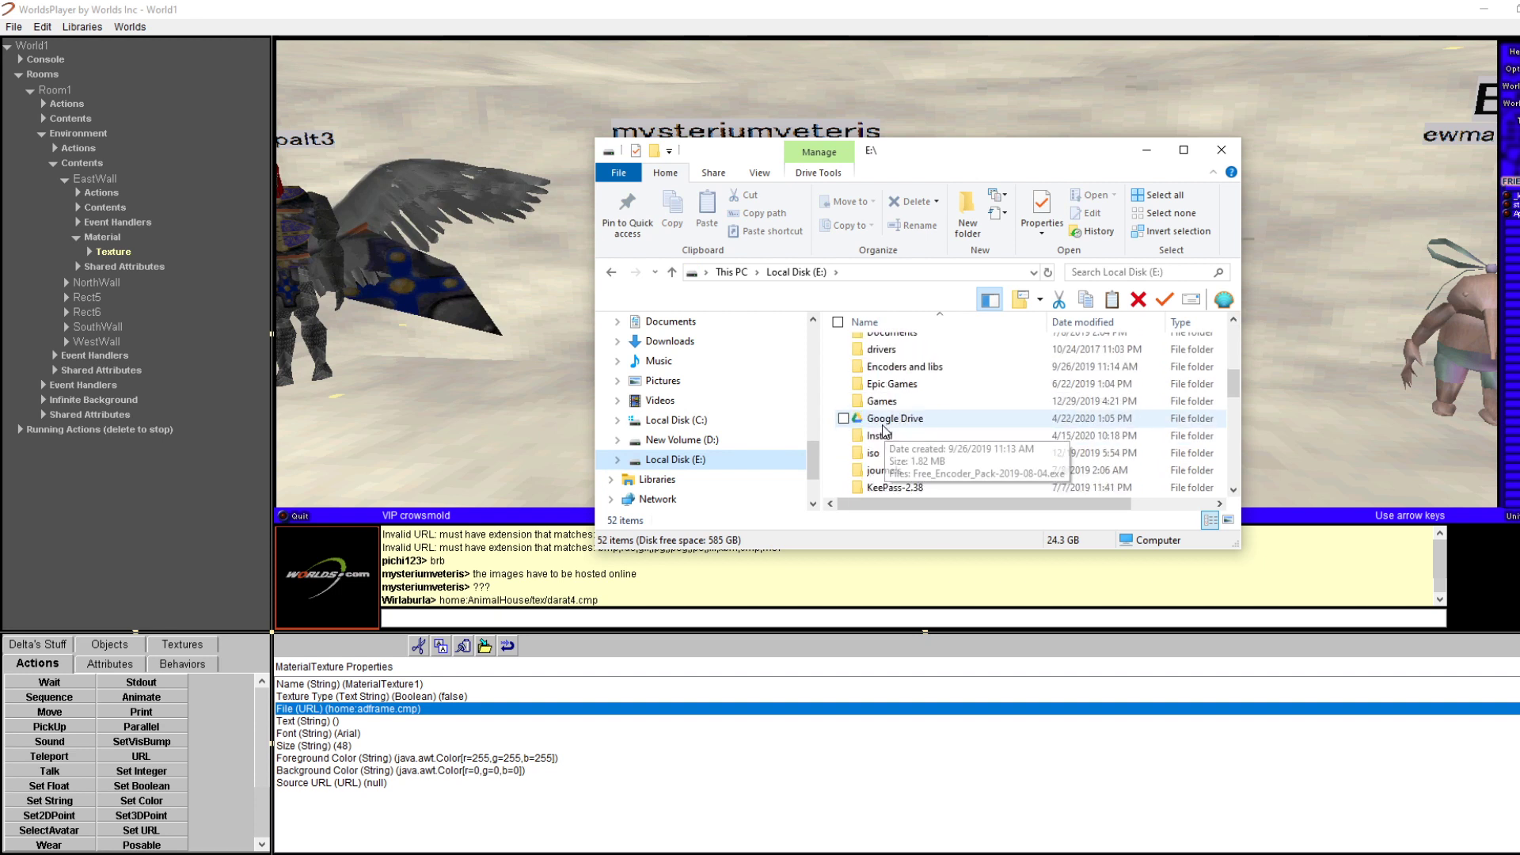
scroll(885, 438, down, 3)
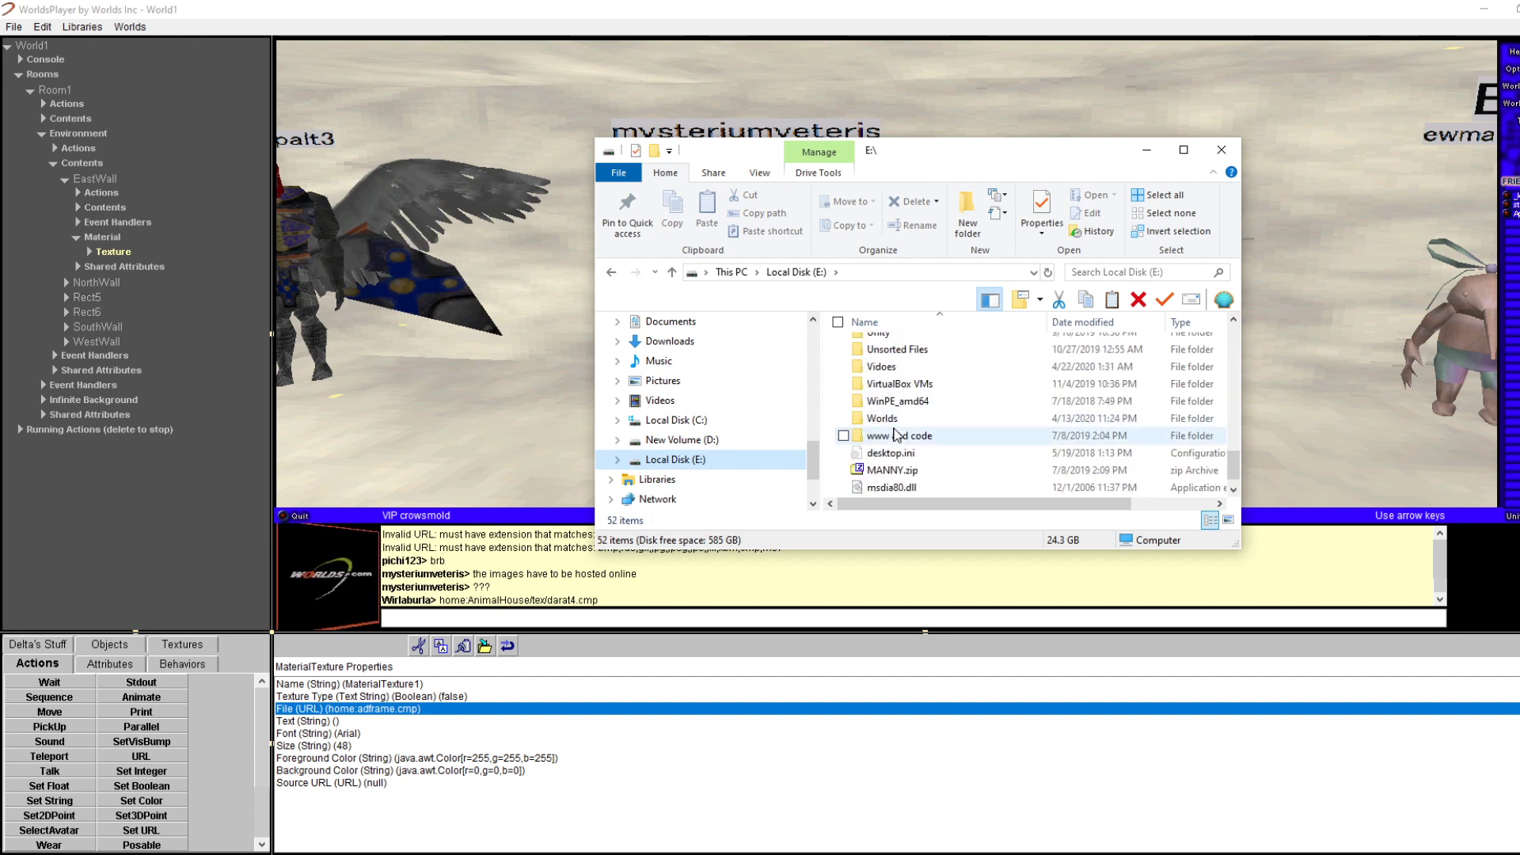
double_click(879, 434)
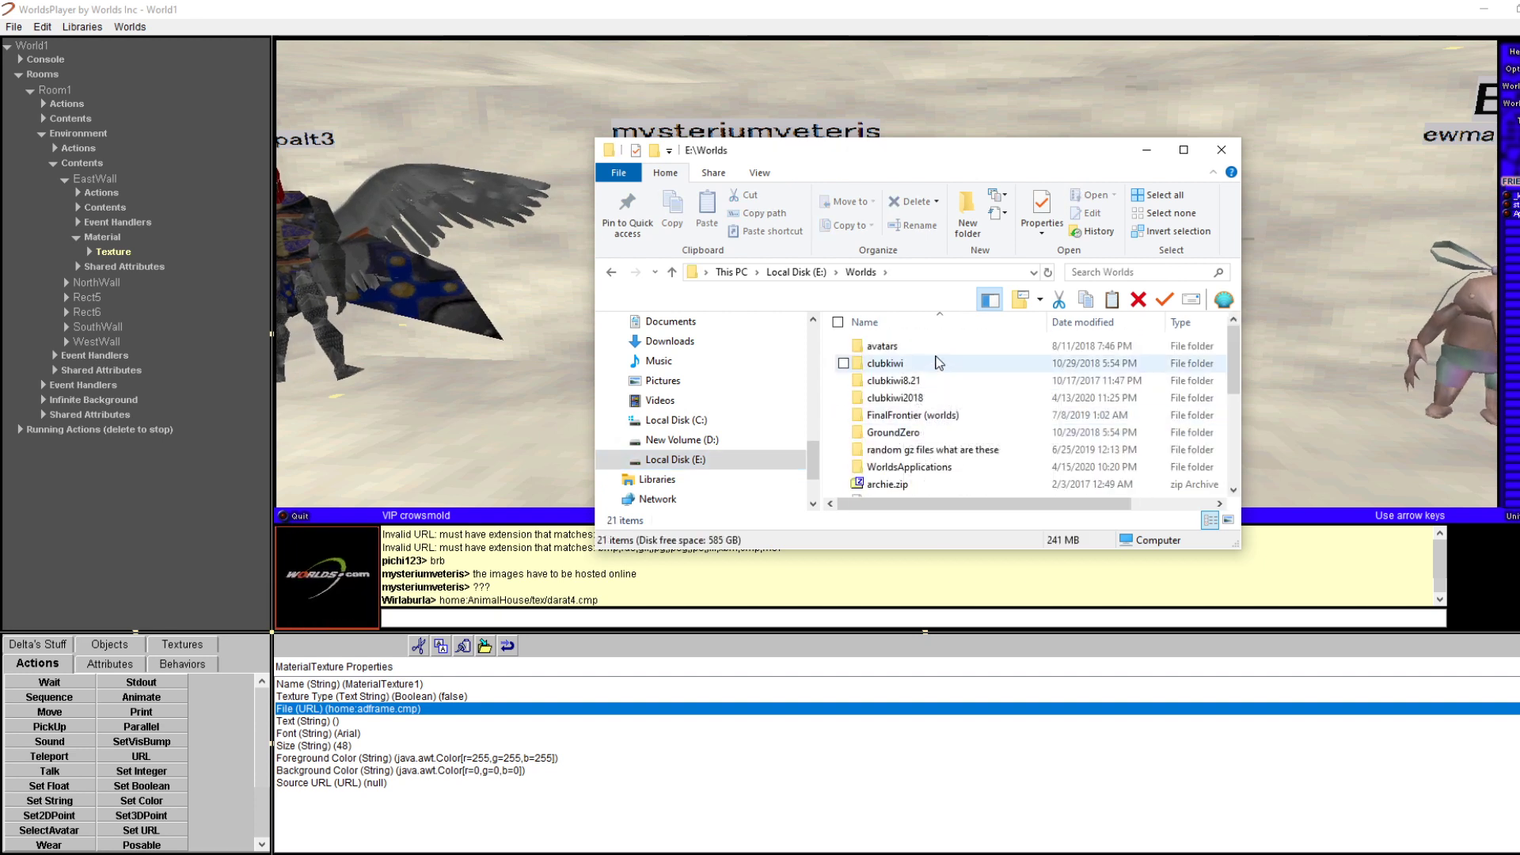
Open the tex folder inside clubkiwi2018, enlarging and repositioning the File Explorer window to show its texture files
click(910, 381)
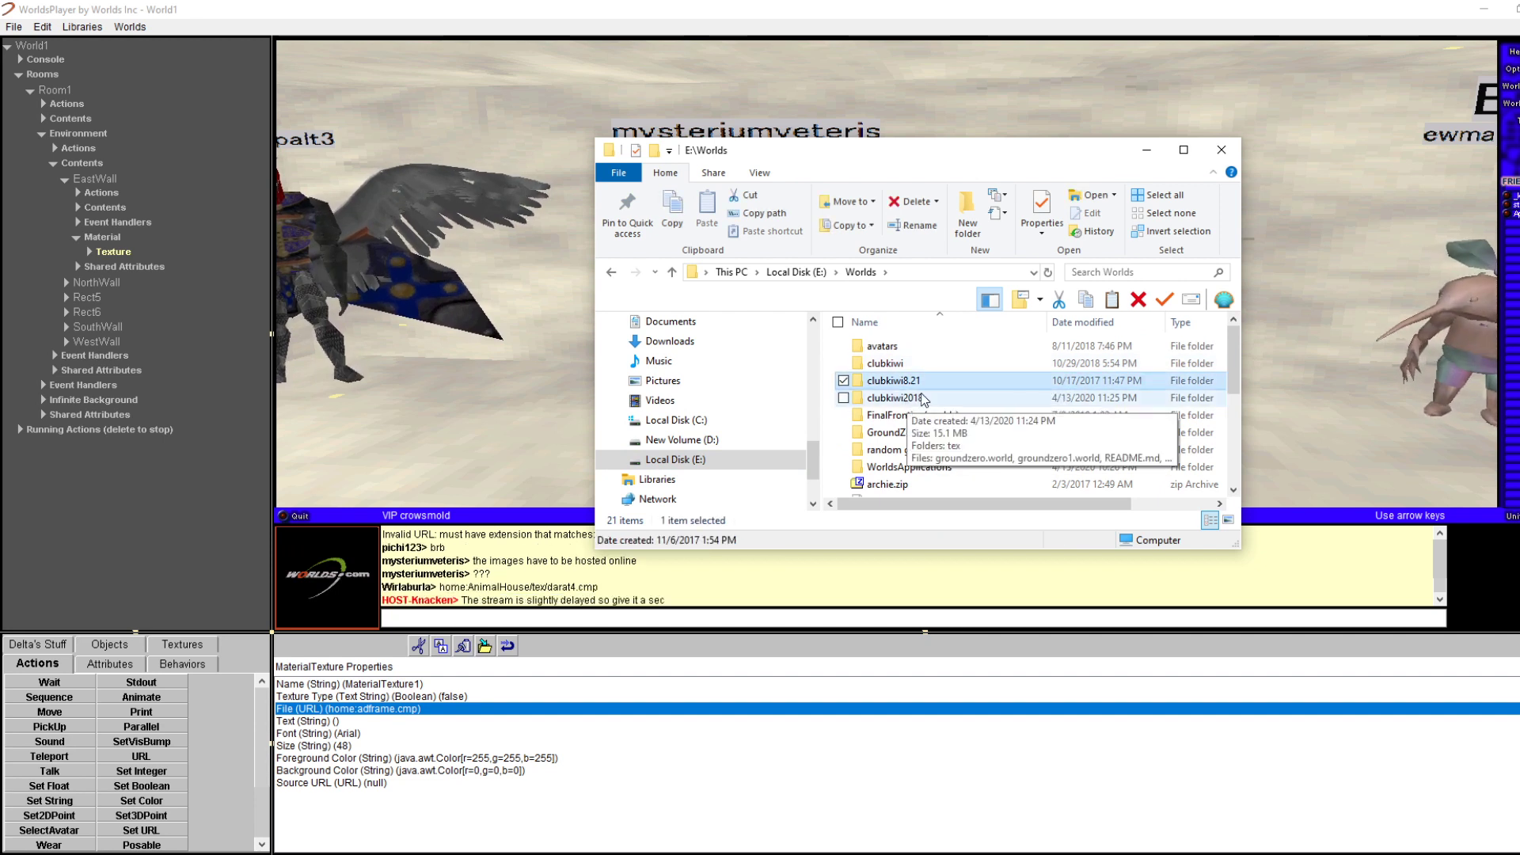
click(908, 398)
double_click(910, 398)
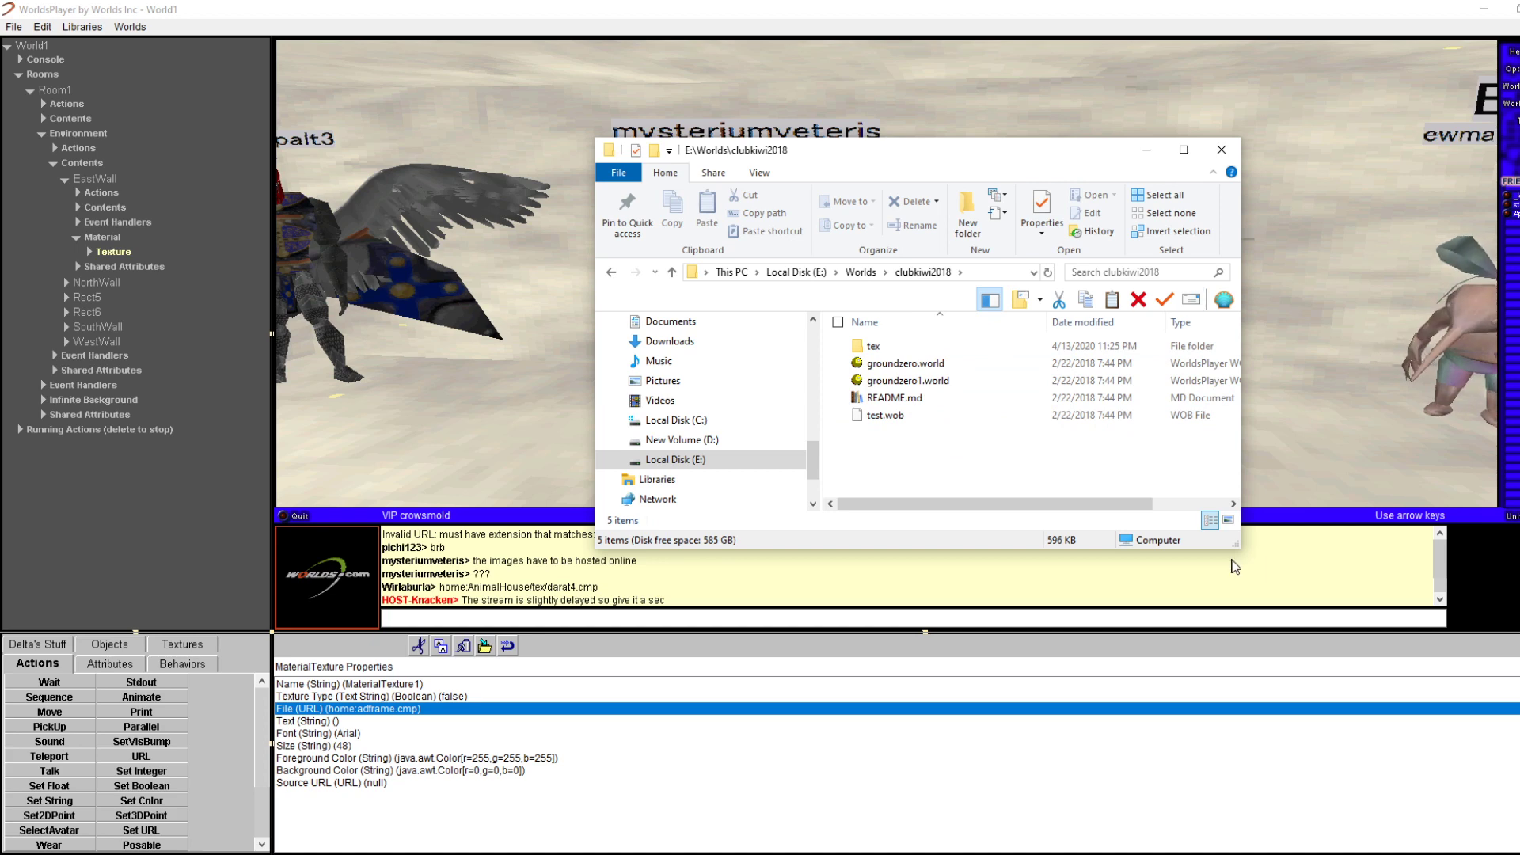
drag(1239, 546, 1519, 854)
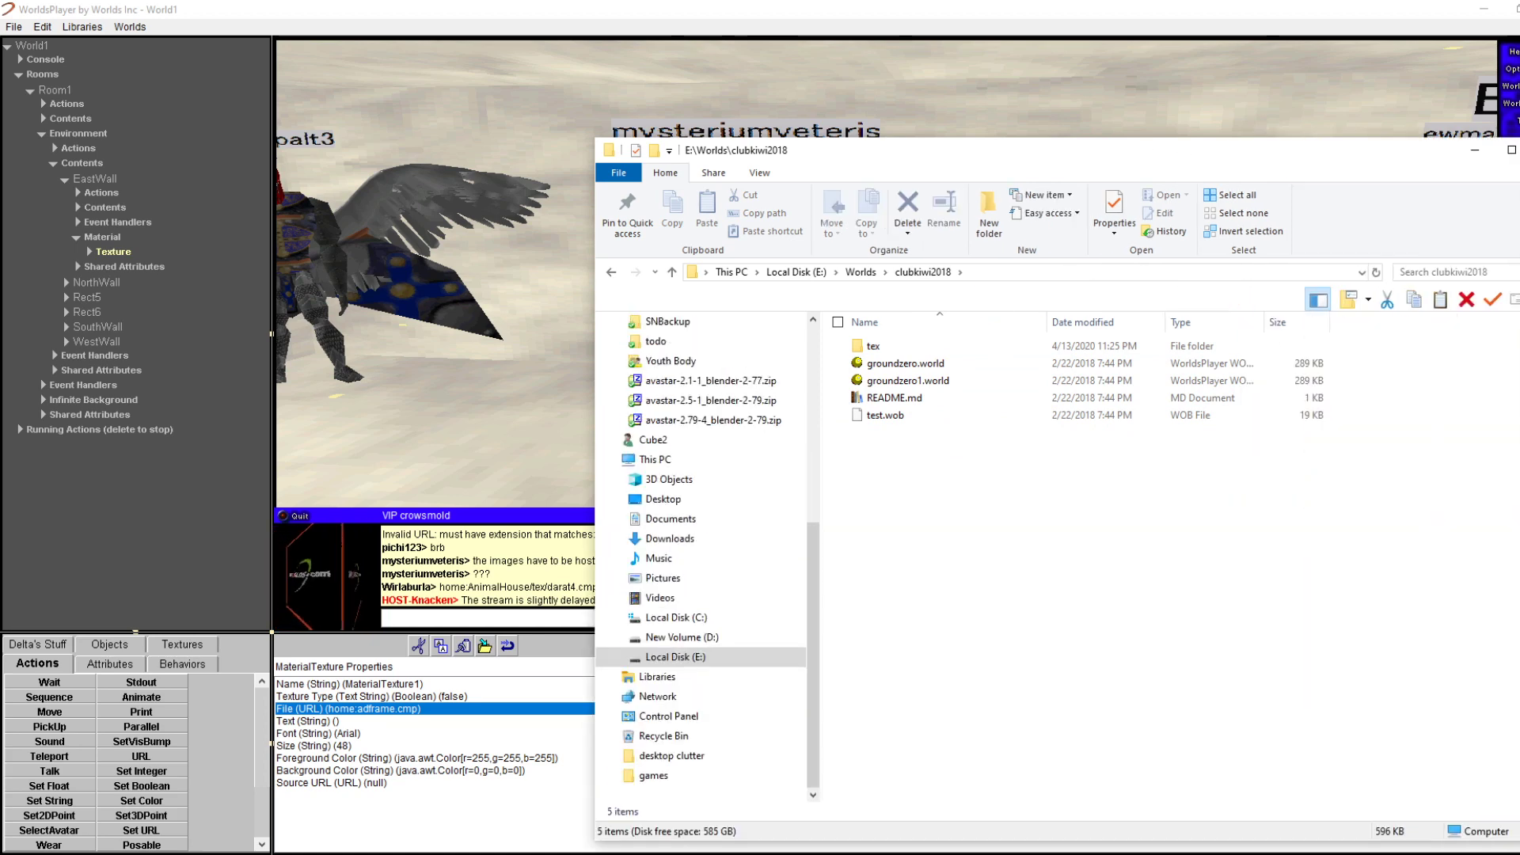
click(933, 349)
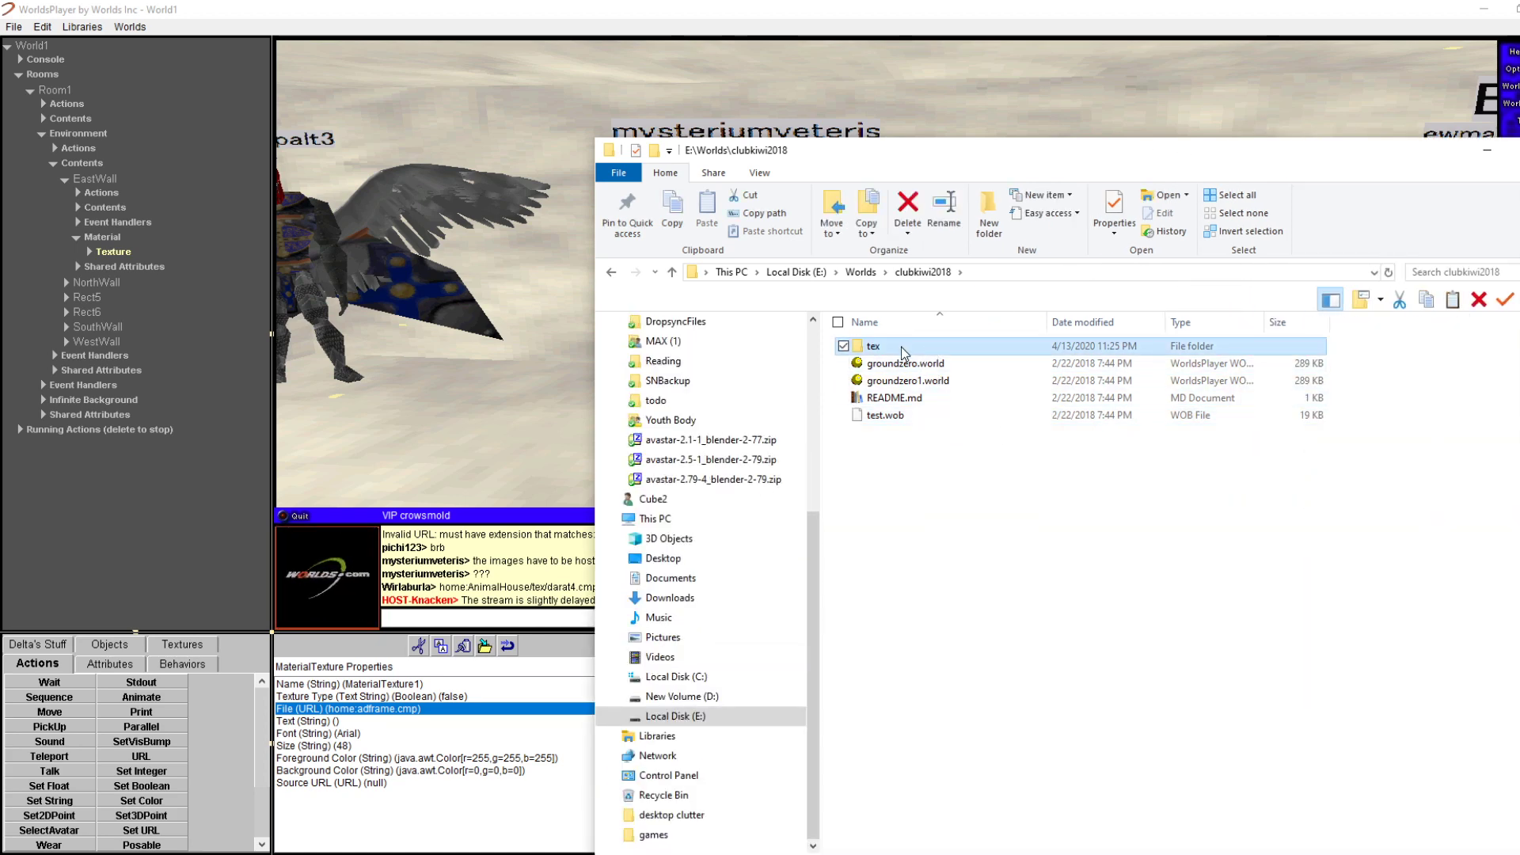
double_click(901, 347)
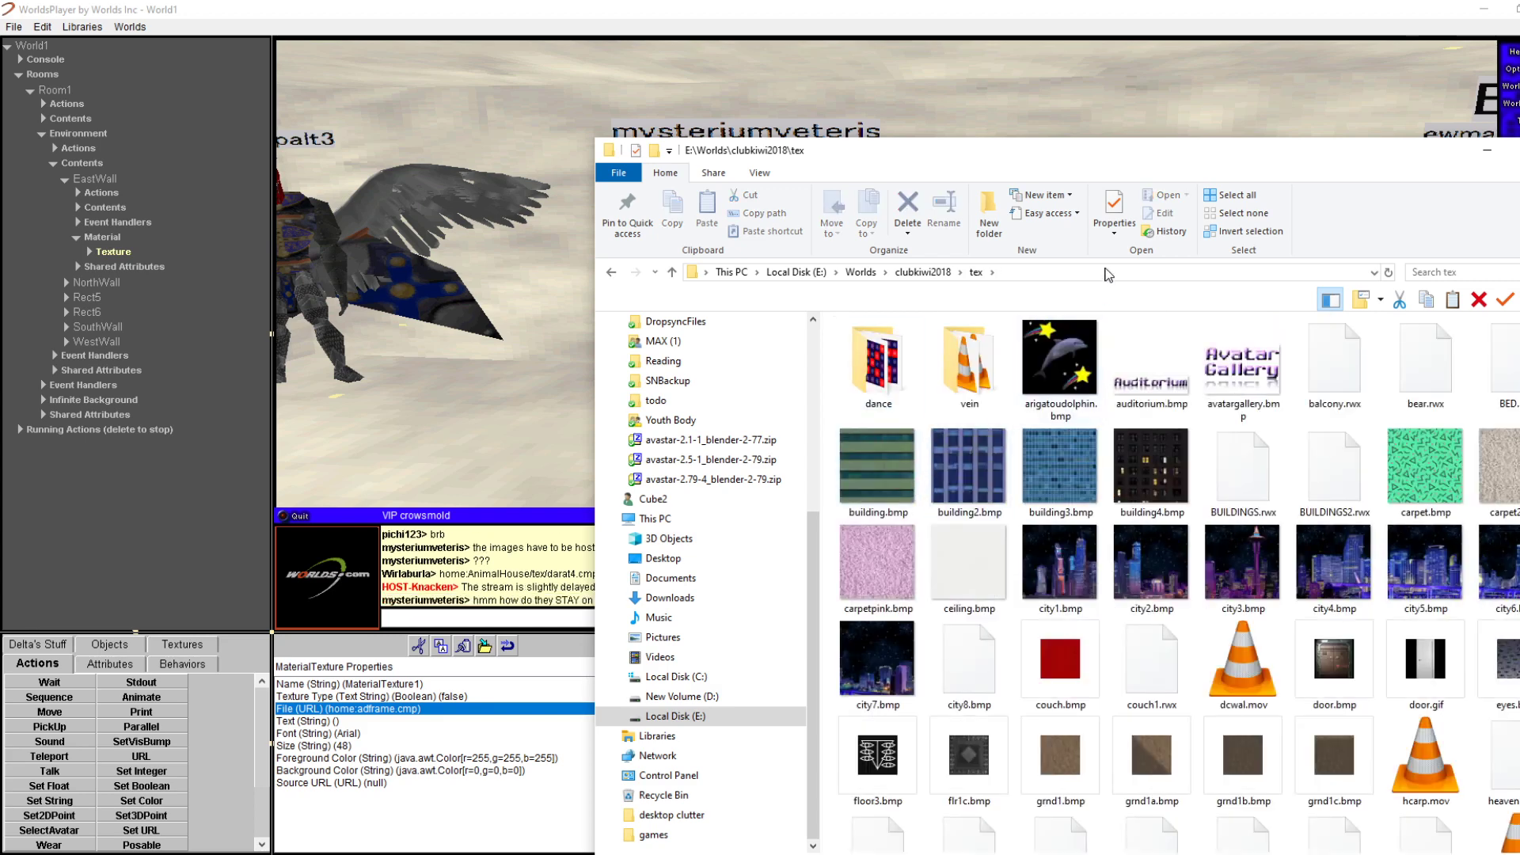
drag(1107, 154, 1041, 114)
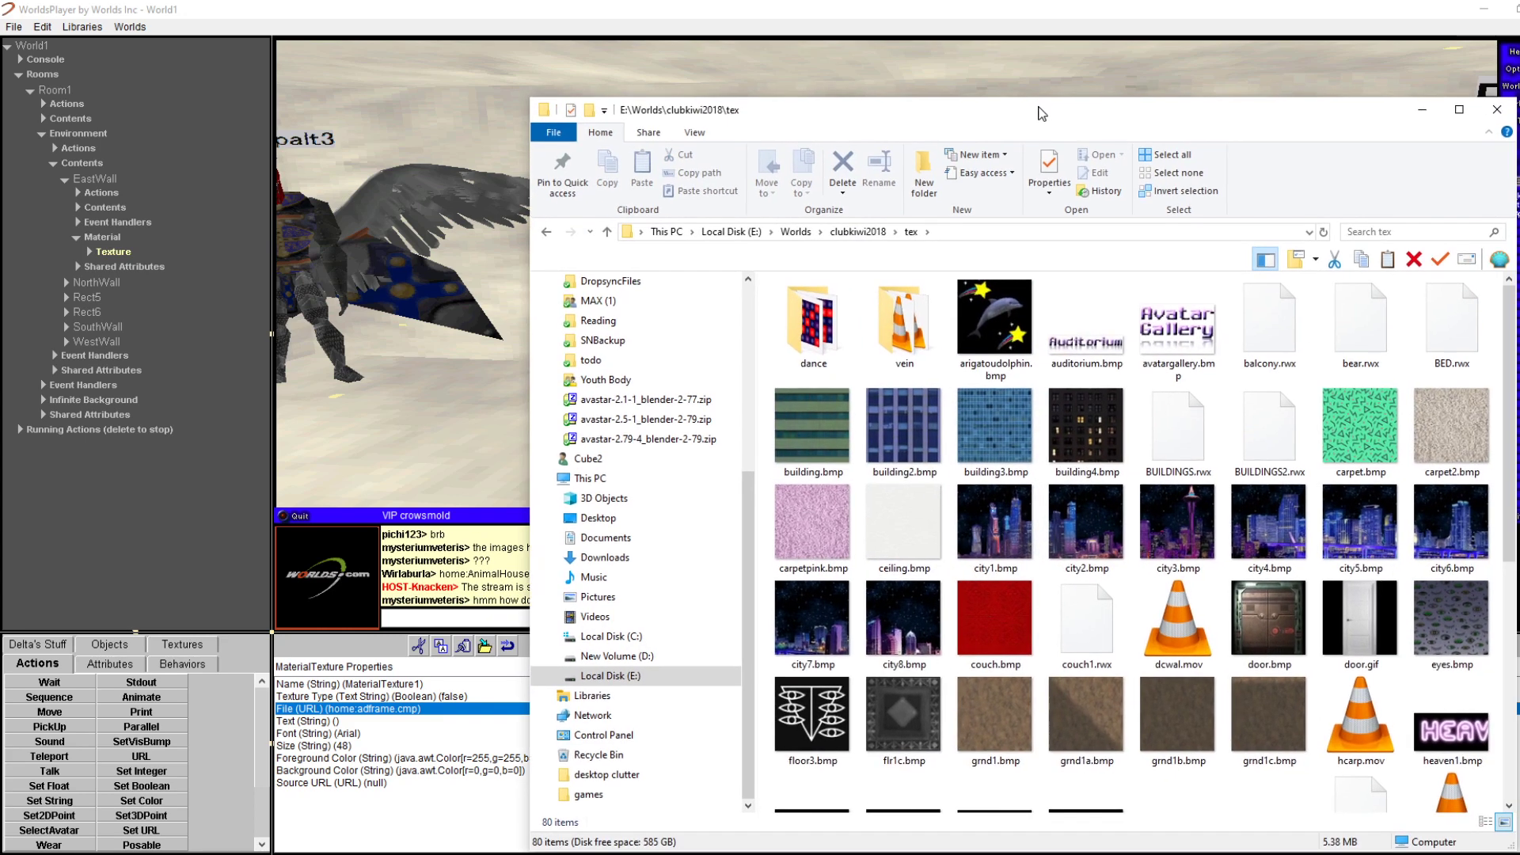
Look through the texture files in the tex folder, view arigatoudolphin.bmp, close it and switch back to WorldsPlayer
scroll(863, 420, down, 3)
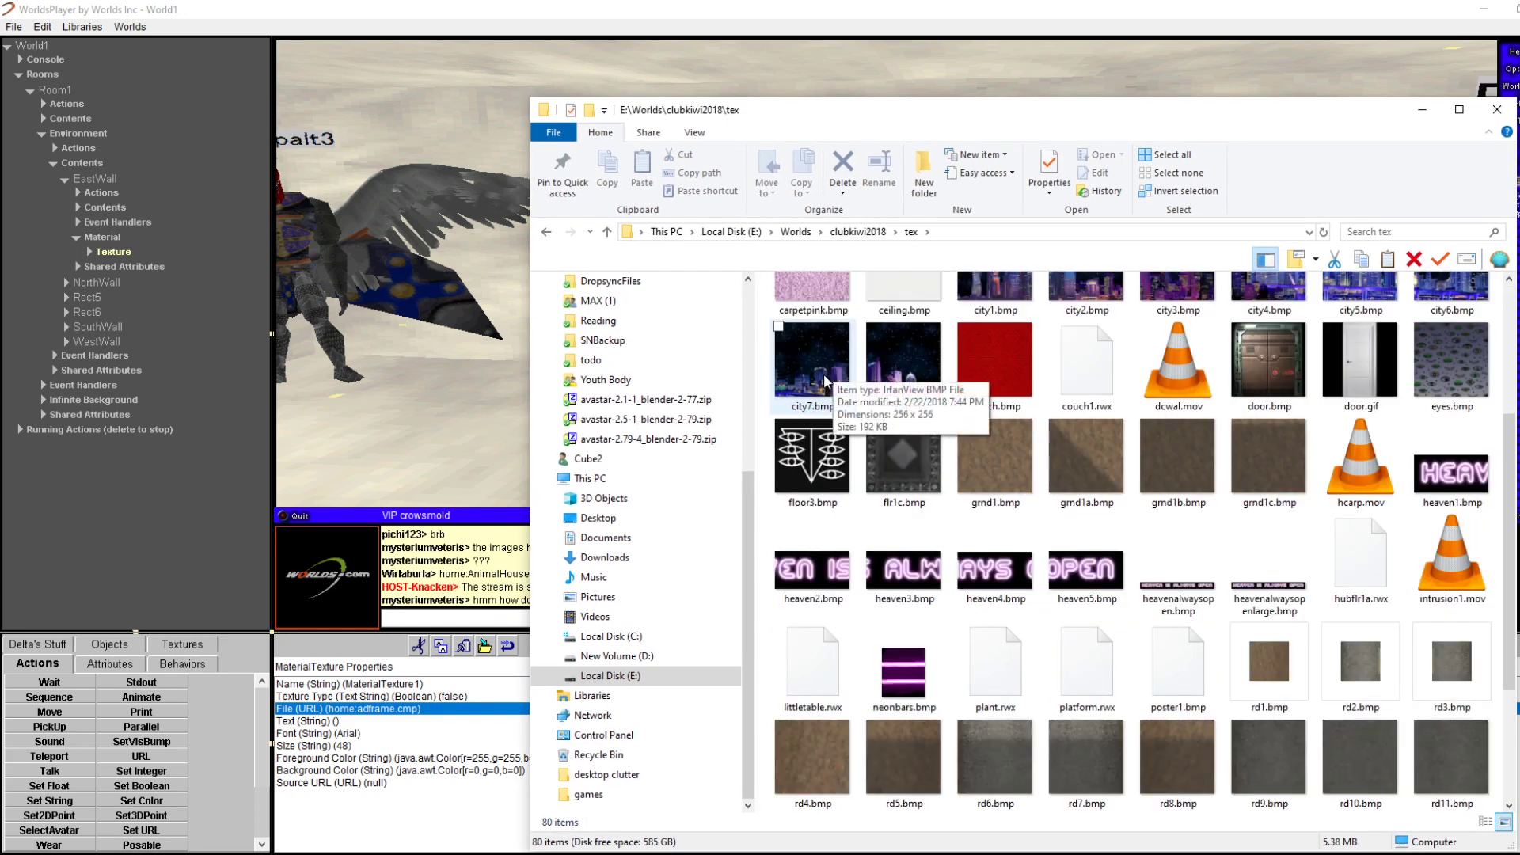
scroll(876, 427, down, 4)
scroll(982, 581, up, 7)
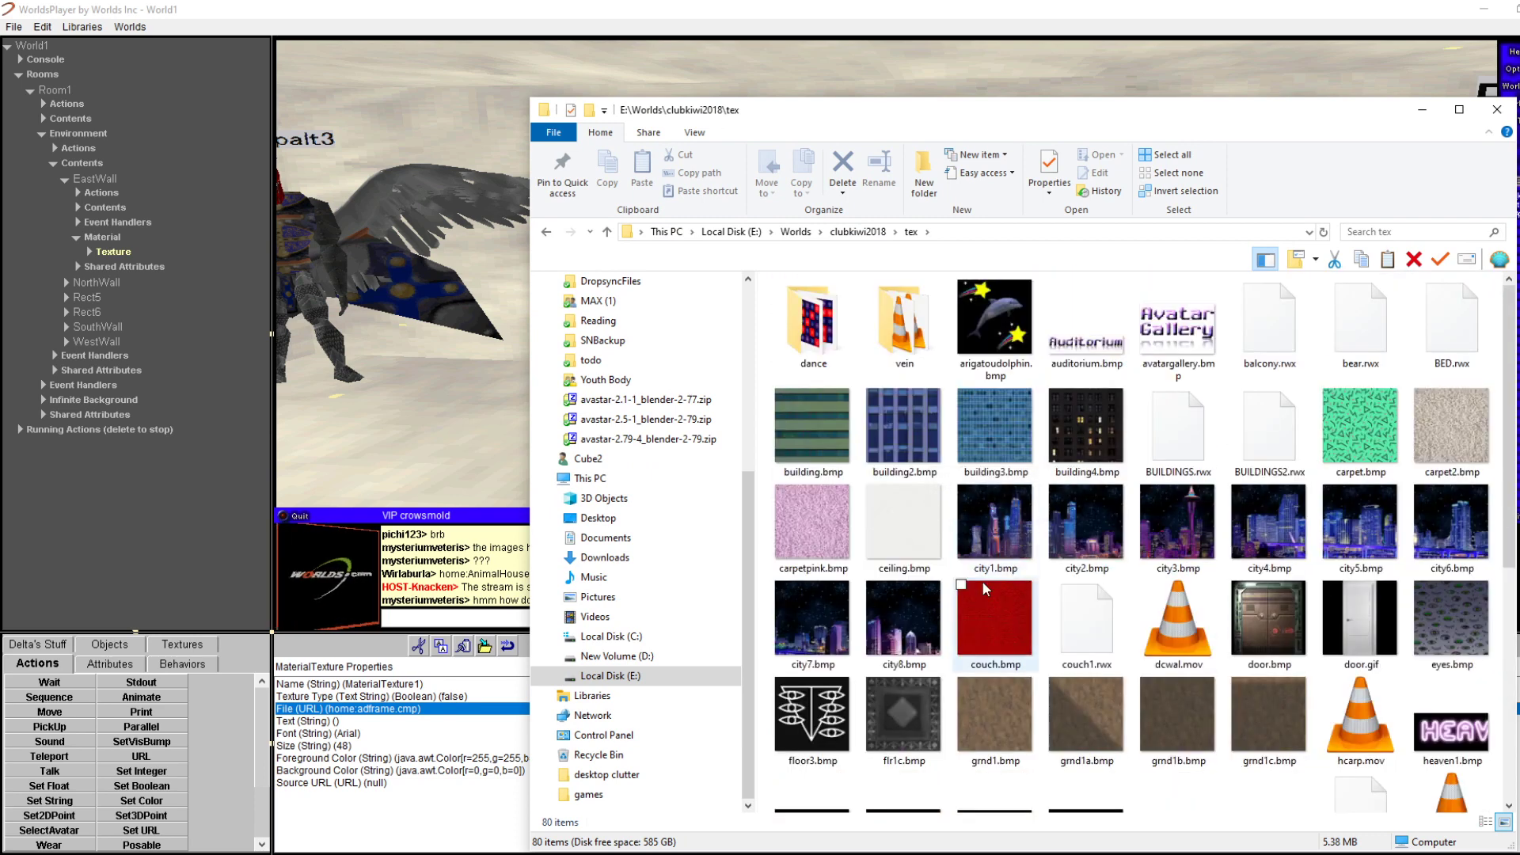
click(968, 359)
right_click(987, 345)
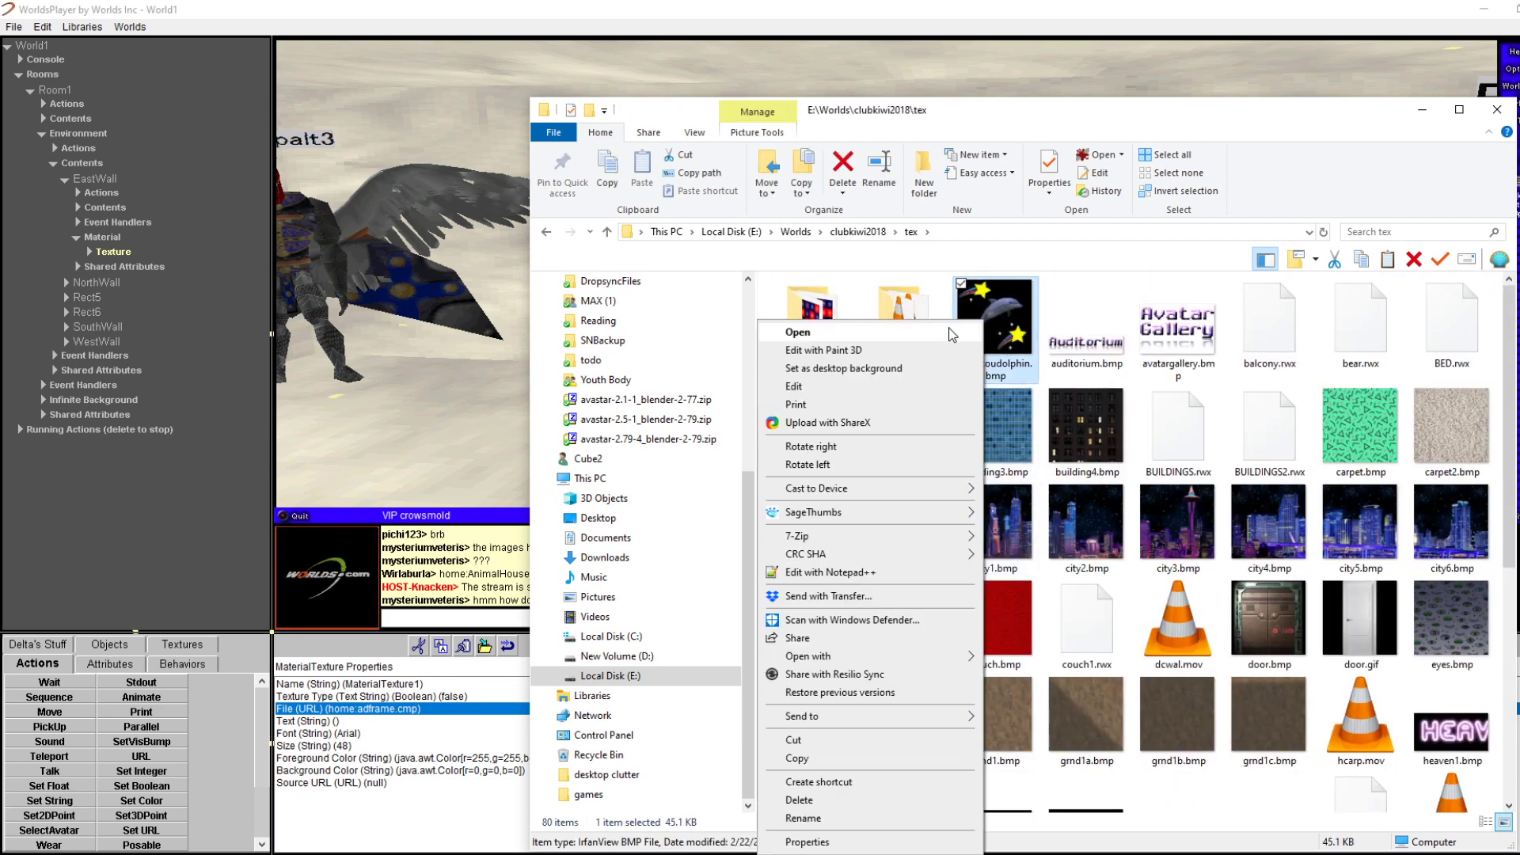
click(995, 299)
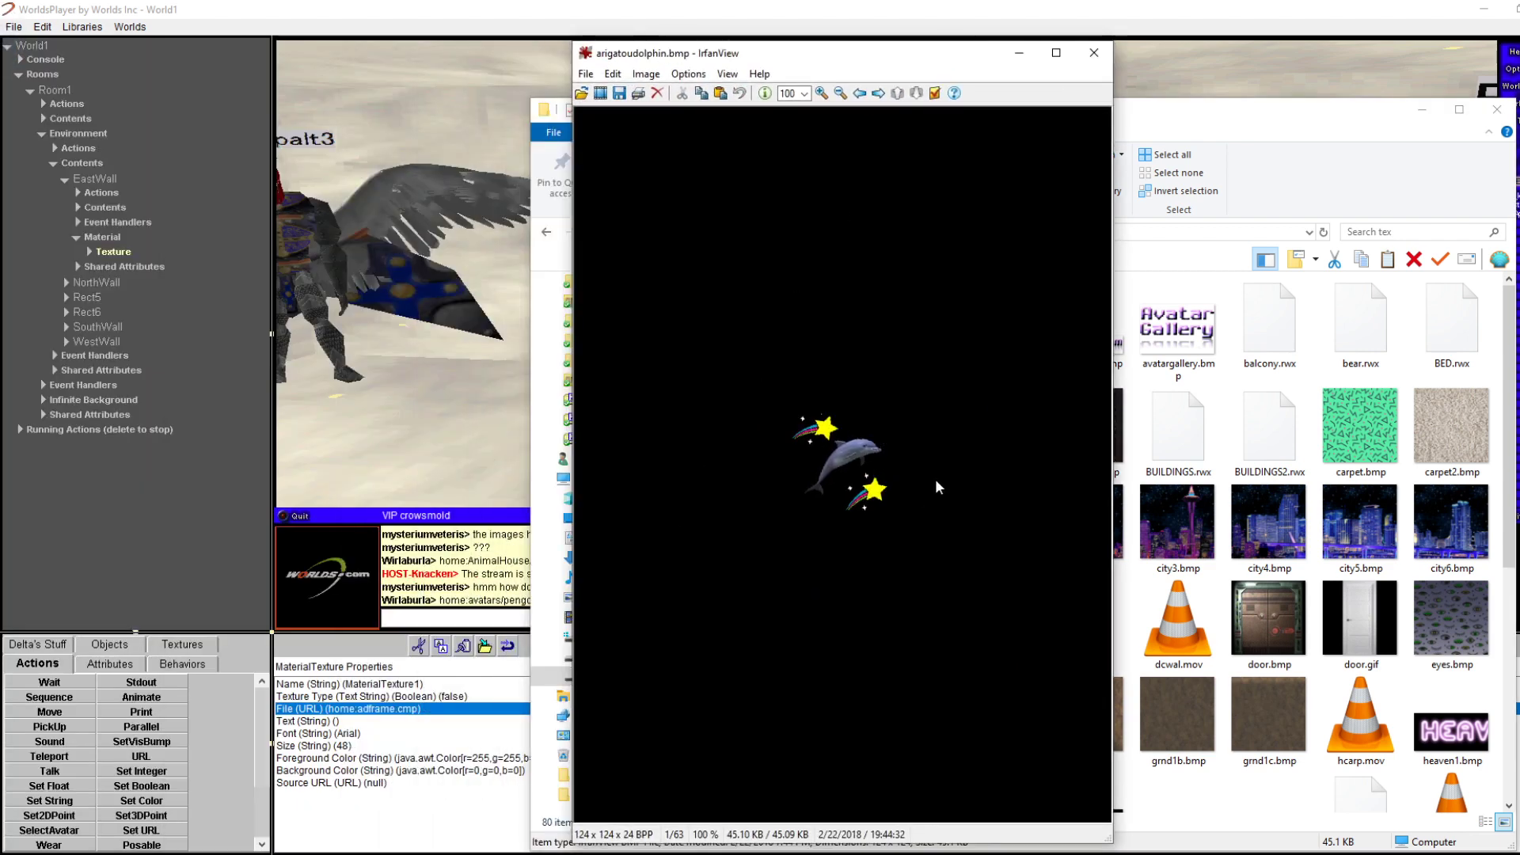
click(1094, 53)
click(524, 643)
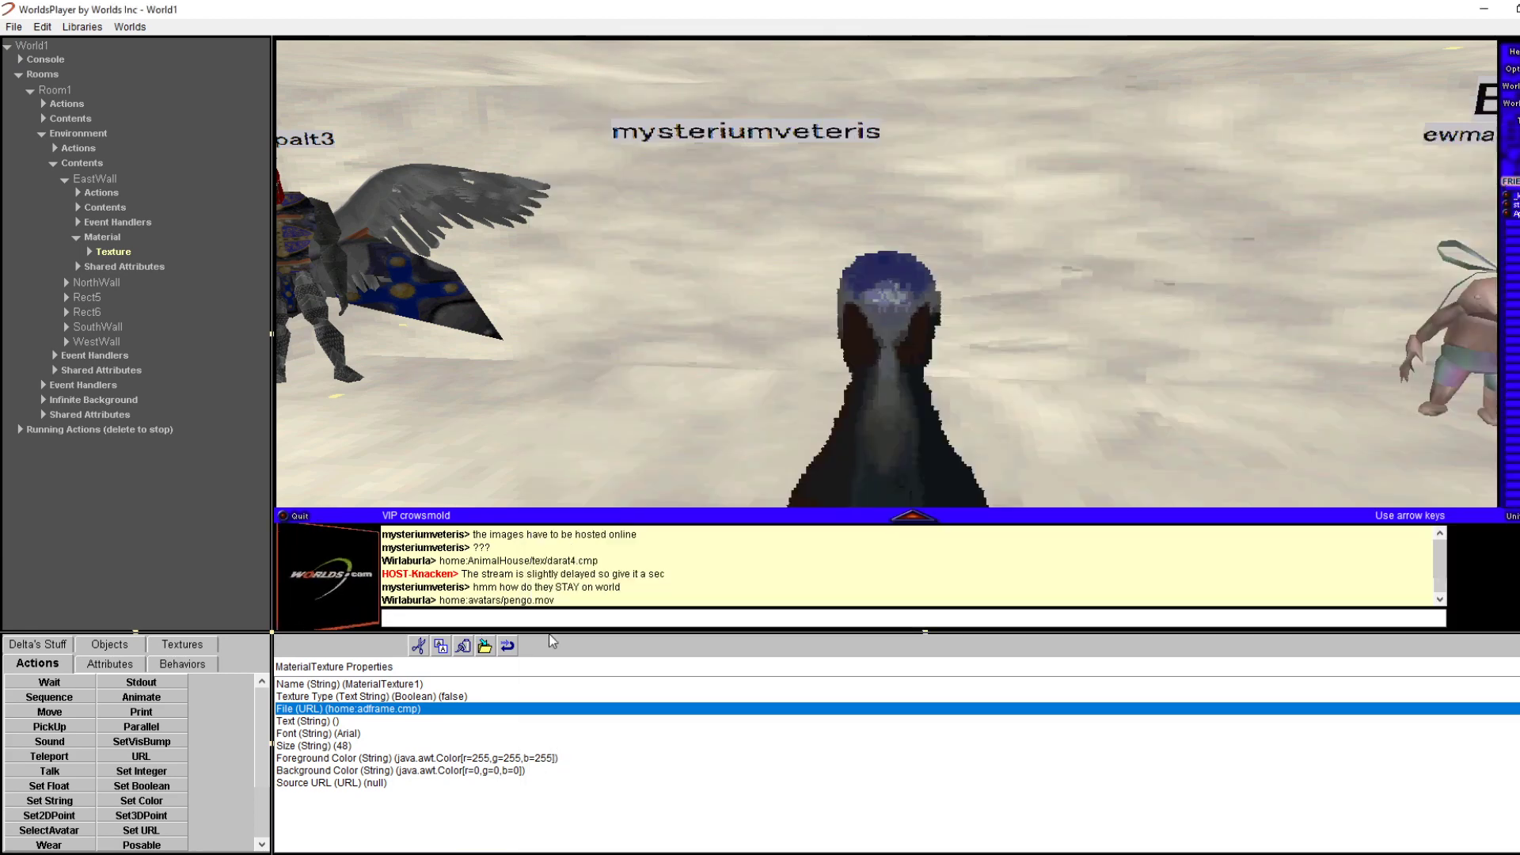
Copy the path home:avatars/pengo.mov from the chat log
drag(555, 600, 471, 601)
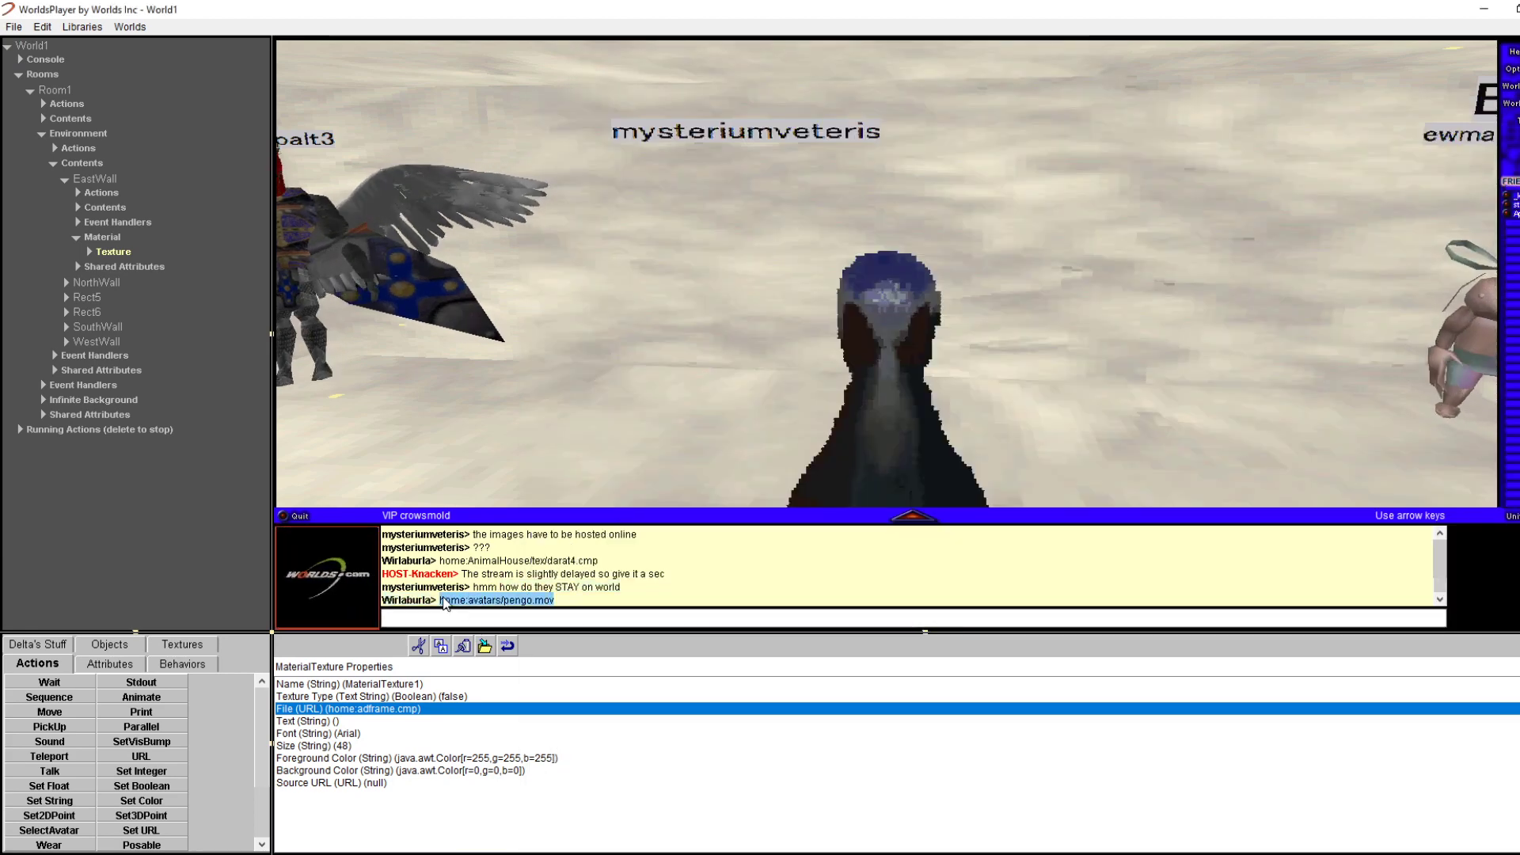
right_click(443, 598)
click(474, 609)
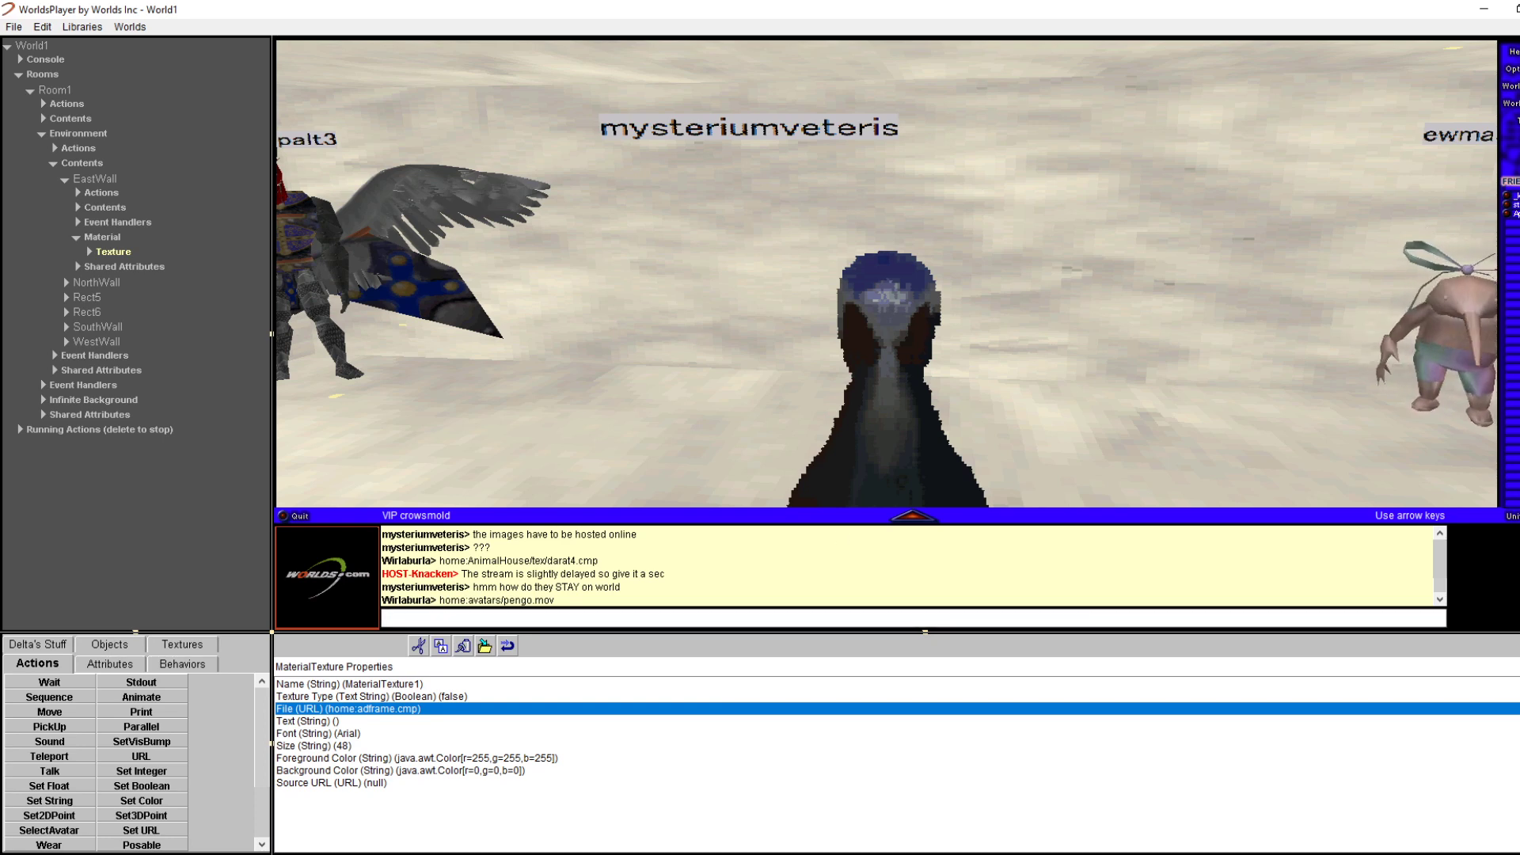
Switch to File Explorer, go up to the clubkiwi2018 folder and point out groundzero.world beside the tex folder
key(alt+Tab)
click(857, 231)
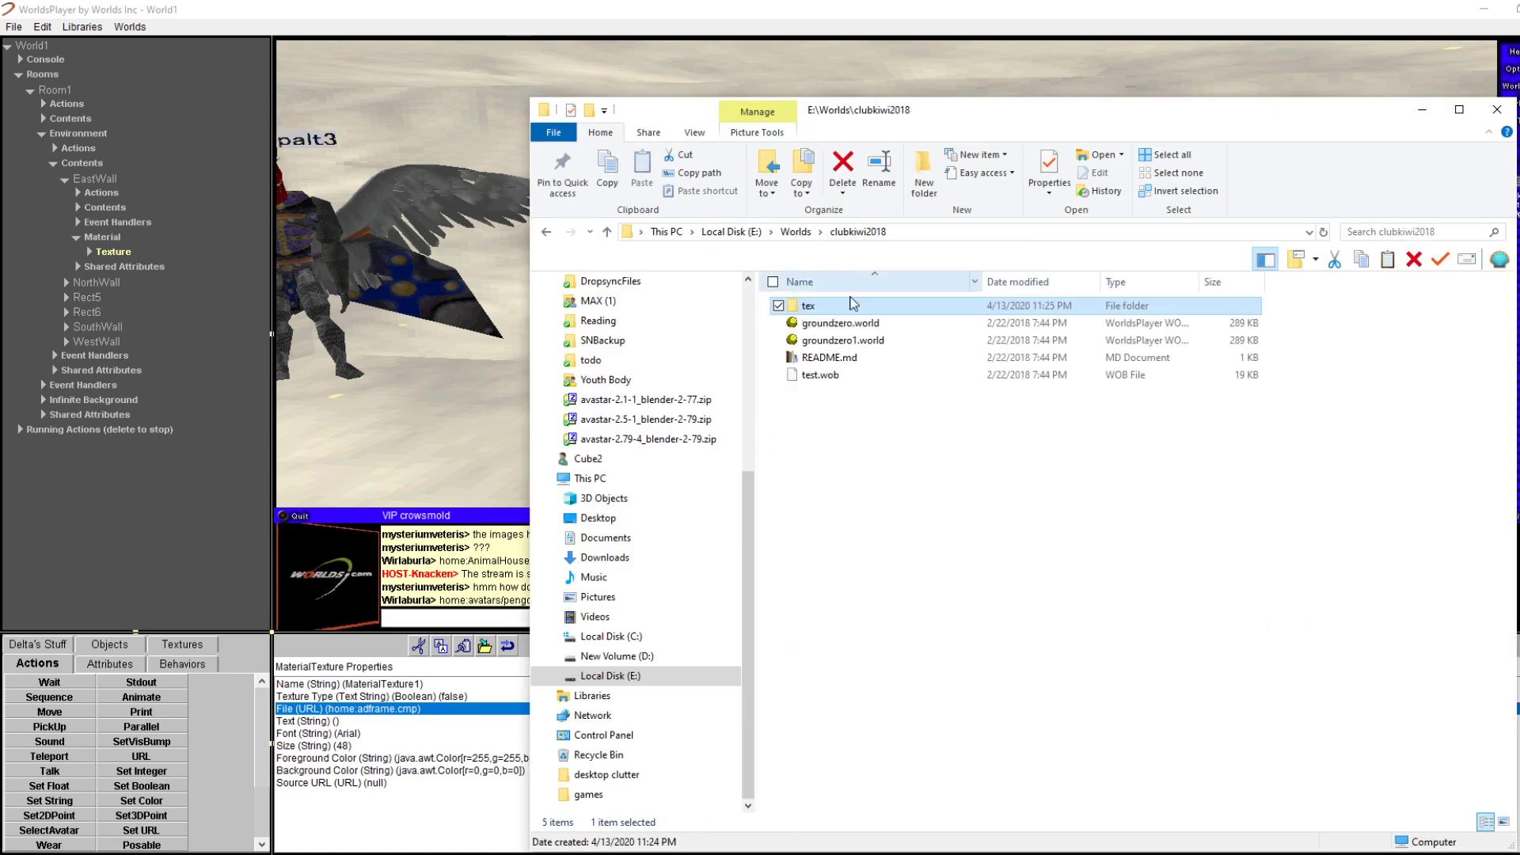
click(844, 324)
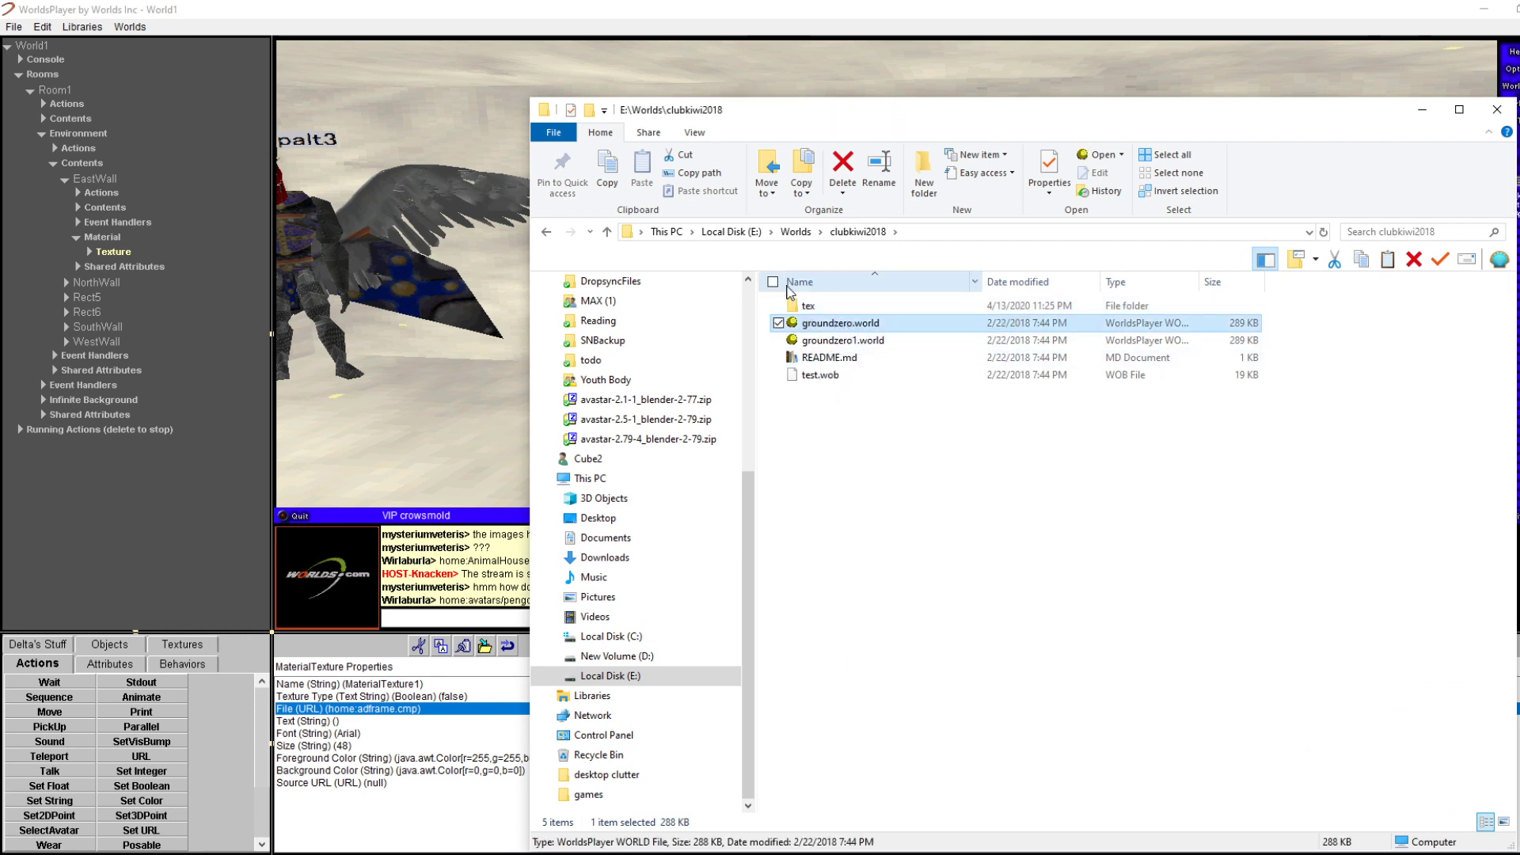
click(801, 306)
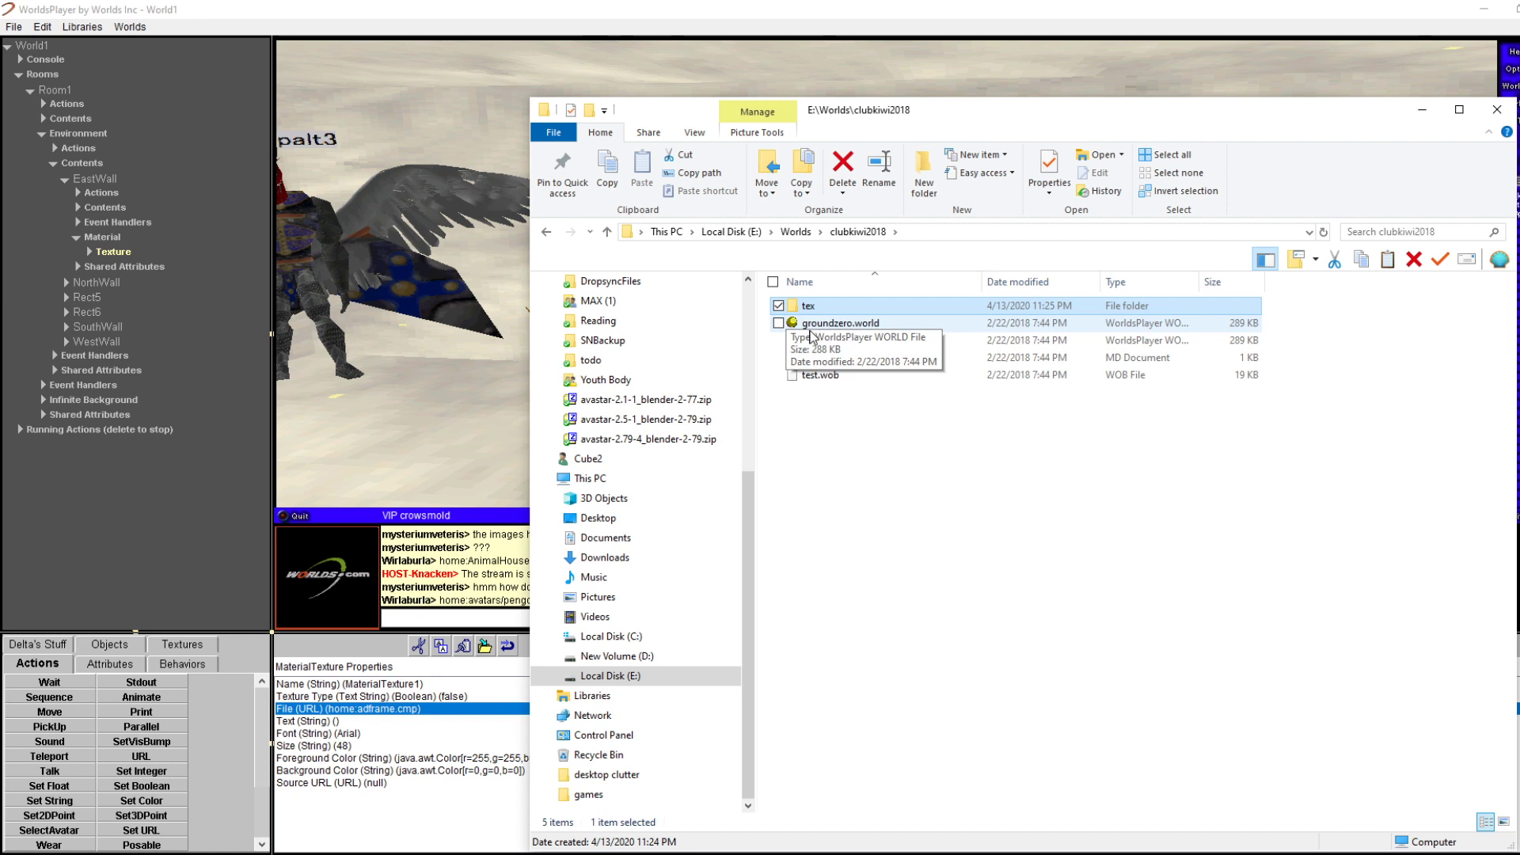
click(819, 325)
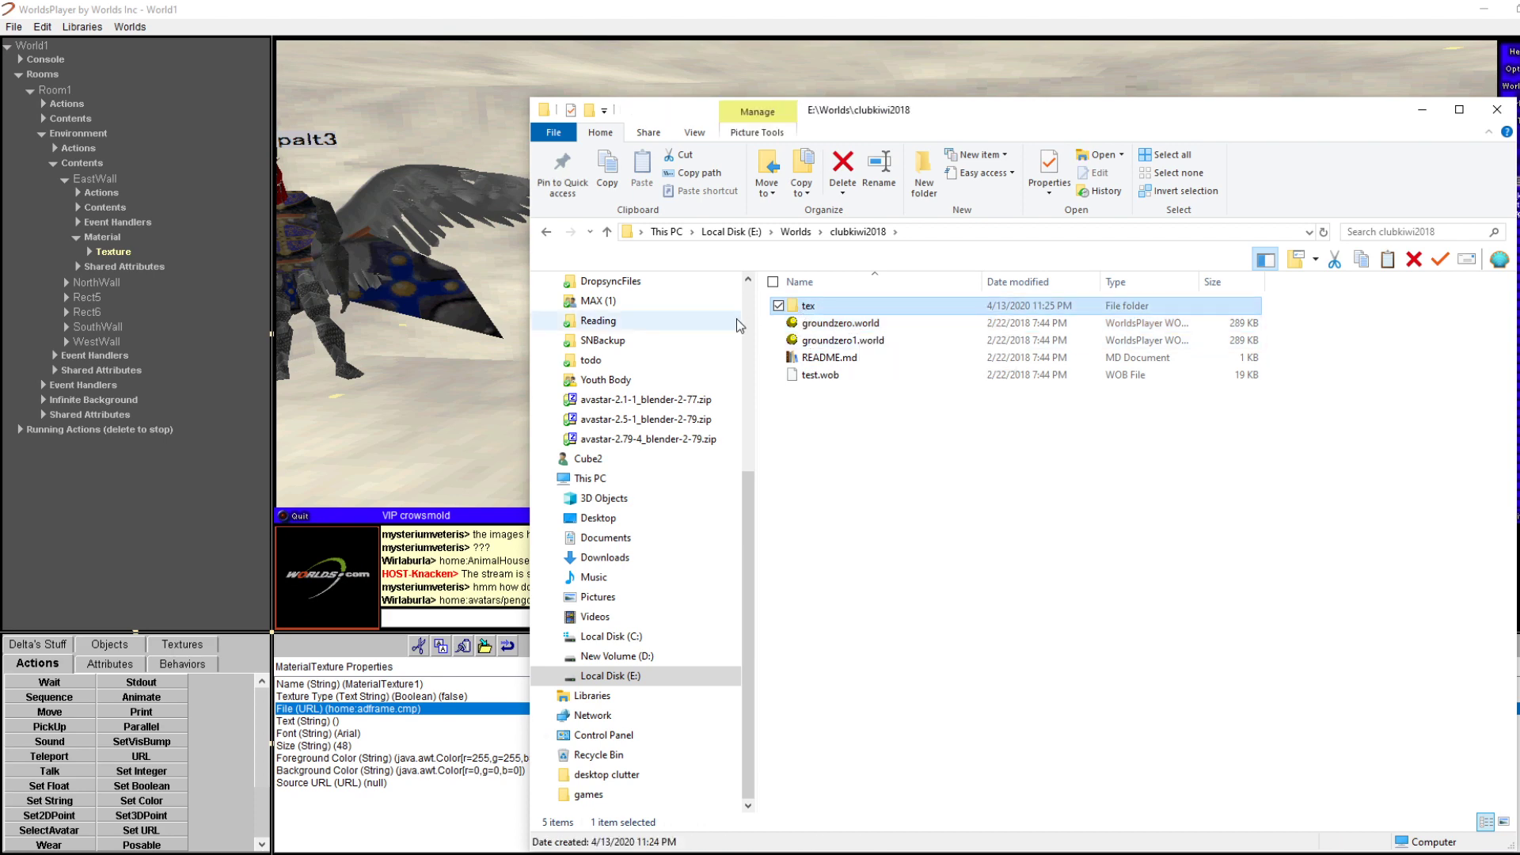
Switch back to WorldsPlayer and call up Edit Properties on the wall in the 3D view
click(408, 698)
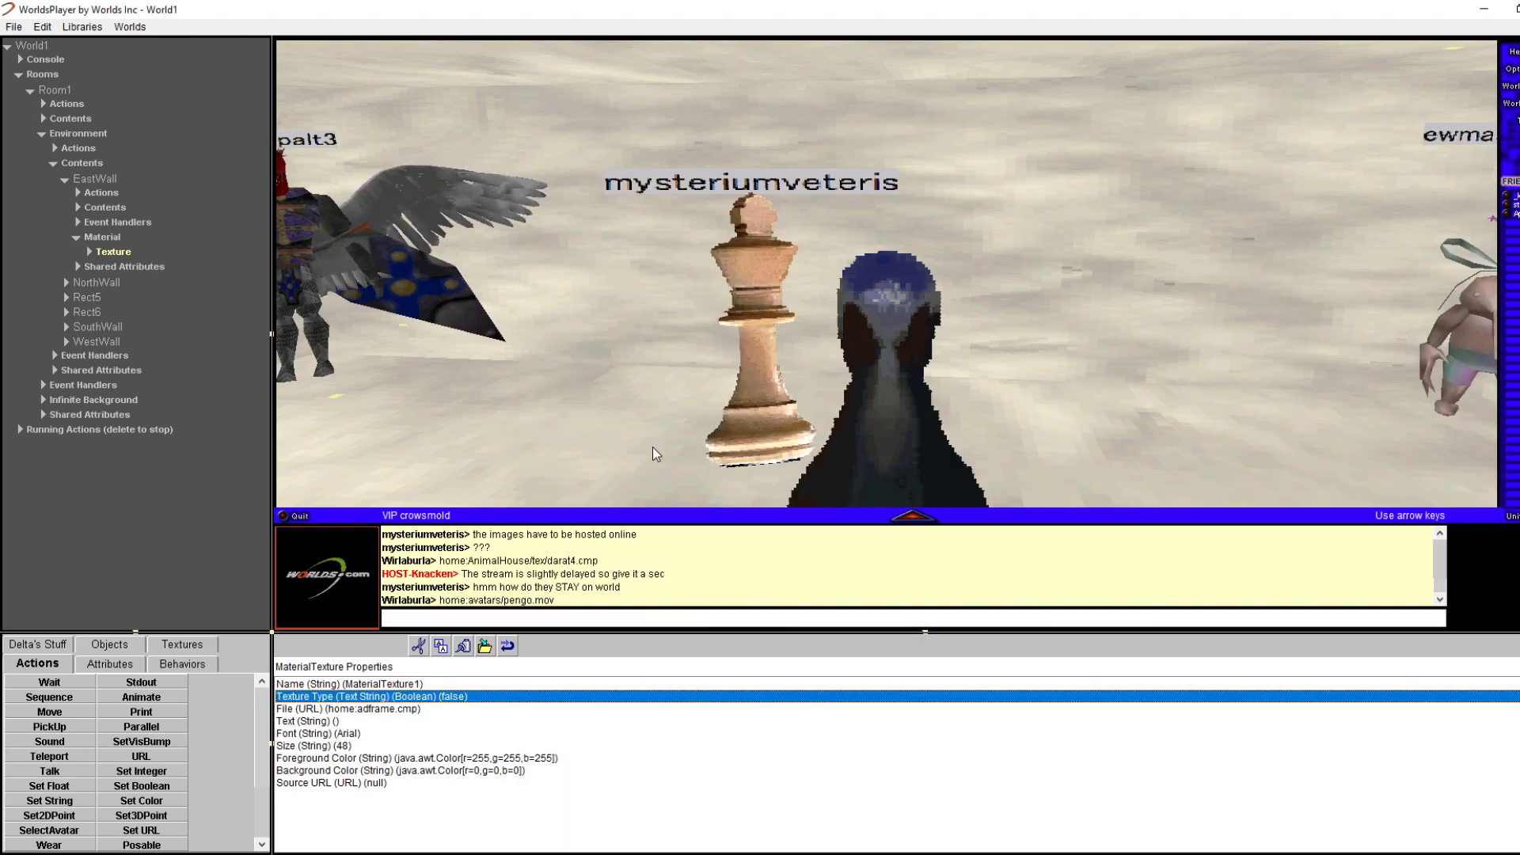
click(1000, 225)
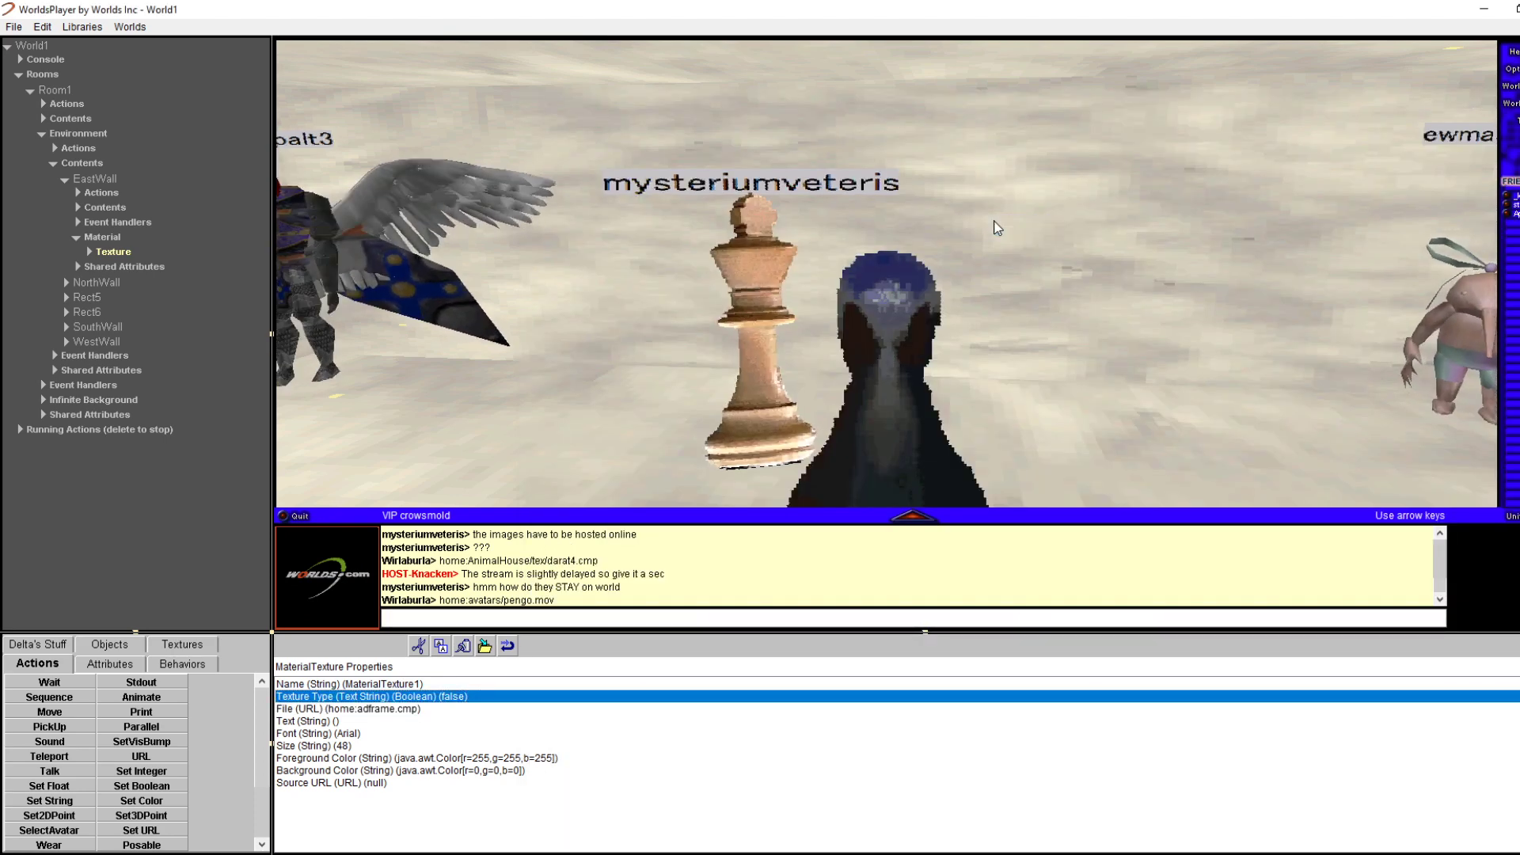
right_click(927, 174)
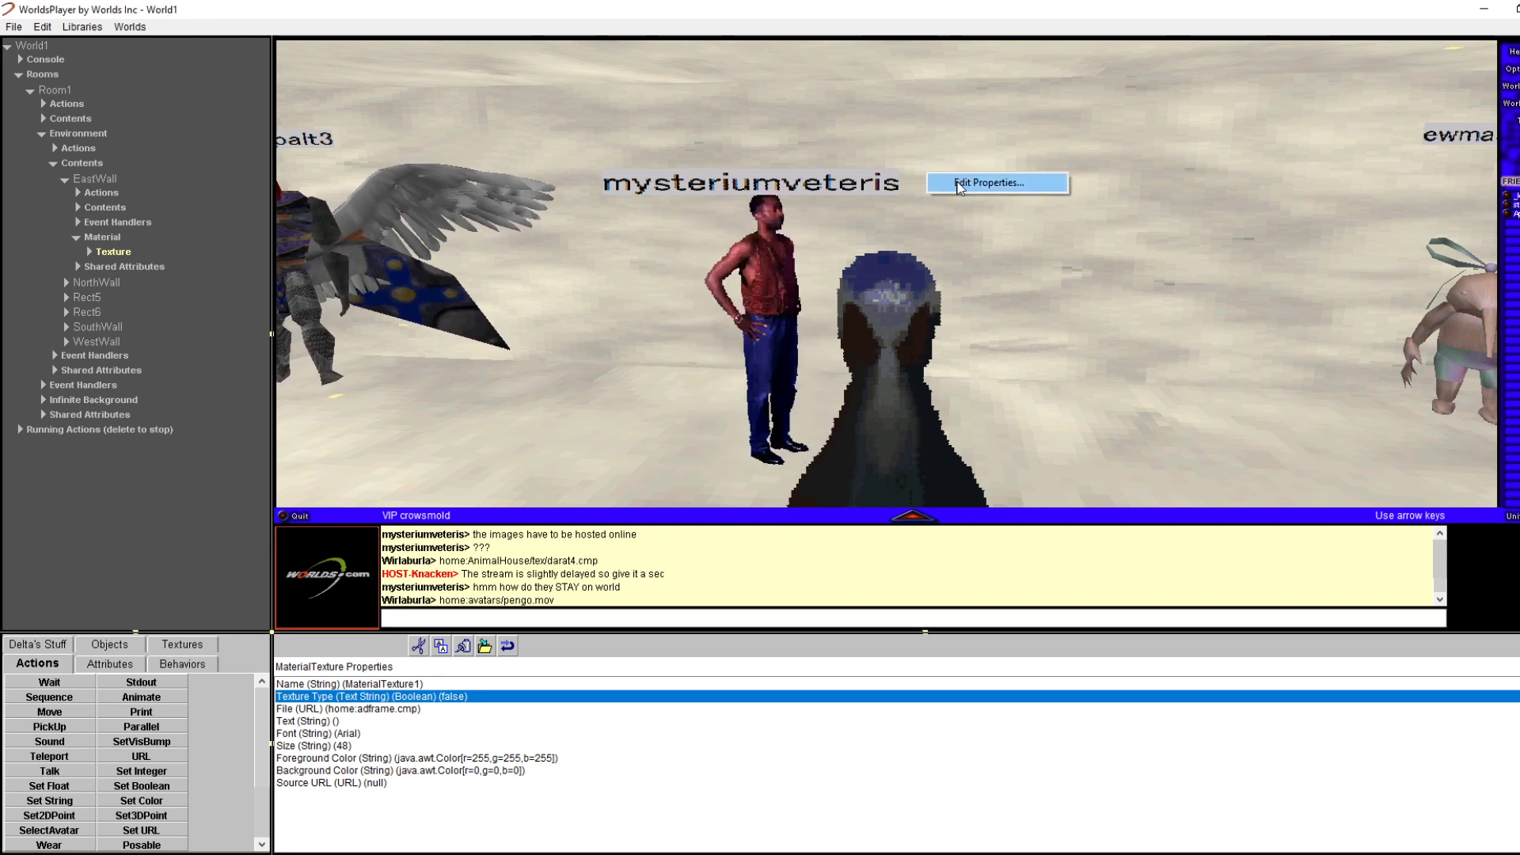
click(955, 185)
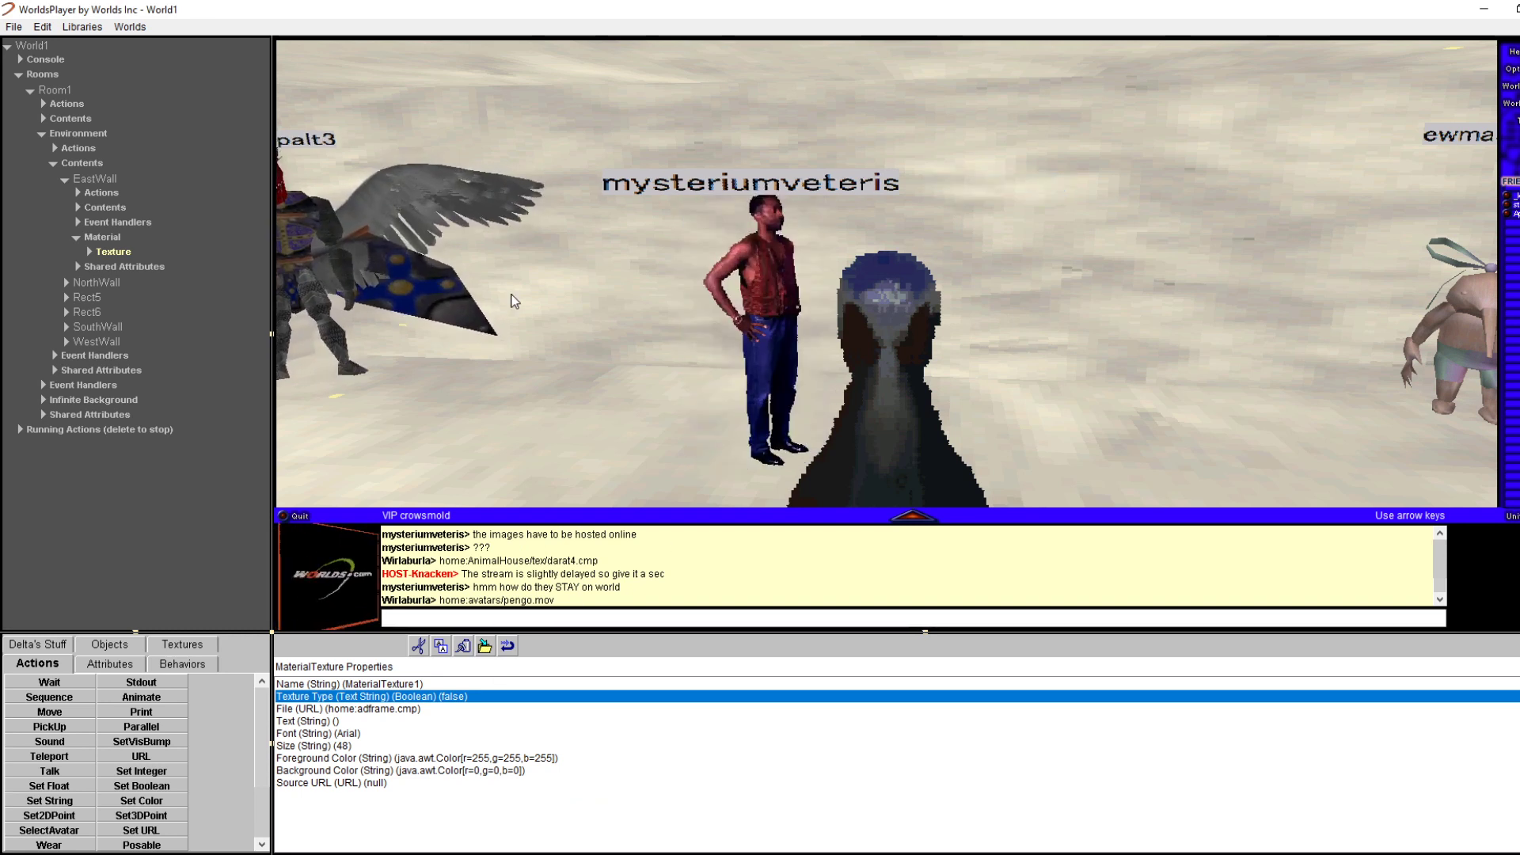
right_click(598, 196)
click(631, 209)
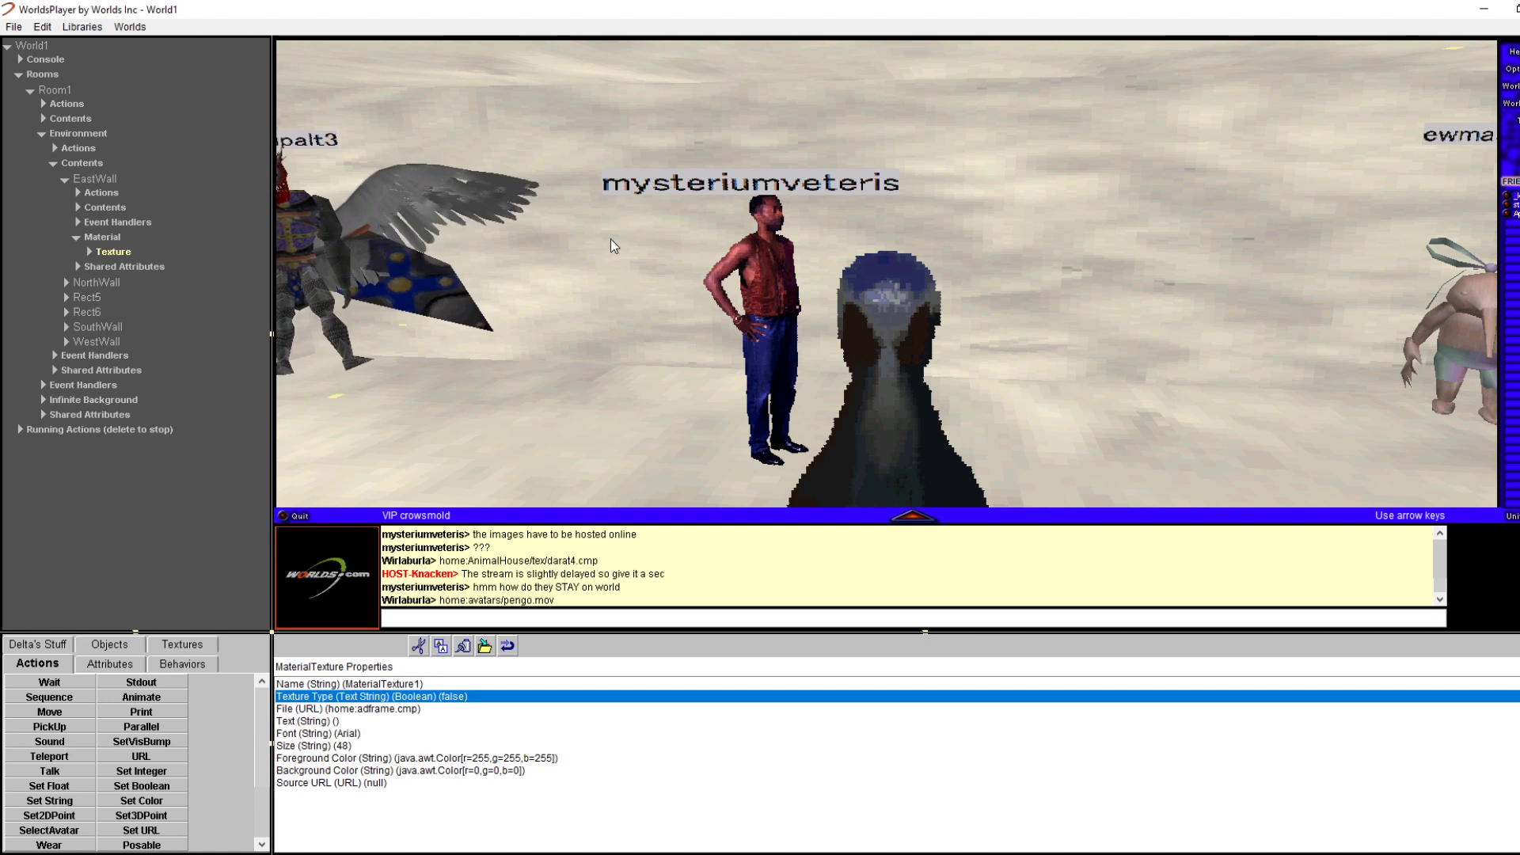
Set the East wall texture's File property to home:avatars/pengo.mov and view the wall from different angles
double_click(412, 708)
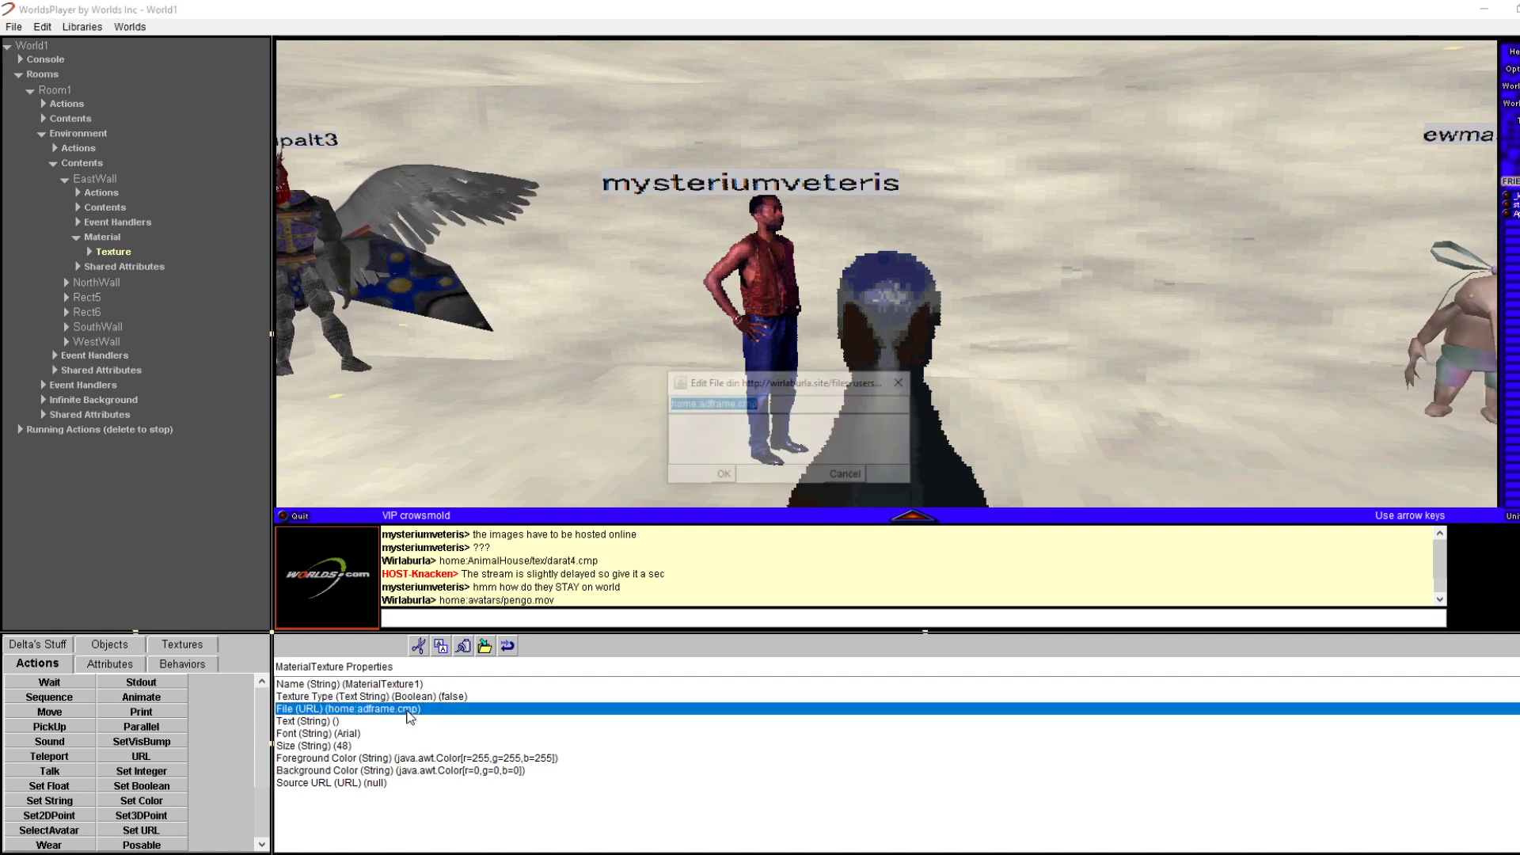
key(ctrl+v)
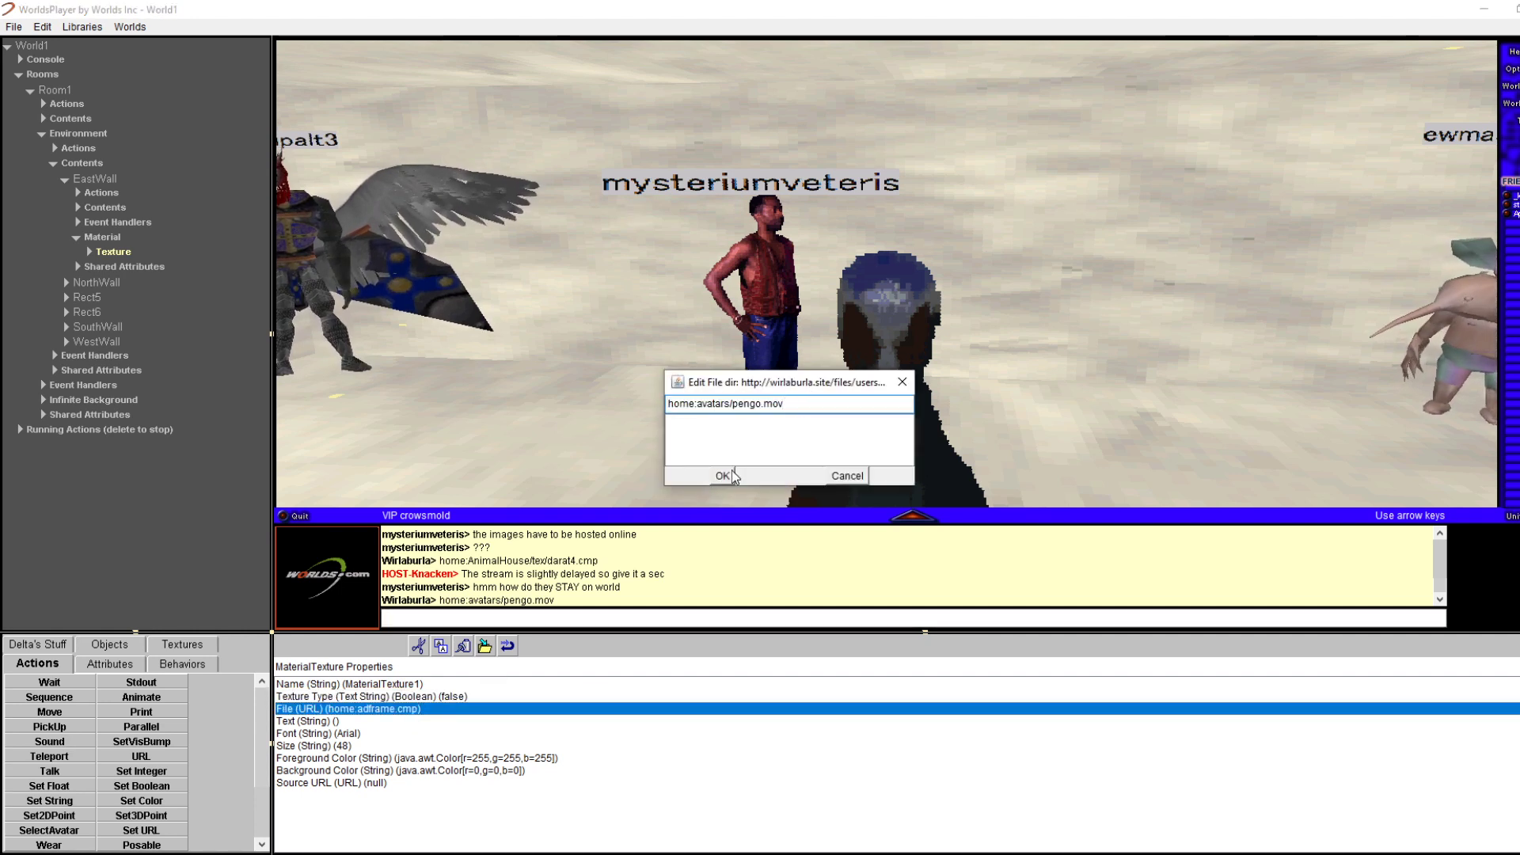
click(729, 473)
right_click(1063, 285)
click(972, 279)
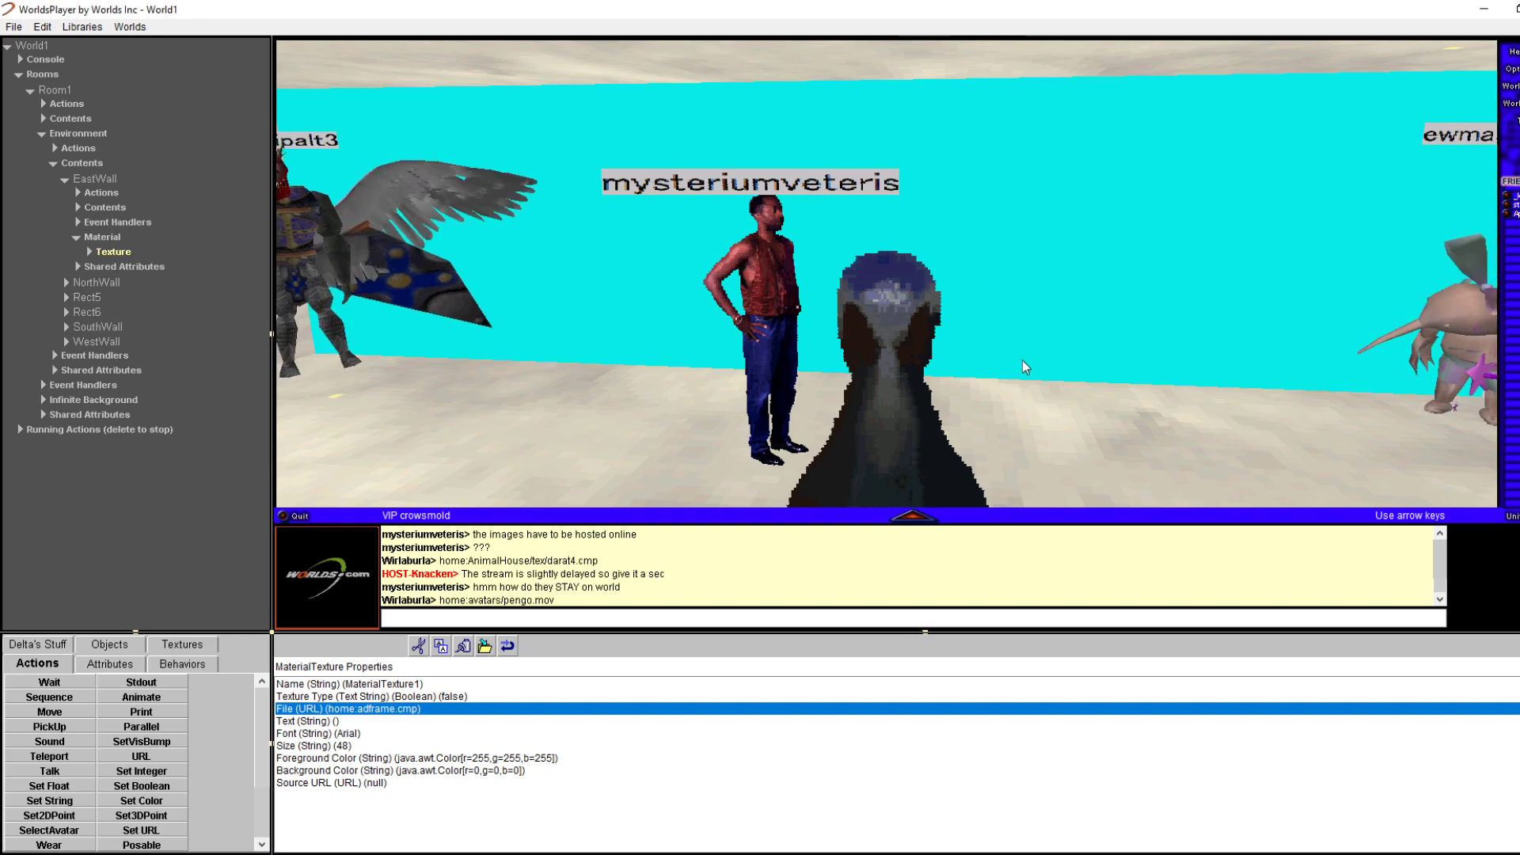
key(Right)
key(Left)
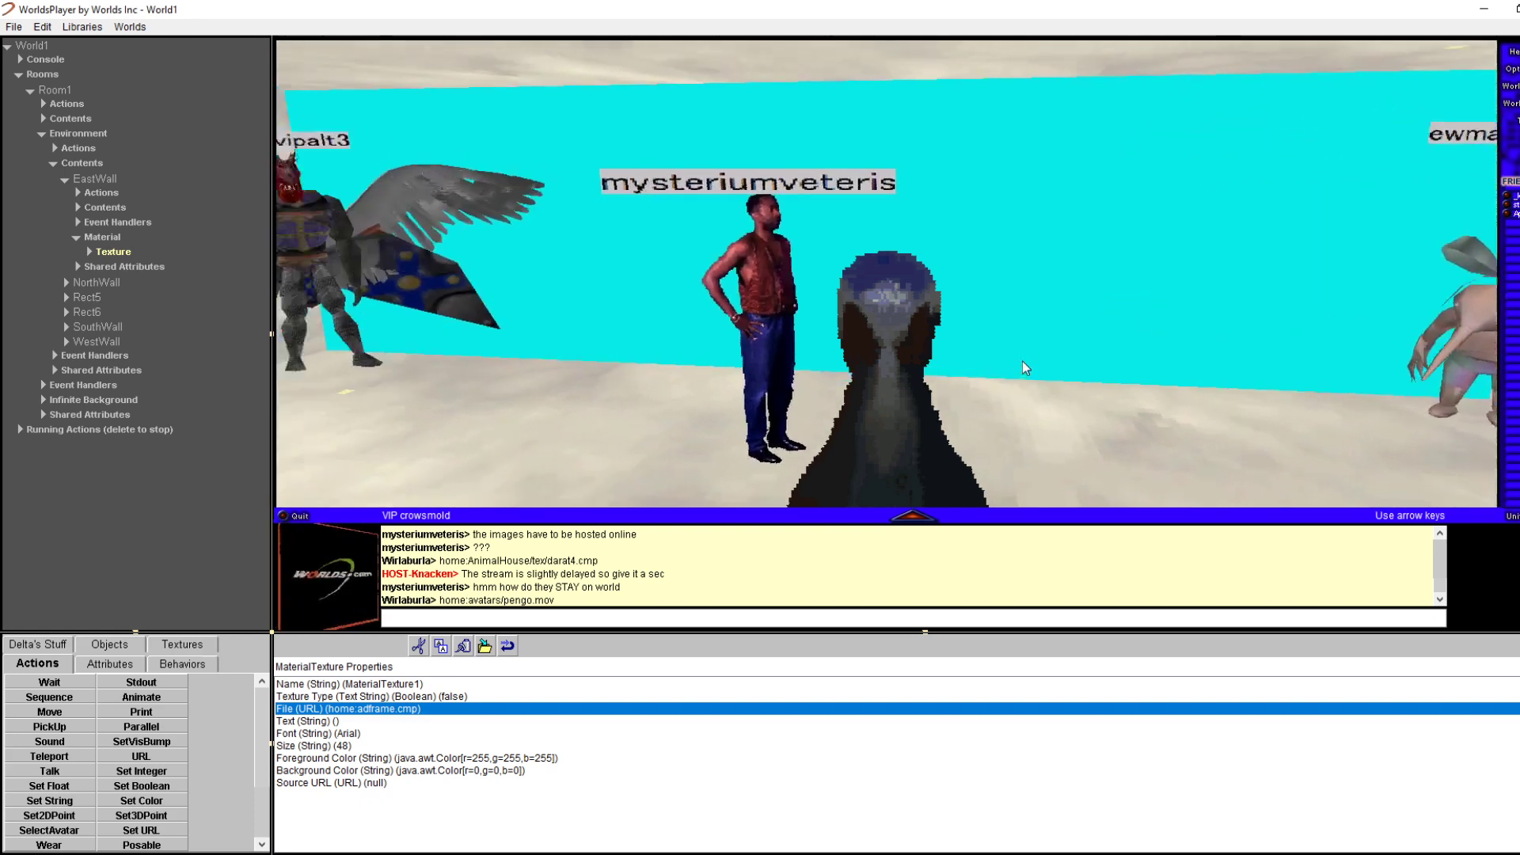
key(Right)
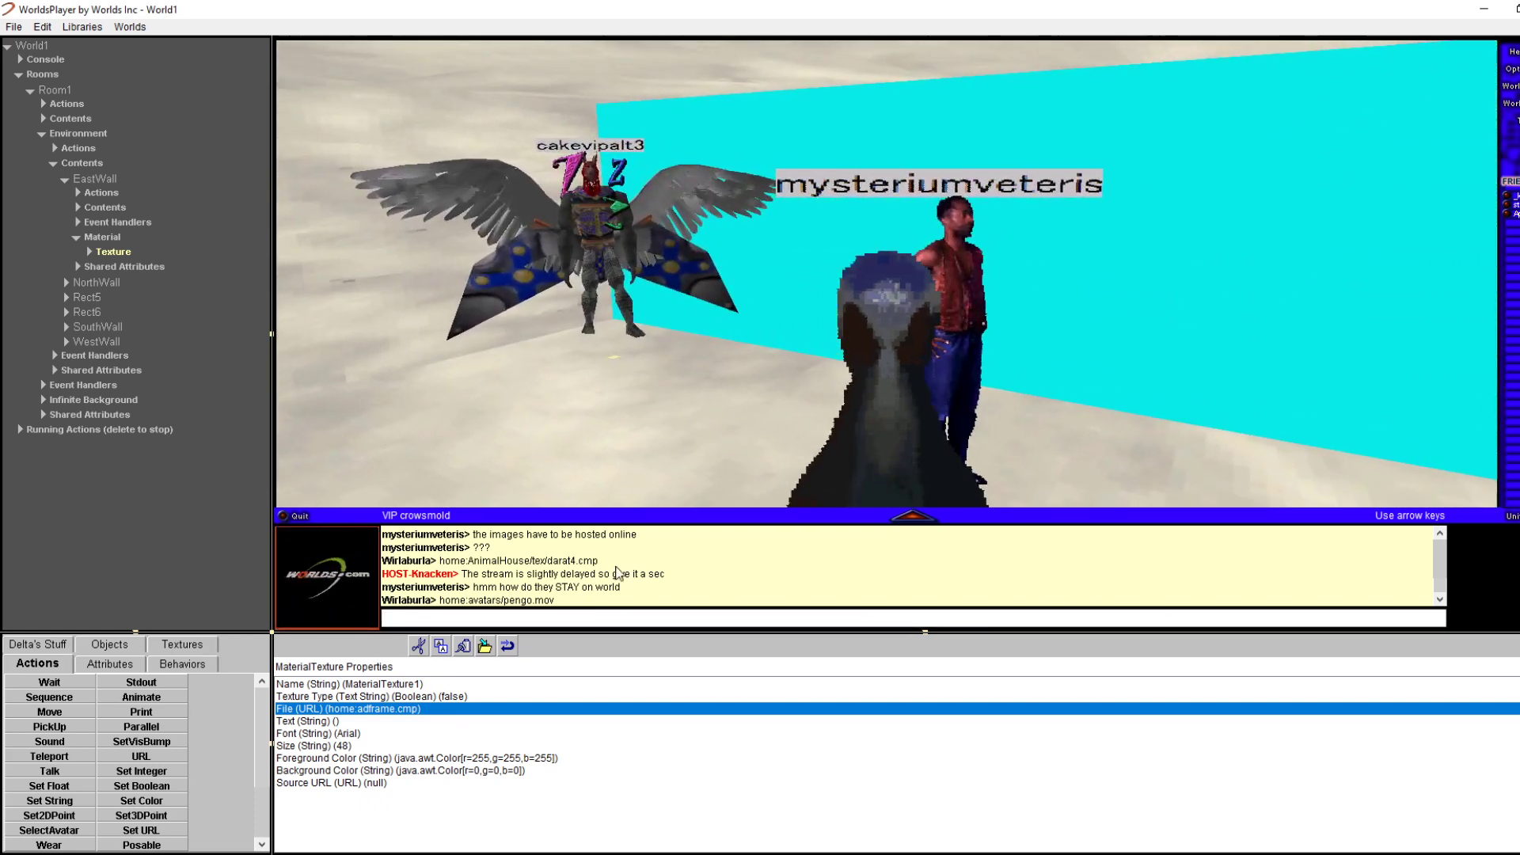
Copy home:AnimalHouse/tex/darat4.cmp from the chat log into the East wall texture's File property and turn to face the wall
right_click(458, 568)
click(475, 580)
right_click(1250, 236)
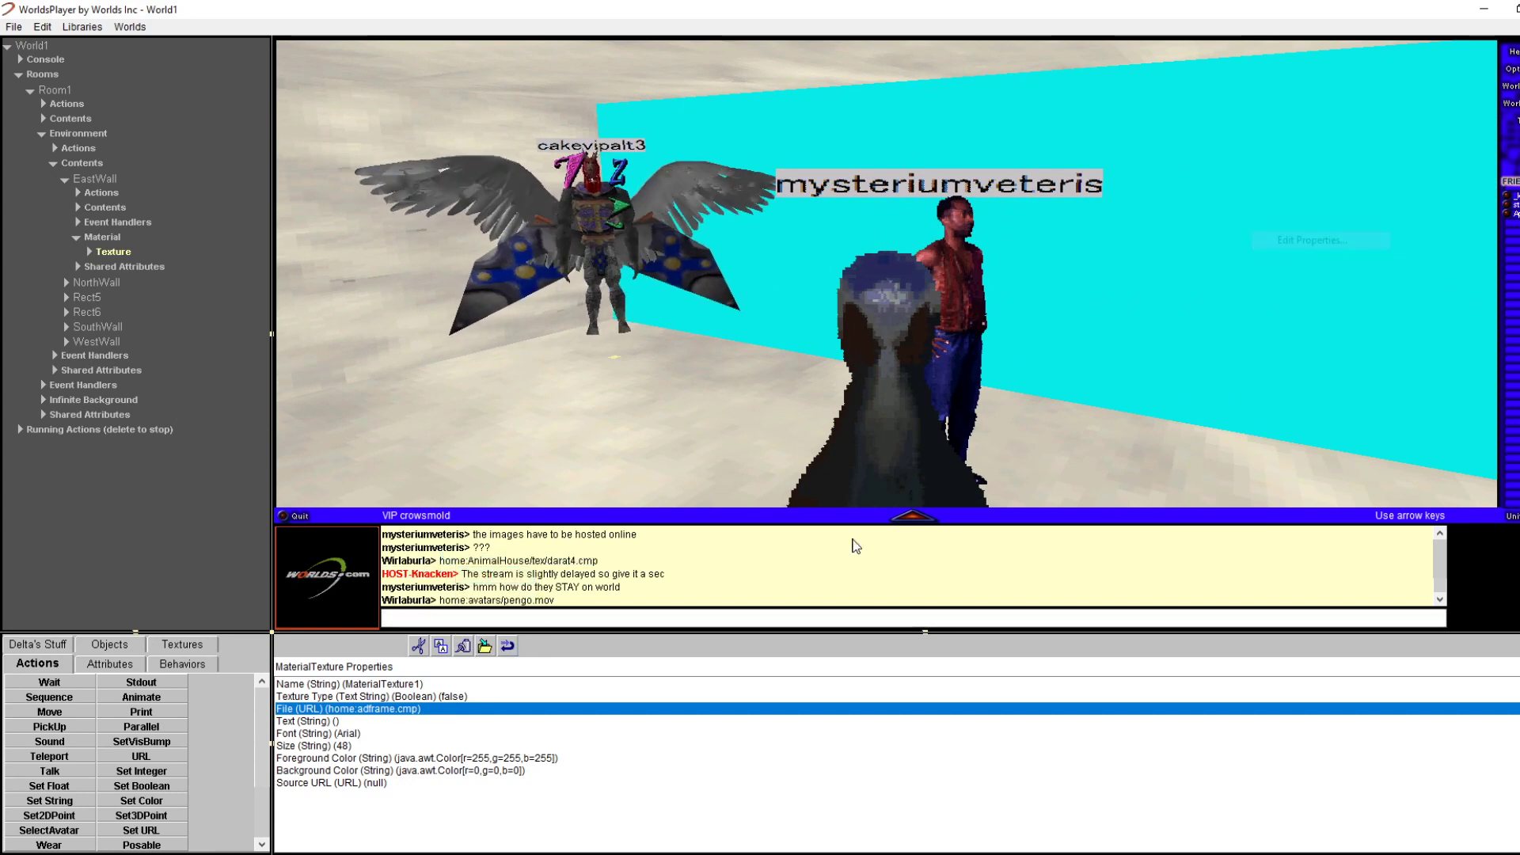
double_click(475, 709)
text(home:AnimalHouse/tex/darat4.cmp)
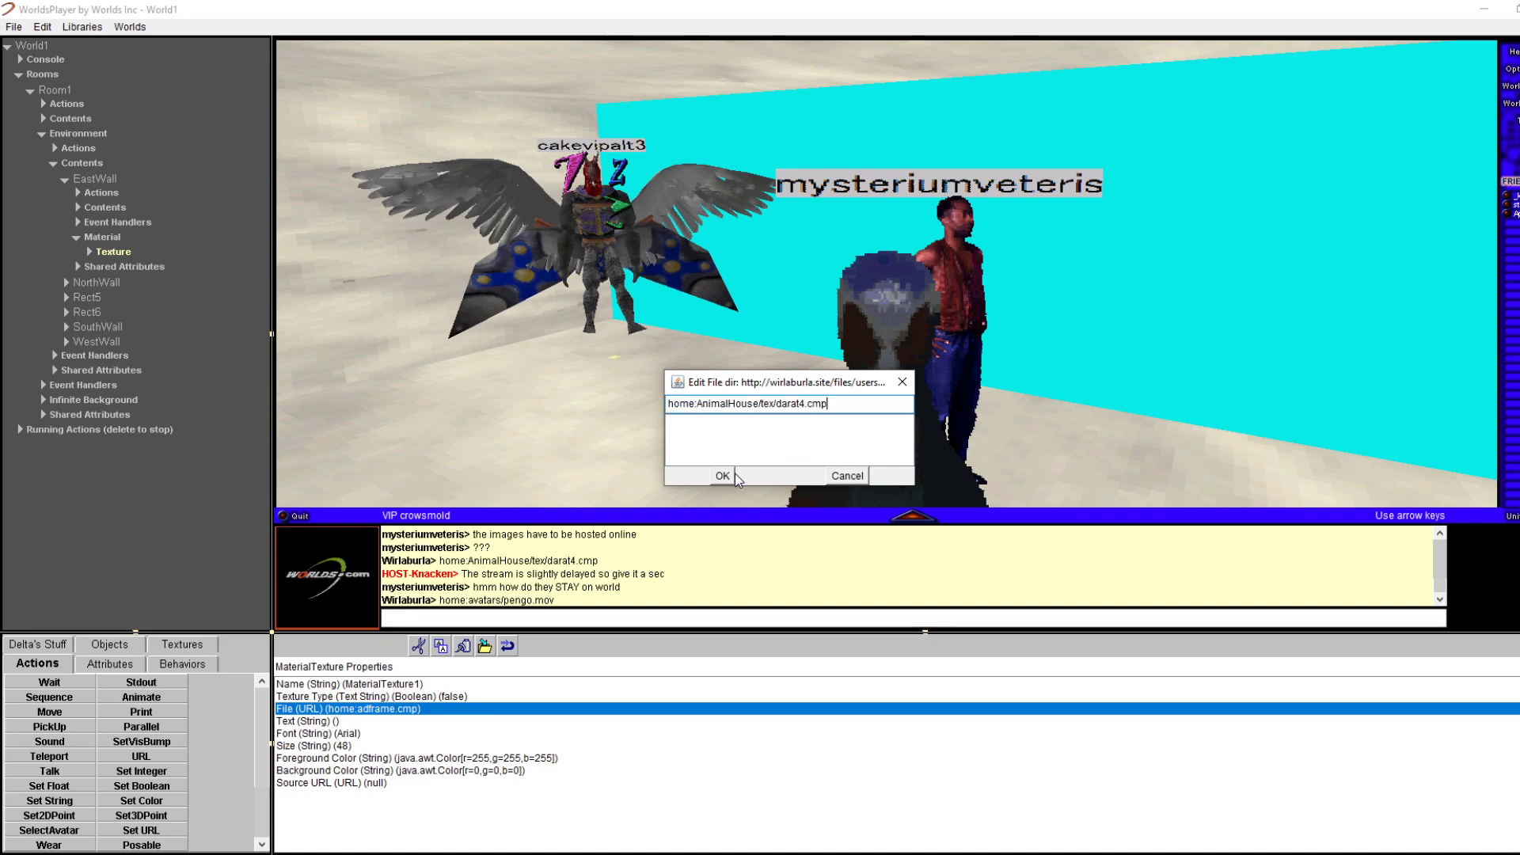
click(722, 476)
key(Right)
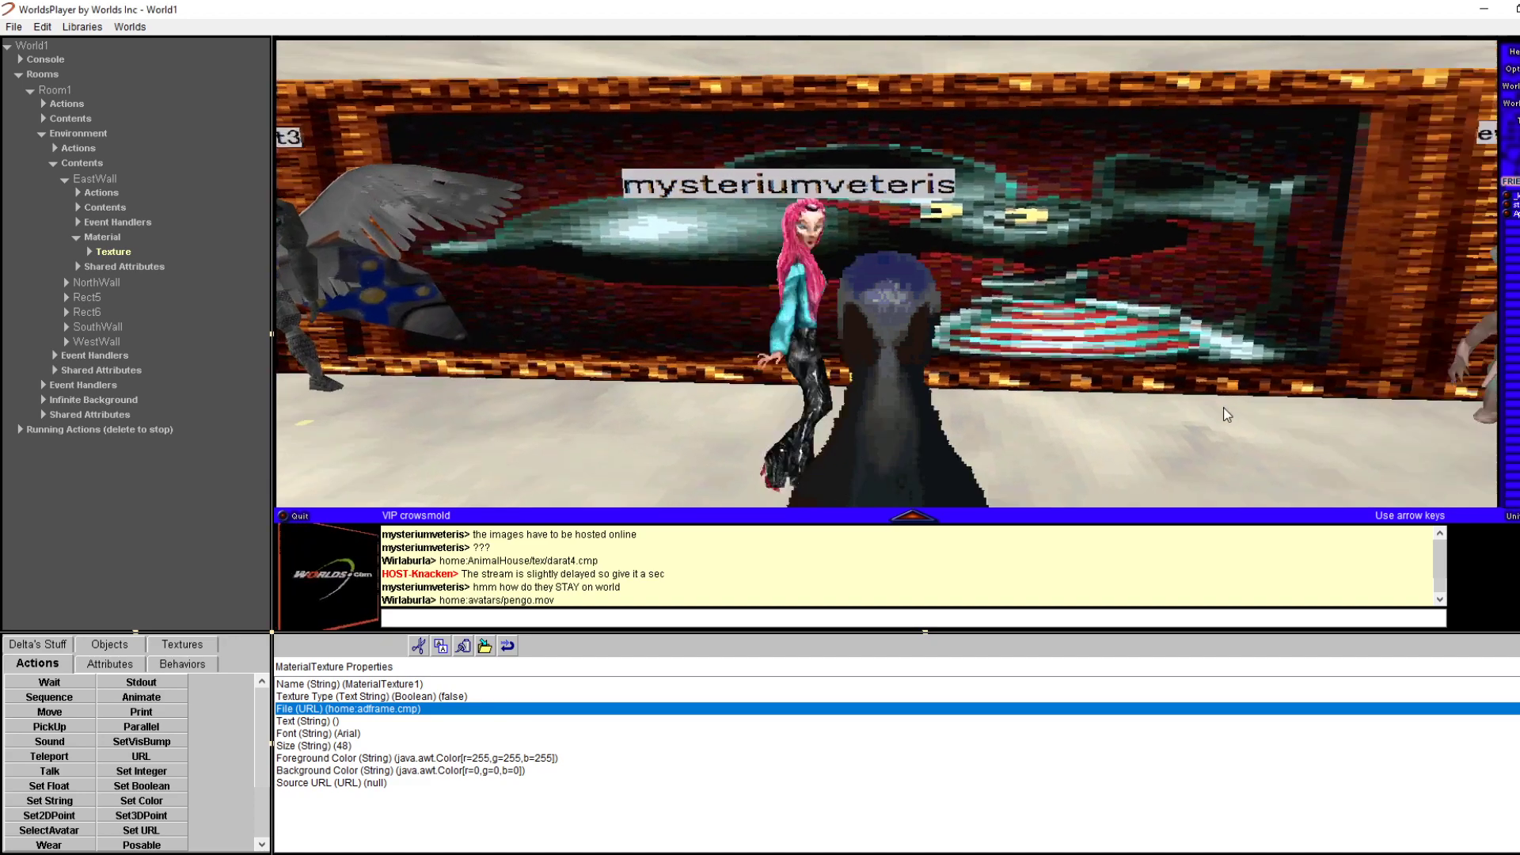
key(Right)
key(Up)
key(Left)
key(Down)
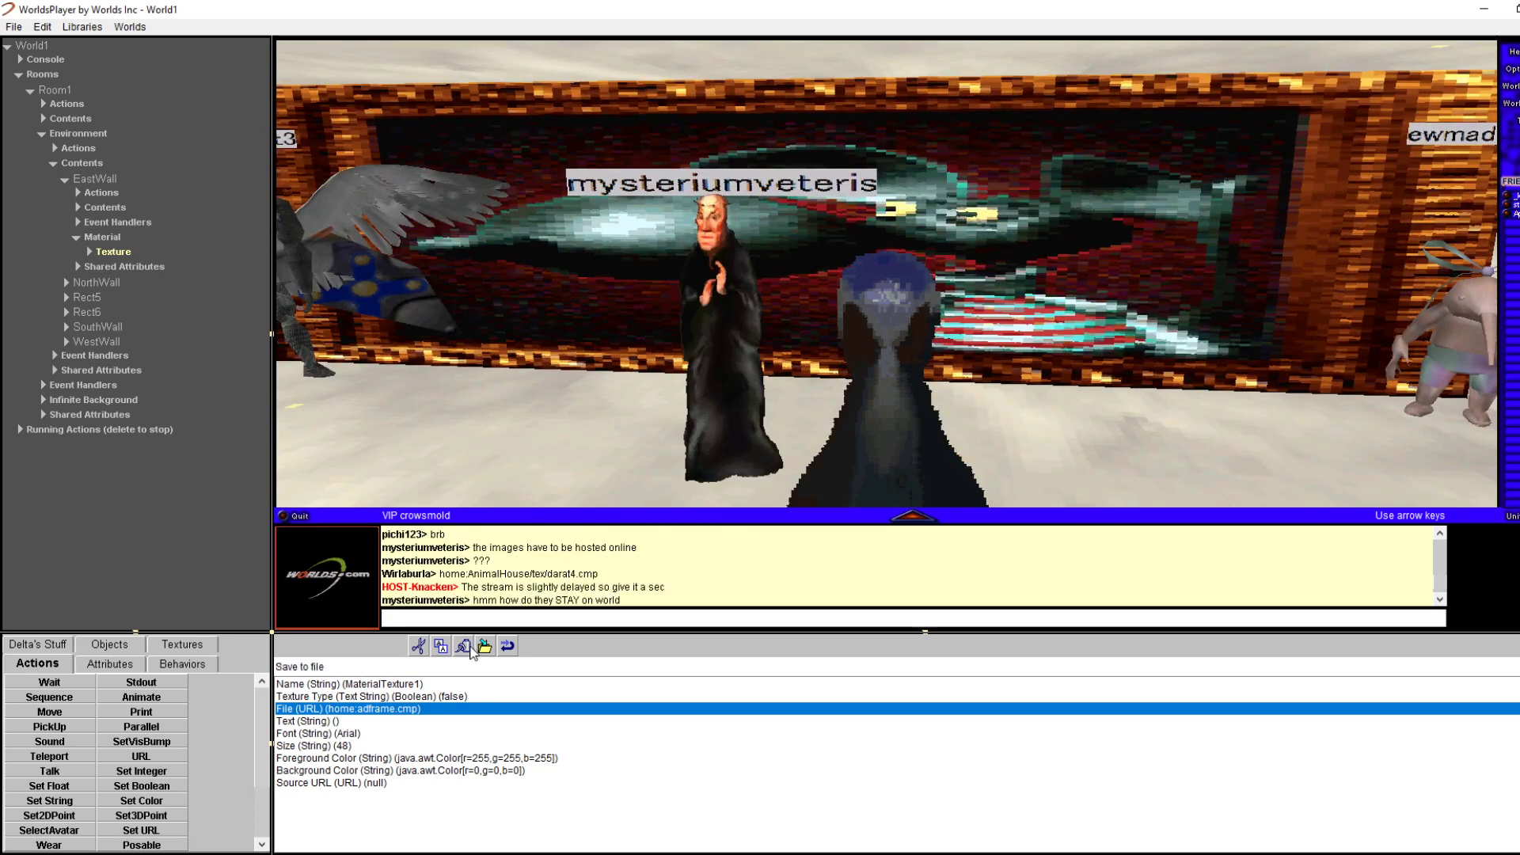
Highlight the path home:AnimalHouse/tex/darat4.cmp in the chat log
scroll(532, 584, up, 3)
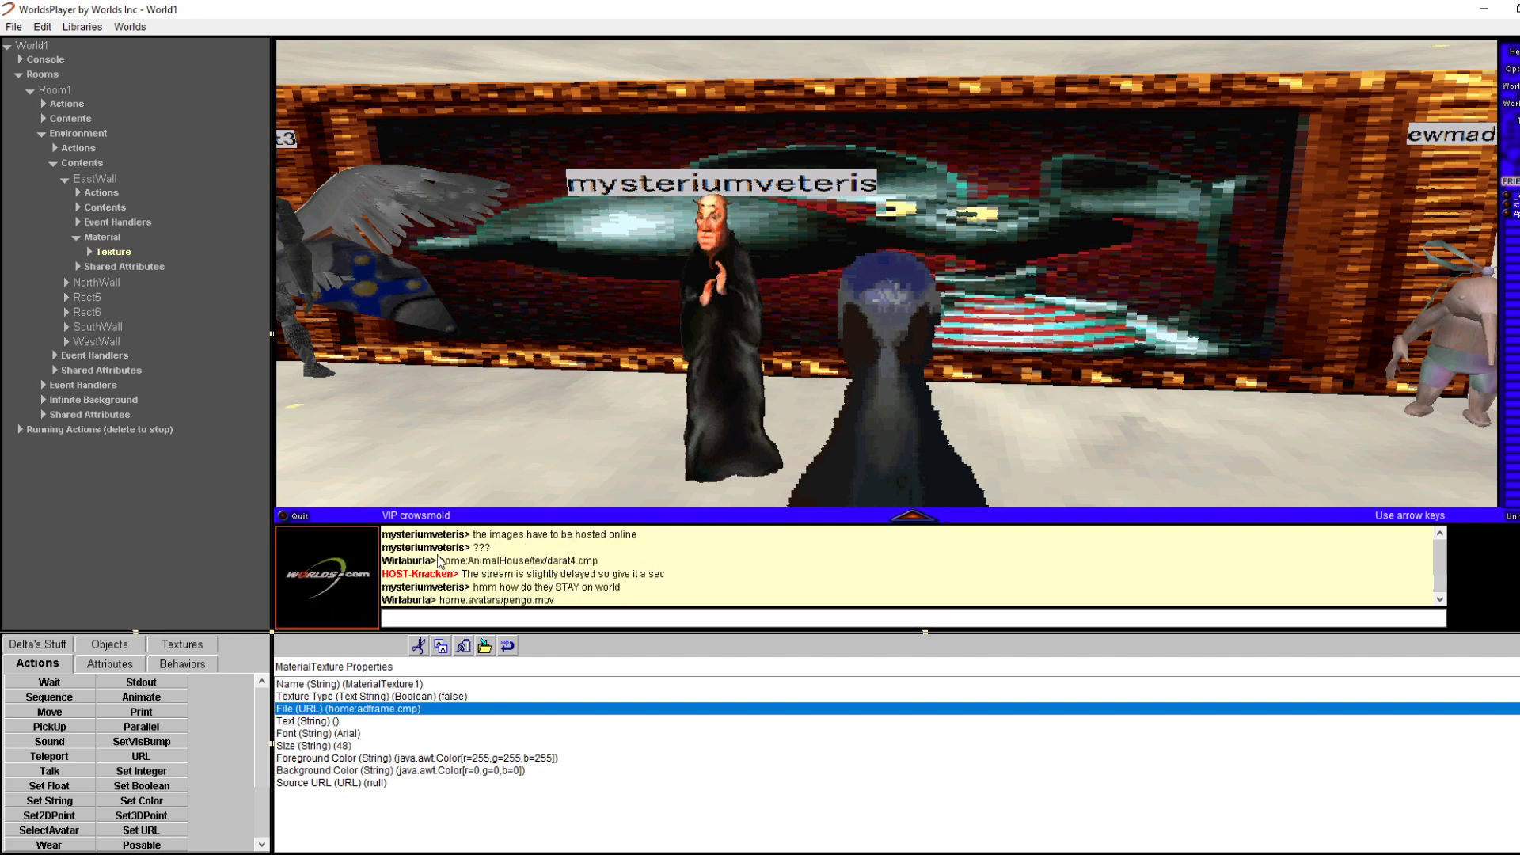
drag(599, 550, 608, 562)
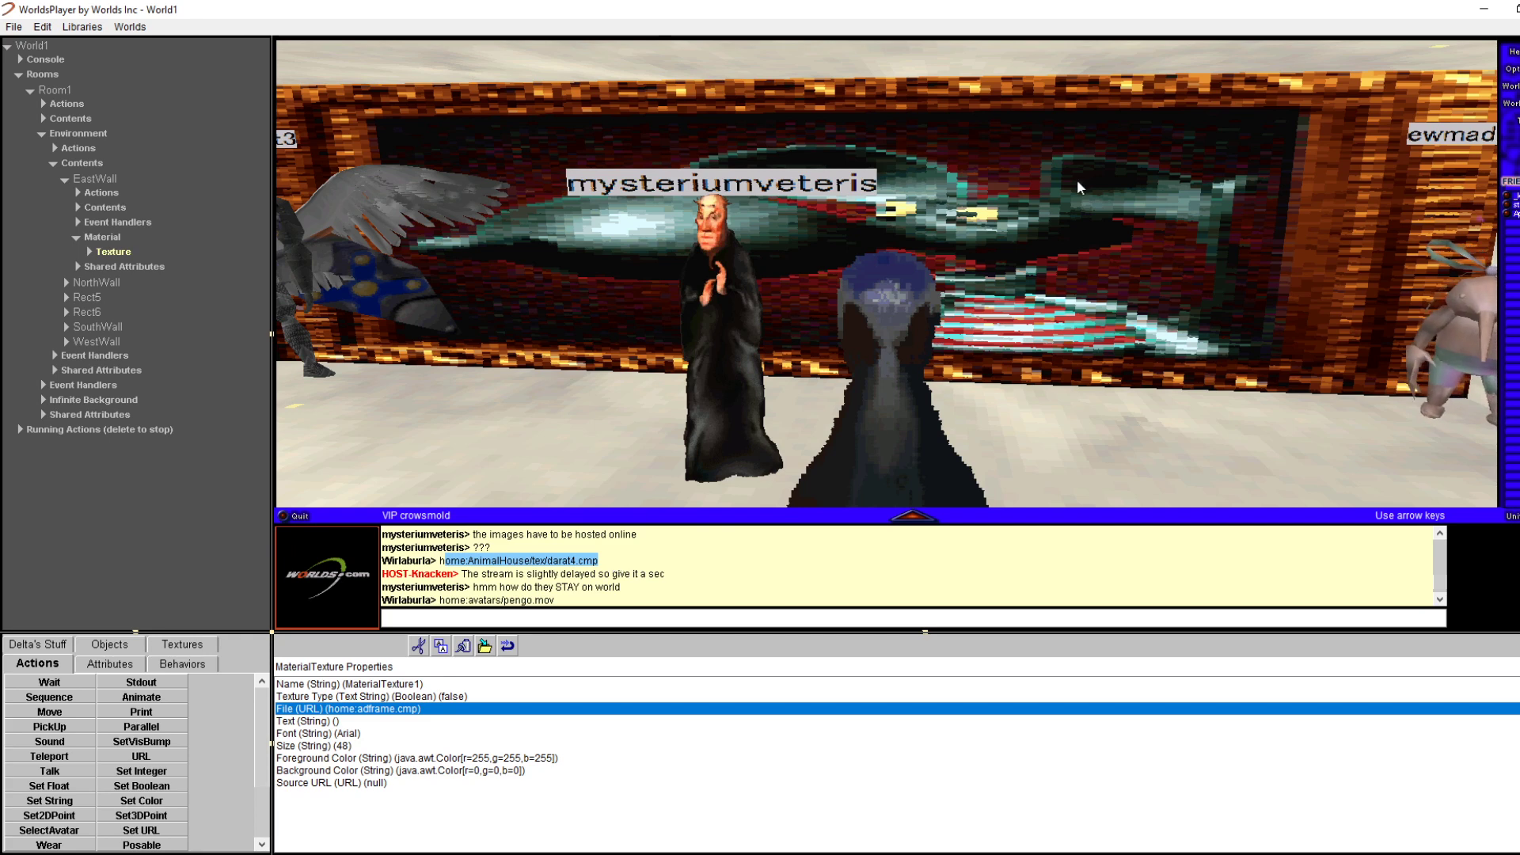
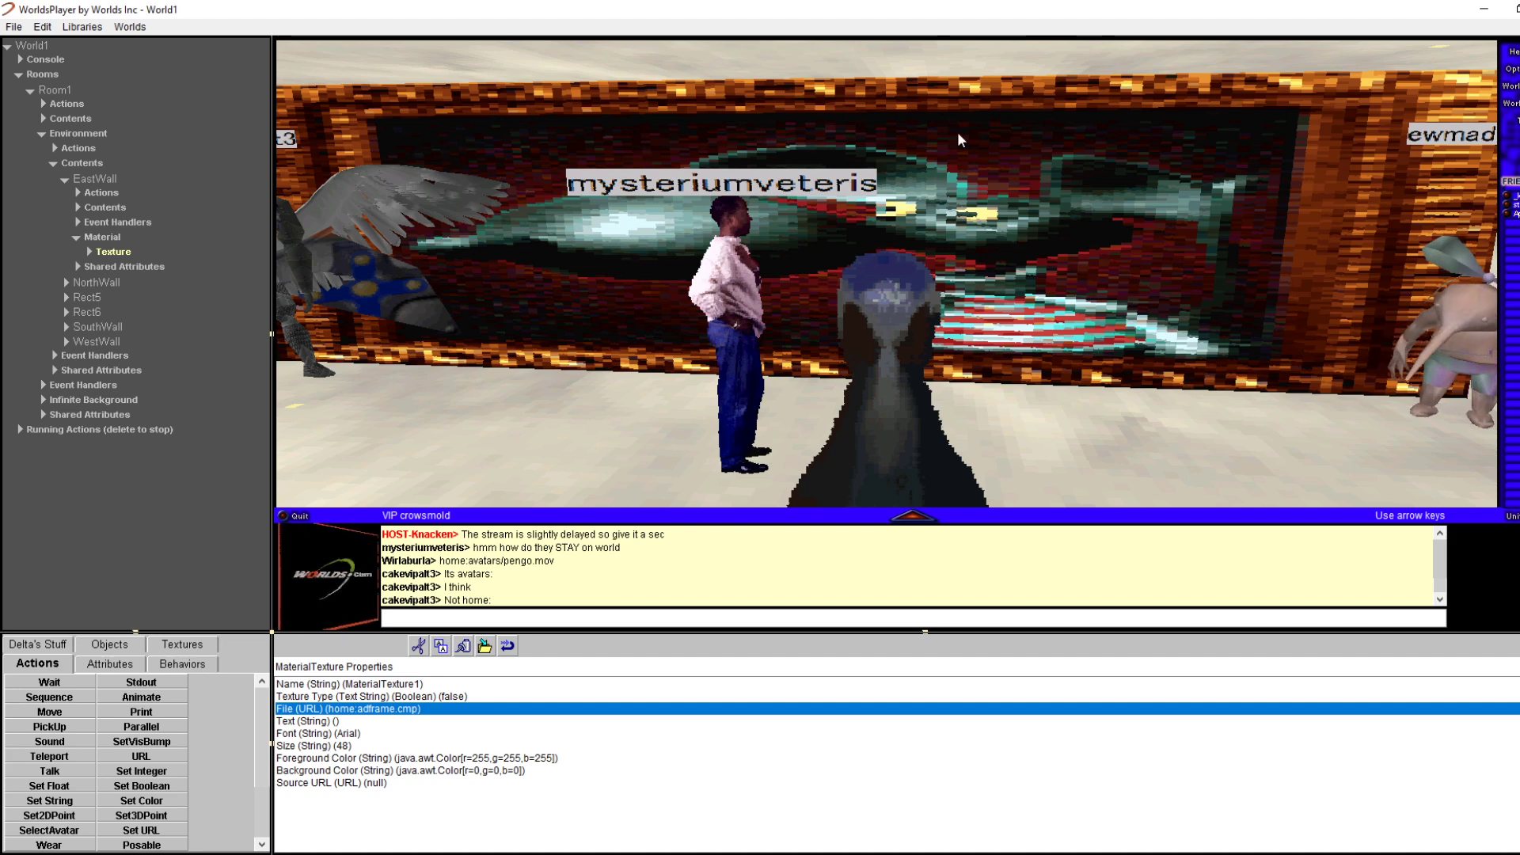
right_click(741, 199)
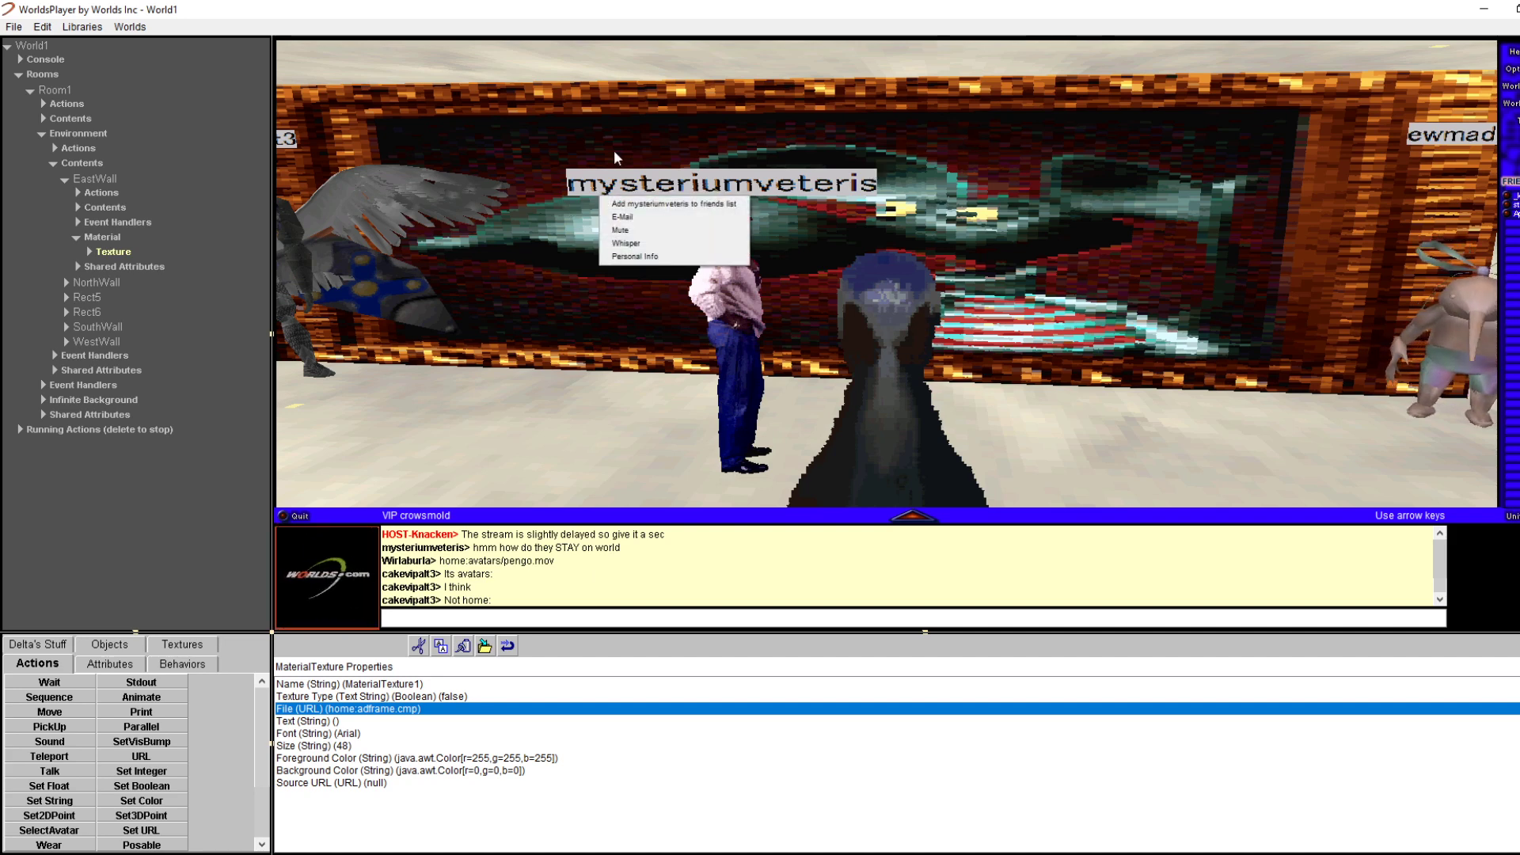
right_click(435, 193)
click(475, 199)
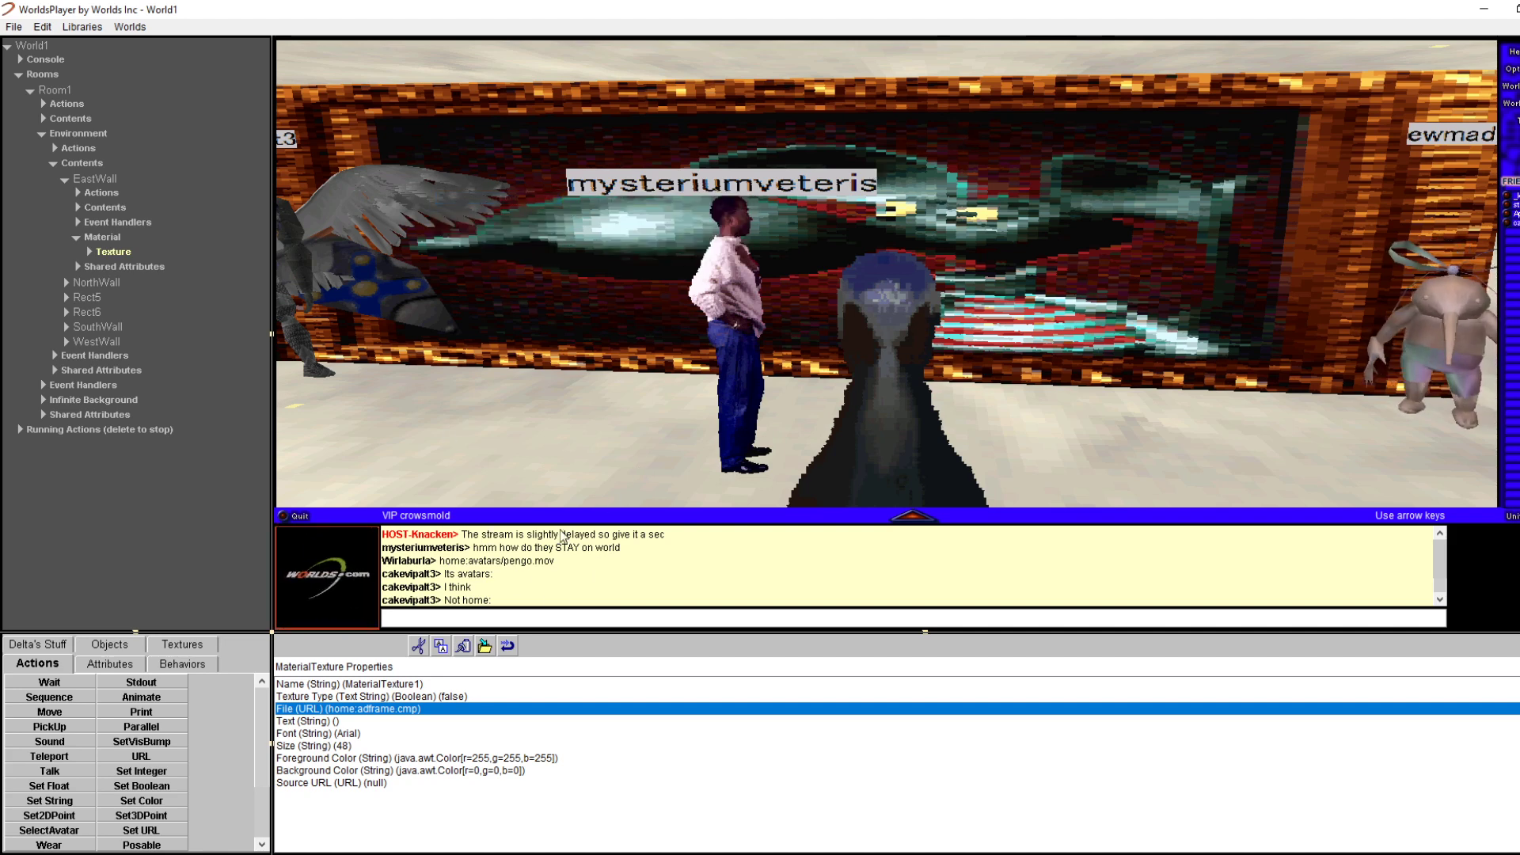
click(543, 625)
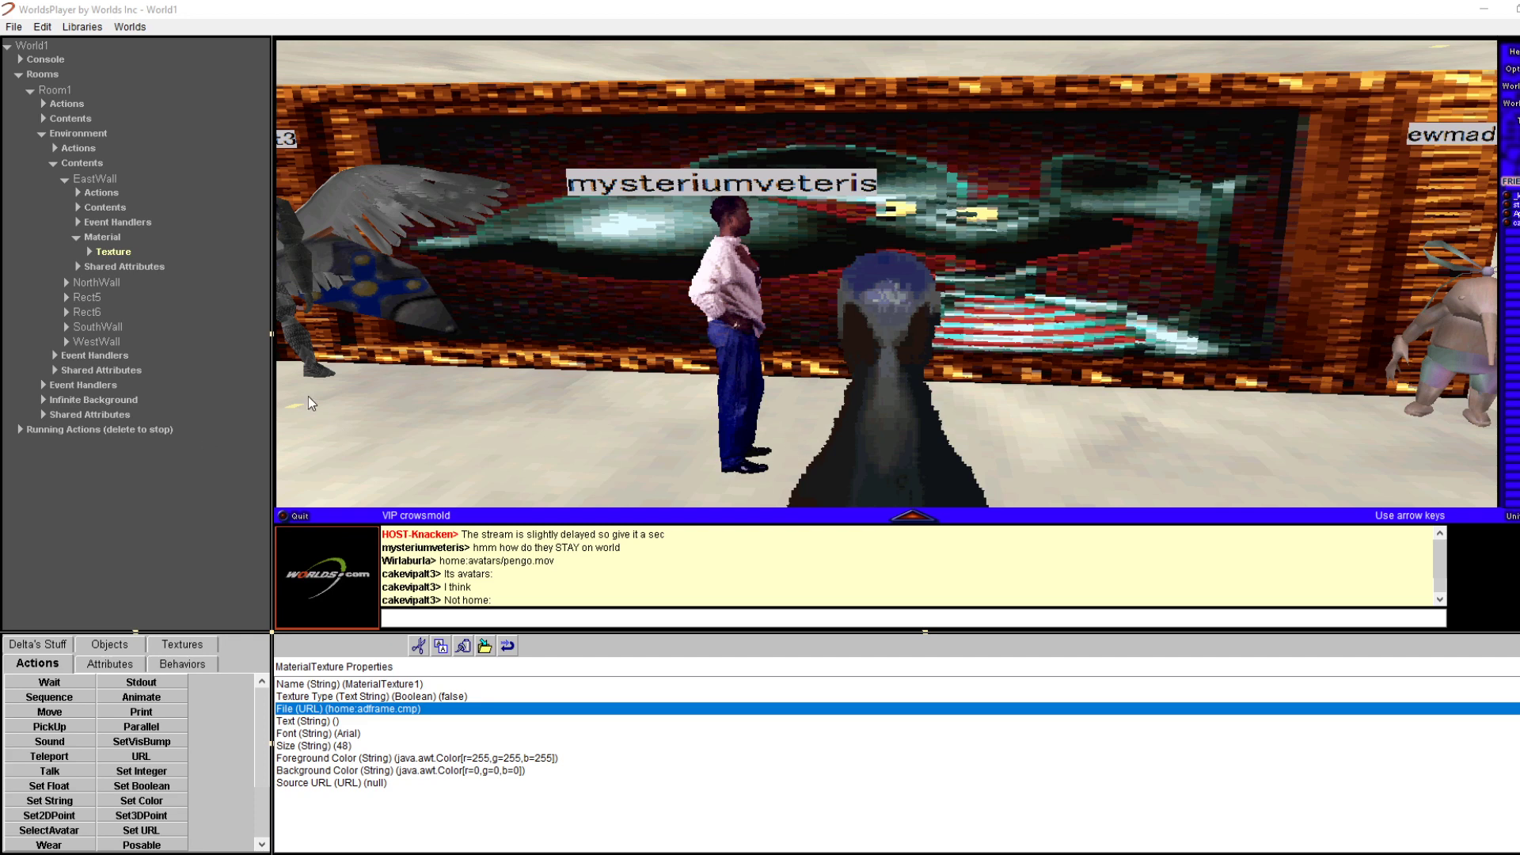
Collapse the object tree to World1 and show the World Properties
right_click(508, 271)
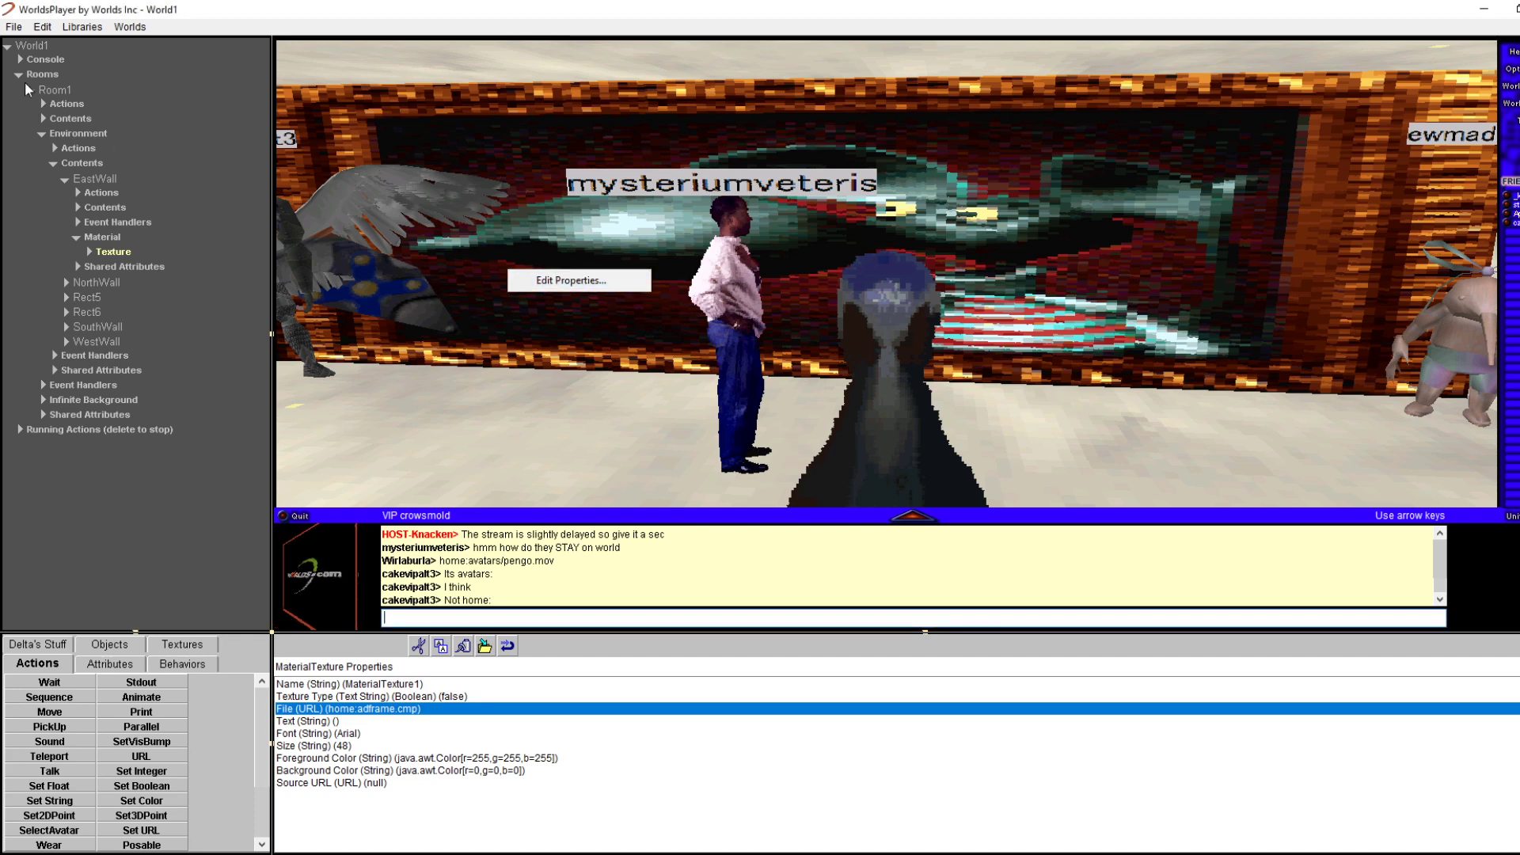
click(7, 47)
right_click(332, 228)
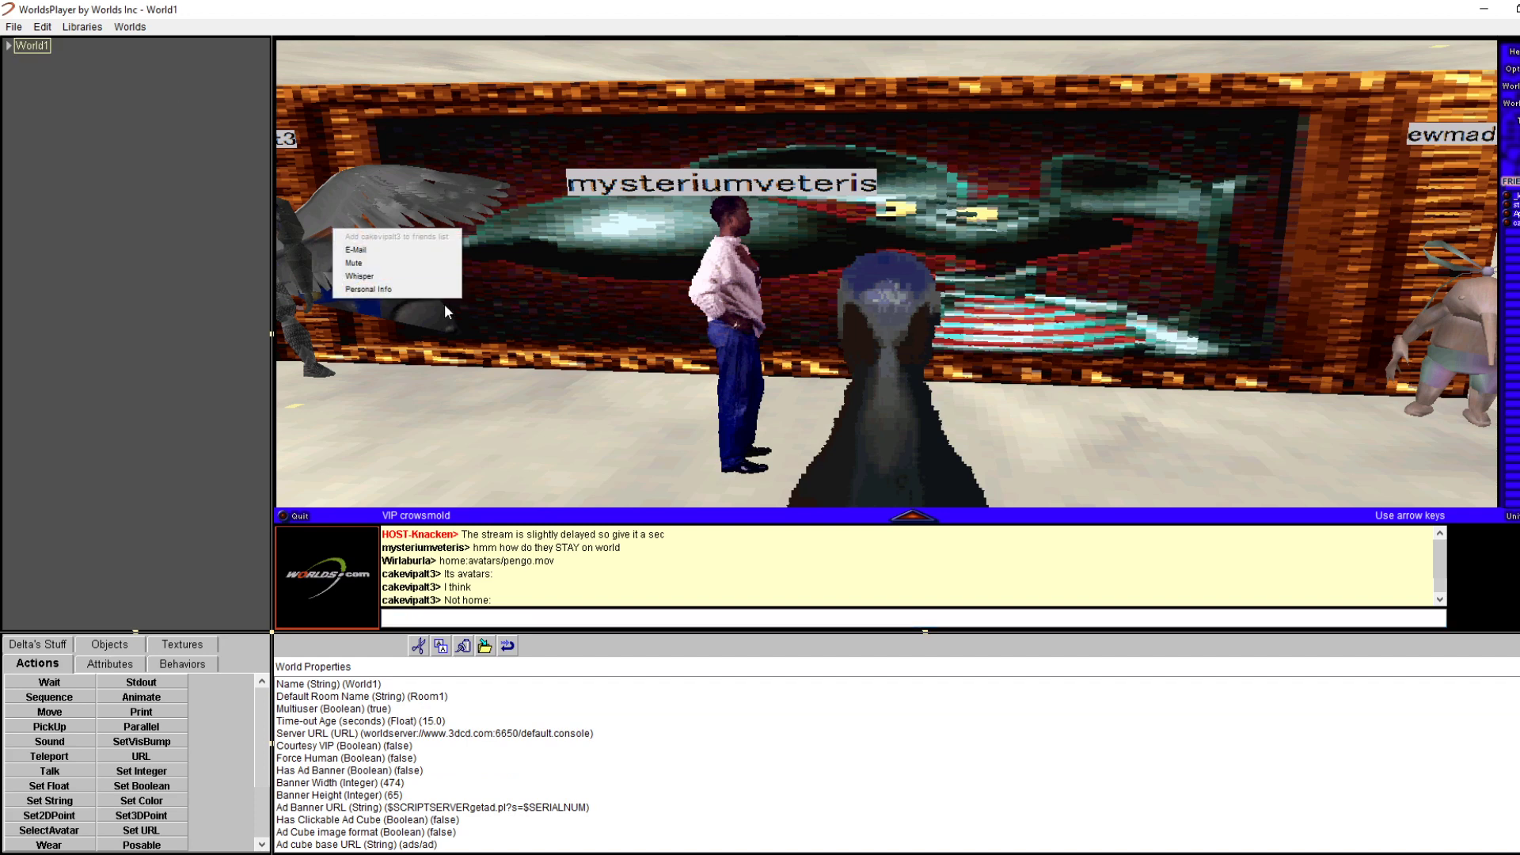
click(543, 358)
click(13, 26)
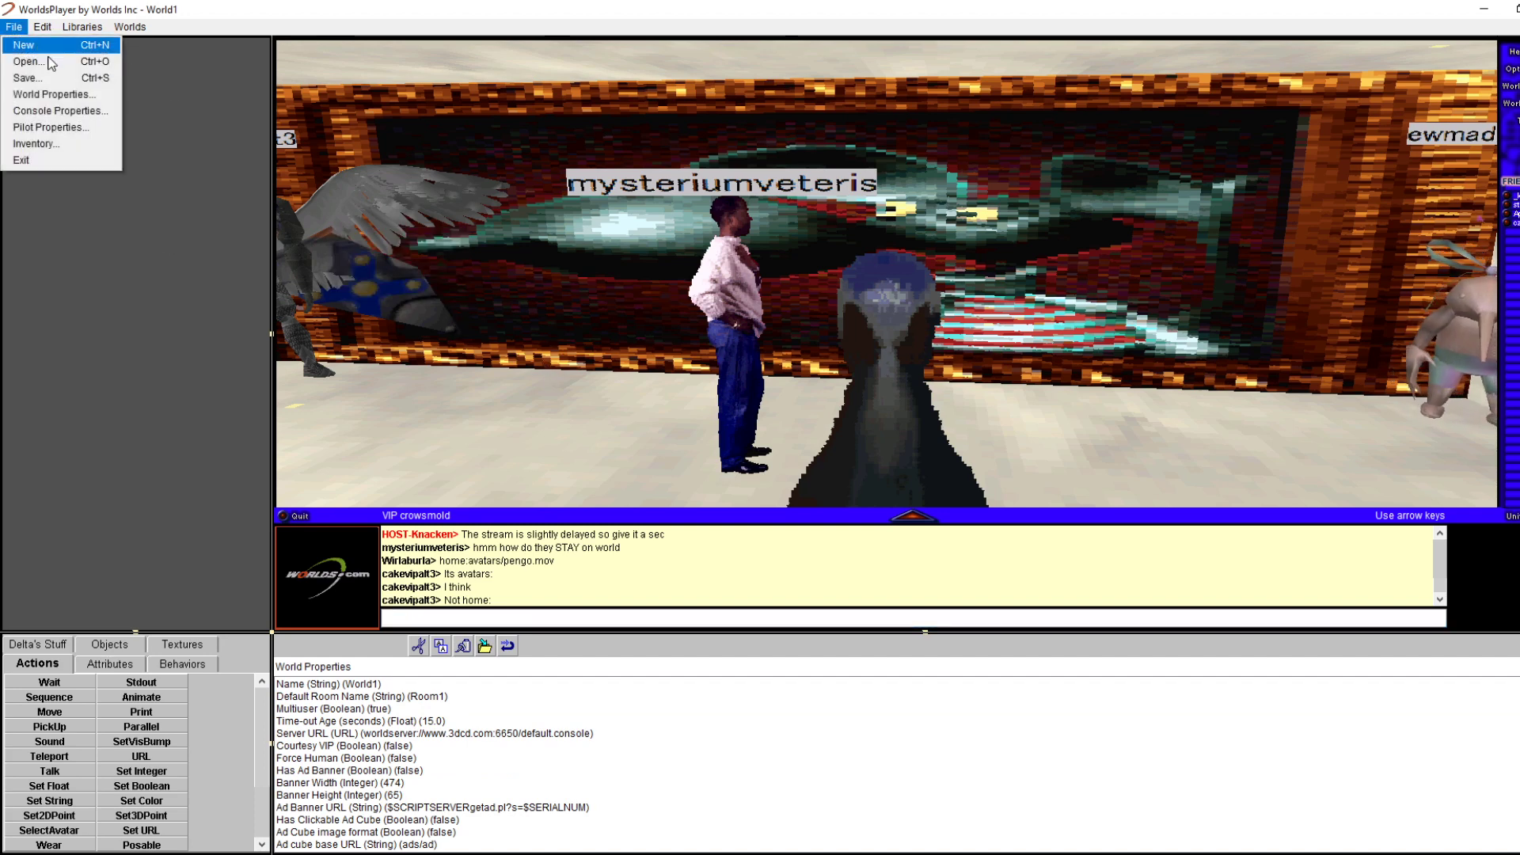
click(78, 98)
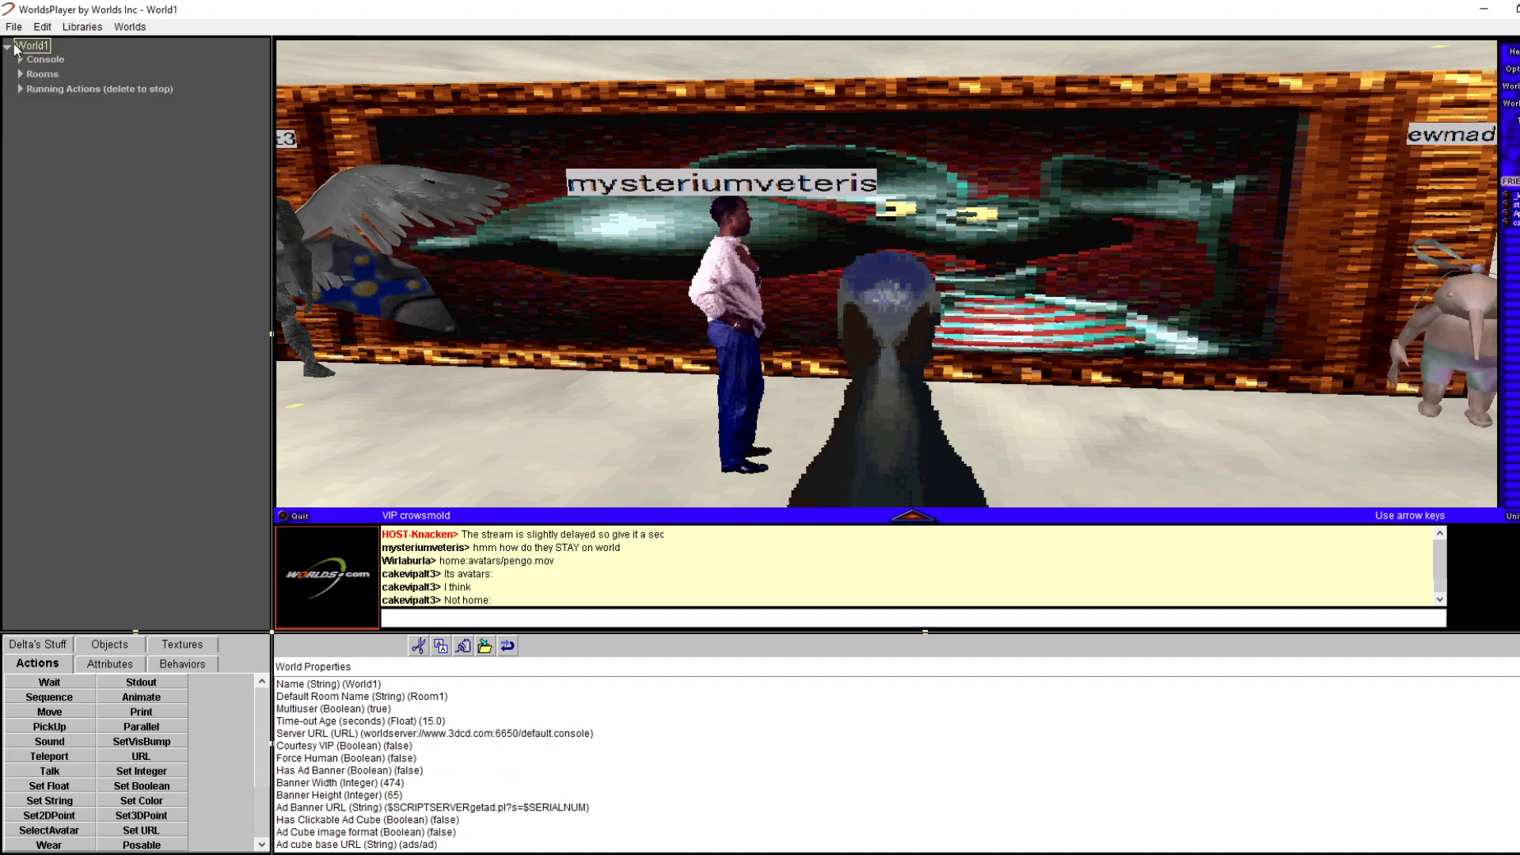
Expand the object tree through Rooms, Room1 and Environment down to the Contents holding the walls
click(19, 74)
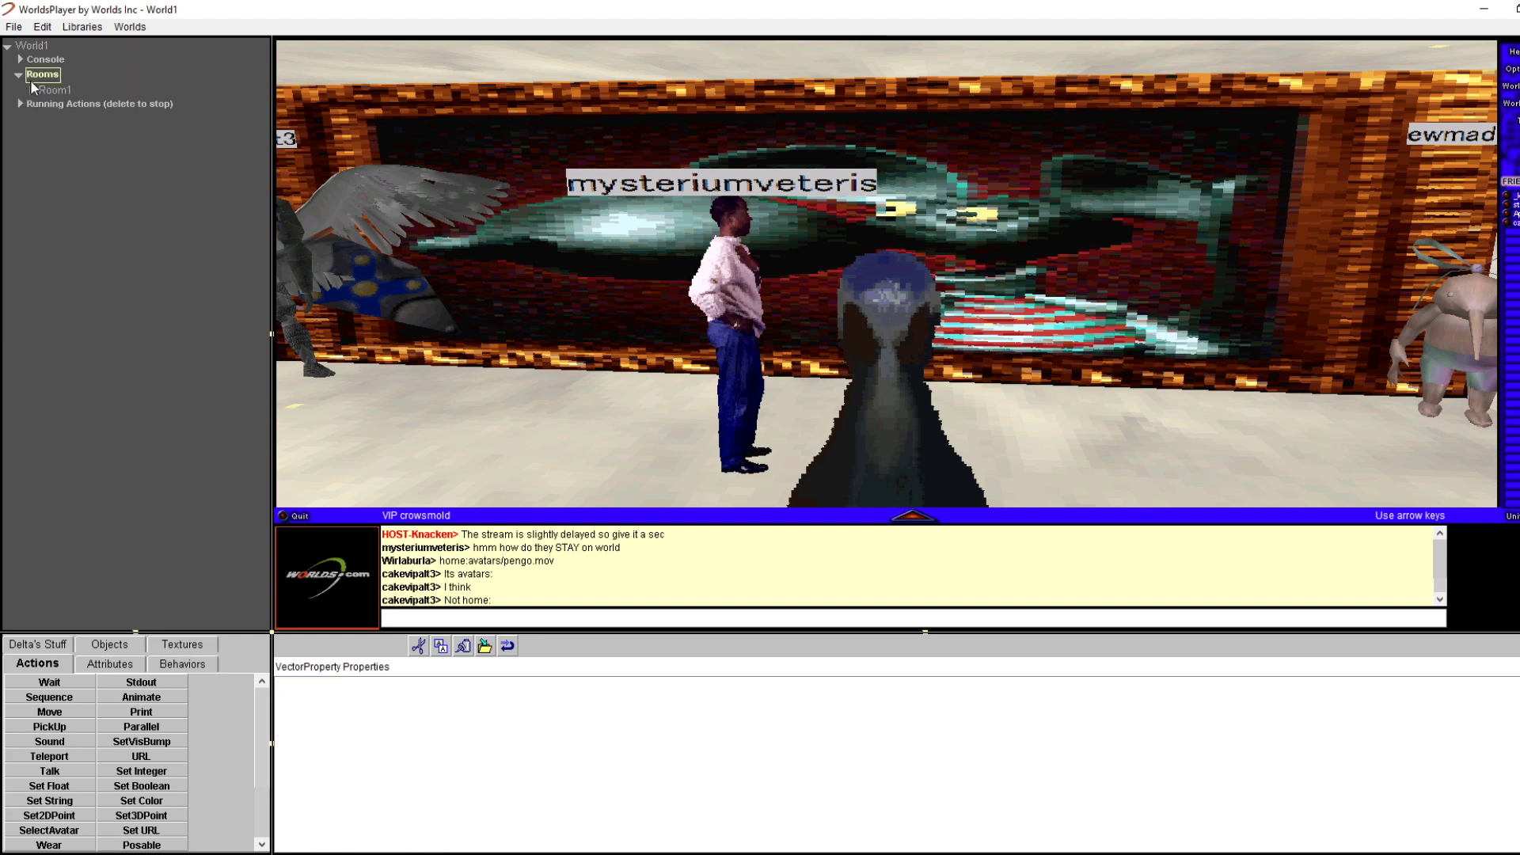
click(34, 91)
click(31, 91)
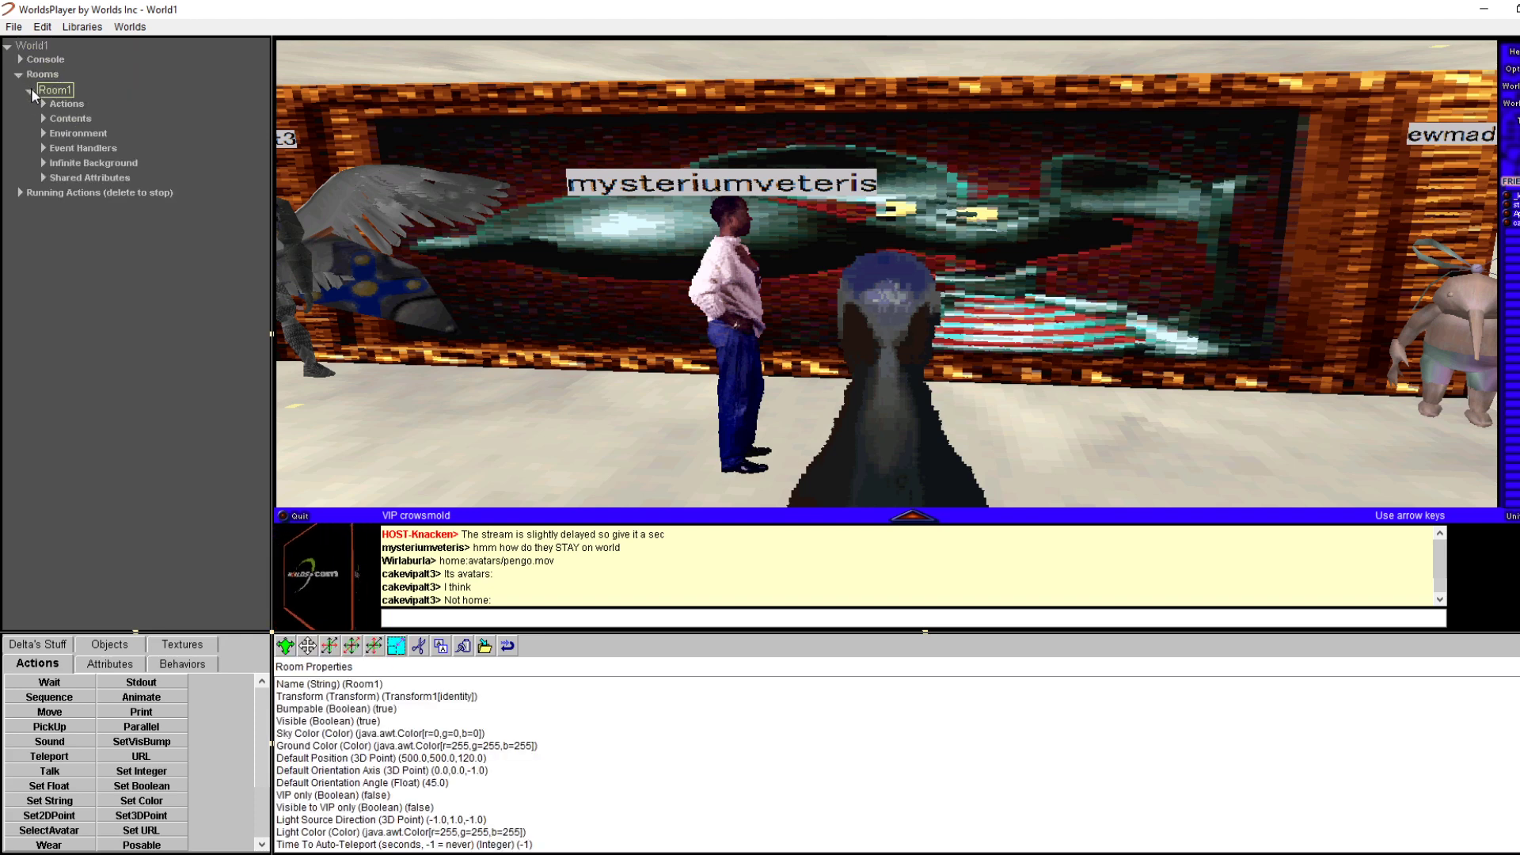
click(42, 133)
click(41, 132)
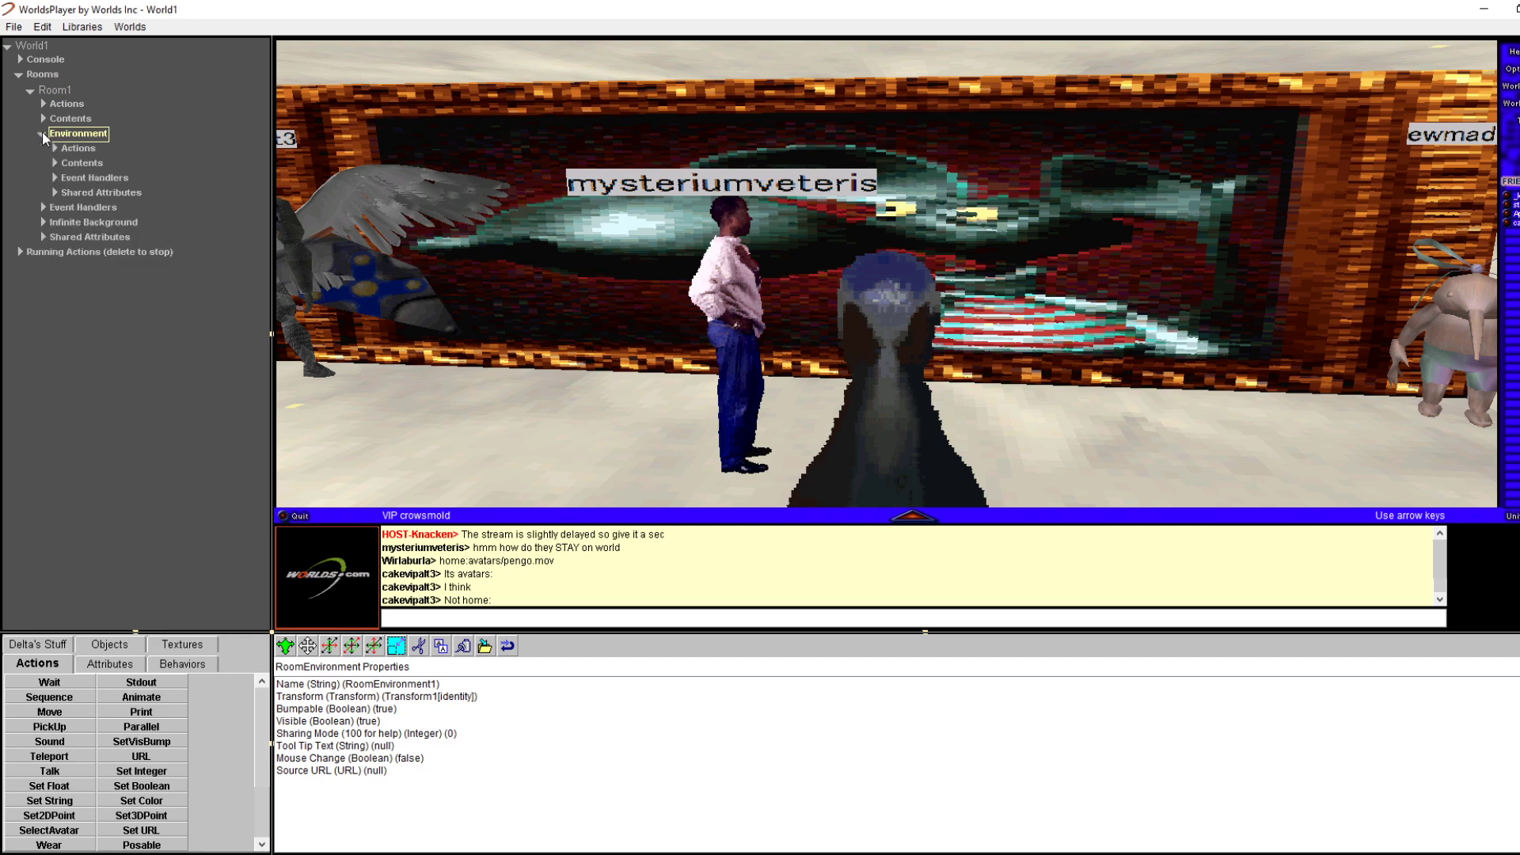
click(41, 132)
click(41, 132)
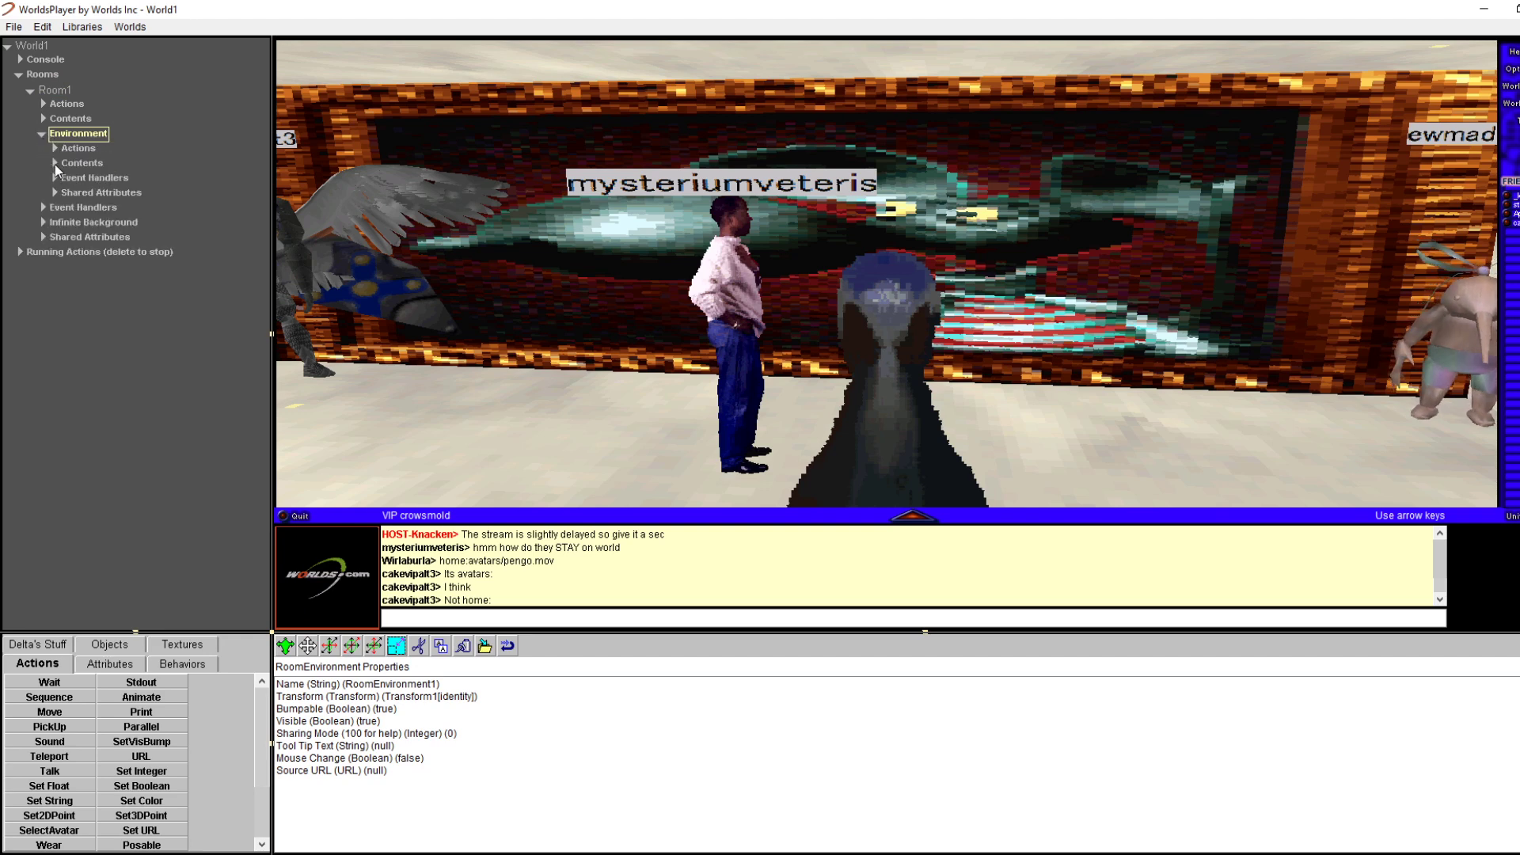
click(54, 164)
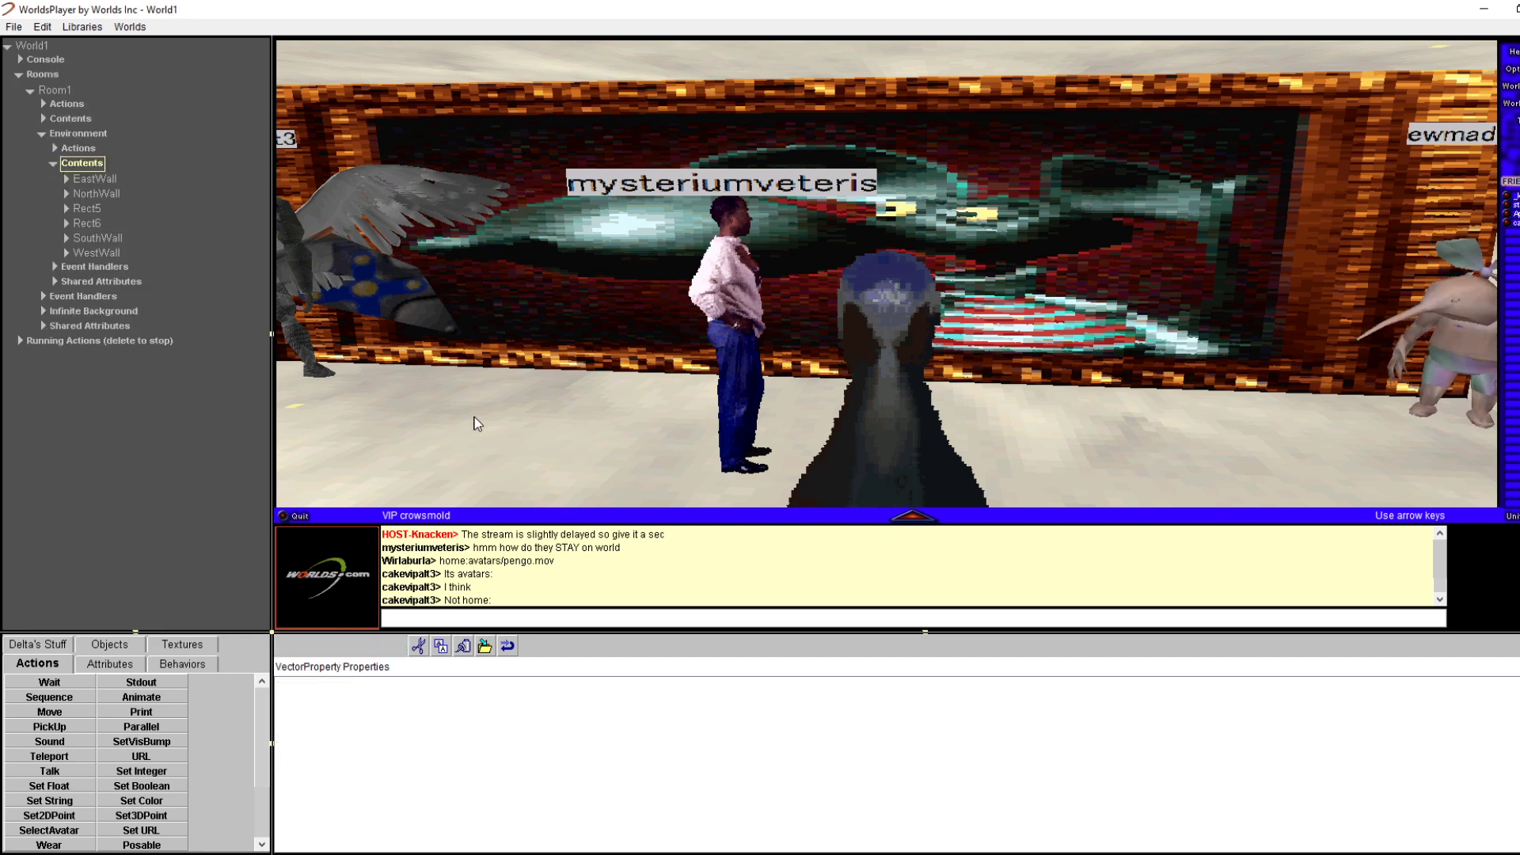
Turn the avatar toward the south wall and show the properties of the SouthWall material's texture
key(Right)
key(Right)
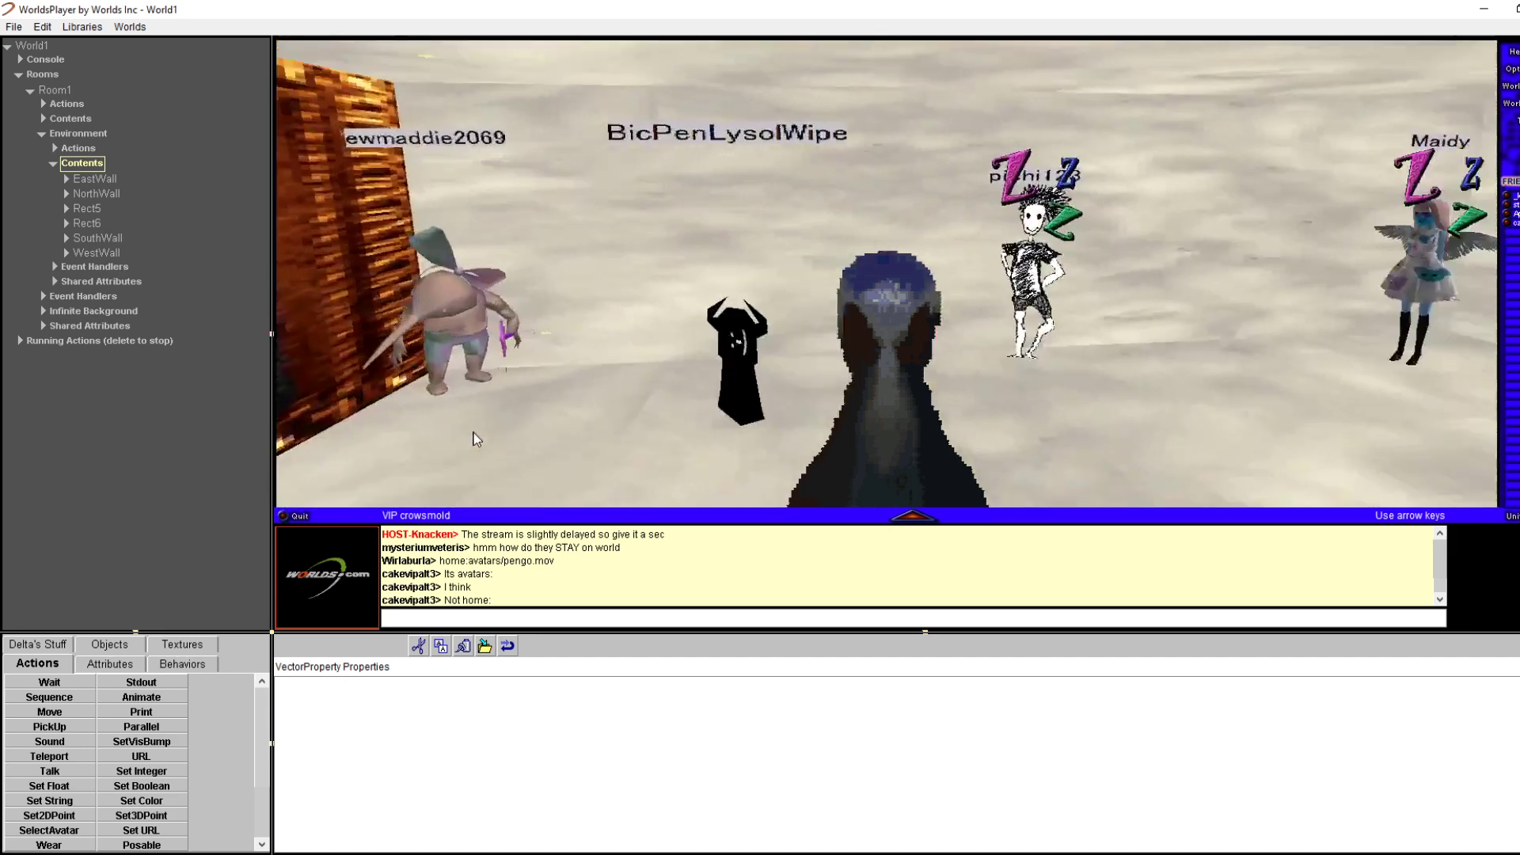
click(68, 237)
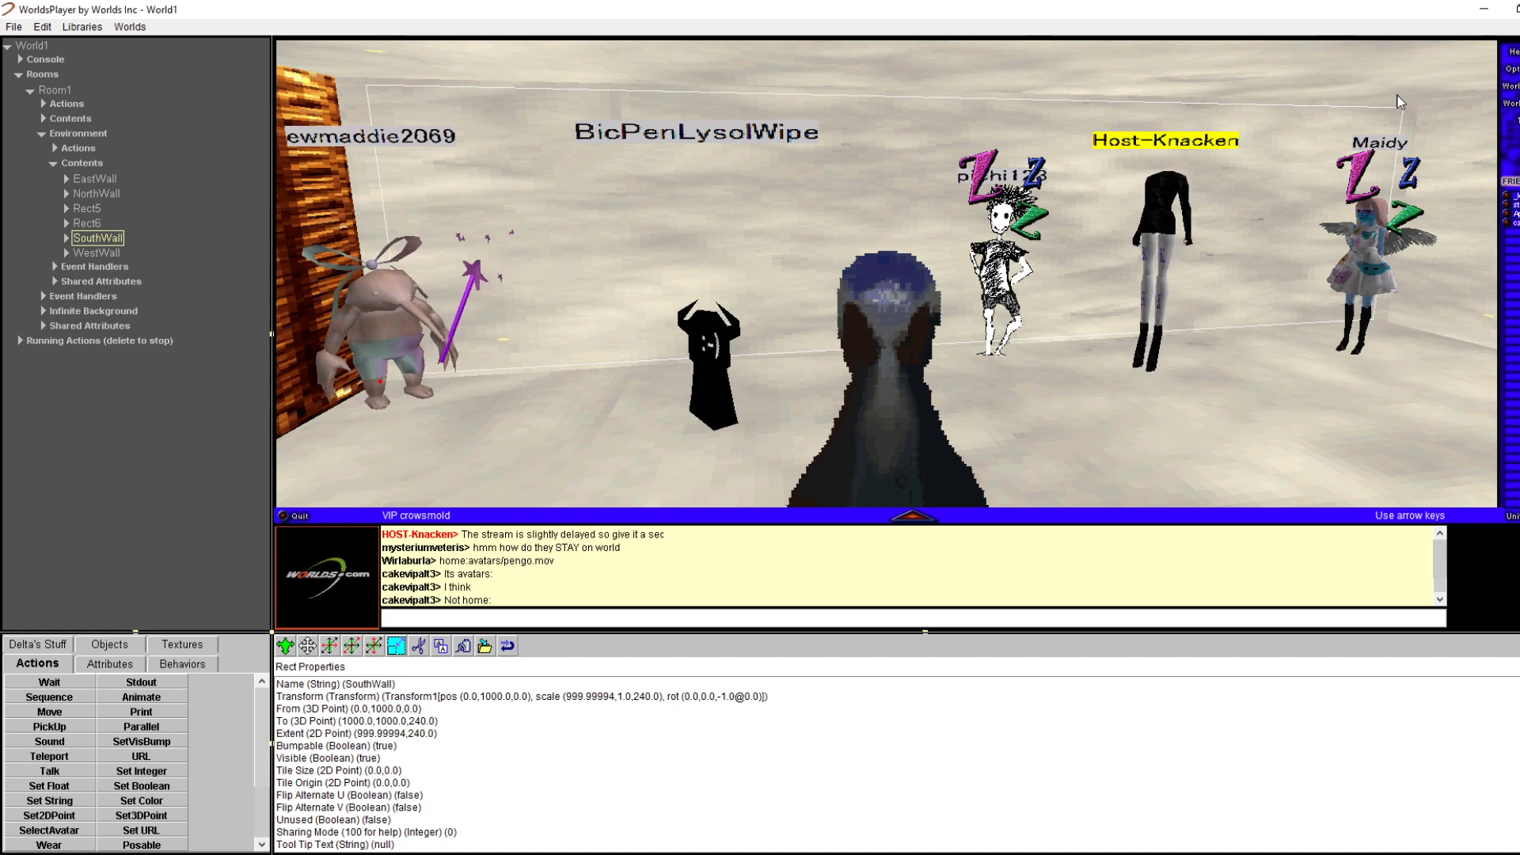
click(66, 237)
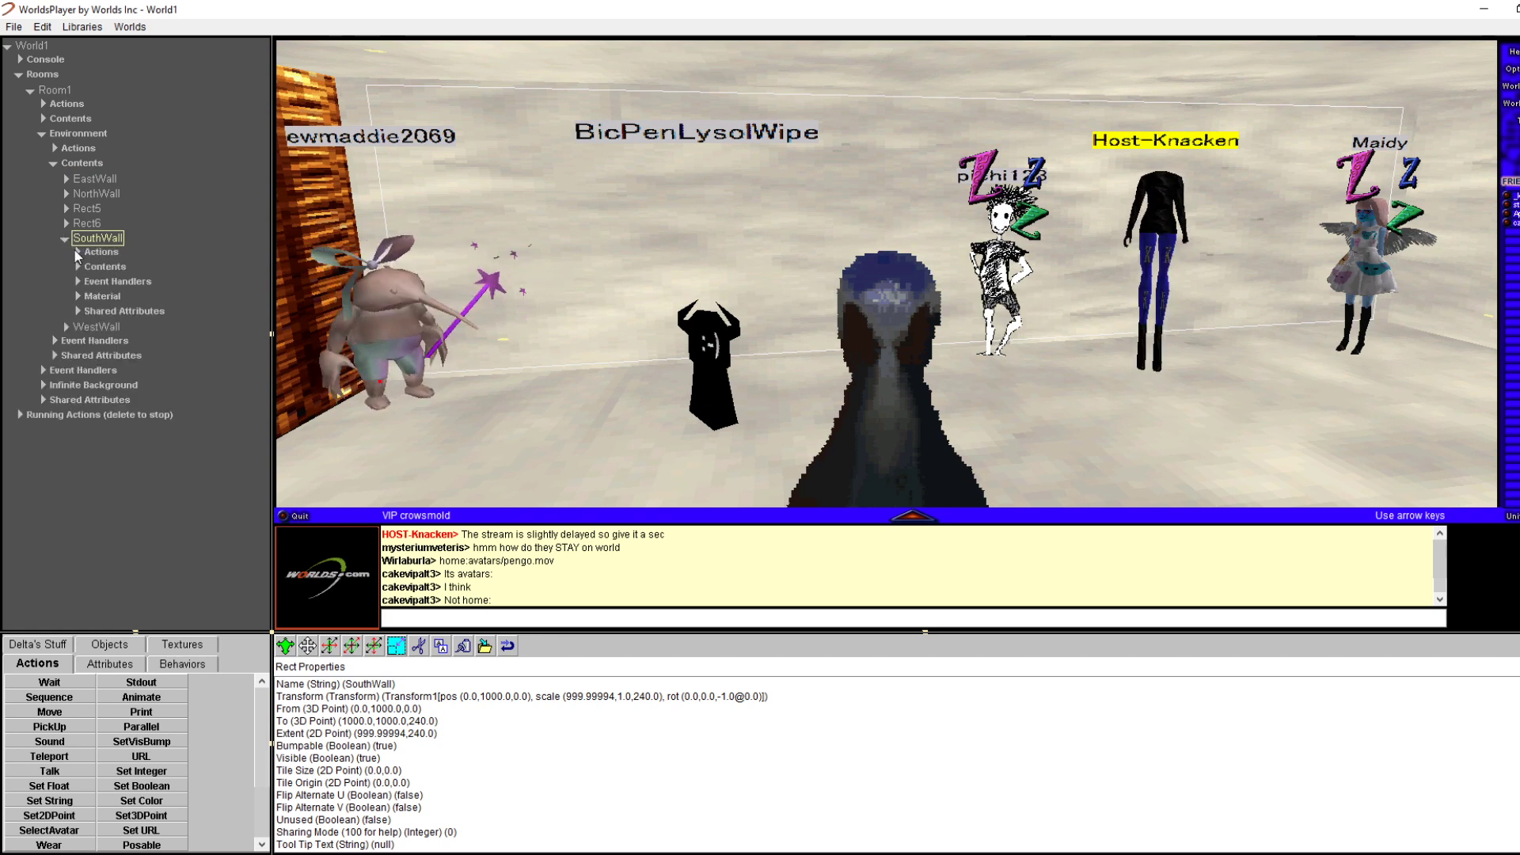
click(77, 297)
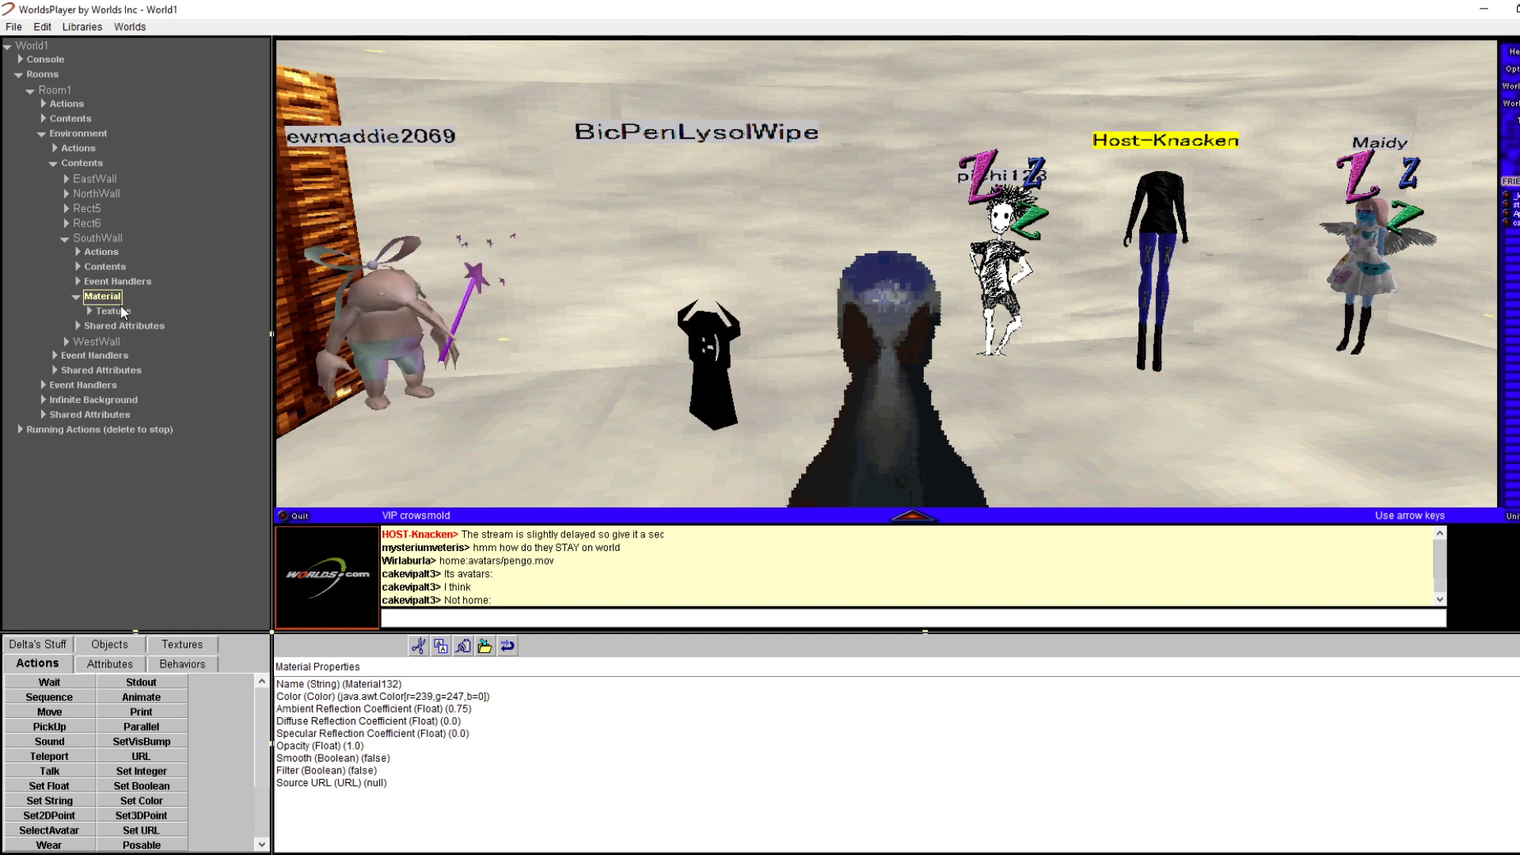
click(119, 312)
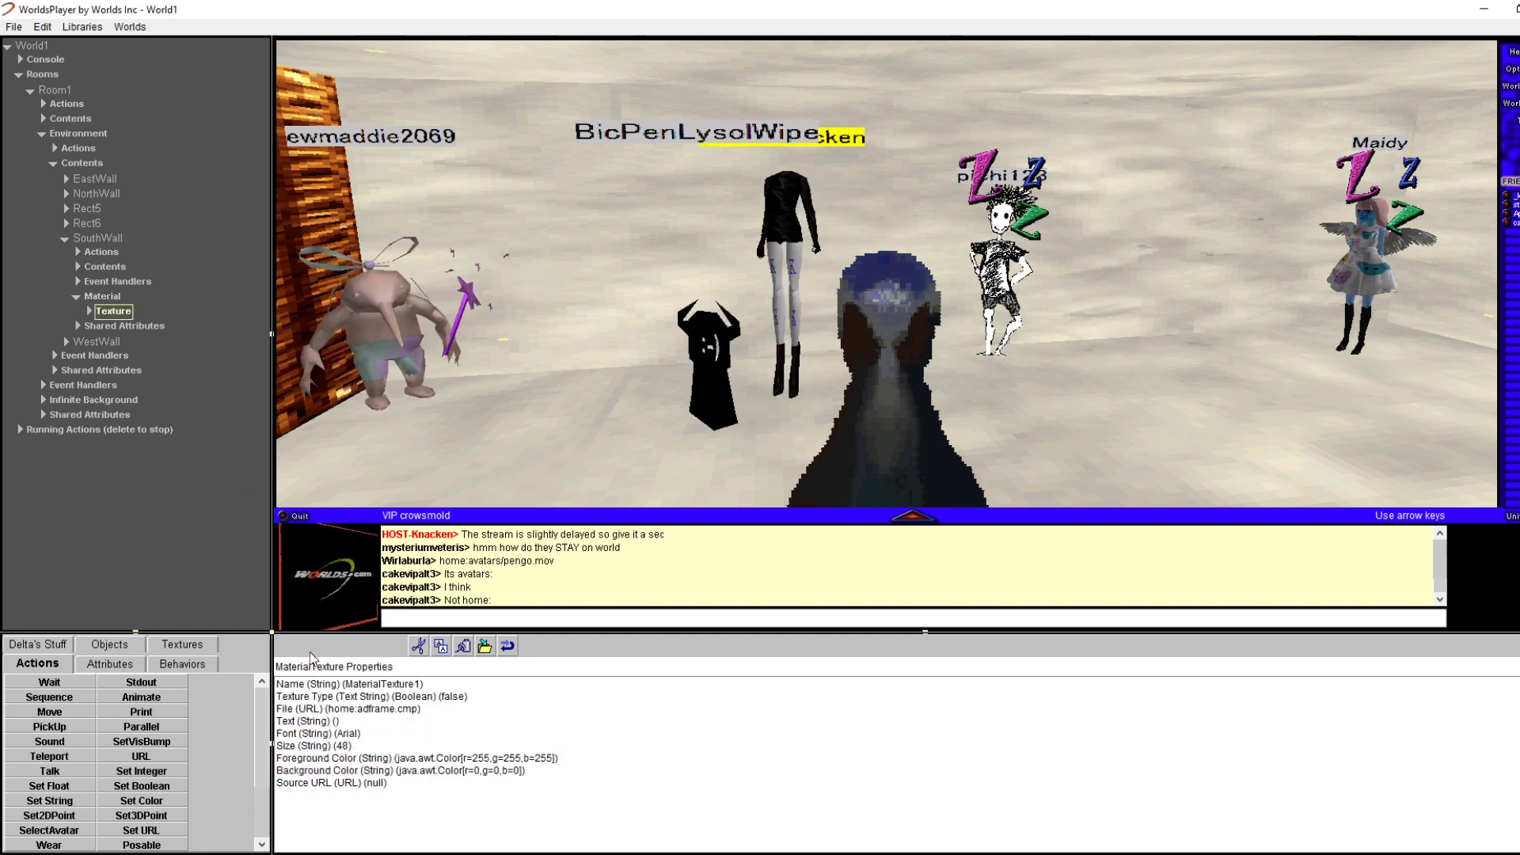
Set the SouthWall texture's File property to home:AnimalHouse/tex/darat.cmp
click(307, 709)
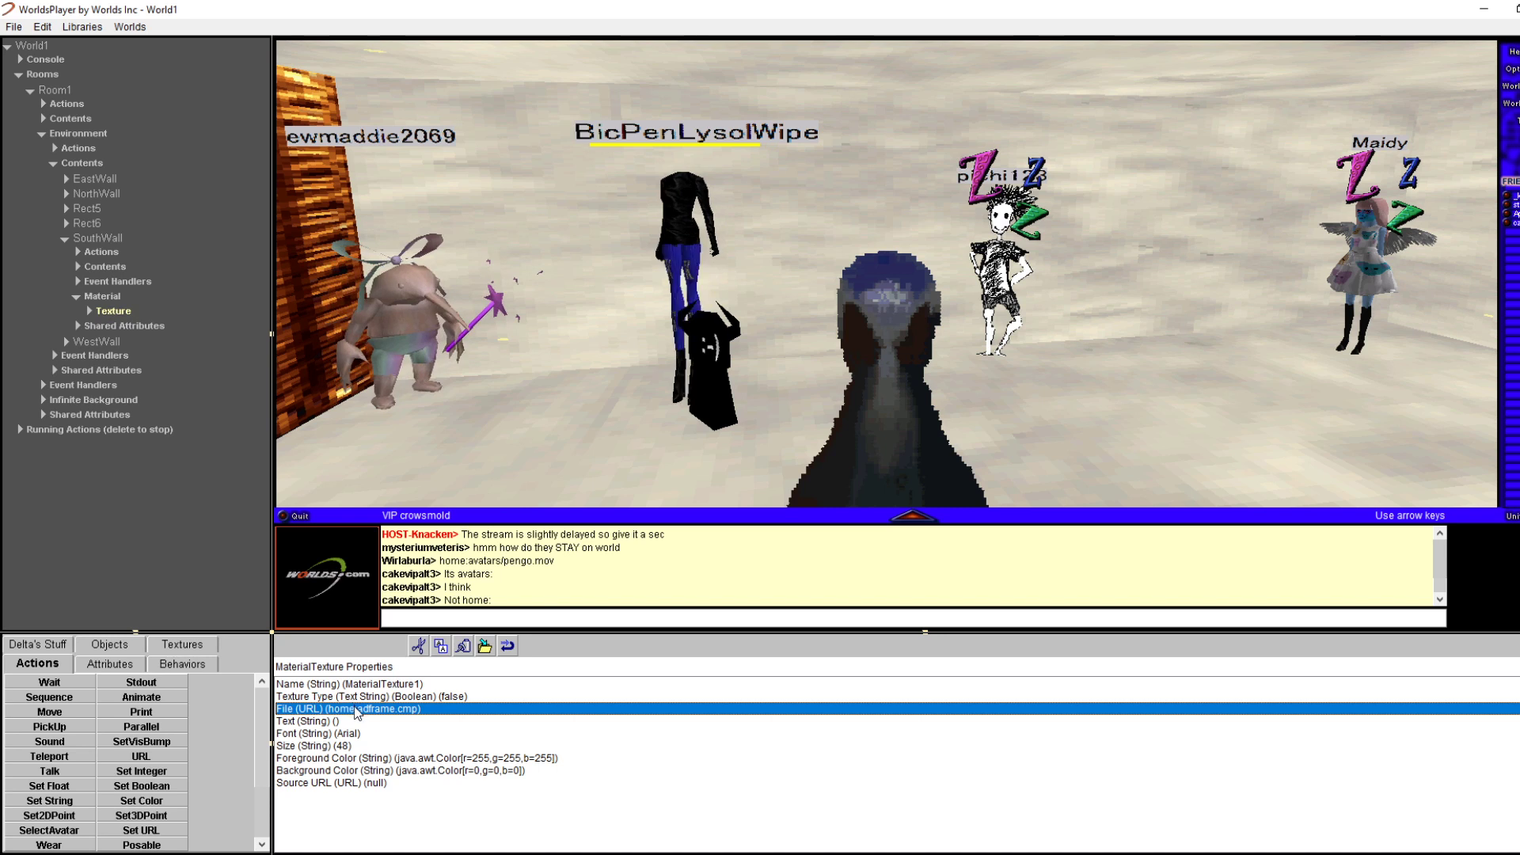
double_click(355, 711)
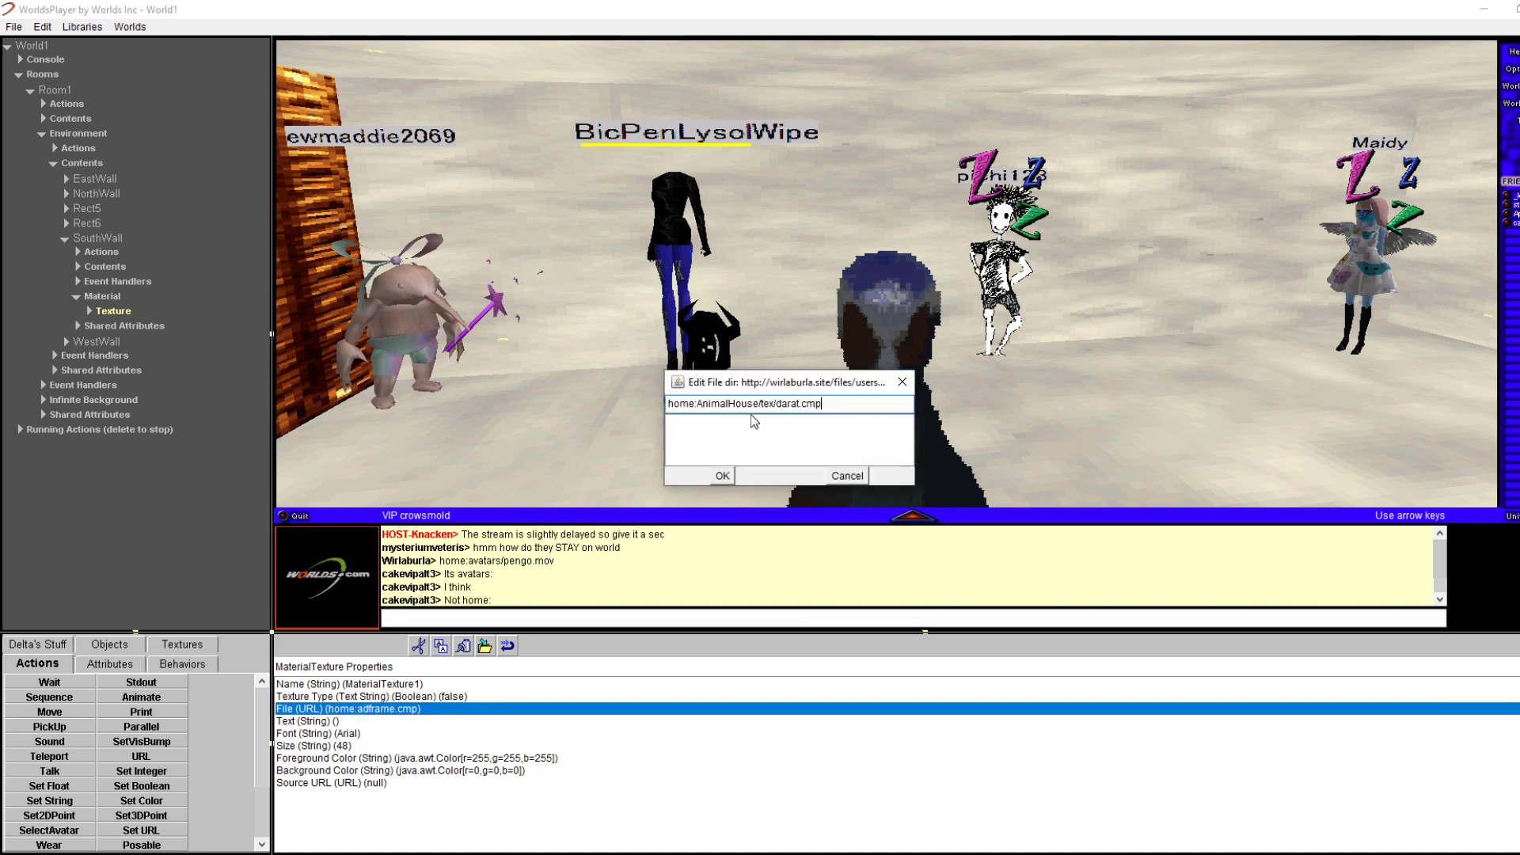
click(723, 476)
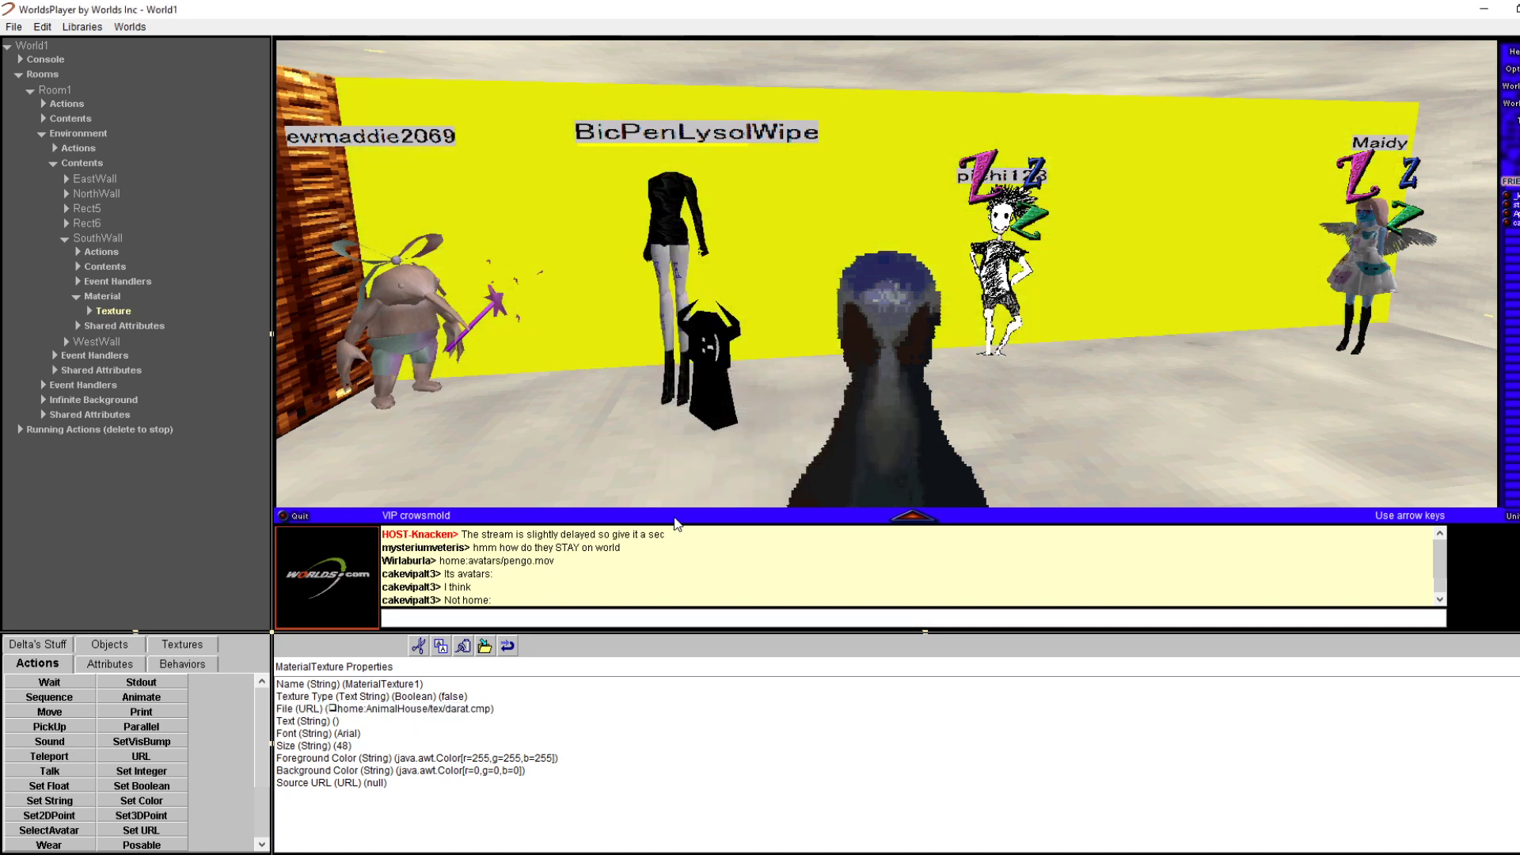
Re-enter and reapply the path home:AnimalHouse/tex/darat.cmp in the SouthWall texture's File property several times
double_click(475, 709)
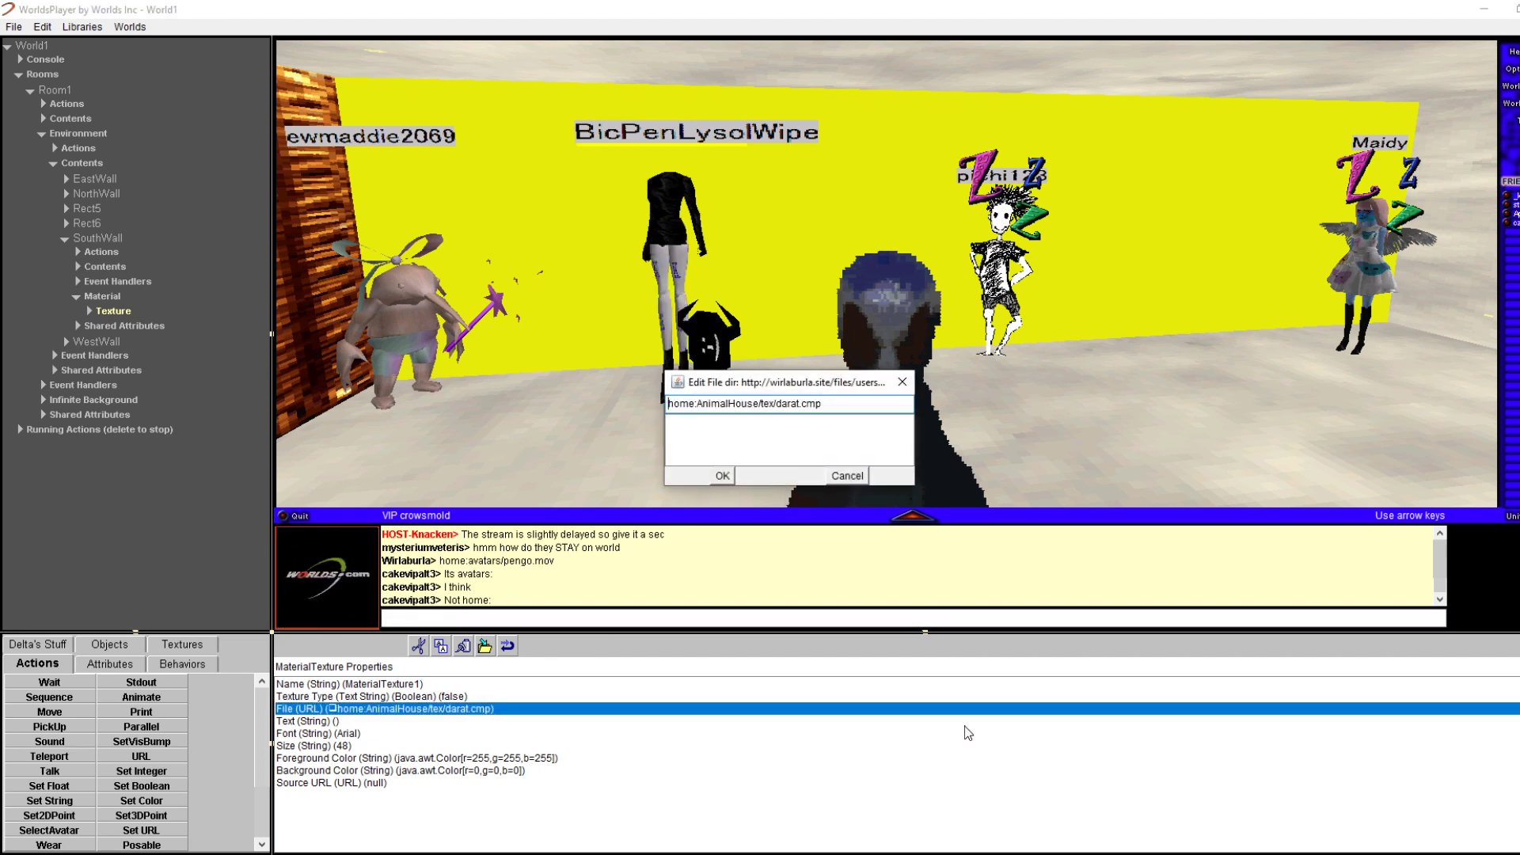
key(BackSpace)
key(BackSpace)
text(h)
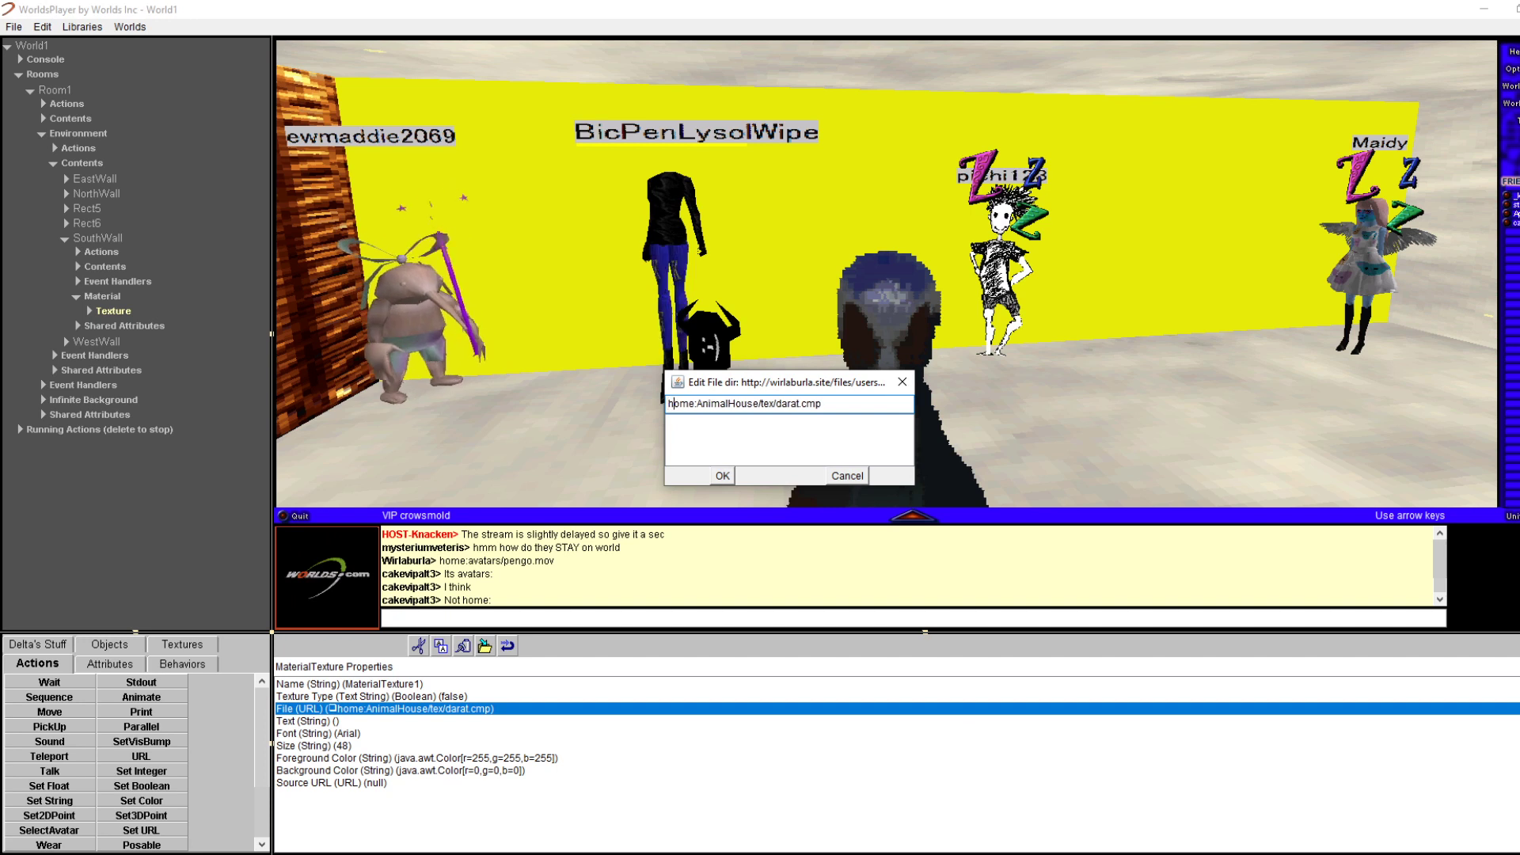
key(Return)
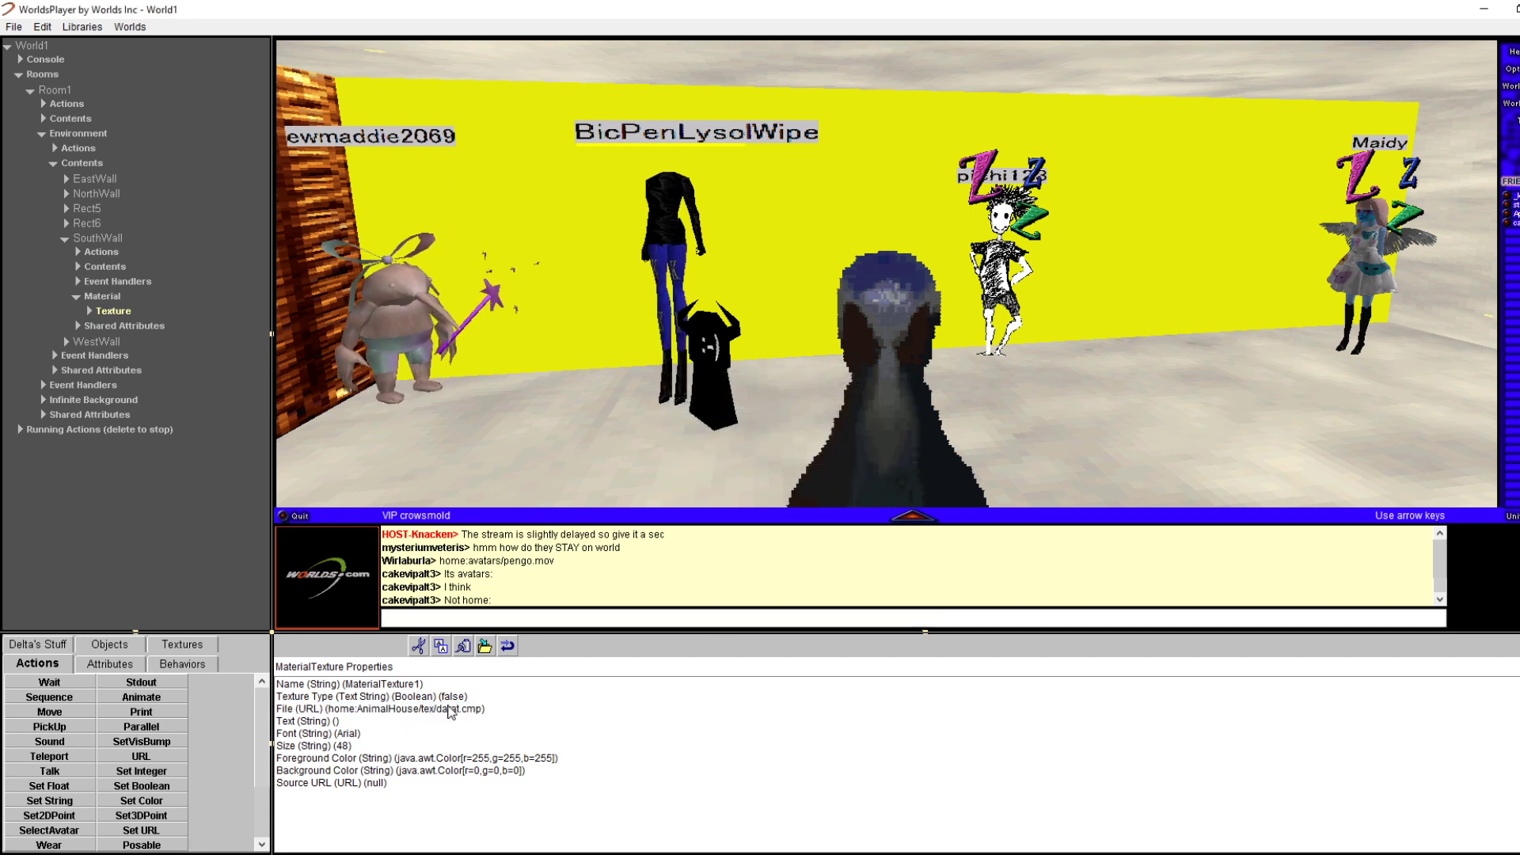
double_click(449, 709)
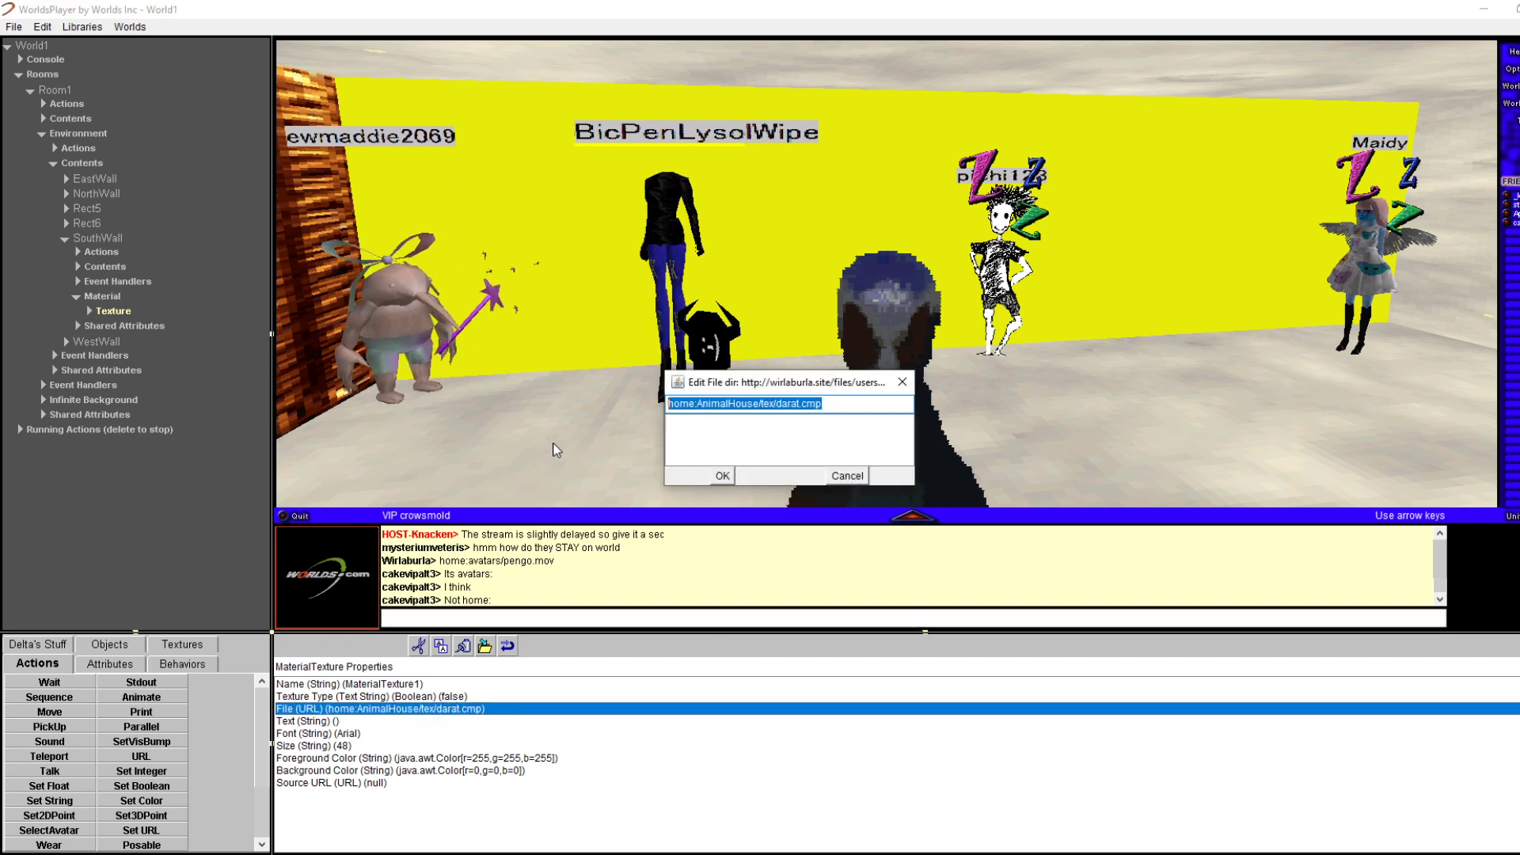
click(727, 479)
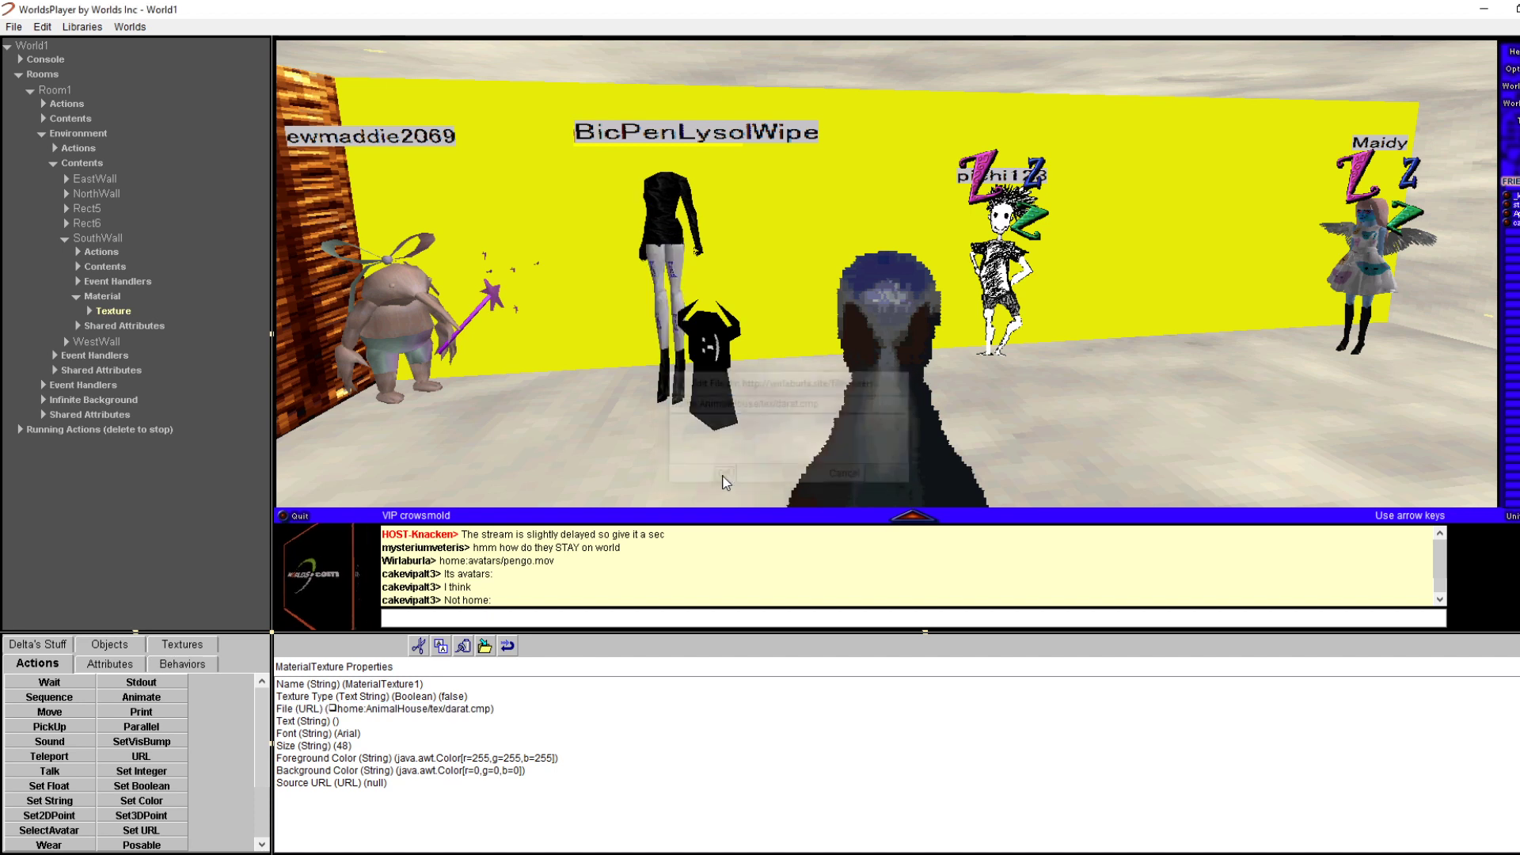
double_click(498, 710)
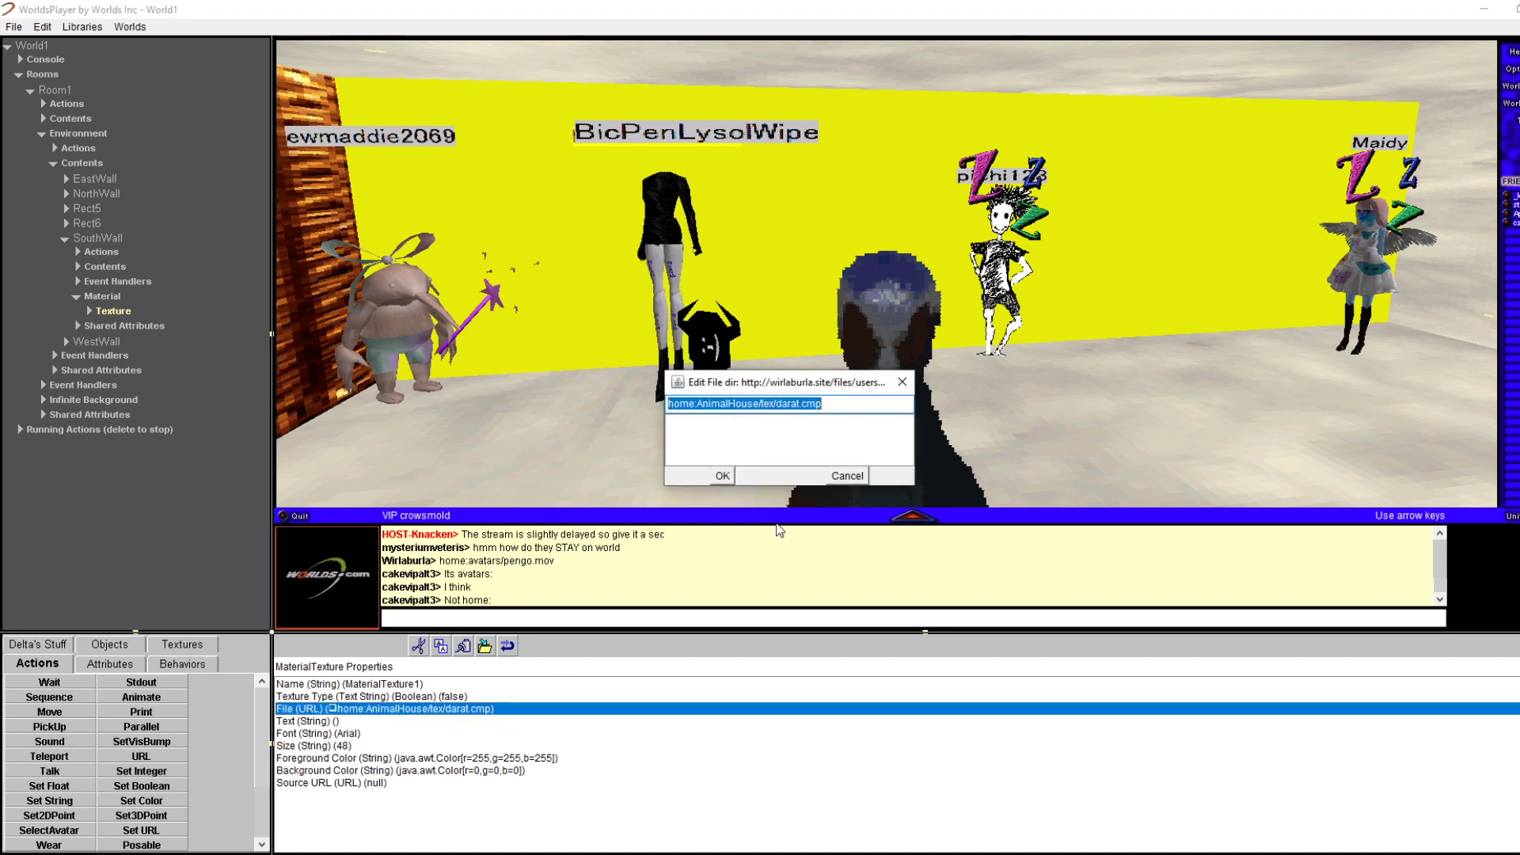
click(828, 477)
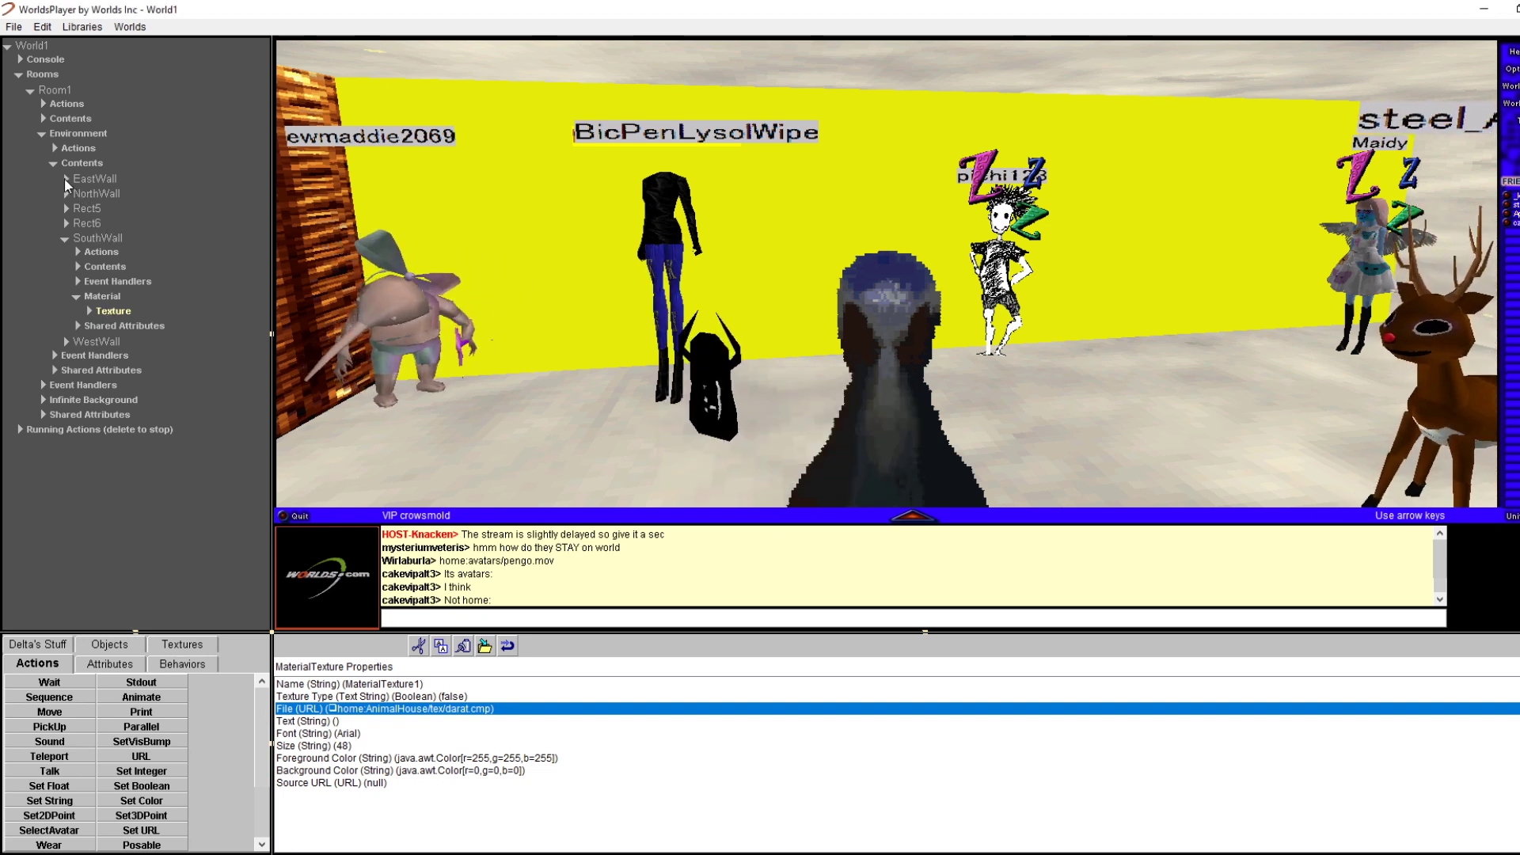
double_click(506, 709)
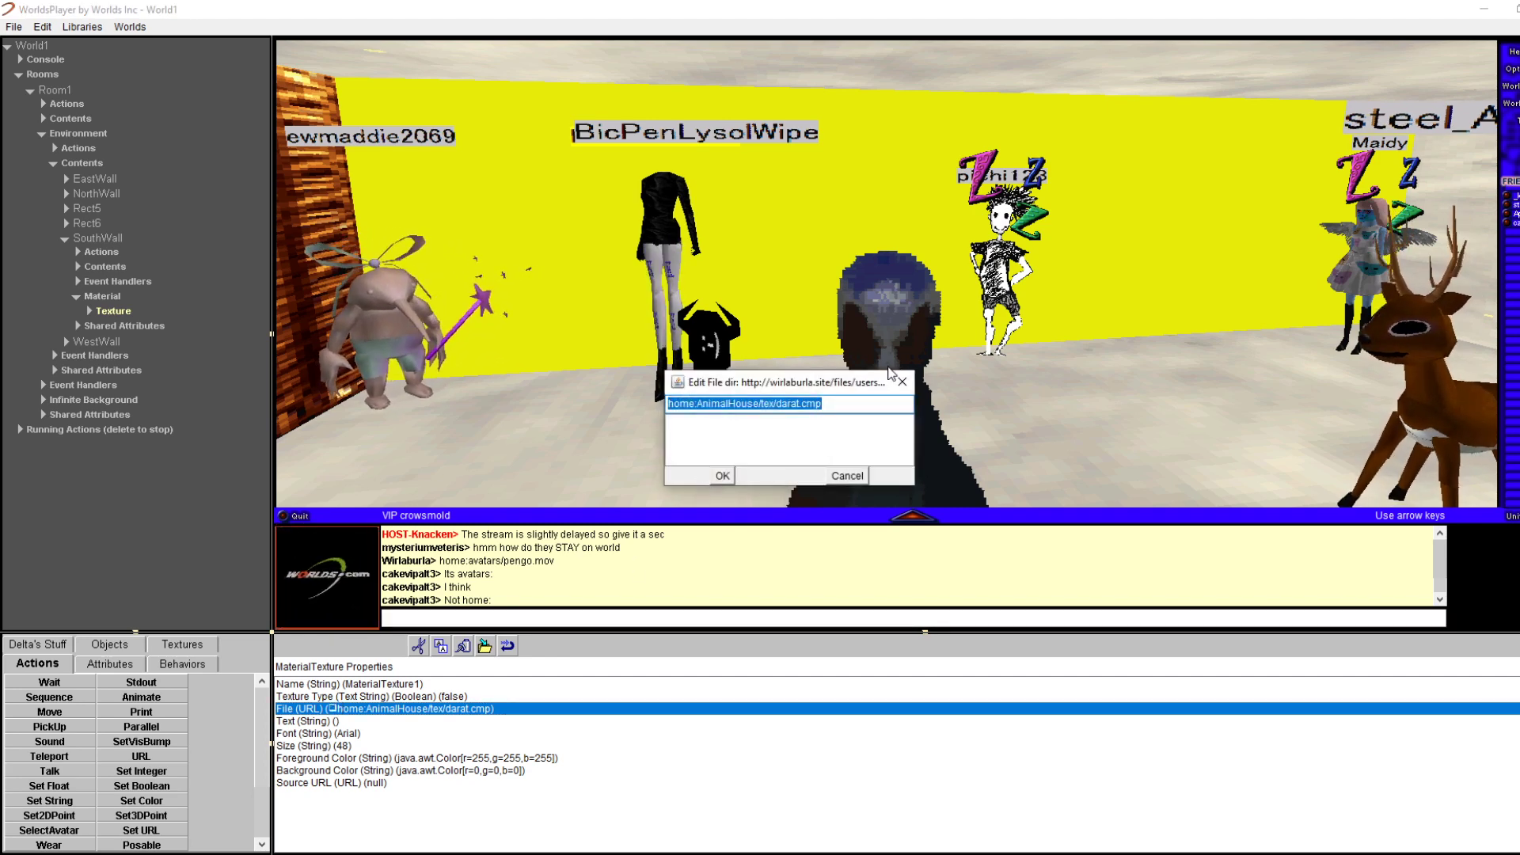
key(ctrl+x)
key(ctrl+v)
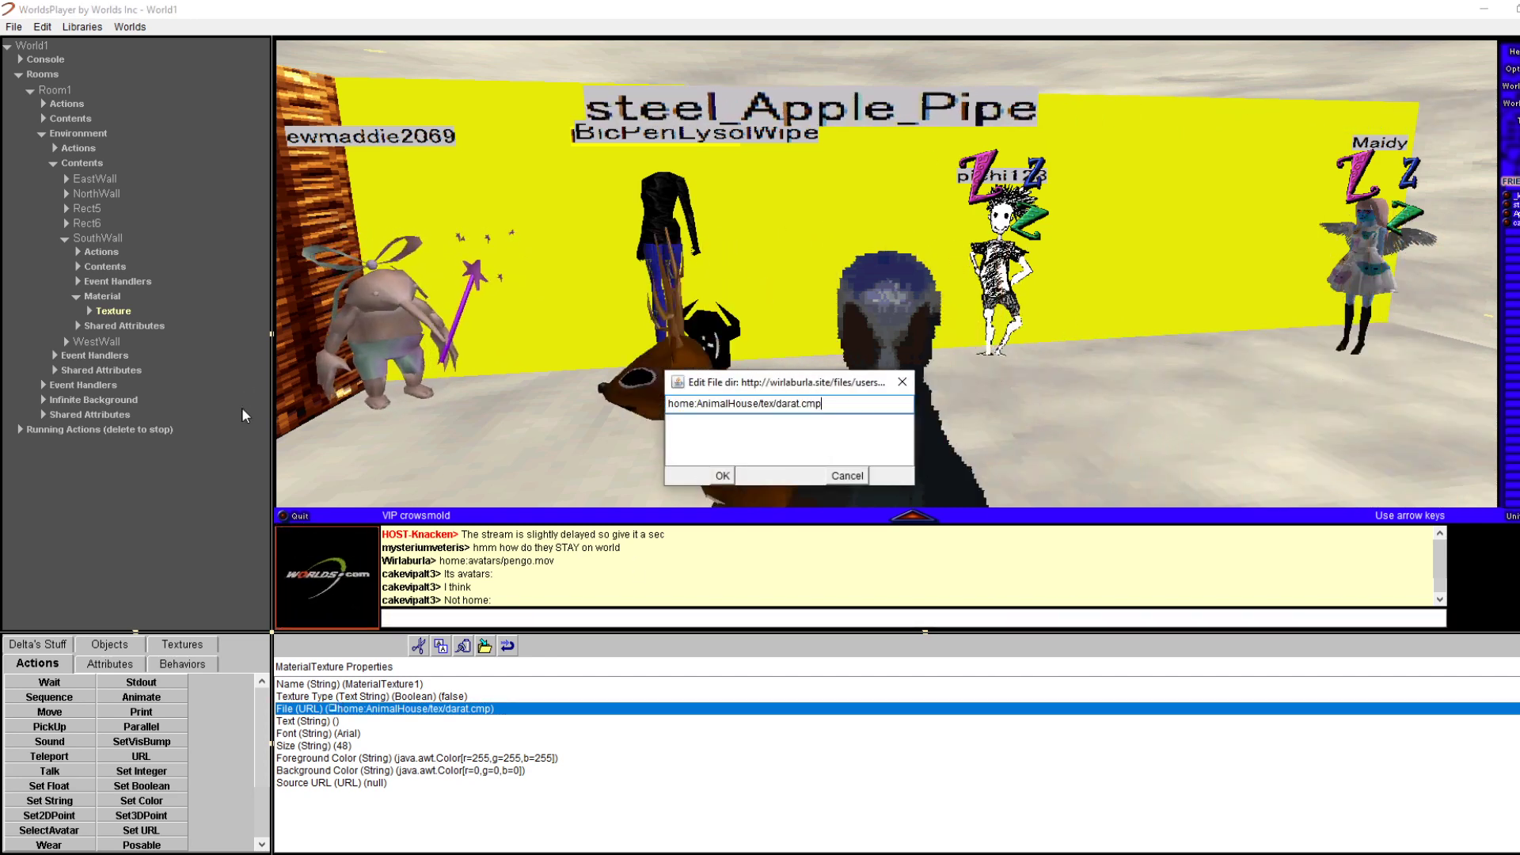
key(Return)
Change the SouthWall texture's File property to home:AnimalHouse/tex/darat4.cmp and apply the path again
double_click(475, 709)
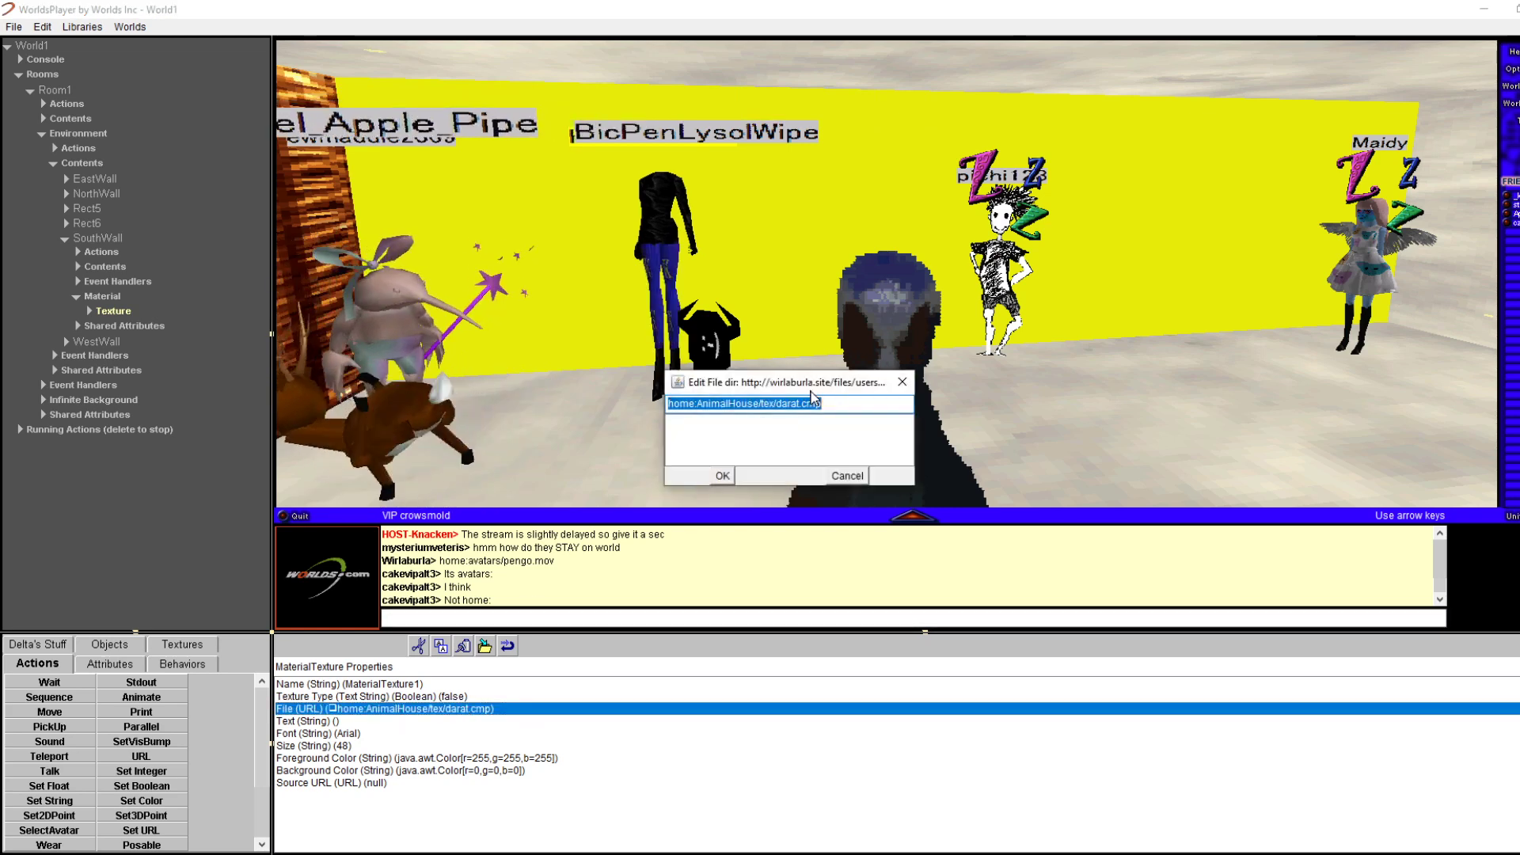
key(ctrl+x)
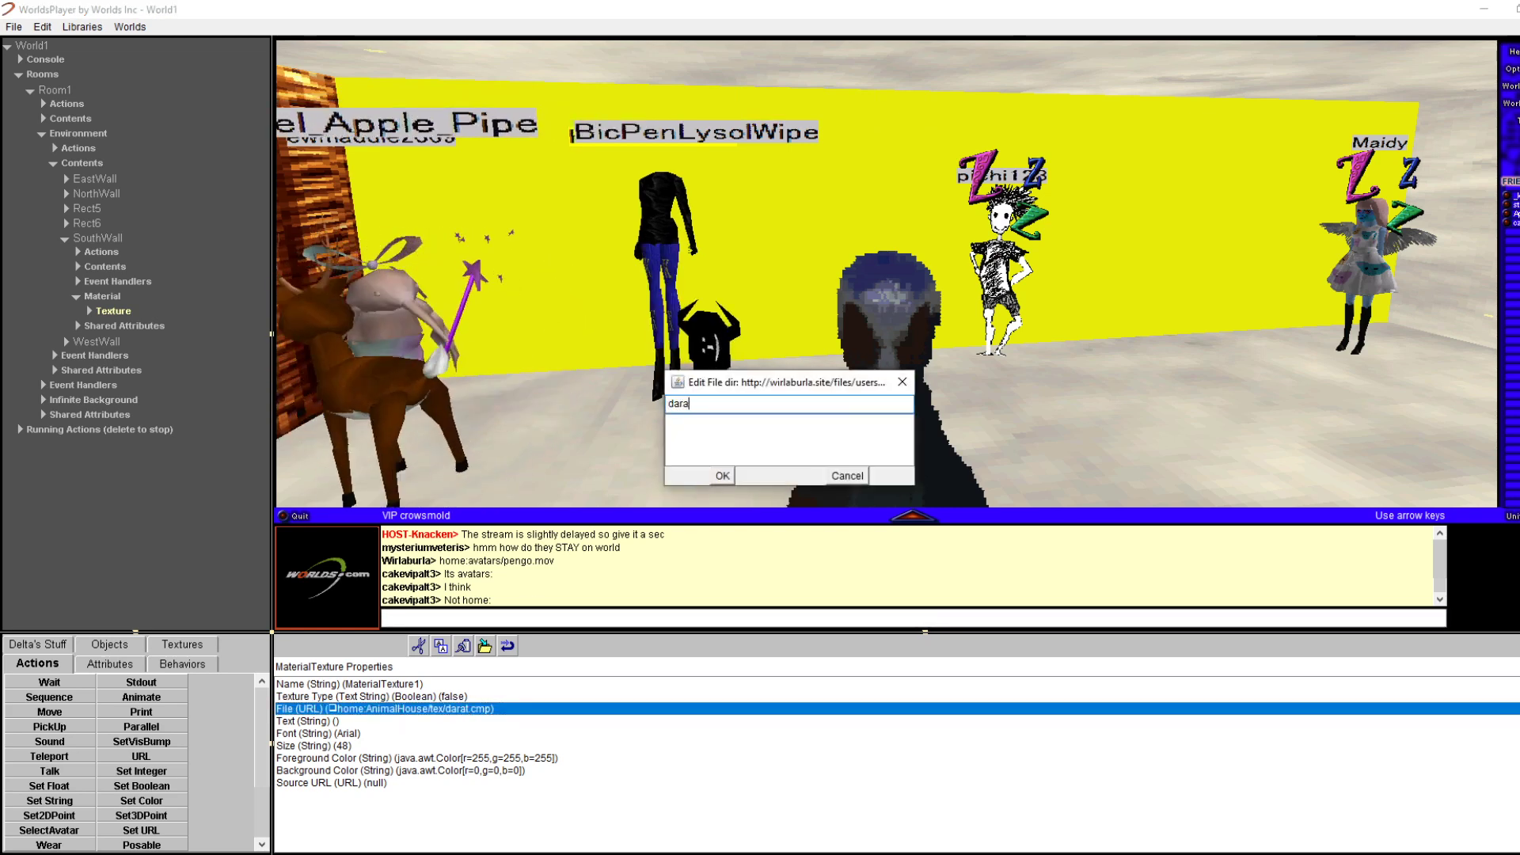
key(BackSpace)
key(BackSpace)
key(BackSpace)
key(ctrl+v)
key(Home)
key(Delete)
key(Delete)
key(End)
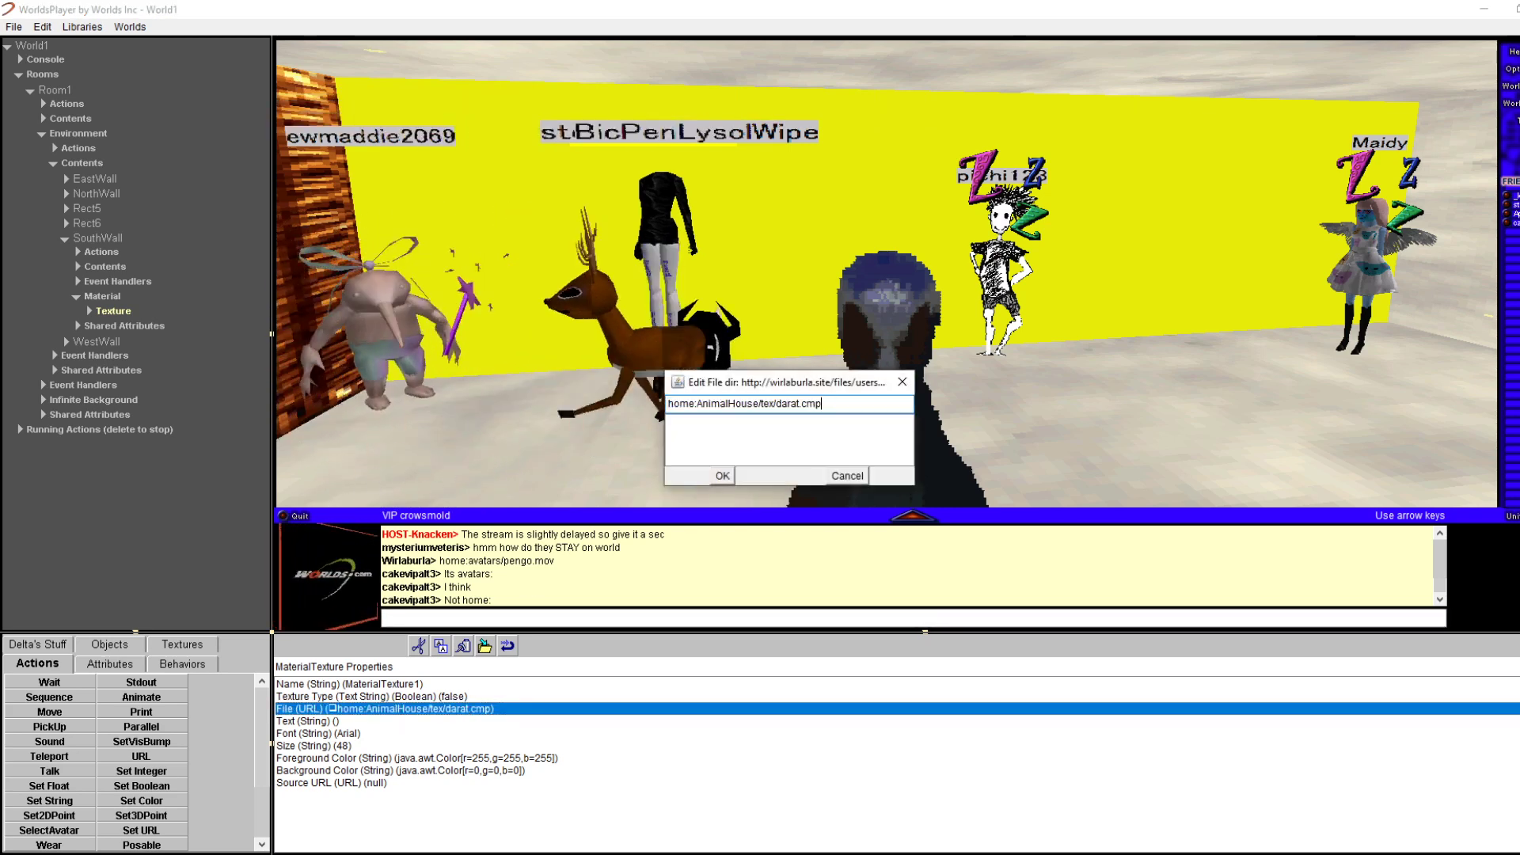
key(Left)
key(Left)
key(Left)
key(Left)
text(4)
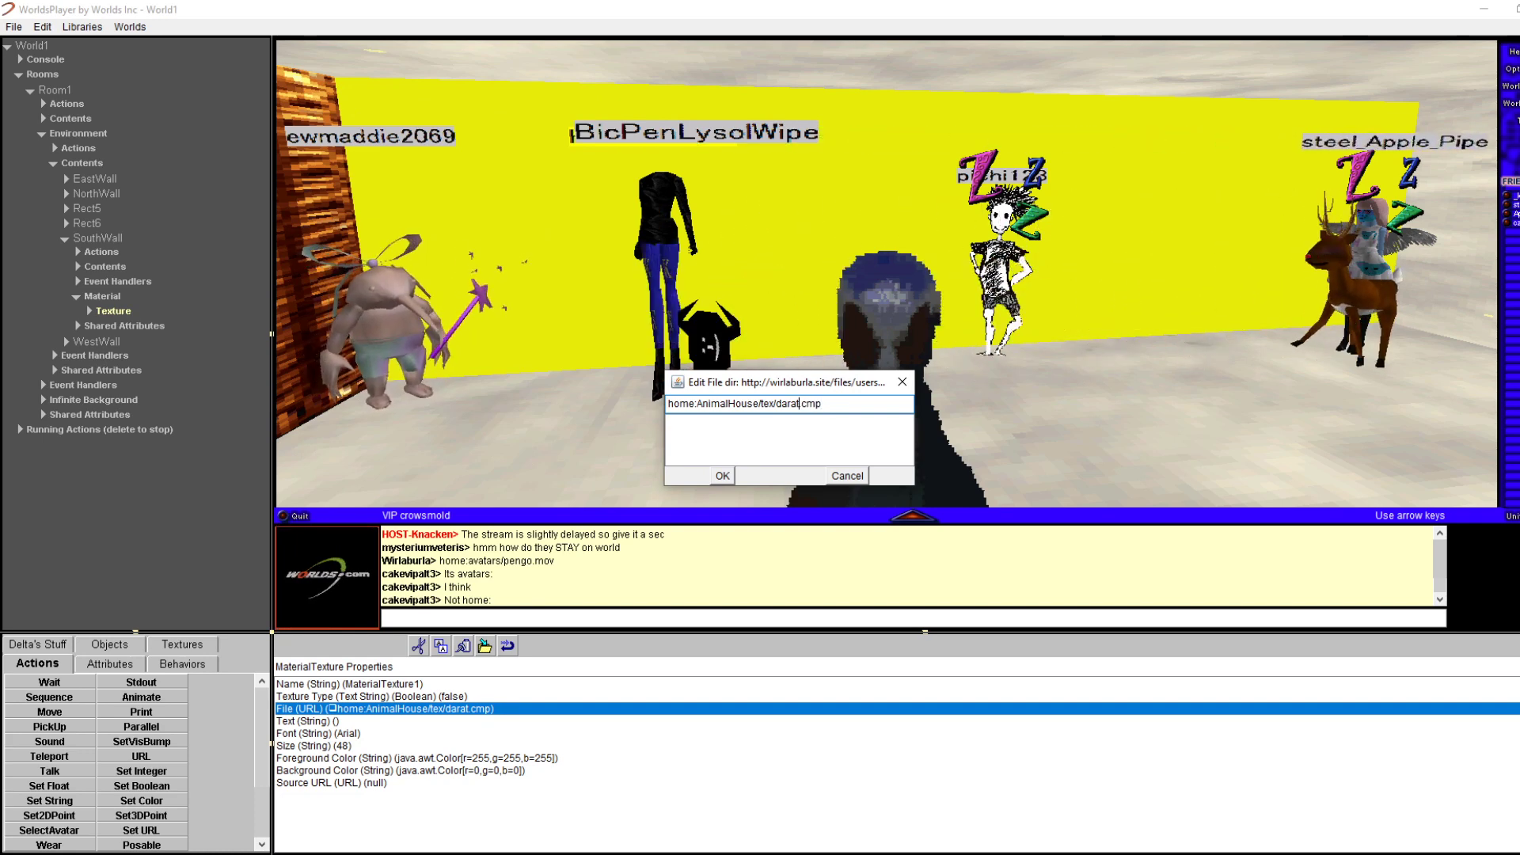
key(Return)
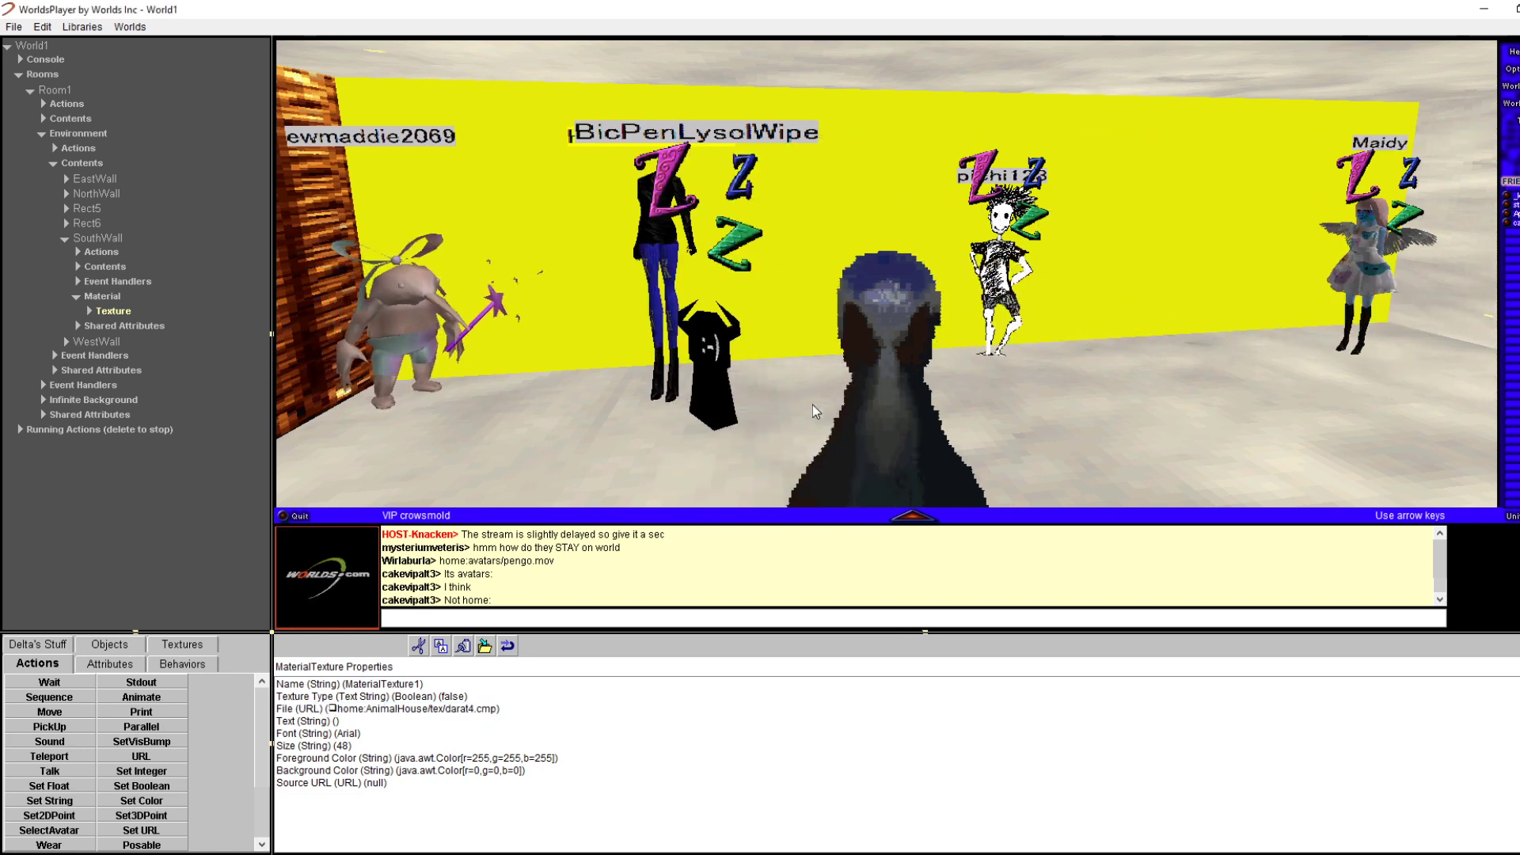
double_click(435, 709)
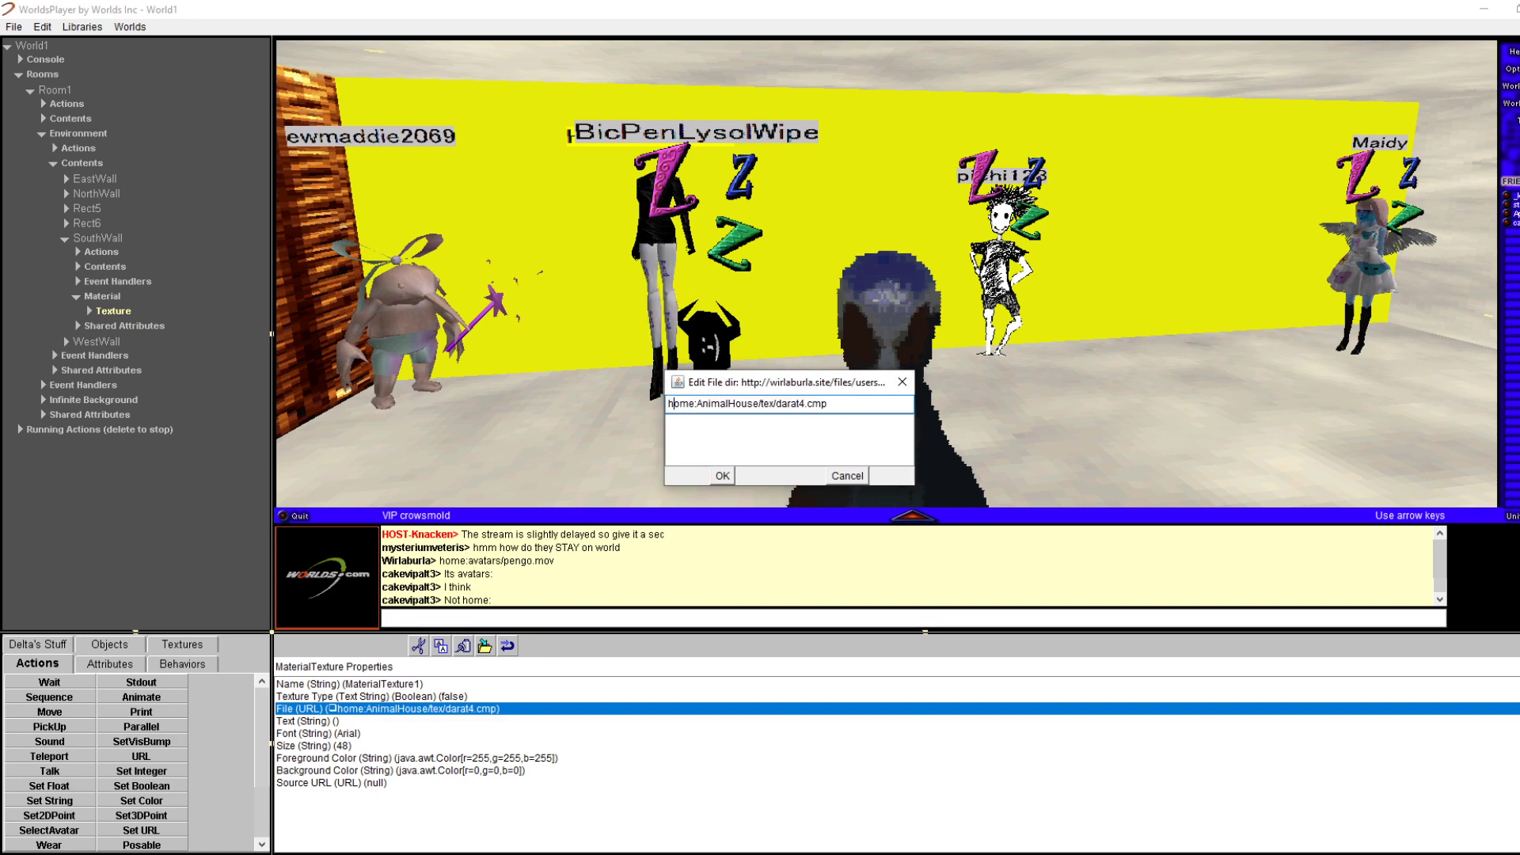
key(Return)
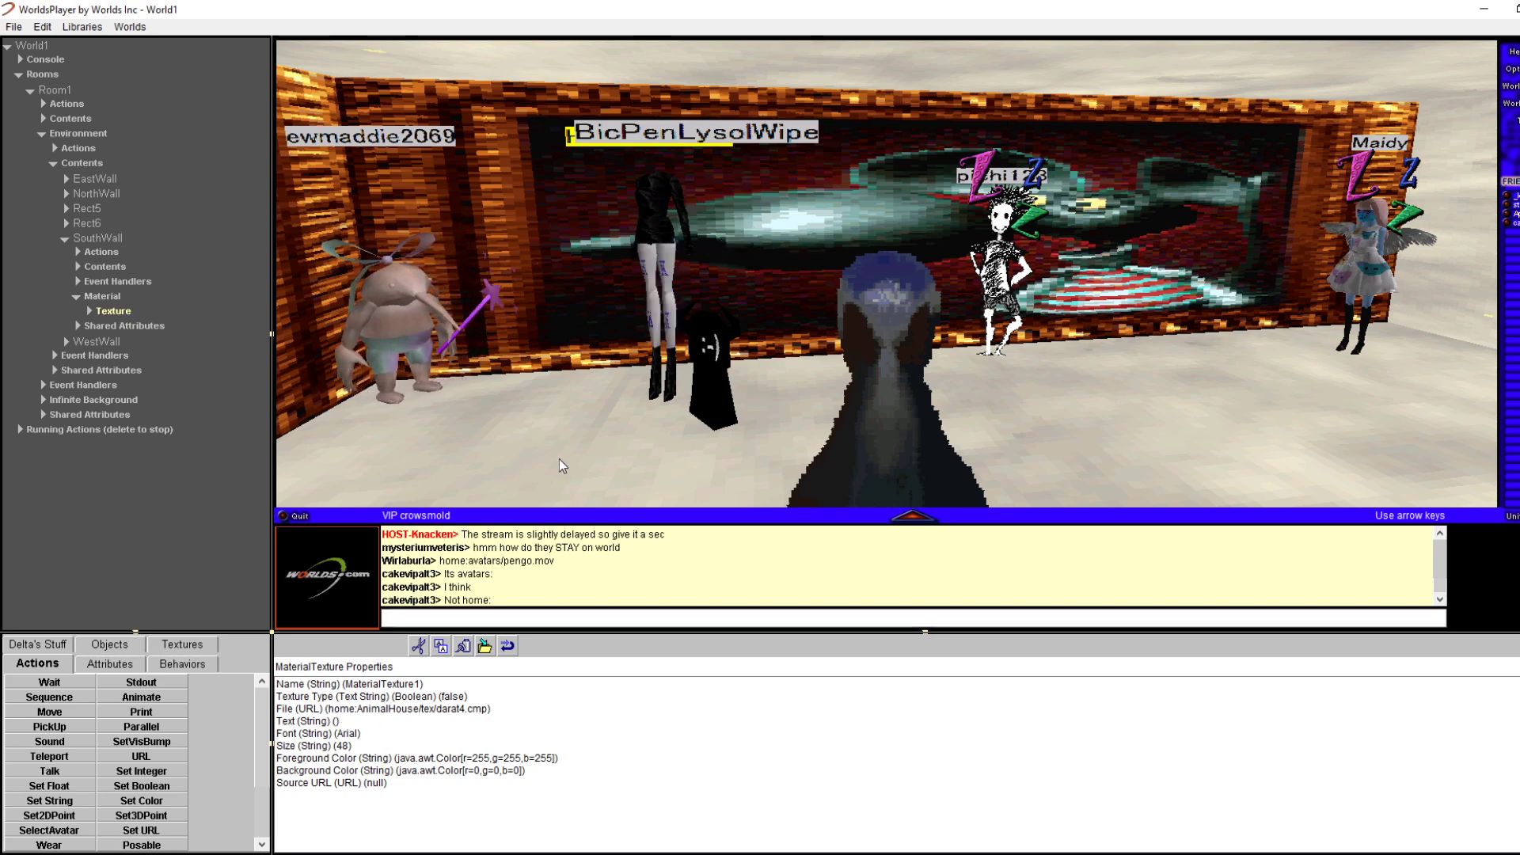
Turn away from the south wall, inspect the EastWall material's texture properties and collapse the tree back to the wall list
key(Right)
key(Right)
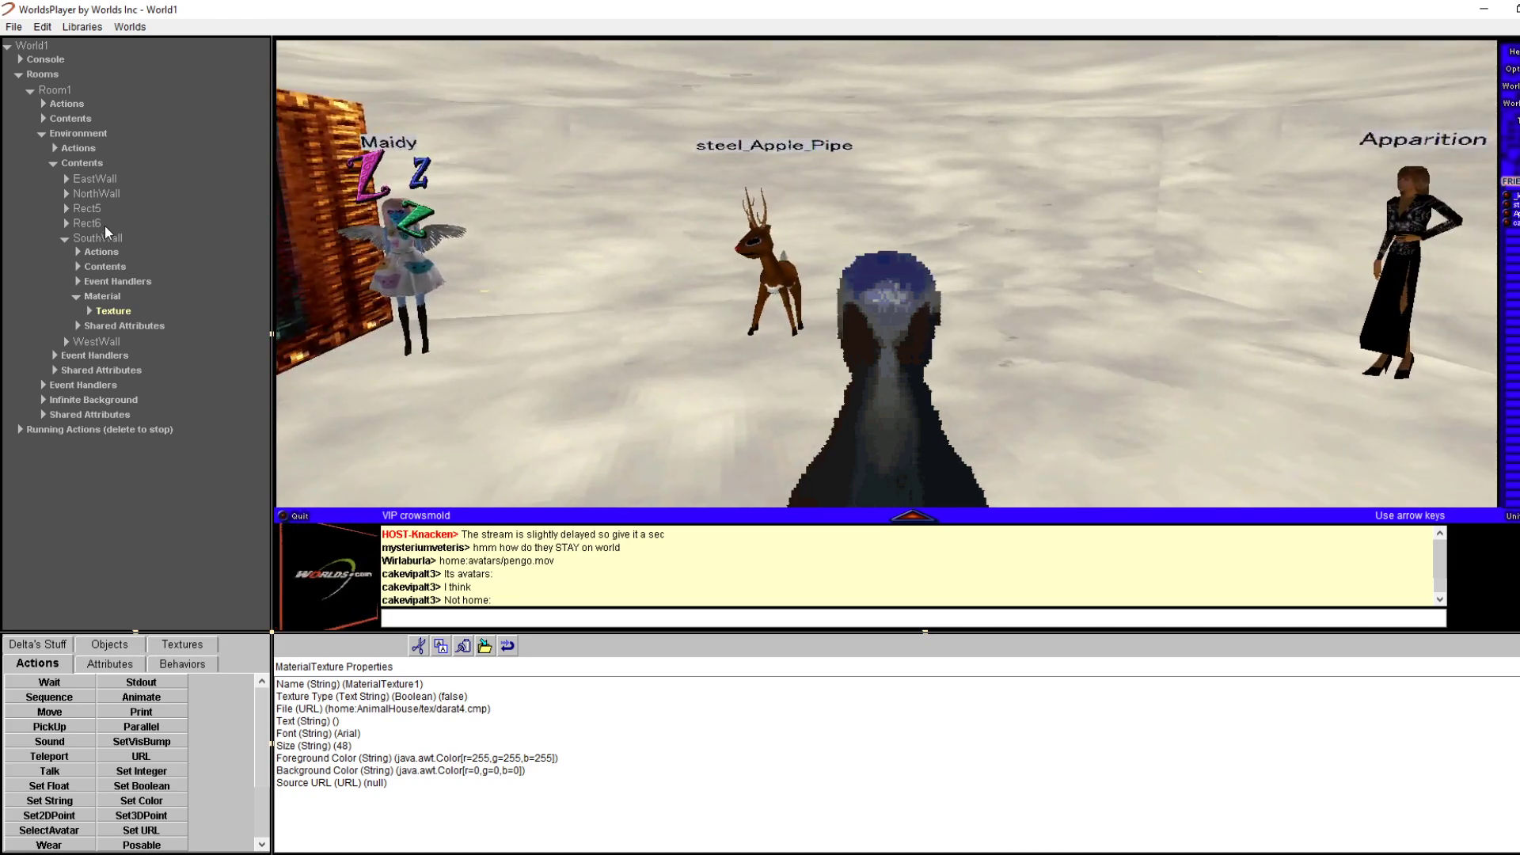
click(67, 239)
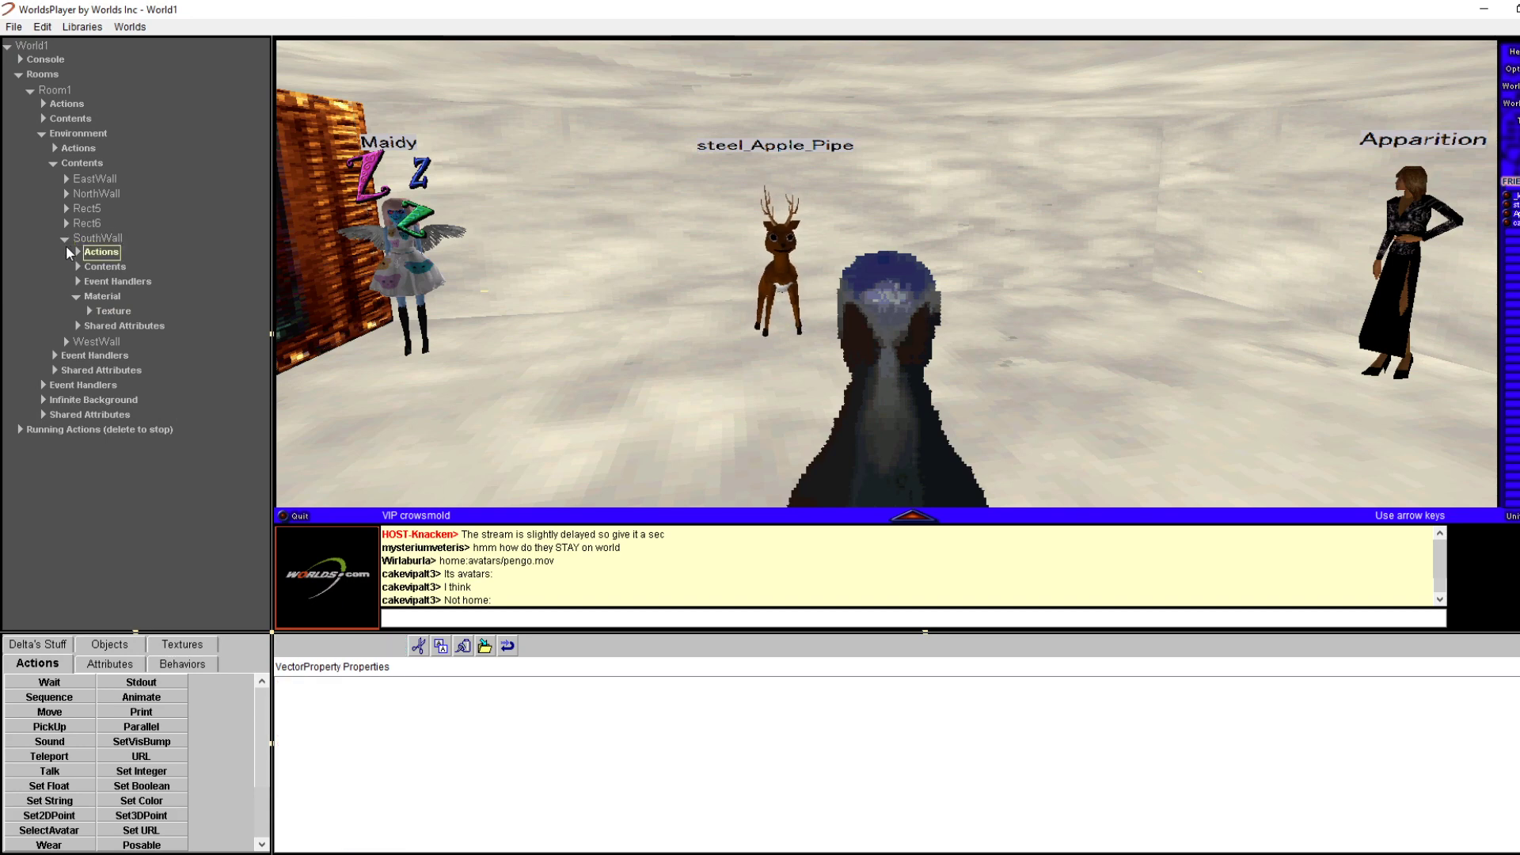
click(64, 238)
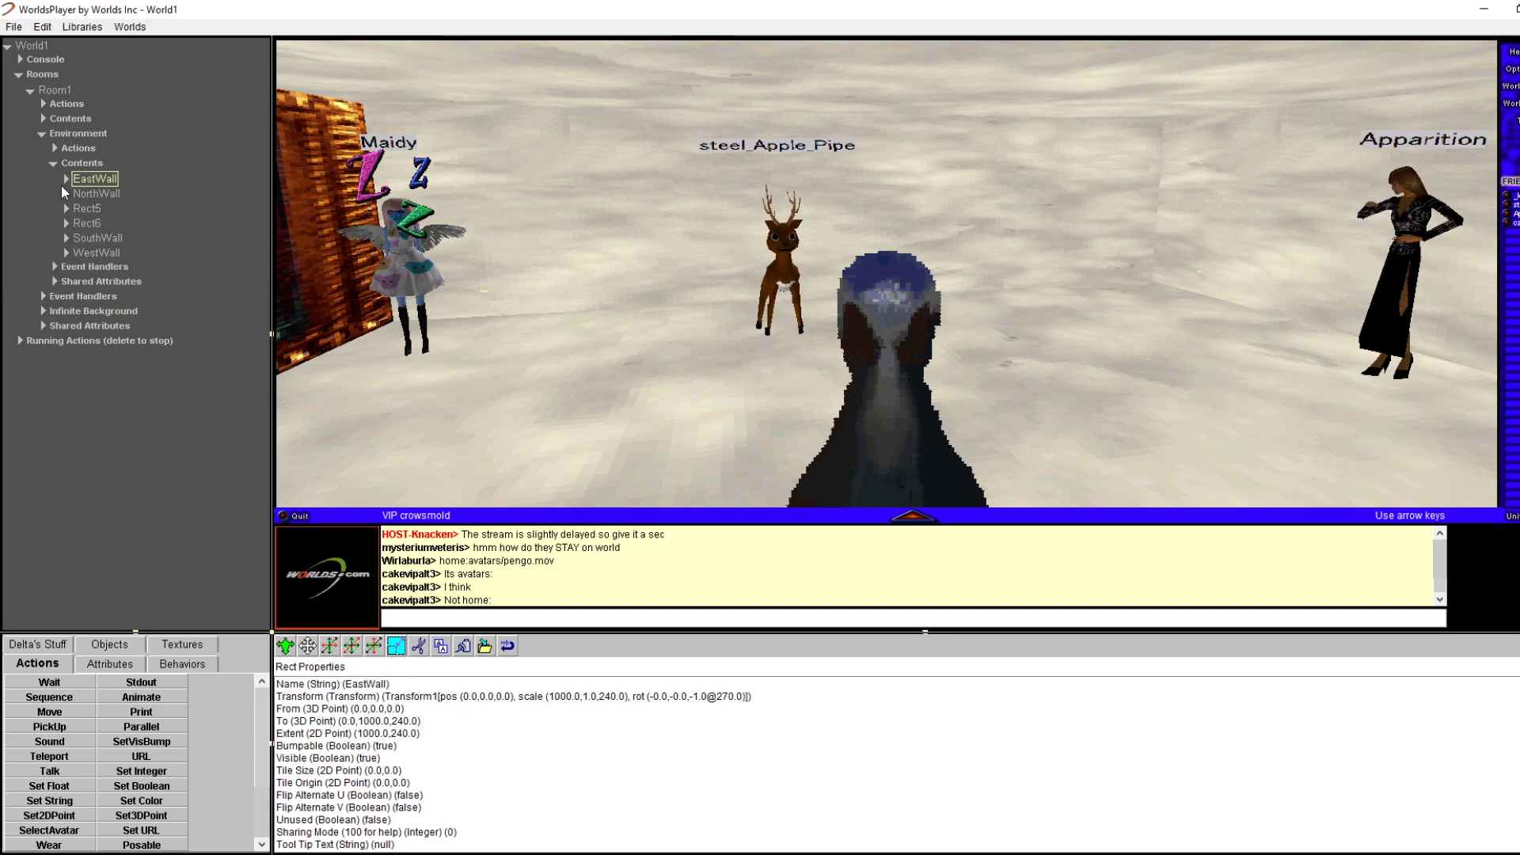
click(65, 179)
click(94, 237)
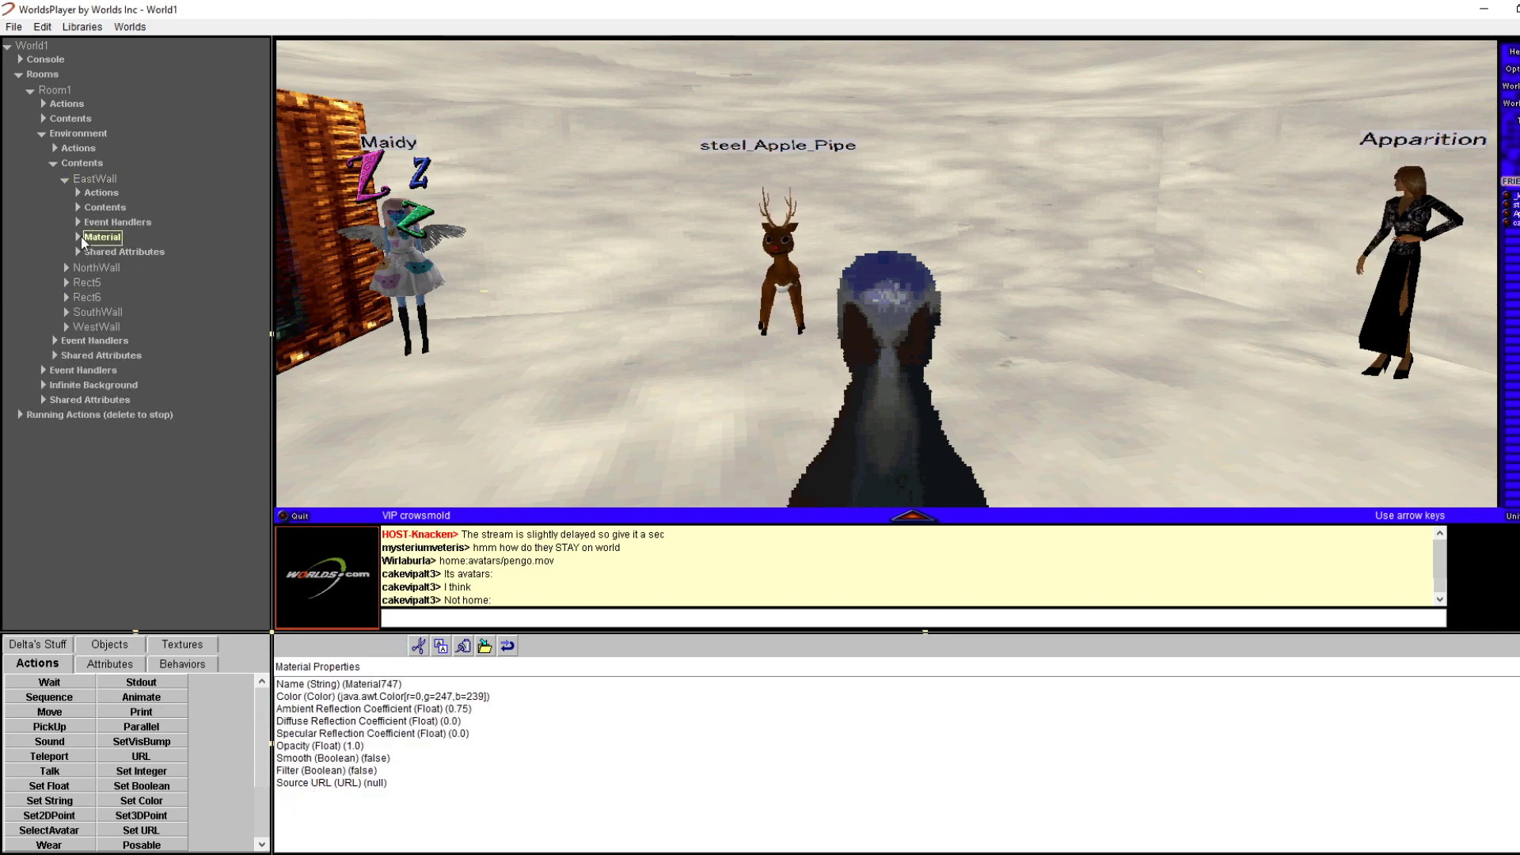
click(78, 237)
click(98, 254)
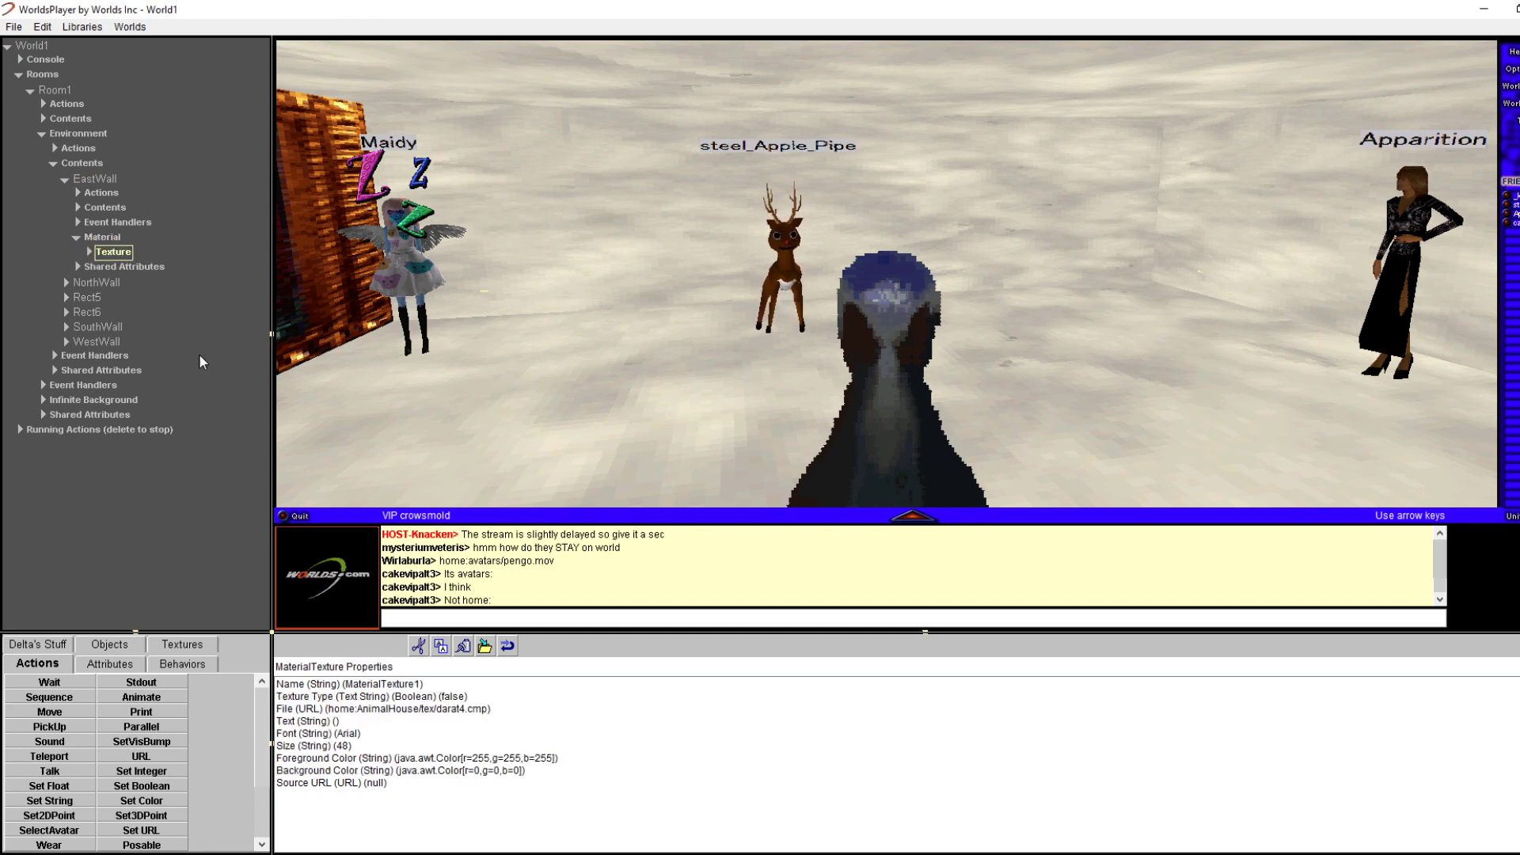
click(50, 168)
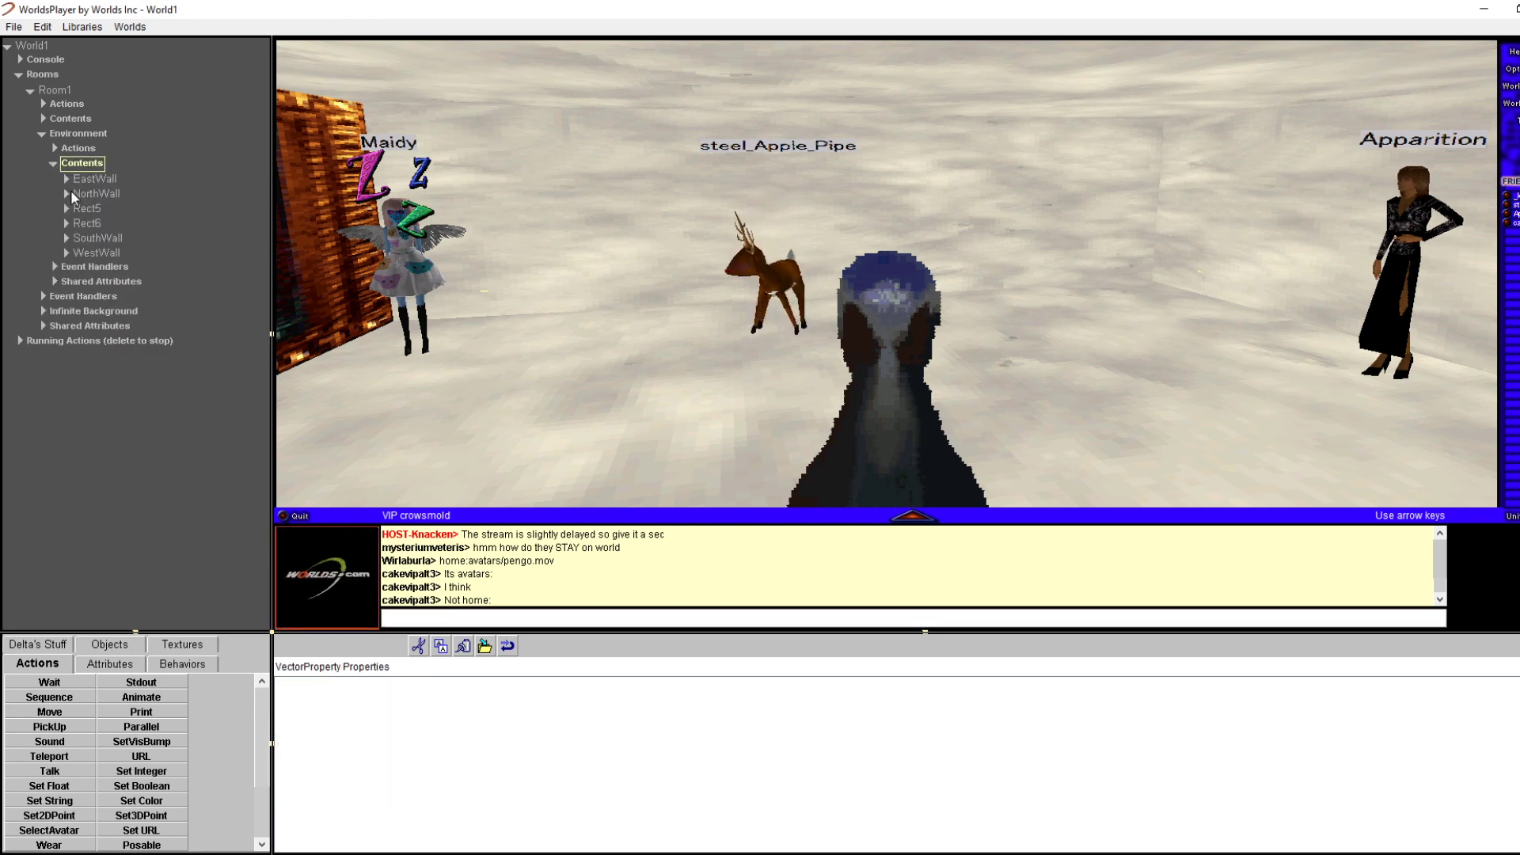
Set the NorthWall texture's File property to home:AnimalHouse/tex/darat4.cmp
click(69, 192)
click(79, 252)
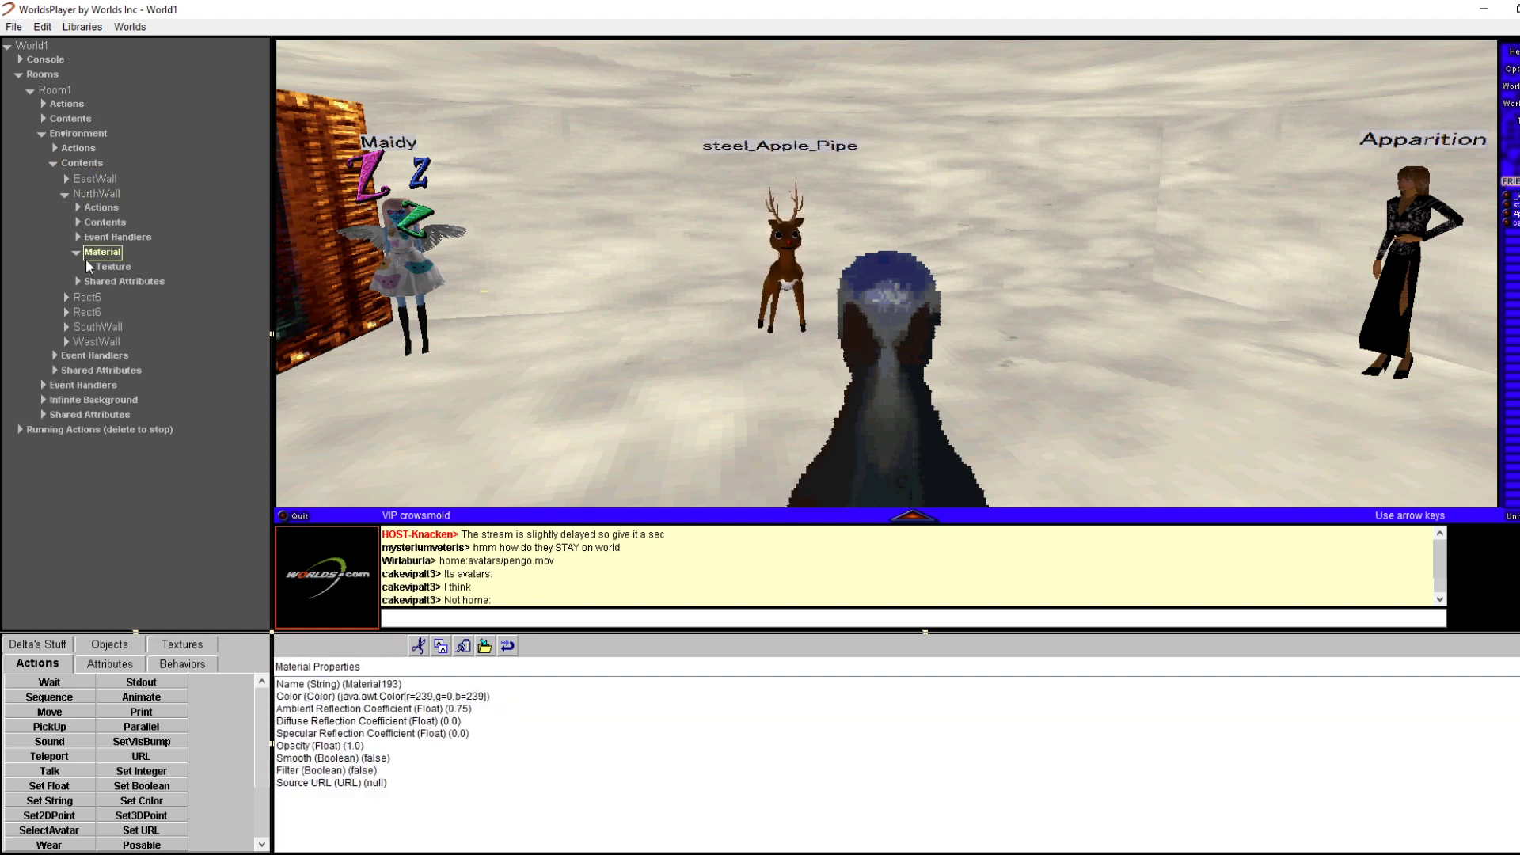
click(111, 267)
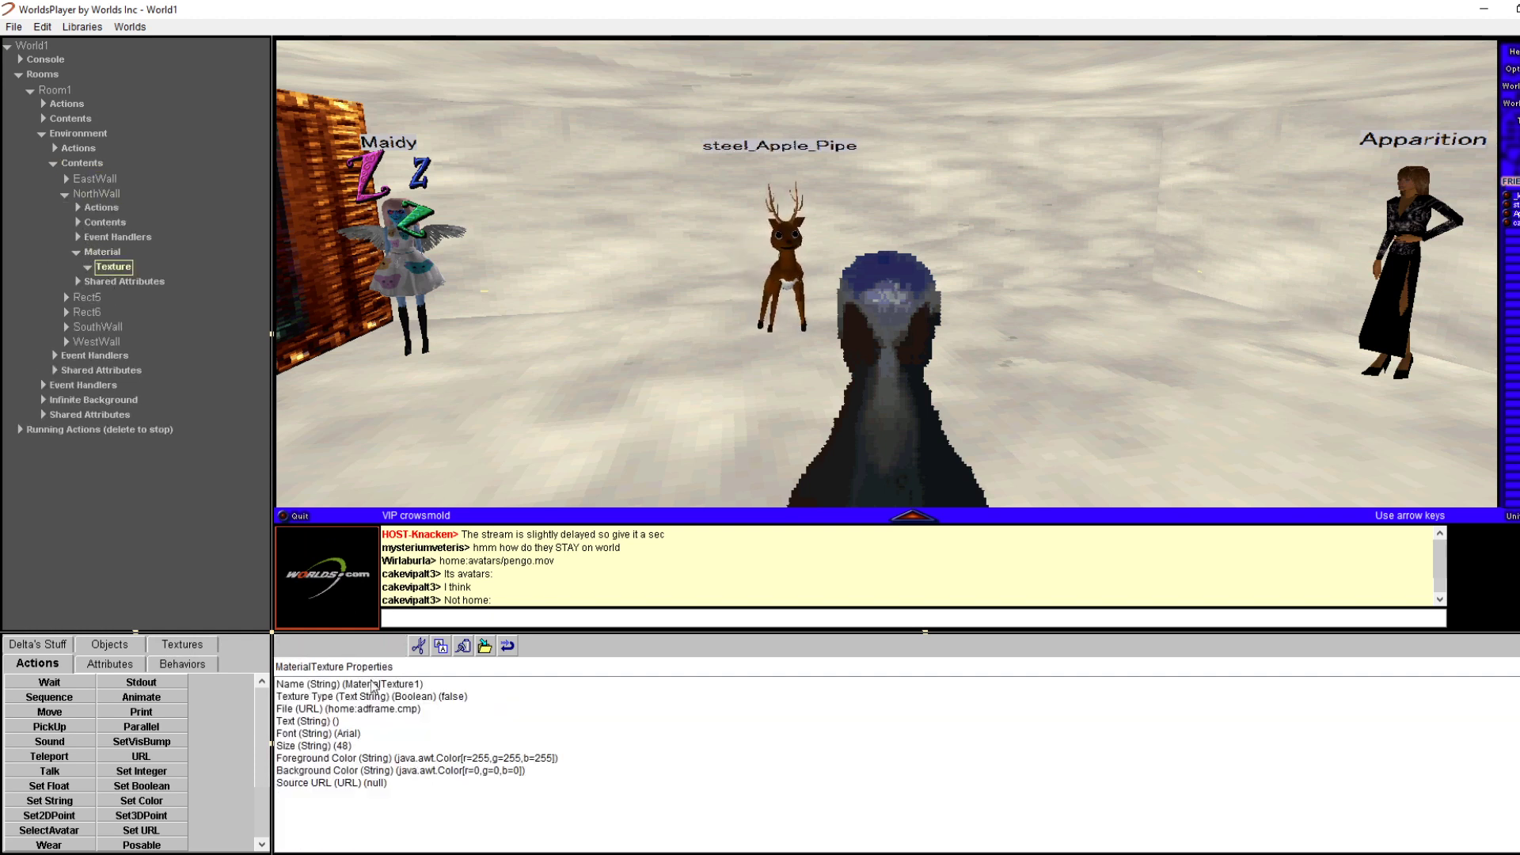
click(396, 704)
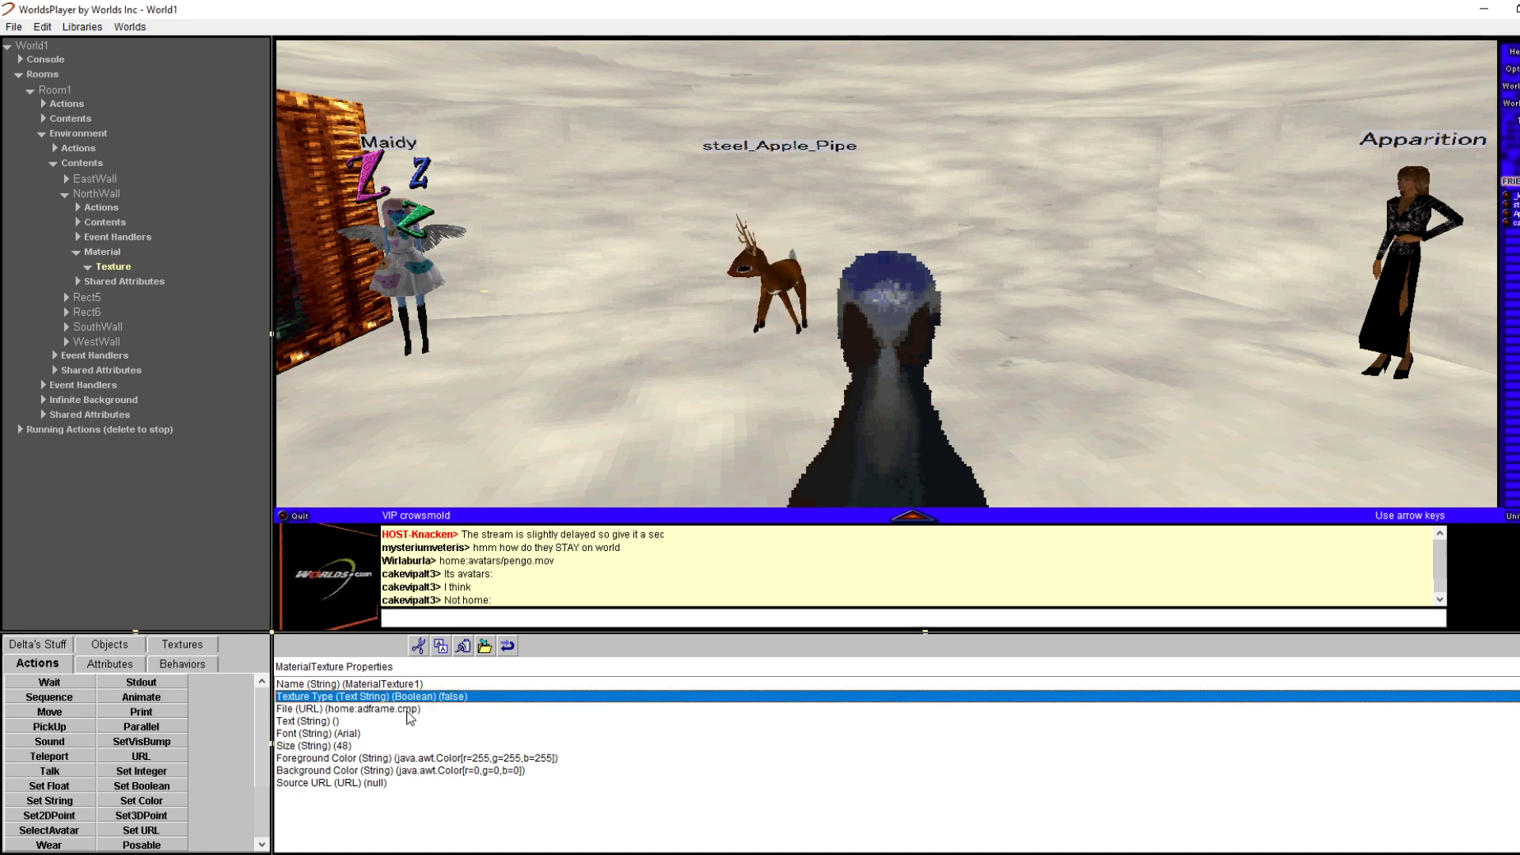
double_click(356, 709)
key(ctrl+v)
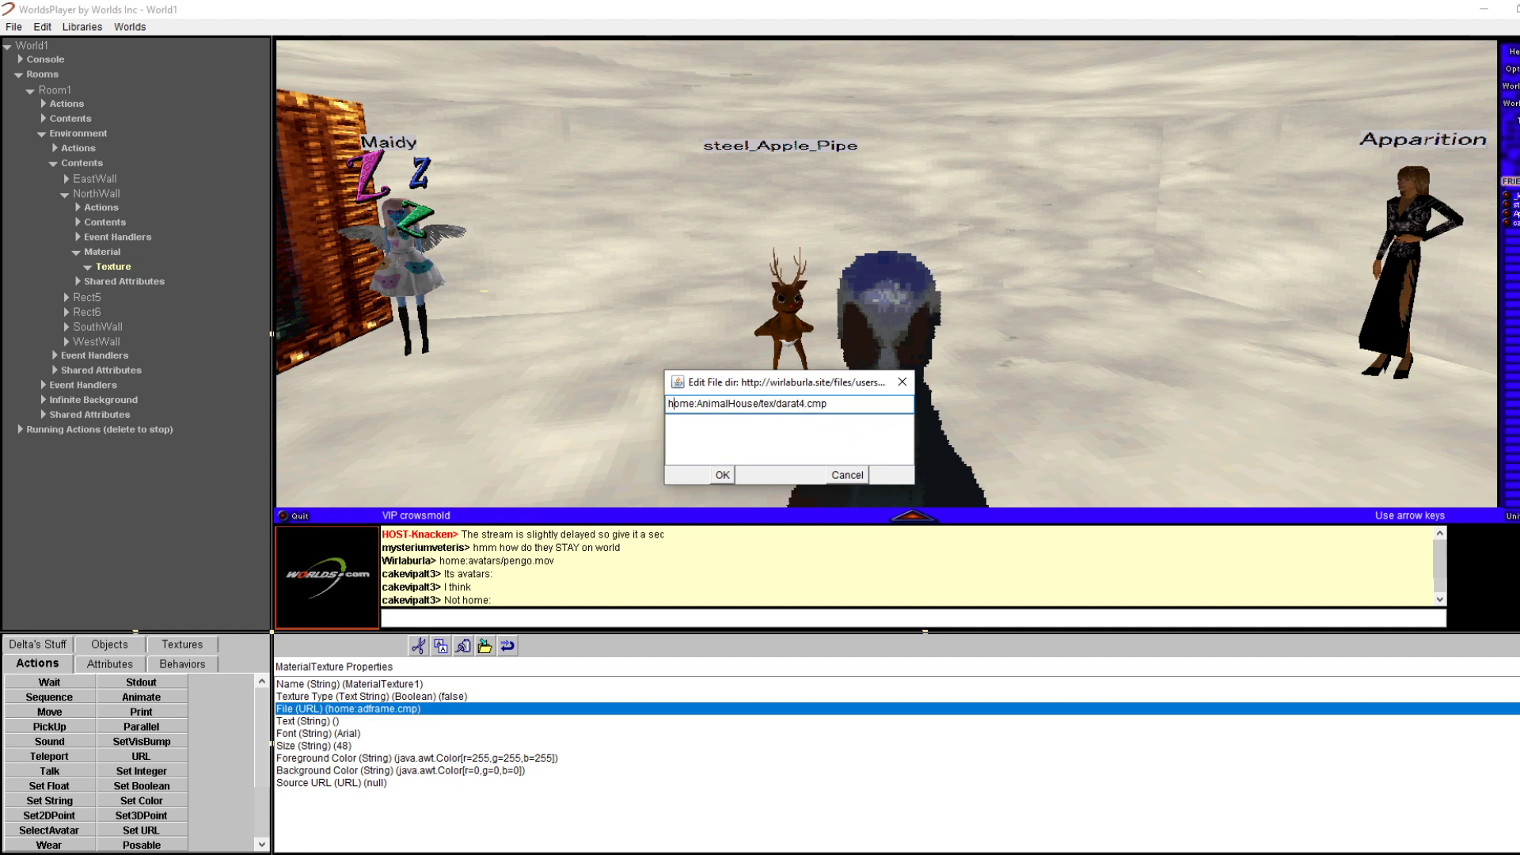
click(722, 475)
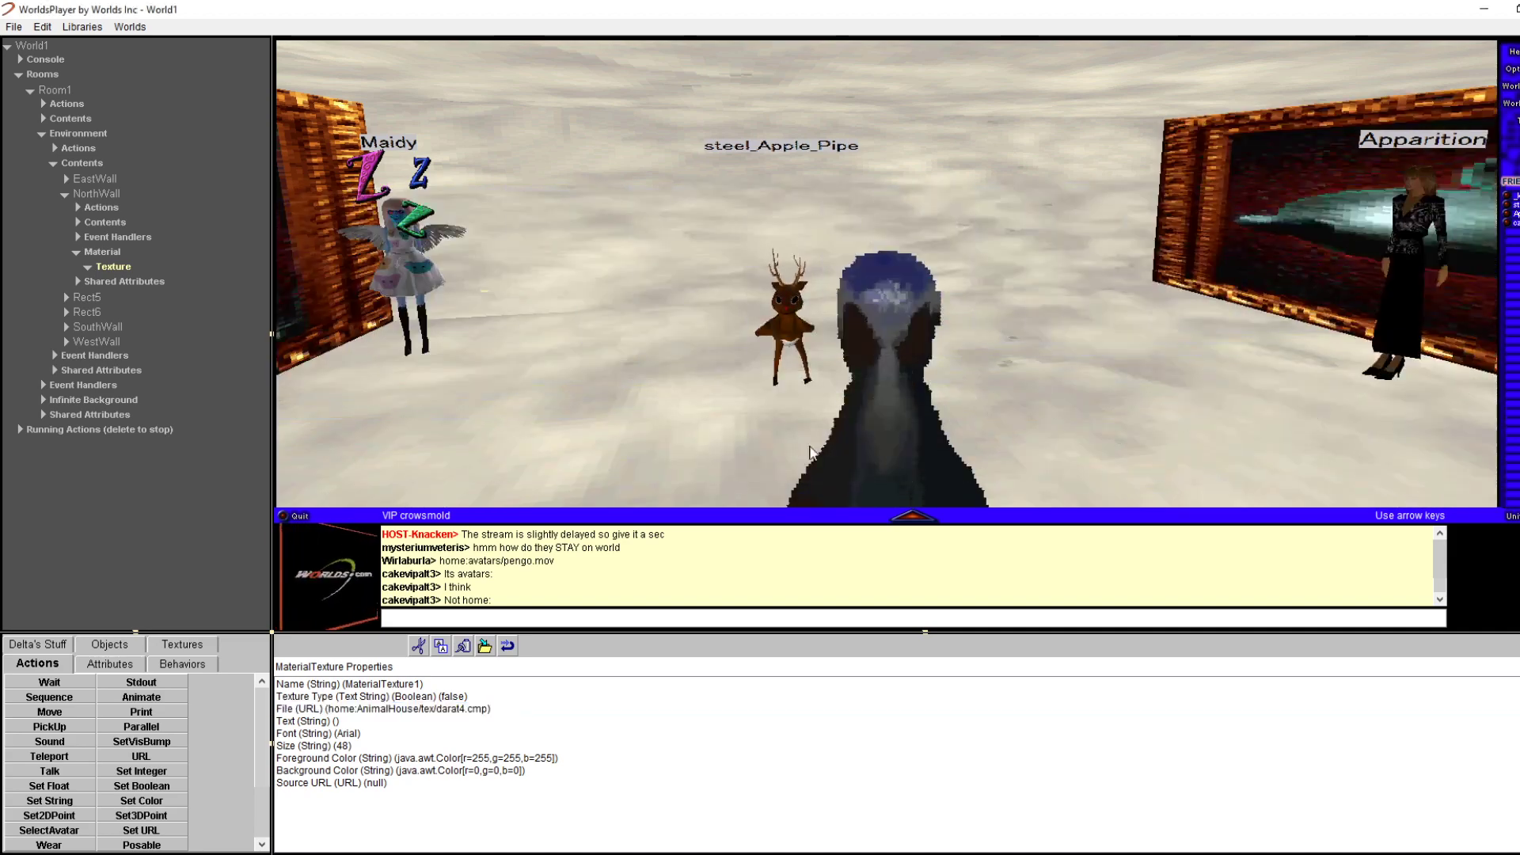
Turn around the room to examine how the darat4 texture looks on each of the walls
key(Right)
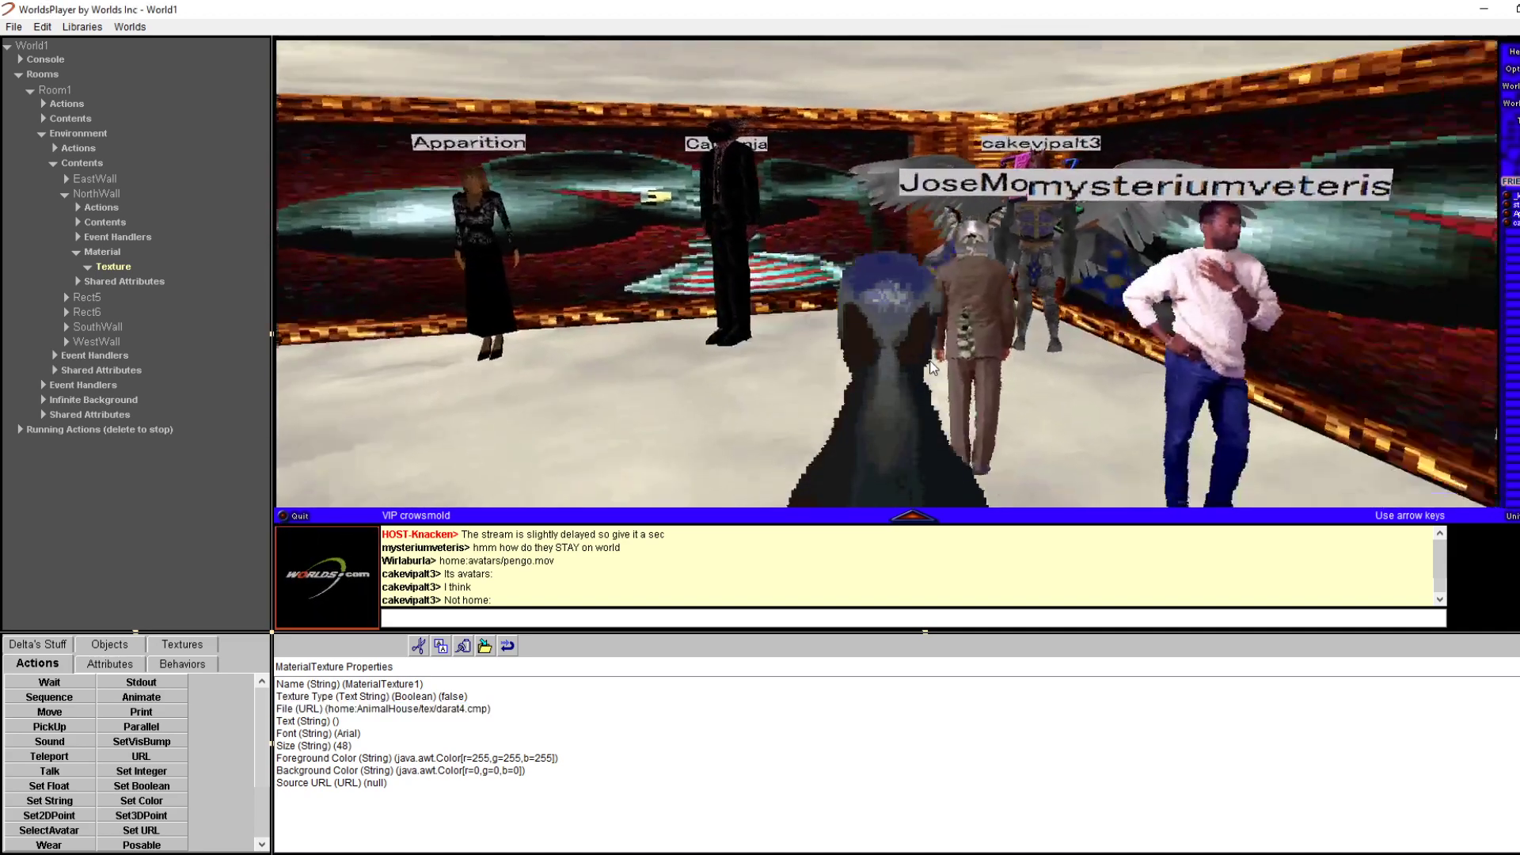
key(Right)
key(Left)
key(Right)
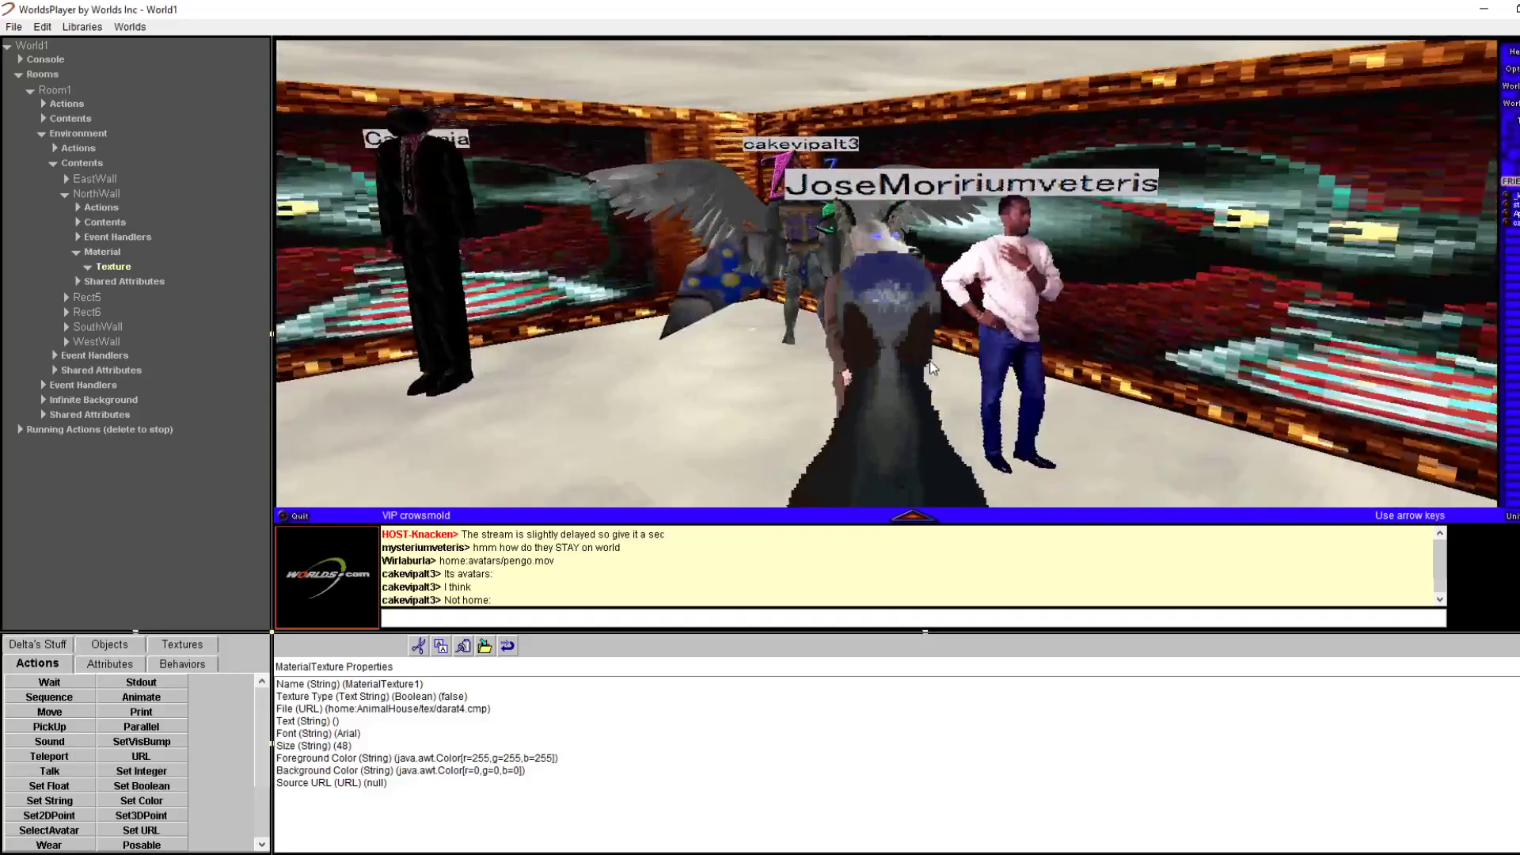
key(Left)
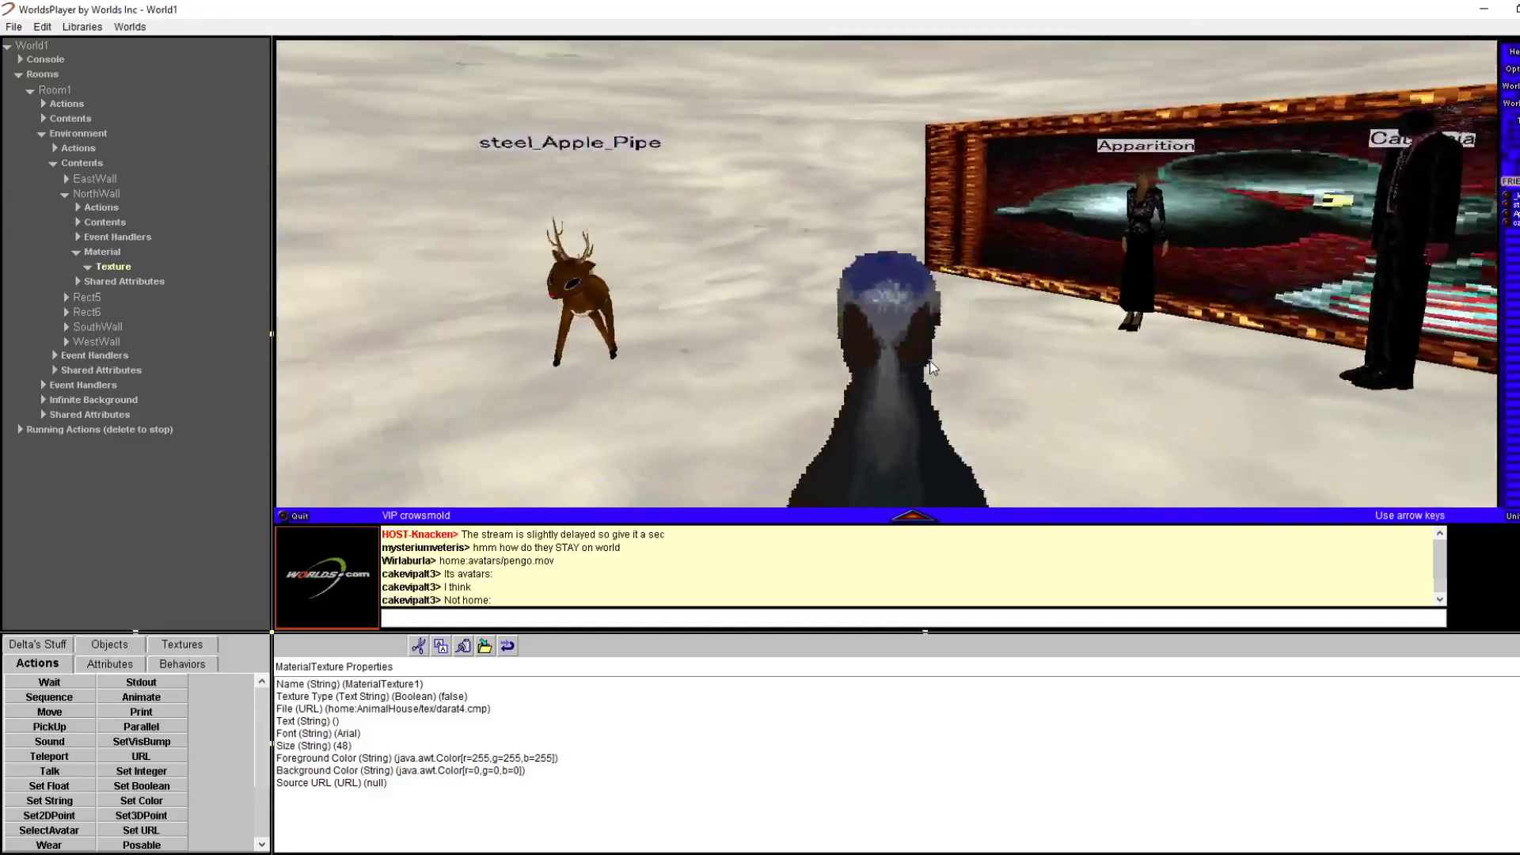
key(Left)
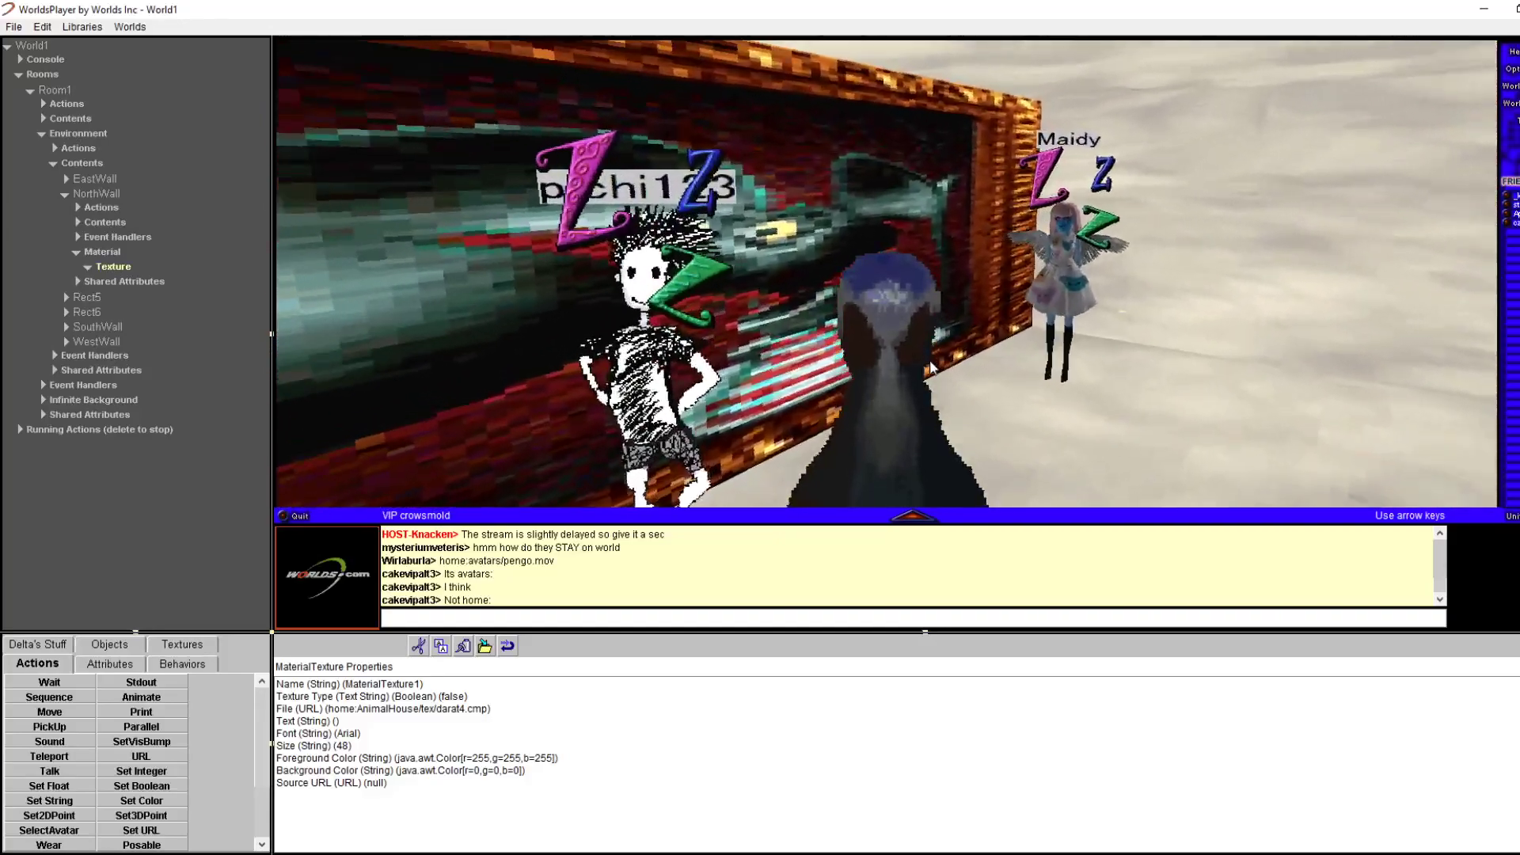
key(Left)
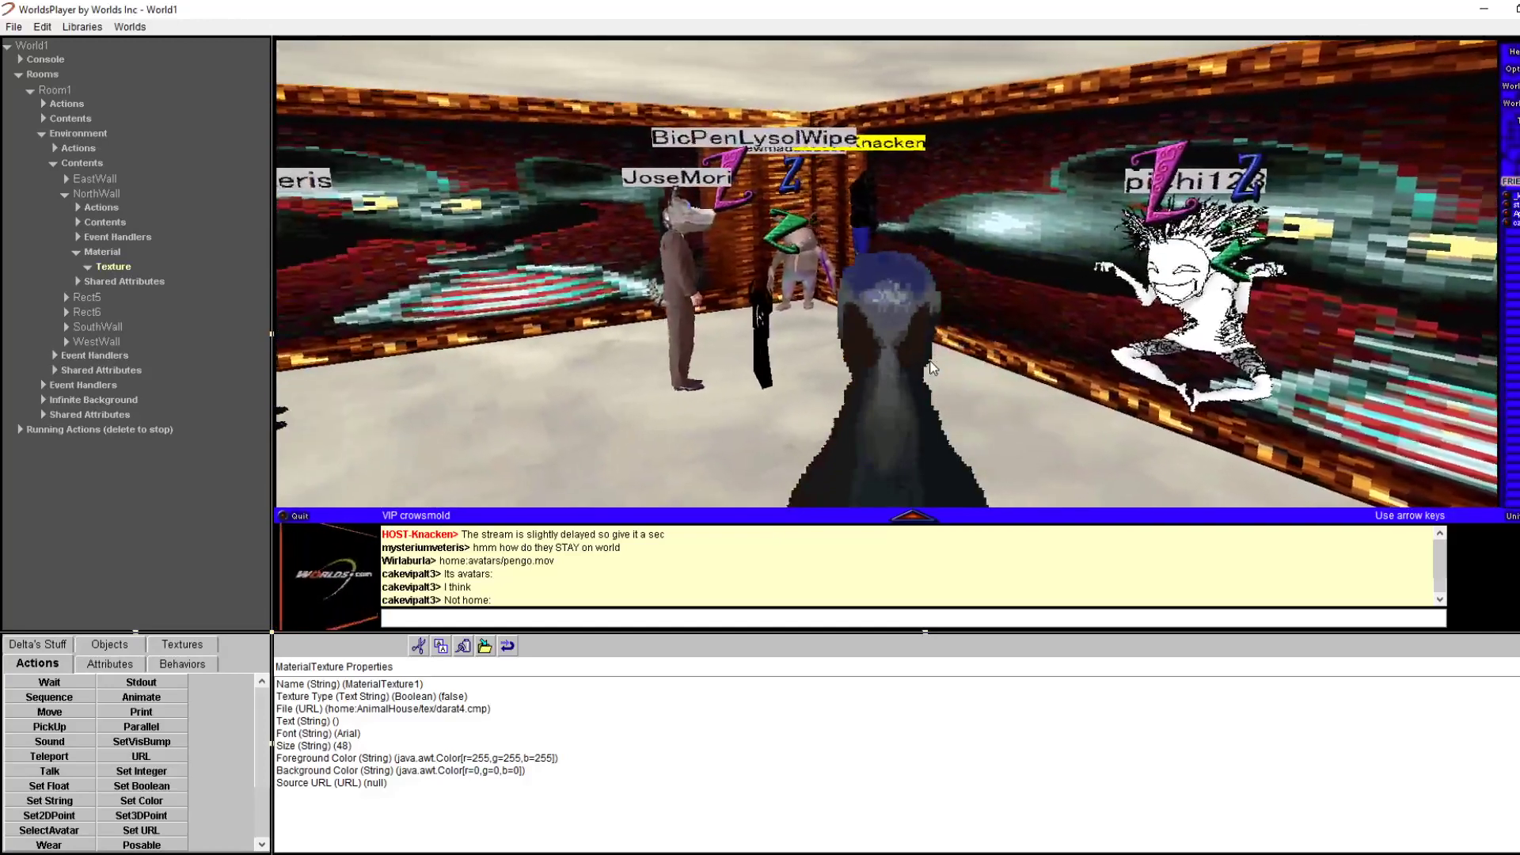
key(Left)
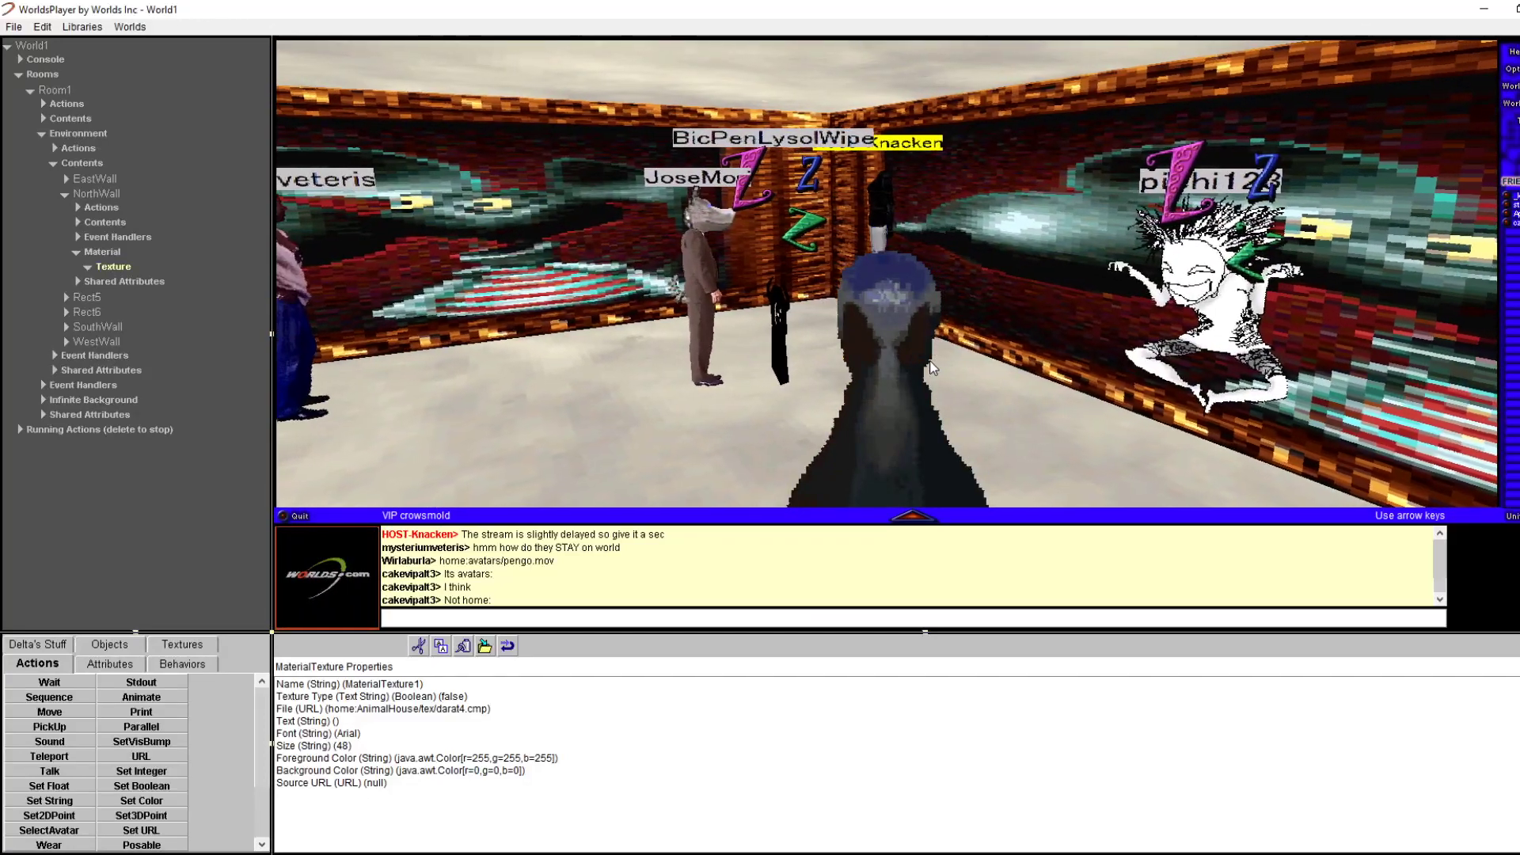
key(Left)
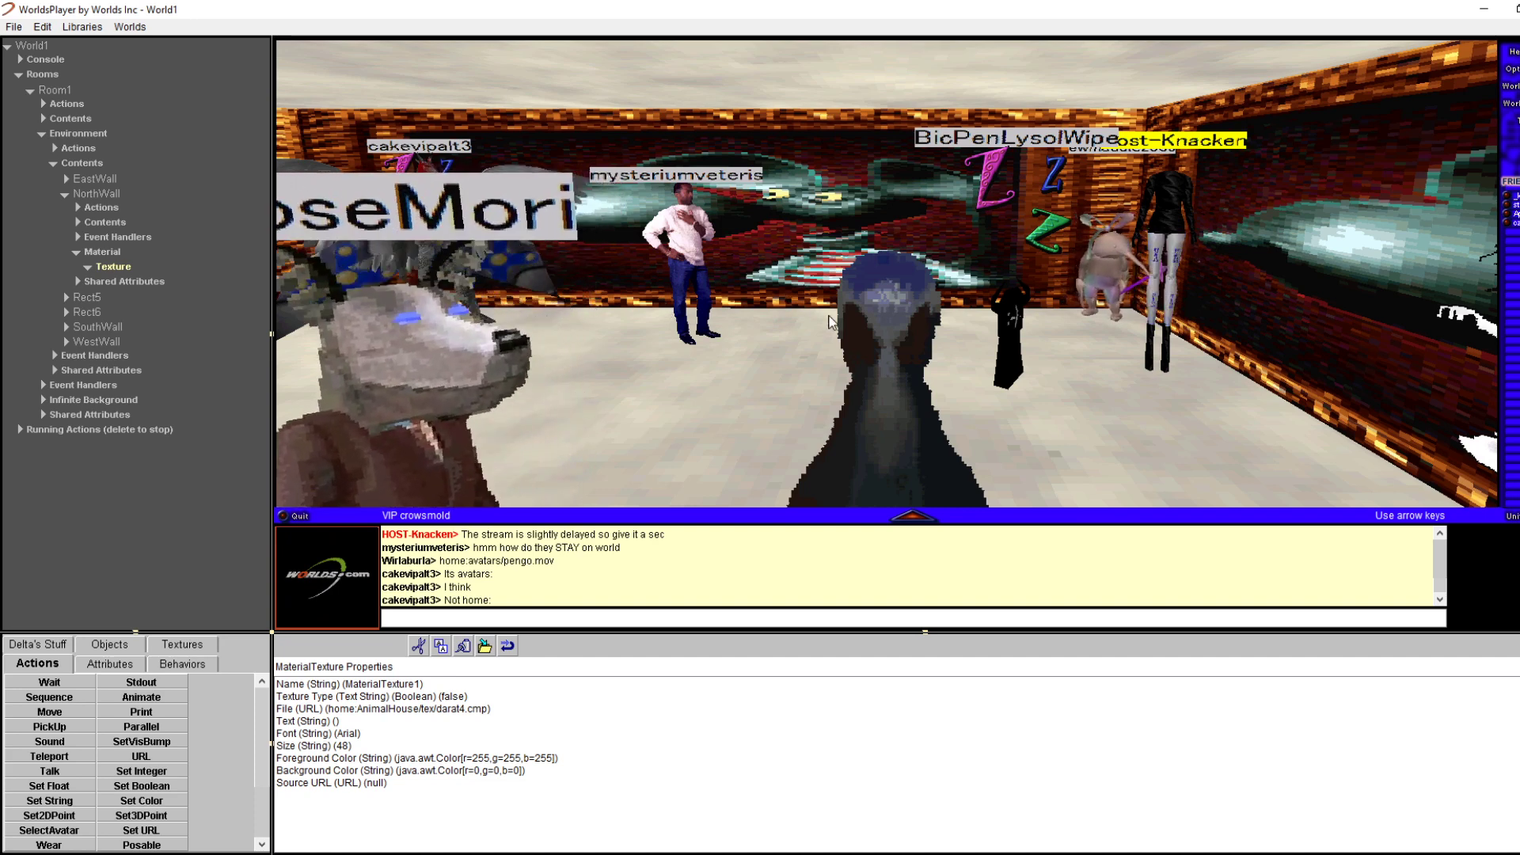
key(Left)
key(Left)
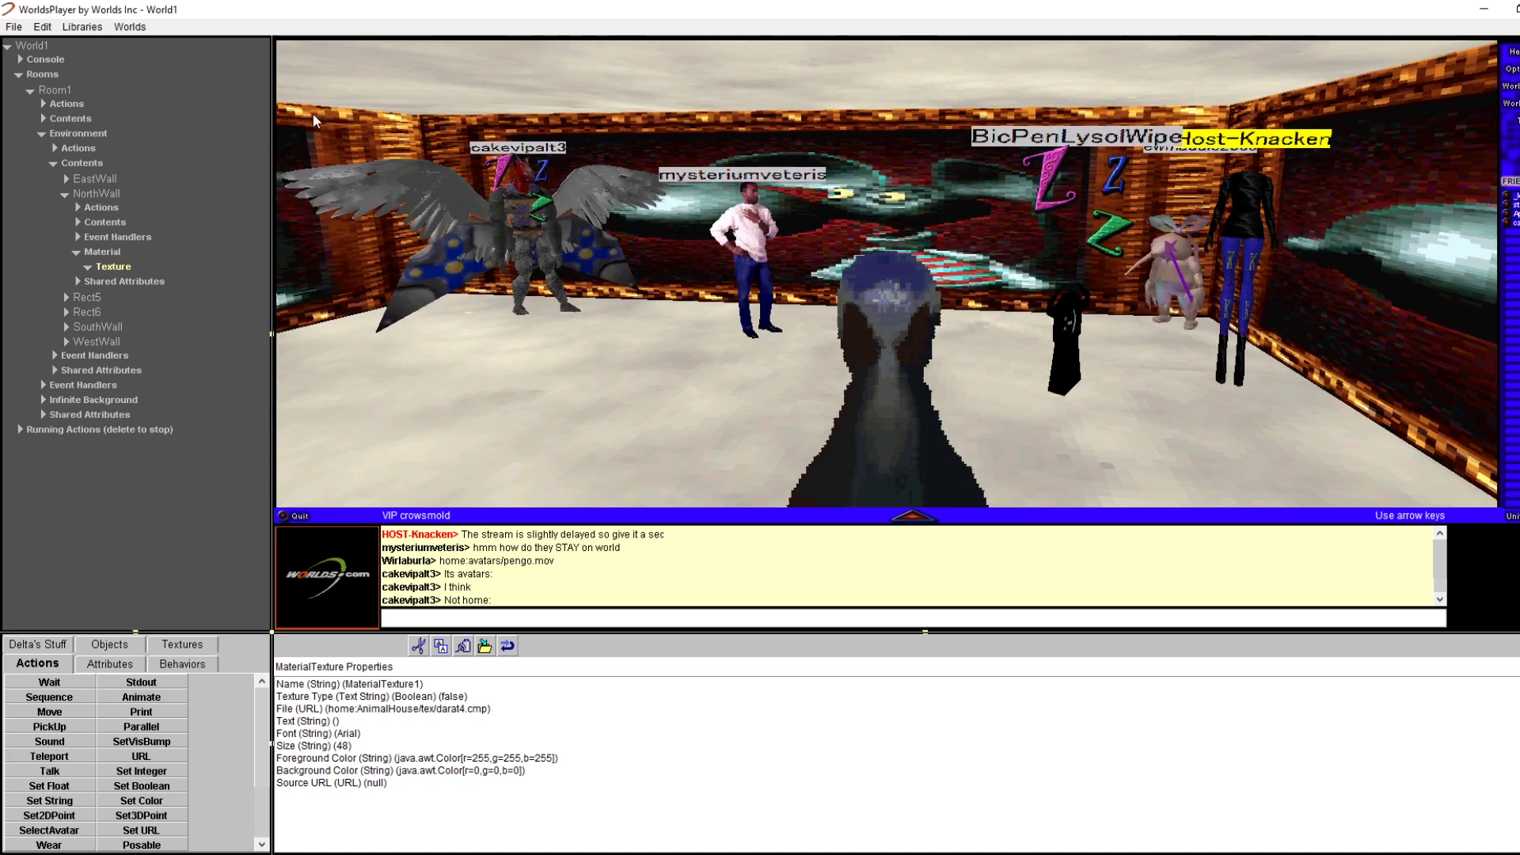
Save the world as NewWorld.world in the WorldsPlayer - Win7 folder
click(14, 26)
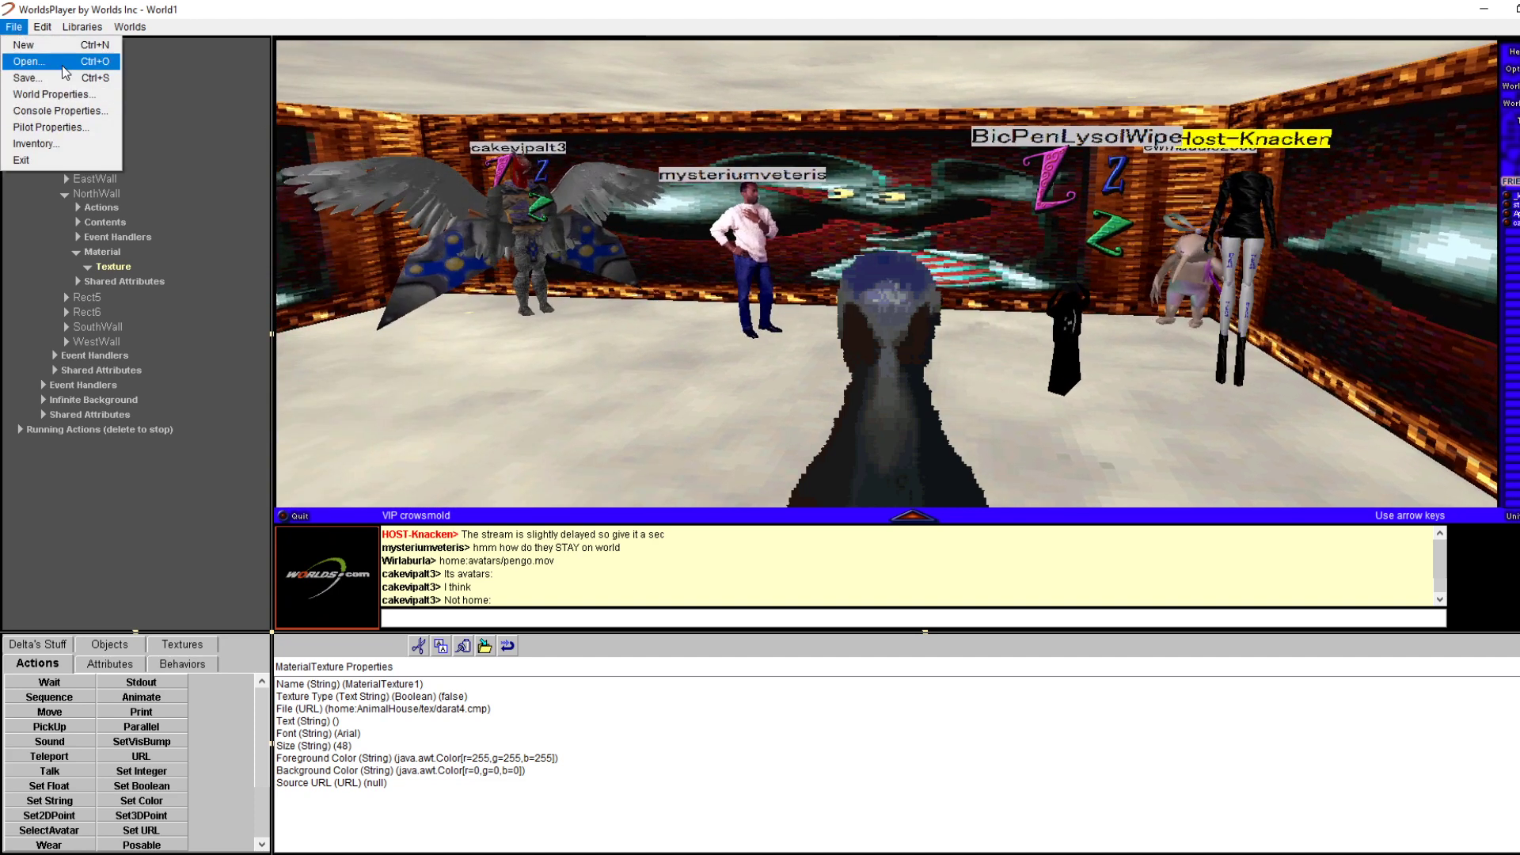
click(48, 77)
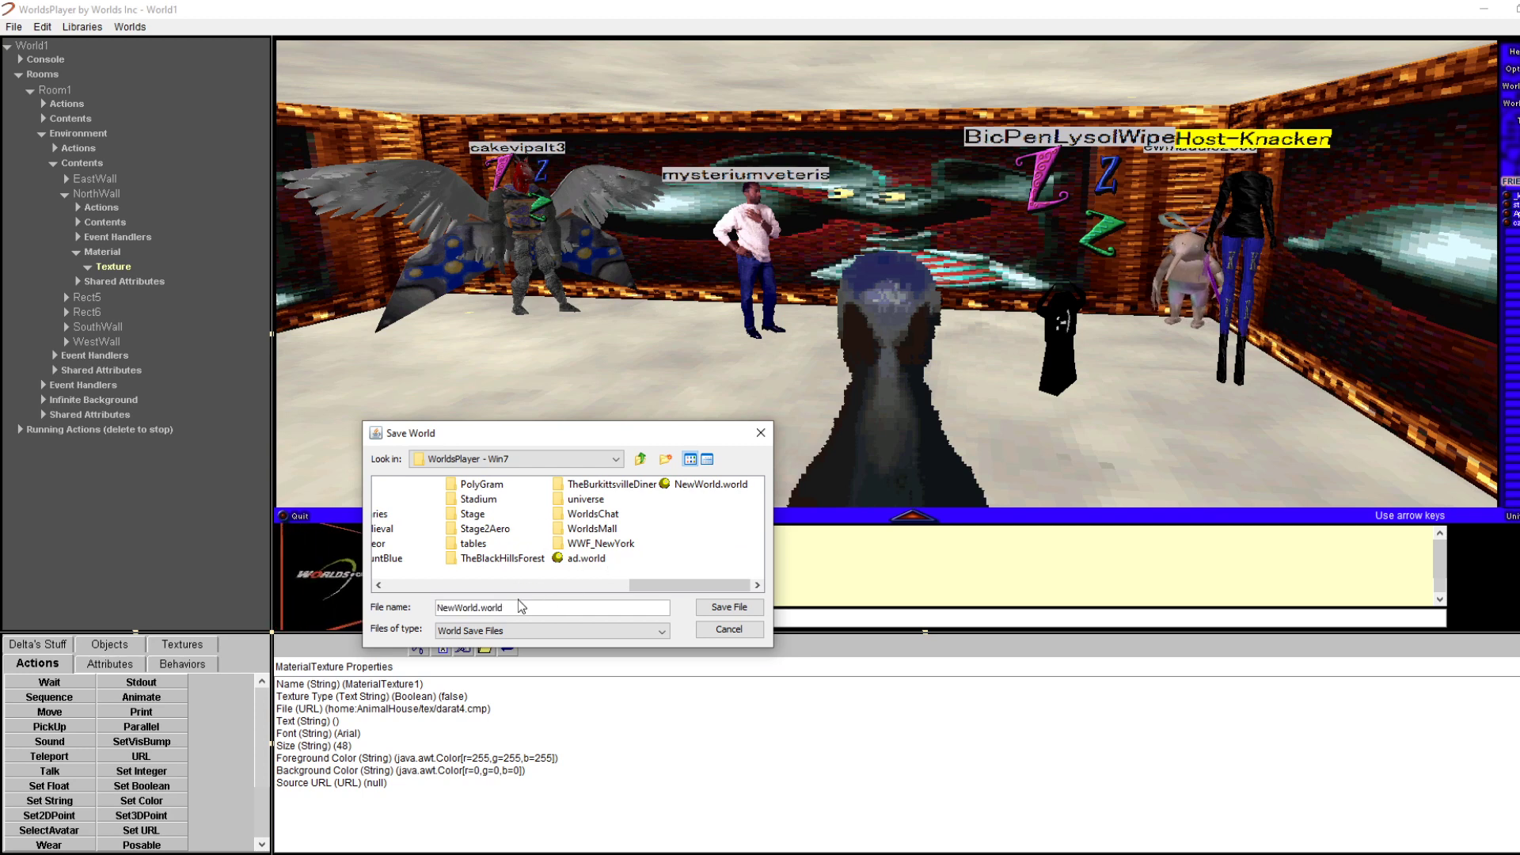
double_click(711, 485)
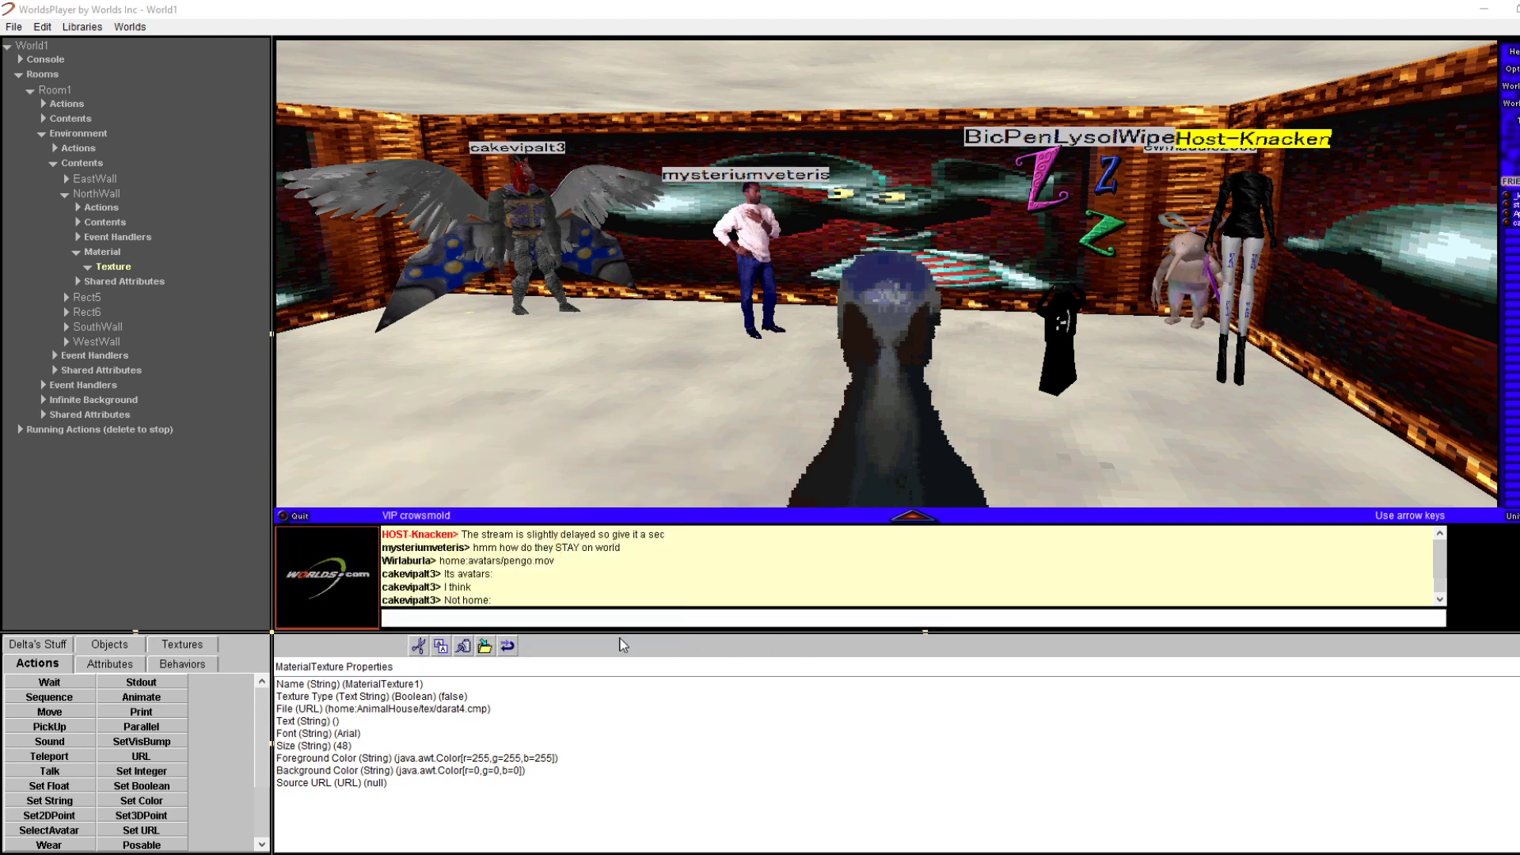
click(14, 26)
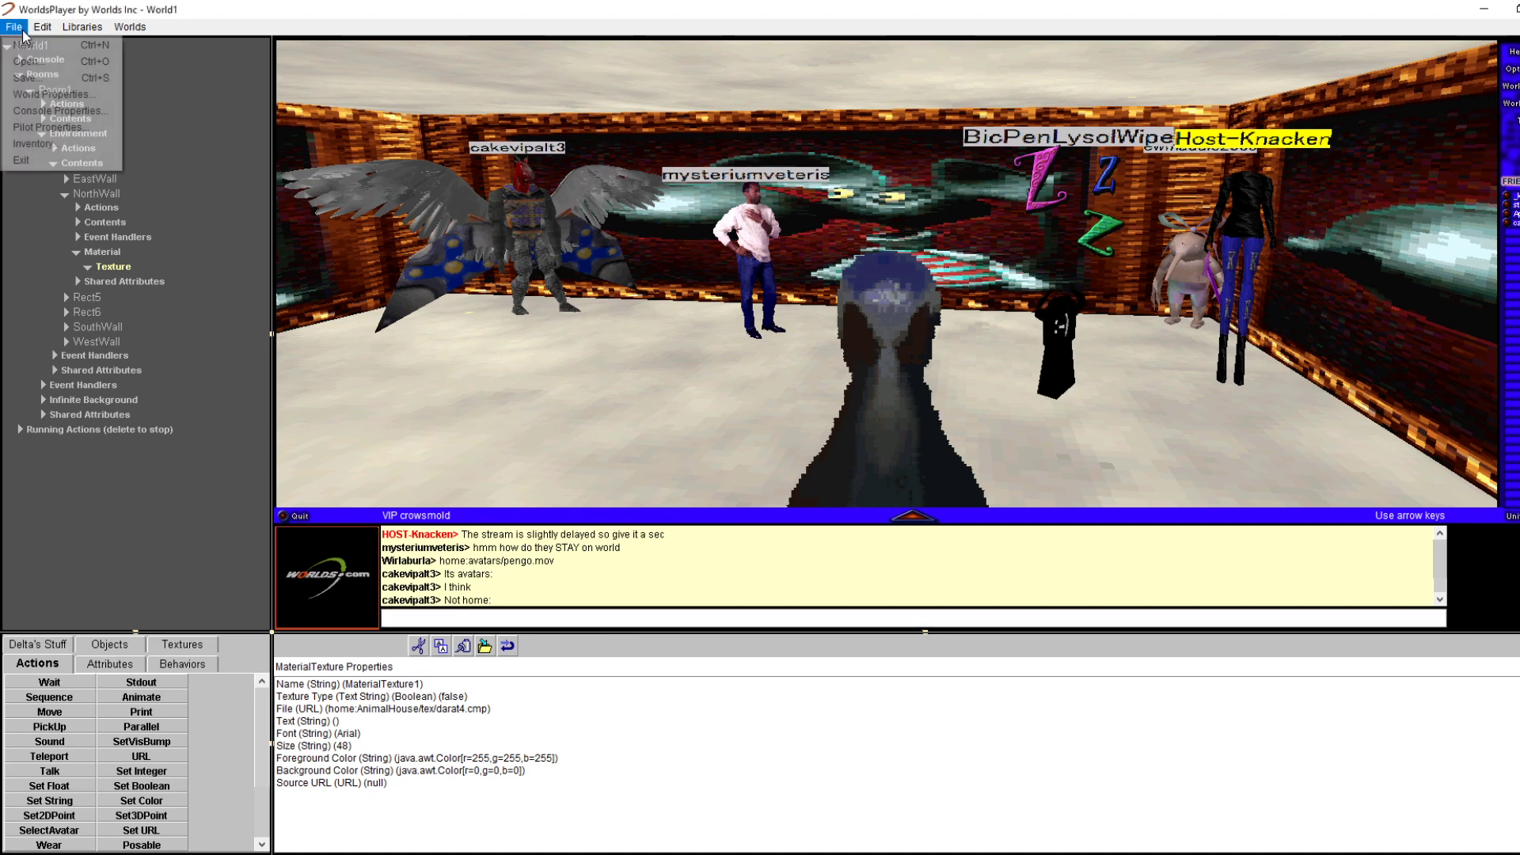
click(88, 78)
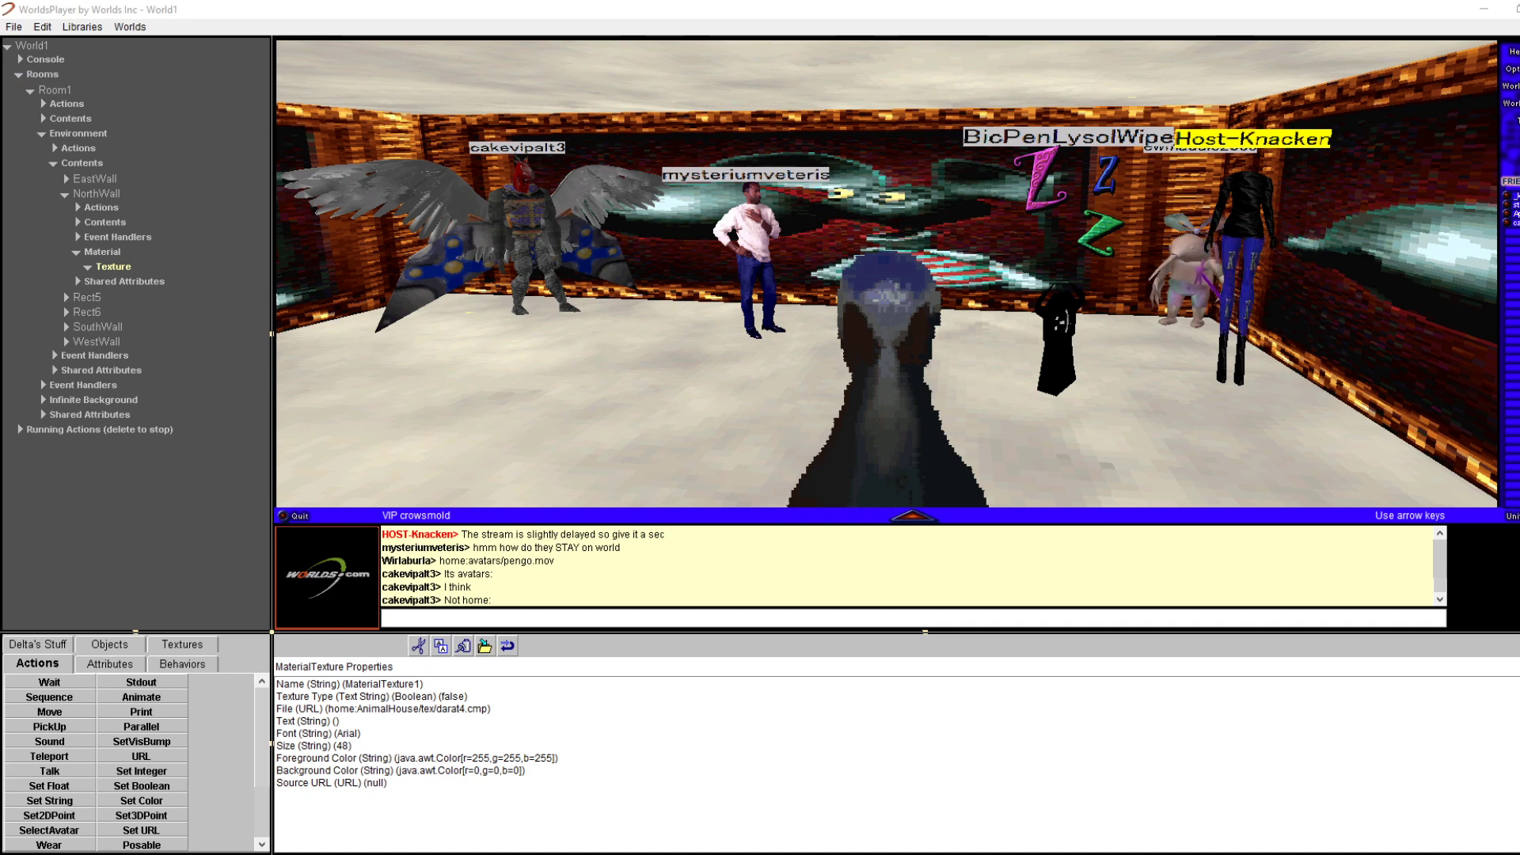
drag(431, 411, 546, 418)
click(403, 586)
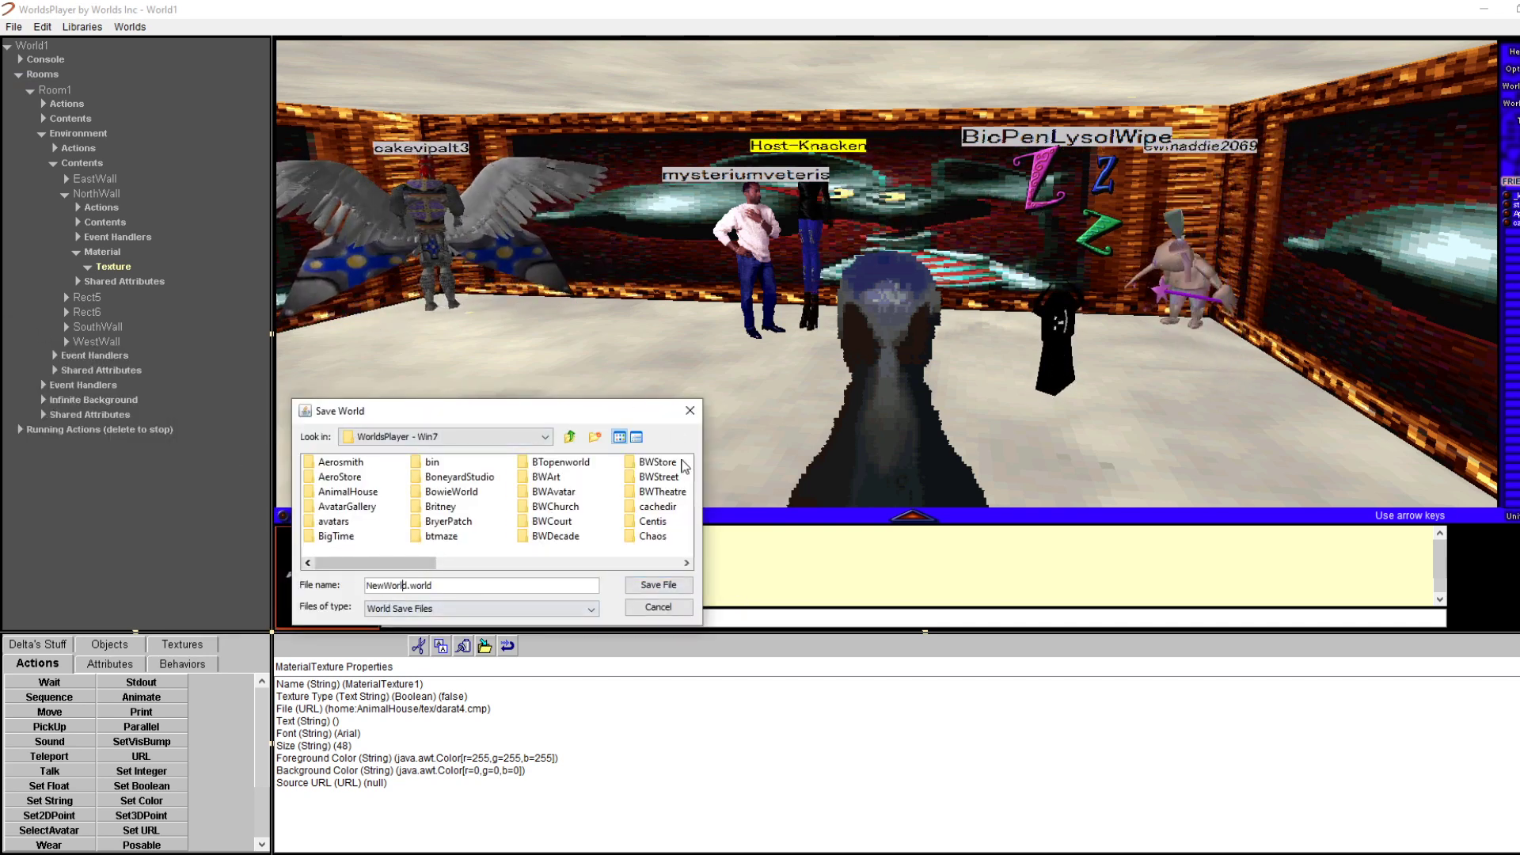
click(631, 607)
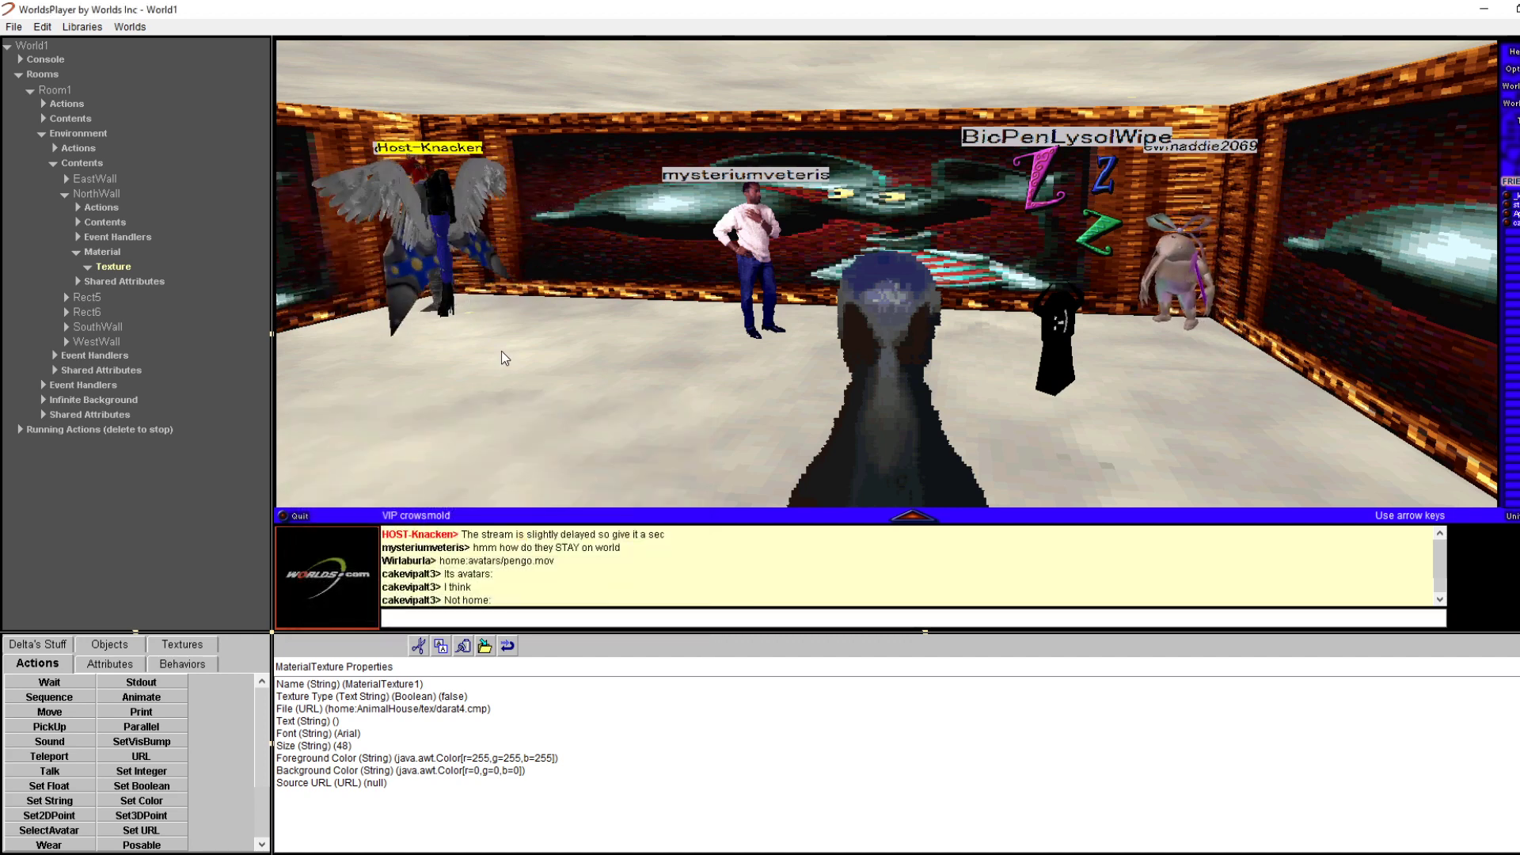
Face a textured wall and examine the home: prefix and AnimalHouse/ folder in the NorthWall texture's File path, leaving it unchanged
key(Left)
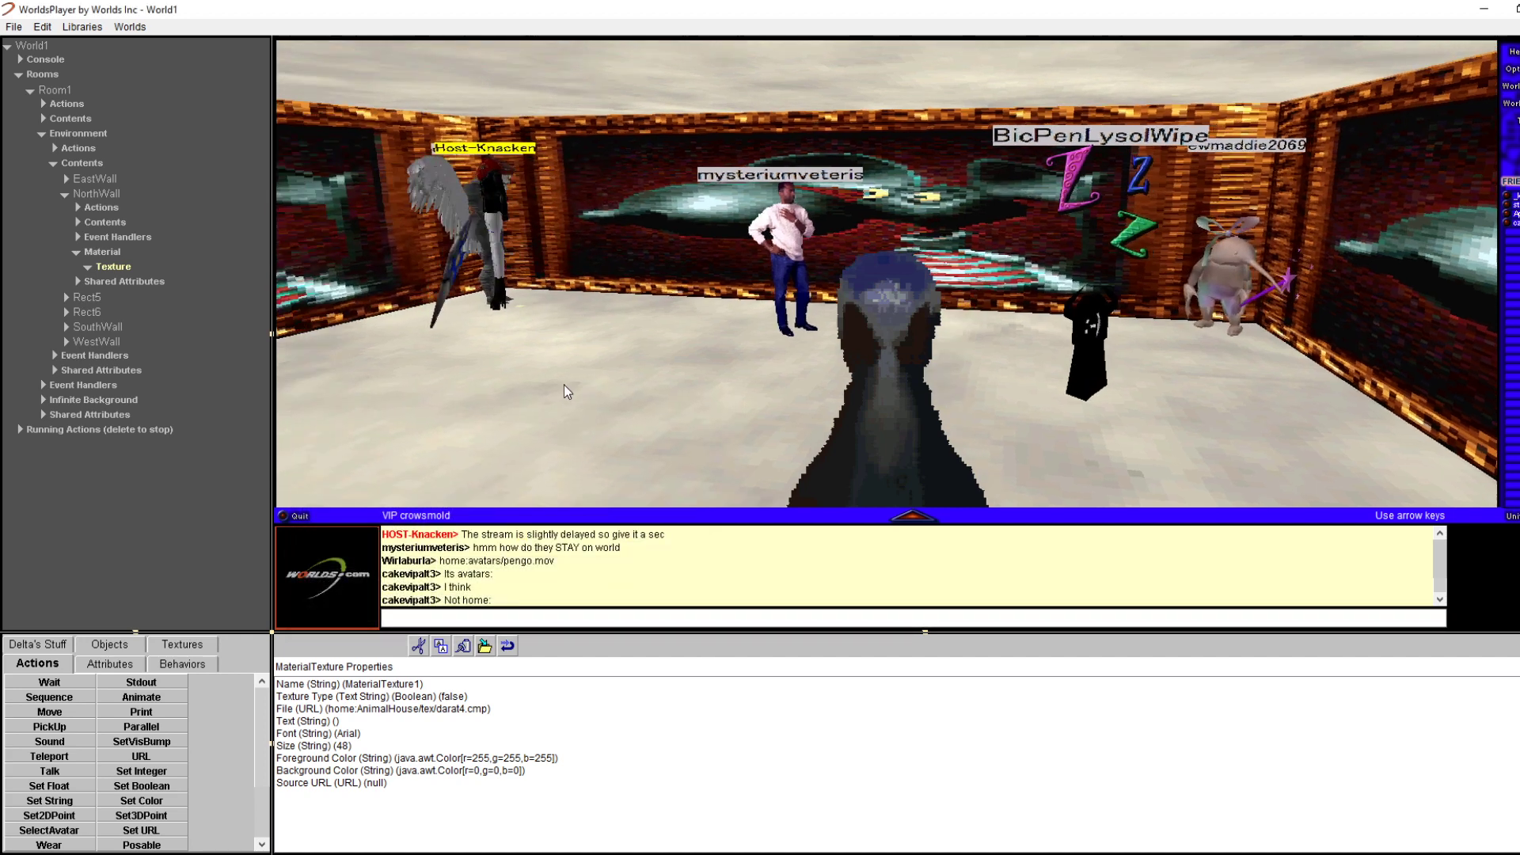
key(Left)
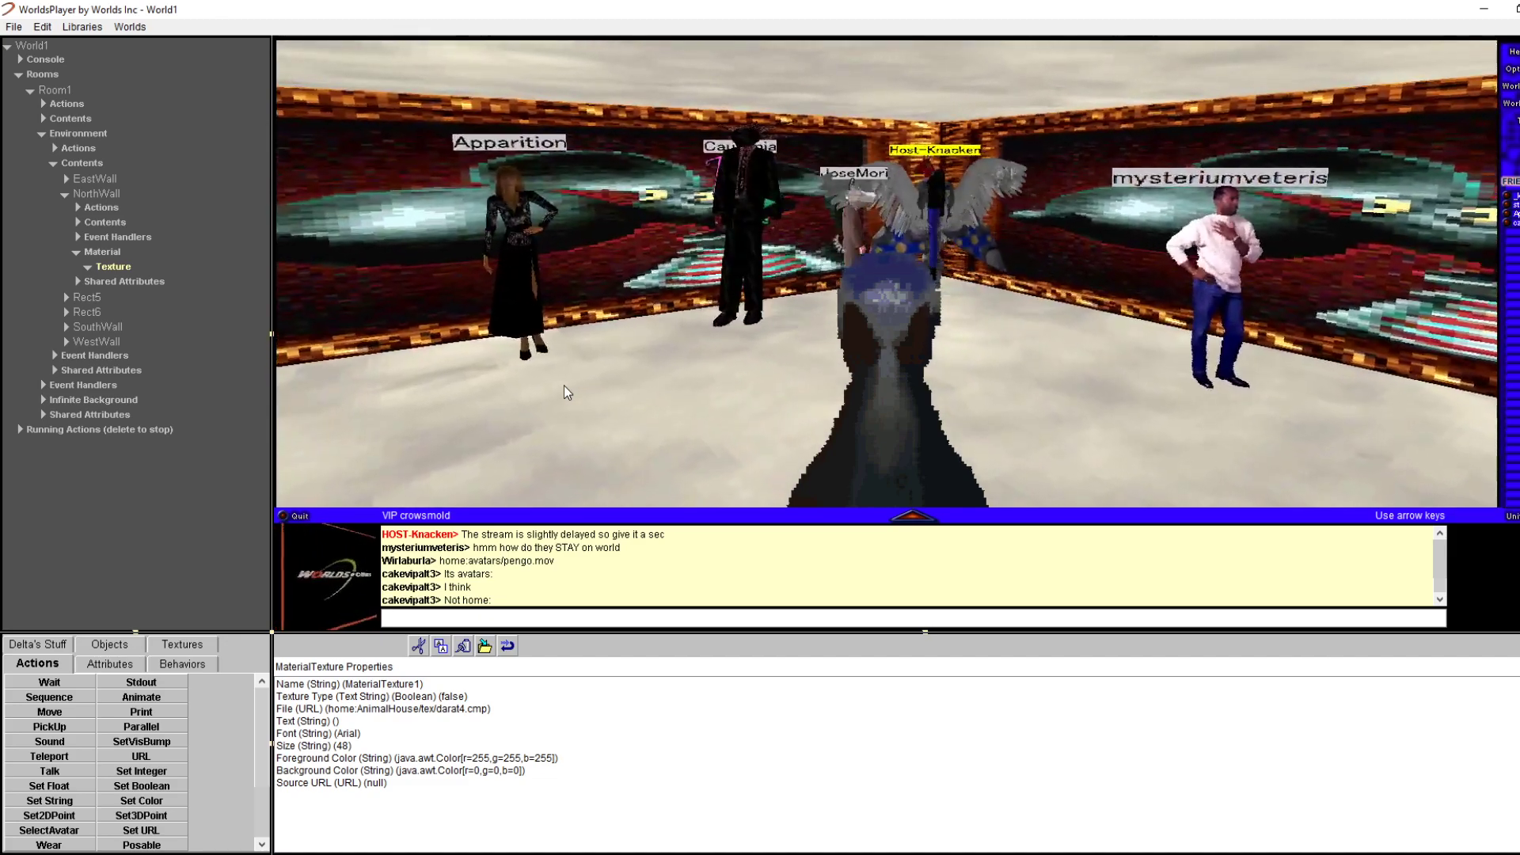
key(Up)
key(Right)
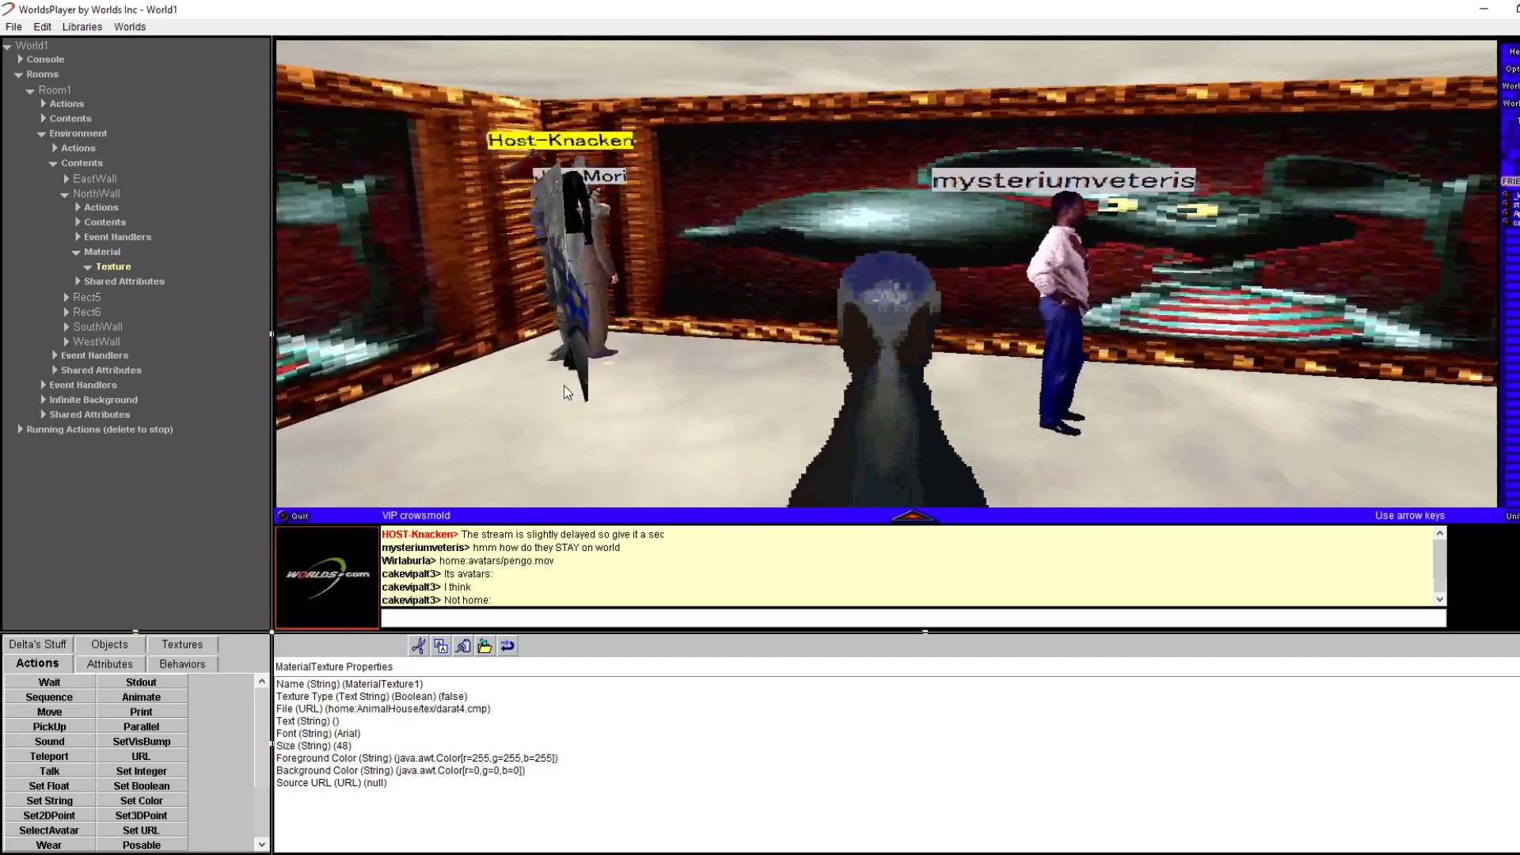
key(Right)
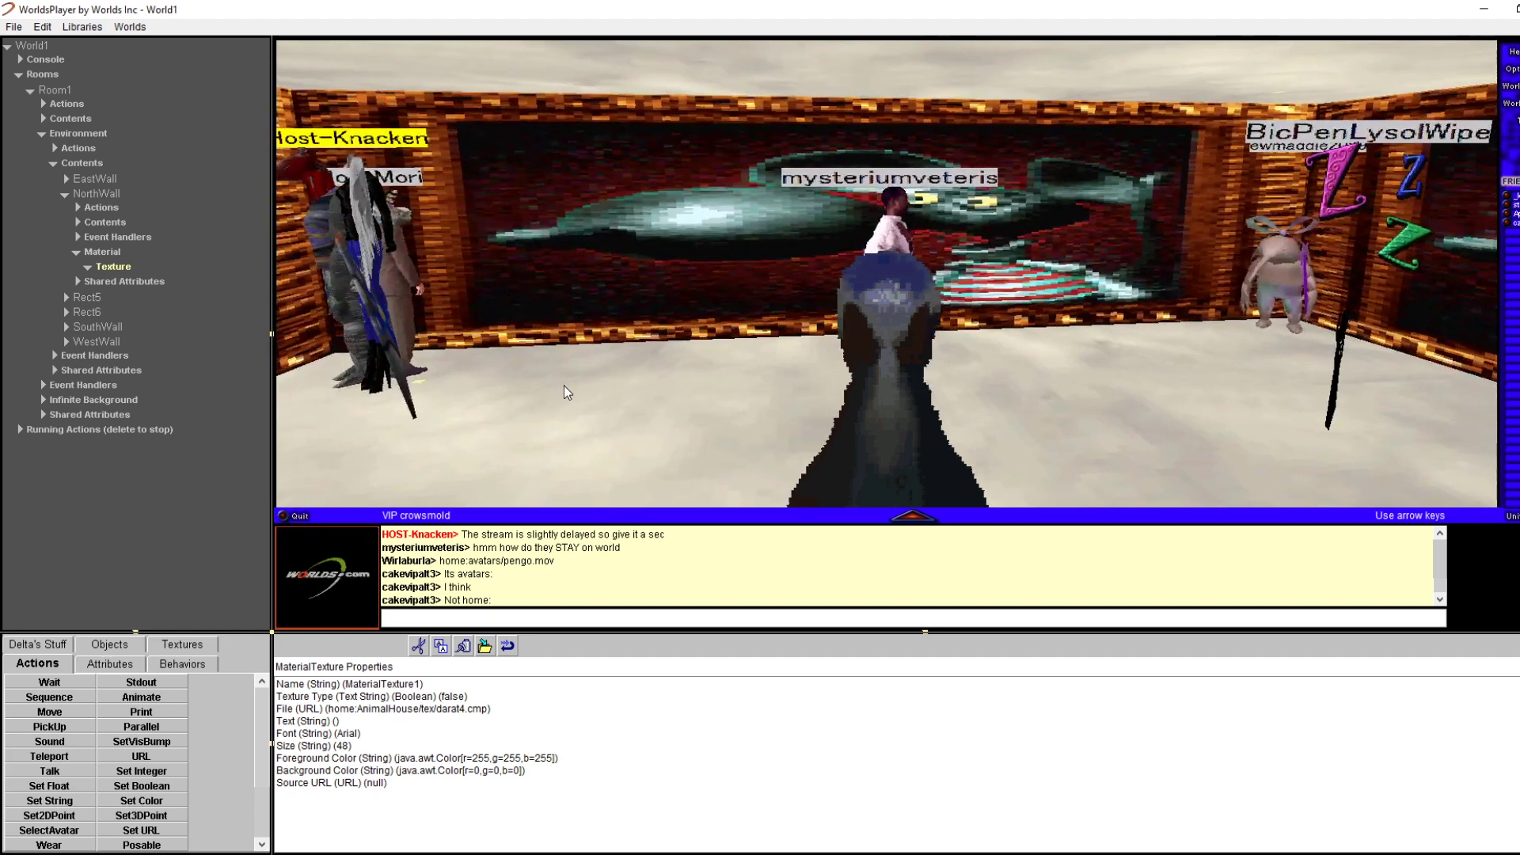
key(Left)
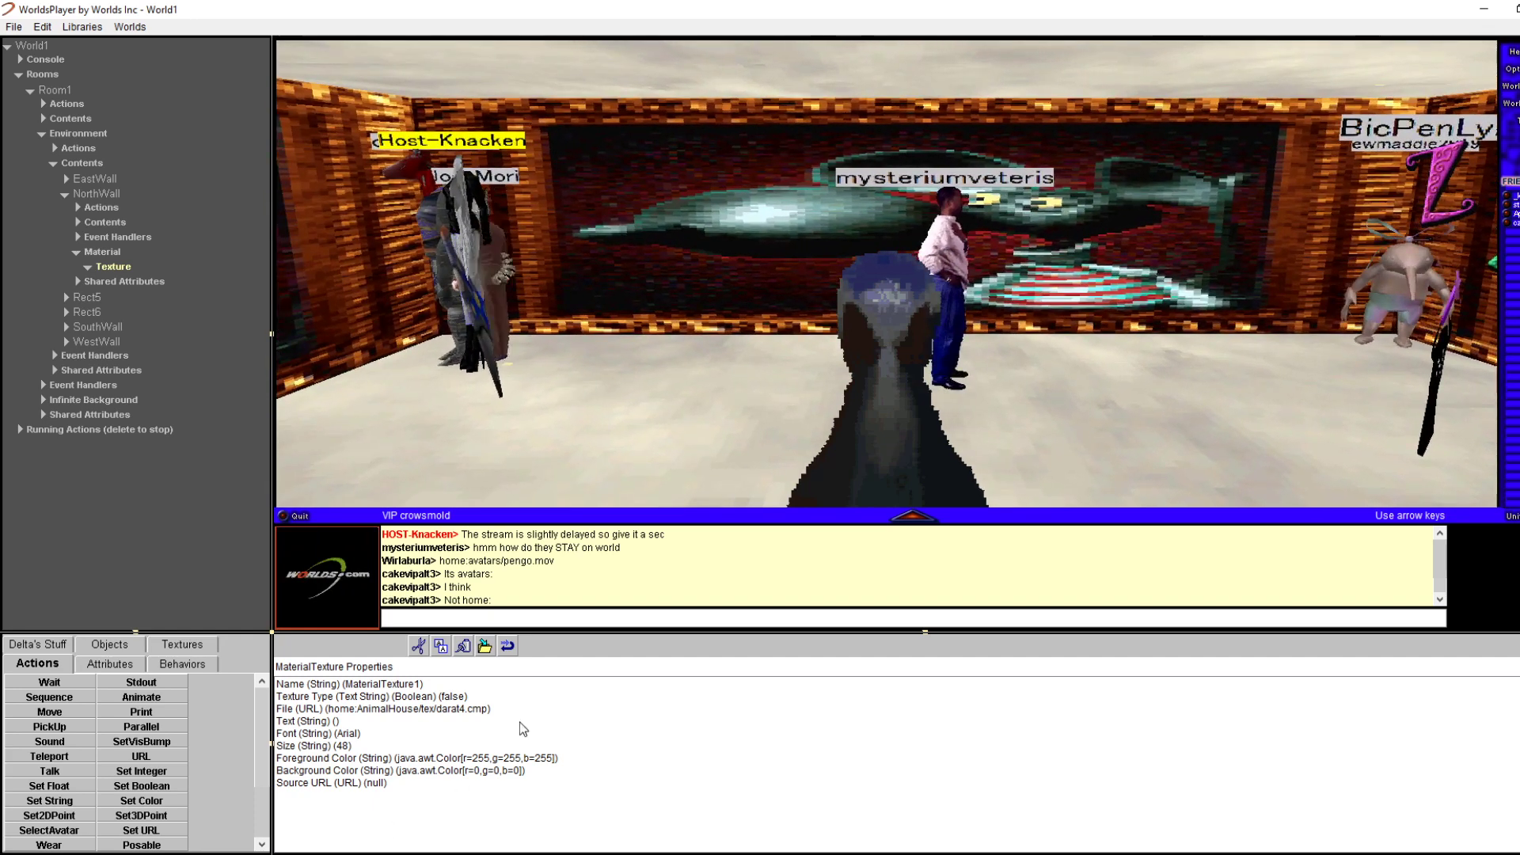
double_click(478, 708)
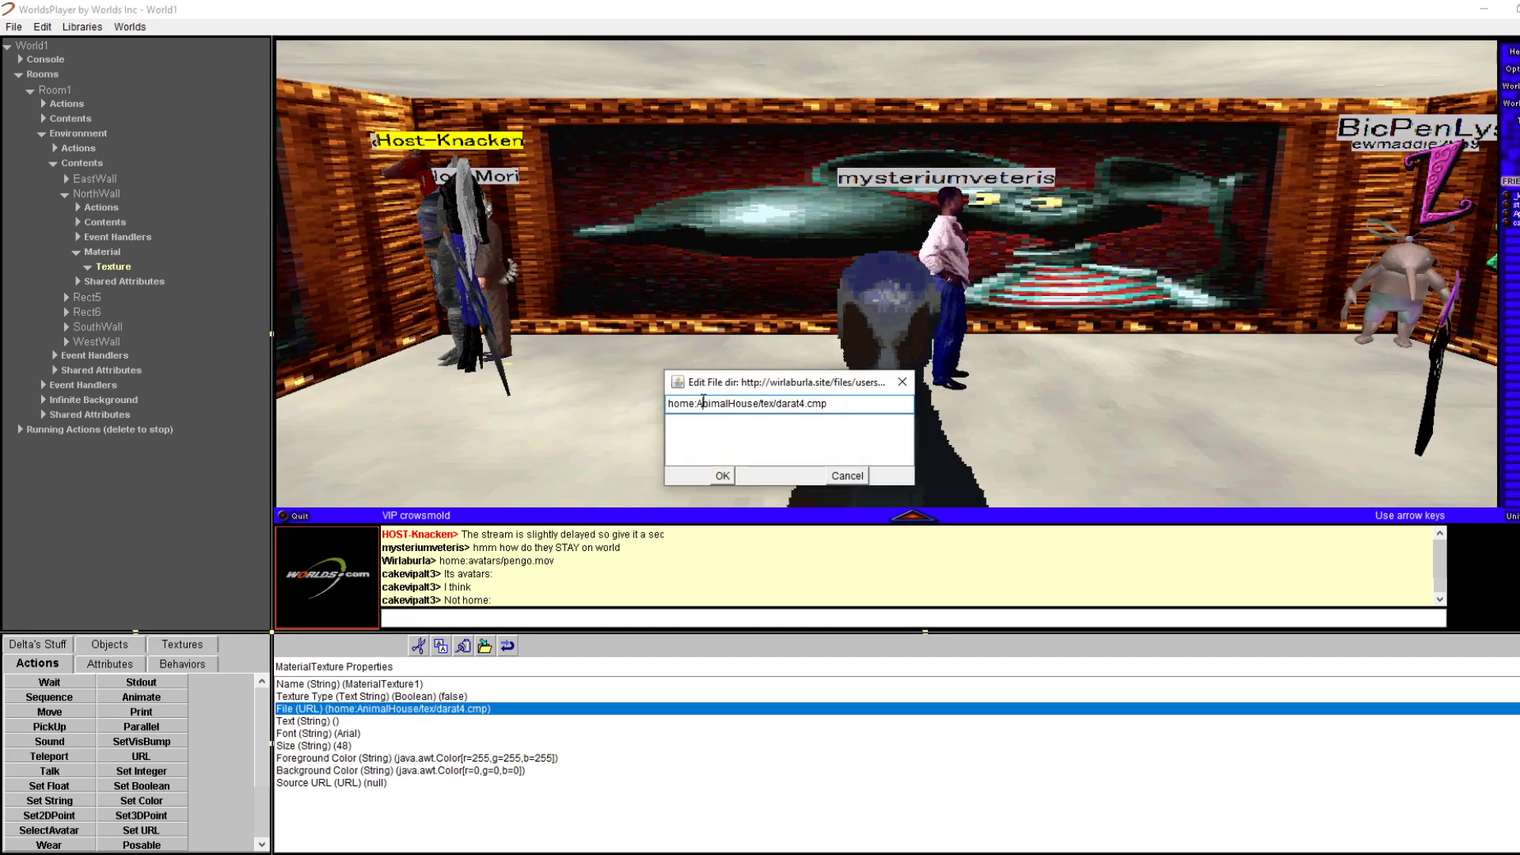
drag(698, 403, 655, 407)
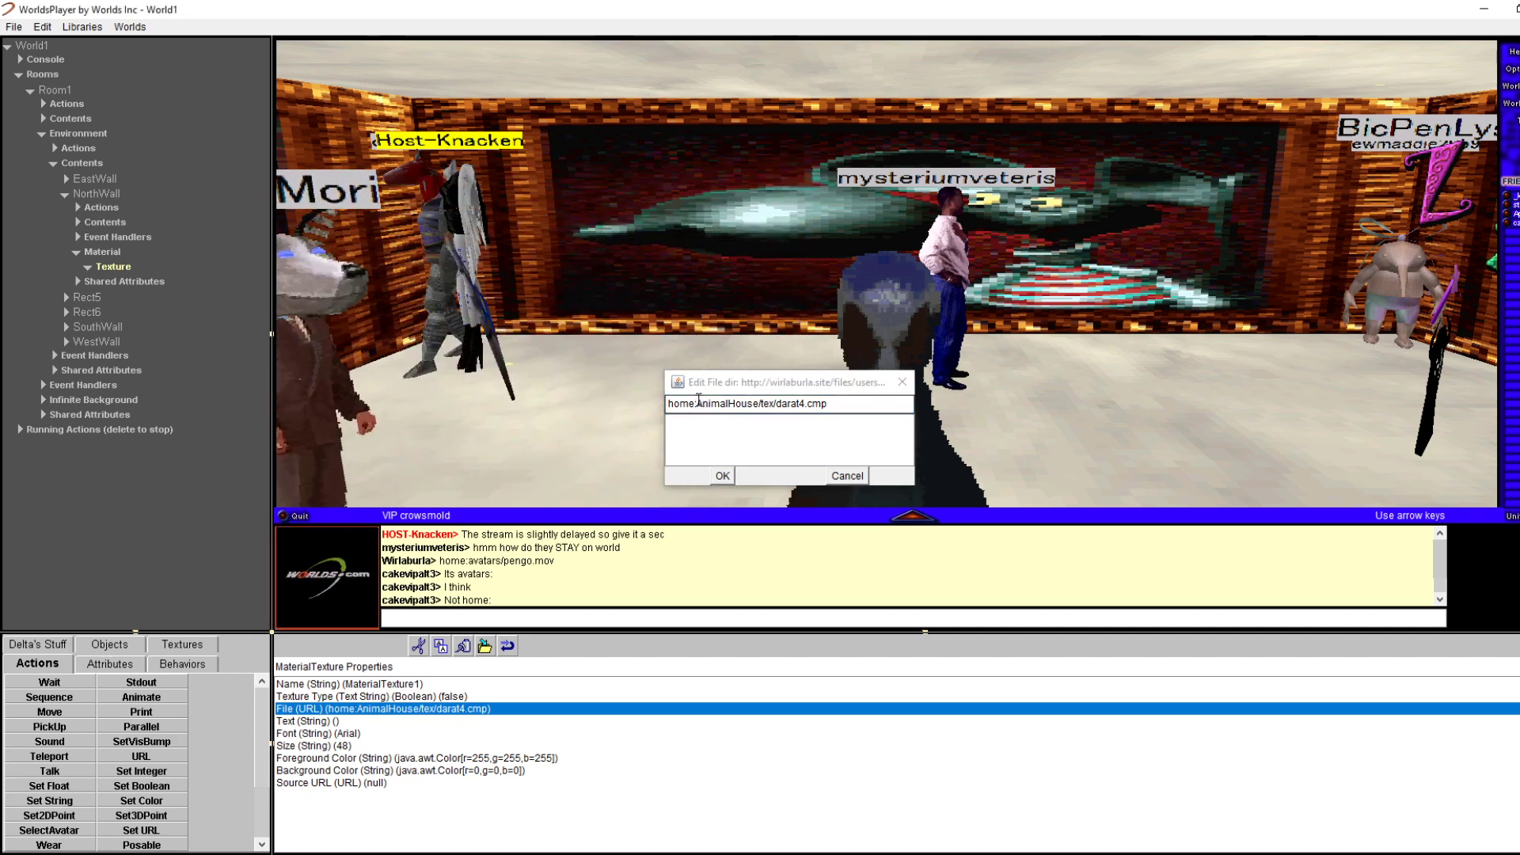
drag(697, 403, 761, 404)
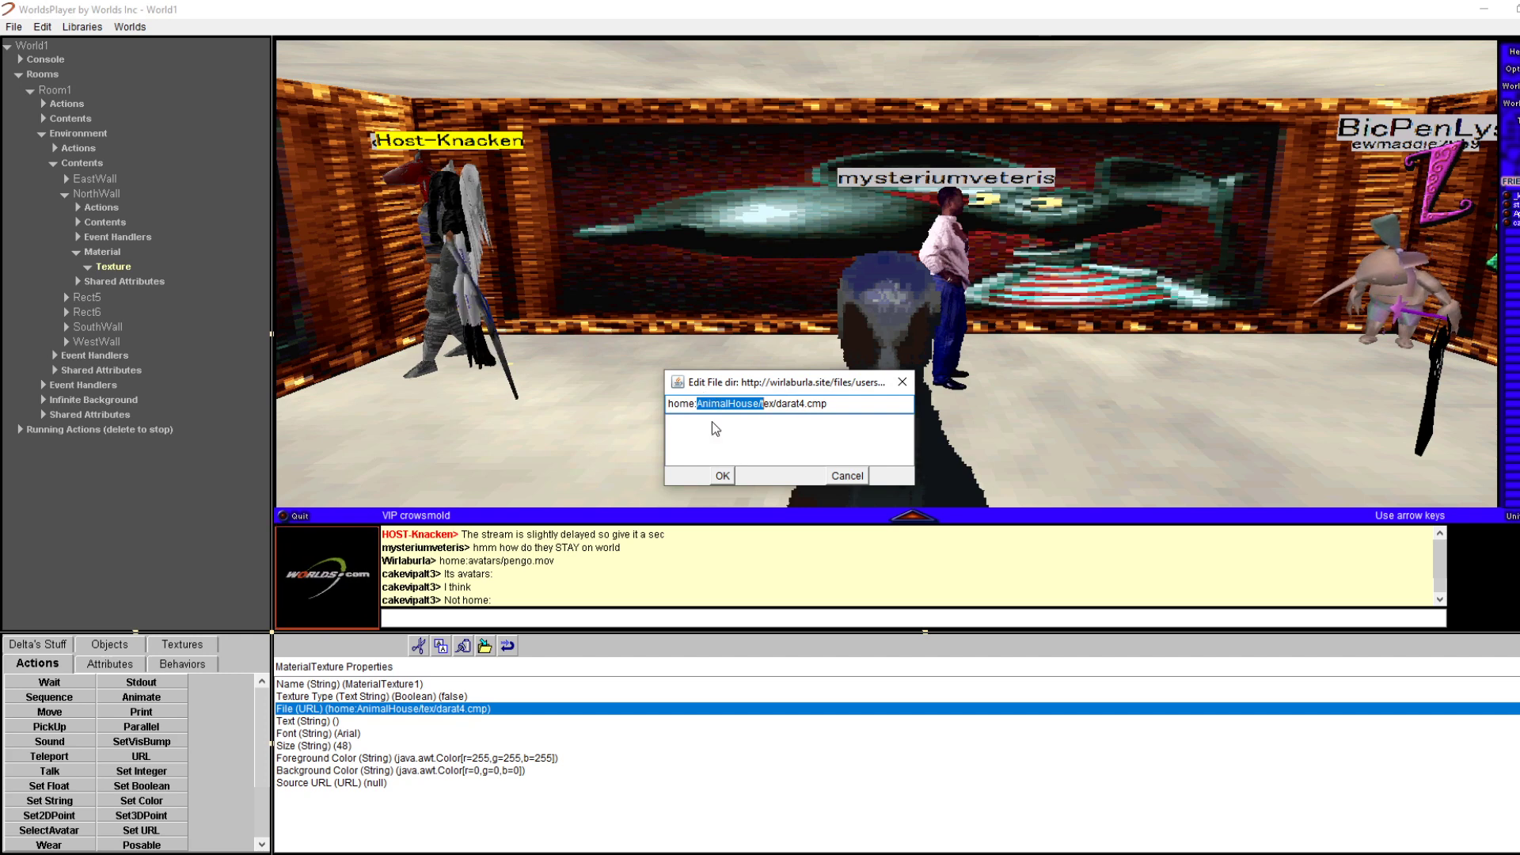
click(901, 384)
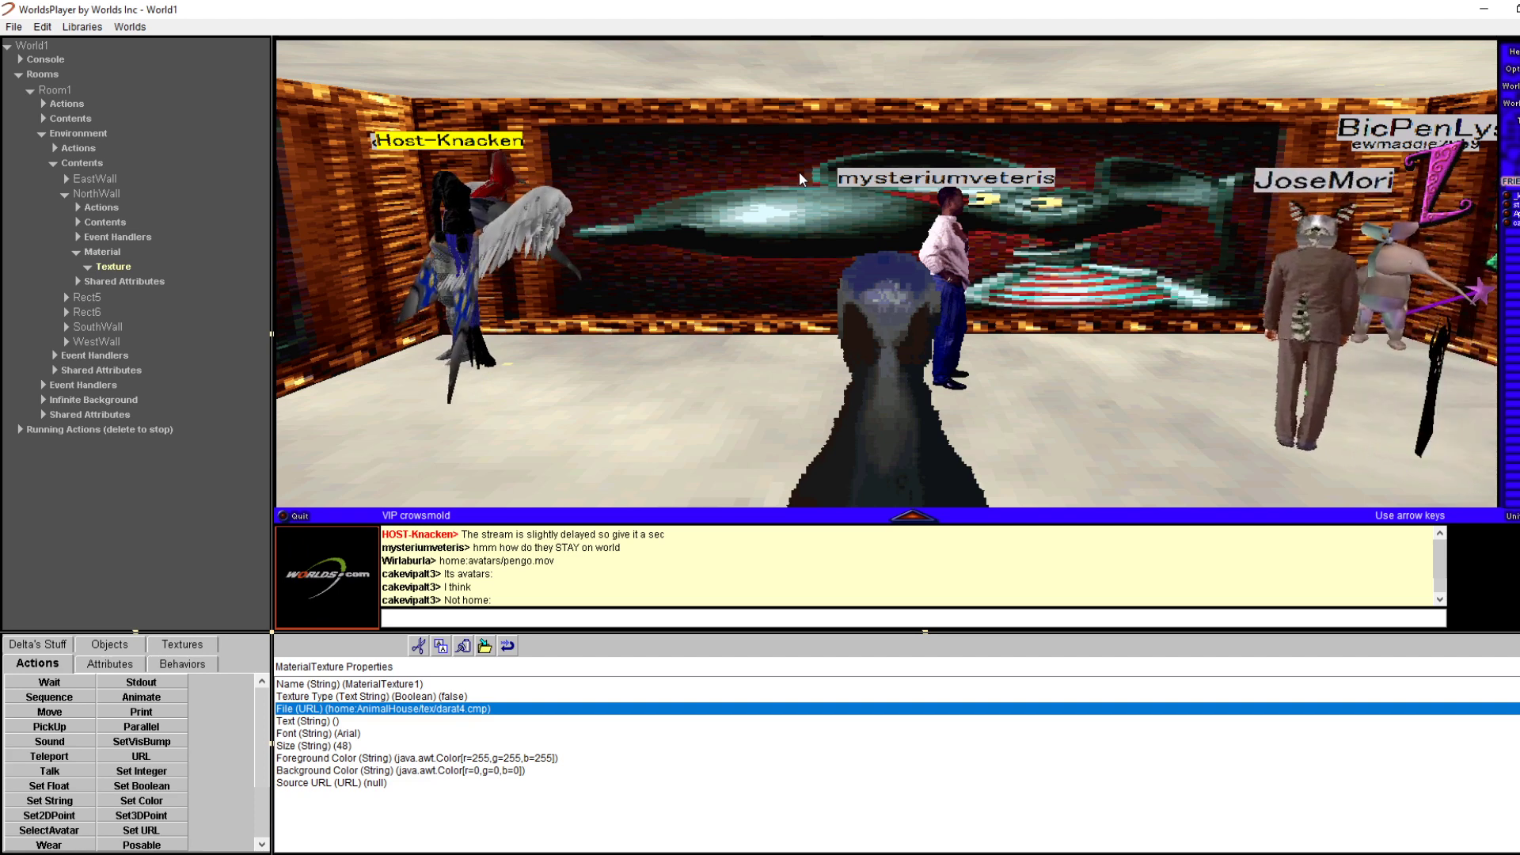
Try to change the NorthWall texture's File path to rel:AnimalHouse/tex/darat4.cmp
right_click(852, 150)
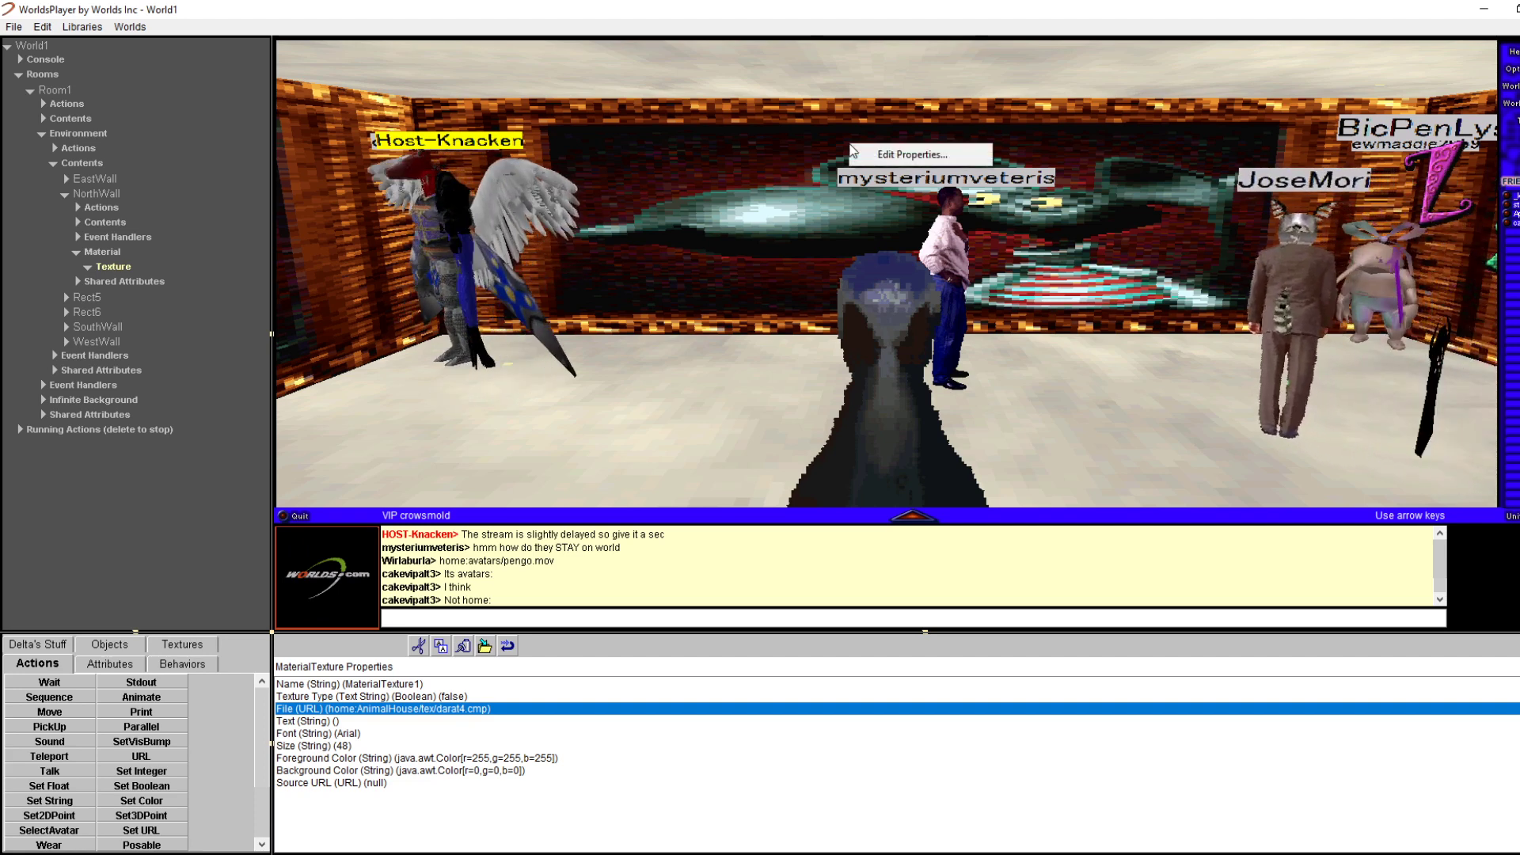
double_click(519, 709)
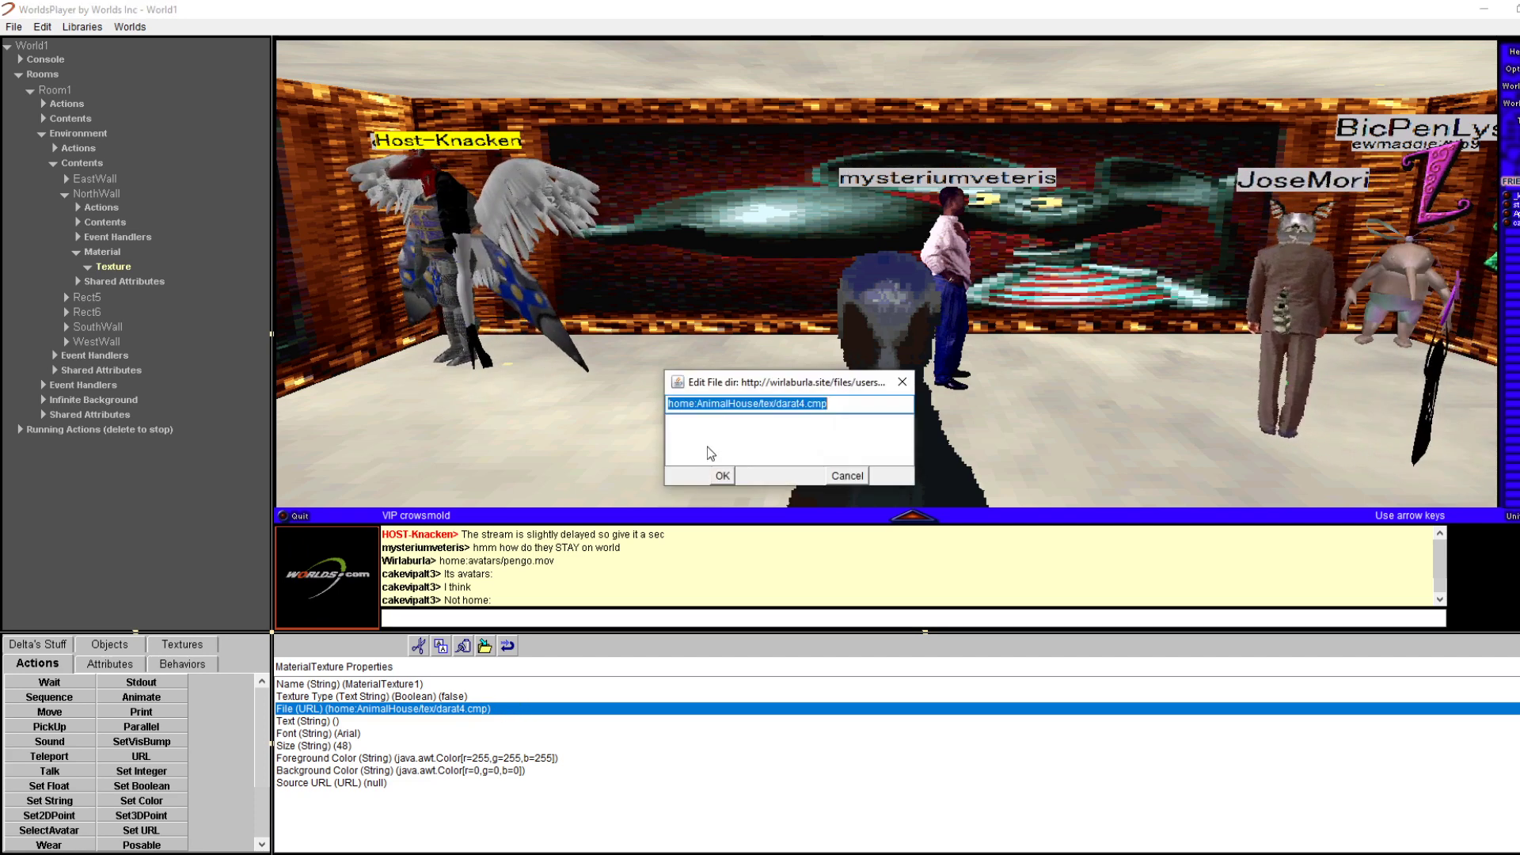
key(BackSpace)
key(BackSpace)
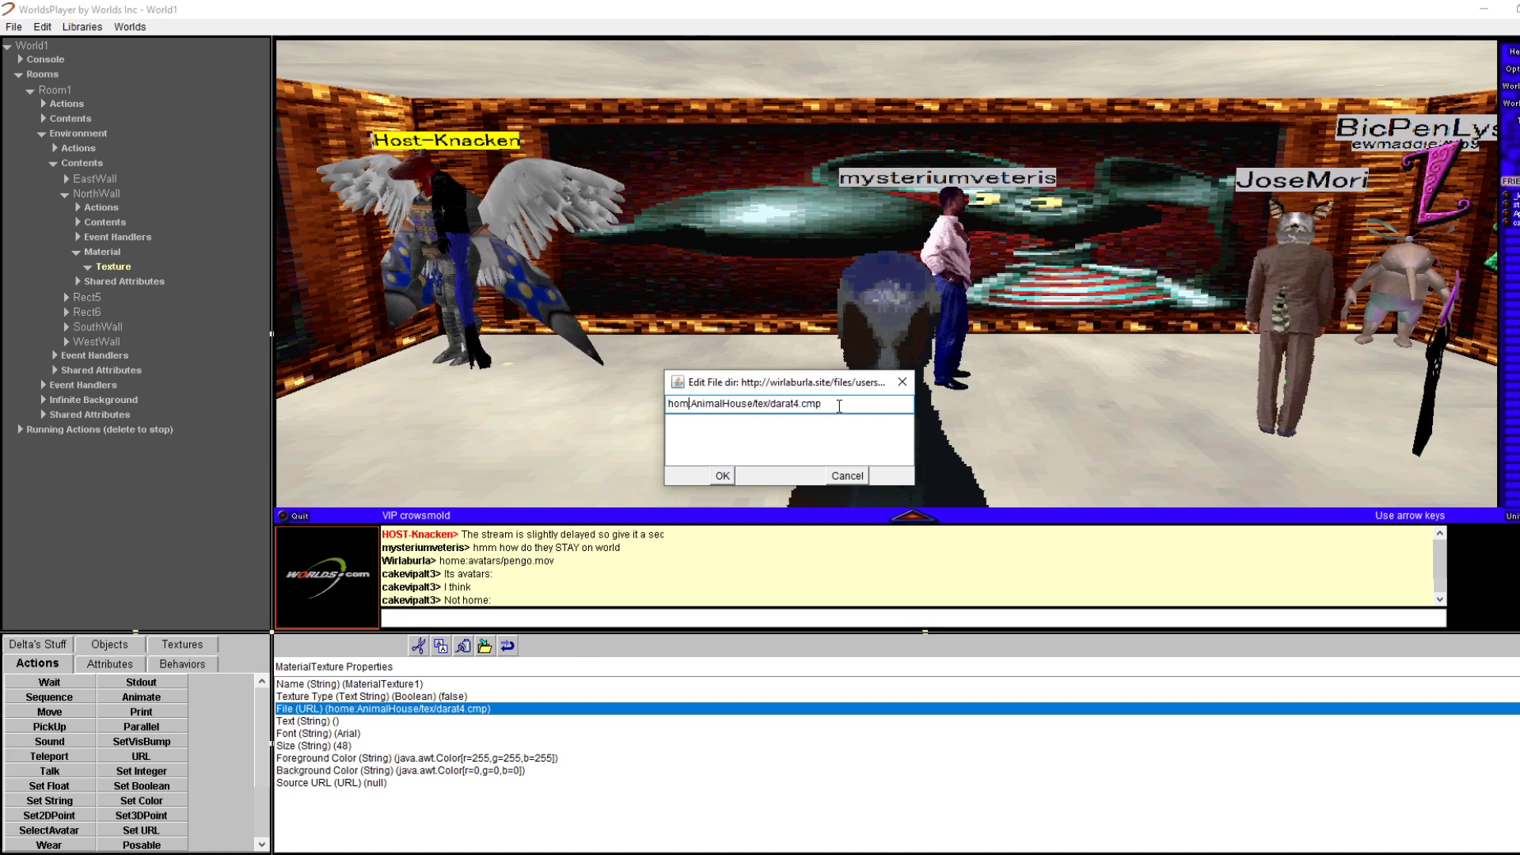
text(rel:)
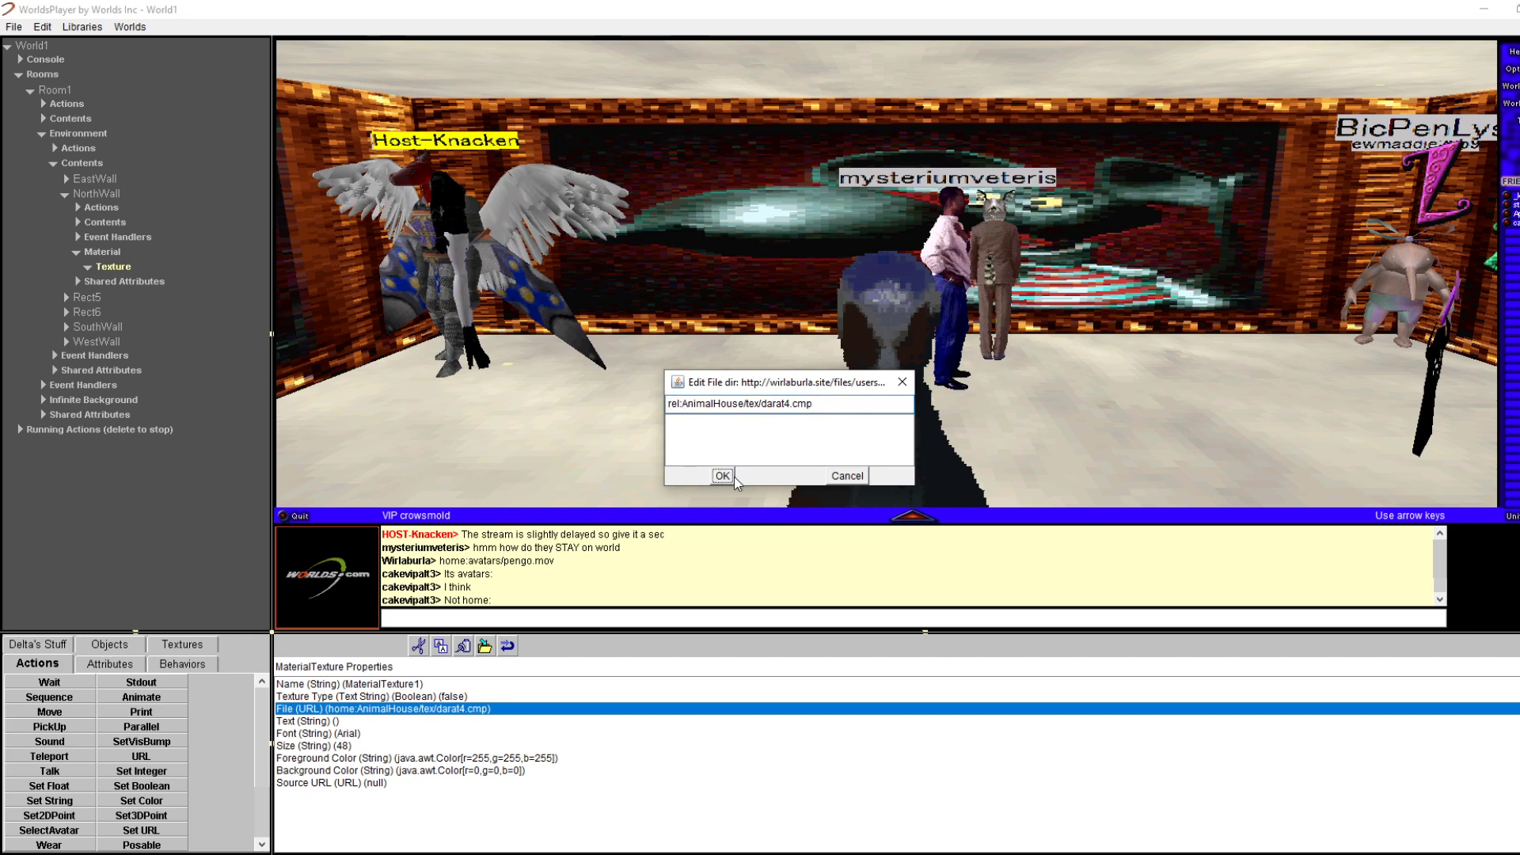
click(695, 404)
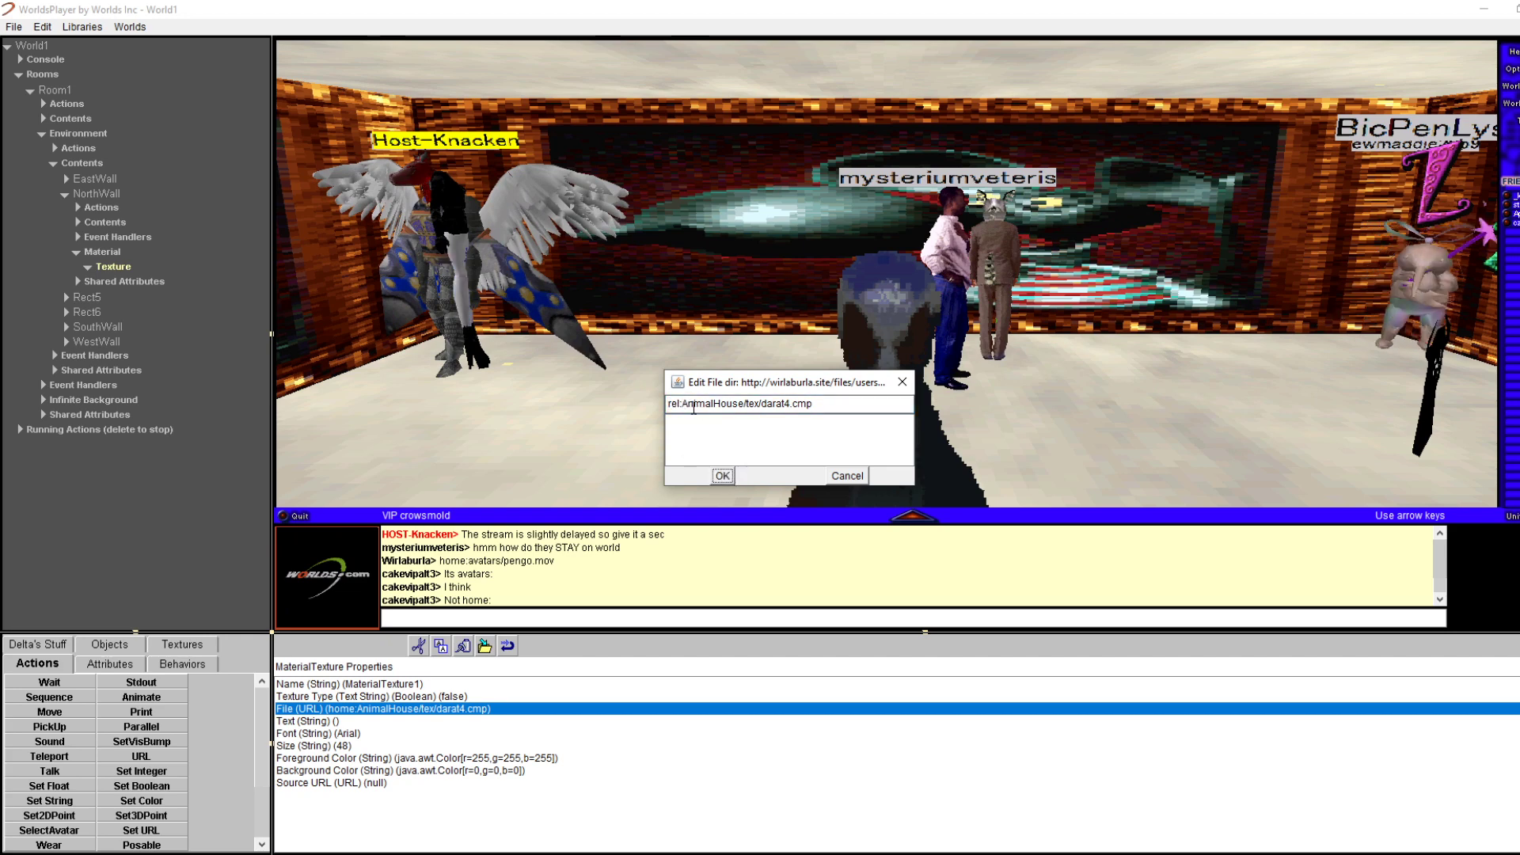
click(730, 463)
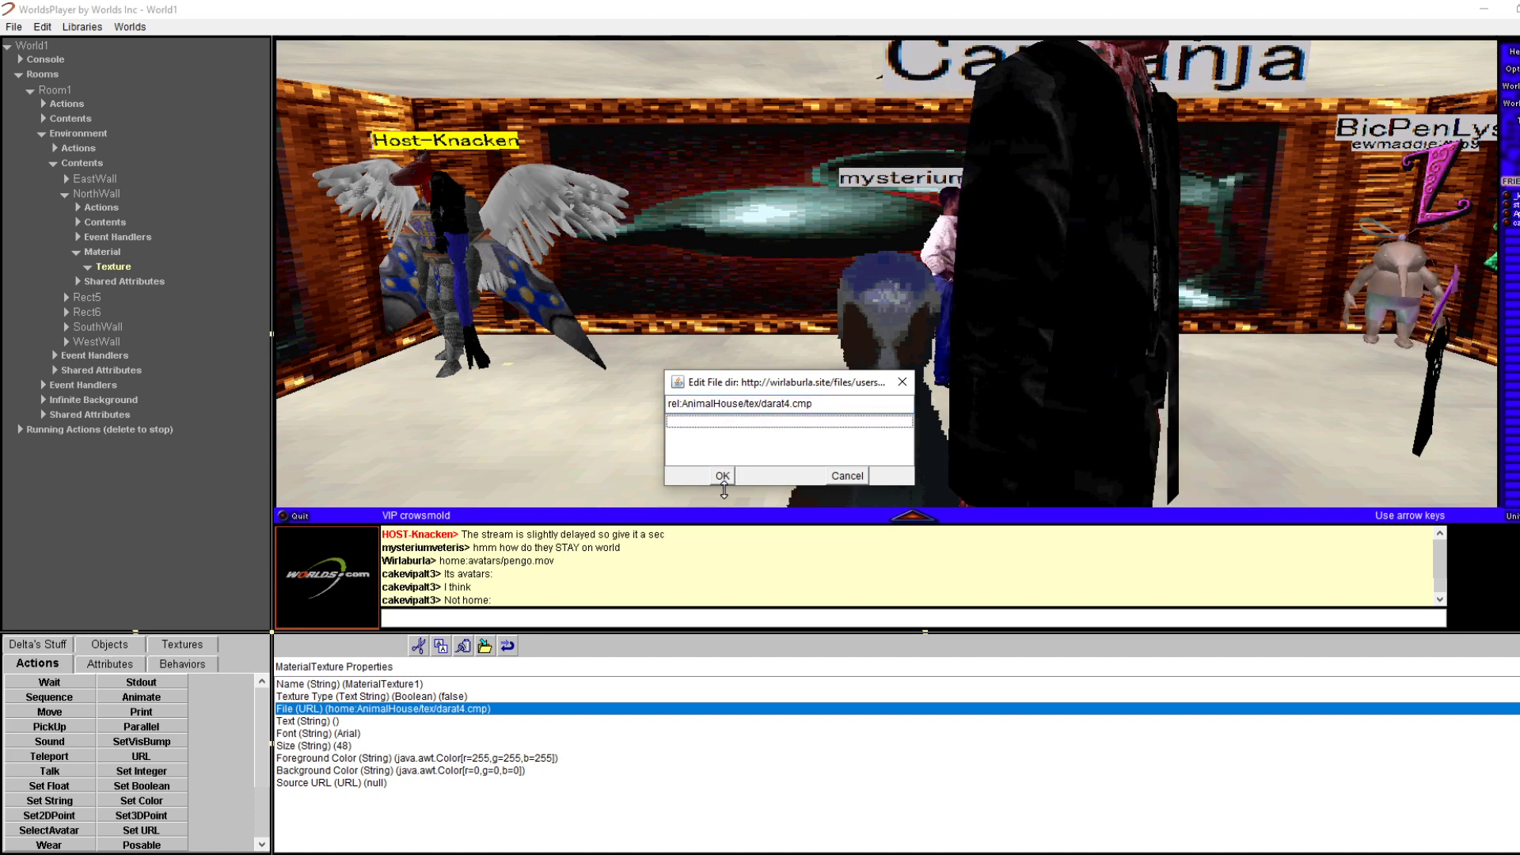
double_click(723, 485)
click(901, 13)
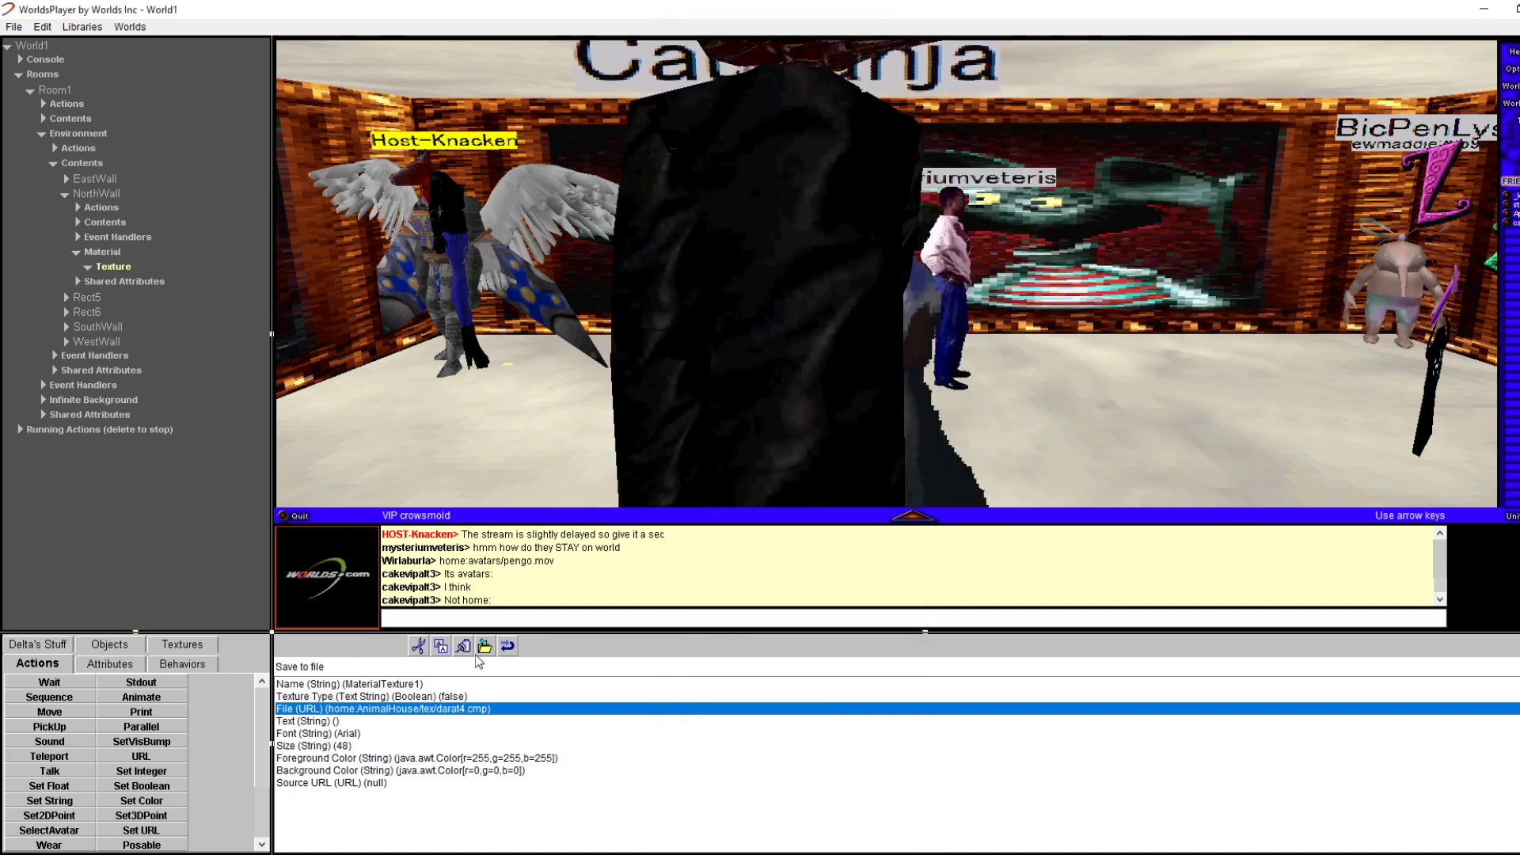
key(alt+Tab)
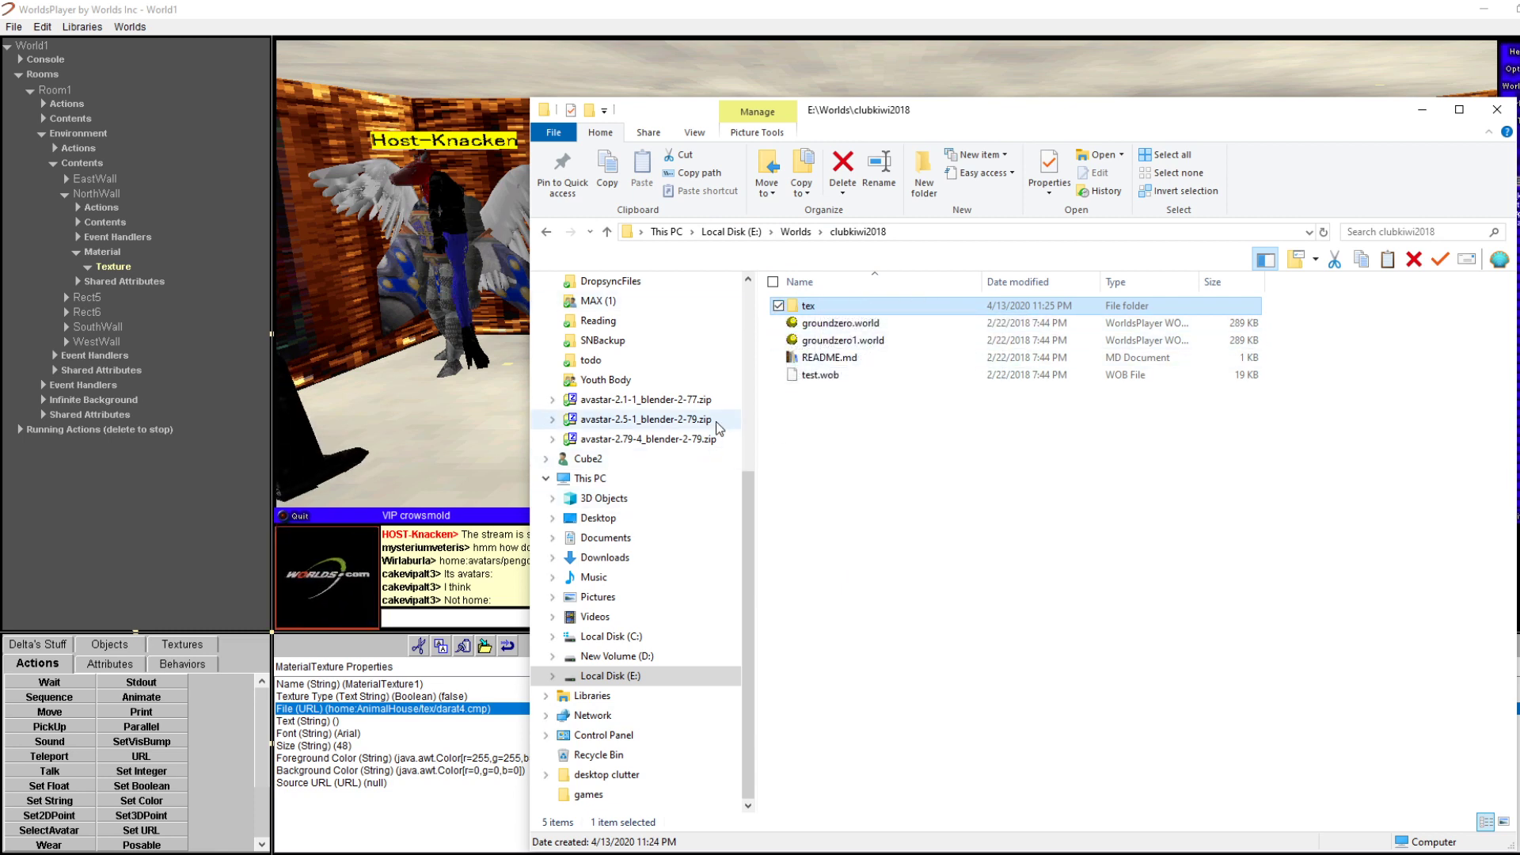
click(1423, 110)
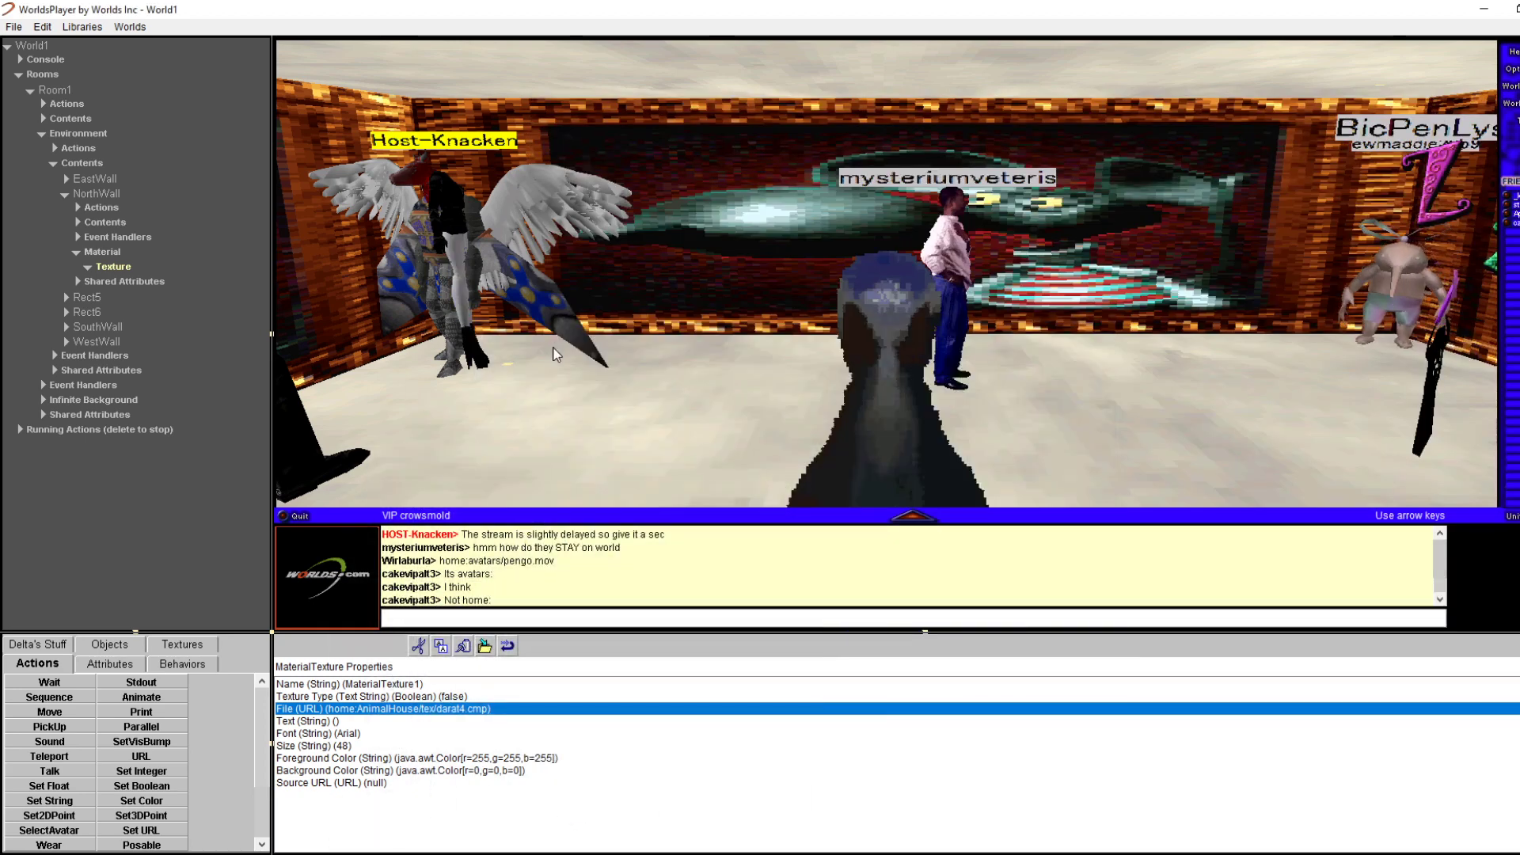
key(Left)
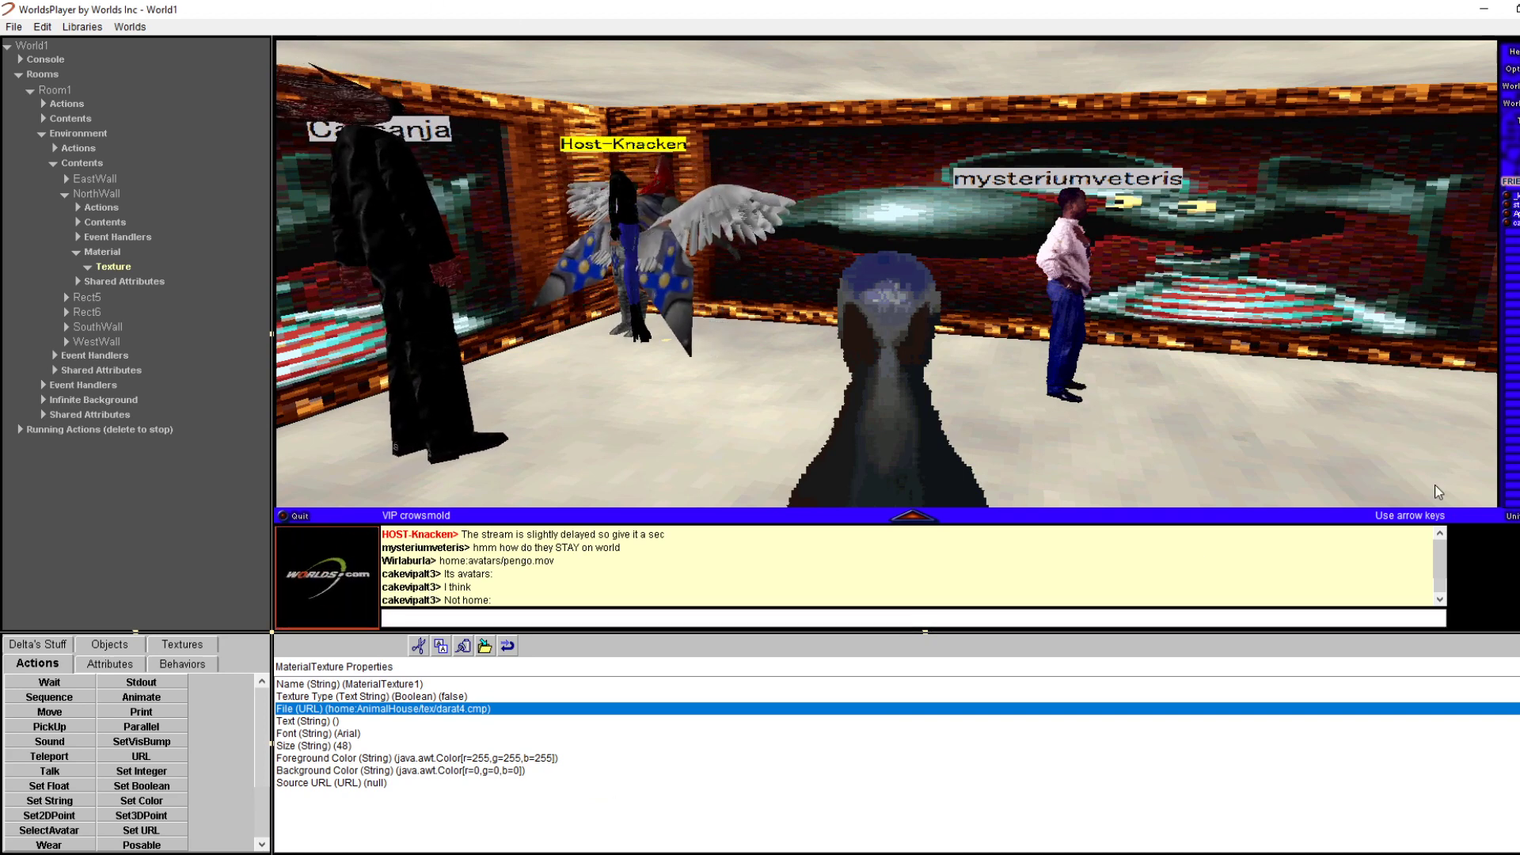
click(1513, 515)
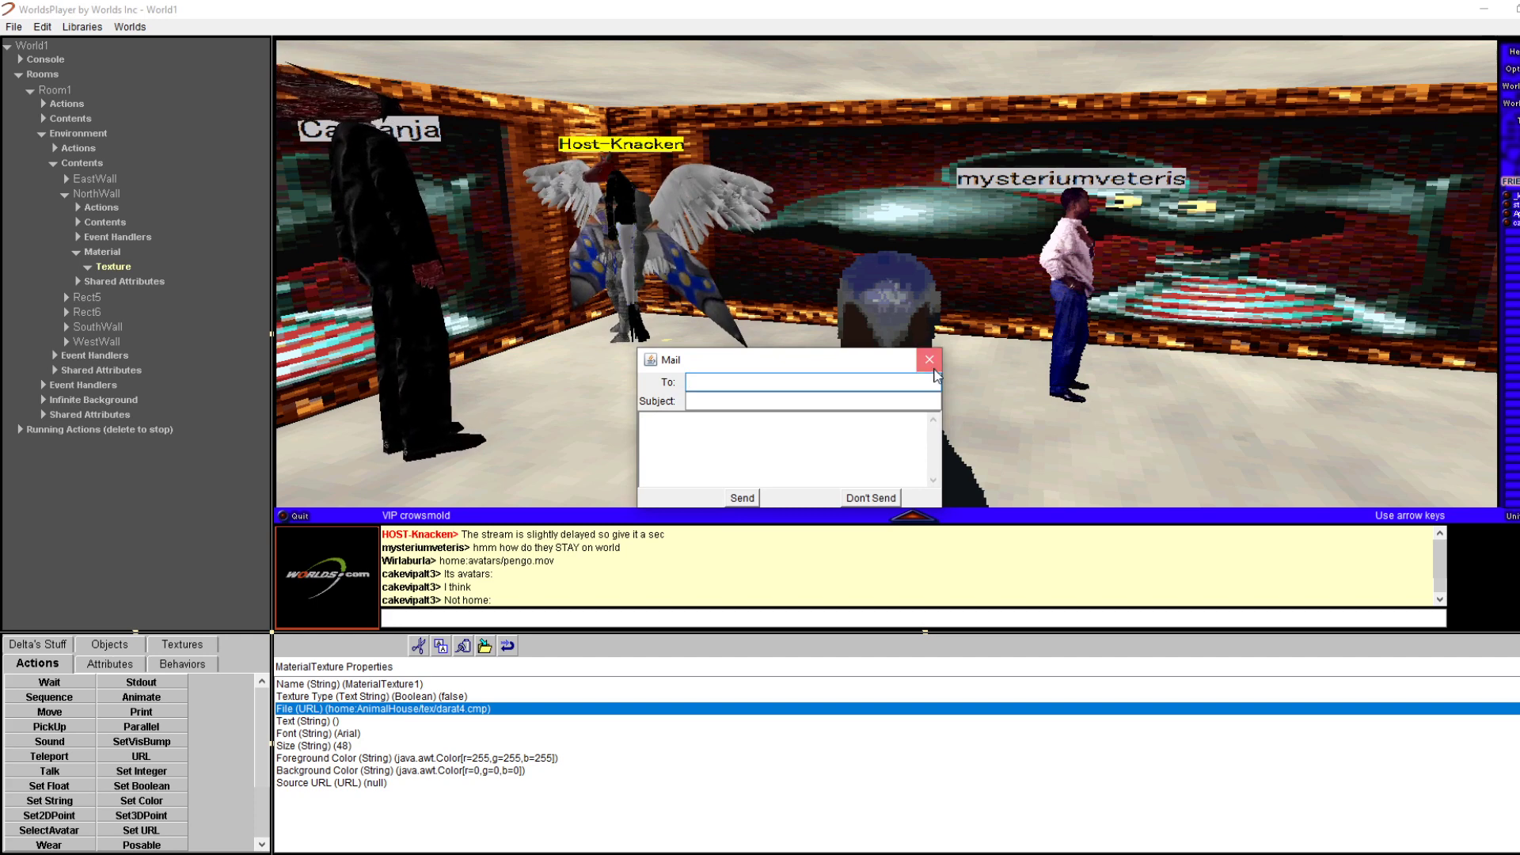
click(934, 368)
Check the WorldsMark list and the current world's location URL, leaving both unchanged
click(1509, 103)
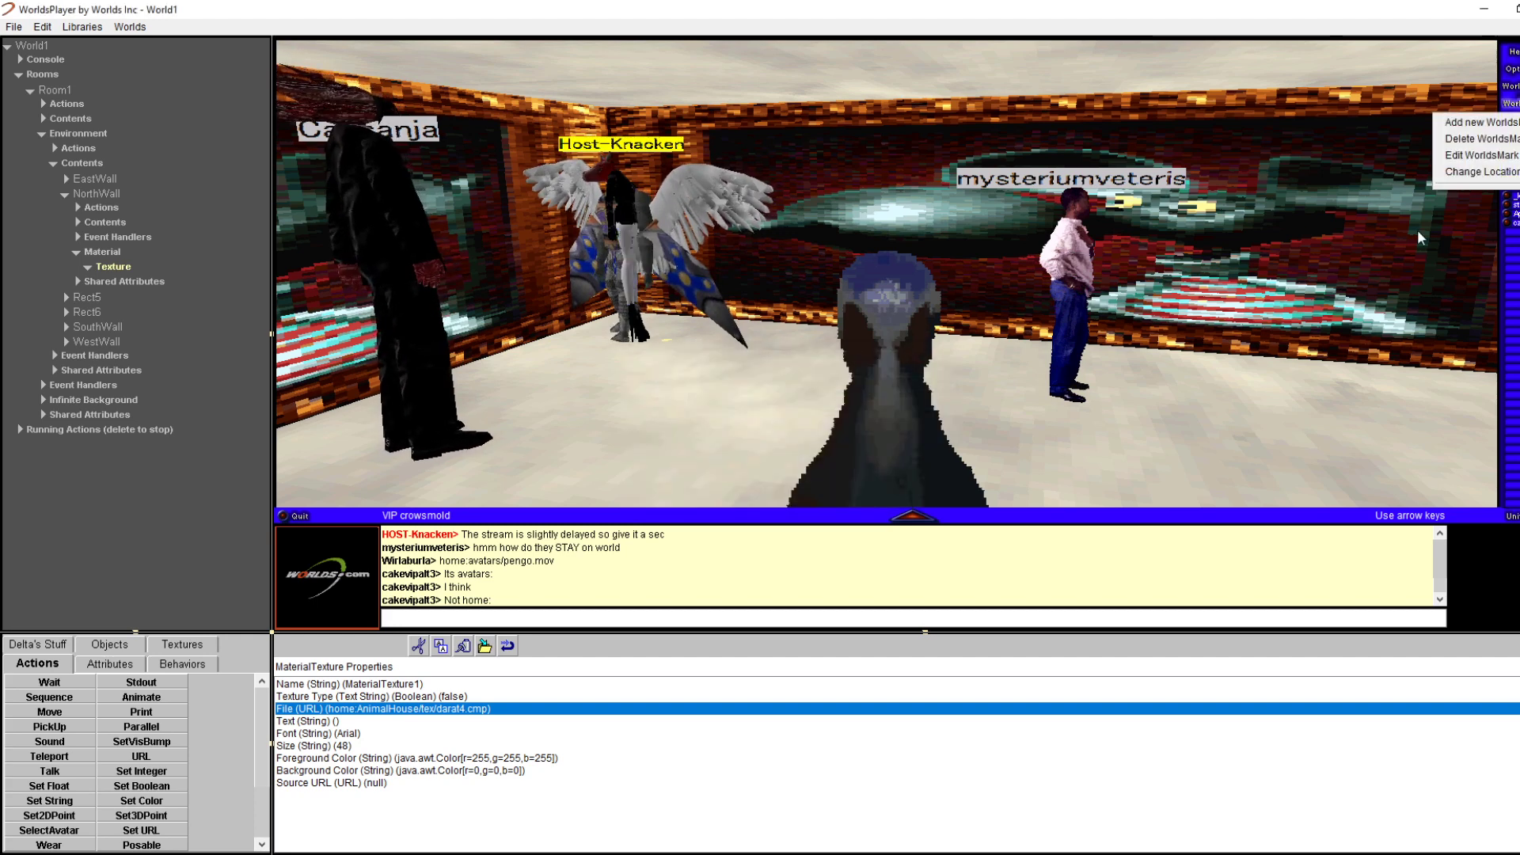
click(1493, 160)
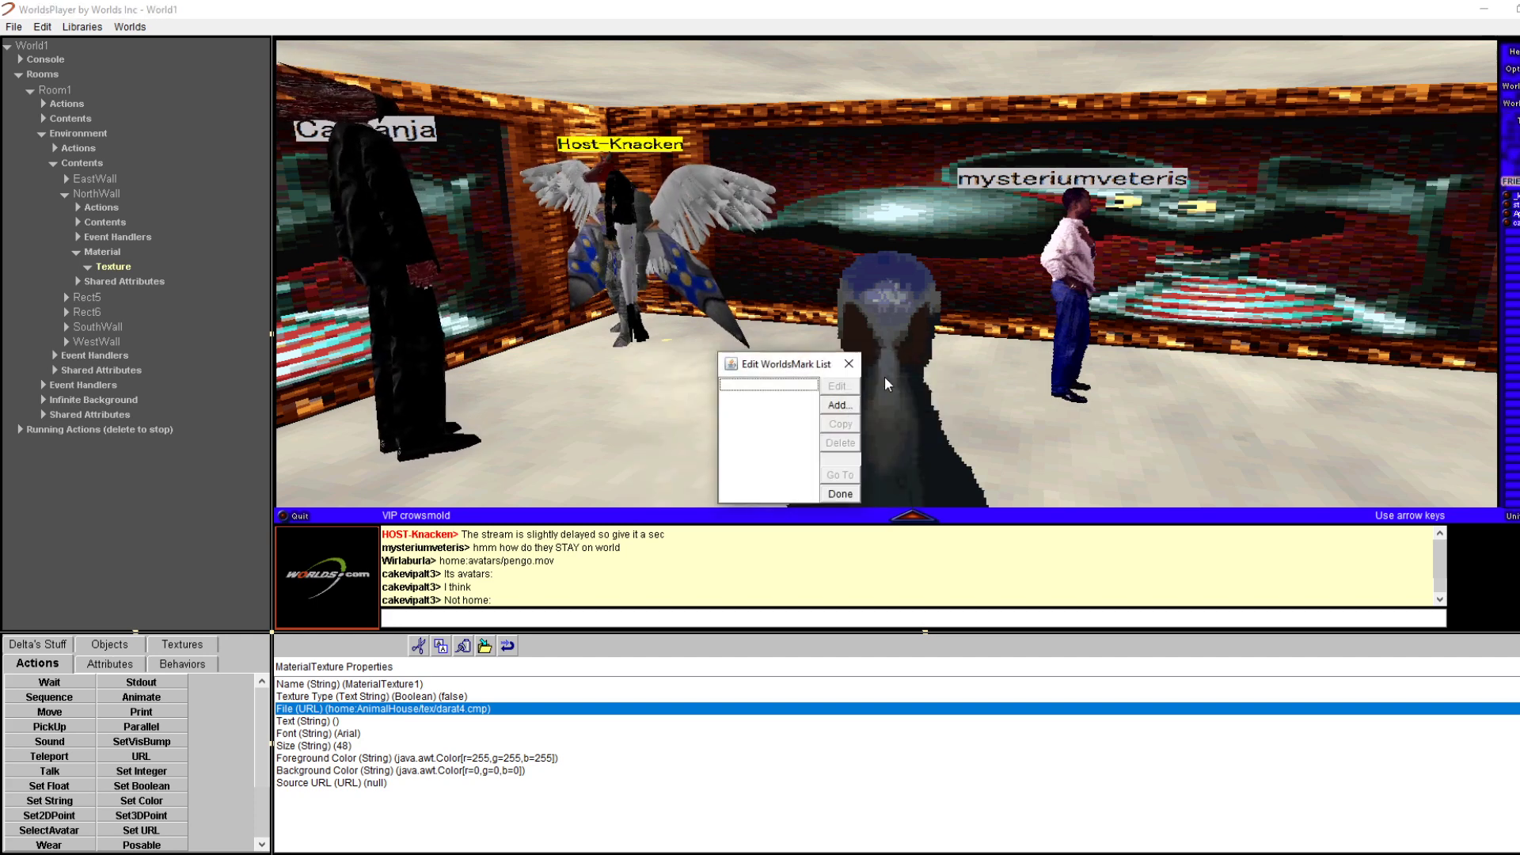
click(850, 361)
click(1509, 103)
click(1463, 173)
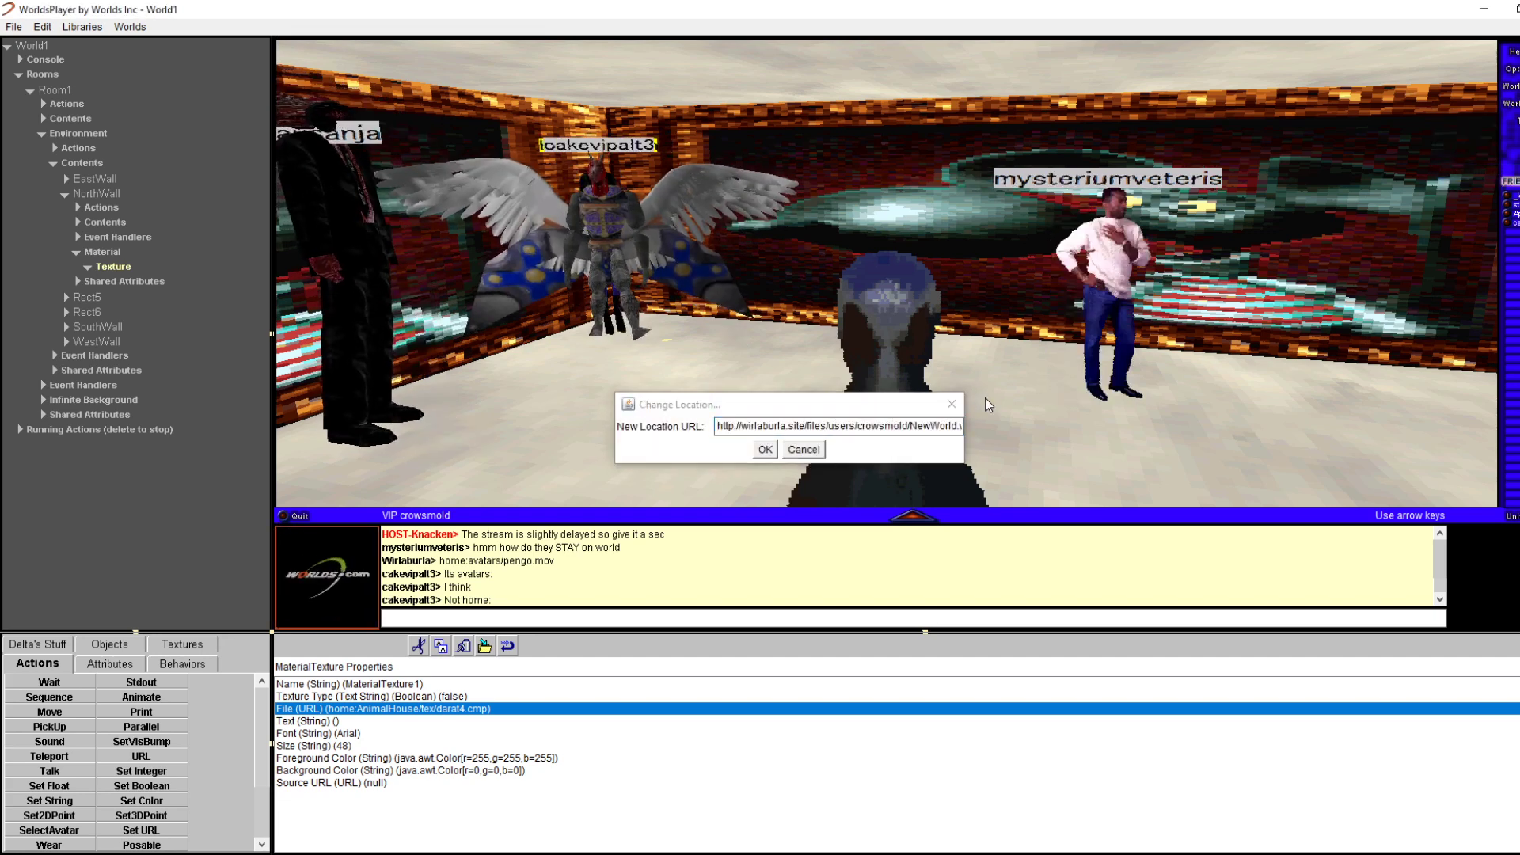
click(952, 404)
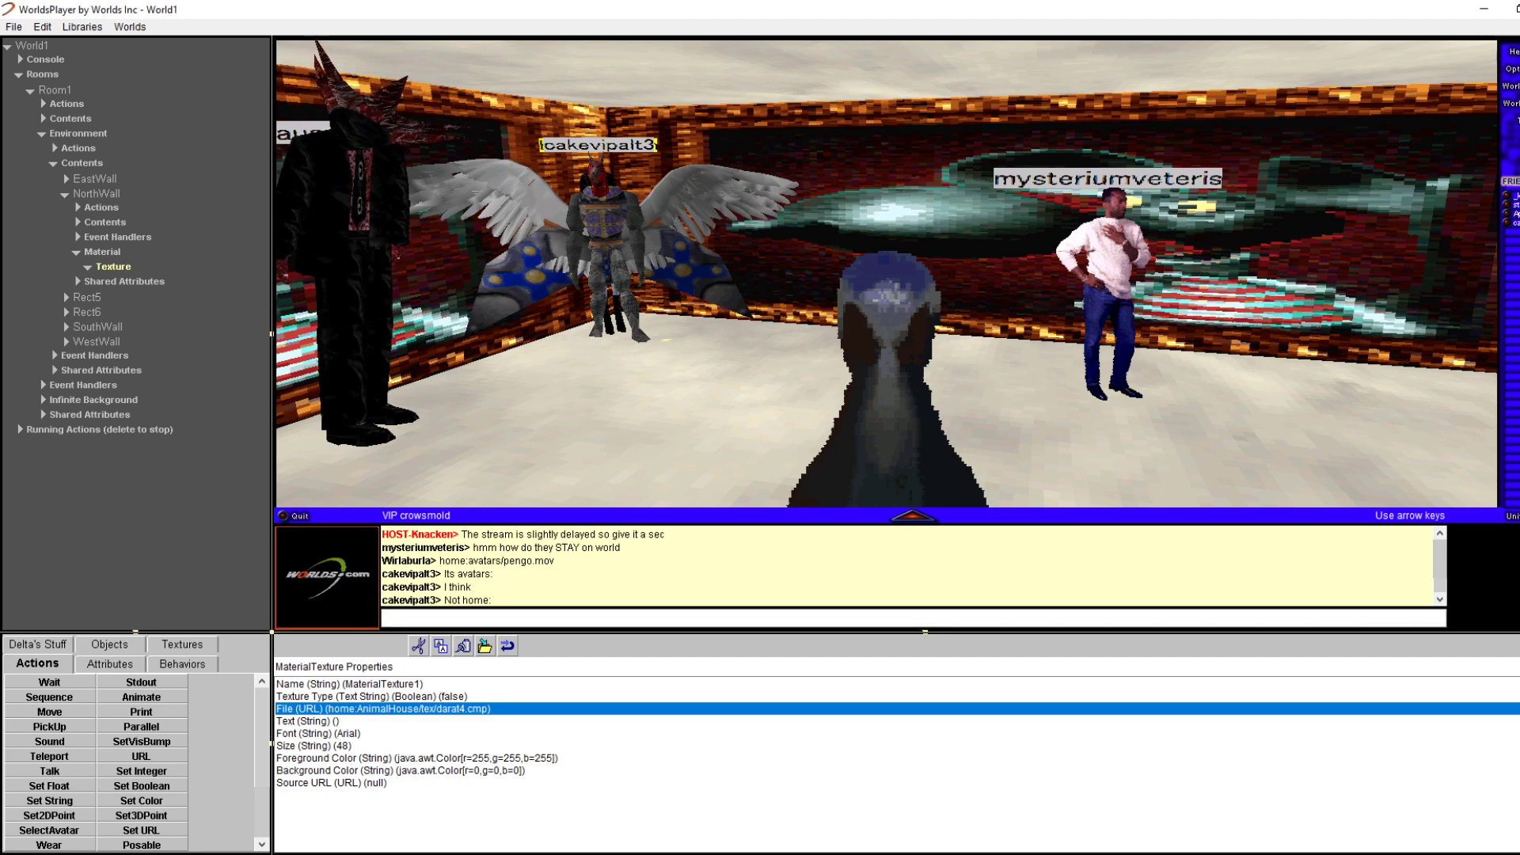
Leave World1 and open the GroundZero world
key(alt+Tab)
key(alt+Tab)
key(alt+Tab)
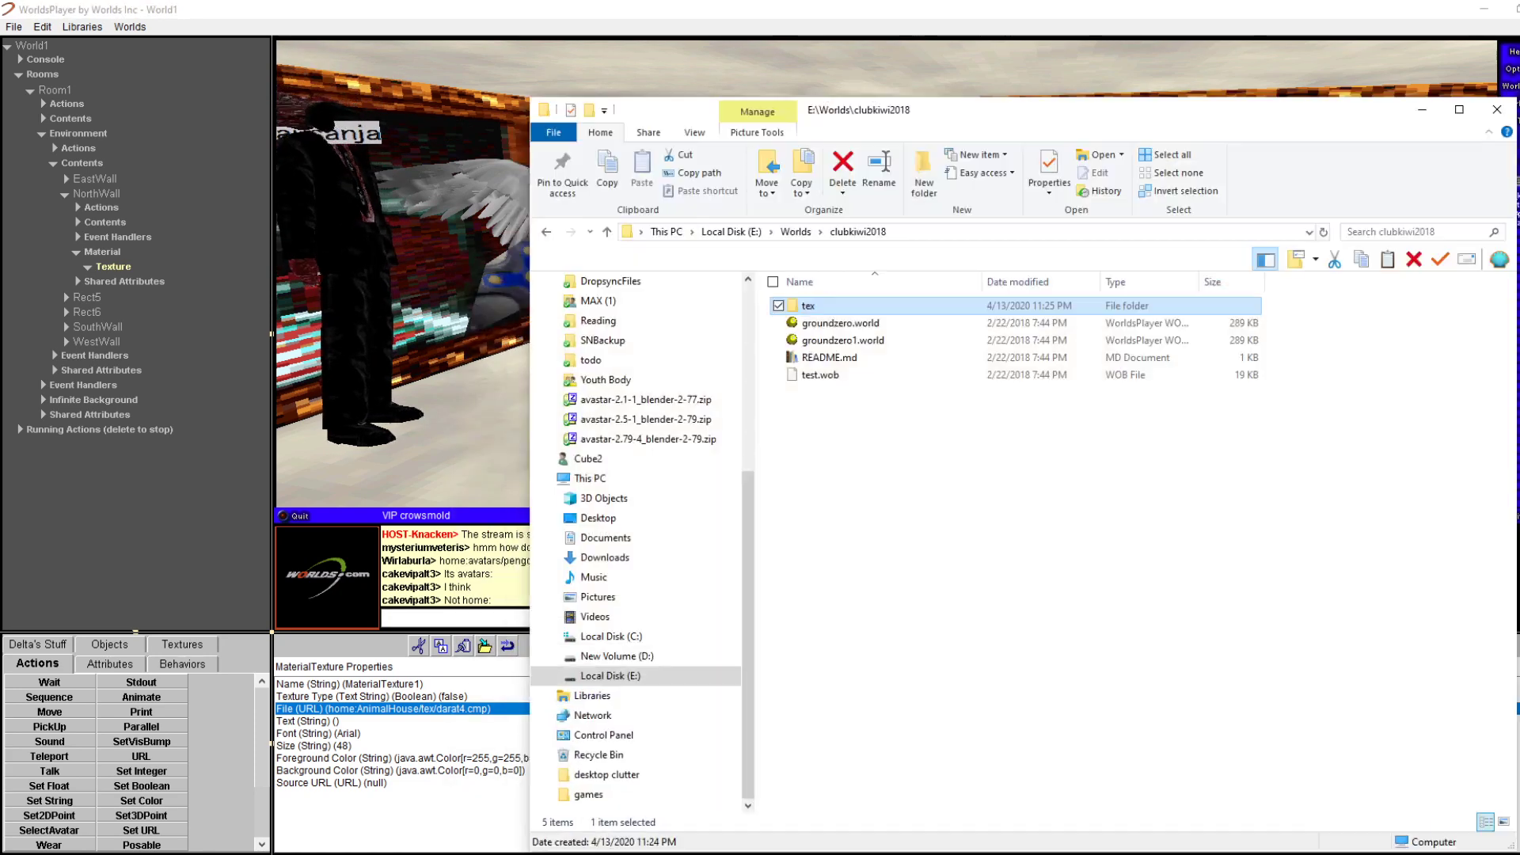
click(23, 29)
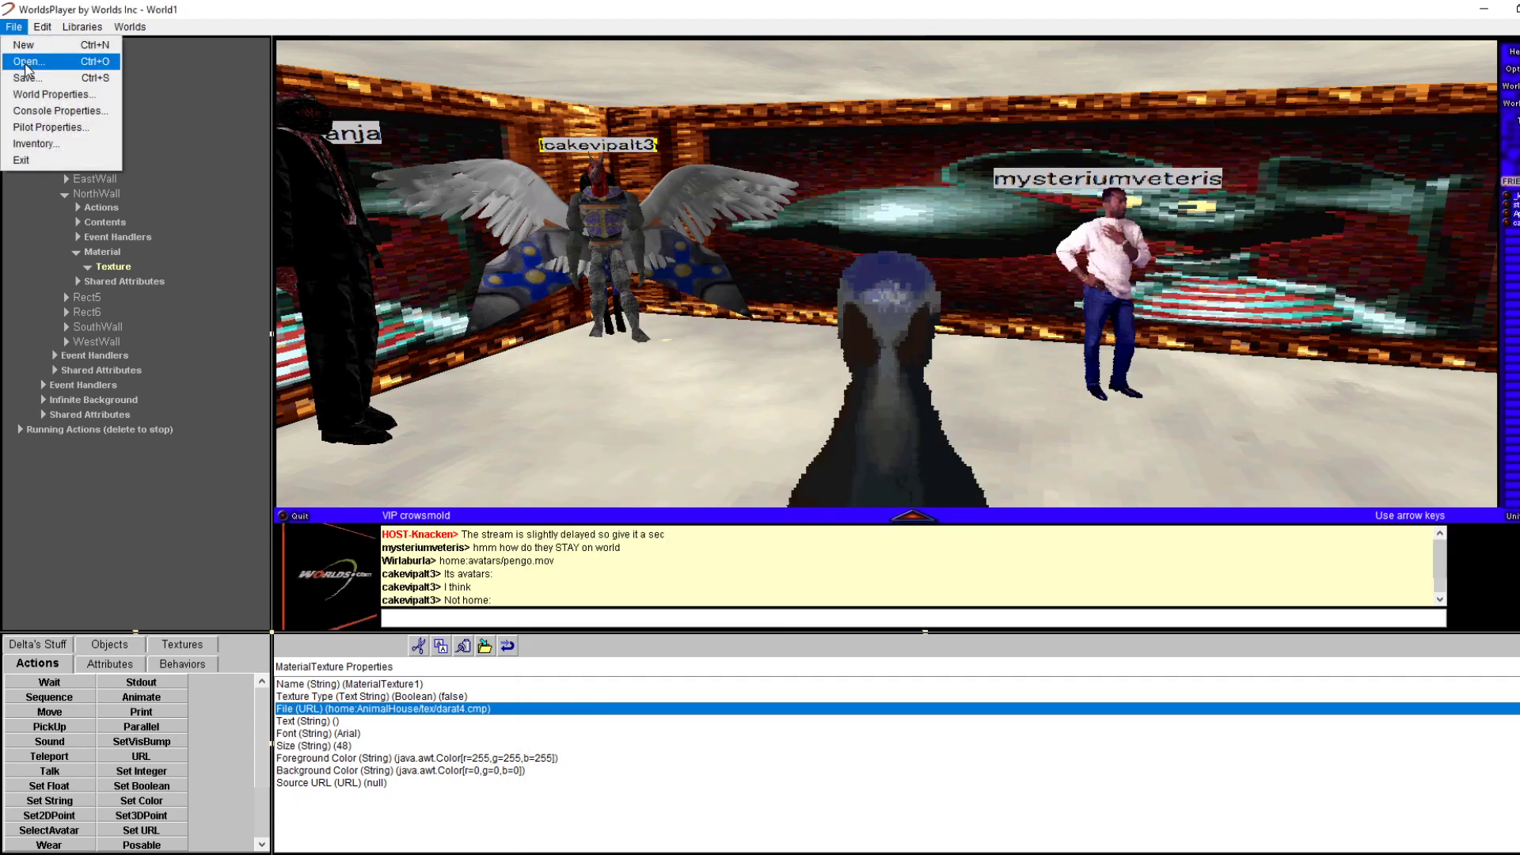
click(36, 61)
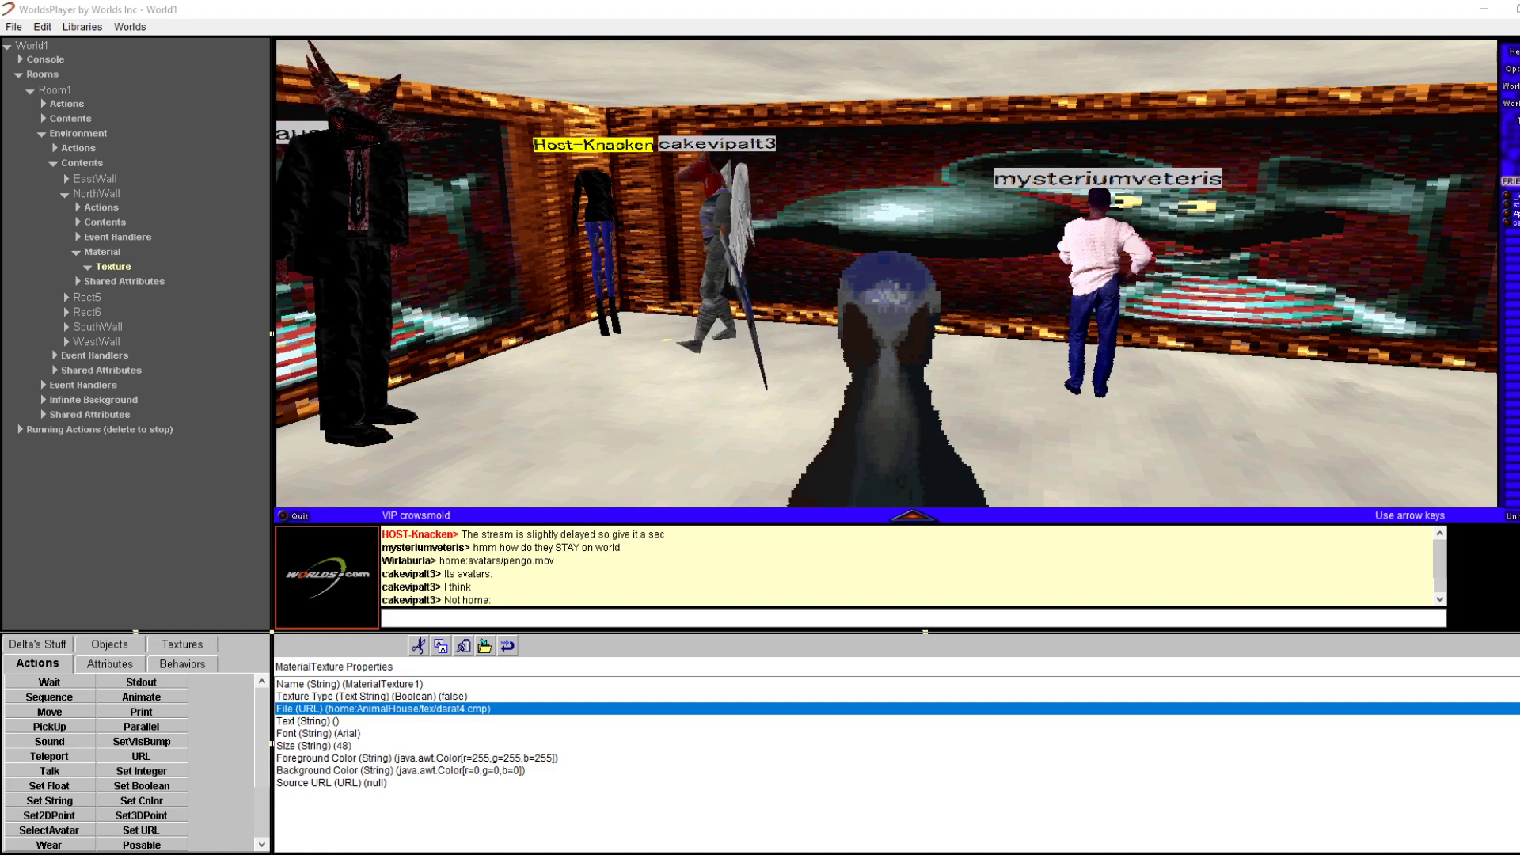
key(alt+Tab)
key(alt+Tab)
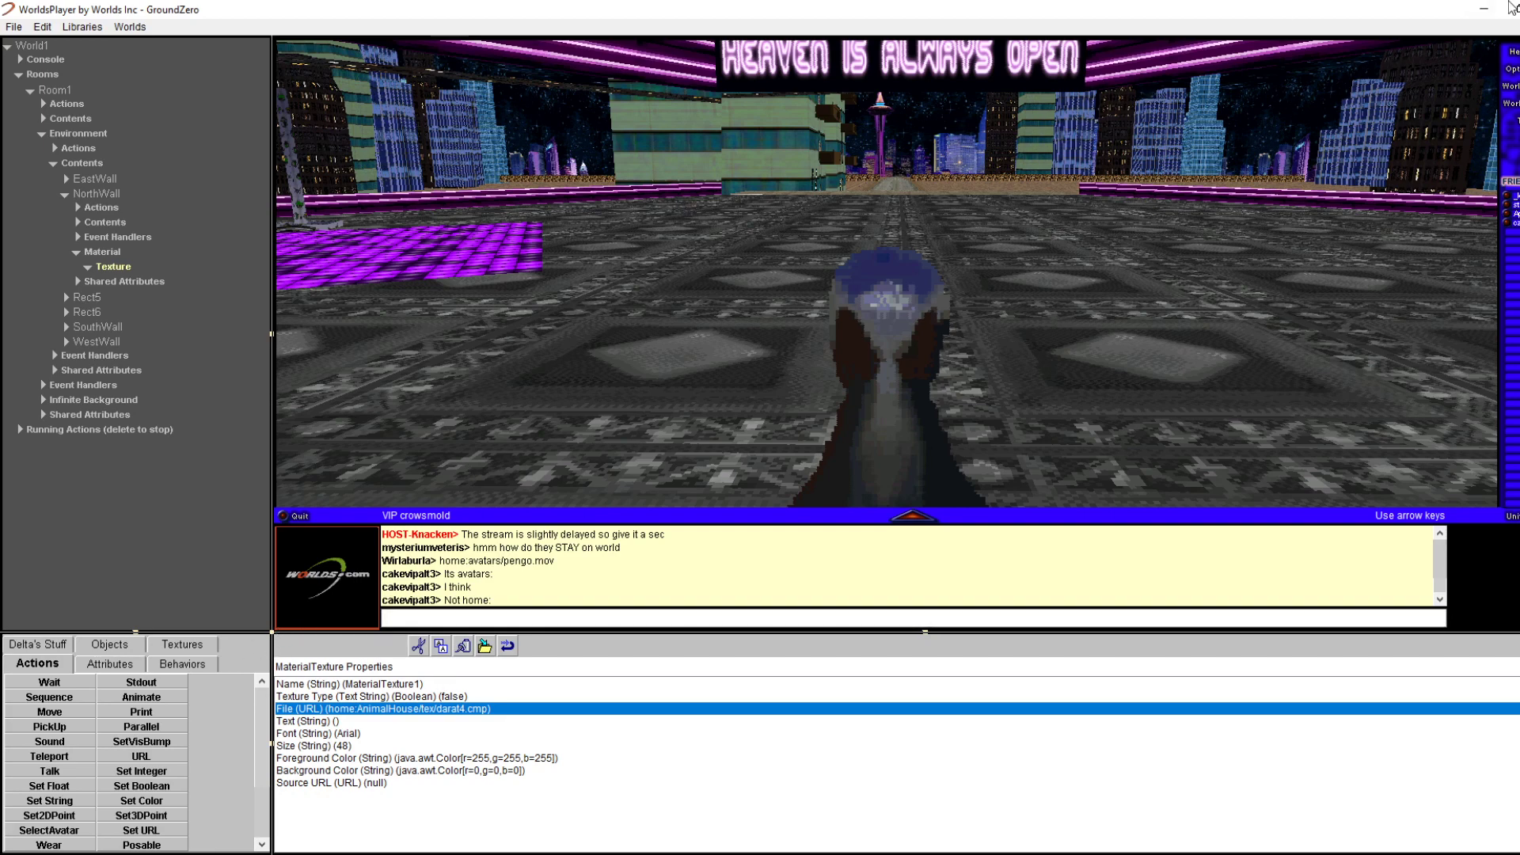
Quit and relaunch WorldsPlayer, then sign in with the remembered account
double_click(1240, 8)
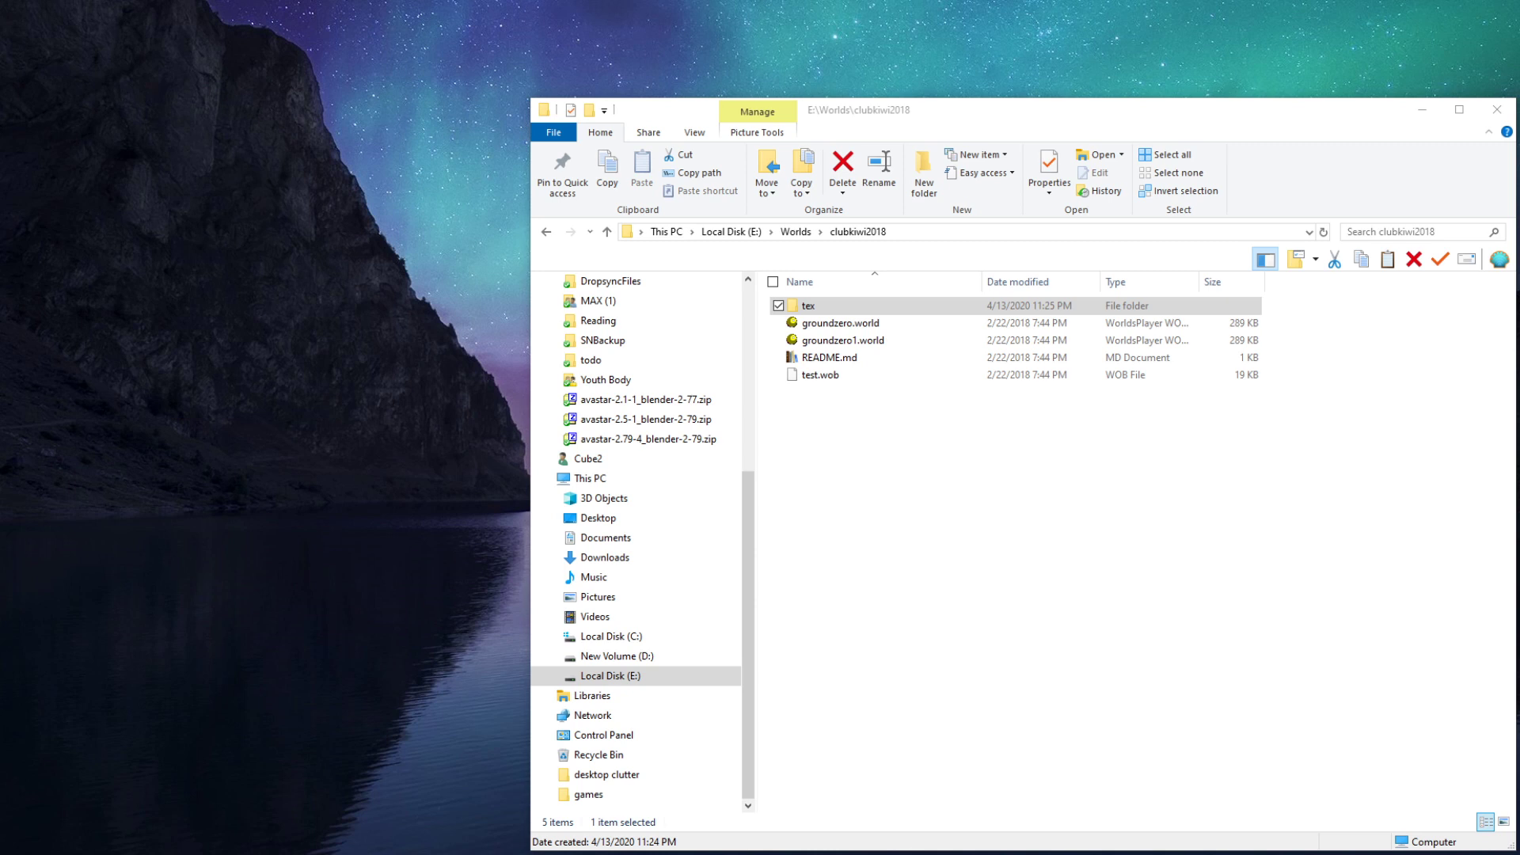
drag(0, 673, 719, 0)
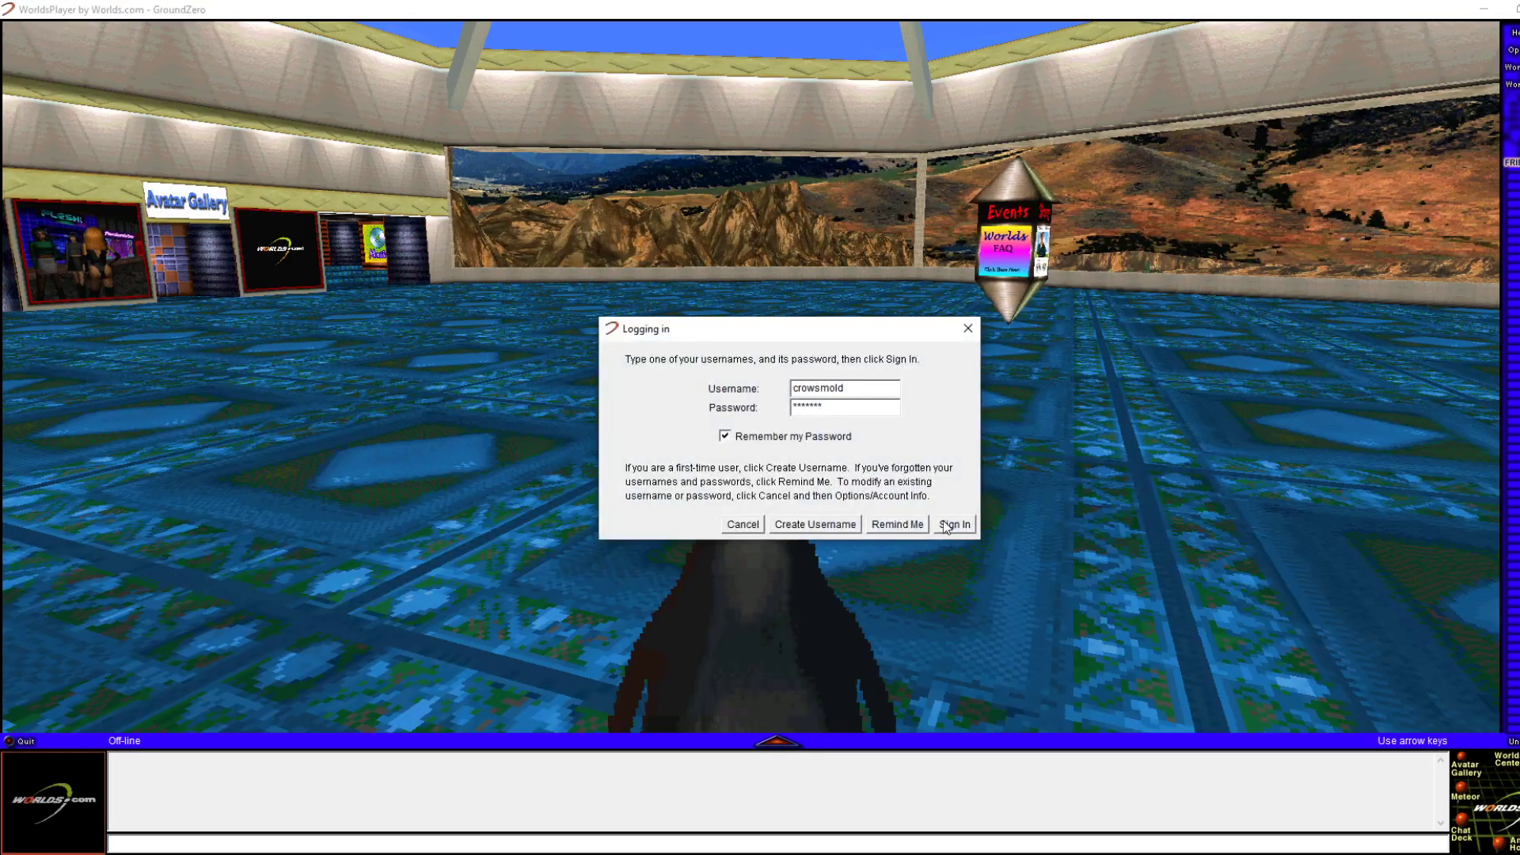
click(940, 521)
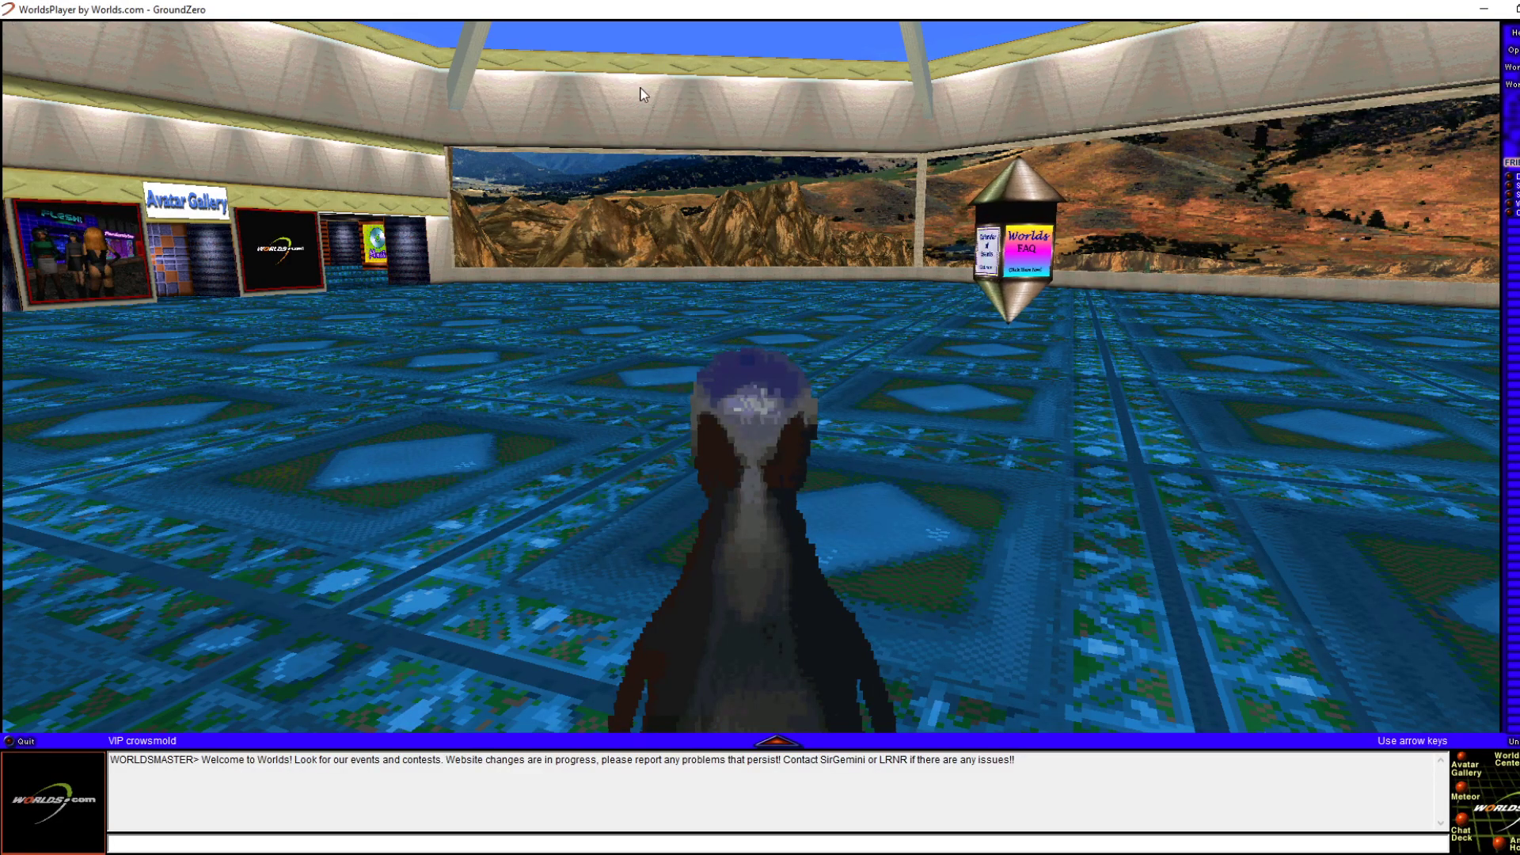
click(1516, 32)
click(1515, 32)
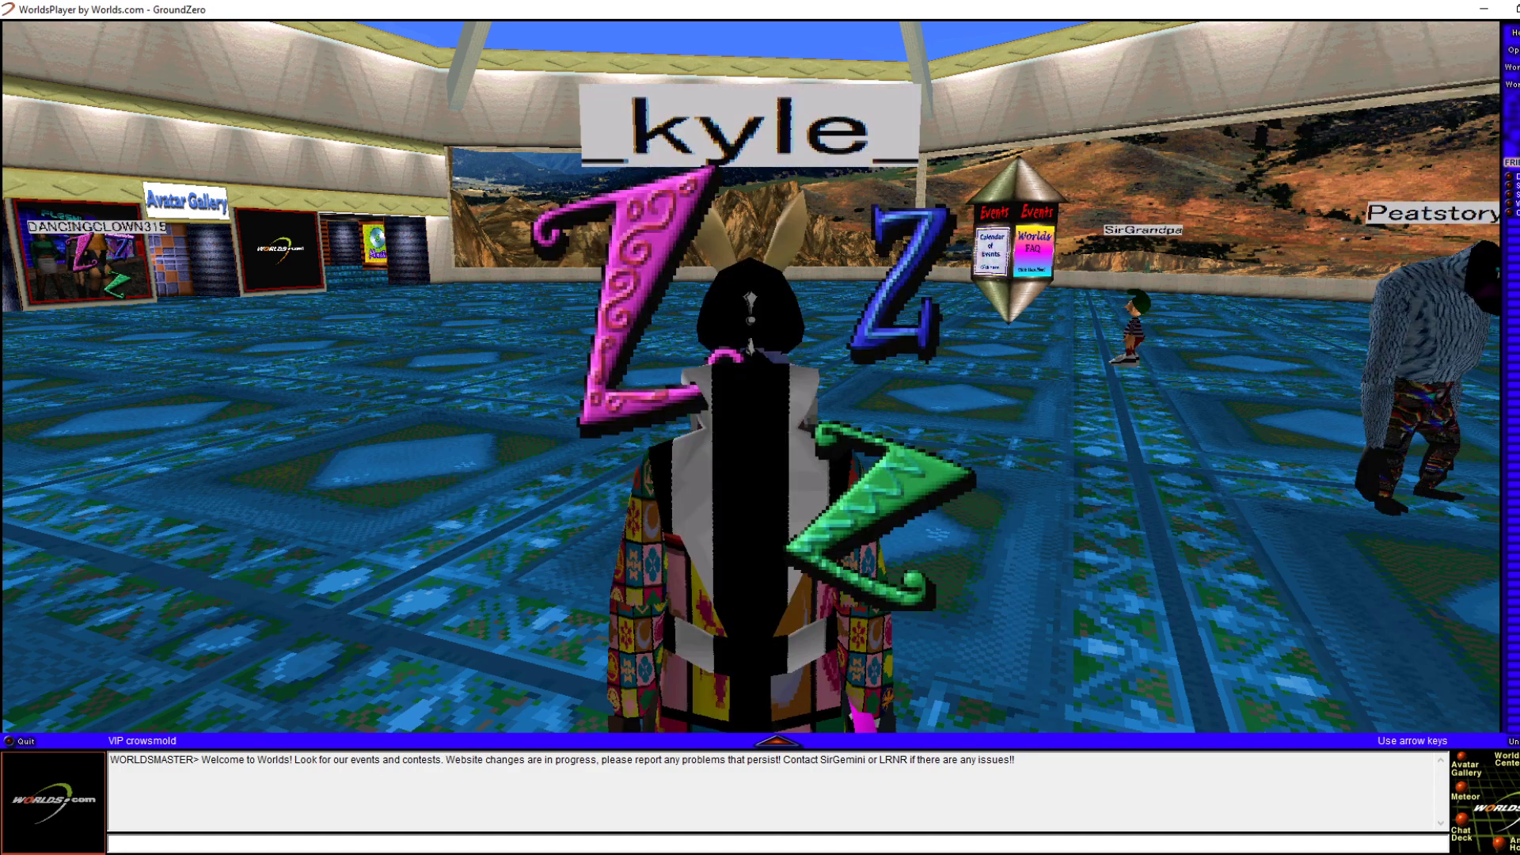
click(1515, 32)
click(1515, 33)
click(1514, 50)
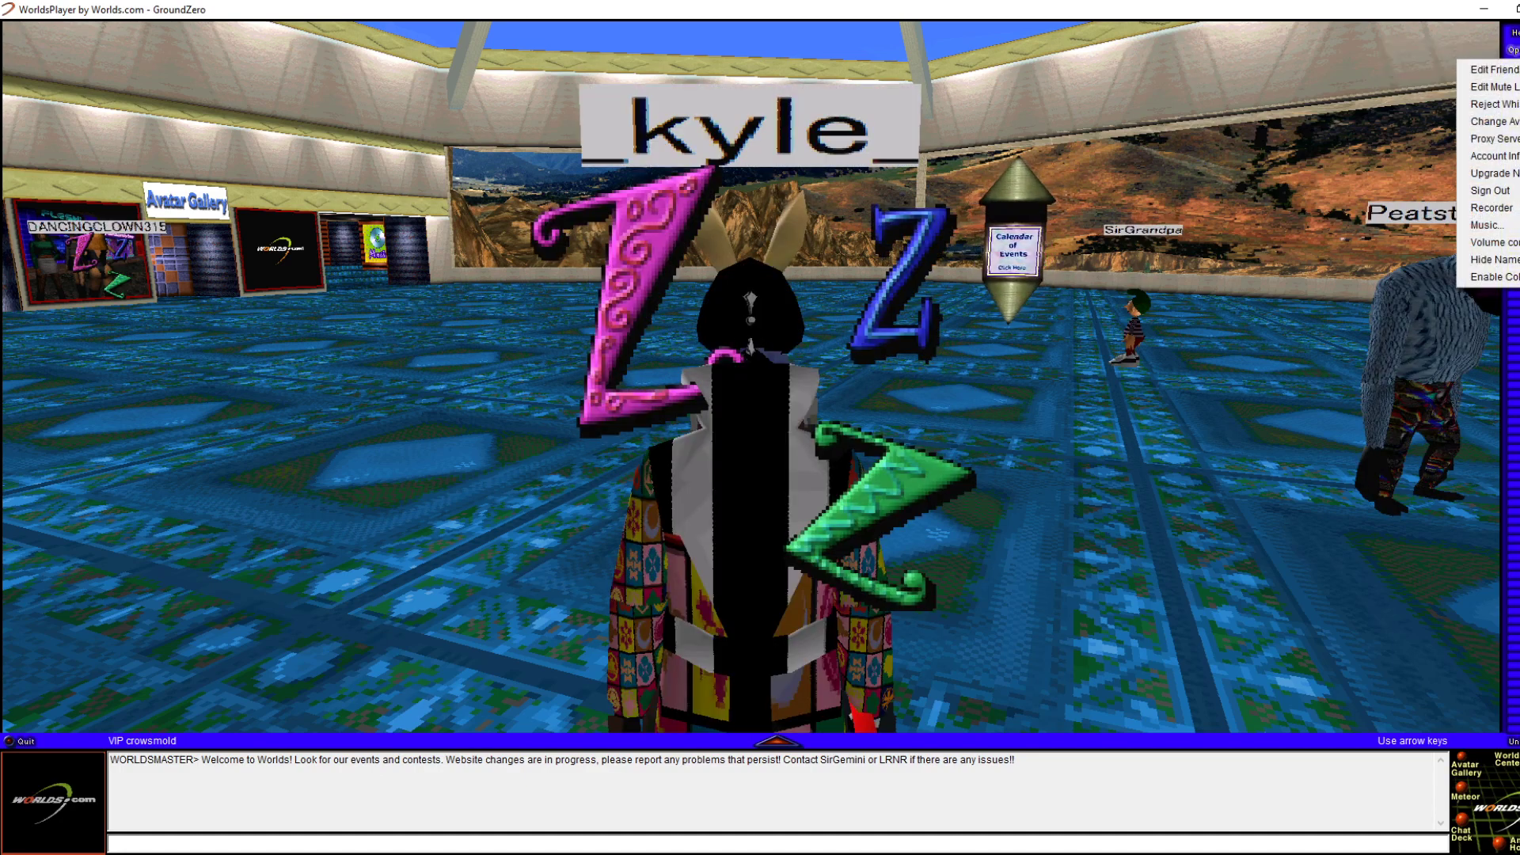
click(1513, 50)
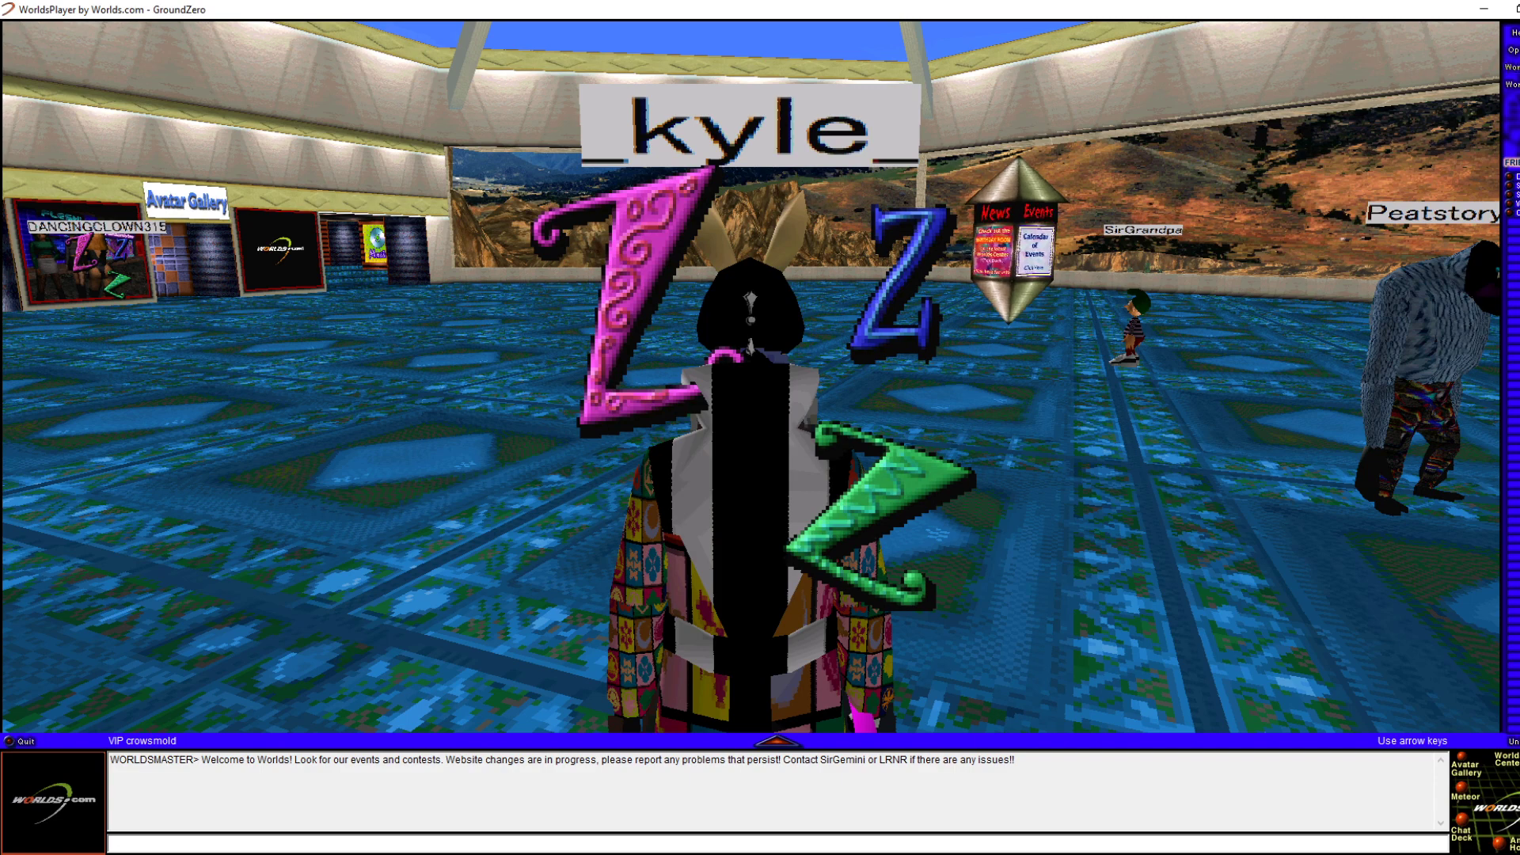
right_click(949, 350)
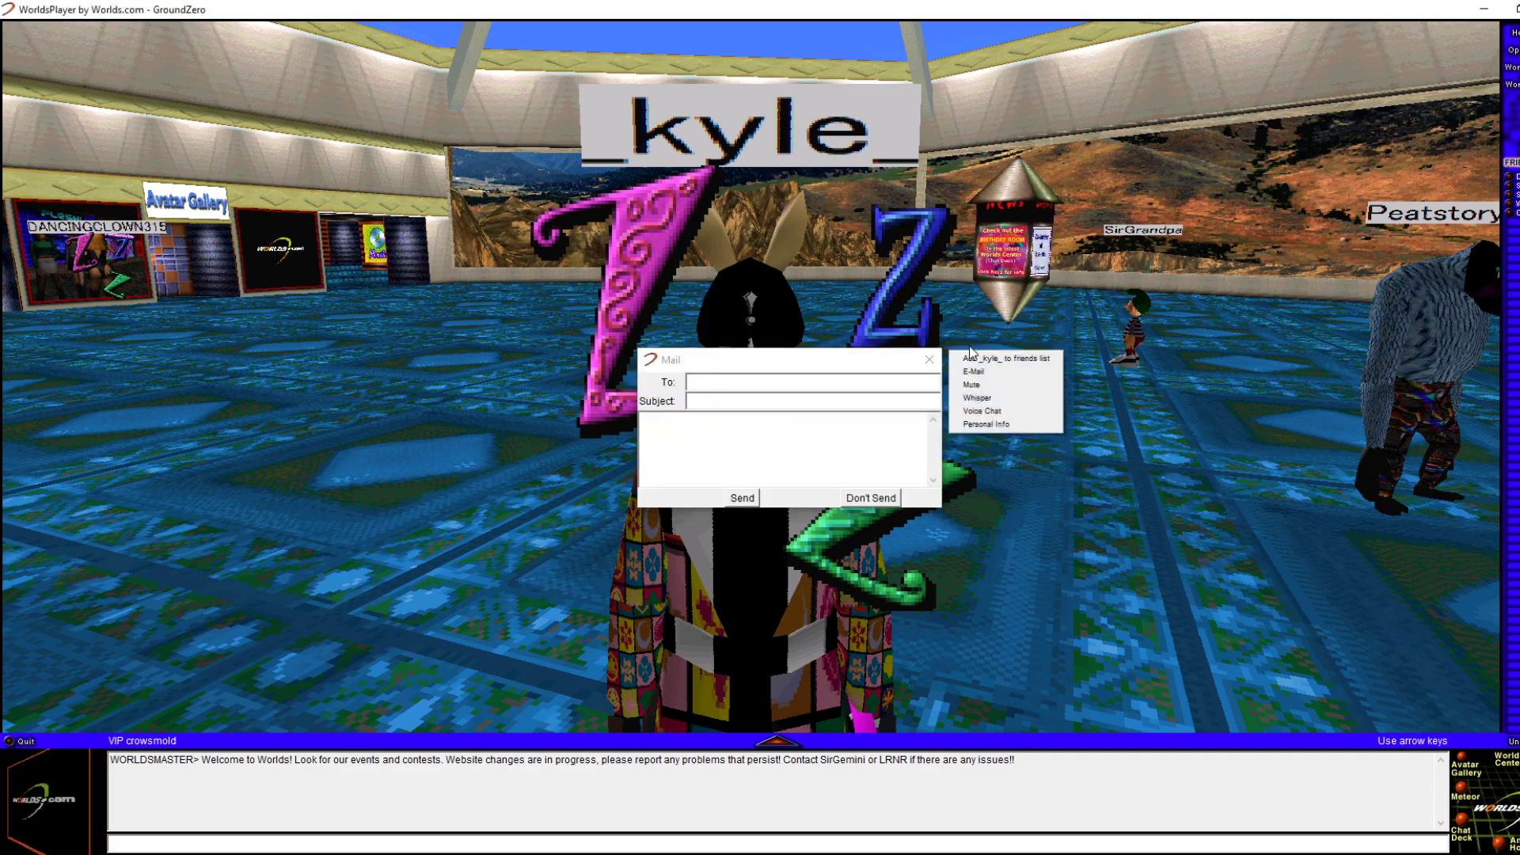
click(929, 360)
click(1514, 49)
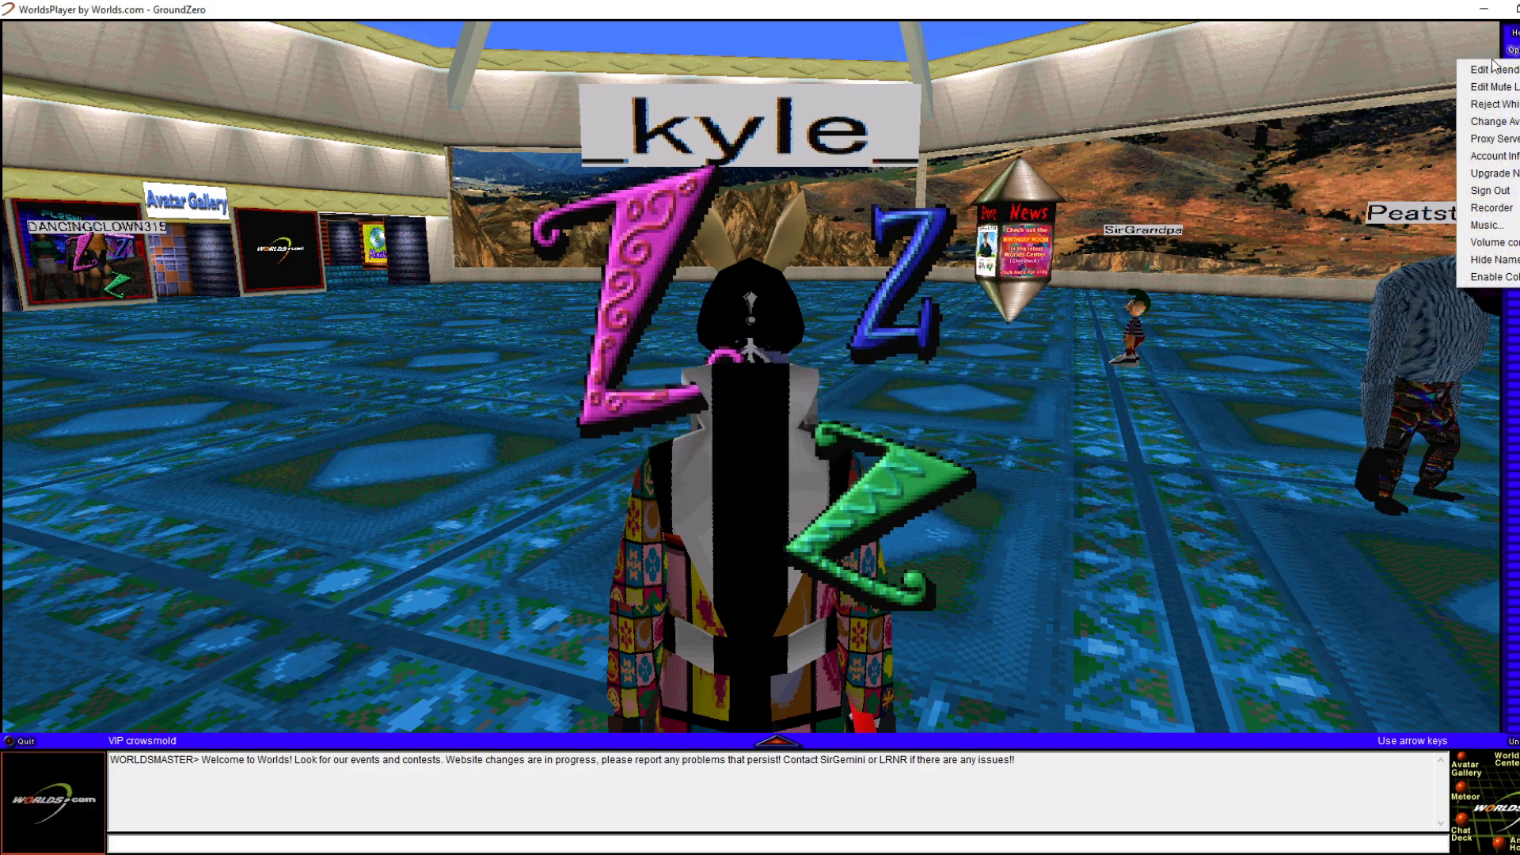
click(1462, 339)
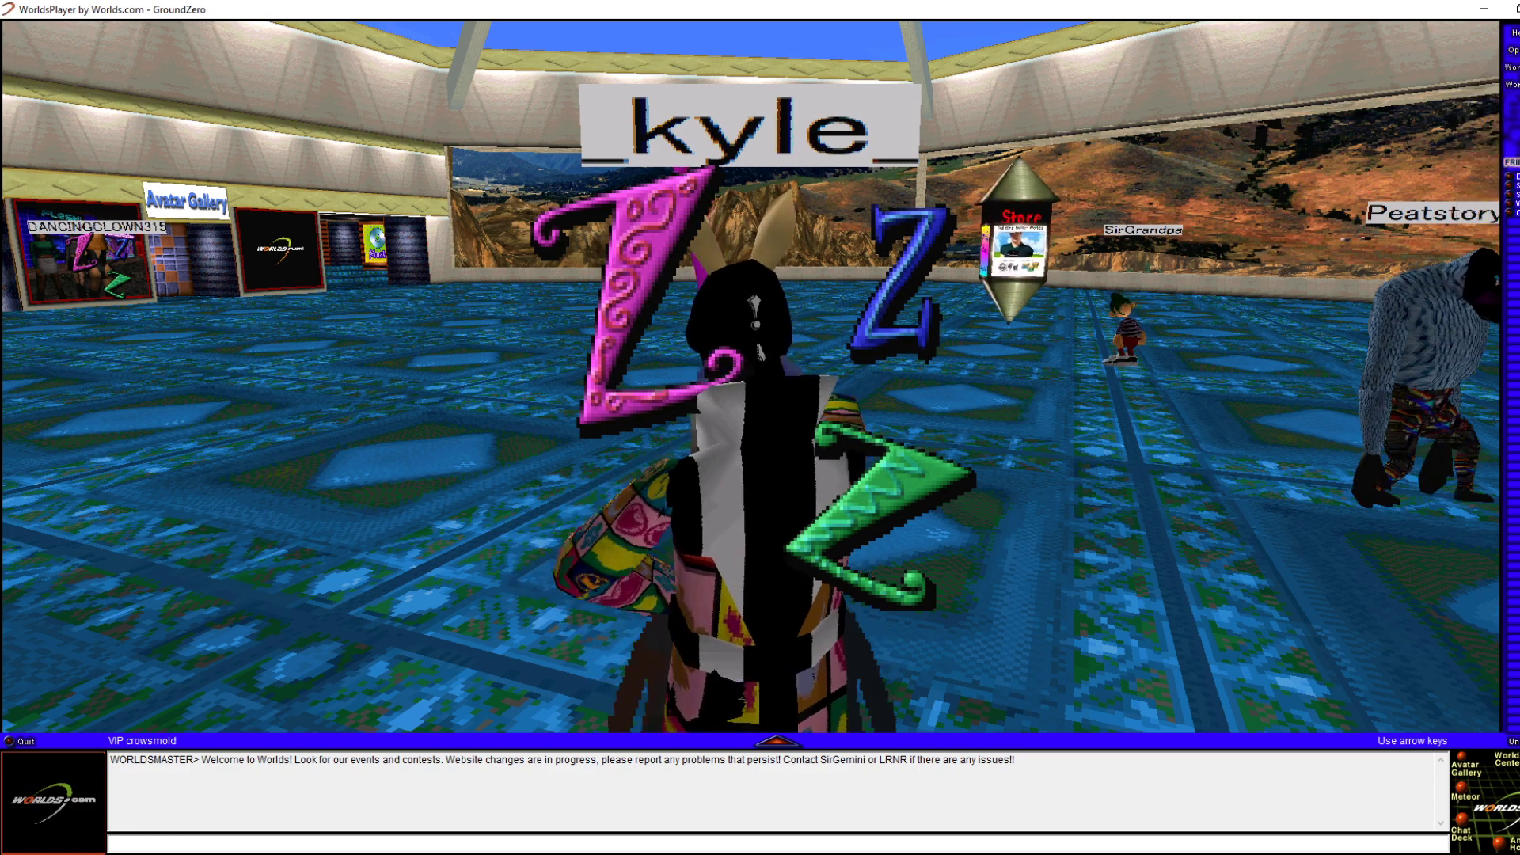
Close WorldsPlayer and switch to the File Explorer window showing the clubkiwi2018 folder
key(alt+F4)
click(845, 437)
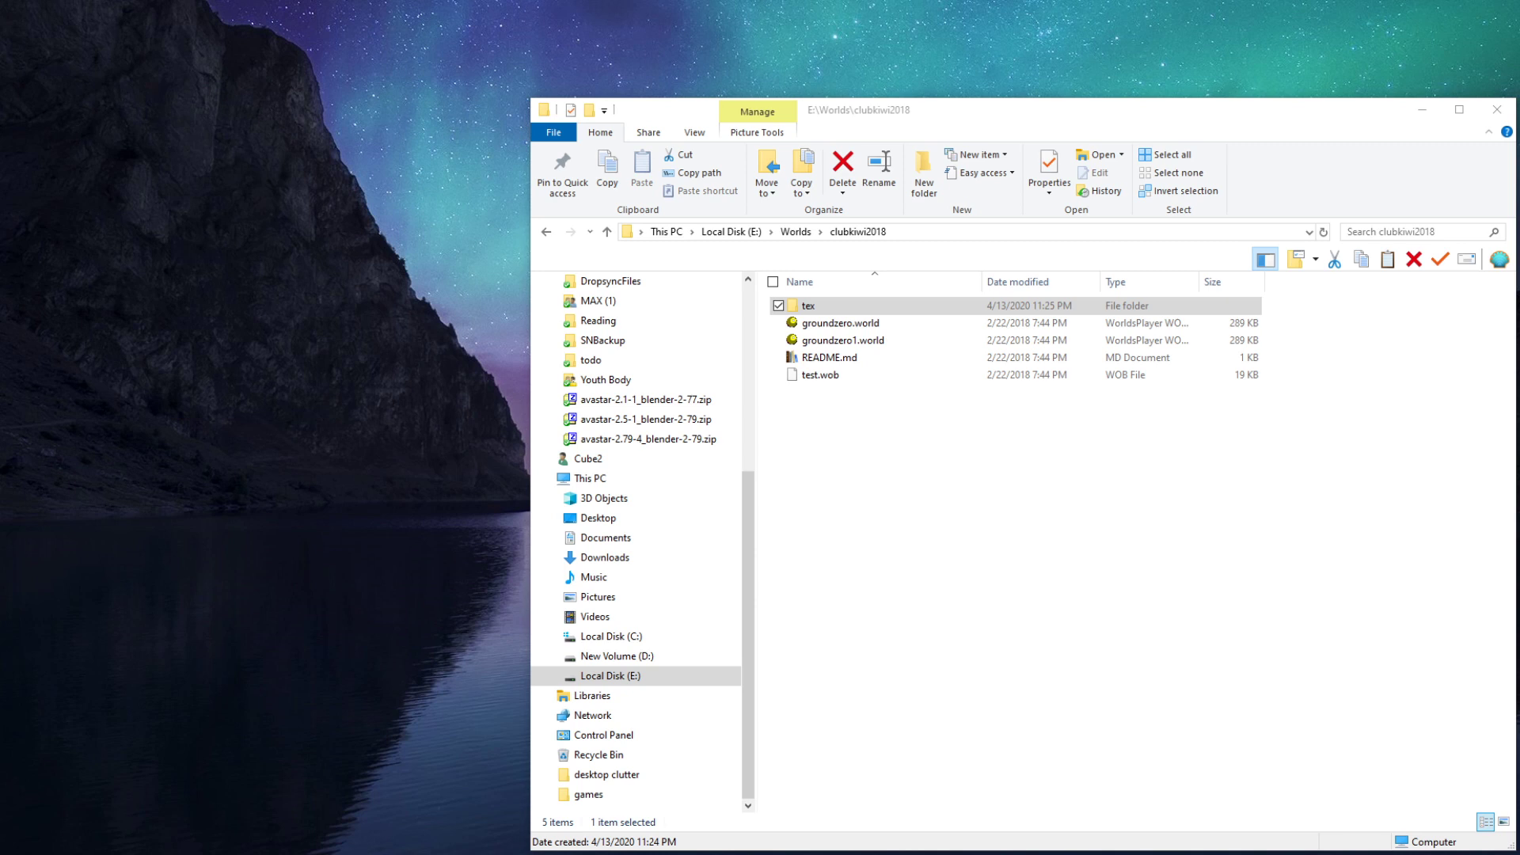
key(alt+Tab)
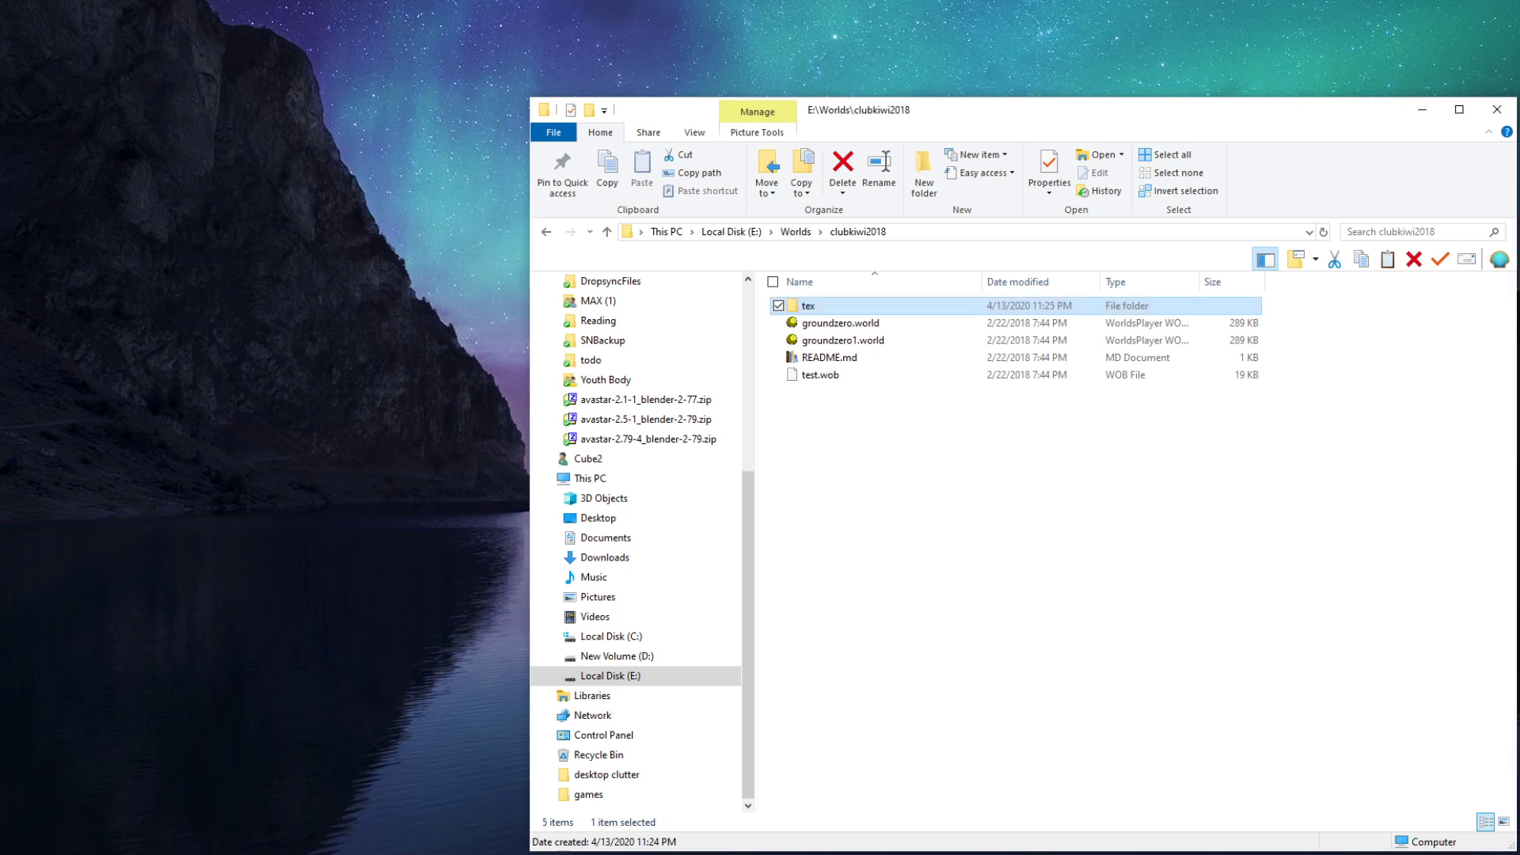
key(alt+Tab)
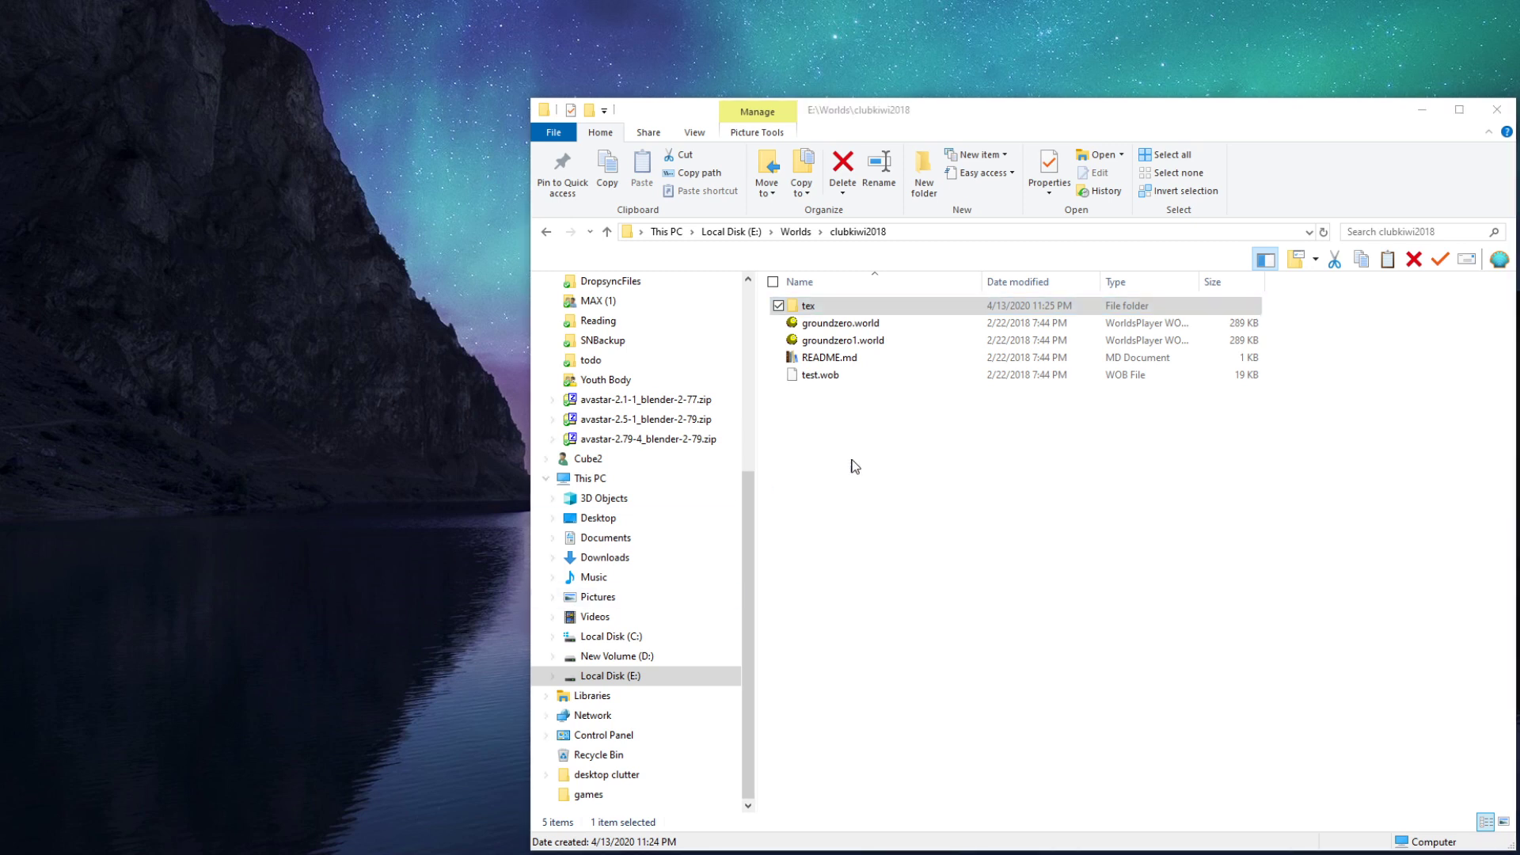
click(950, 452)
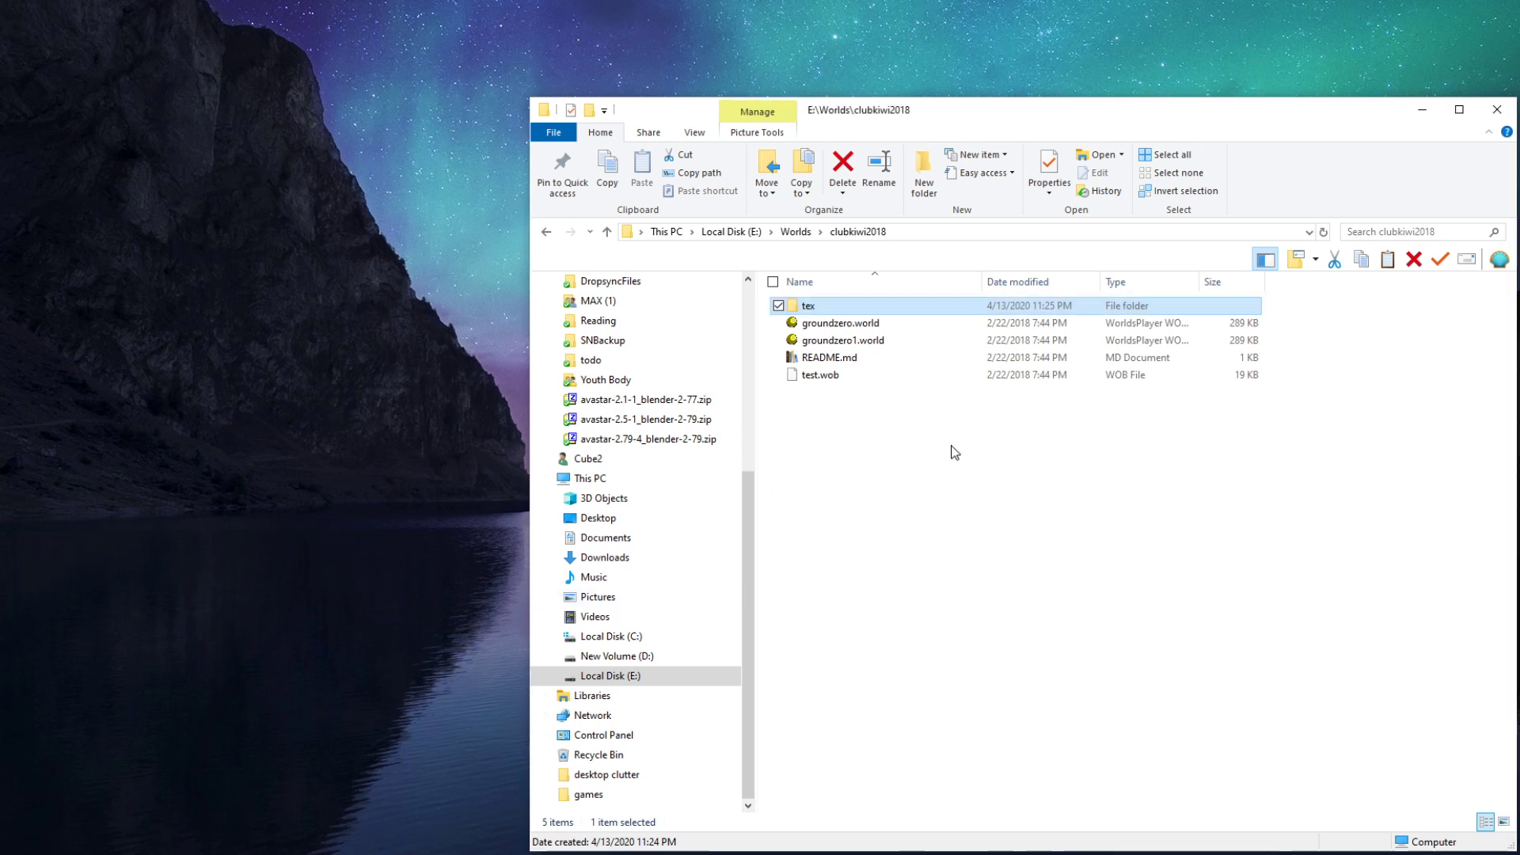
click(610, 657)
click(602, 675)
click(613, 656)
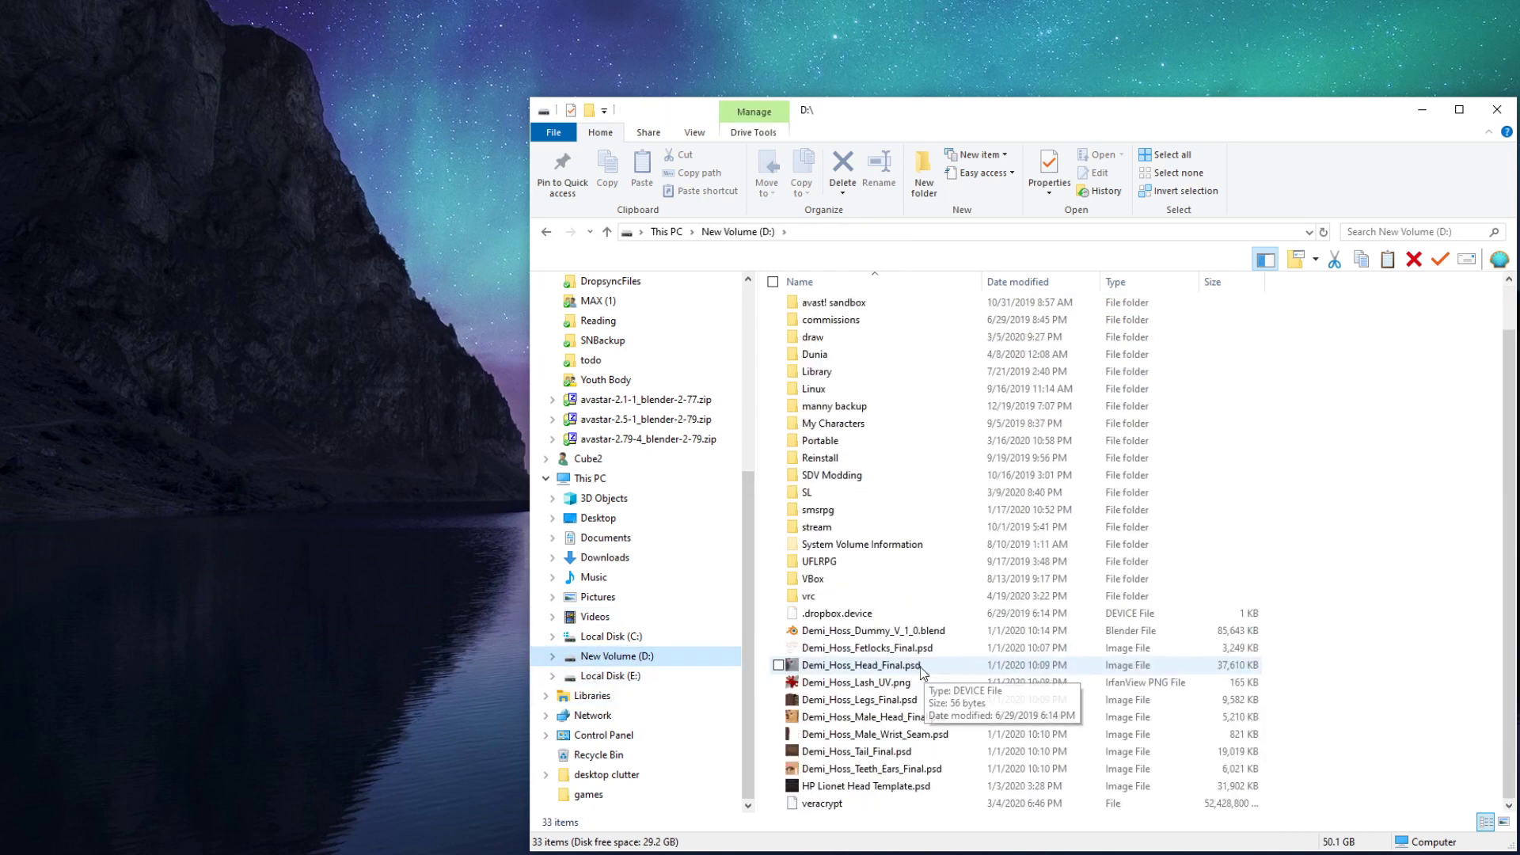
click(601, 676)
scroll(881, 657, down, 7)
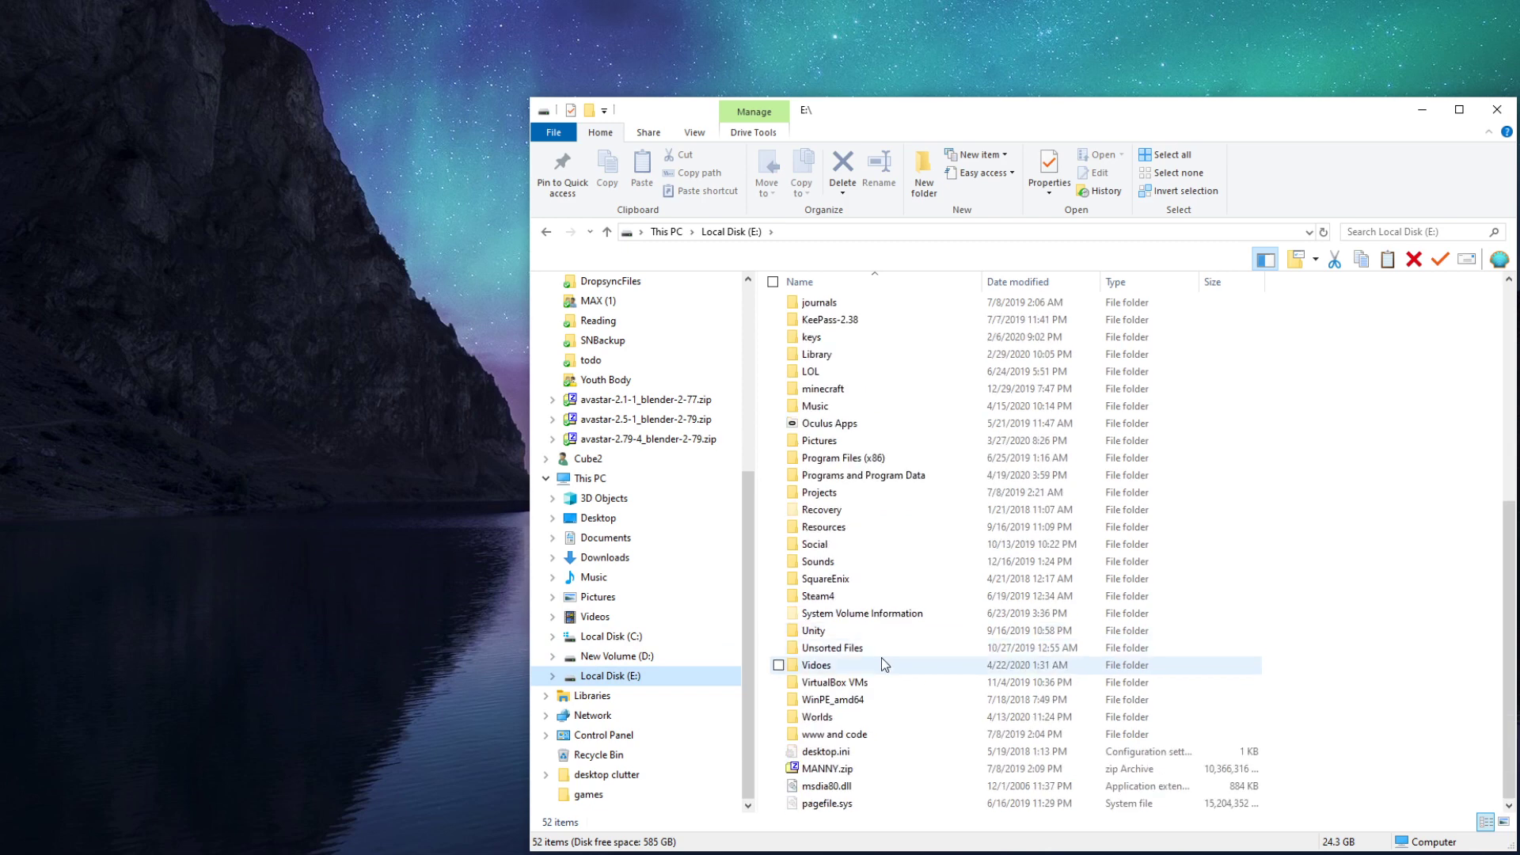
Open the worlds.ini configuration file from C:\Program Files (x86) in Notepad
click(609, 636)
double_click(855, 478)
scroll(875, 506, down, 20)
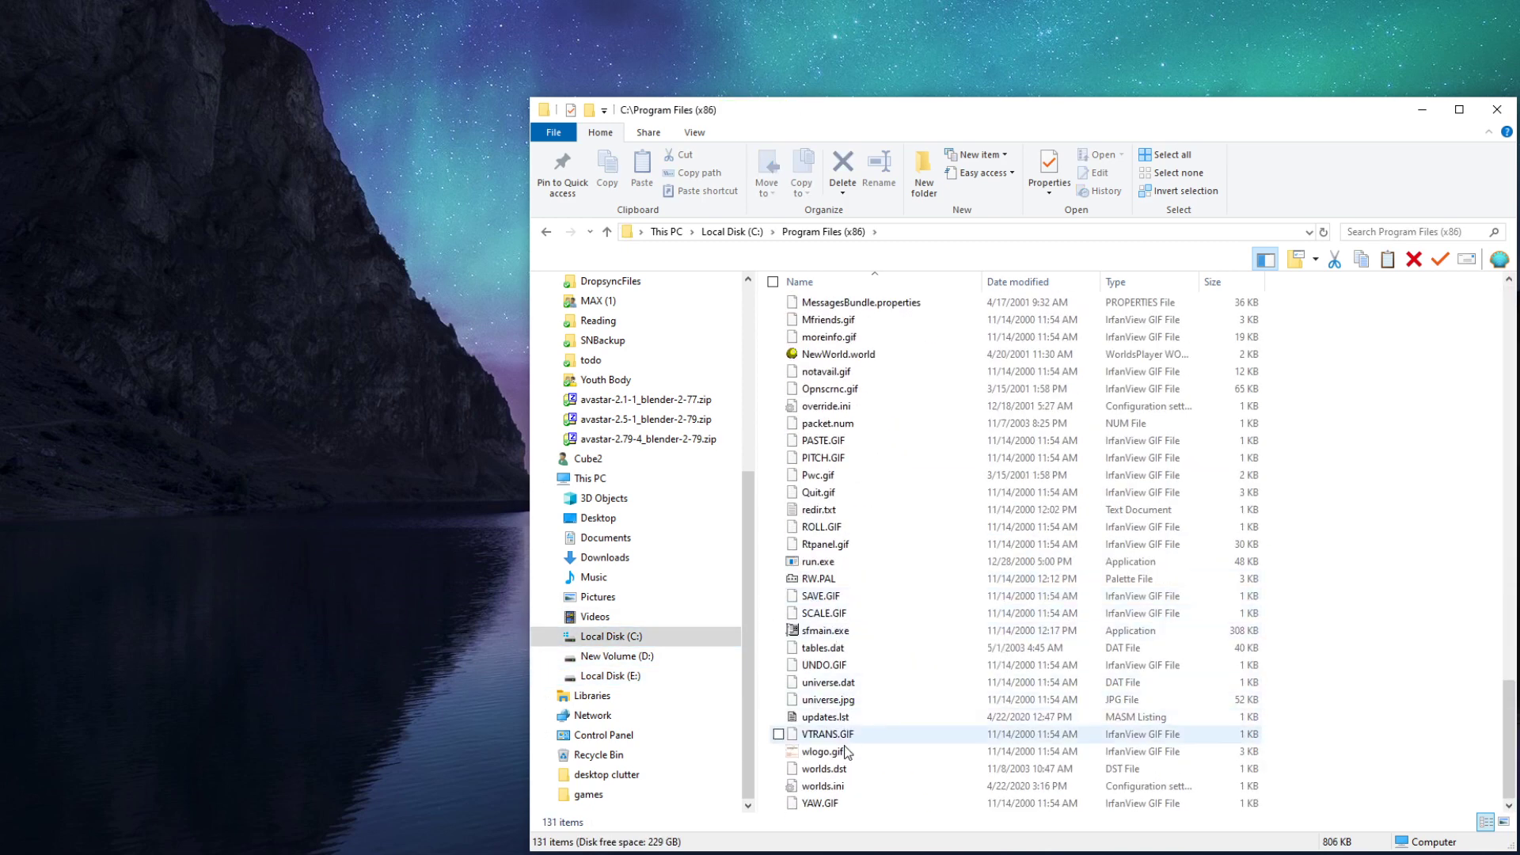
right_click(844, 786)
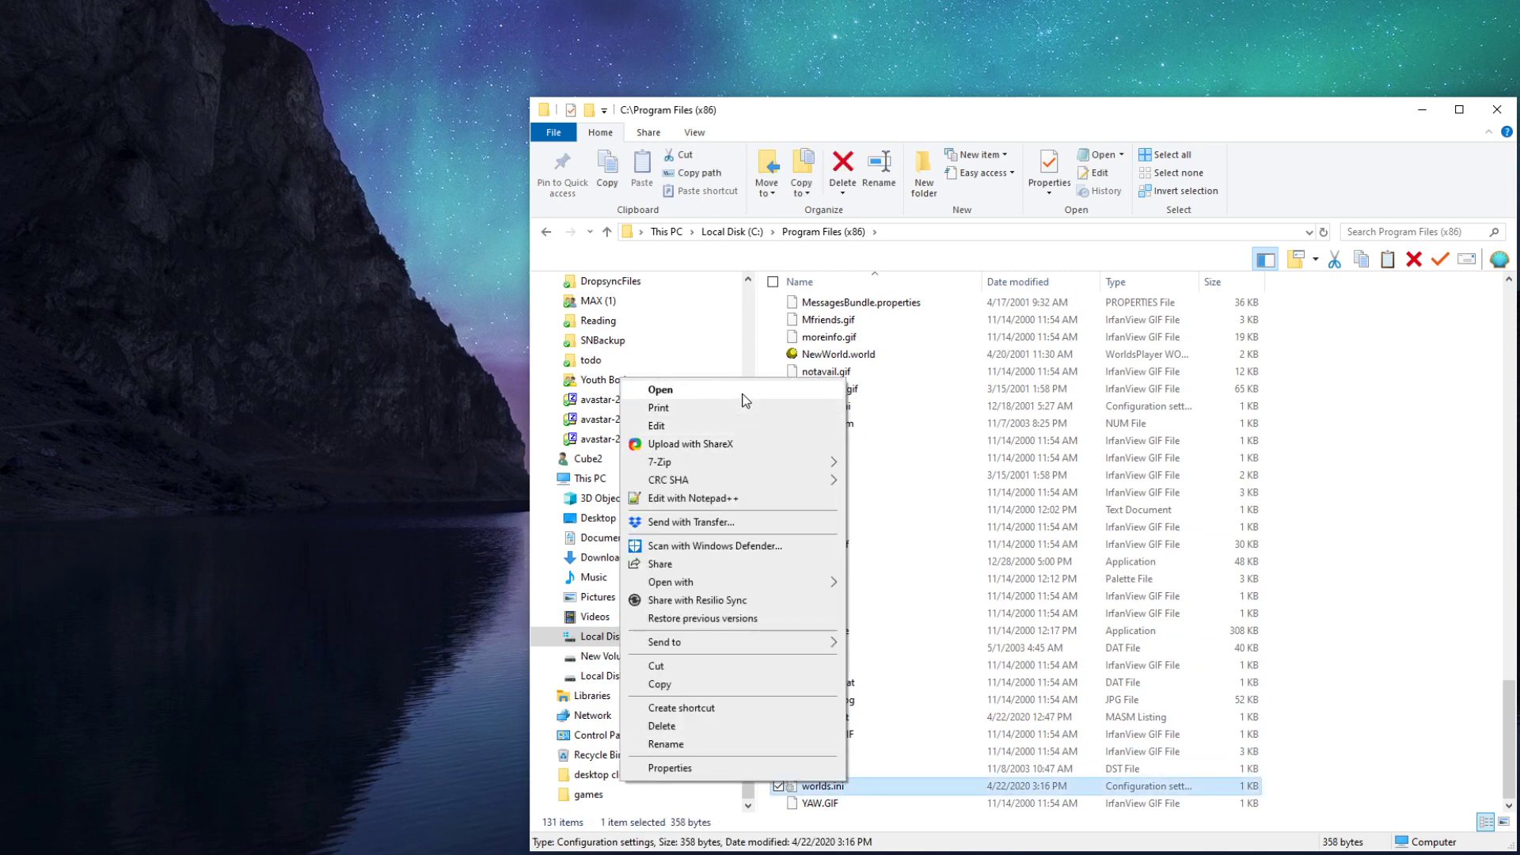
click(745, 390)
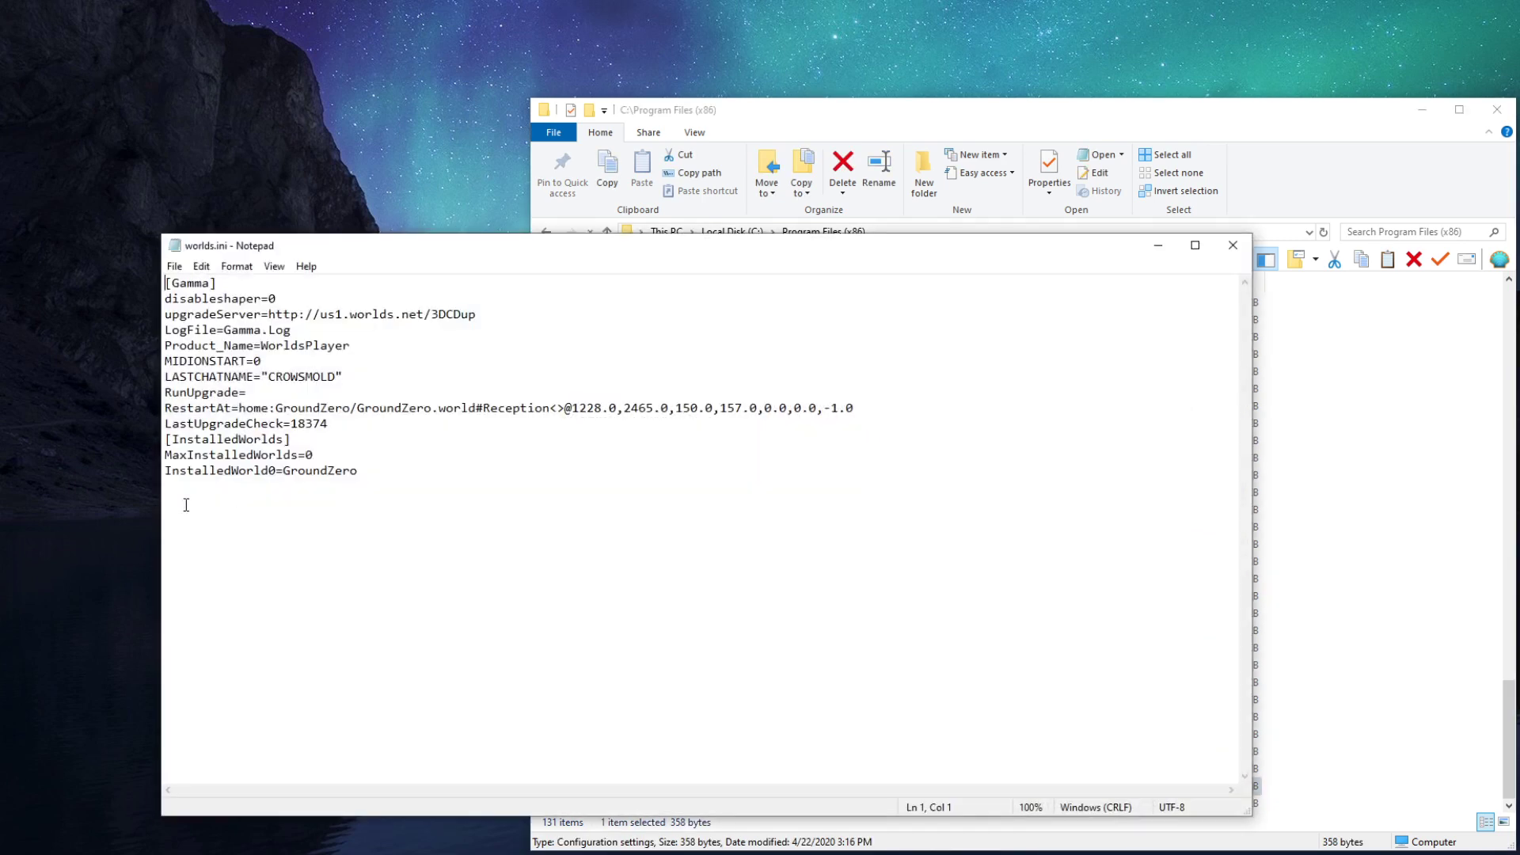
Save worlds.ini with disableshaper=0 under the Gamma section, and close the file
click(277, 298)
click(175, 266)
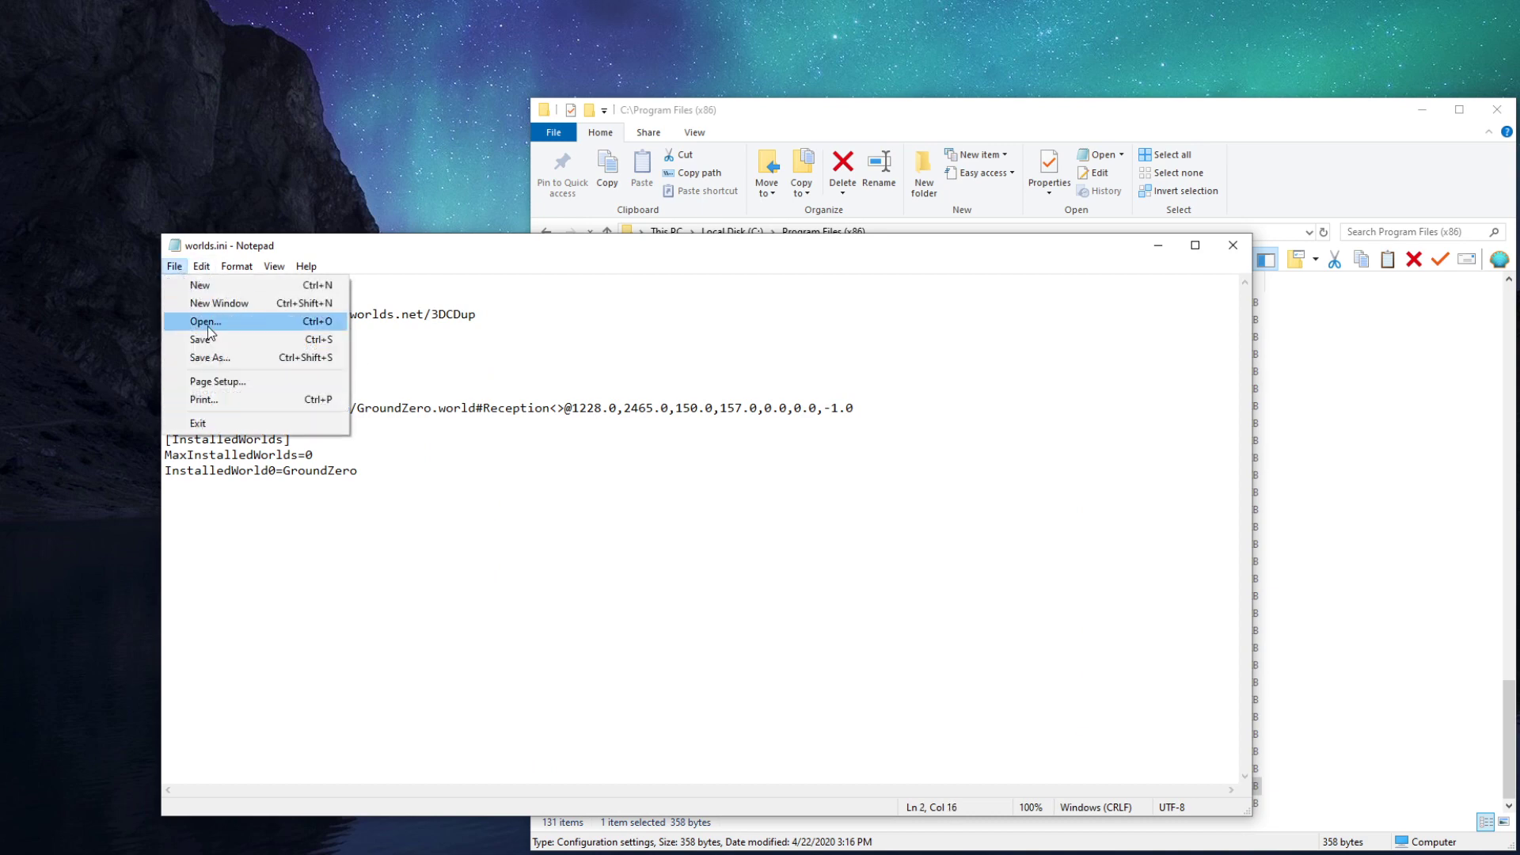
click(210, 339)
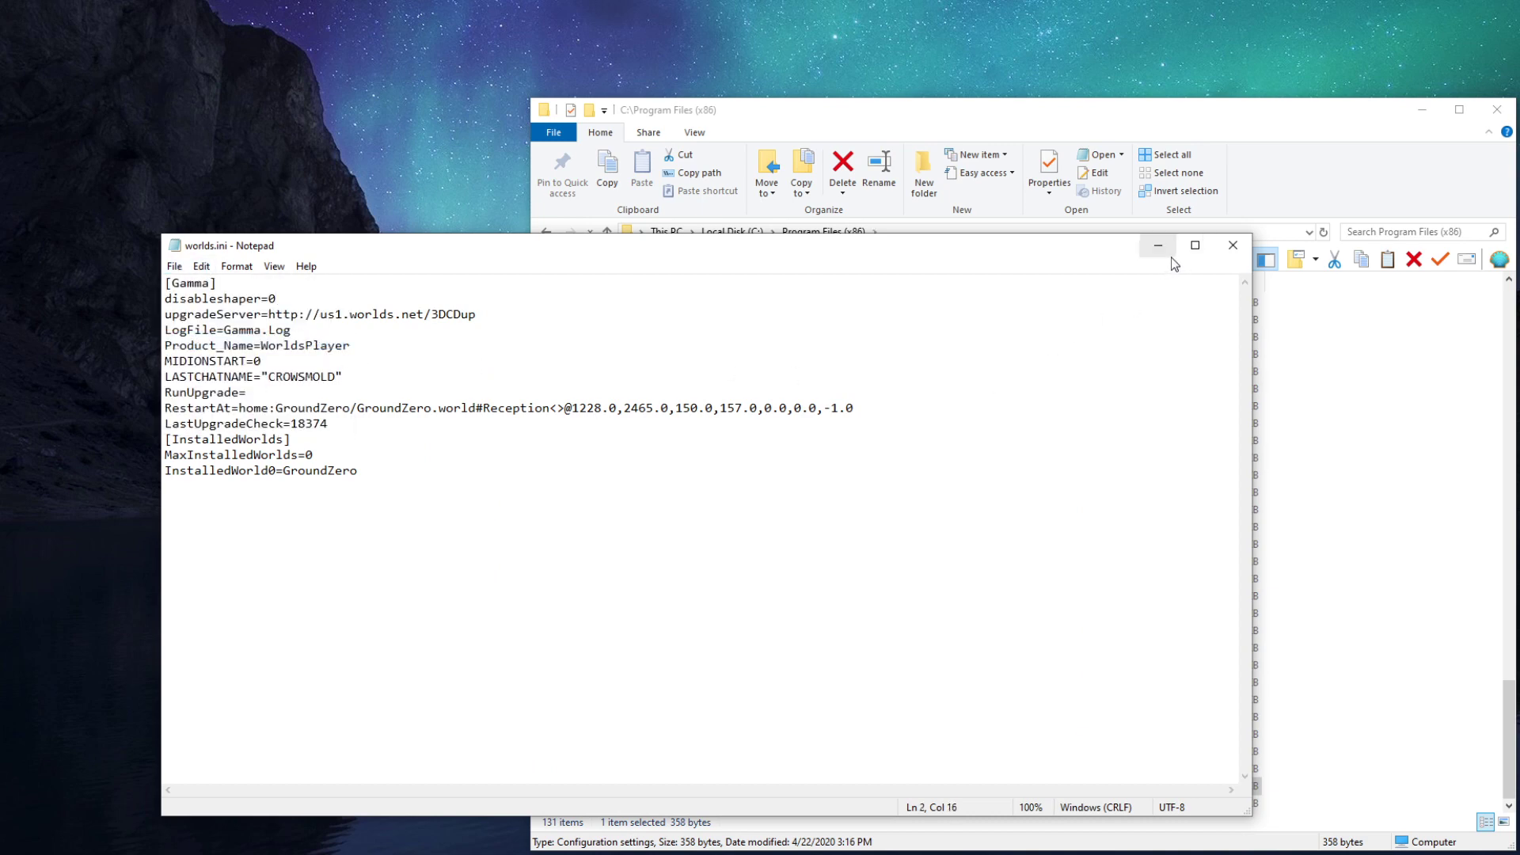
click(1232, 245)
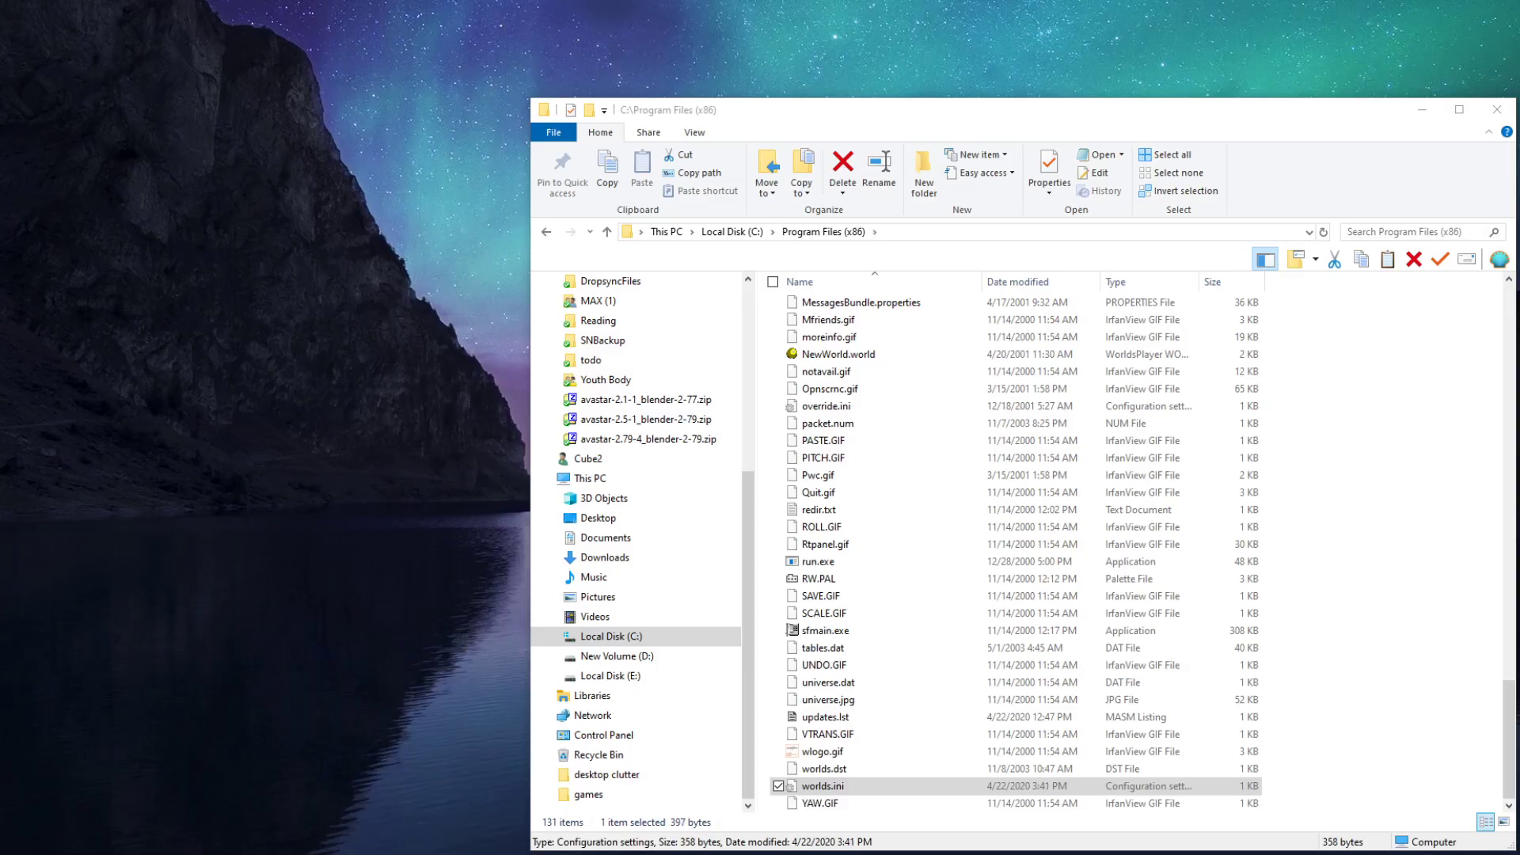
Relaunch WorldsPlayer from the desktop
drag(231, 431, 739, 284)
double_click(794, 288)
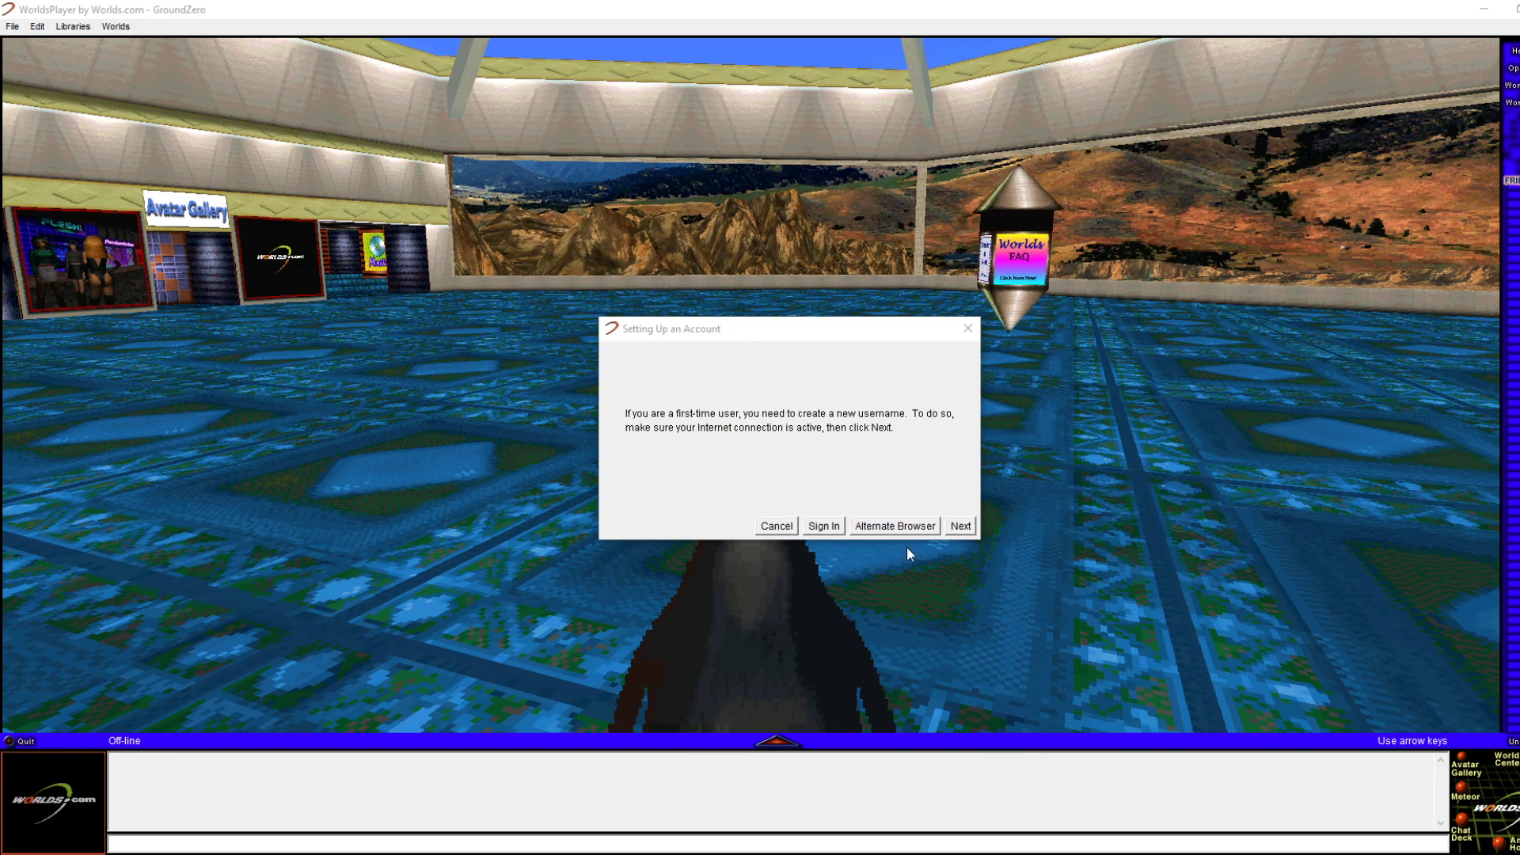
click(966, 527)
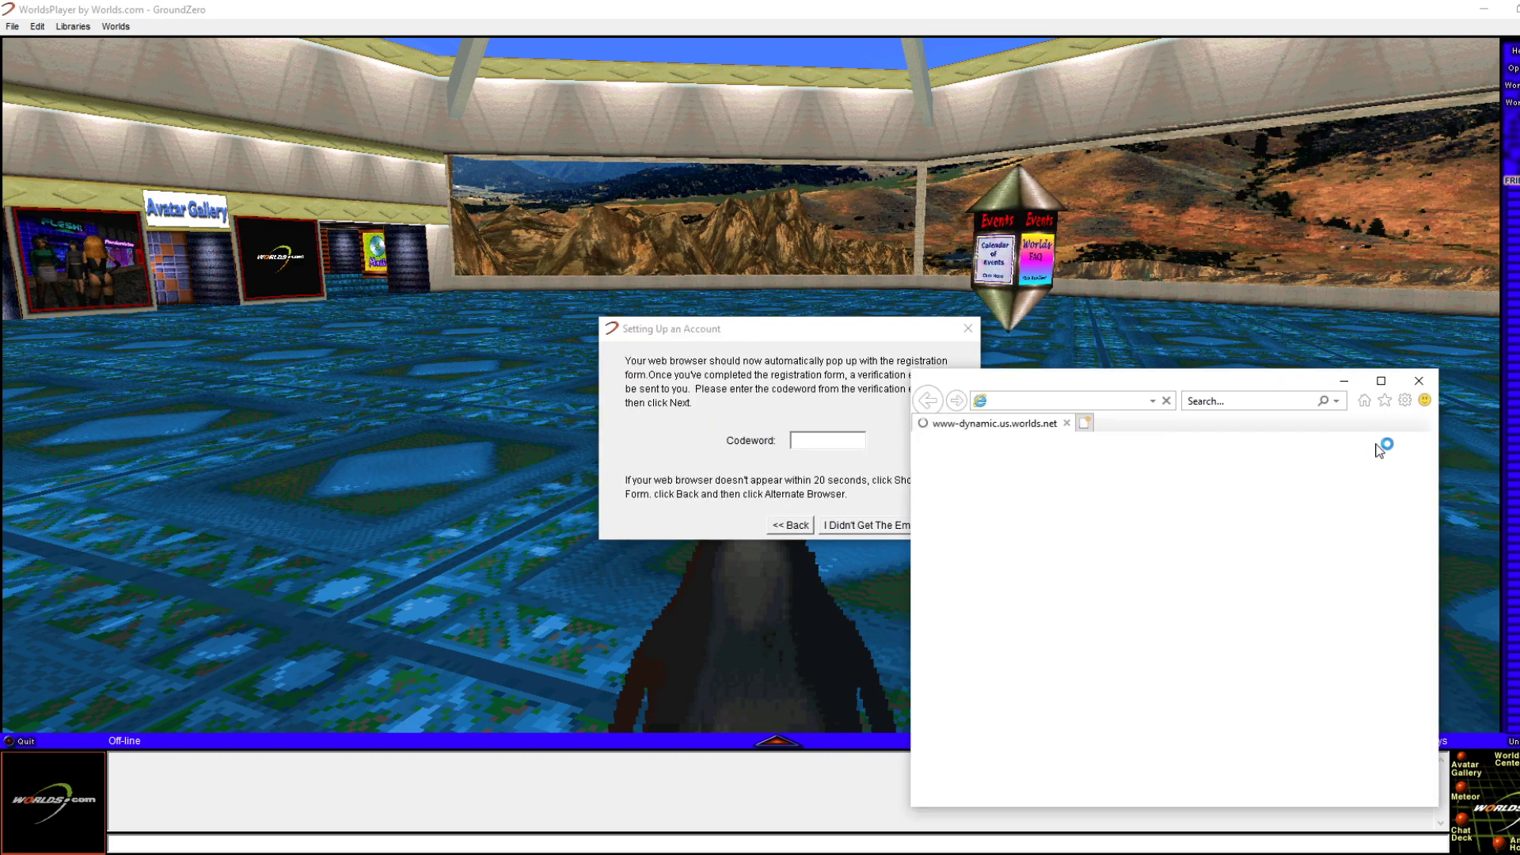
click(1428, 373)
click(796, 521)
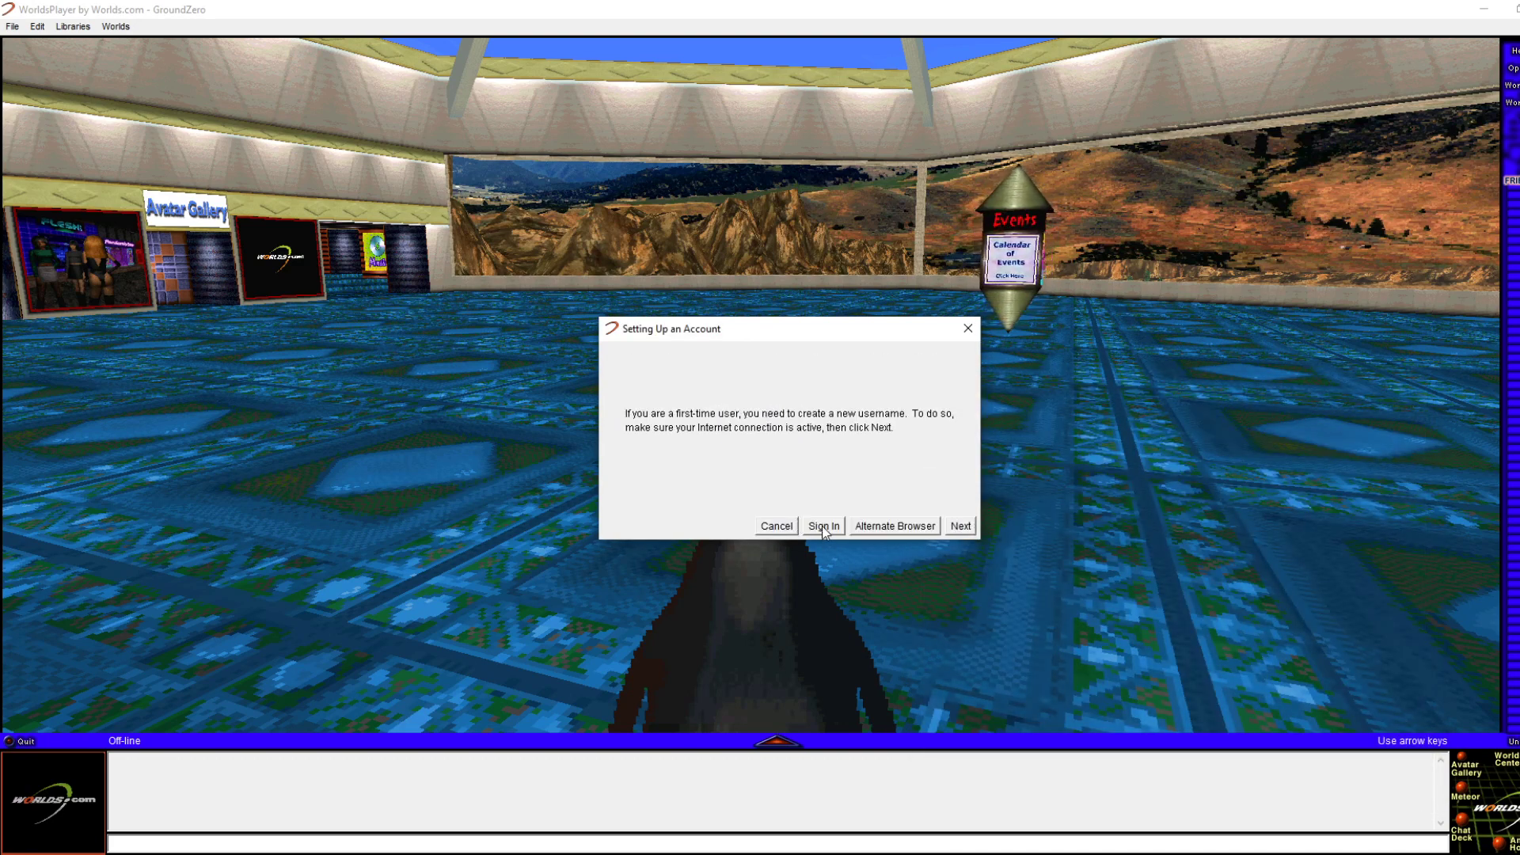
Choose to sign in with an existing account, enter its username and password, and log in
click(825, 527)
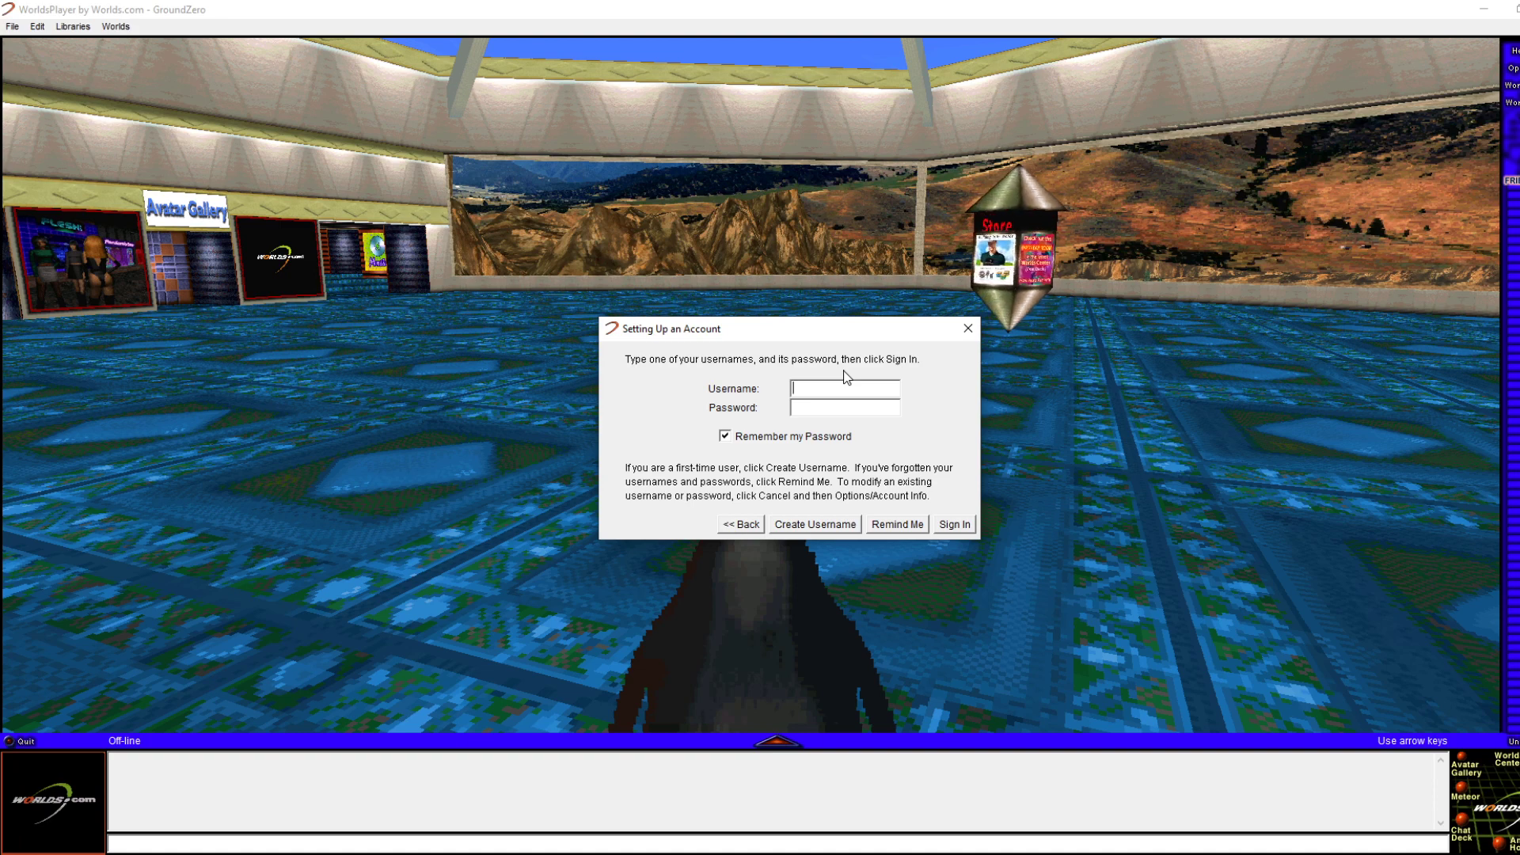
text(crowsmold)
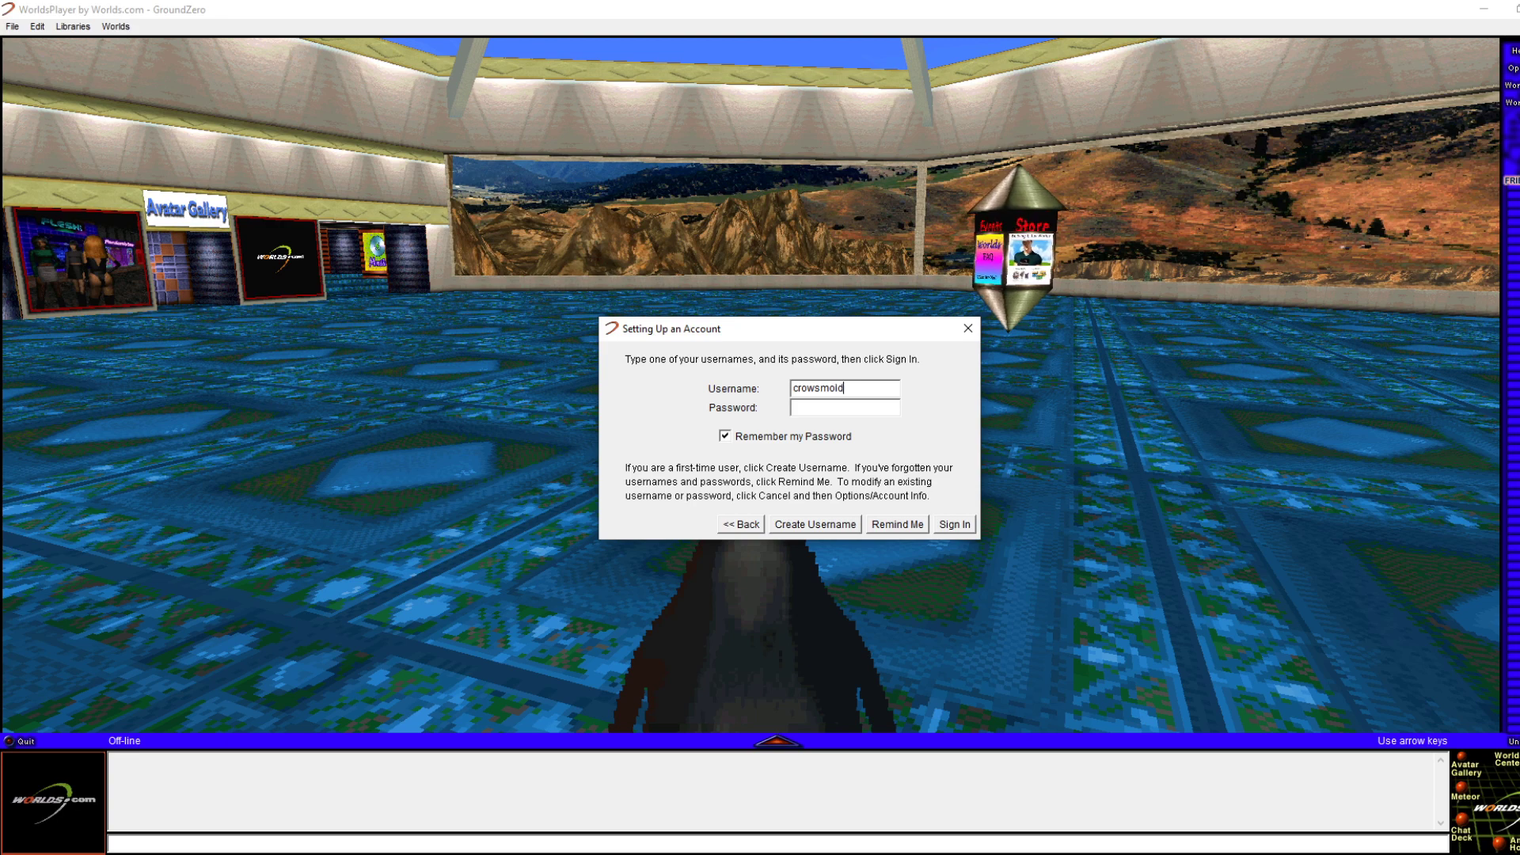
key(Return)
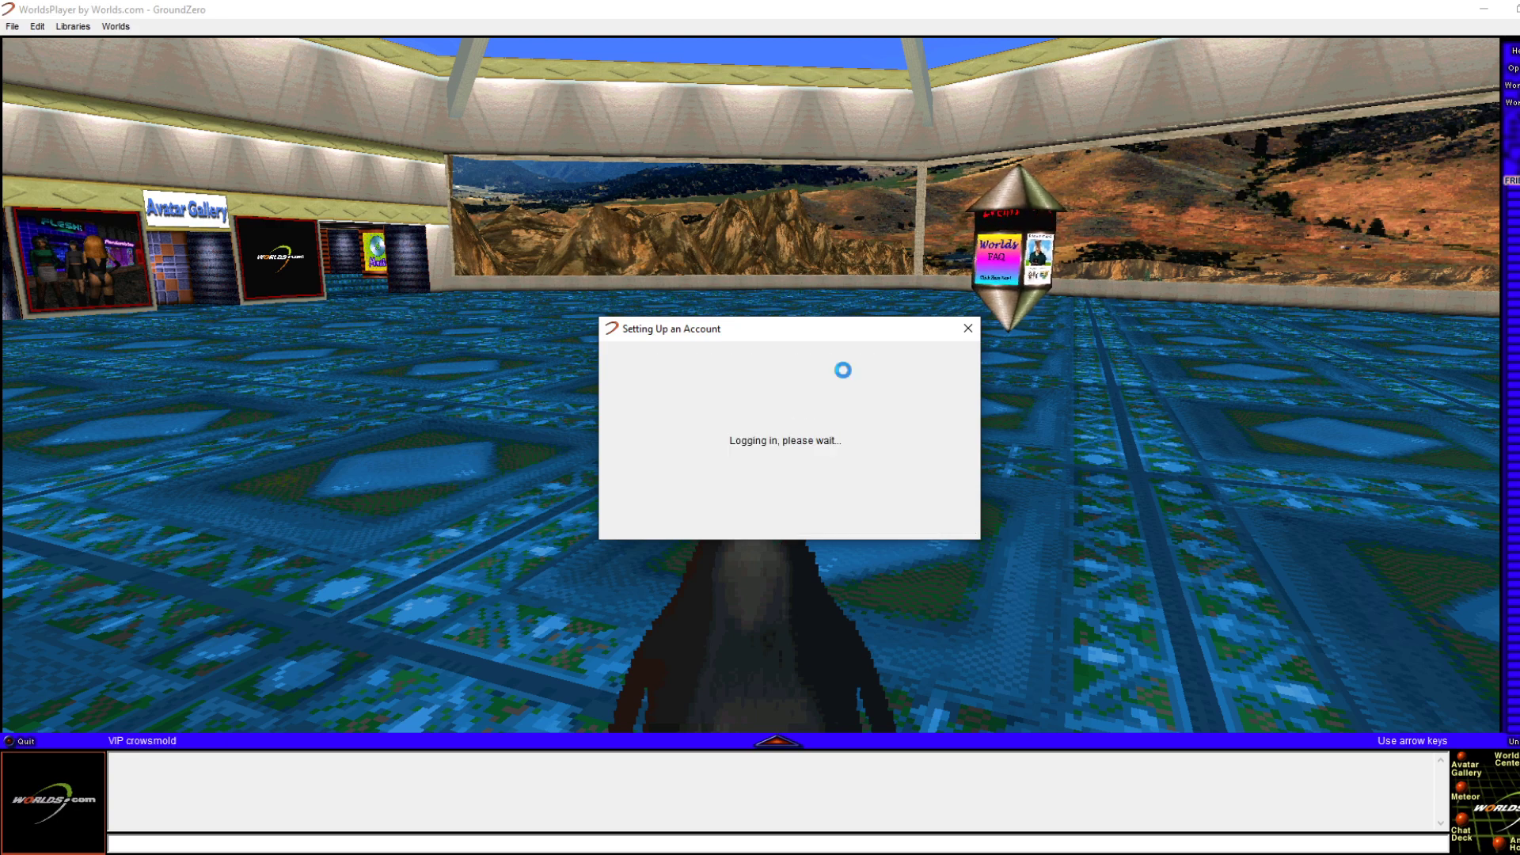
Bring up the Open World dialog to choose a world save file
click(12, 26)
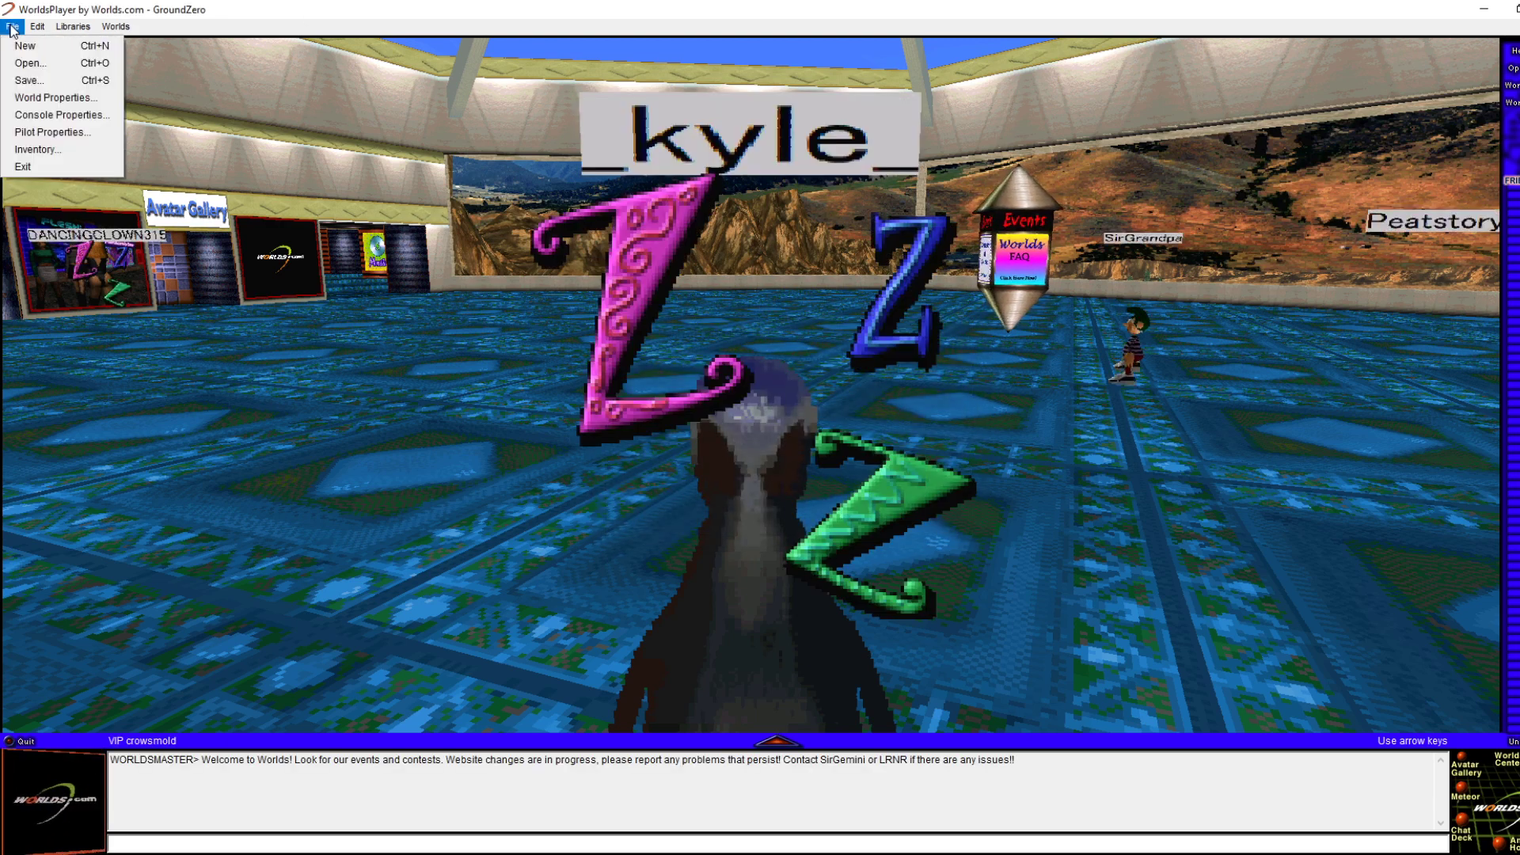
click(12, 27)
click(11, 27)
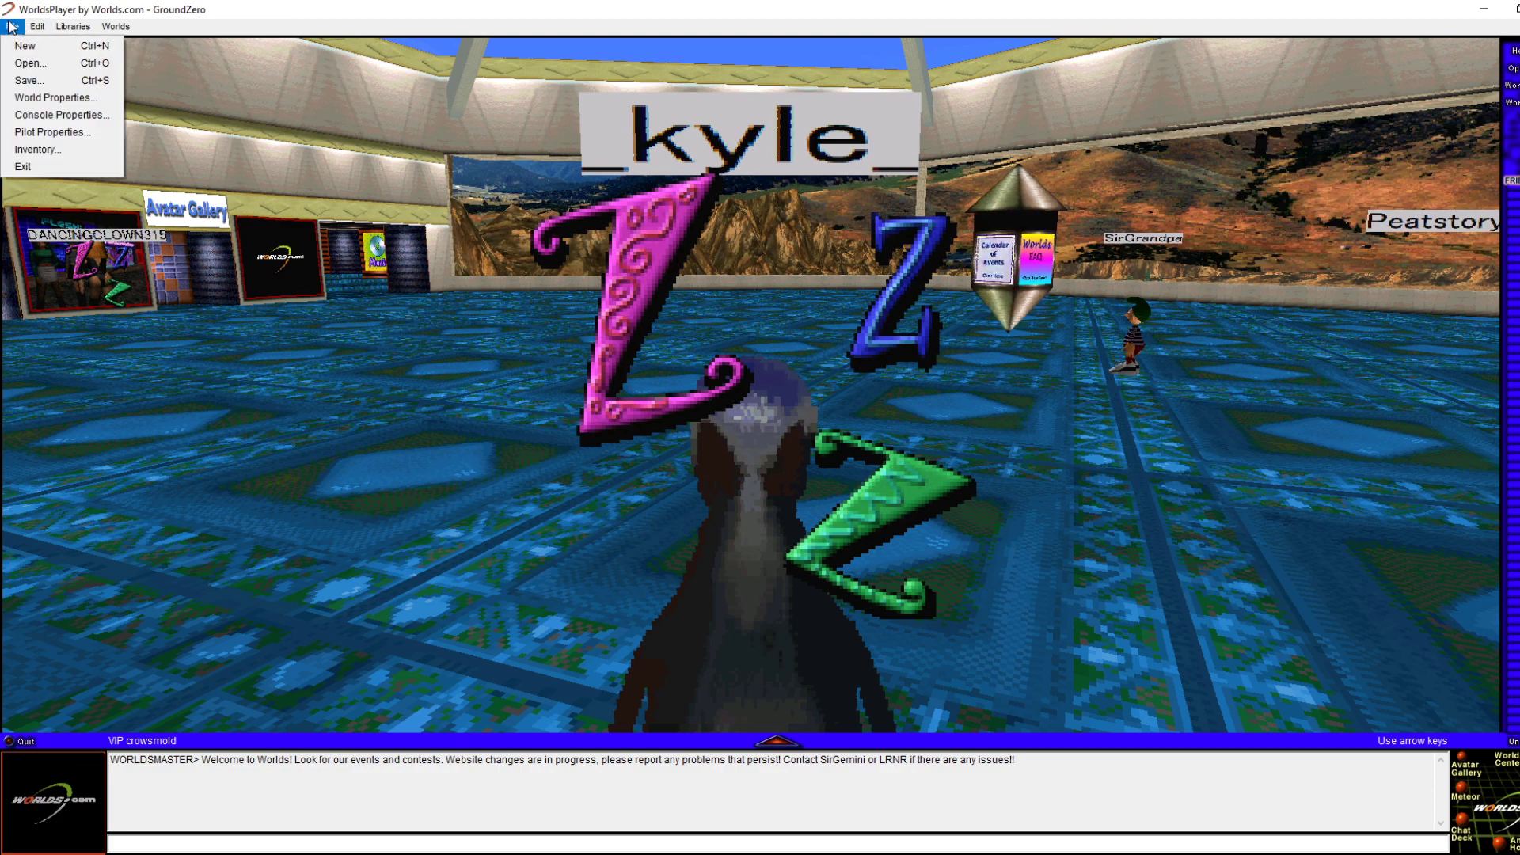
click(35, 63)
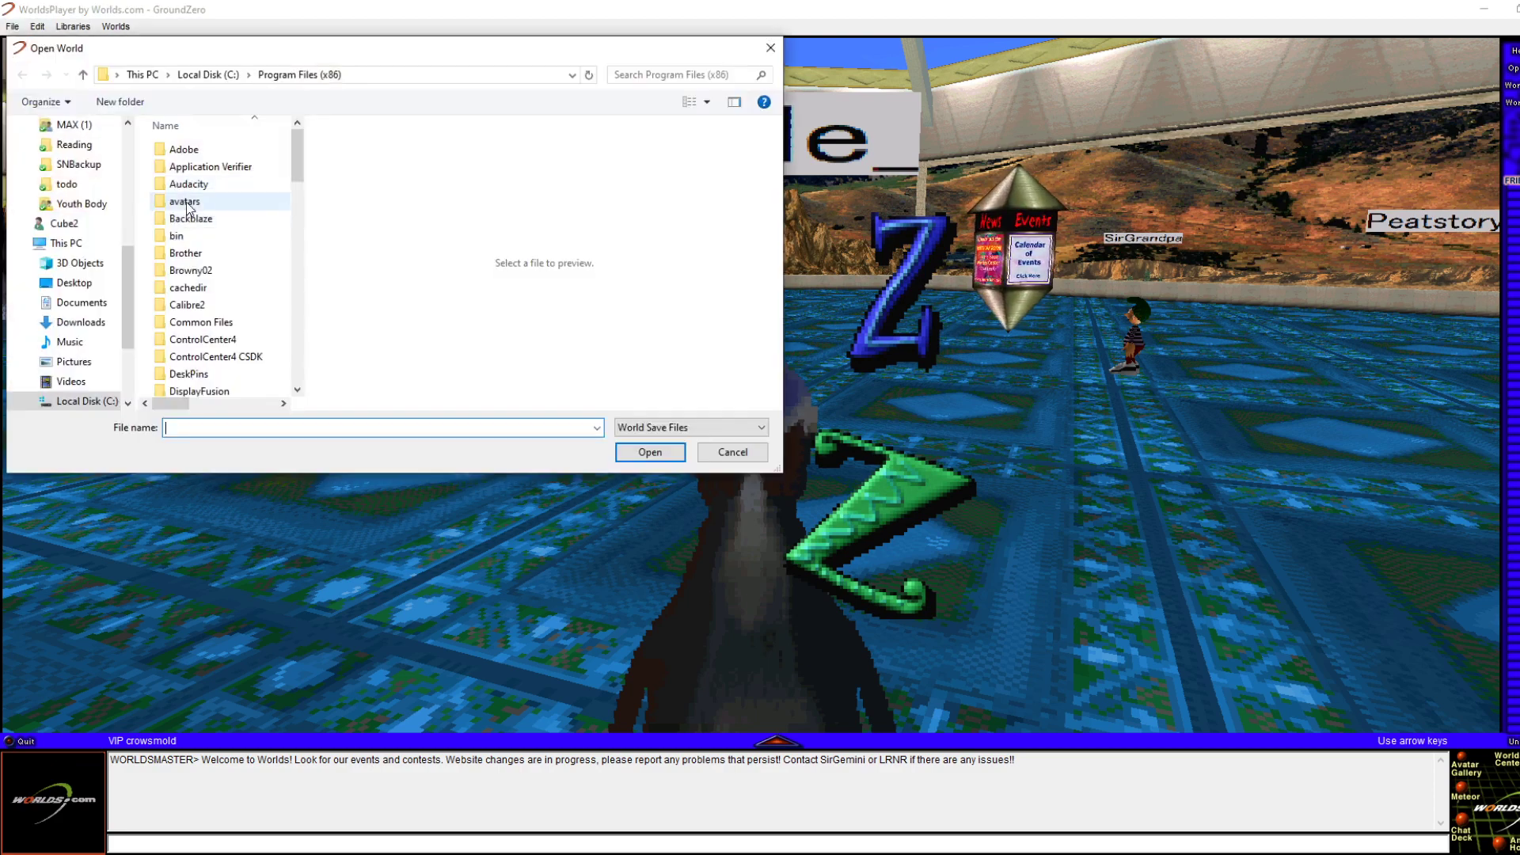
Open groundzero1.world from the Worlds/clubkiwi2018 folder on Local Disk (E:)
scroll(80, 289, down, 3)
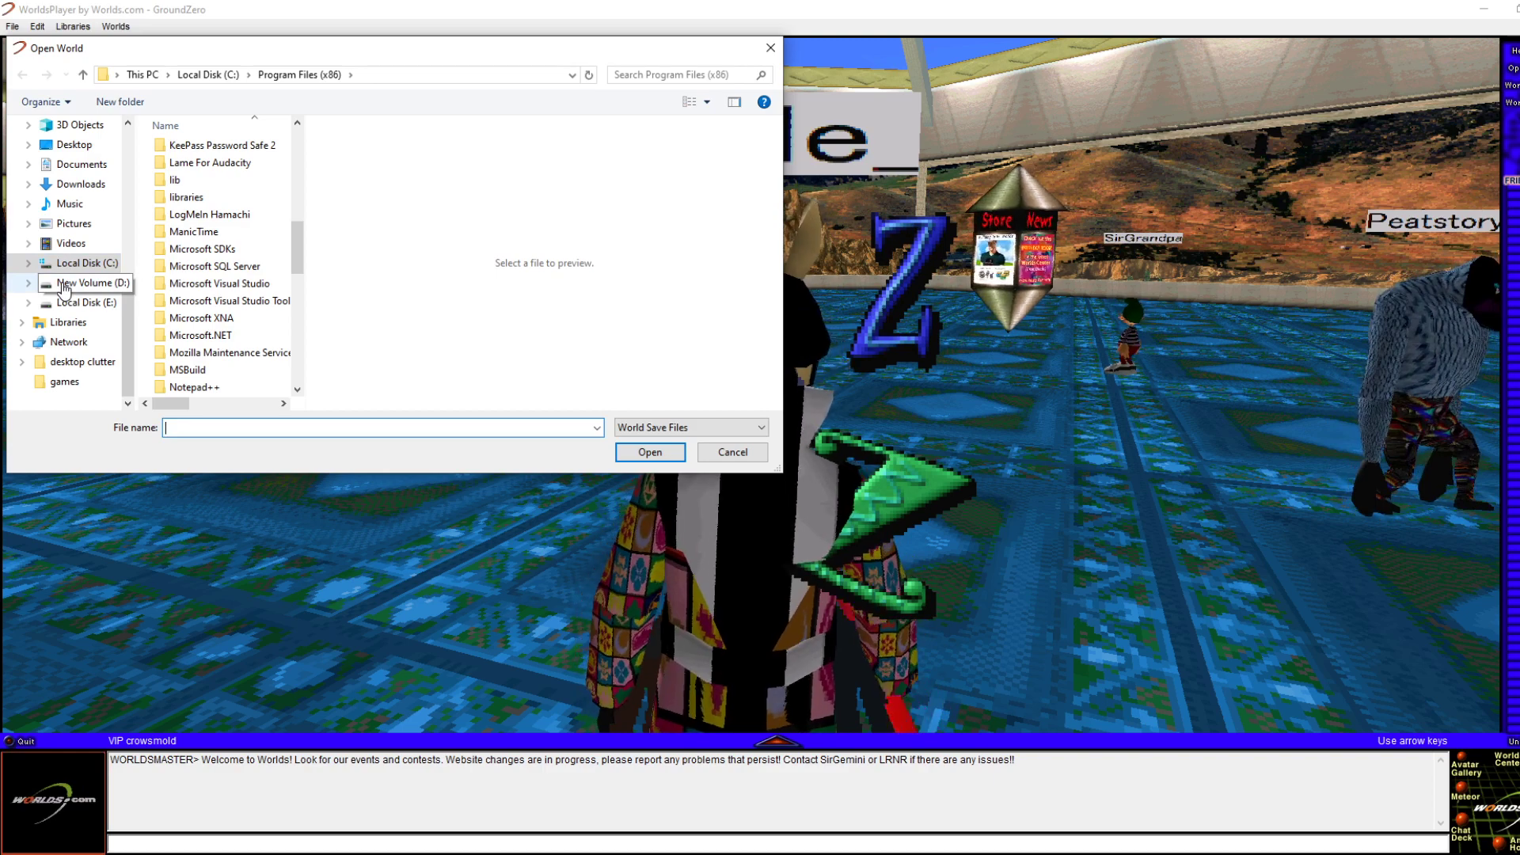
click(85, 302)
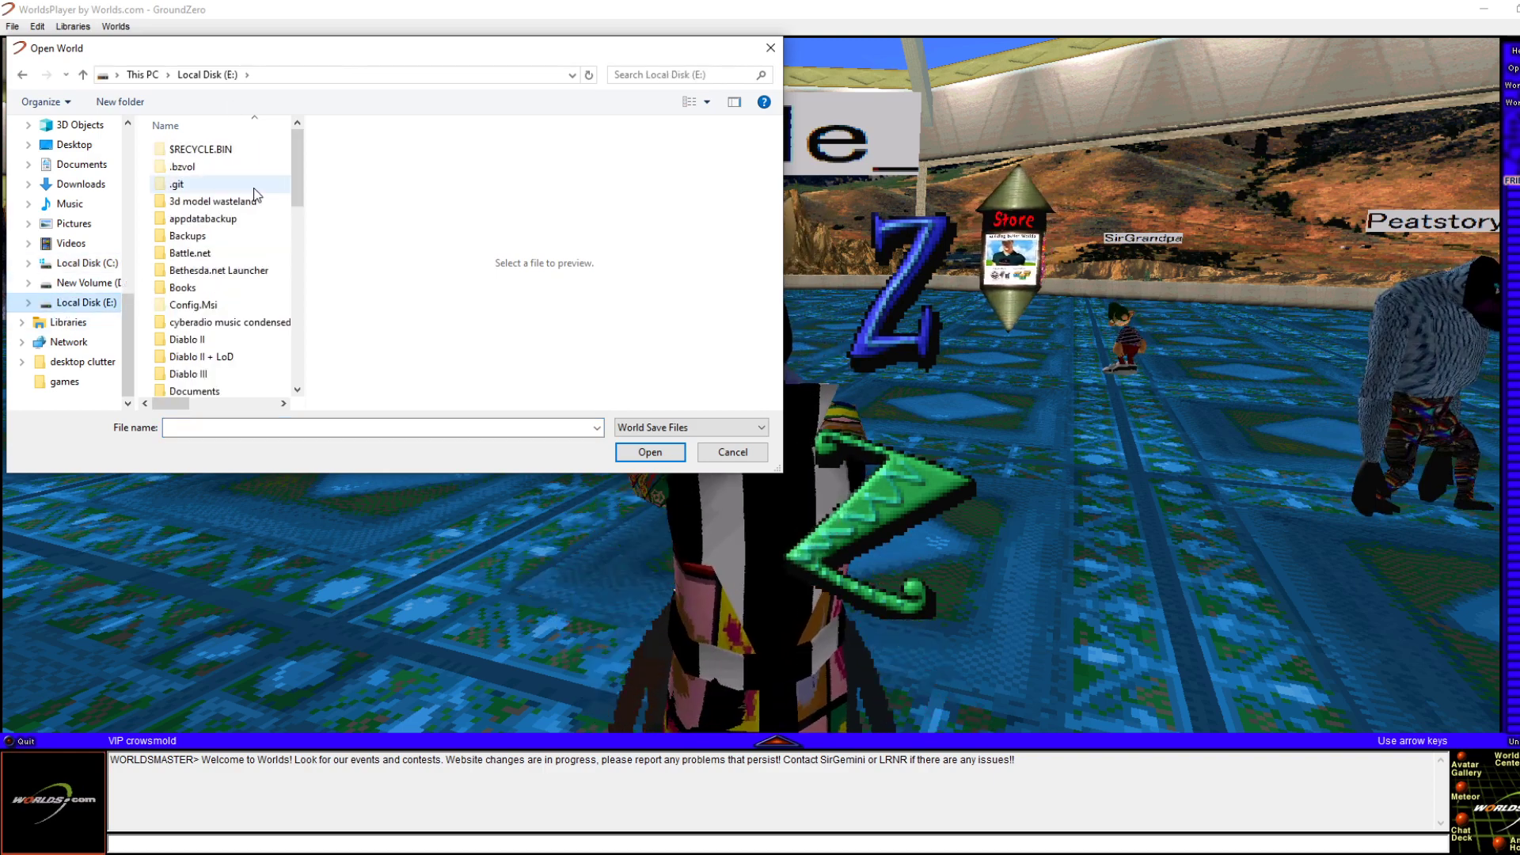
scroll(221, 202, down, 1)
scroll(221, 202, down, 11)
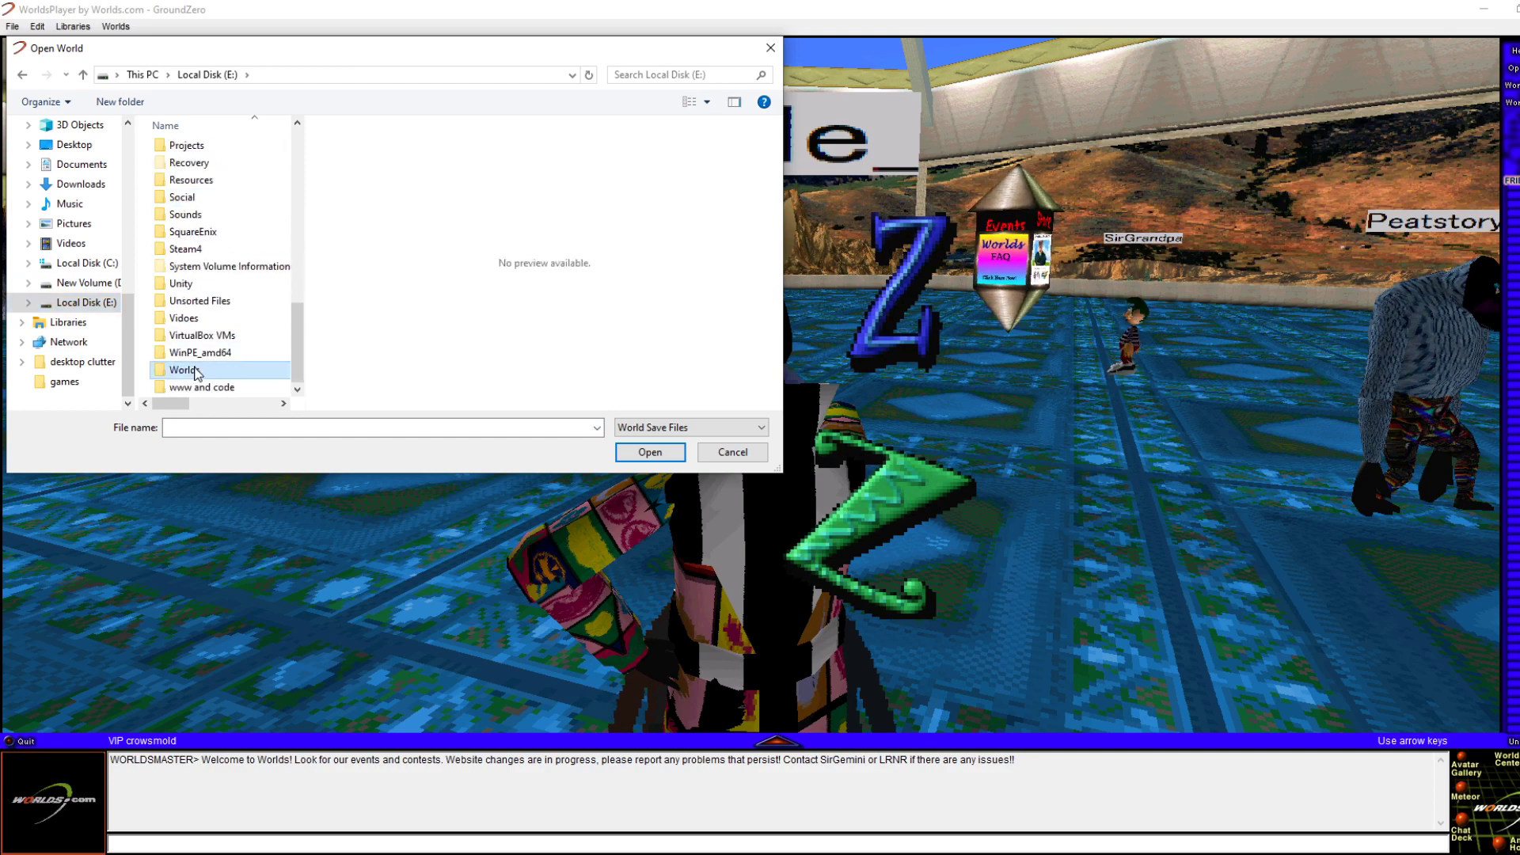
double_click(189, 370)
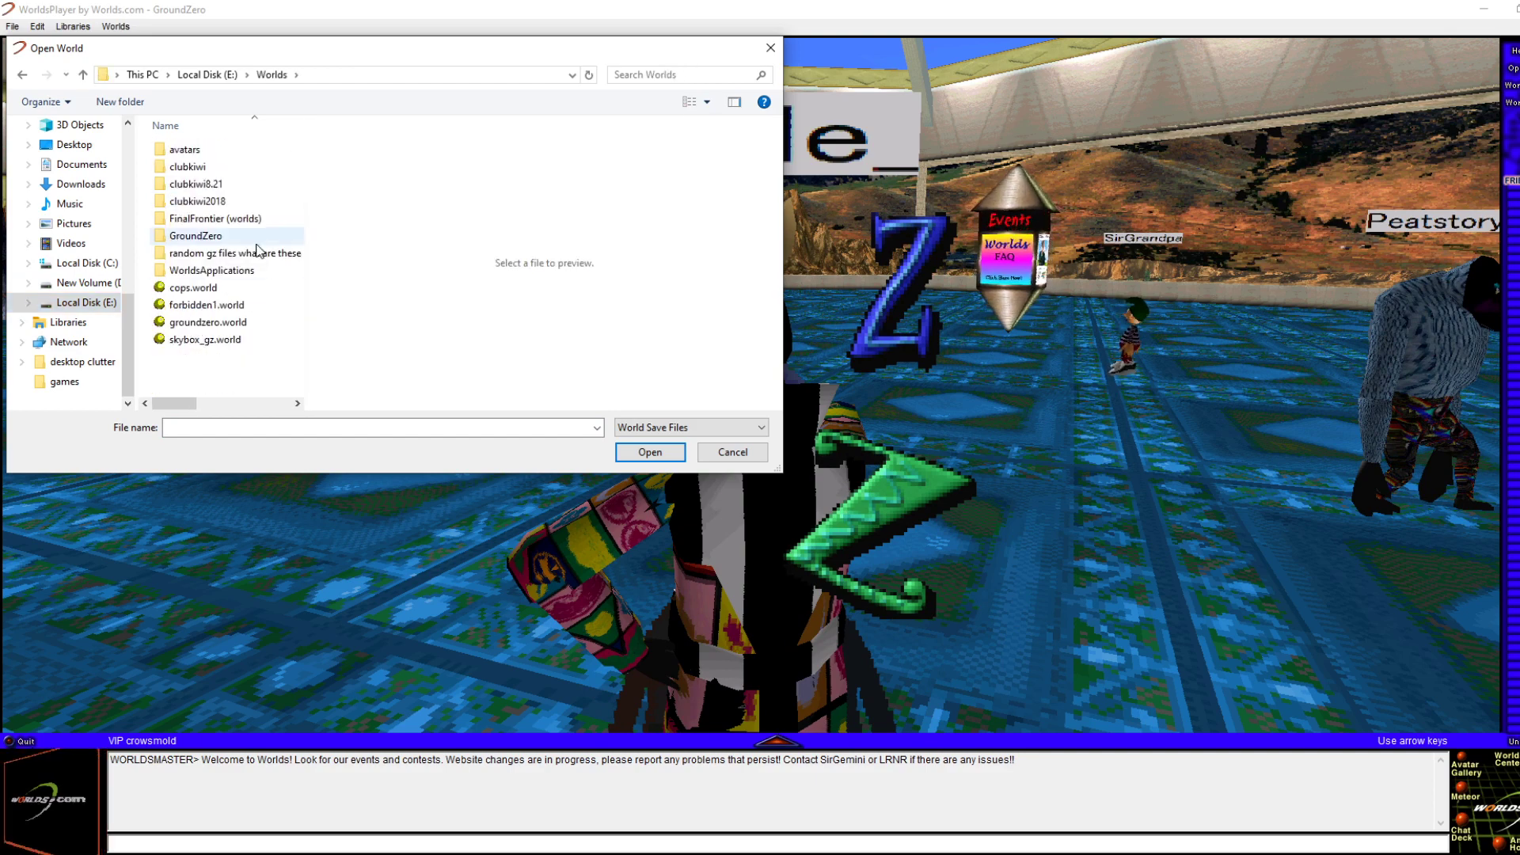
double_click(200, 203)
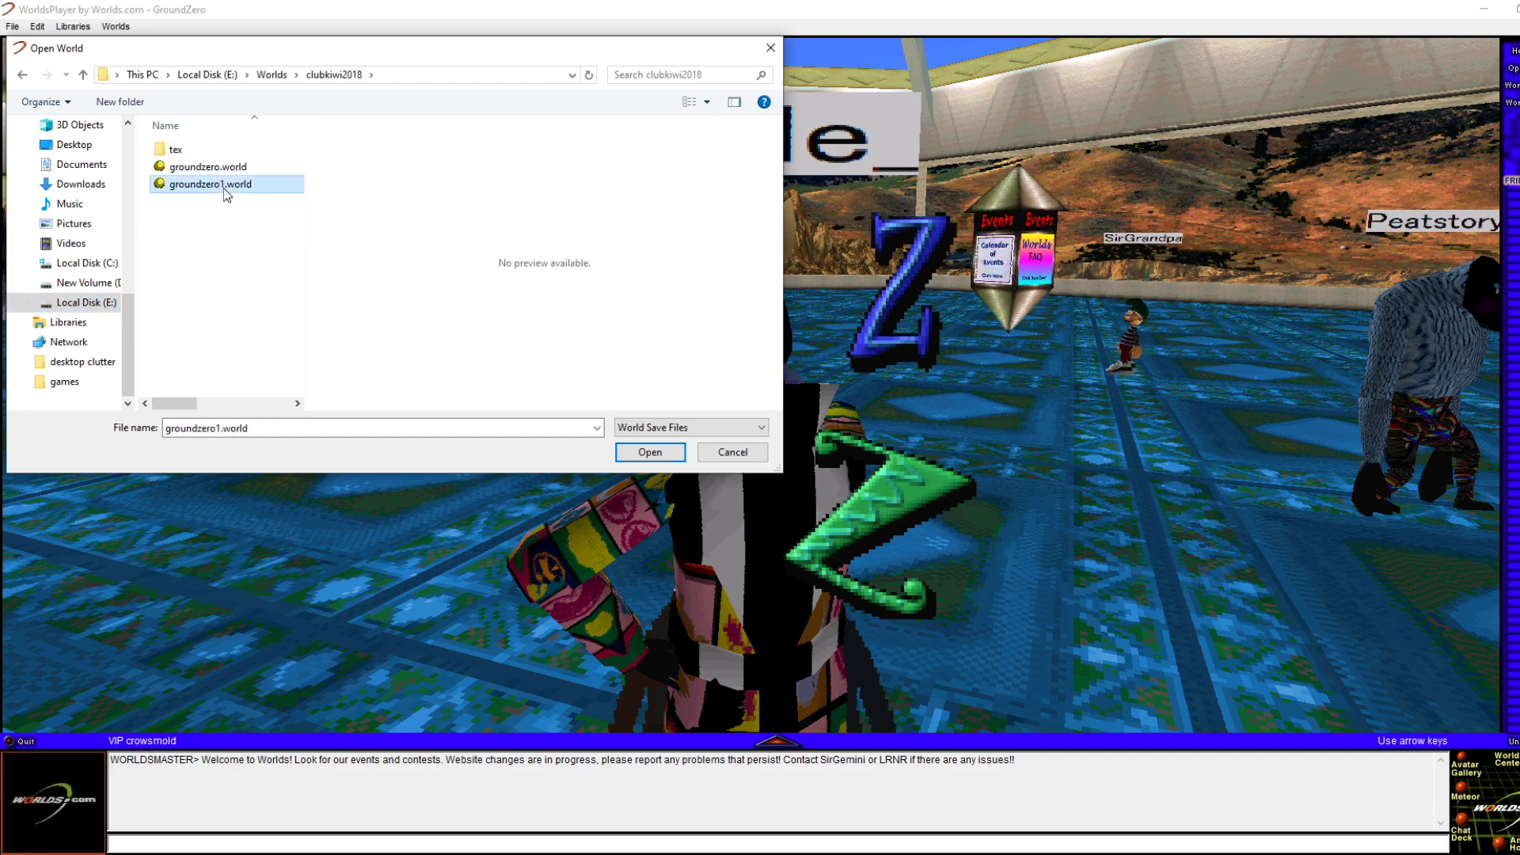
double_click(223, 186)
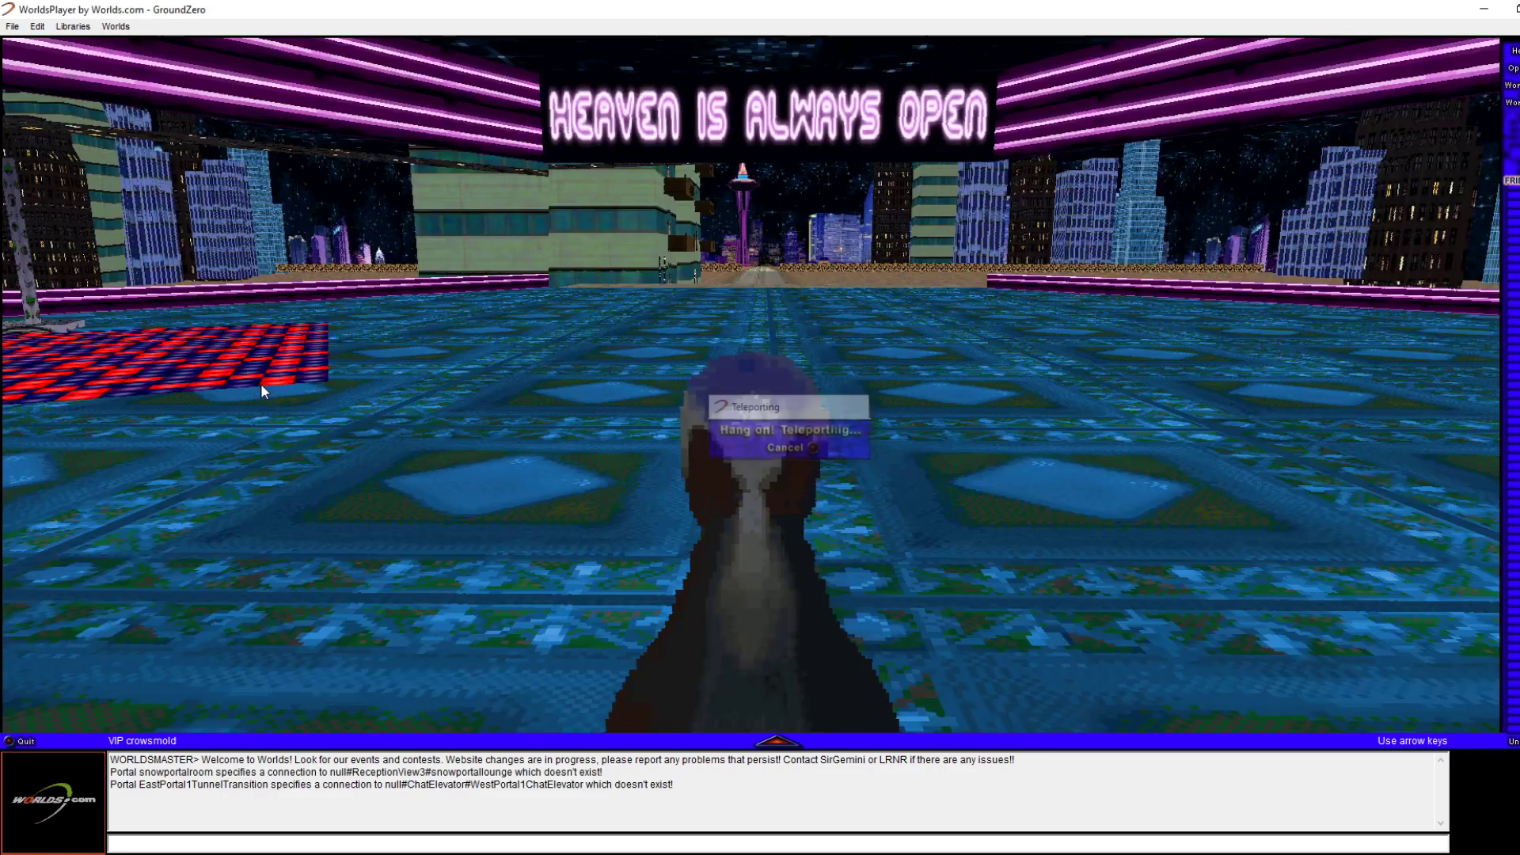
Turn the avatar and walk it onto the flashing dance floor
key(Left)
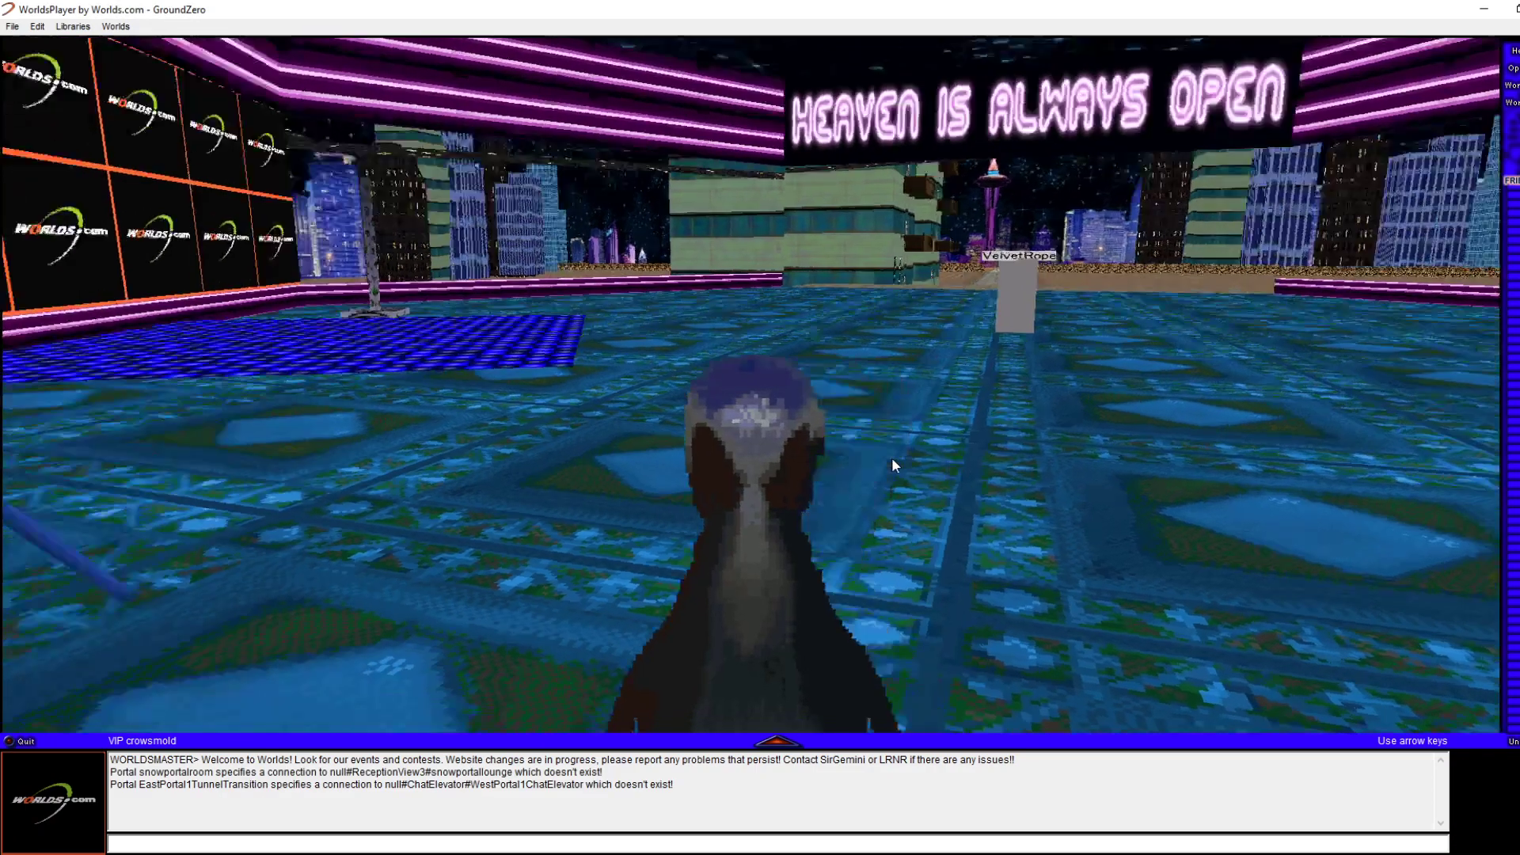
key(Left)
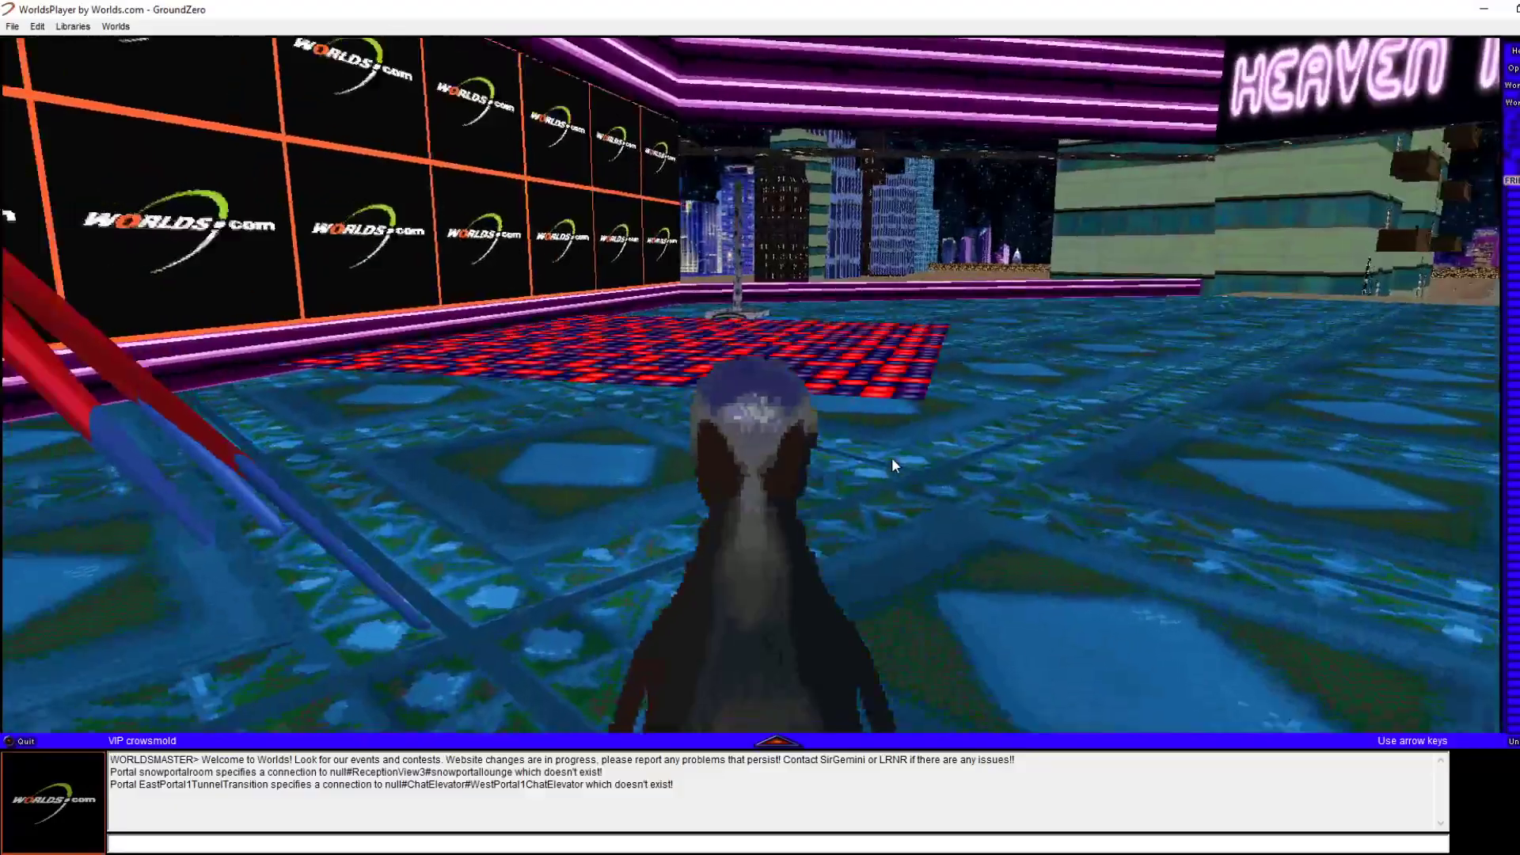
key(Right)
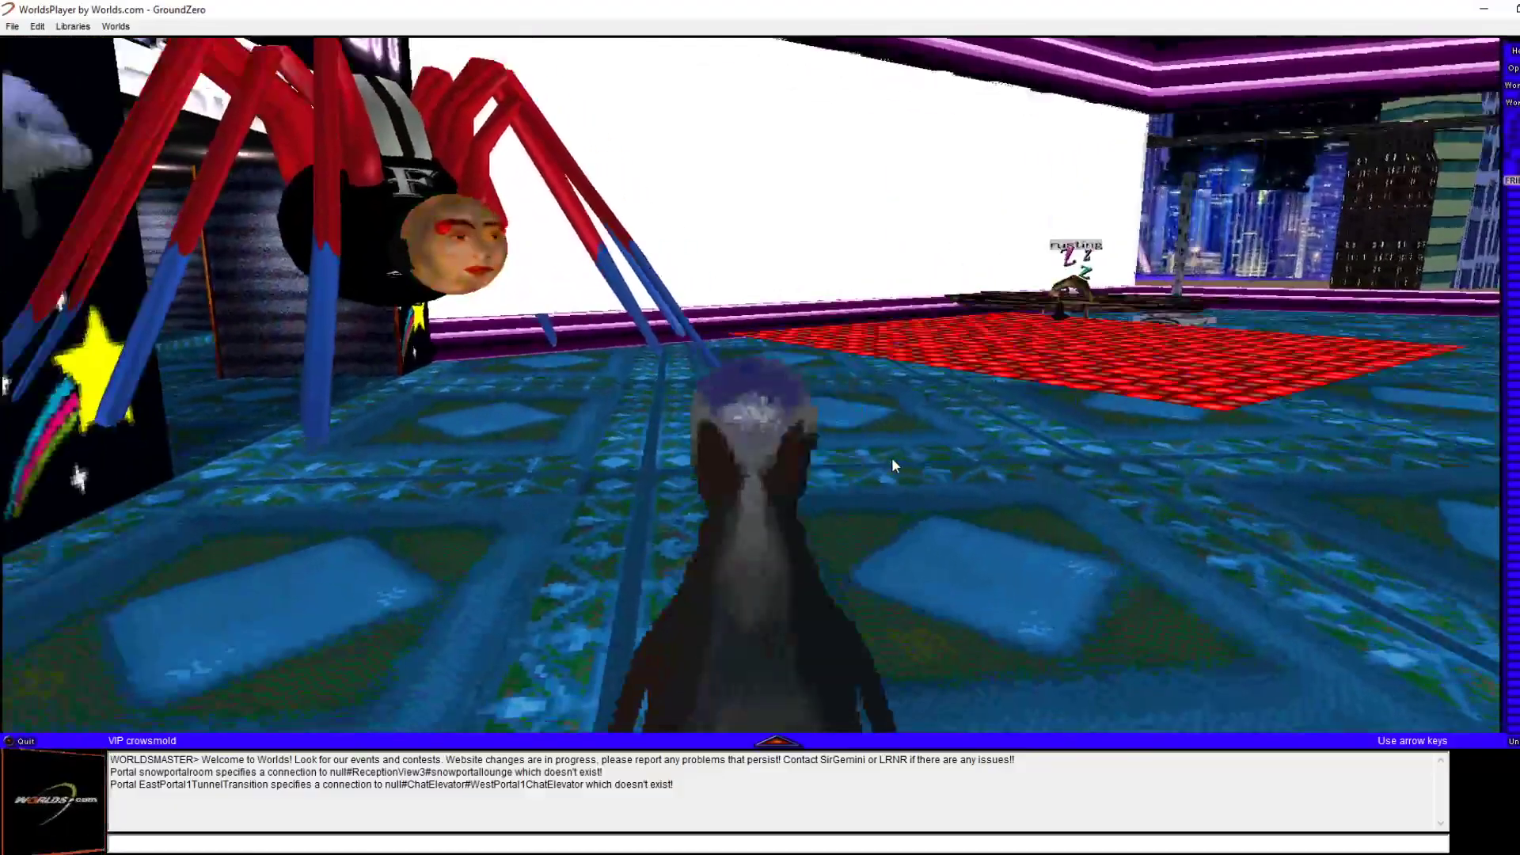
key(Left)
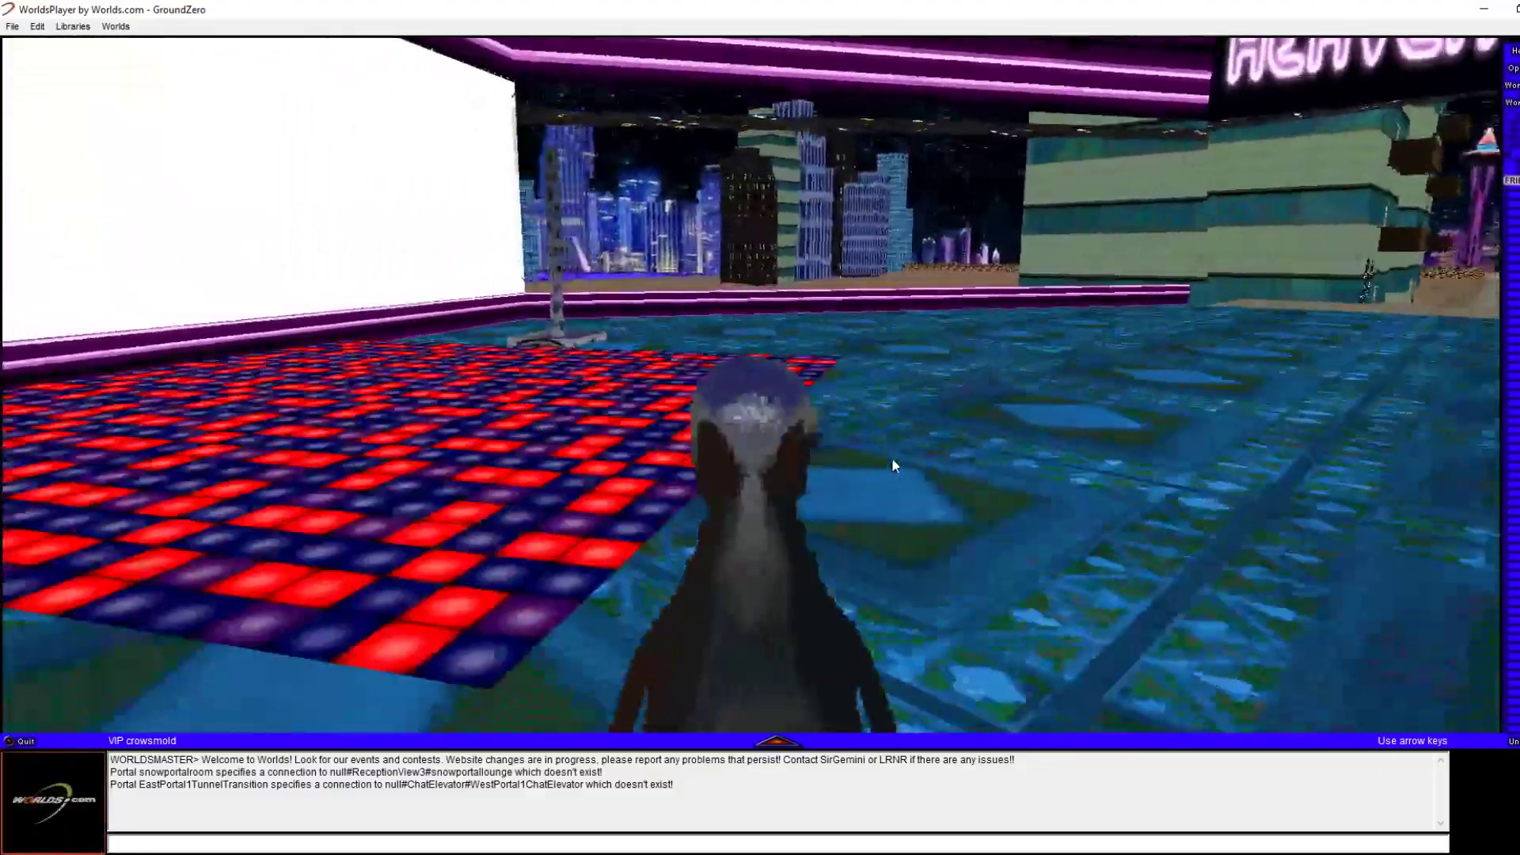
key(Left)
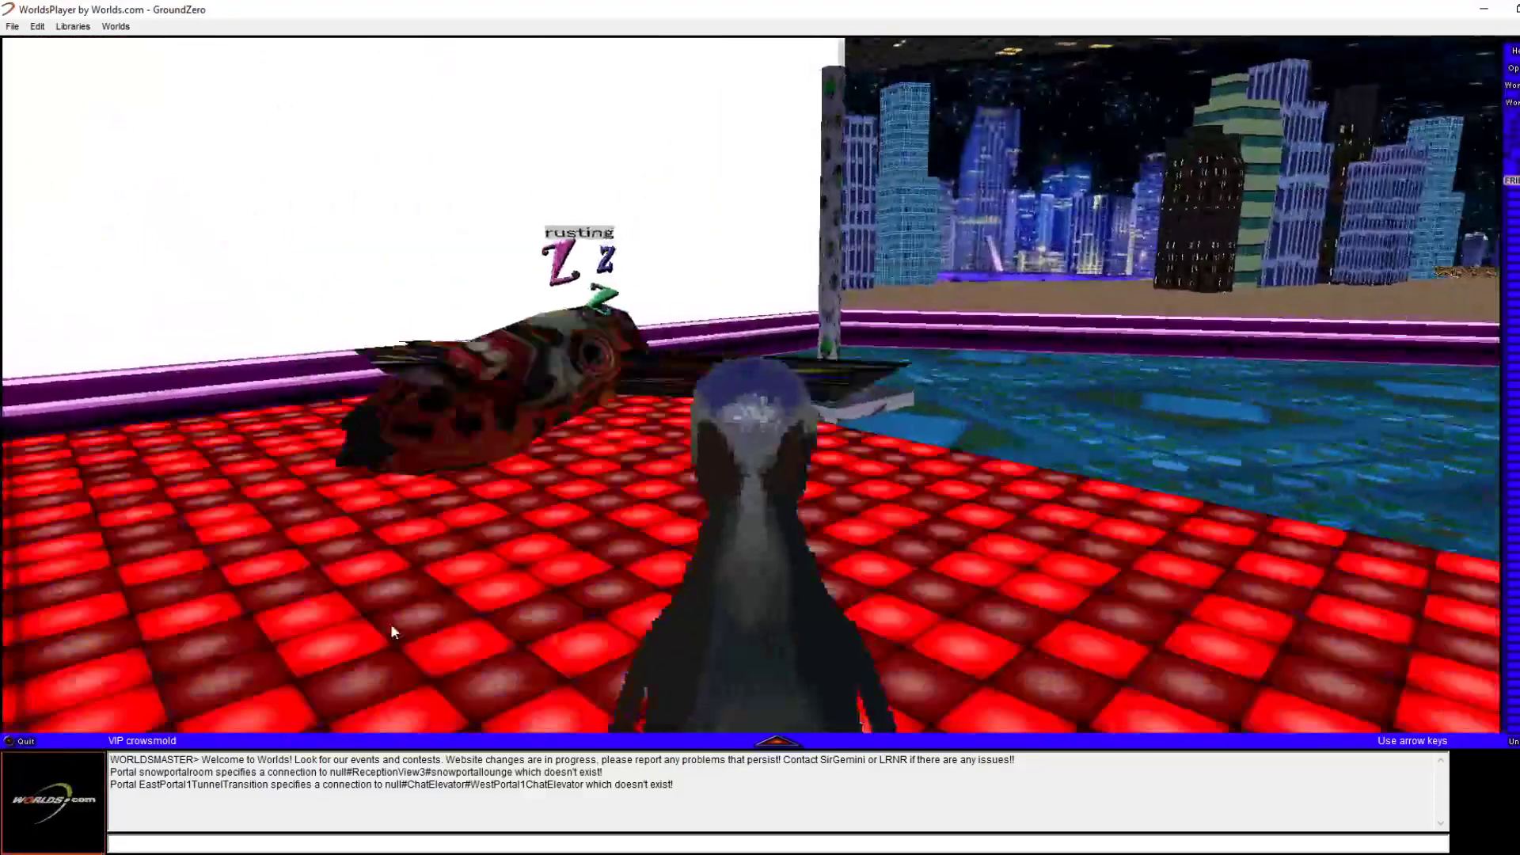
Open the dance floor's properties in the world editor
right_click(382, 565)
click(412, 570)
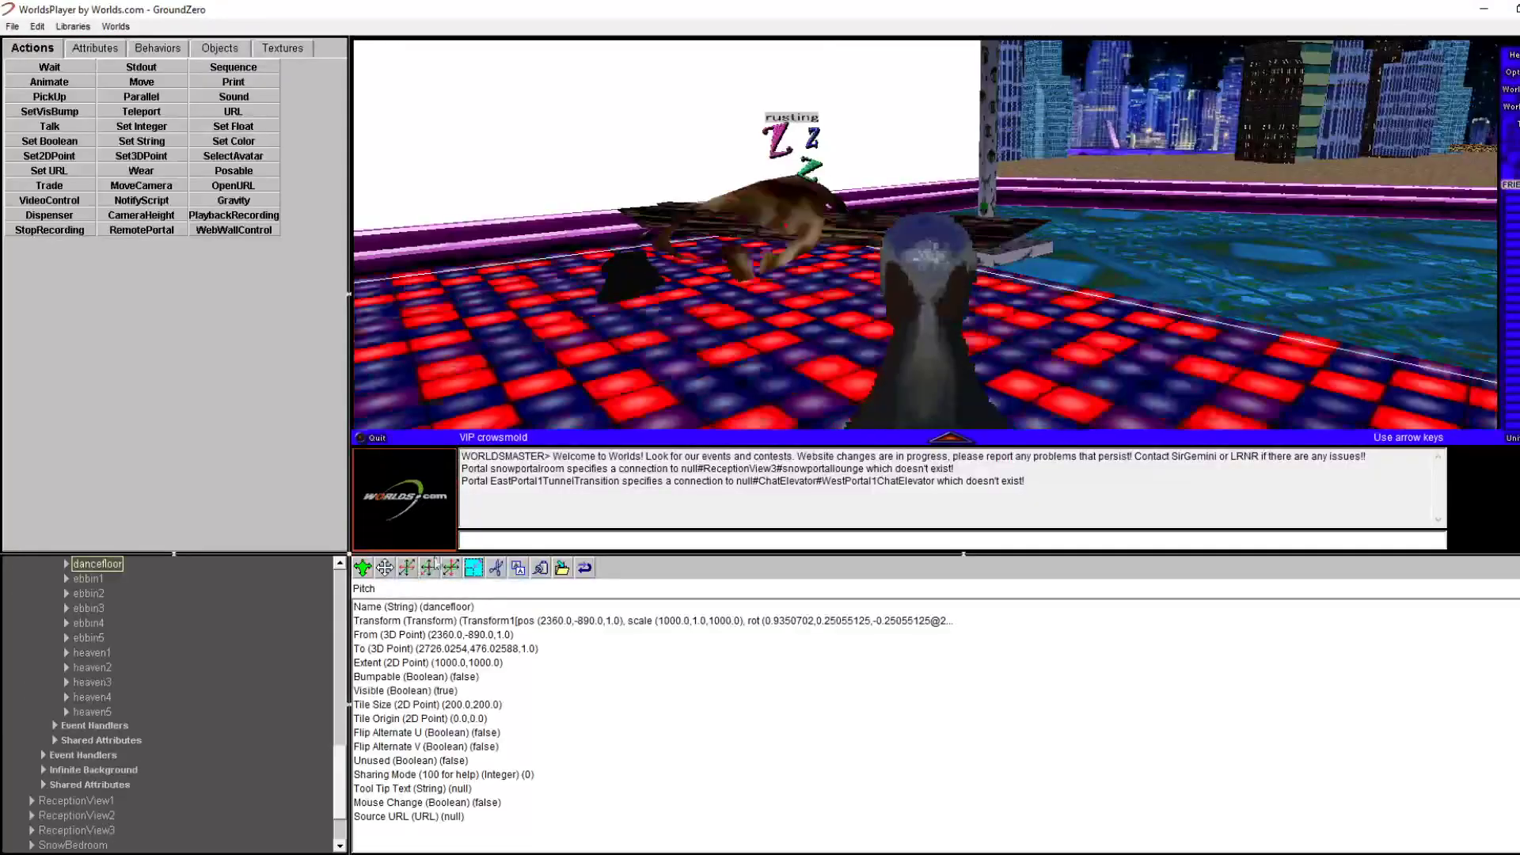
right_click(660, 272)
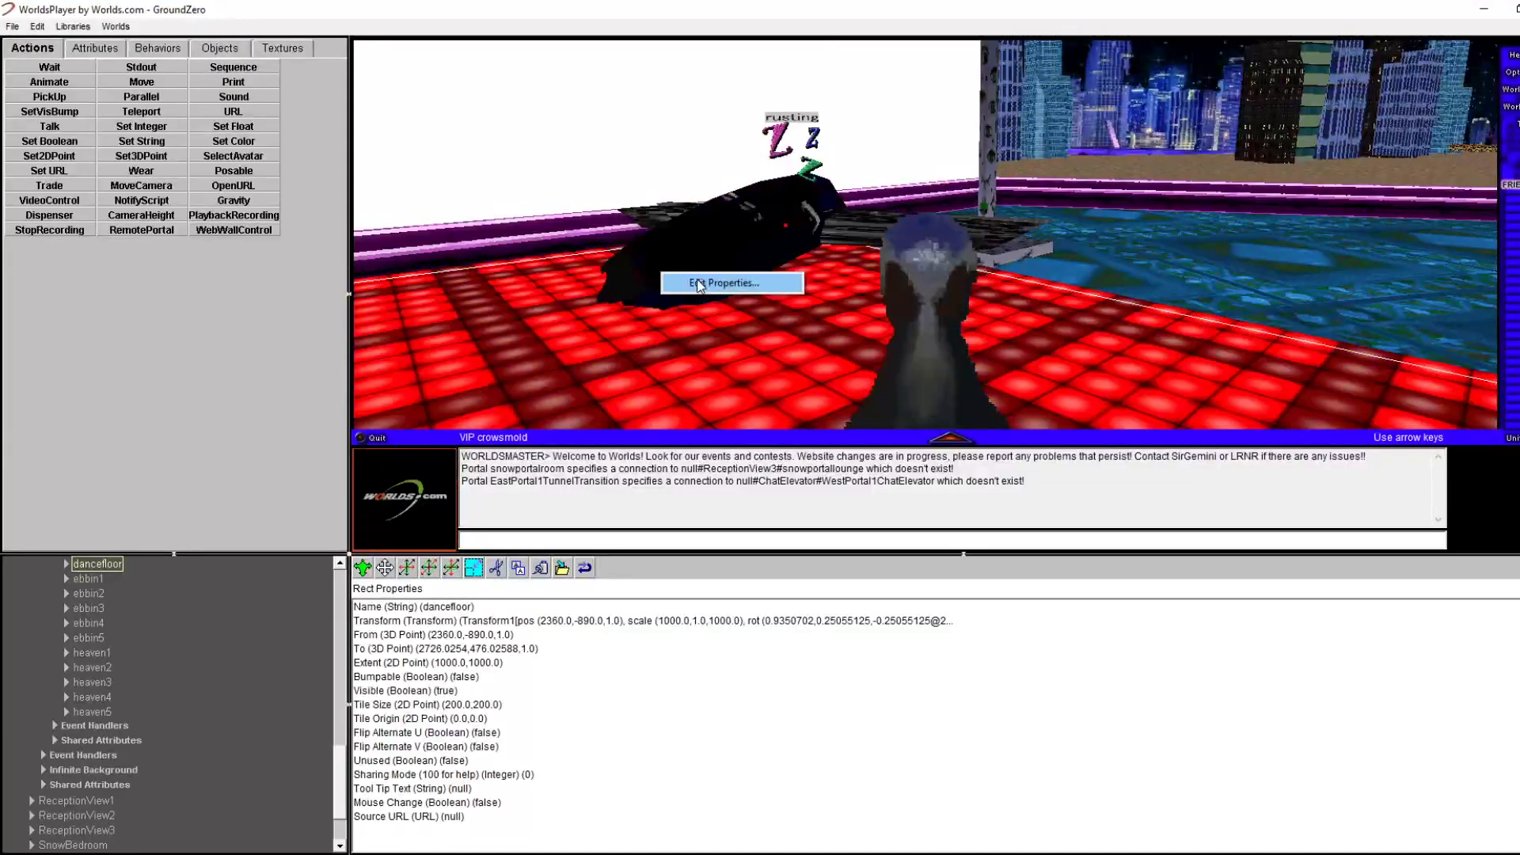
right_click(680, 366)
right_click(667, 398)
click(689, 408)
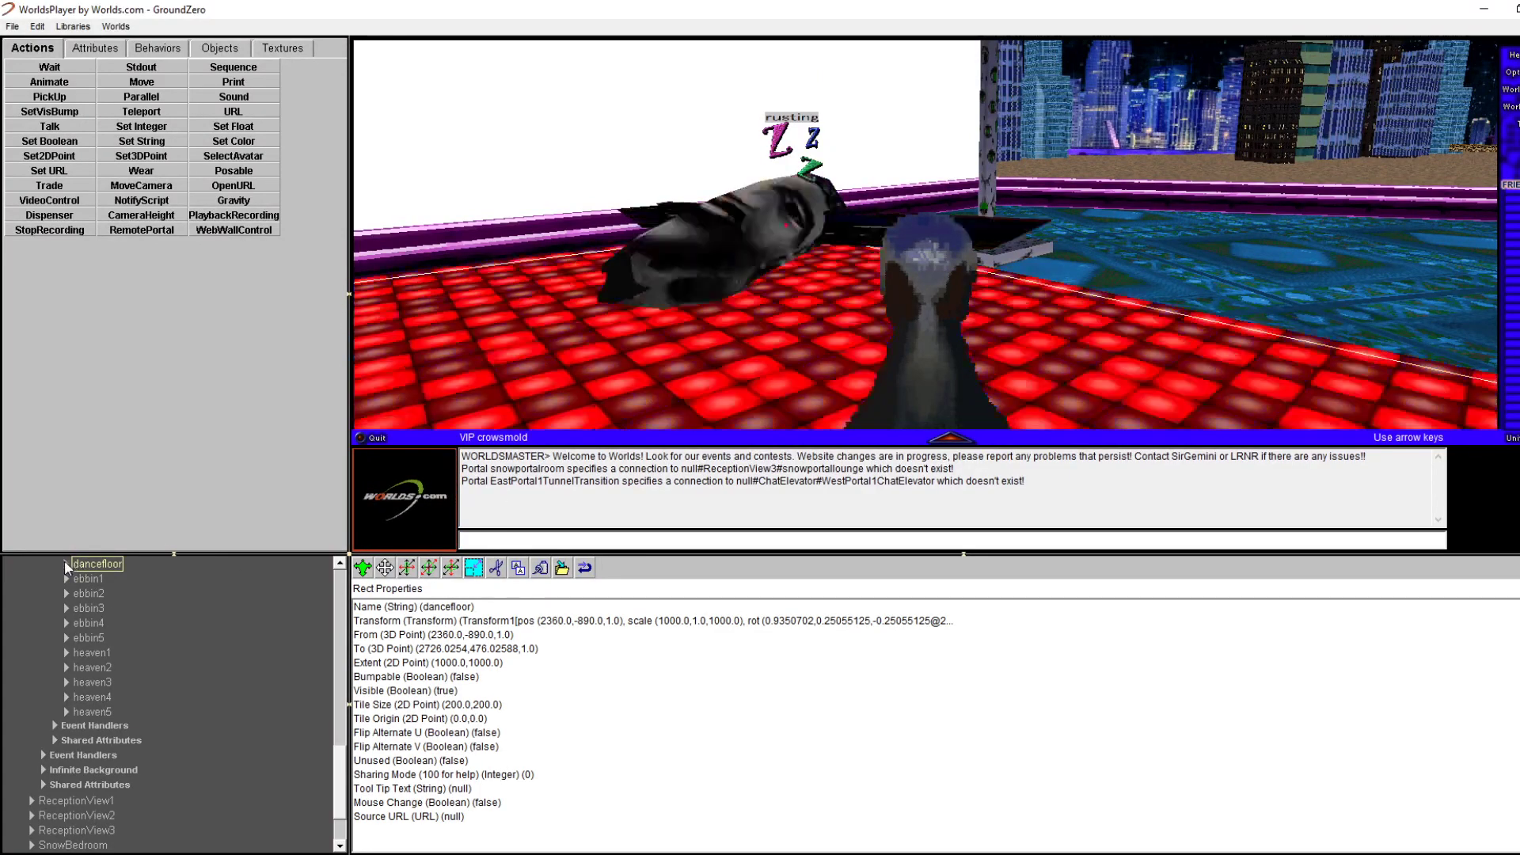
Expand the dancefloor object and its material to display the texture properties
click(66, 564)
click(82, 622)
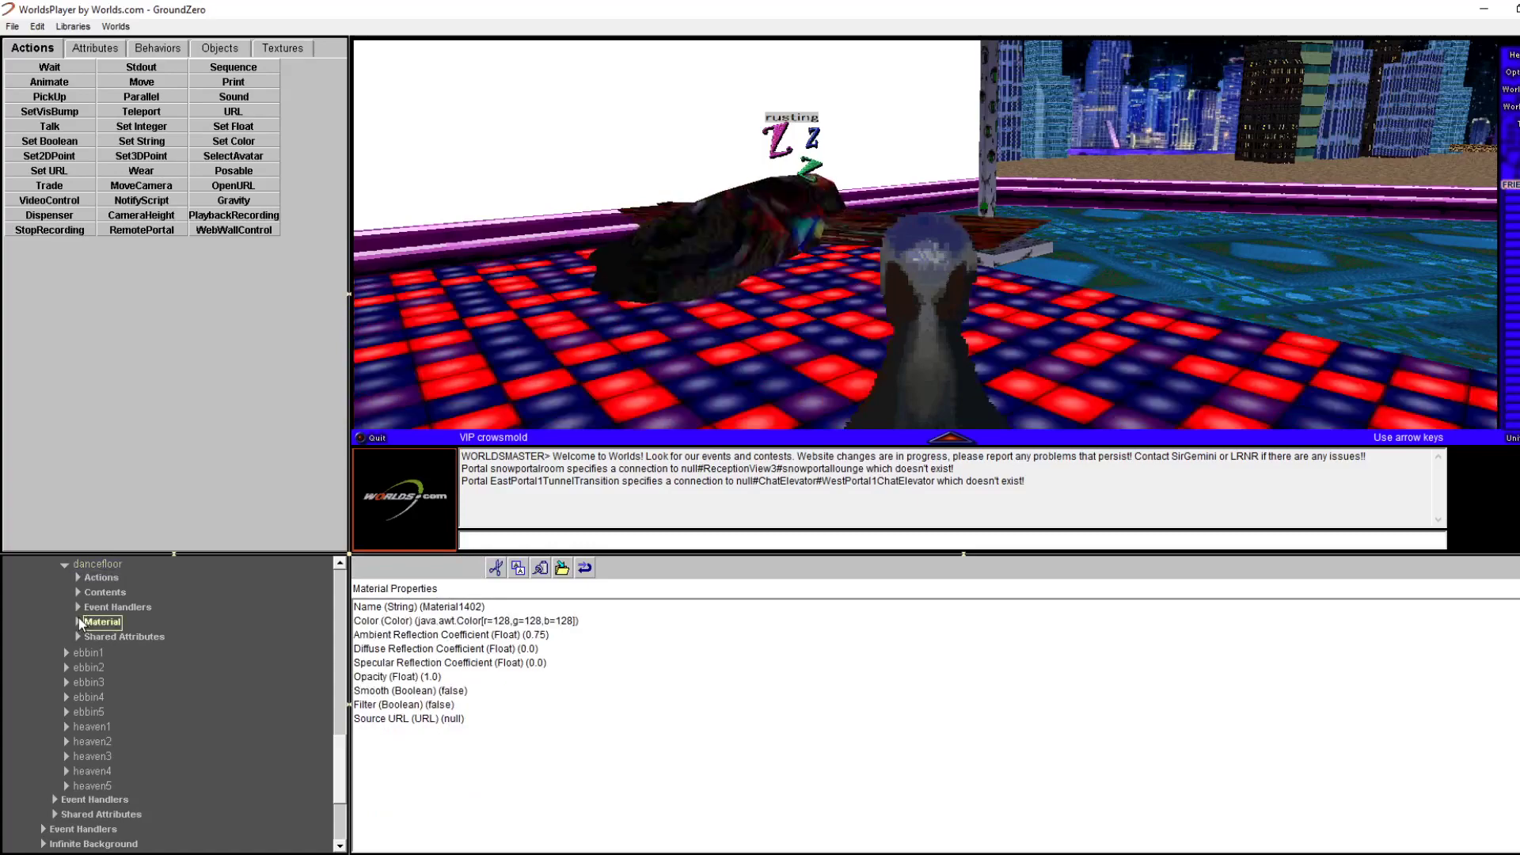
click(78, 622)
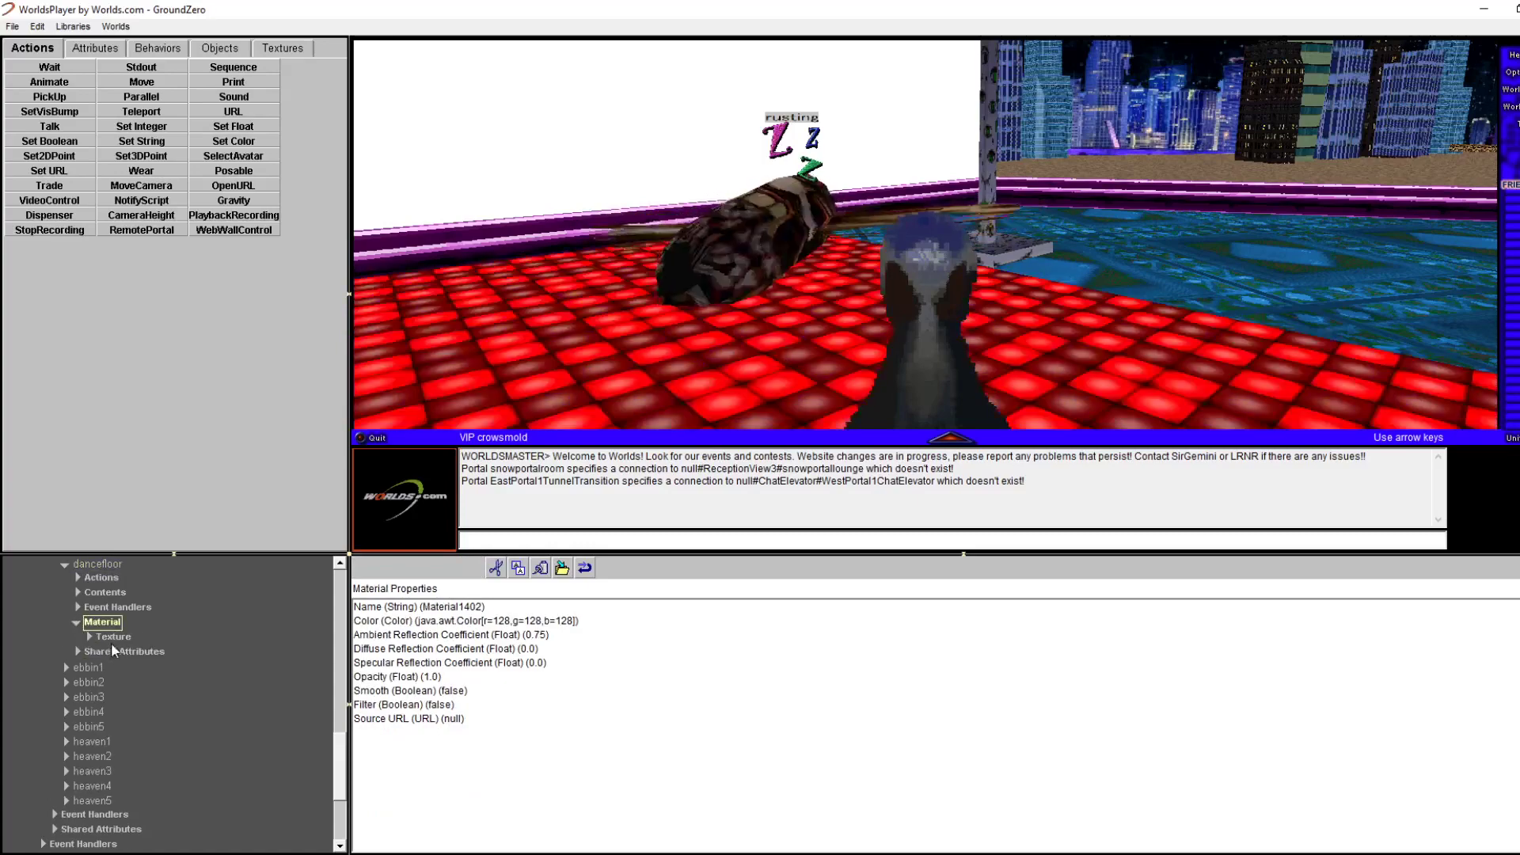
click(113, 638)
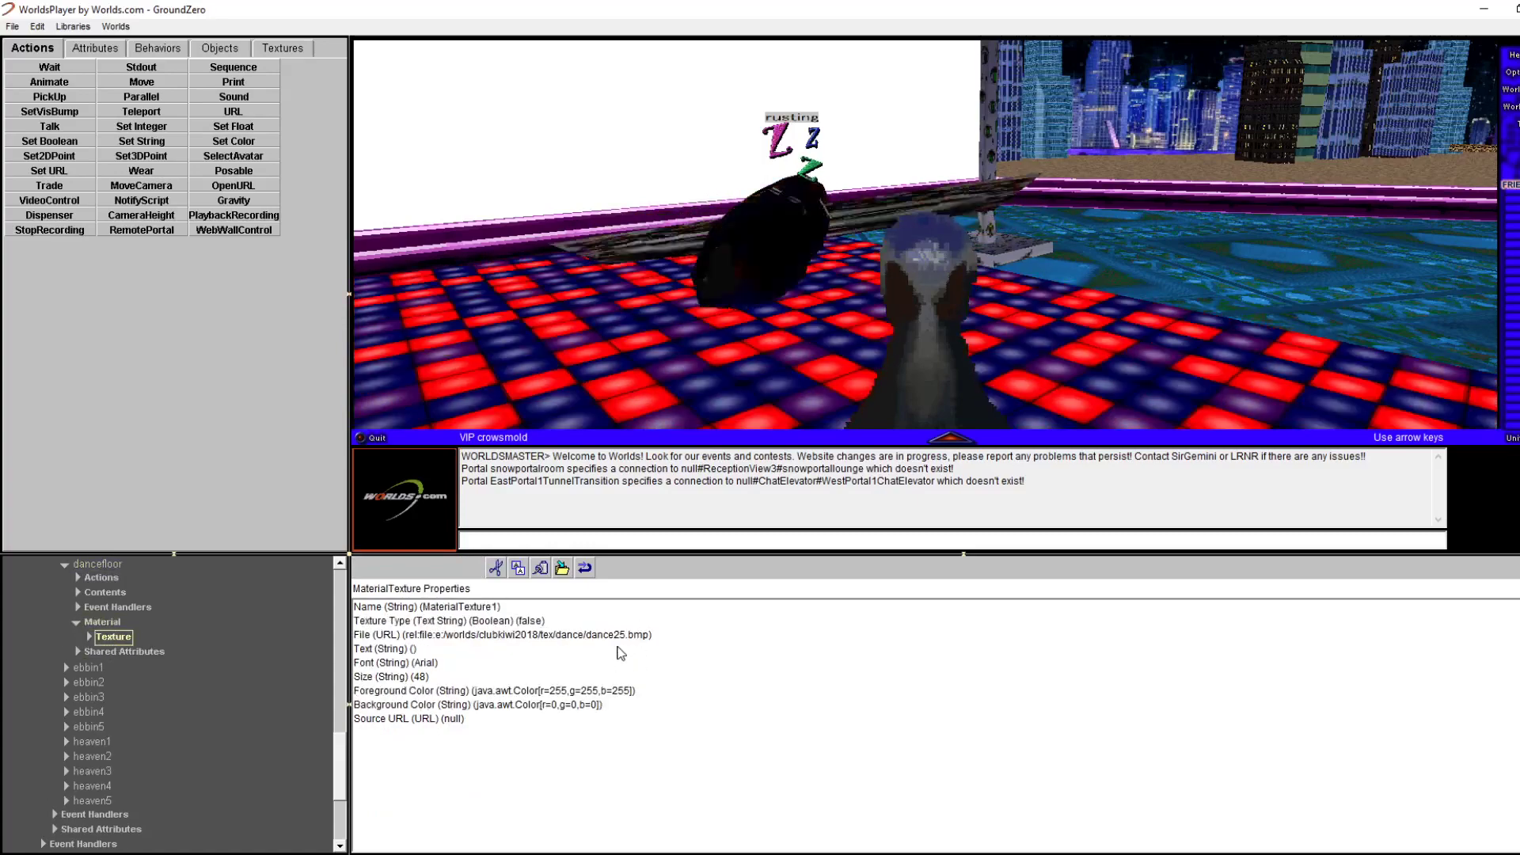
Try to shorten the texture's File URL to a relative path to tex/dance/dance25.bmp
double_click(615, 635)
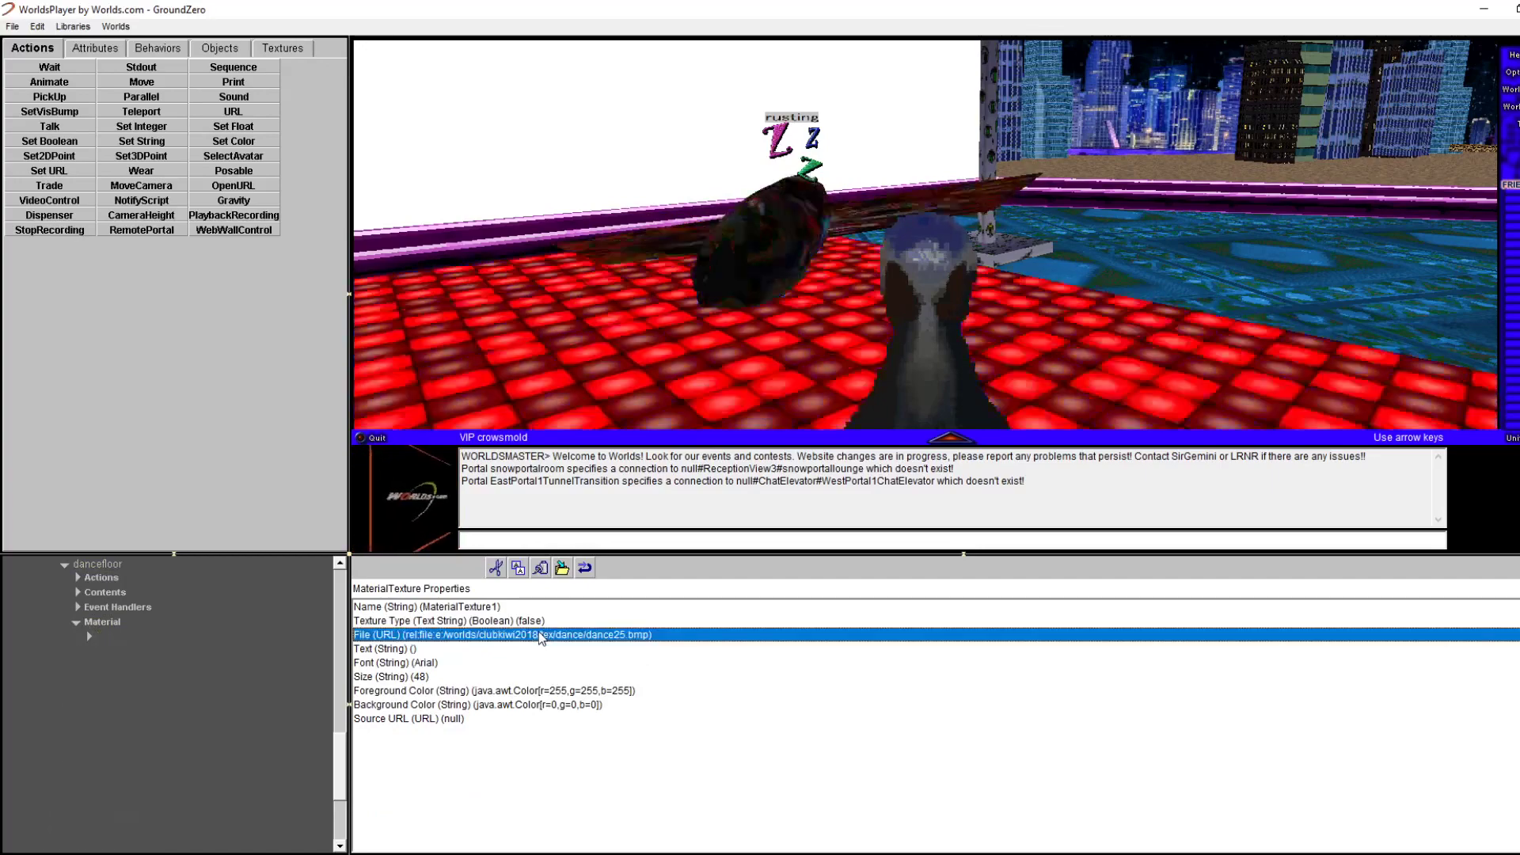
drag(697, 407, 768, 407)
click(678, 407)
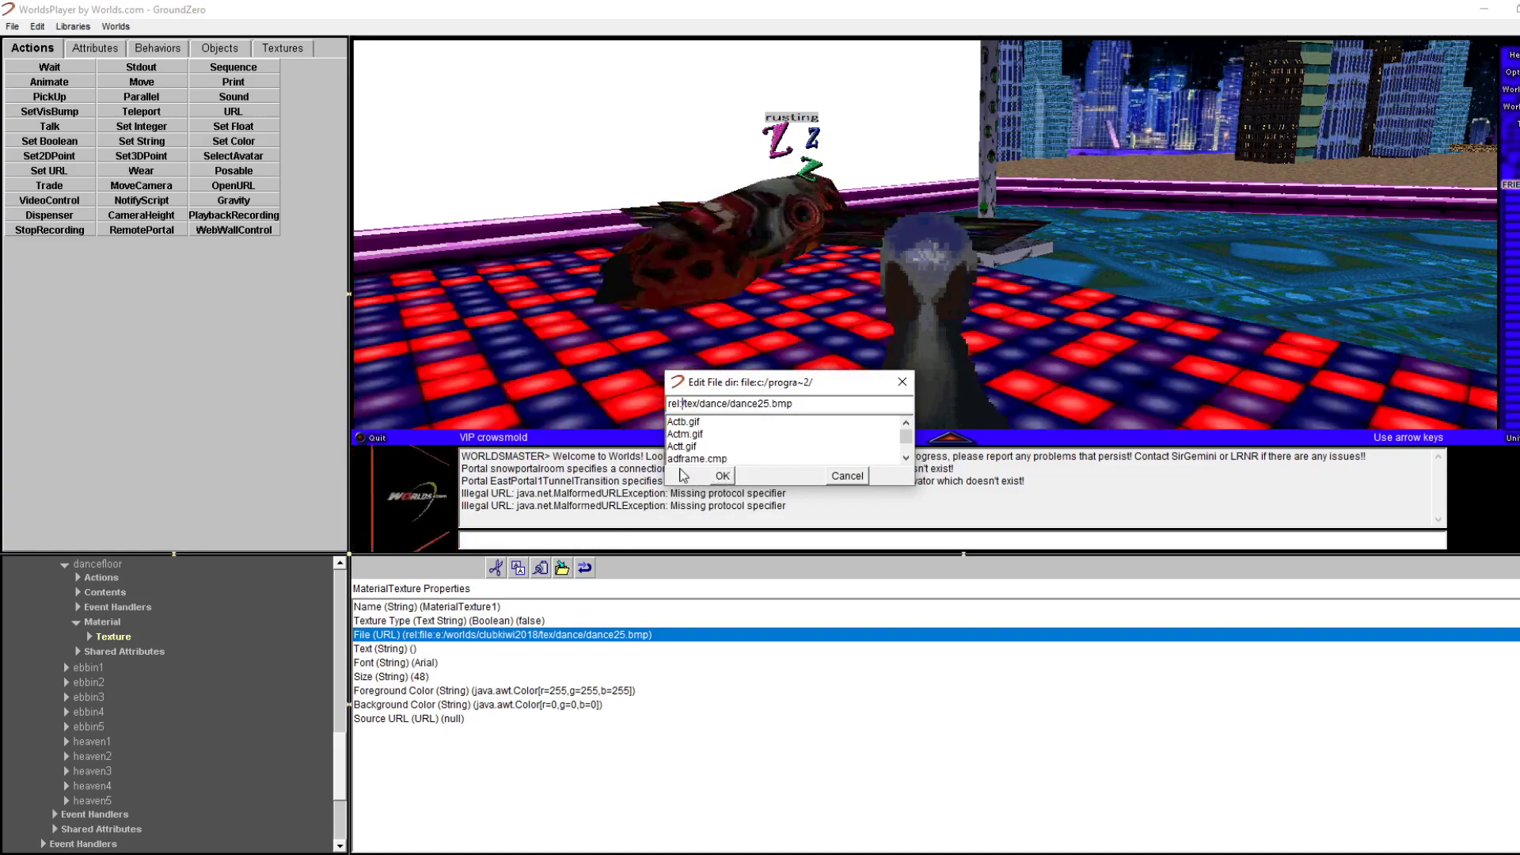
click(723, 476)
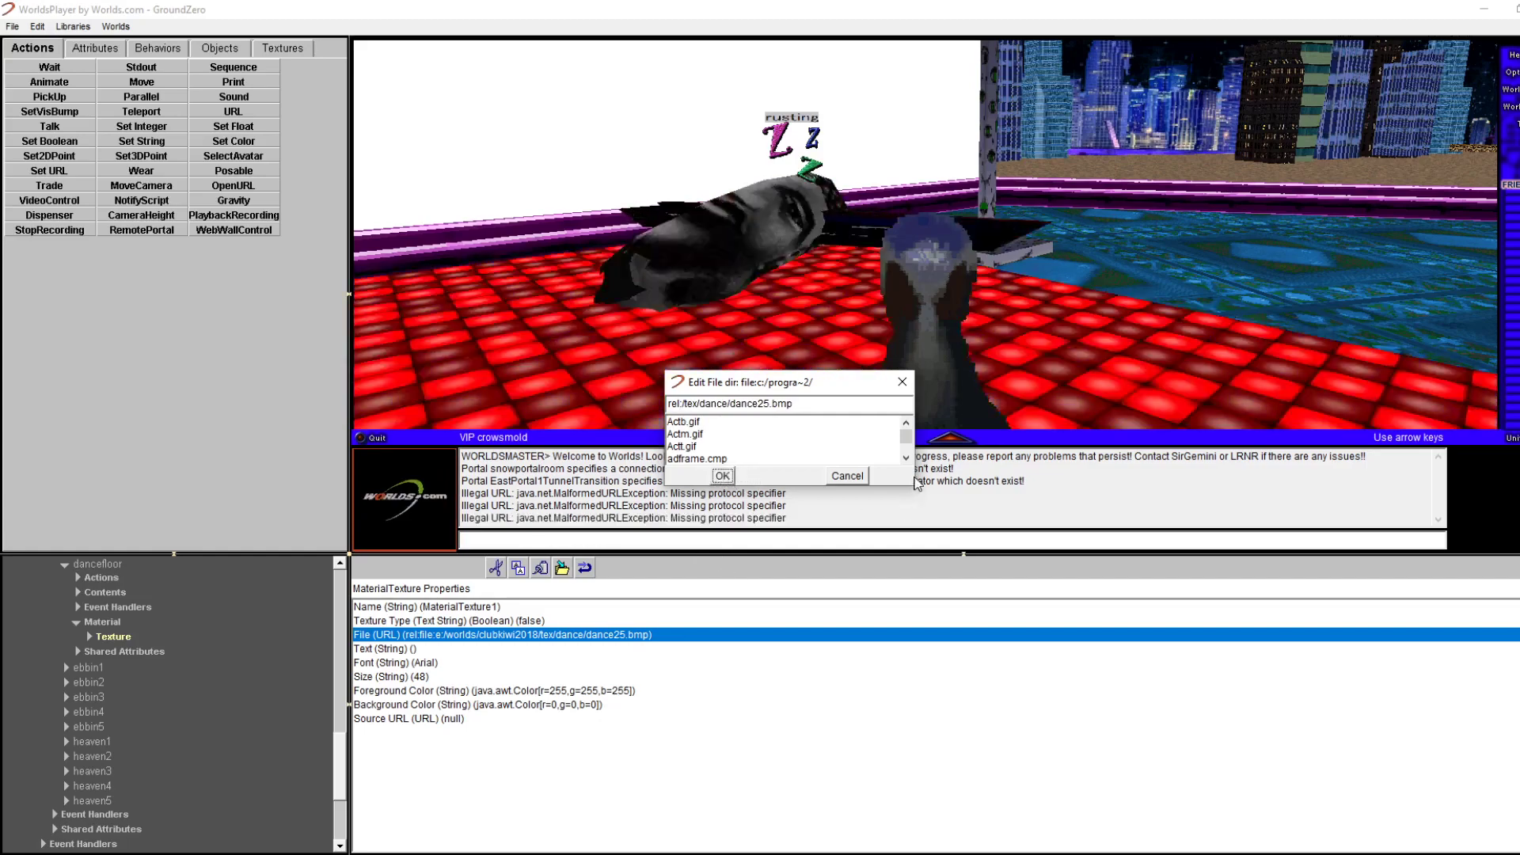
click(856, 477)
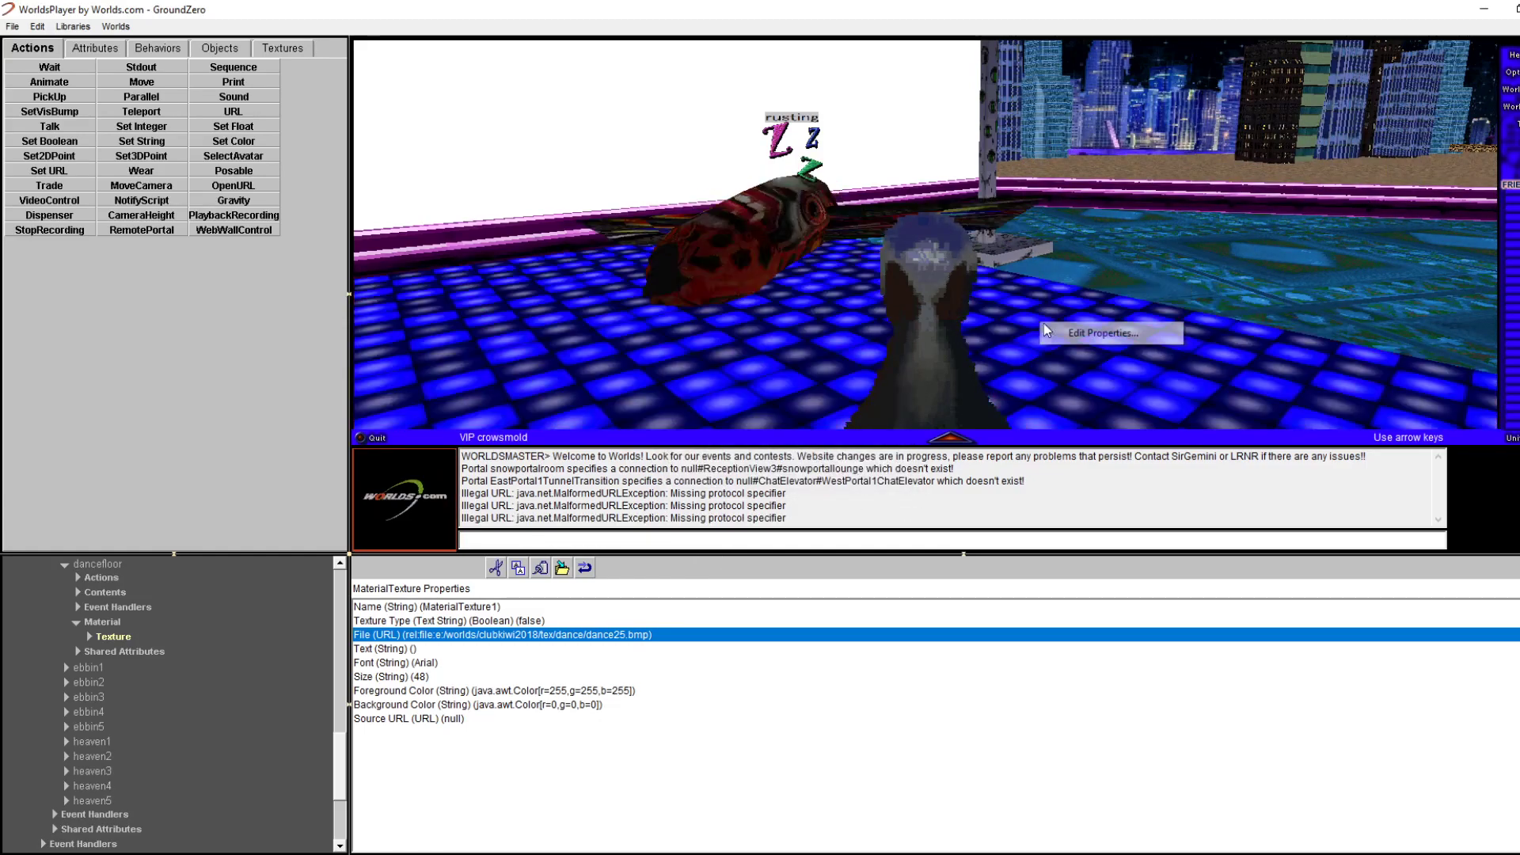
Reselect the dance floor for editing and display its material's texture properties again
click(1046, 331)
click(612, 399)
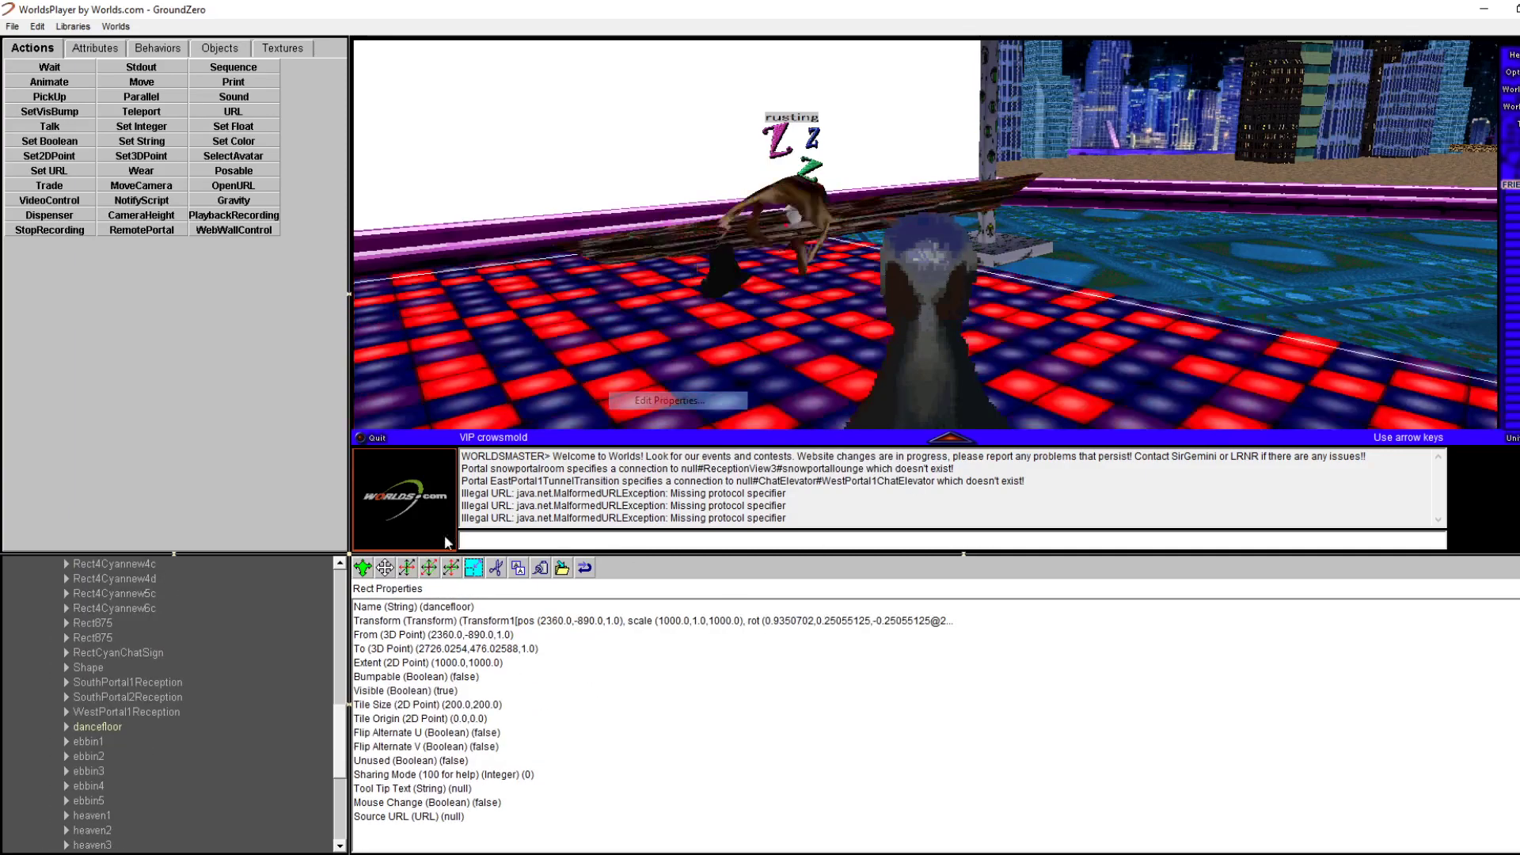
click(64, 726)
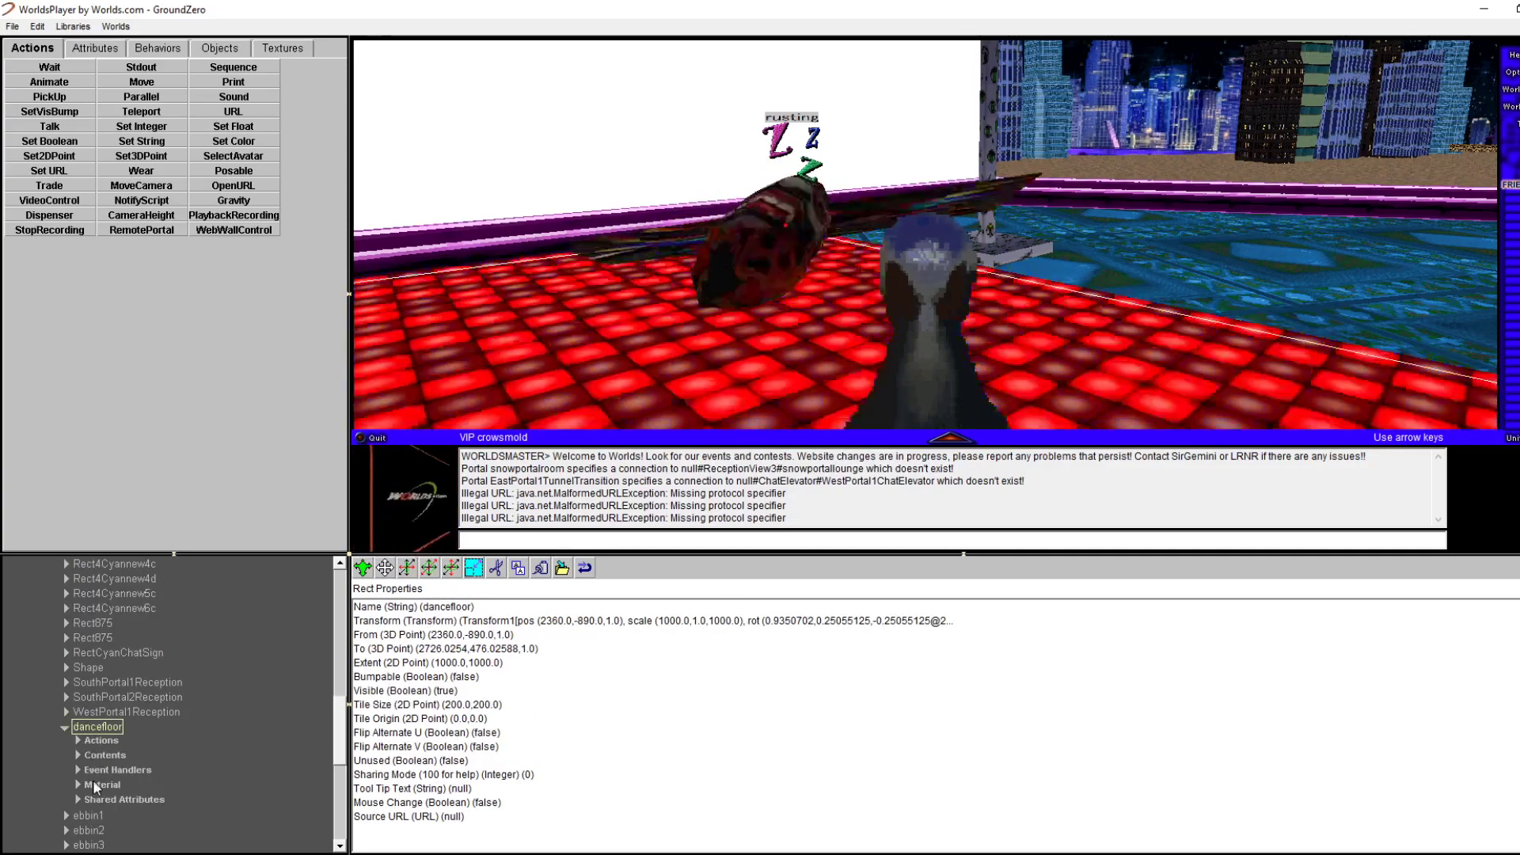
double_click(92, 783)
click(111, 800)
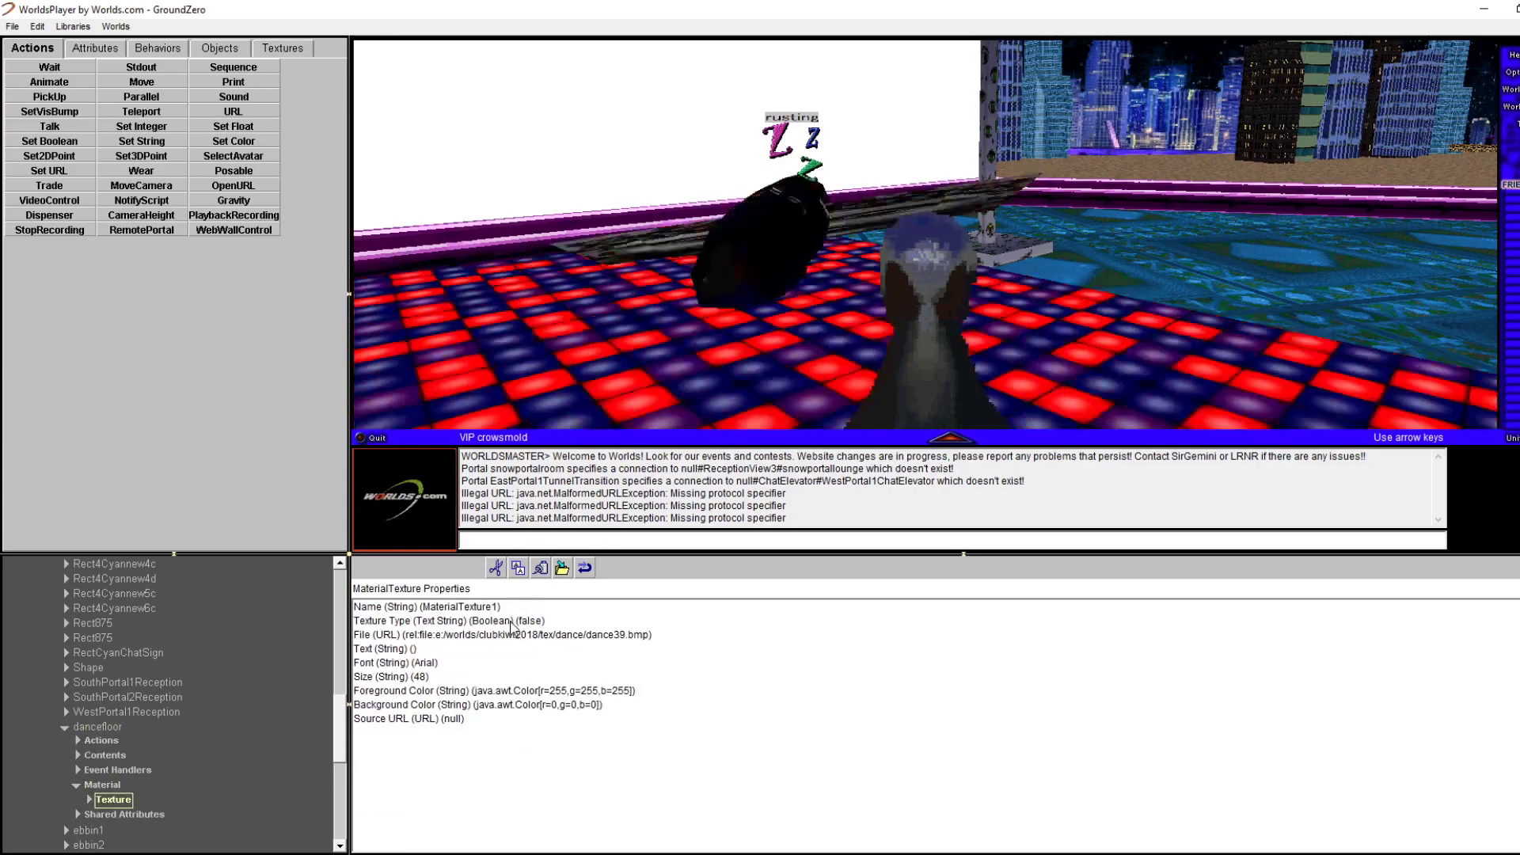
double_click(504, 635)
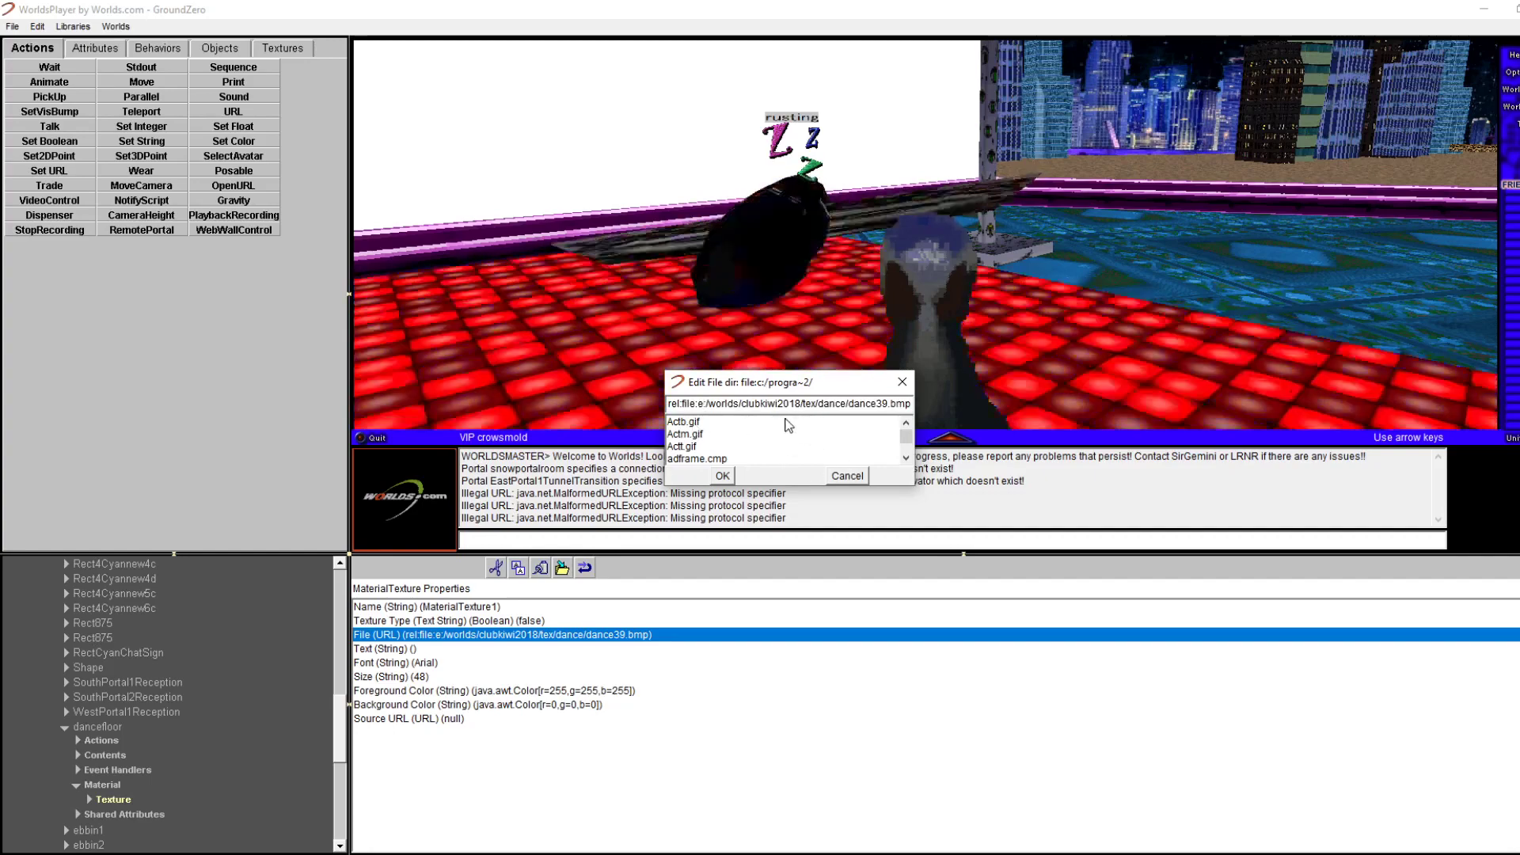
click(746, 405)
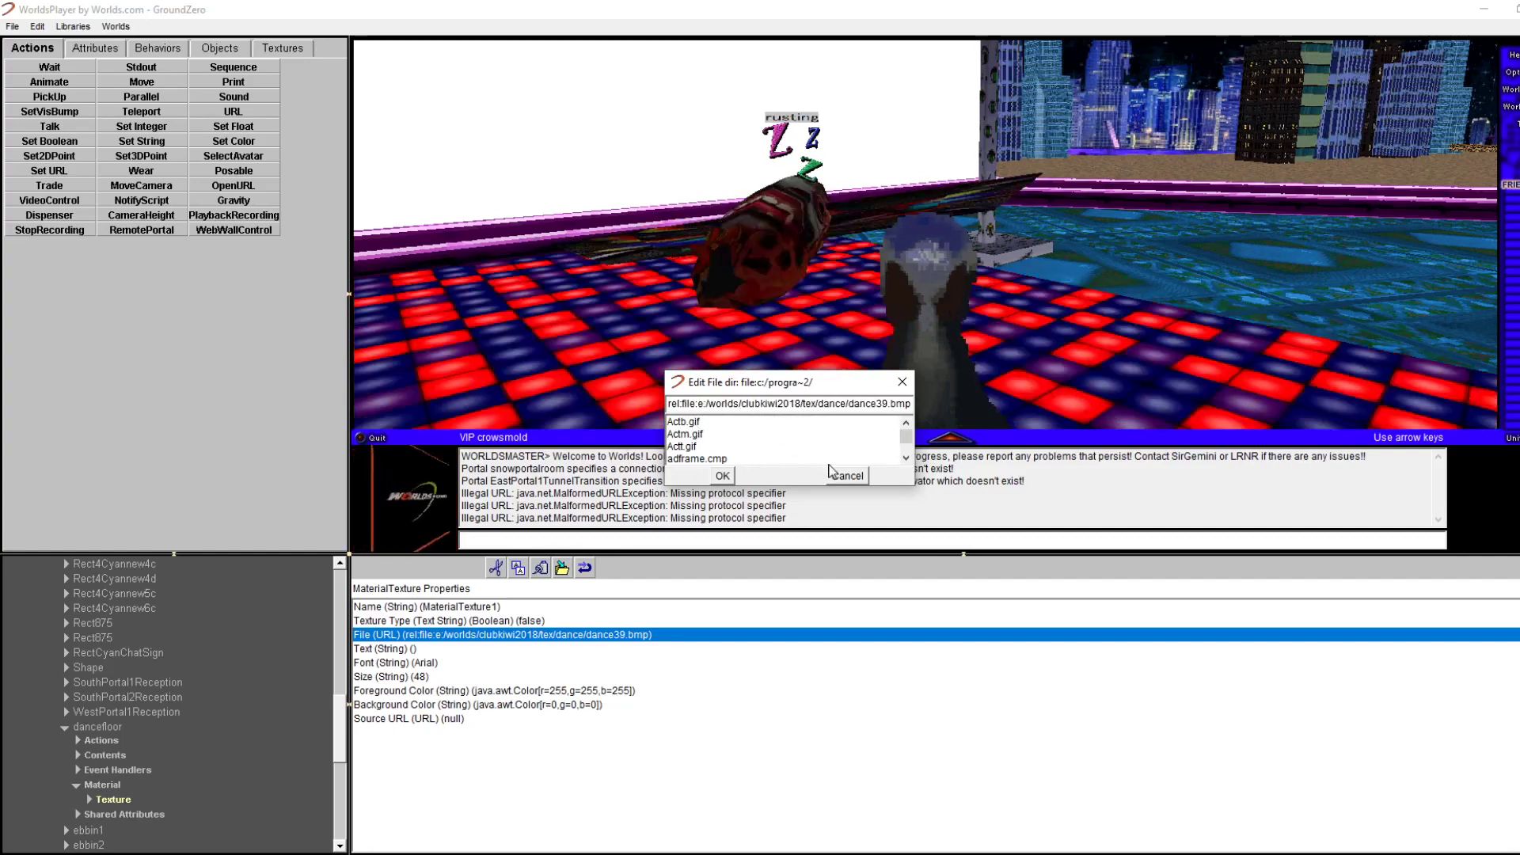
key(Right)
key(Right)
key(Right)
key(Right)
key(Right)
key(Right)
key(Right)
key(Right)
key(Right)
key(Right)
key(Right)
key(Right)
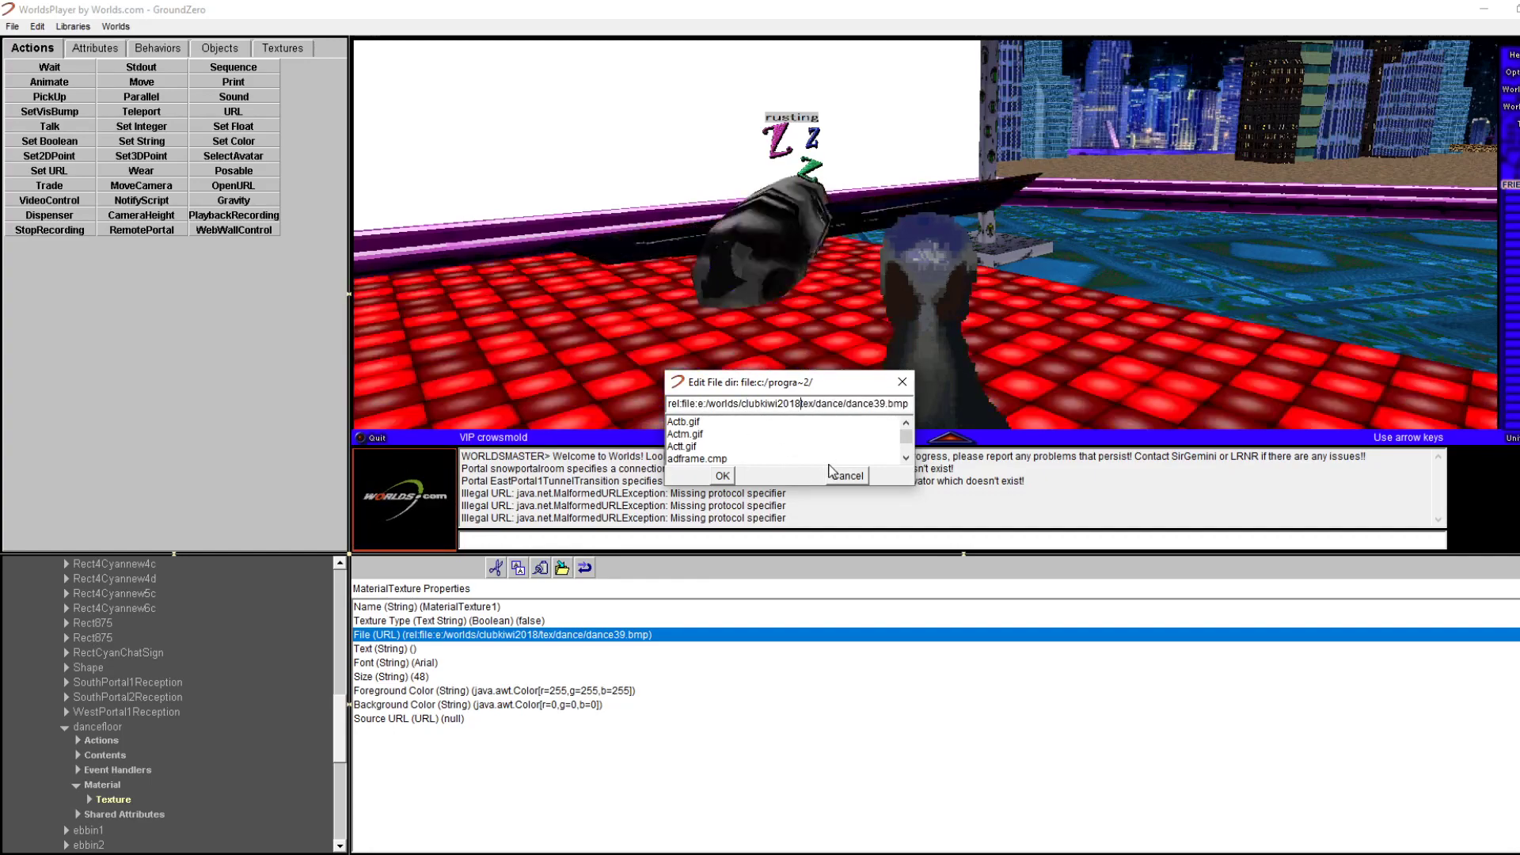
key(BackSpace)
key(BackSpace)
key(BackSpace)
key(BackSpace)
key(BackSpace)
key(BackSpace)
key(BackSpace)
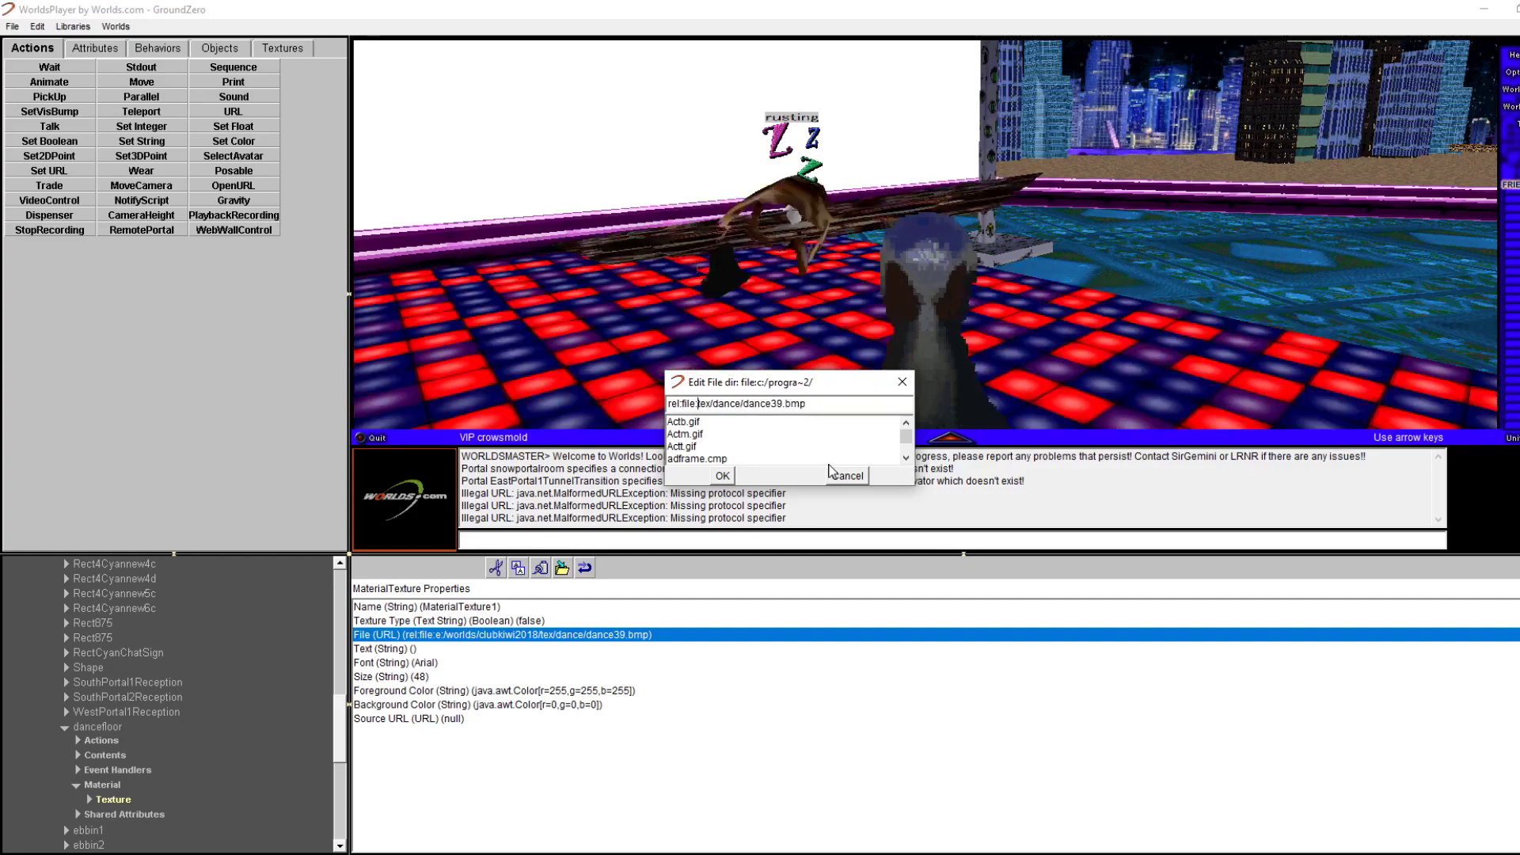
click(831, 473)
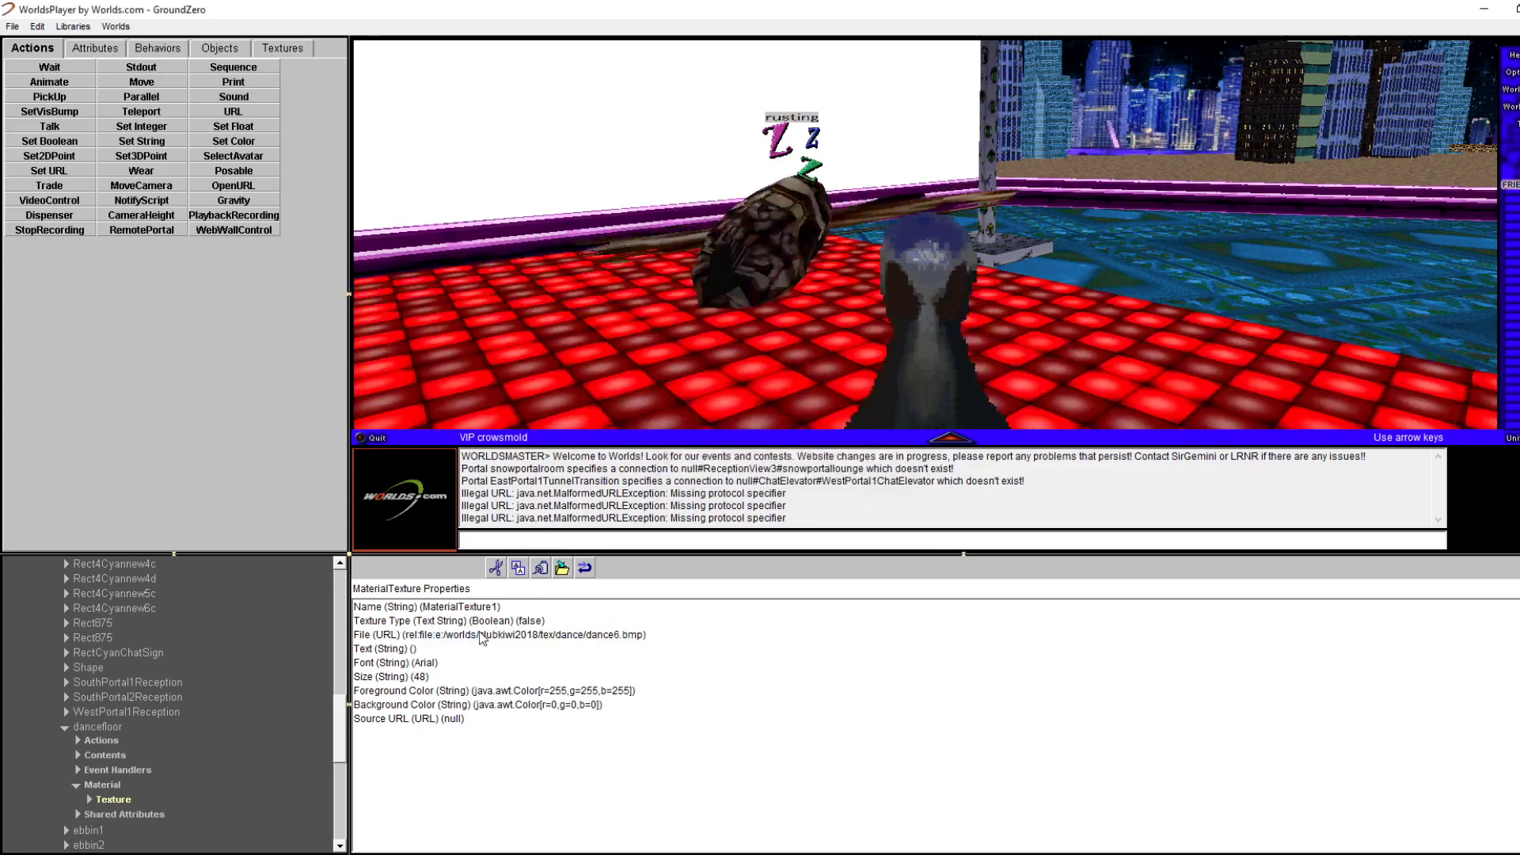
Try to set the dance floor texture's File URL to rel:file:tex/dance/dance6.bmp
double_click(484, 635)
click(800, 404)
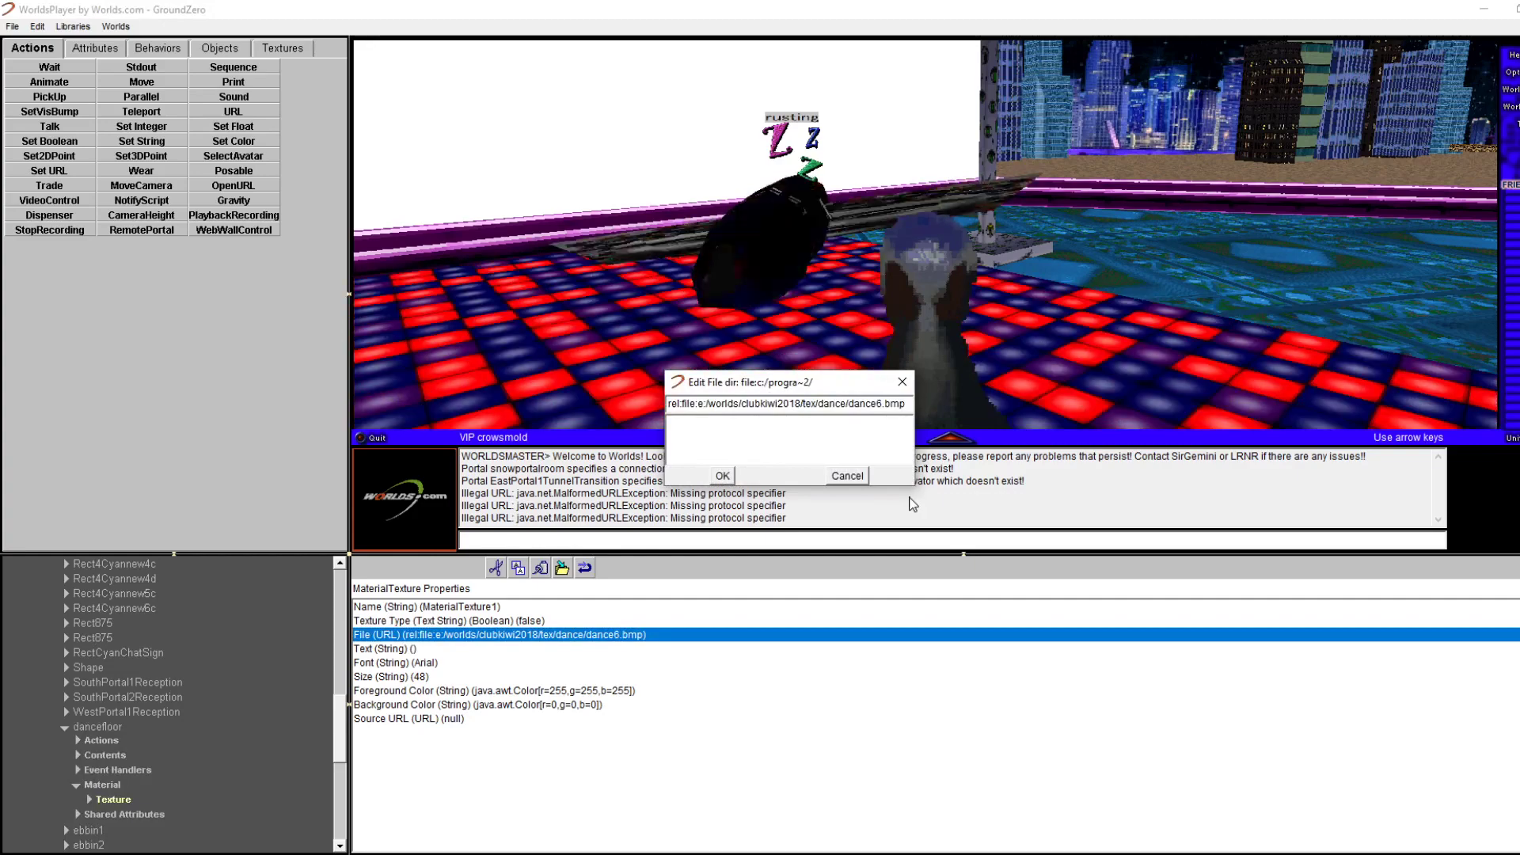
key(BackSpace)
key(BackSpace)
key(BackSpace)
key(BackSpace)
key(BackSpace)
key(BackSpace)
key(BackSpace)
key(BackSpace)
key(BackSpace)
key(BackSpace)
key(BackSpace)
key(BackSpace)
key(BackSpace)
key(BackSpace)
key(BackSpace)
key(BackSpace)
key(BackSpace)
key(BackSpace)
key(BackSpace)
key(BackSpace)
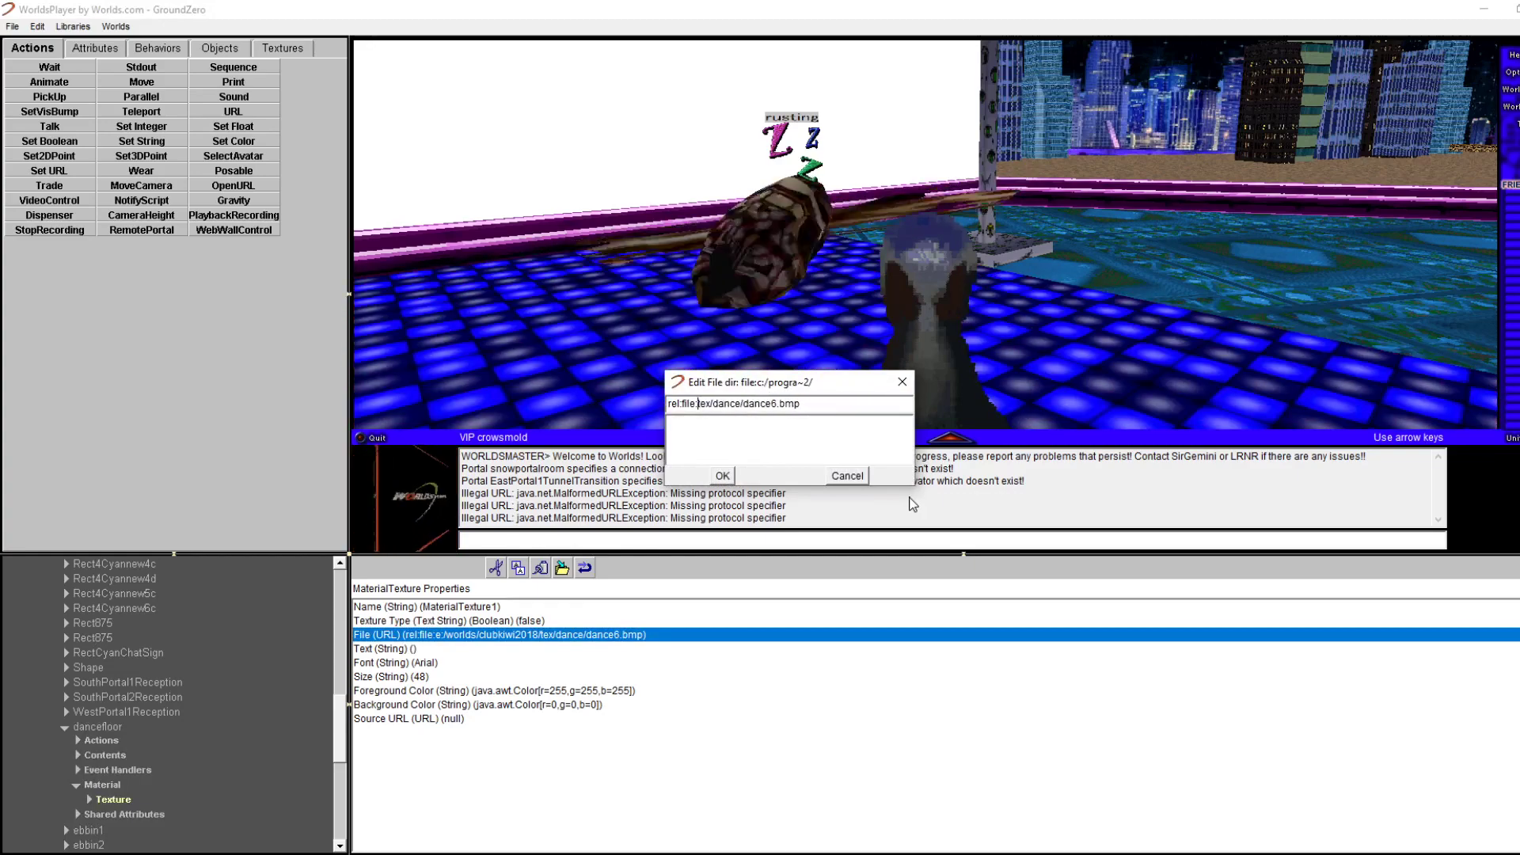
key(Return)
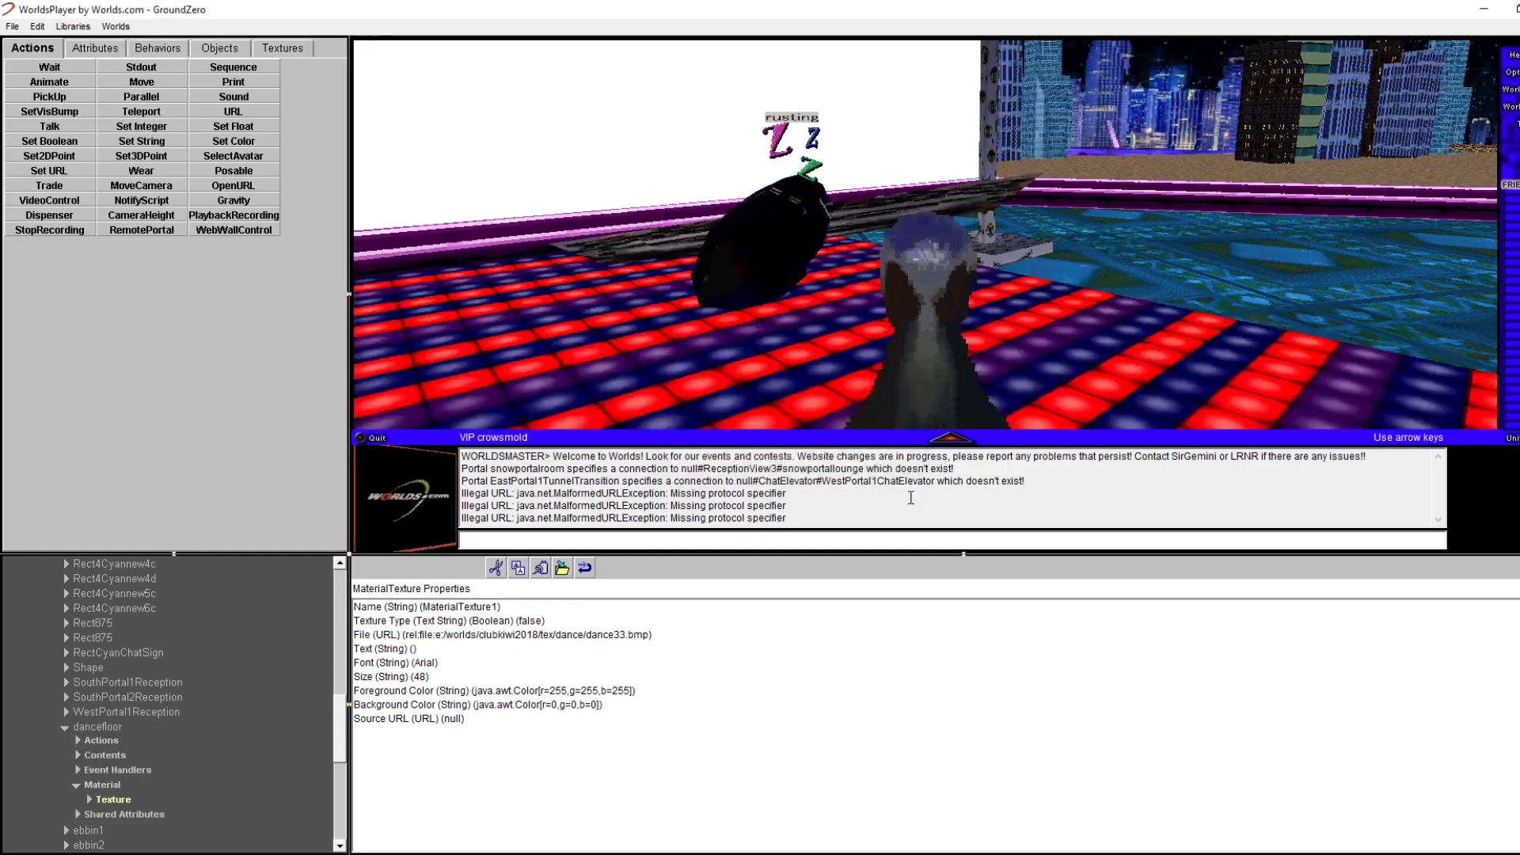
Turn the avatar away from the dance floor and walk toward the Auditorium and Avatar Gallery entrances
click(543, 635)
click(642, 302)
key(Left)
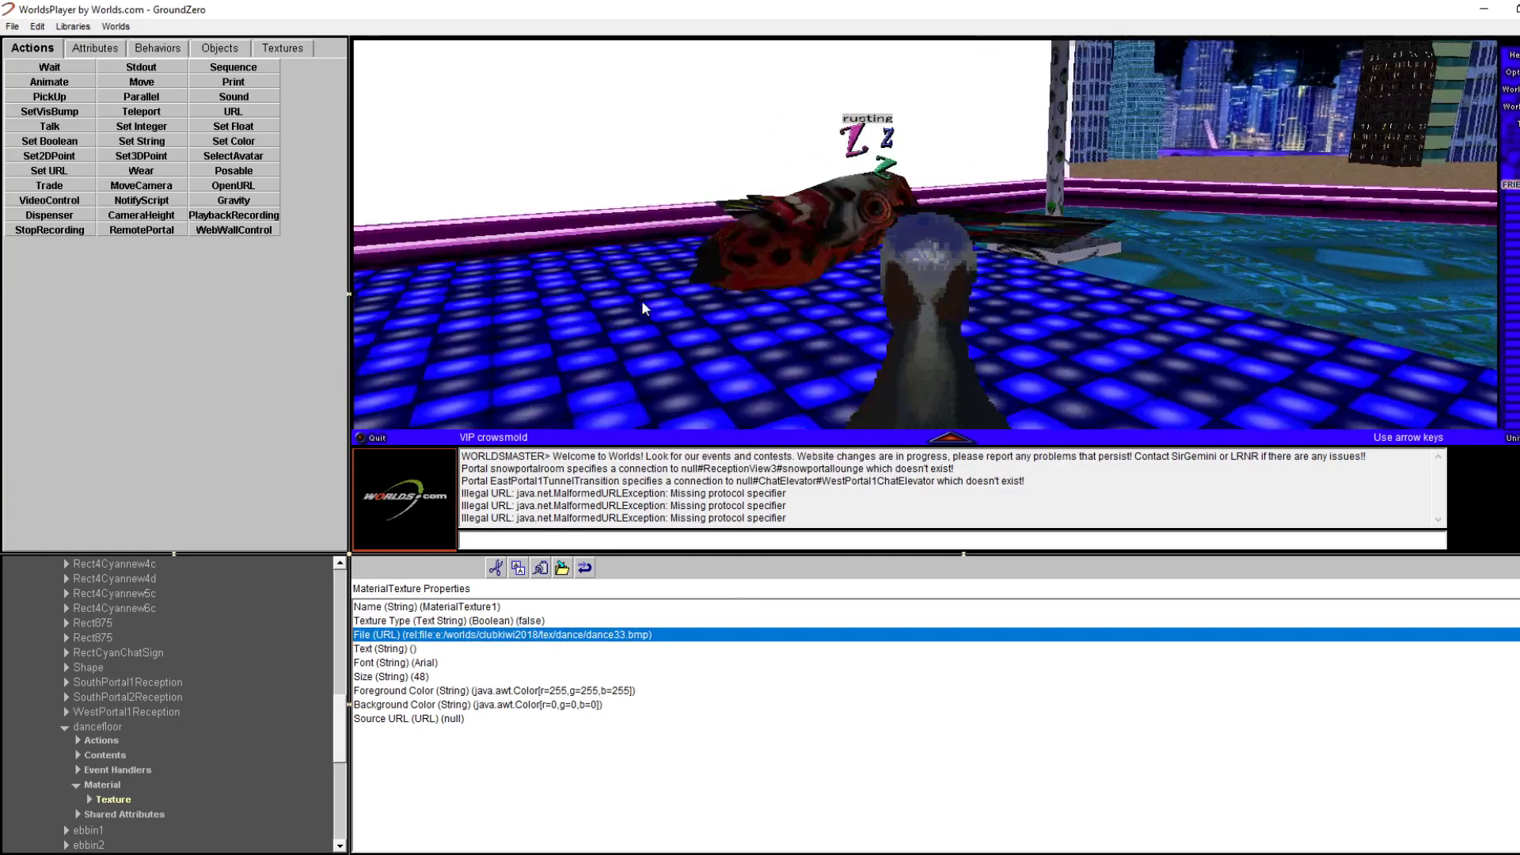
key(Left)
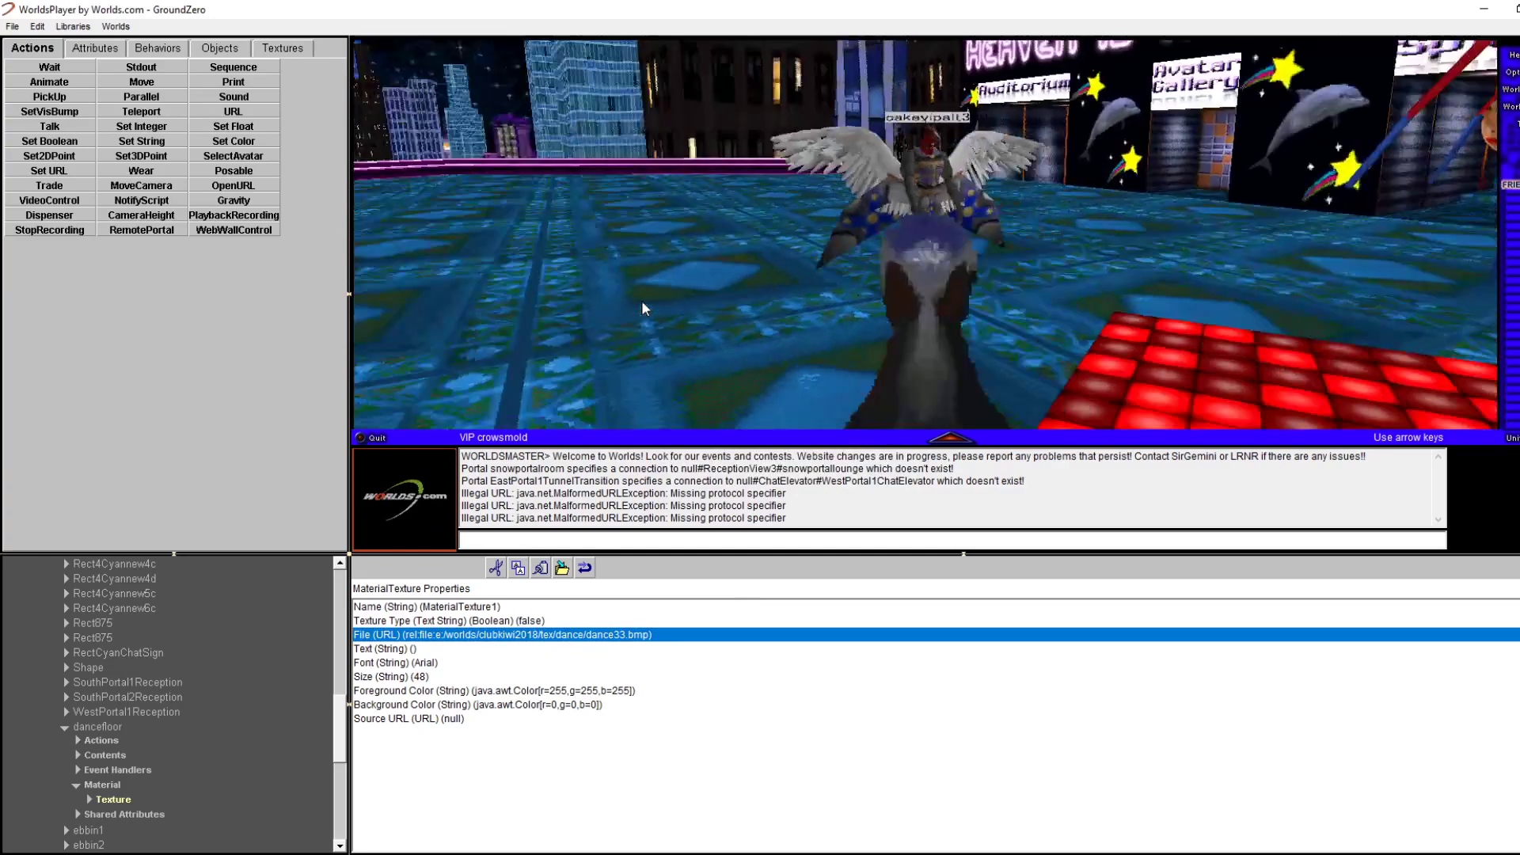
key(Right)
key(Up)
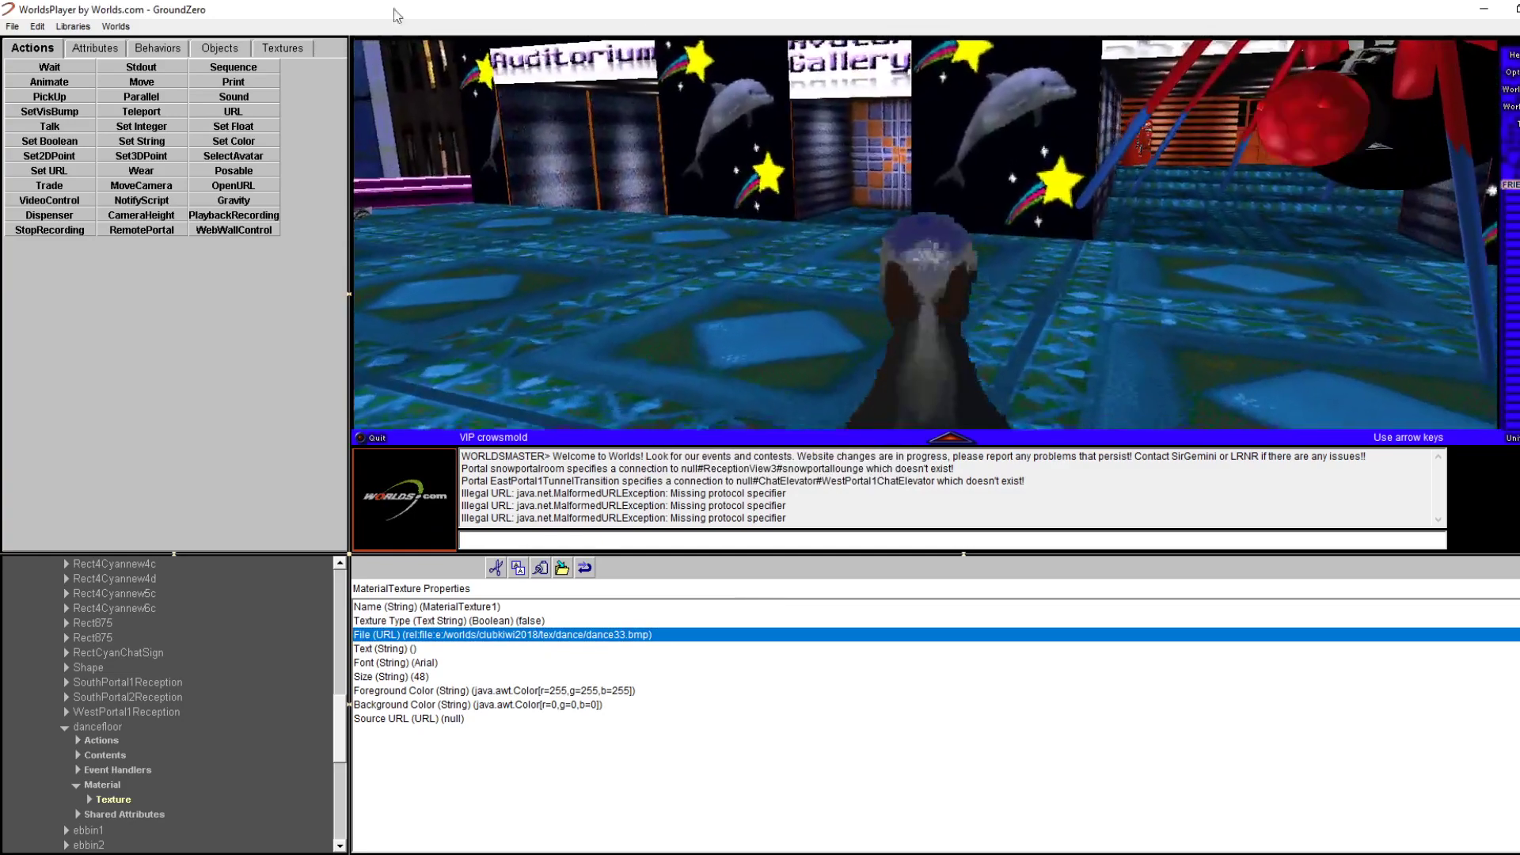
Select the dolphin wall panel beside the Avatar Gallery entrance for editing and display its material's texture properties
right_click(978, 88)
click(1058, 98)
right_click(1032, 129)
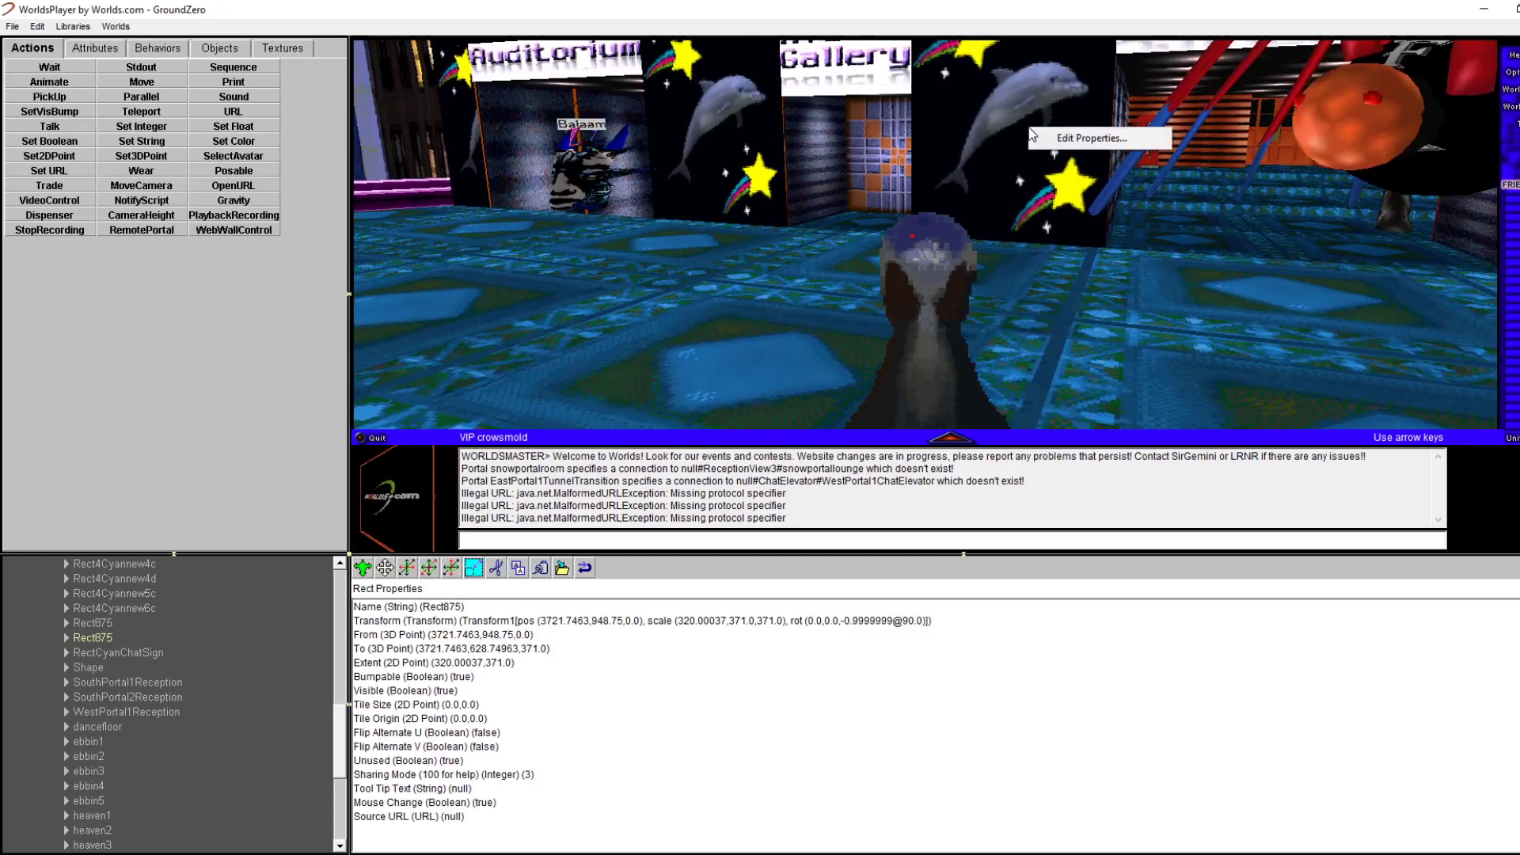
click(68, 636)
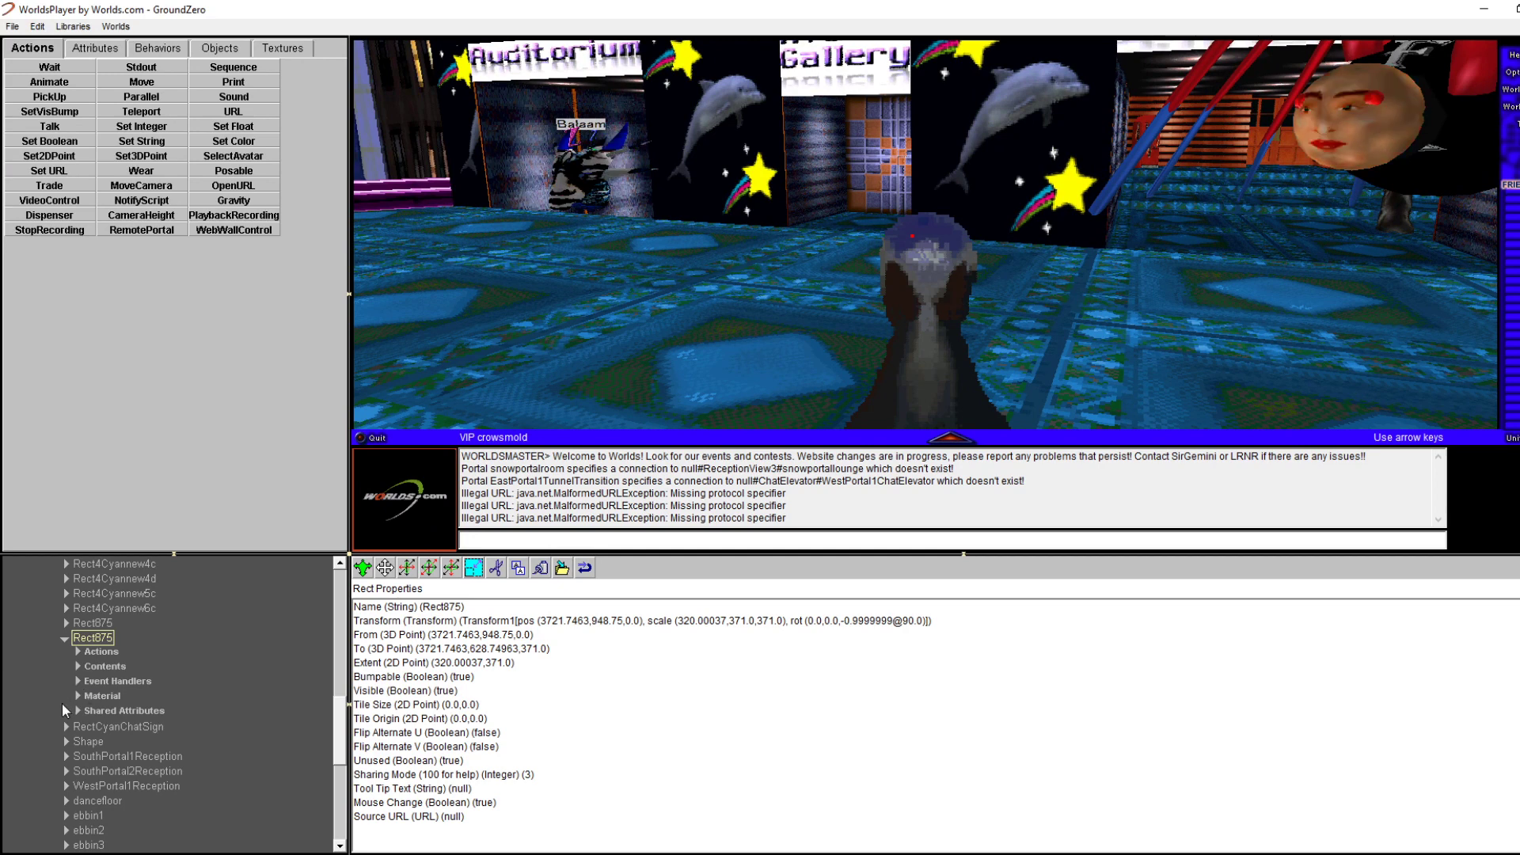
click(102, 696)
click(109, 710)
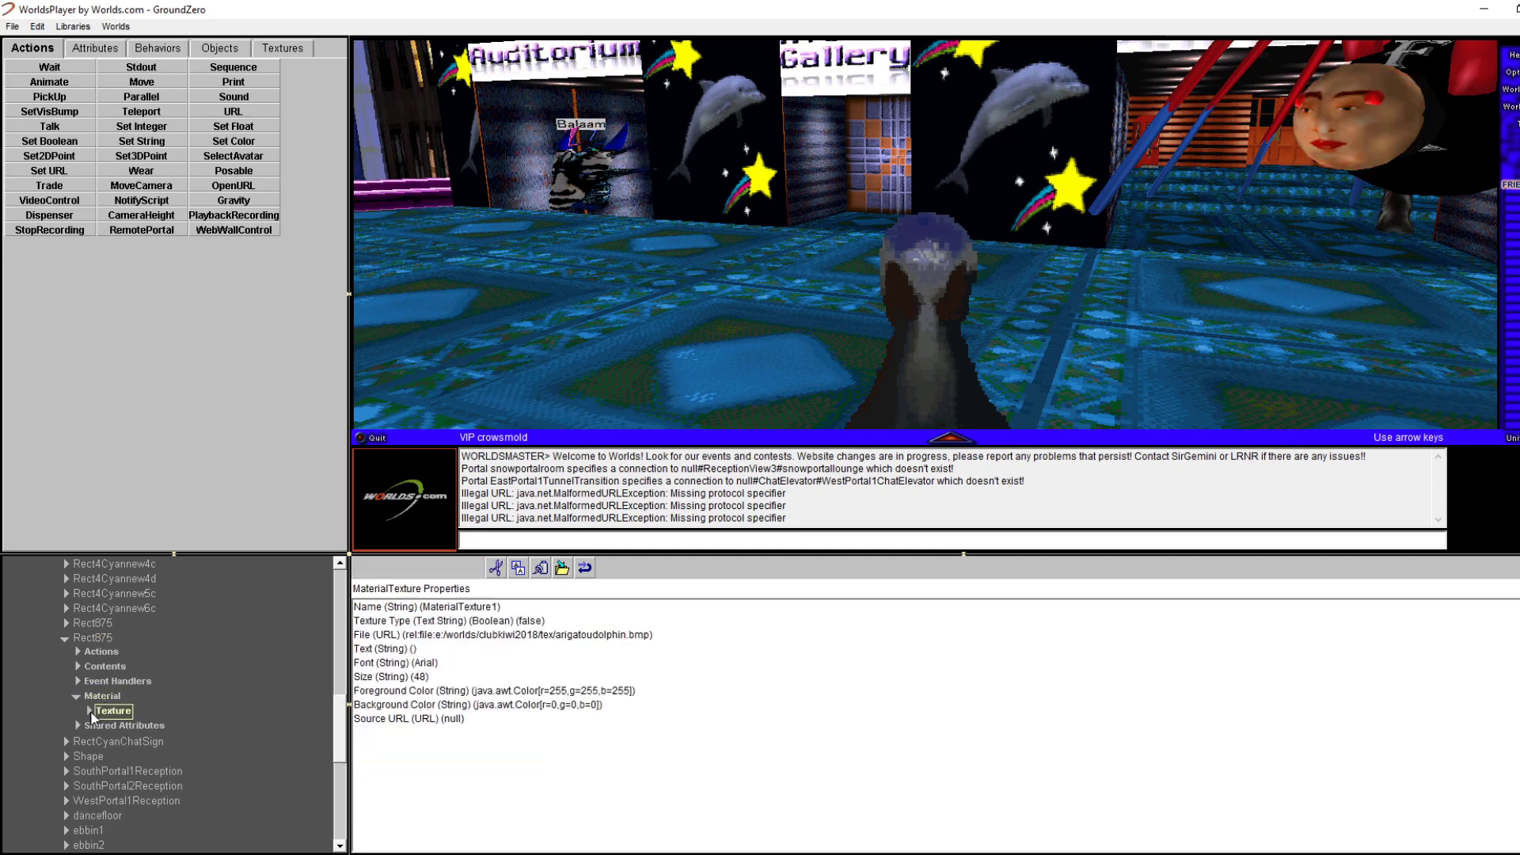
Try to change the dolphin texture's File URL to rel:tex/arigatoudolphin.bmp, and close the incoming whisper window
click(592, 636)
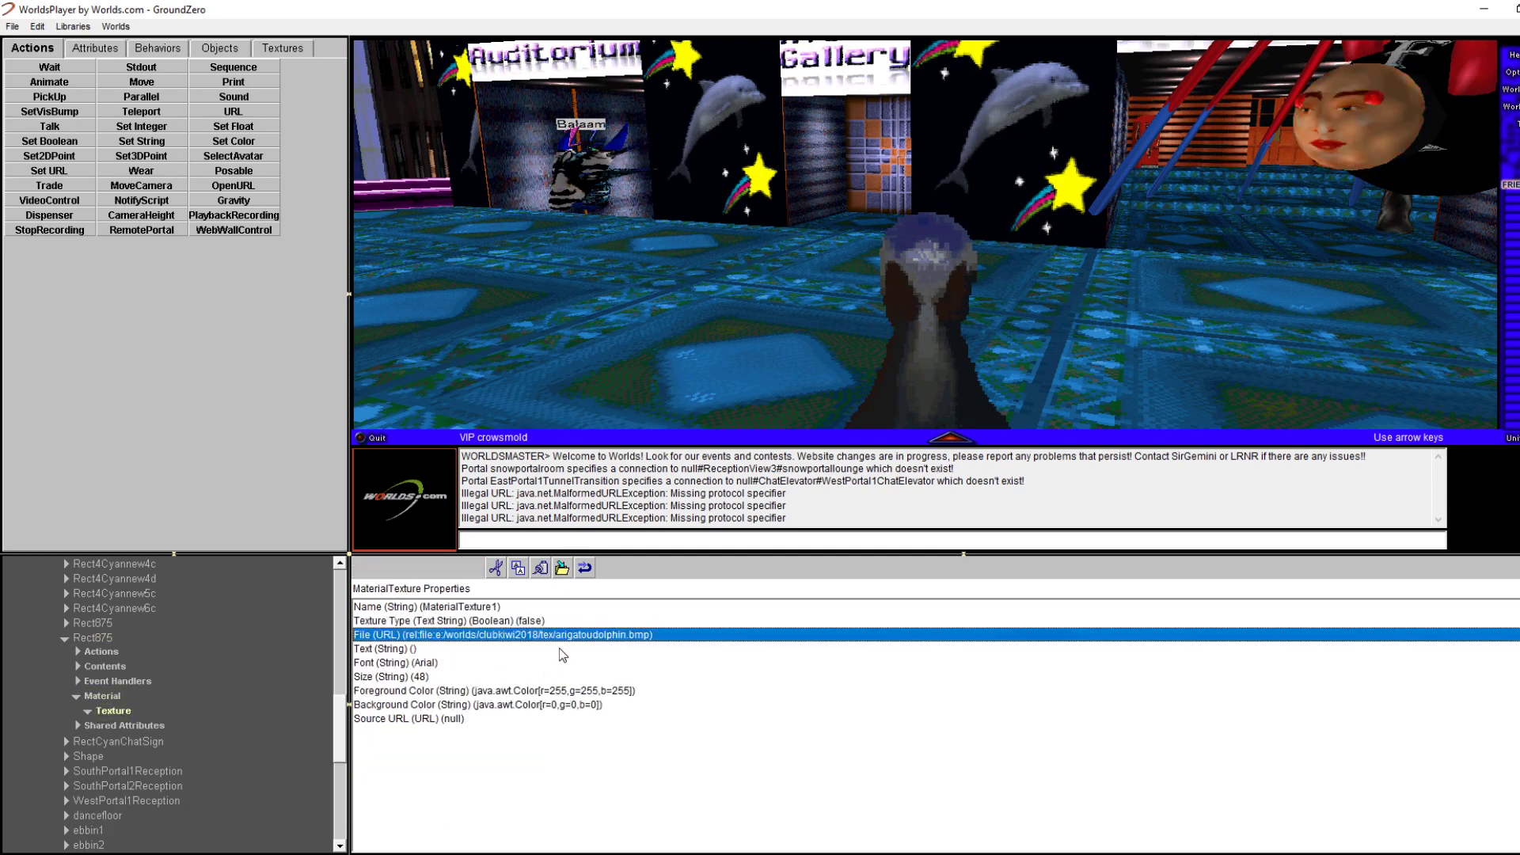
double_click(562, 636)
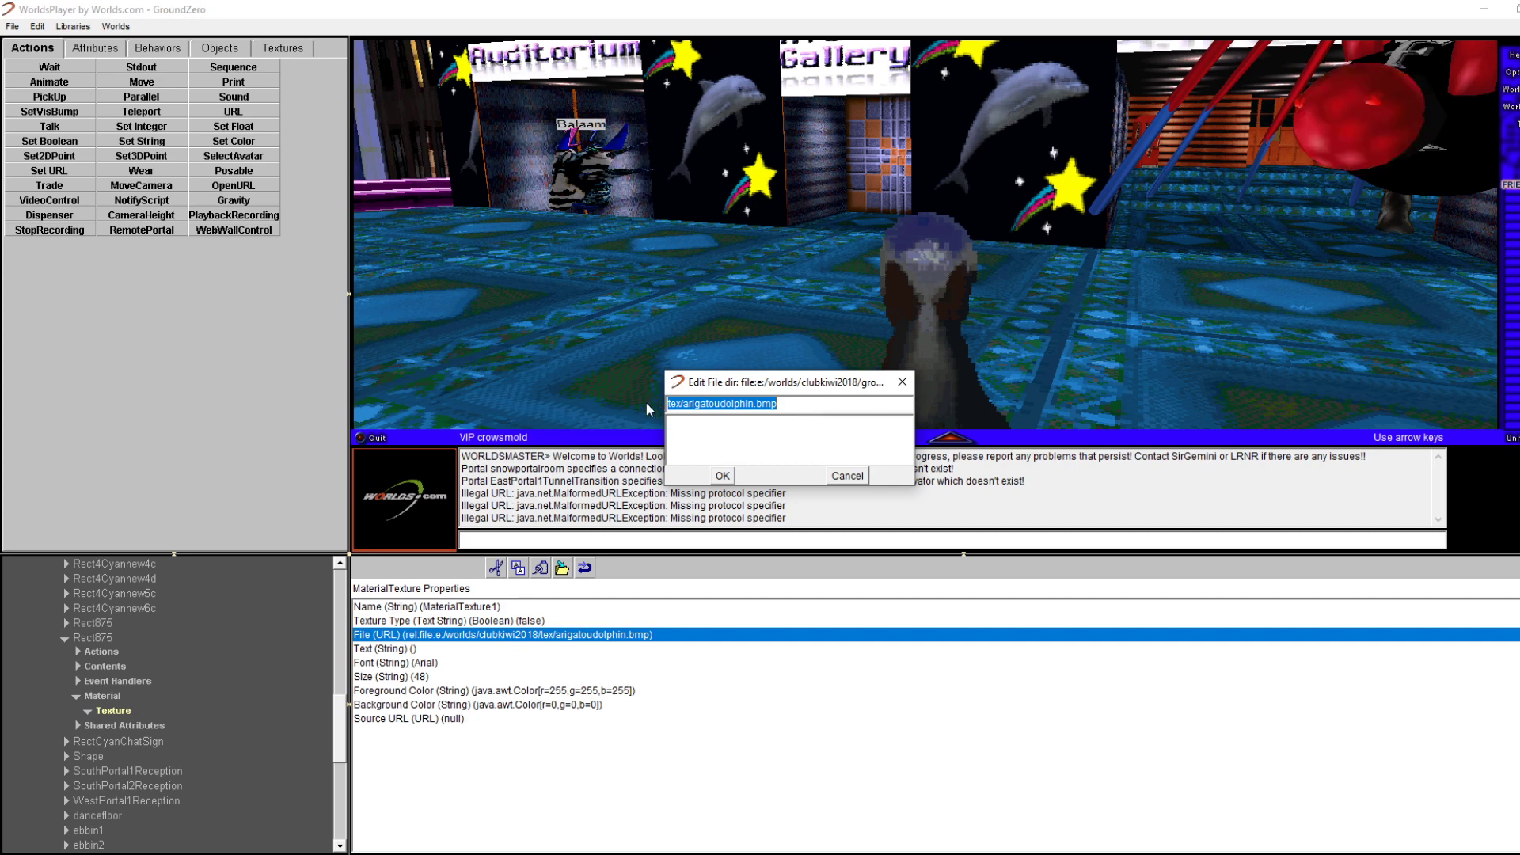
click(733, 404)
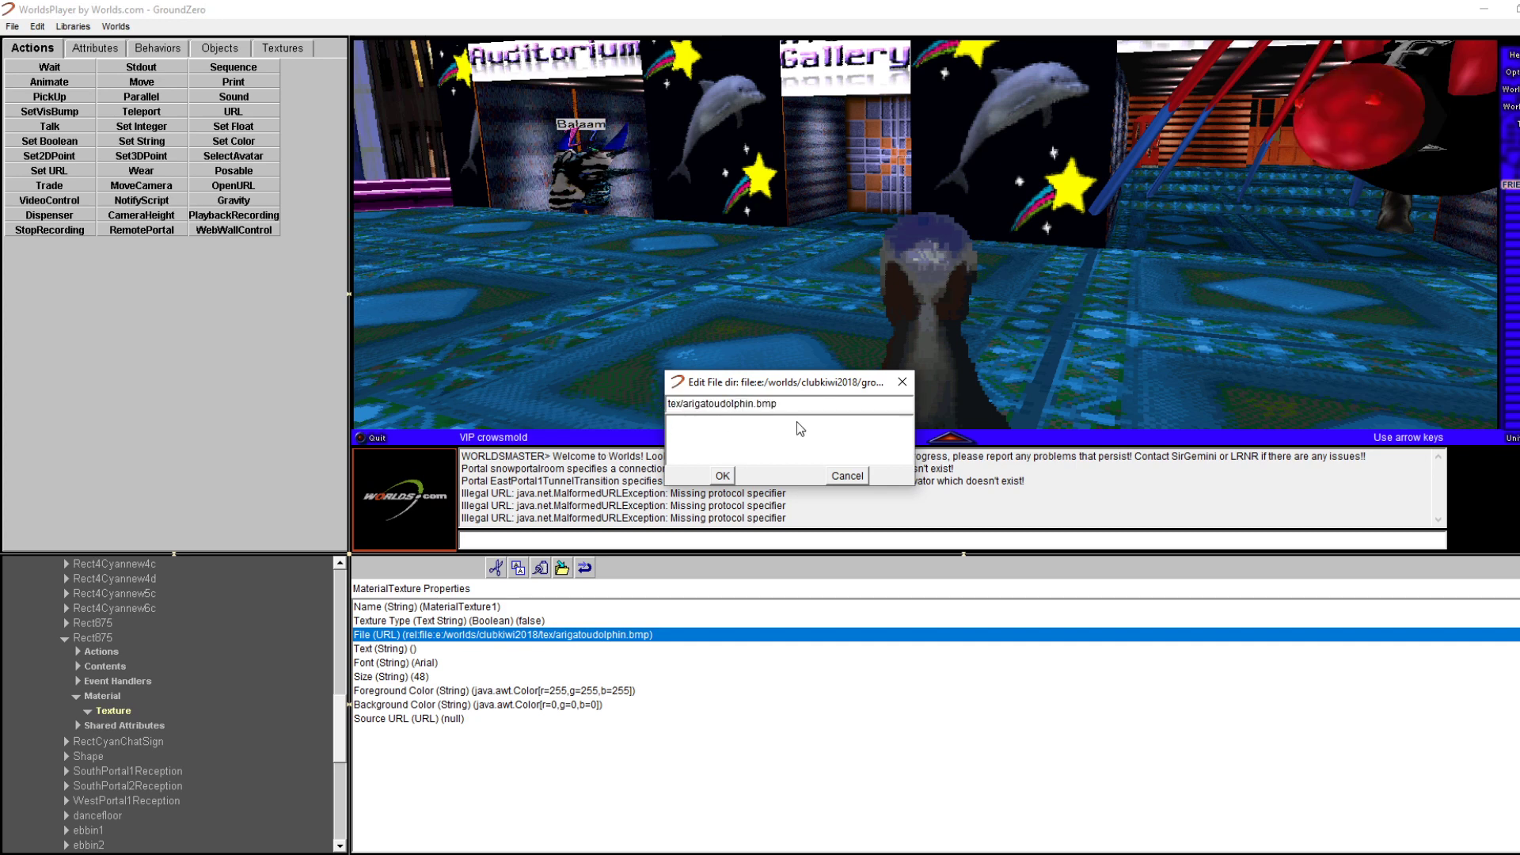
key(ctrl+a)
drag(753, 386, 623, 544)
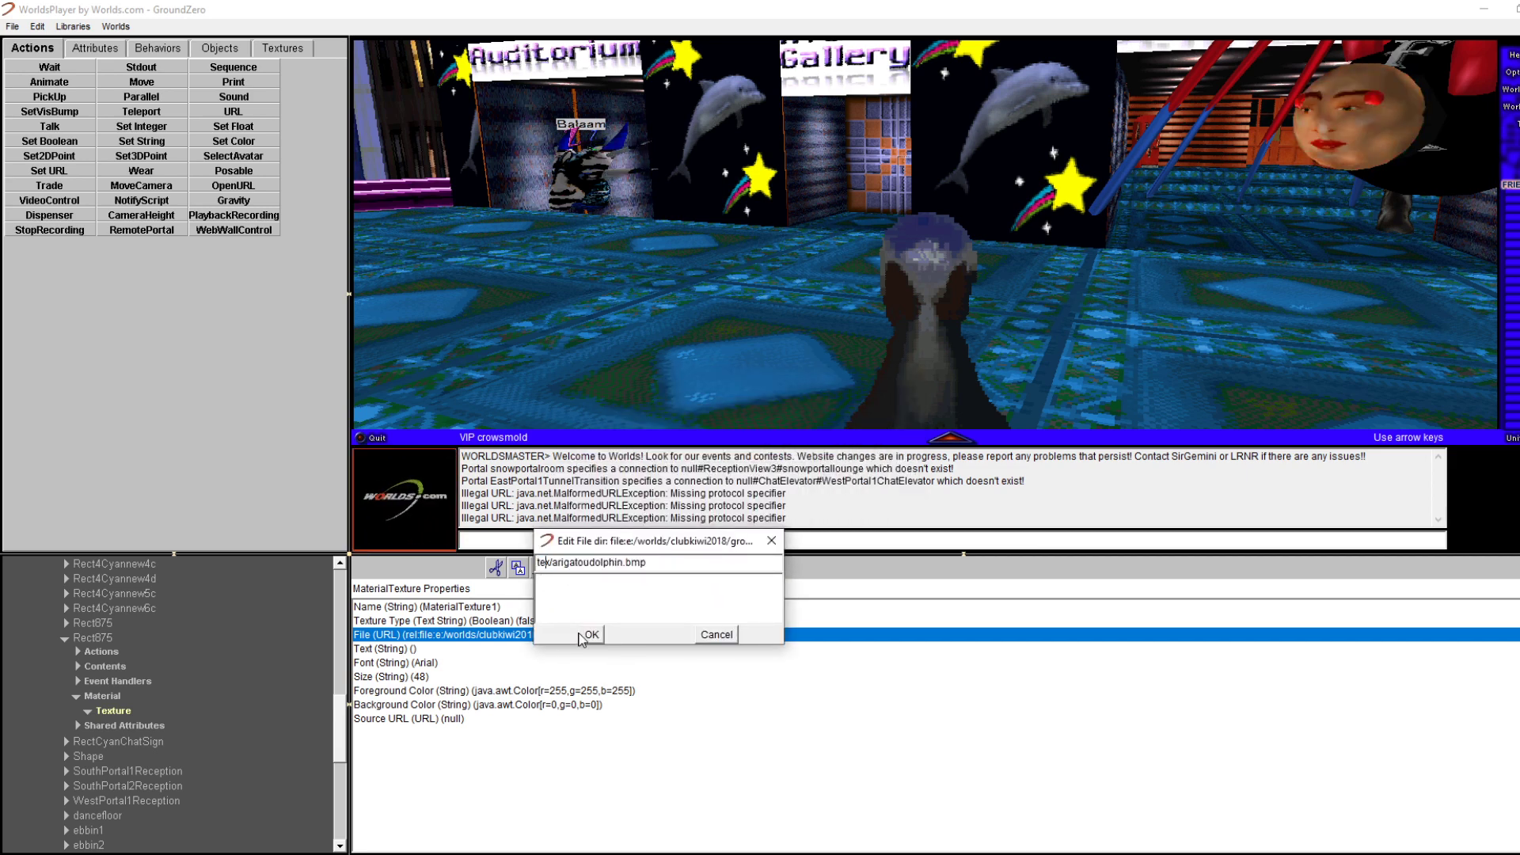
text(ref:)
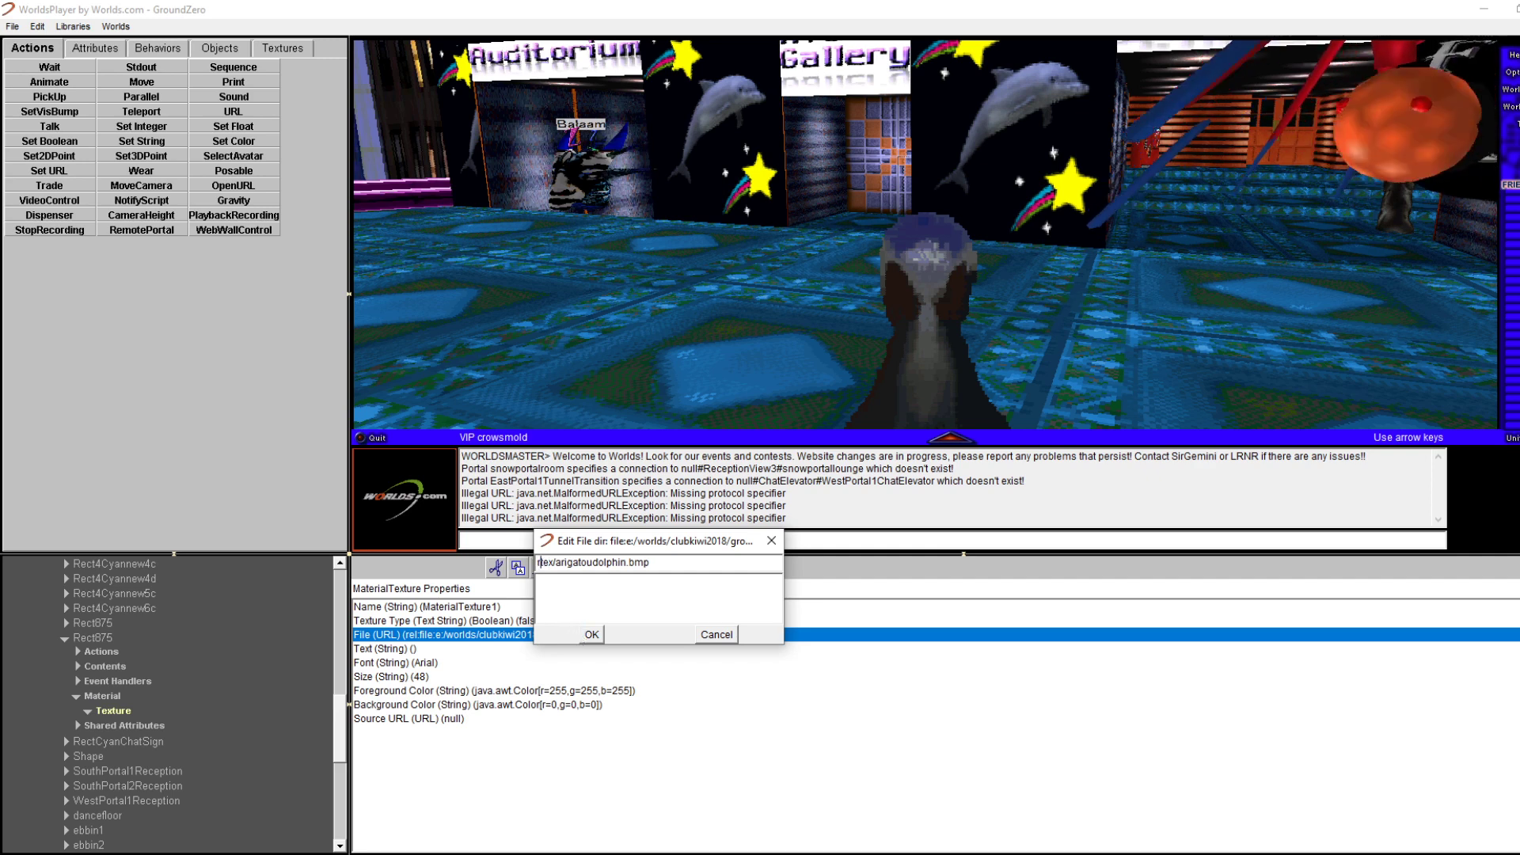
text(l:)
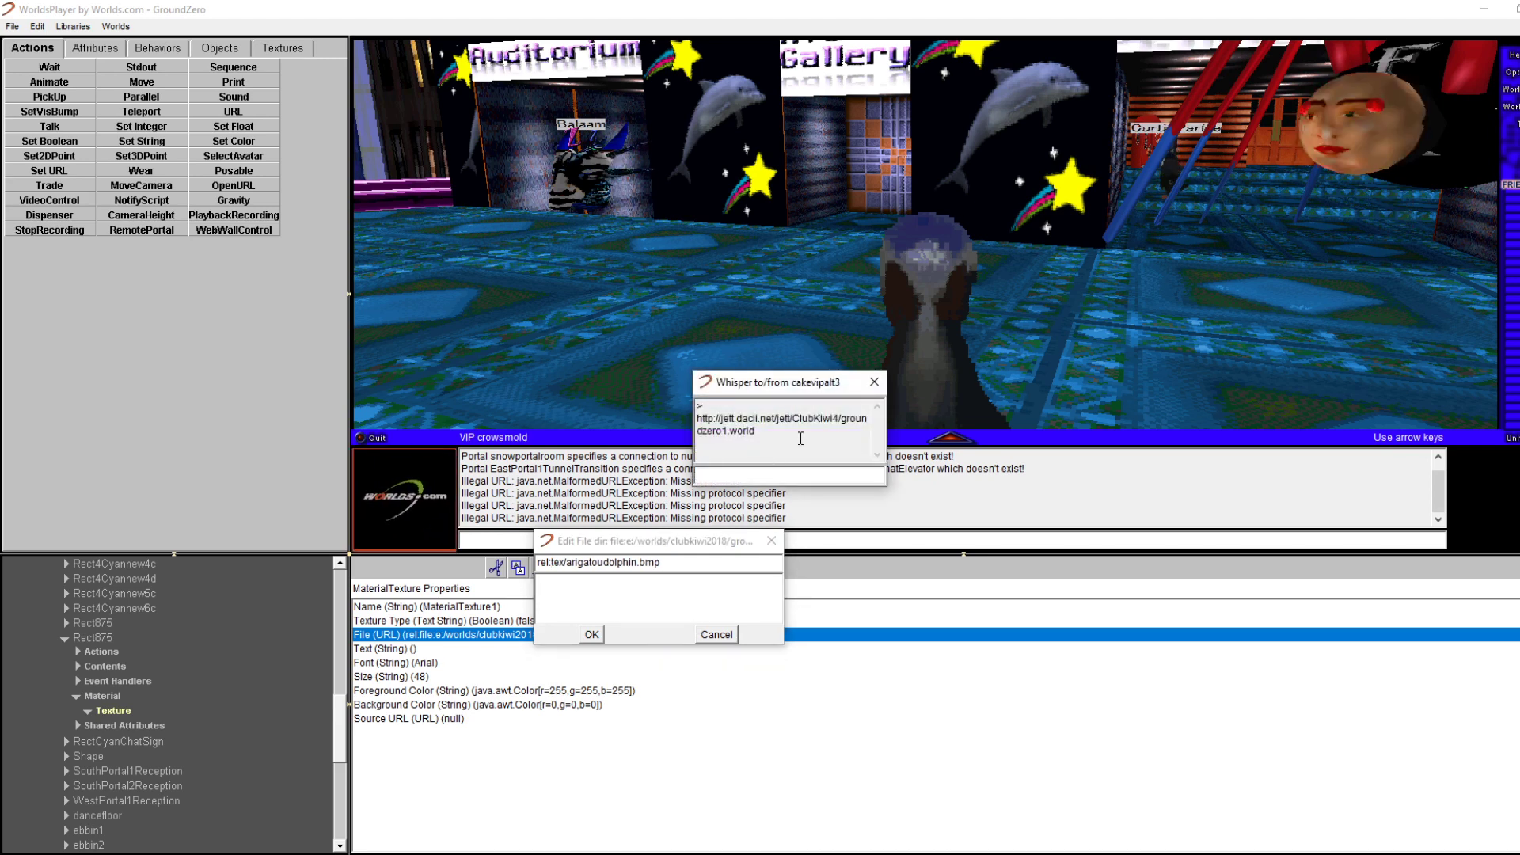
click(771, 541)
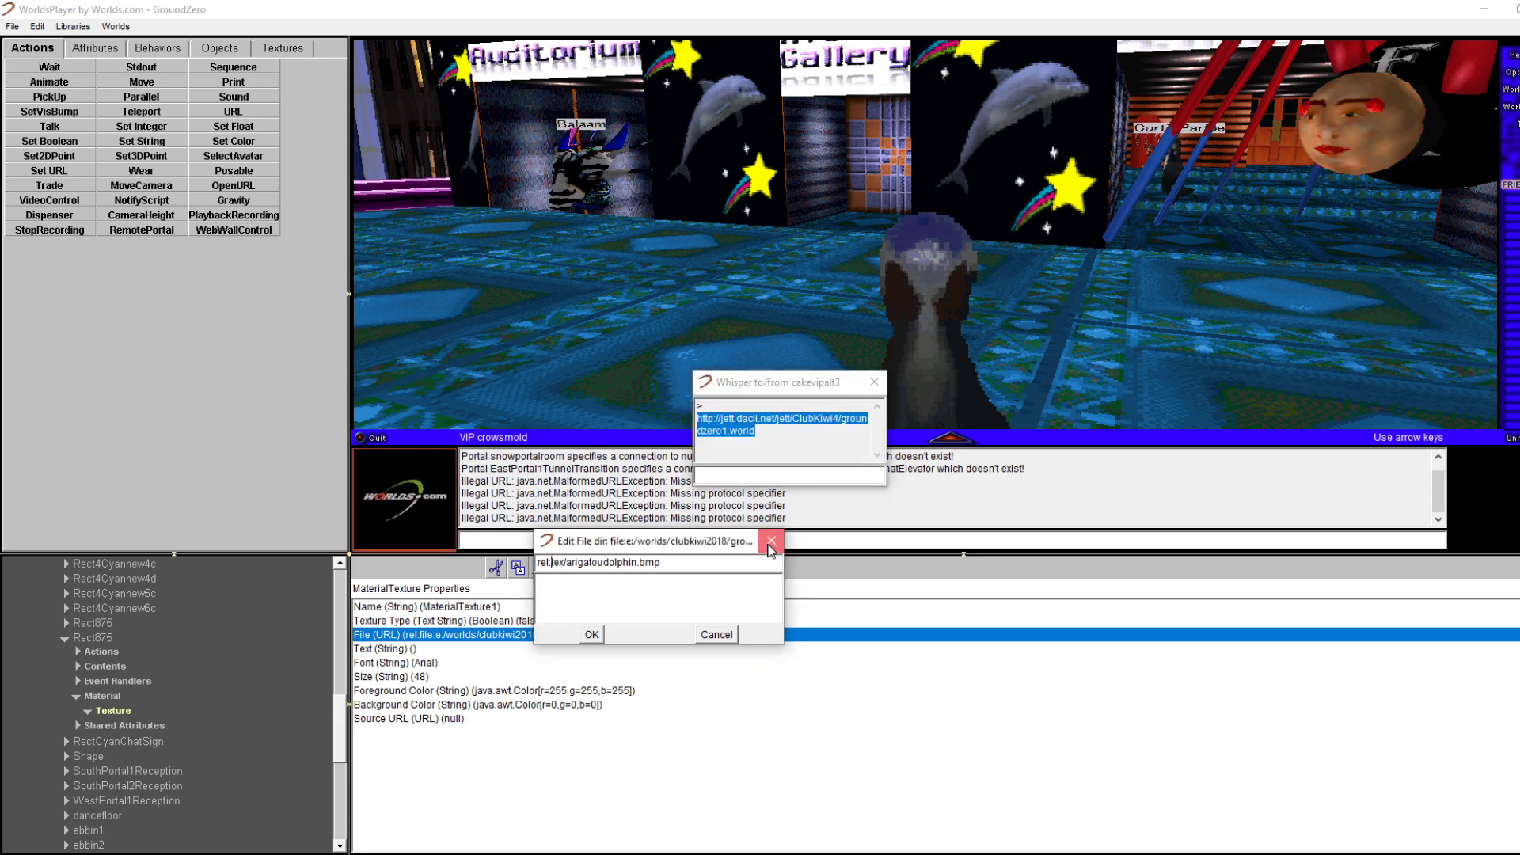
click(874, 382)
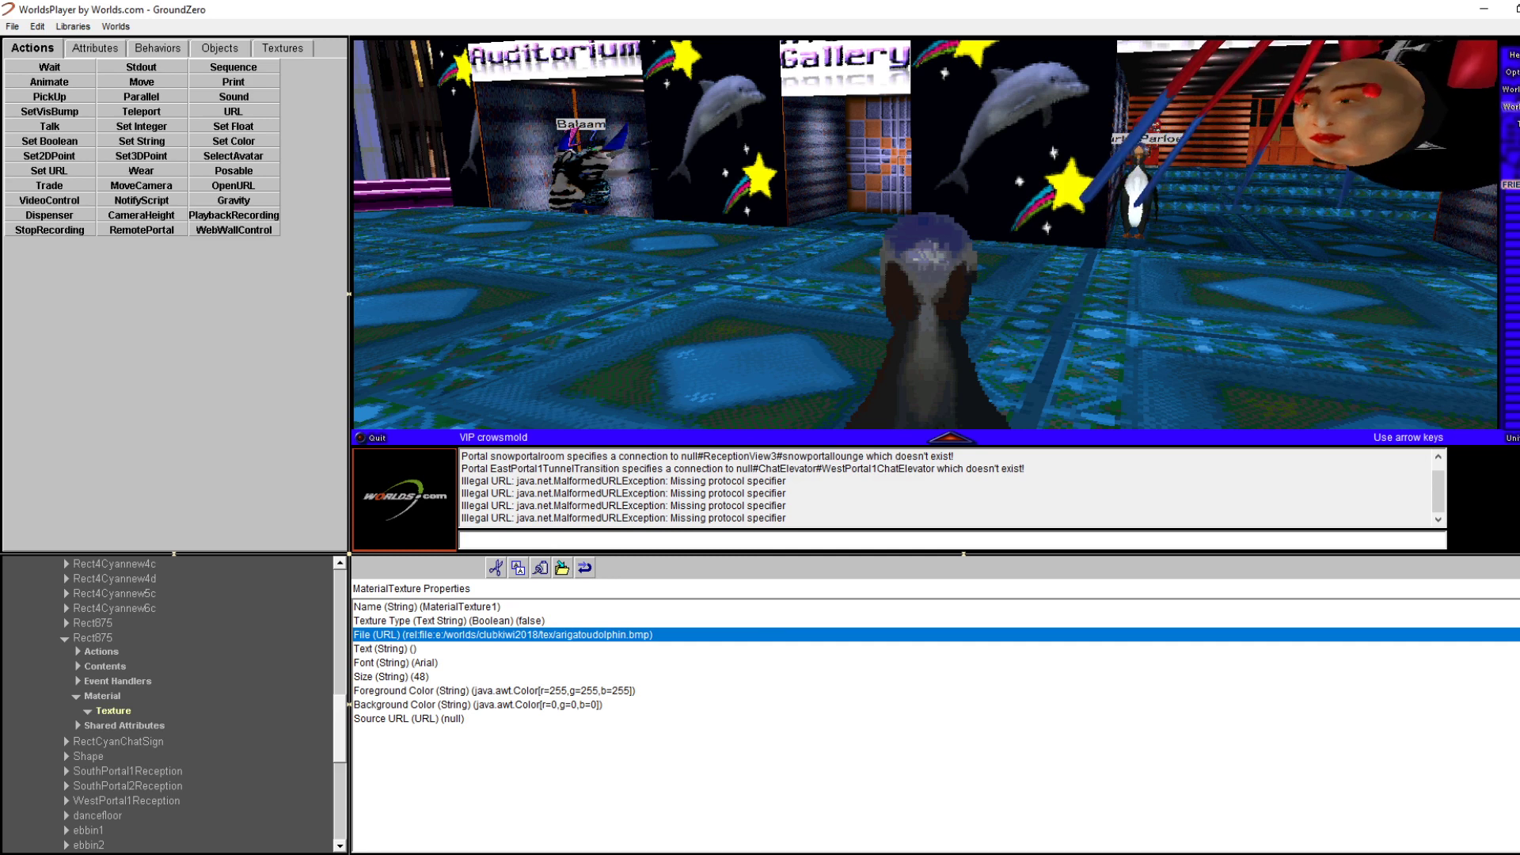
Examine the current world's address in the Change Location dialog without changing it
click(1511, 106)
click(1491, 167)
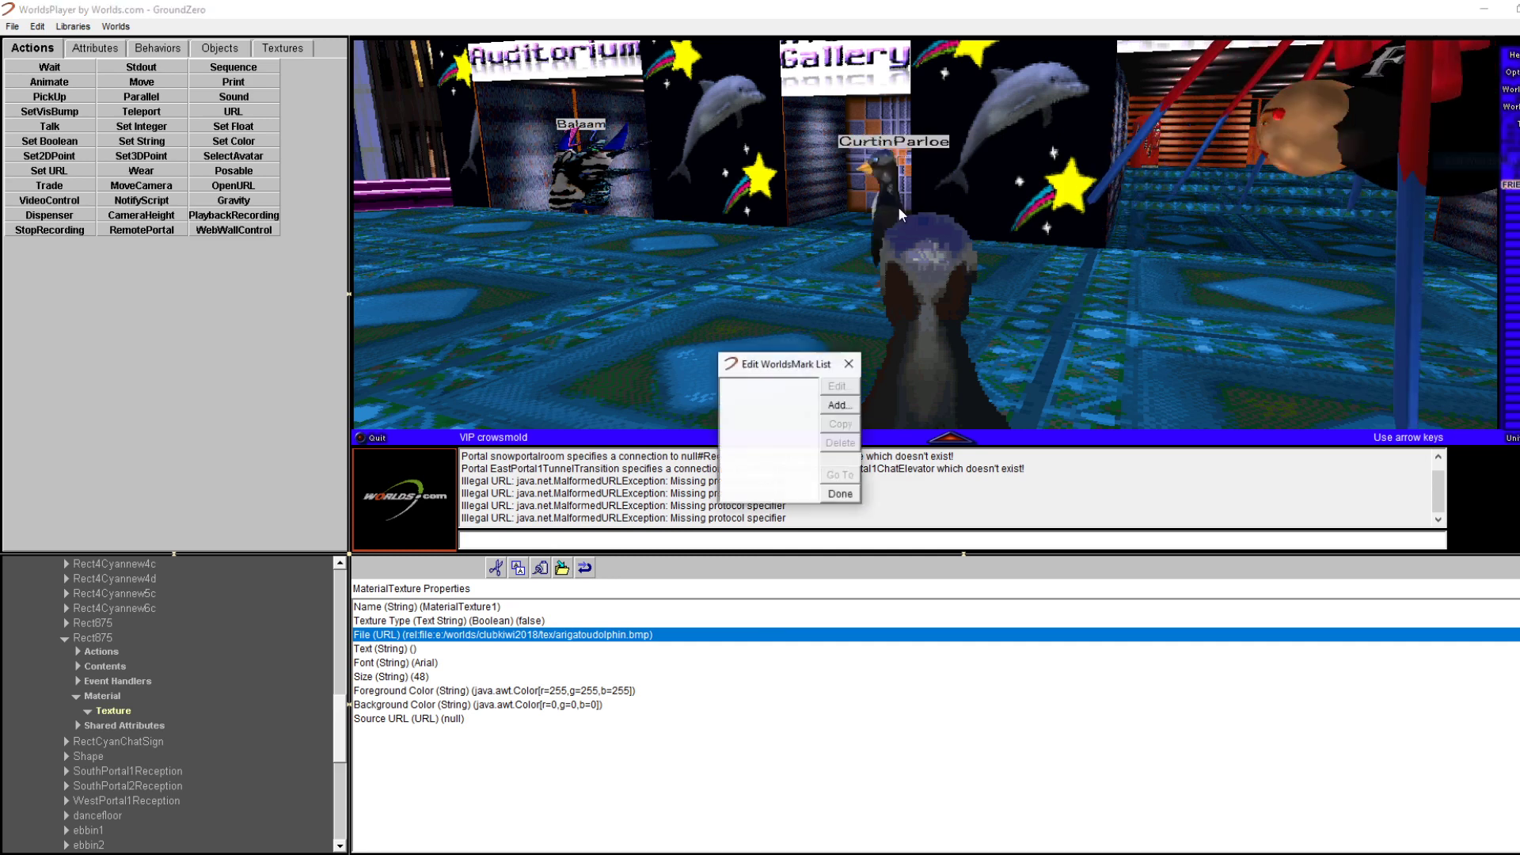
click(839, 494)
click(1511, 107)
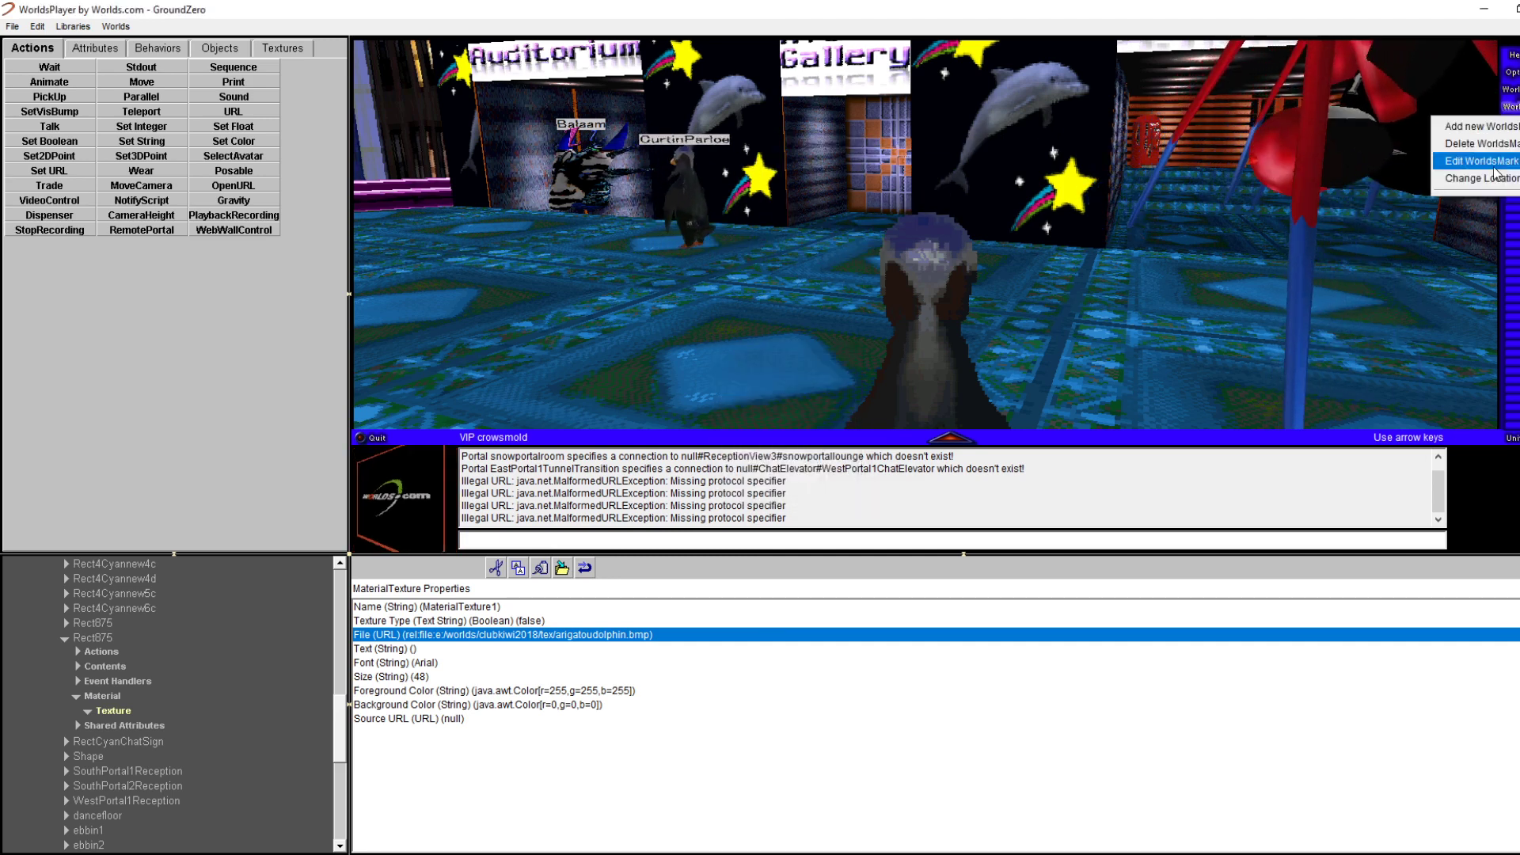
click(1489, 184)
key(Right)
key(Right)
key(Right)
key(Right)
key(Right)
key(Right)
key(Right)
key(Right)
key(Right)
key(Right)
key(Right)
key(Right)
key(Right)
key(Right)
key(Right)
key(Right)
key(Right)
key(Right)
key(Right)
key(Right)
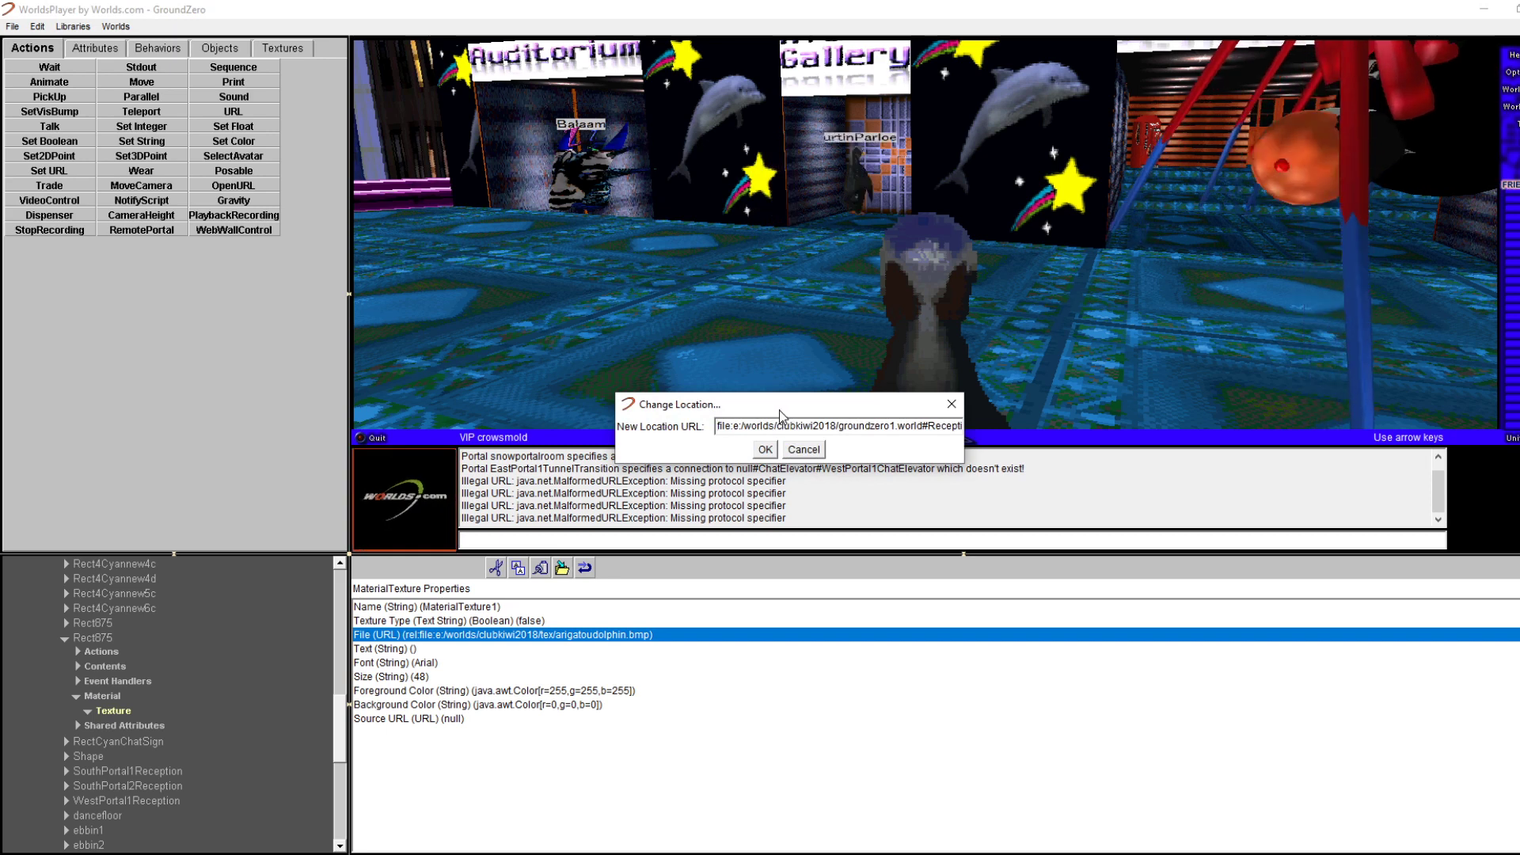
click(951, 405)
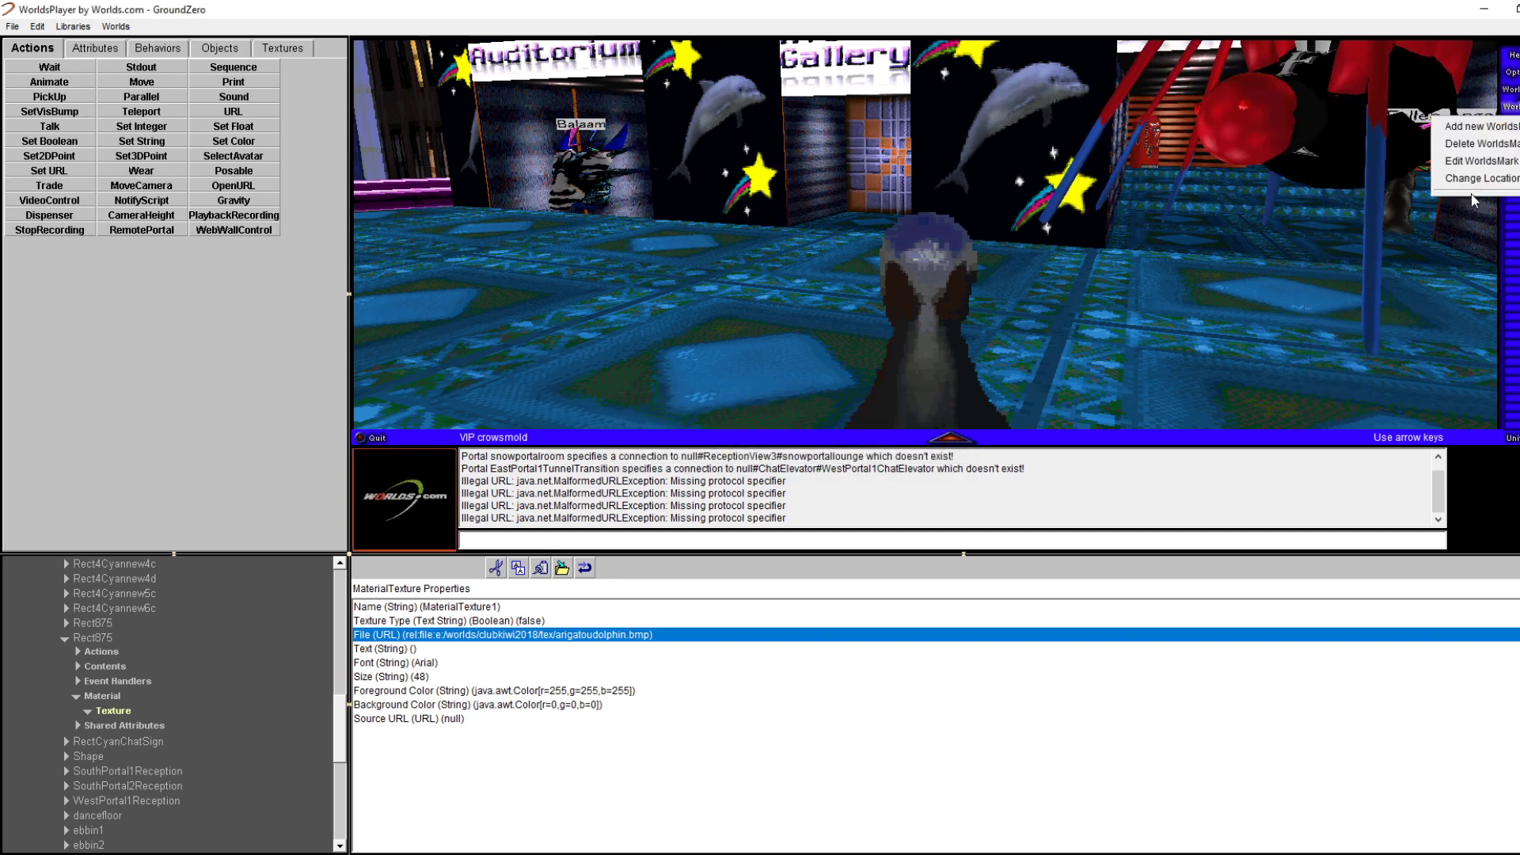
Try to replace the new location URL with the copied address
click(1479, 179)
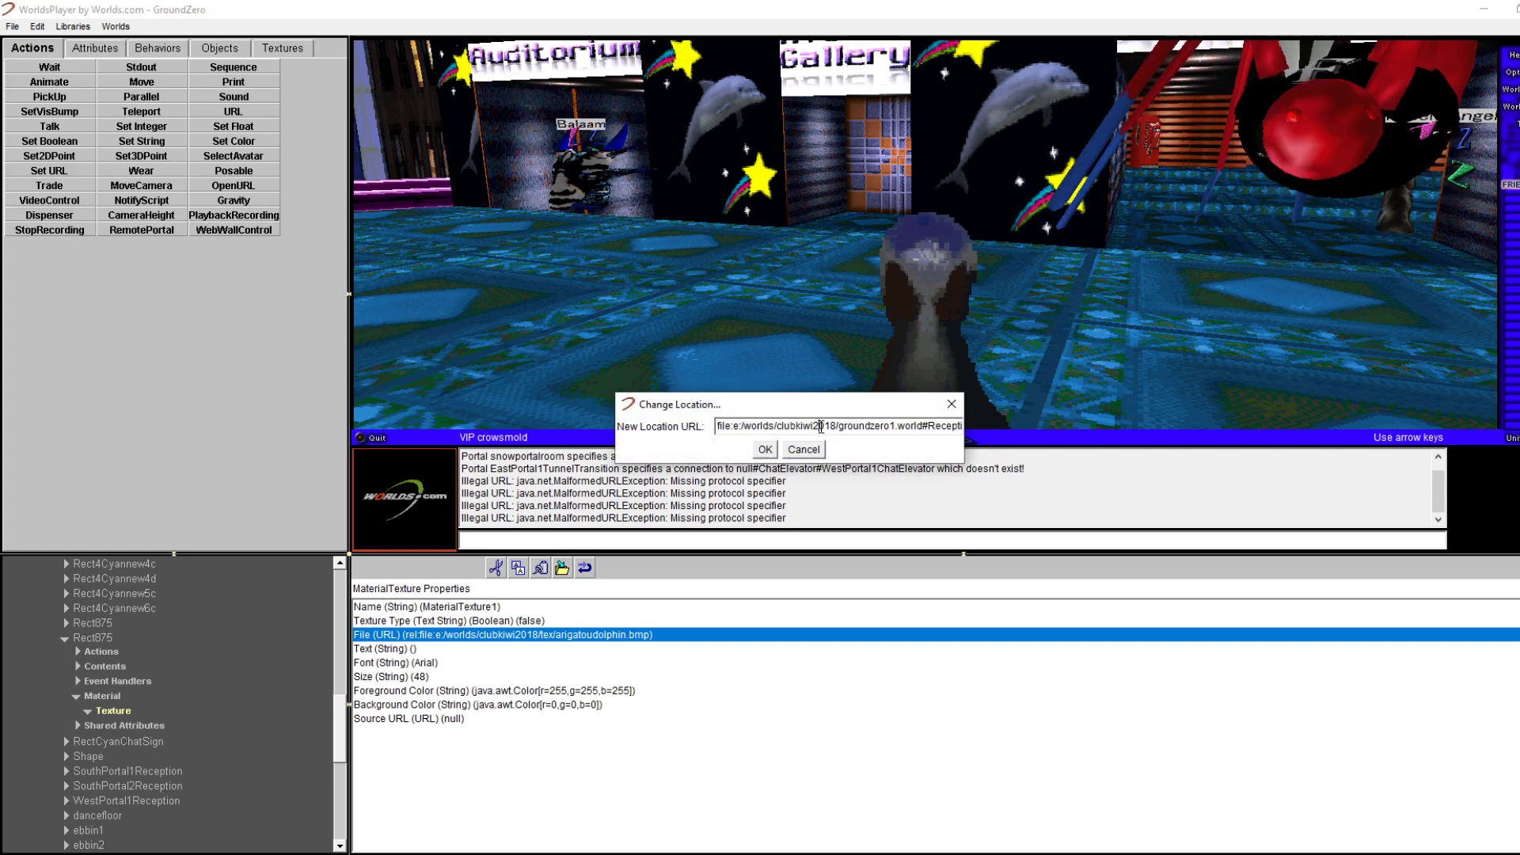
key(Return)
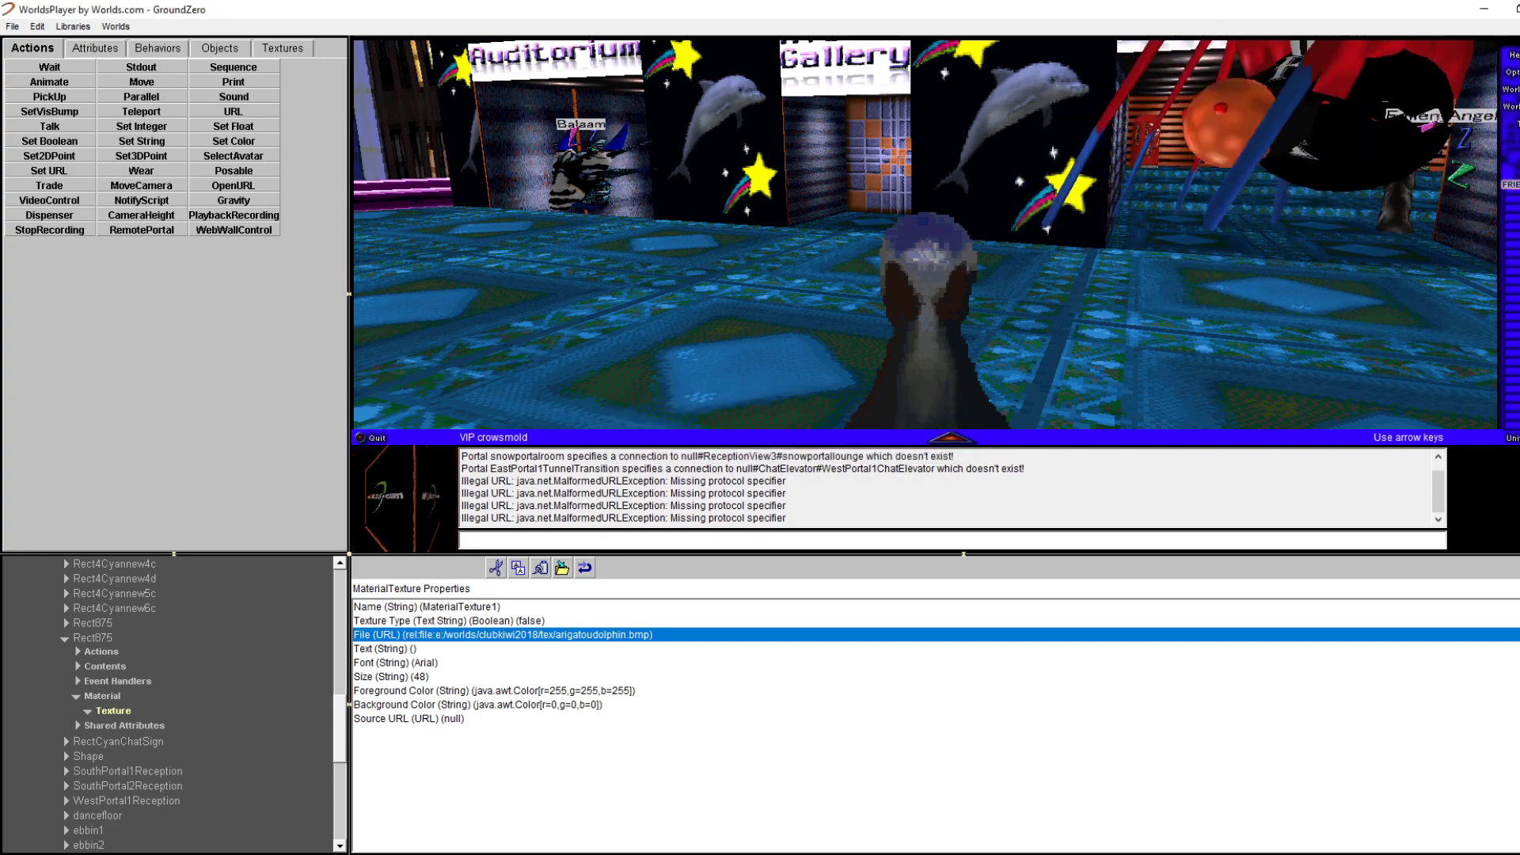
click(1509, 106)
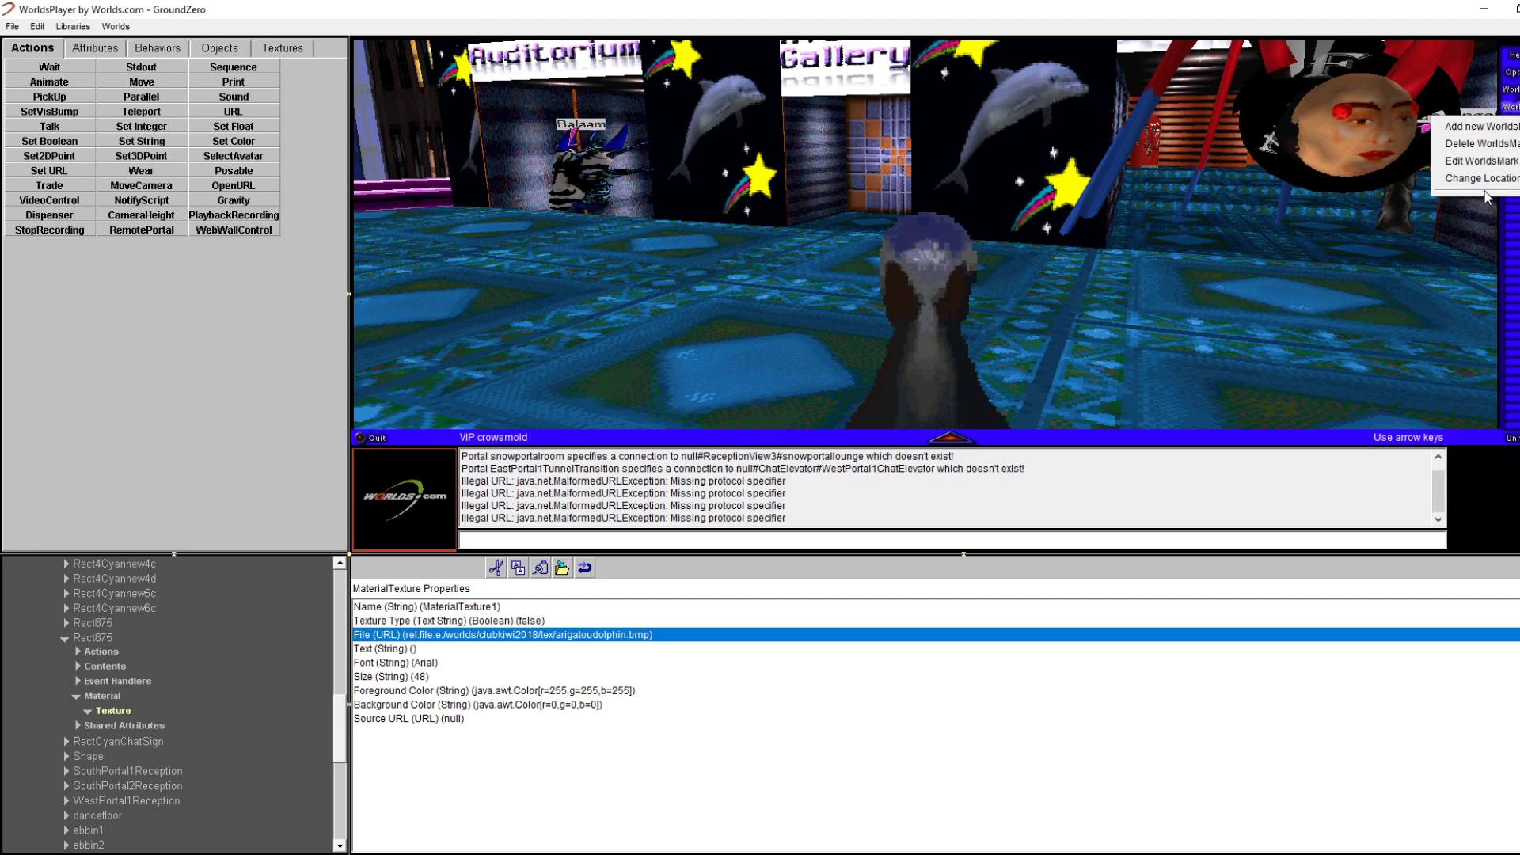
click(1478, 179)
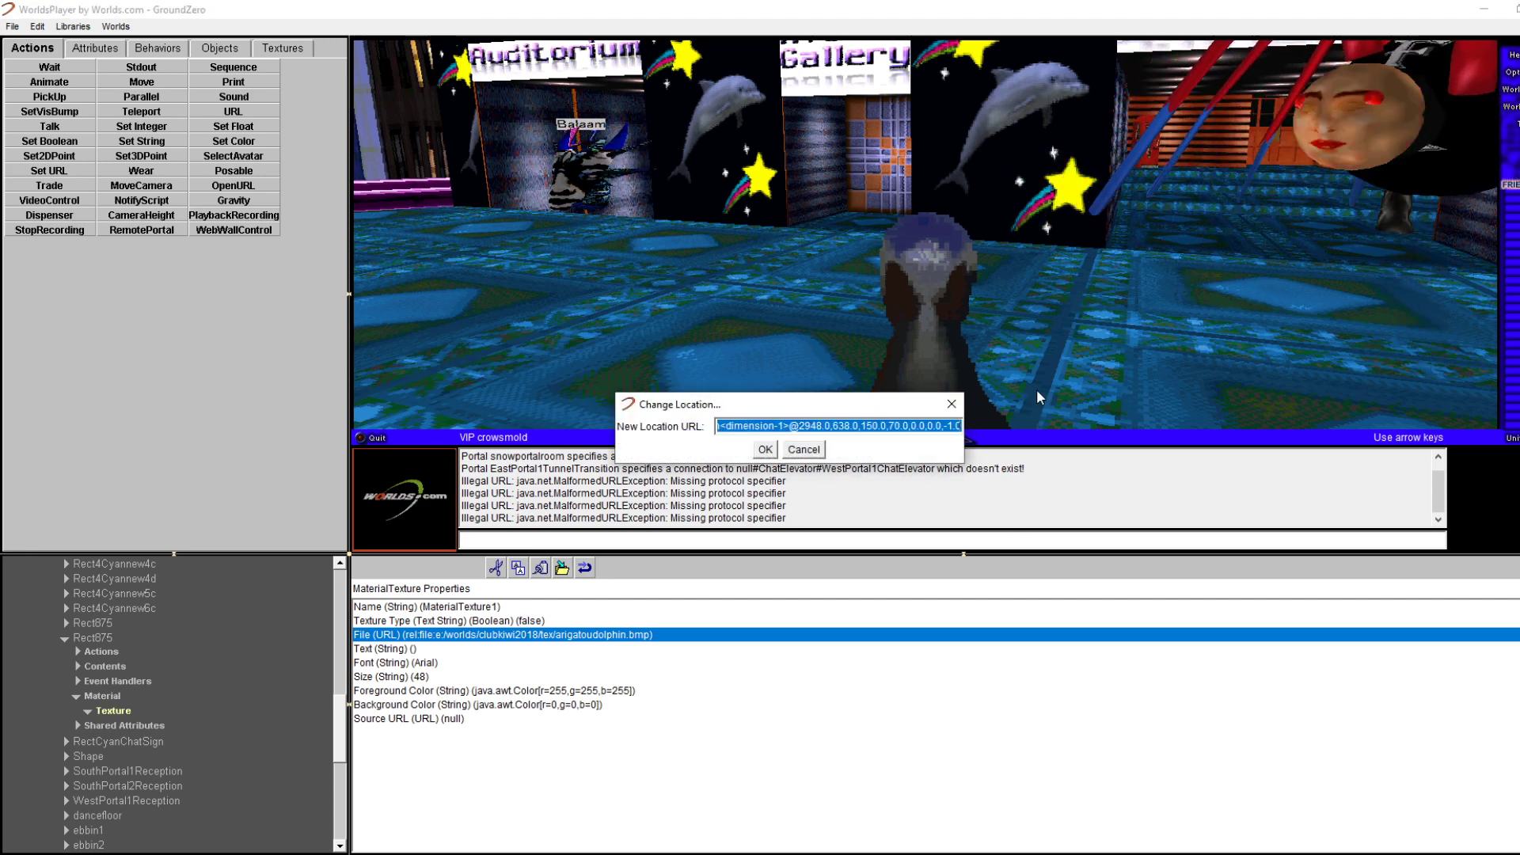
key(ctrl+v)
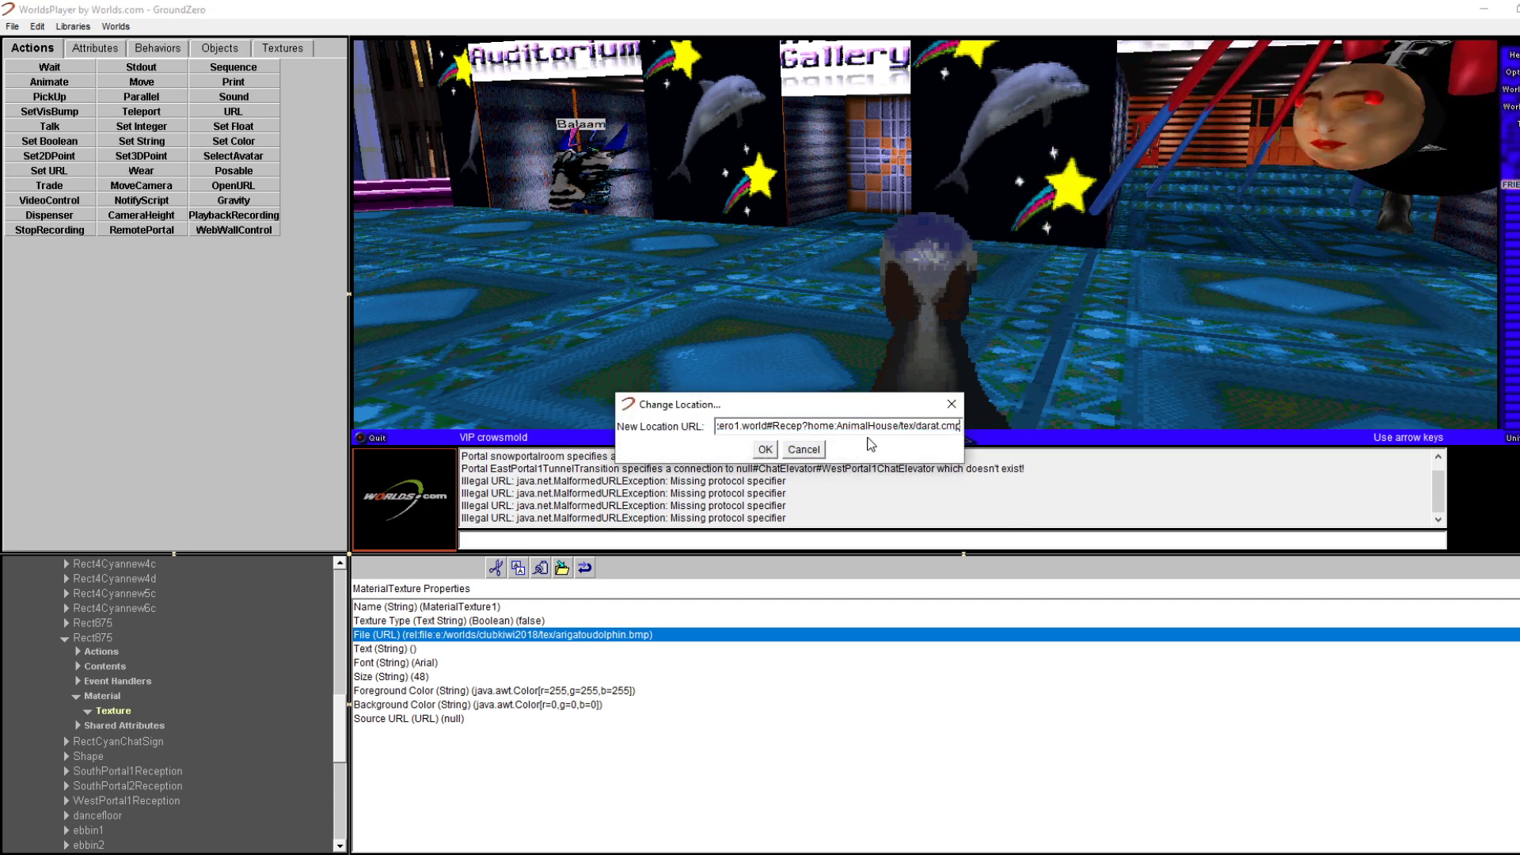
click(810, 454)
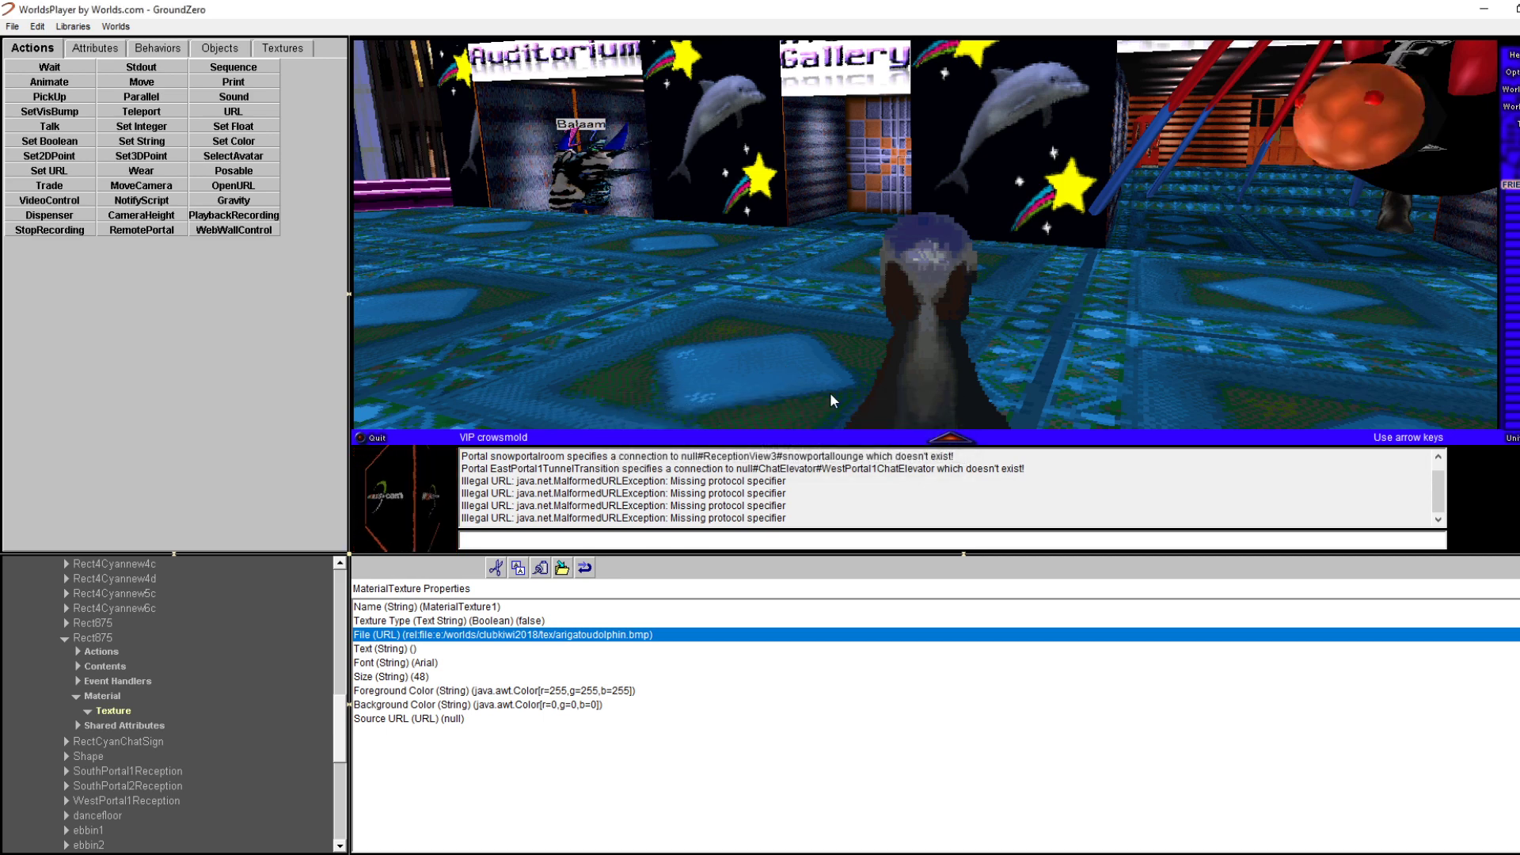
Try to add a contact to the friends list by entering the contact's user name
click(1513, 72)
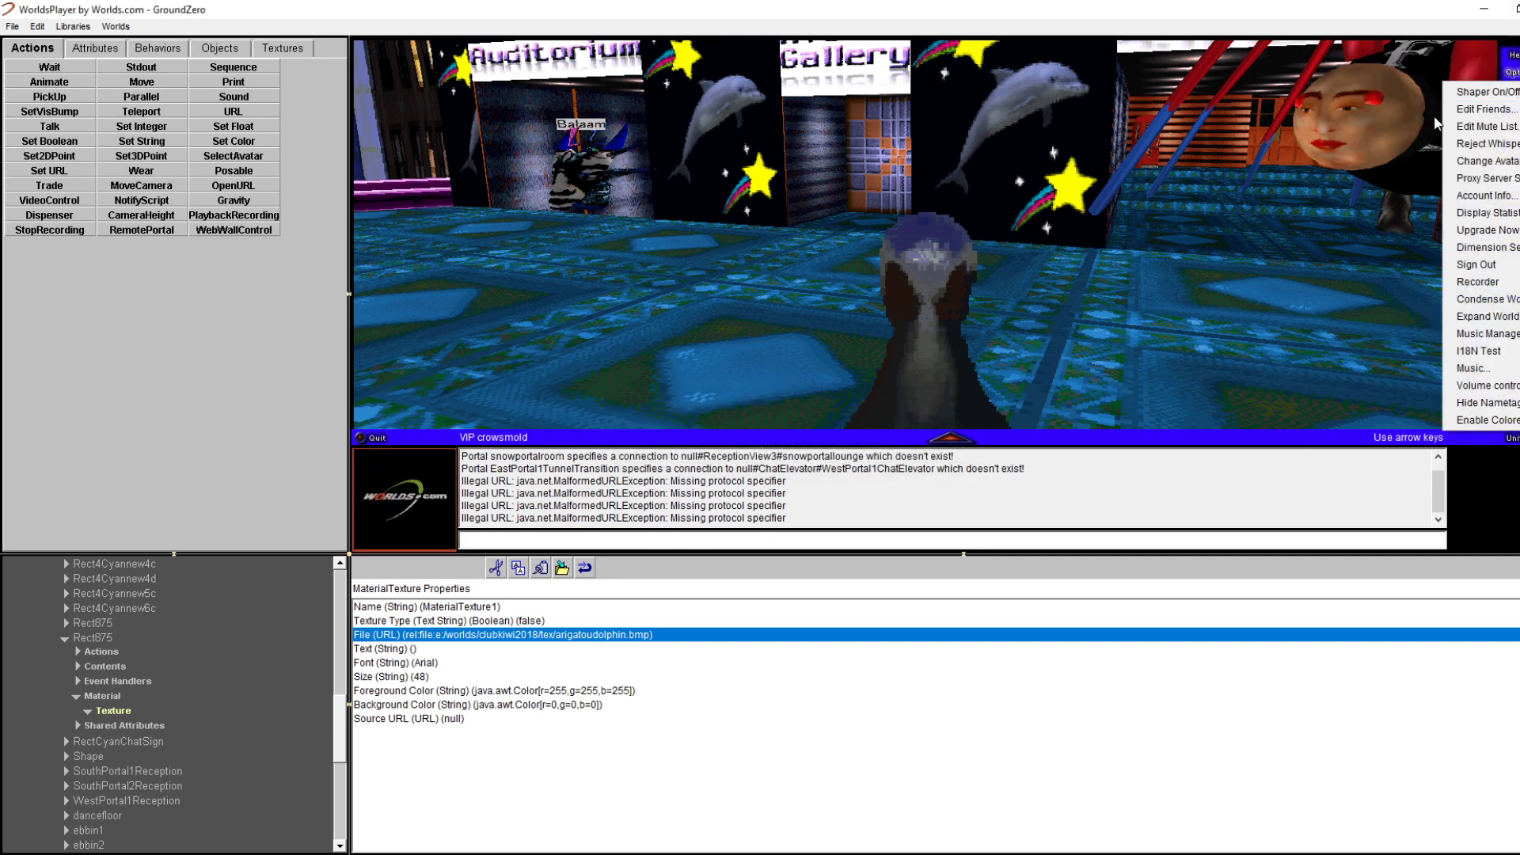
click(1465, 110)
click(846, 377)
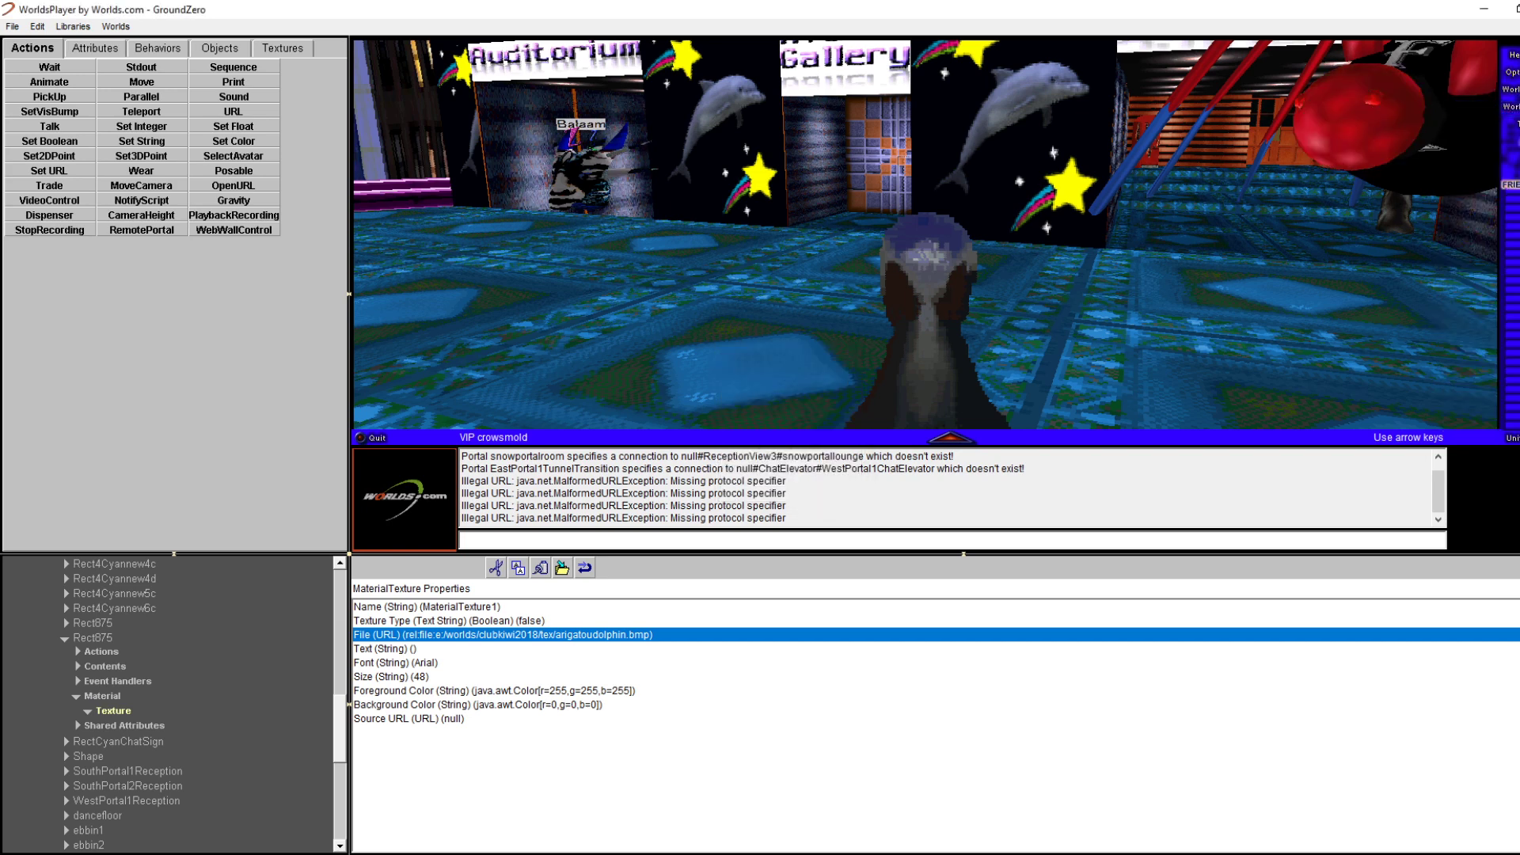
click(1513, 72)
click(1502, 109)
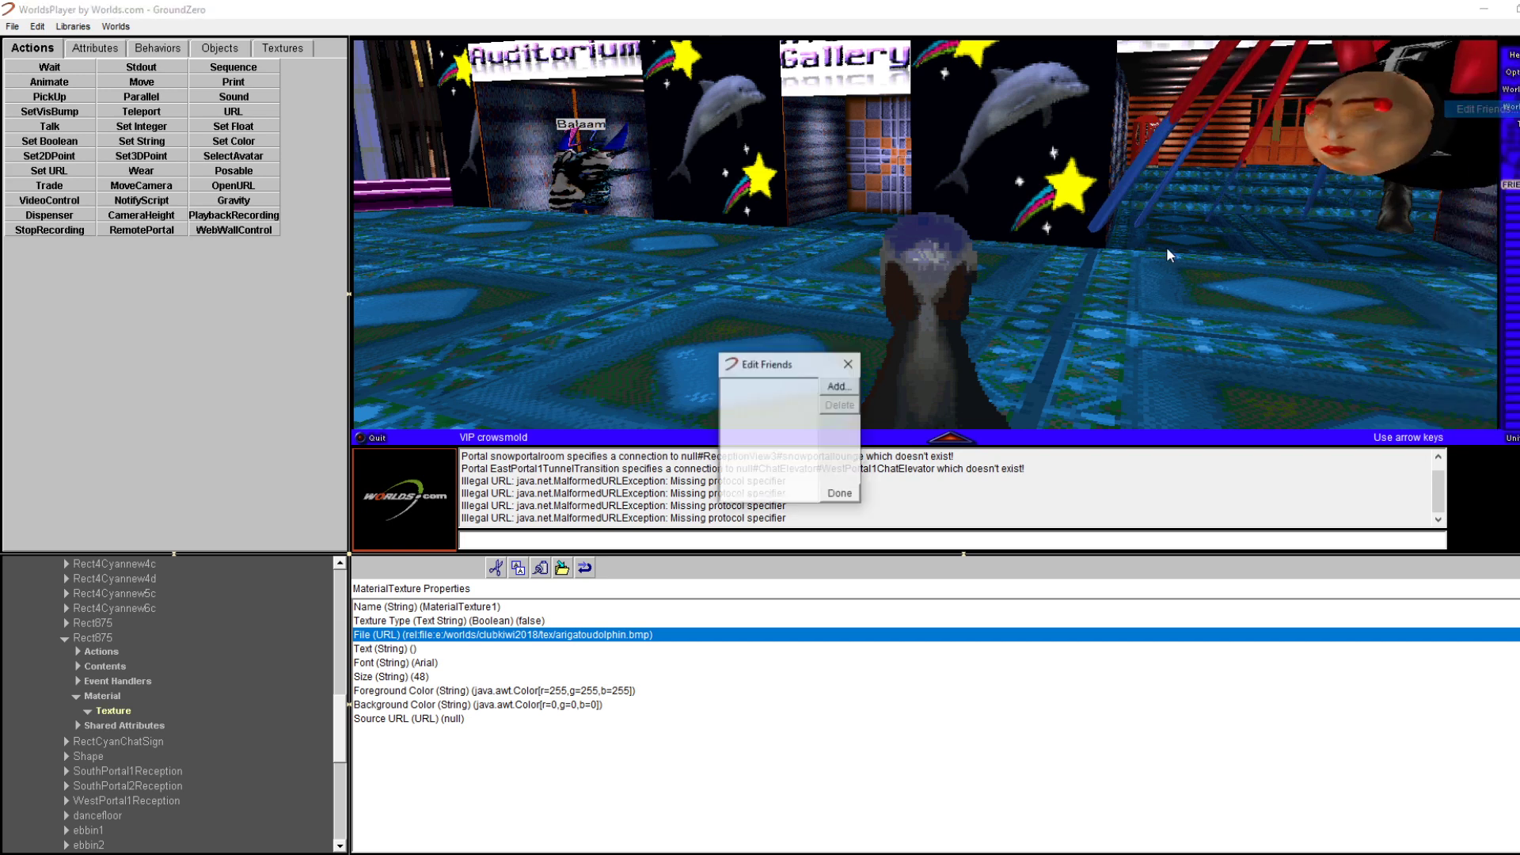
click(844, 380)
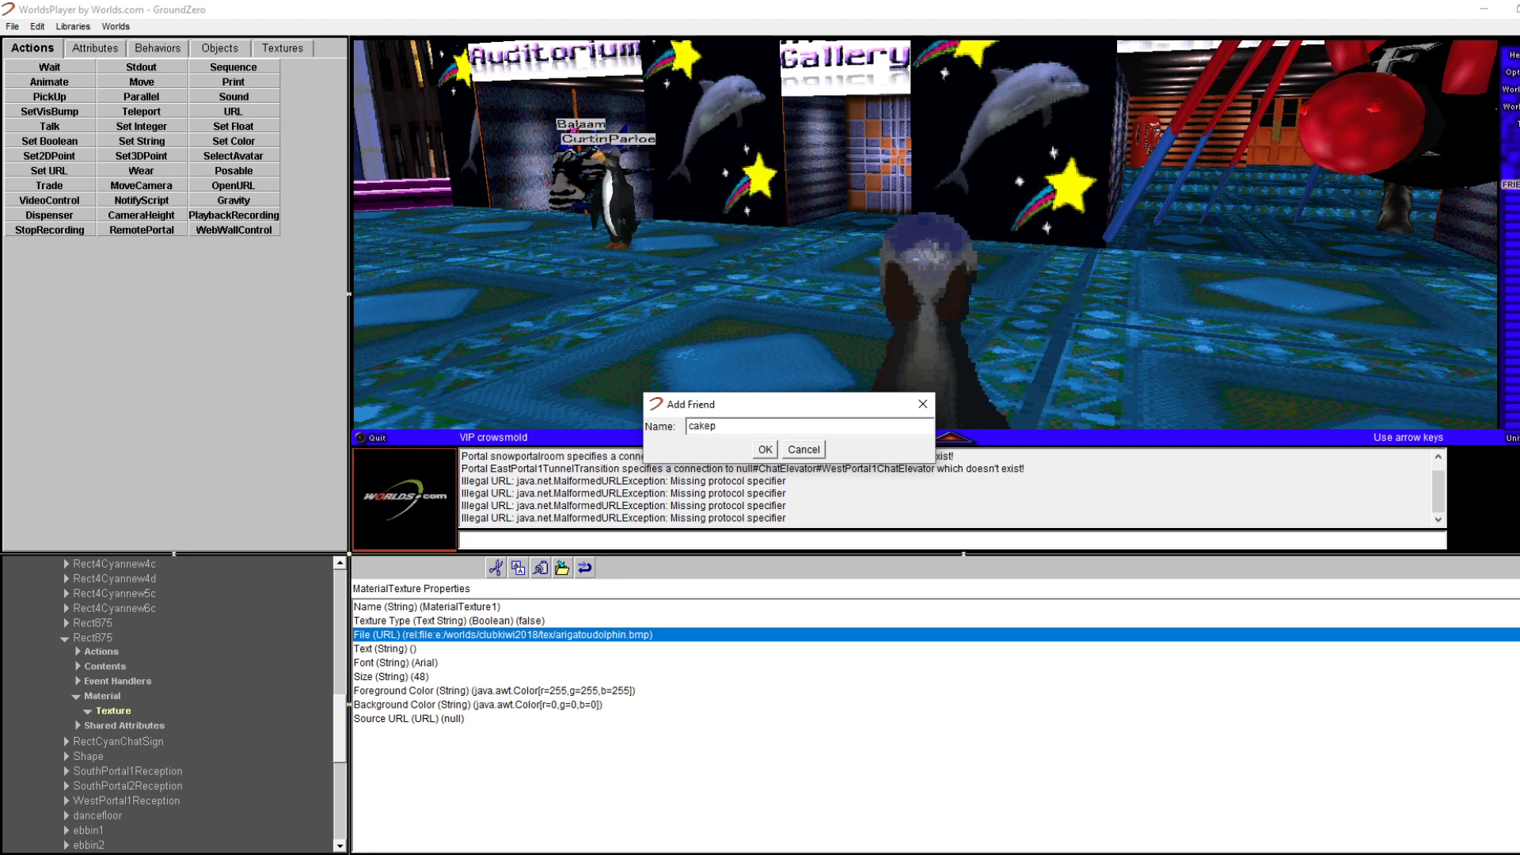
click(920, 407)
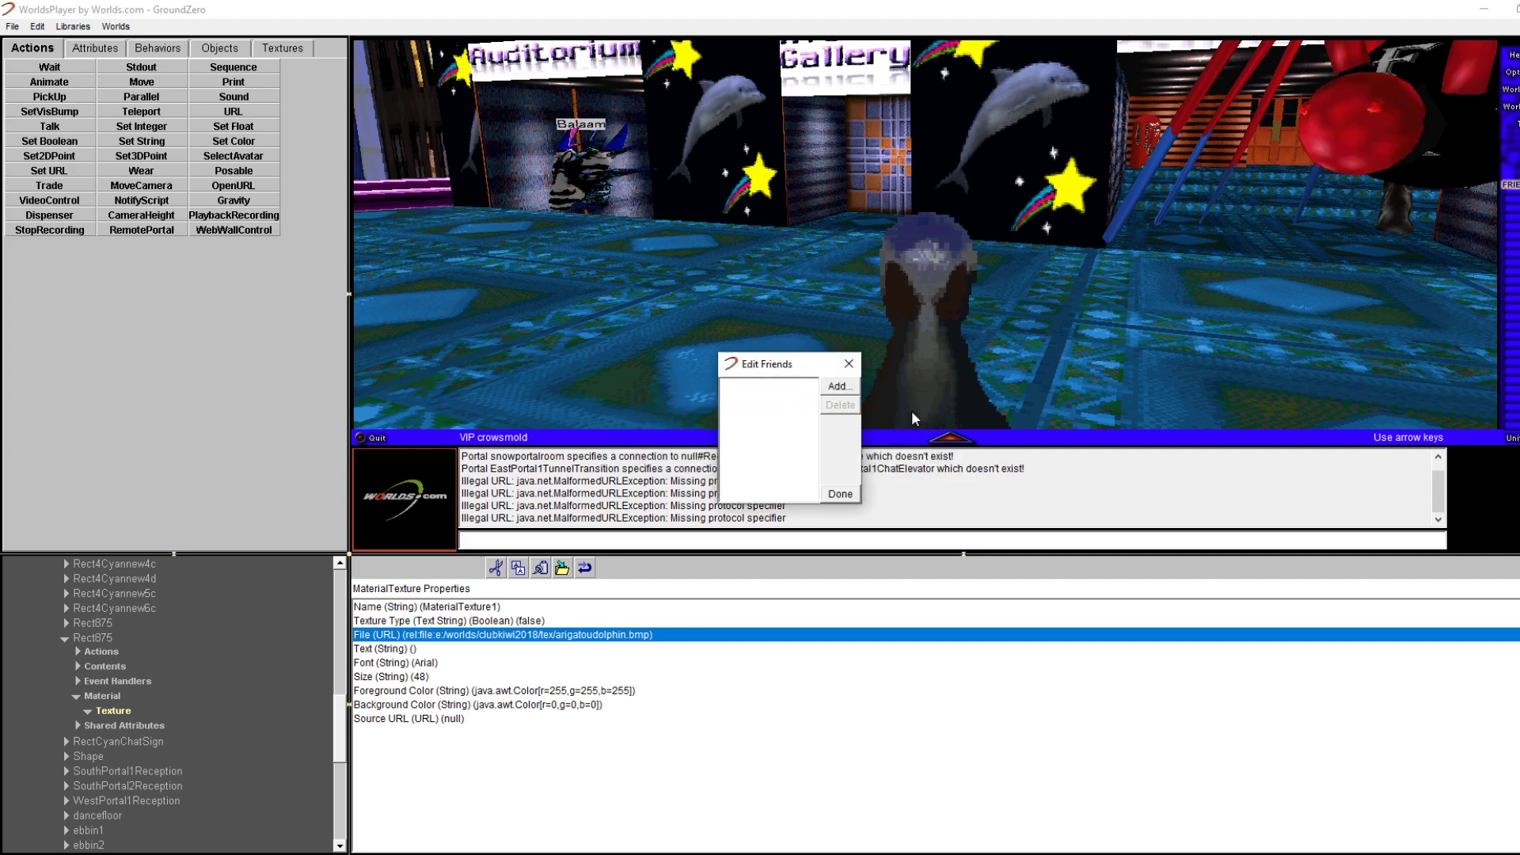
click(848, 364)
Turn the avatar around to face the winged avatar and add that player to the friends list
key(Down)
key(Right)
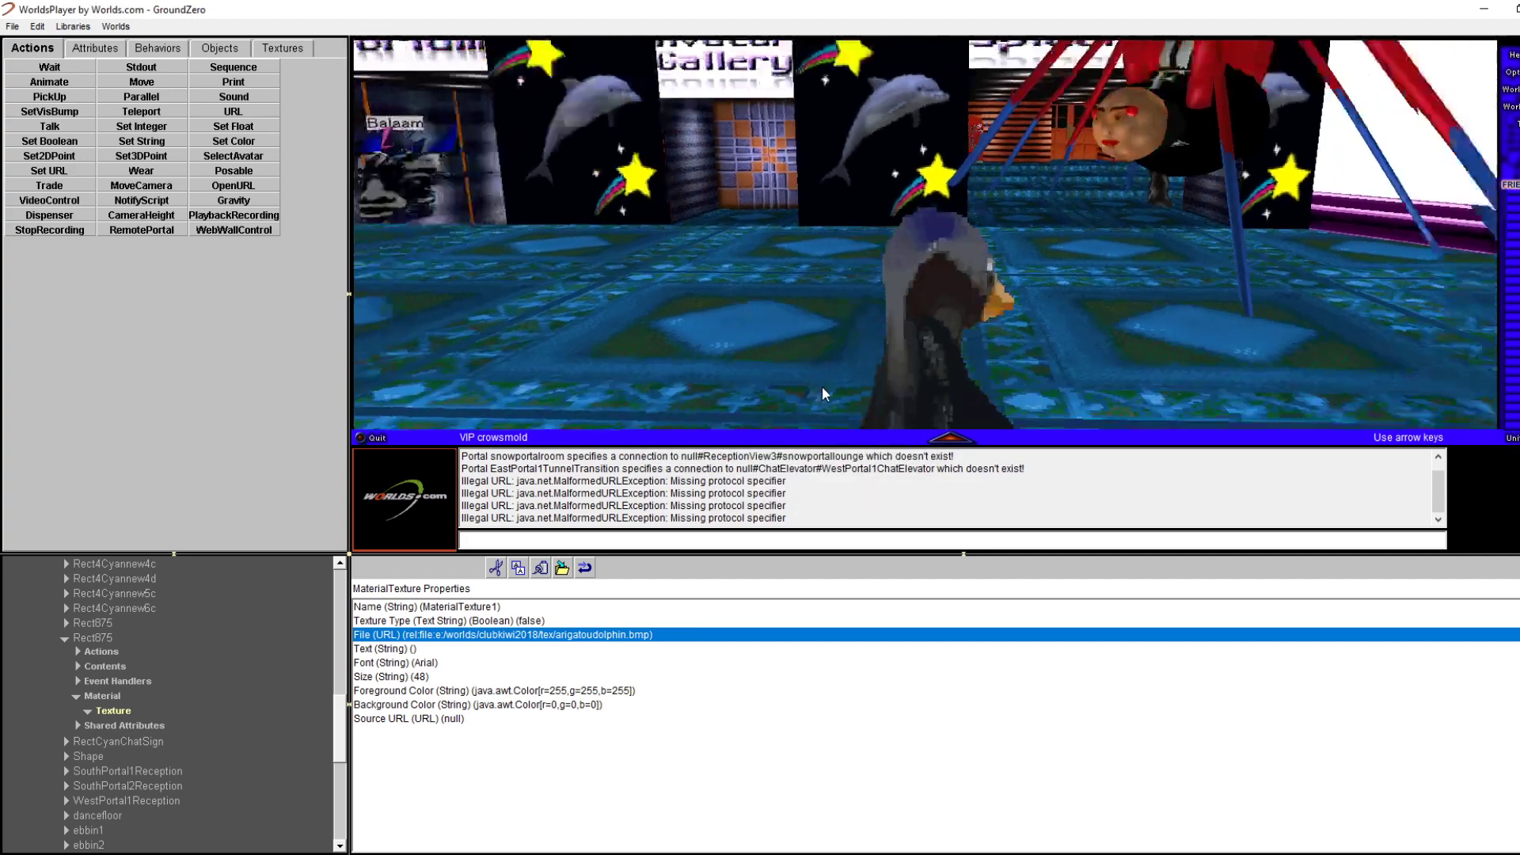
key(Right)
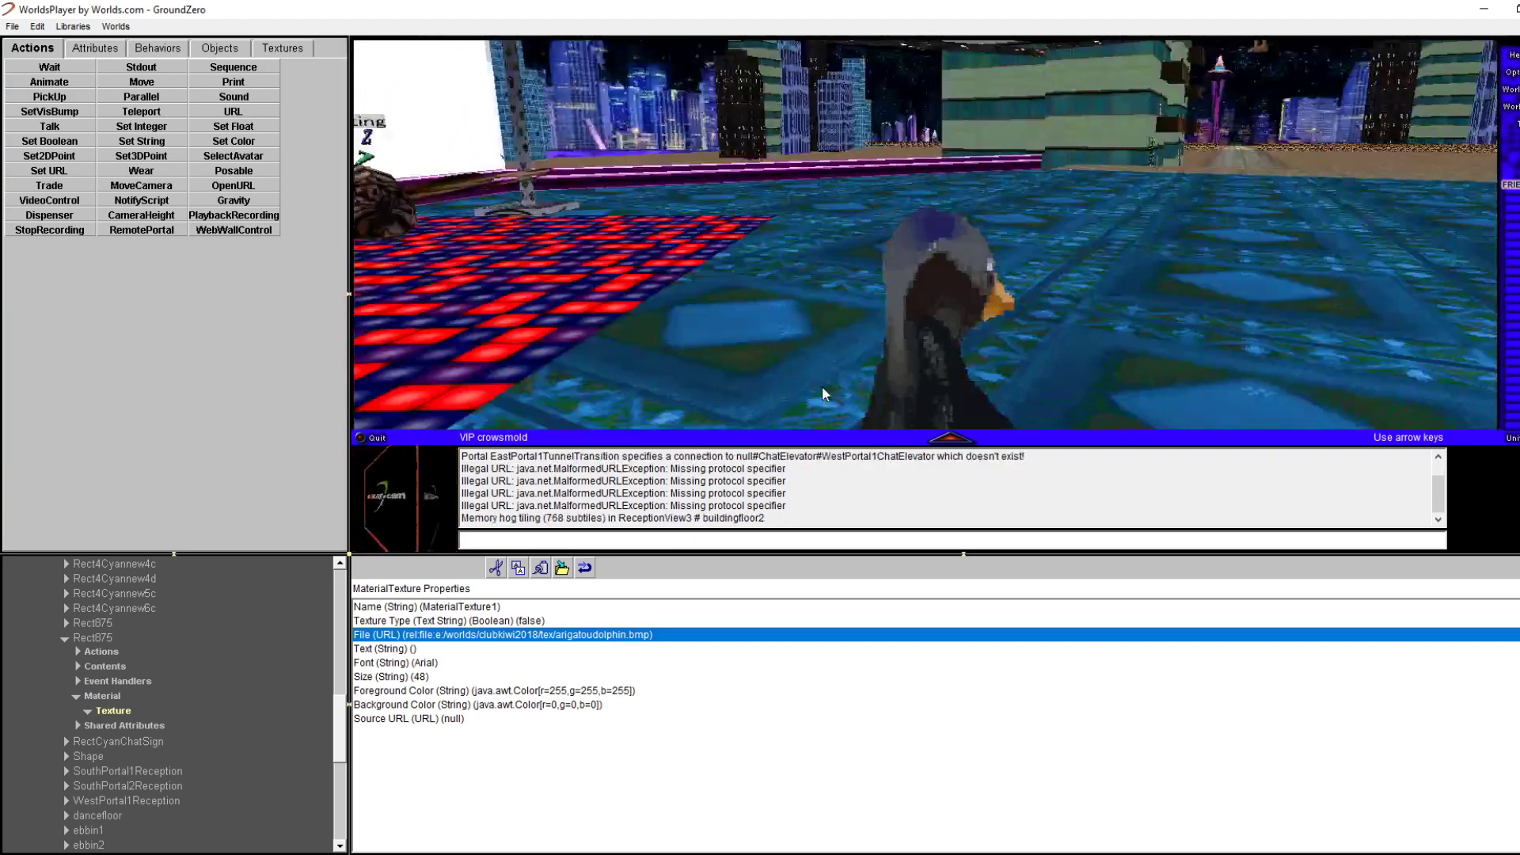
key(Right)
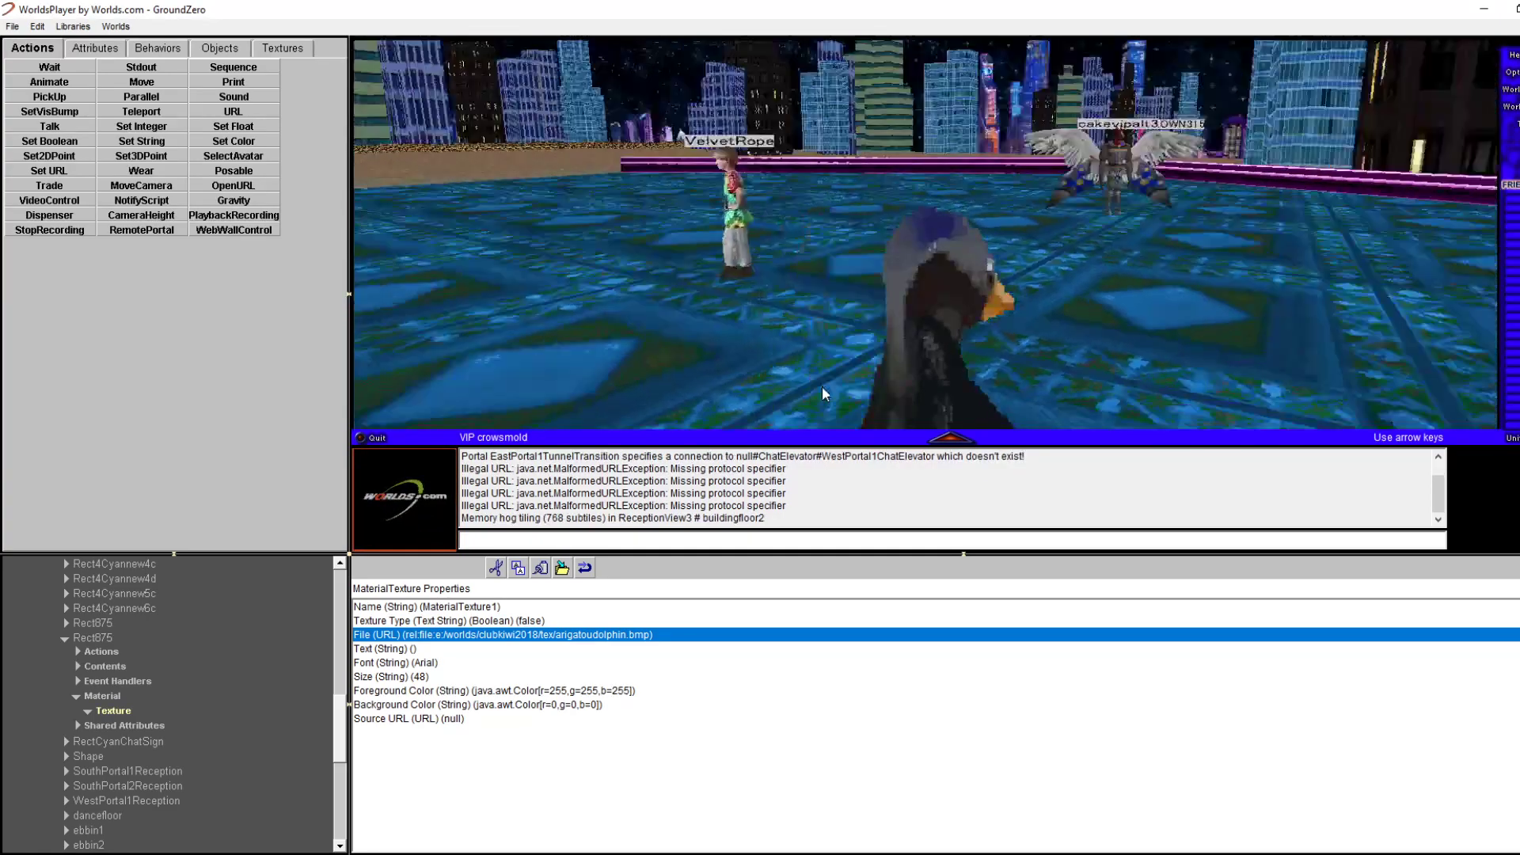
right_click(645, 175)
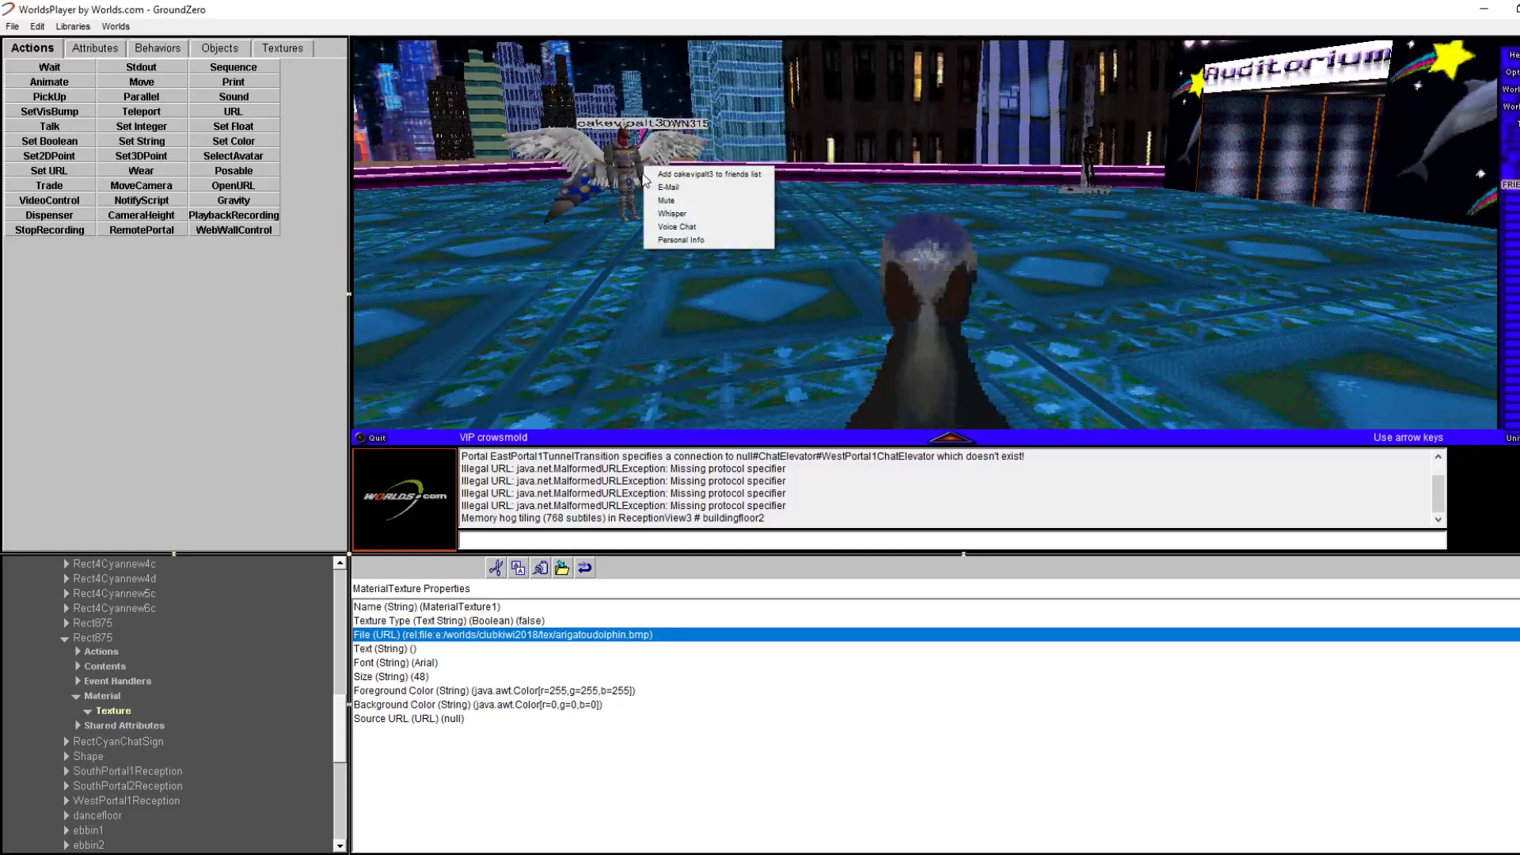
click(701, 189)
click(929, 361)
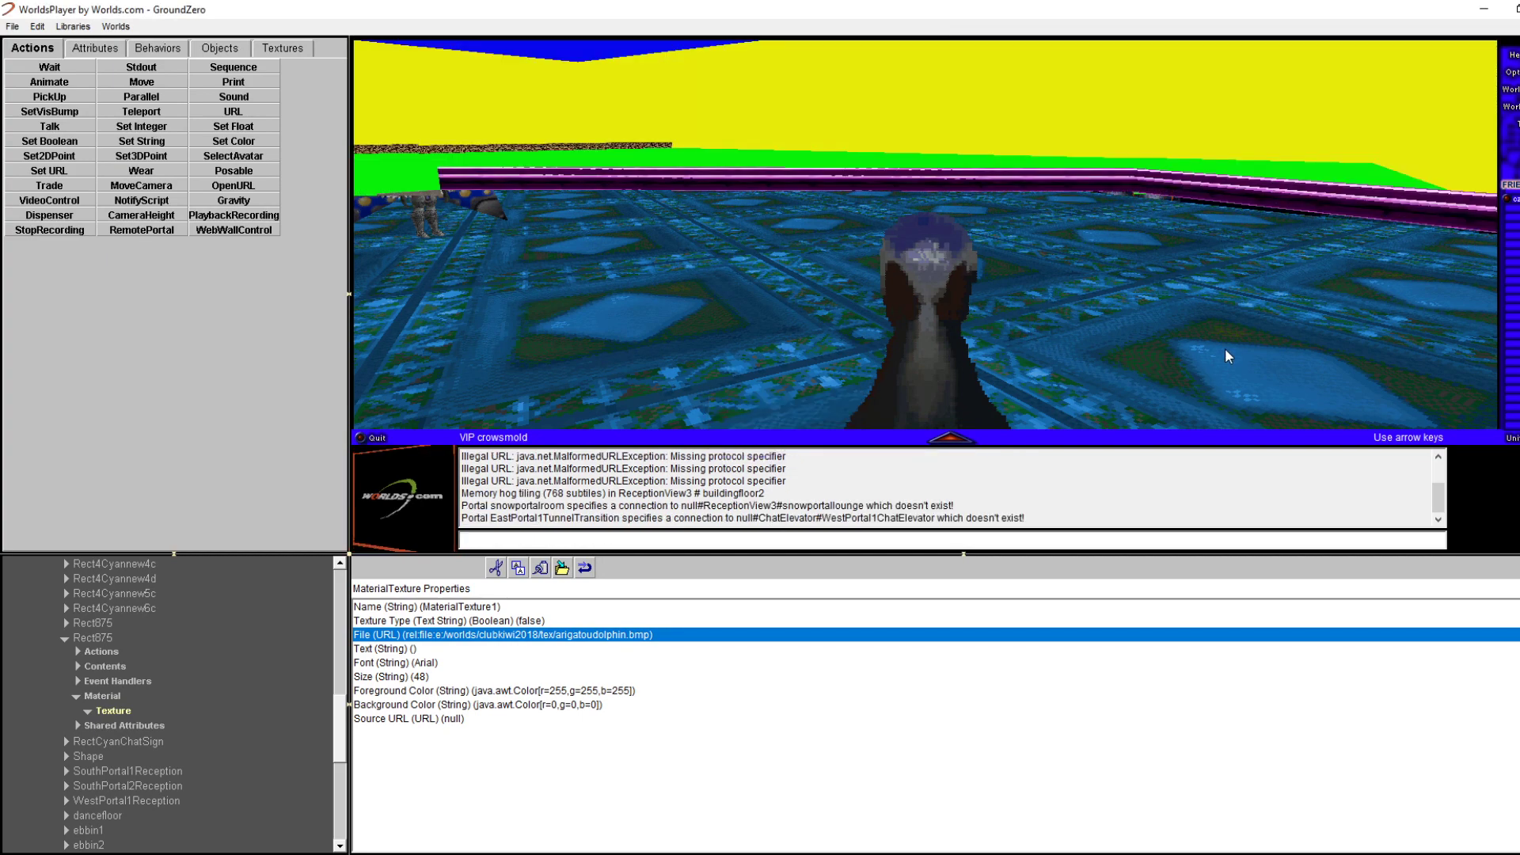
Walk the avatar across the plaza back toward the dance floor and close the whisper window containing the groundzero1.world link
key(Left)
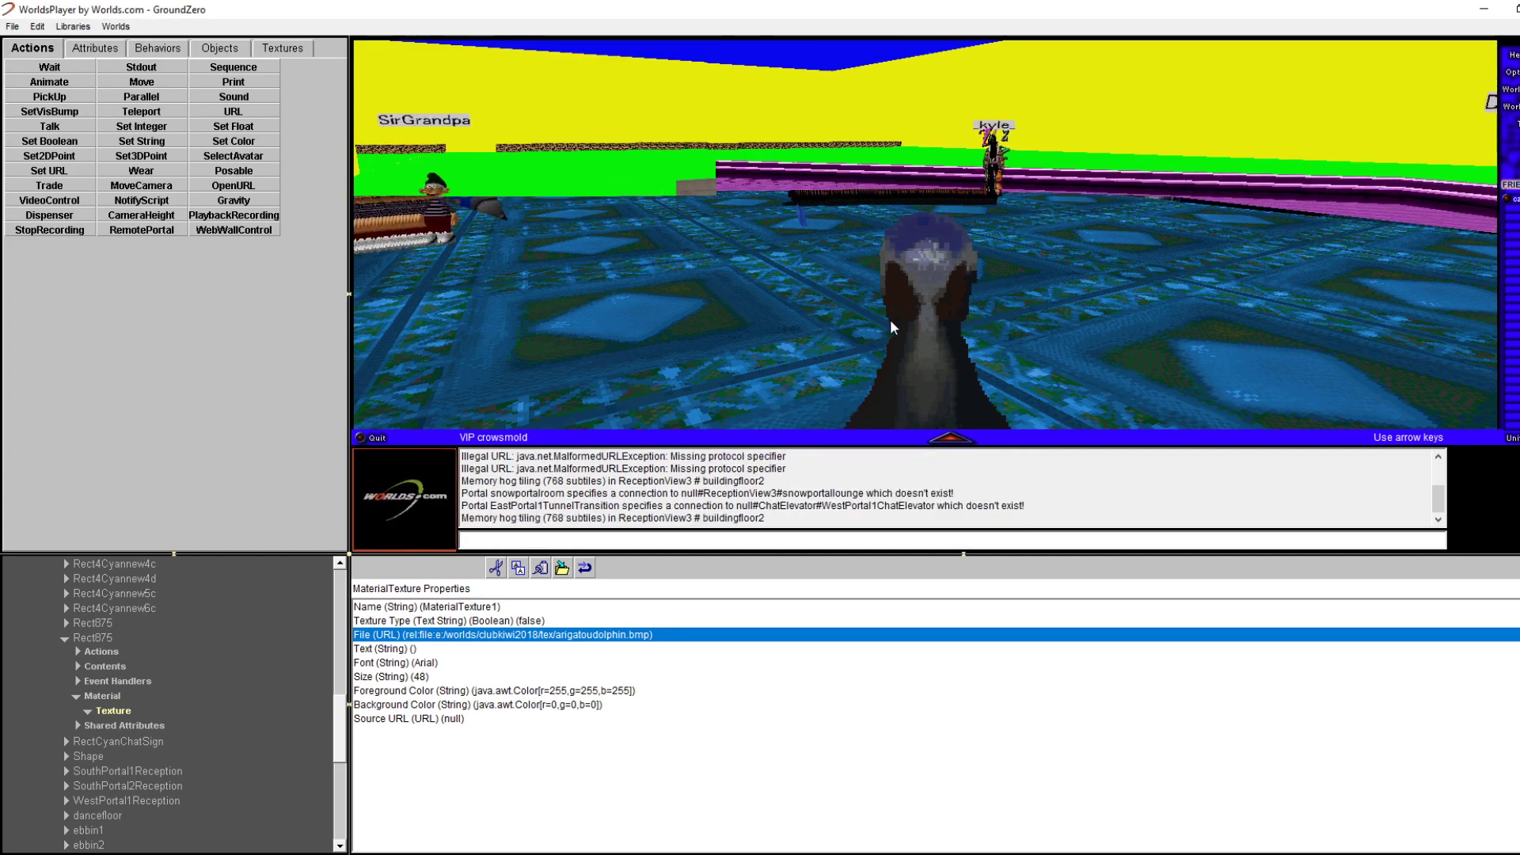
key(Up)
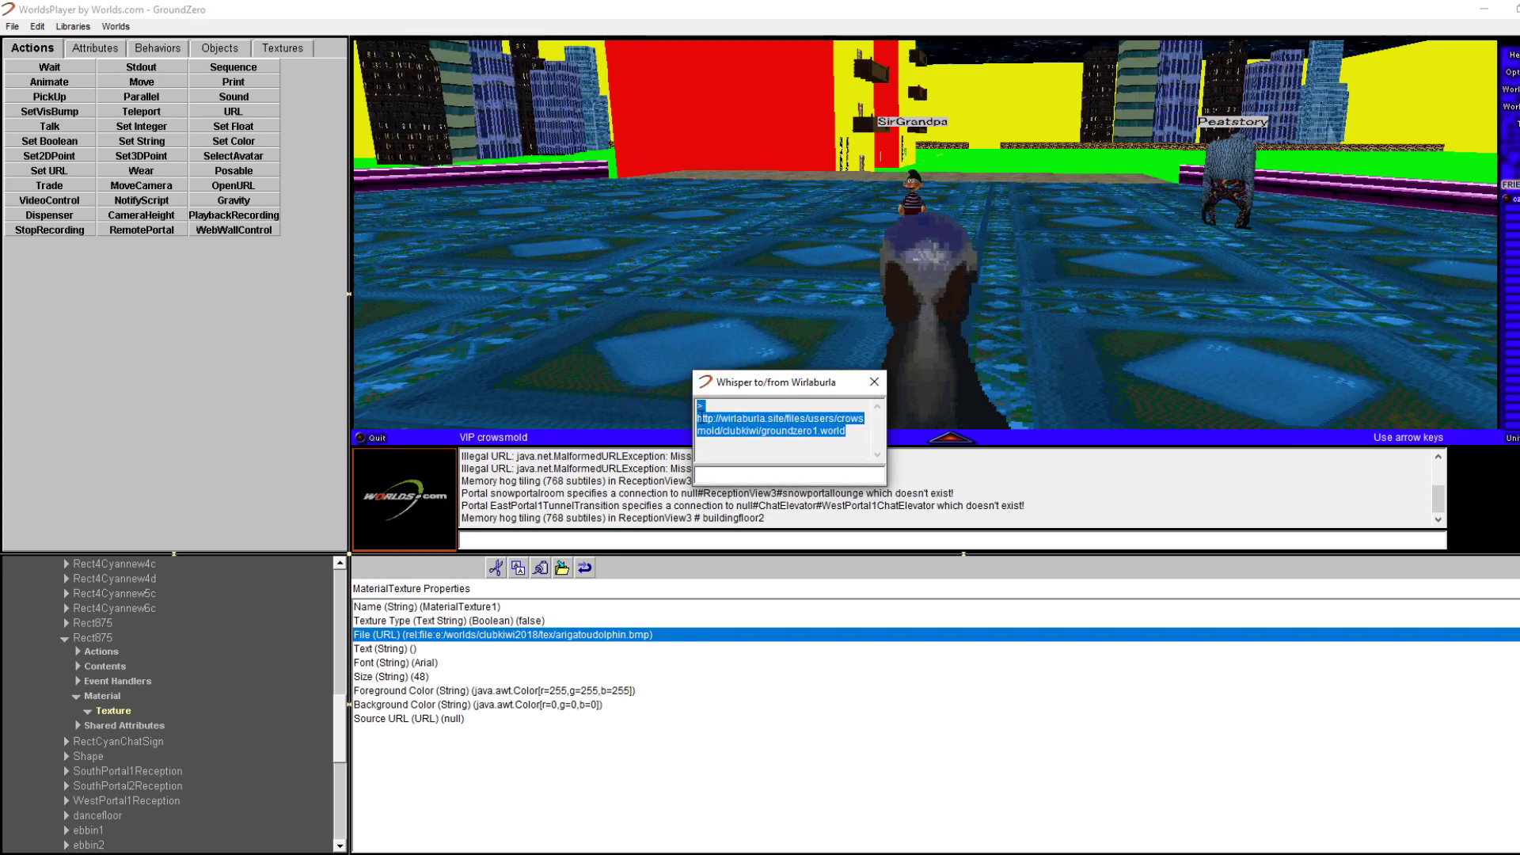
click(702, 417)
click(874, 382)
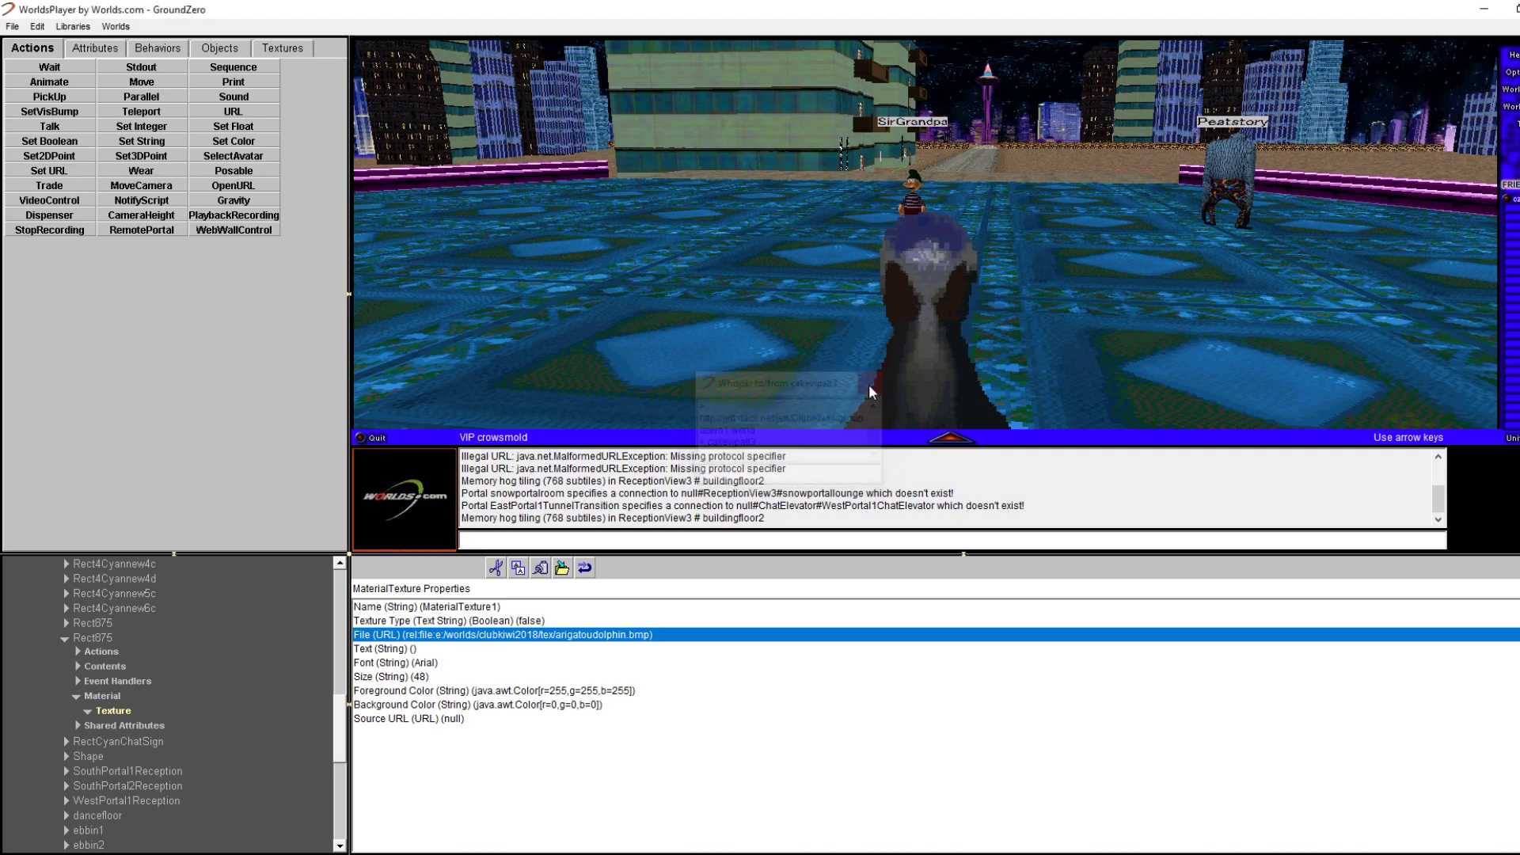
key(Left)
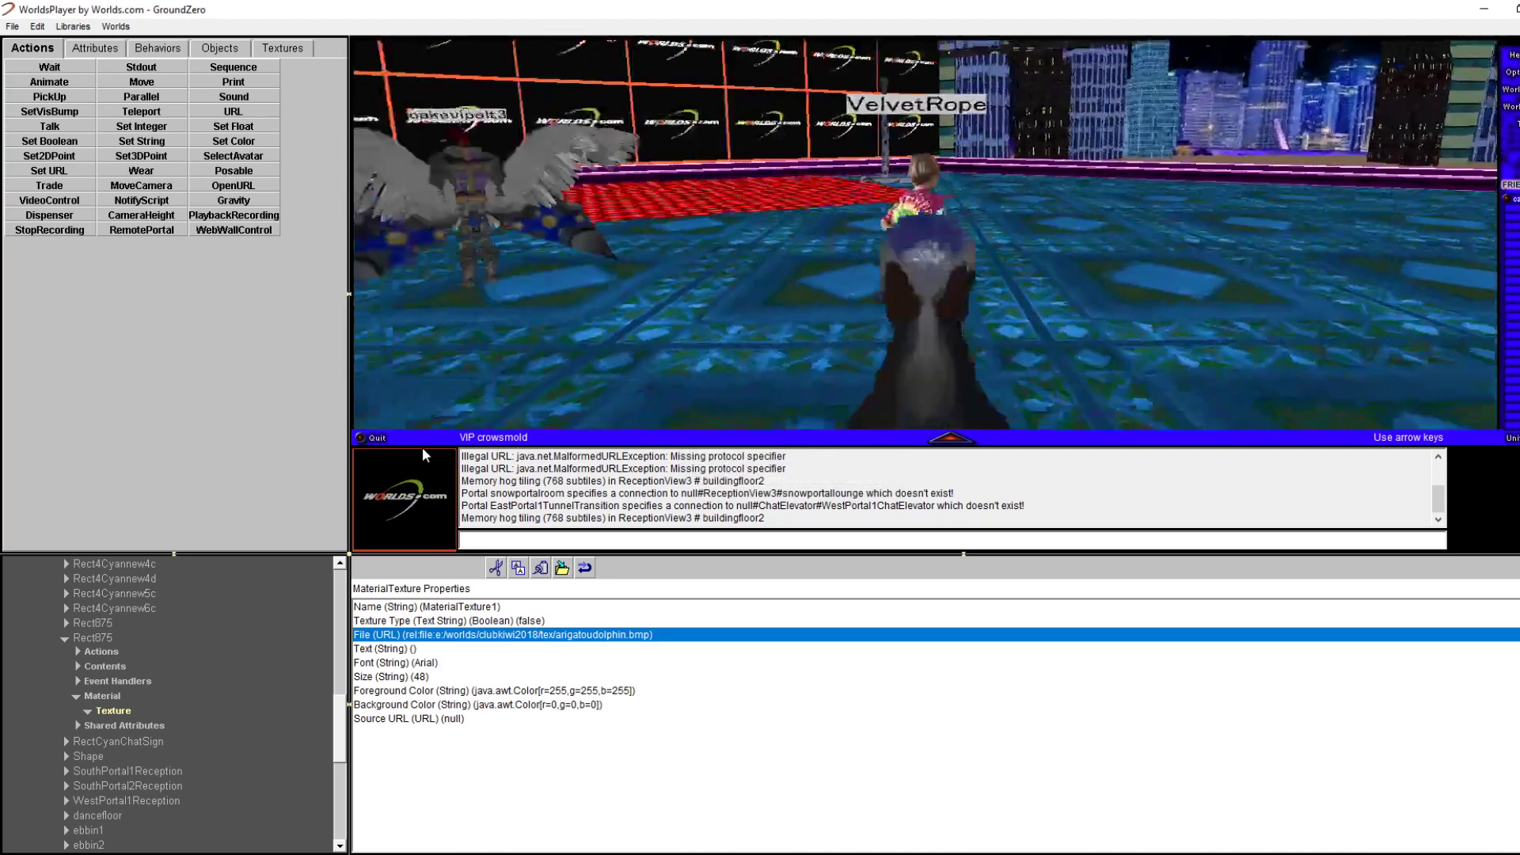
Turn the avatar toward the dance floor and open the dance floor's properties
key(Left)
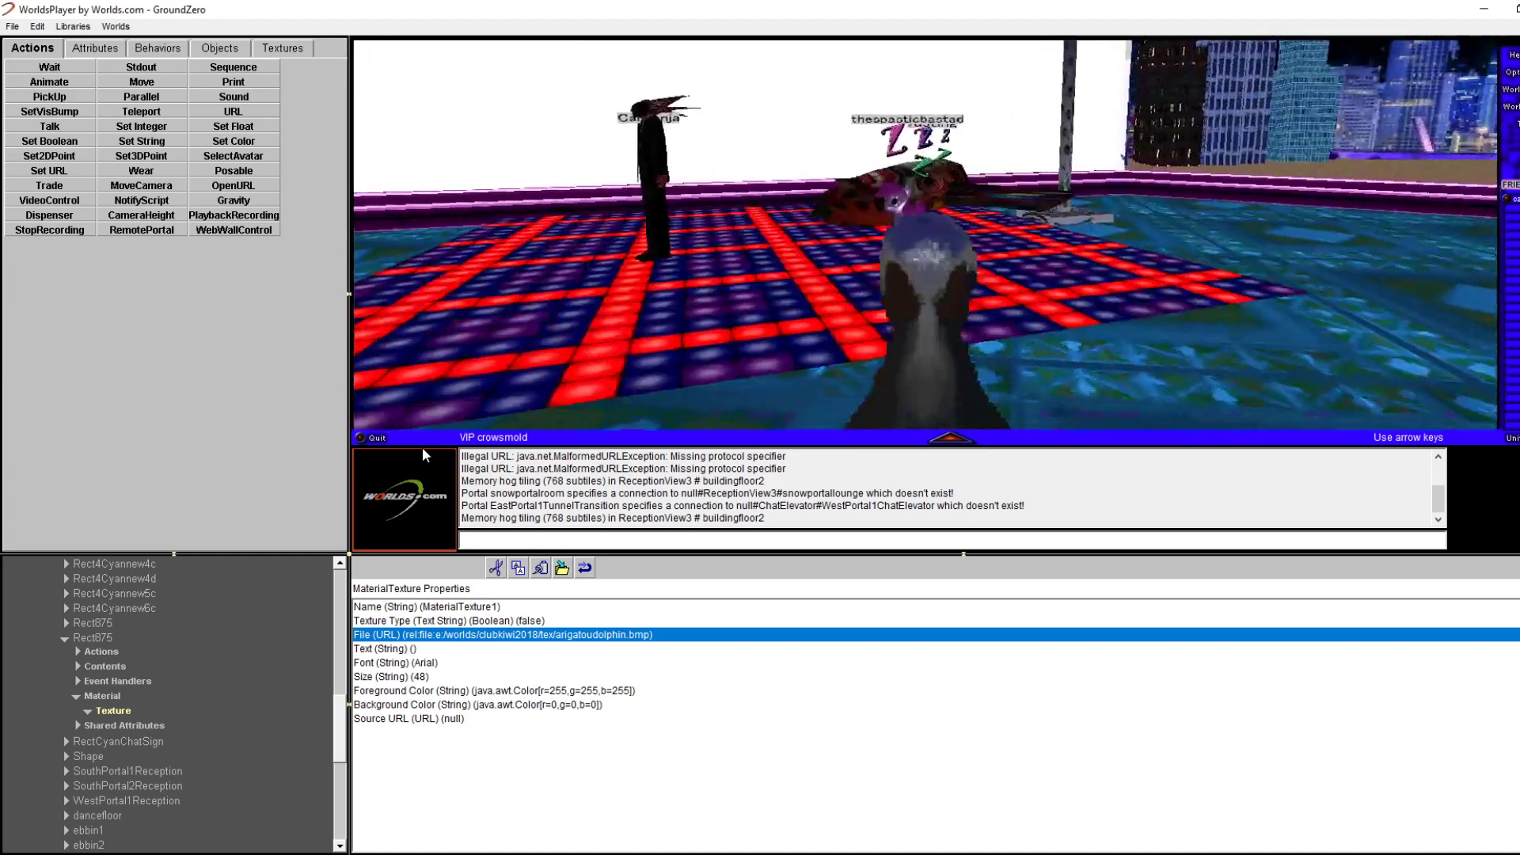
right_click(625, 376)
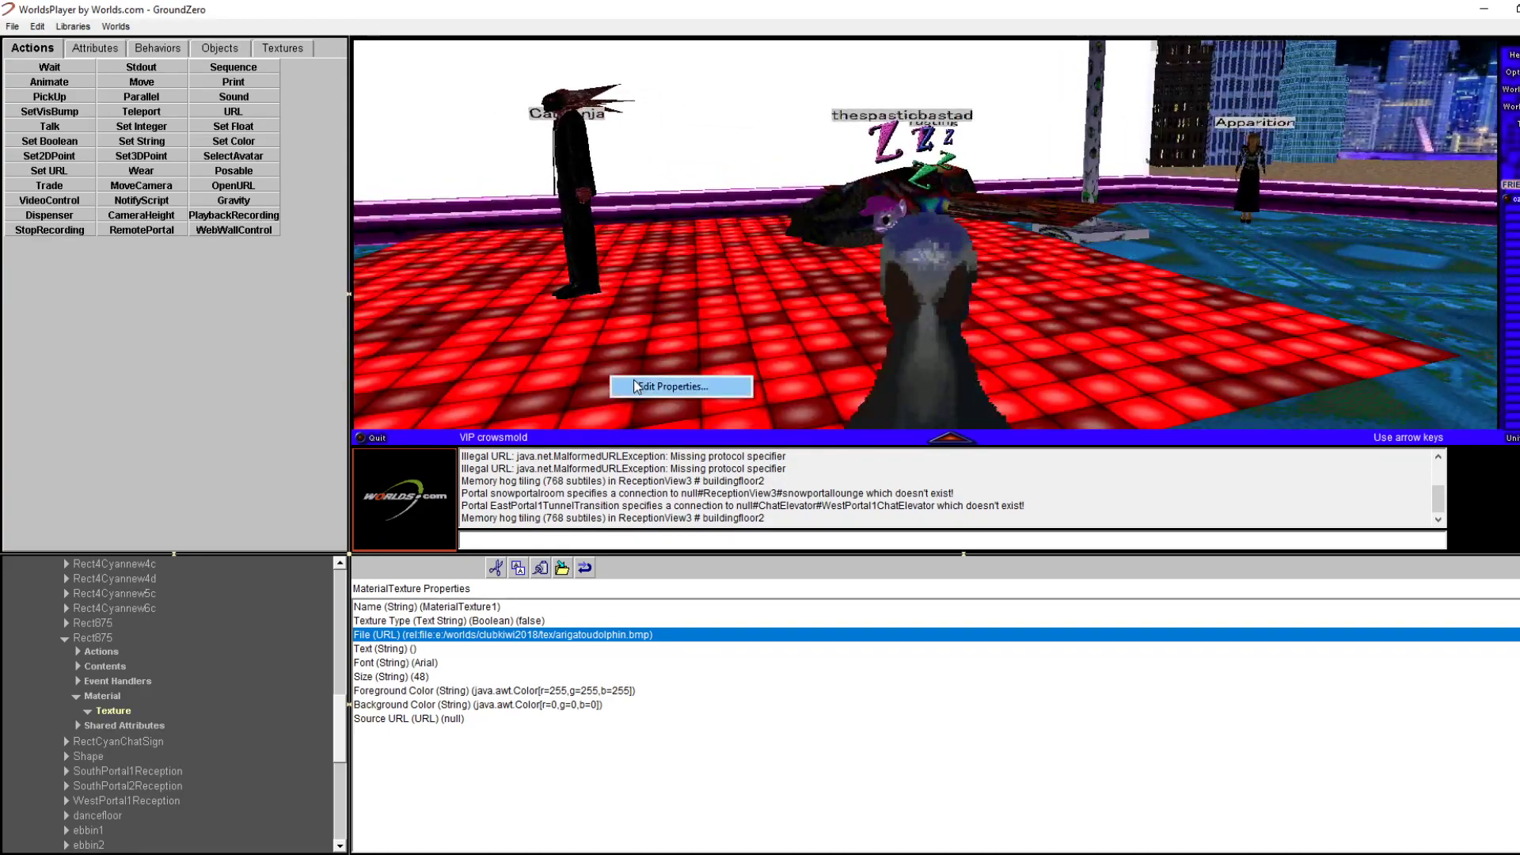
click(633, 382)
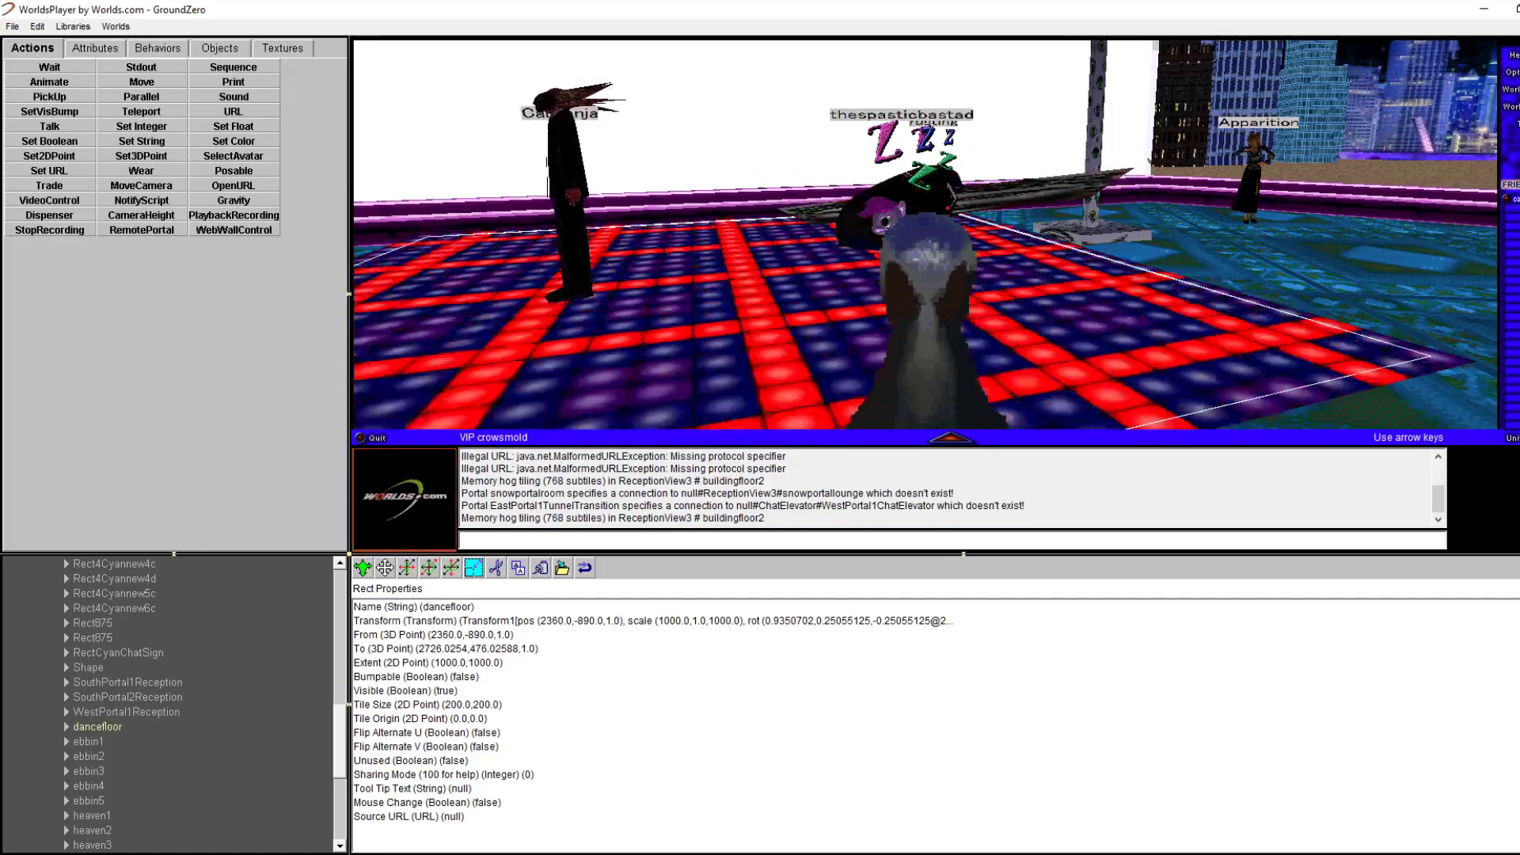
key(Right)
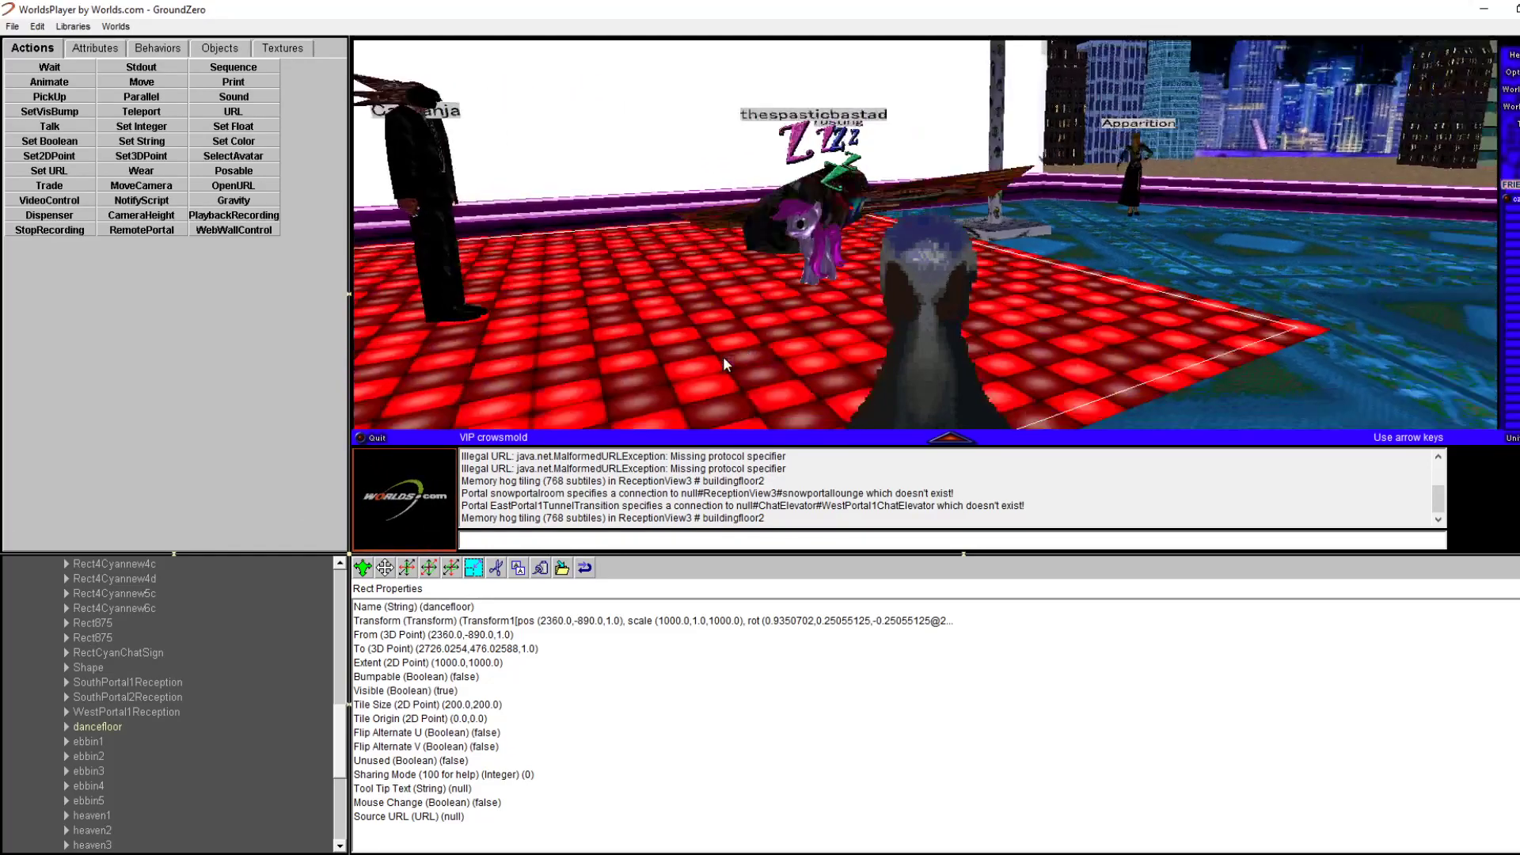
key(Right)
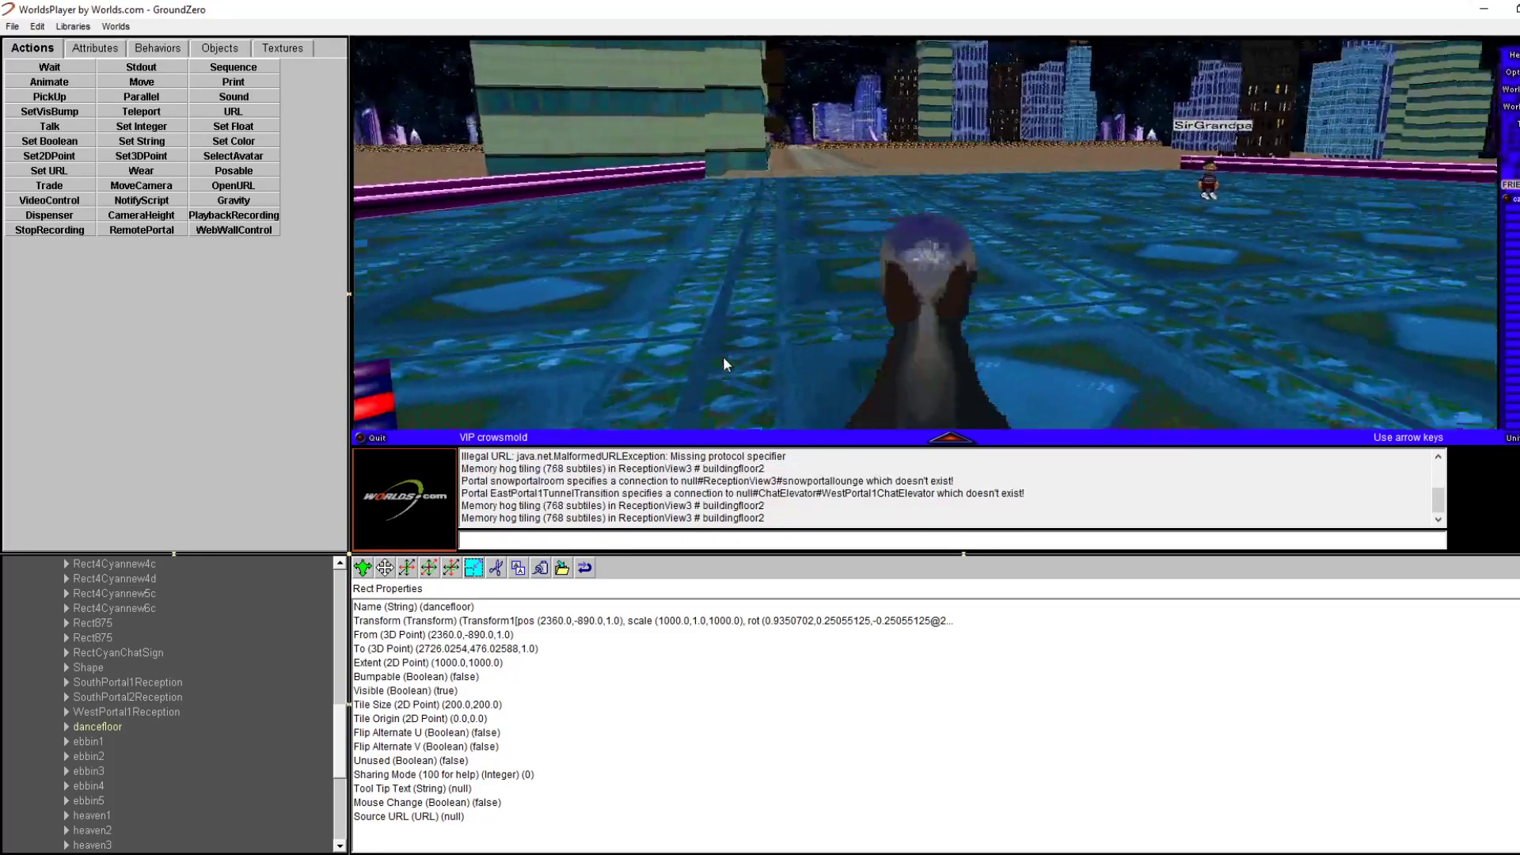
key(Left)
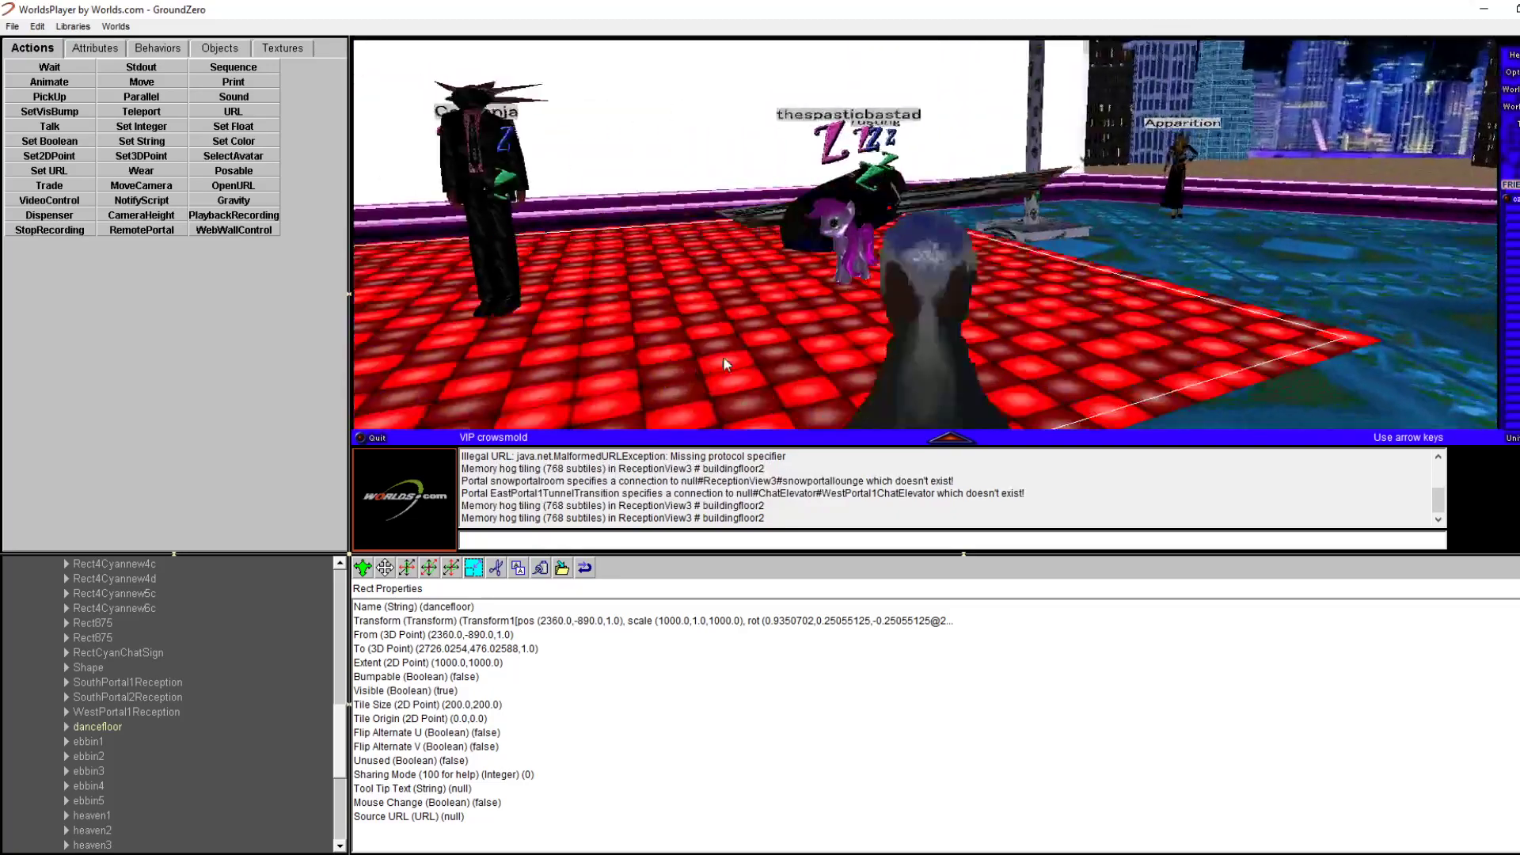
key(Right)
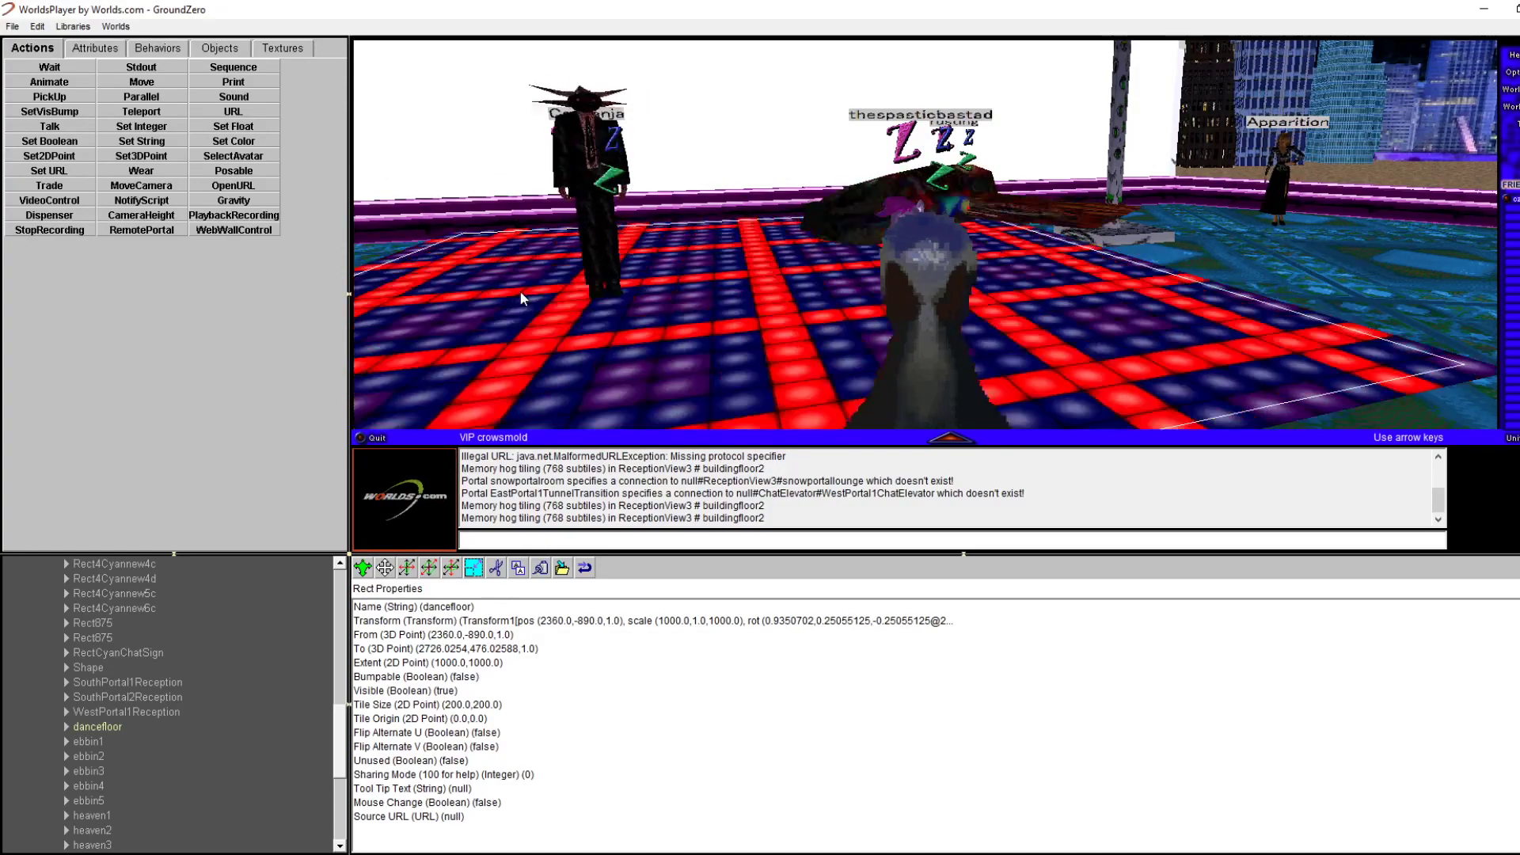
Select the dance floor in the world and open the texture properties of its material
right_click(597, 361)
click(654, 365)
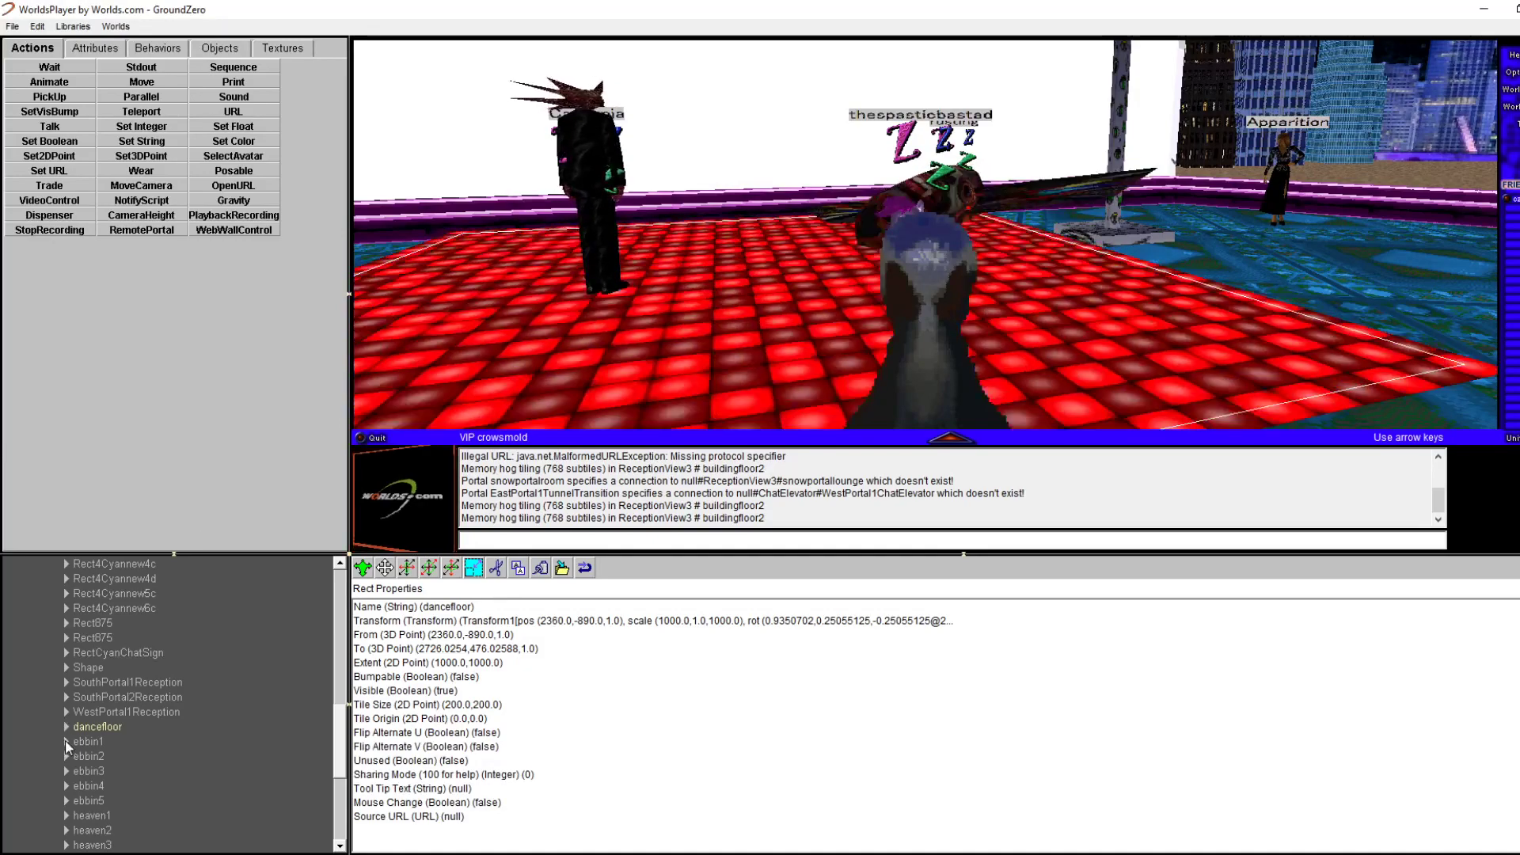
click(65, 727)
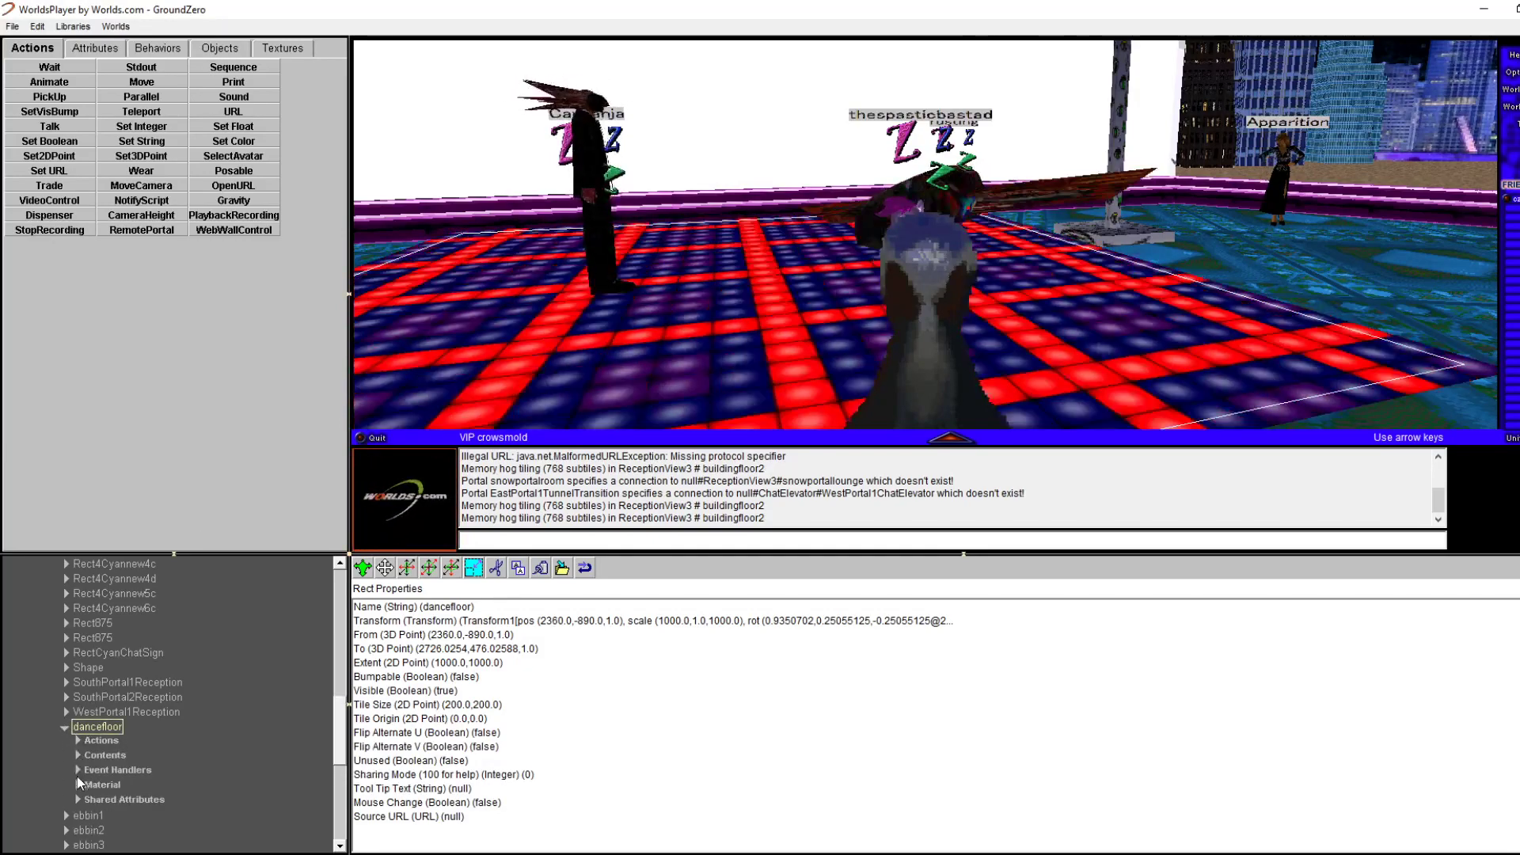
click(86, 785)
click(78, 785)
click(98, 798)
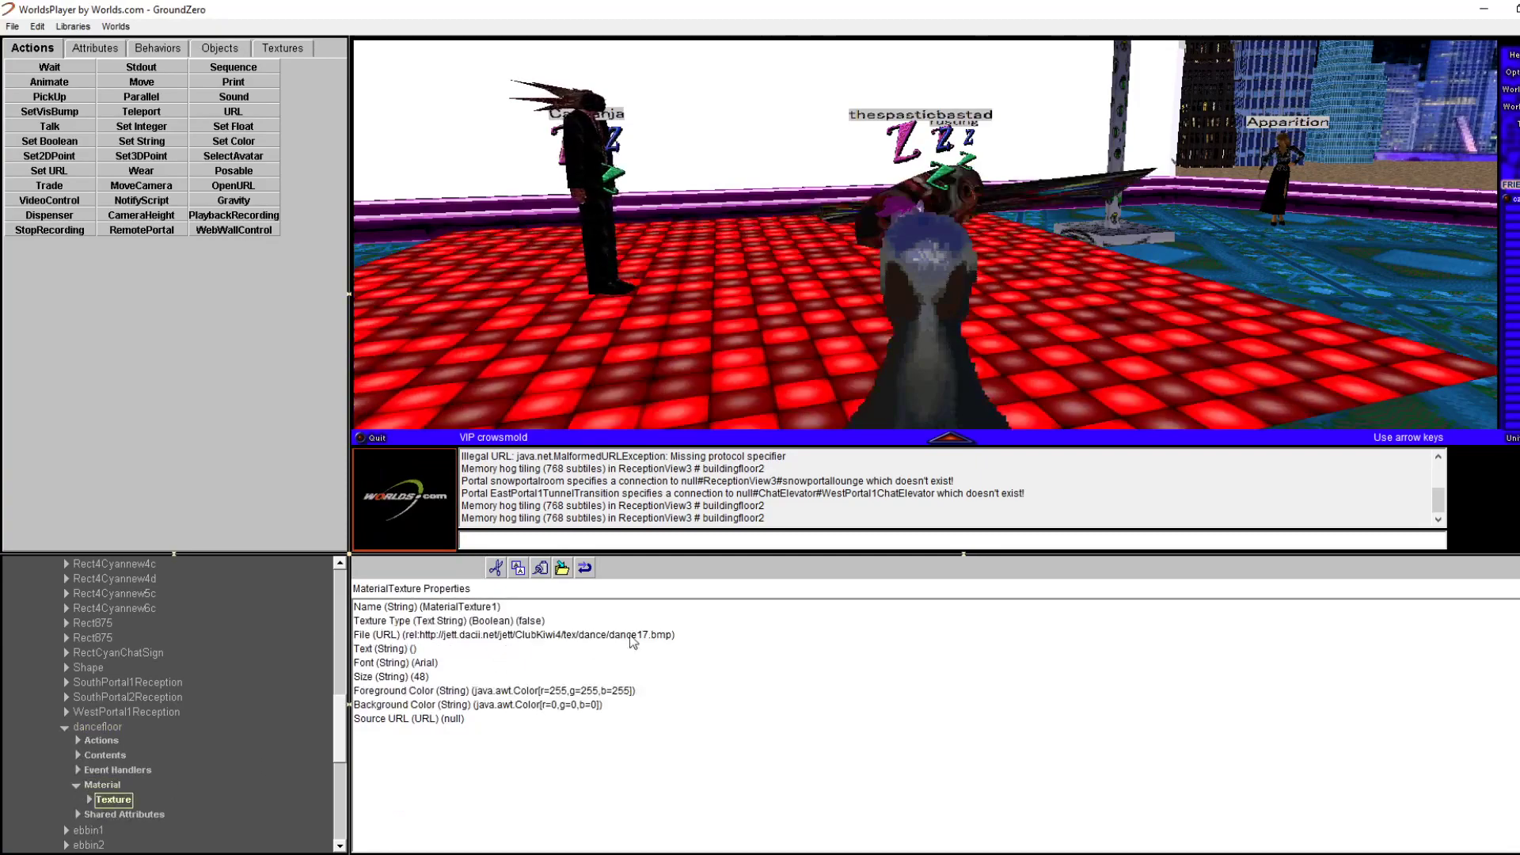
Try to replace the dance floor texture's absolute file URL with the relative path rel:tex/dance/dance17.bmp, including a variant with a leading slash
click(621, 636)
double_click(620, 636)
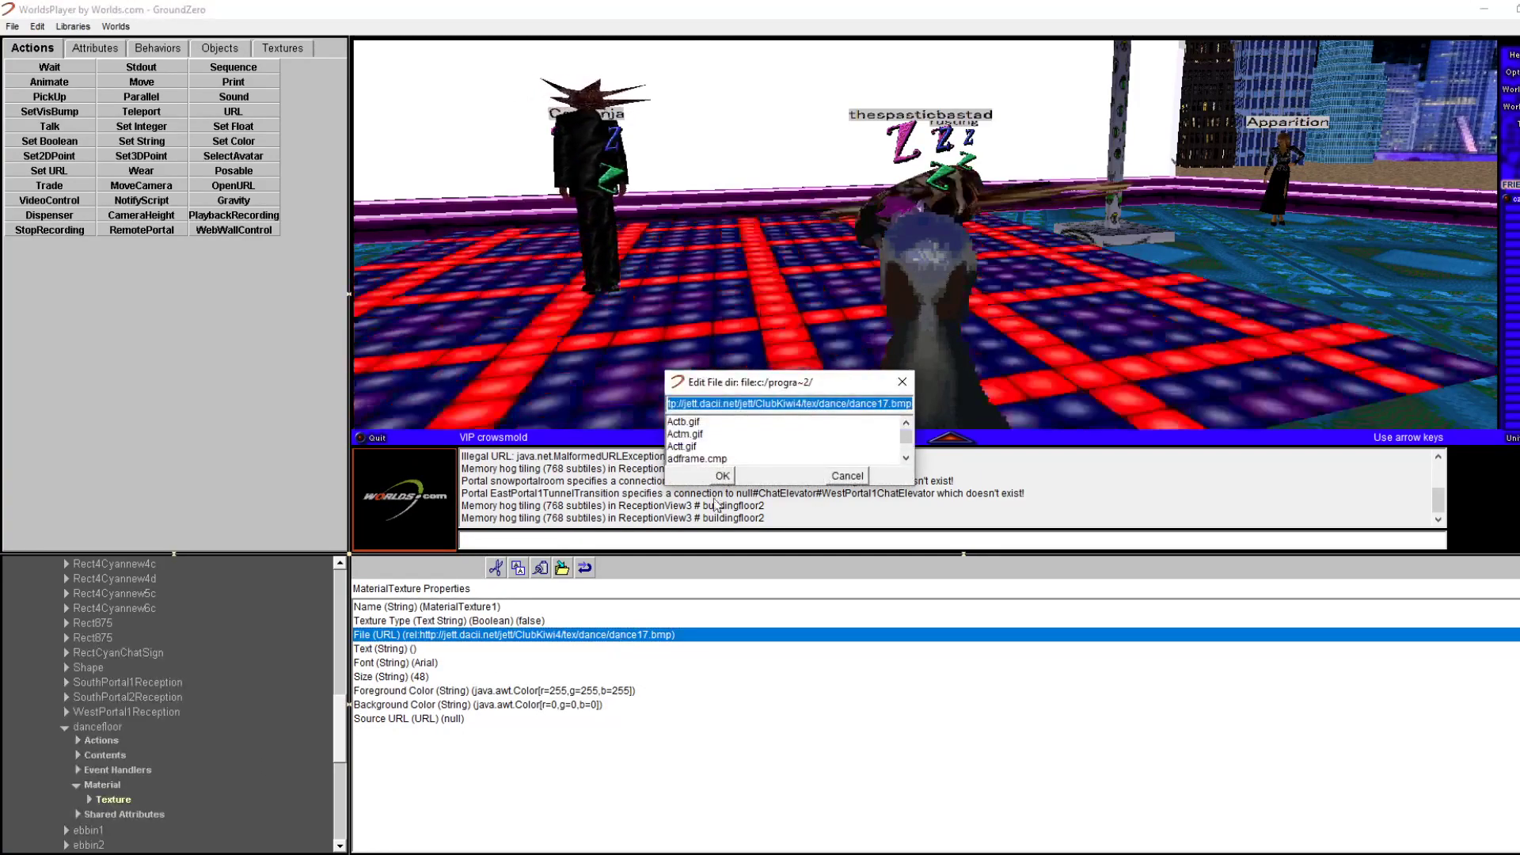
drag(786, 403, 662, 403)
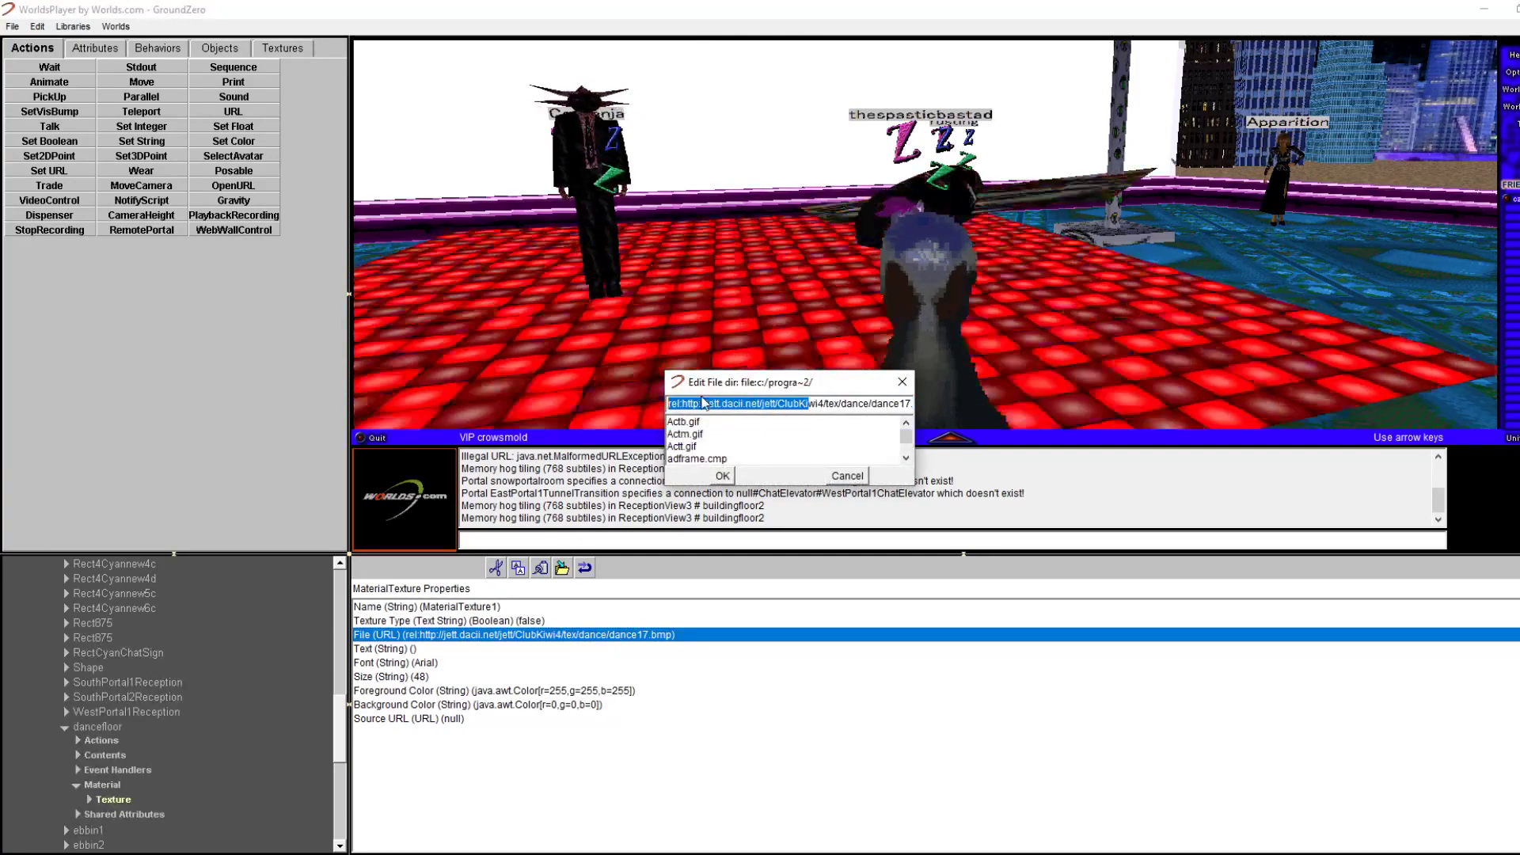
click(703, 403)
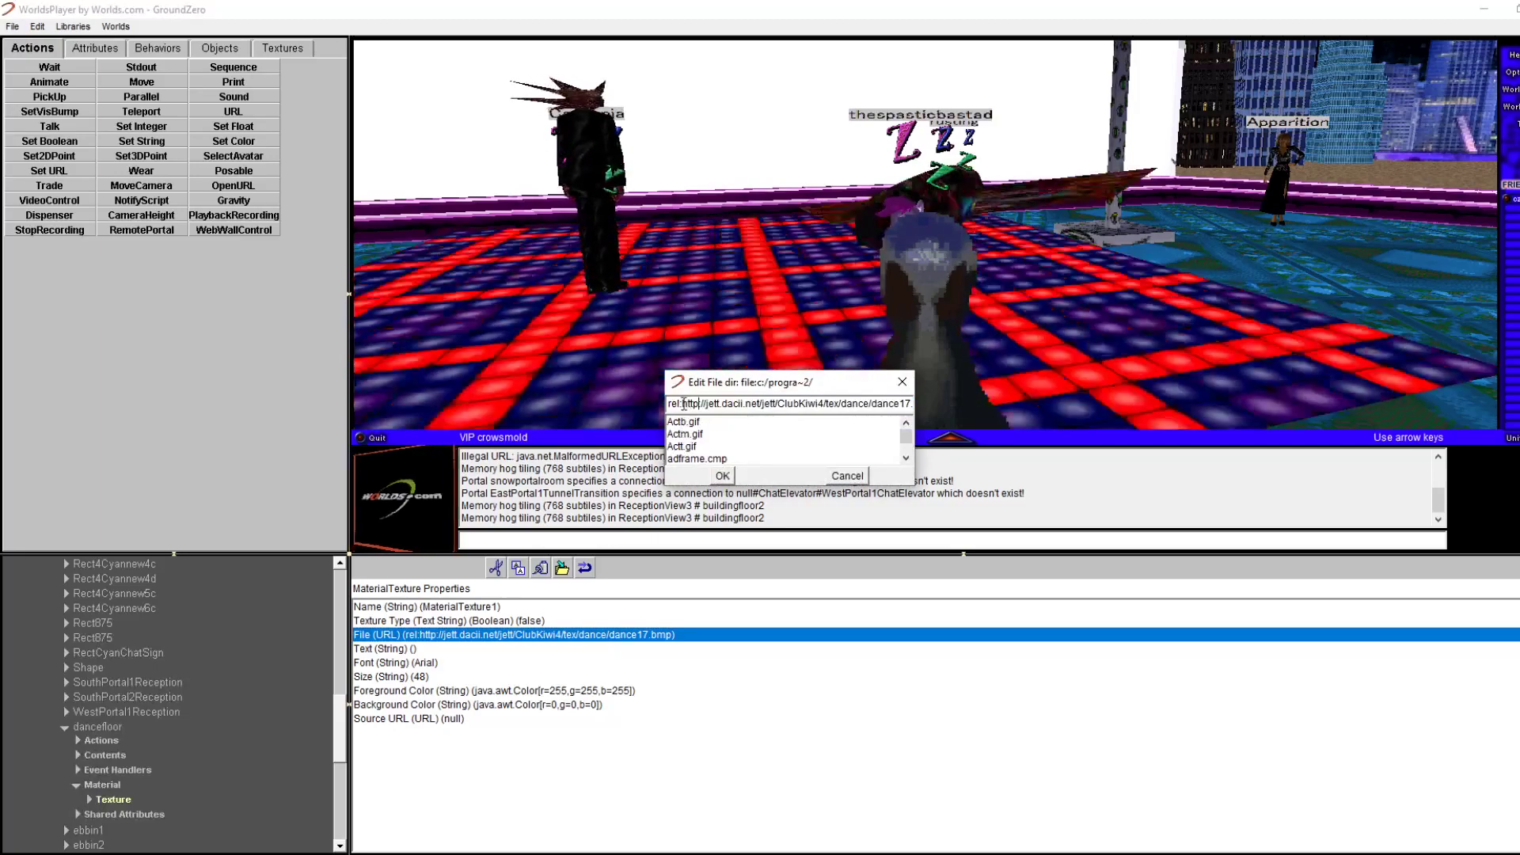
drag(682, 404, 821, 404)
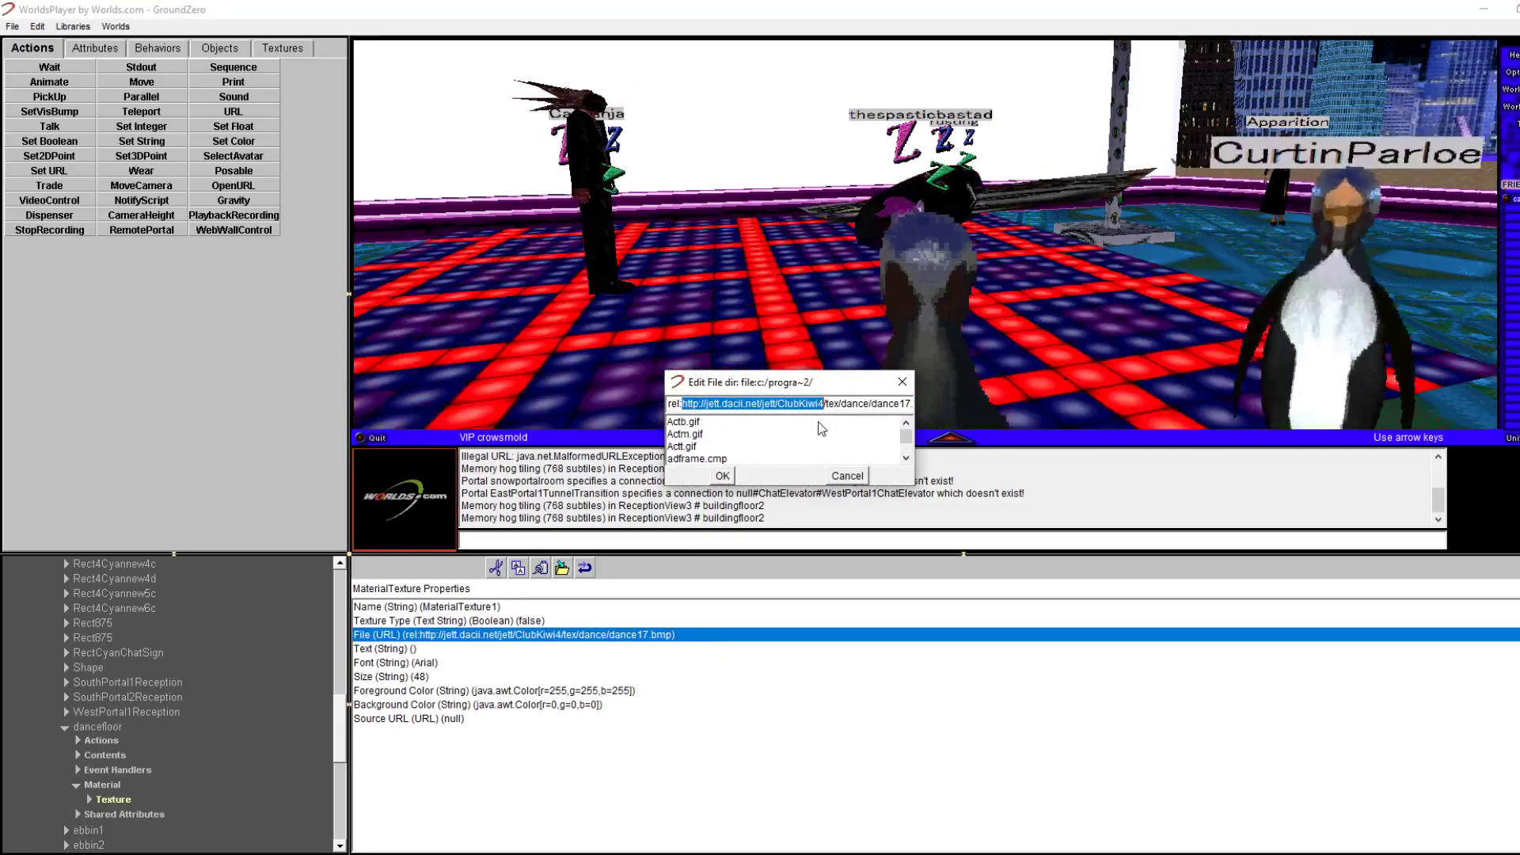
key(Delete)
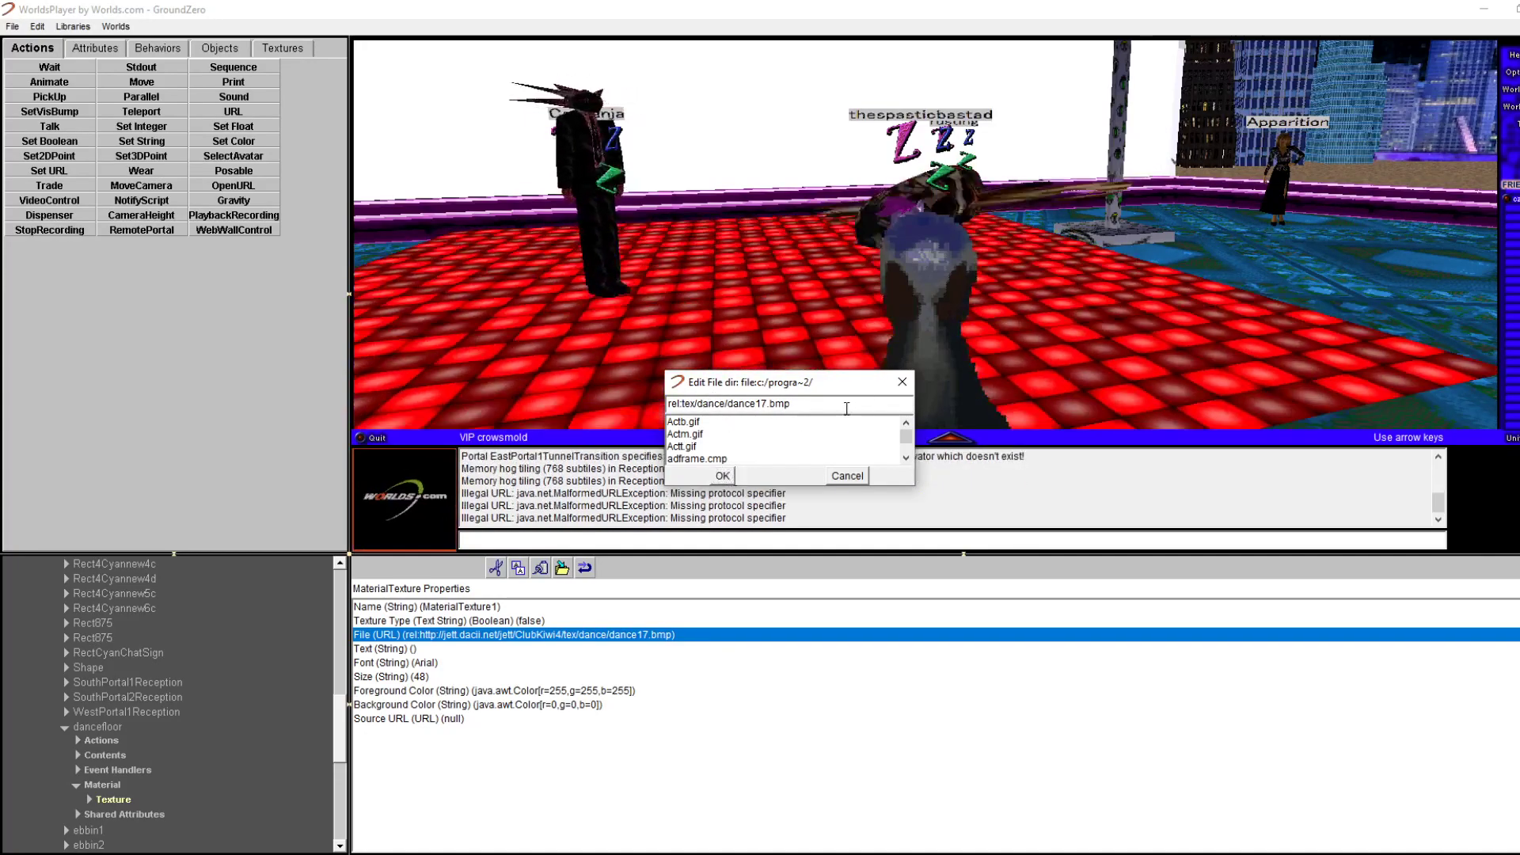
click(685, 405)
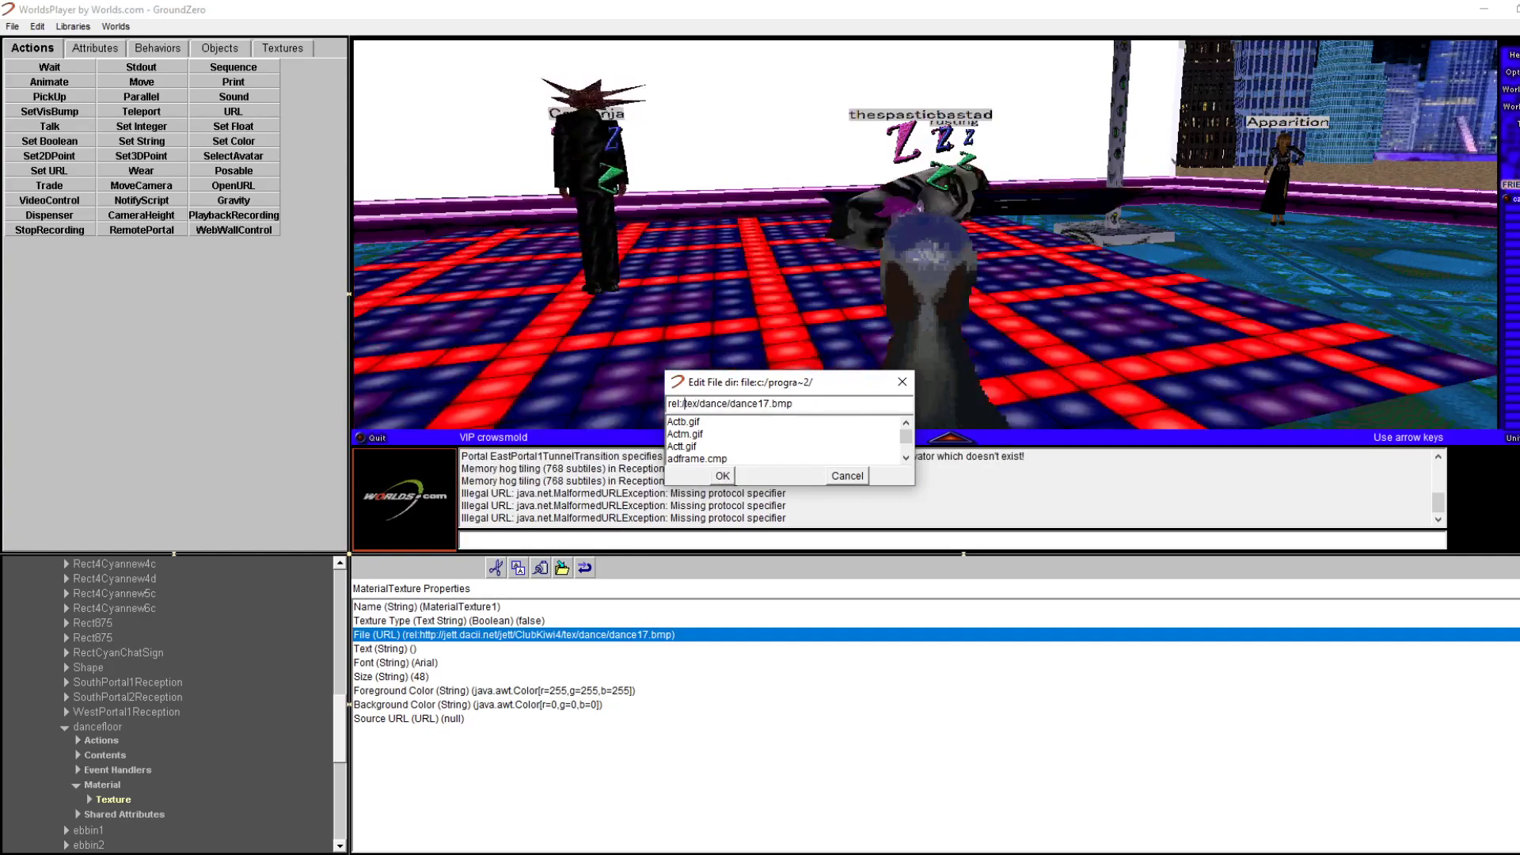
click(725, 478)
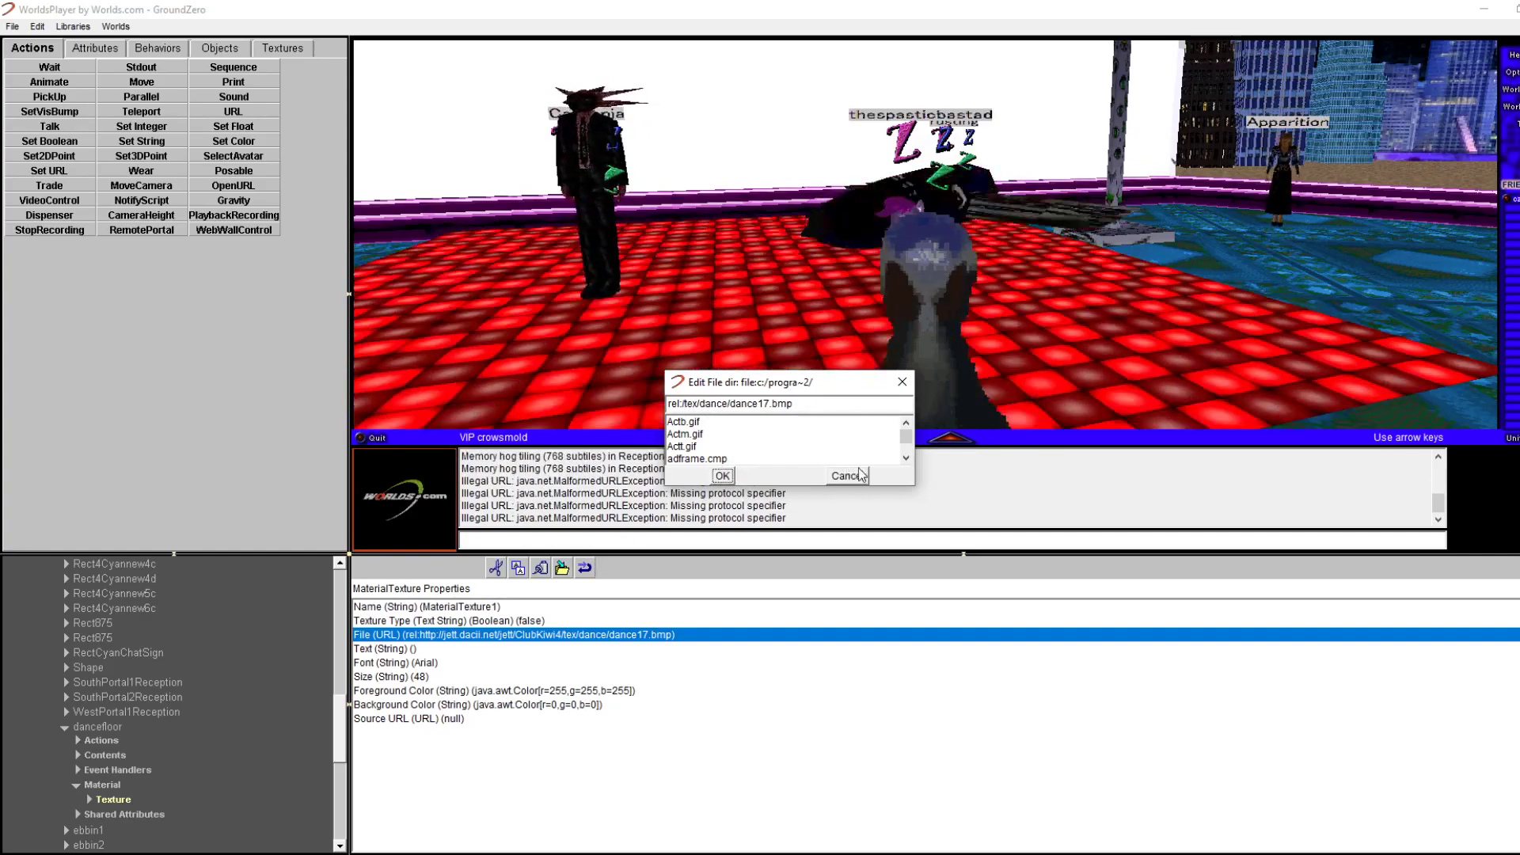
click(853, 476)
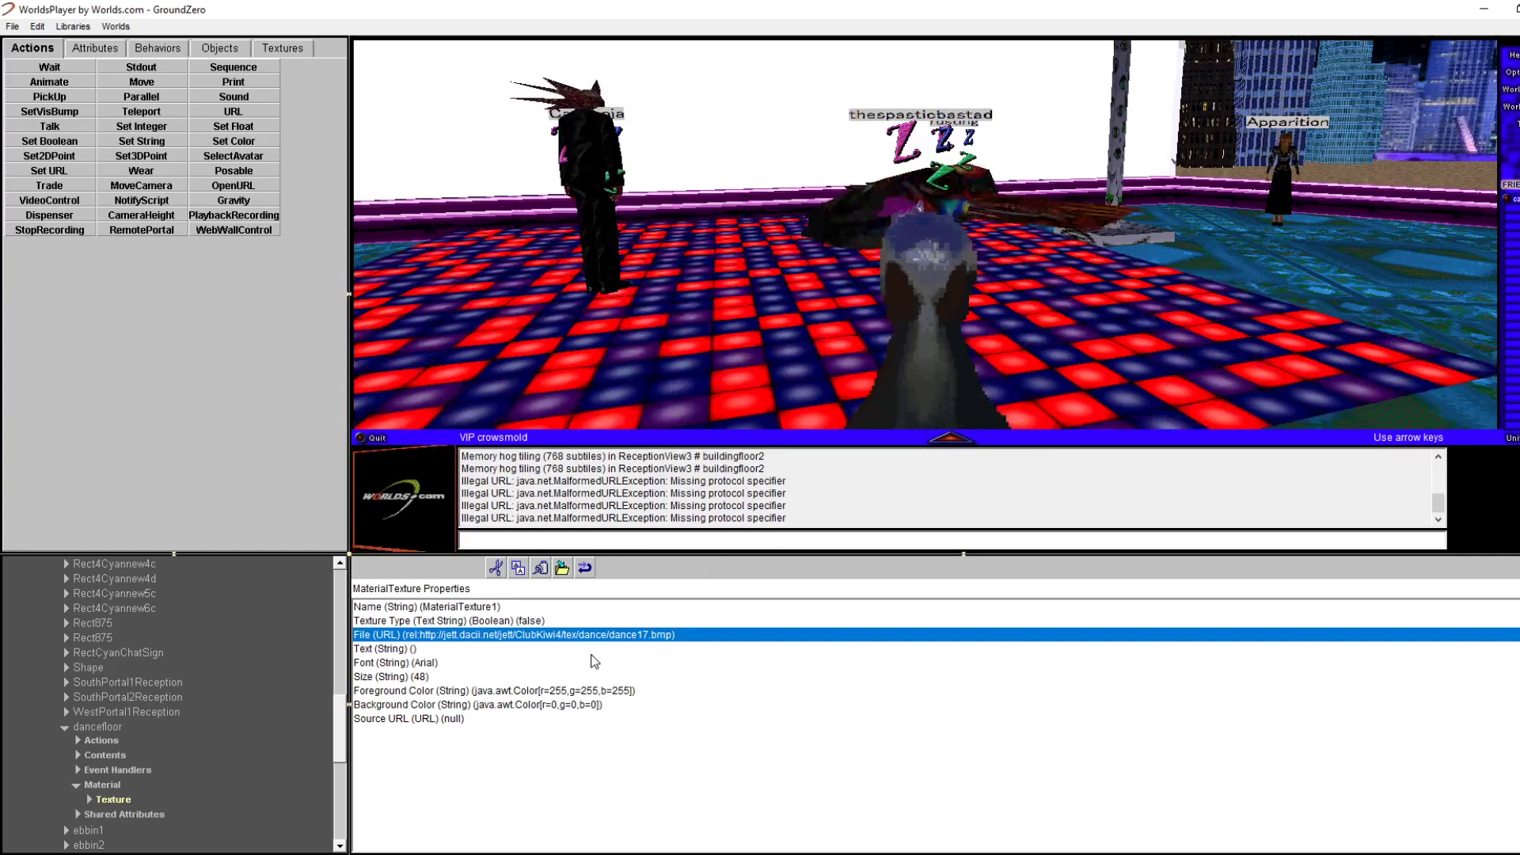
double_click(597, 635)
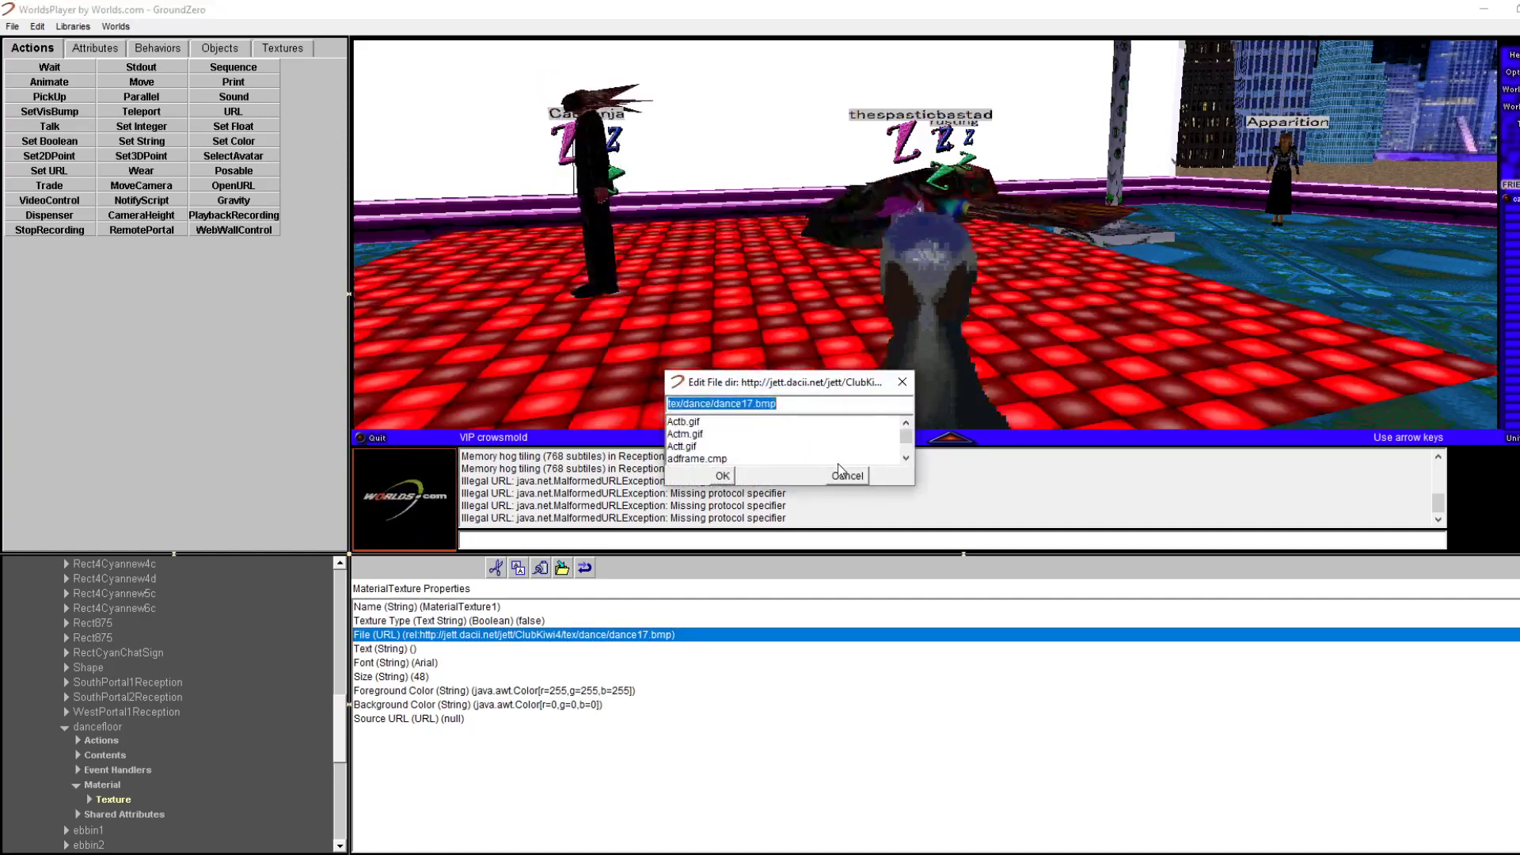
click(849, 476)
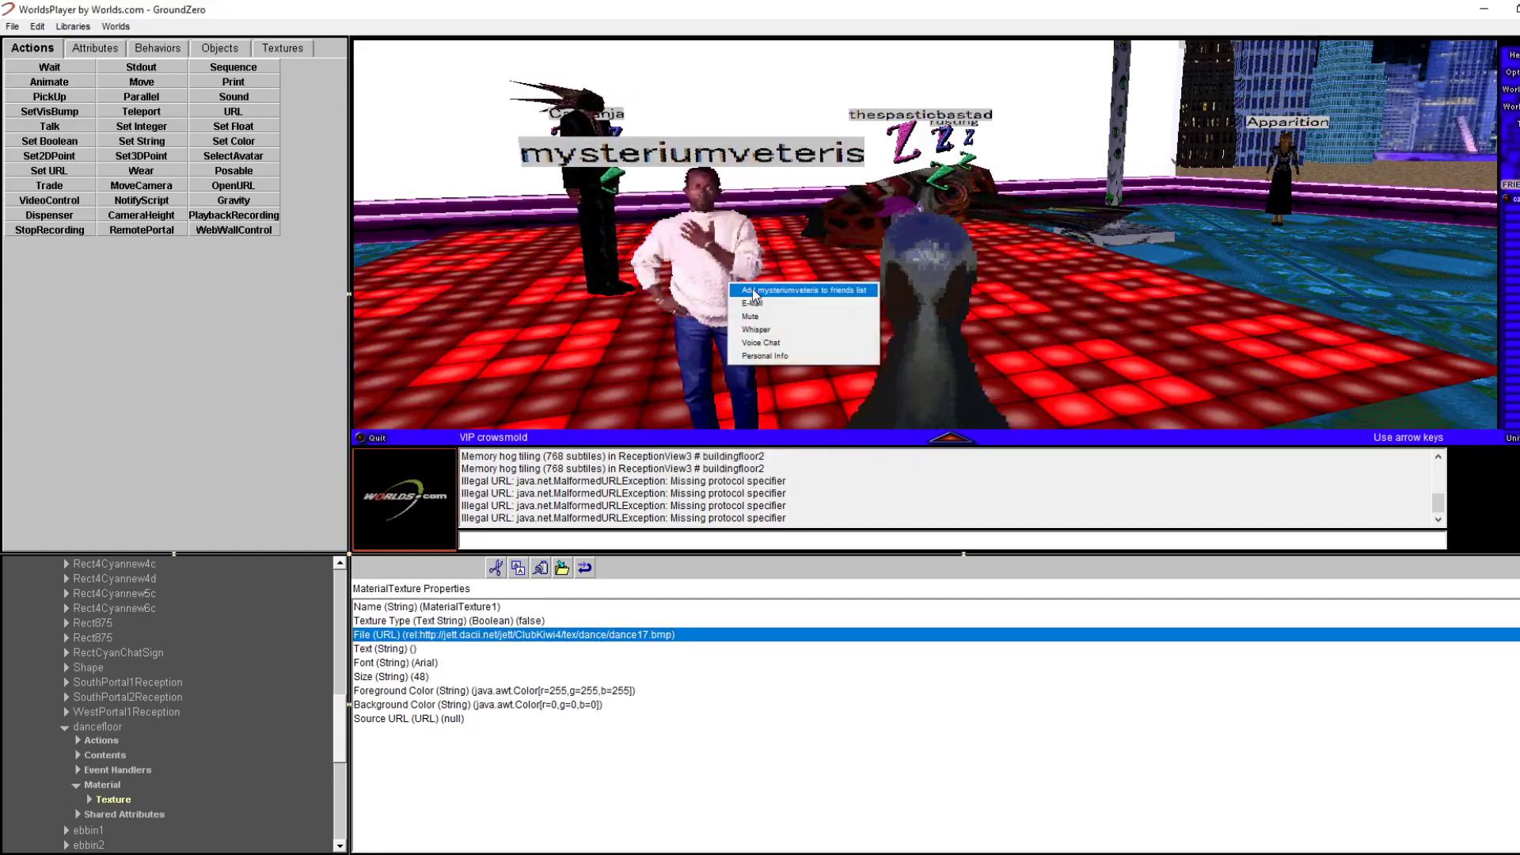
Add the player standing on the dance floor in the white sweater to the friends list
click(780, 290)
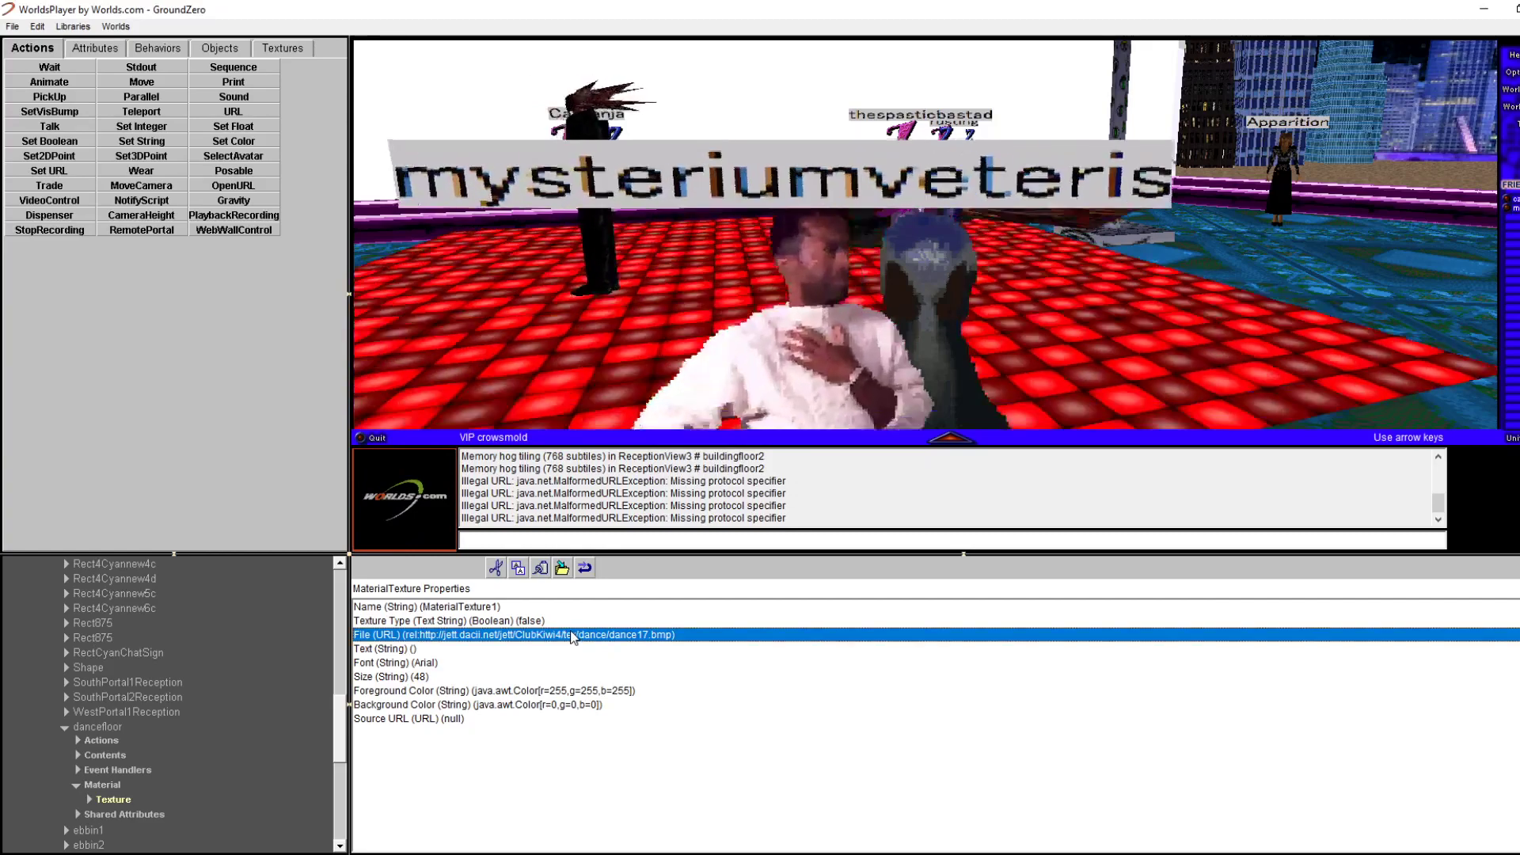
Try again to strip the web address from the dance floor texture's file URL, leaving rel:tex/dance/dance17.bmp
double_click(573, 635)
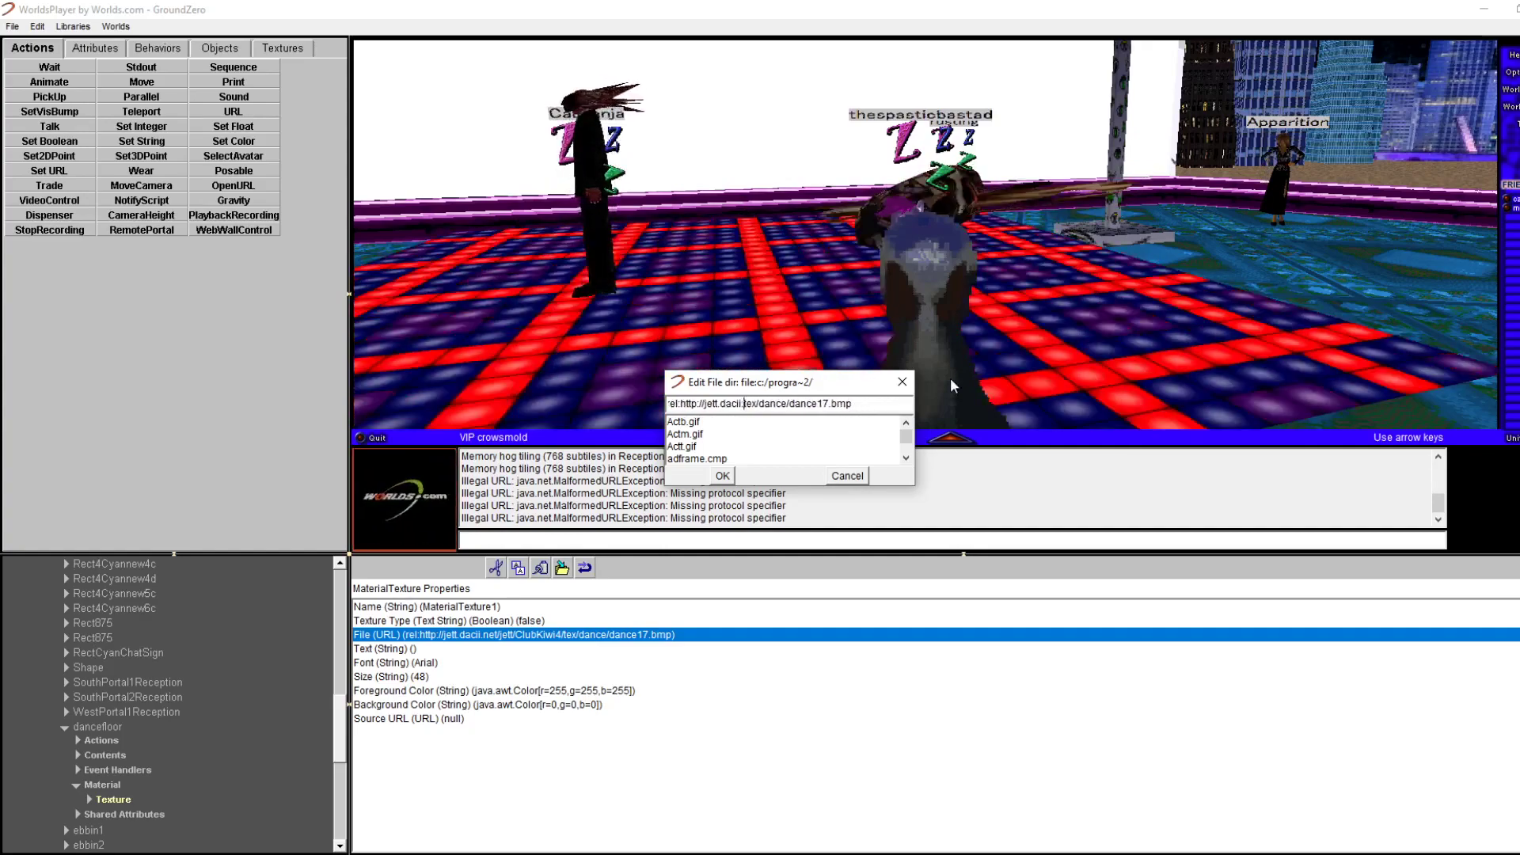
key(BackSpace)
key(BackSpace)
key(BackSpace)
key(BackSpace)
key(BackSpace)
key(BackSpace)
key(BackSpace)
key(BackSpace)
key(BackSpace)
key(BackSpace)
key(BackSpace)
key(BackSpace)
key(BackSpace)
key(BackSpace)
key(BackSpace)
key(BackSpace)
key(BackSpace)
key(BackSpace)
key(BackSpace)
key(BackSpace)
key(BackSpace)
key(BackSpace)
key(BackSpace)
key(BackSpace)
key(BackSpace)
key(BackSpace)
key(BackSpace)
key(BackSpace)
key(BackSpace)
key(BackSpace)
key(BackSpace)
key(BackSpace)
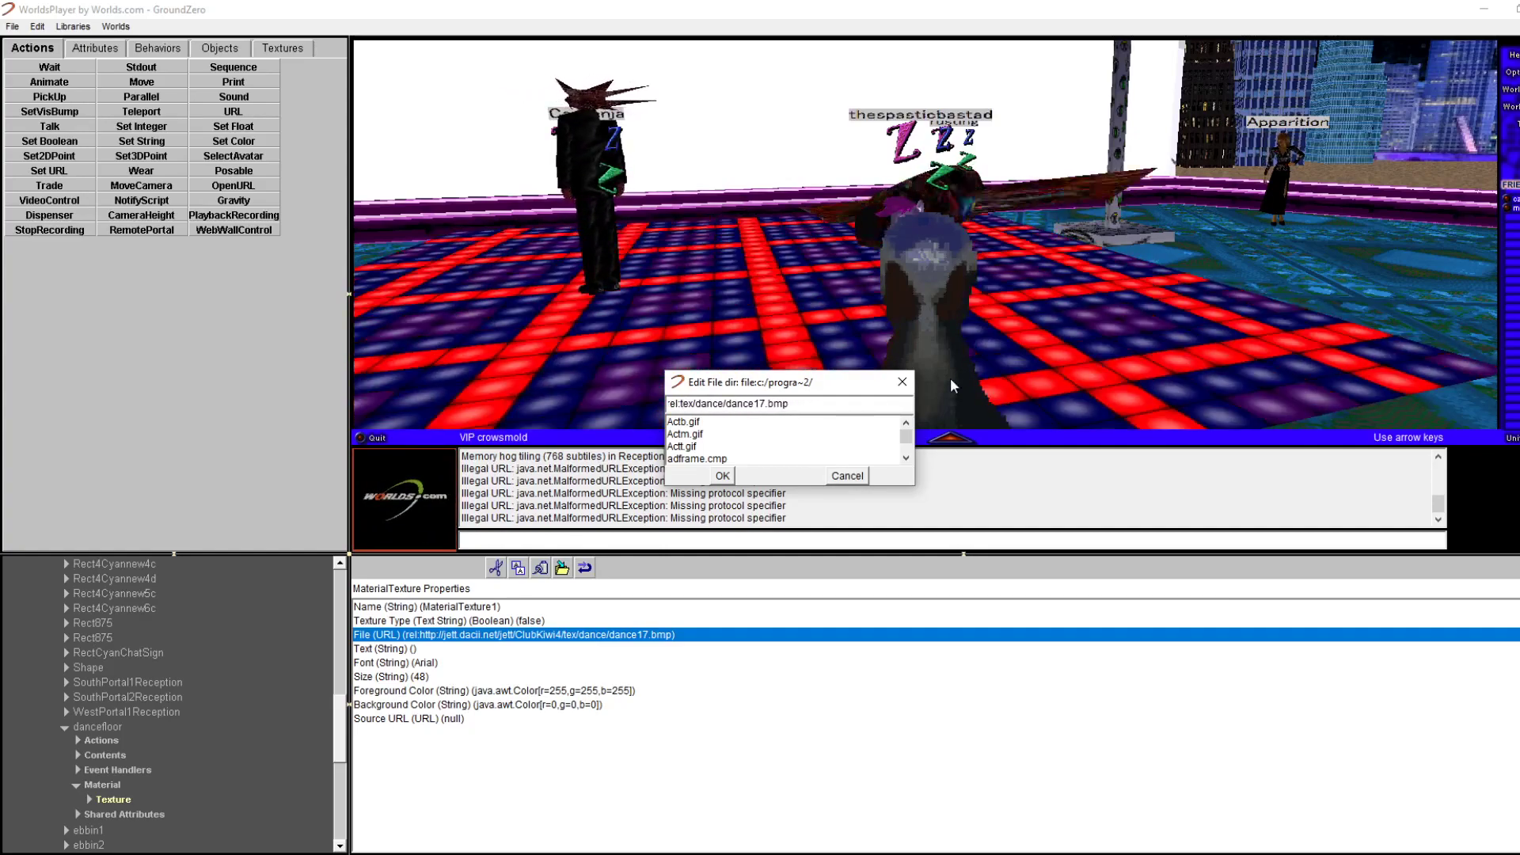
click(722, 477)
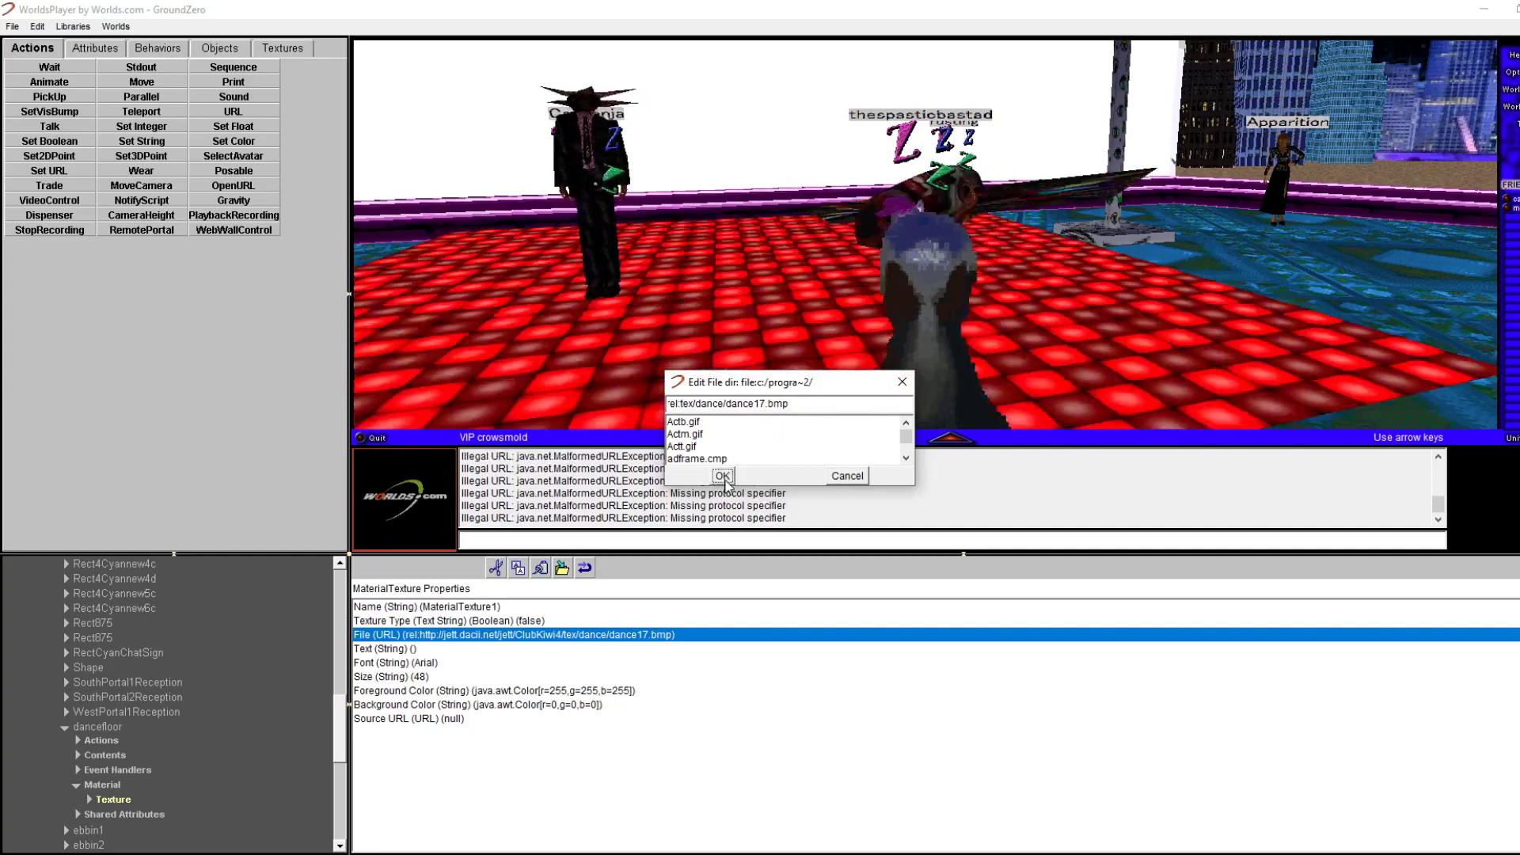
click(847, 476)
Walk the avatar over the dance floor and across the plaza to the purple neon railing
key(Left)
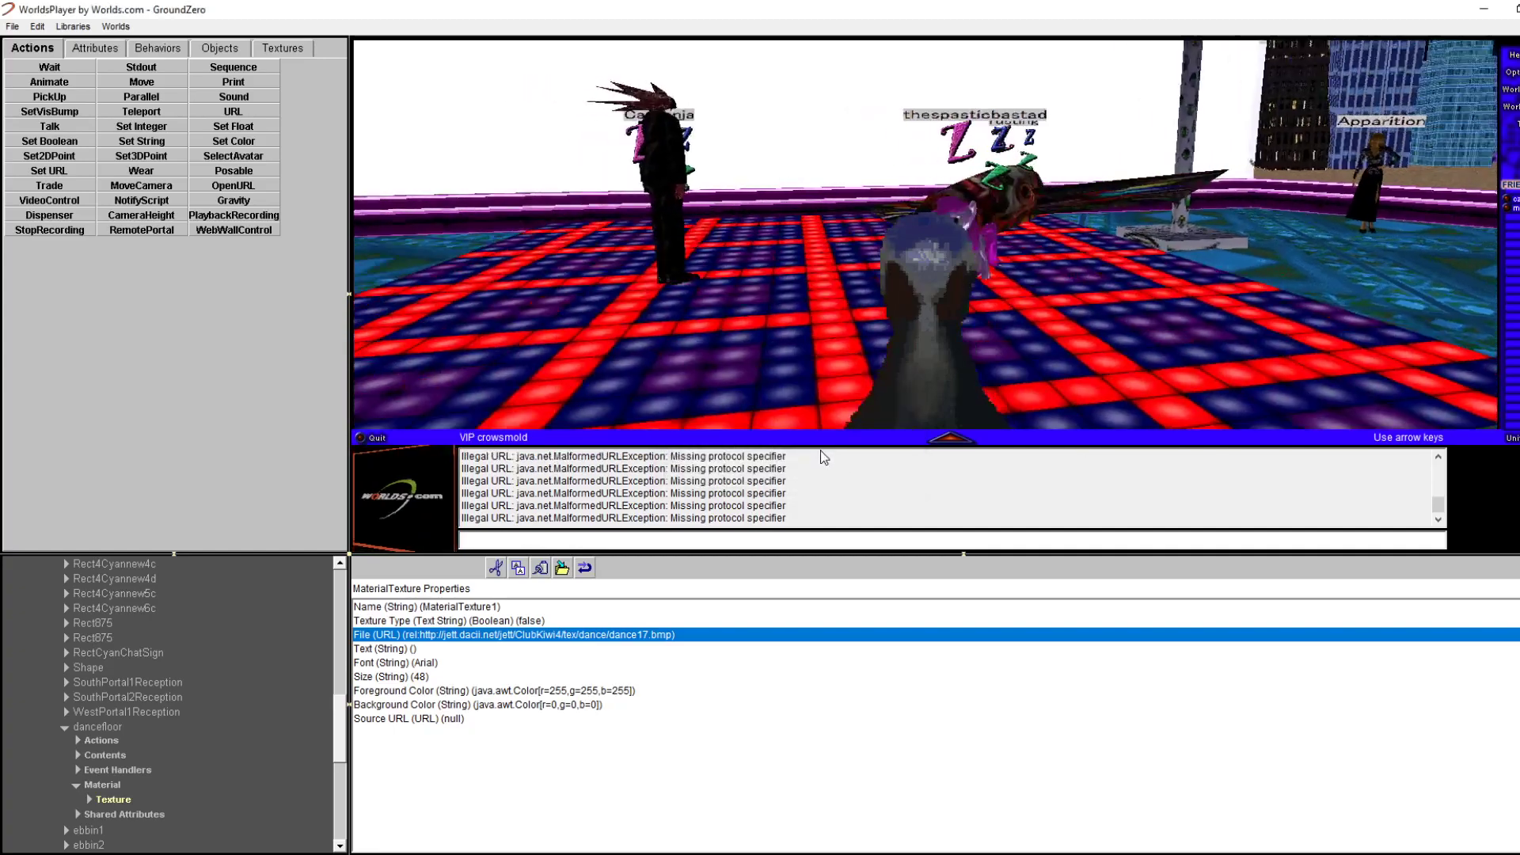
key(Left)
key(Up)
key(Right)
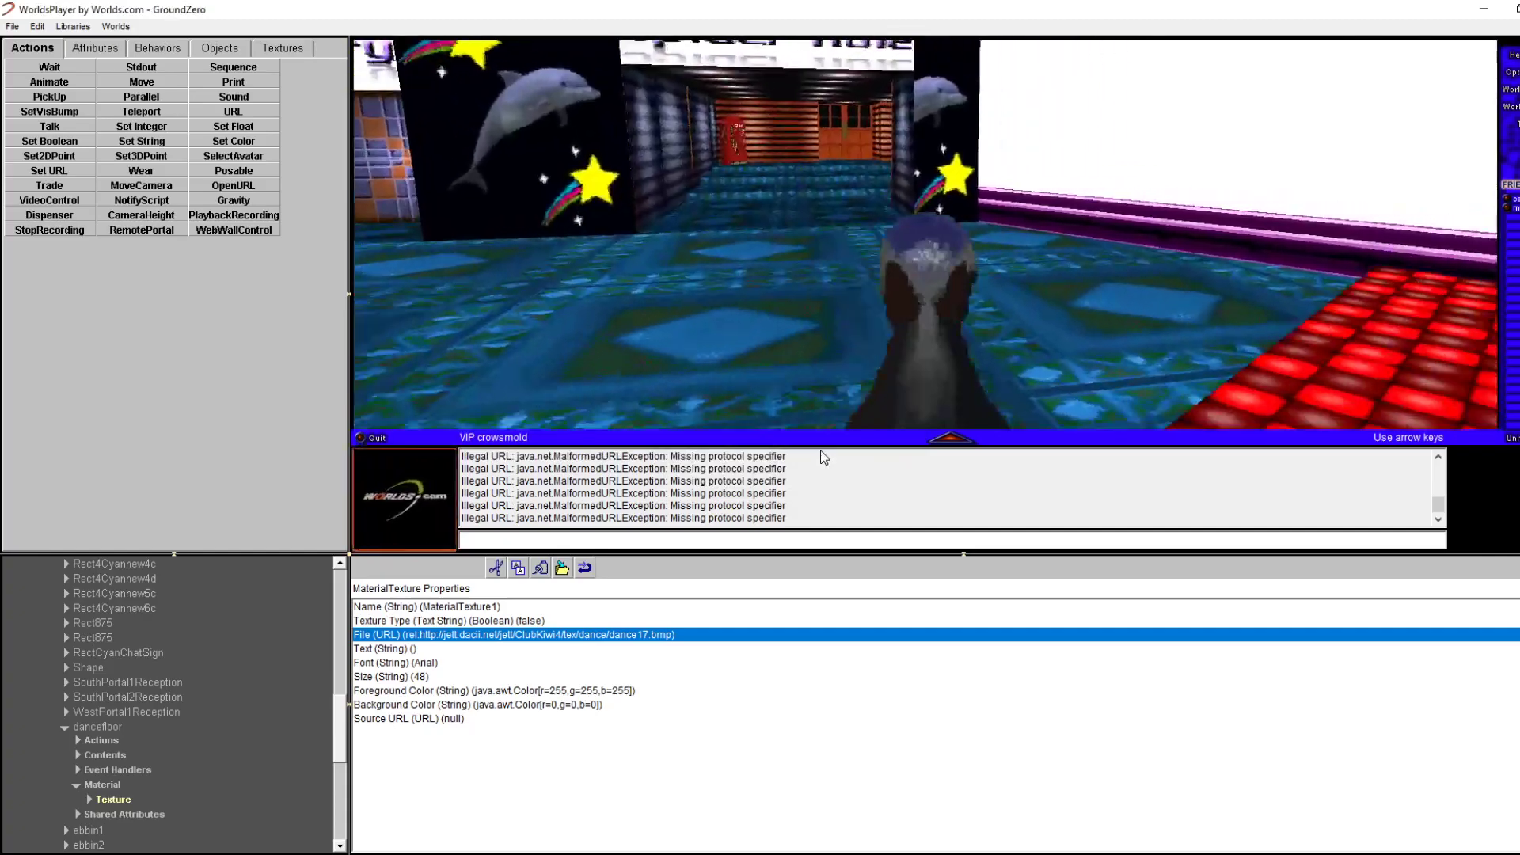
key(Right)
key(Up)
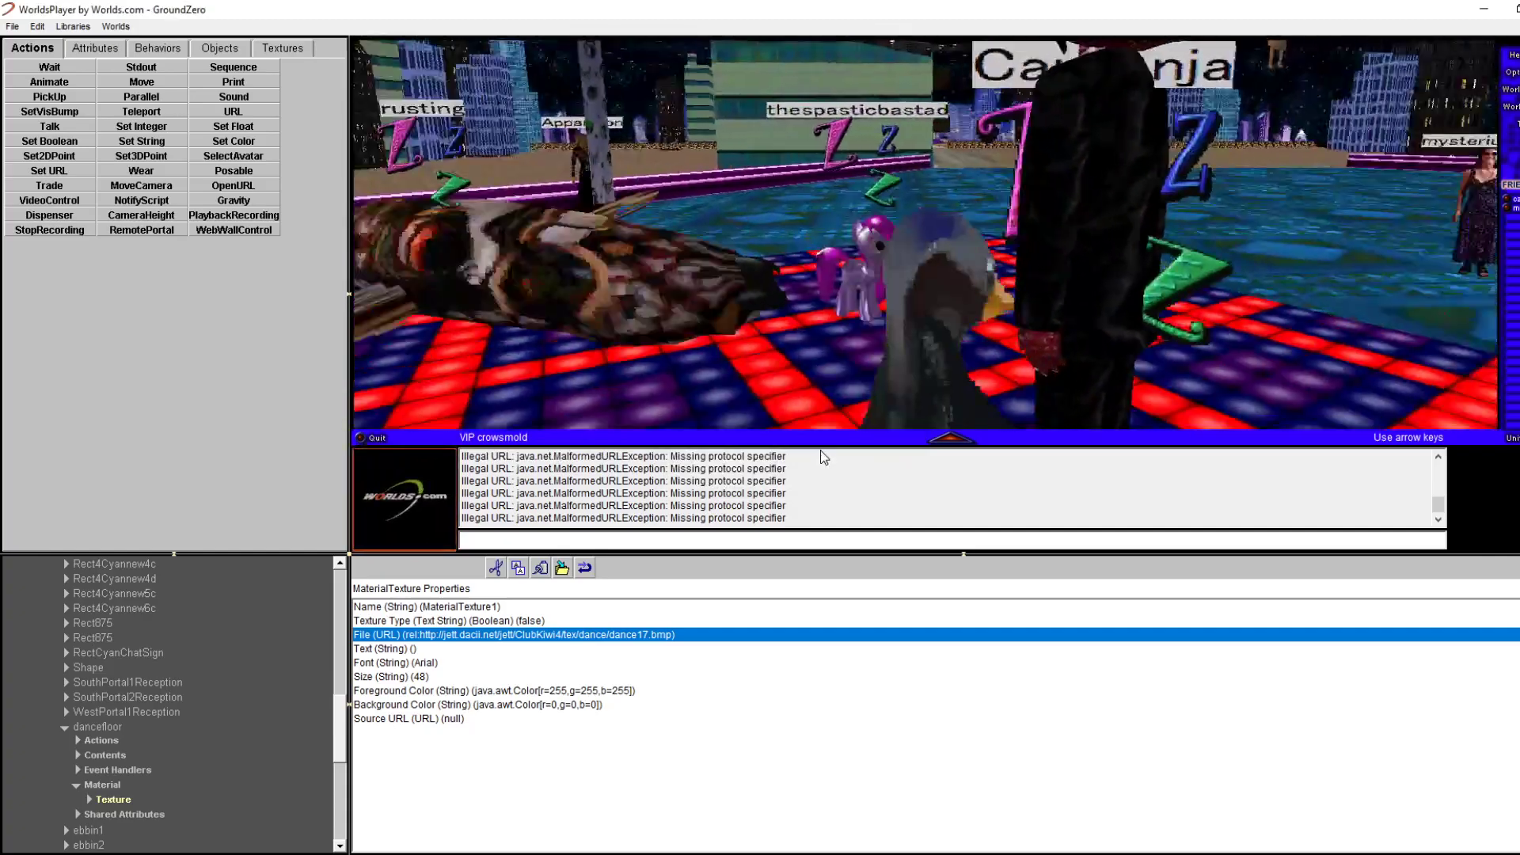
key(Left)
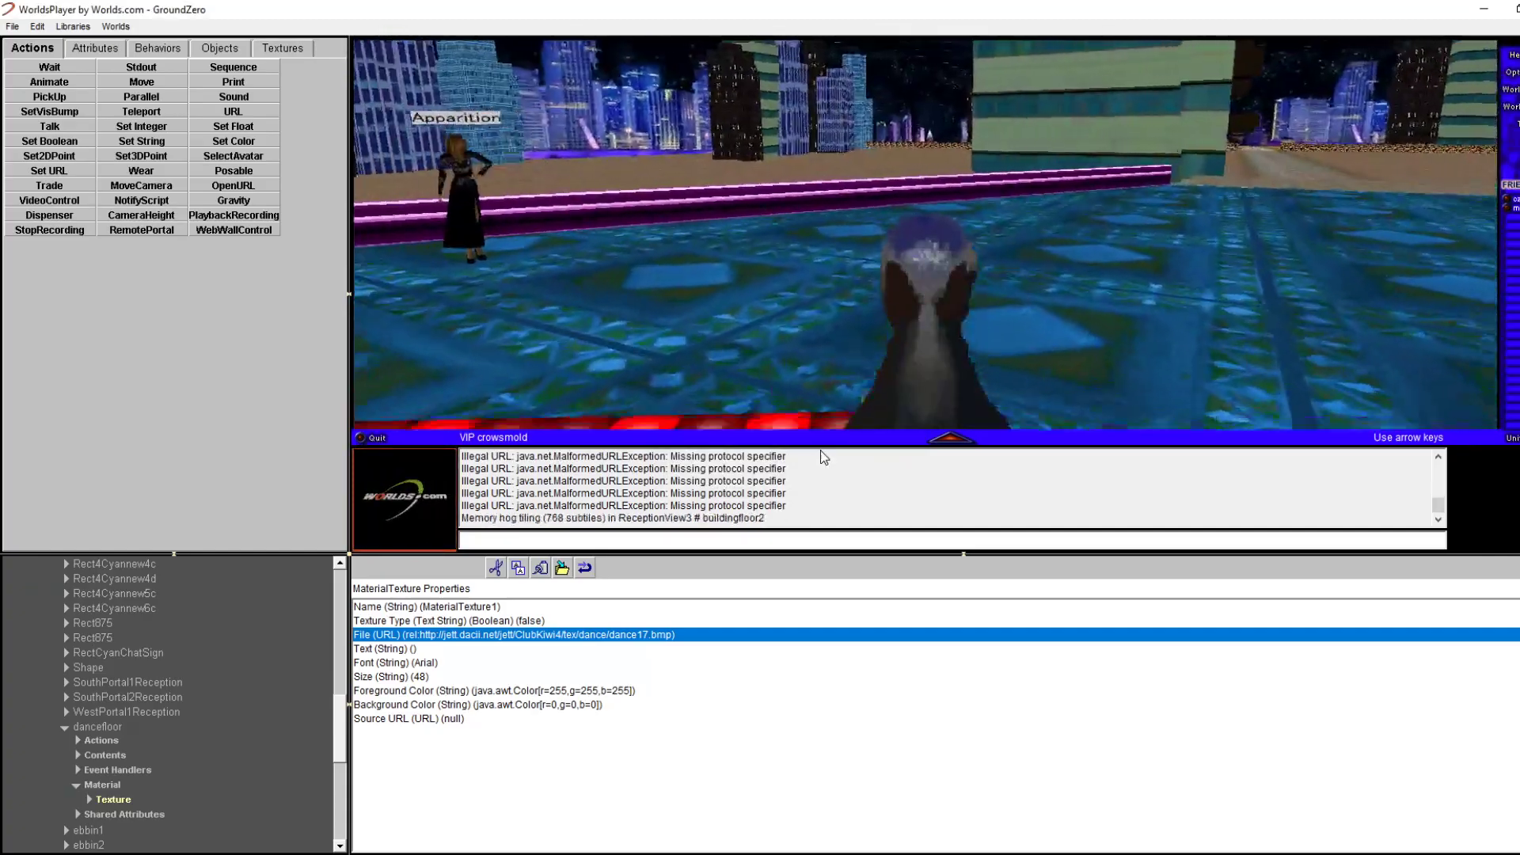
key(Left)
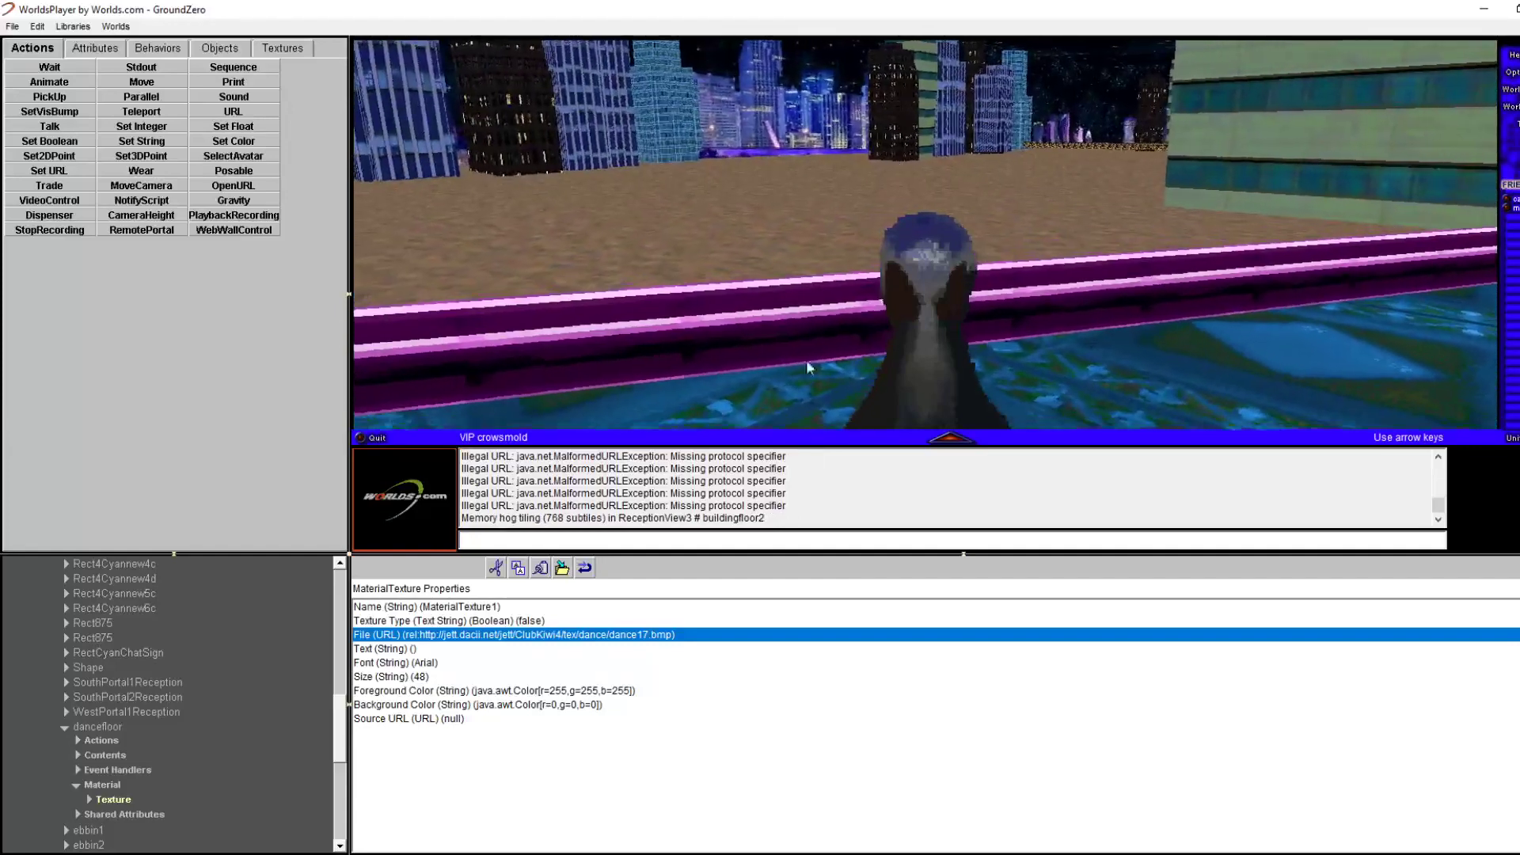
Try to set the texture file URL of the purple neon railing to the relative path rel:tex/neonbars.bmp
right_click(745, 311)
click(768, 317)
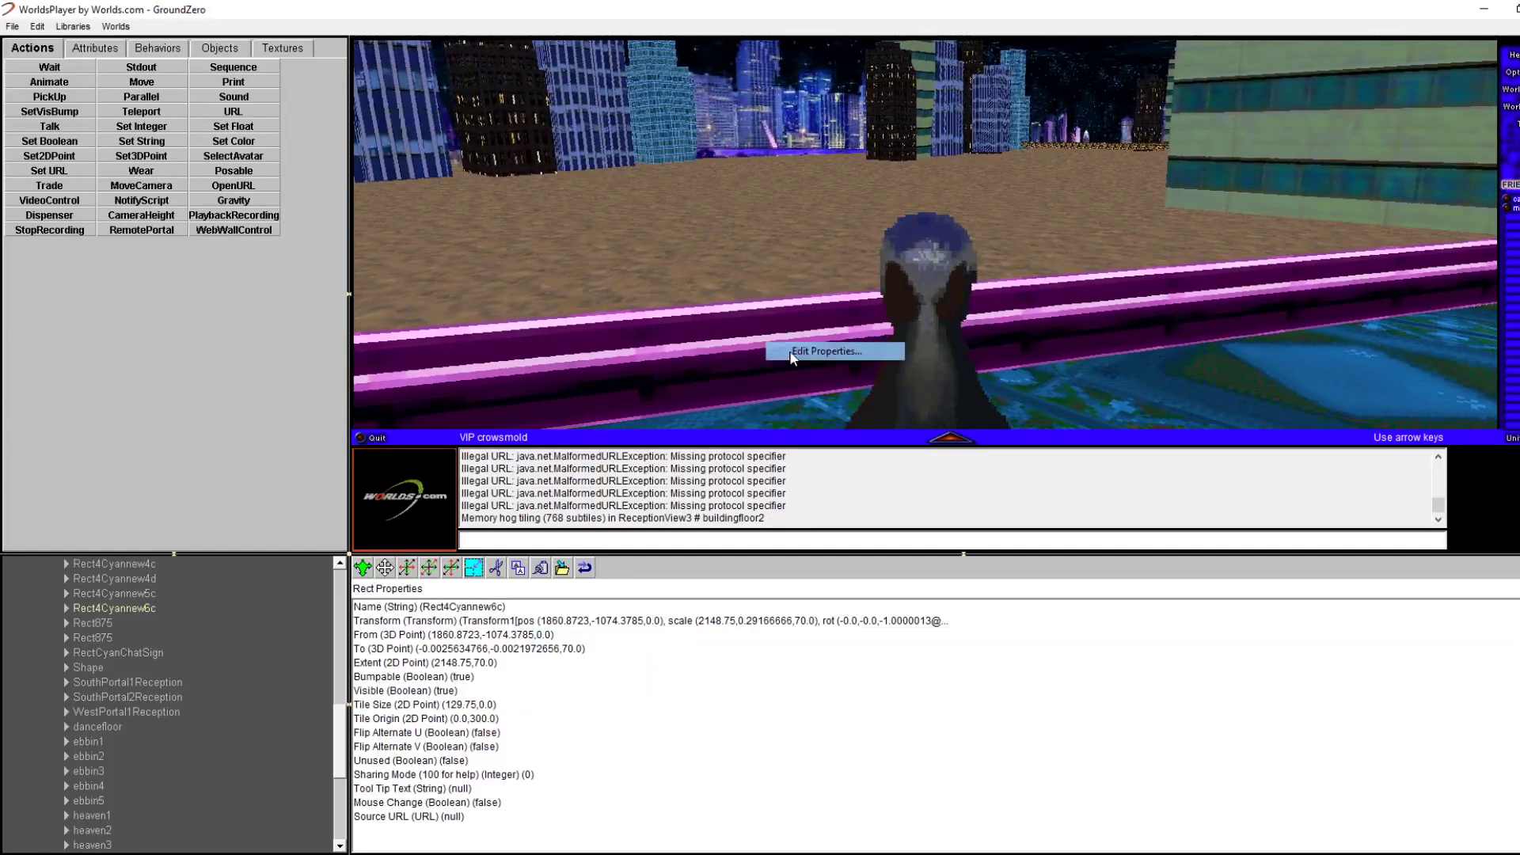
click(80, 665)
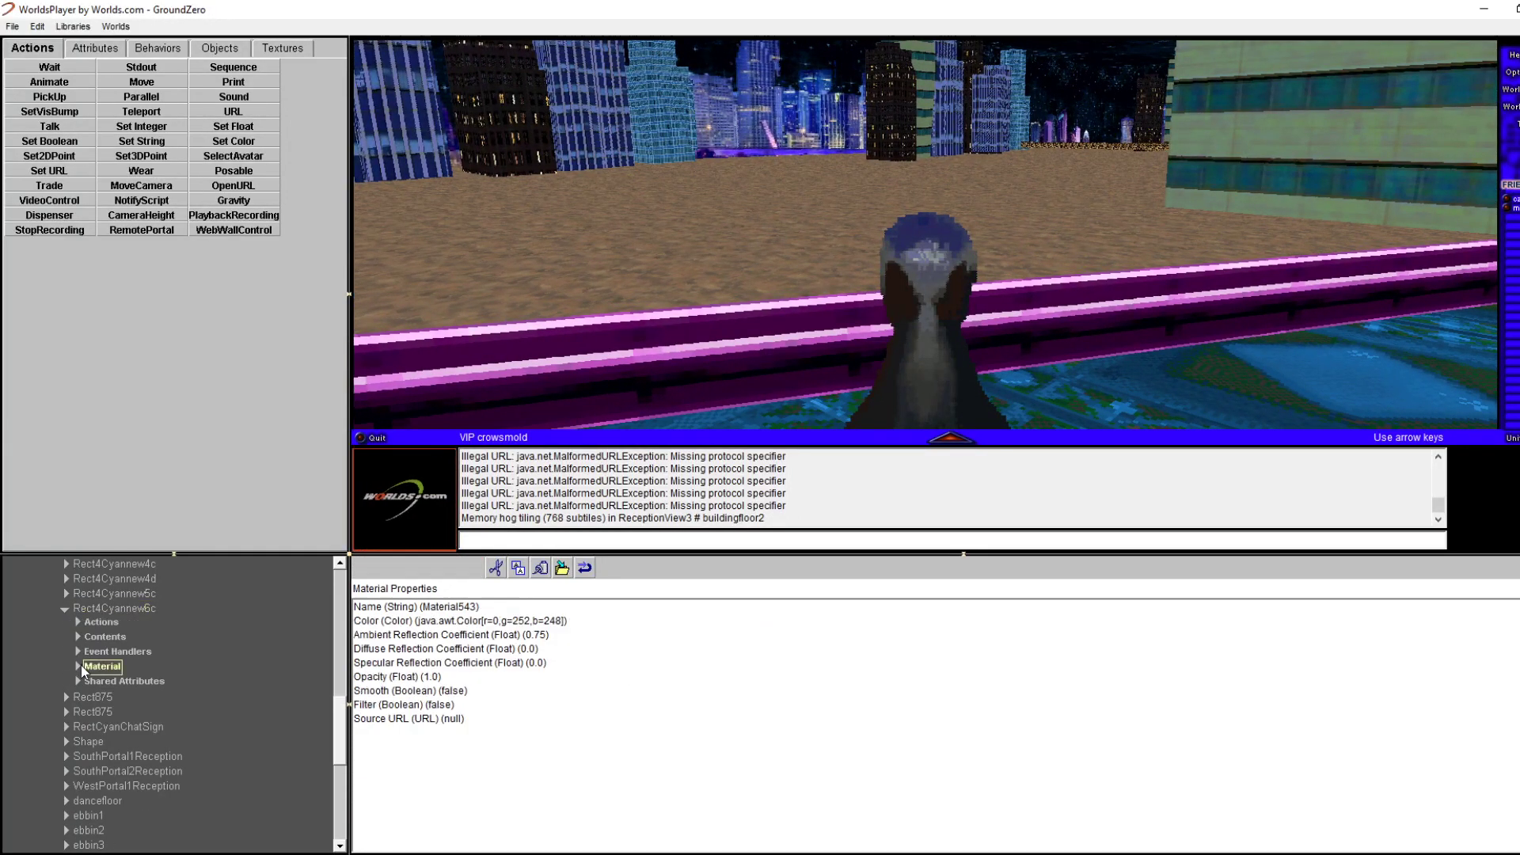
click(77, 666)
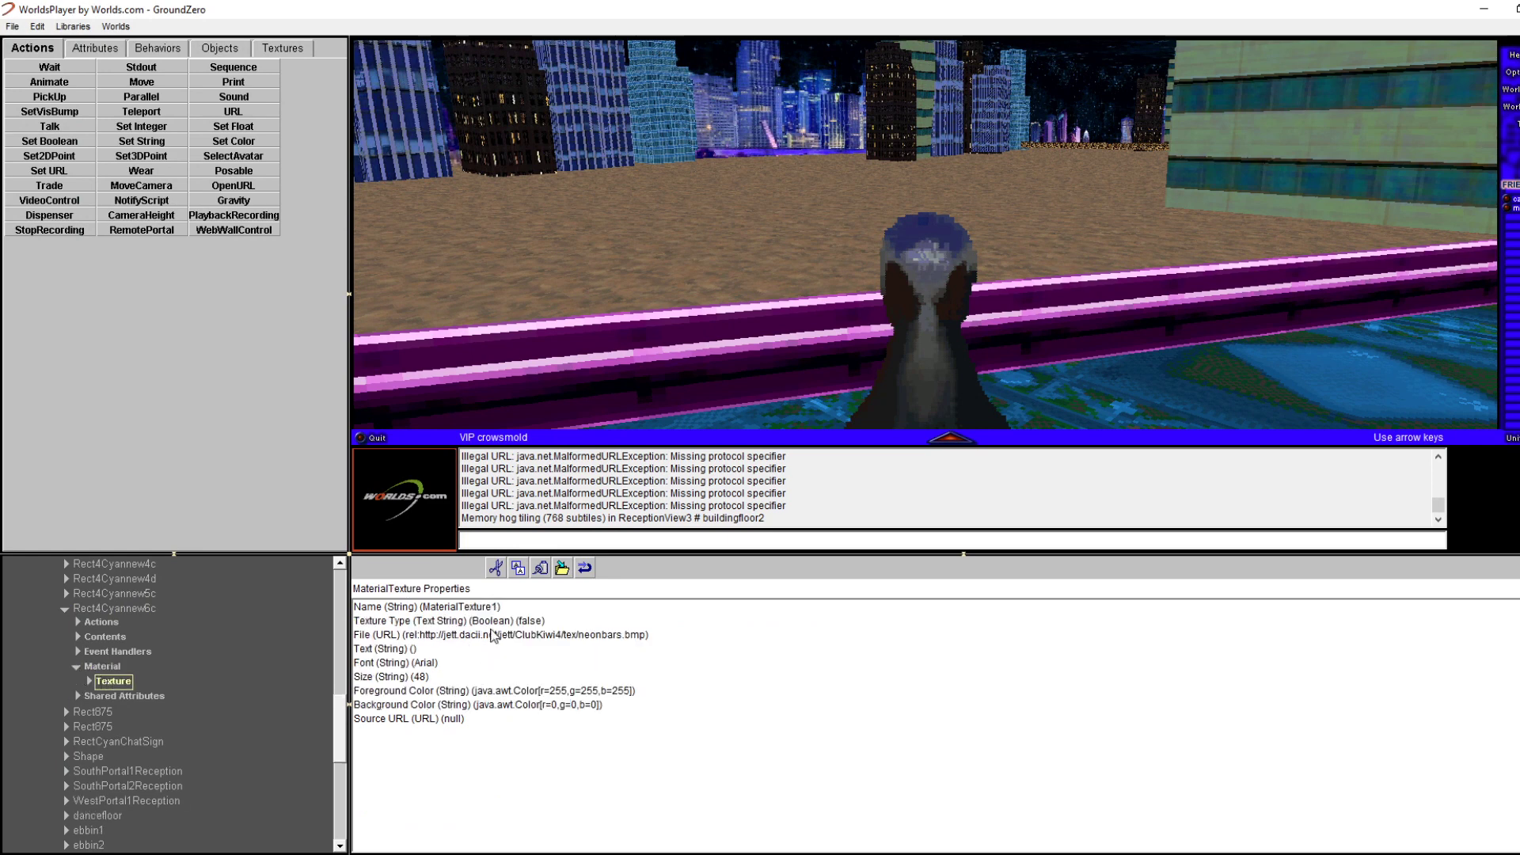
double_click(492, 635)
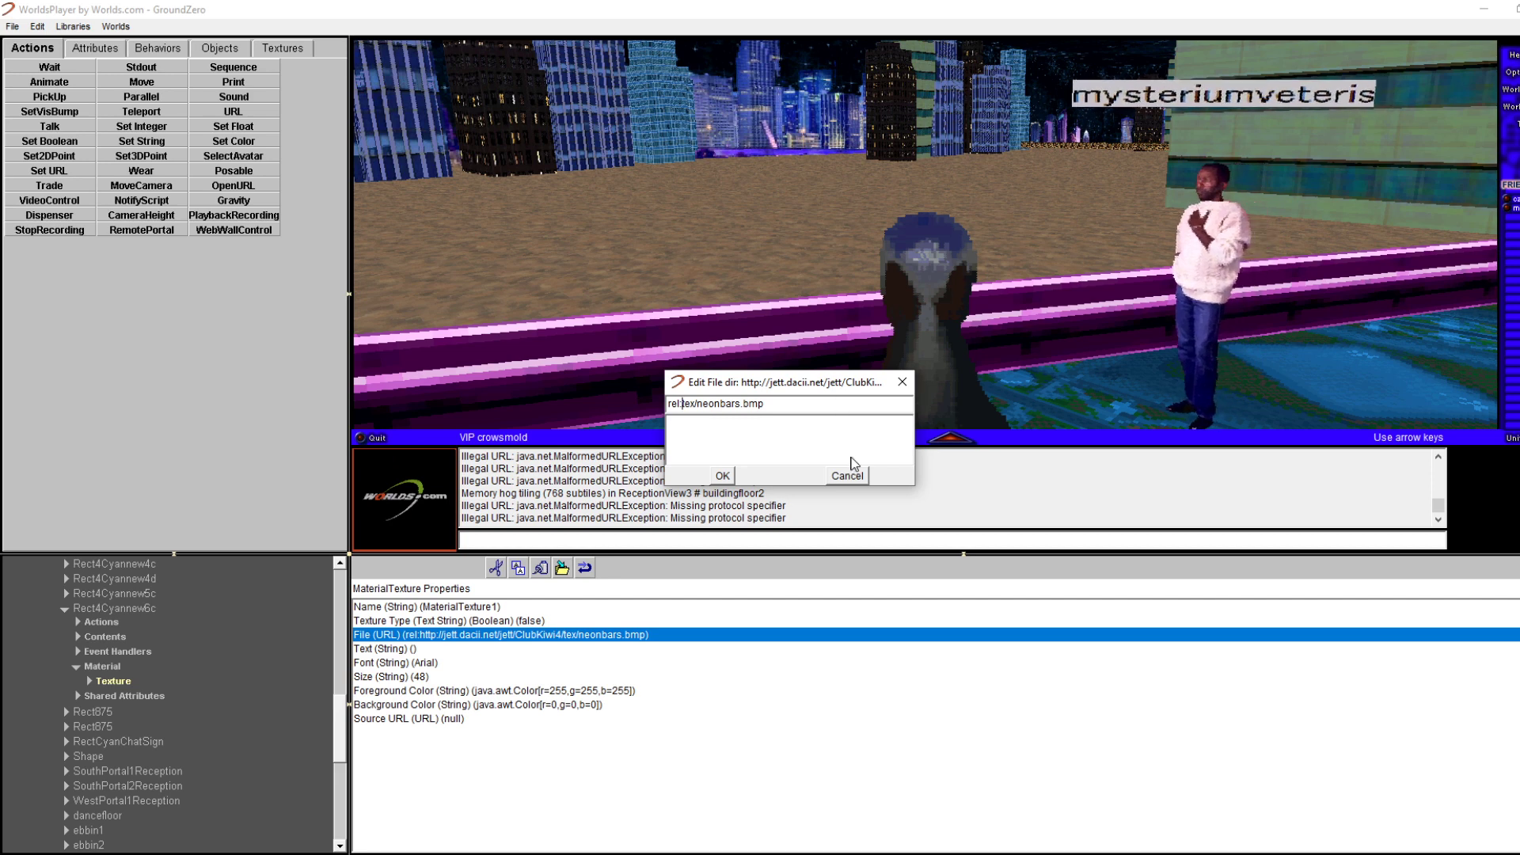
click(847, 475)
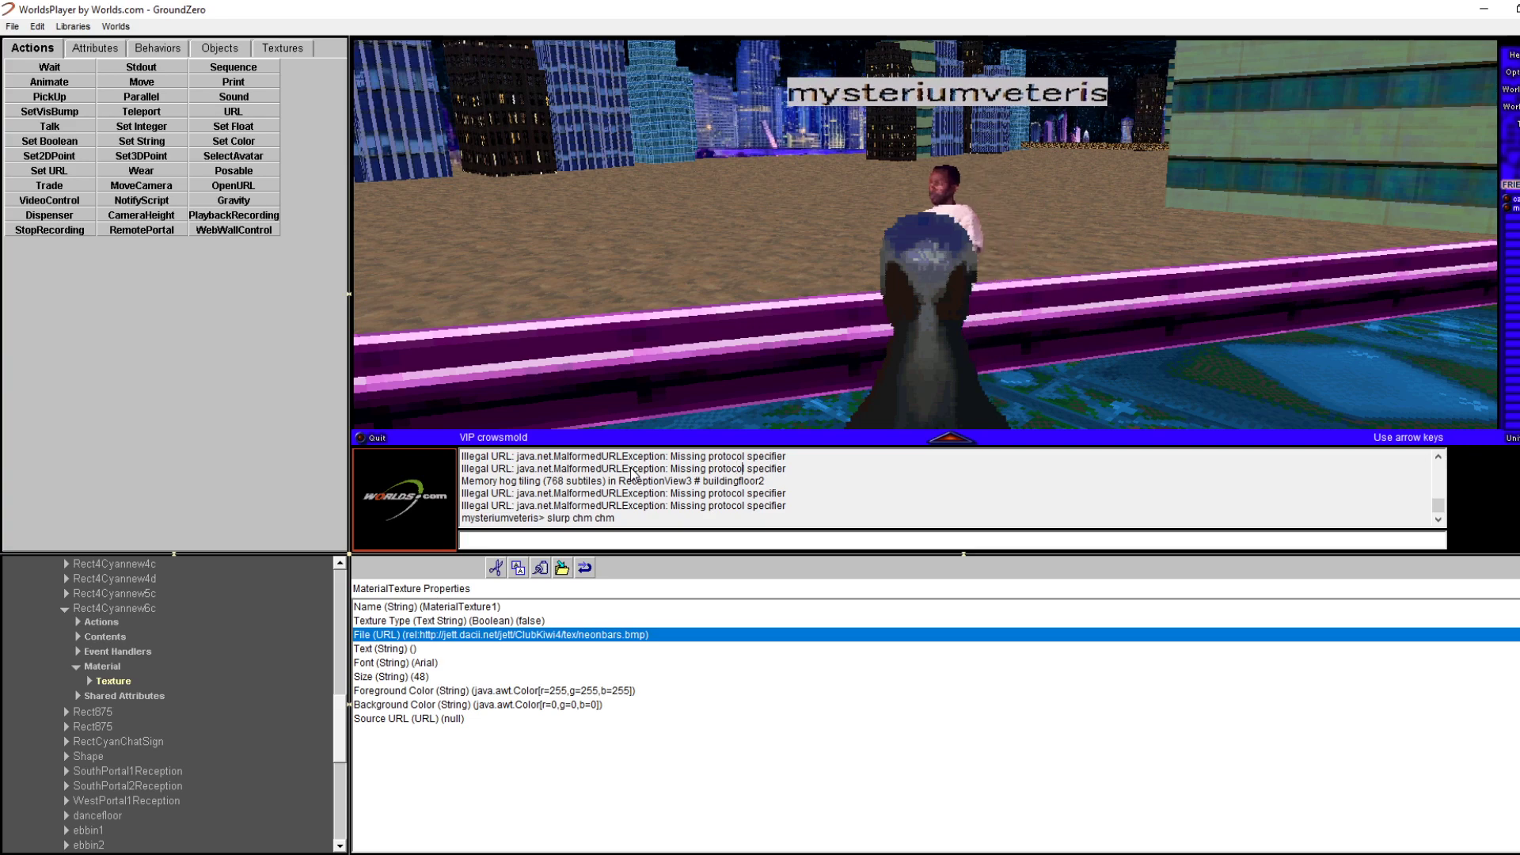
key(Right)
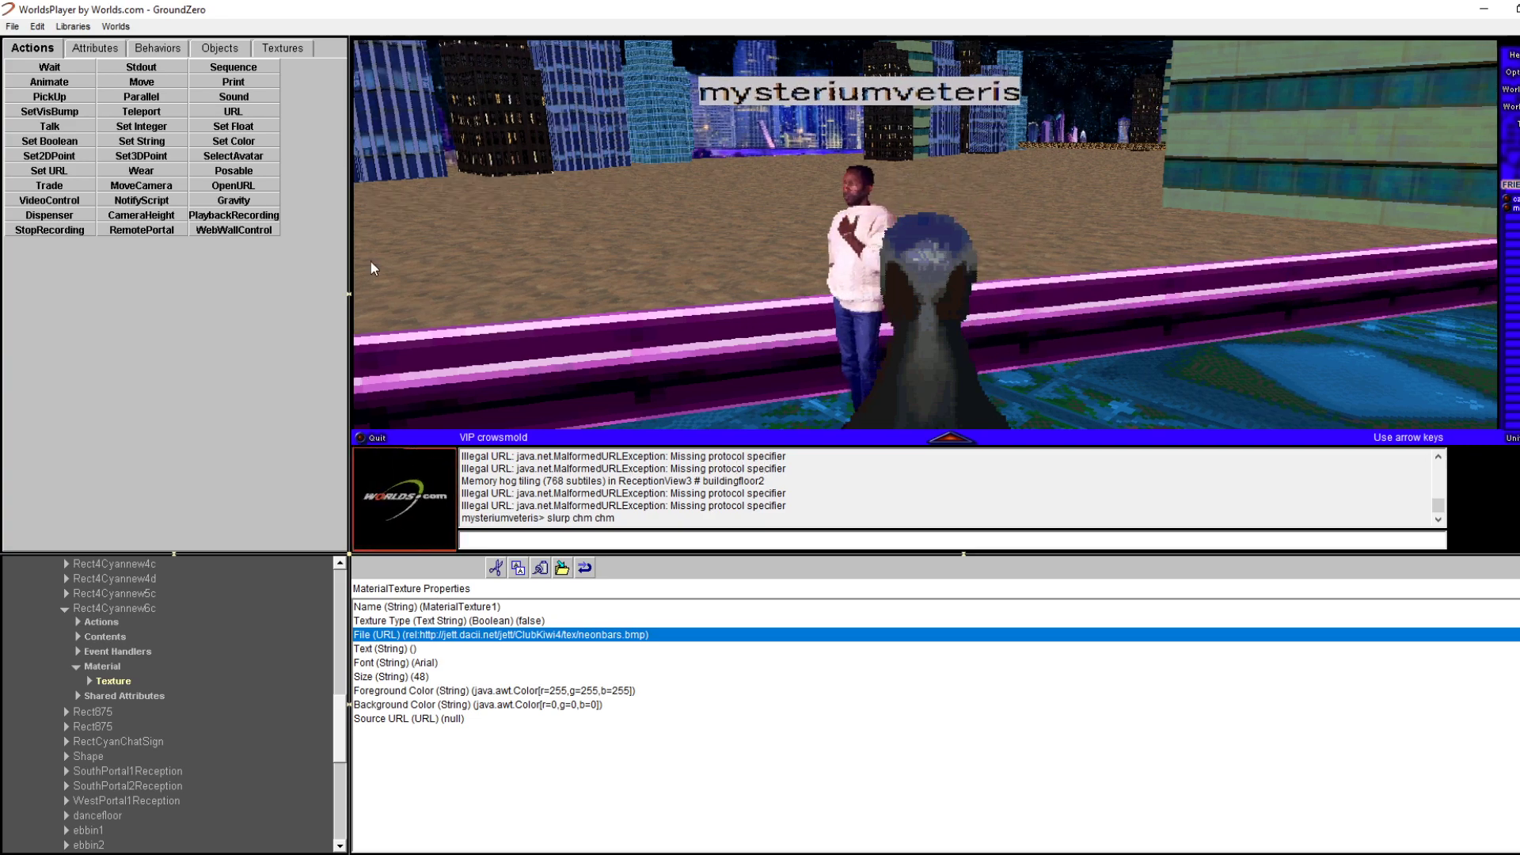
Walk the avatar around the plaza to look over its railings, entrances and dance floor, ending beside the dance floor
key(Right)
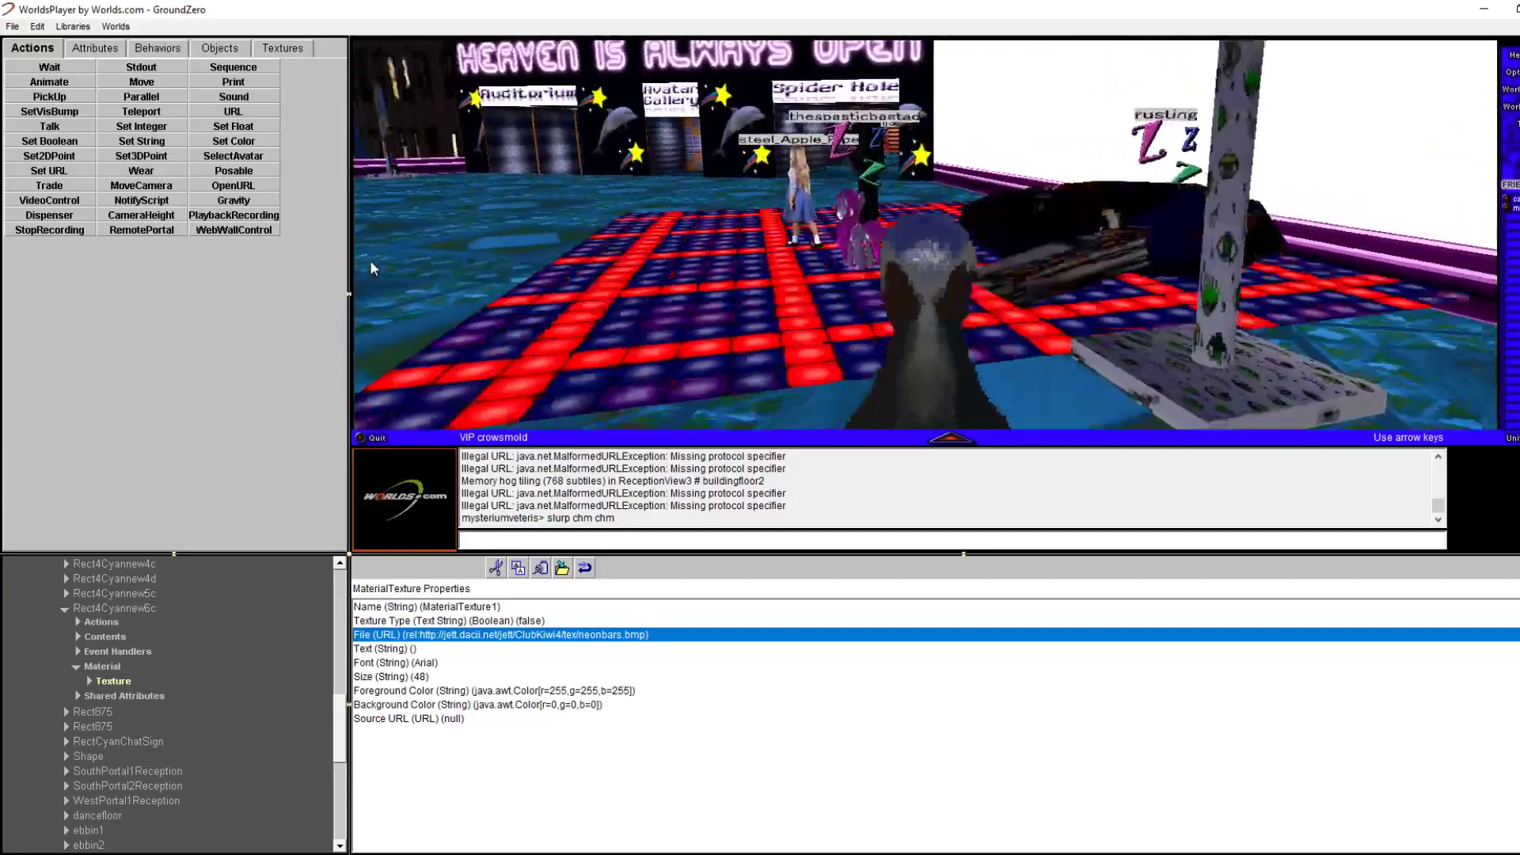
key(Left)
key(Right)
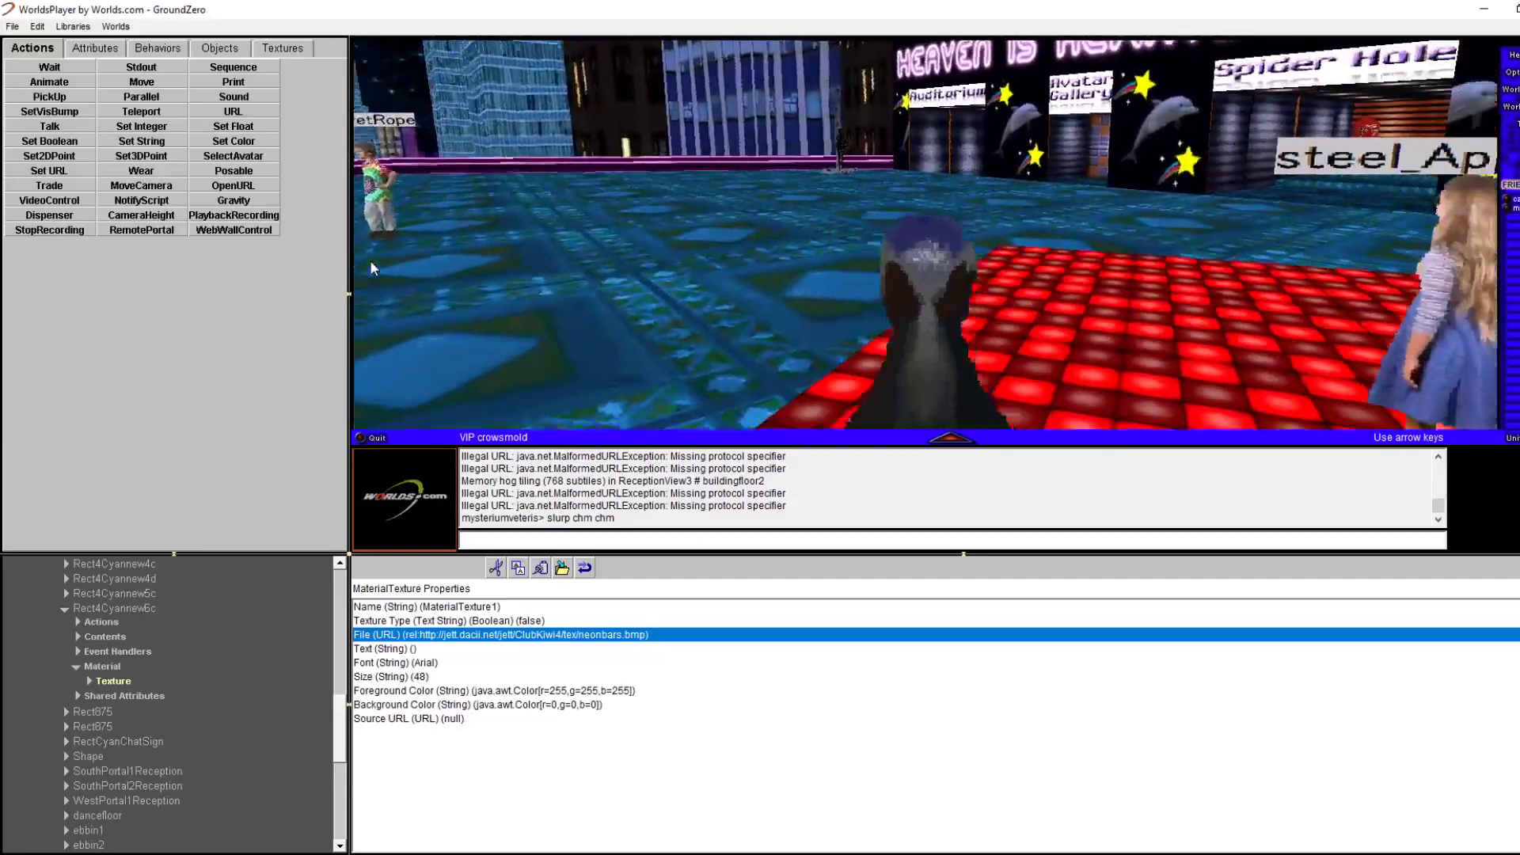
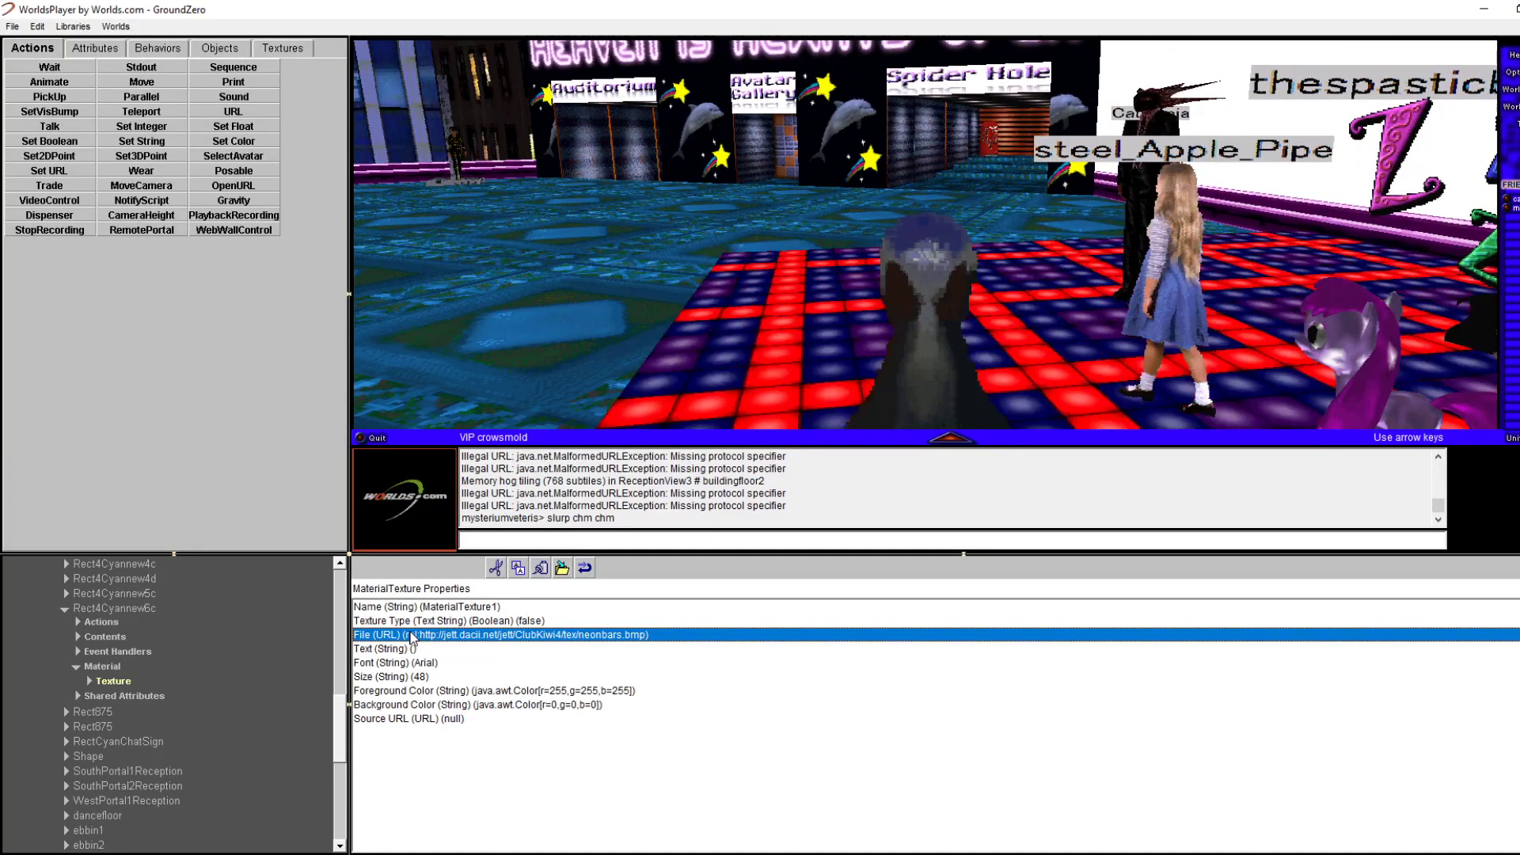
right_click(572, 327)
click(567, 340)
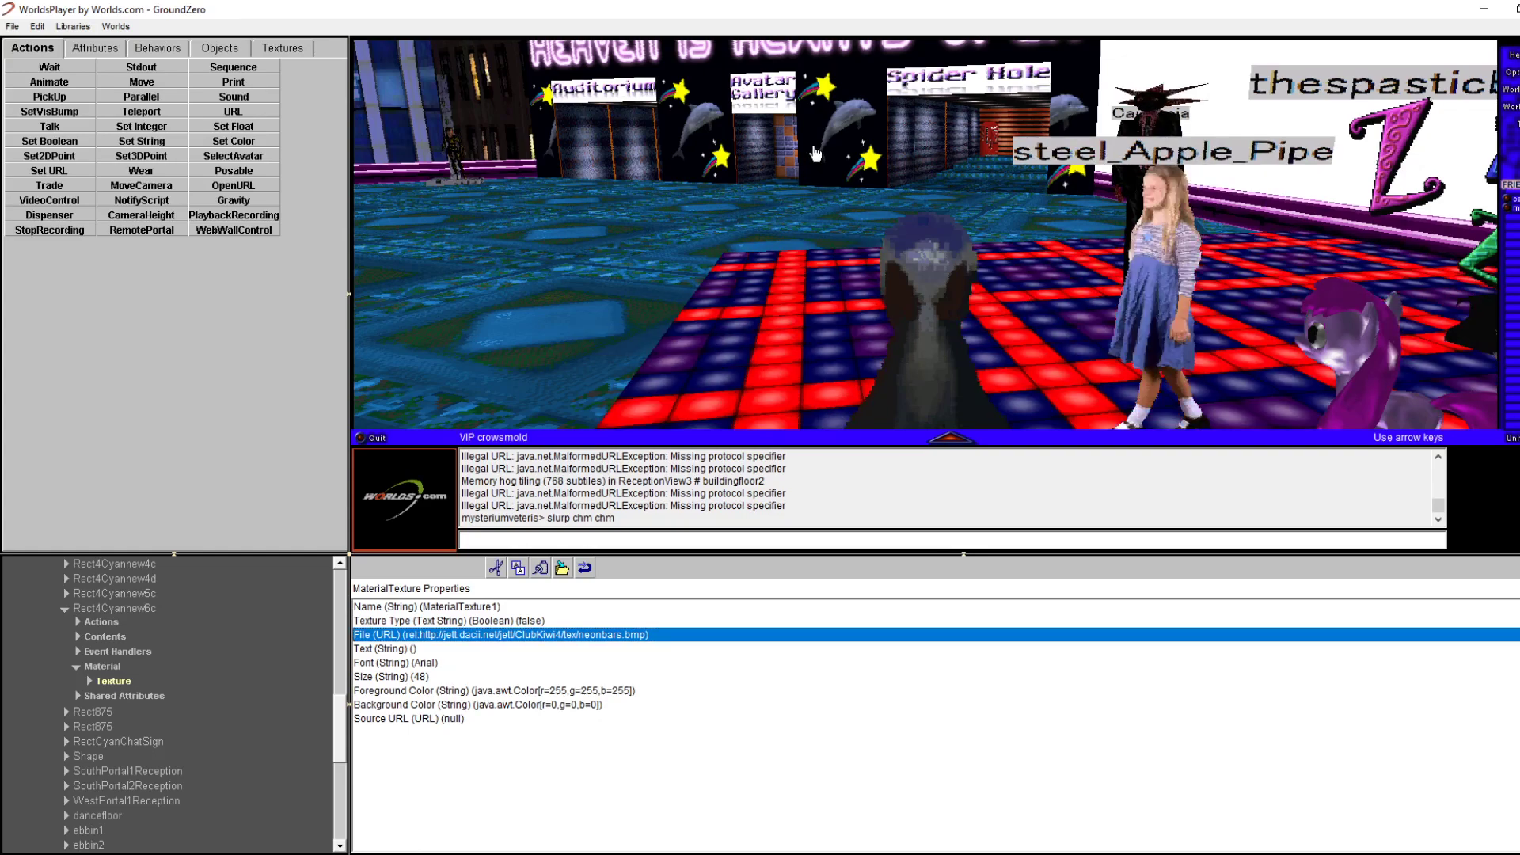
right_click(867, 124)
click(829, 200)
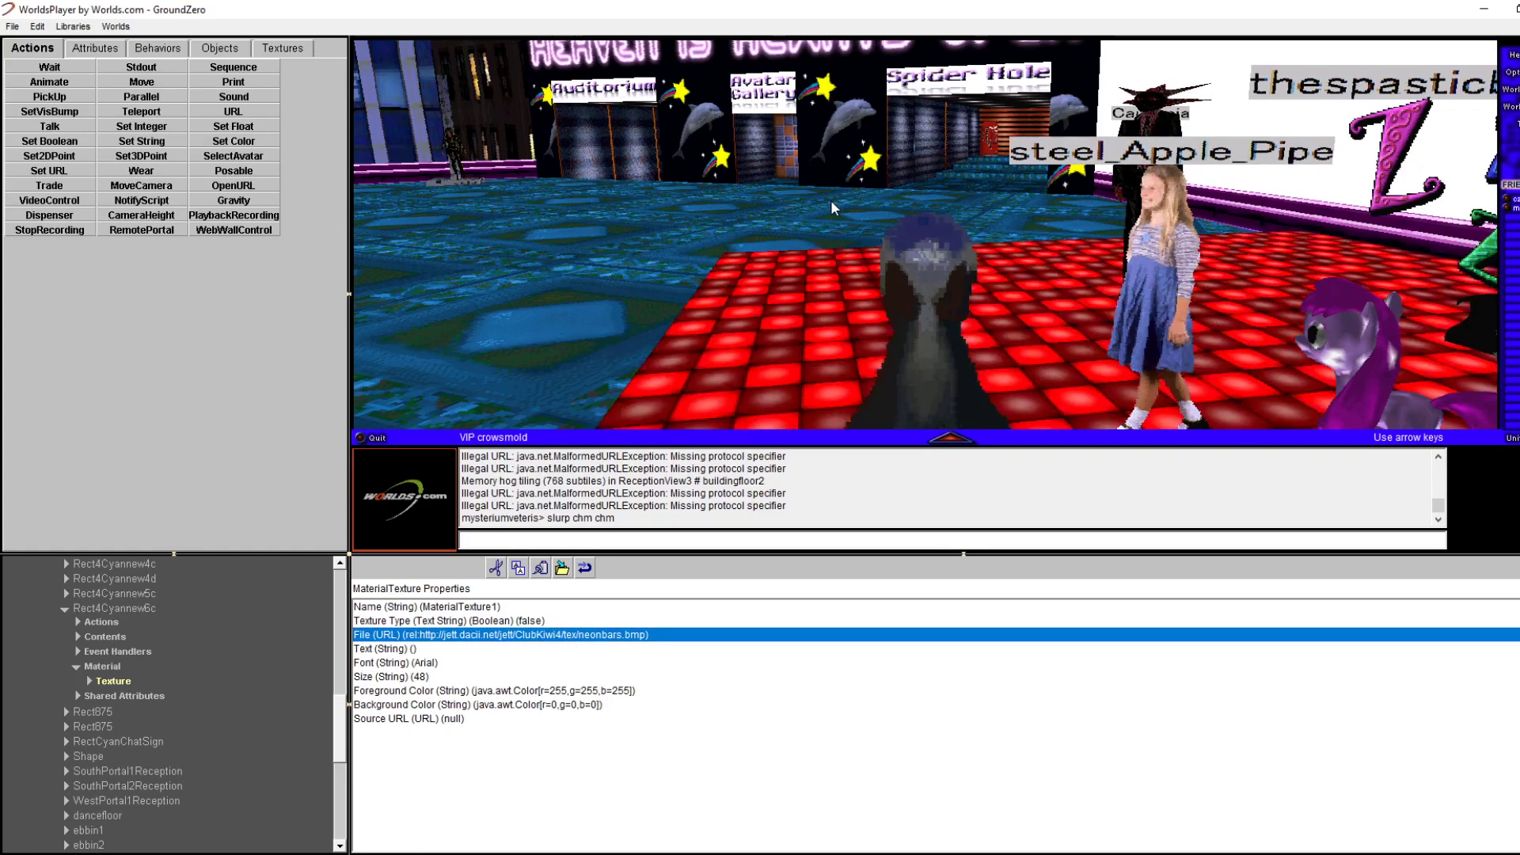
key(Left)
key(Left)
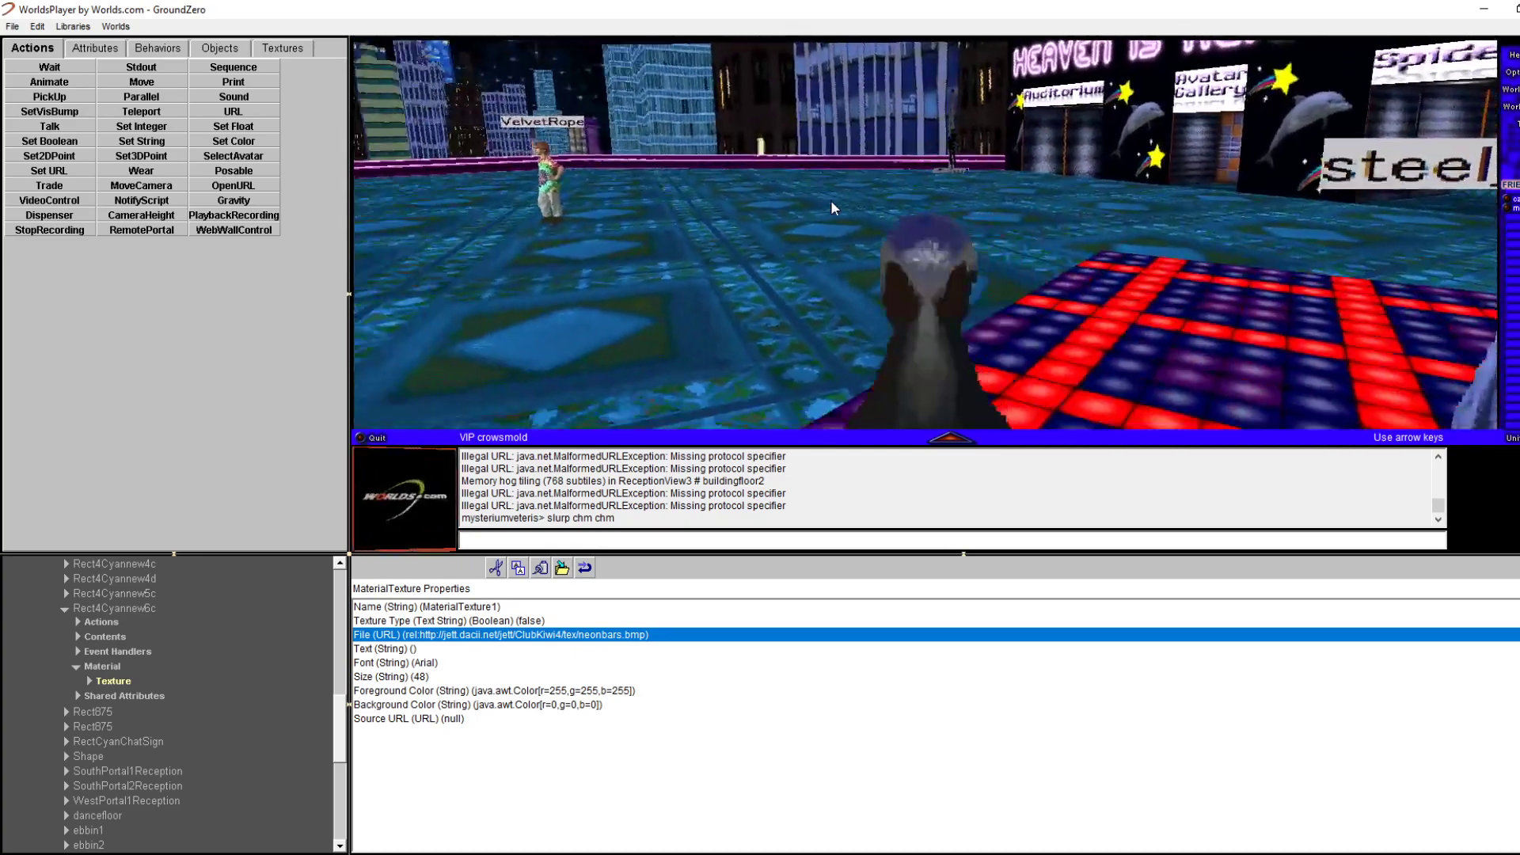
key(Left)
key(Left)
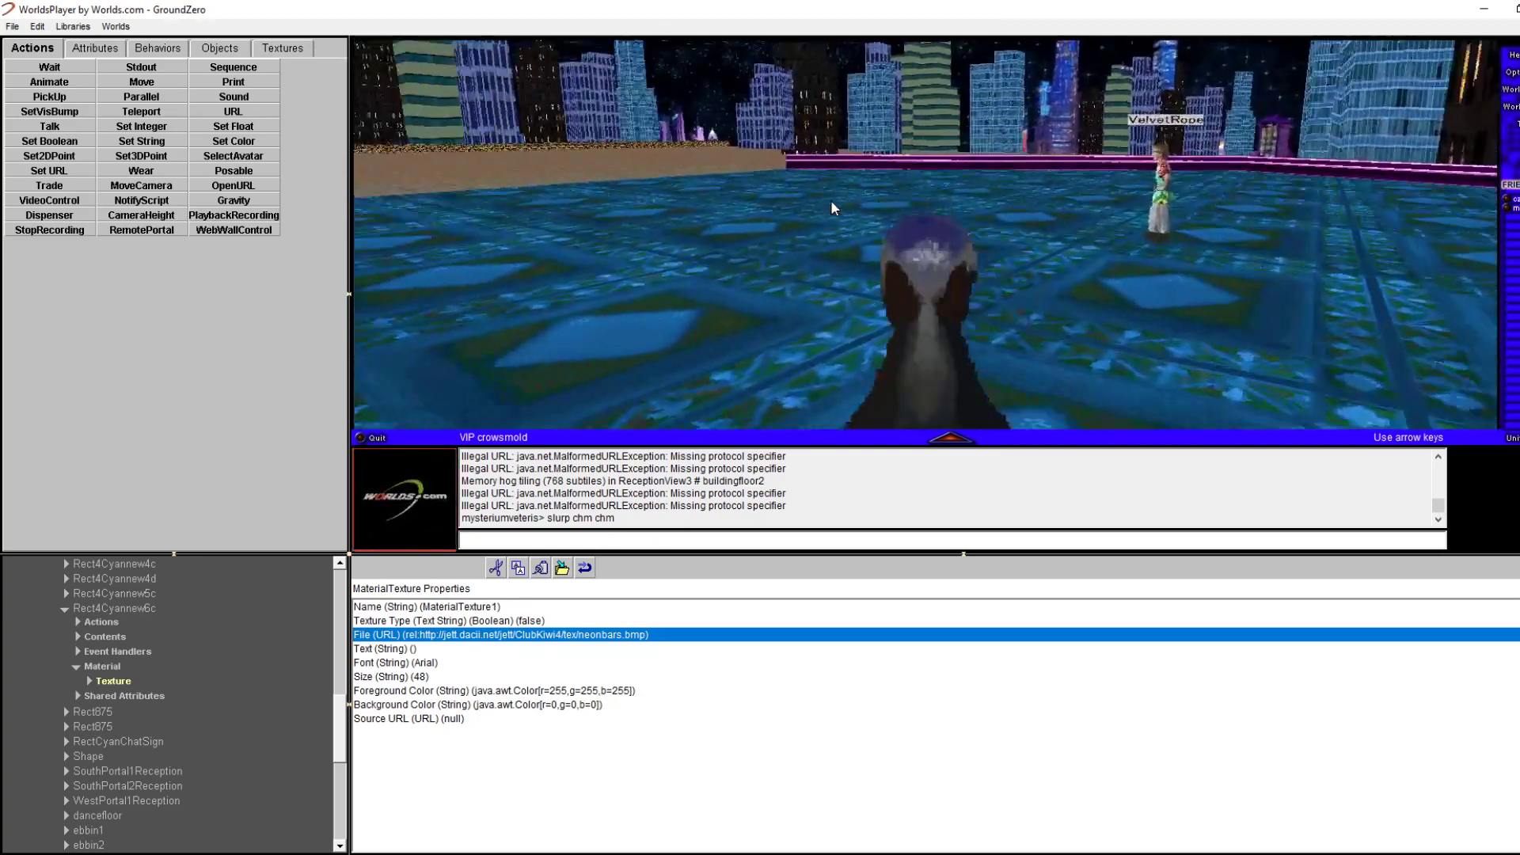
key(Left)
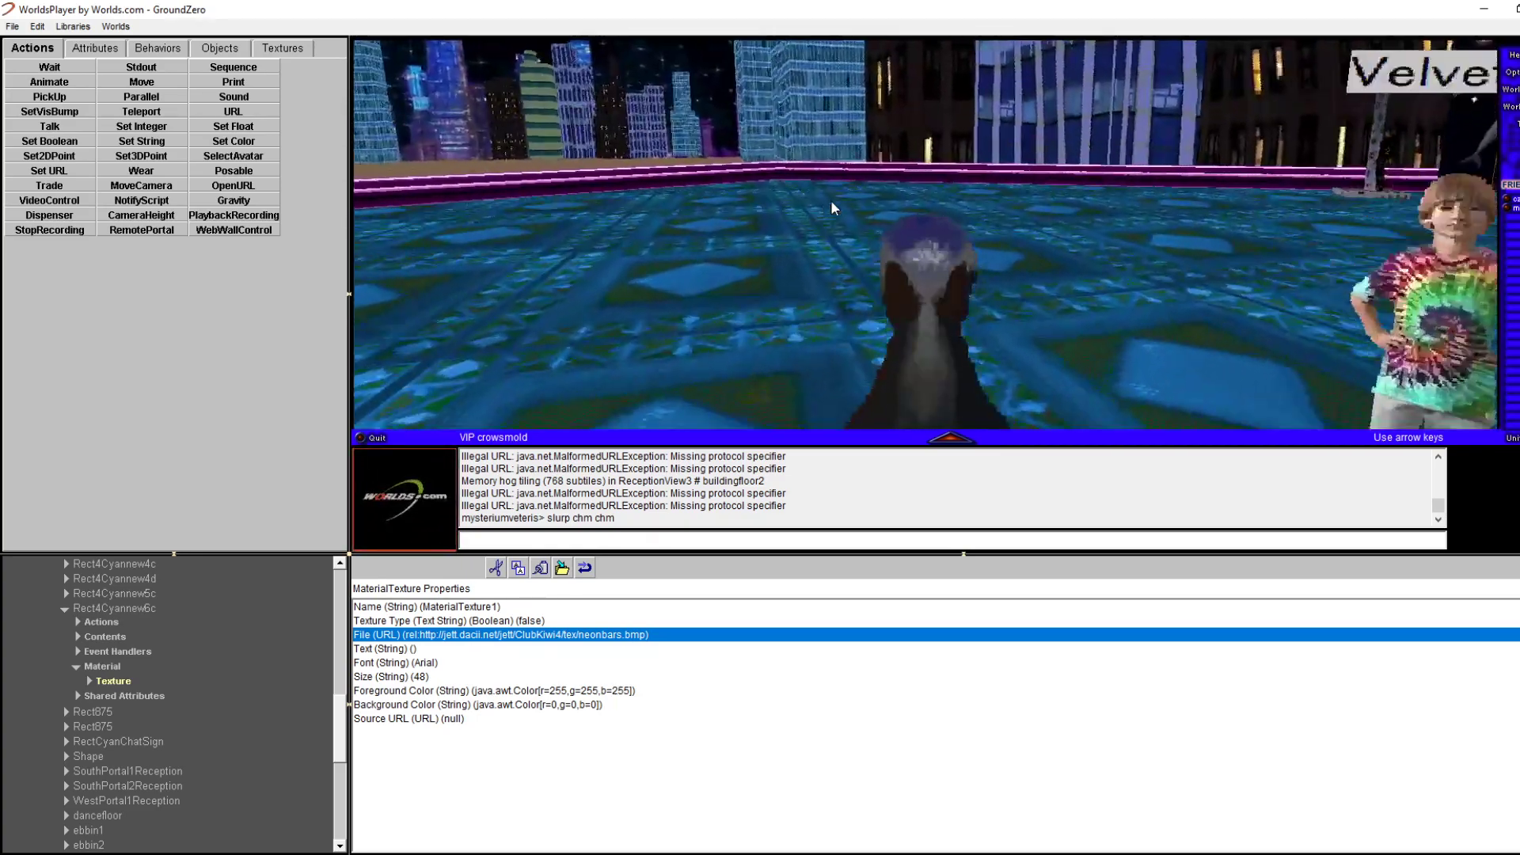
key(Right)
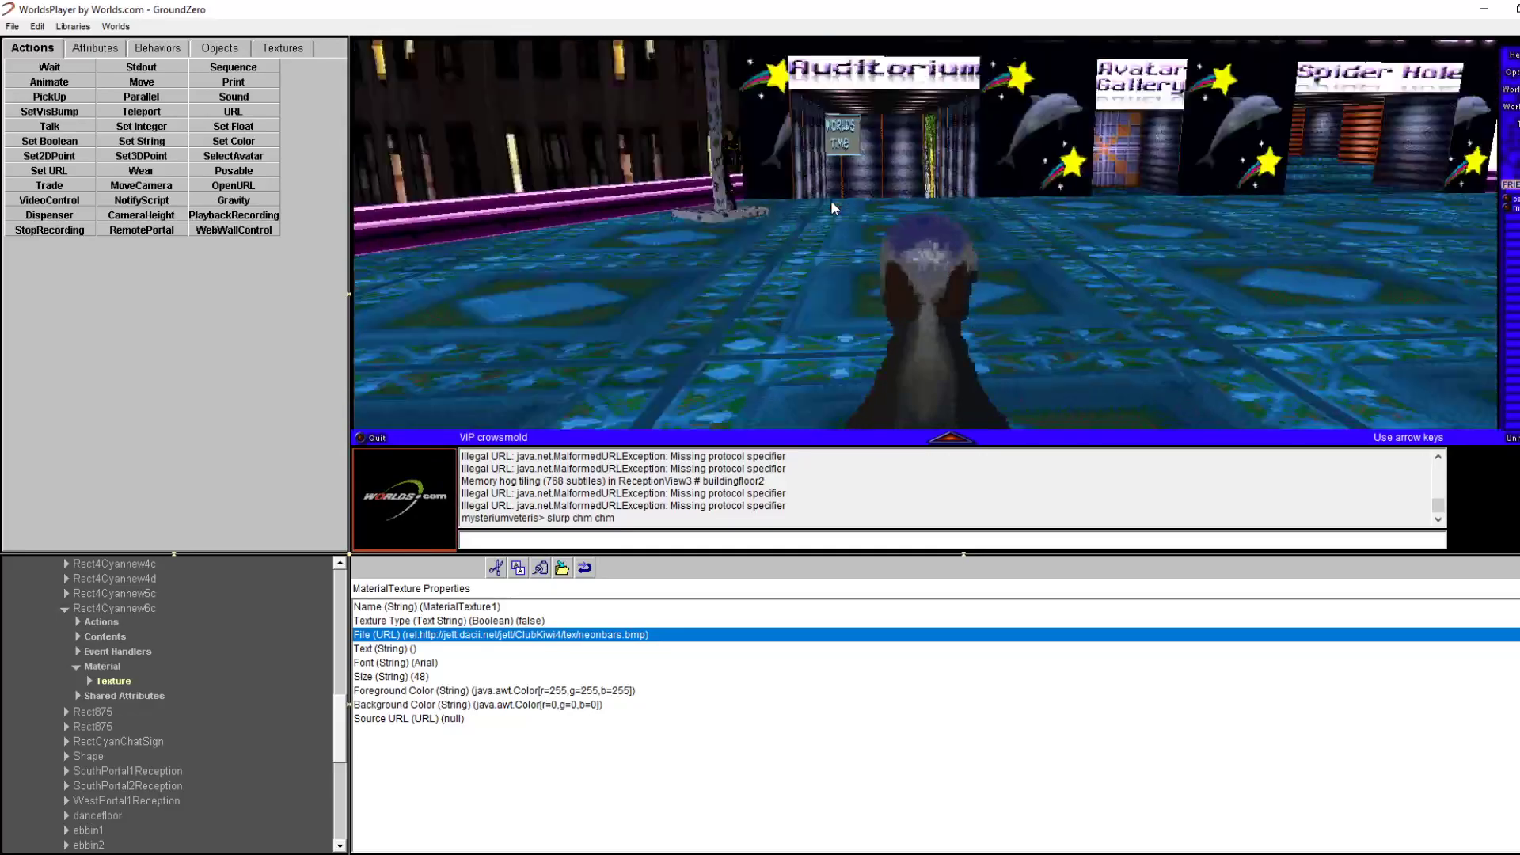
key(Left)
key(Up)
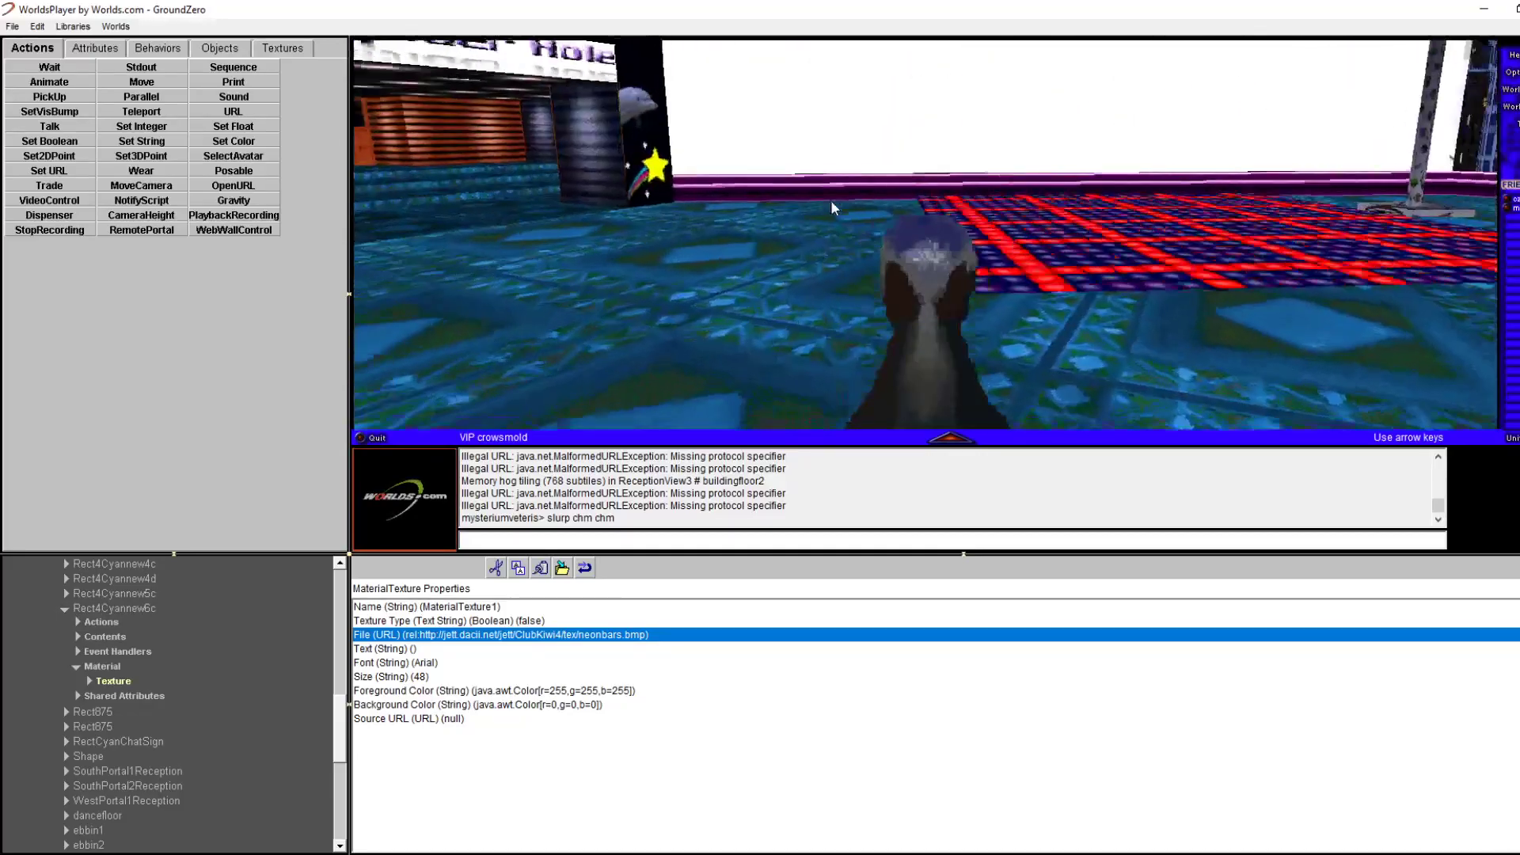
key(Right)
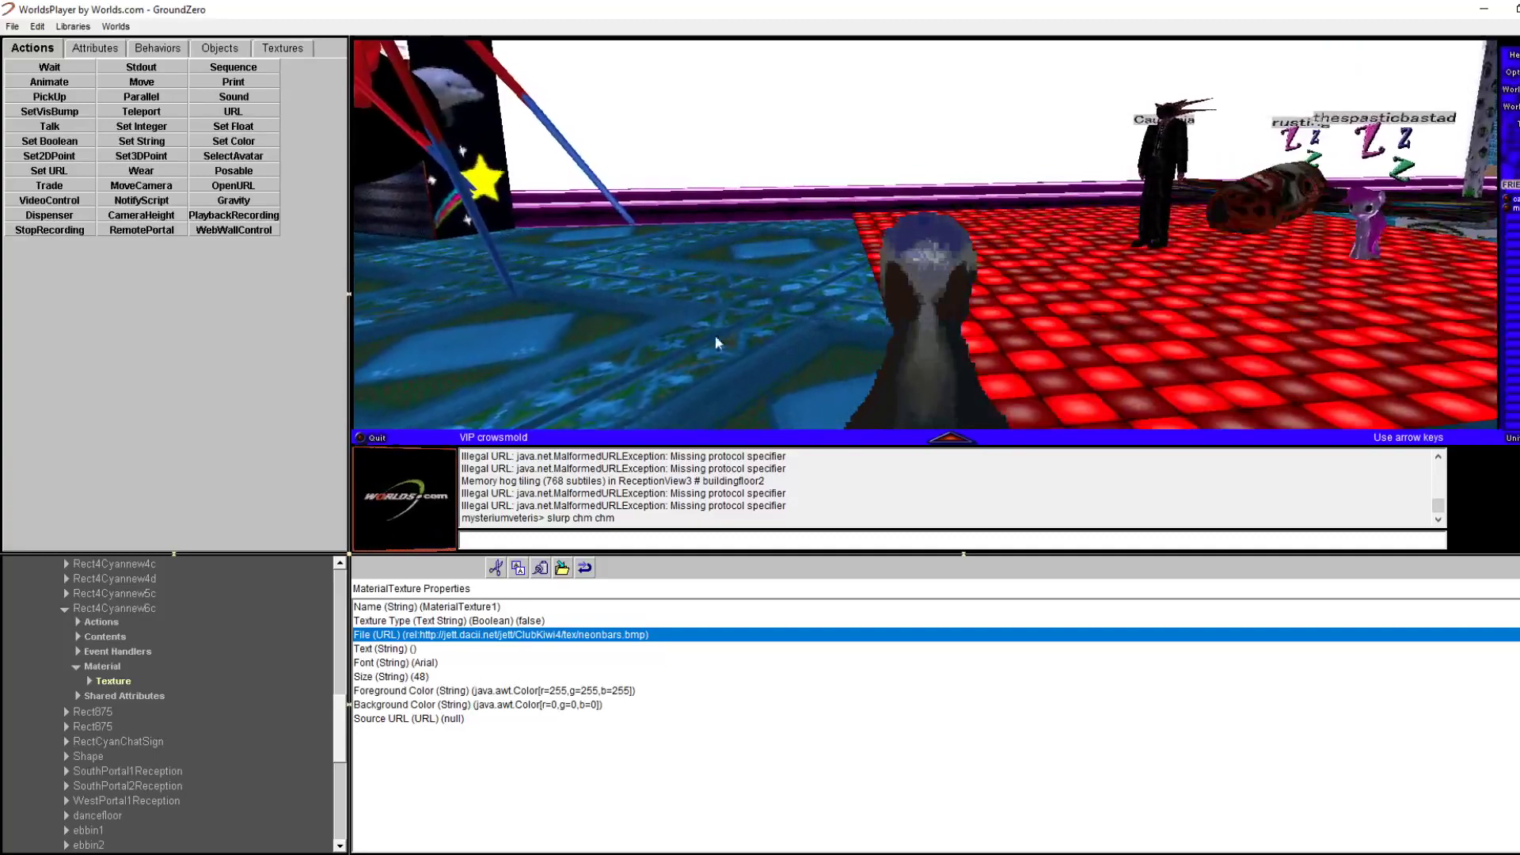
Enlarge the 3D world view and swap the positions of the library pane and the object tree
drag(349, 555, 333, 614)
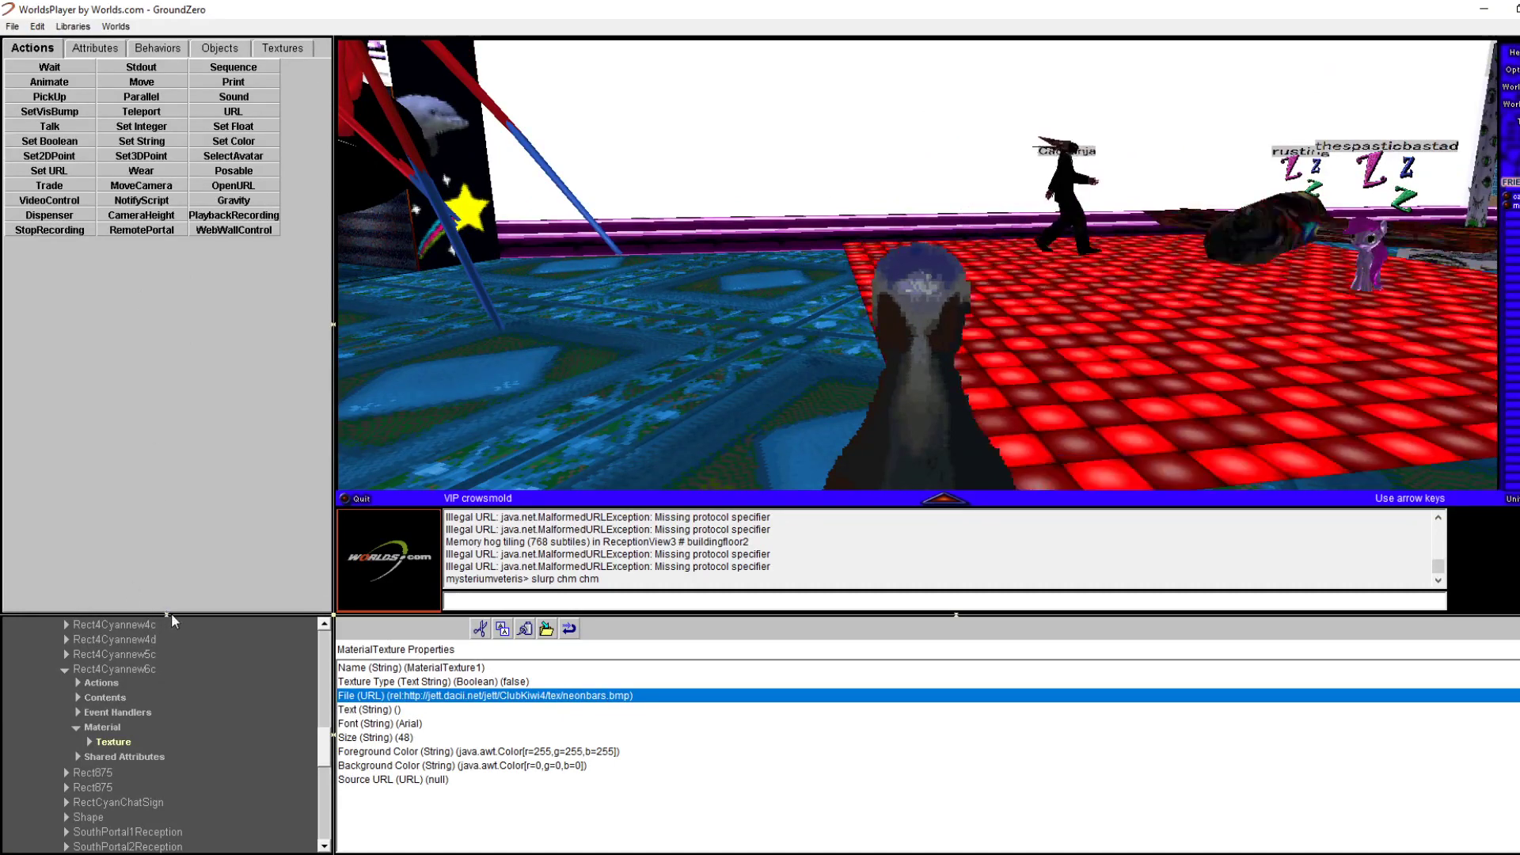
click(167, 615)
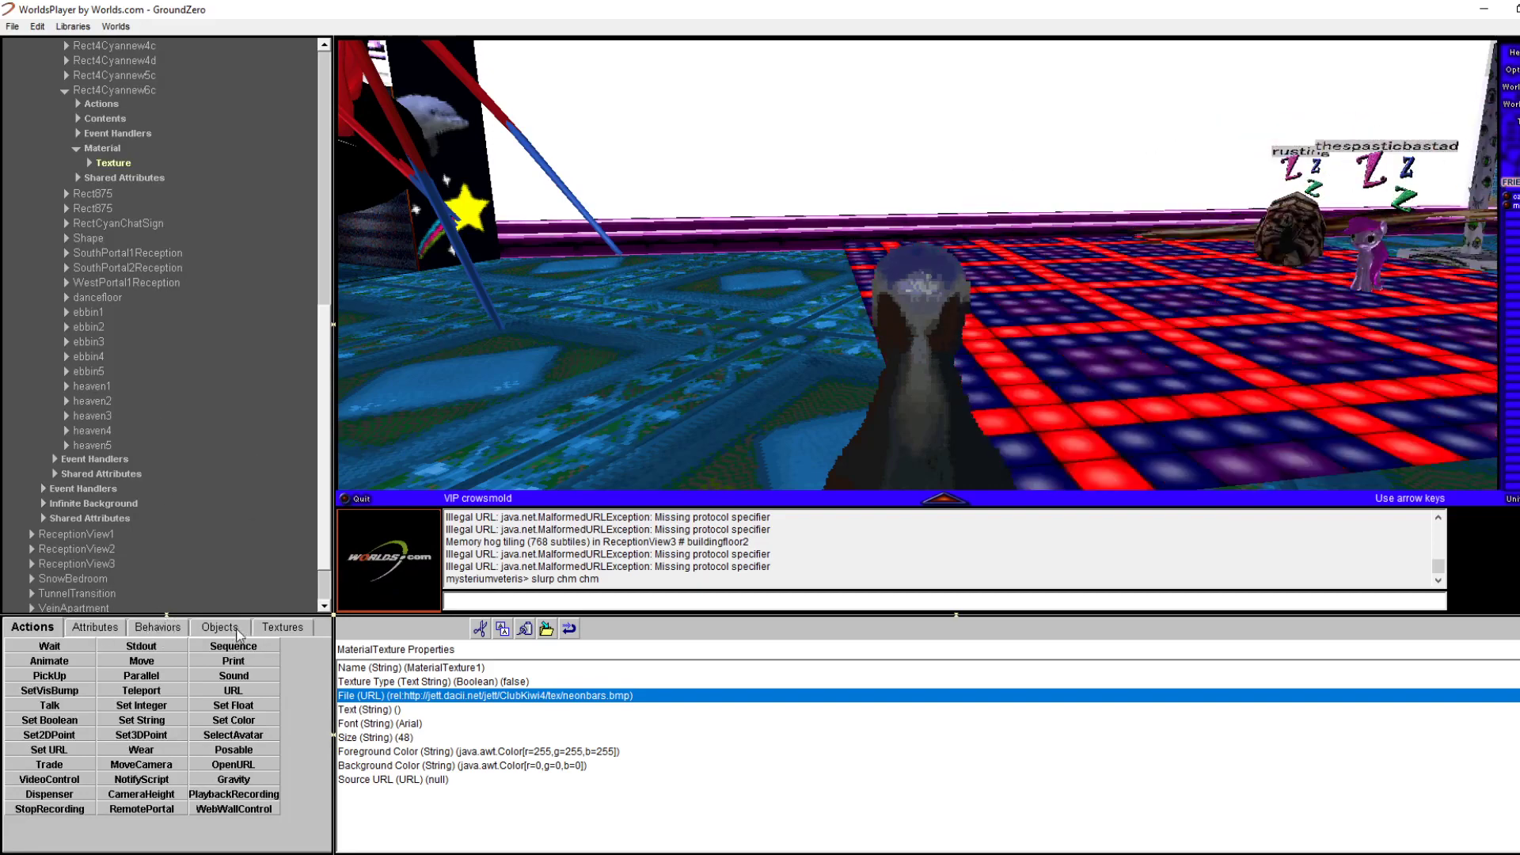
Try to apply the Zig Zag library texture to the blue plaza floor
click(284, 628)
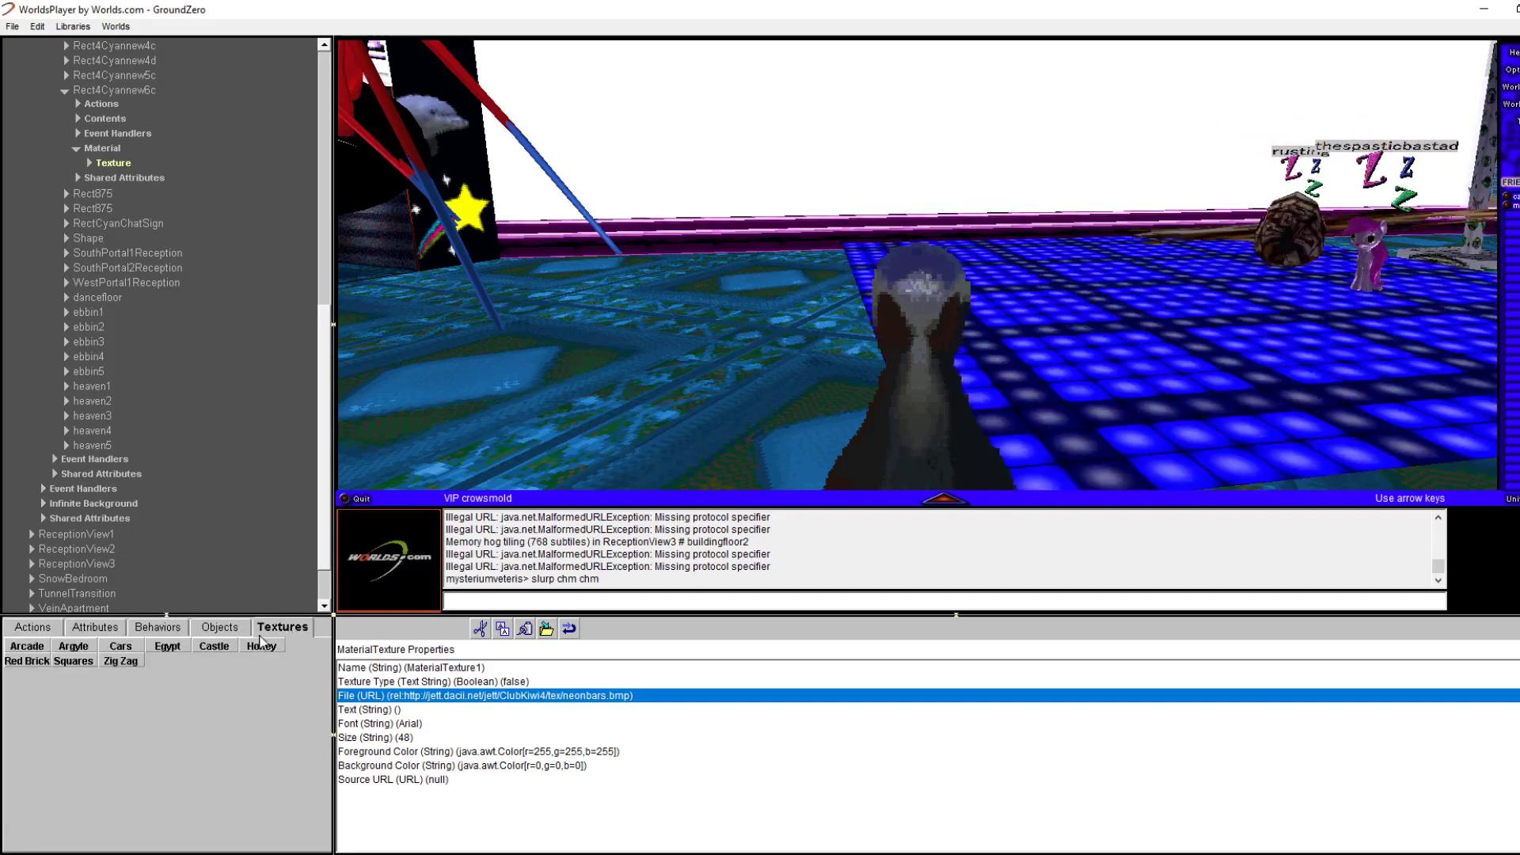
click(127, 665)
click(665, 432)
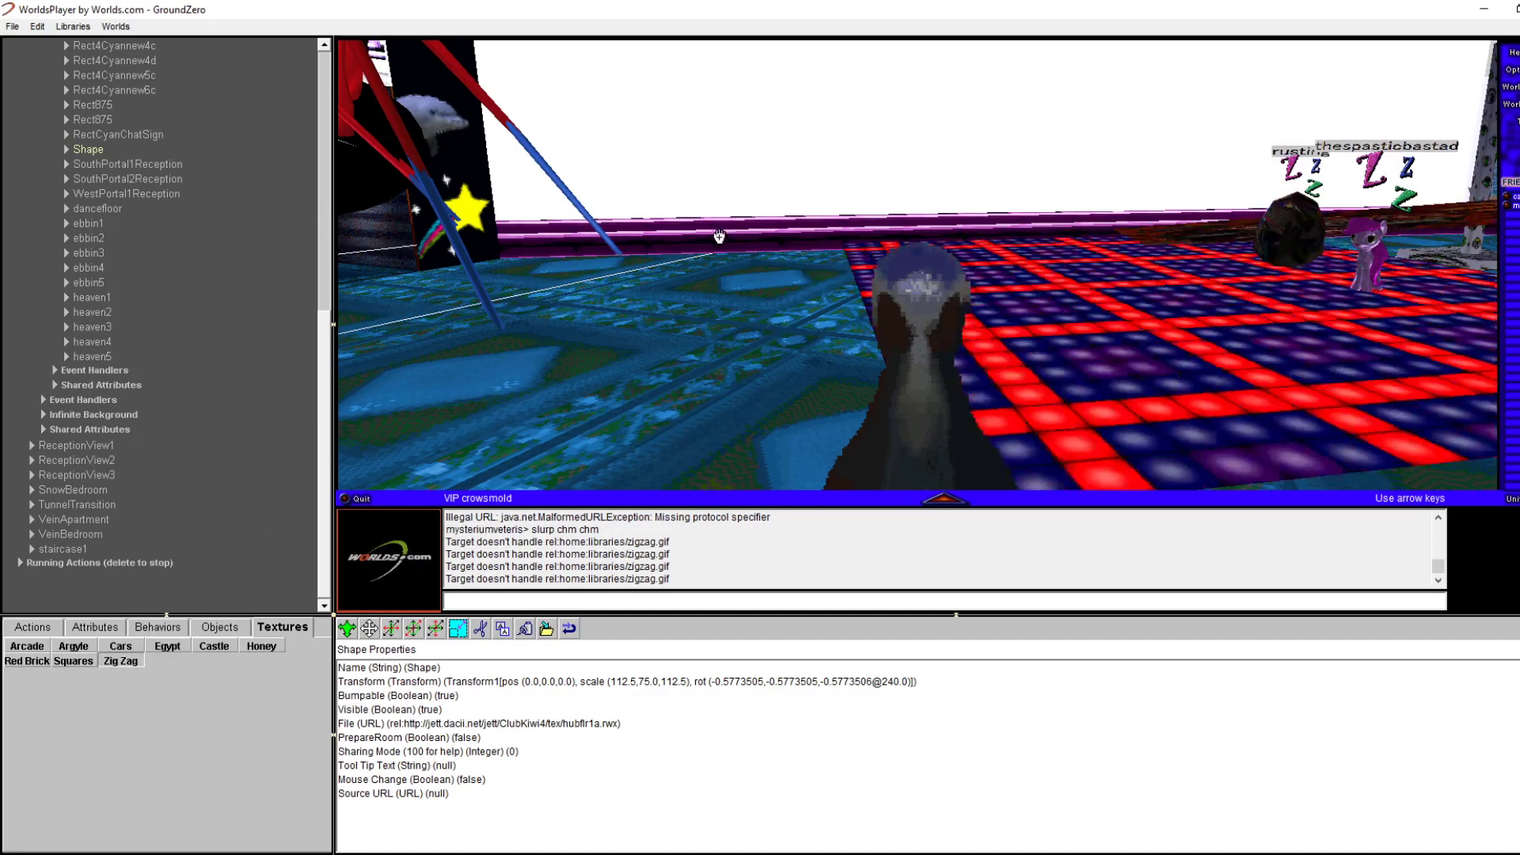
Apply the Cars library texture to the purple neon railing Rect4Cyannew6c at the plaza's edge
key(Right)
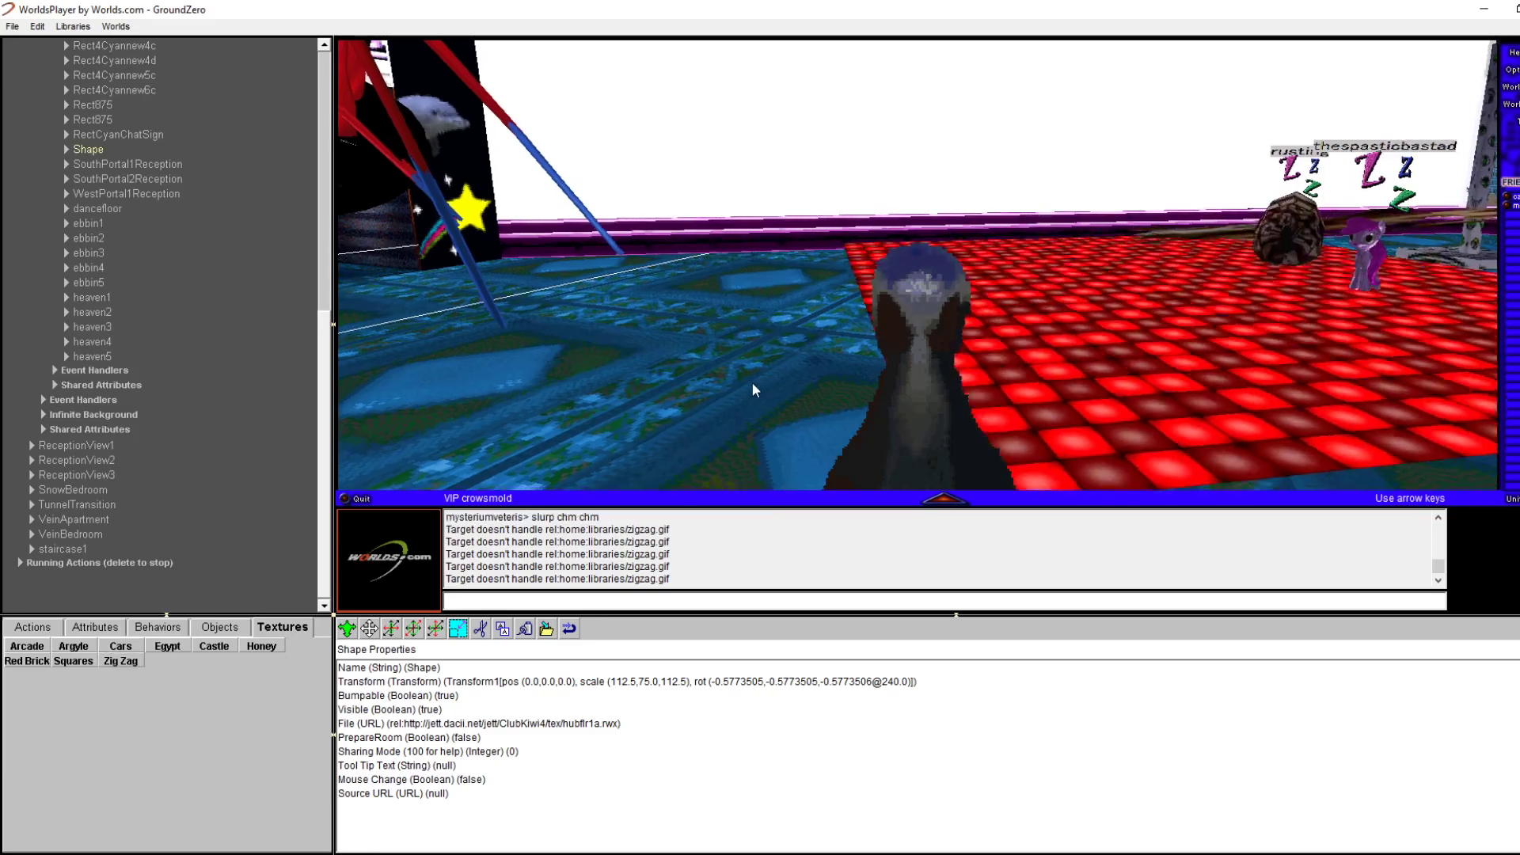
key(Left)
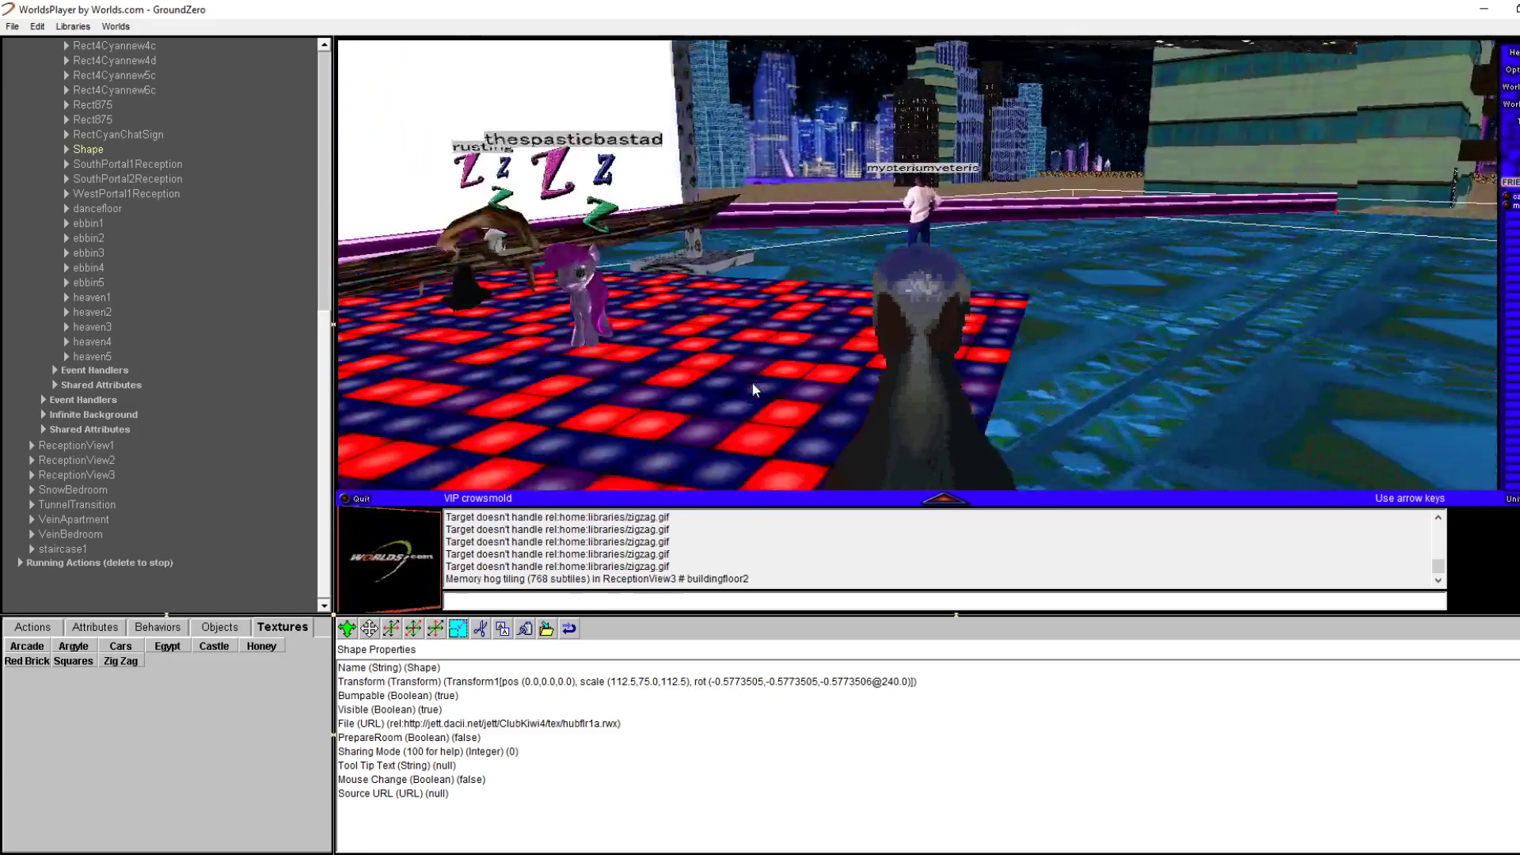
right_click(837, 209)
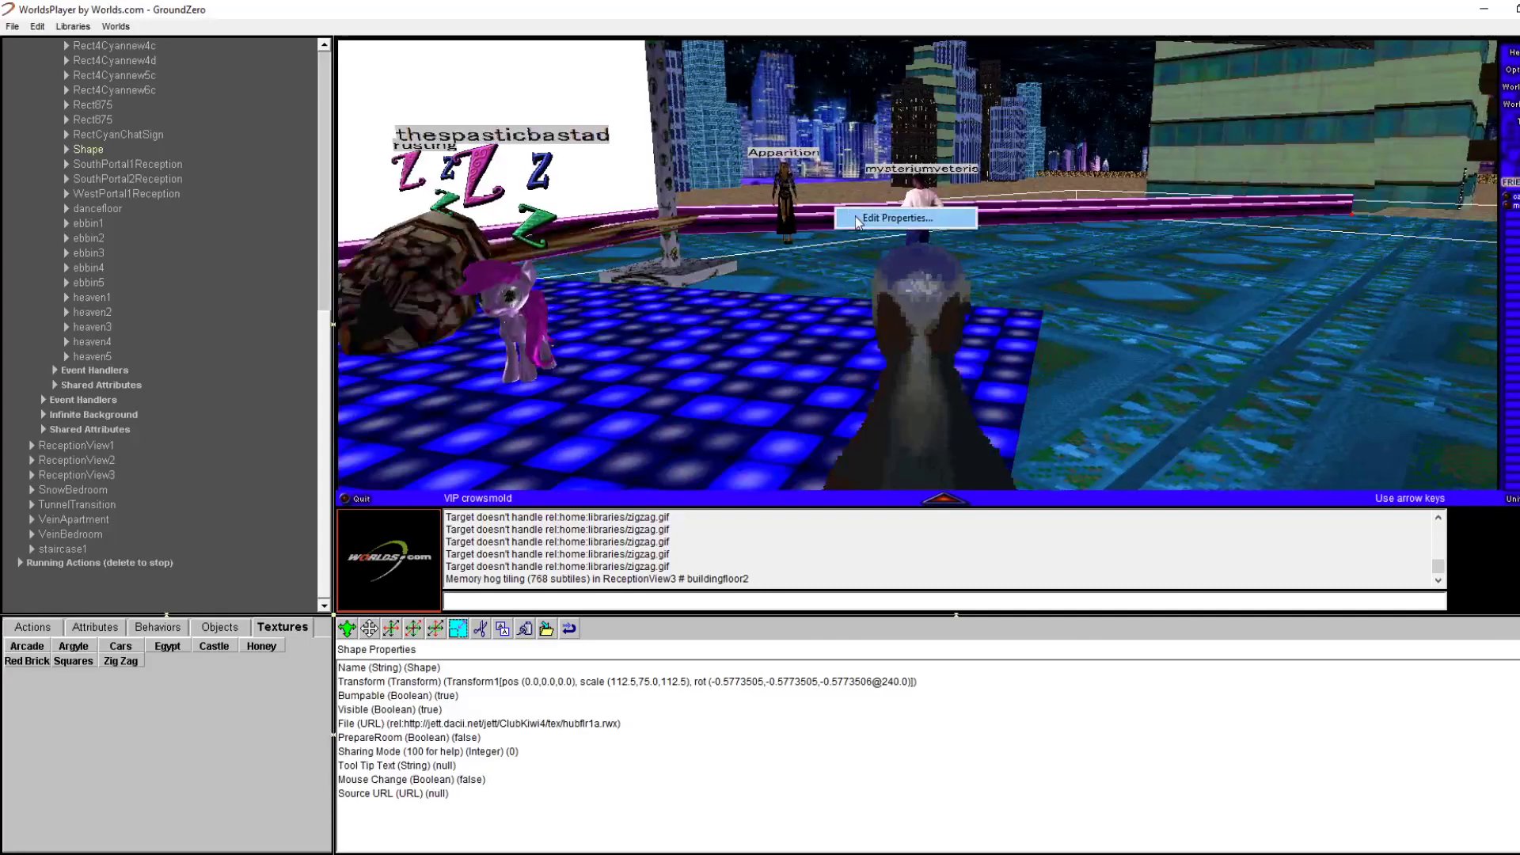
click(890, 218)
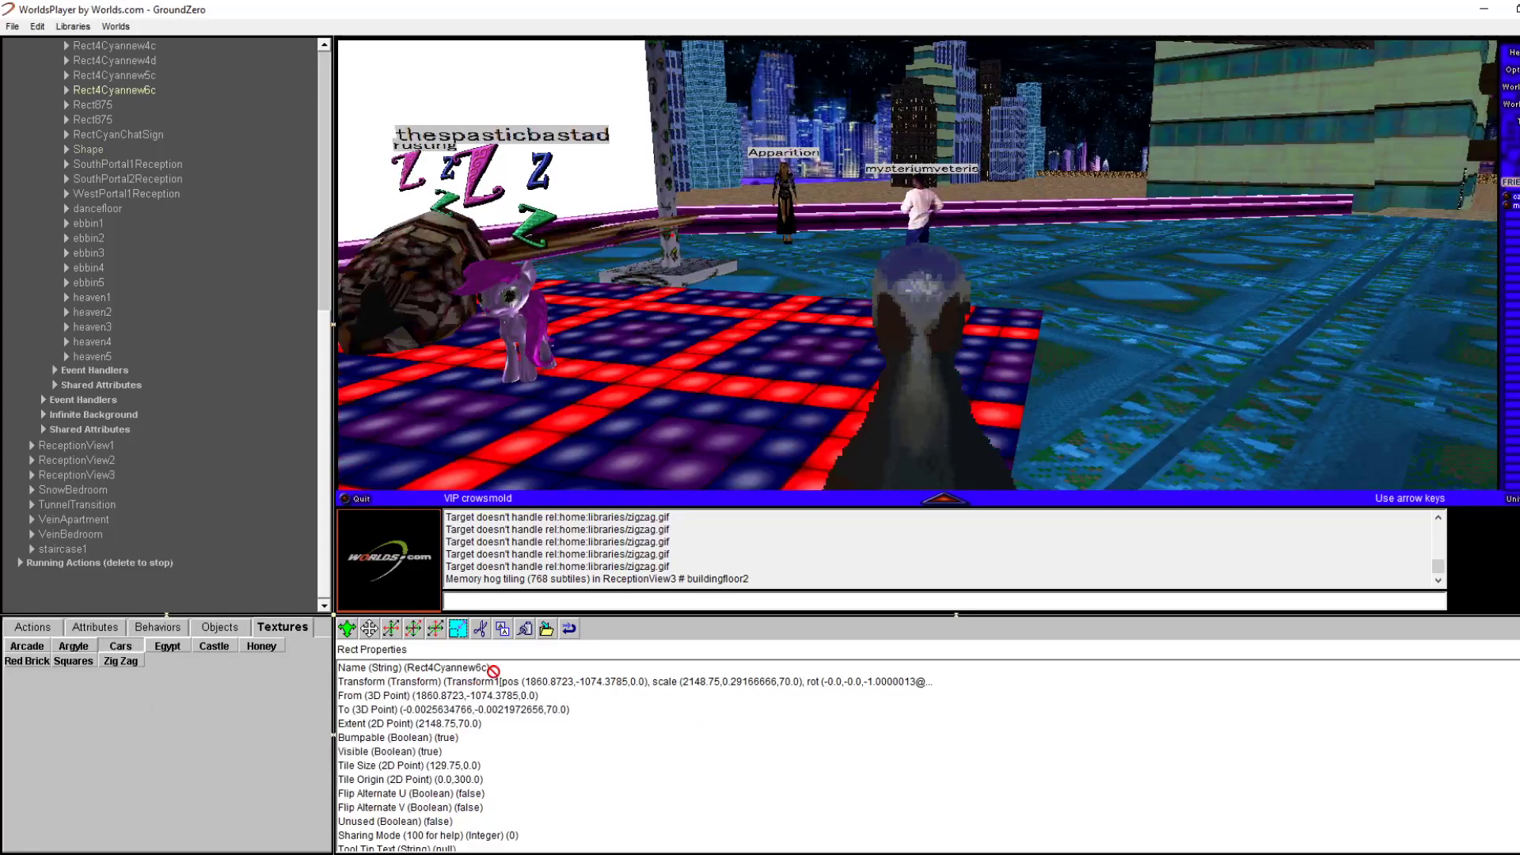
drag(835, 220, 836, 219)
key(Up)
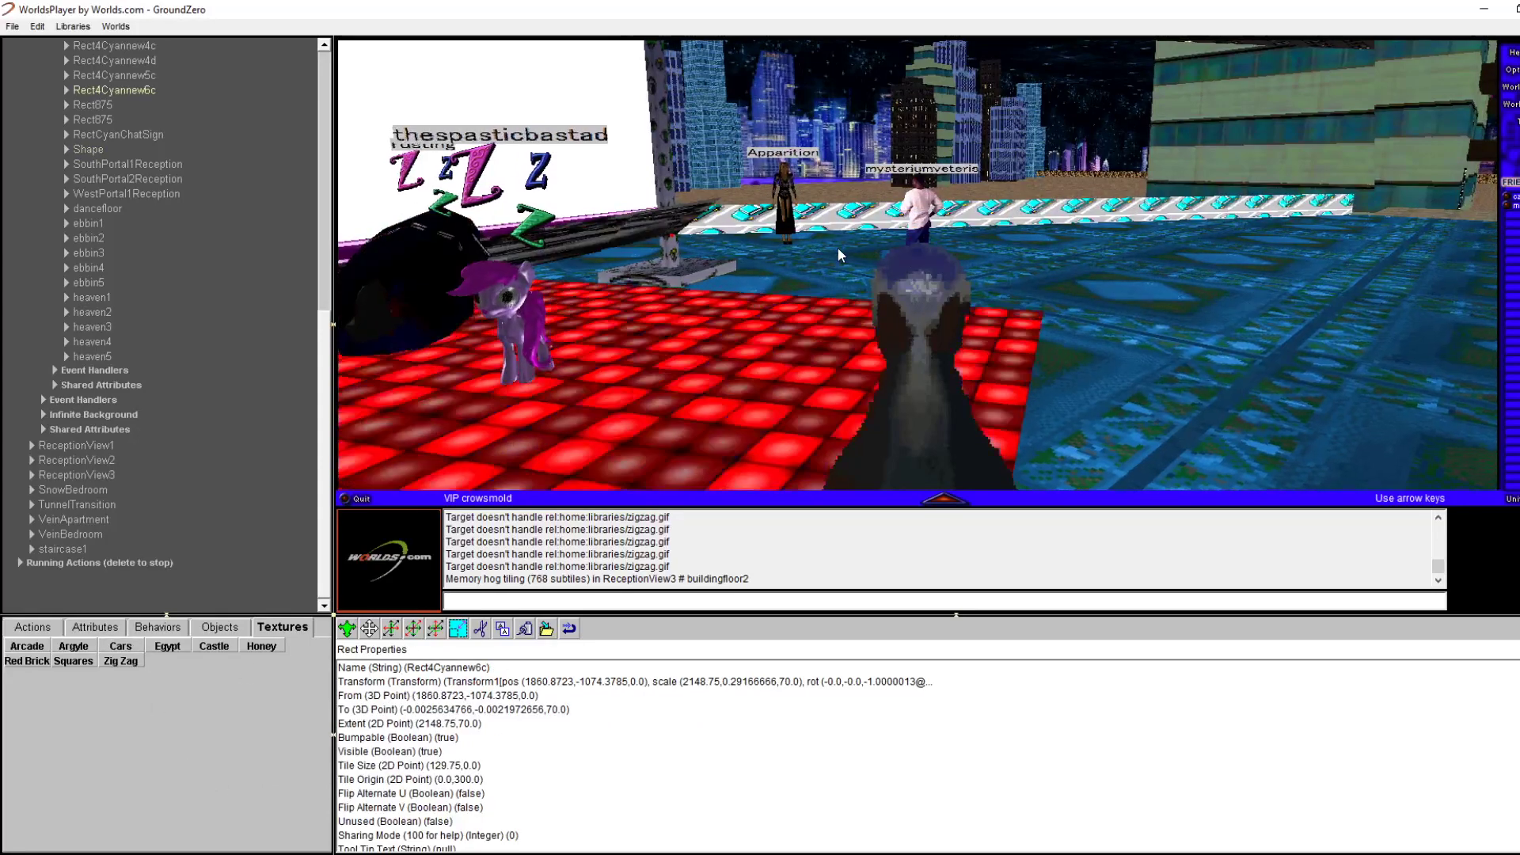
key(Up)
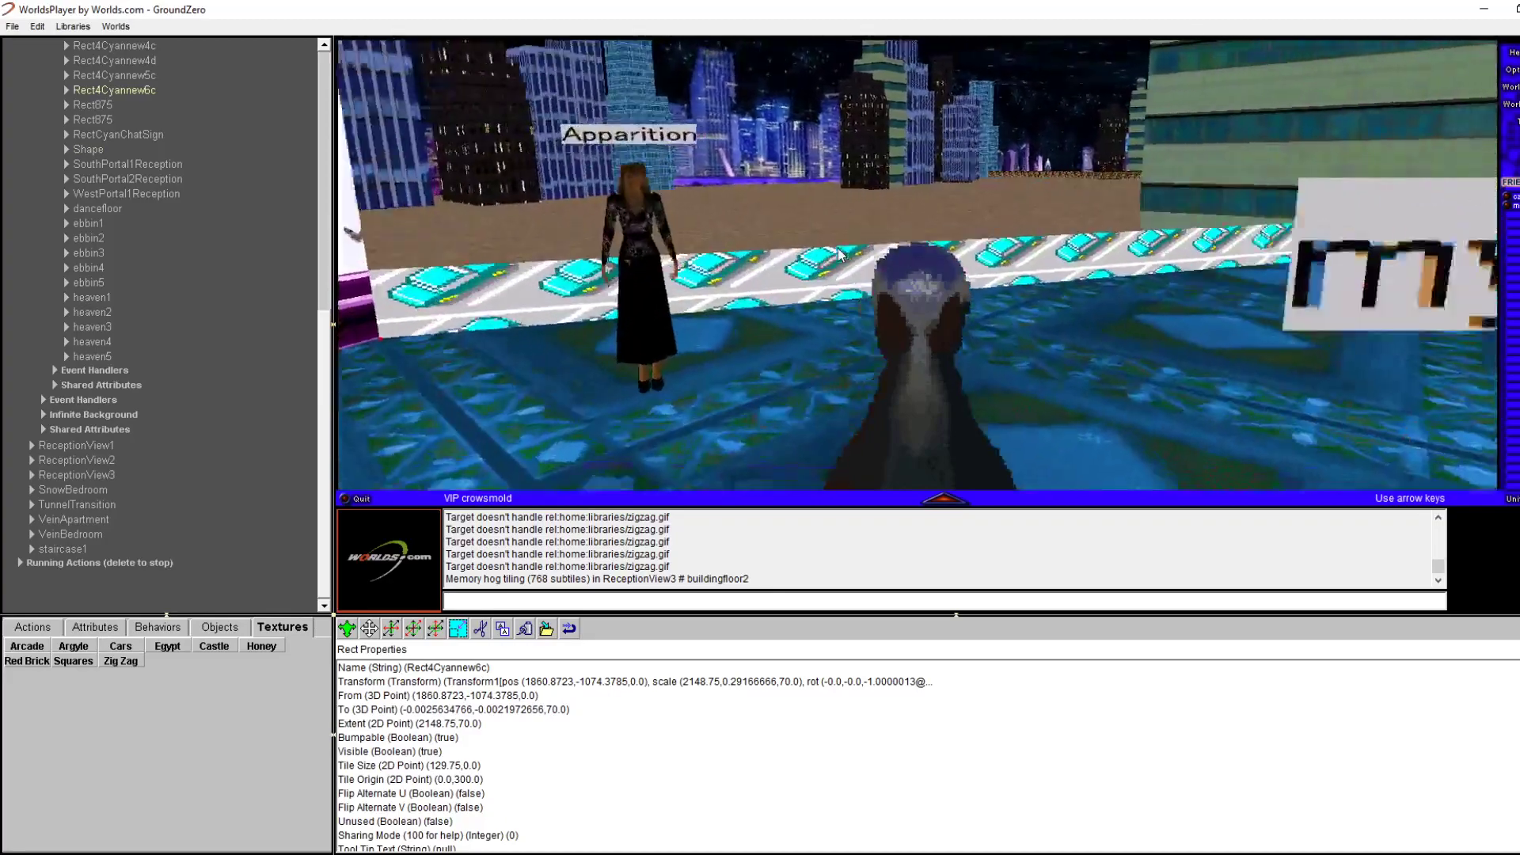
key(Left)
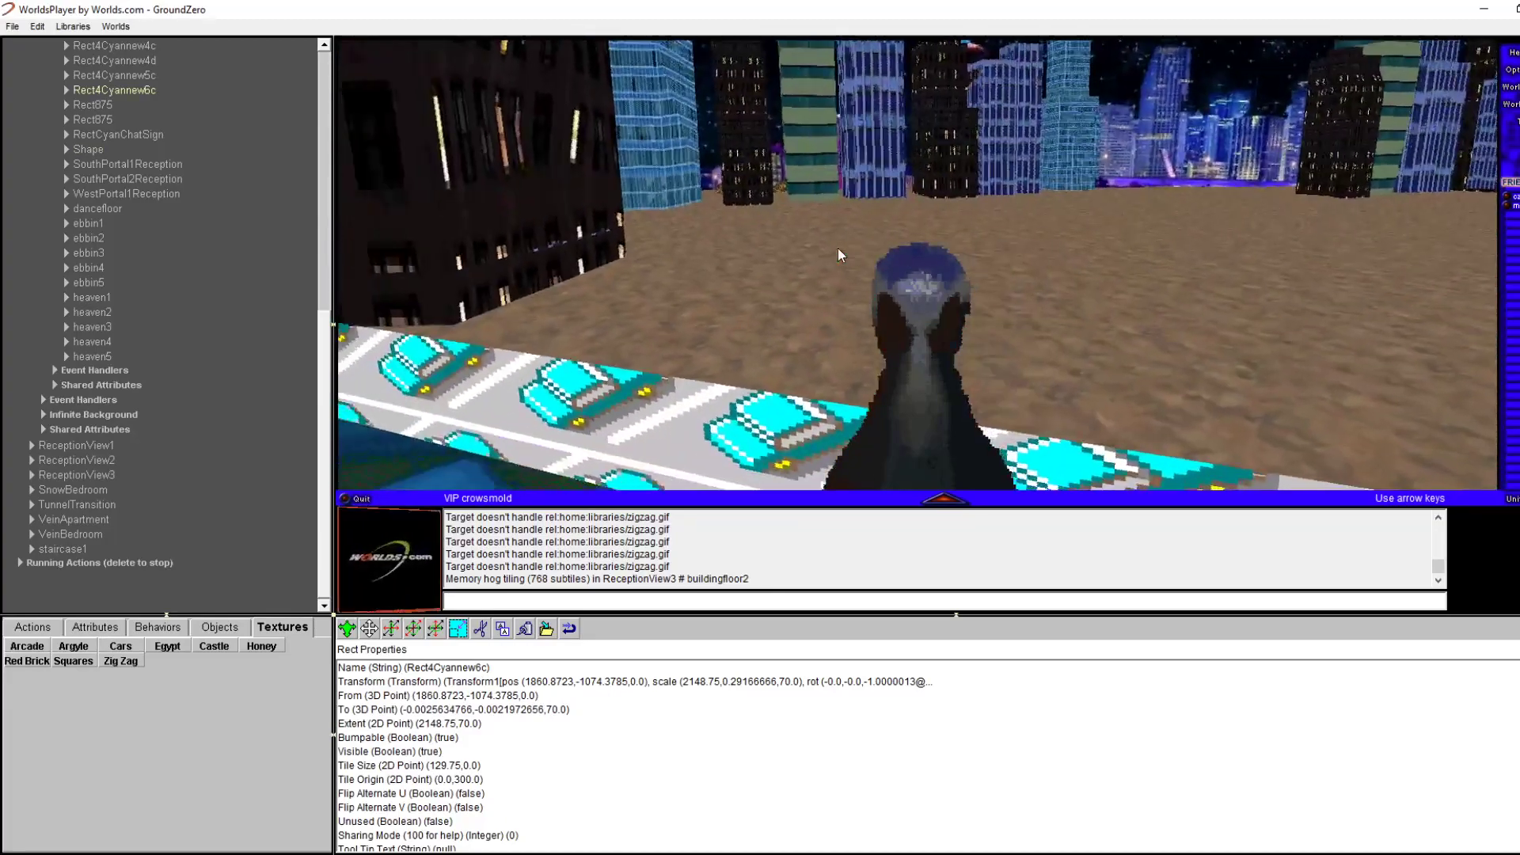
key(Left)
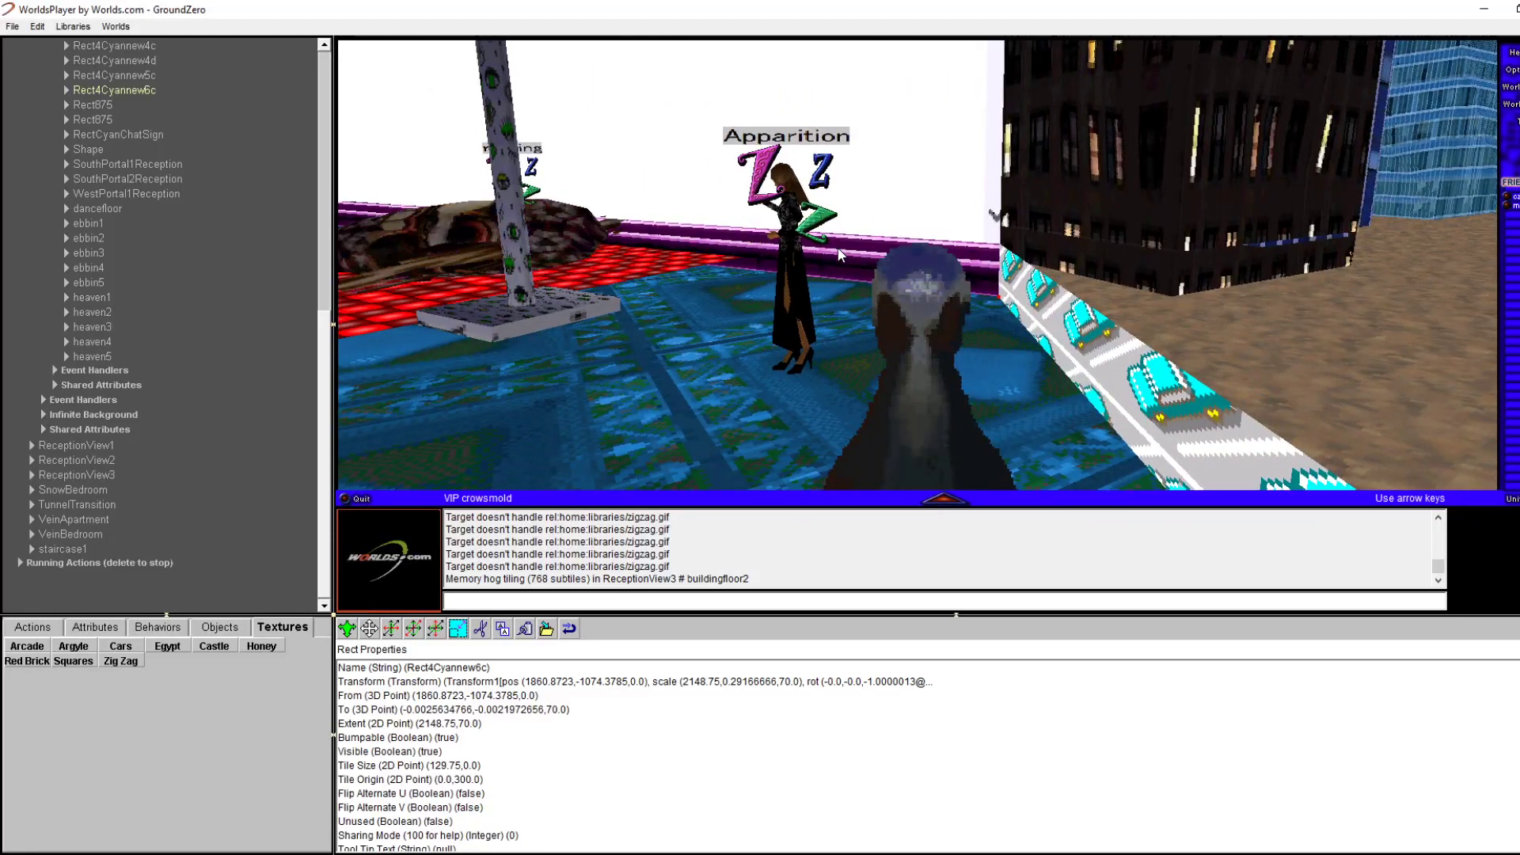
Try to apply the Bumpable library attribute to an object in the plaza
click(222, 627)
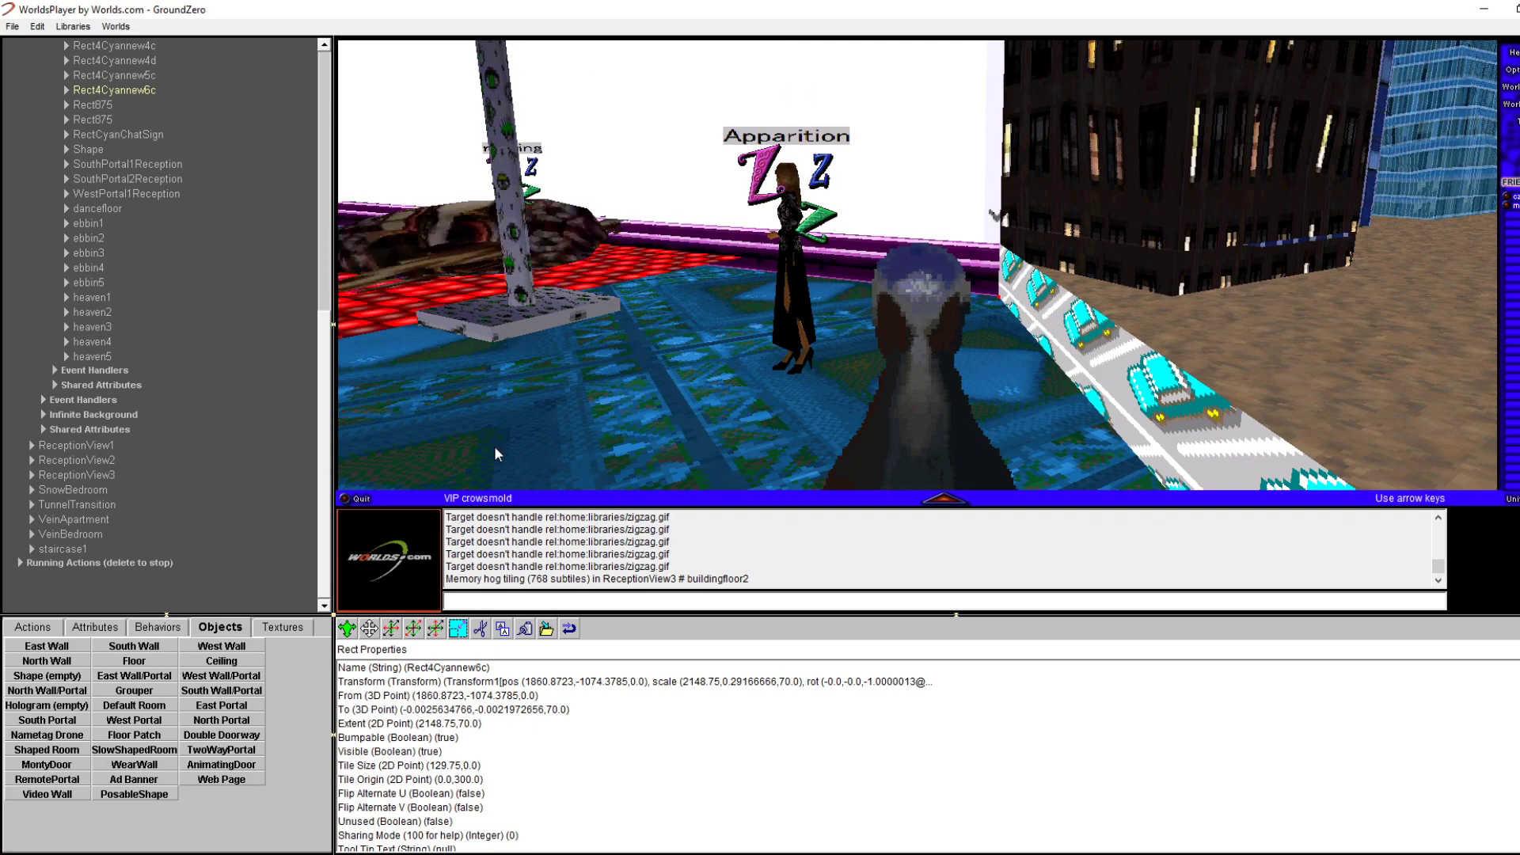
key(Left)
key(Left)
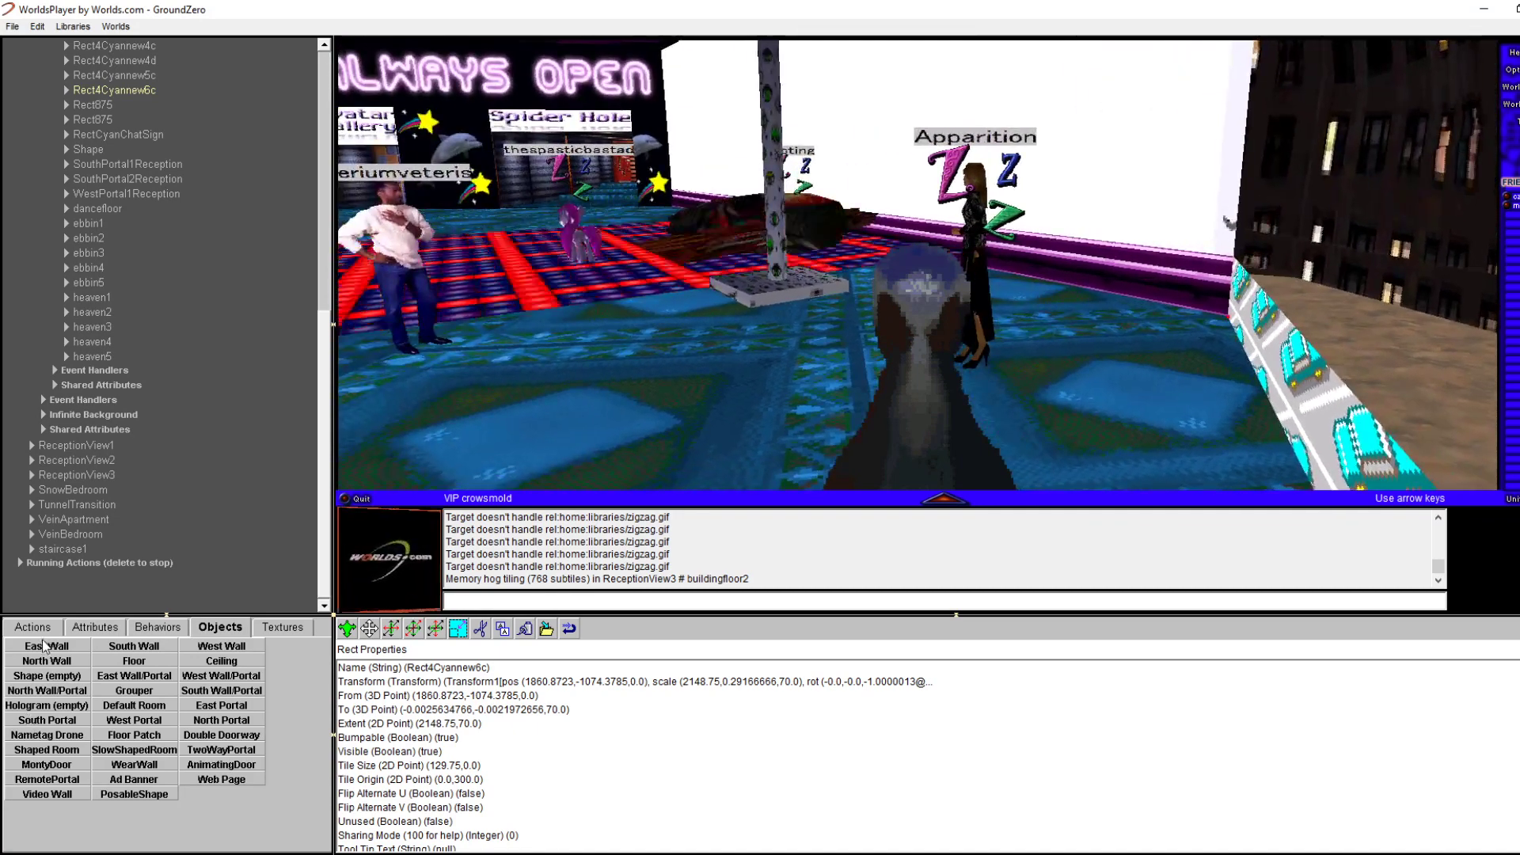
click(95, 627)
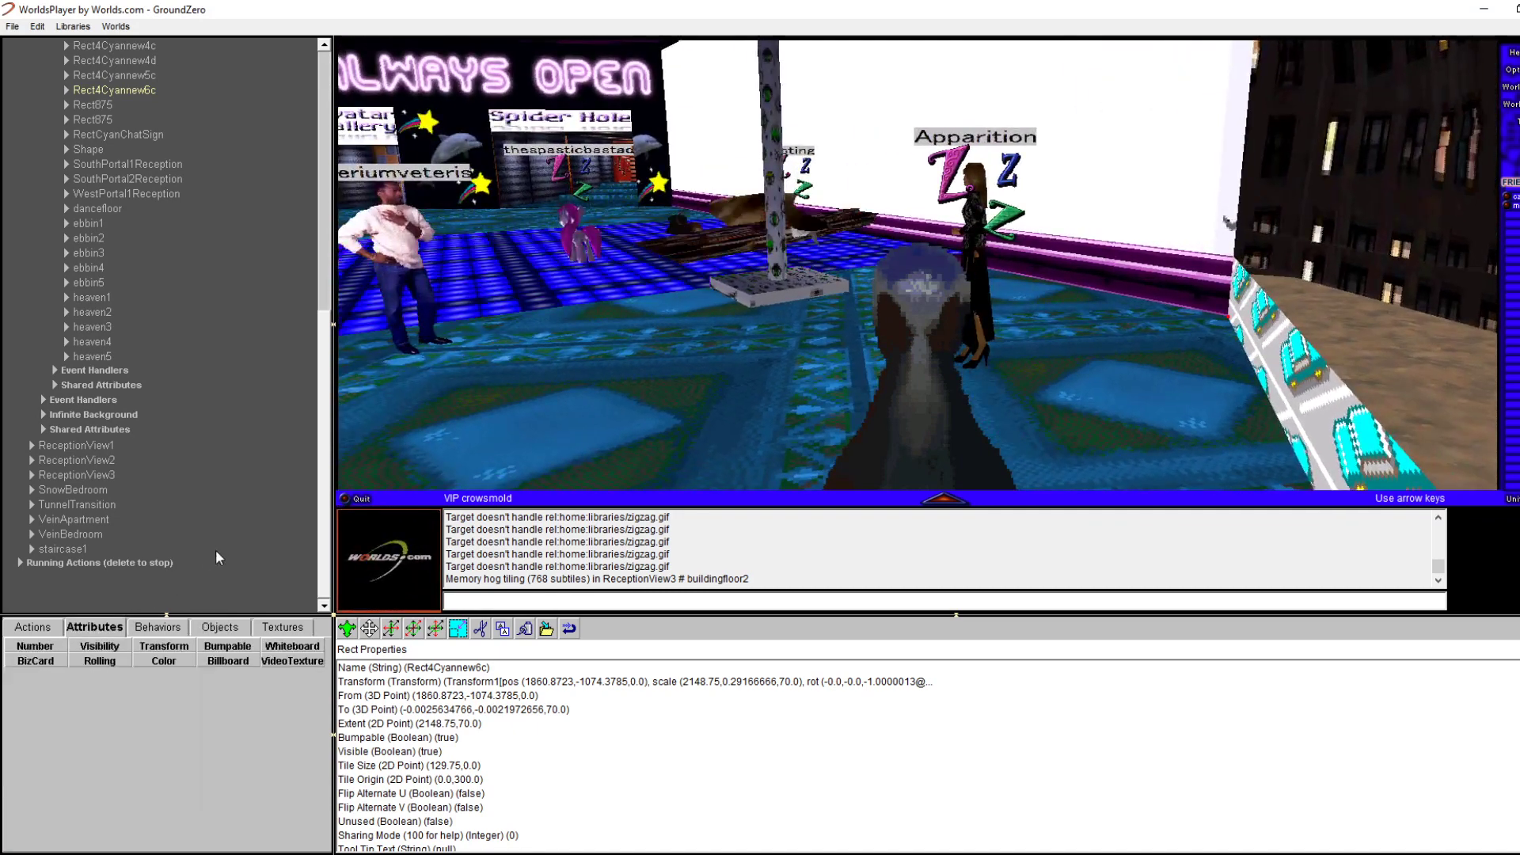
Place an East Wall object from the library on the plaza floor near the dance floor
click(223, 627)
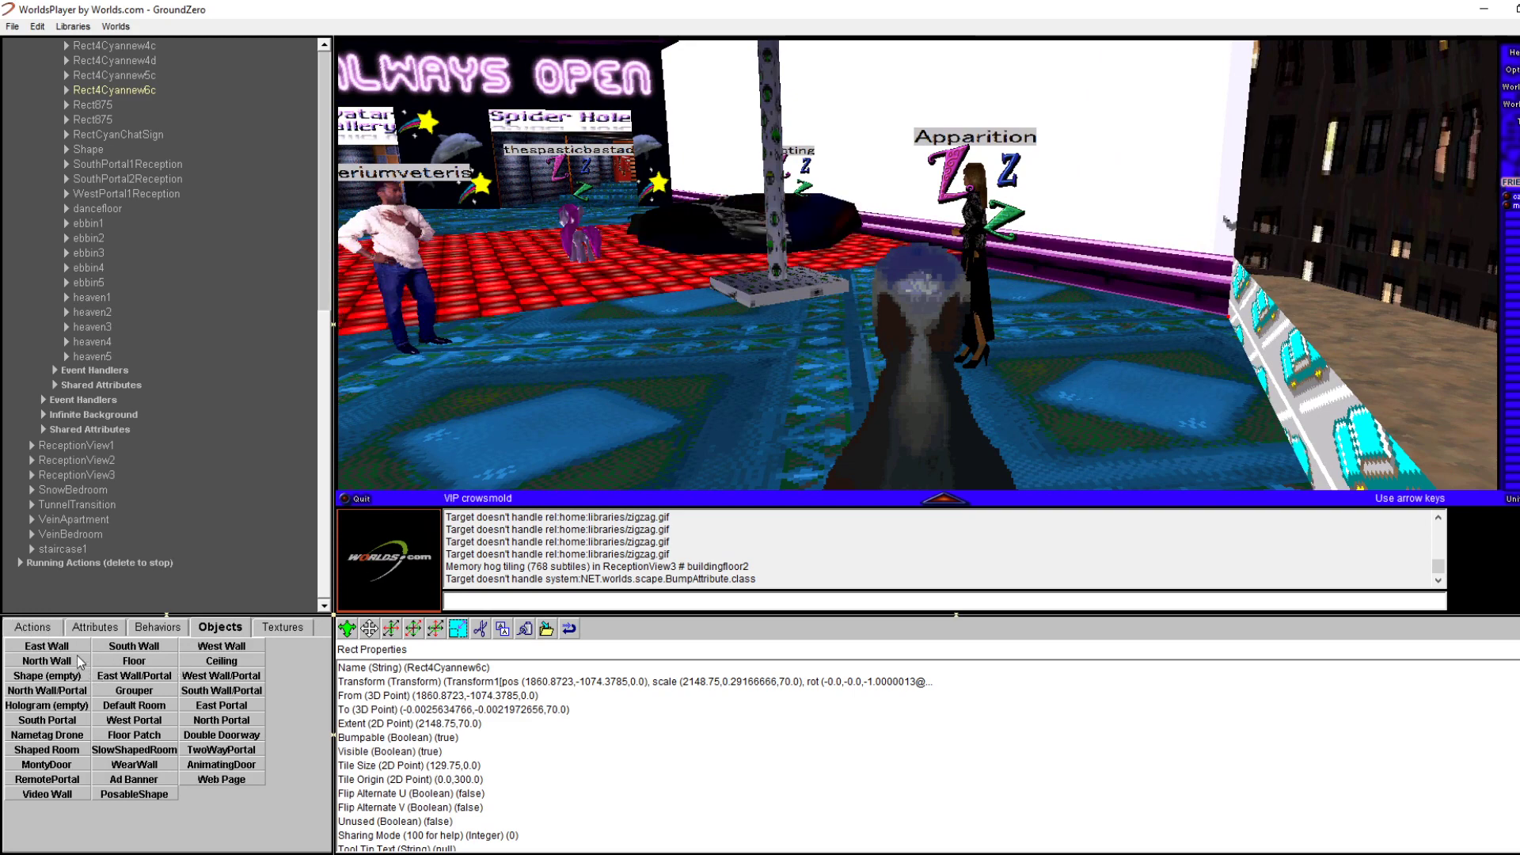
drag(518, 414, 517, 418)
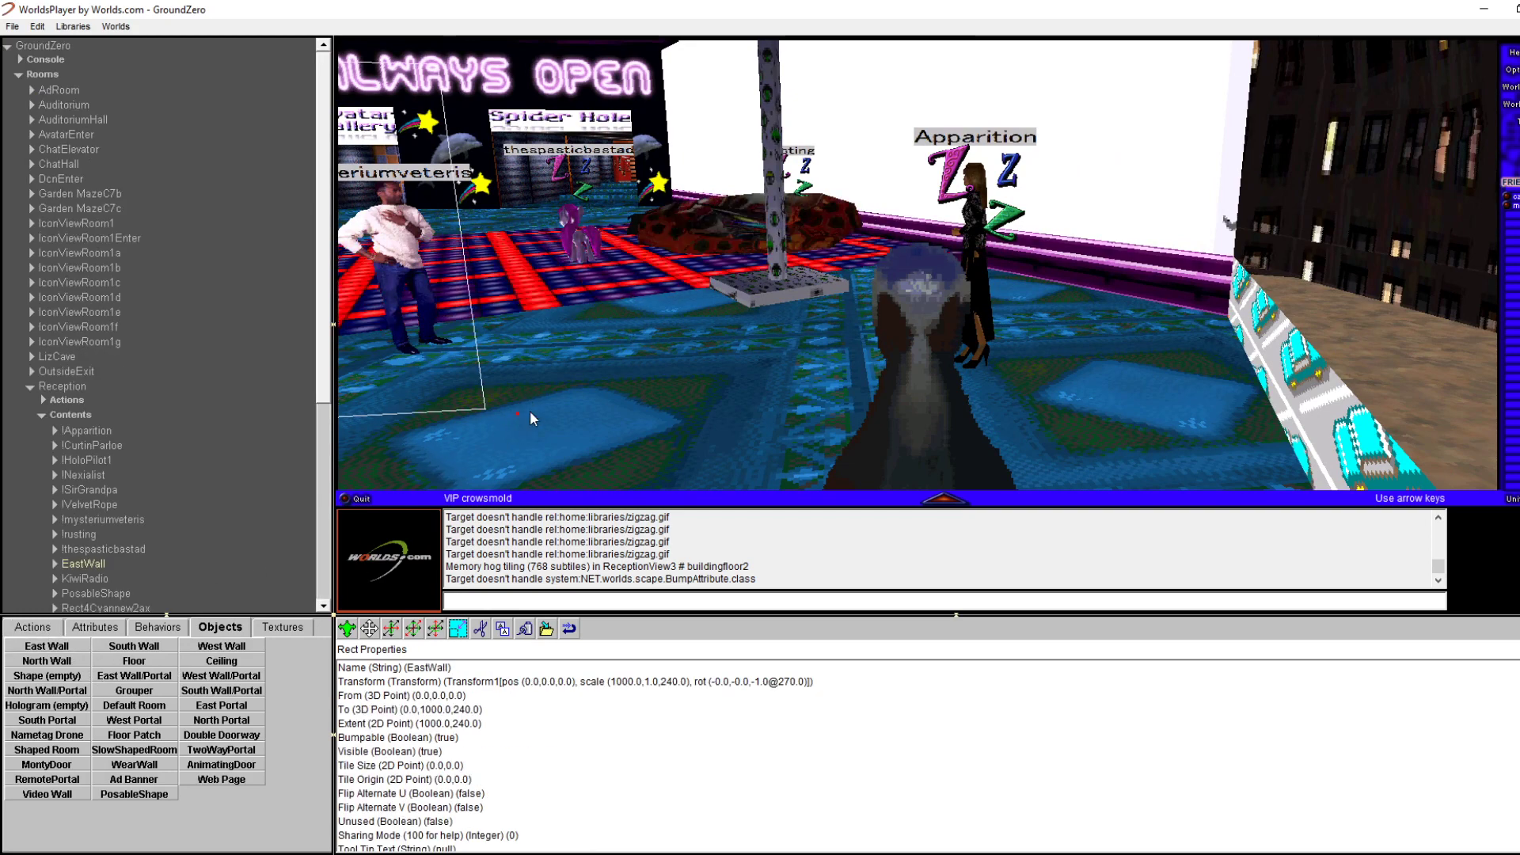
Walk the avatar around the new East Wall to examine it from both sides
key(Left)
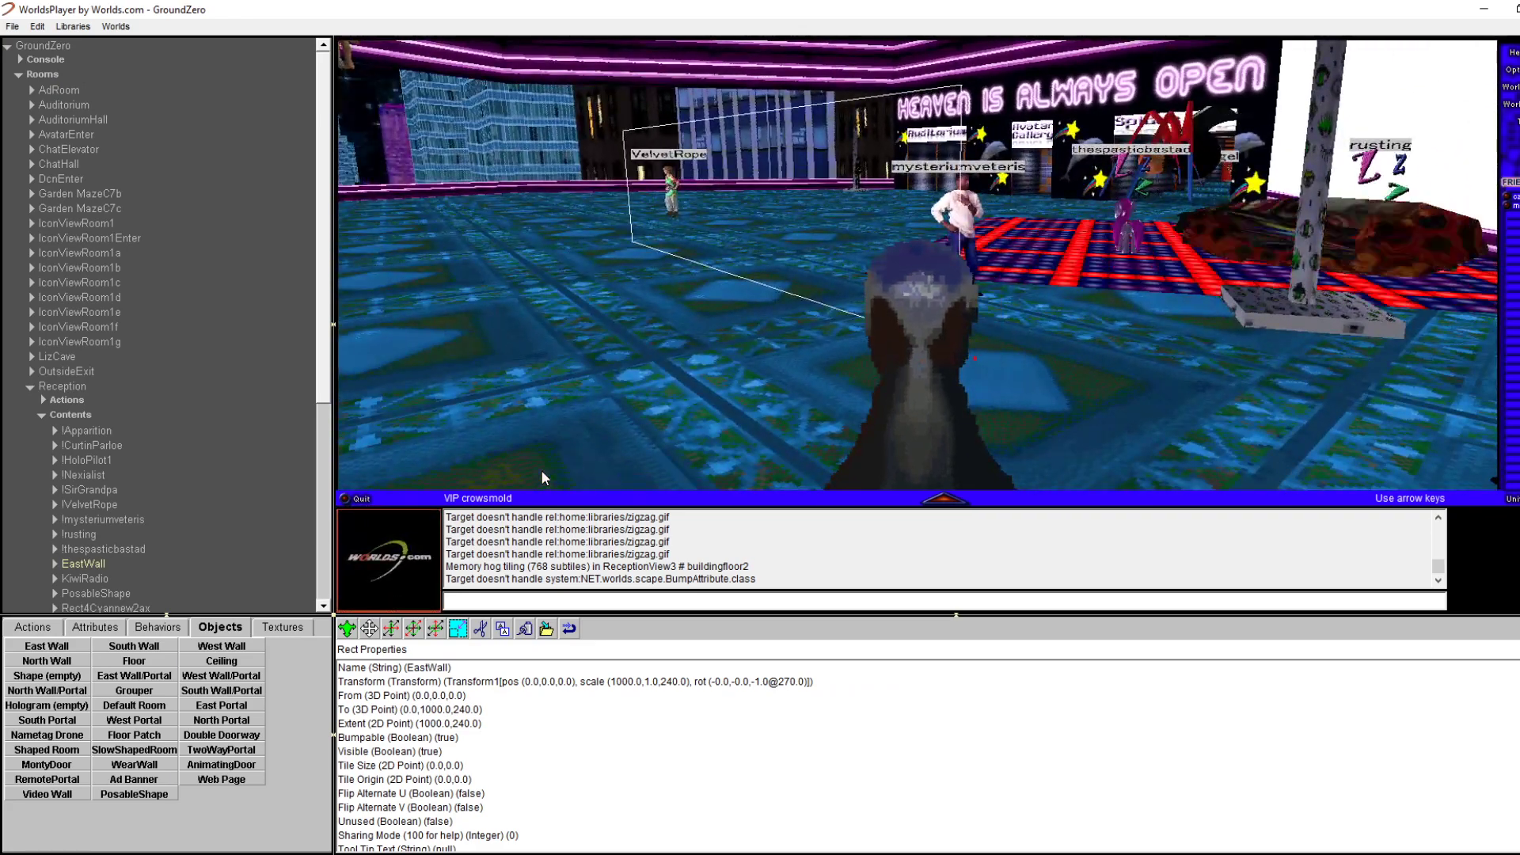
key(Right)
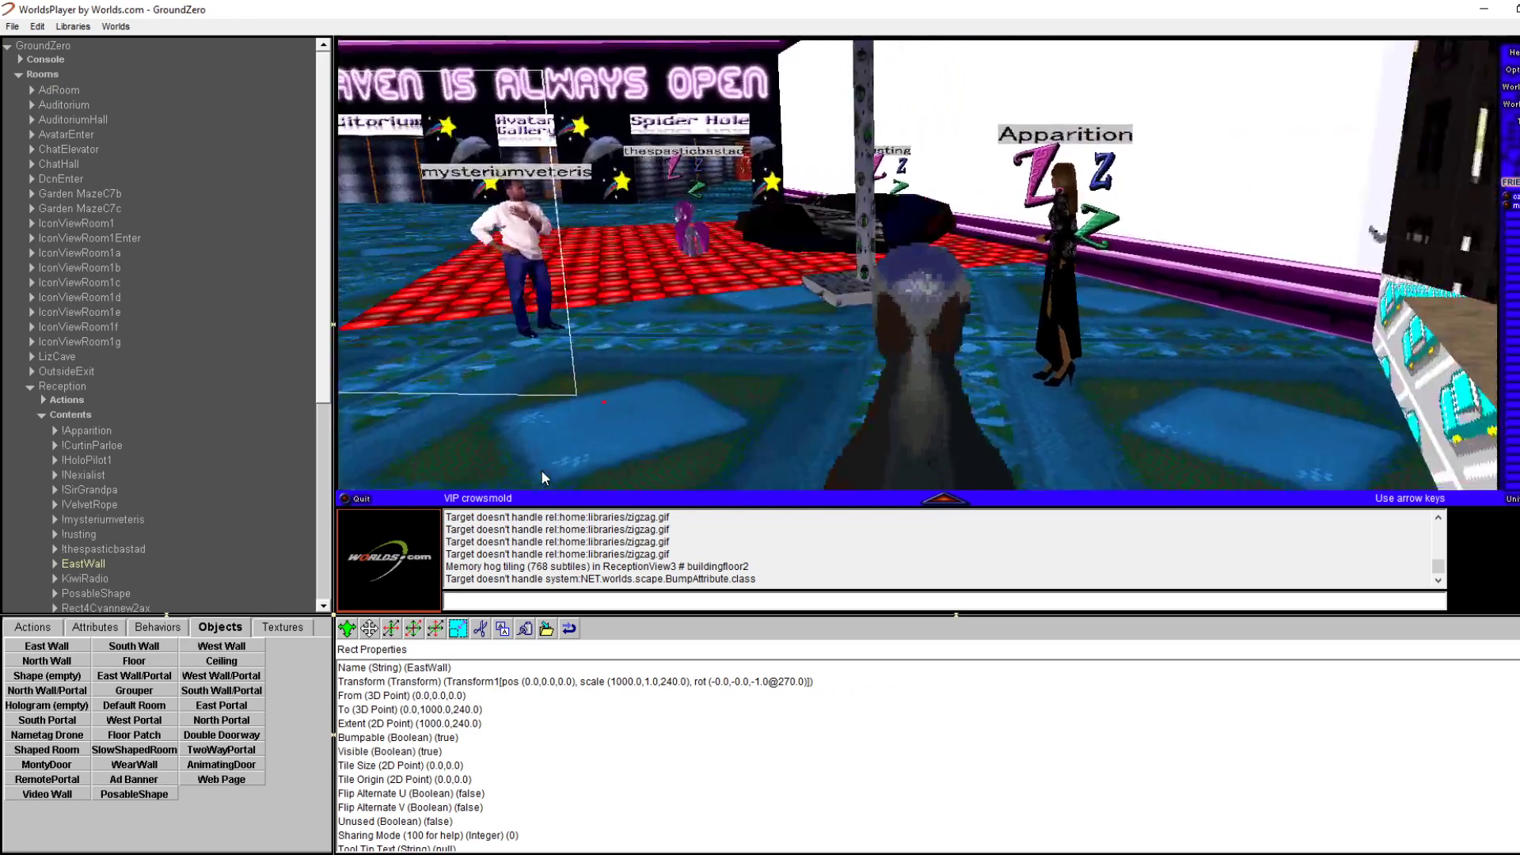
key(Left)
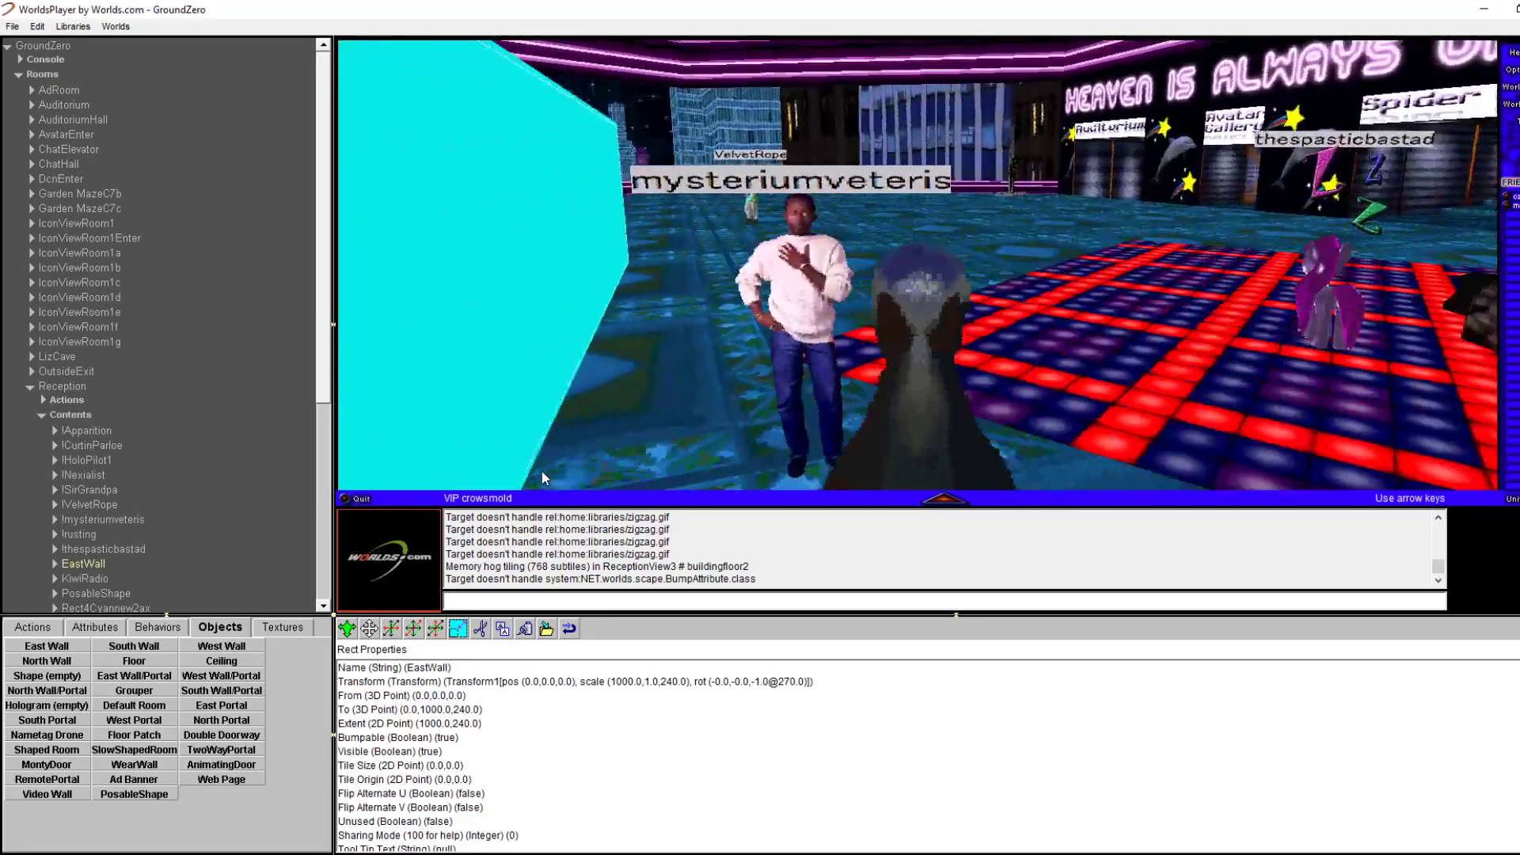
key(Left)
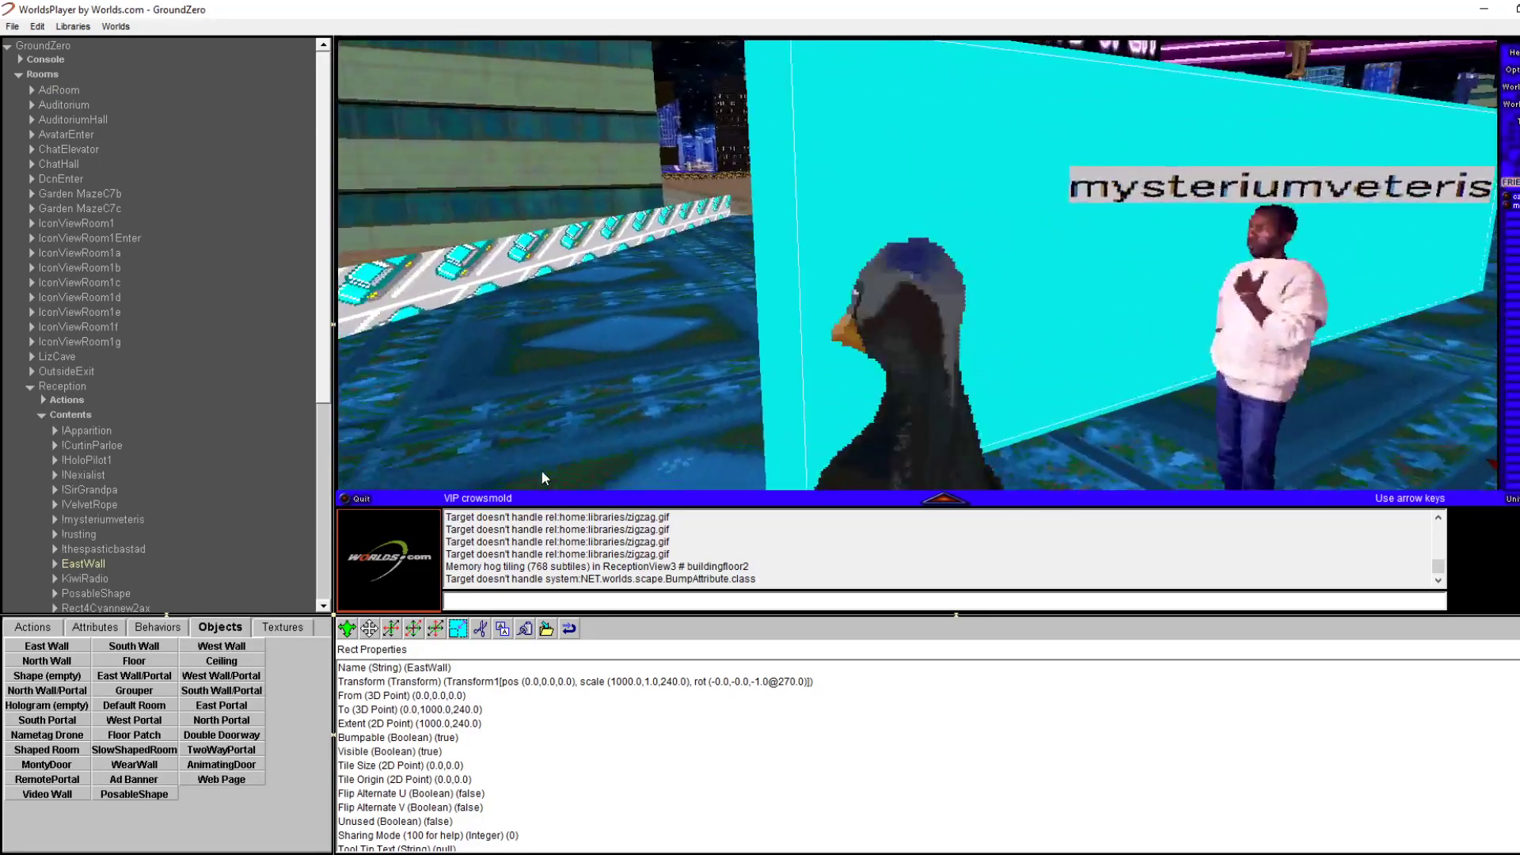
key(Left)
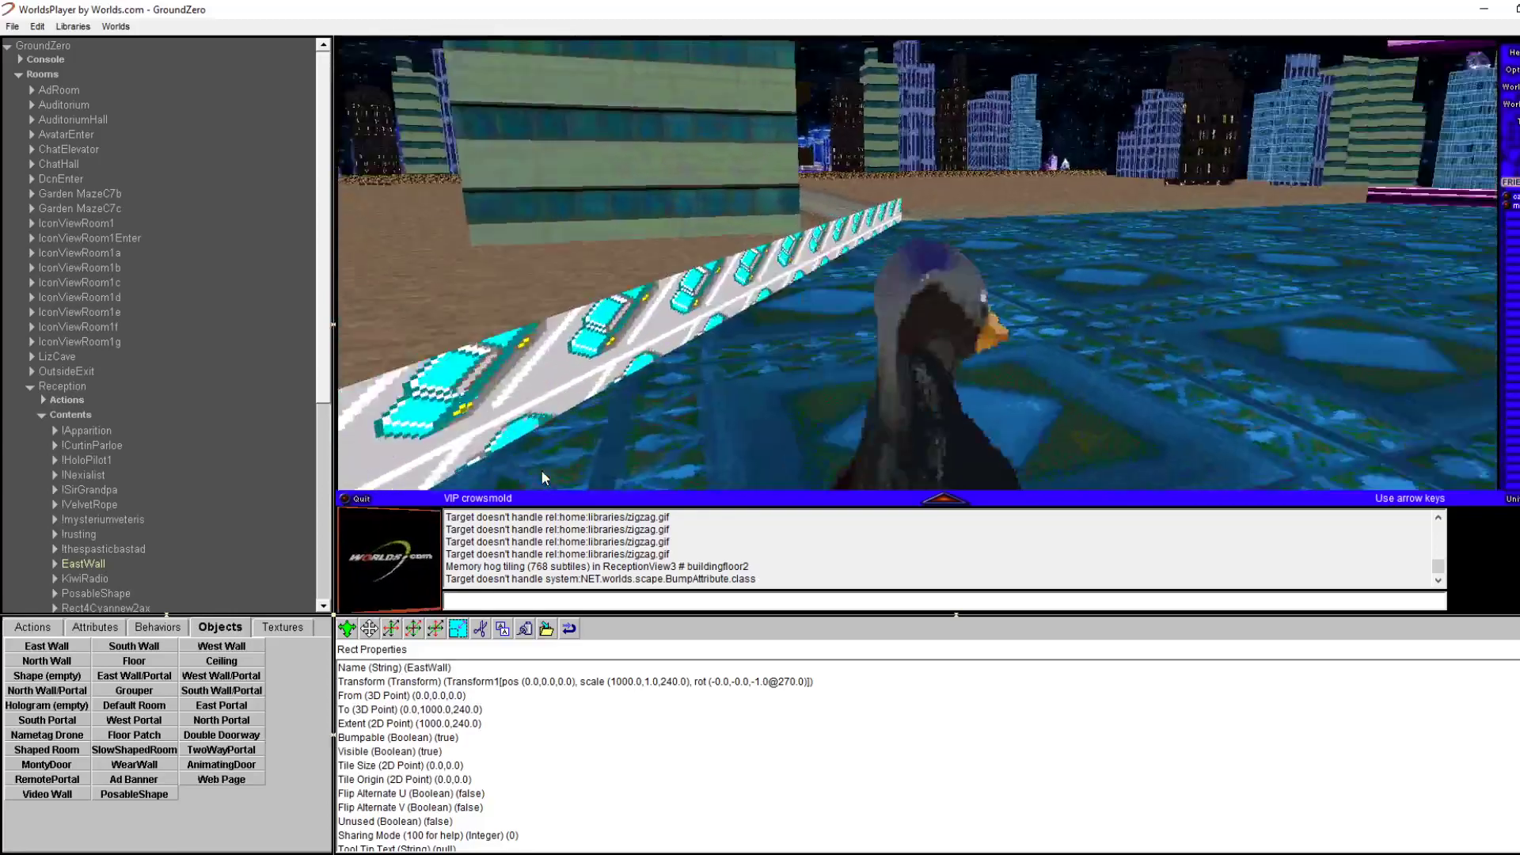
key(Left)
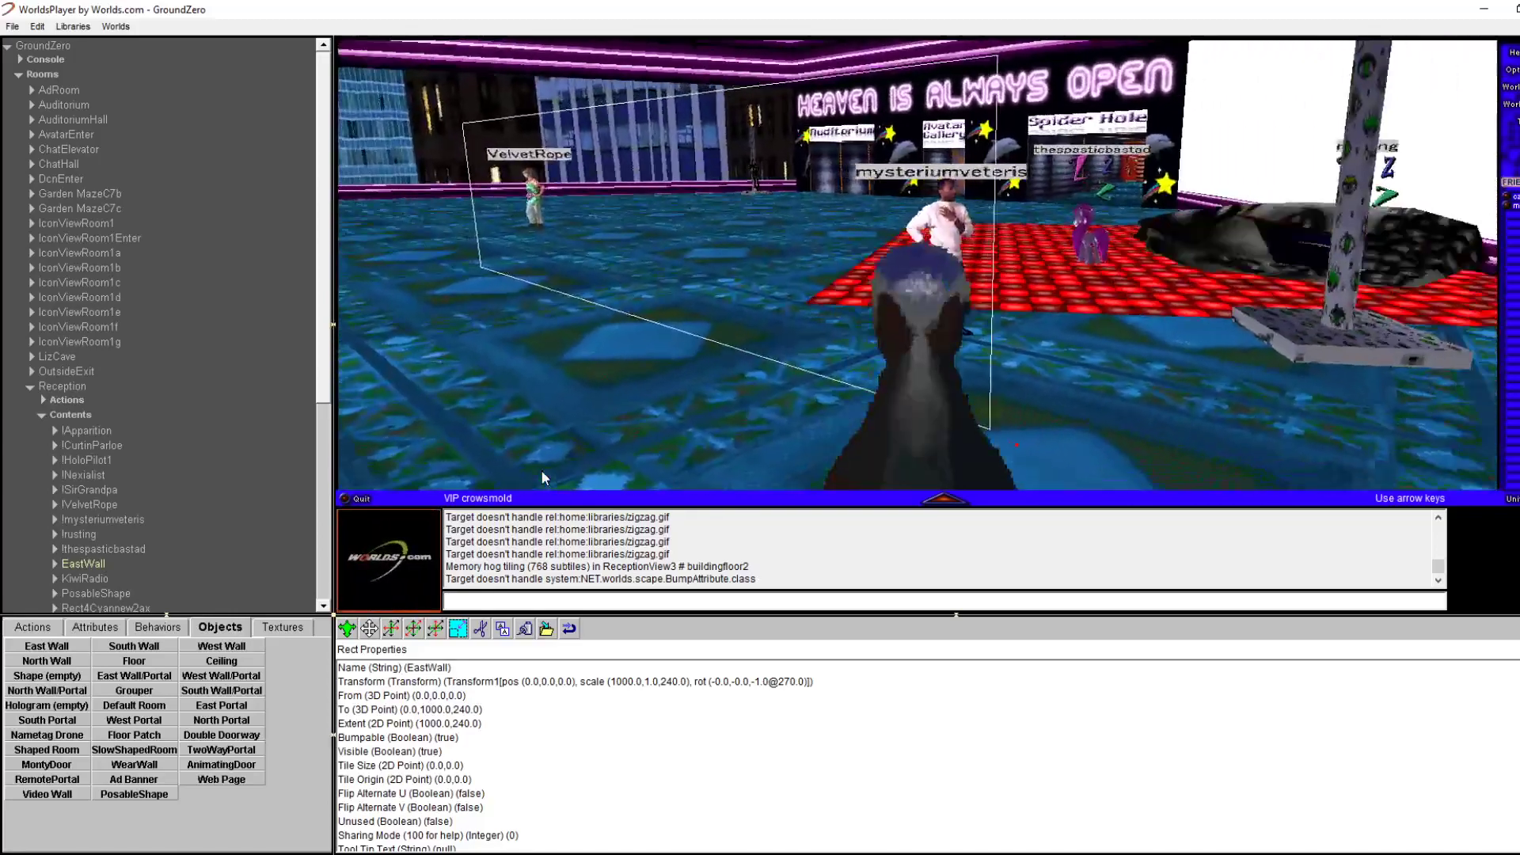
key(Right)
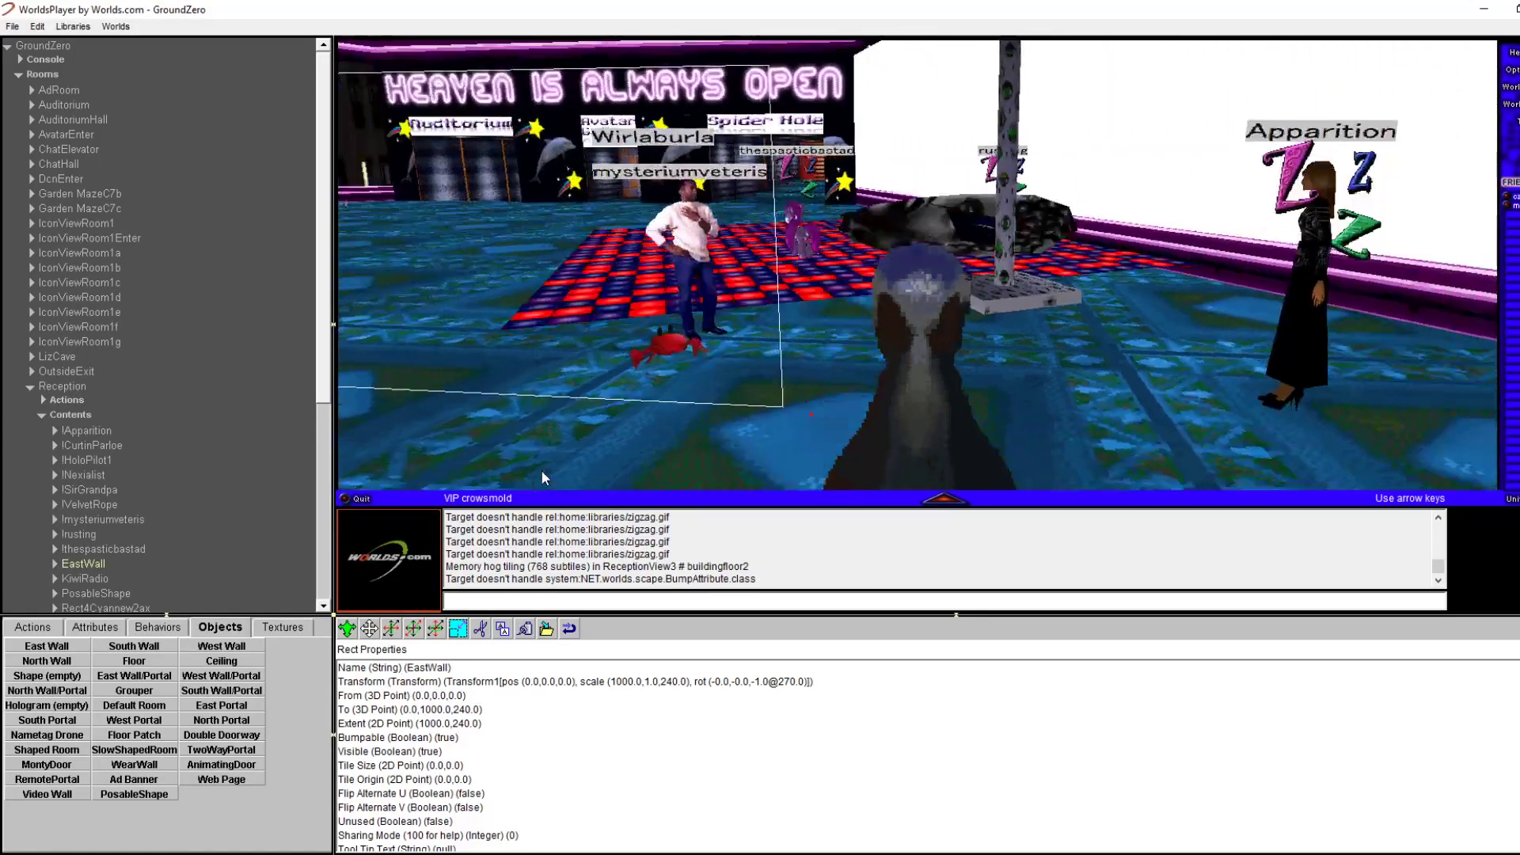
Circle the East Wall with the avatar, across the dance floor and along the railing, to check its visibility from different angles
key(Left)
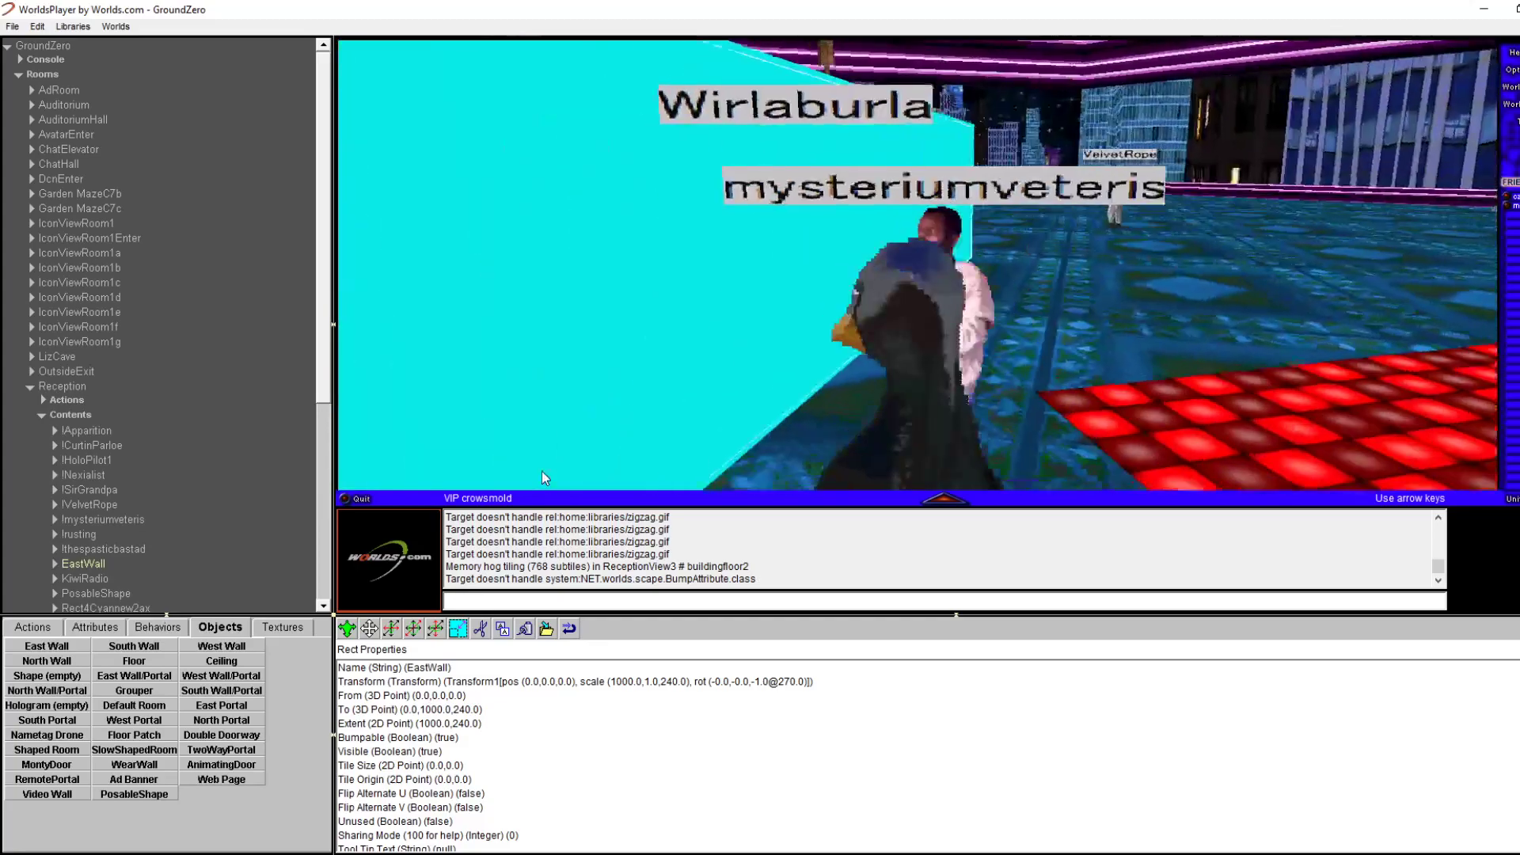
key(Left)
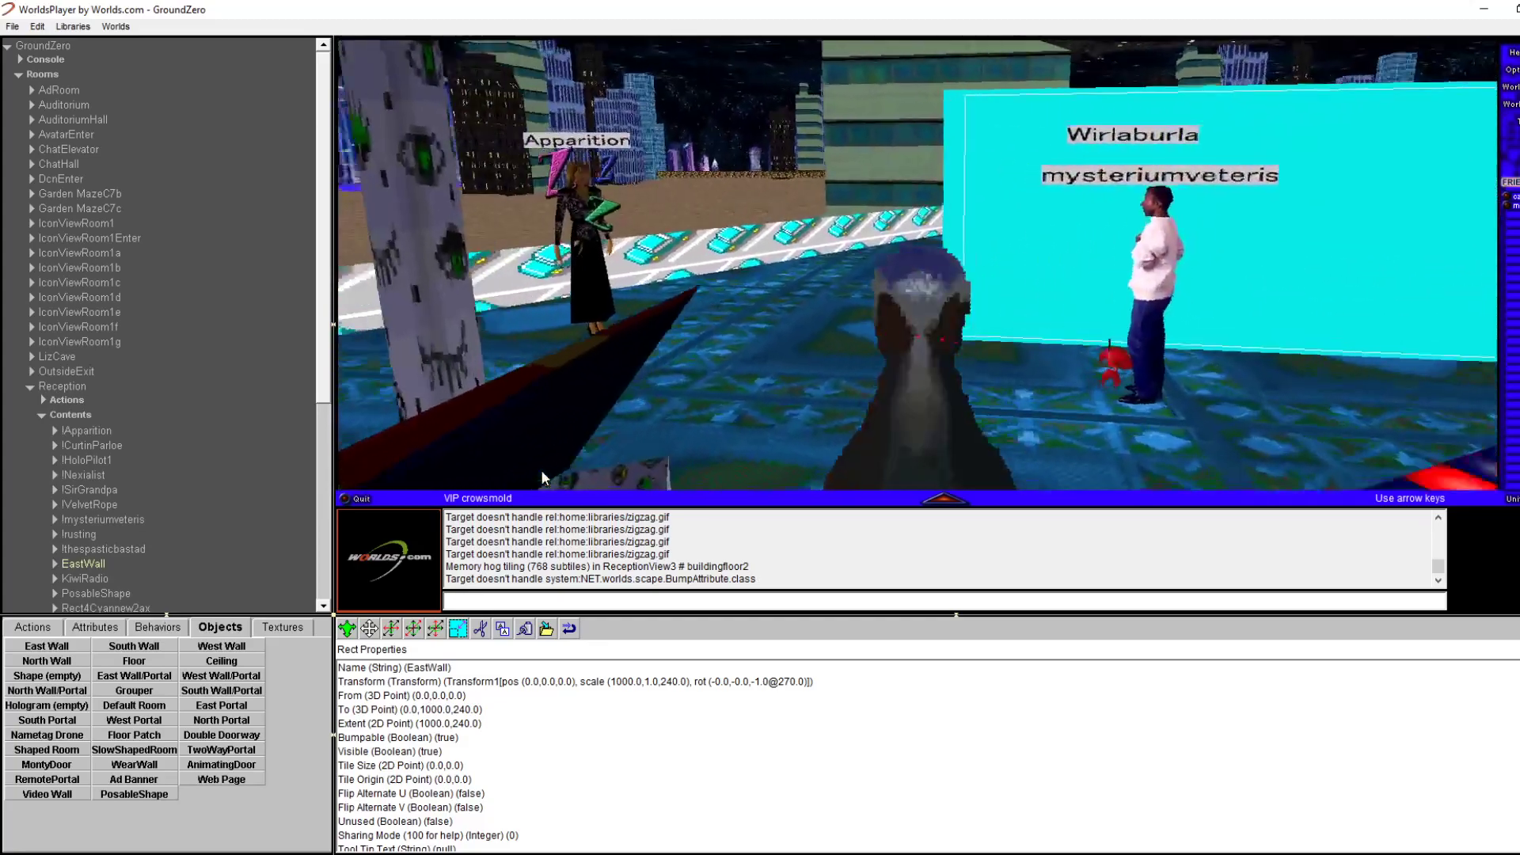
key(Right)
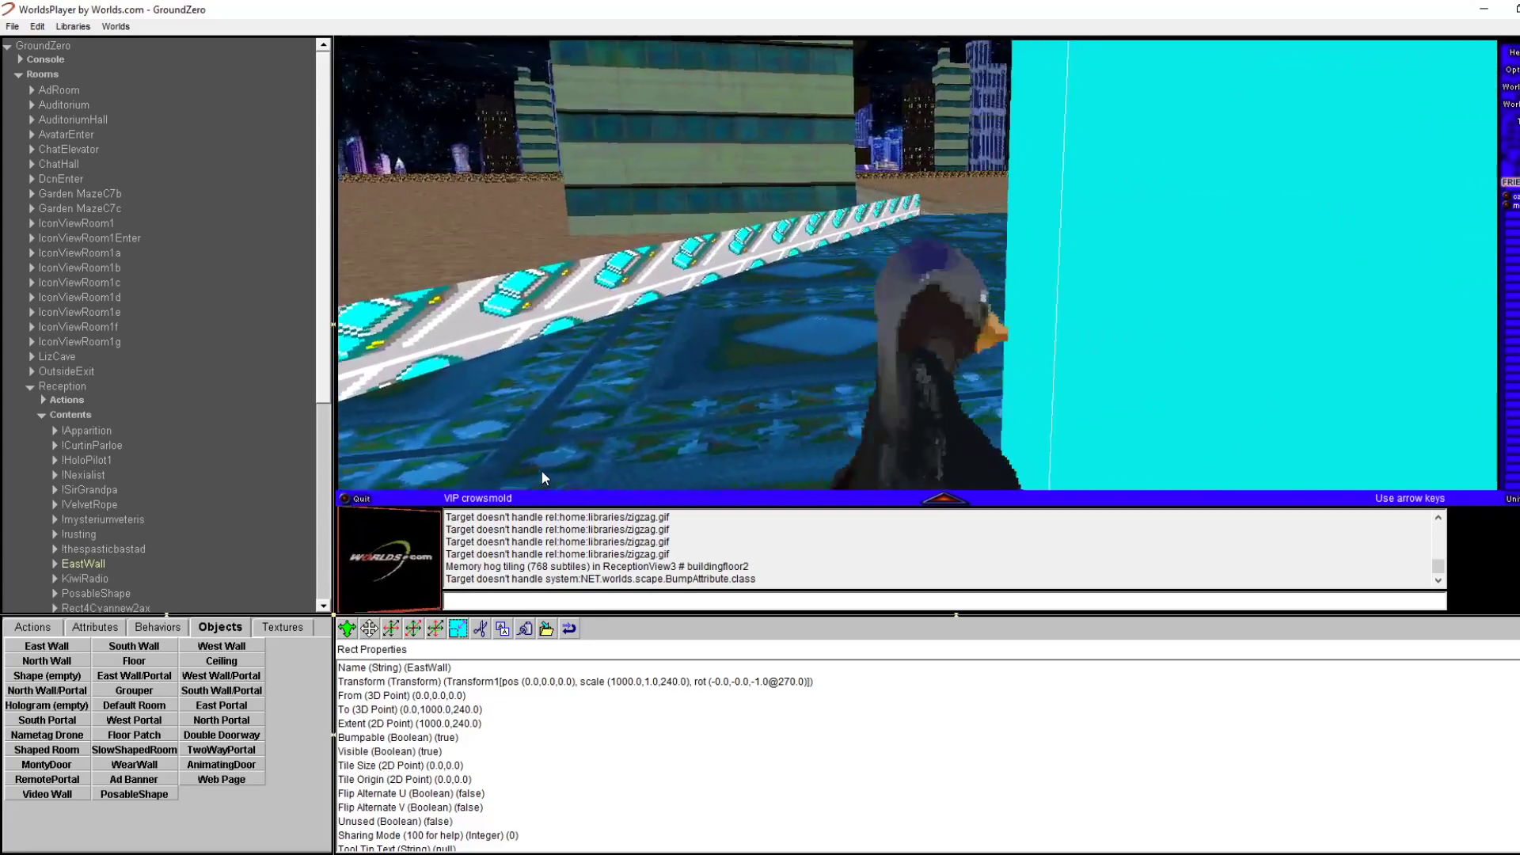
key(Right)
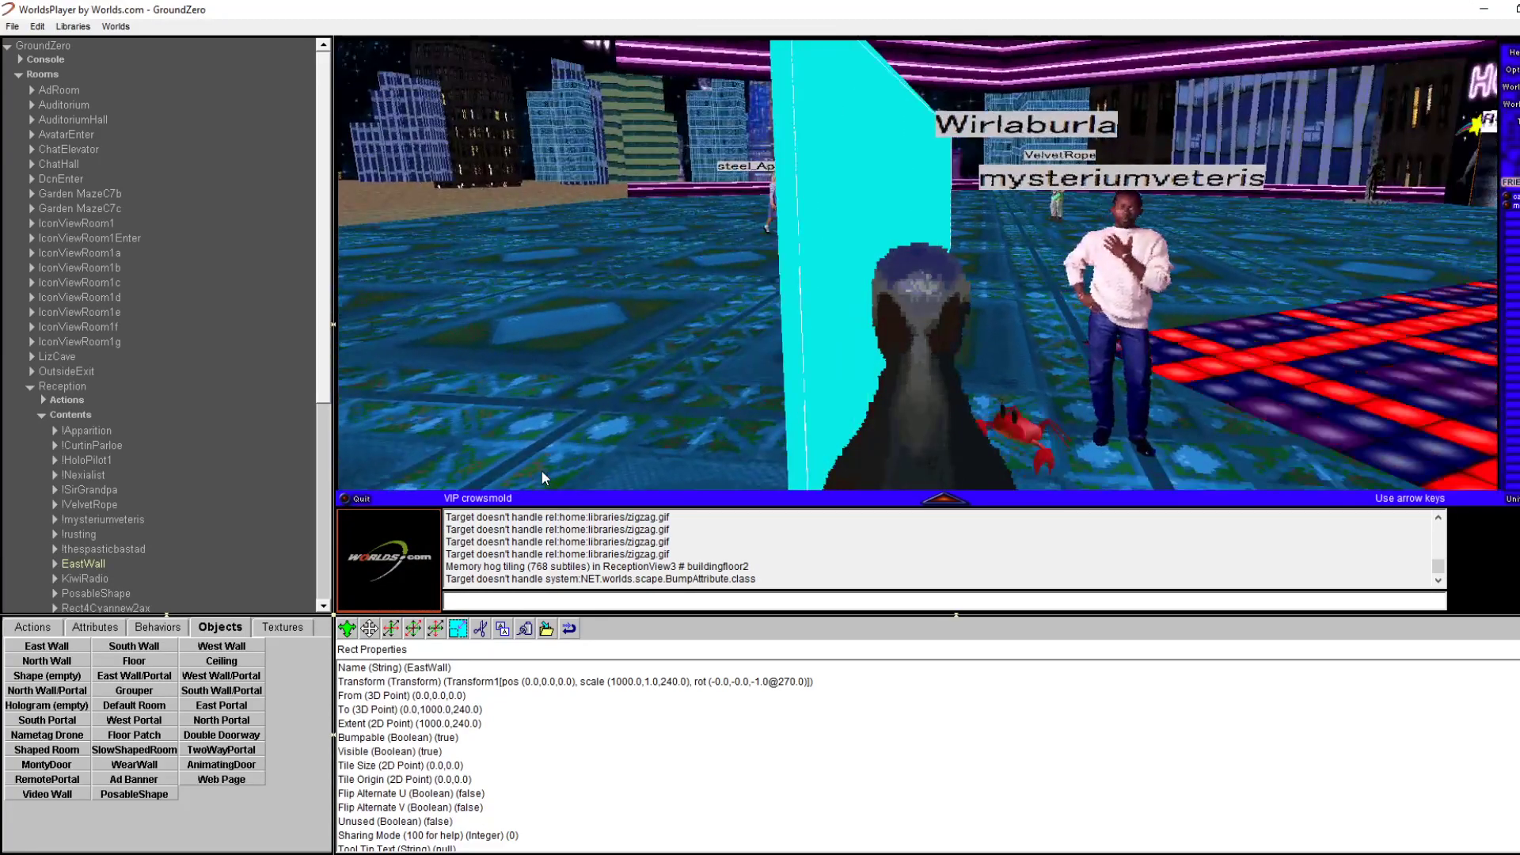
key(Left)
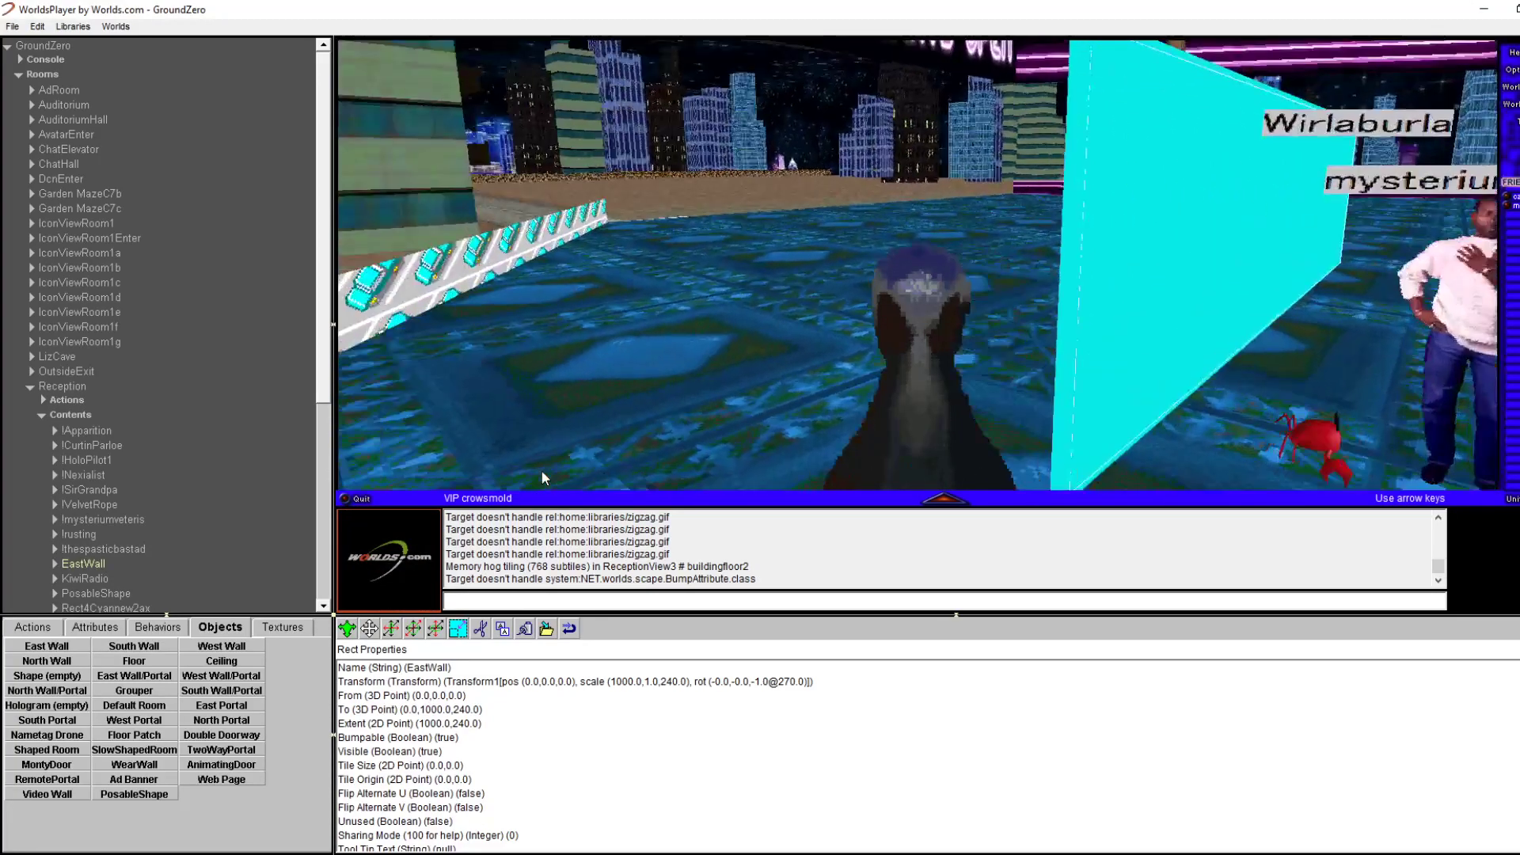
key(Left)
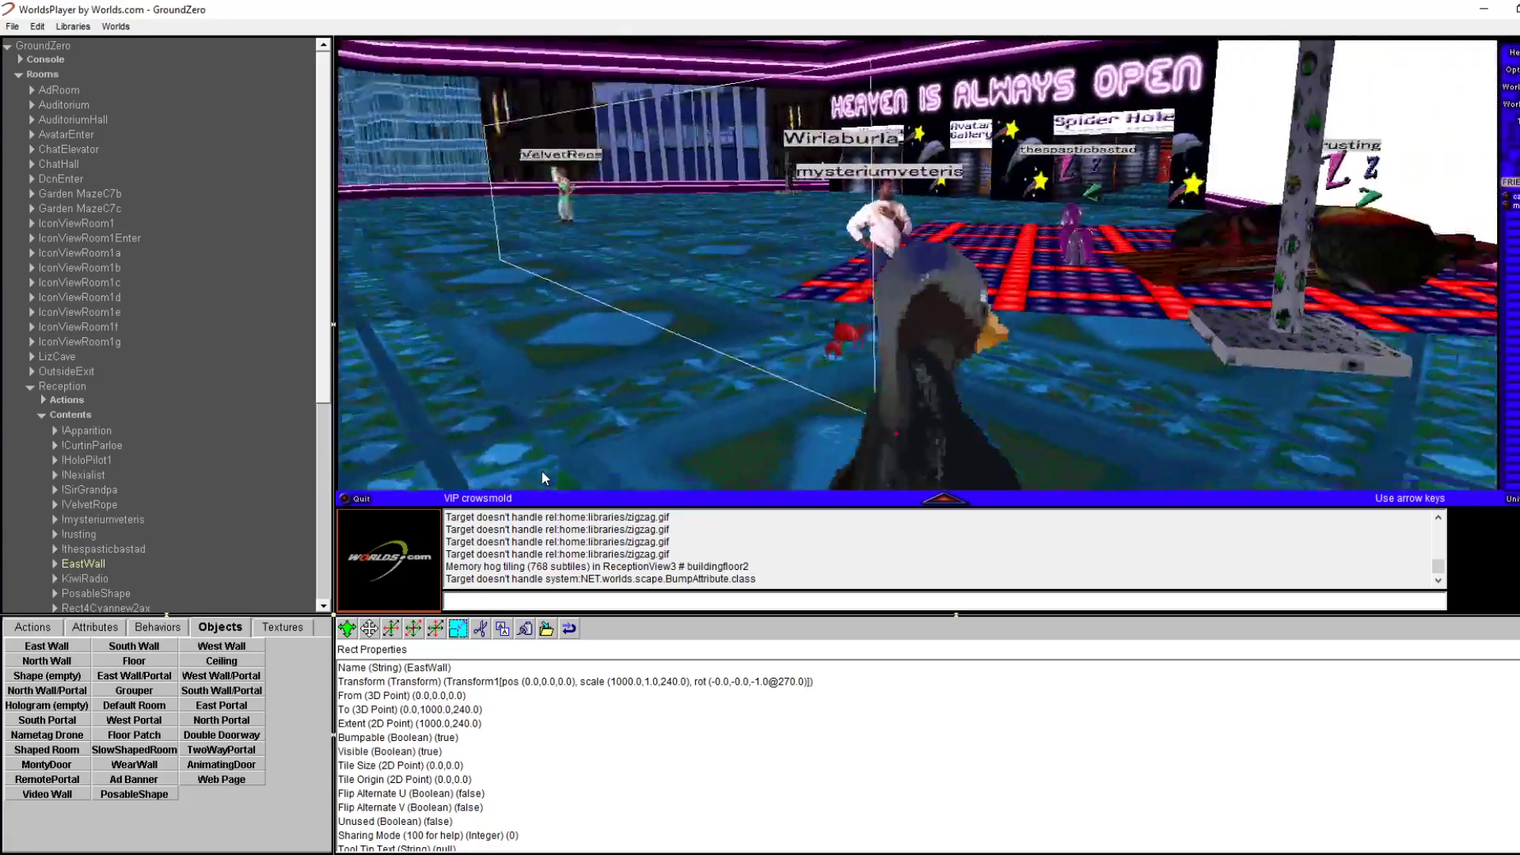
key(Left)
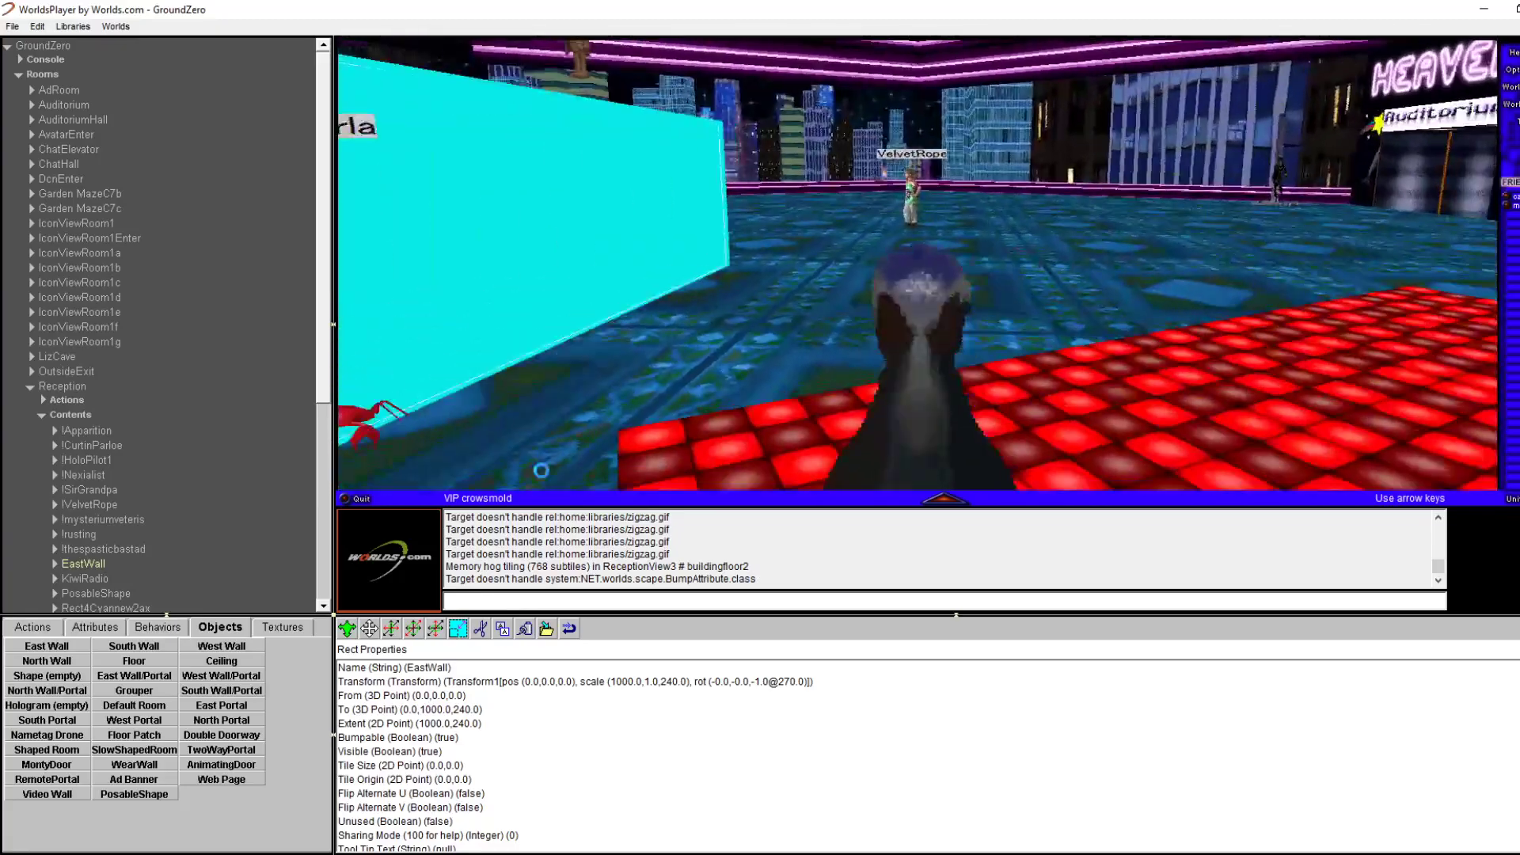
key(Left)
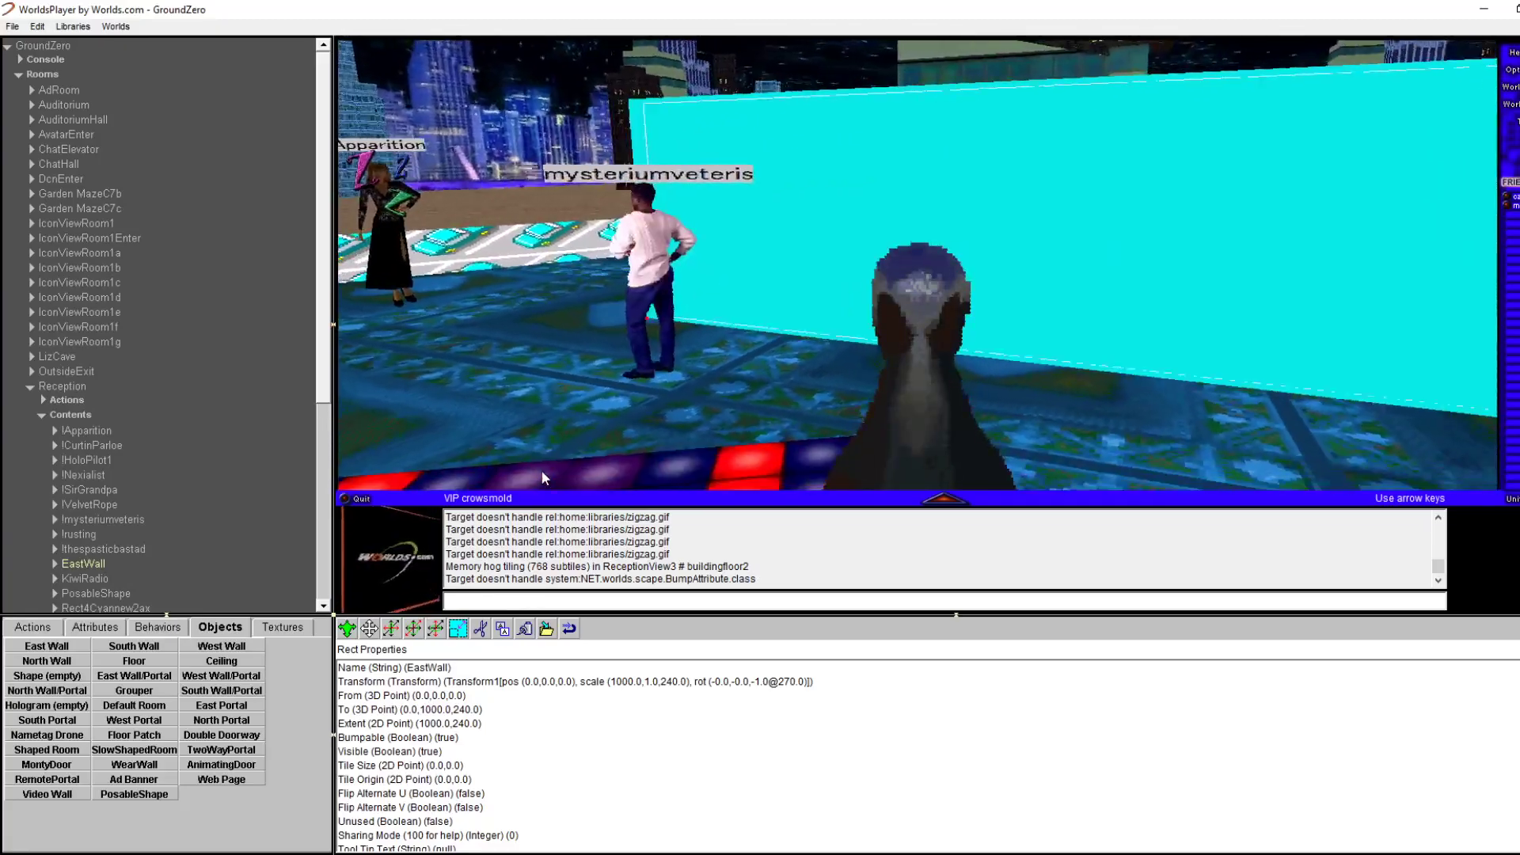
key(Left)
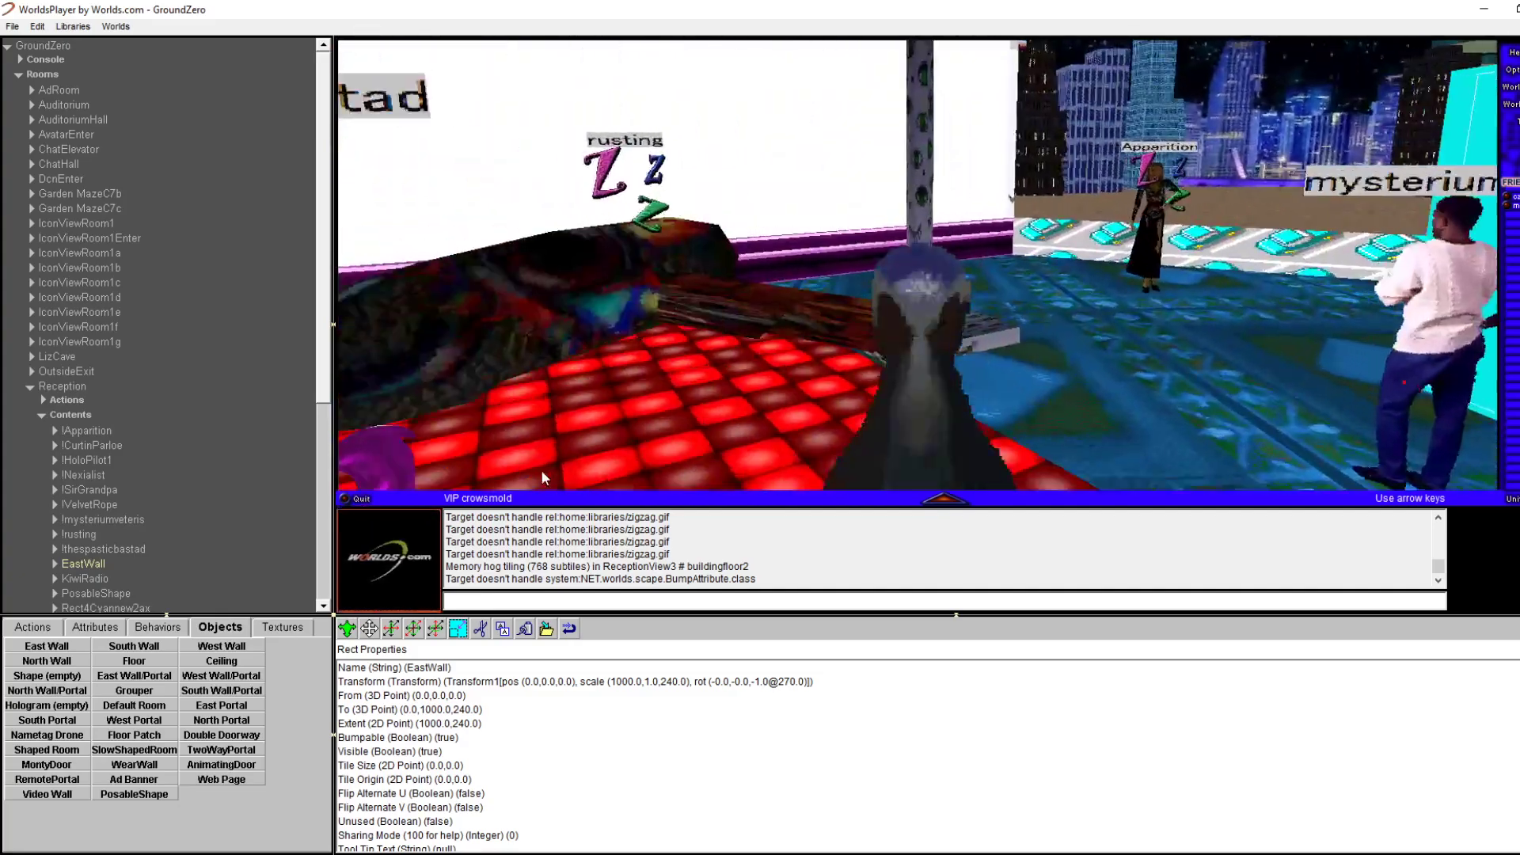
key(Left)
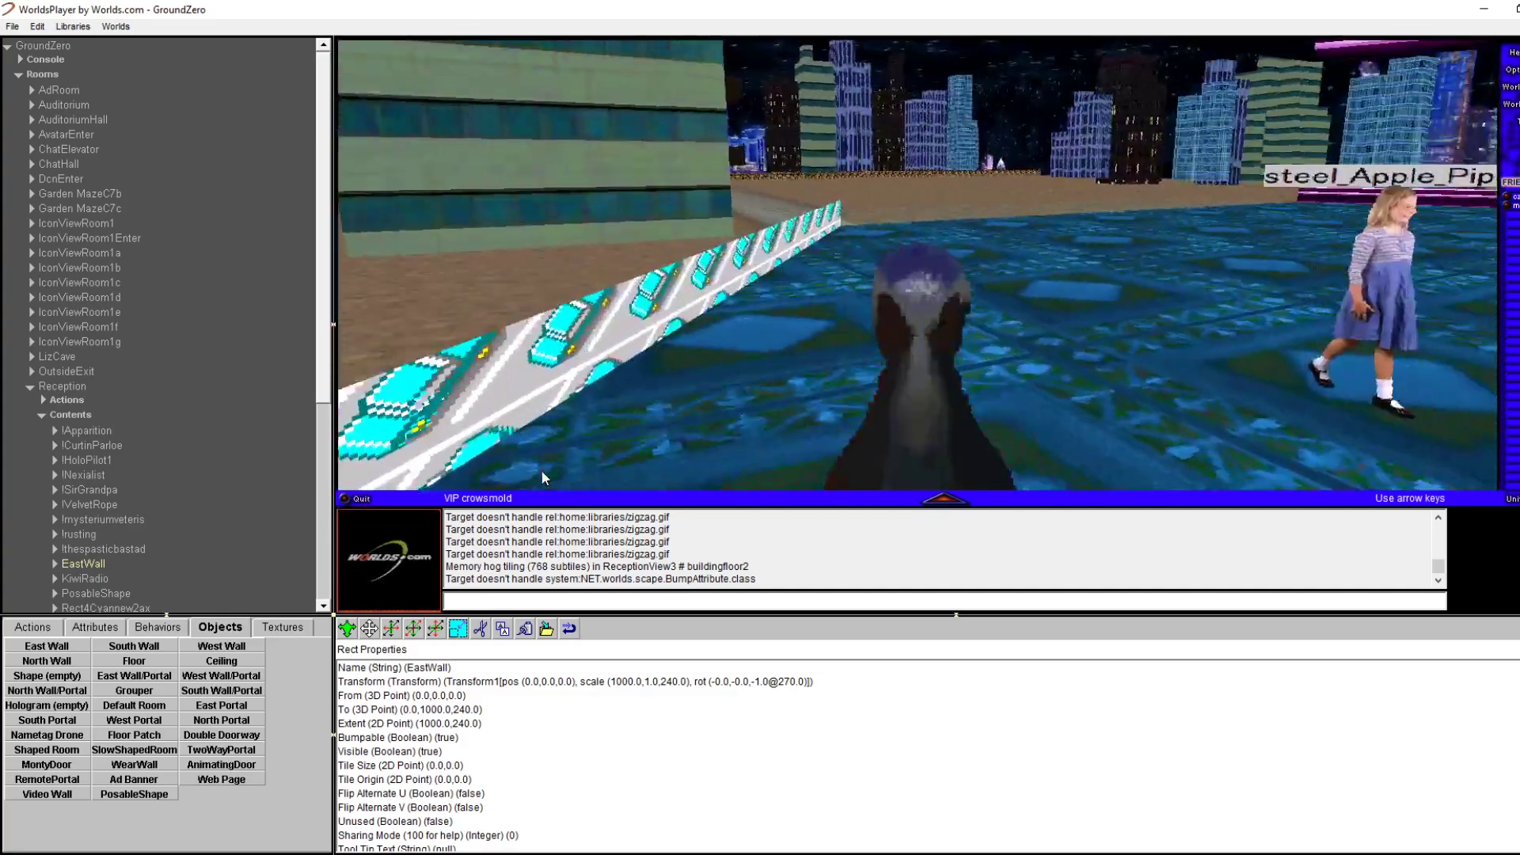
key(Right)
key(Up)
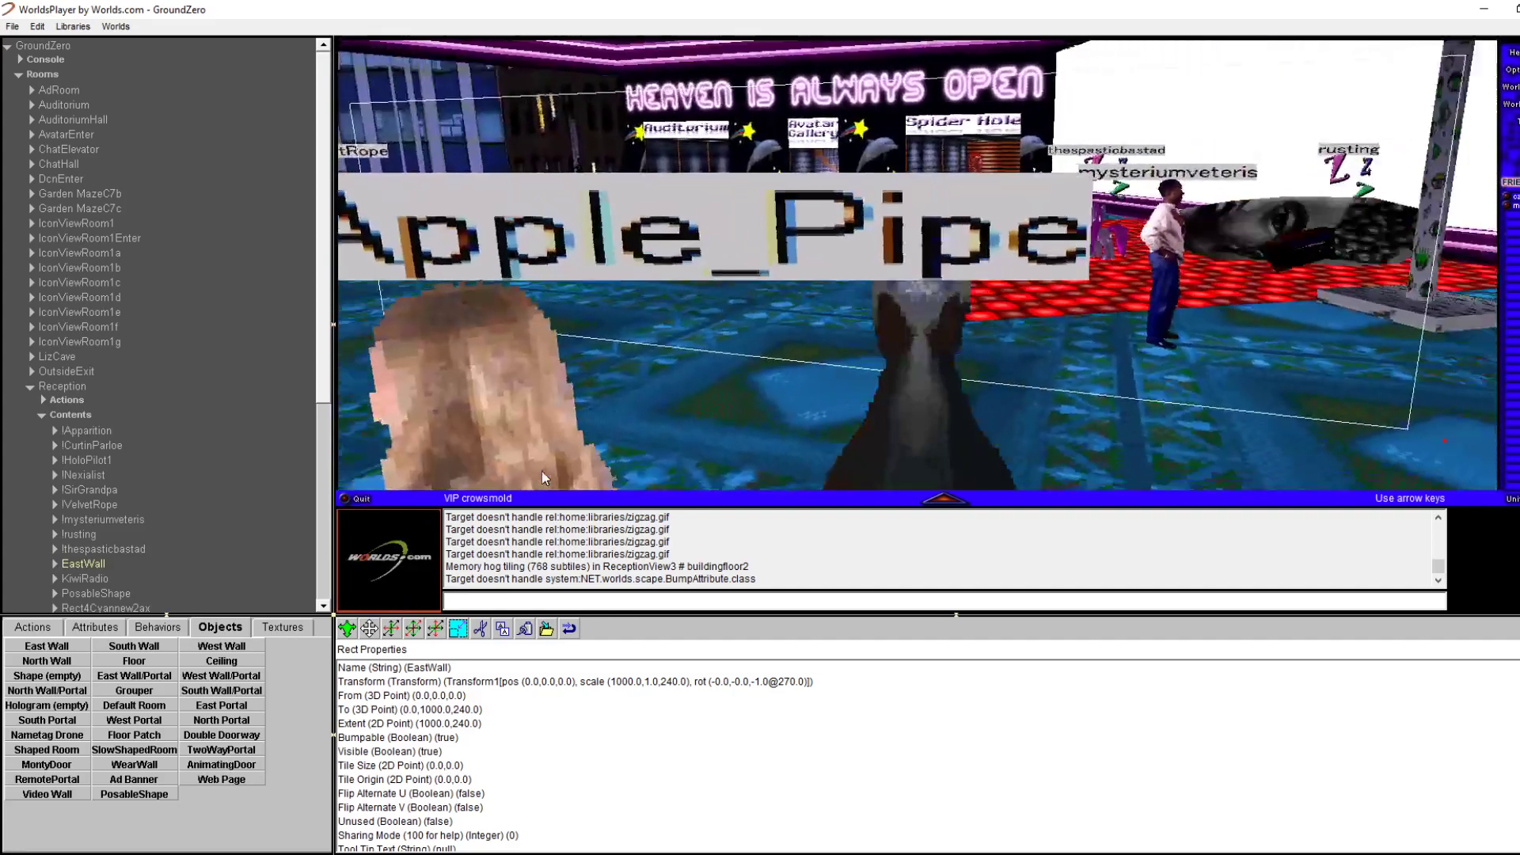
key(Right)
key(Up)
key(Left)
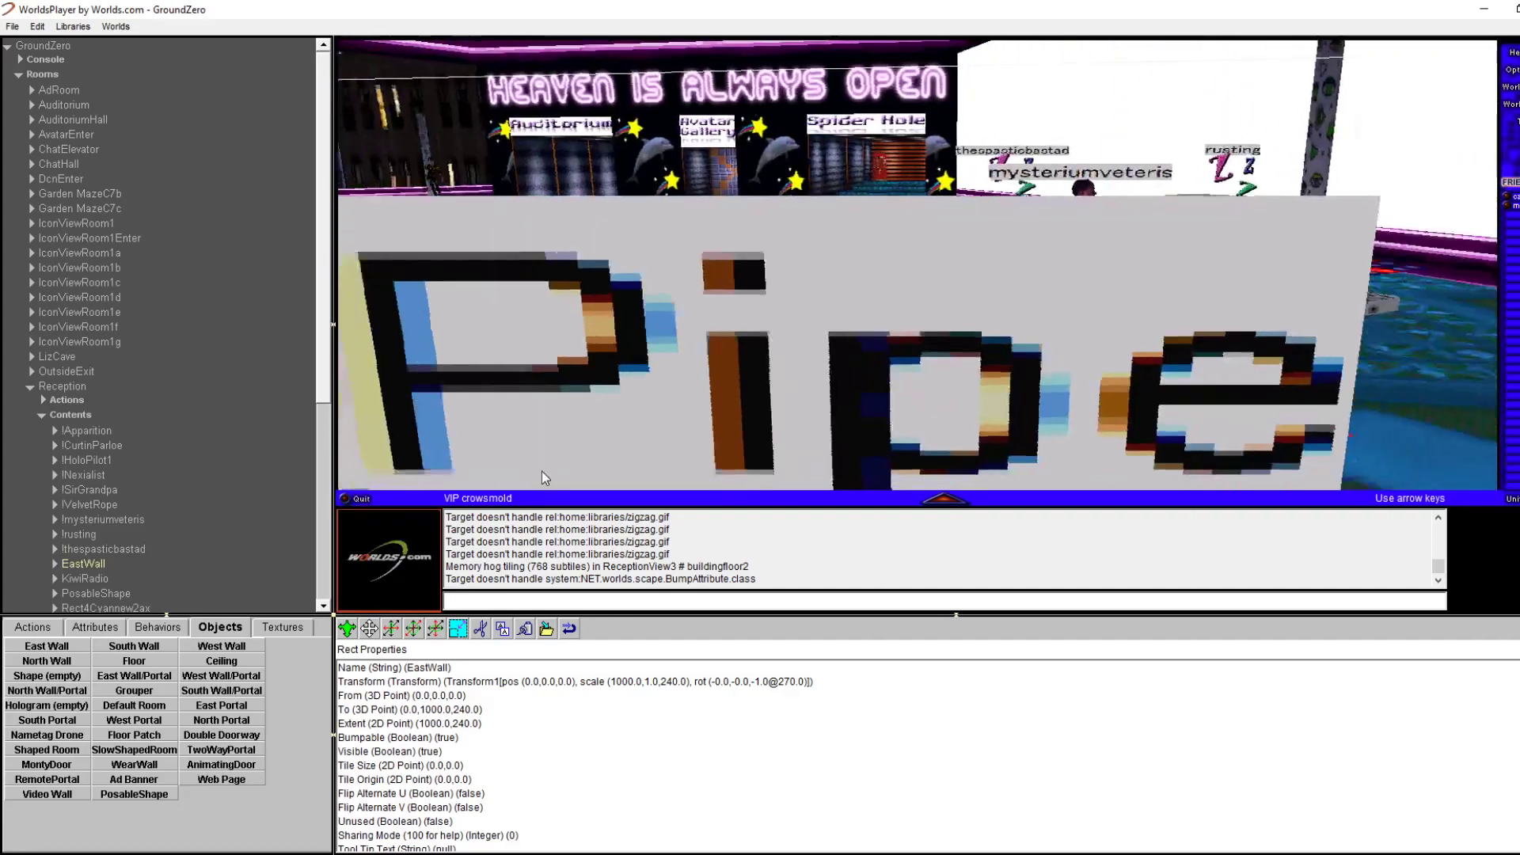
Place a West Wall object from the library on the plaza floor and back the avatar away to face it
key(Down)
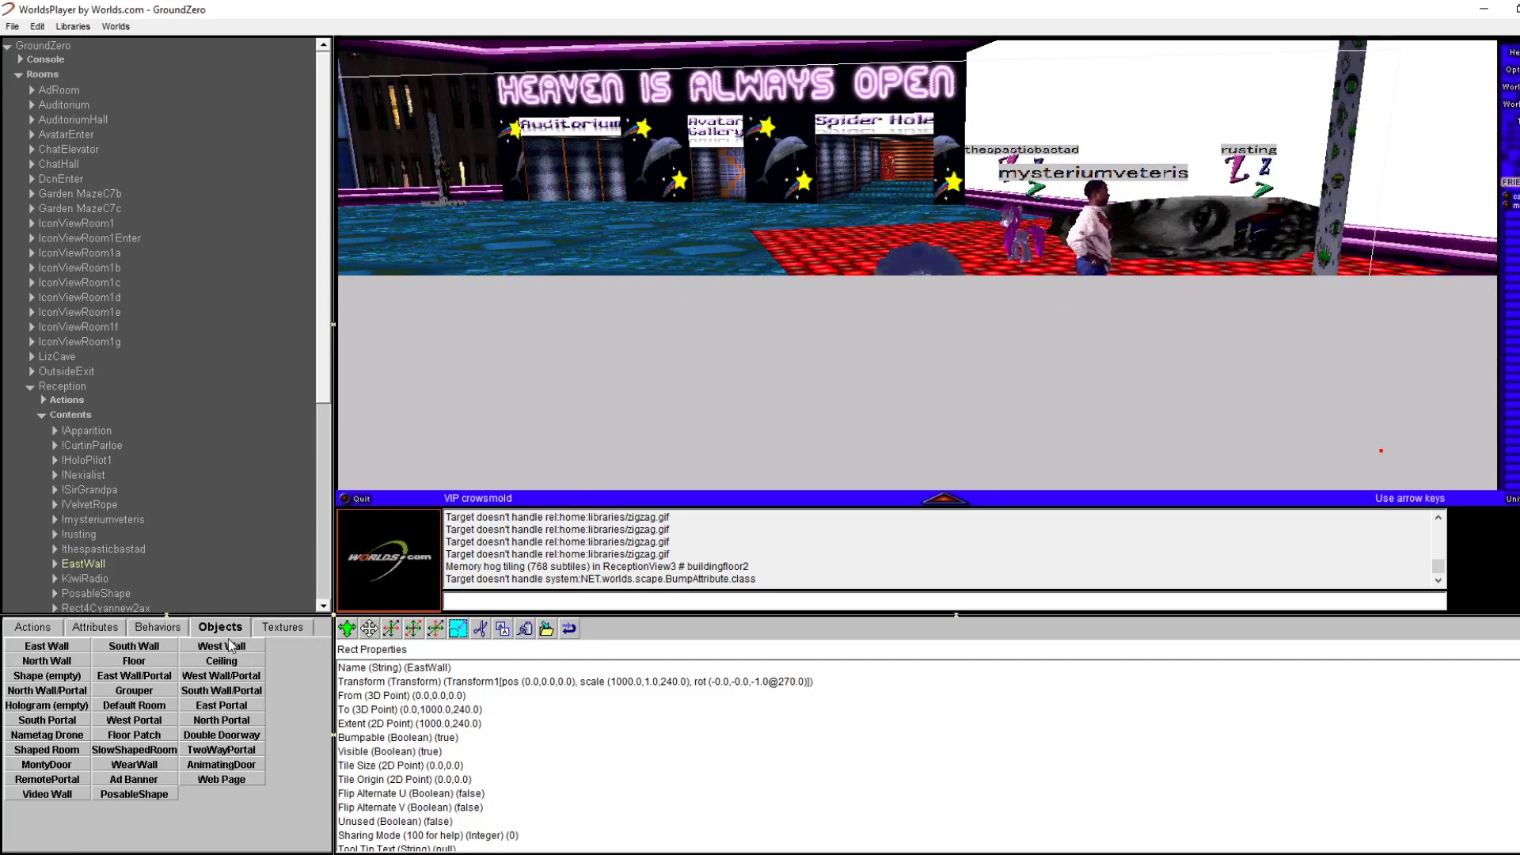
click(565, 360)
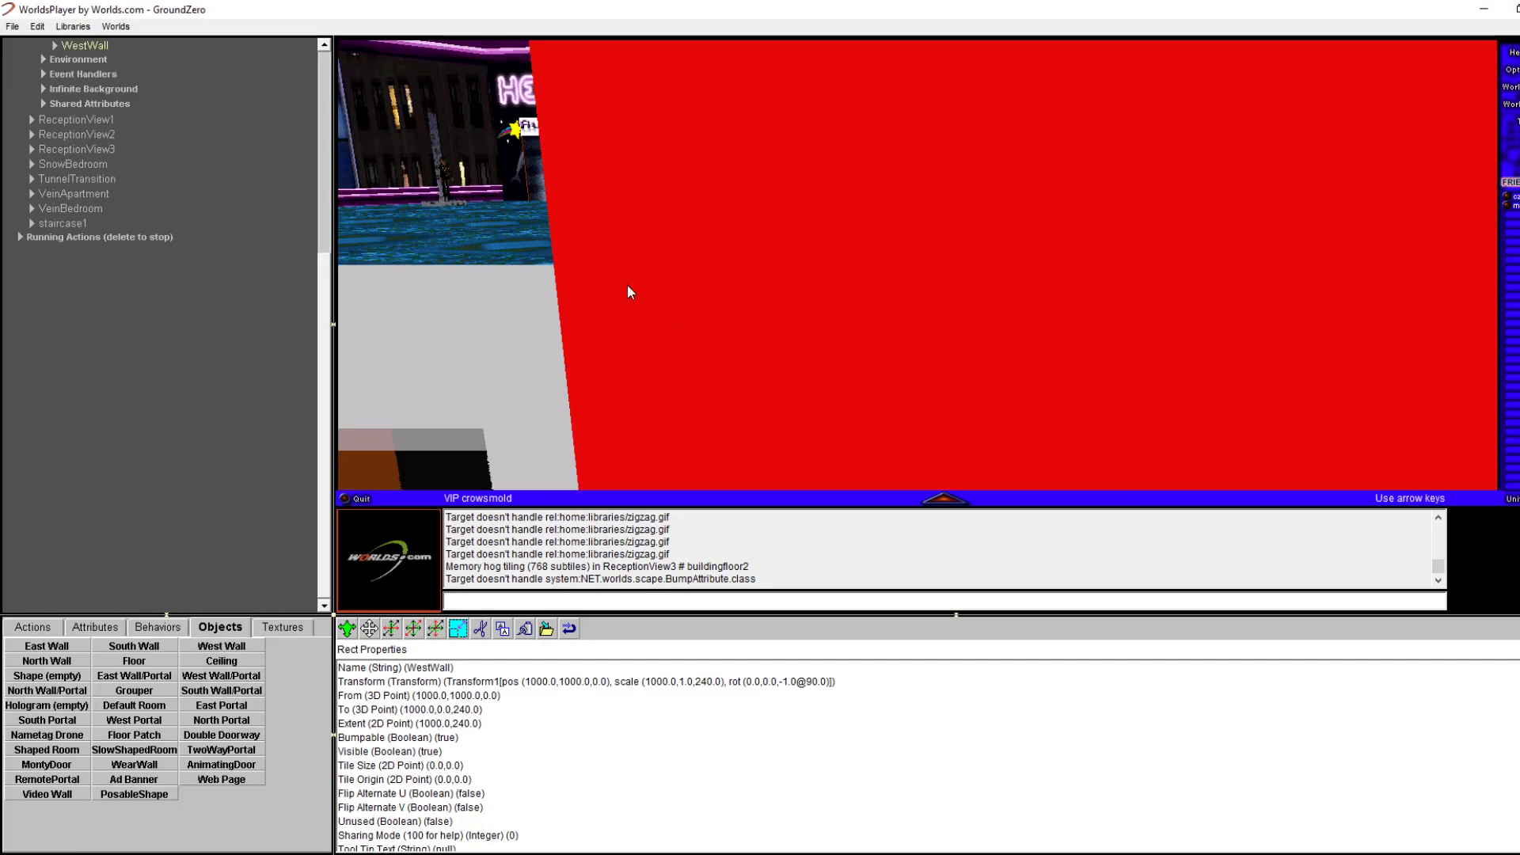
key(Down)
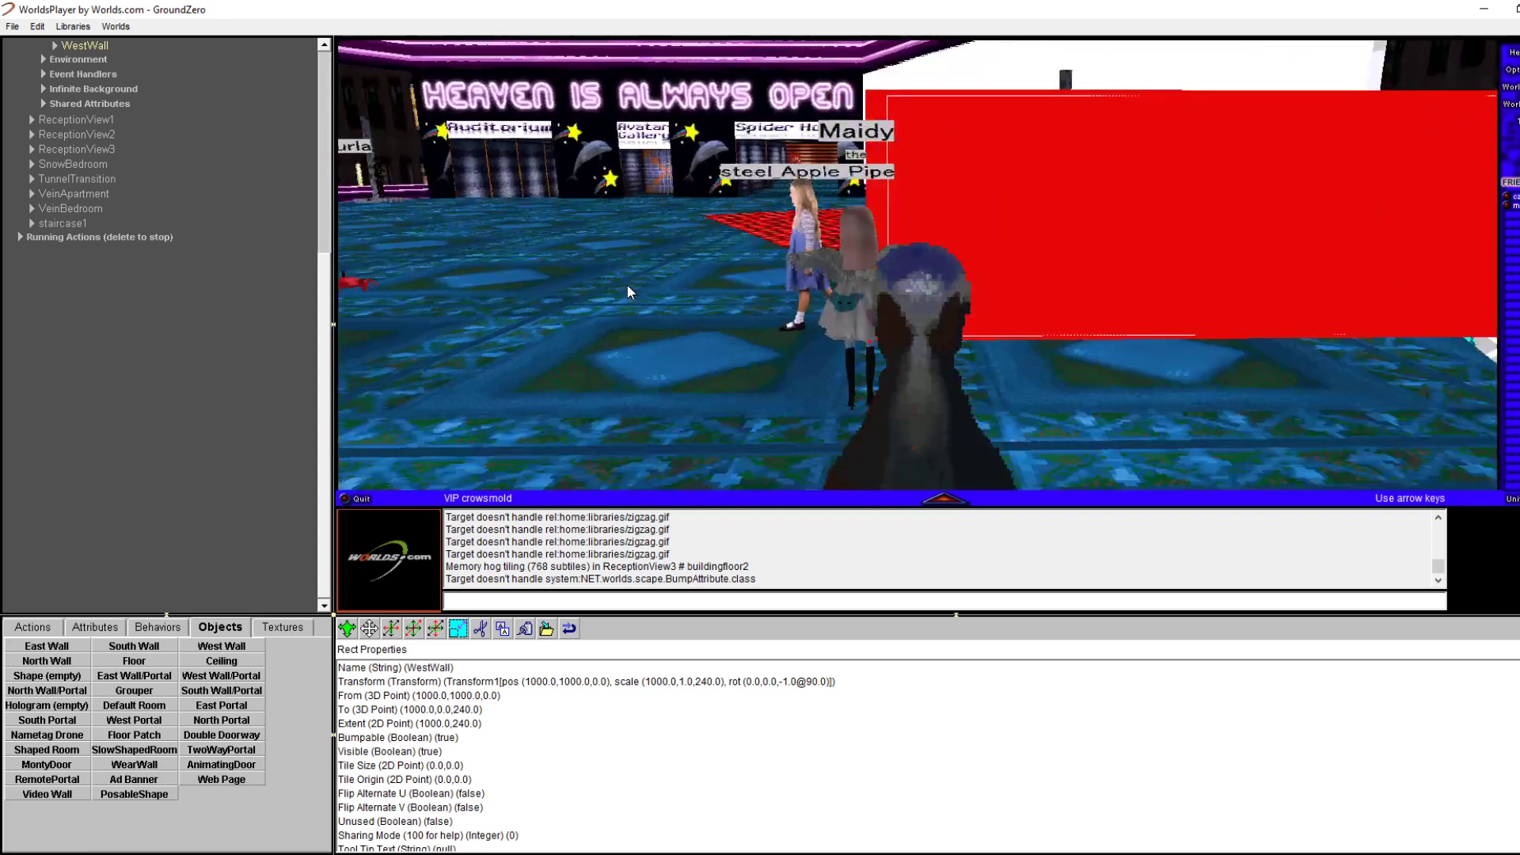
key(Right)
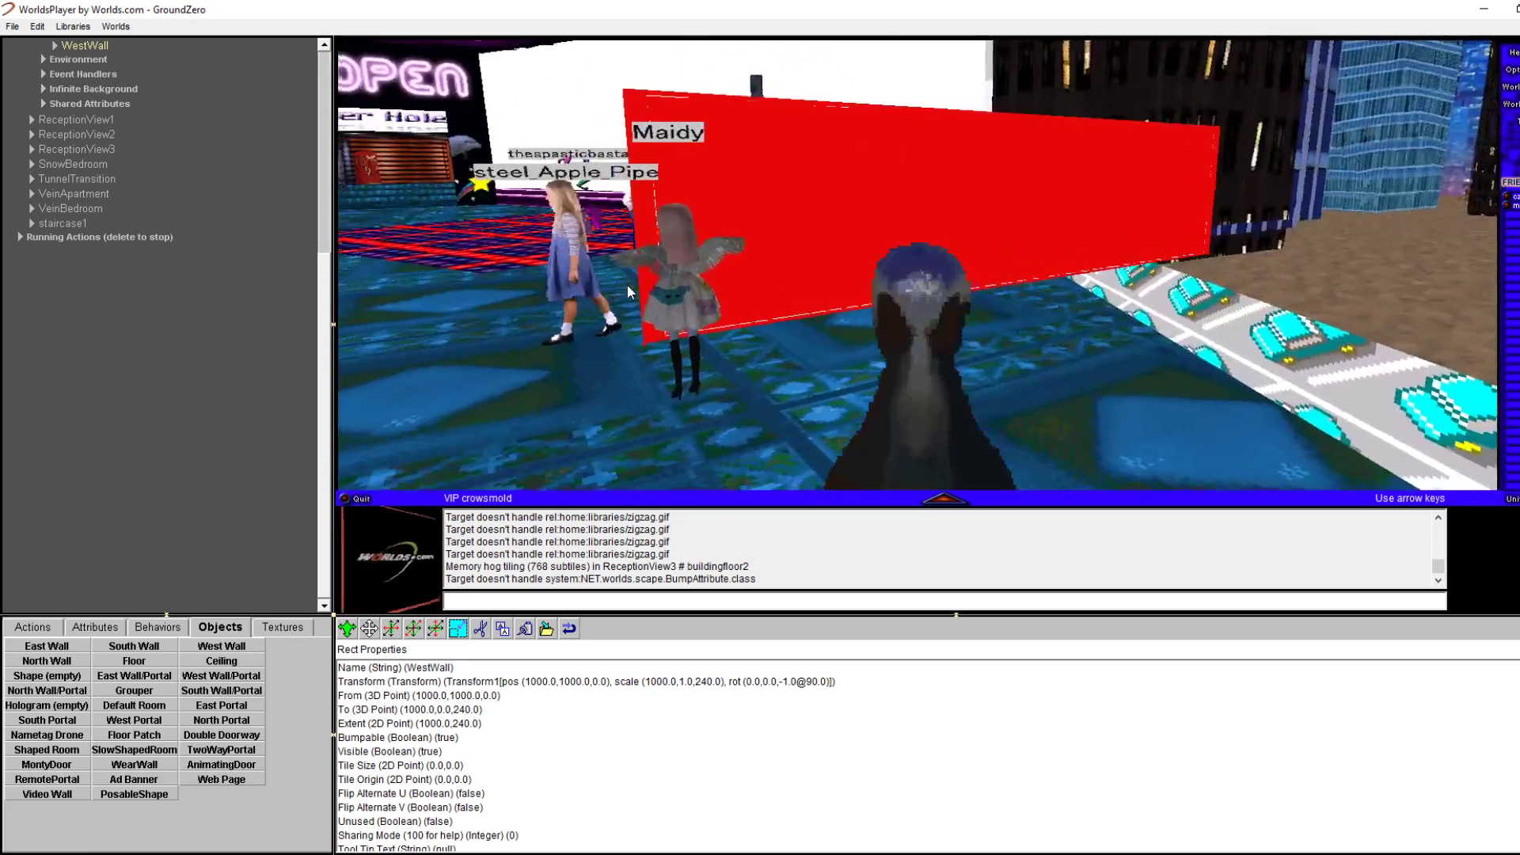
key(Left)
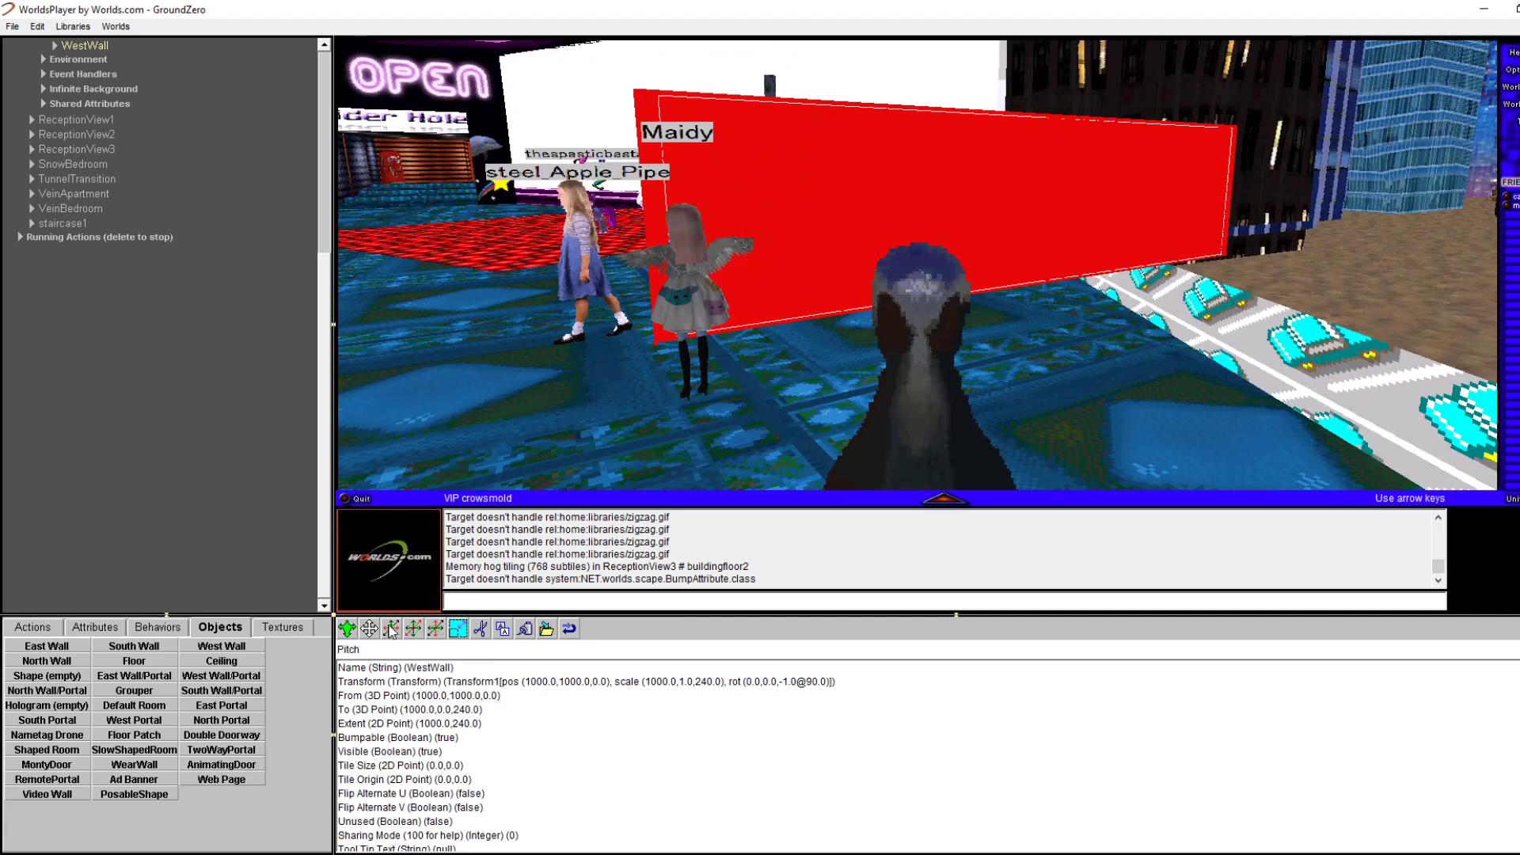
Move the West Wall to about (1333, 332, -3) and rotate it slightly in pitch and yaw
drag(369, 629, 179, 675)
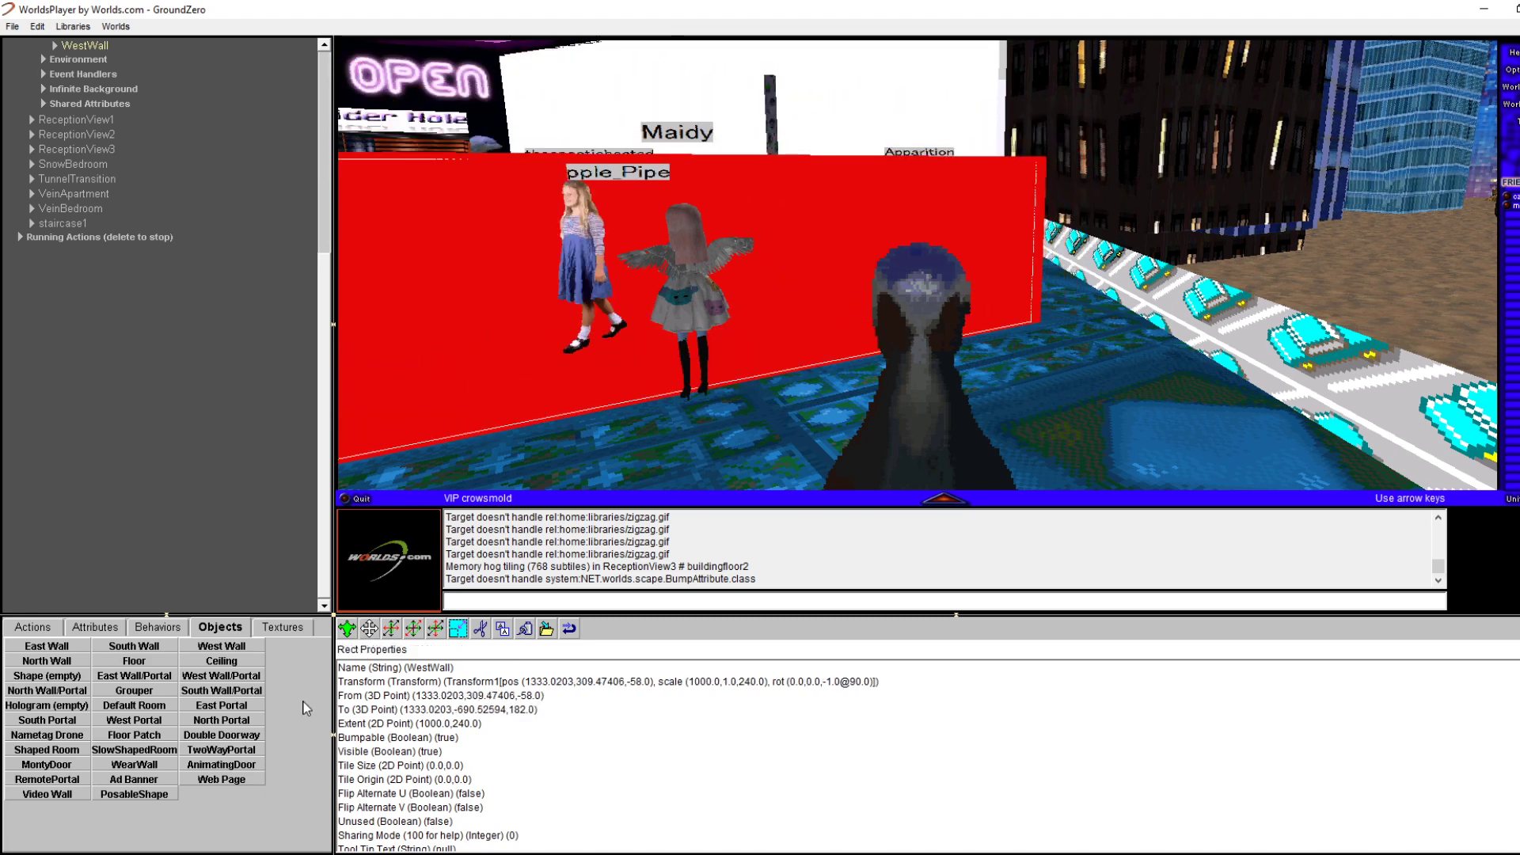
drag(367, 623, 359, 579)
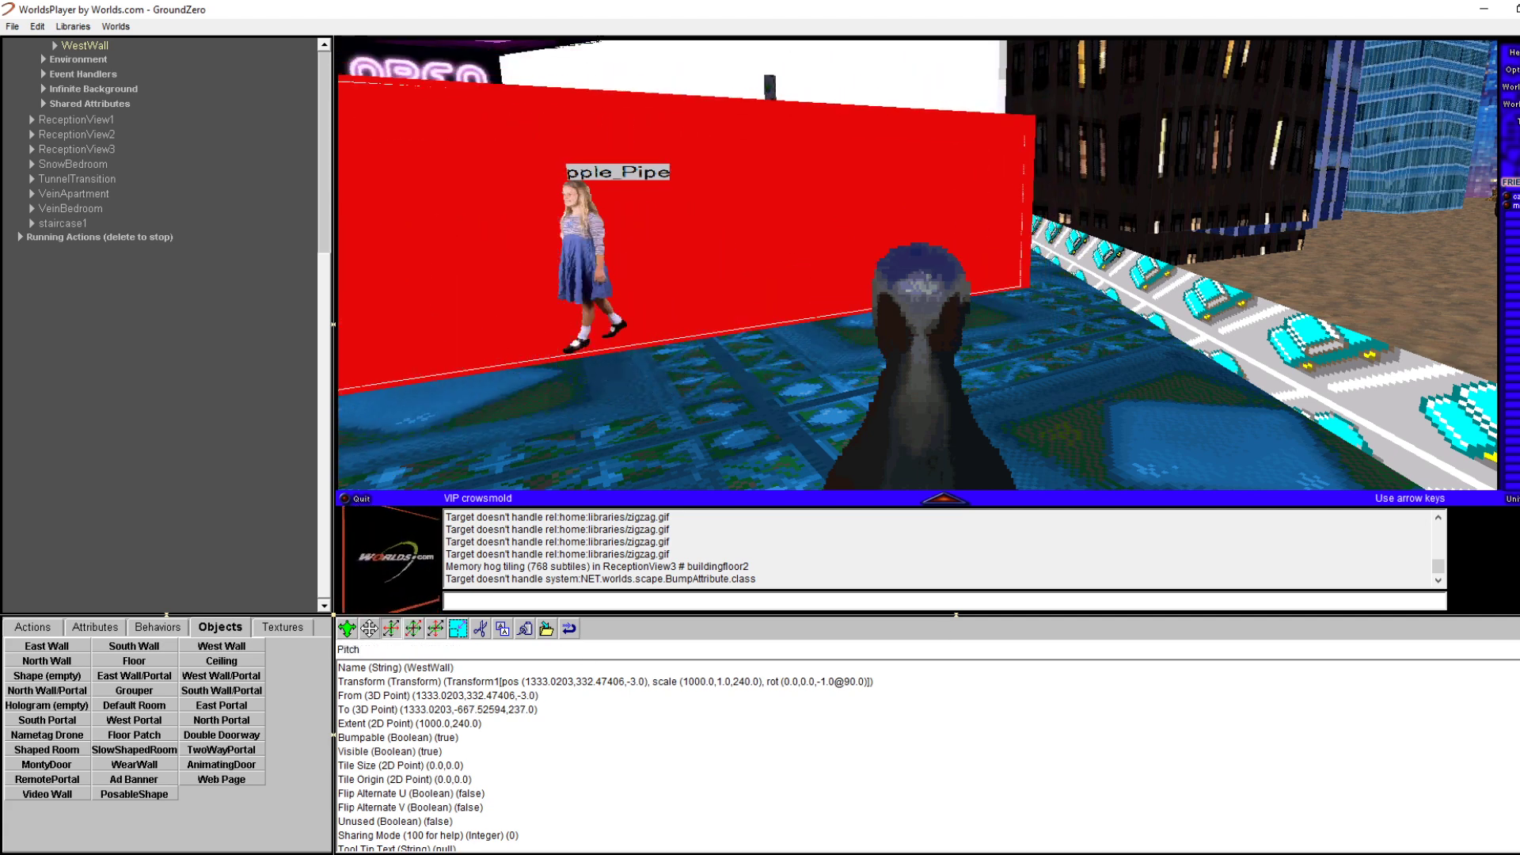
mouse_move(391, 627)
mouse_down()
mouse_move(392, 590)
mouse_move(392, 638)
mouse_up()
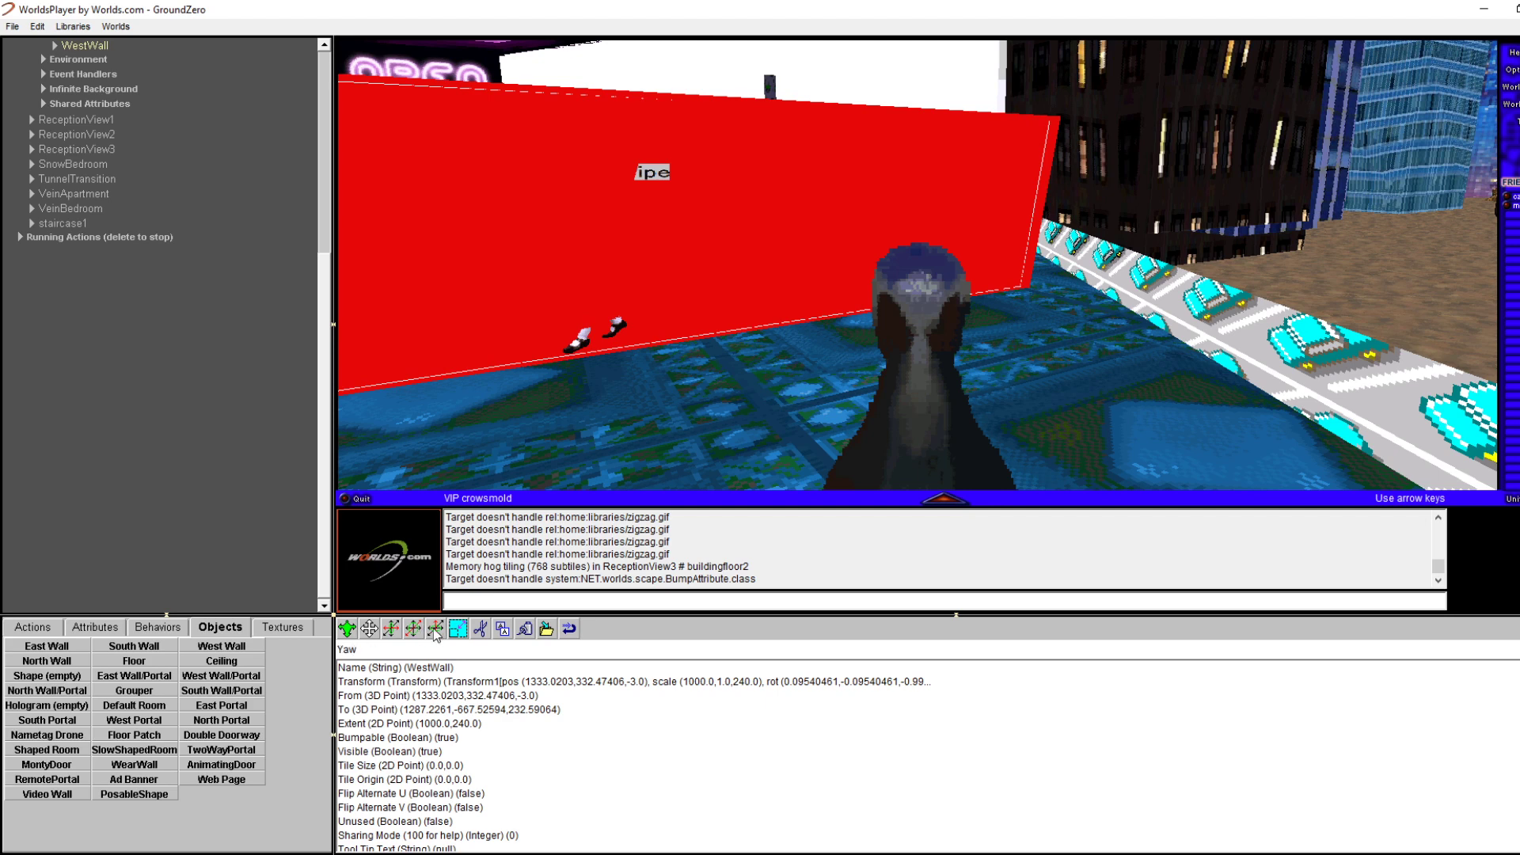
mouse_move(433, 634)
mouse_down()
mouse_move(459, 633)
mouse_move(416, 633)
mouse_up()
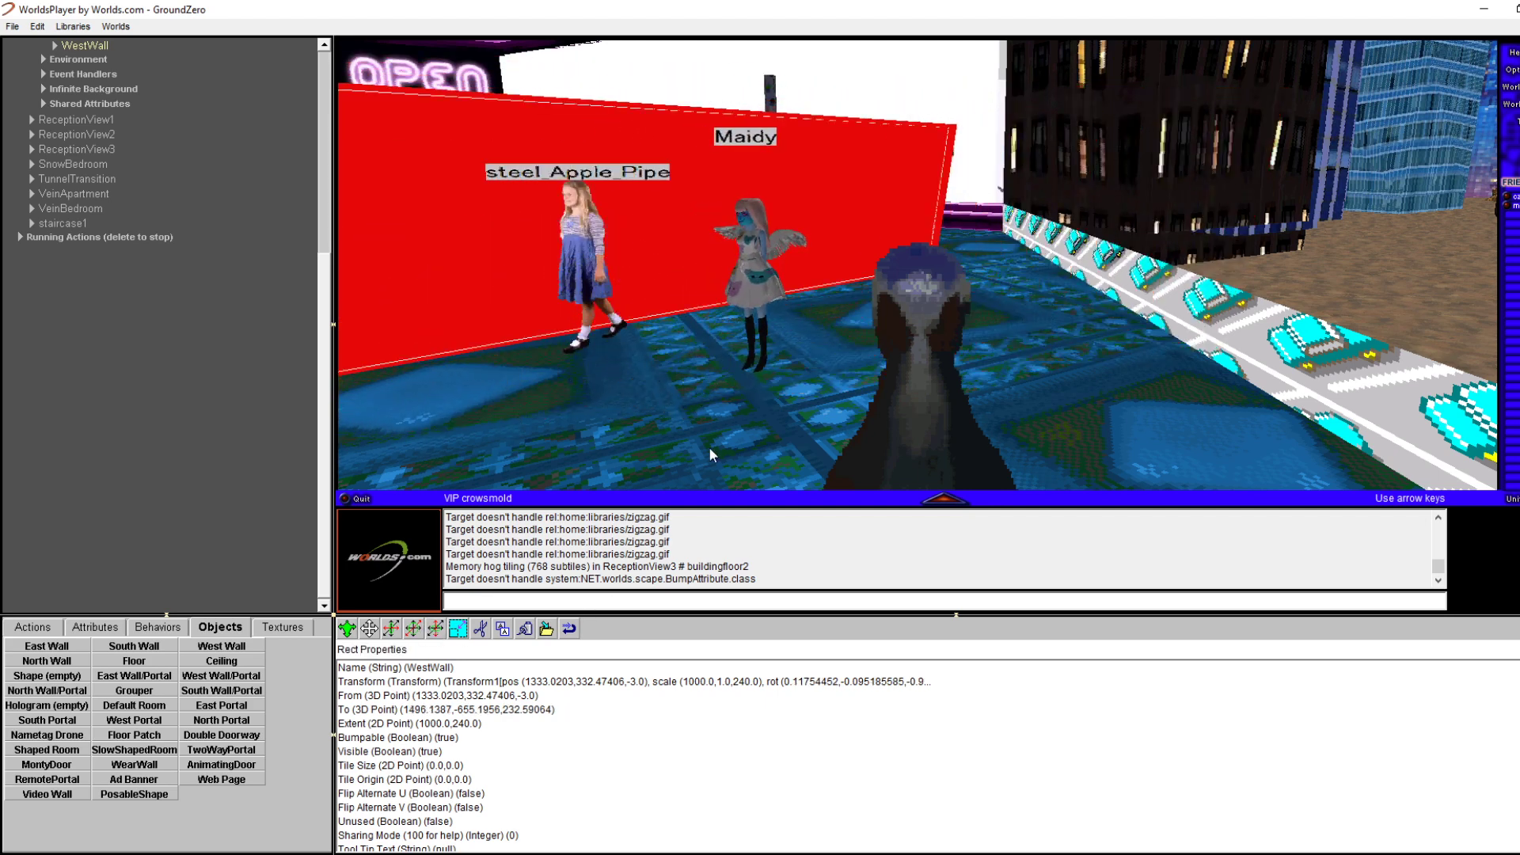
Walk the avatar around the tilted West Wall and the East Wall to examine both faces and test passing through them
key(Left)
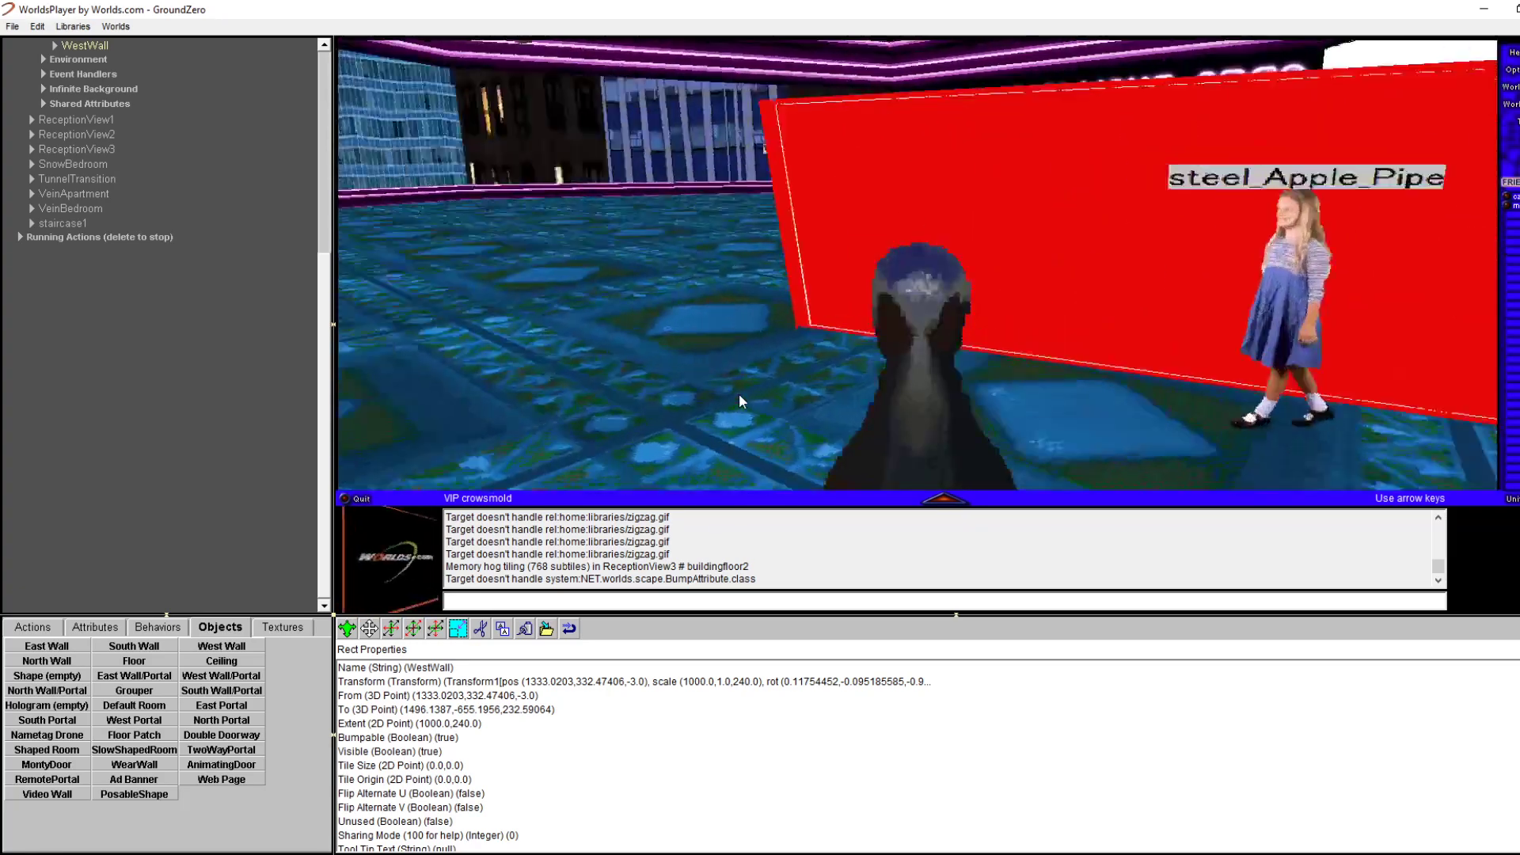
key(Left)
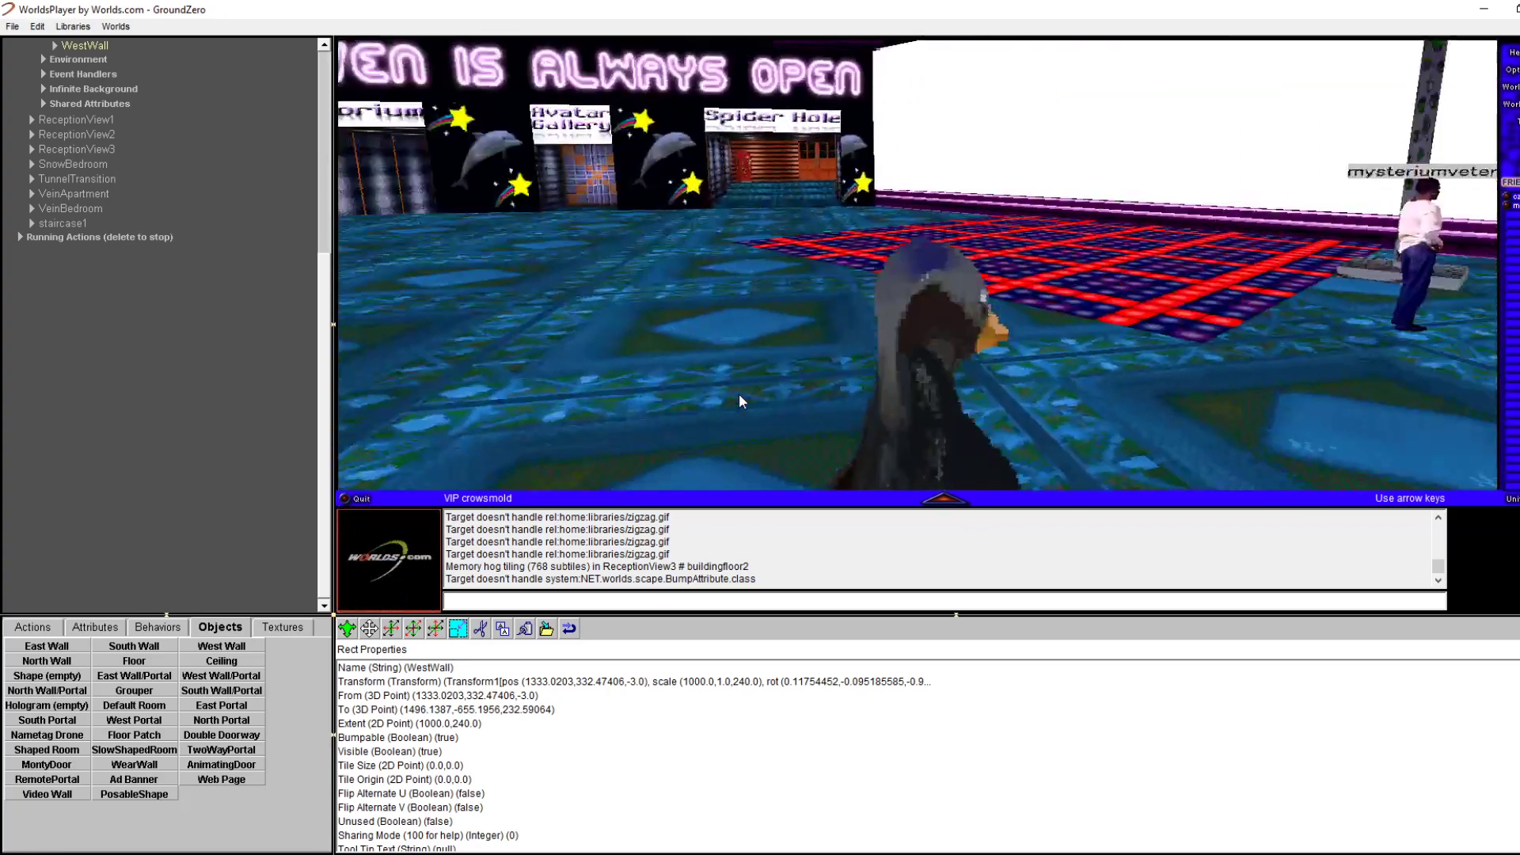
key(Right)
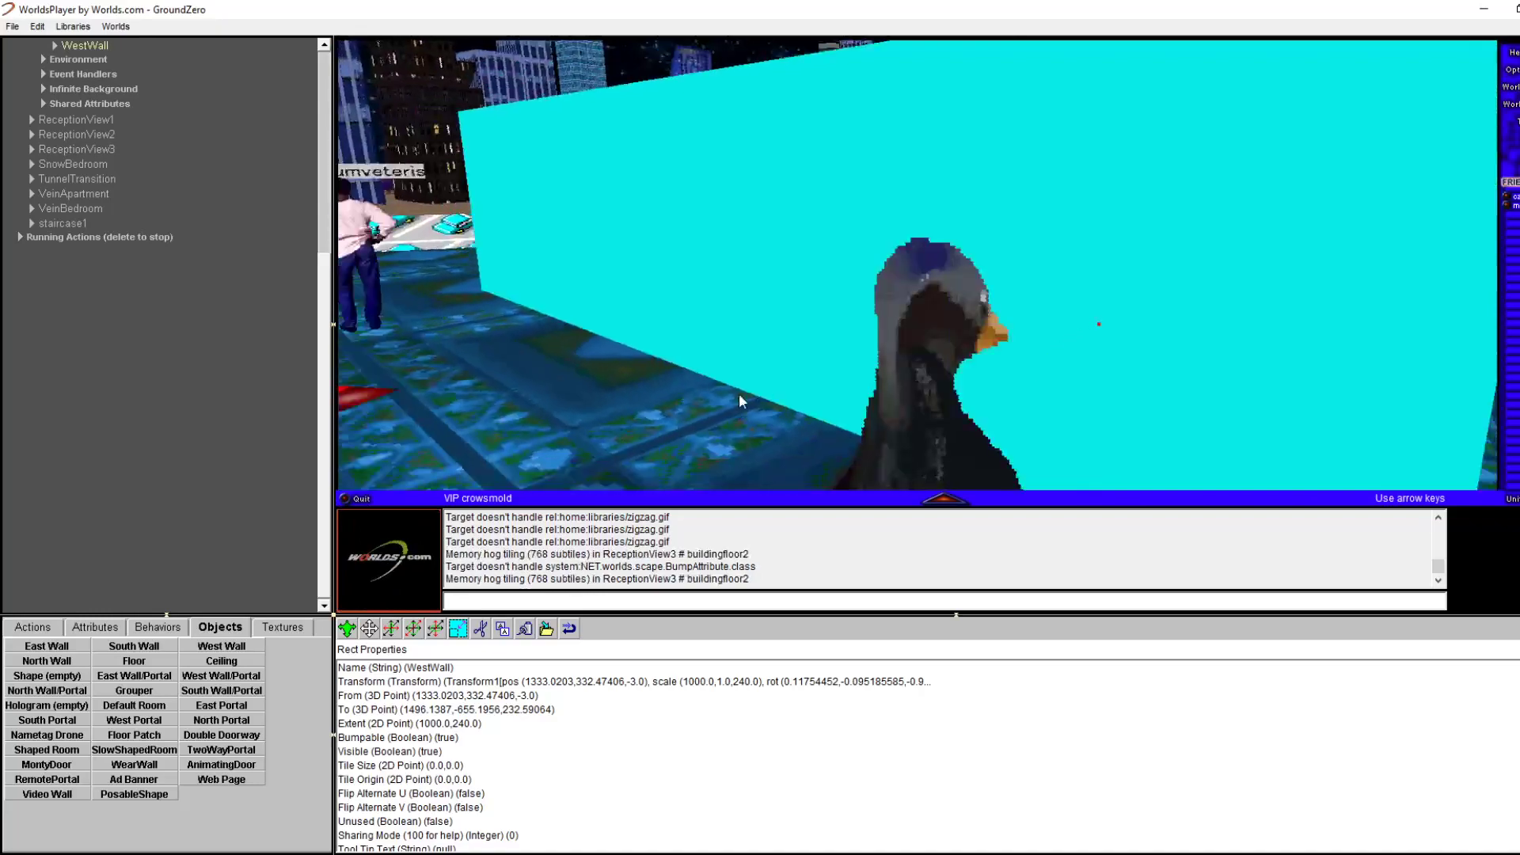
key(Right)
key(Left)
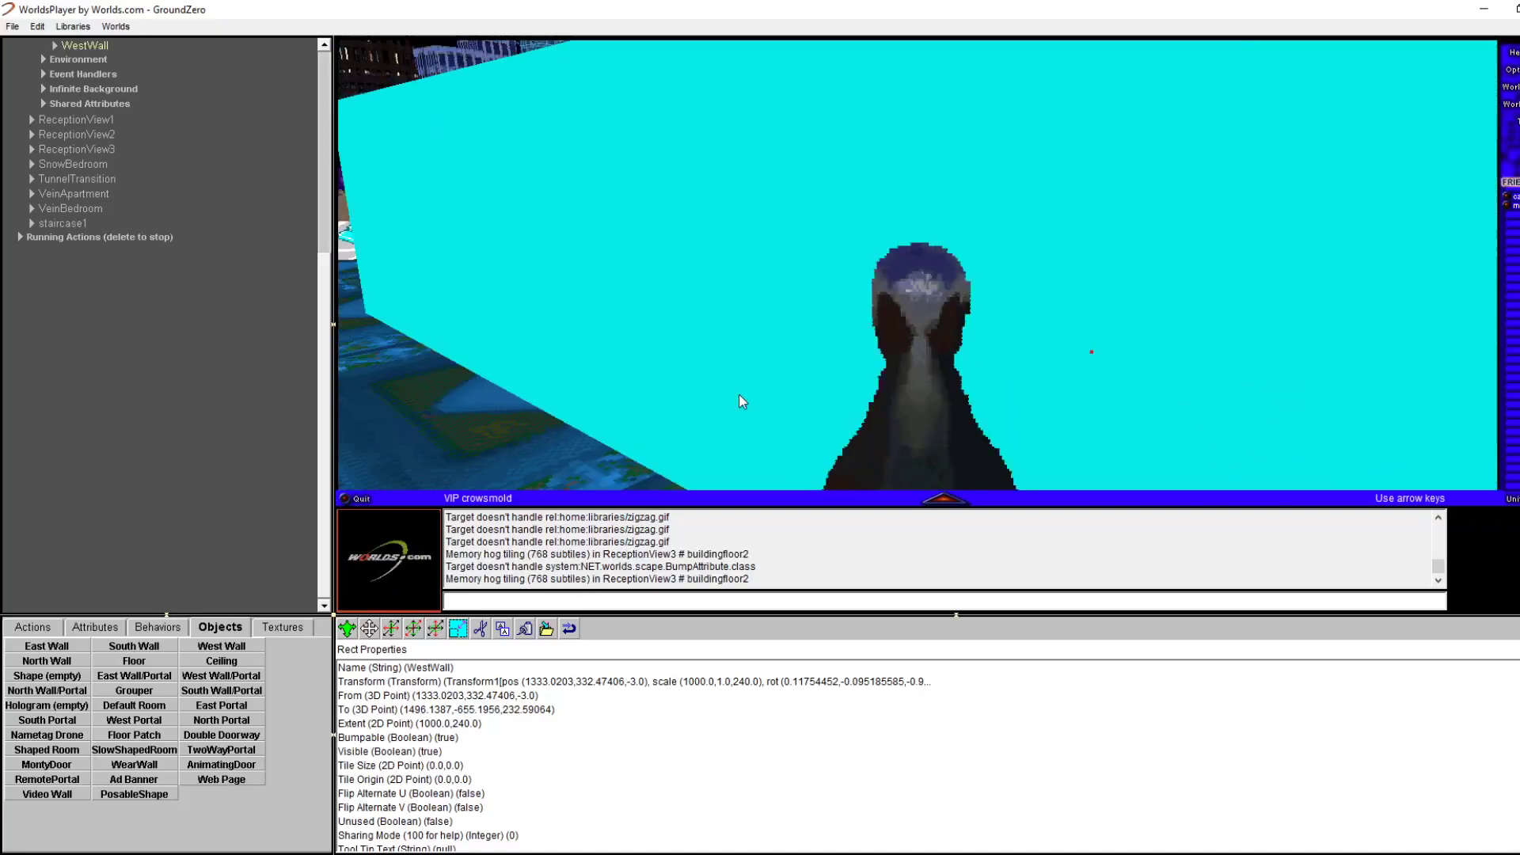
key(Right)
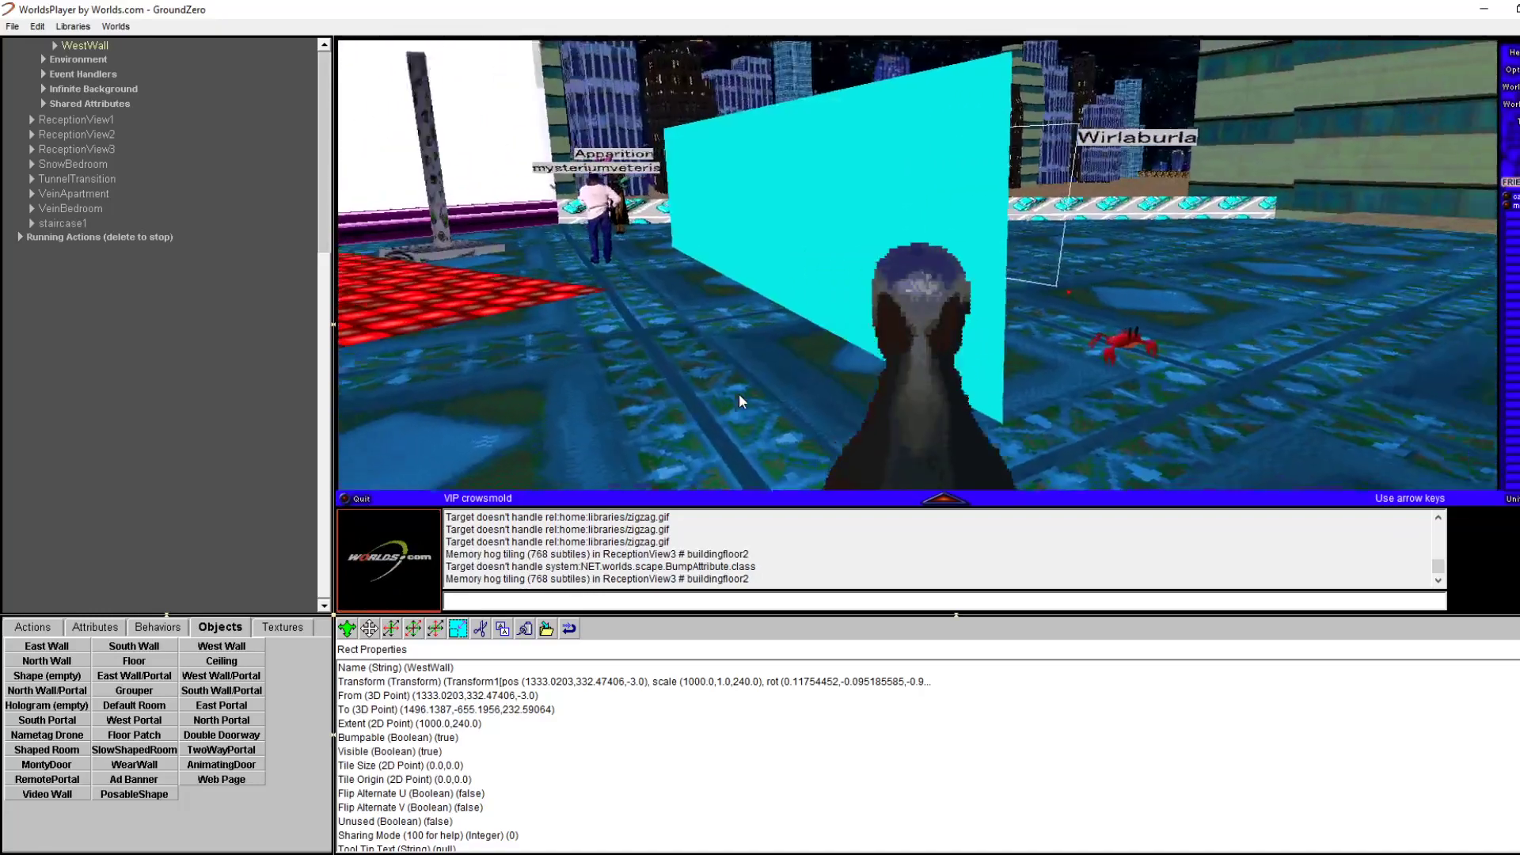
key(Up)
key(Right)
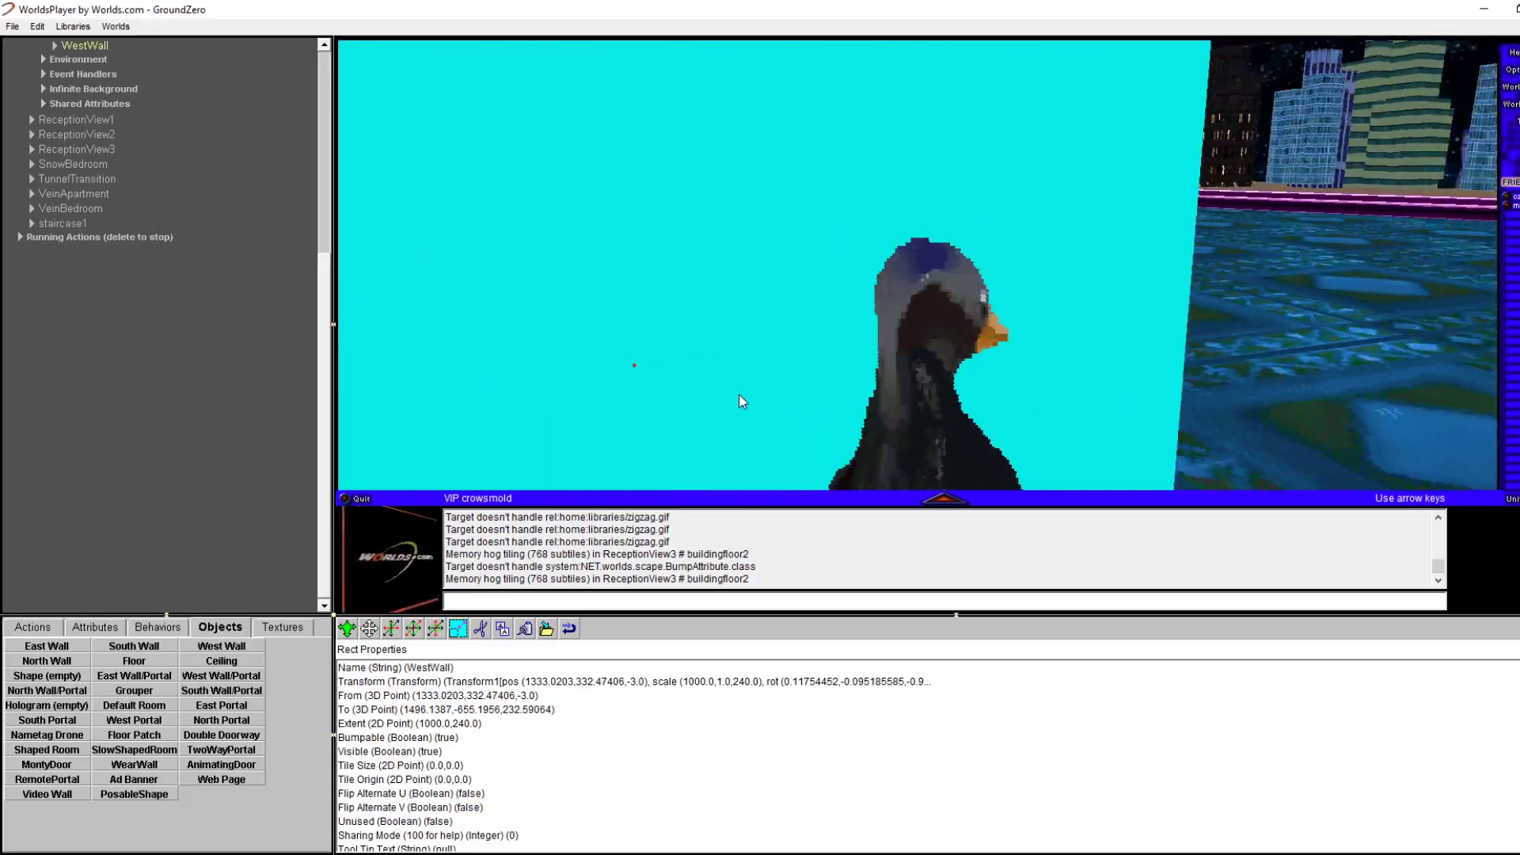
key(Right)
key(Left)
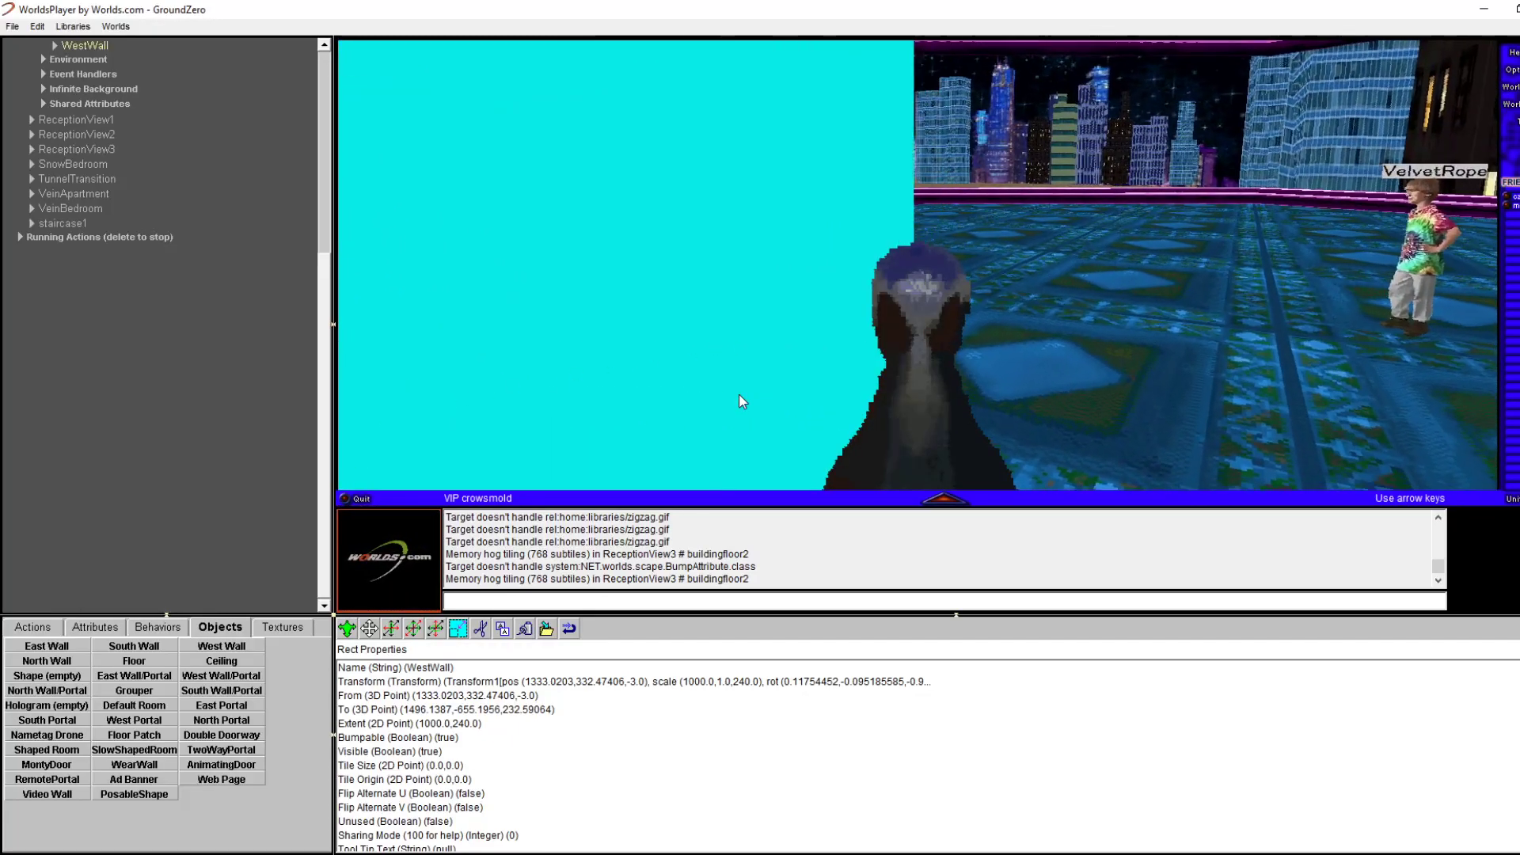
key(Left)
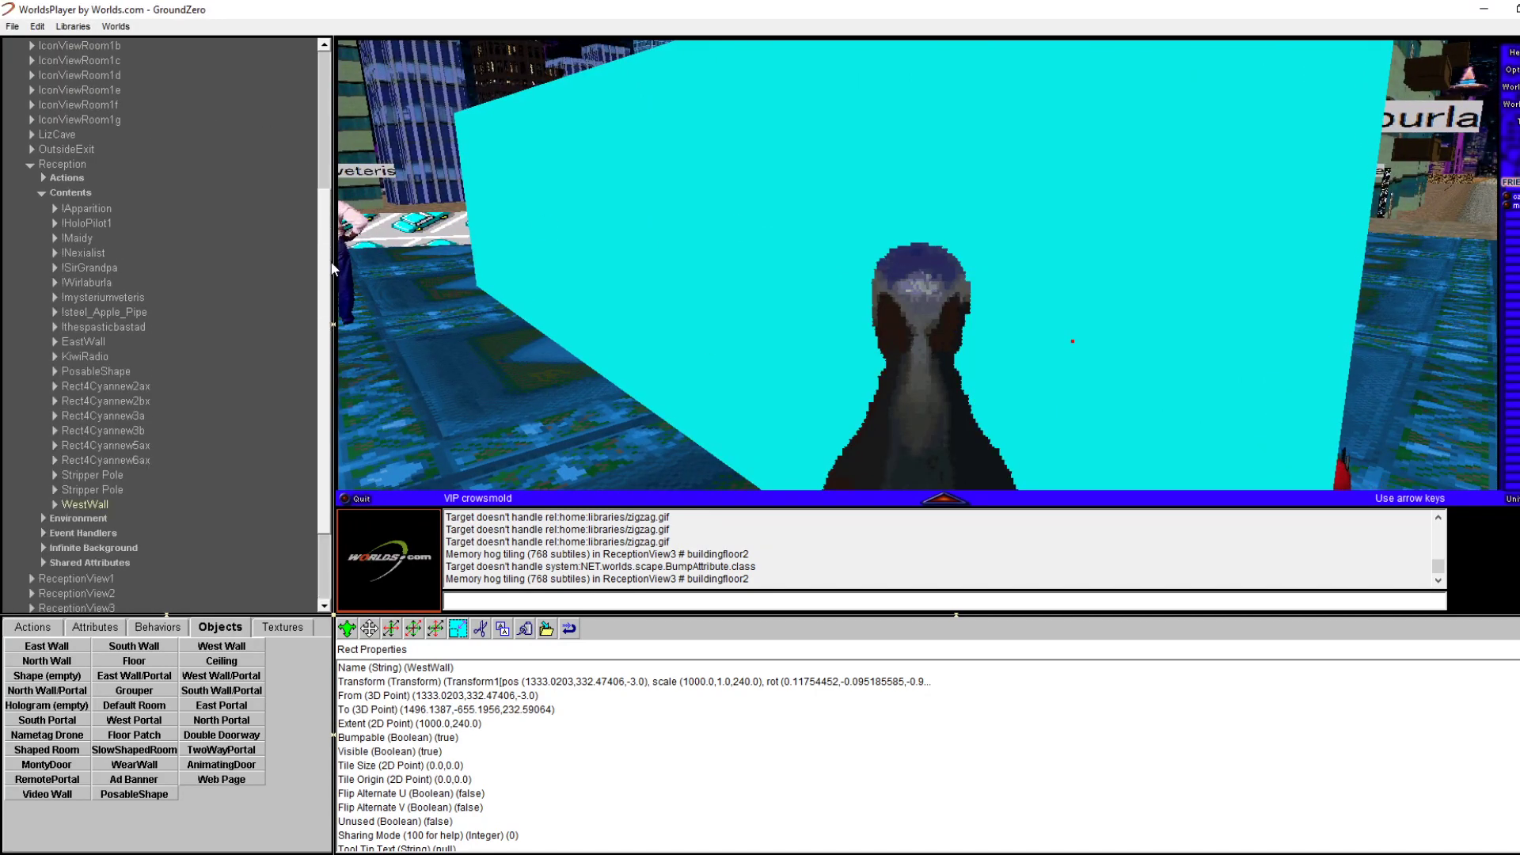
Set the West Wall's Bumpable property to No
click(57, 505)
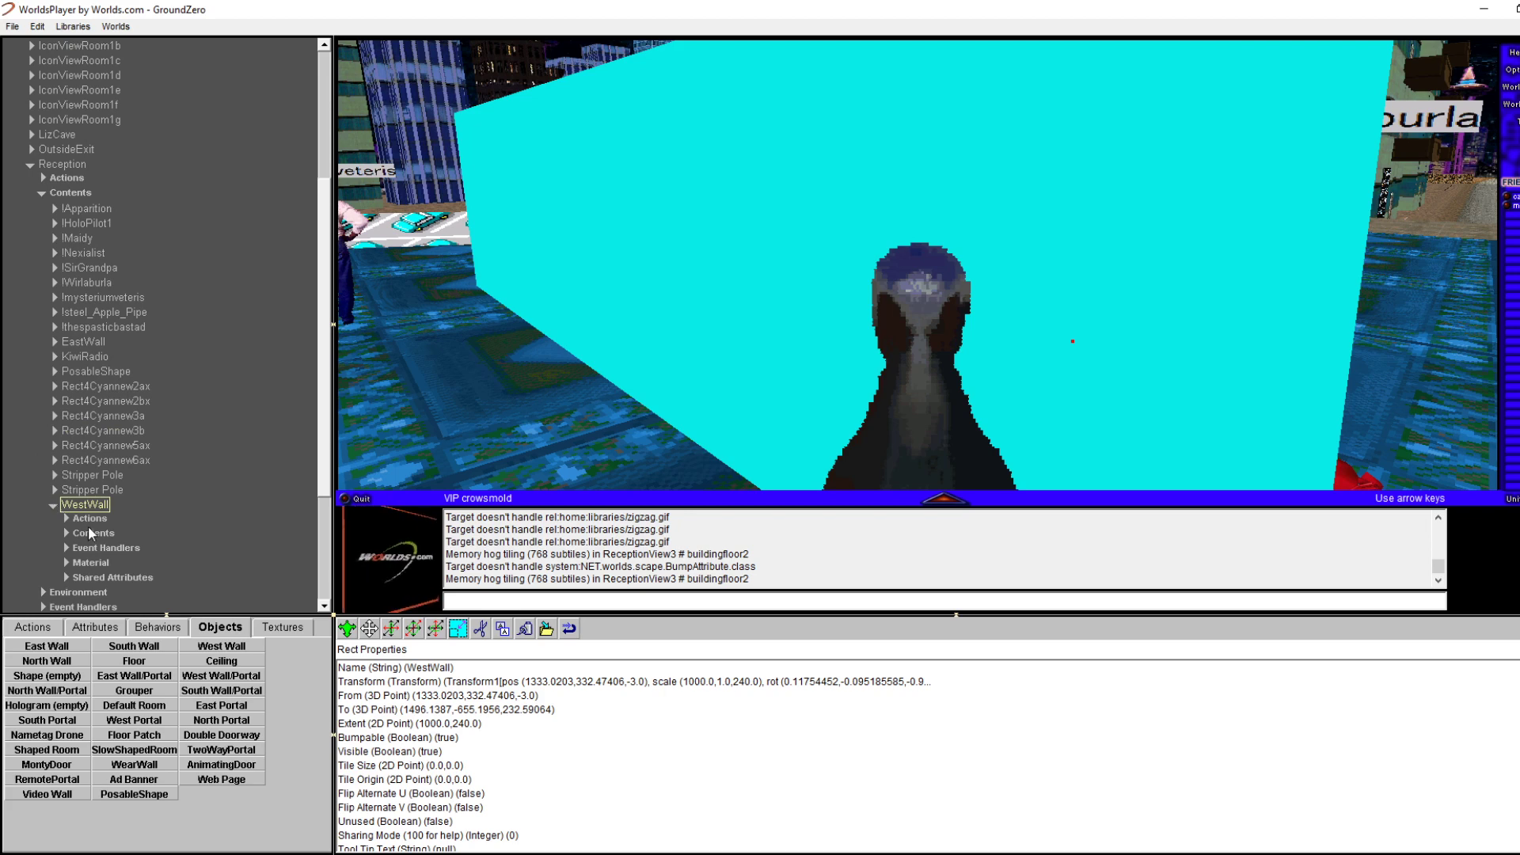
click(90, 519)
click(84, 505)
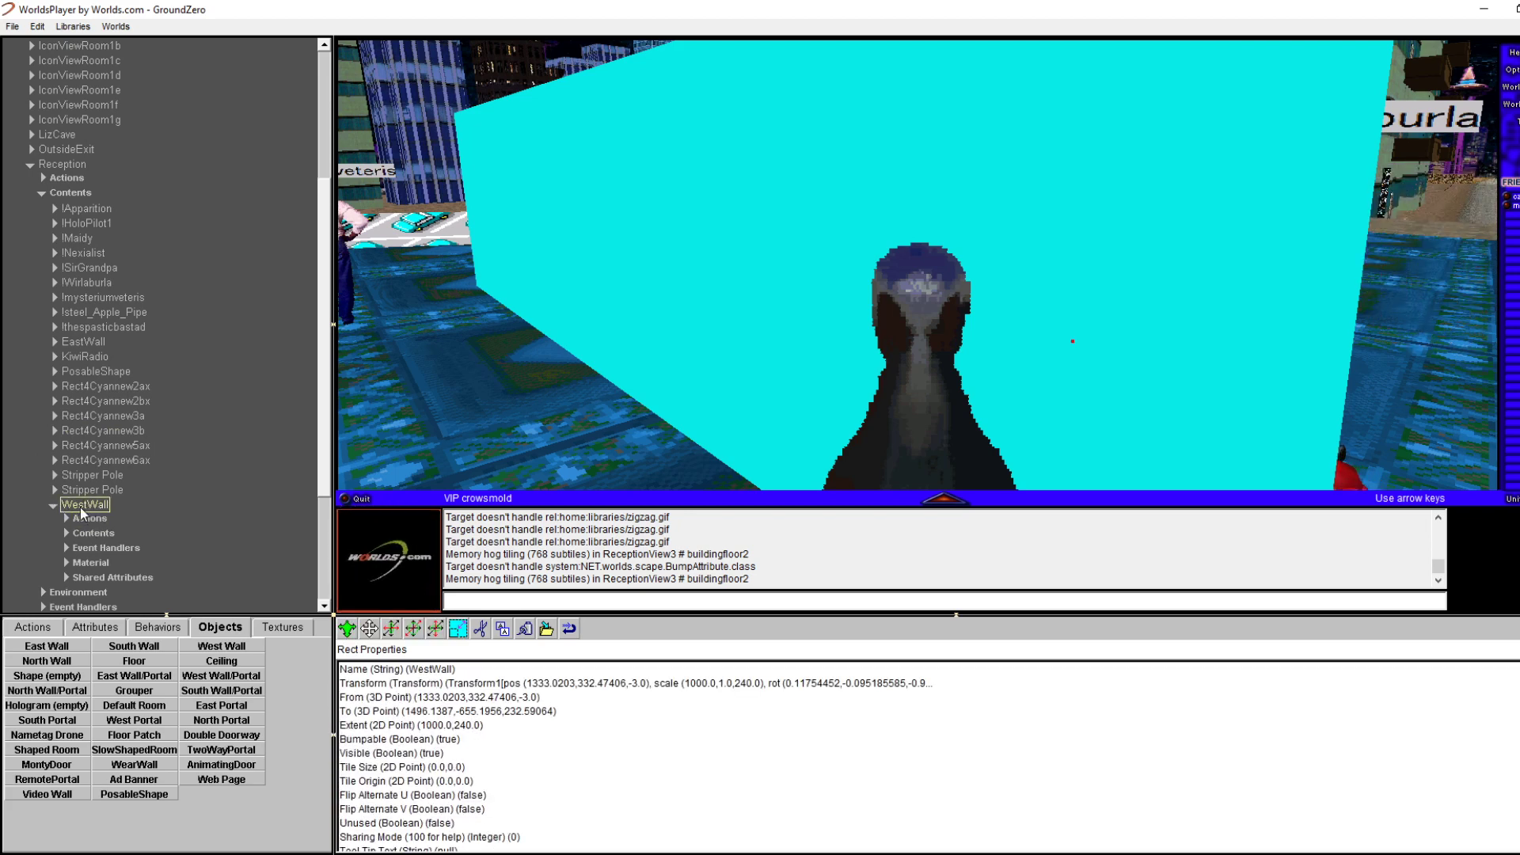
scroll(483, 713, down, 1)
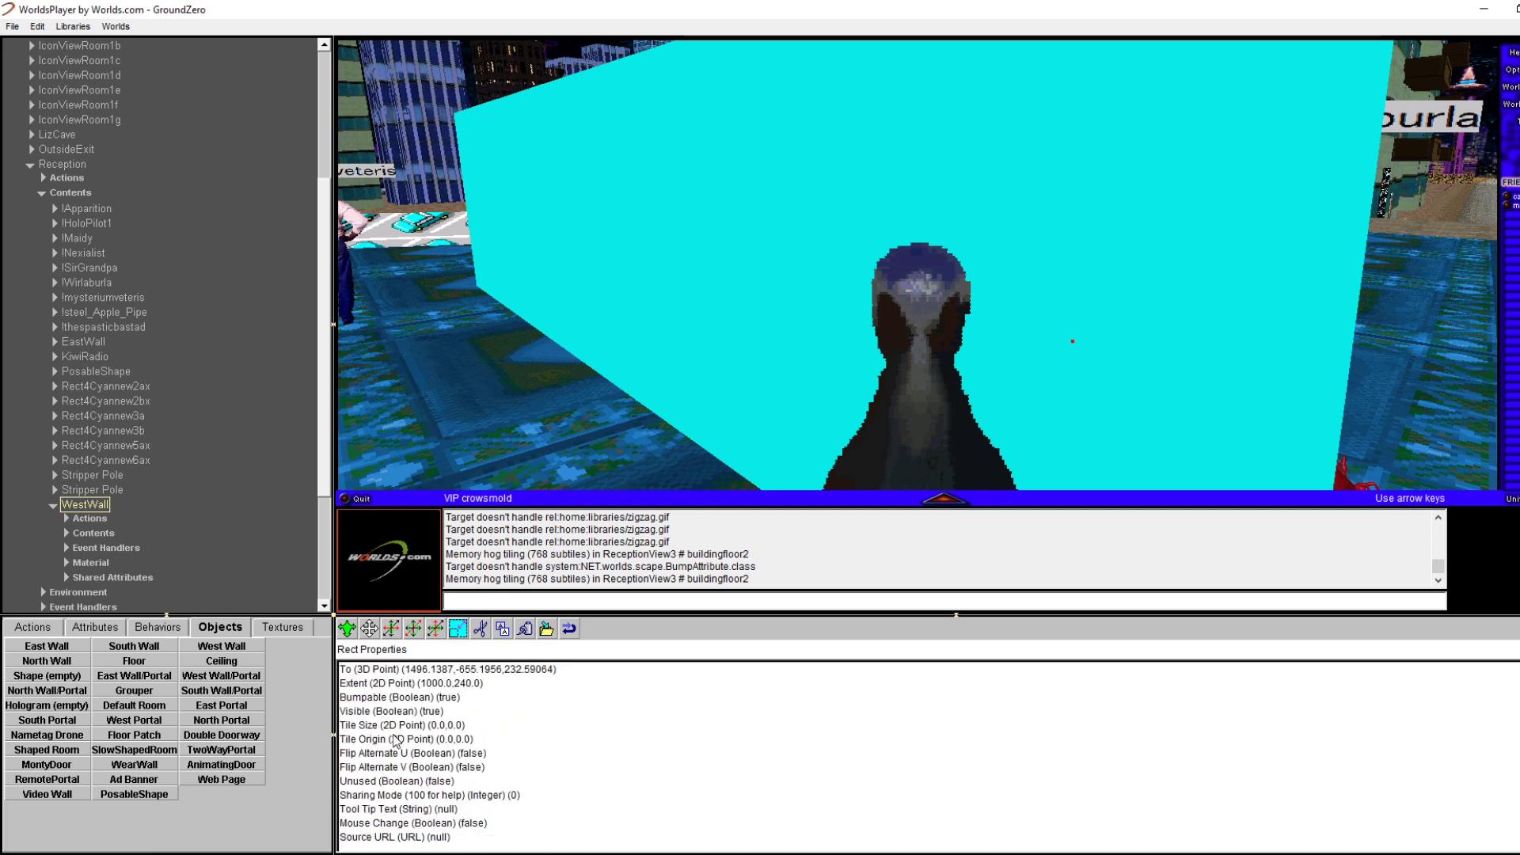
click(395, 710)
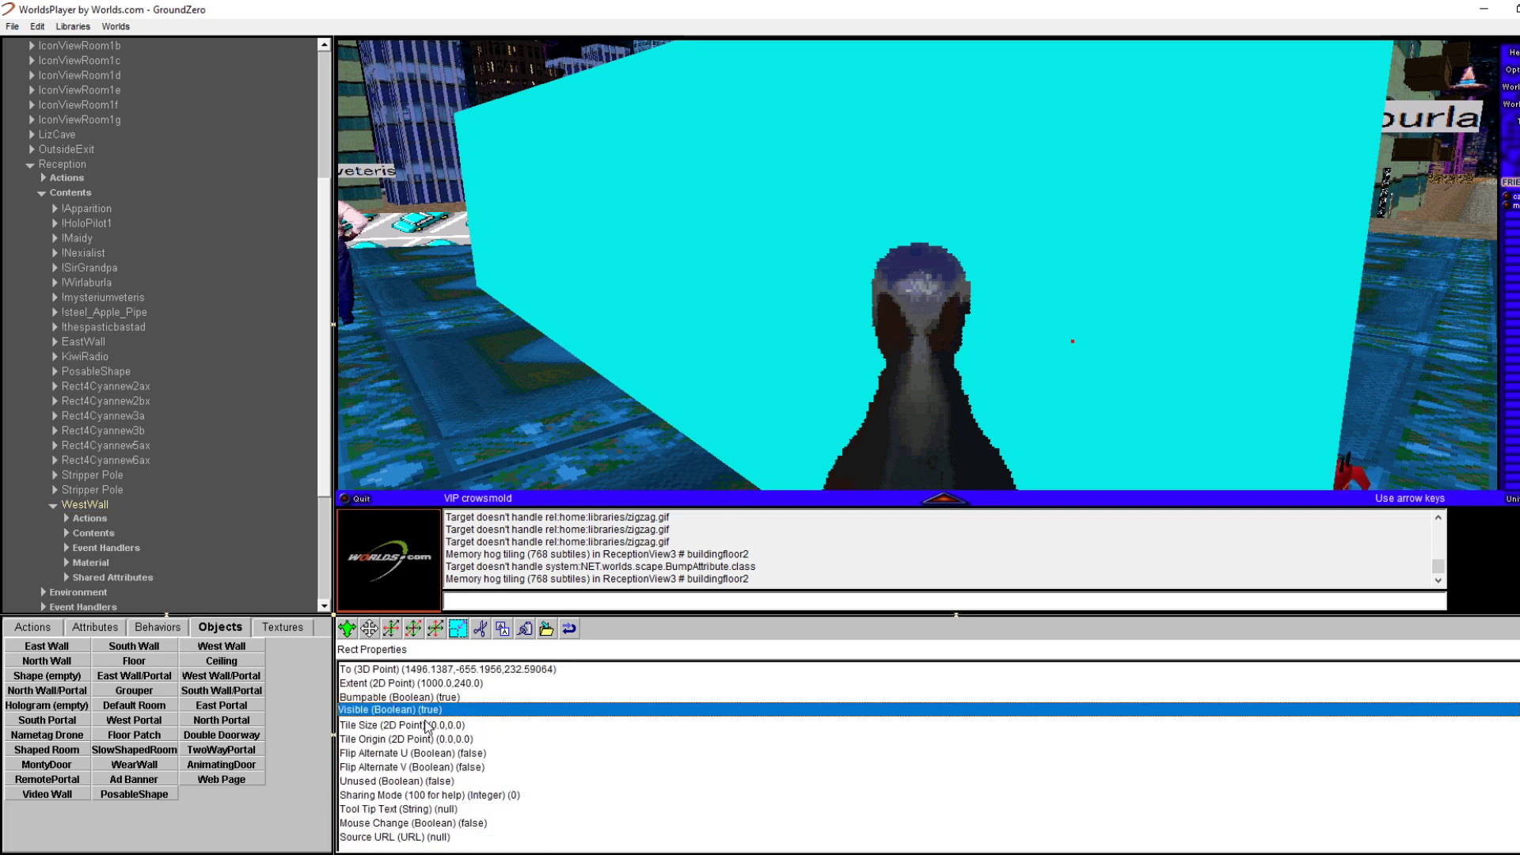
click(438, 698)
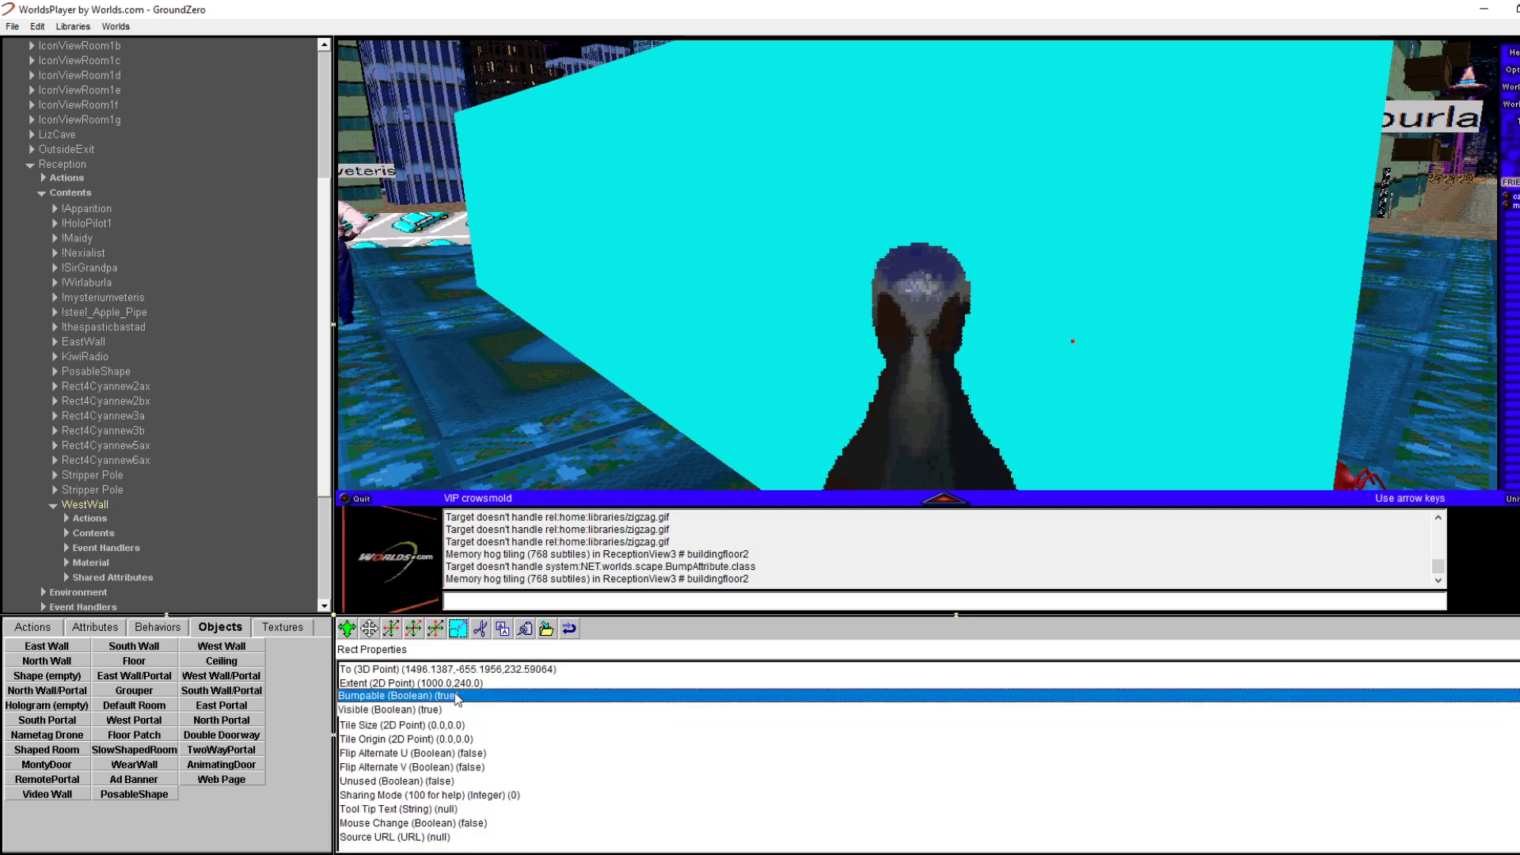
double_click(457, 699)
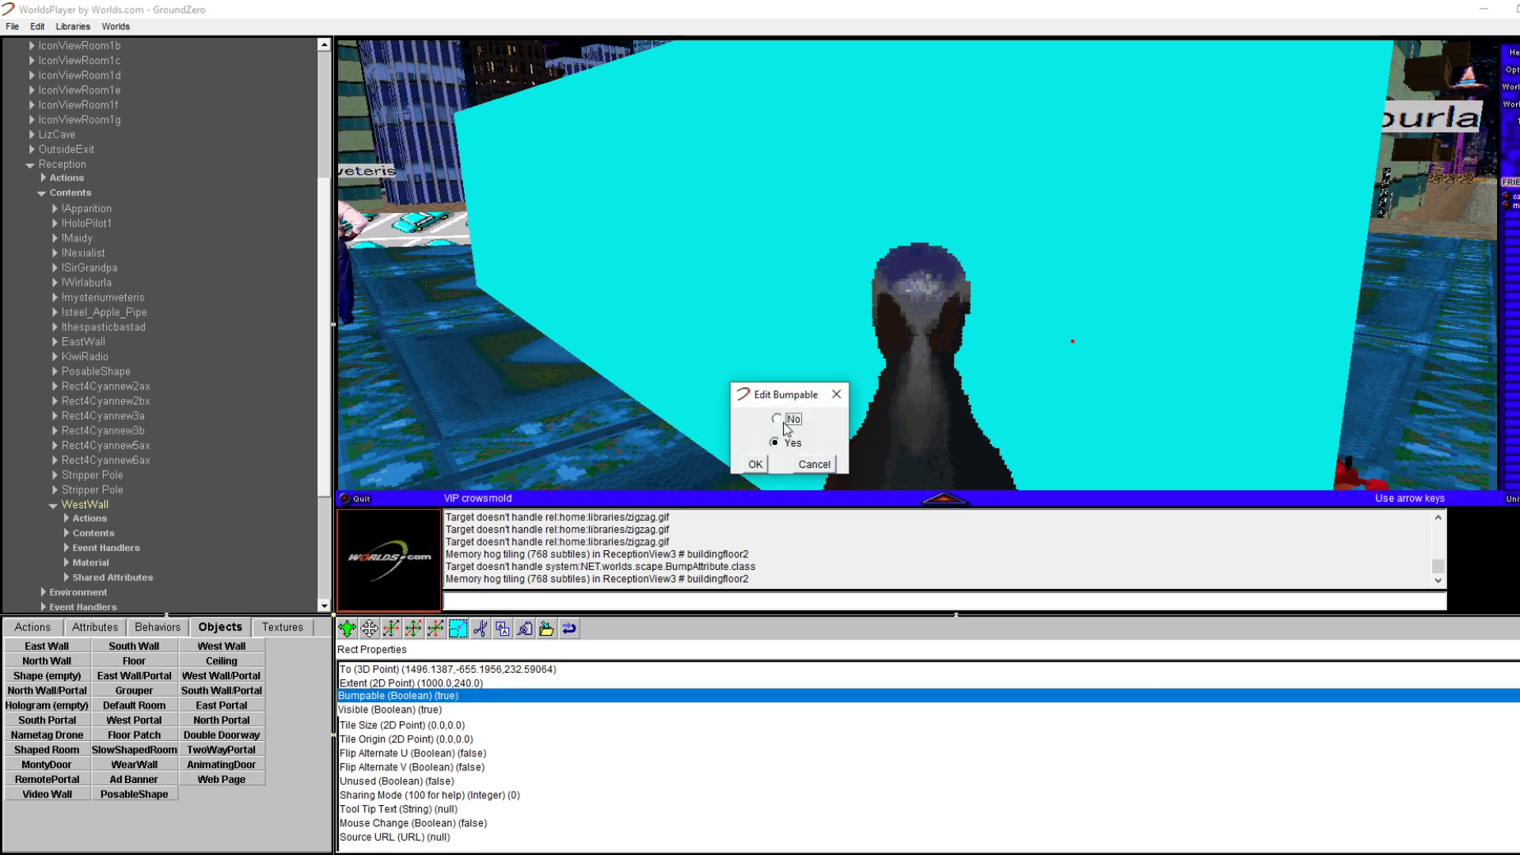
click(757, 464)
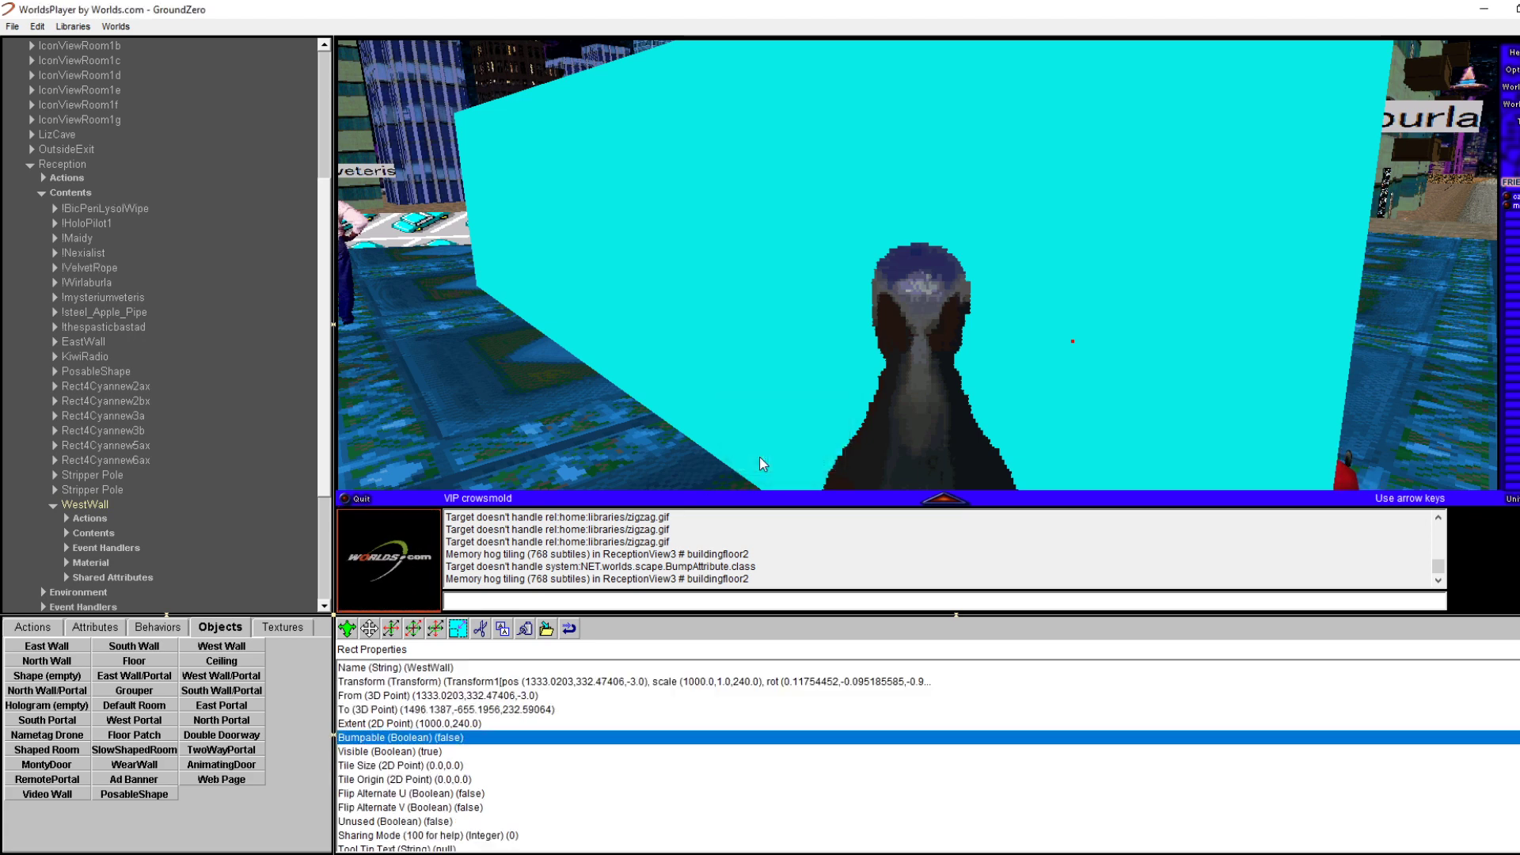
Walk and turn the avatar against the West Wall to test whether it can be passed through
key(Up)
key(Right)
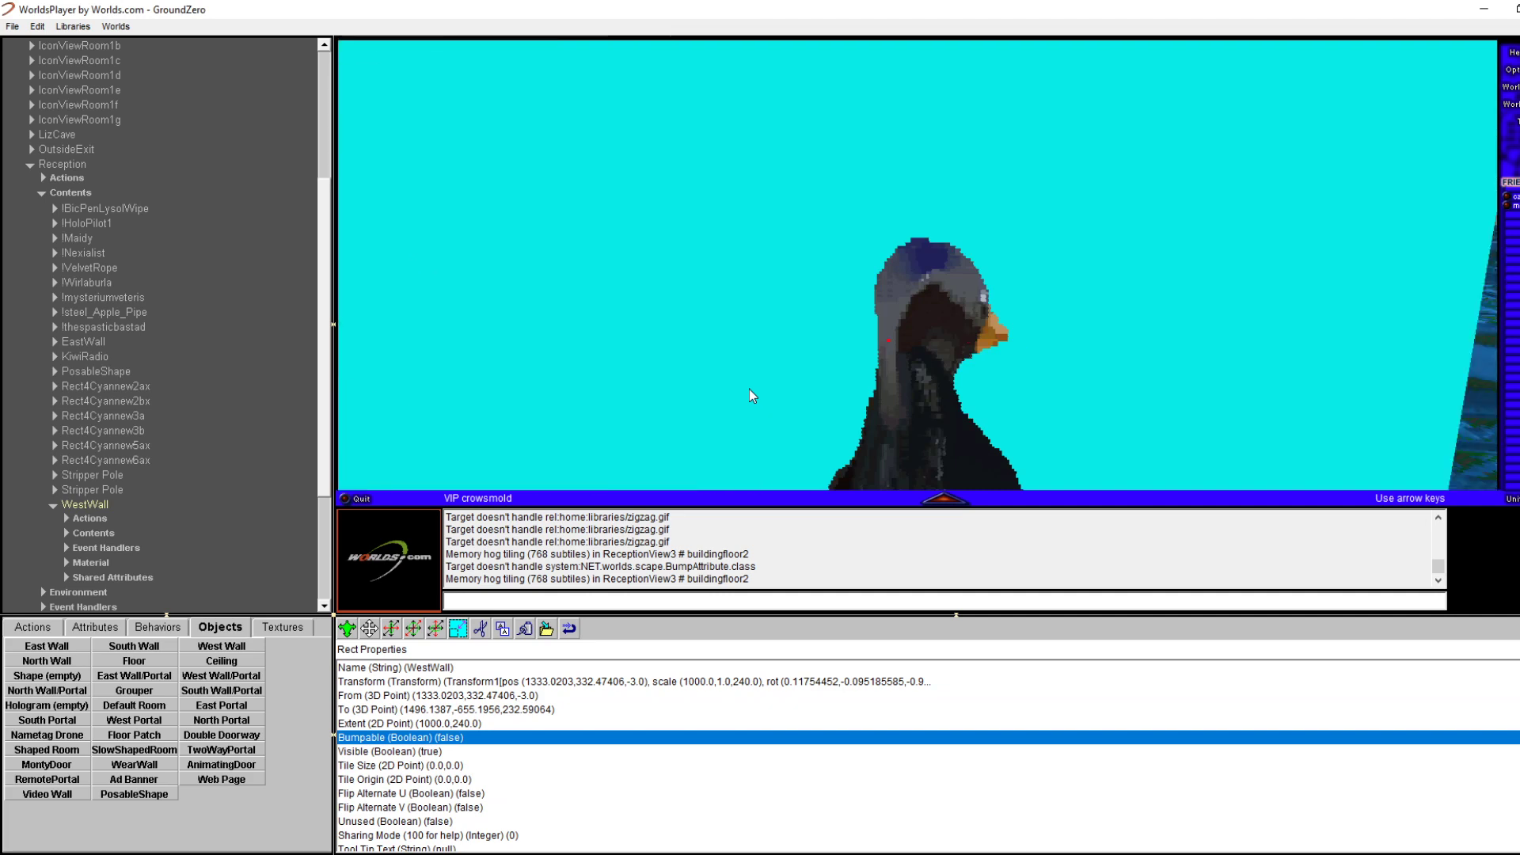
key(Left)
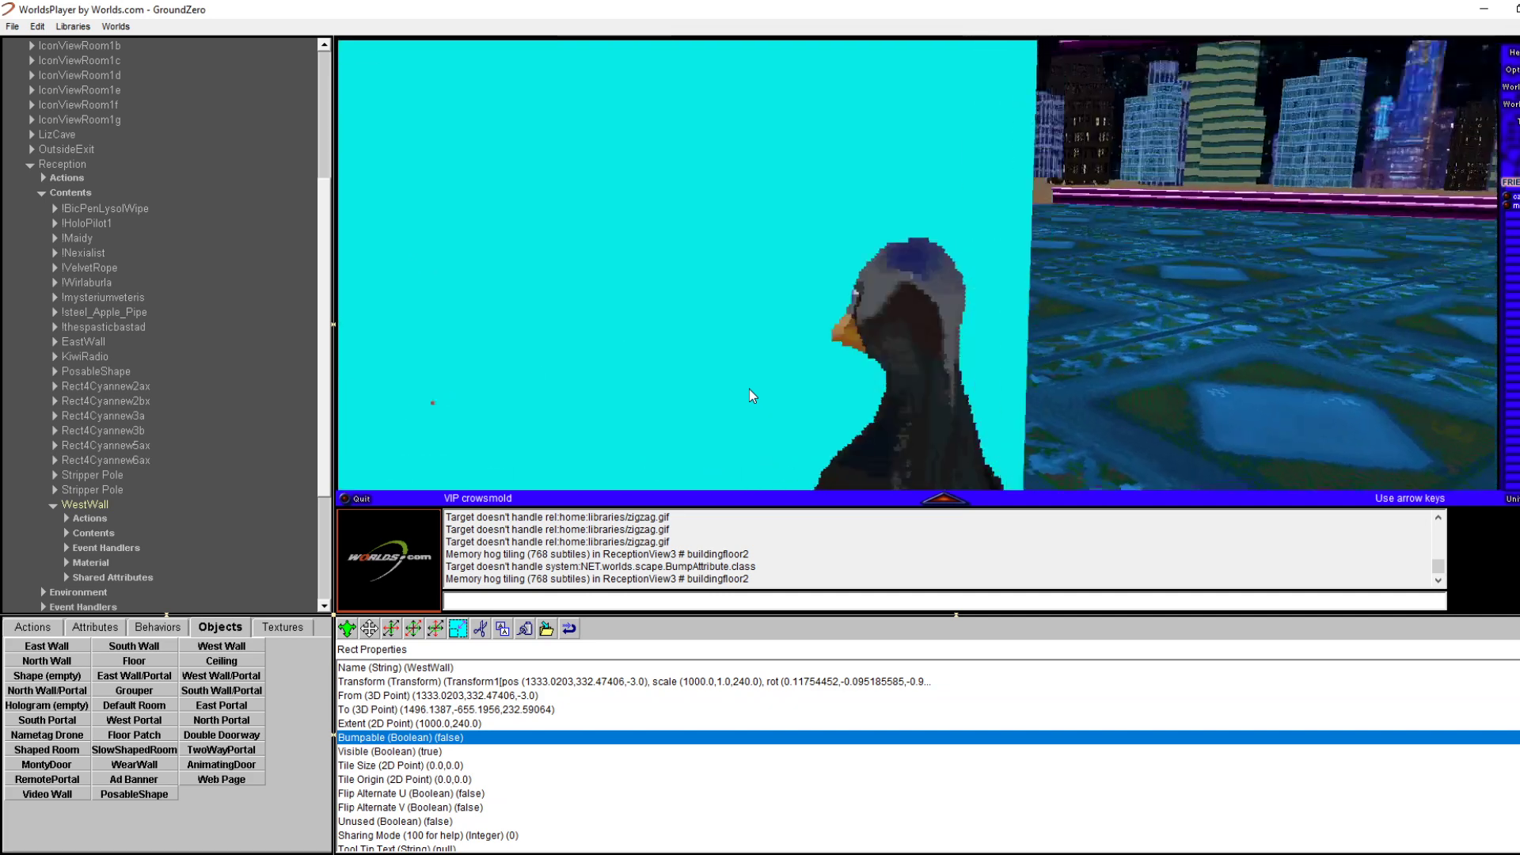
key(Left)
key(Right)
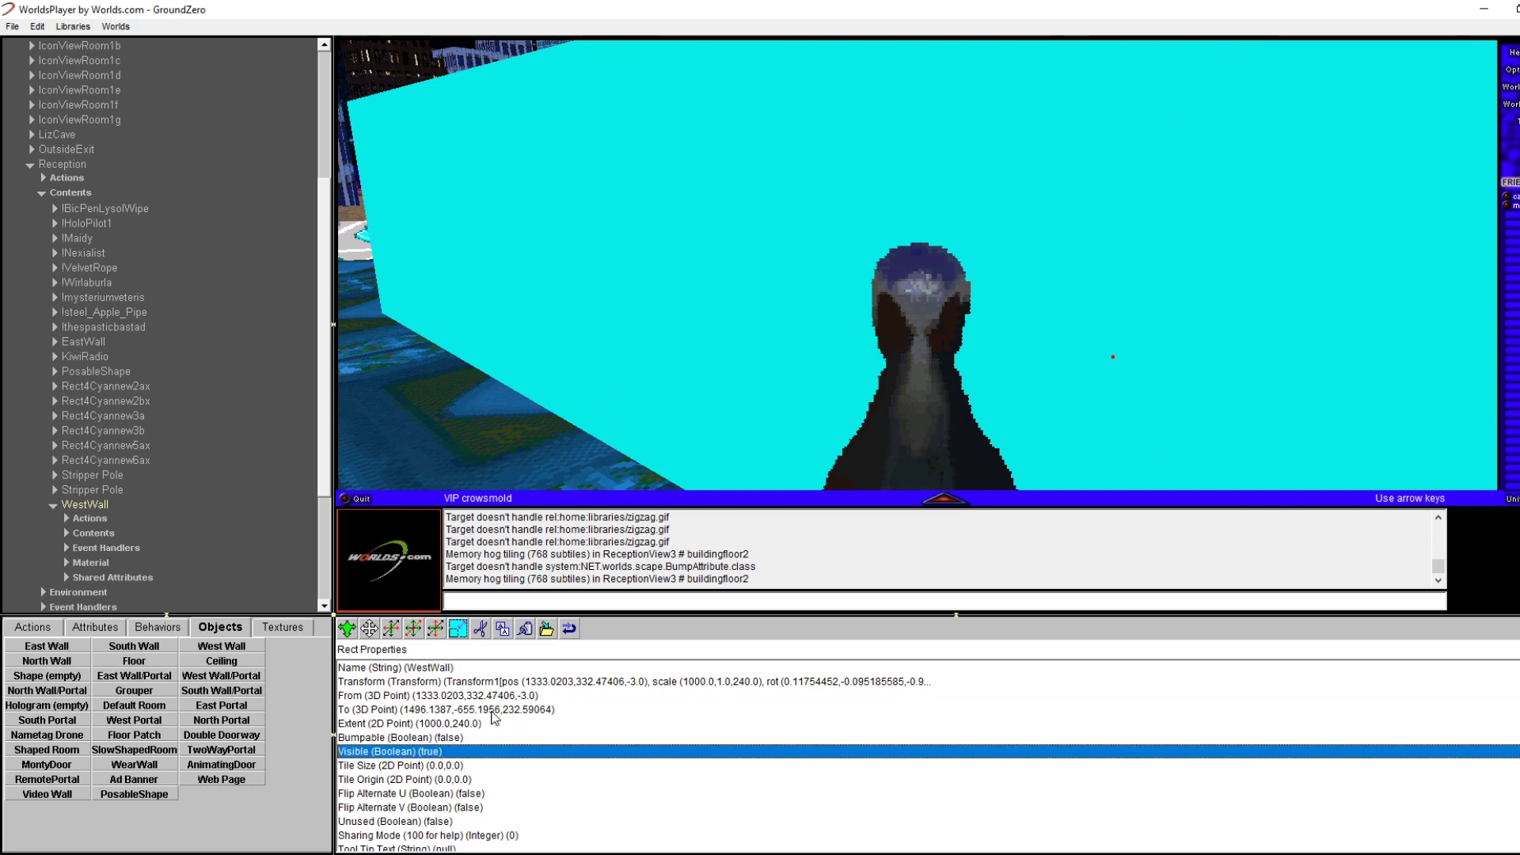
Review the West Wall's remaining properties, including its event handlers, material and shared attributes
scroll(495, 718, down, 1)
click(463, 696)
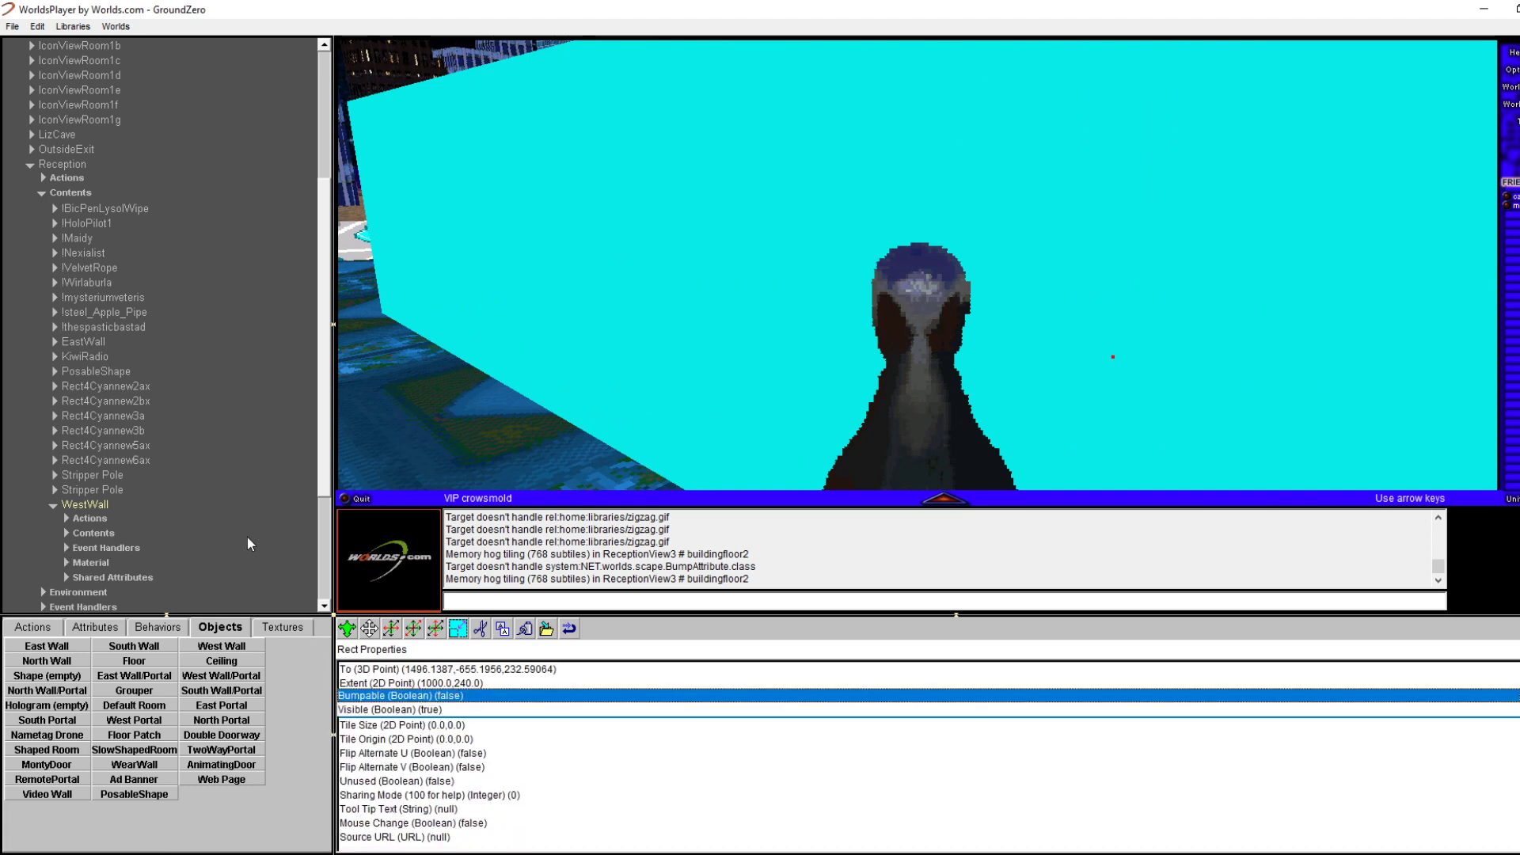
click(93, 533)
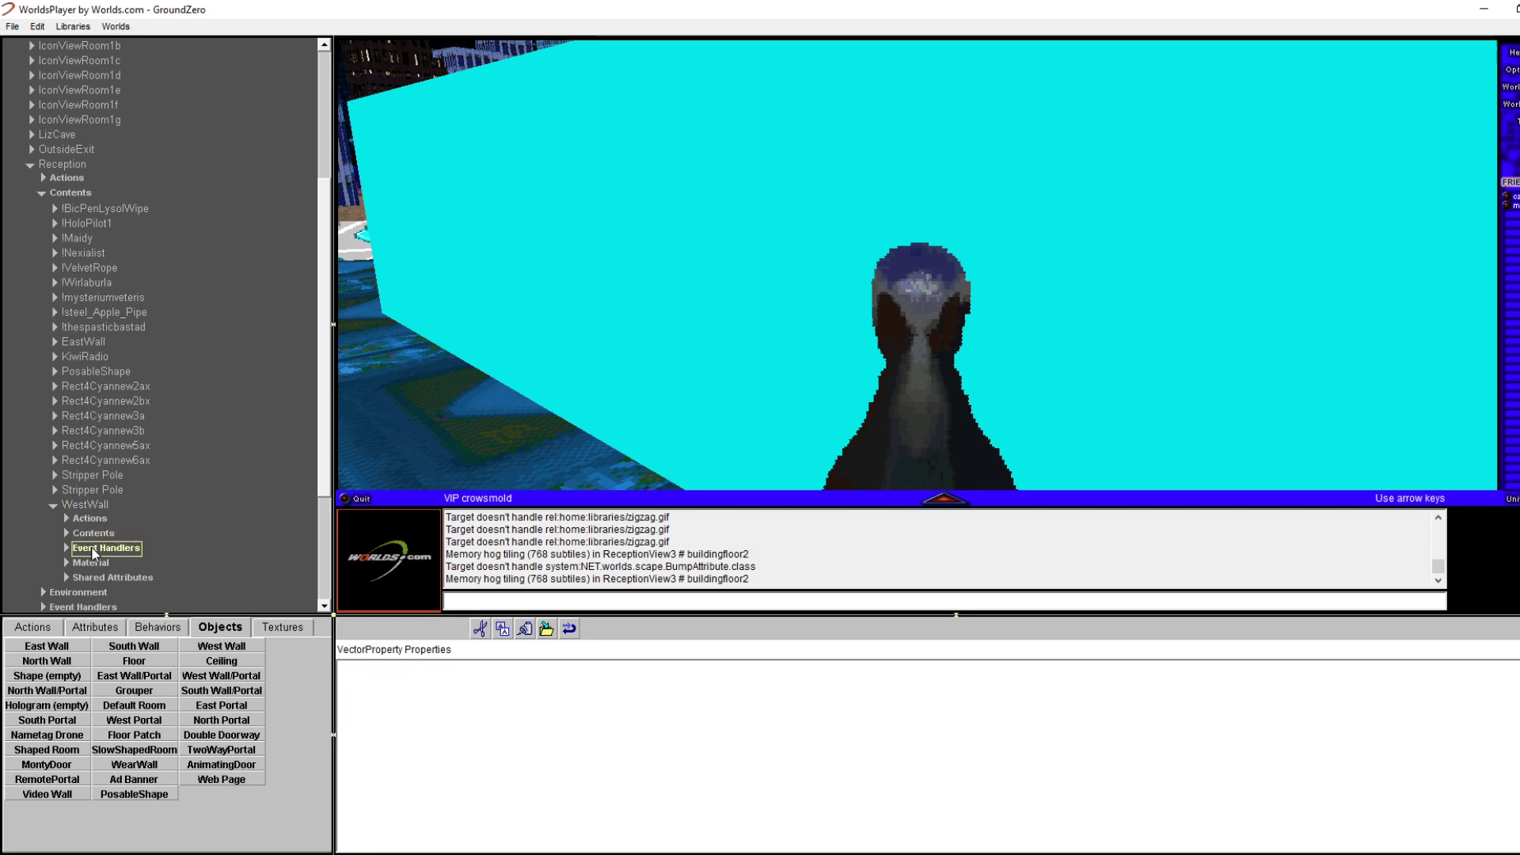
click(91, 563)
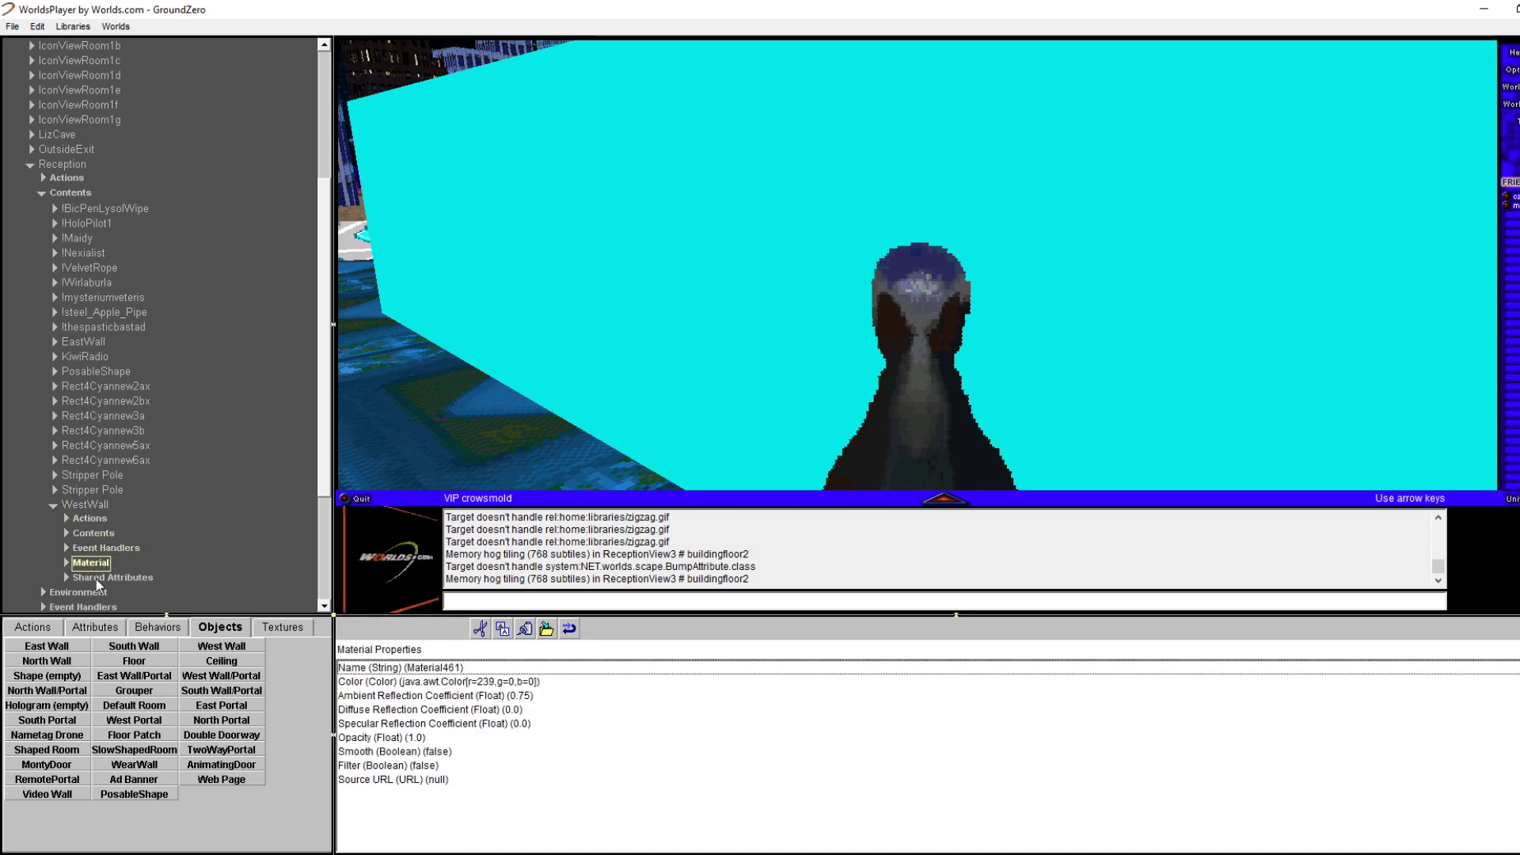
click(98, 578)
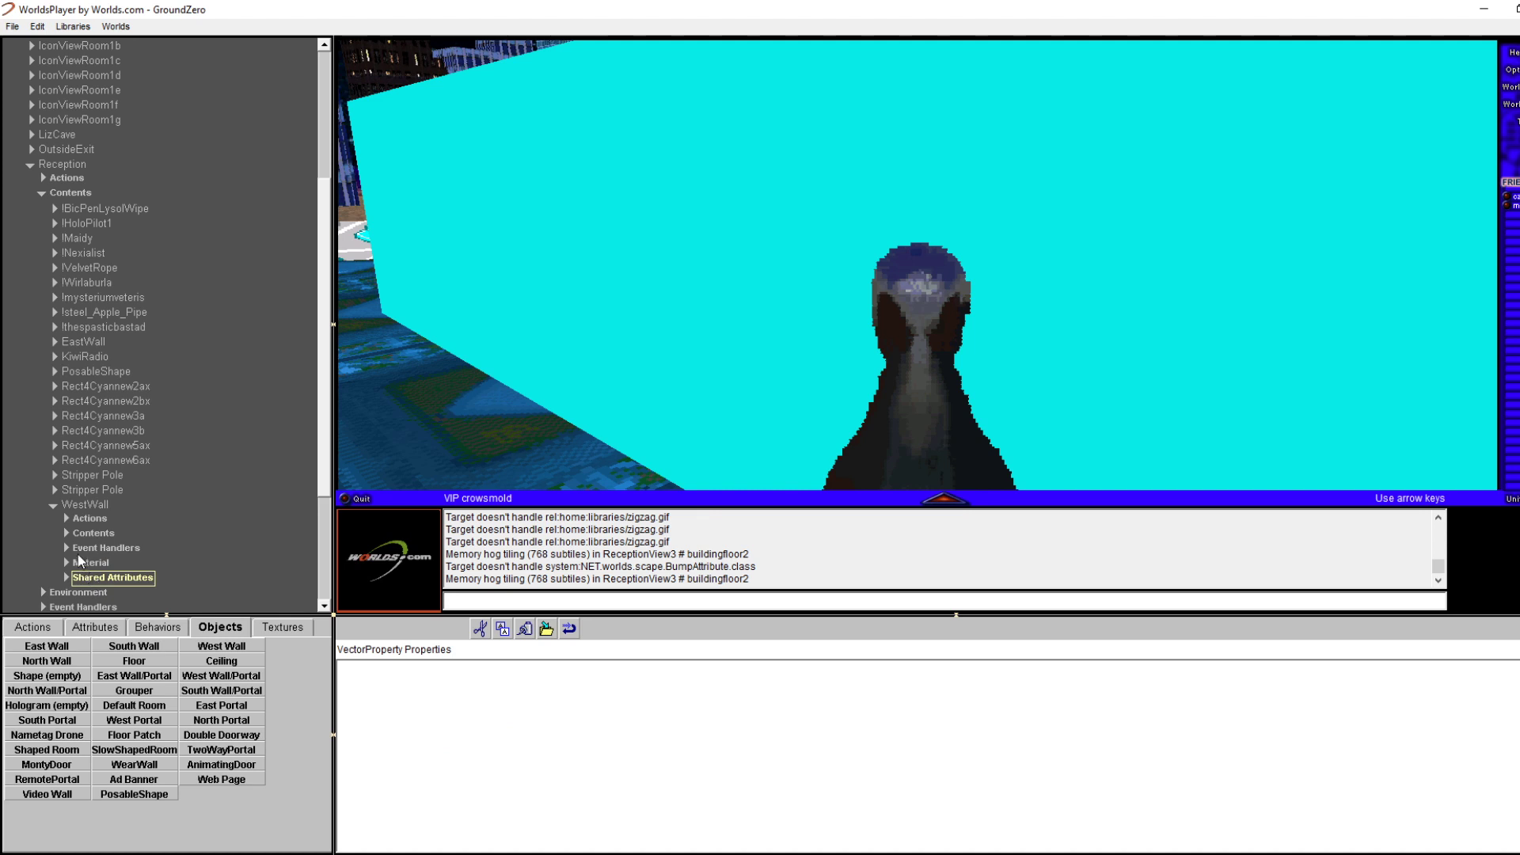
click(800, 448)
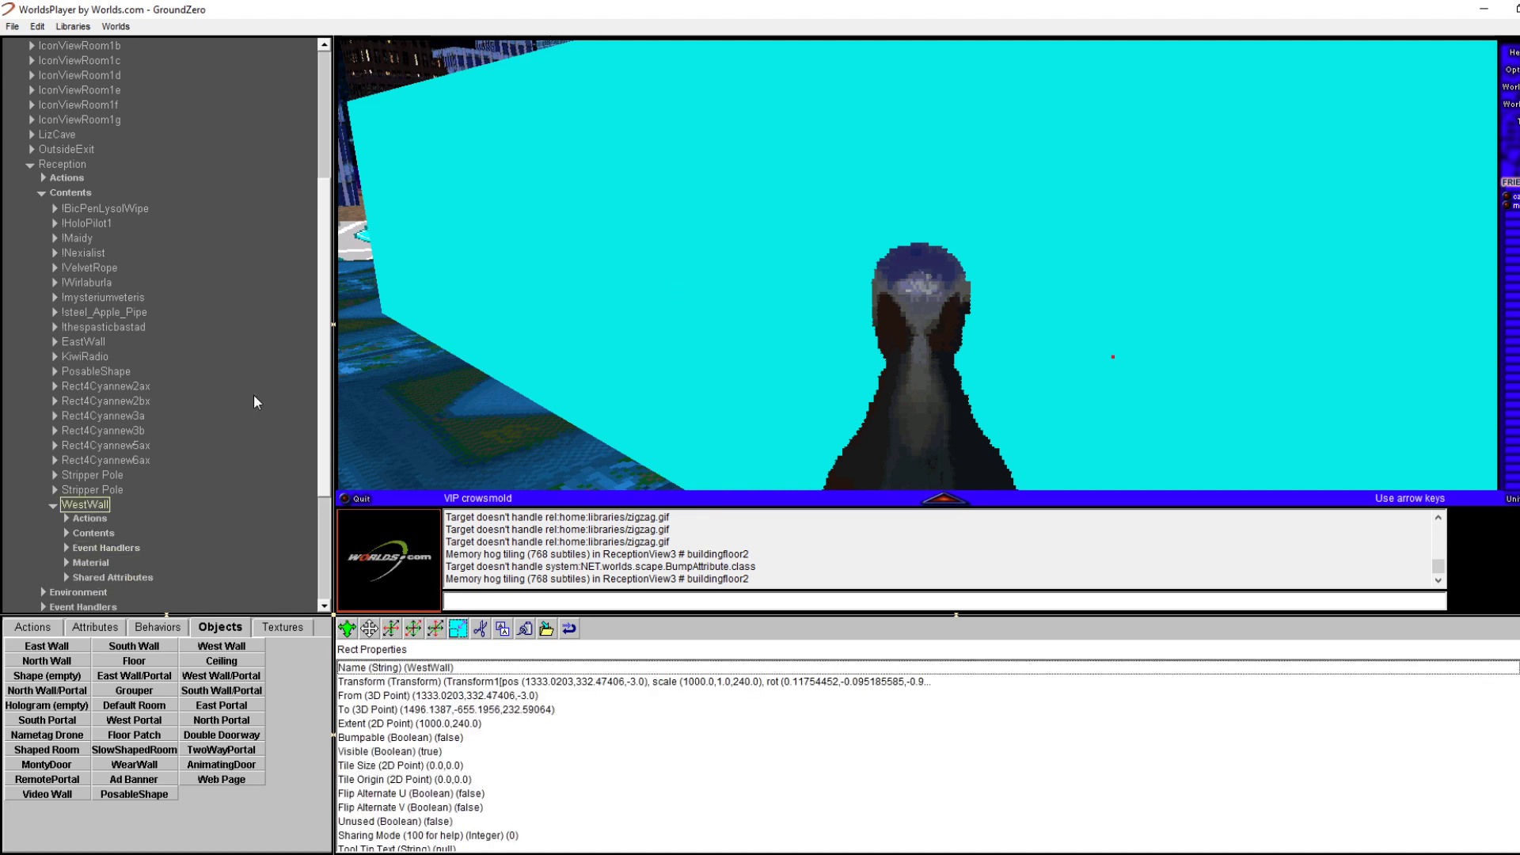
click(54, 506)
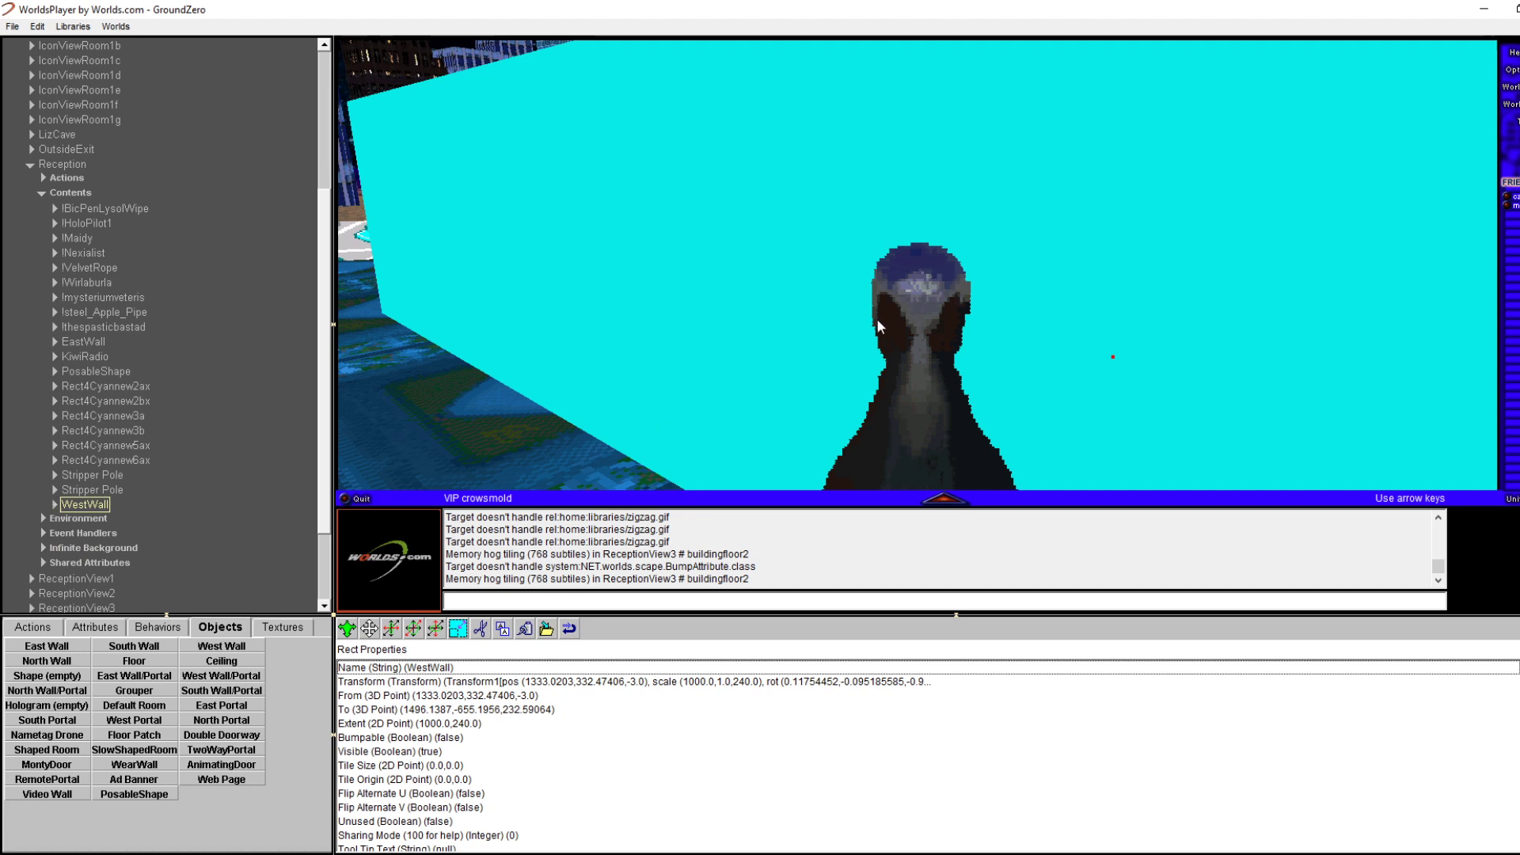
key(Down)
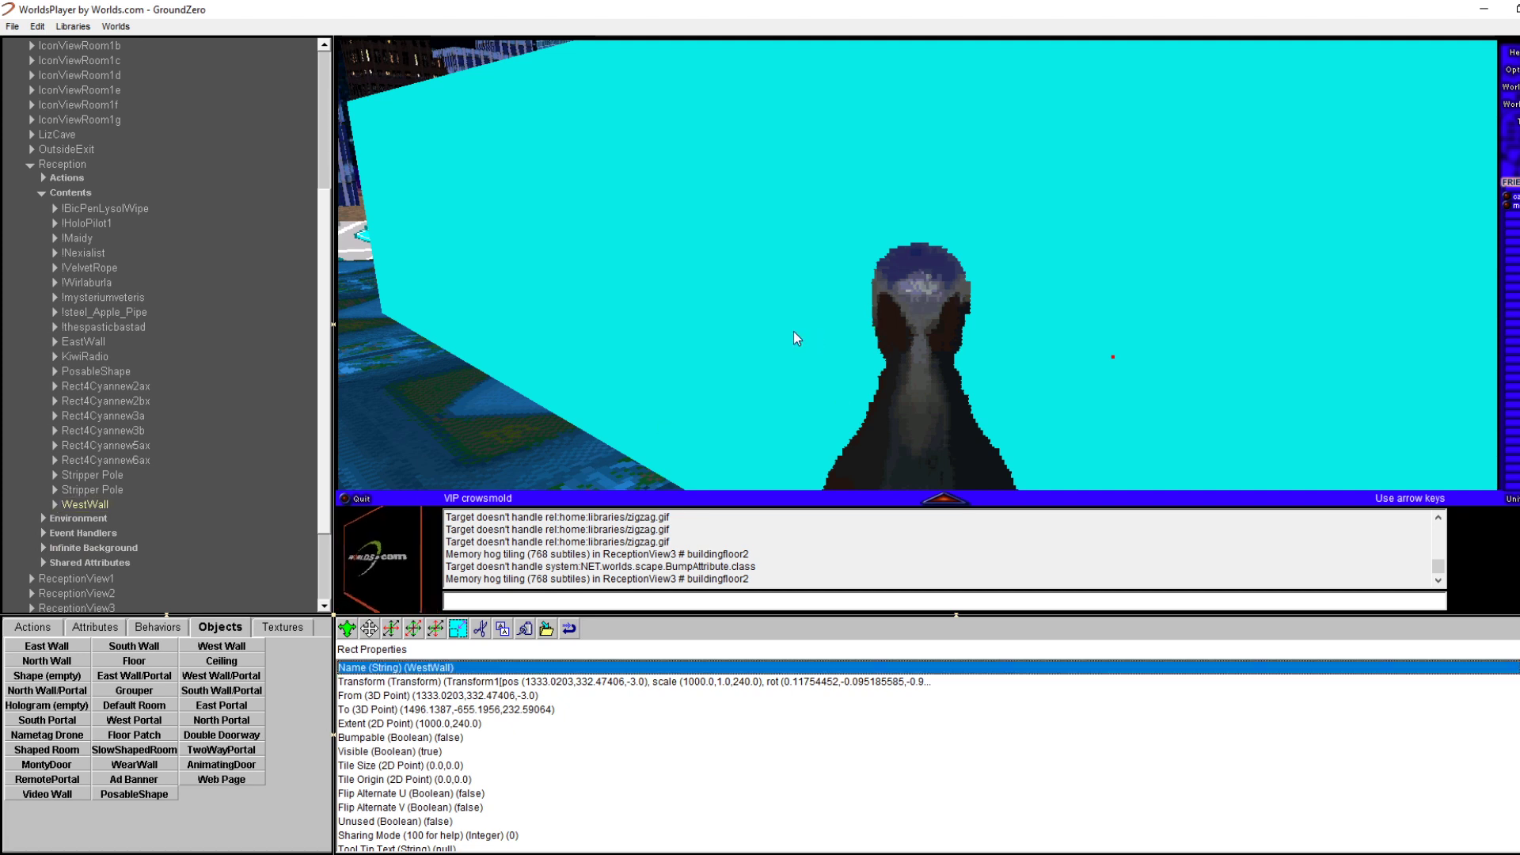
Set the East Wall's Bumpable property to No
click(57, 342)
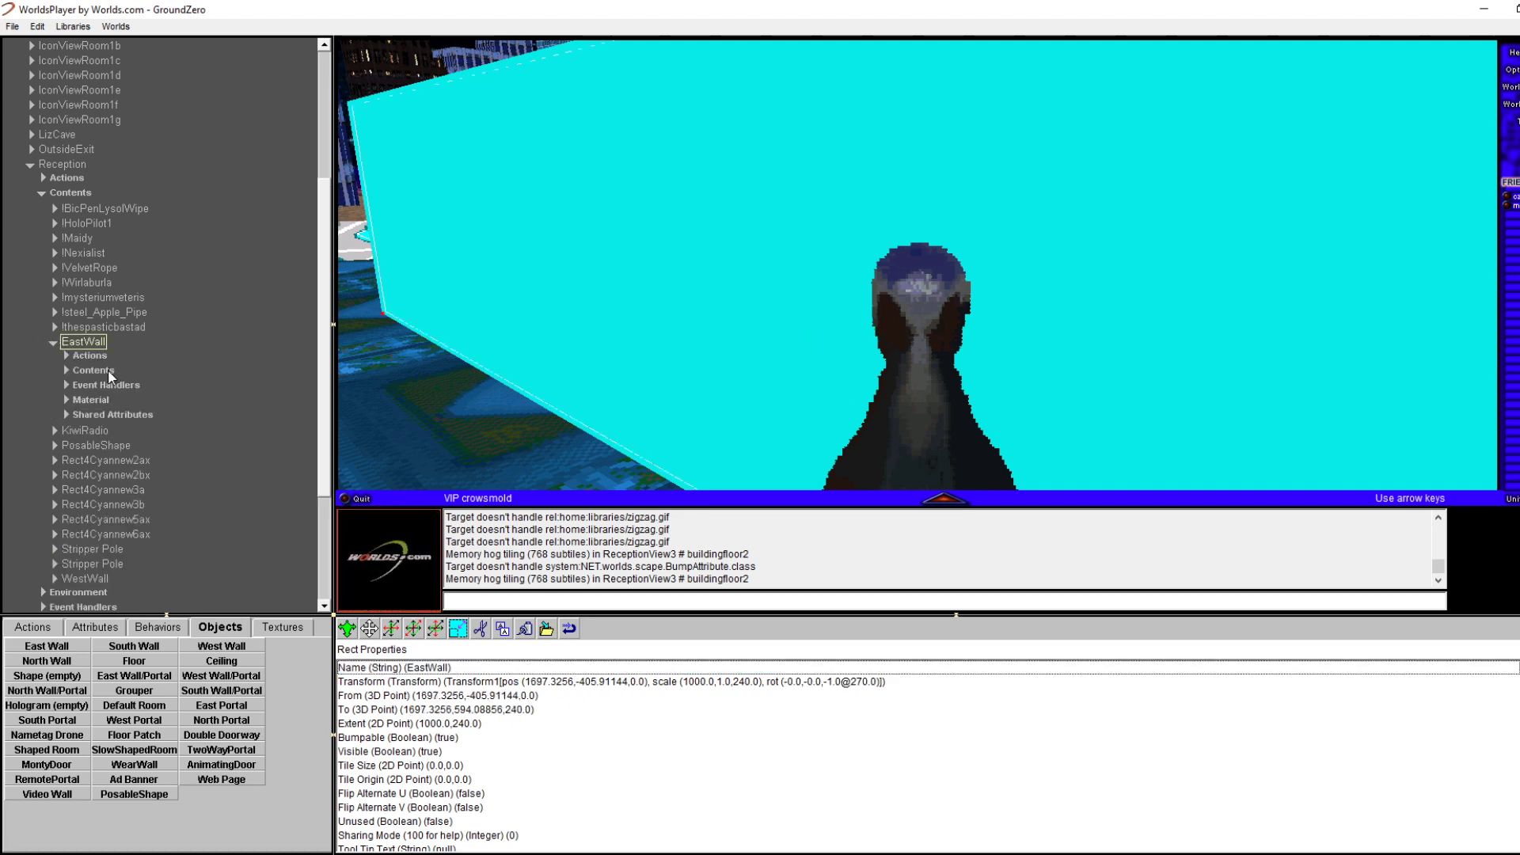
click(93, 370)
click(88, 343)
double_click(430, 739)
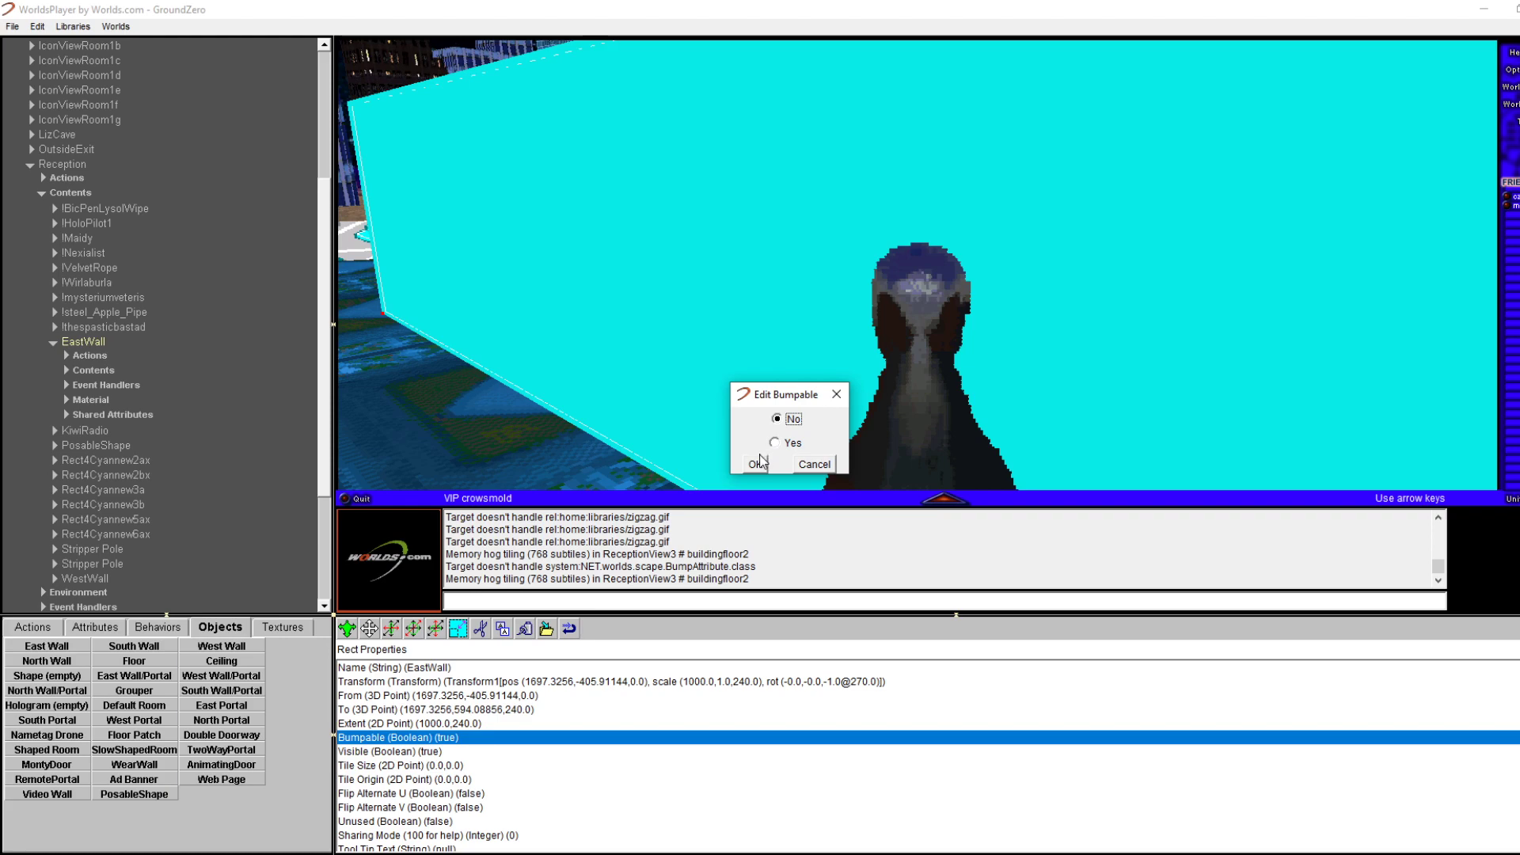
click(756, 464)
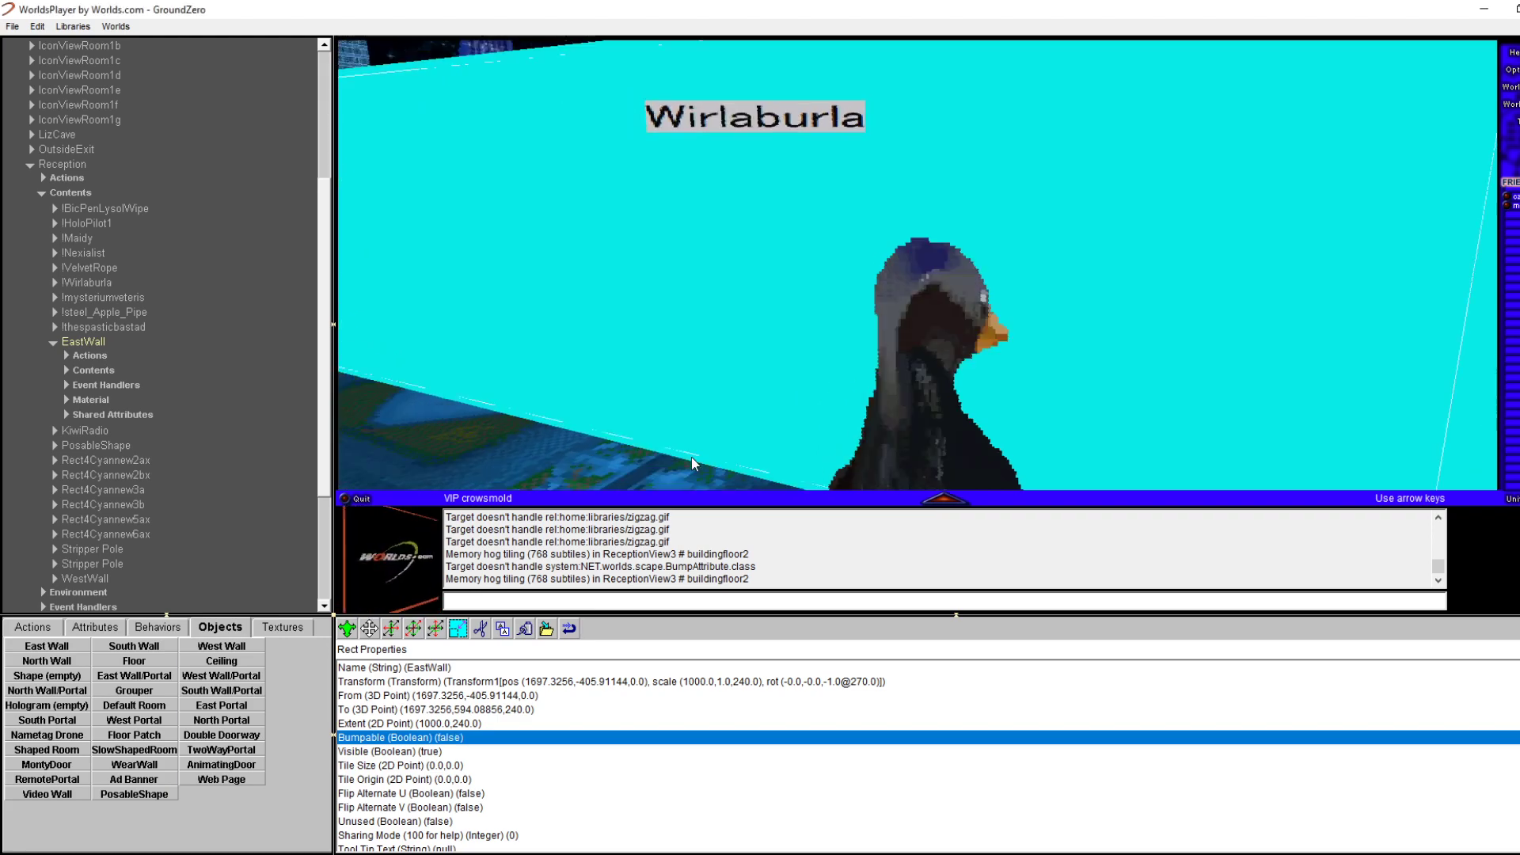
Walk the avatar back and forth through the East and West Walls to test collision from both sides
key(Up)
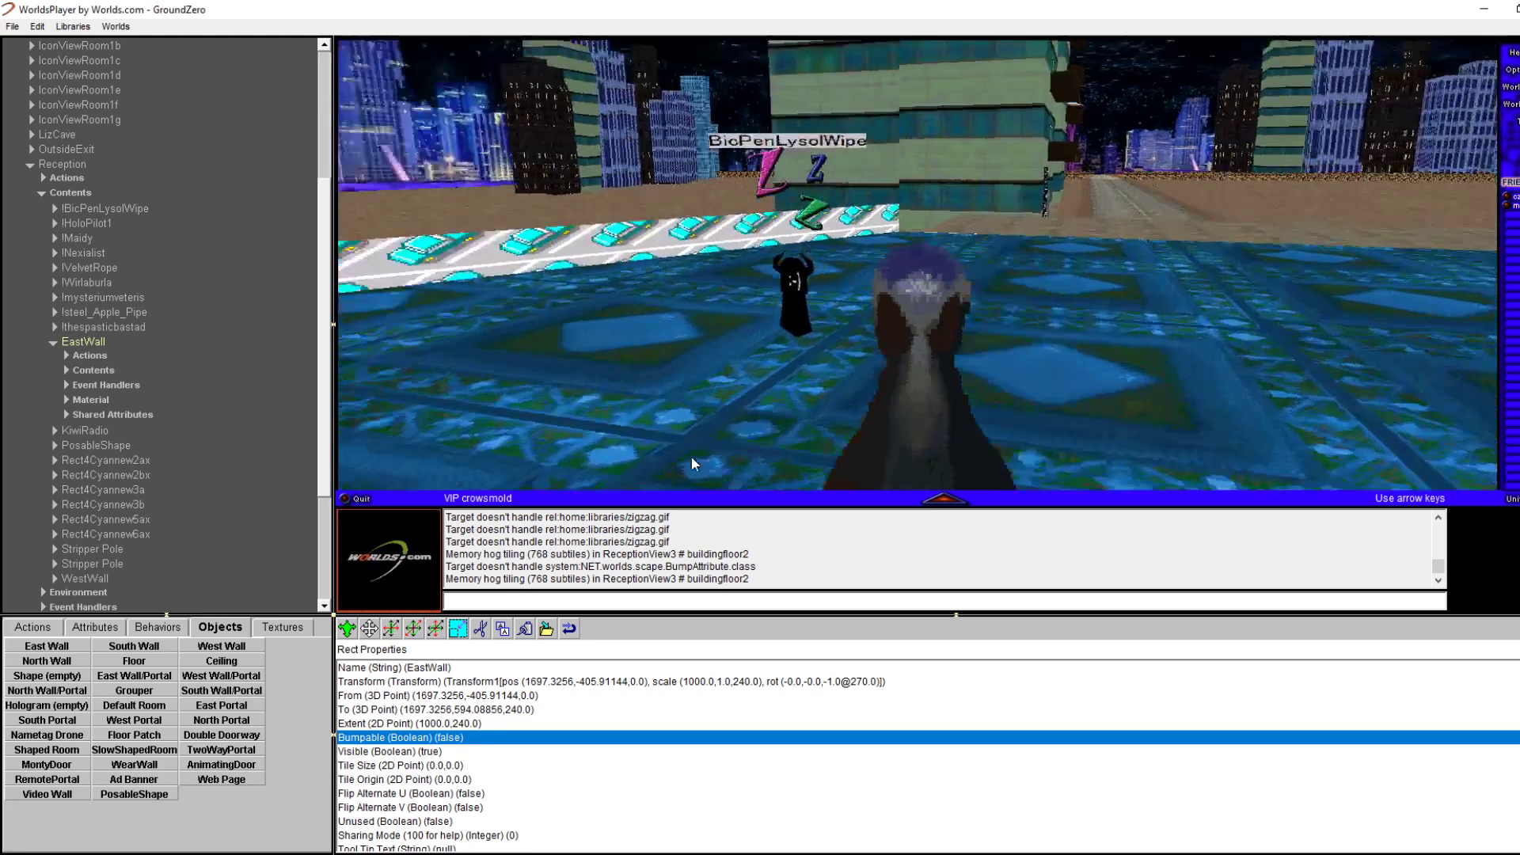
key(Left)
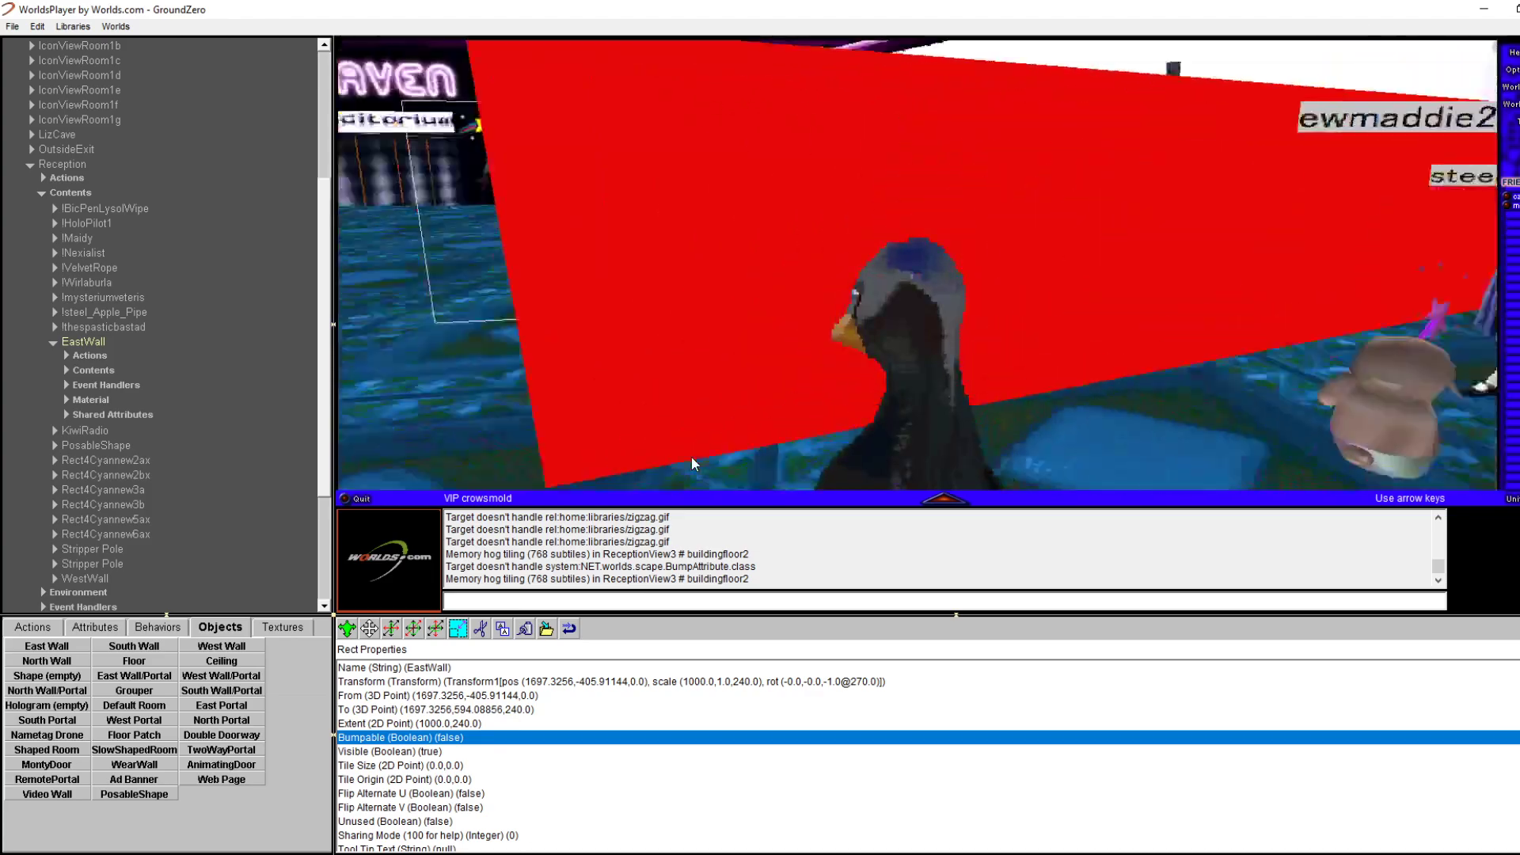
key(Left)
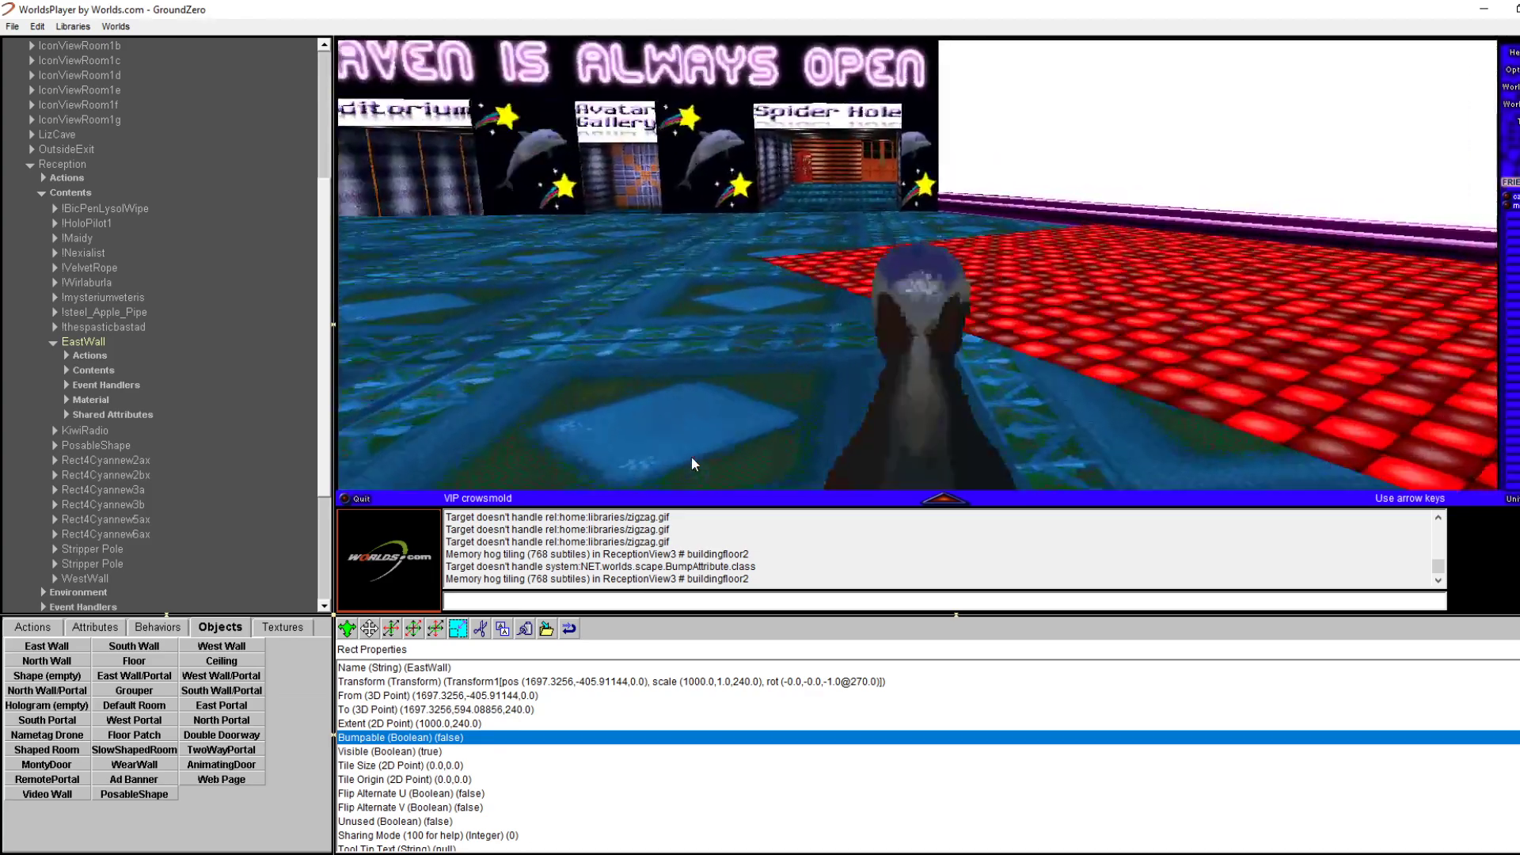
key(Right)
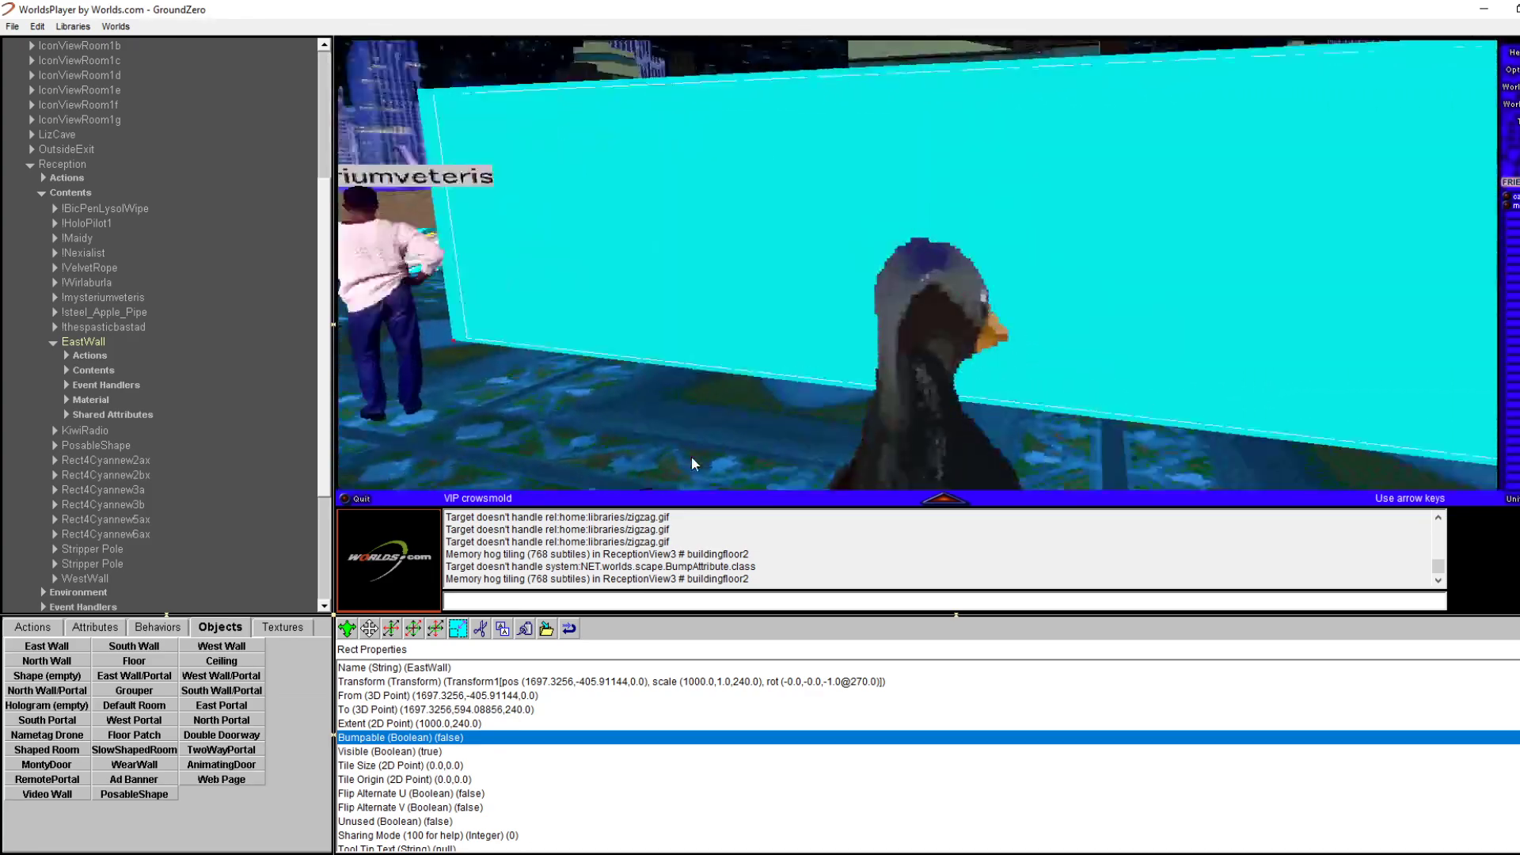
key(Up)
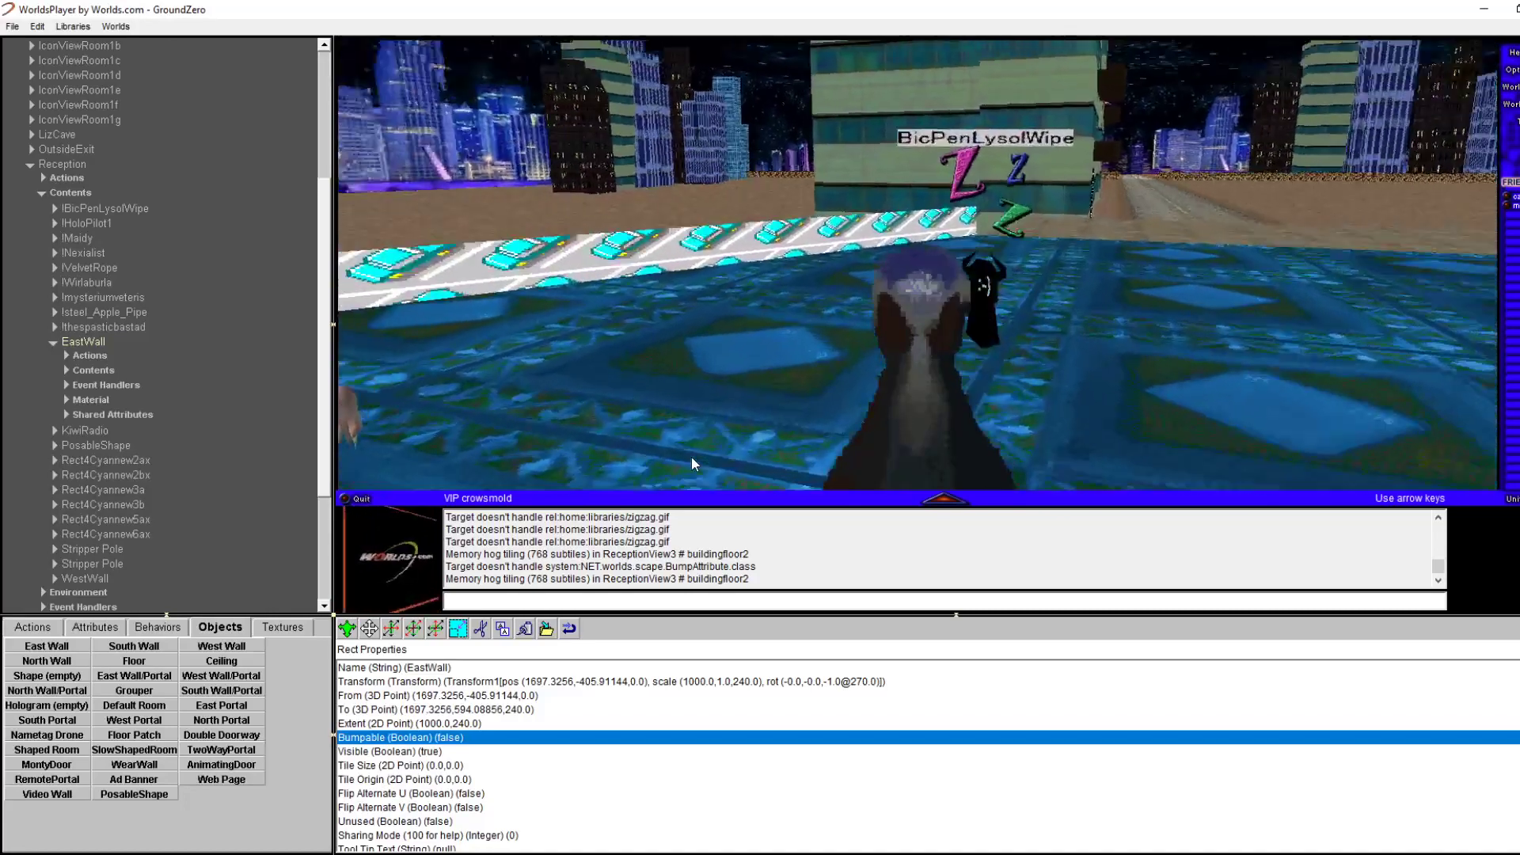
key(Left)
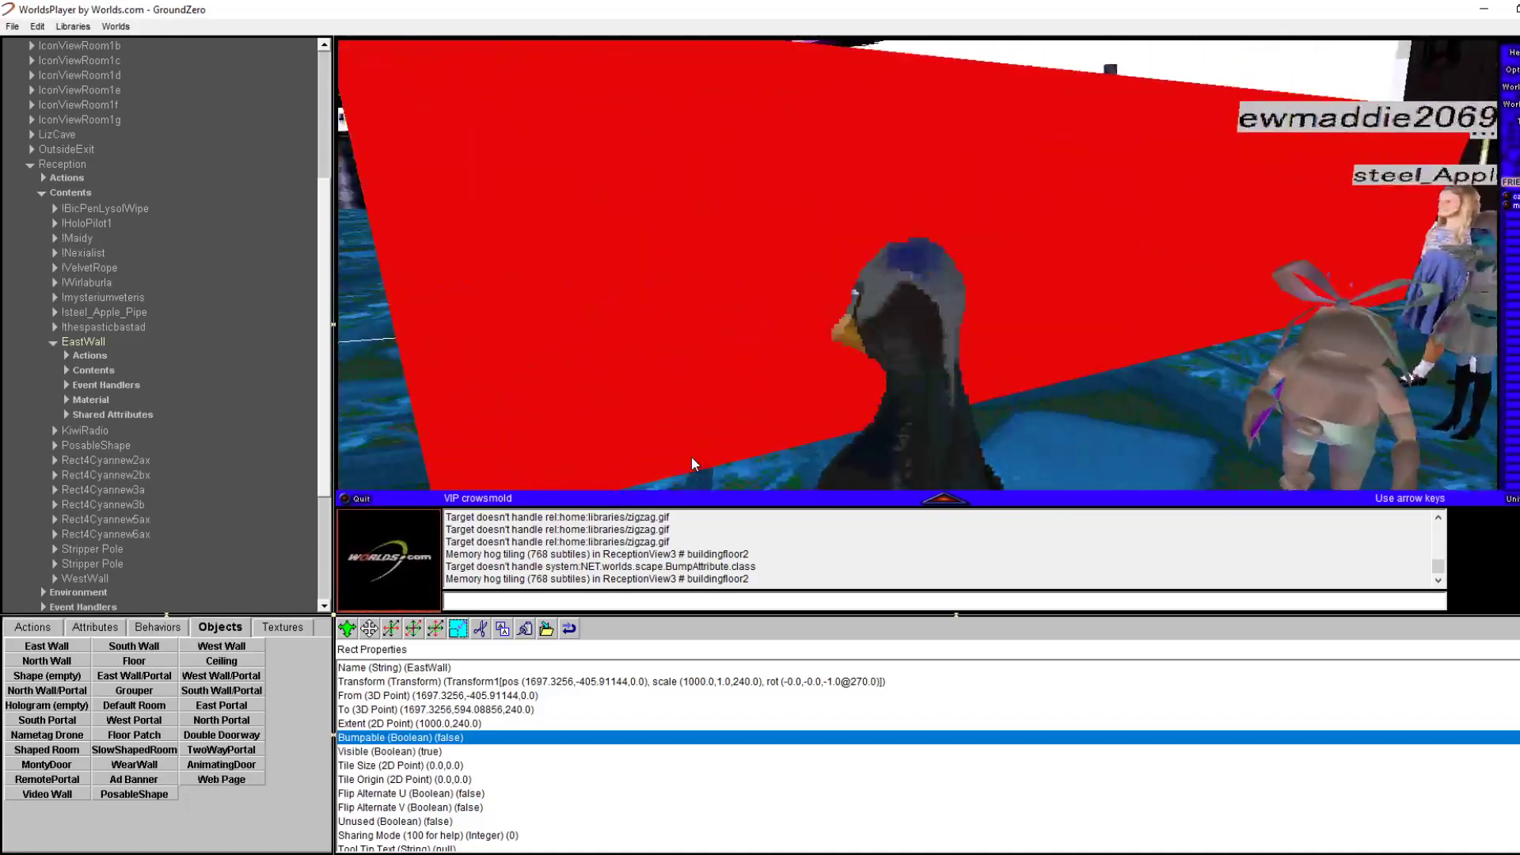
key(Left)
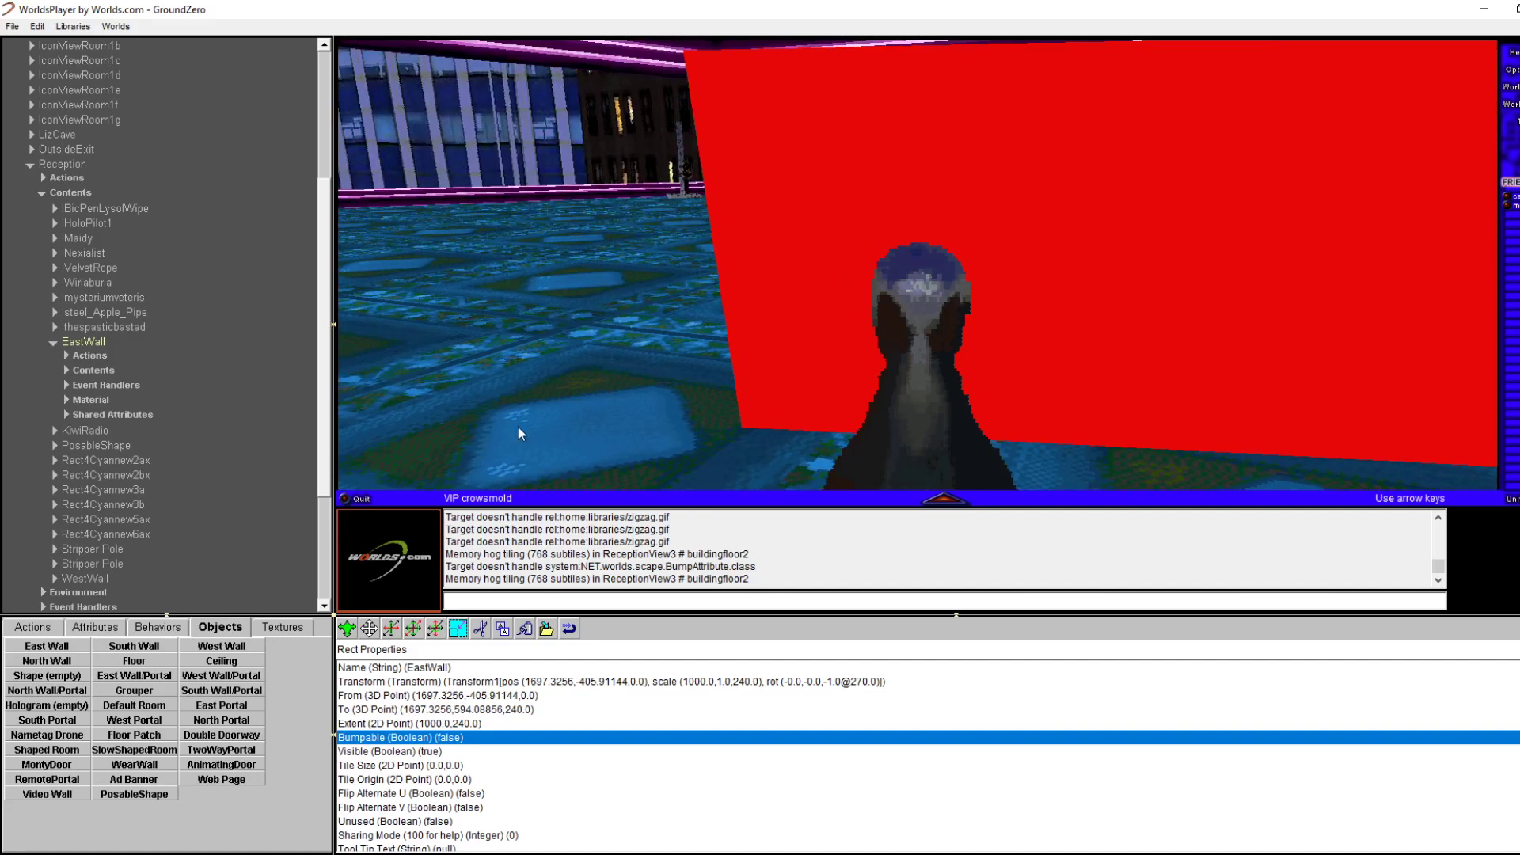
Set the East Wall's Bumpable property to Yes and its Visible property to No
double_click(463, 737)
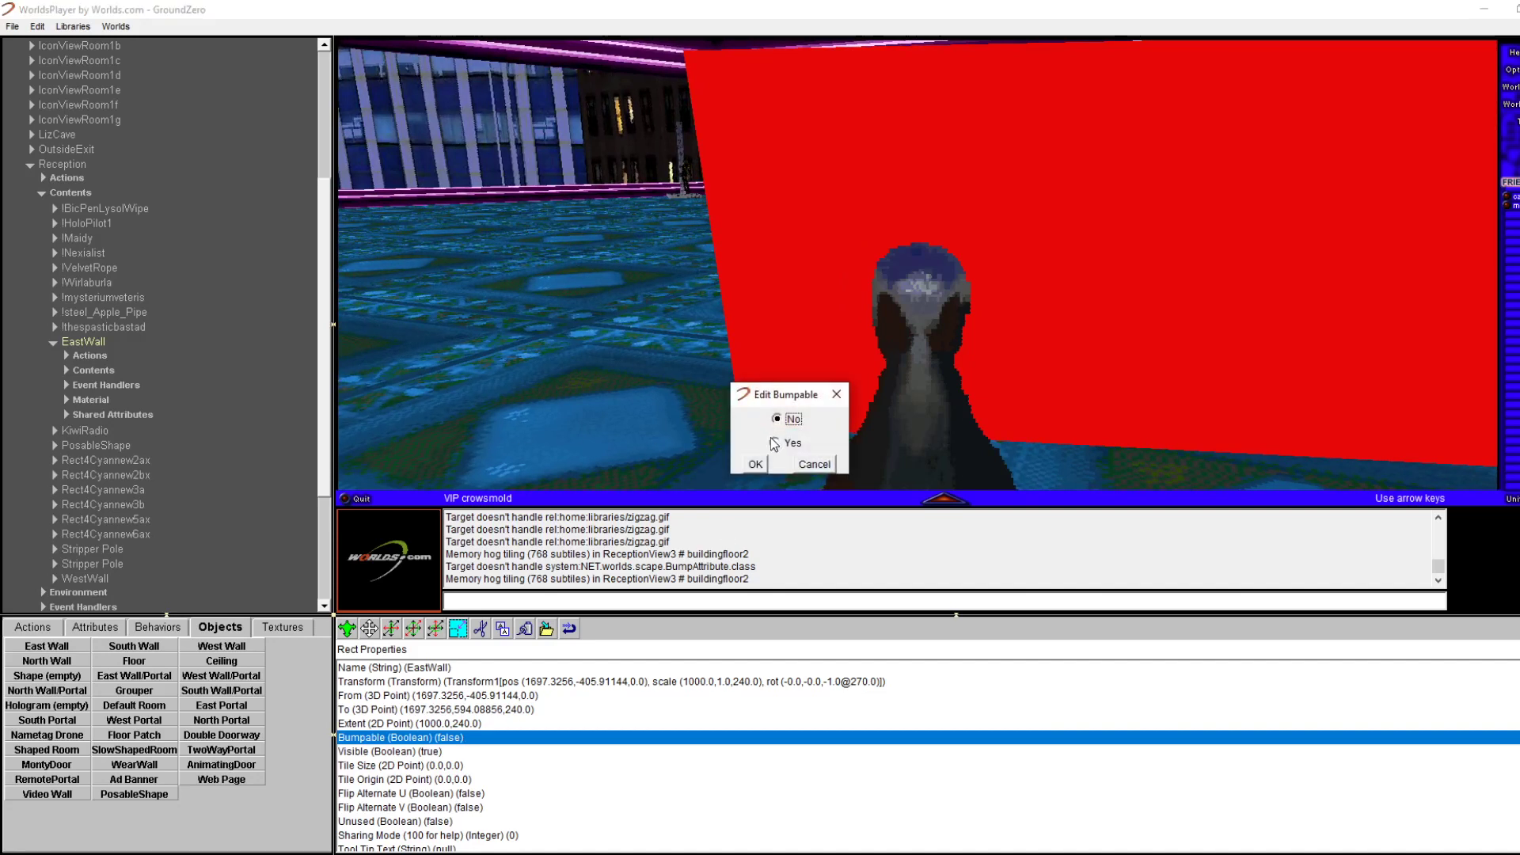
click(754, 463)
double_click(444, 751)
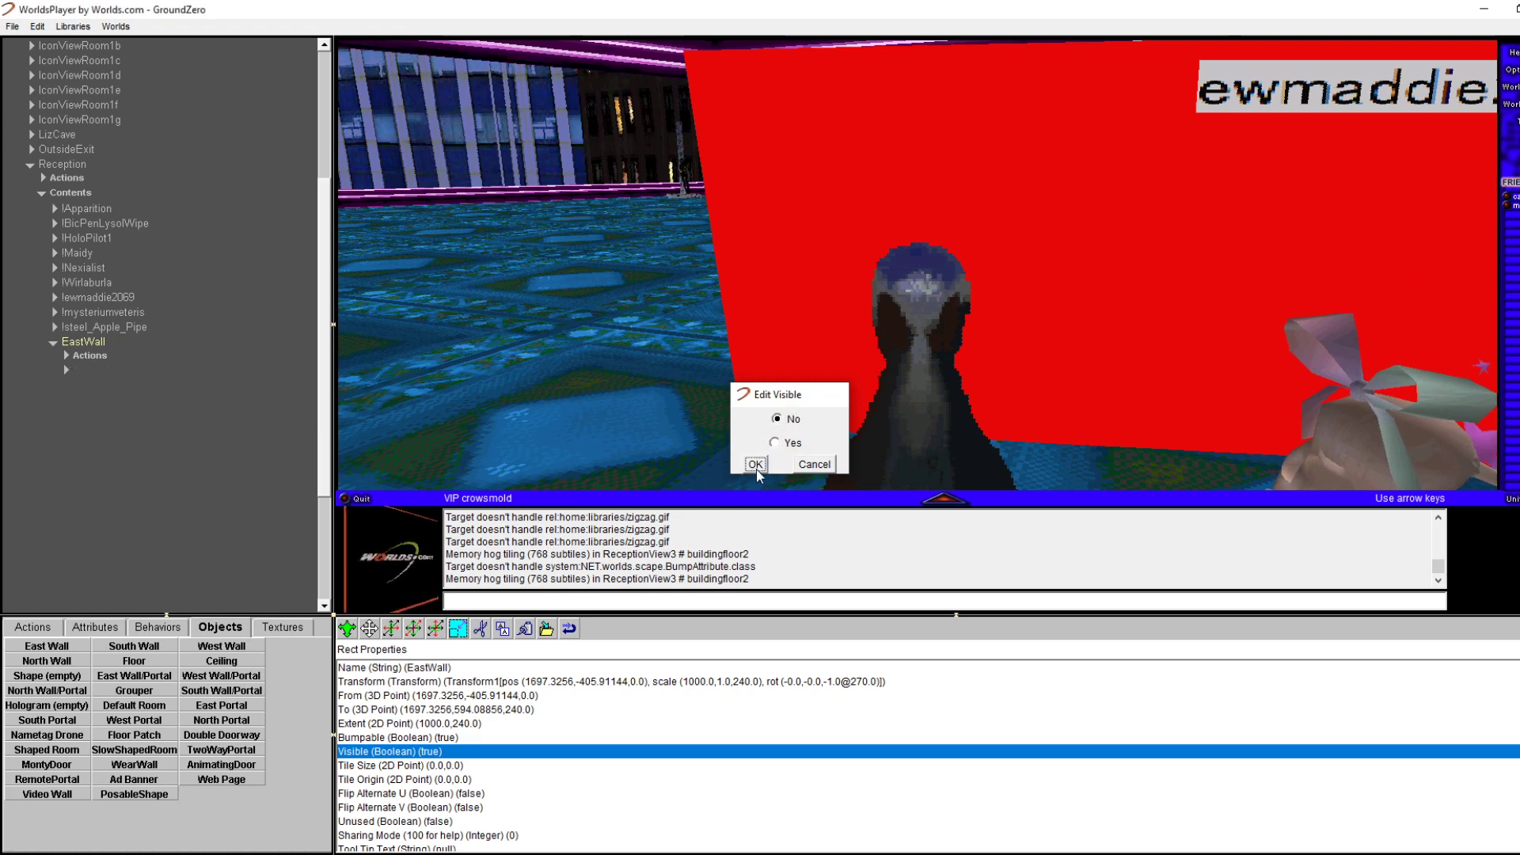
click(754, 464)
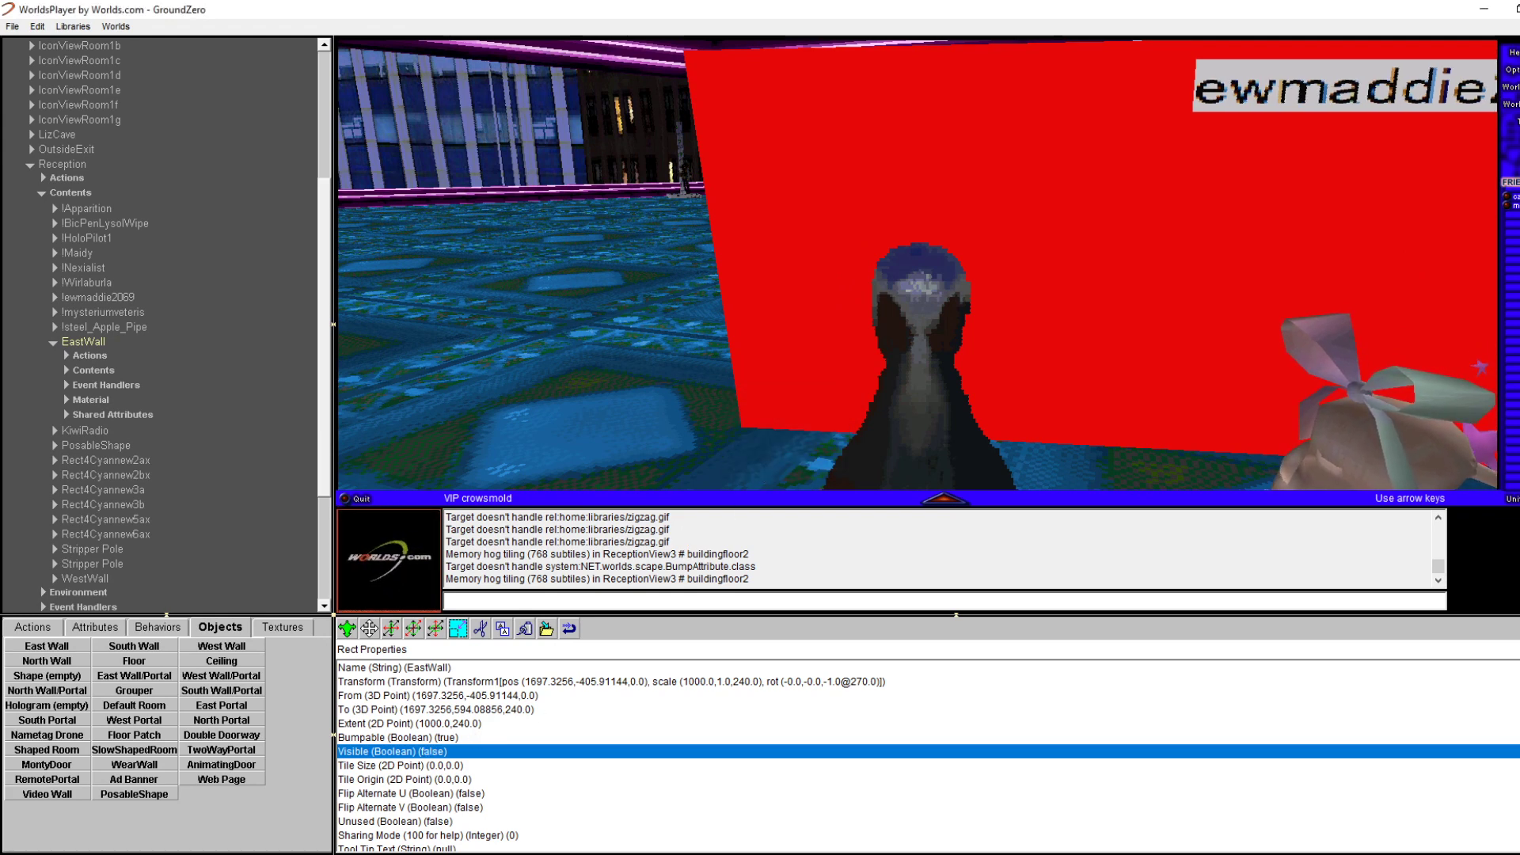
click(53, 342)
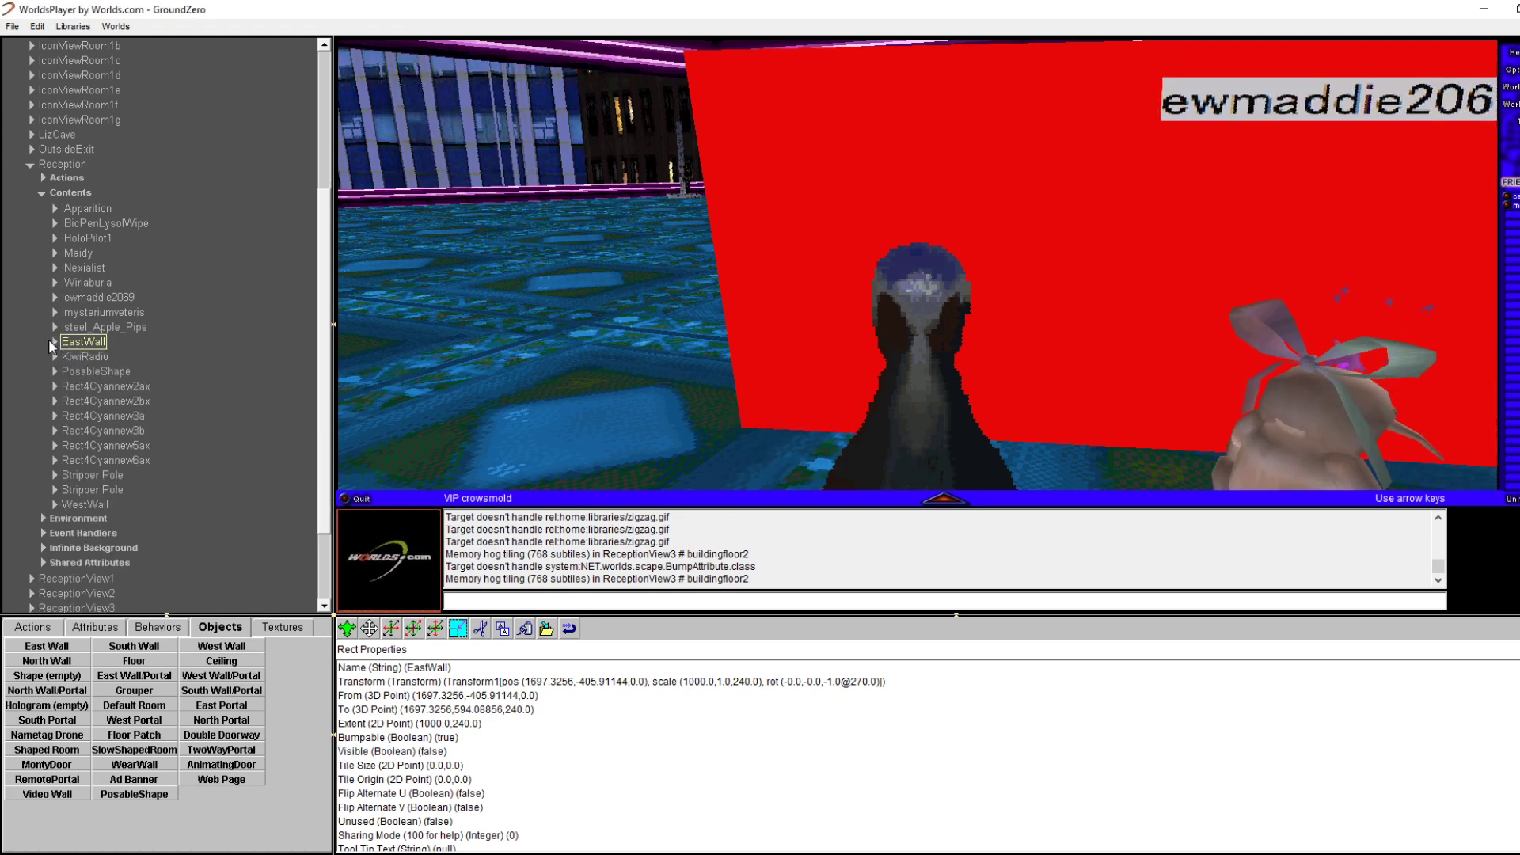
Set the opacity of the West Wall's material to 0.5
double_click(64, 504)
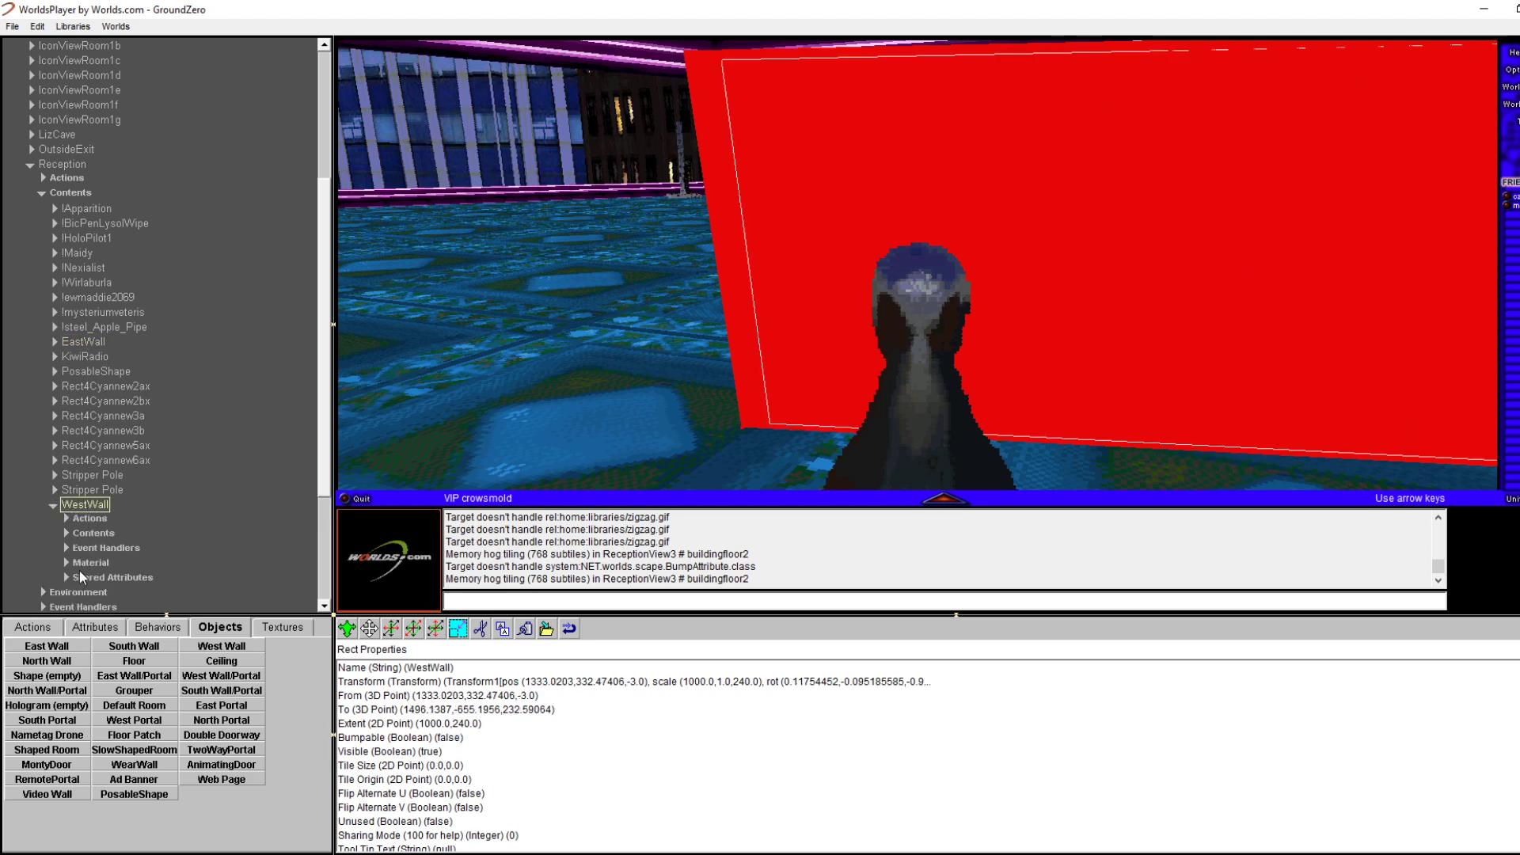
click(89, 563)
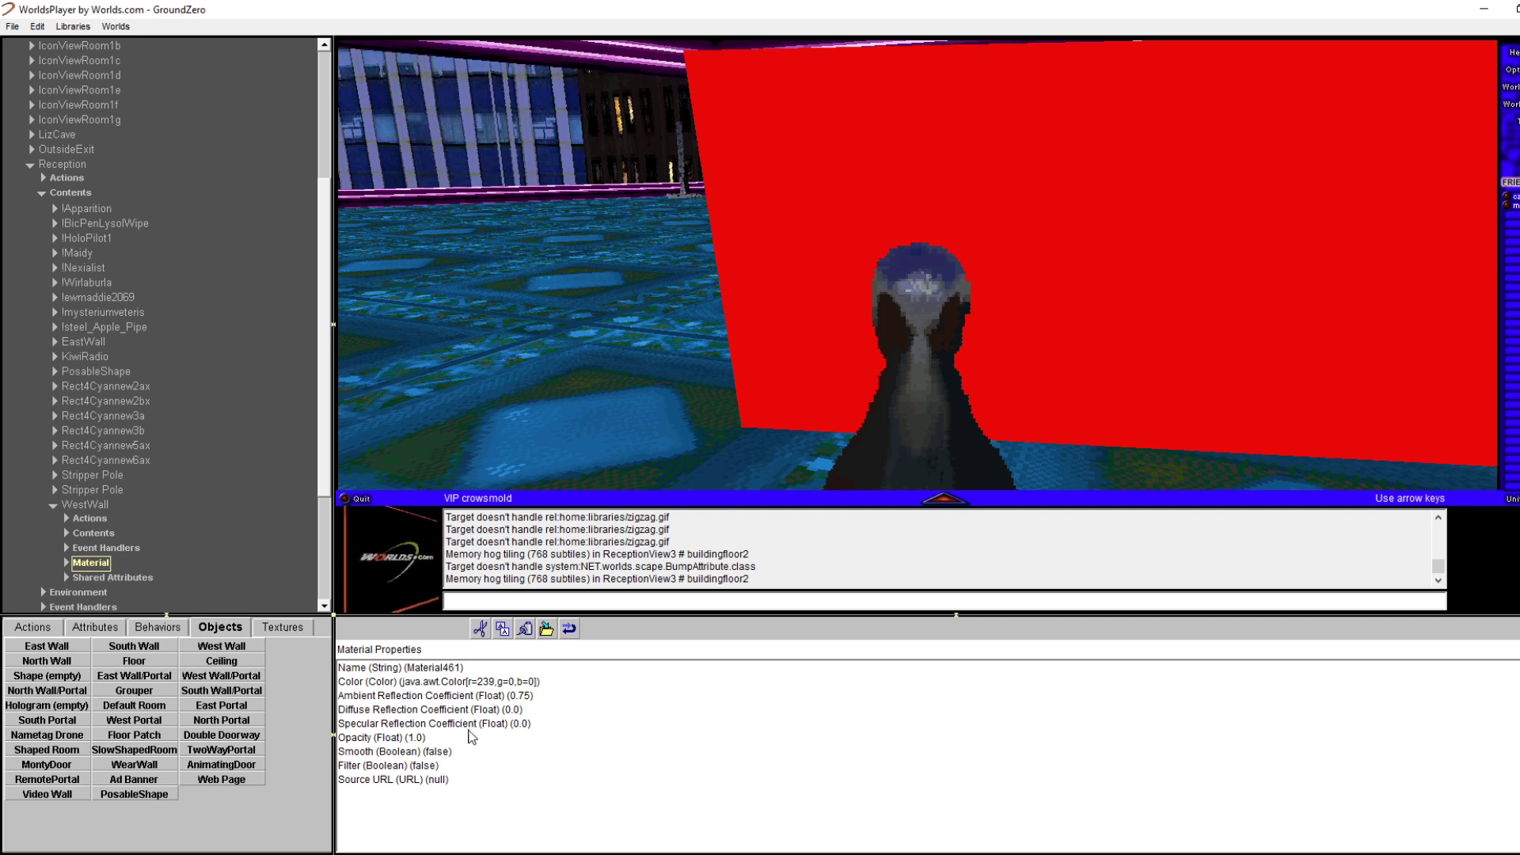
double_click(400, 742)
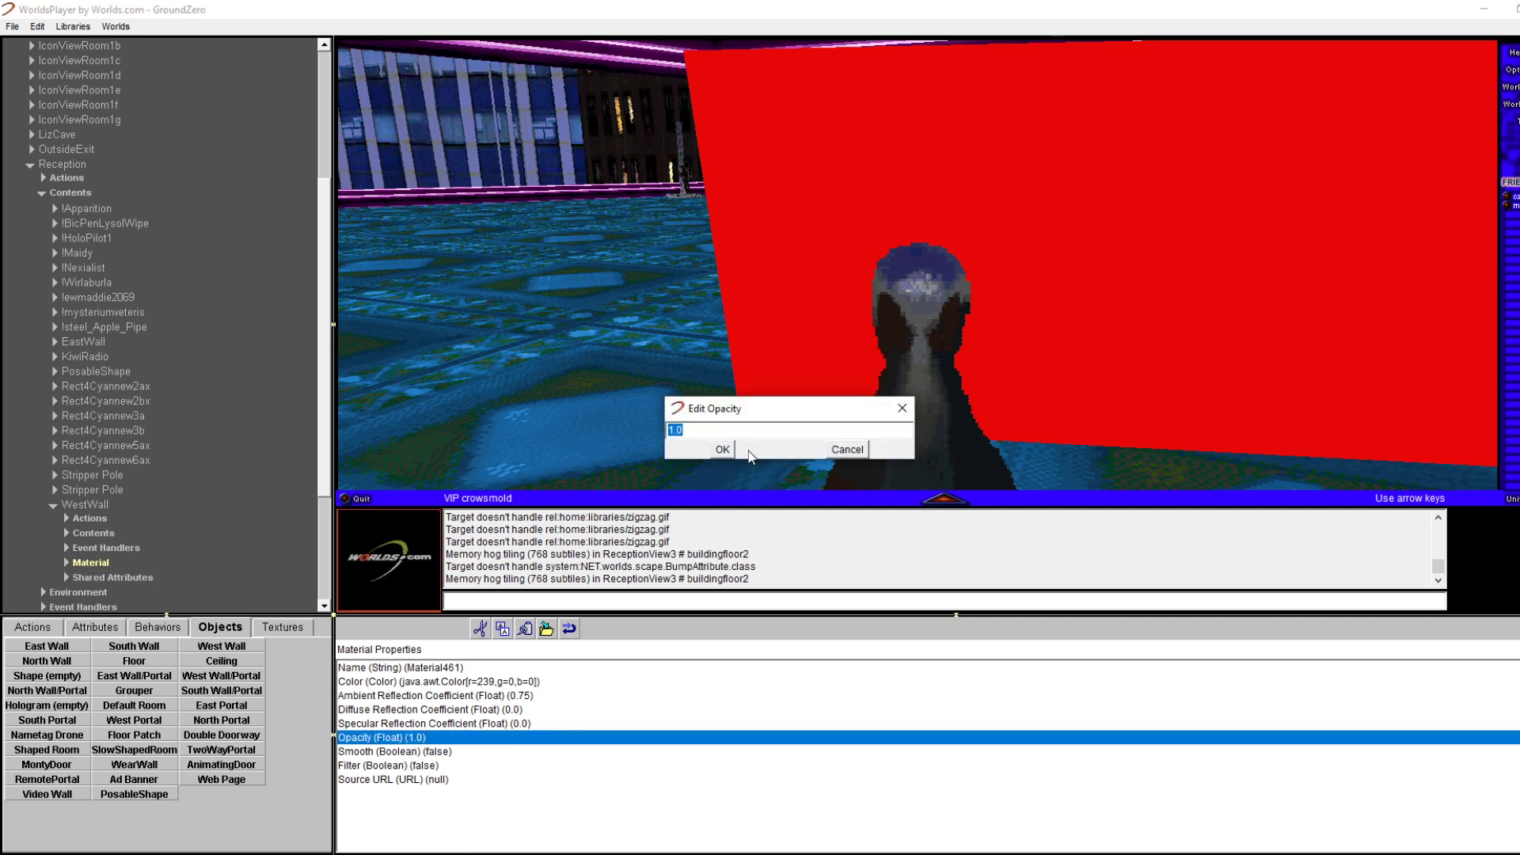
text(0.5)
key(Return)
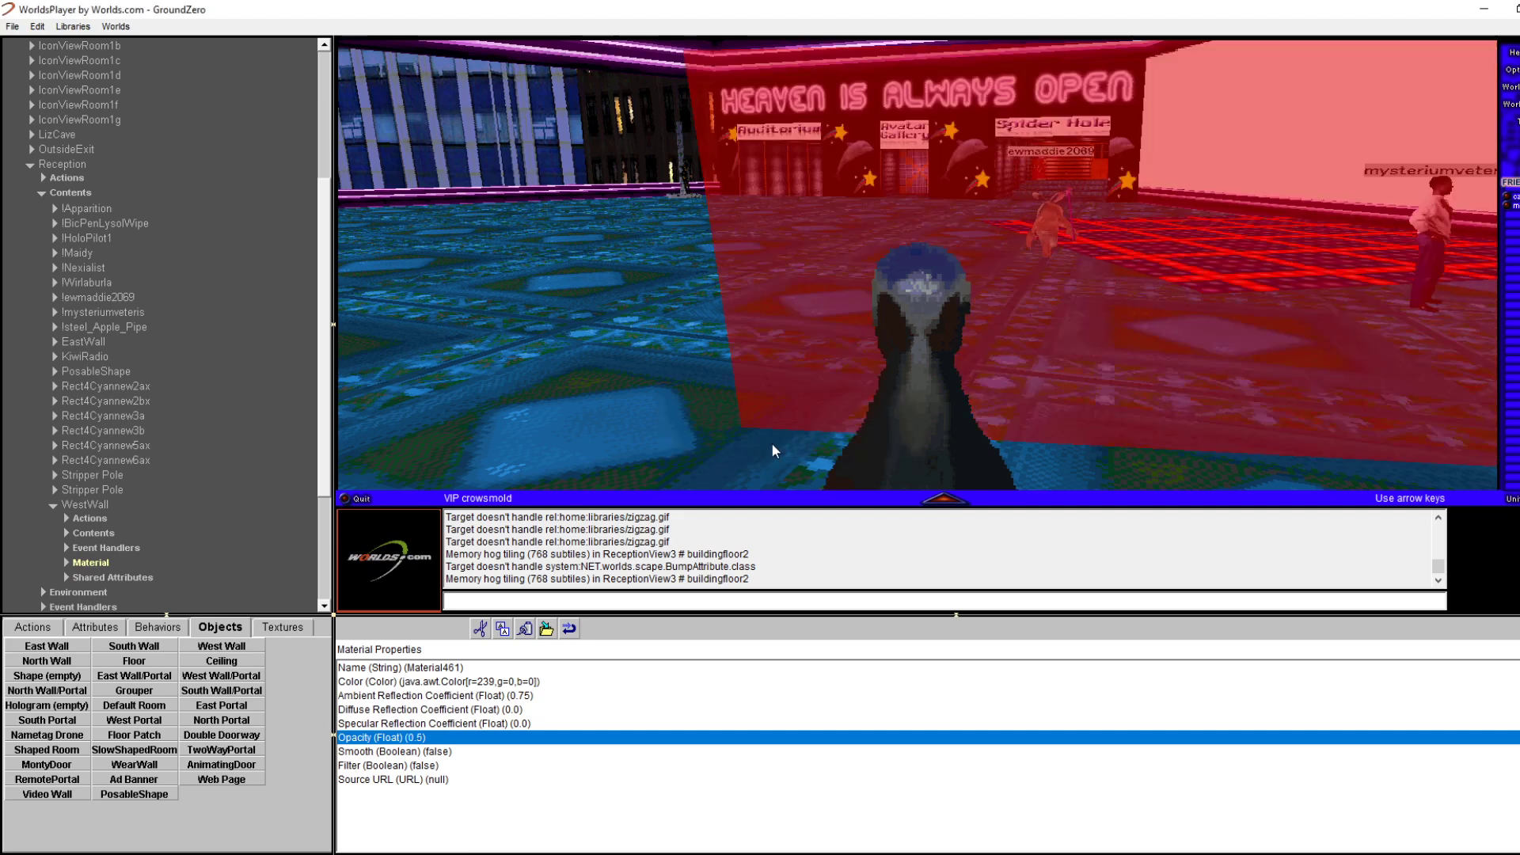
Walk the avatar forward through the half-transparent West Wall and back out to compare the view from both positions
key(Right)
key(Up)
key(Left)
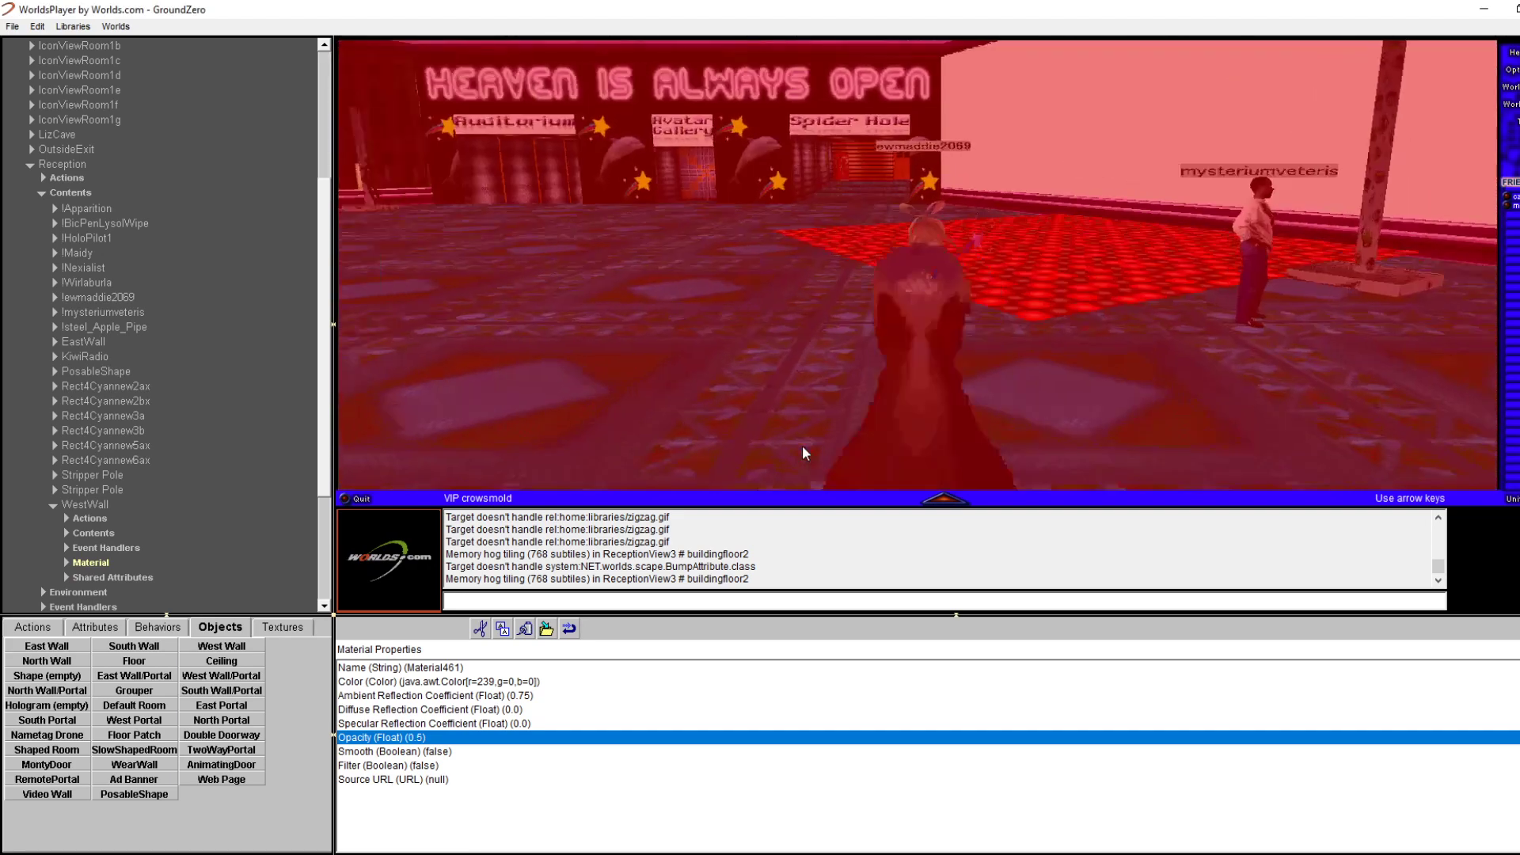
key(Down)
key(Down)
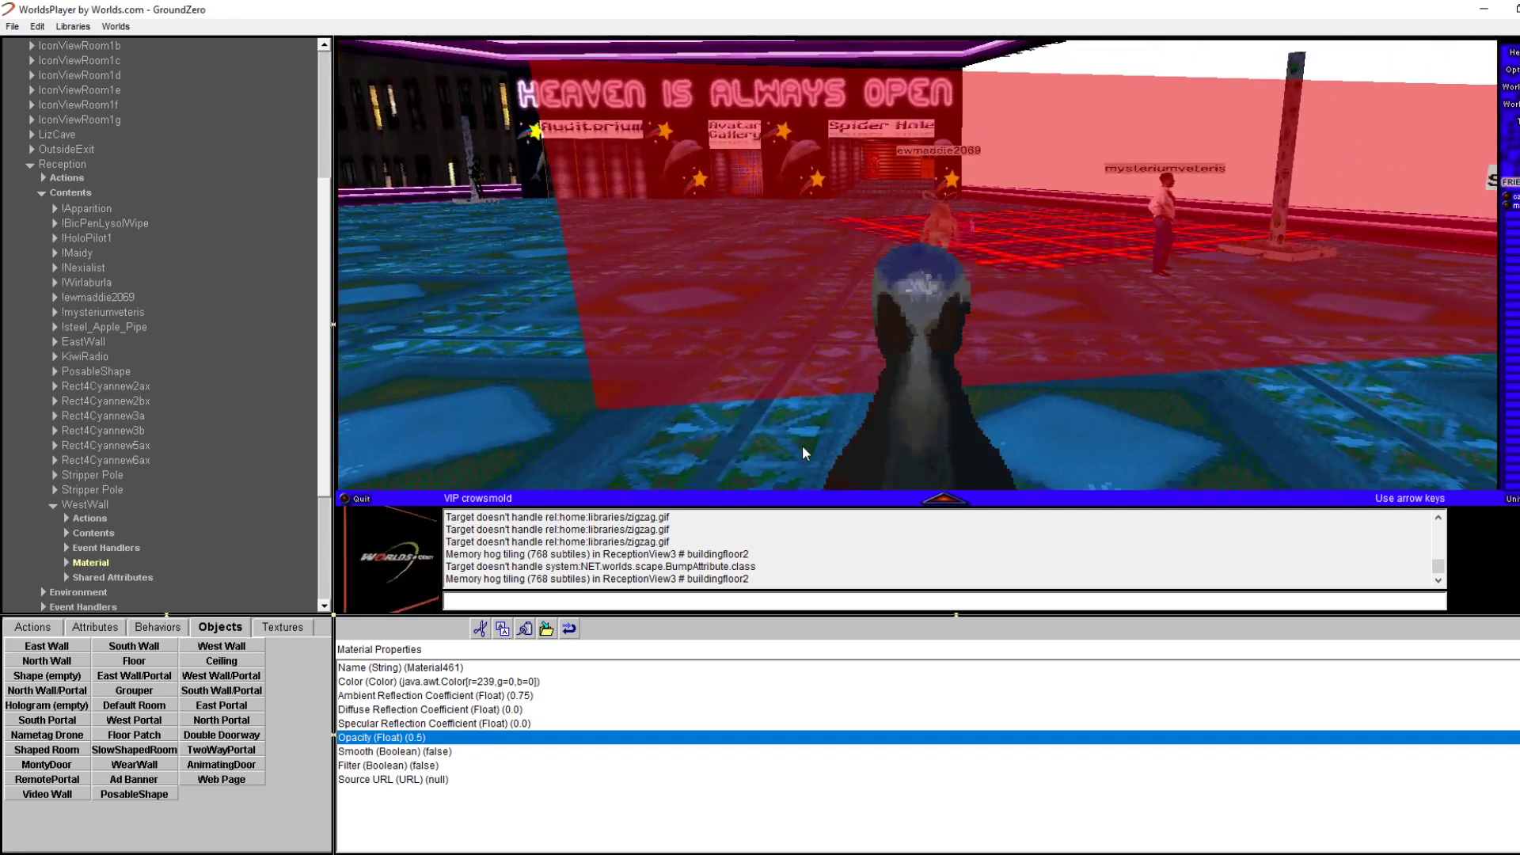
Delete the West Wall and the East Wall from the Reception room's contents
right_click(756, 300)
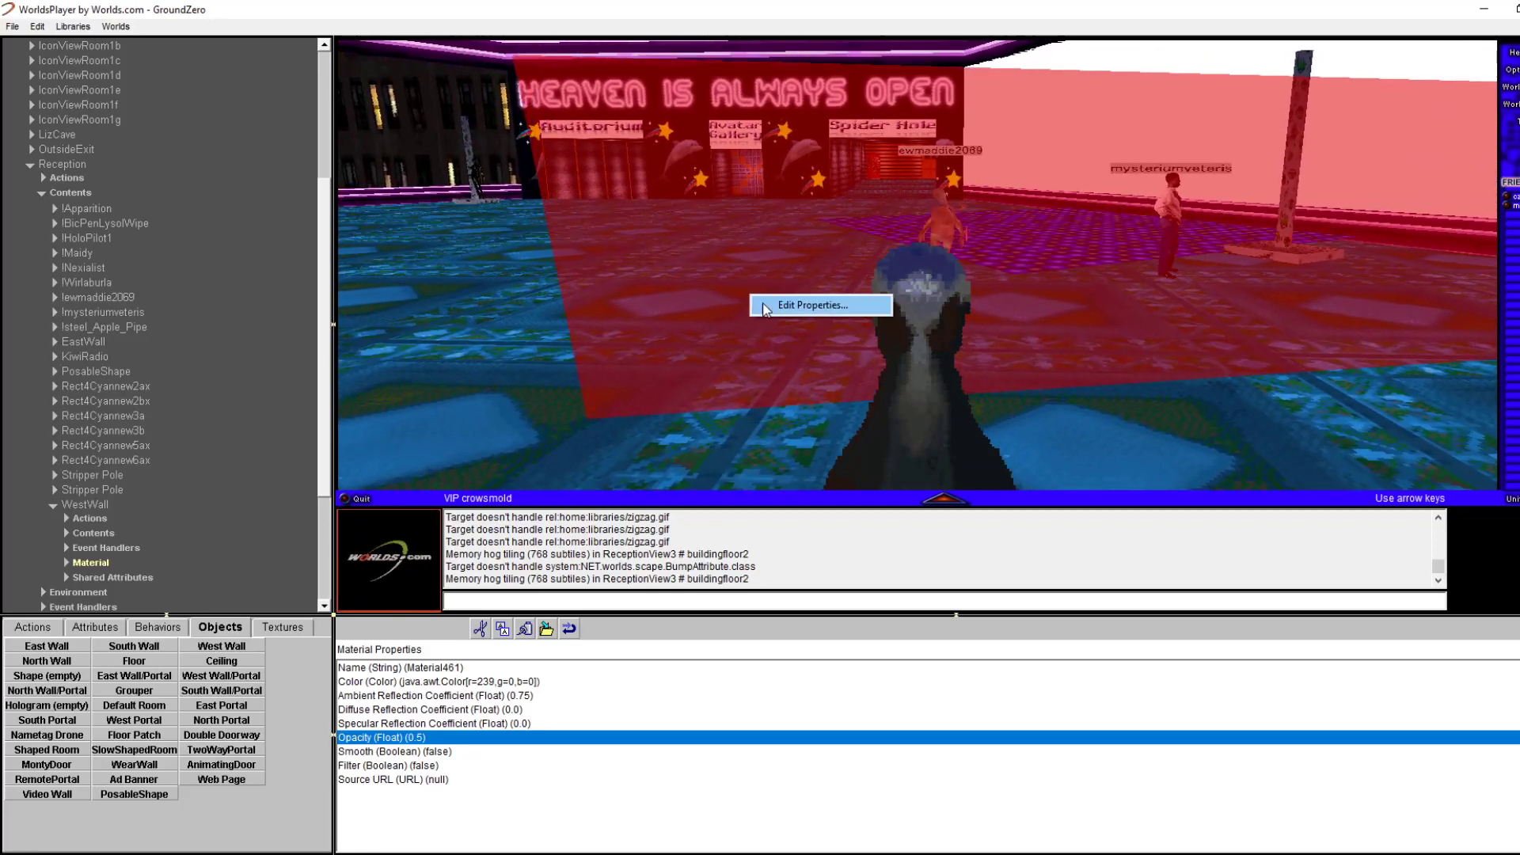
click(797, 315)
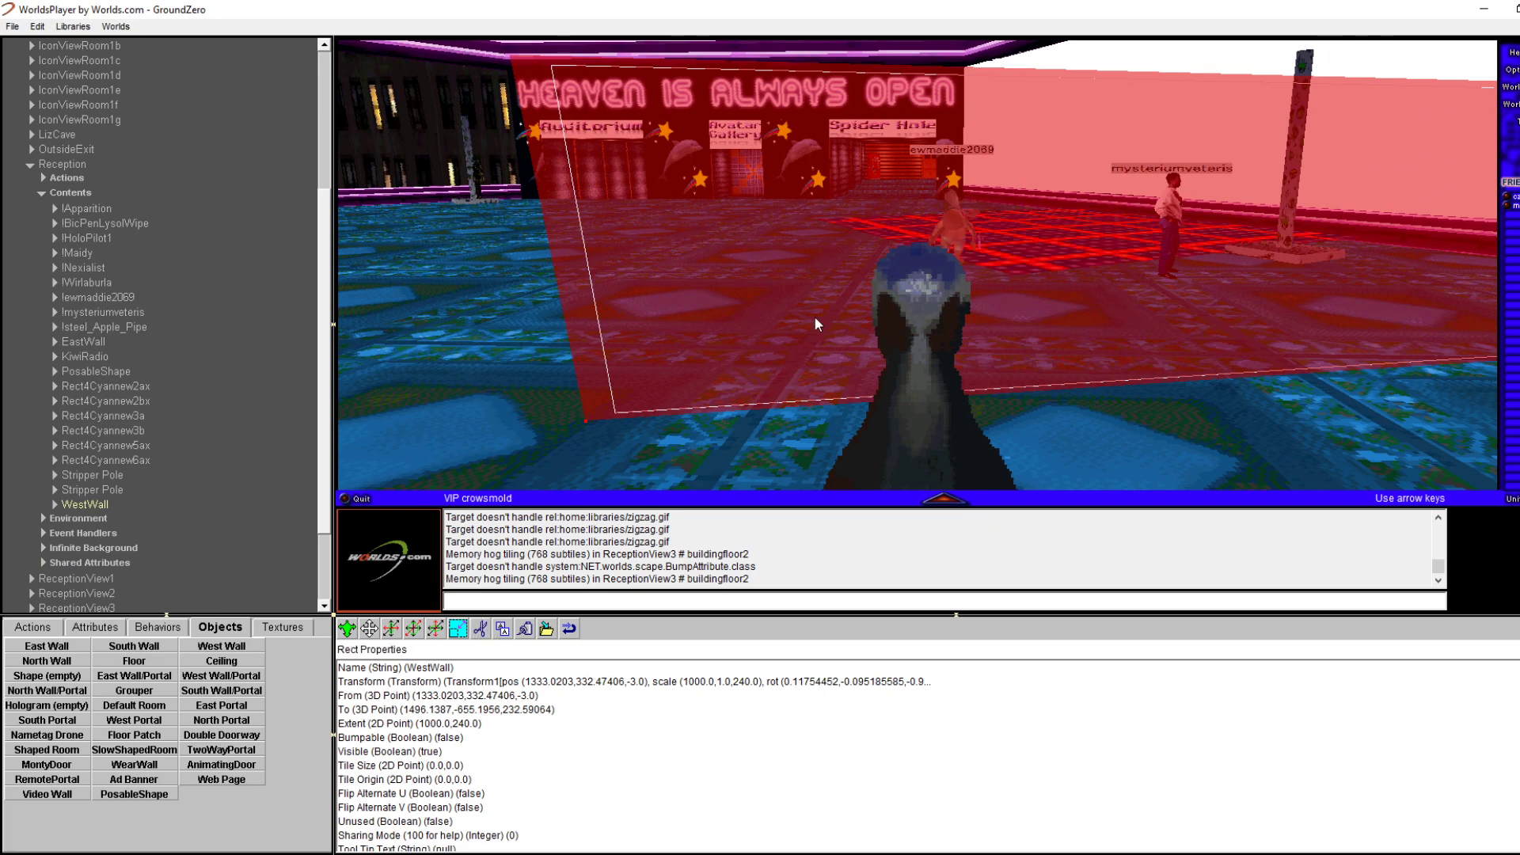
click(79, 504)
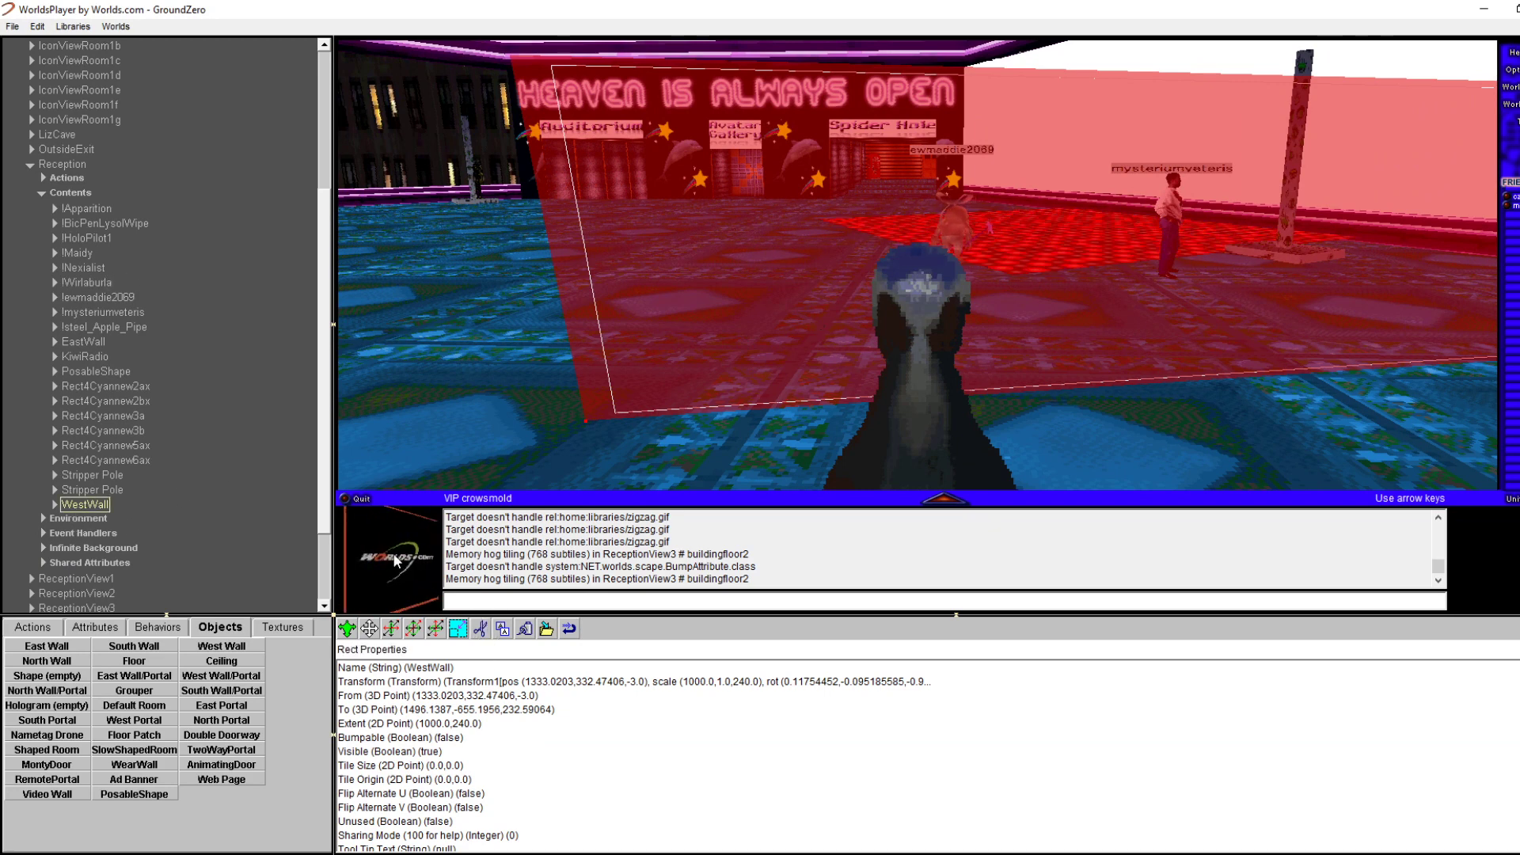
click(486, 629)
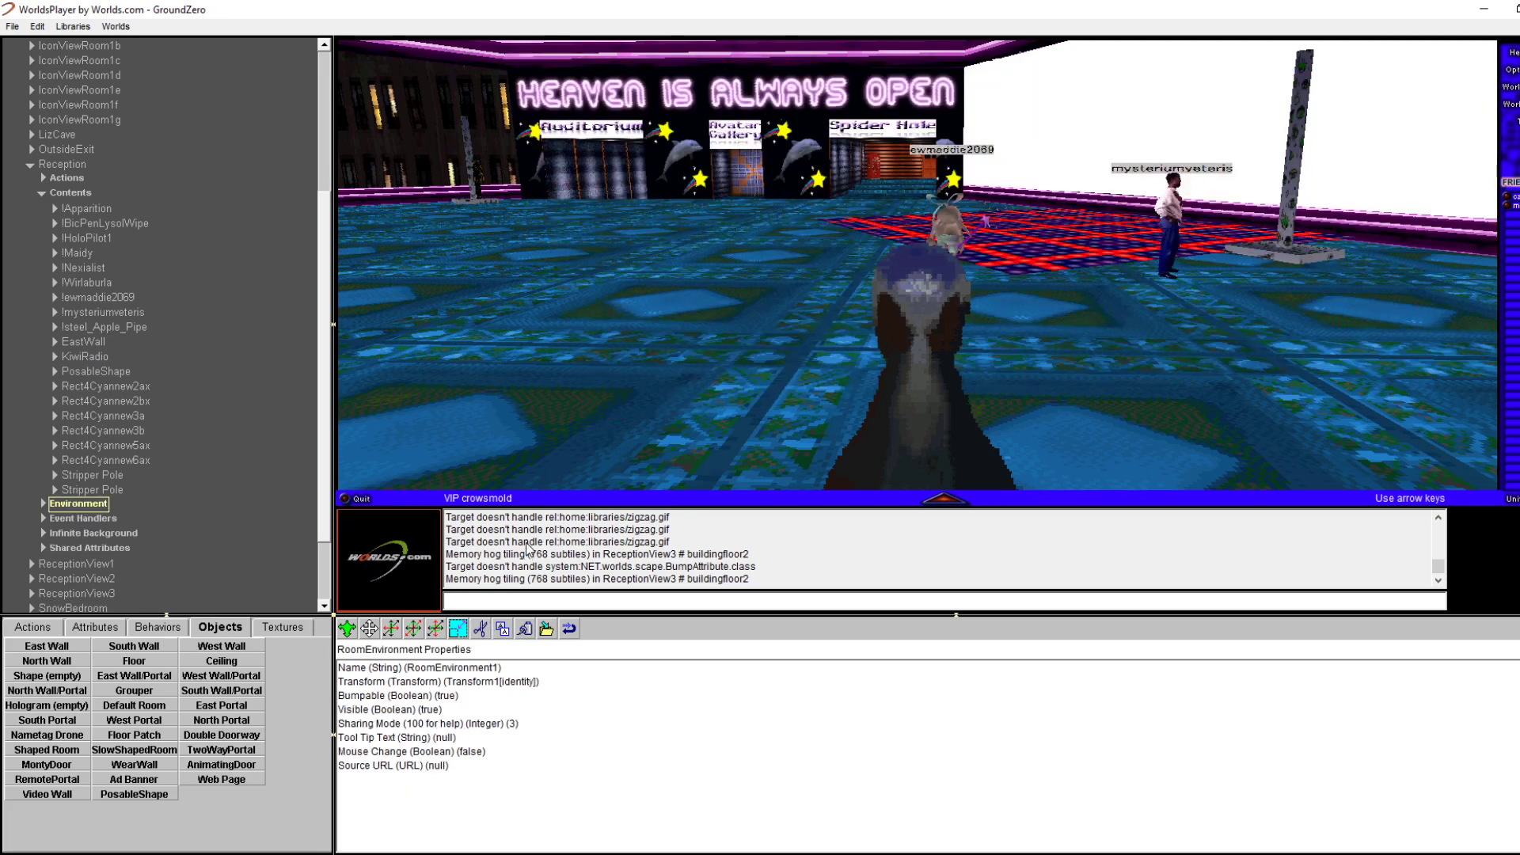
click(88, 344)
click(481, 630)
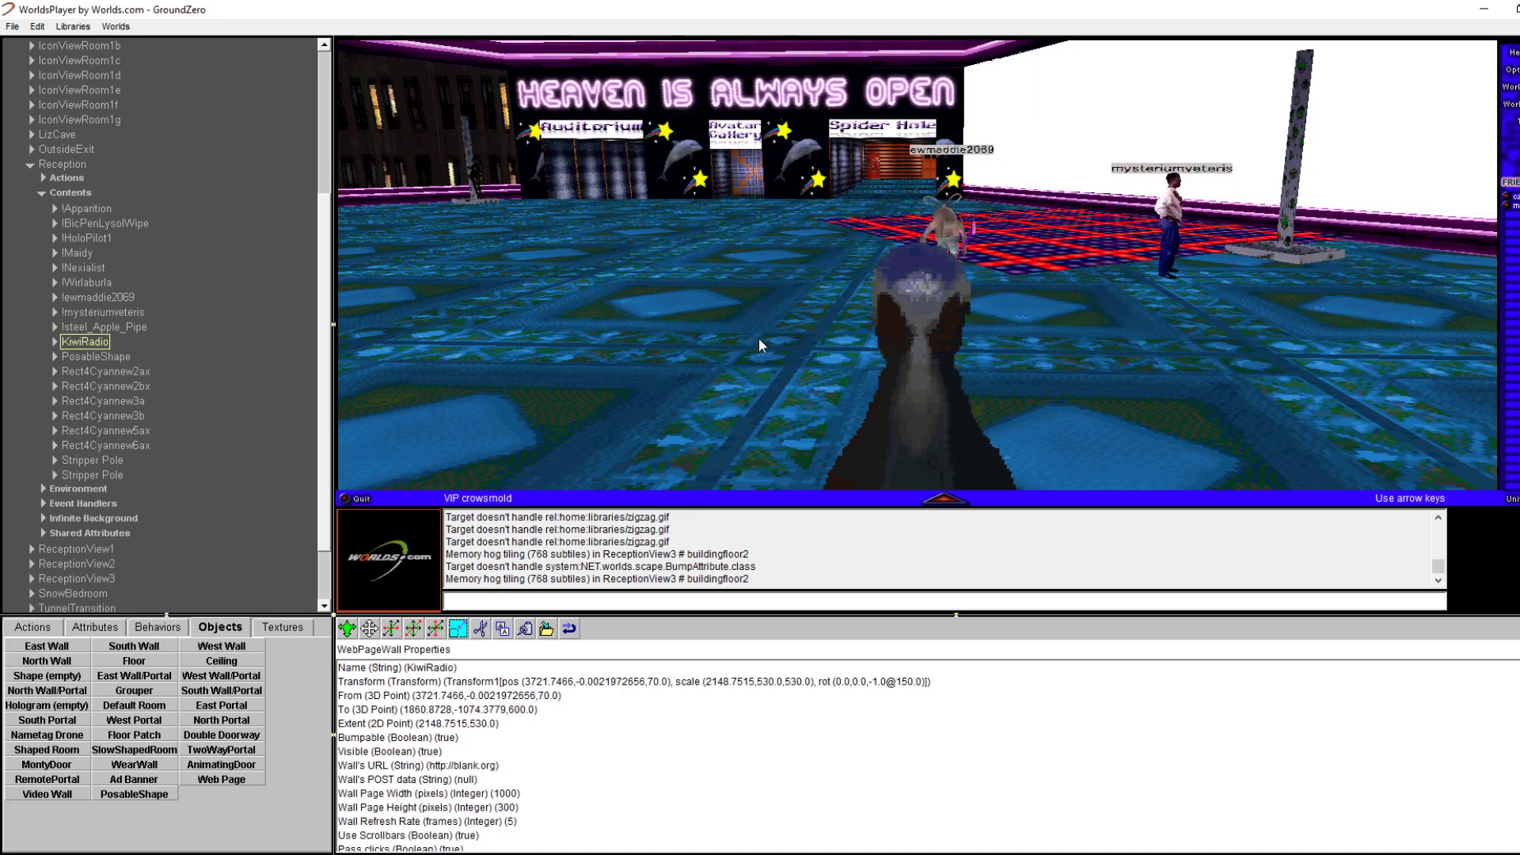
Turn the avatar to an open part of the plaza and place a South Wall from the object library on the floor
key(Left)
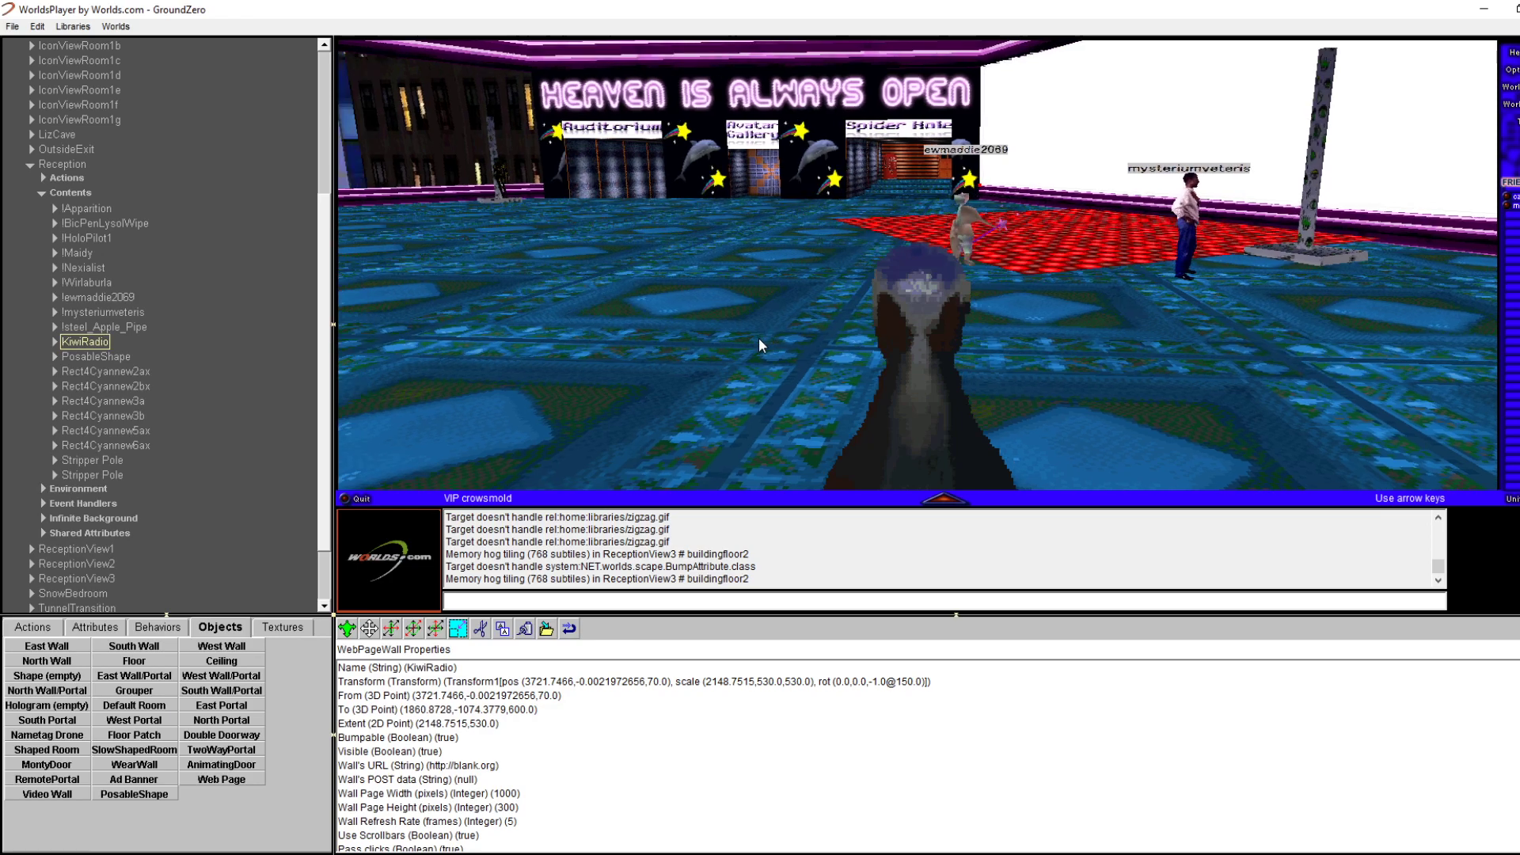
key(Left)
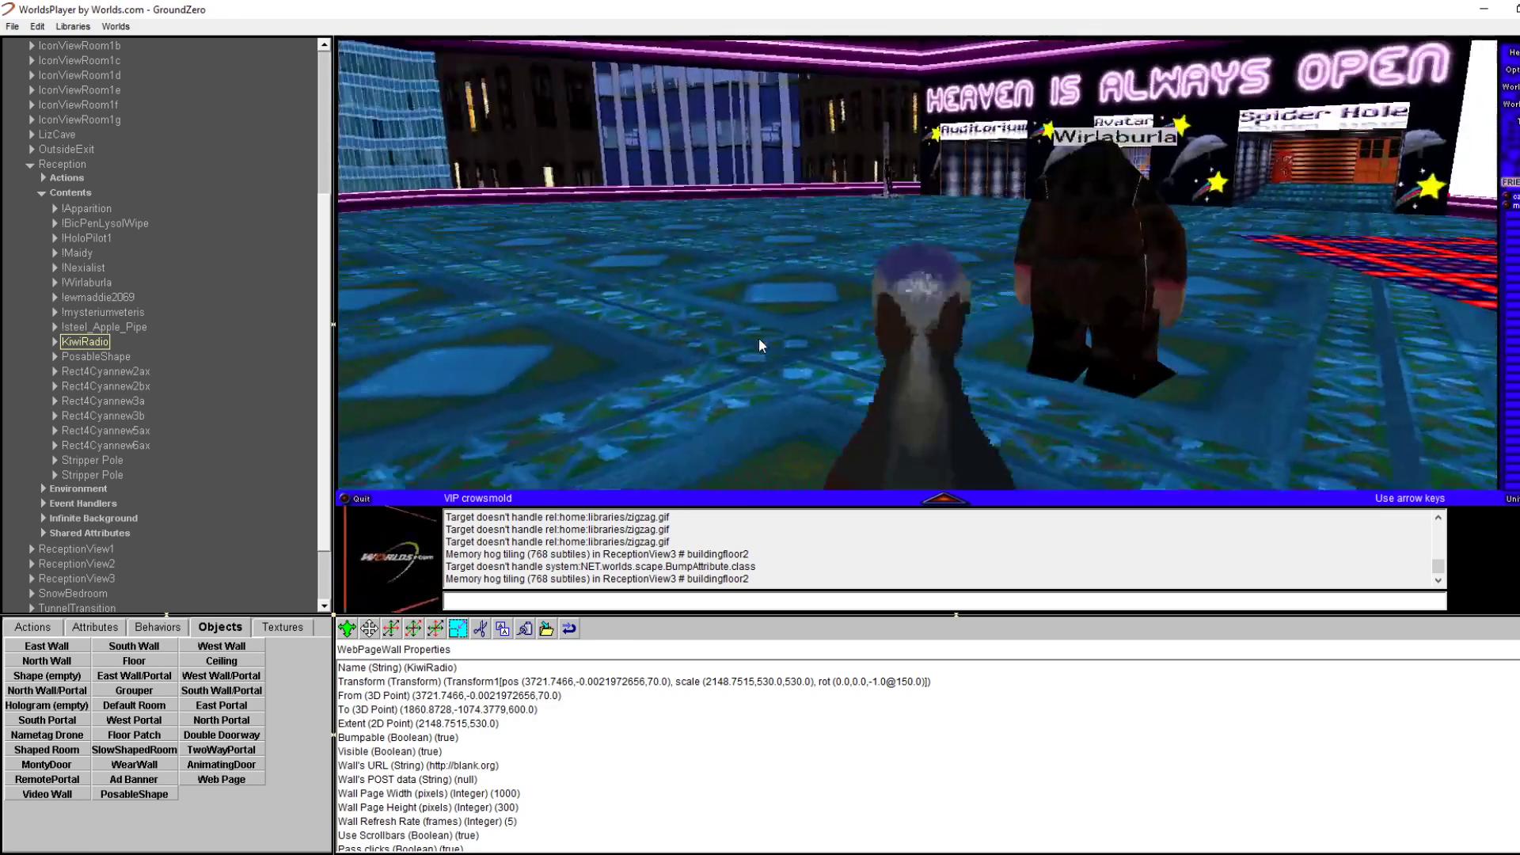
key(Left)
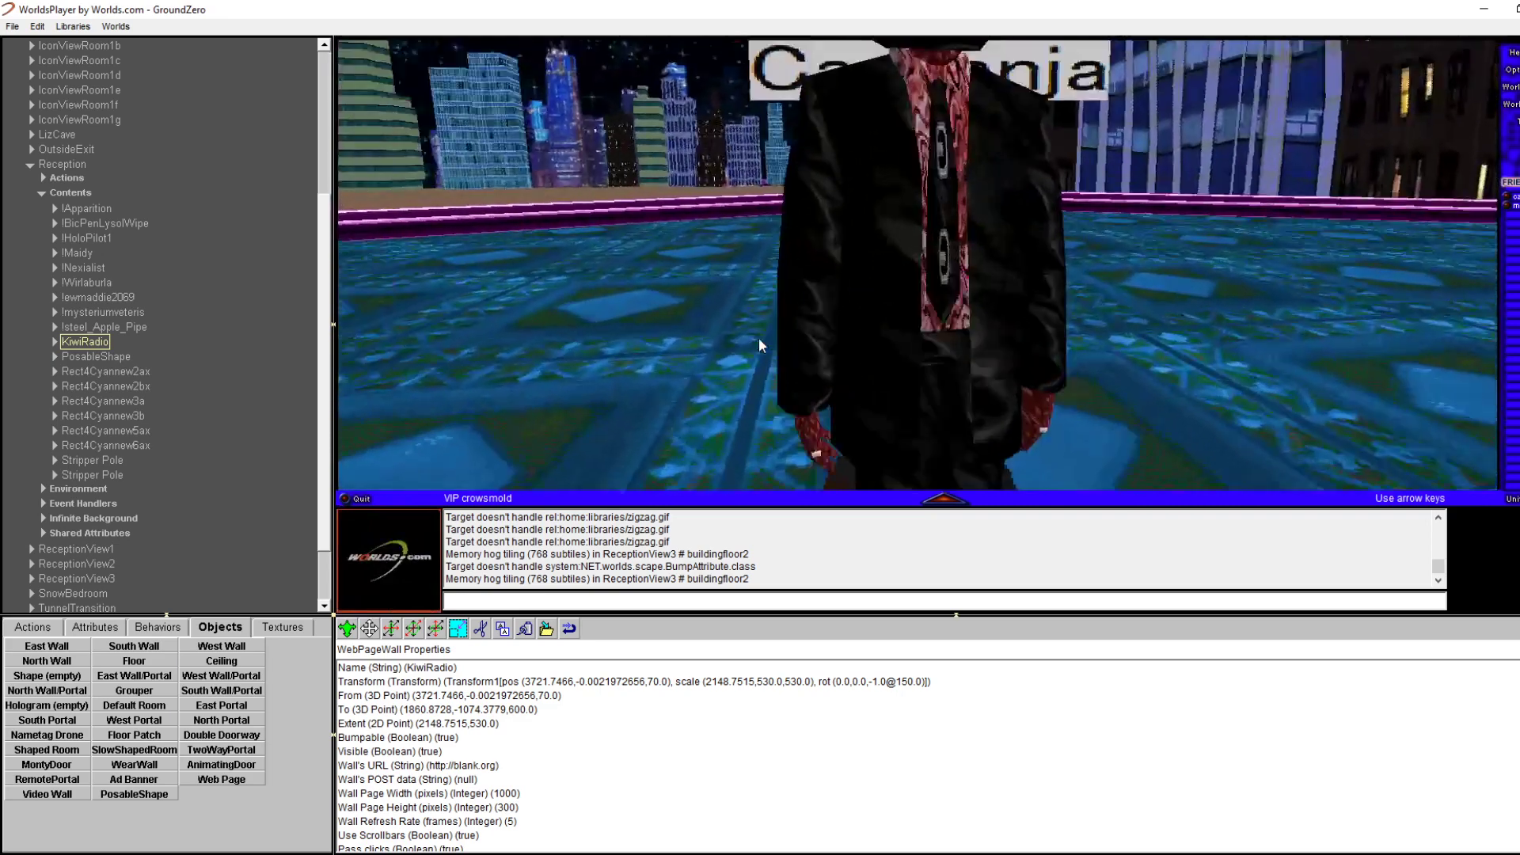
key(Left)
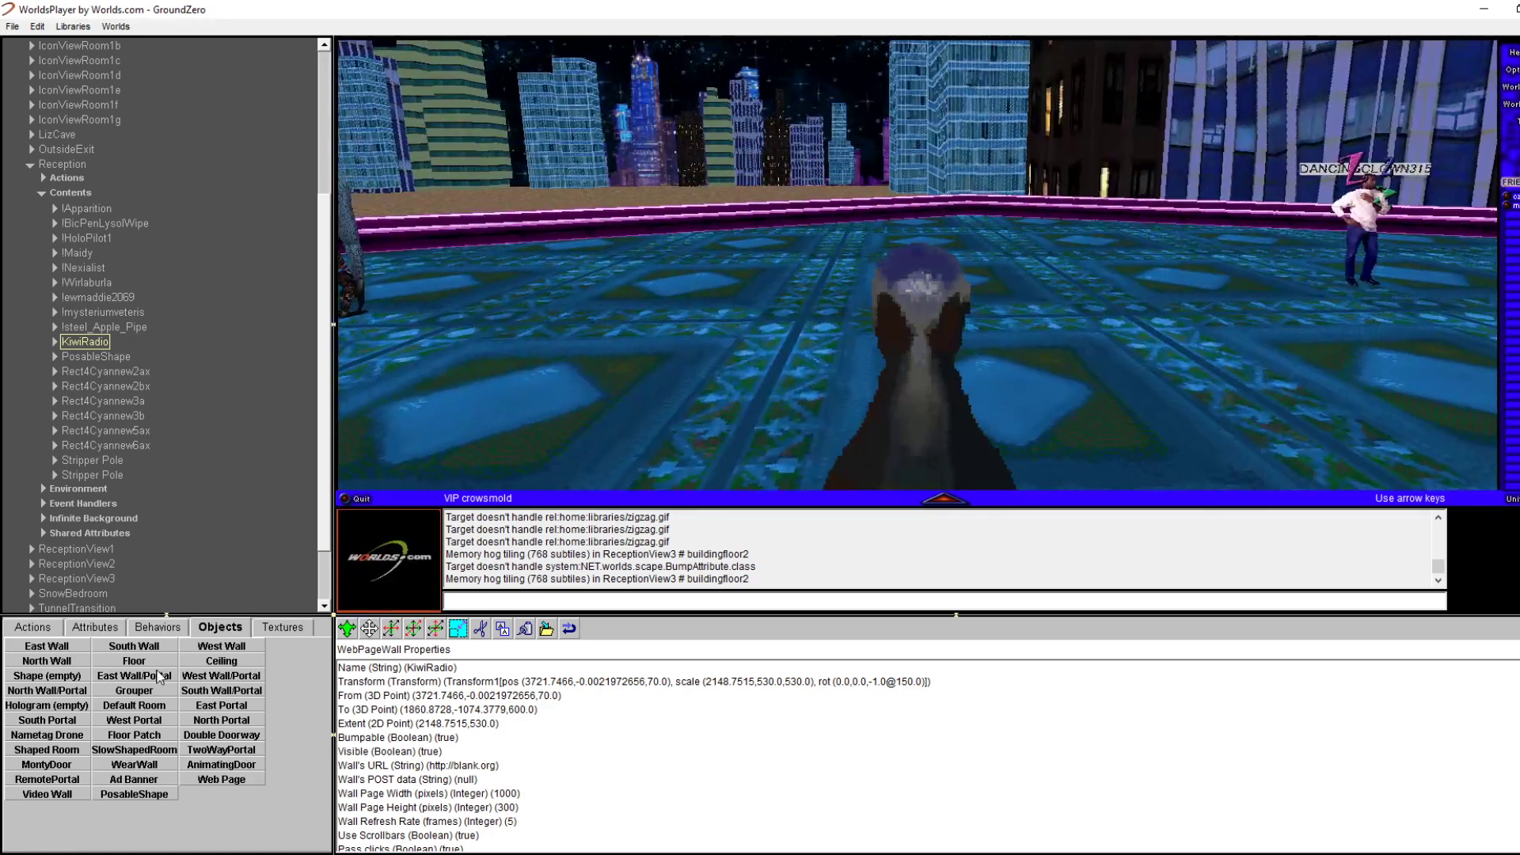
drag(676, 439, 680, 445)
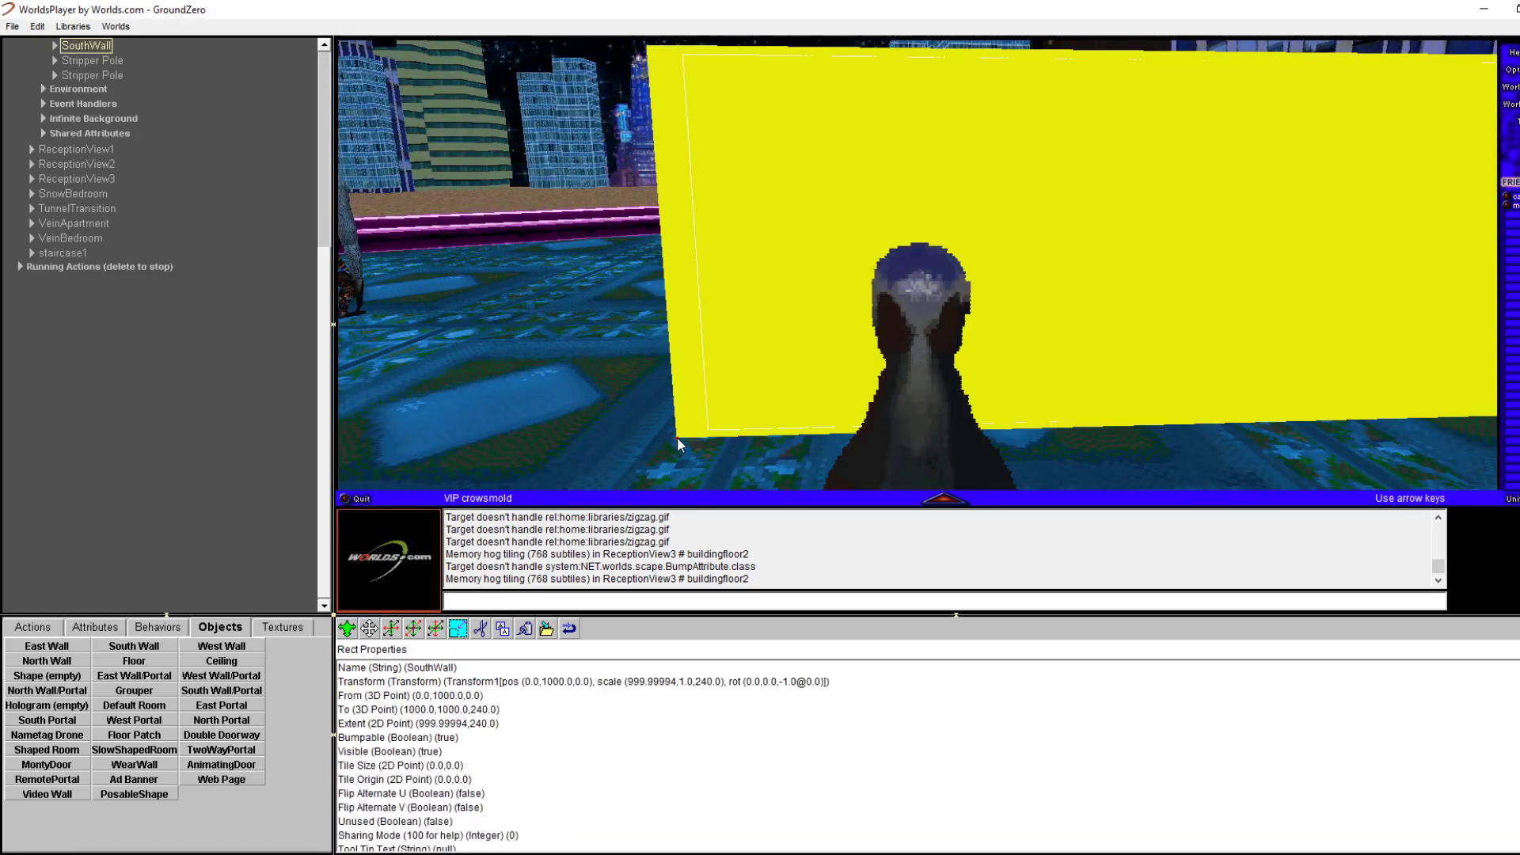
Place a North Wall from the object library behind the South Wall and move it sideways across the plaza floor
key(Left)
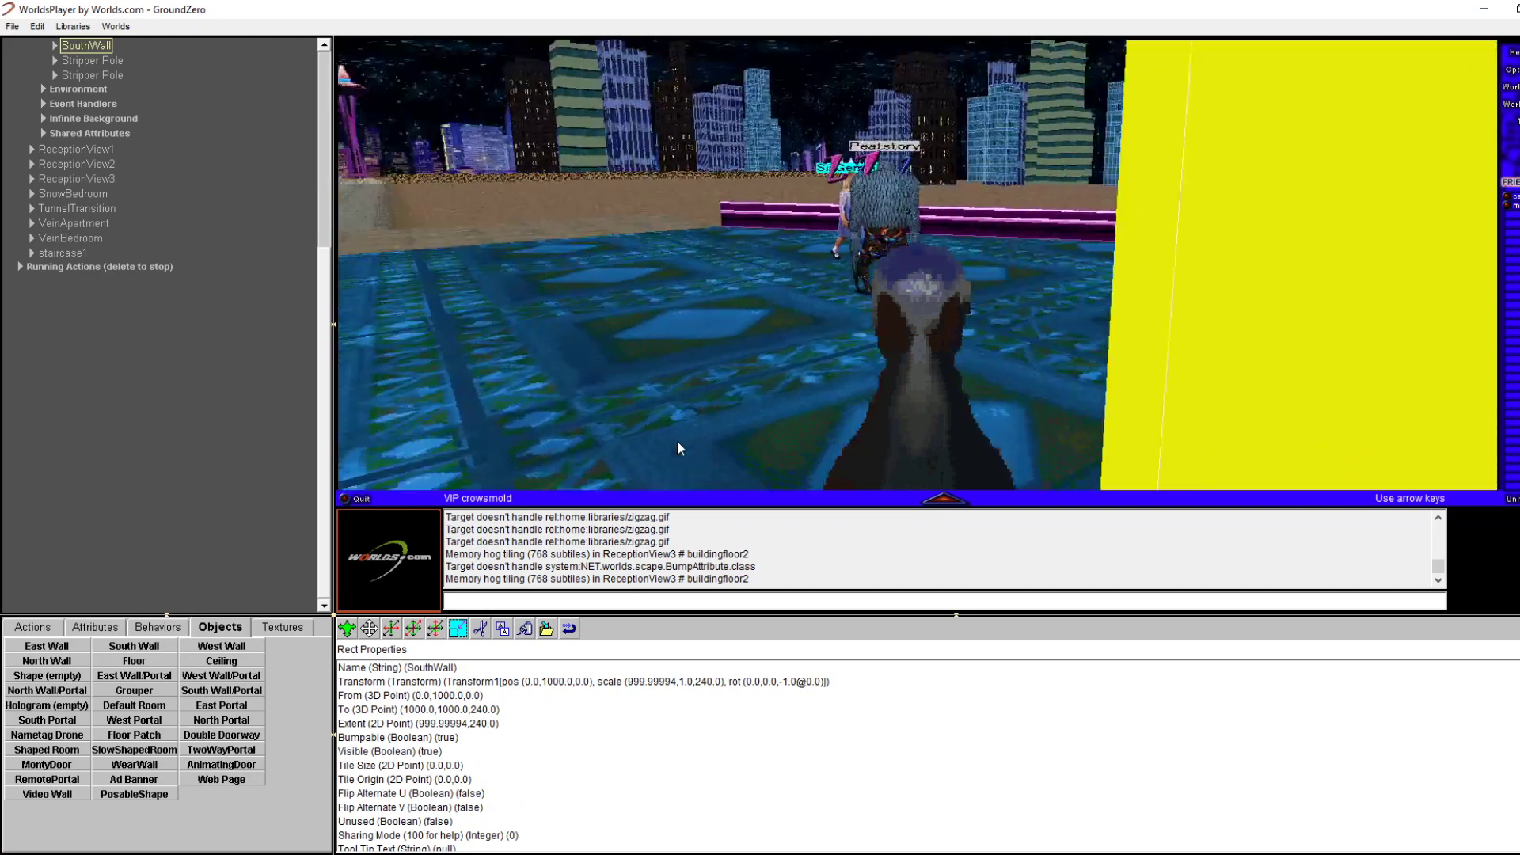
key(Right)
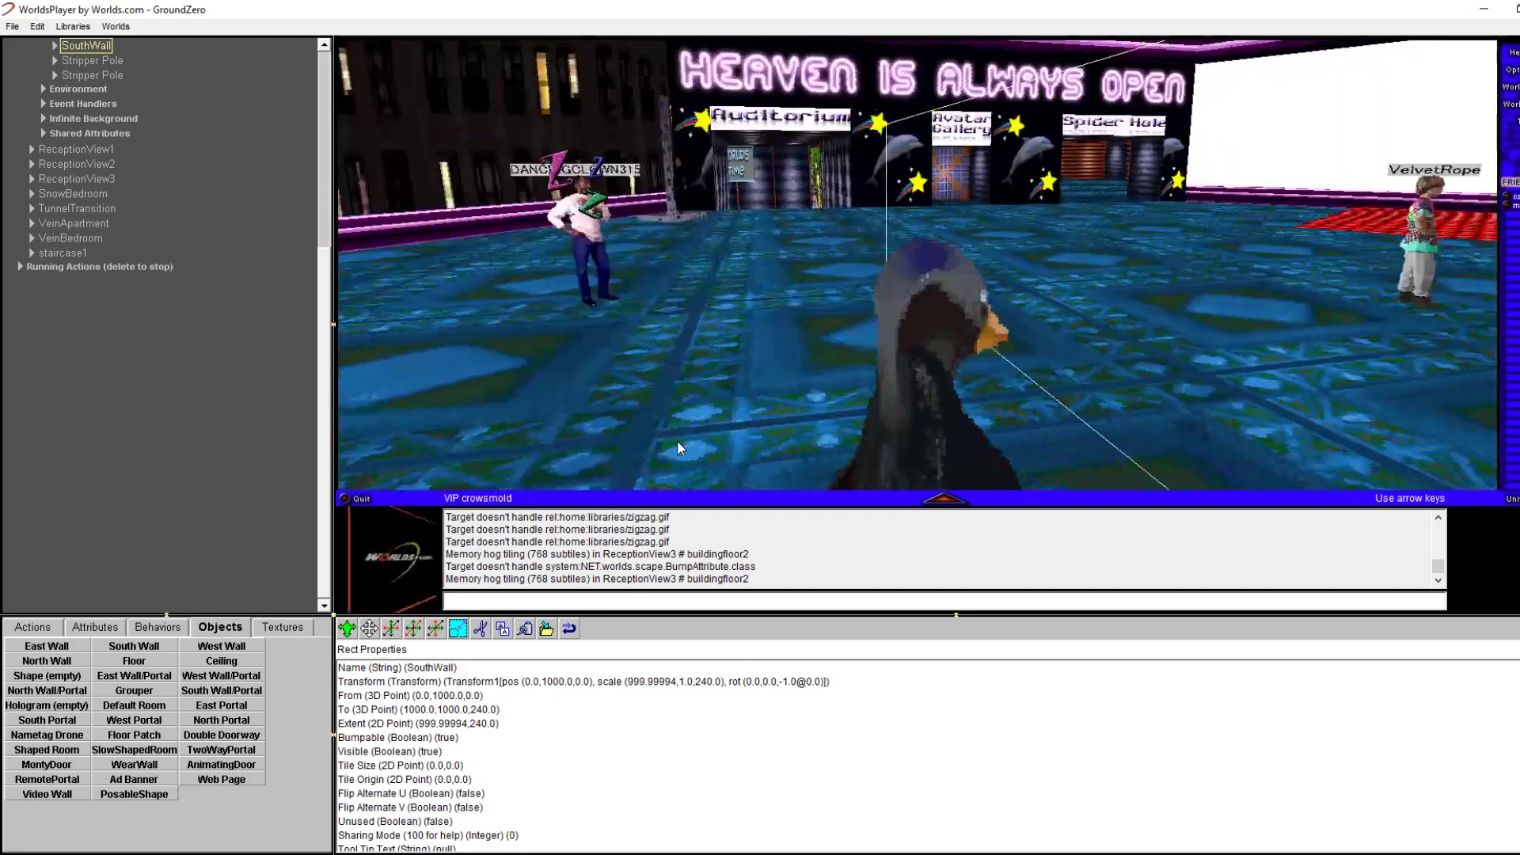
key(Right)
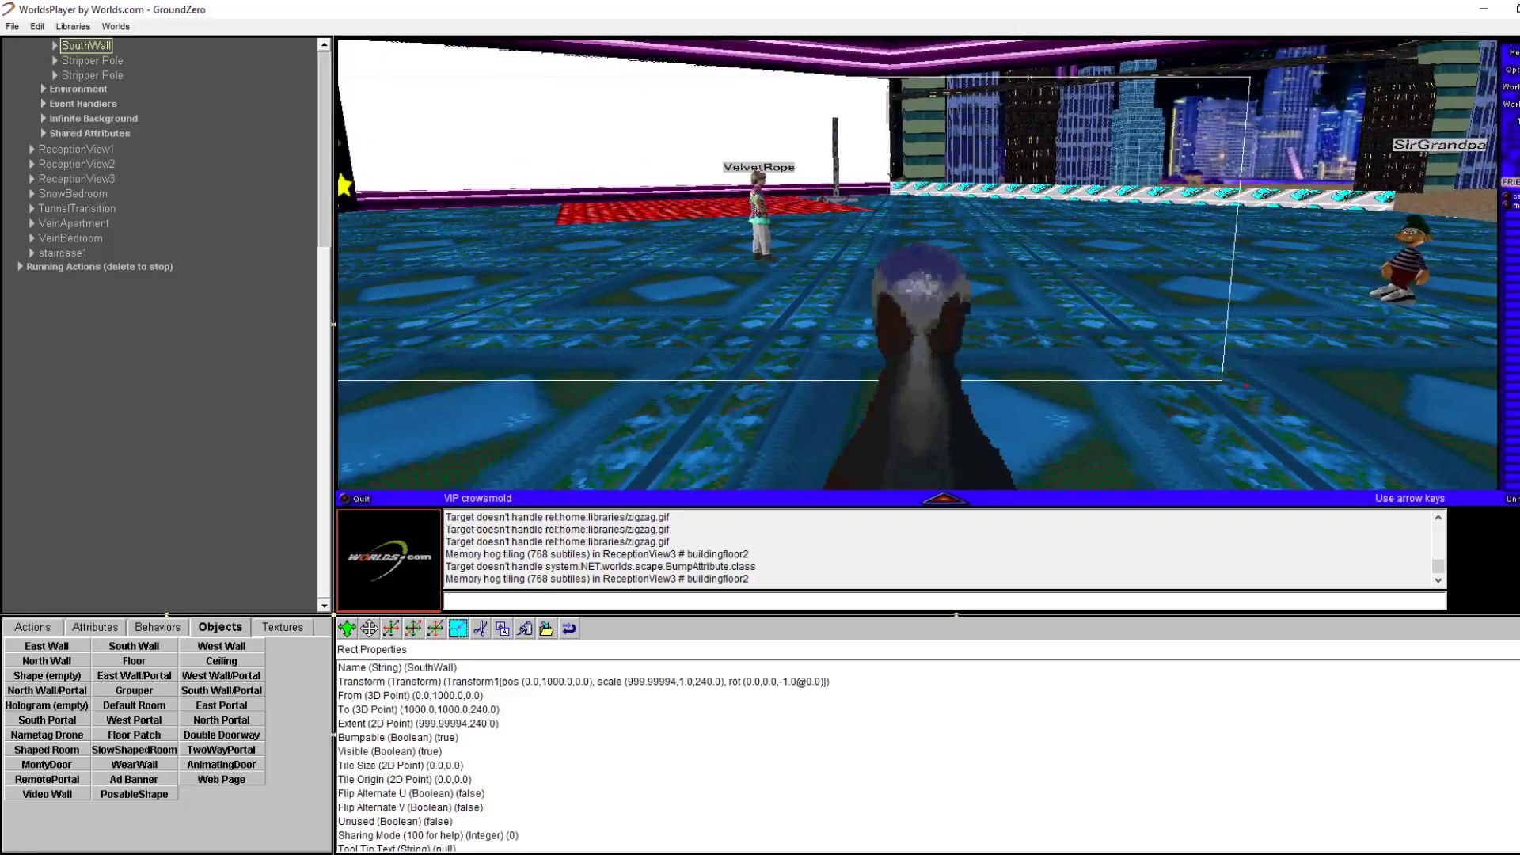
drag(79, 659, 529, 428)
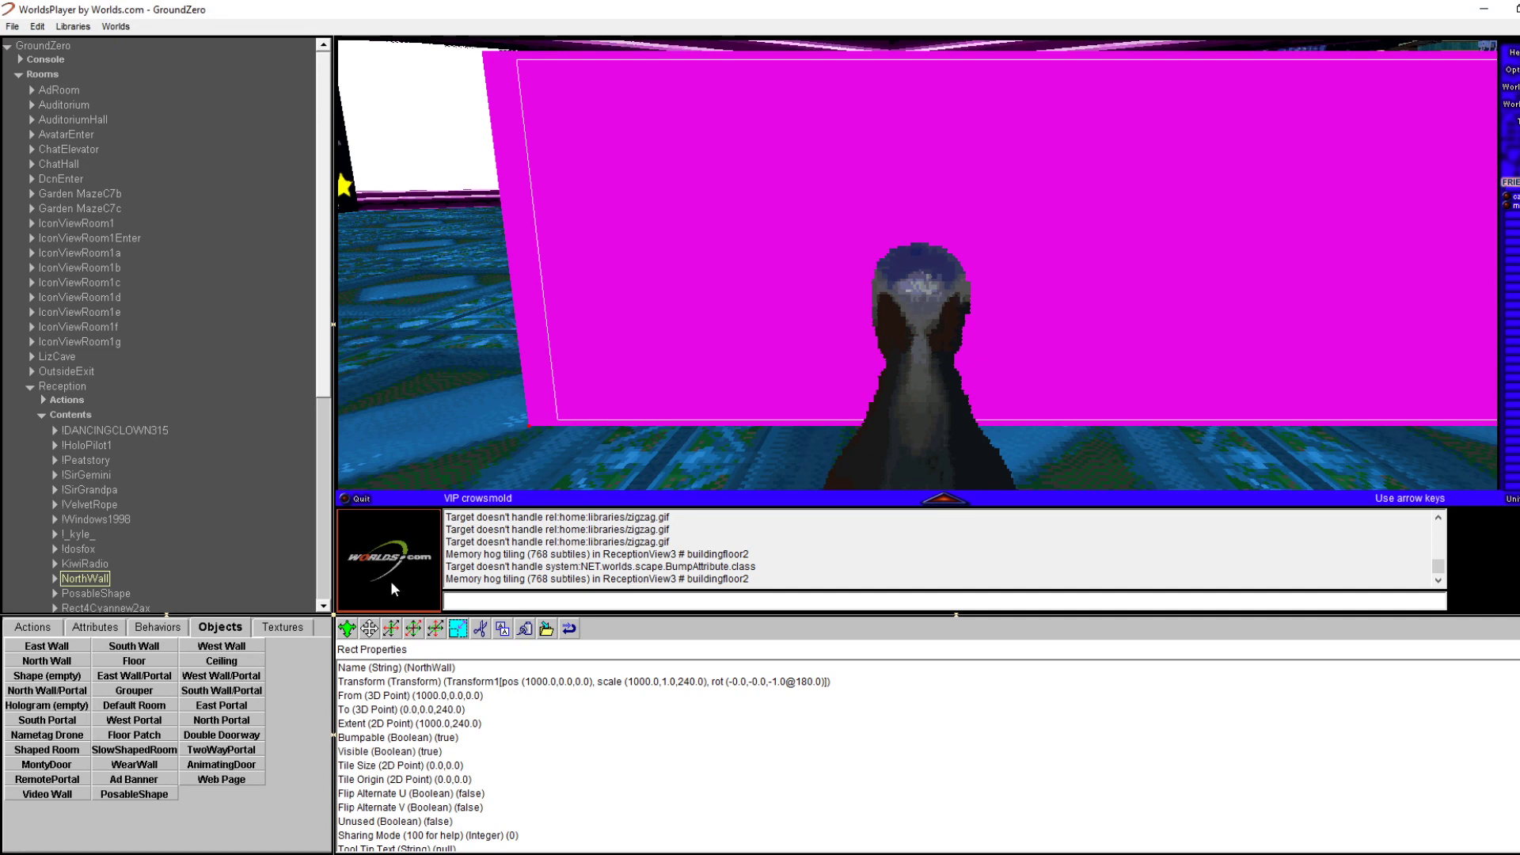
drag(370, 632, 0, 621)
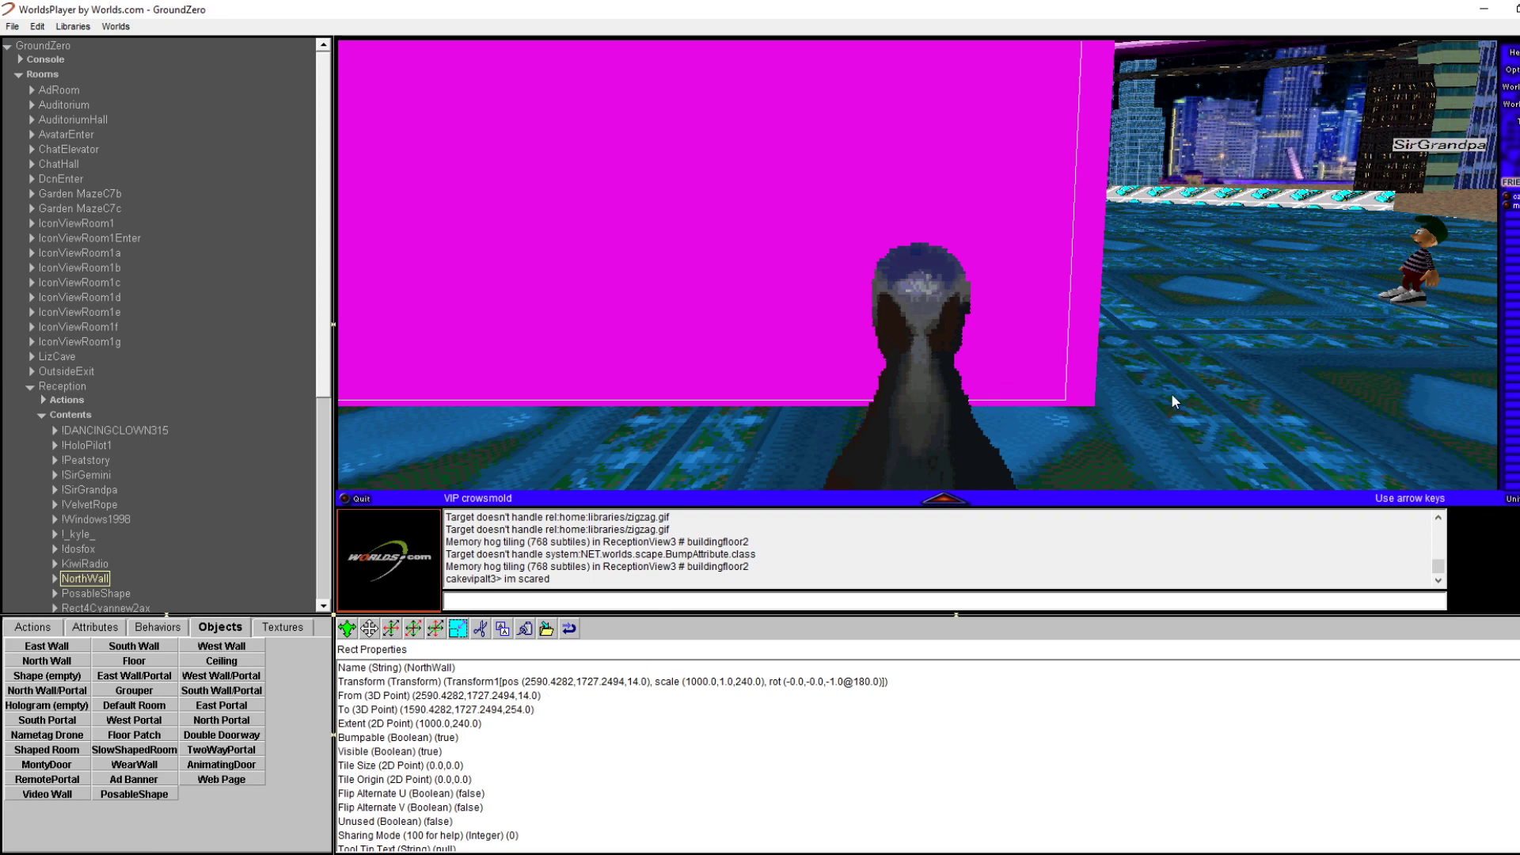
Set the yellow South Wall's From point to 1450, 1650.0, 0.0
key(Right)
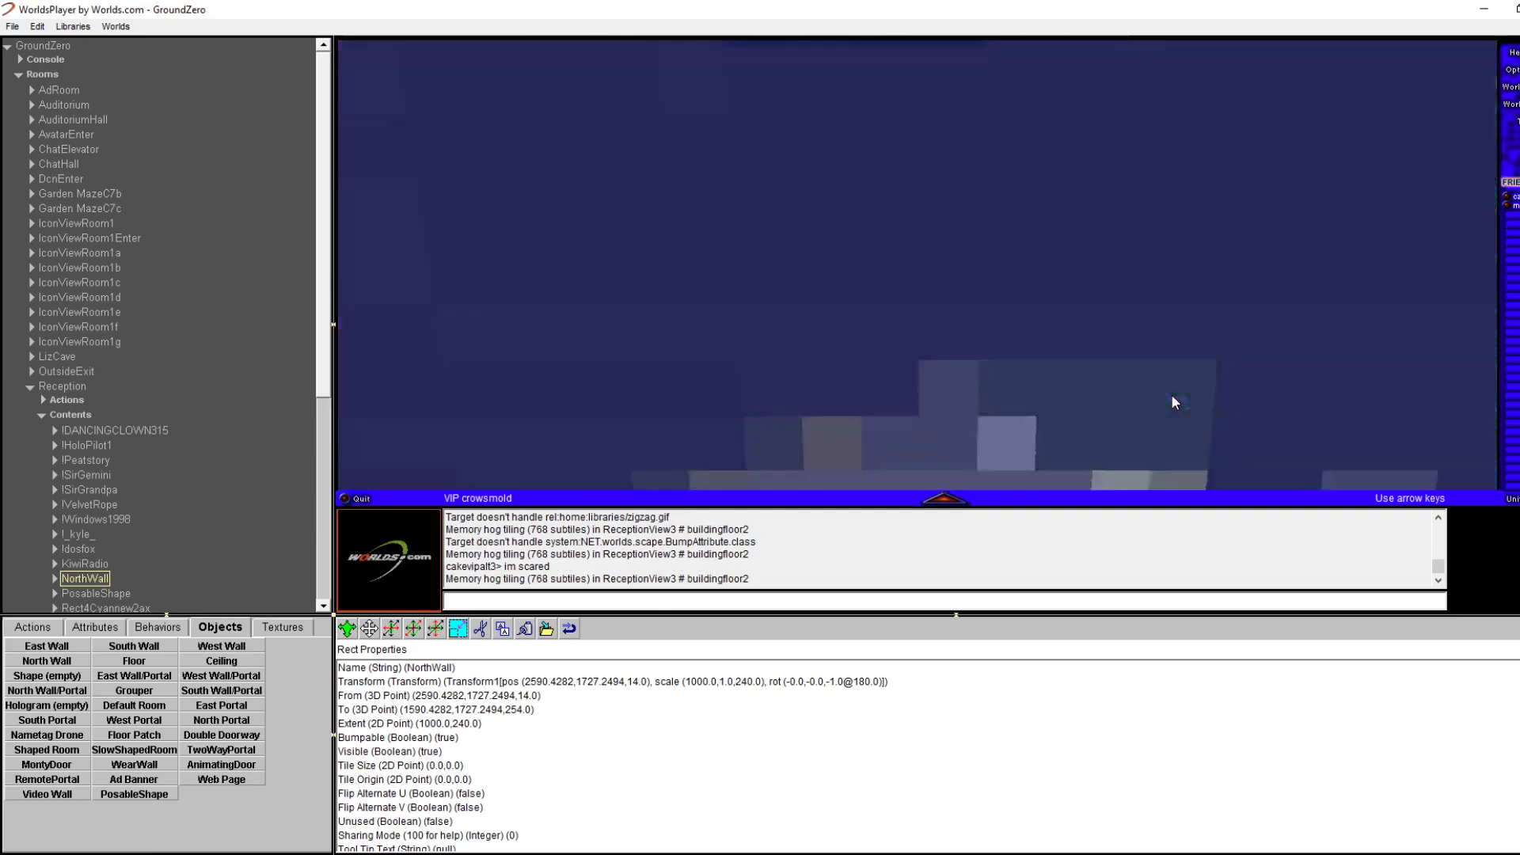
key(Left)
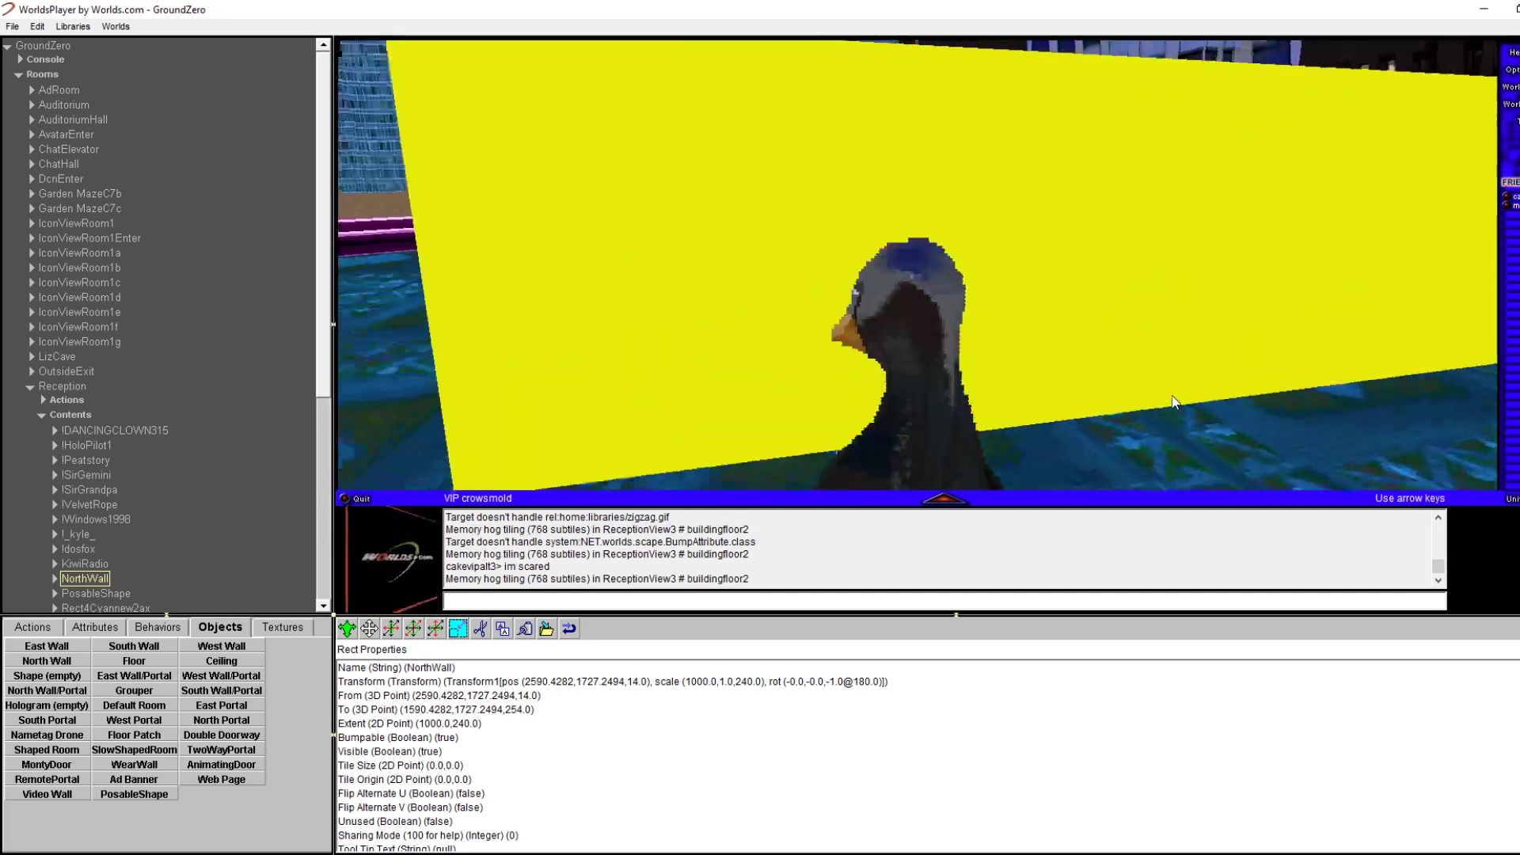
key(Left)
right_click(1162, 209)
click(1211, 225)
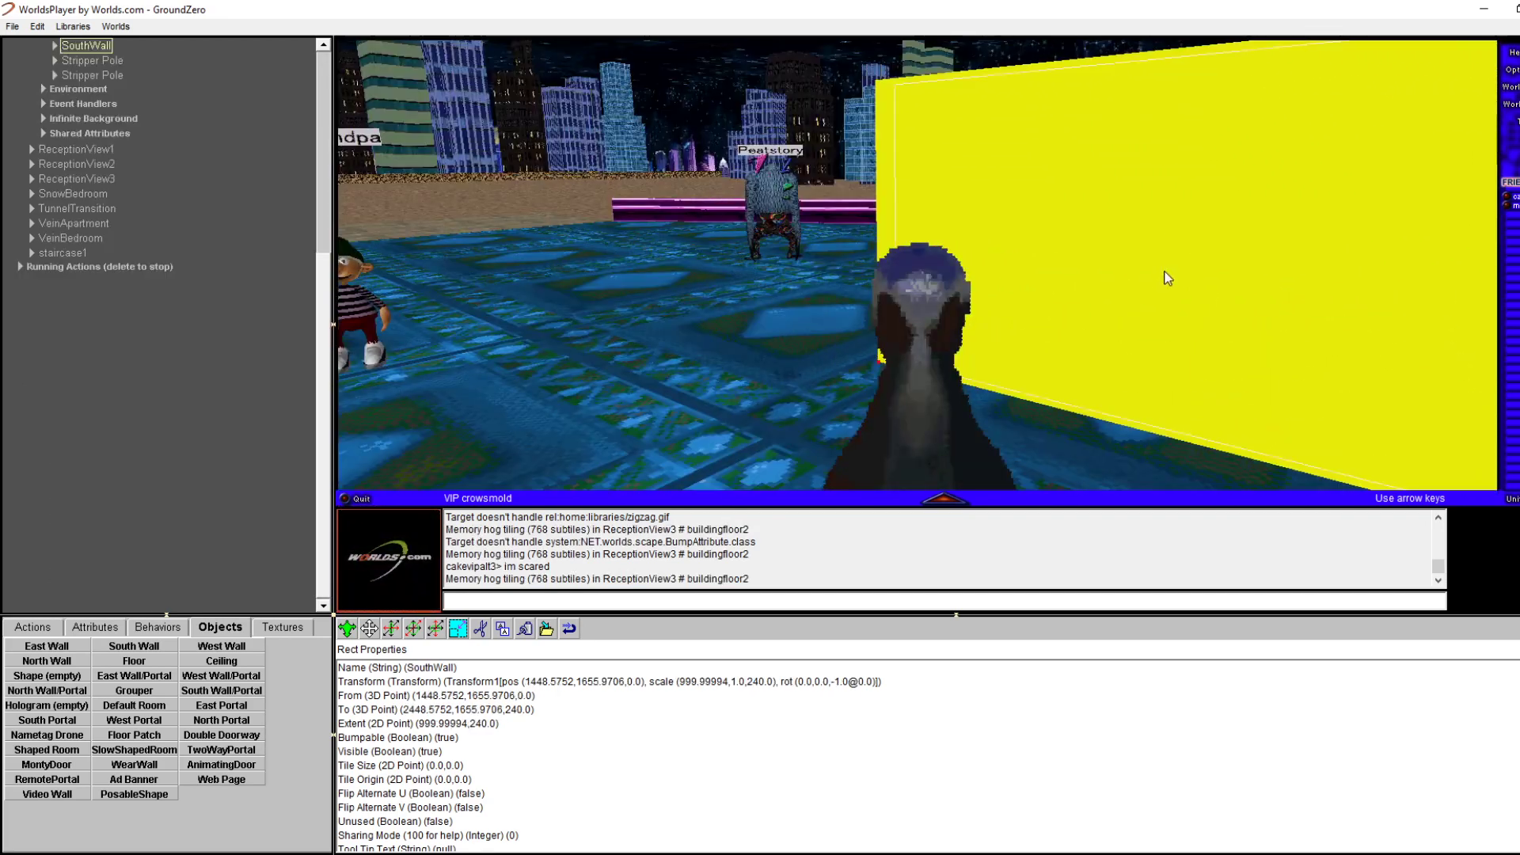
key(Right)
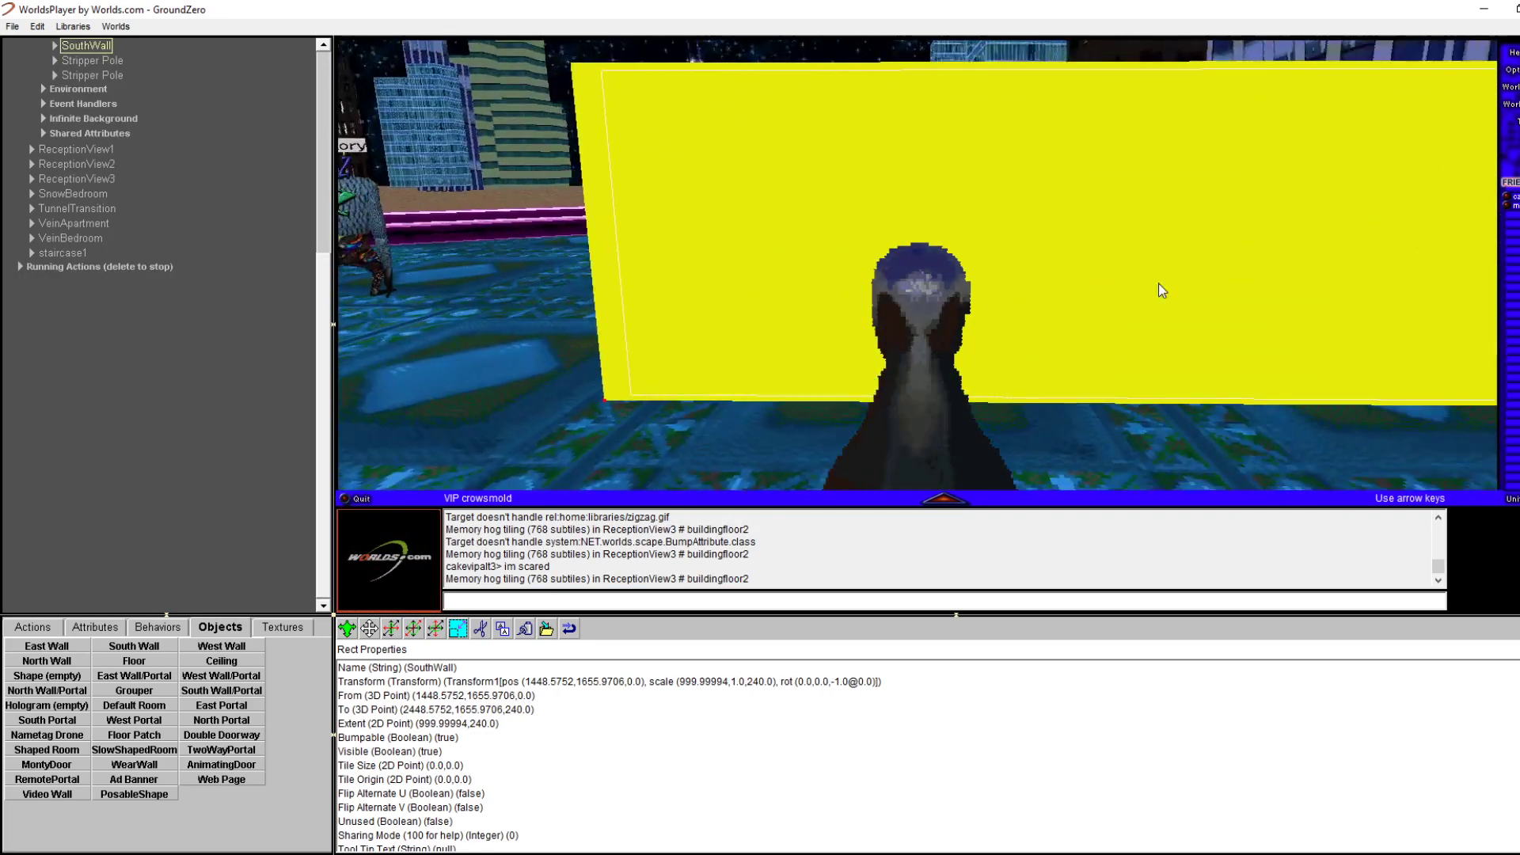
double_click(506, 696)
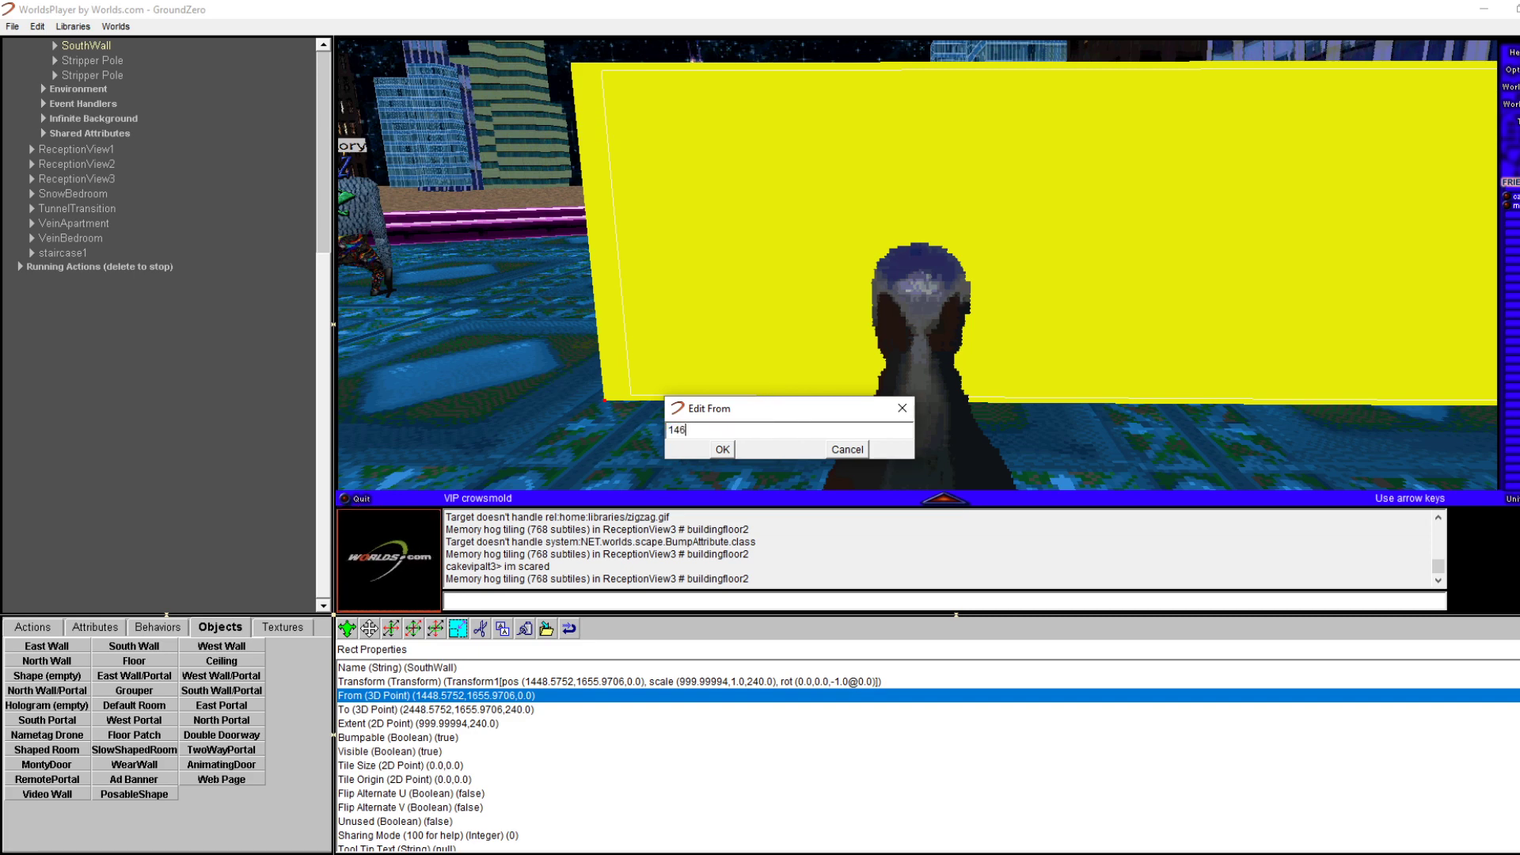
key(BackSpace)
text(50, 1650)
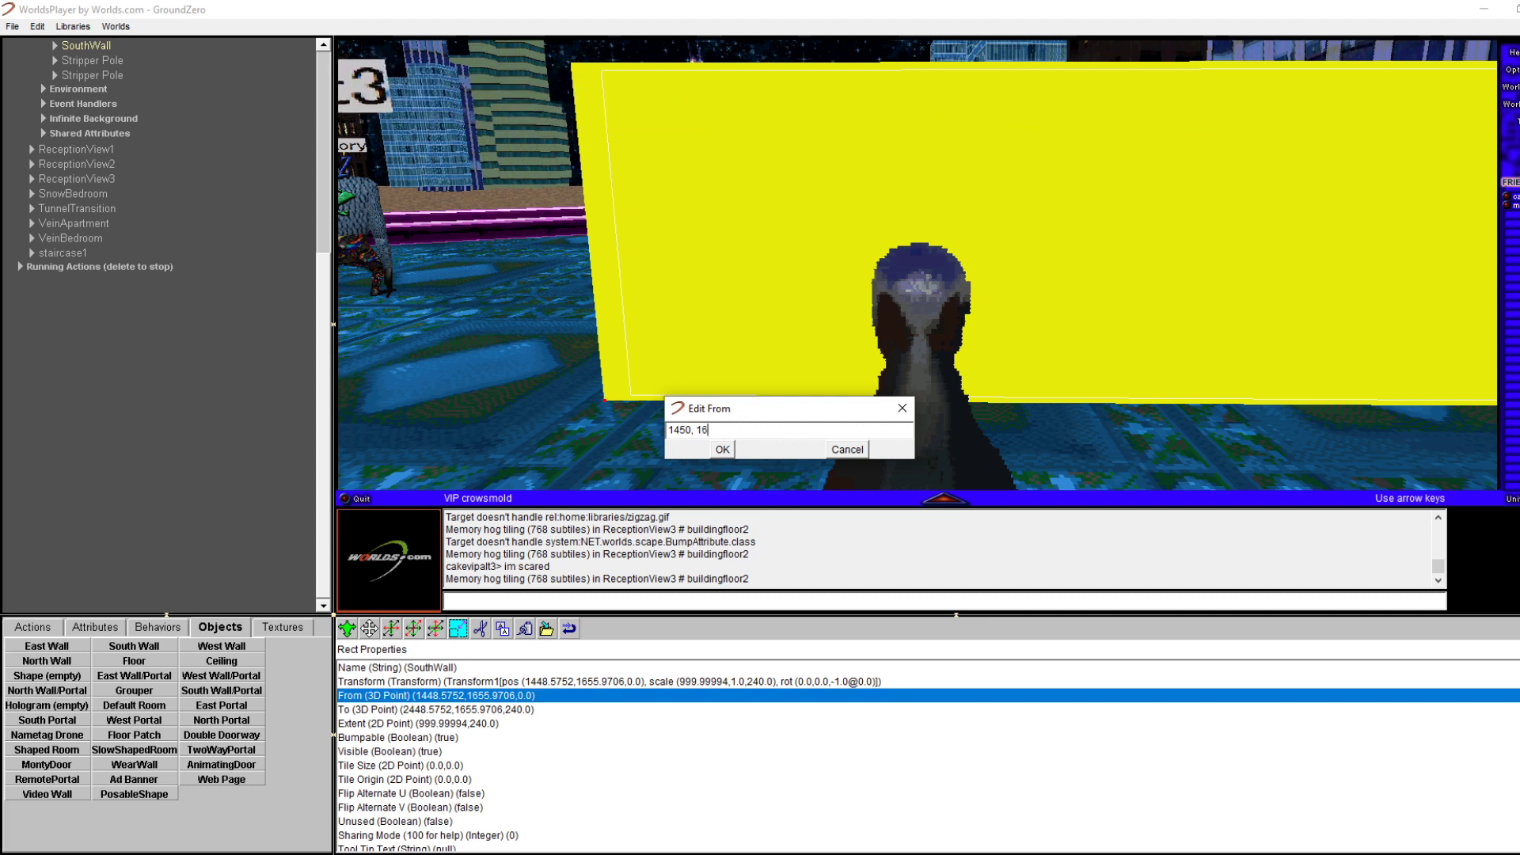
text(, )
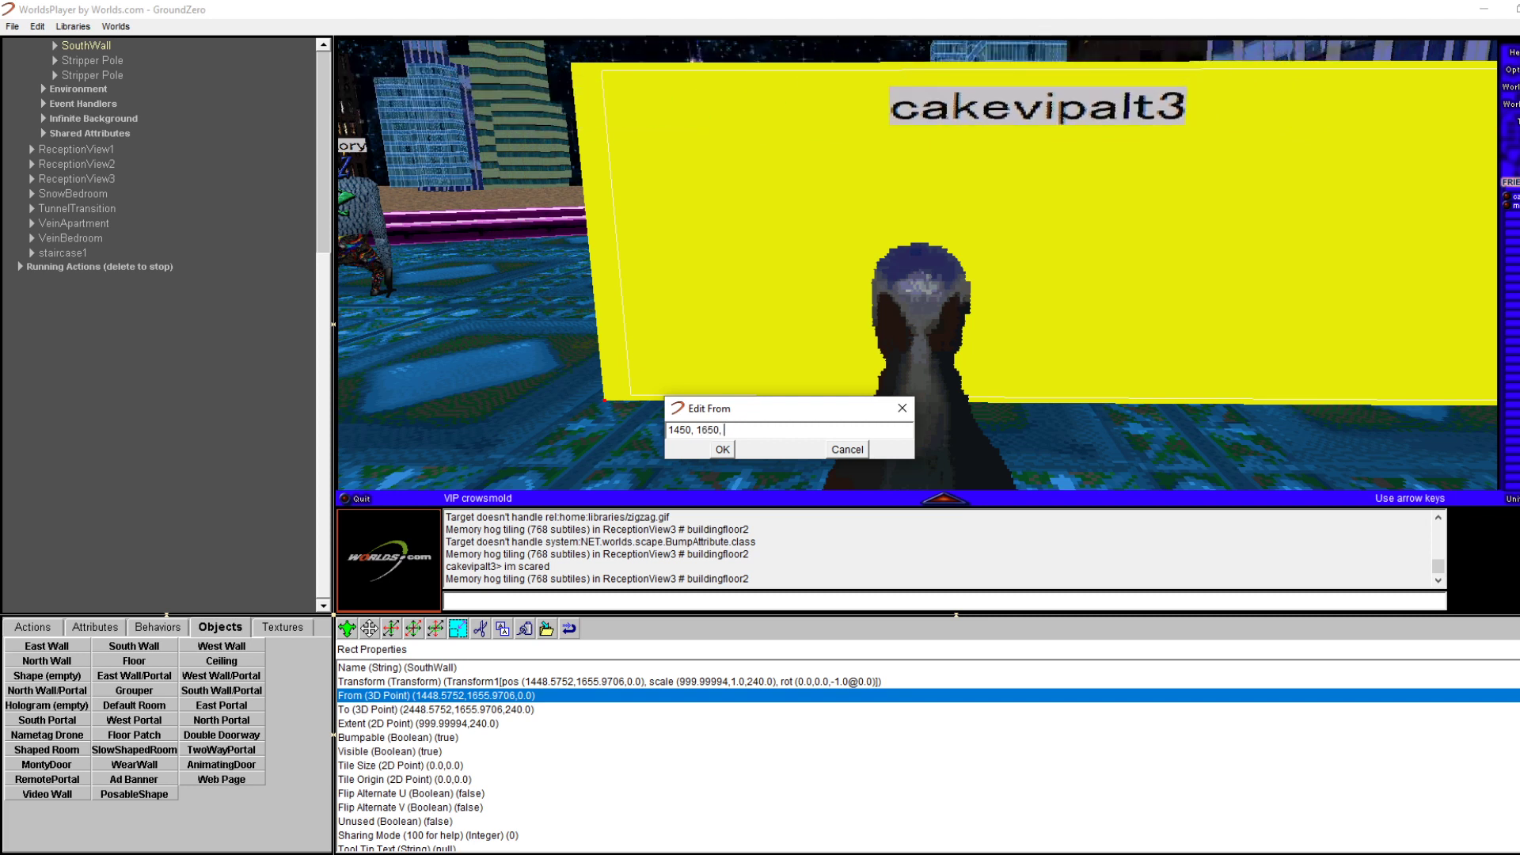
text(0.0)
click(721, 430)
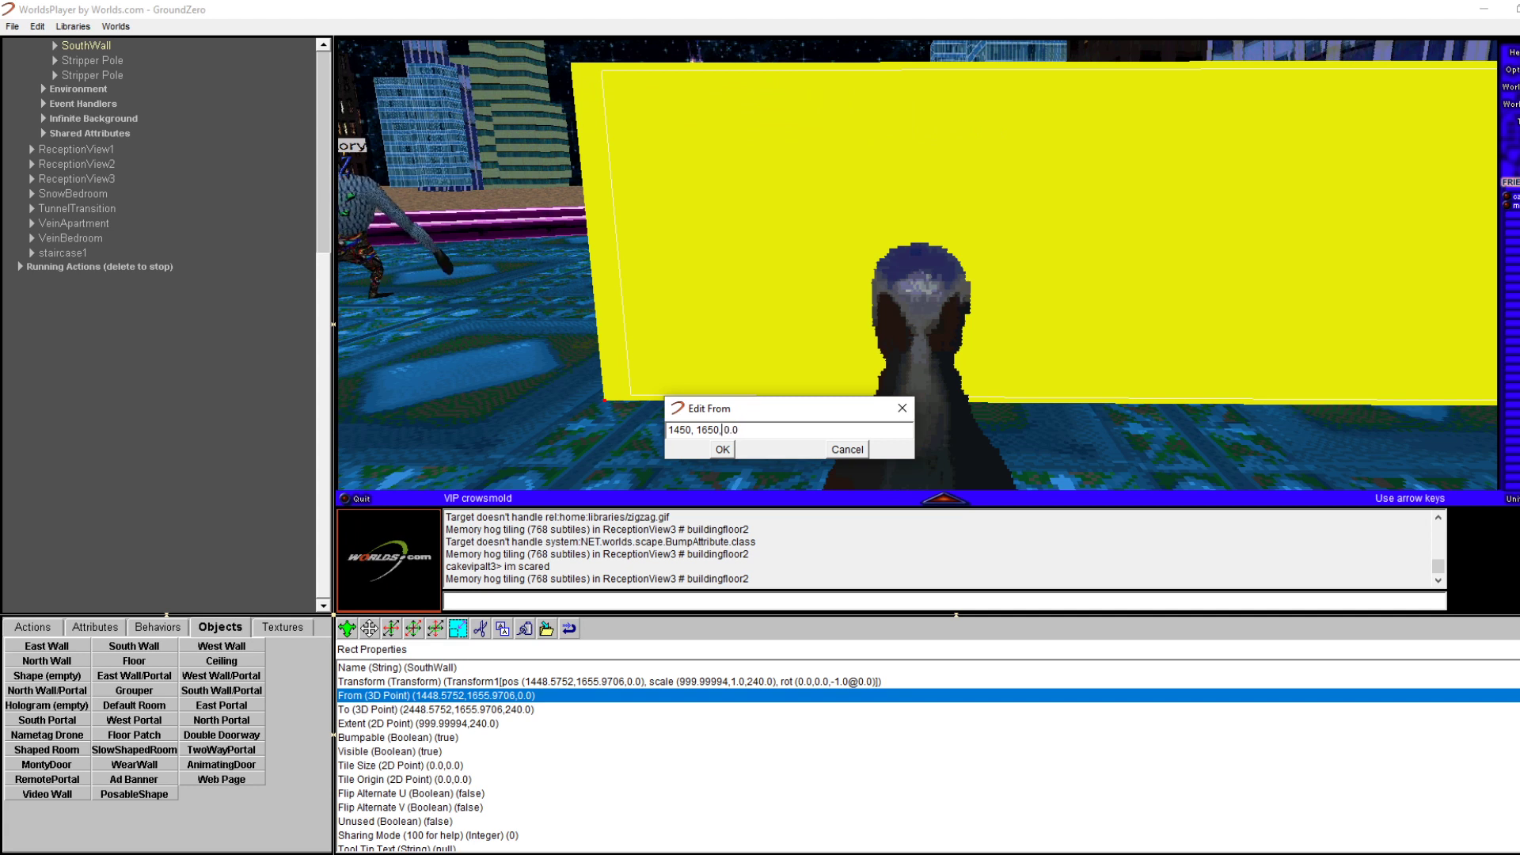
click(708, 430)
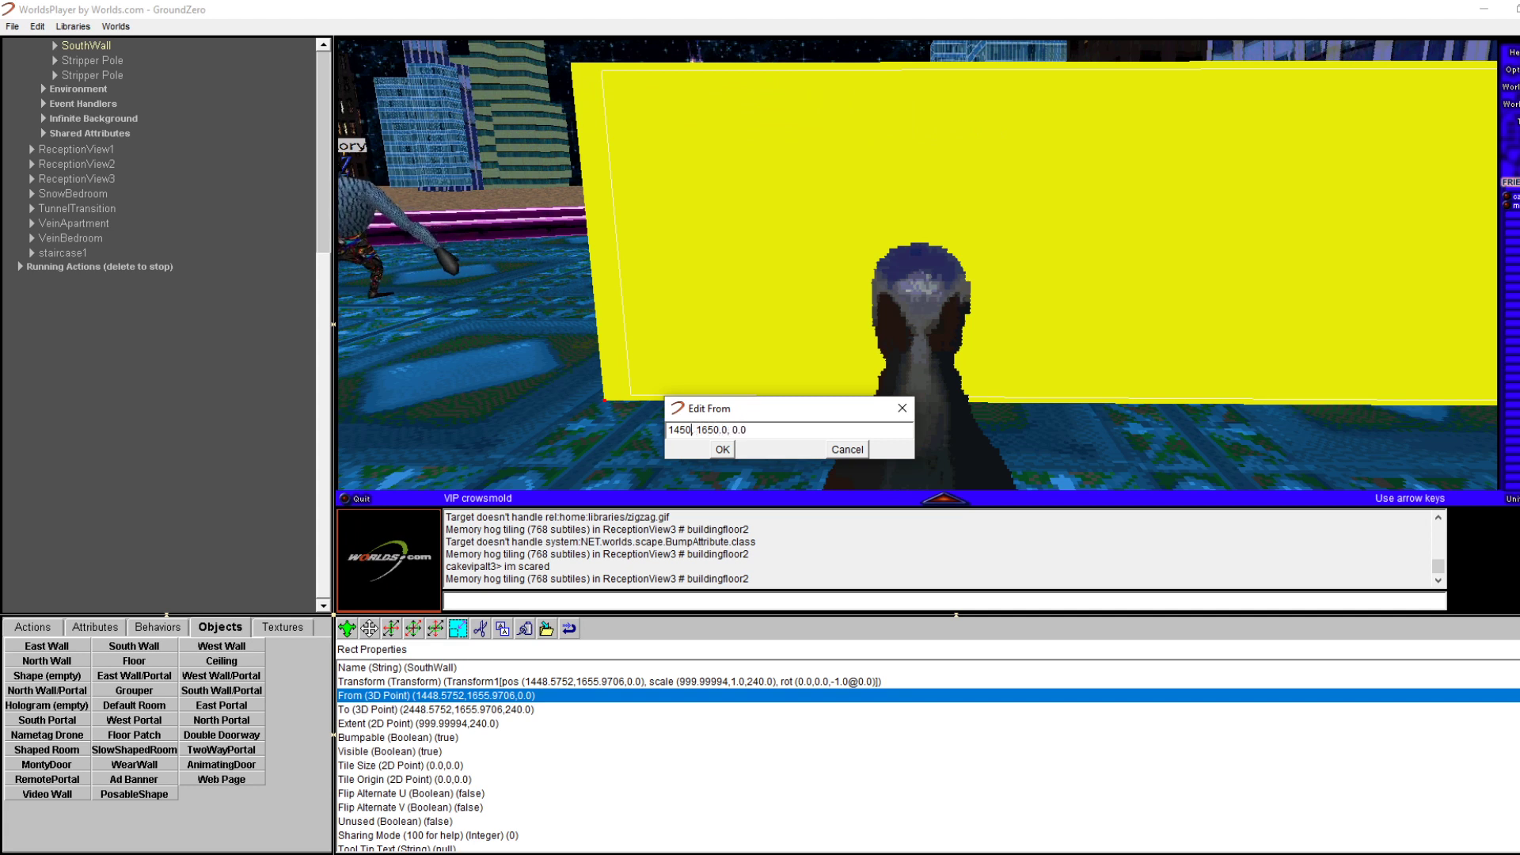
key(BackSpace)
key(BackSpace)
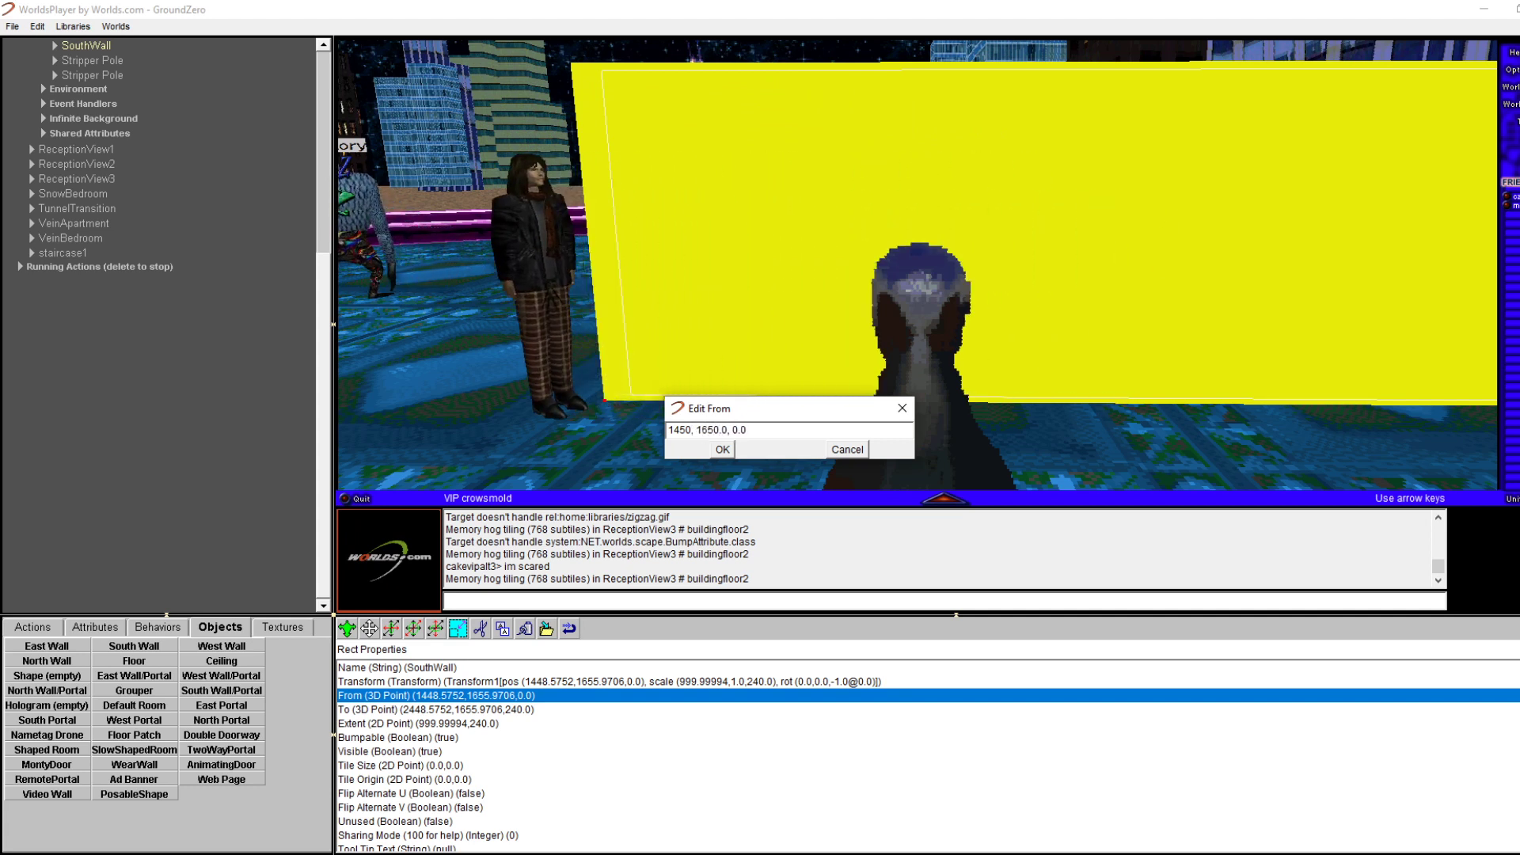
key(Return)
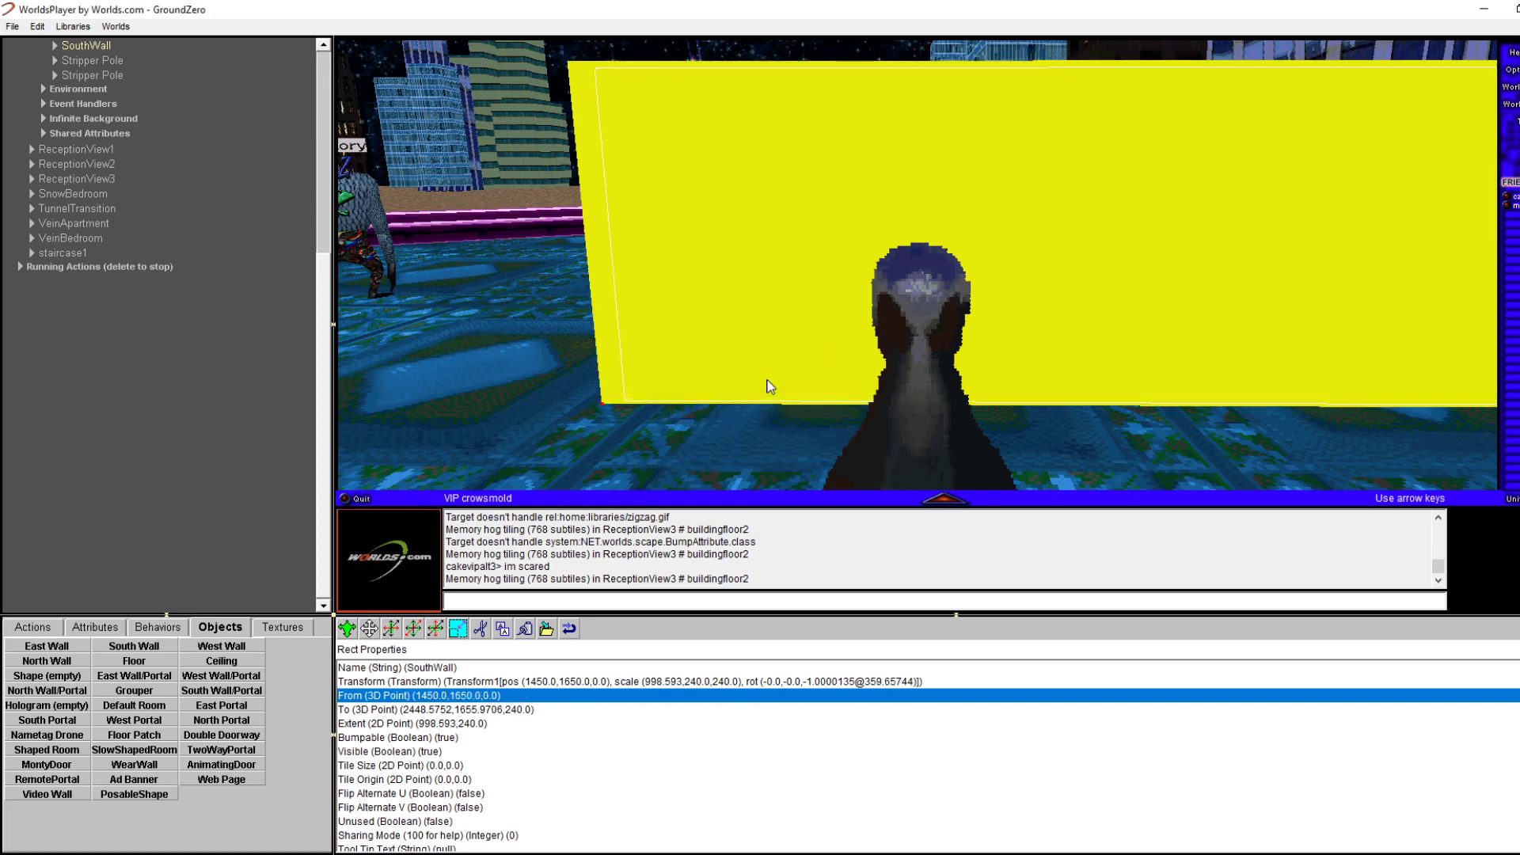
Set the yellow South Wall's To point to 2550, 1650.0, 240.0
key(Left)
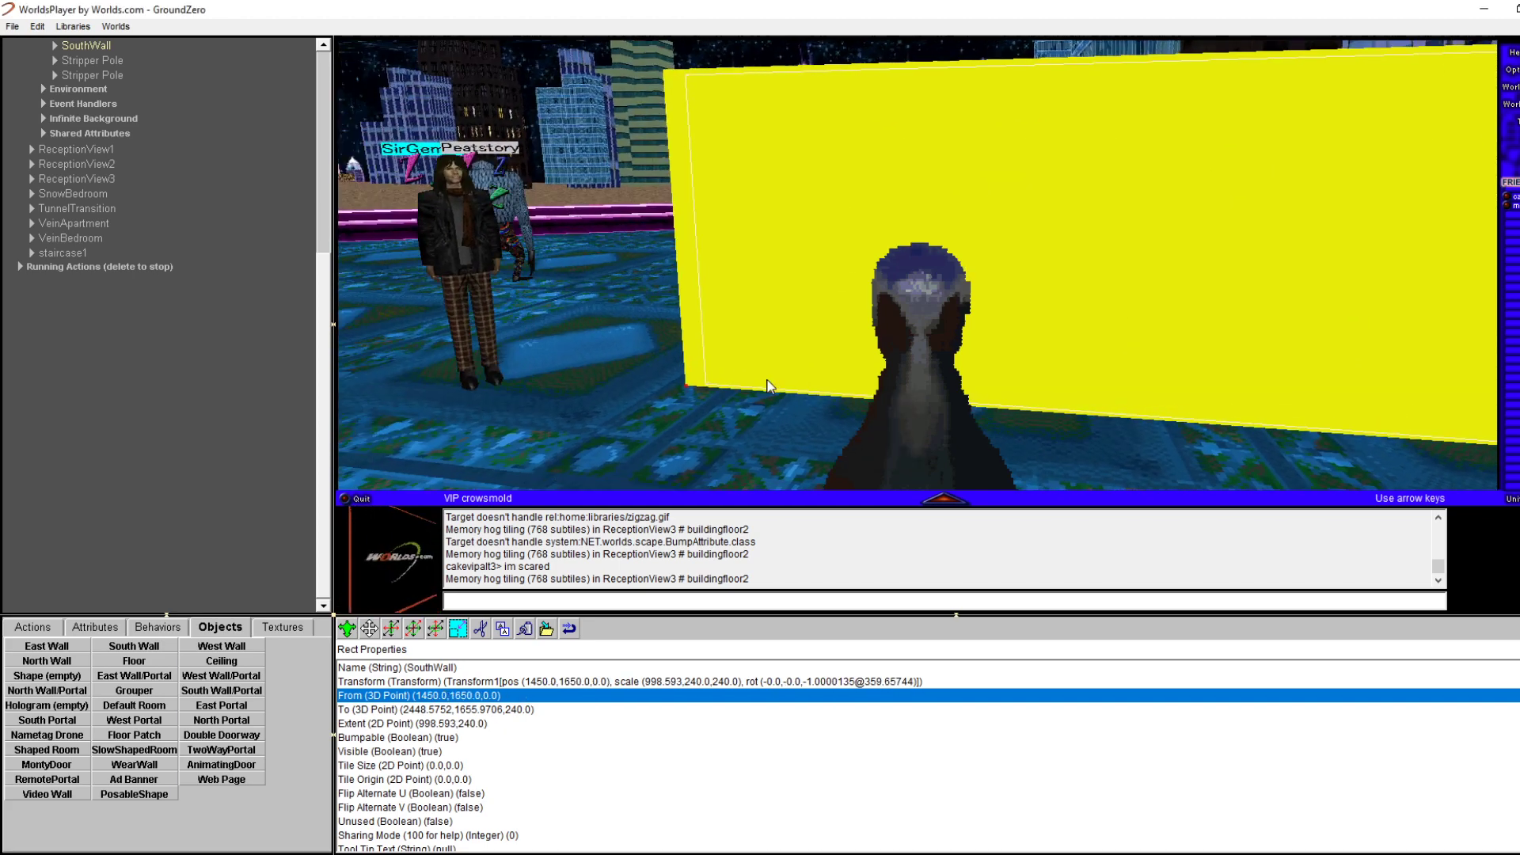
key(Left)
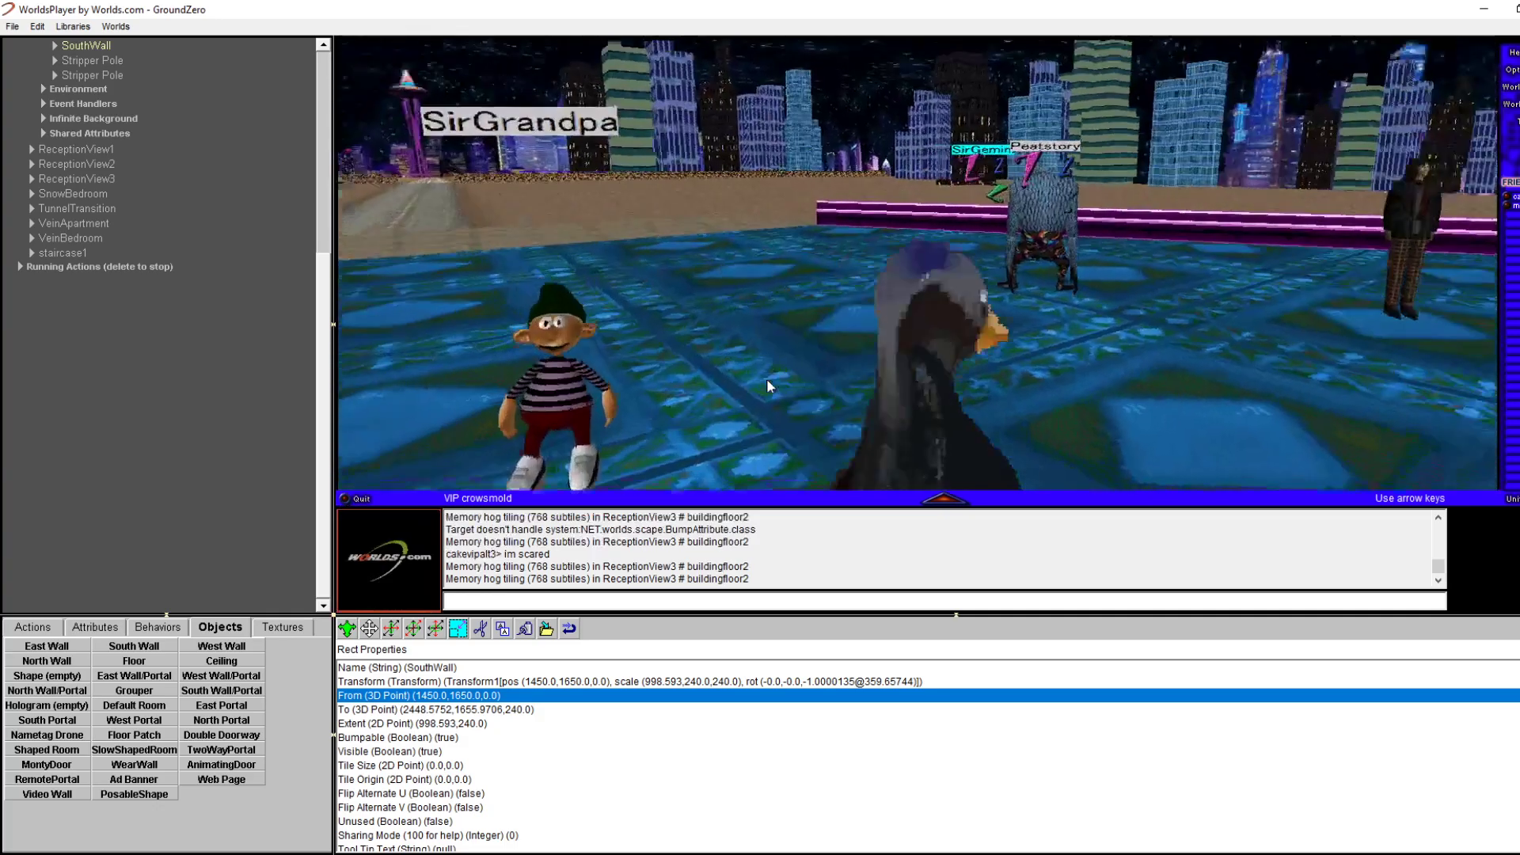
key(Right)
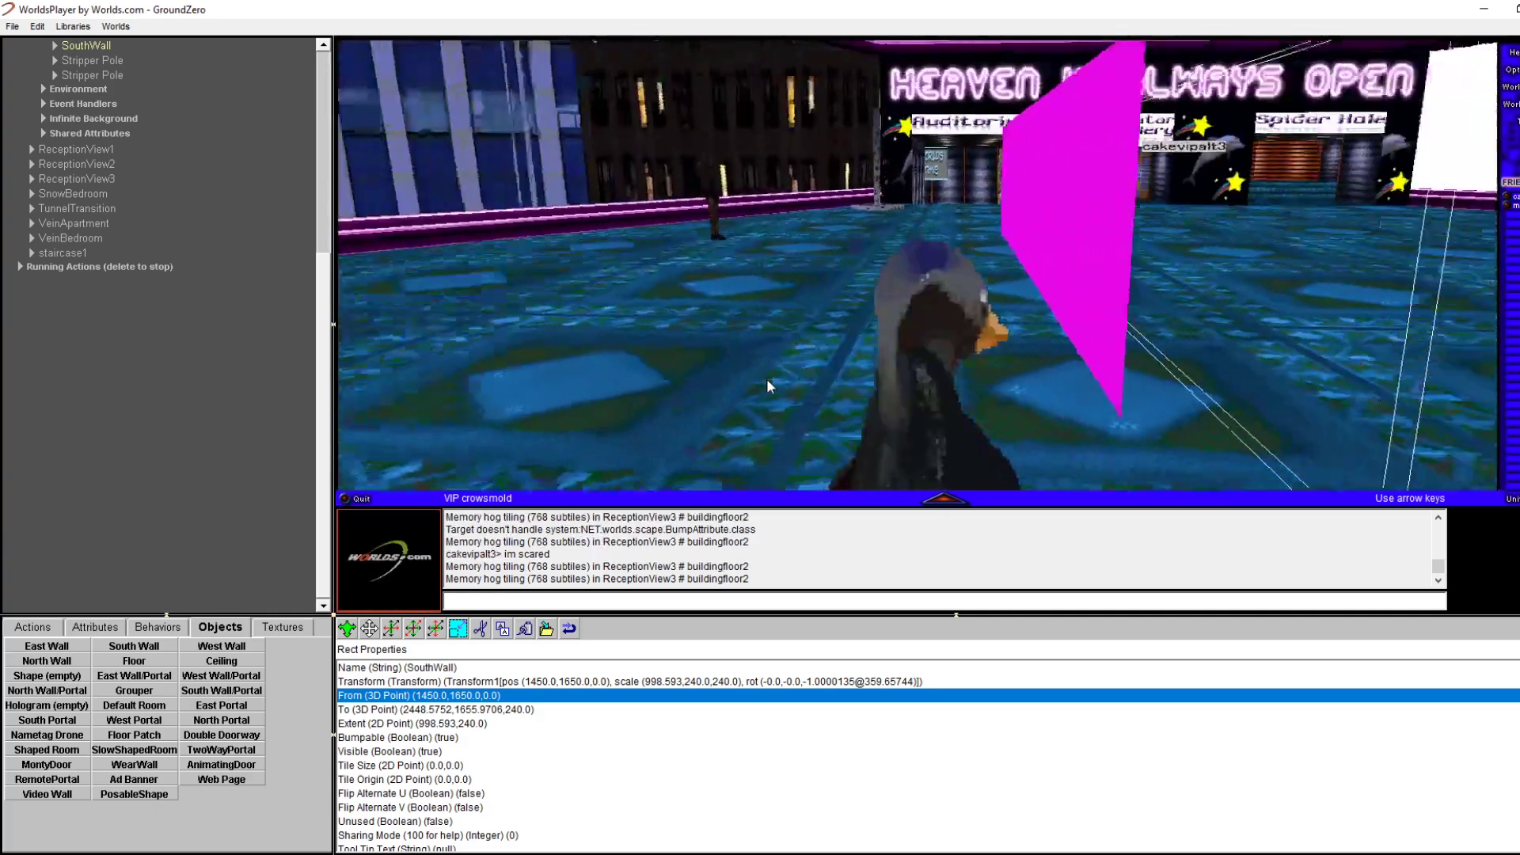
key(Right)
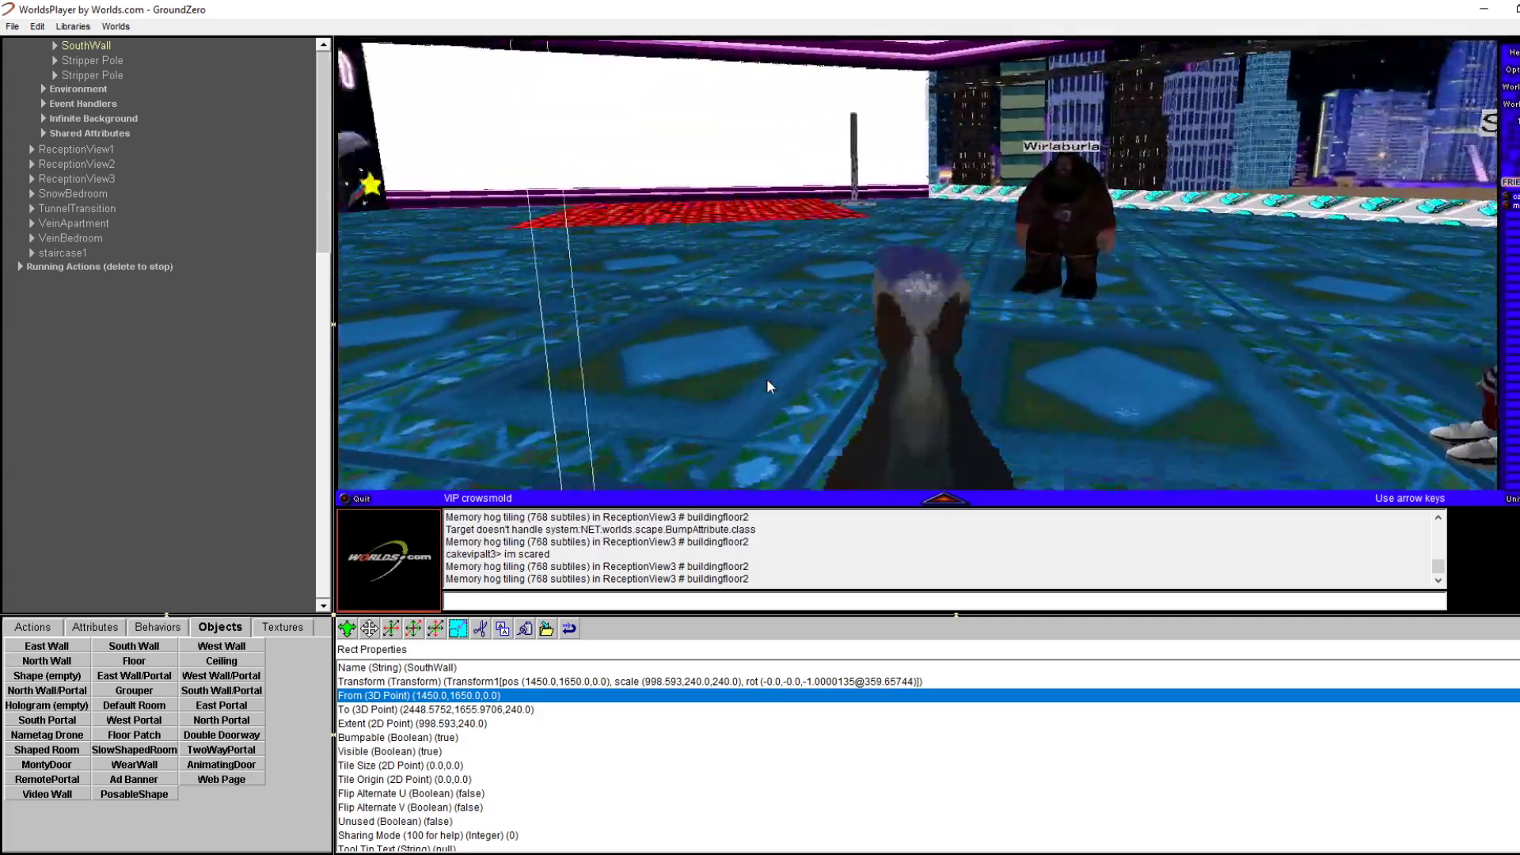
key(Left)
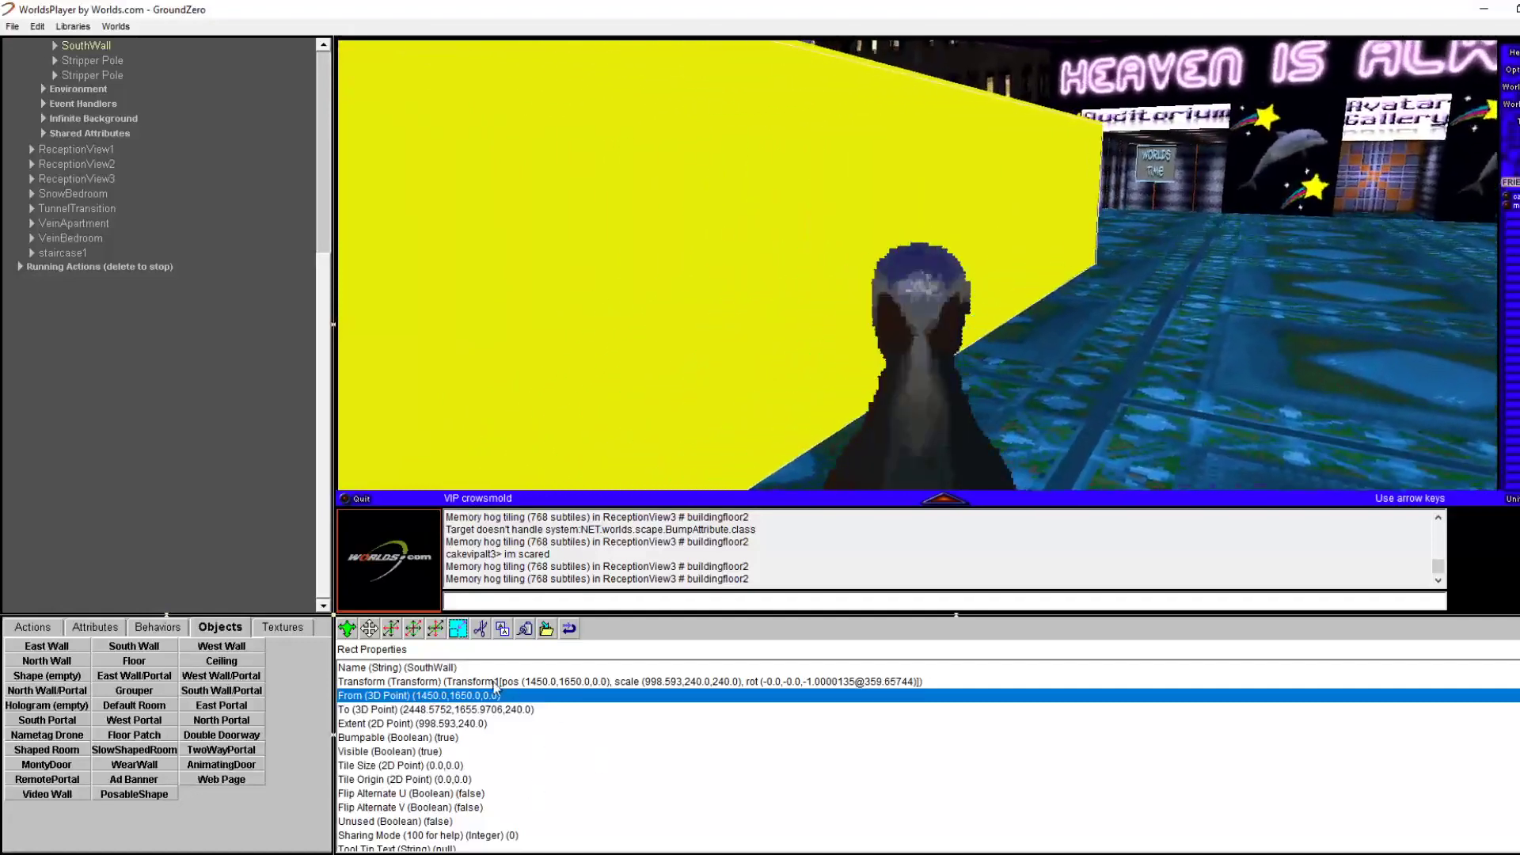
double_click(471, 711)
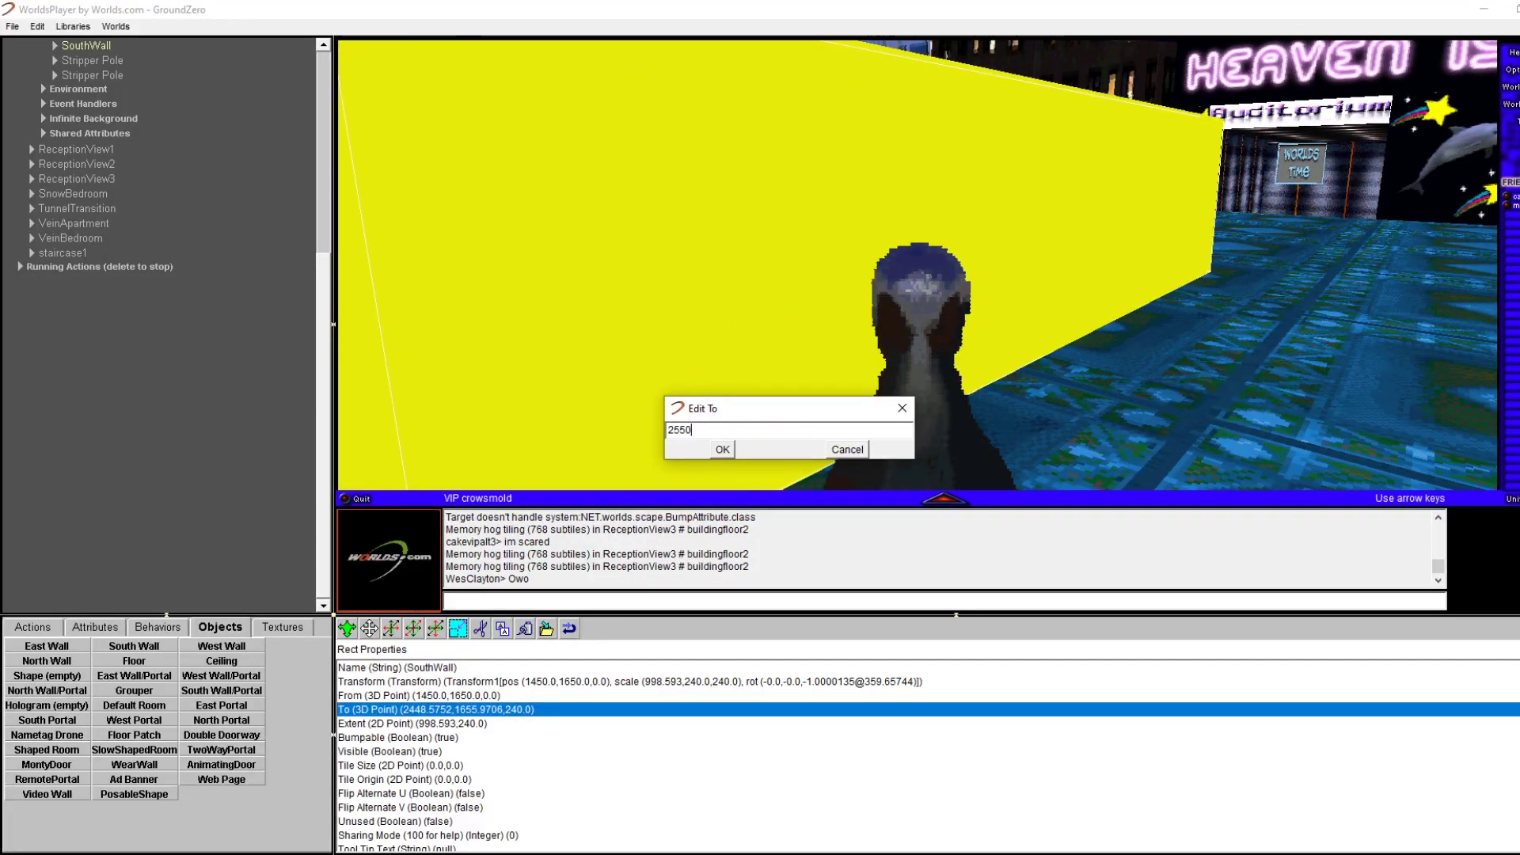
text(2550, 1650)
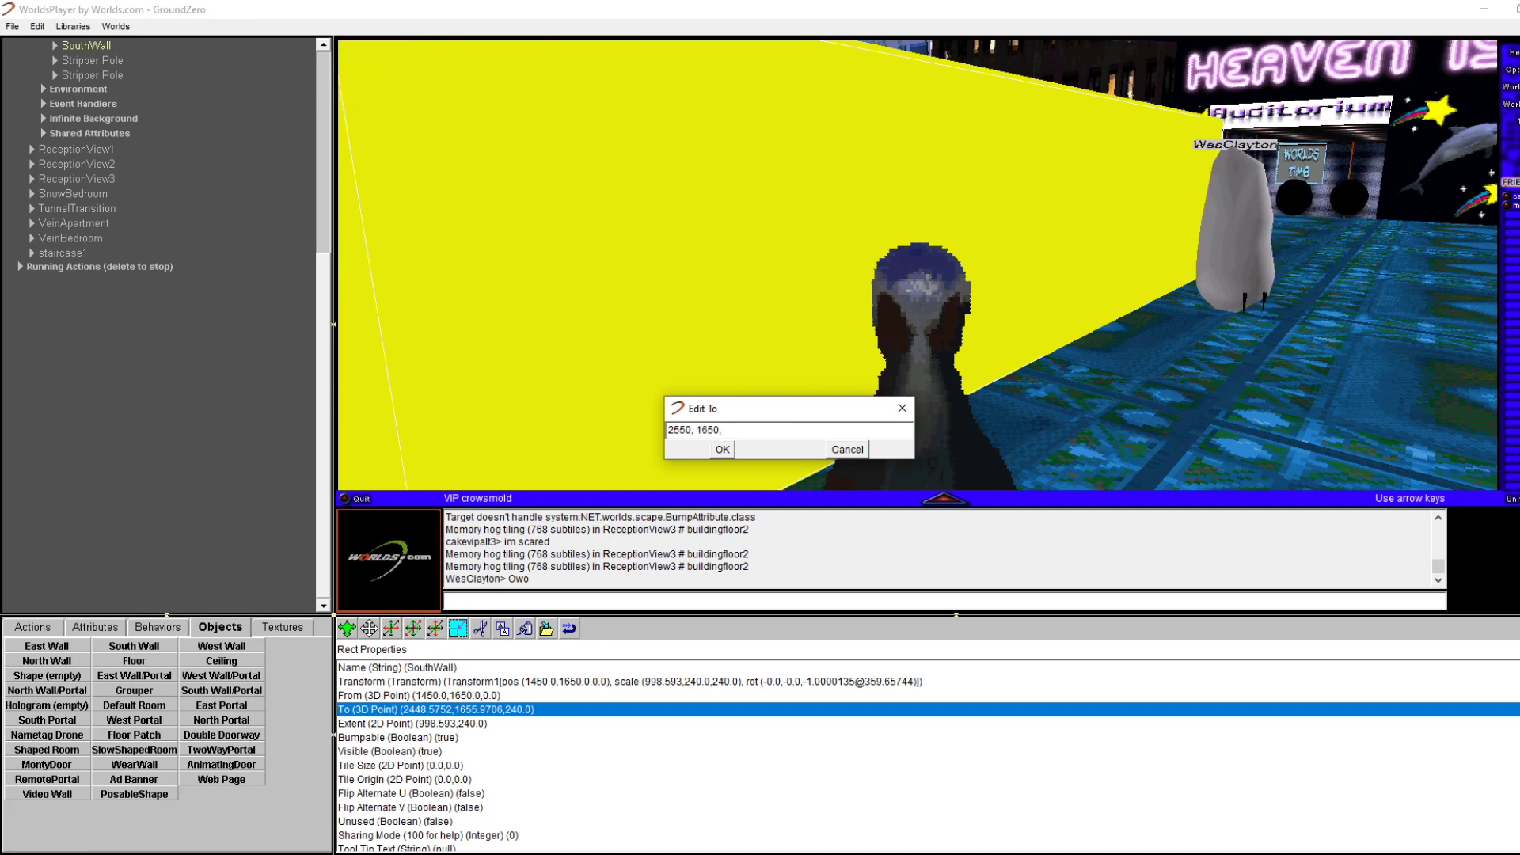
text(, 240)
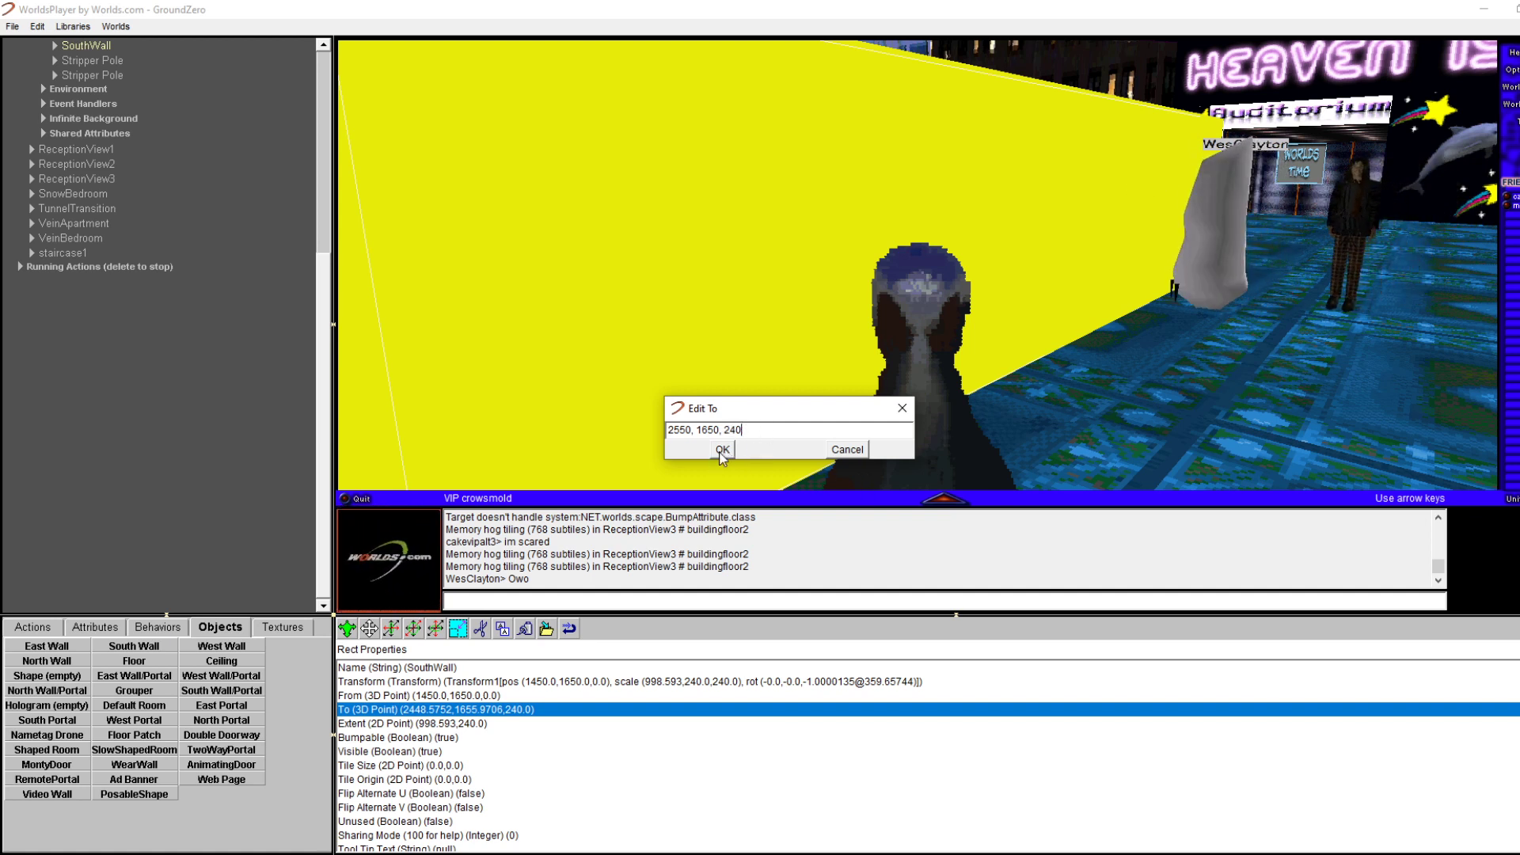
text(.0)
key(Left)
key(Left)
key(Left)
key(Left)
key(Left)
key(Left)
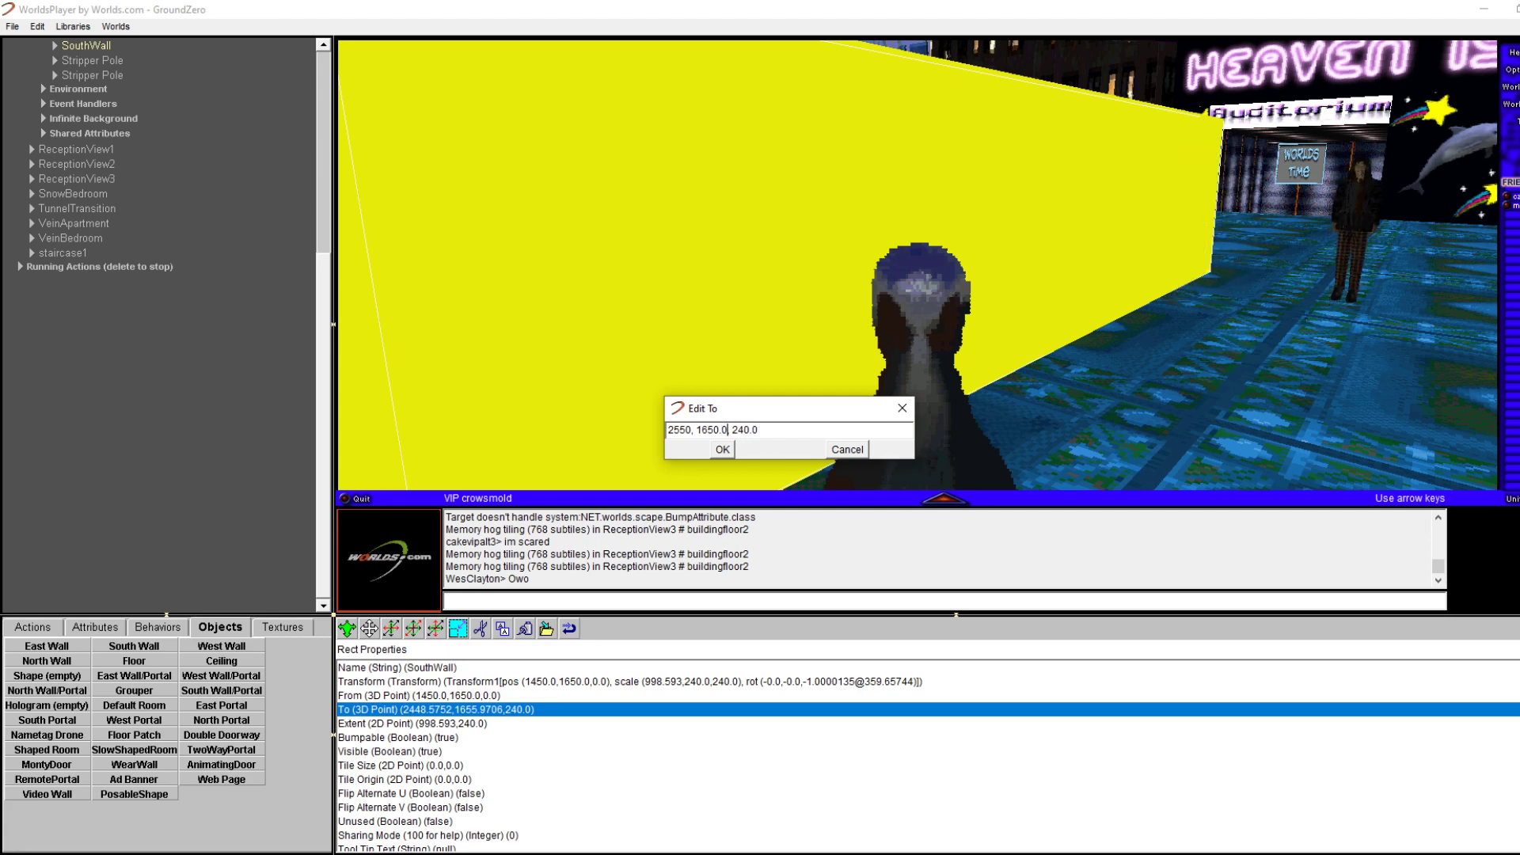
key(Left)
key(Left)
key(Left)
key(Left)
key(Left)
key(Left)
key(Left)
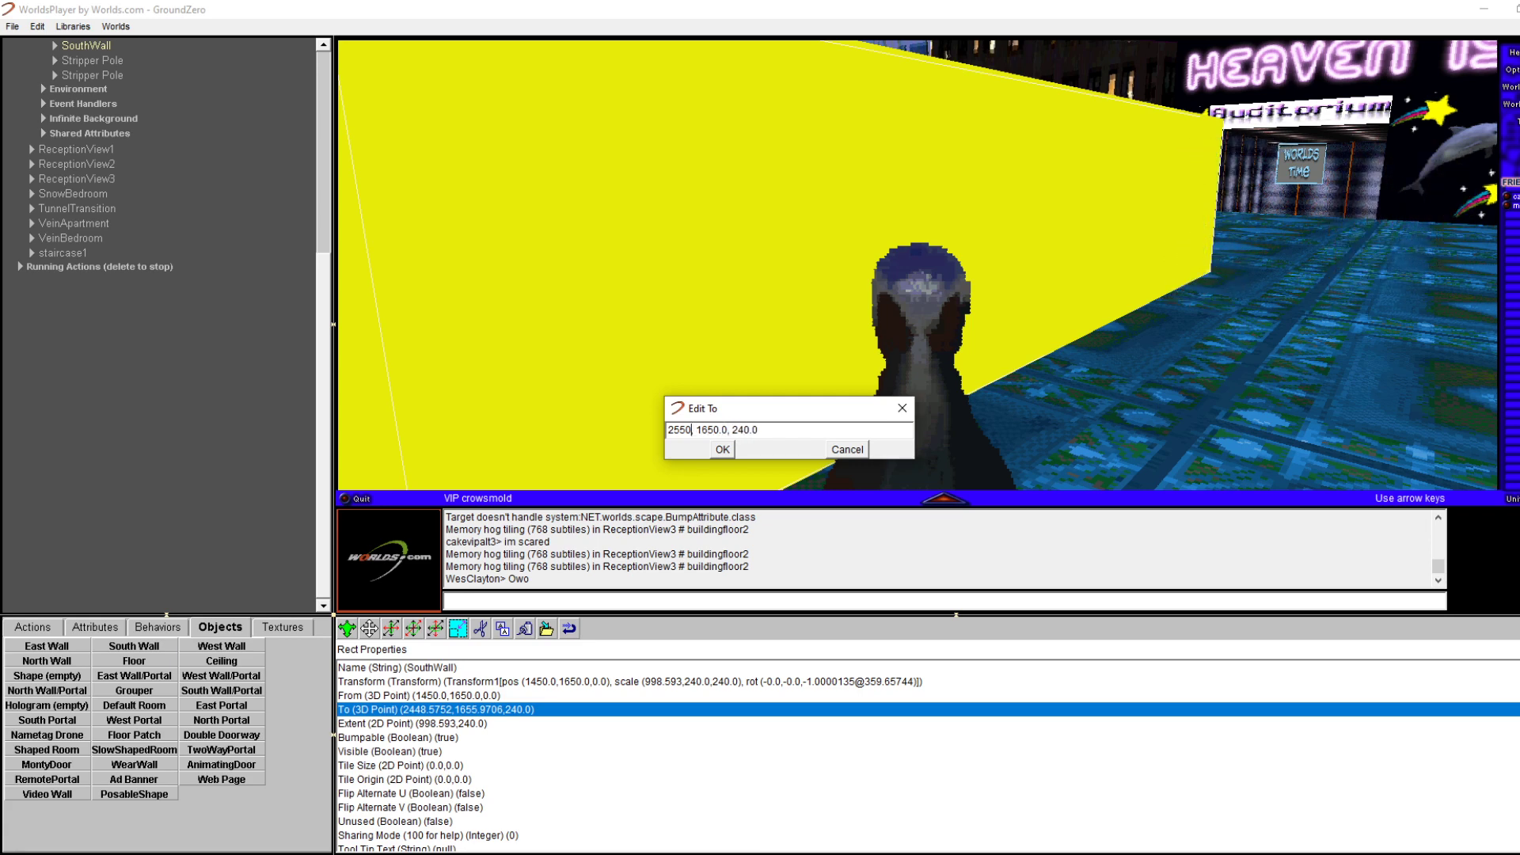
click(731, 452)
key(Left)
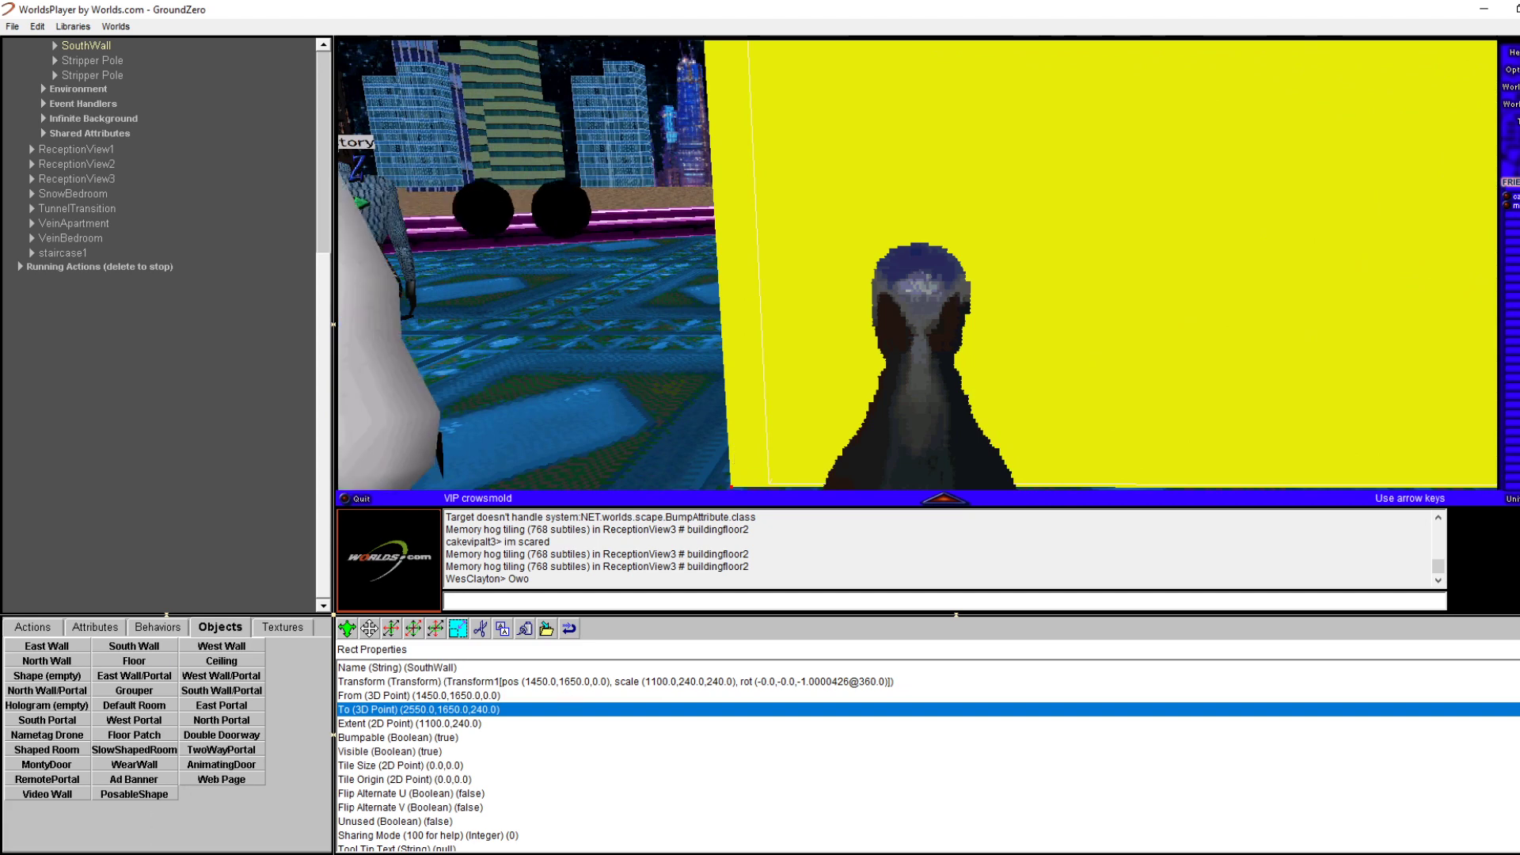
Switch to Standard Notes, unlock it with the passcode, and create a new note with the wall properties kept in view
click(162, 854)
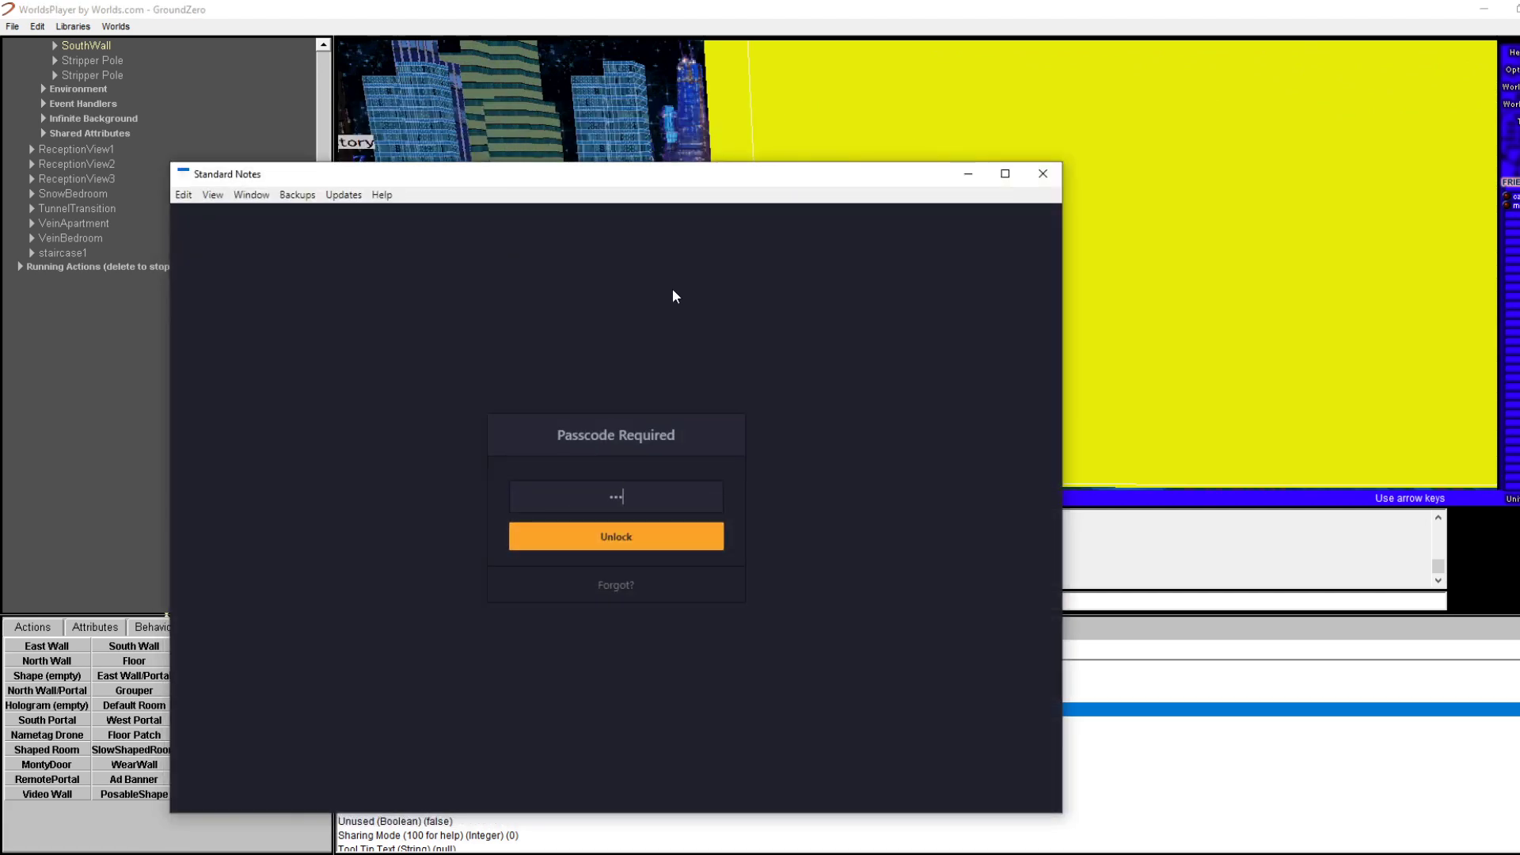
key(Return)
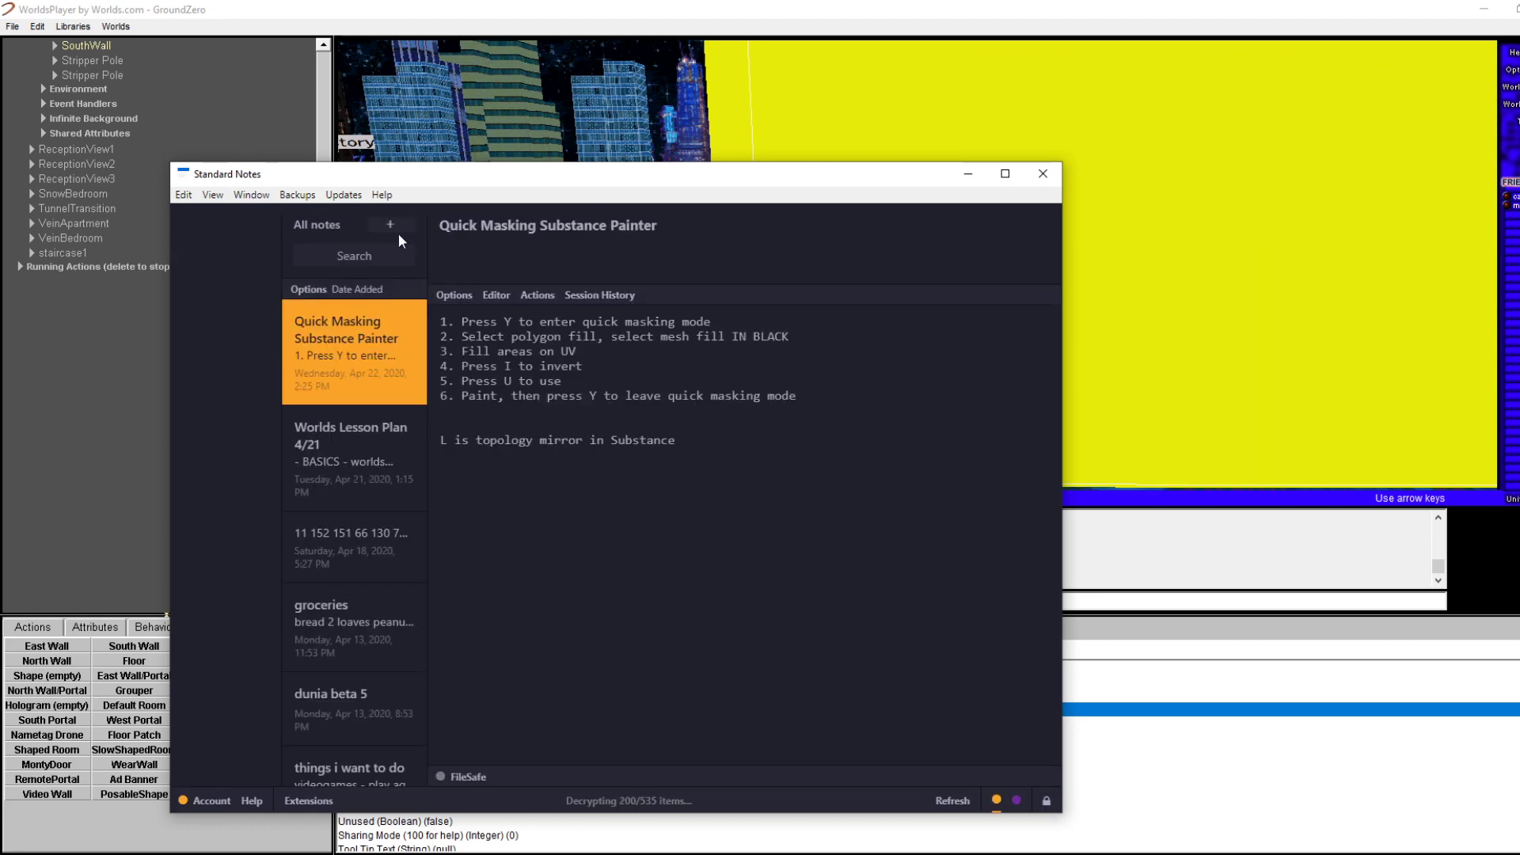
click(390, 225)
drag(533, 170, 1253, 71)
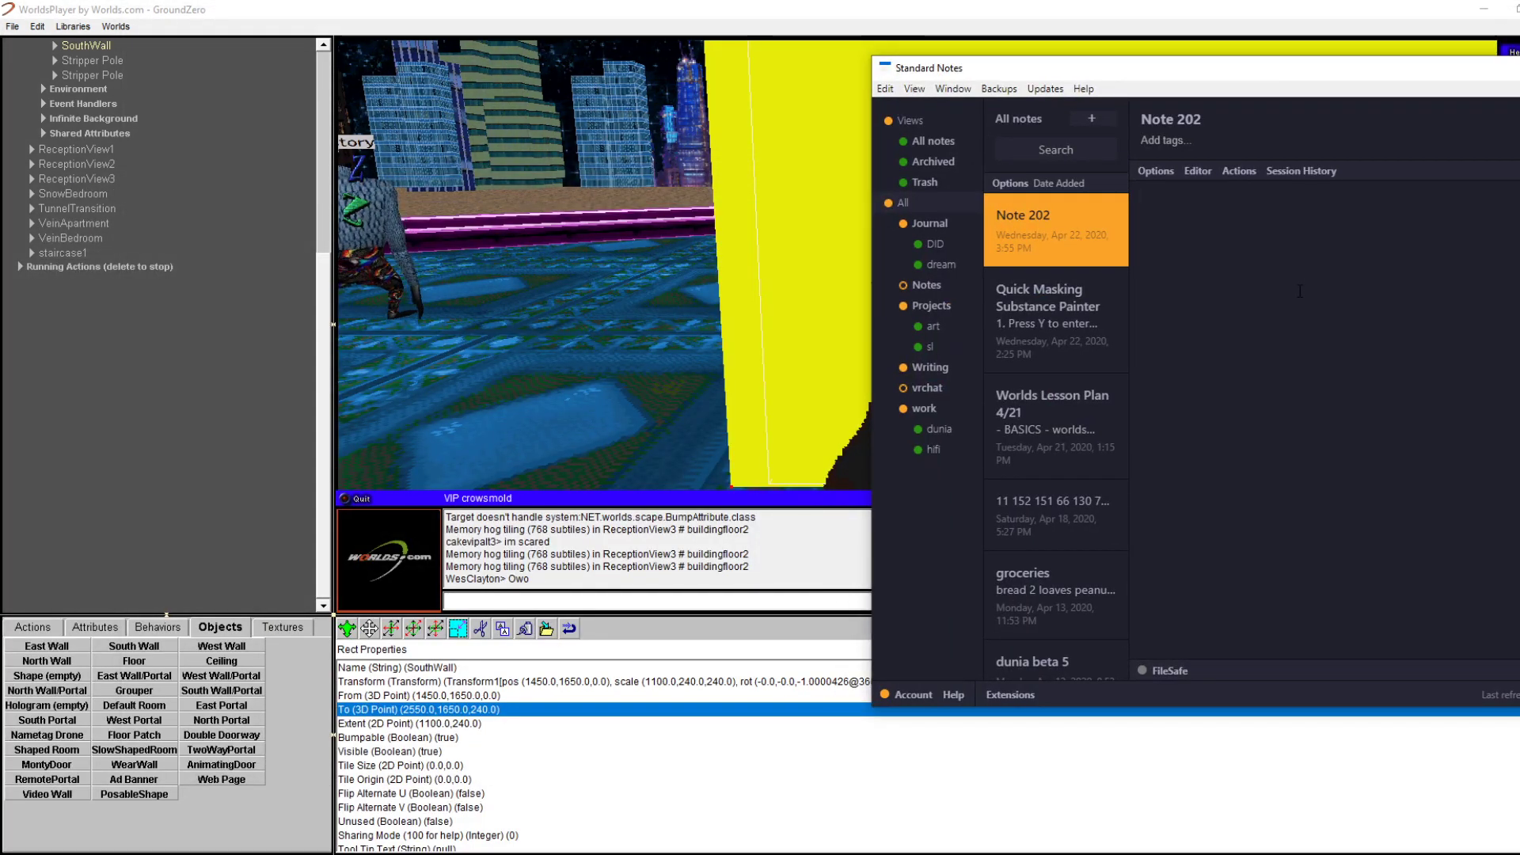
Record in the new note: Southwall, From 1450.0, 1650.0, 0.0 to 2550.0, 1650.0, 240.0
text(Southwa)
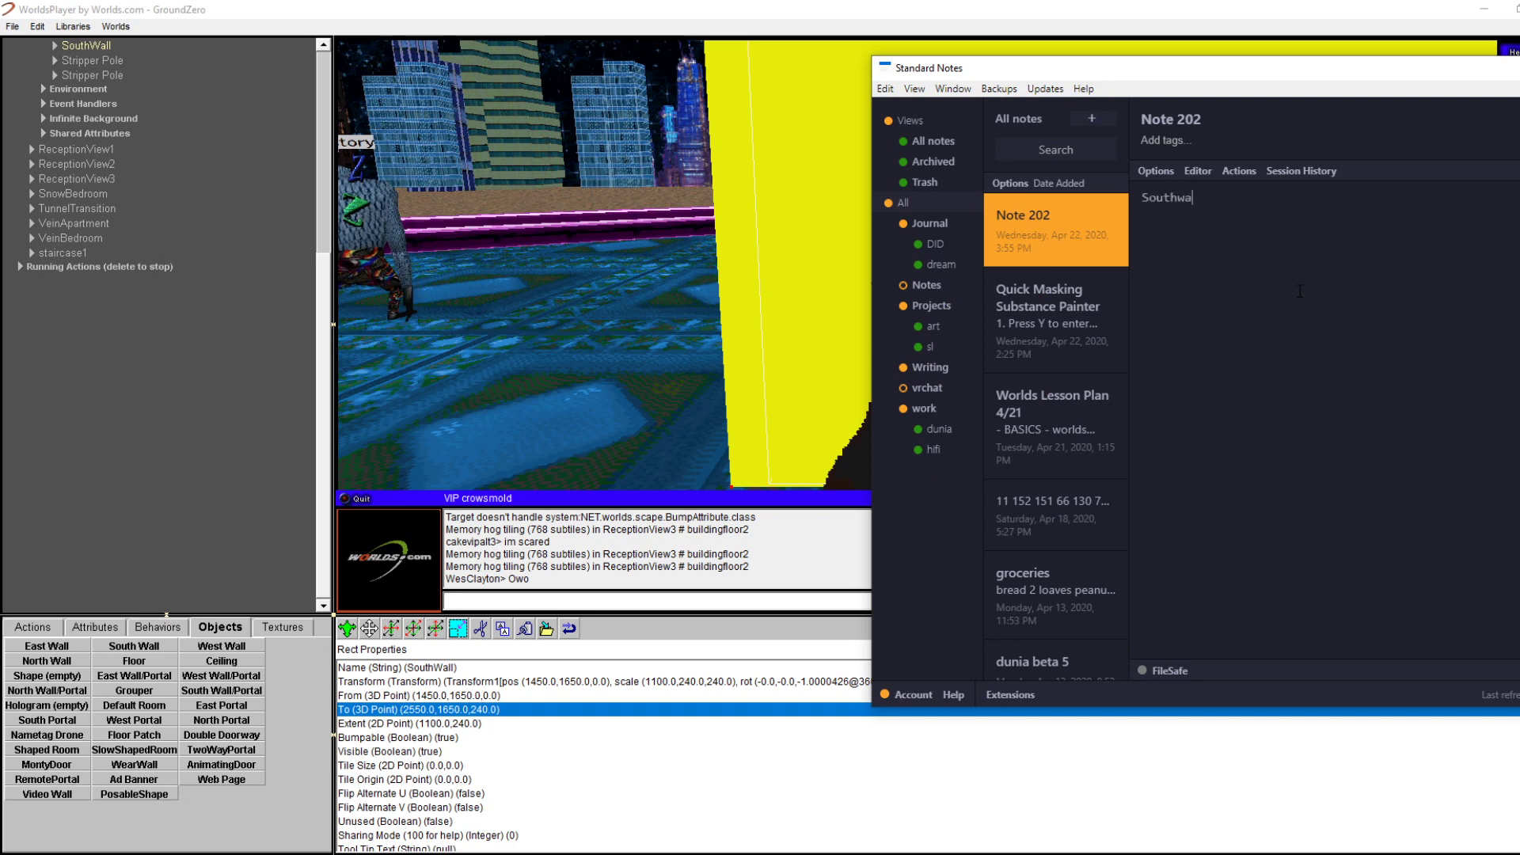
text(ll )
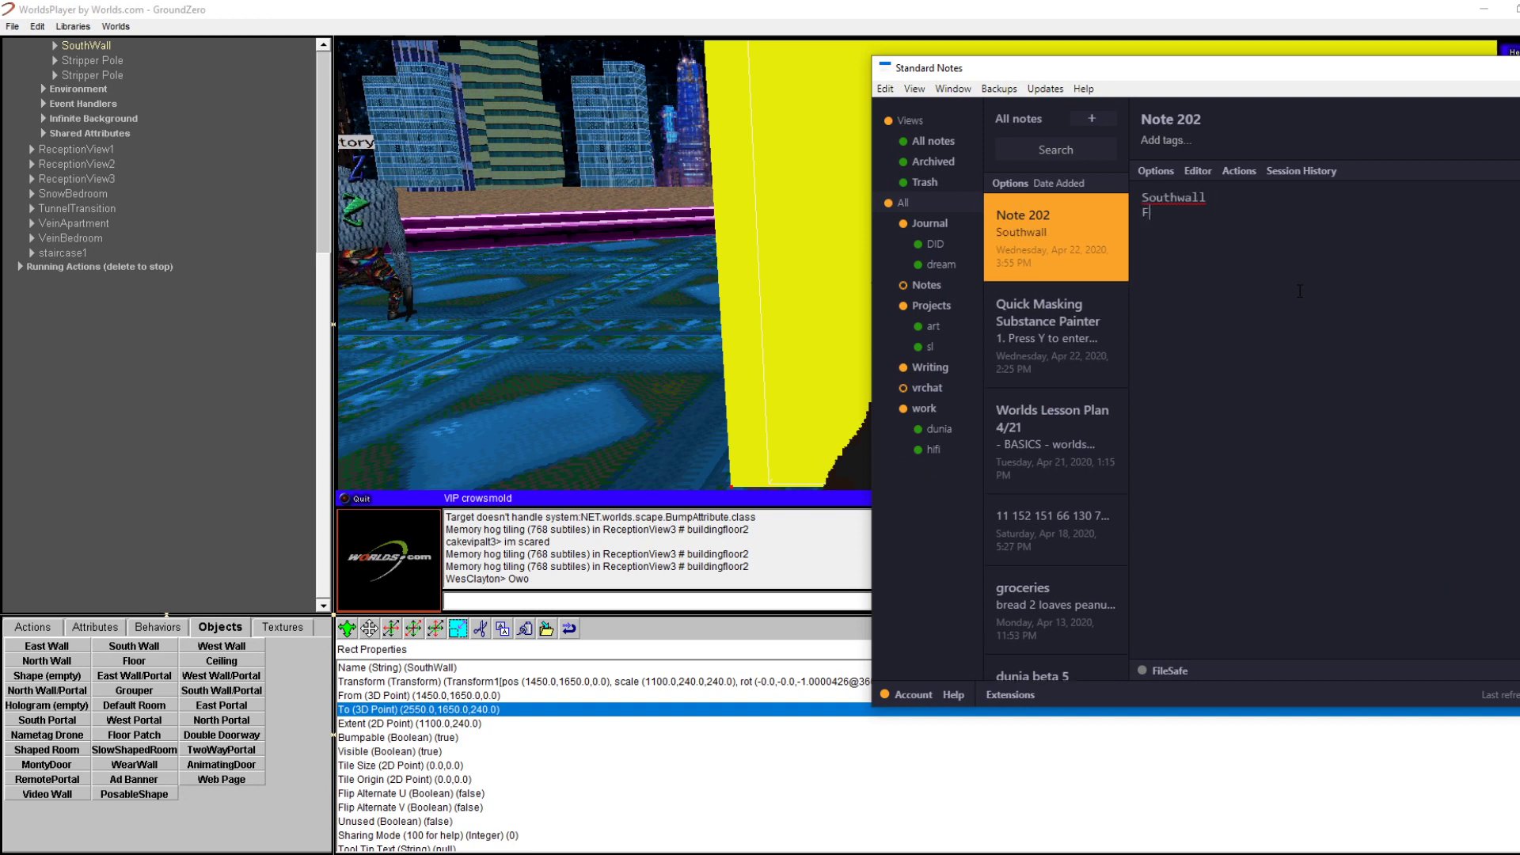
text(From 14)
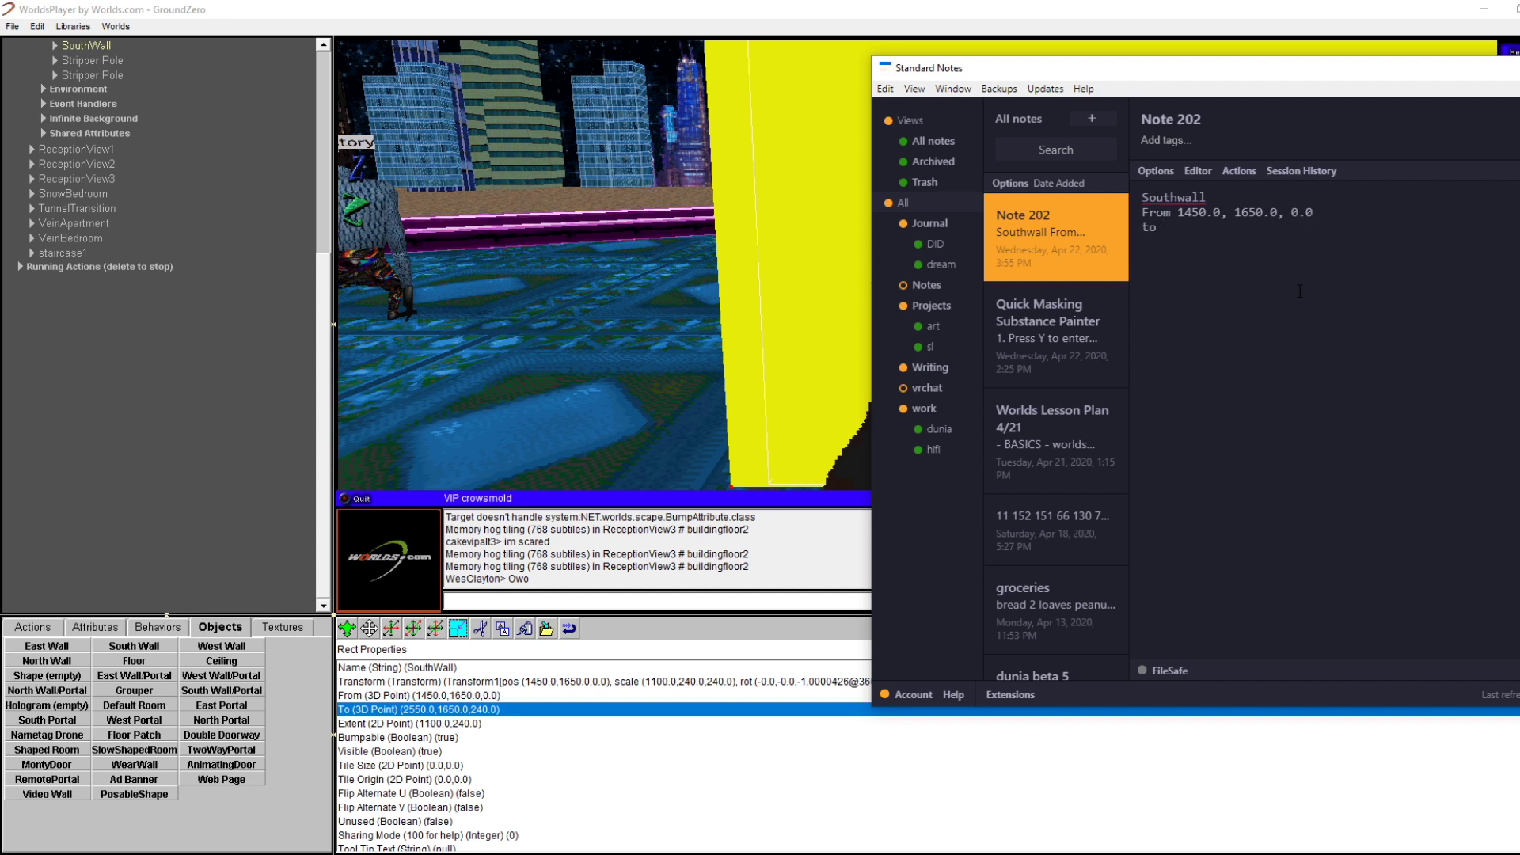
text(50.0, 1650.0, 240.0)
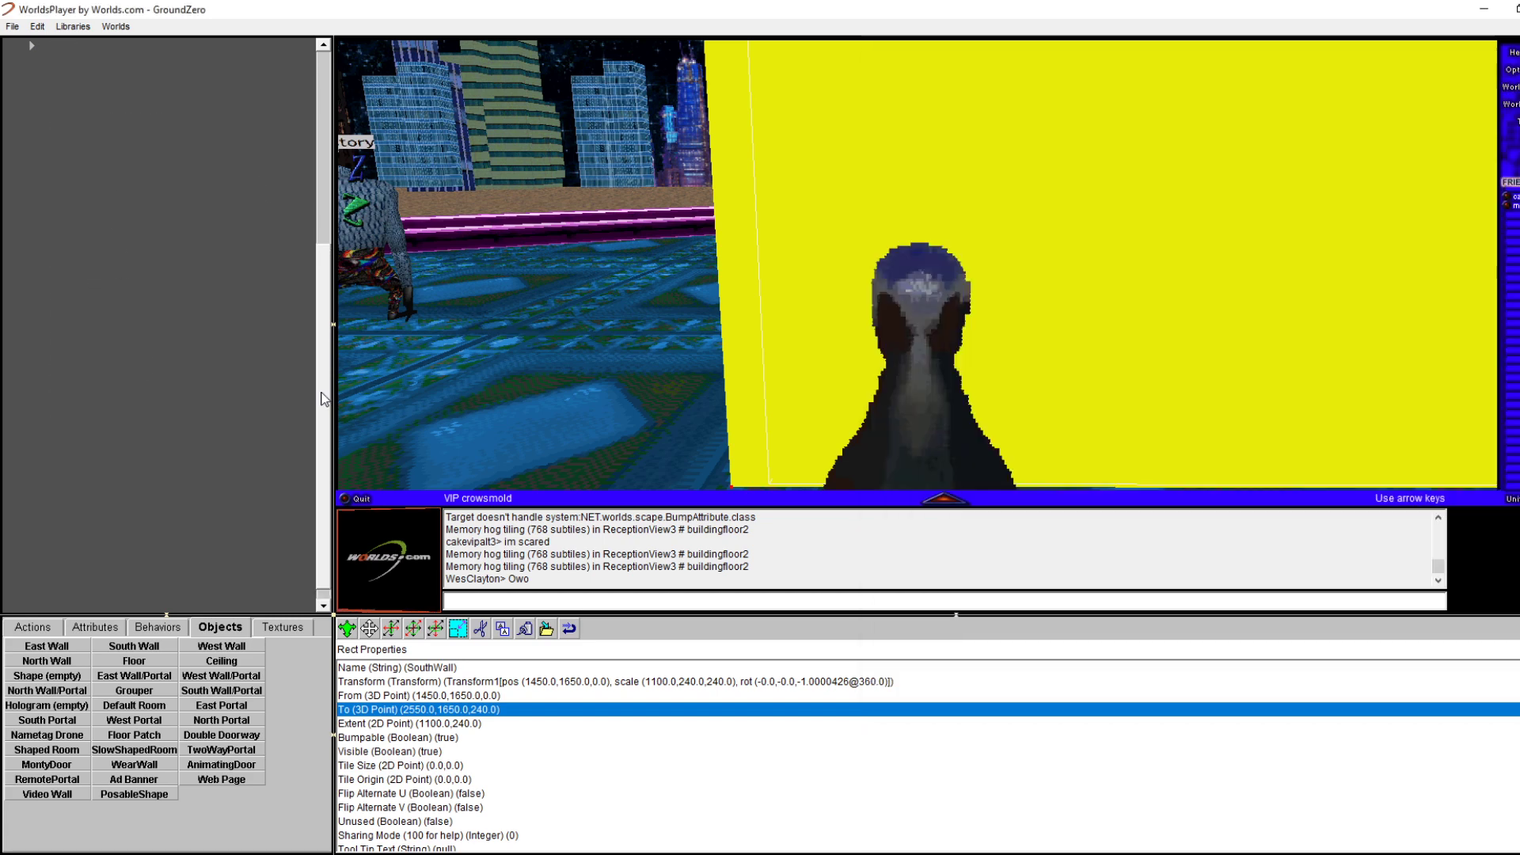
Add a "North Wall" heading below the Southwall coordinates in the note
click(327, 396)
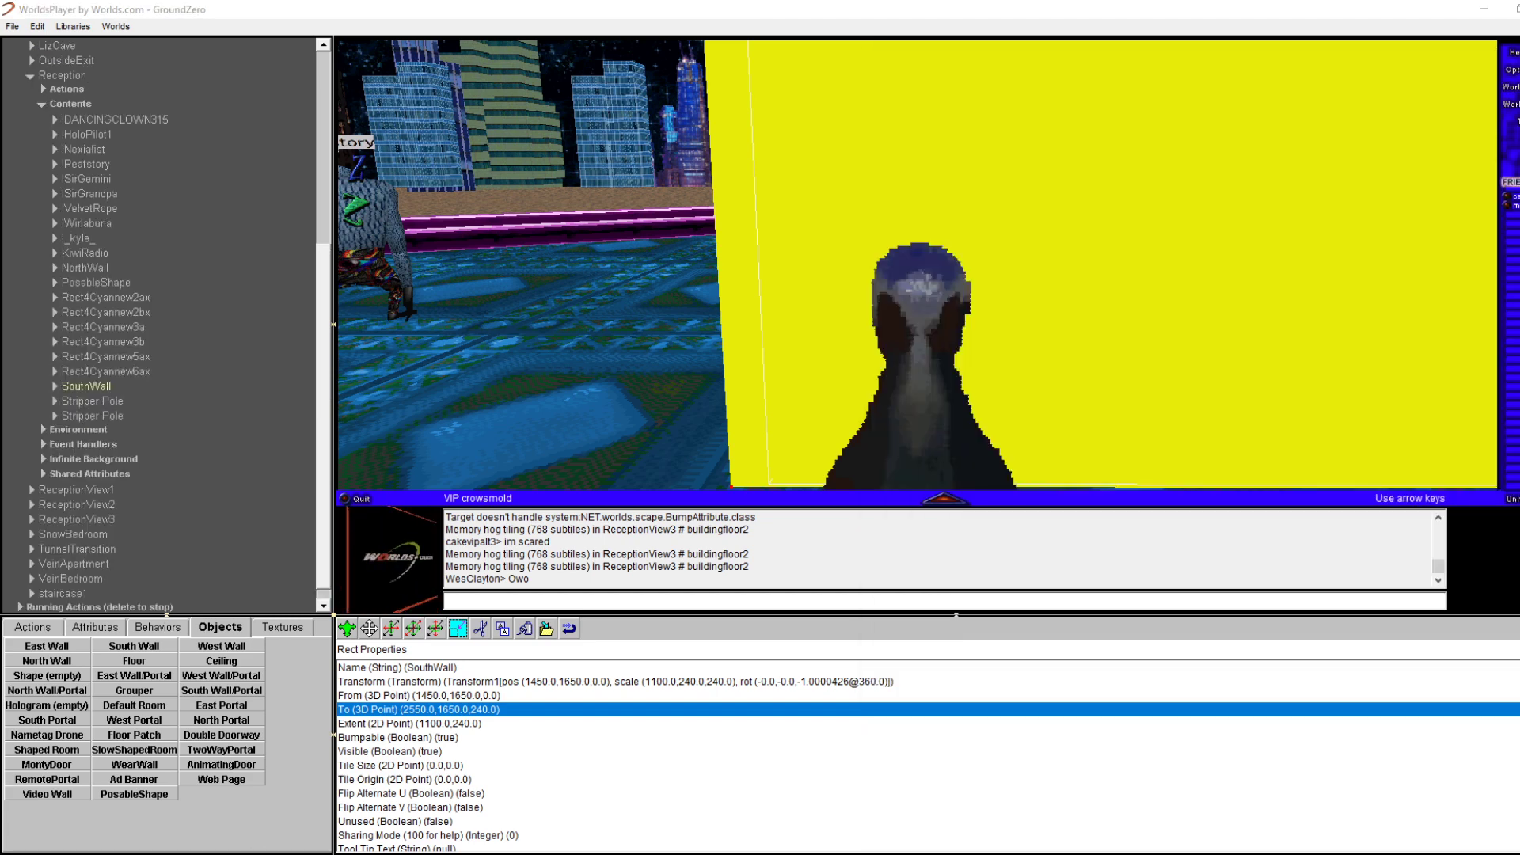
key(alt+Tab)
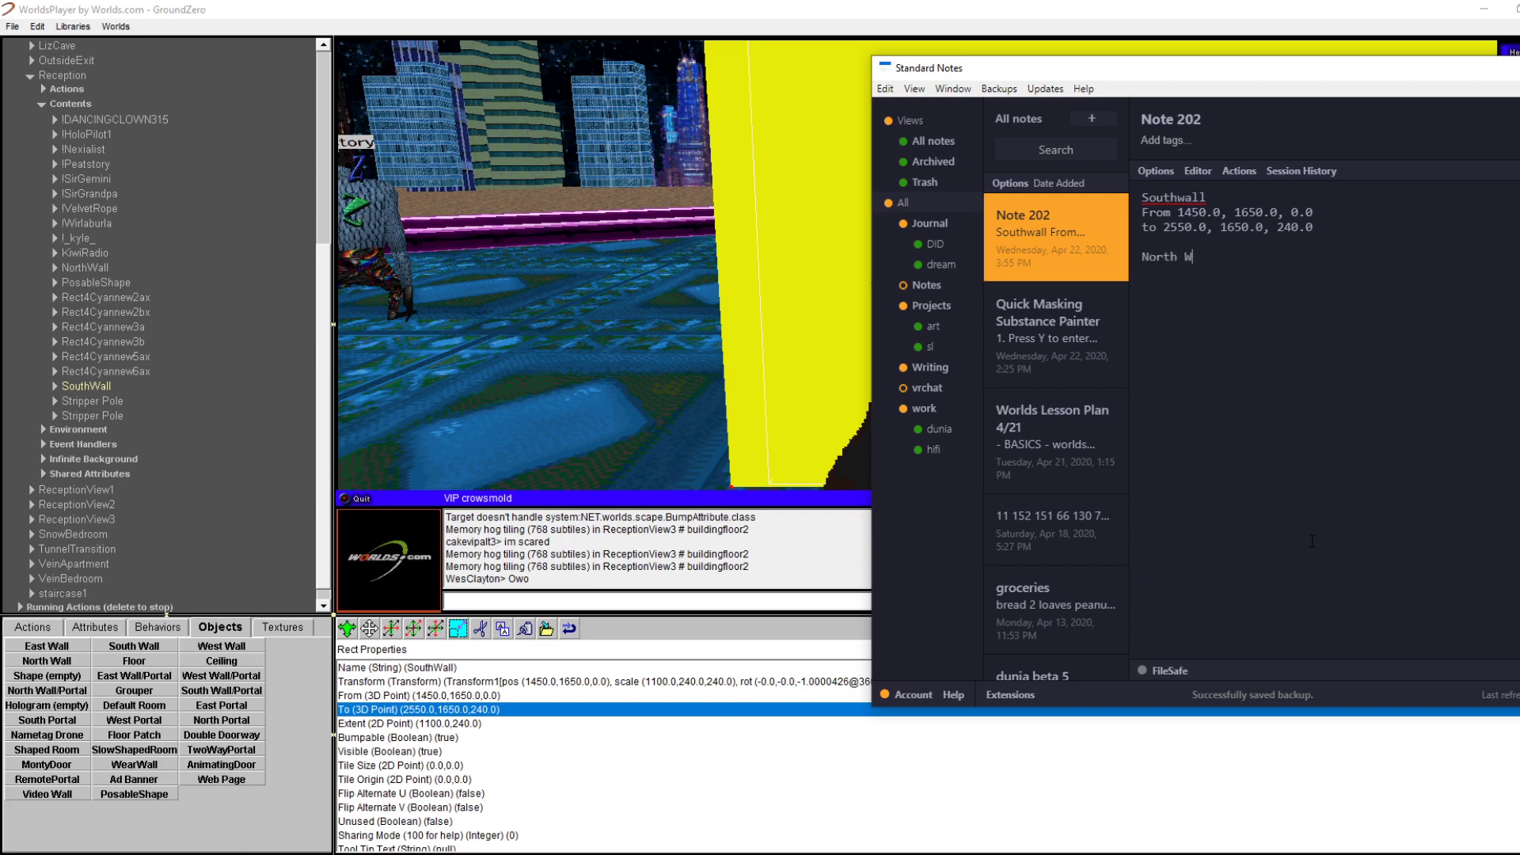
text(all)
Return to WorldsPlayer, find the magenta North Wall in the plaza and open its properties
click(716, 374)
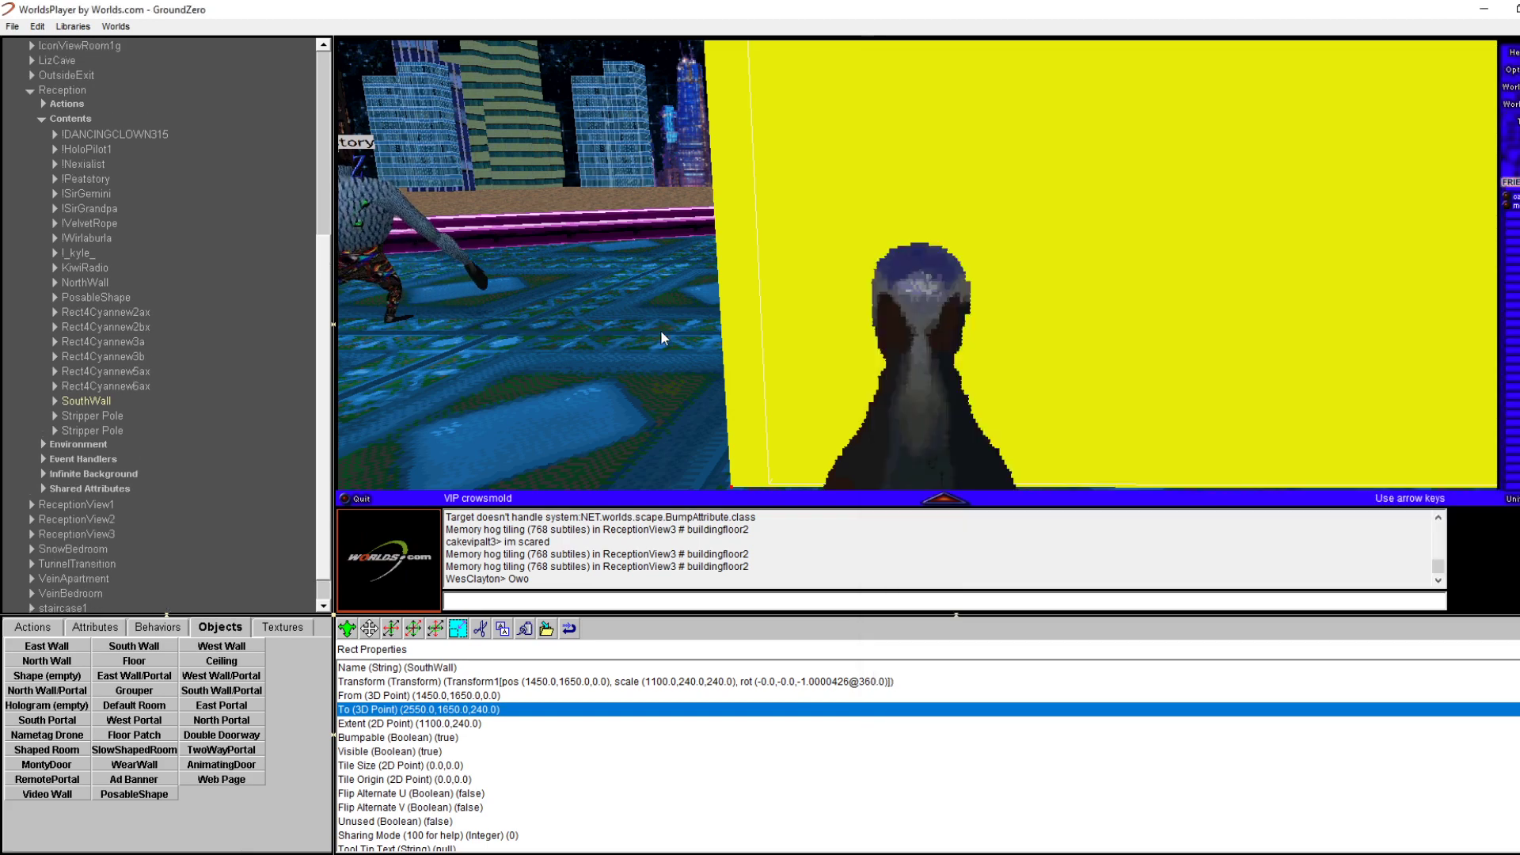
key(Left)
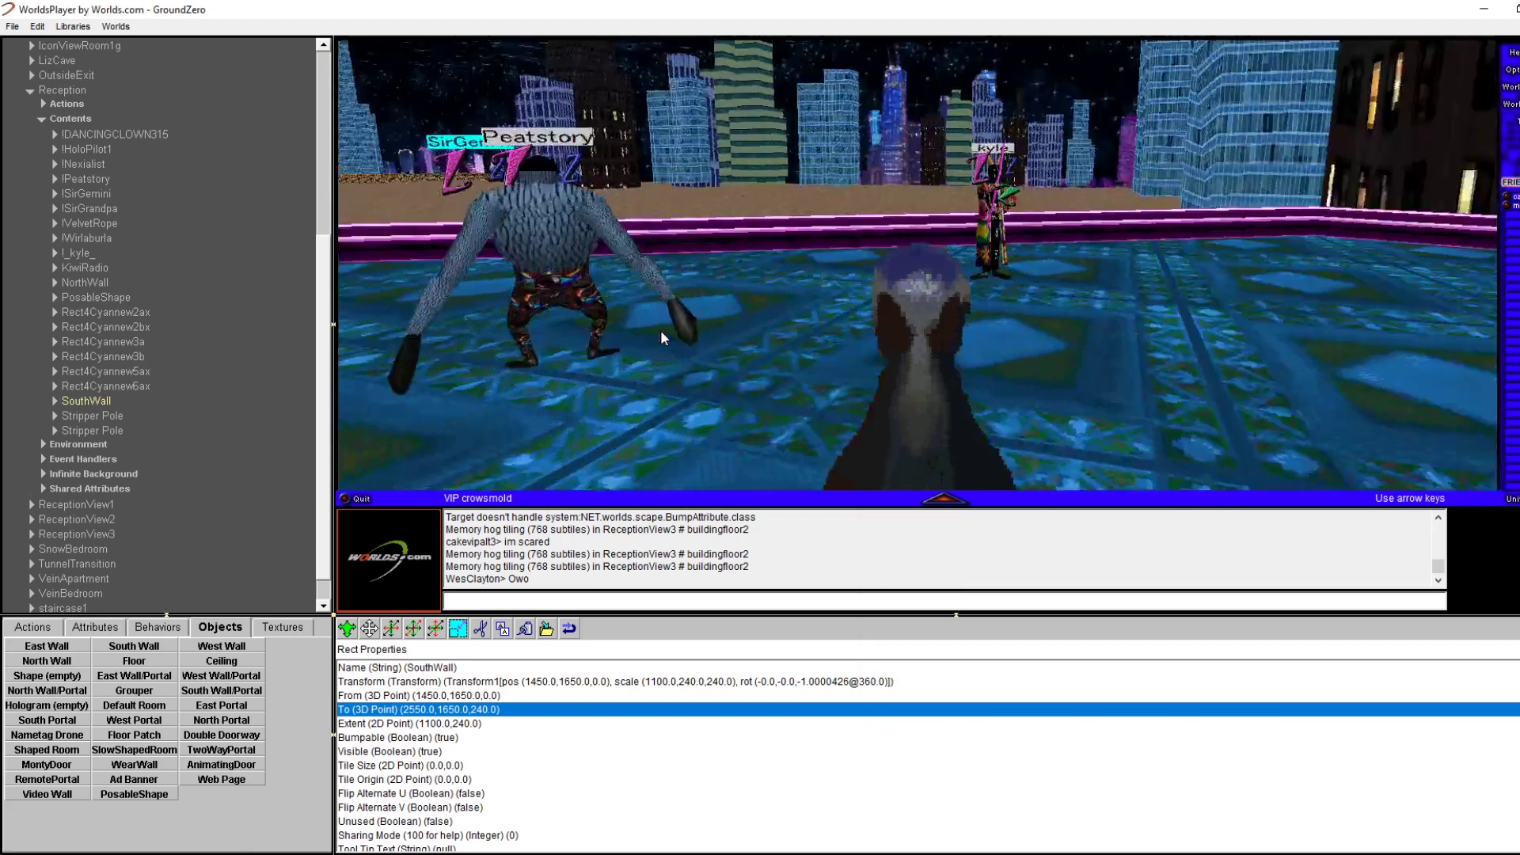
key(Right)
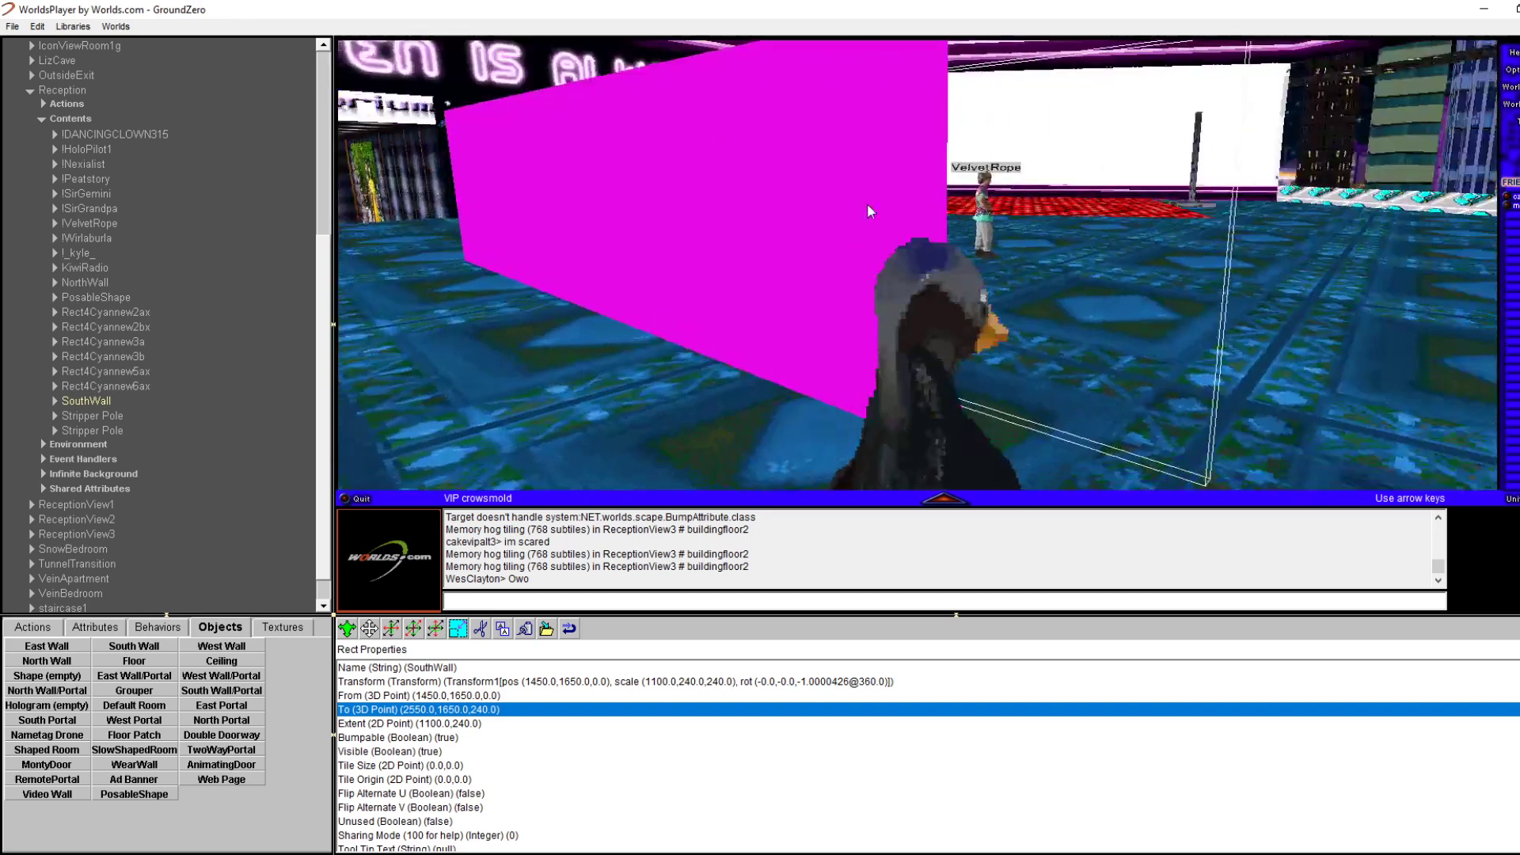
right_click(690, 261)
click(752, 263)
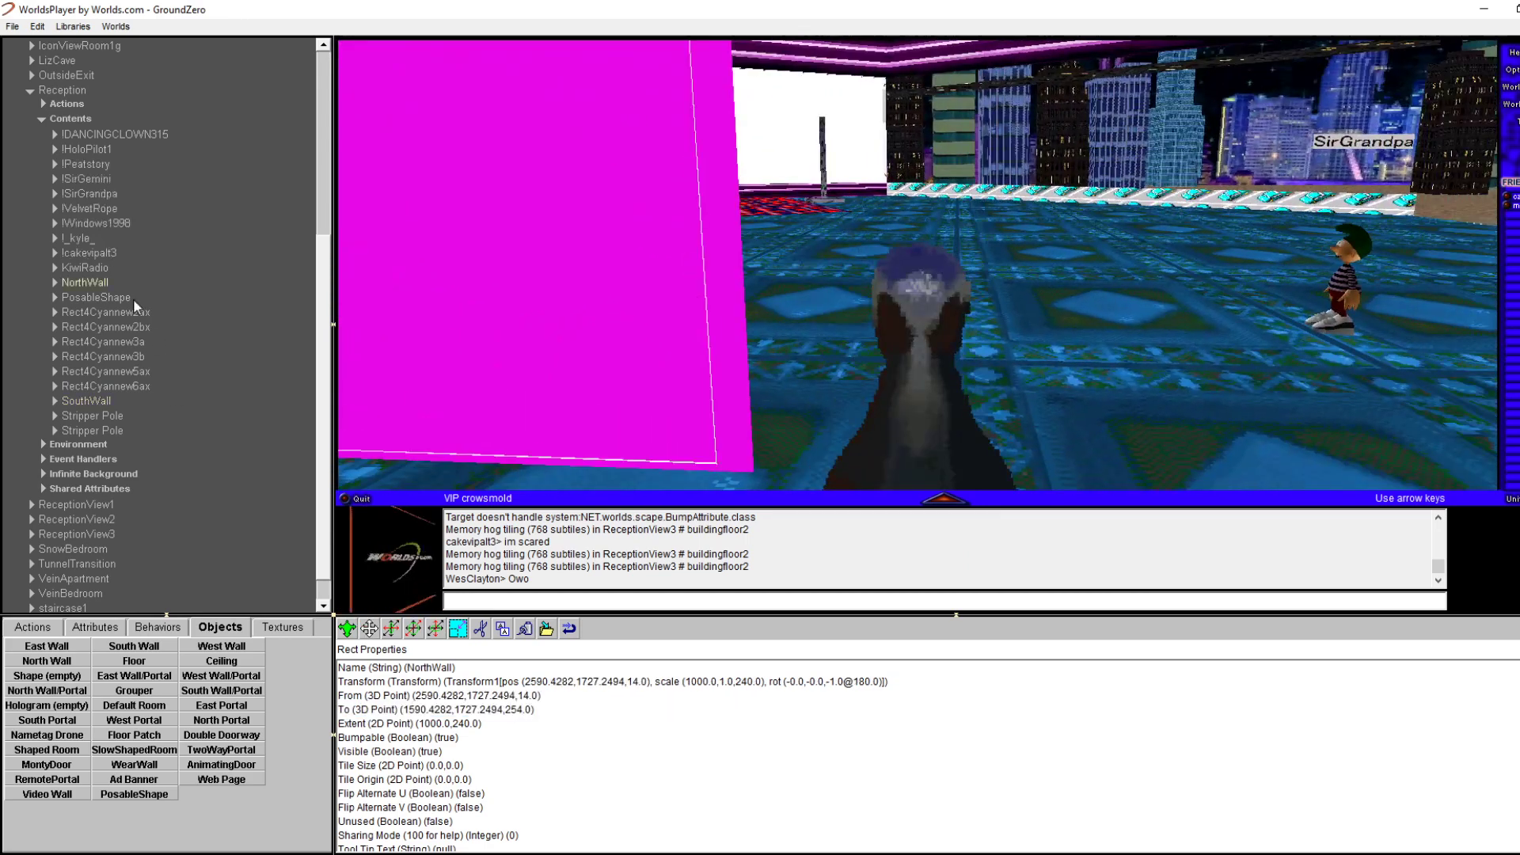
Set the North Wall's From point to 2550.0, 1650.0, 0, using the South Wall coordinates in the note as reference
click(535, 695)
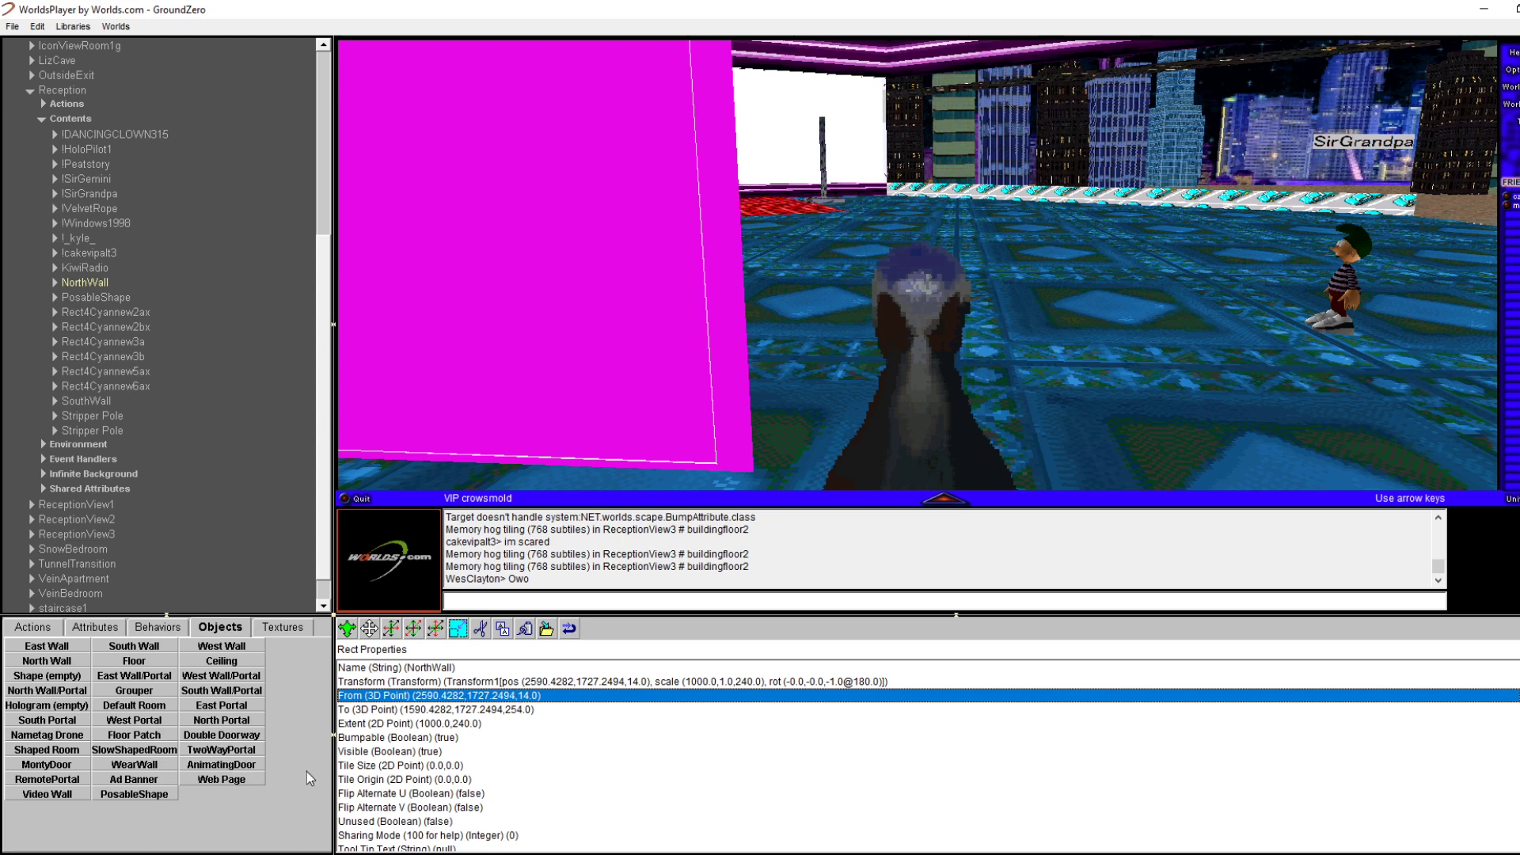
key(alt+Tab)
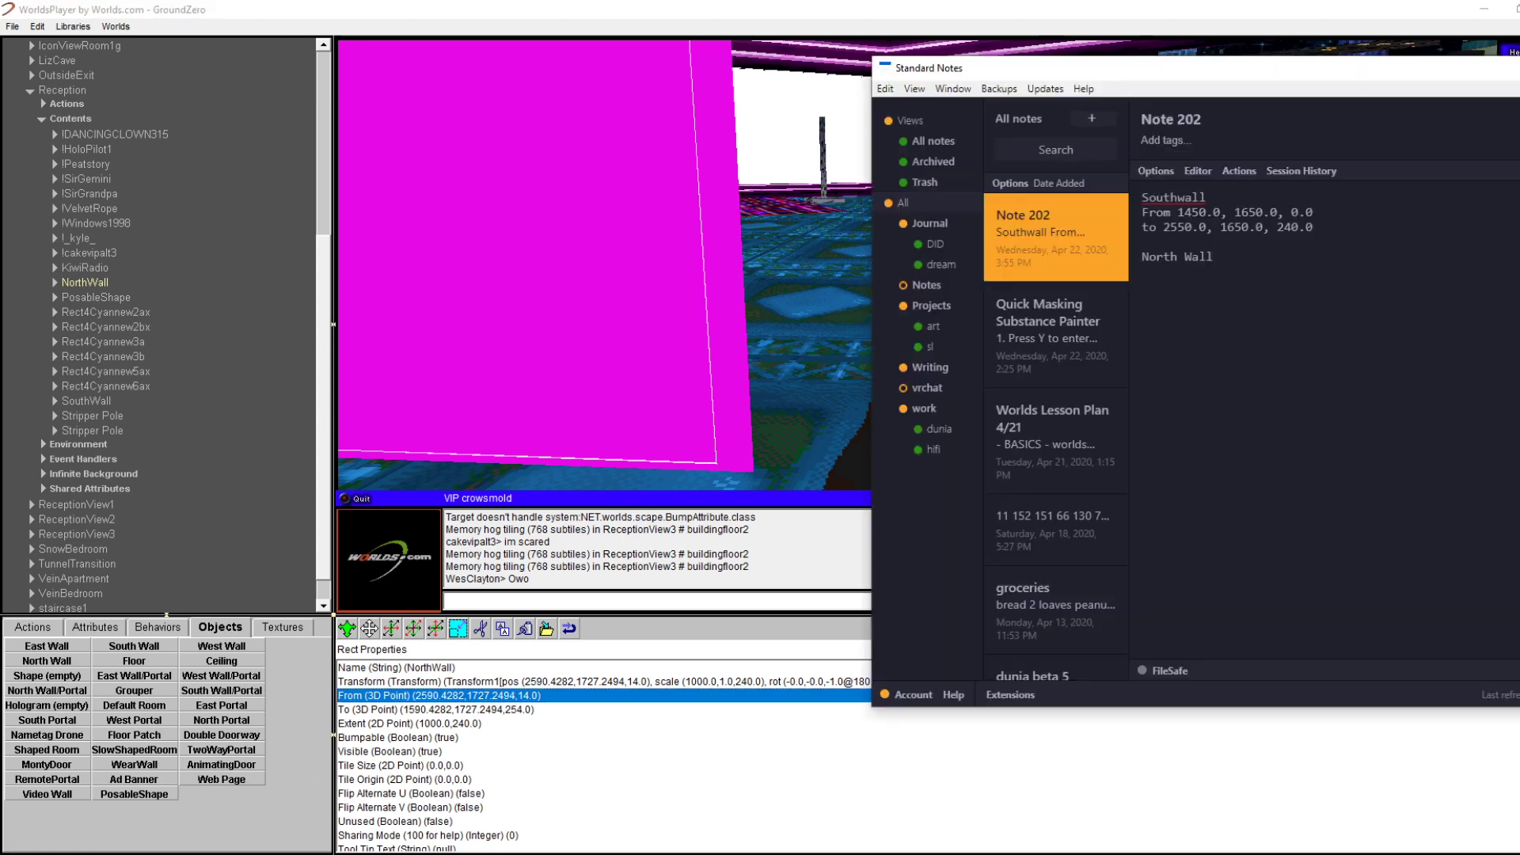
click(465, 702)
double_click(464, 701)
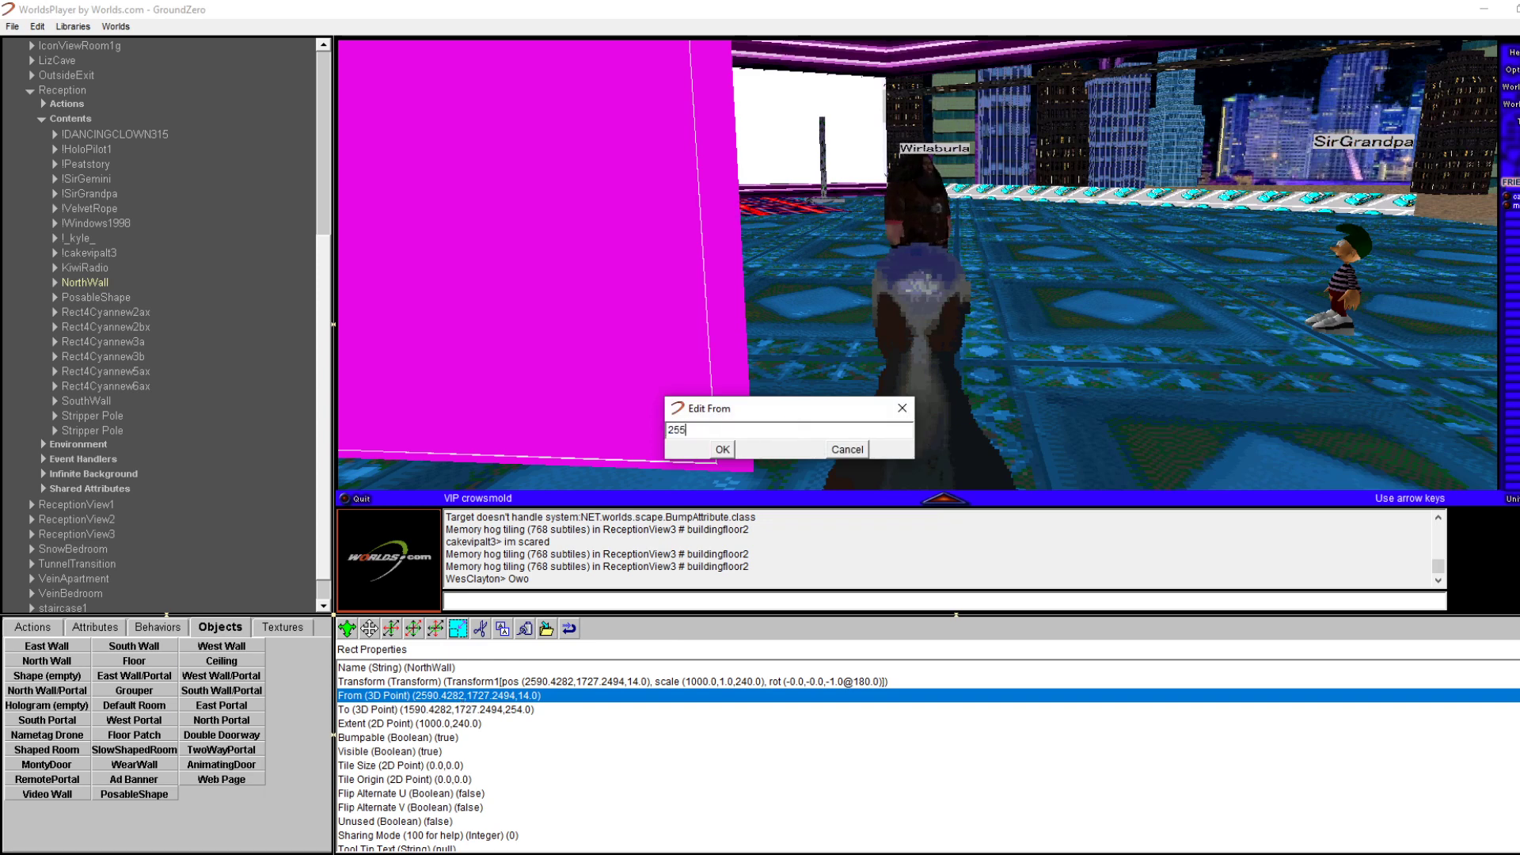
text(2550.0,)
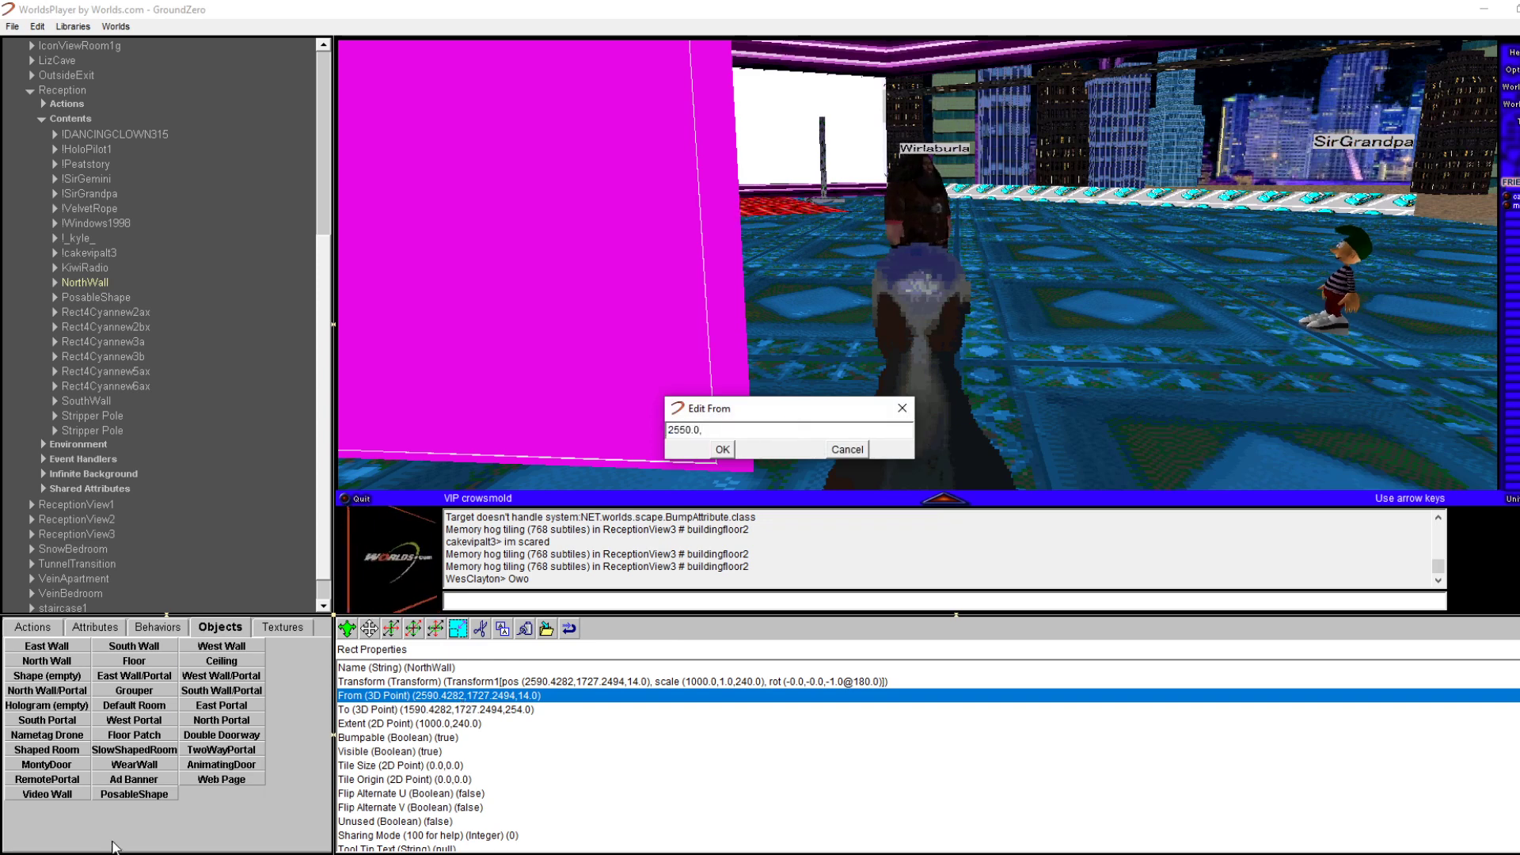
key(alt+Tab)
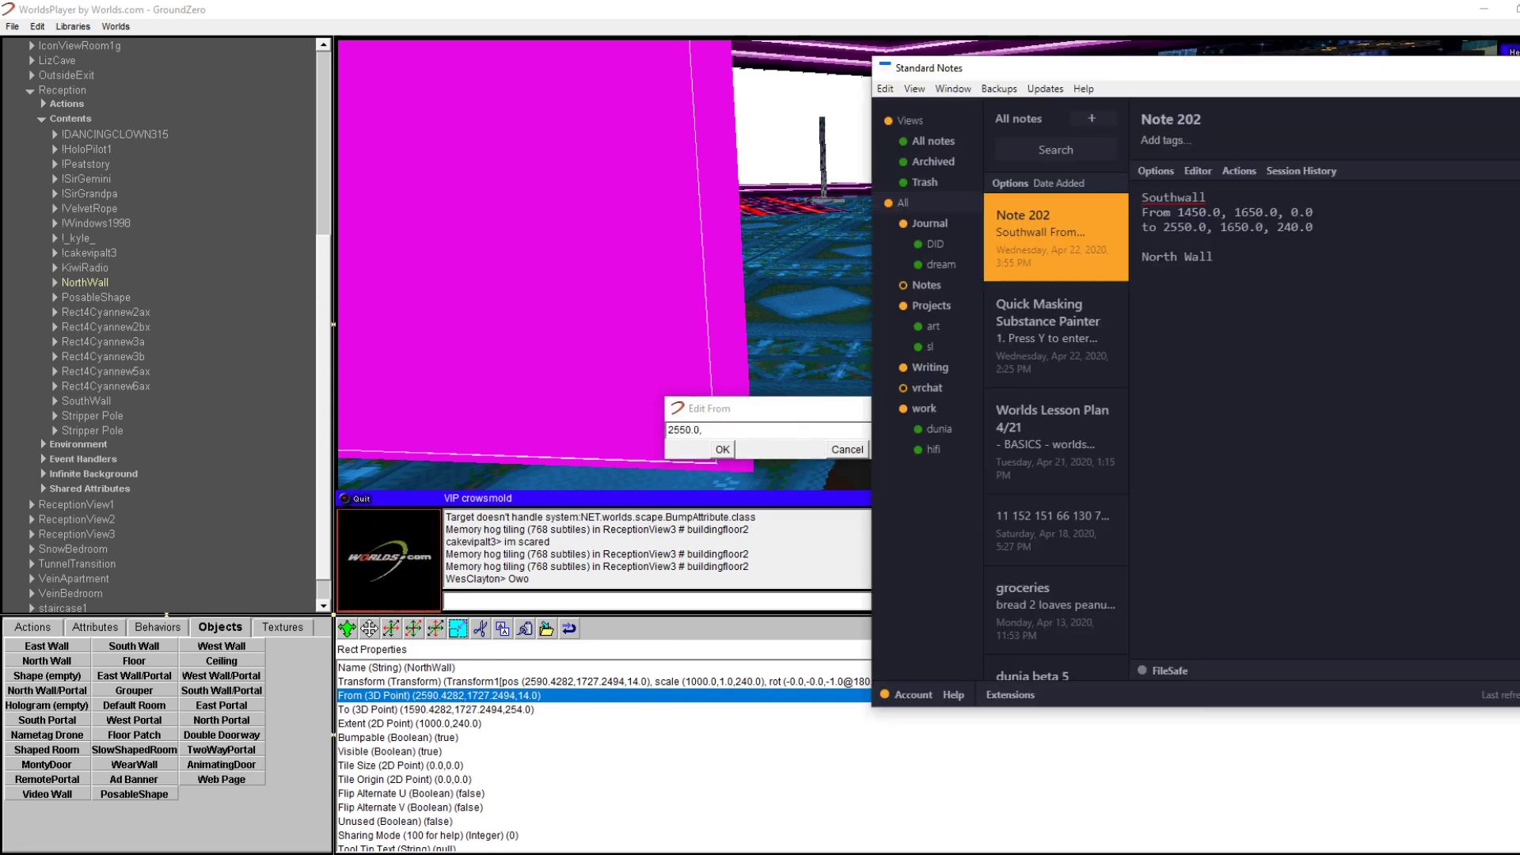
key(alt+Tab)
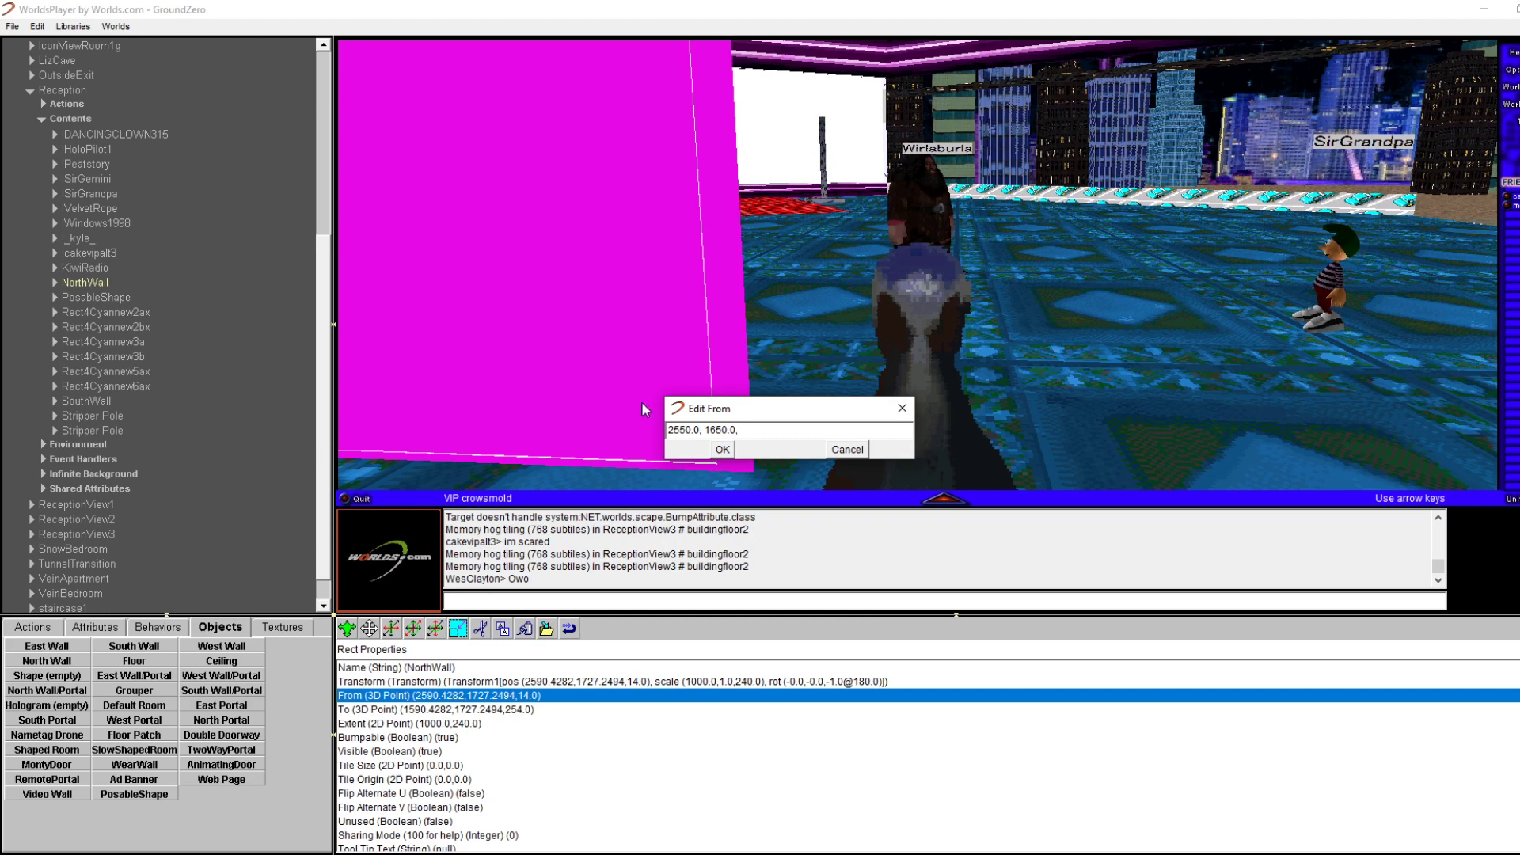
key(alt+Tab)
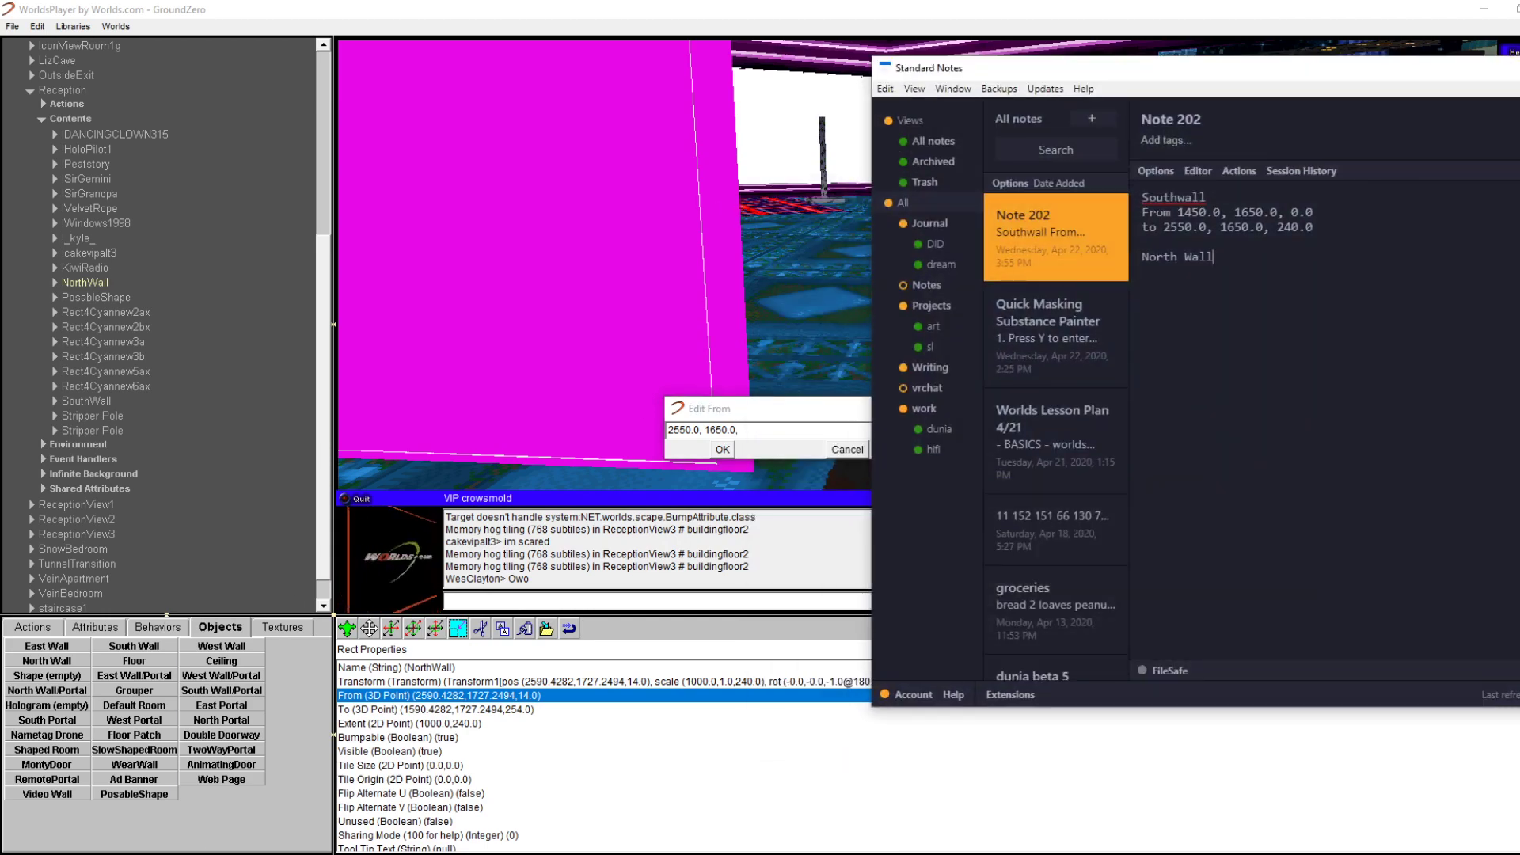
key(alt+Tab)
text(0)
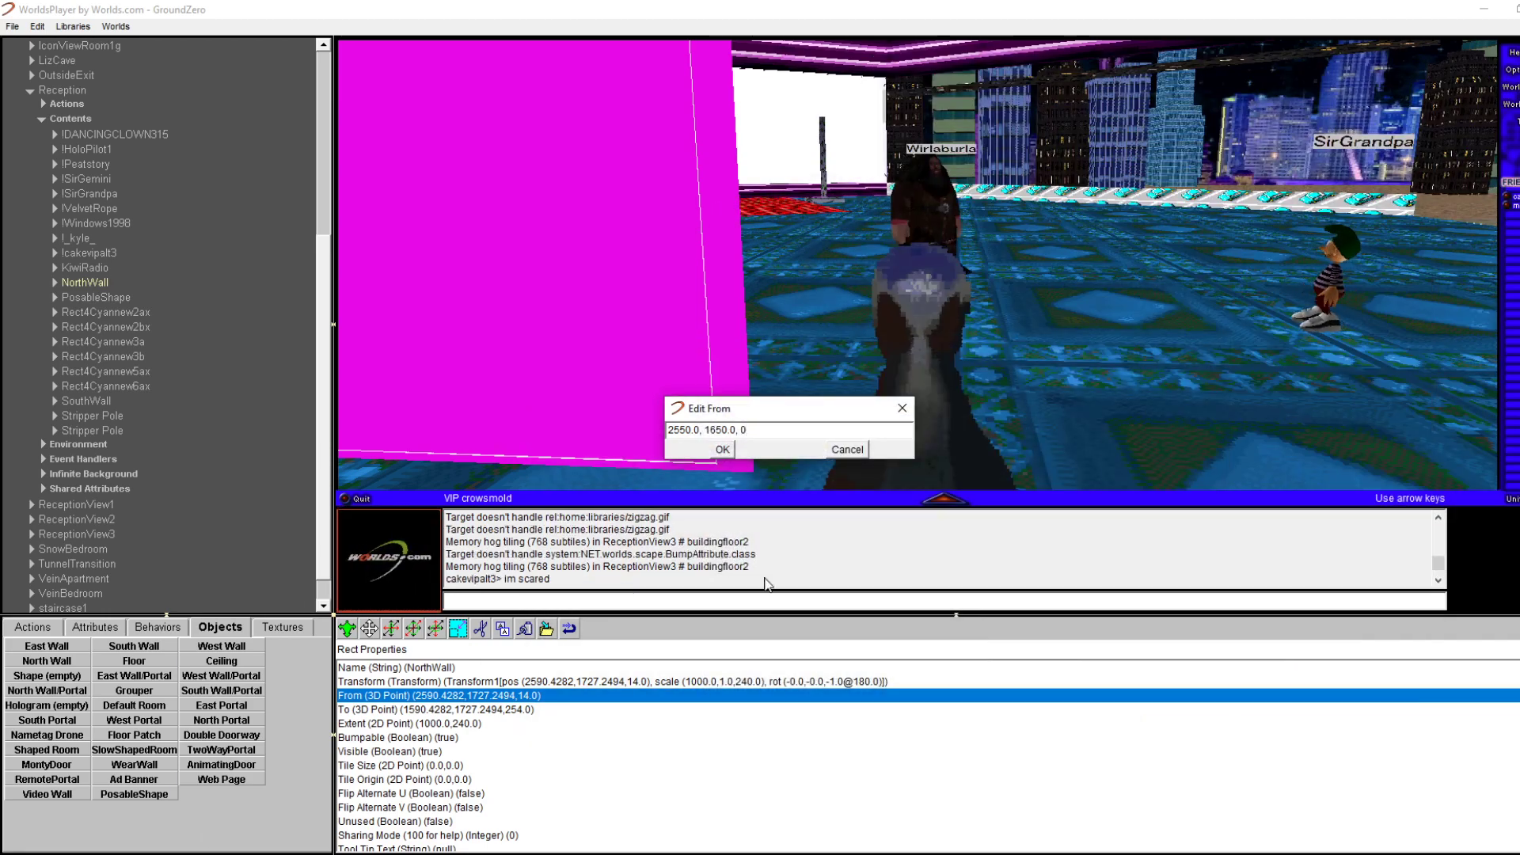
click(733, 454)
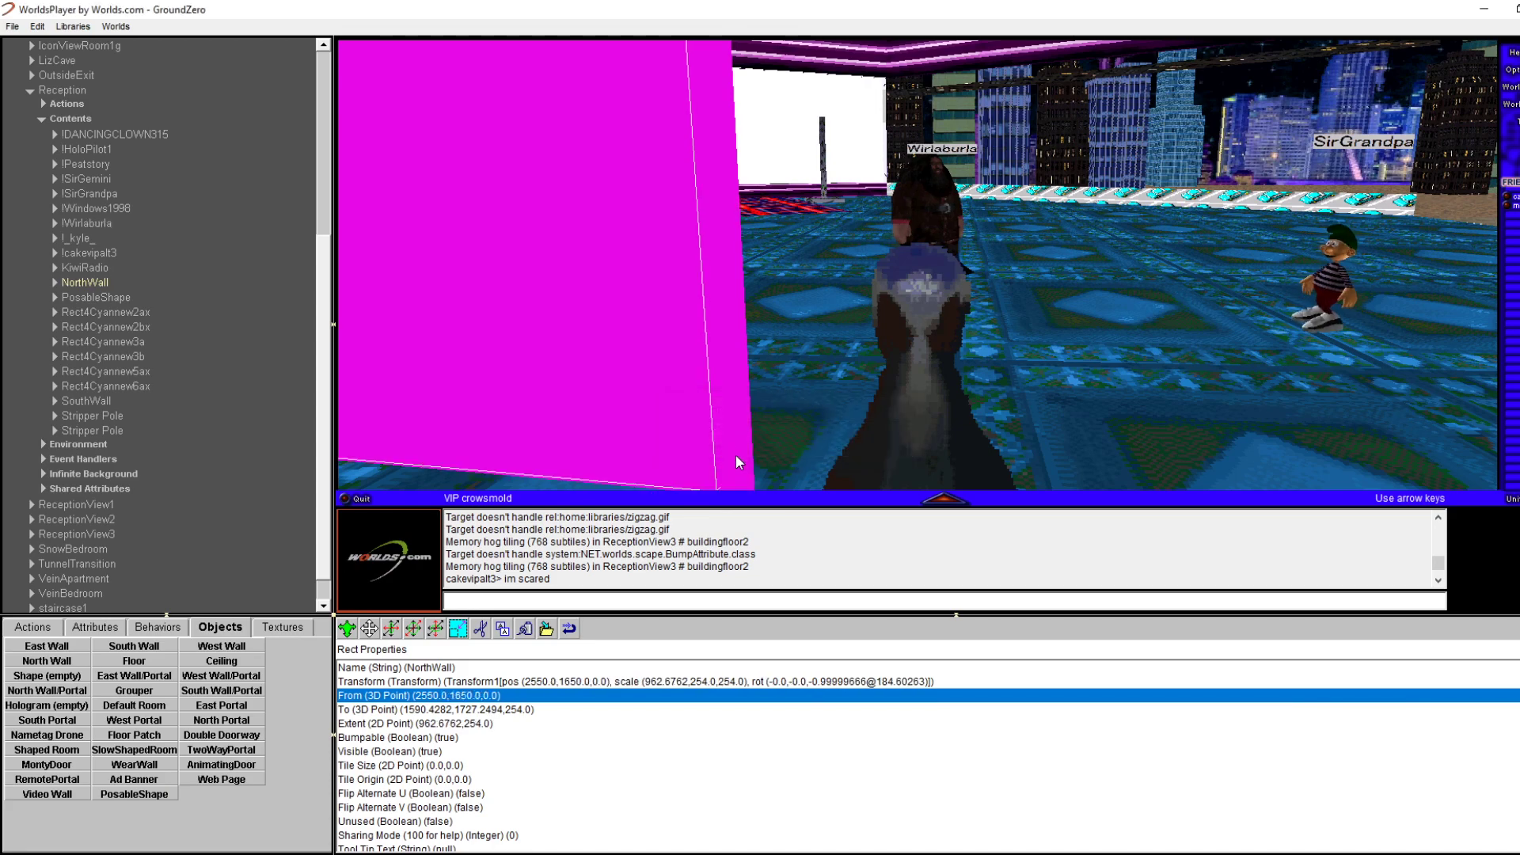
With the North Wall's To point open for editing, copy the Southwall From coordinates 1450.0, 1650.0, 0.0 from the note in Standard Notes
key(Left)
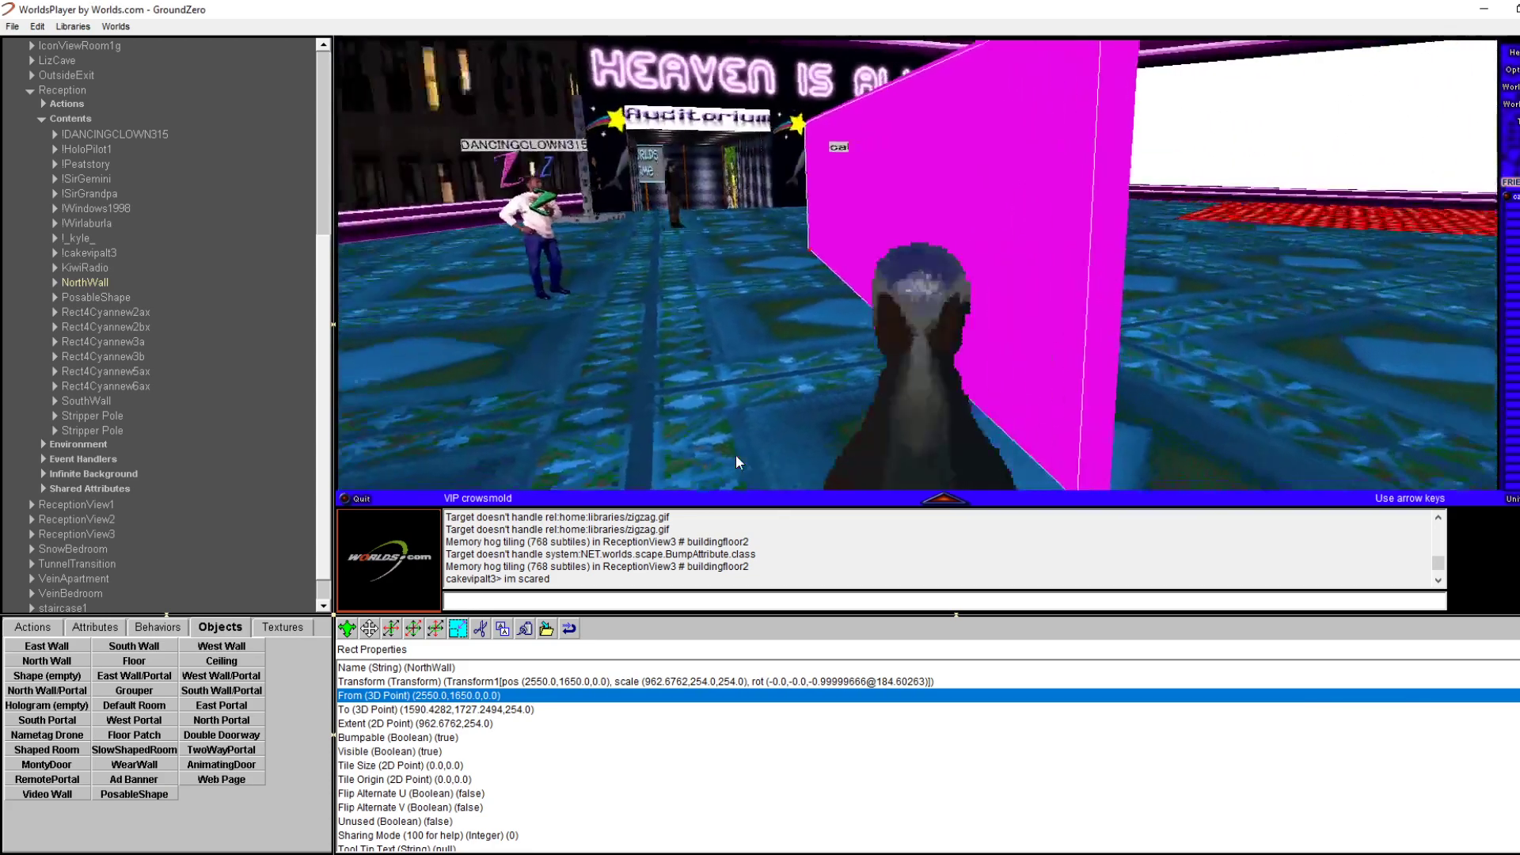
click(485, 712)
double_click(482, 710)
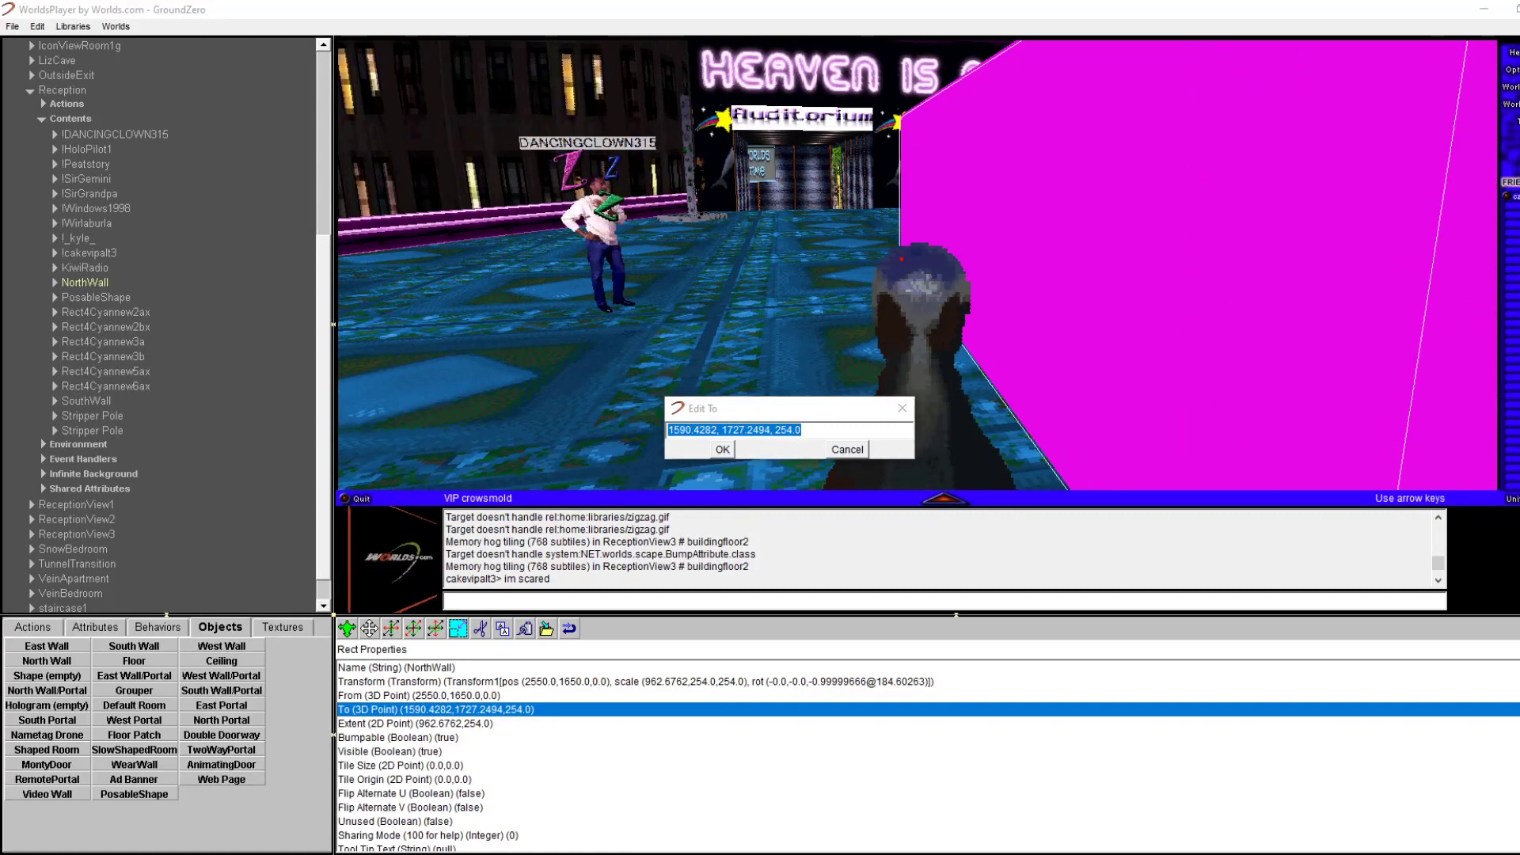
key(alt+Tab)
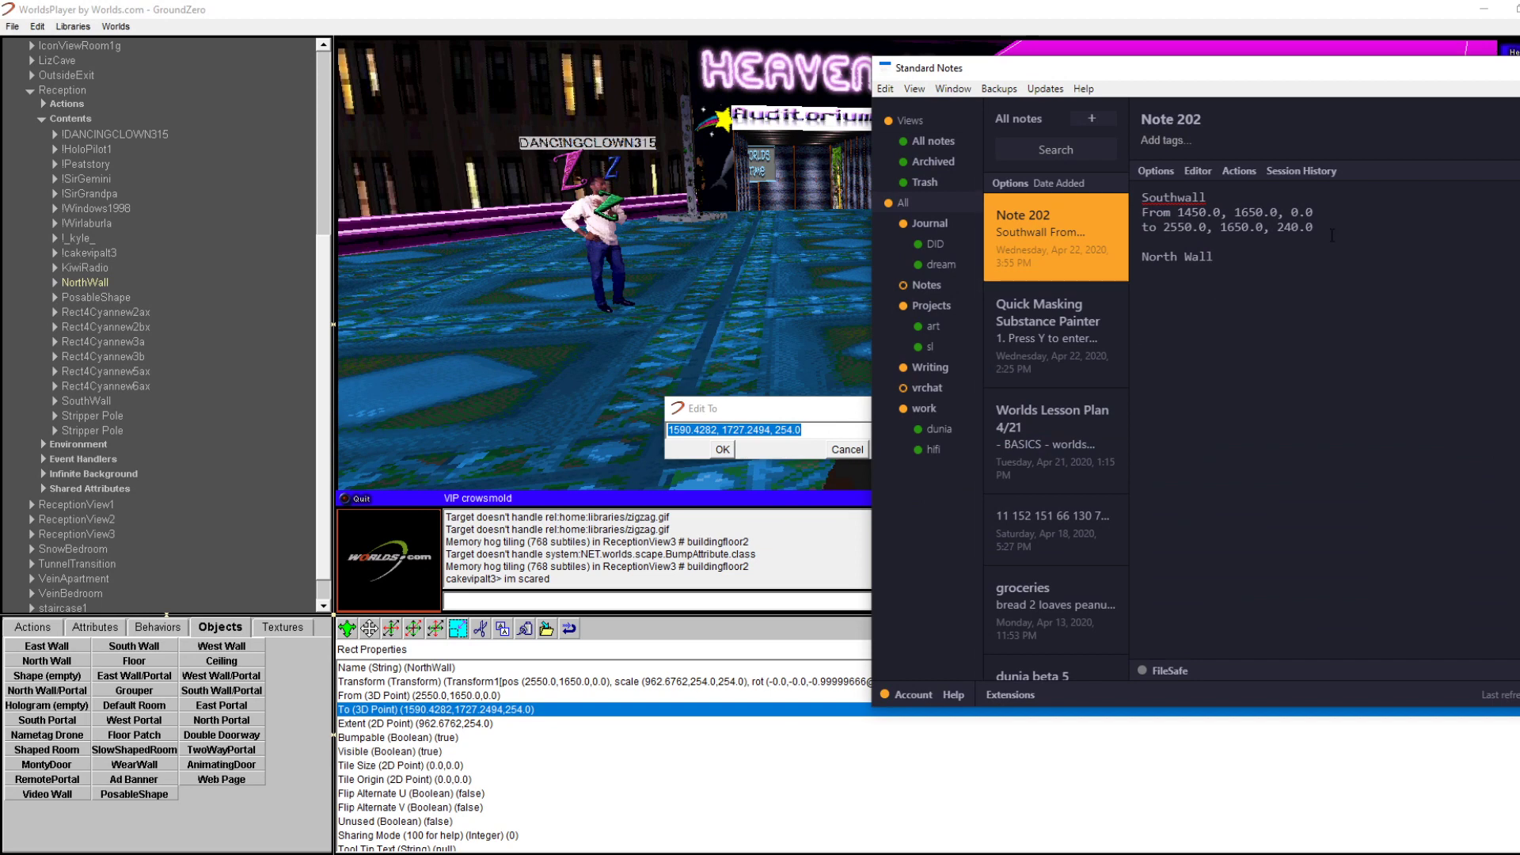
drag(1293, 209, 1181, 213)
key(ctrl+c)
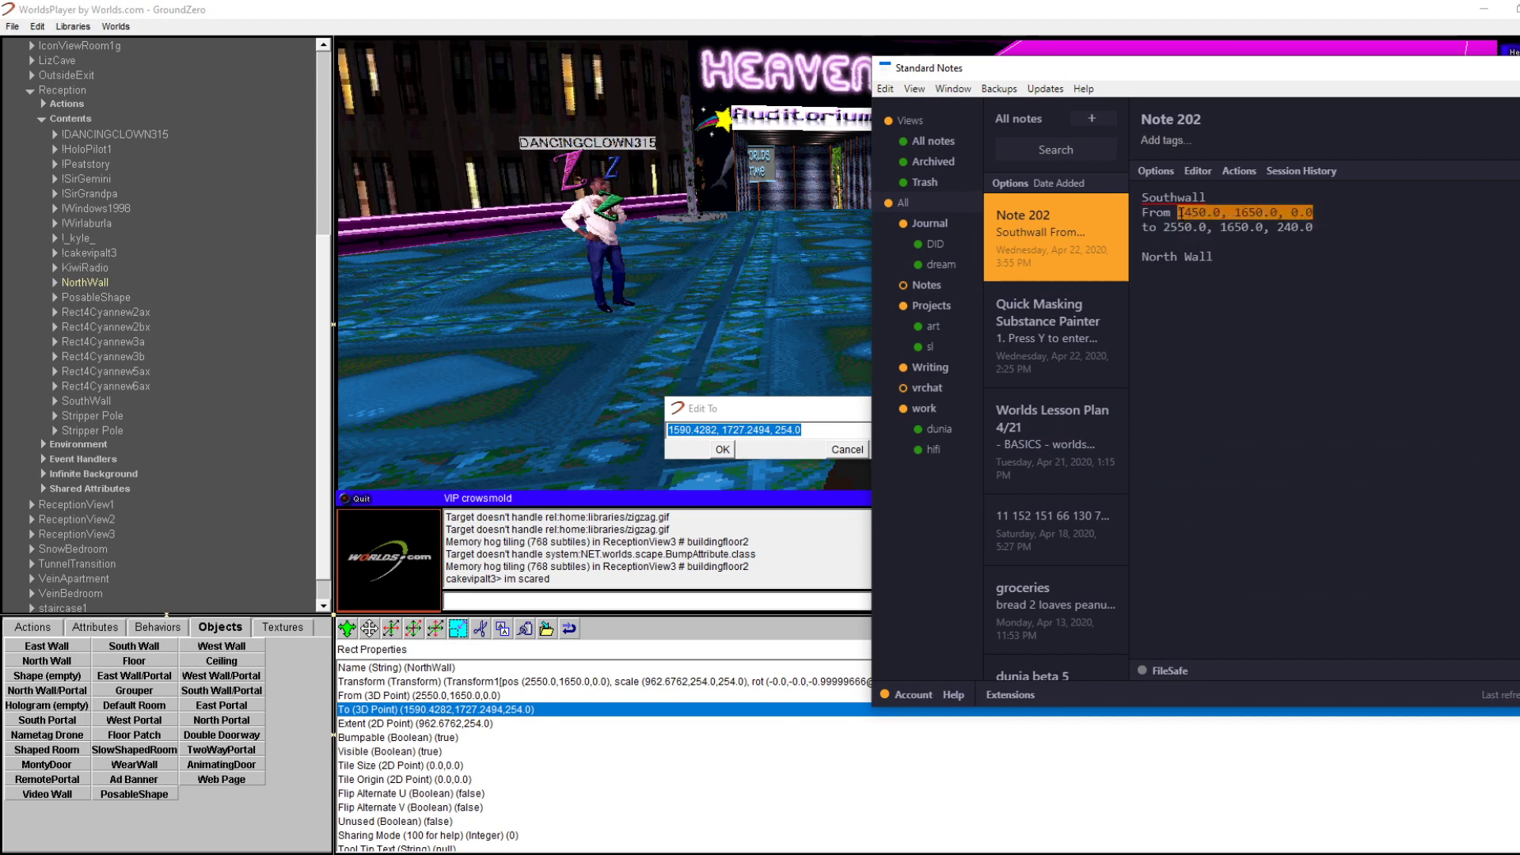
Back in WorldsPlayer, set the North Wall's To point to 1450.0, 1650.0, 240.0
click(827, 431)
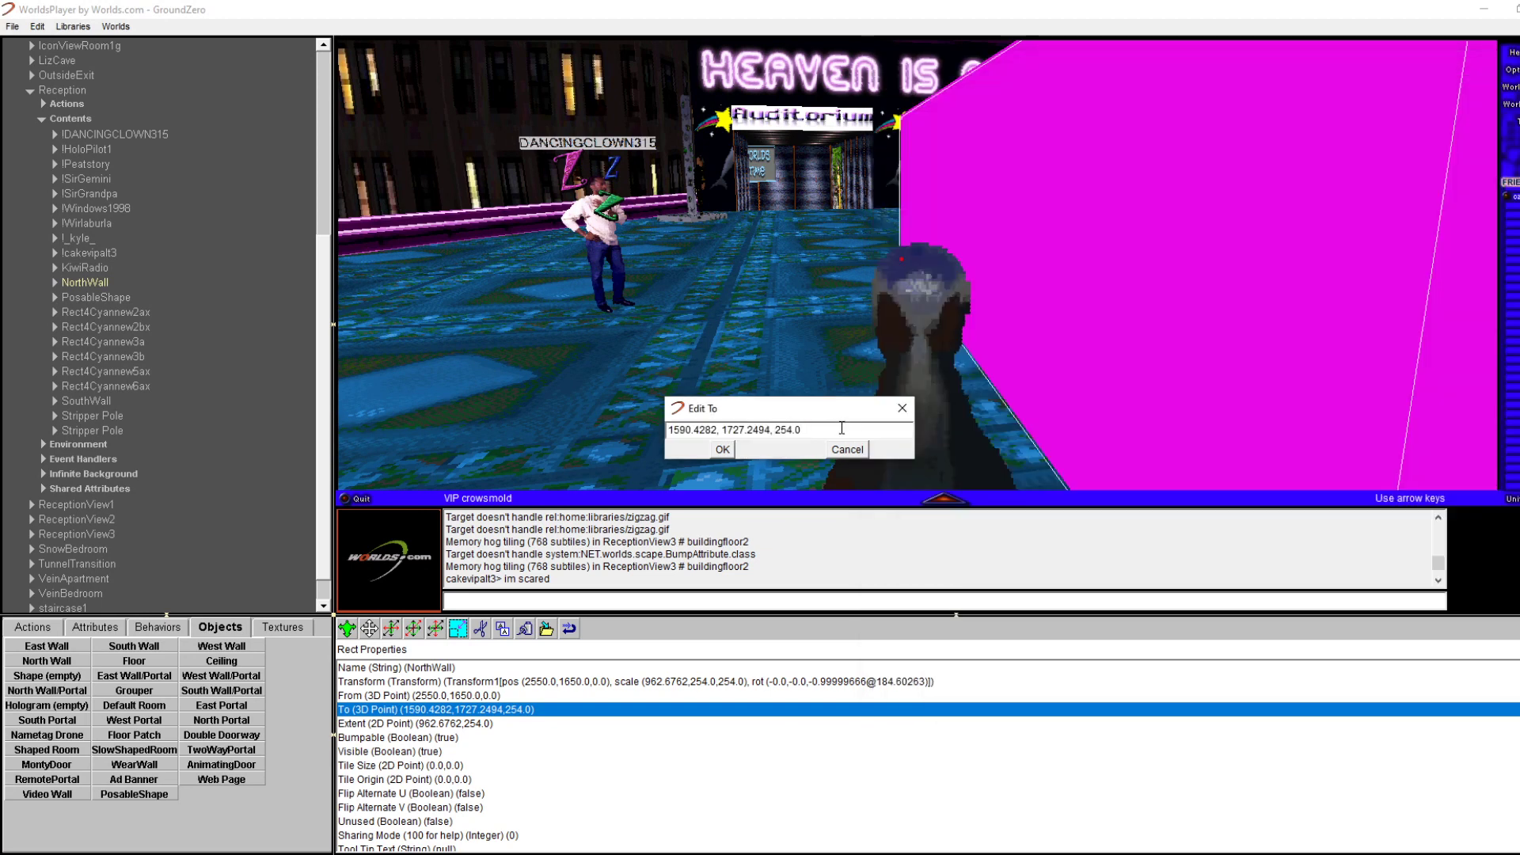
key(BackSpace)
key(BackSpace)
key(BackSpace)
key(BackSpace)
key(BackSpace)
key(BackSpace)
key(BackSpace)
key(BackSpace)
key(BackSpace)
key(BackSpace)
key(BackSpace)
key(BackSpace)
key(BackSpace)
key(BackSpace)
key(BackSpace)
key(BackSpace)
key(BackSpace)
key(BackSpace)
key(BackSpace)
key(BackSpace)
key(ctrl+v)
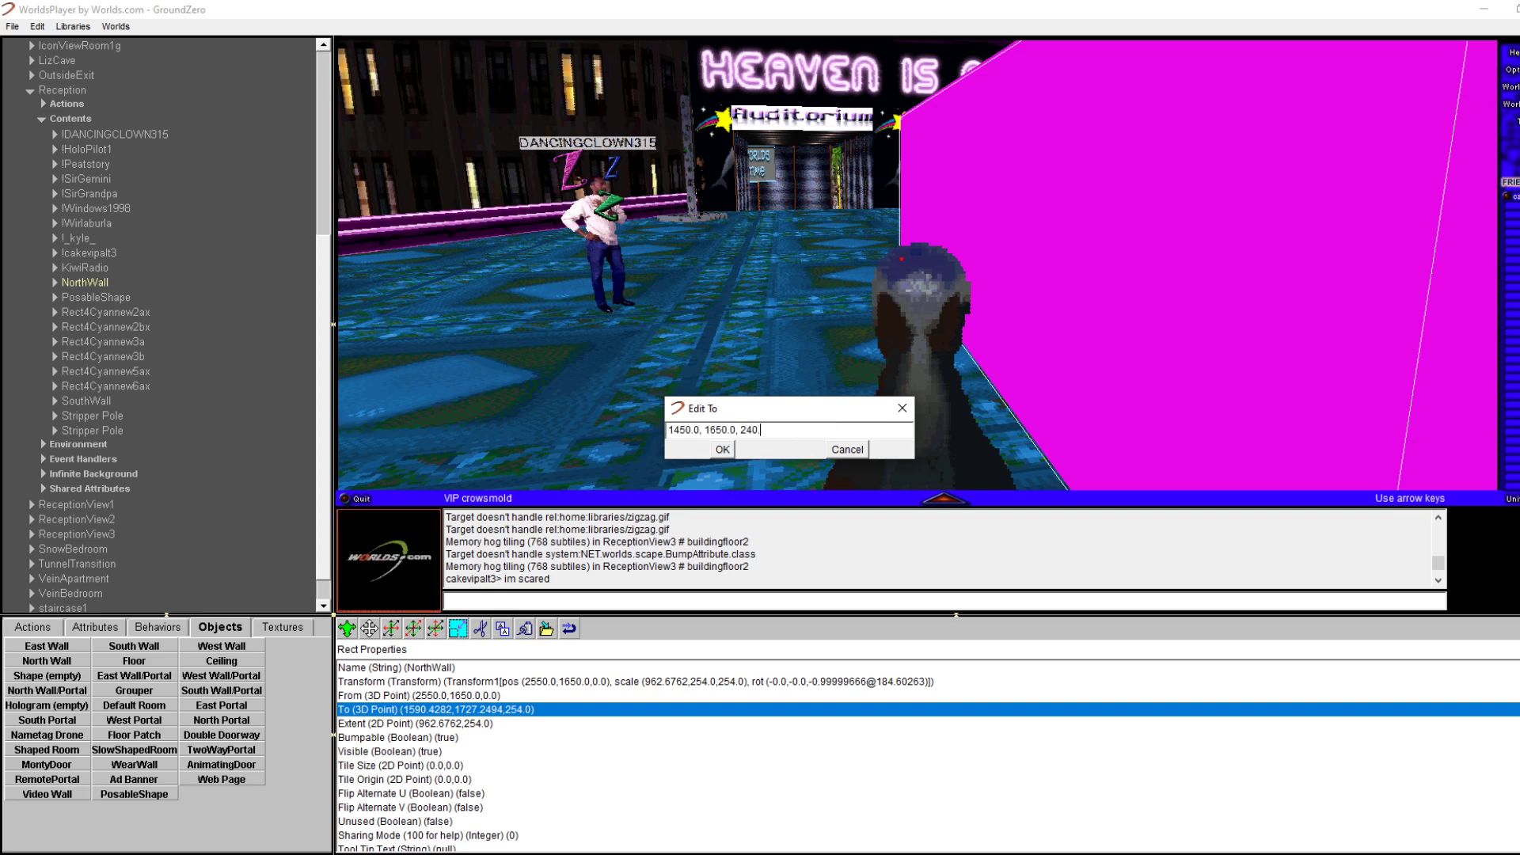
text(0)
key(Return)
Walk around the aligned walls in the plaza and examine the yellow and magenta sides from both directions
key(Right)
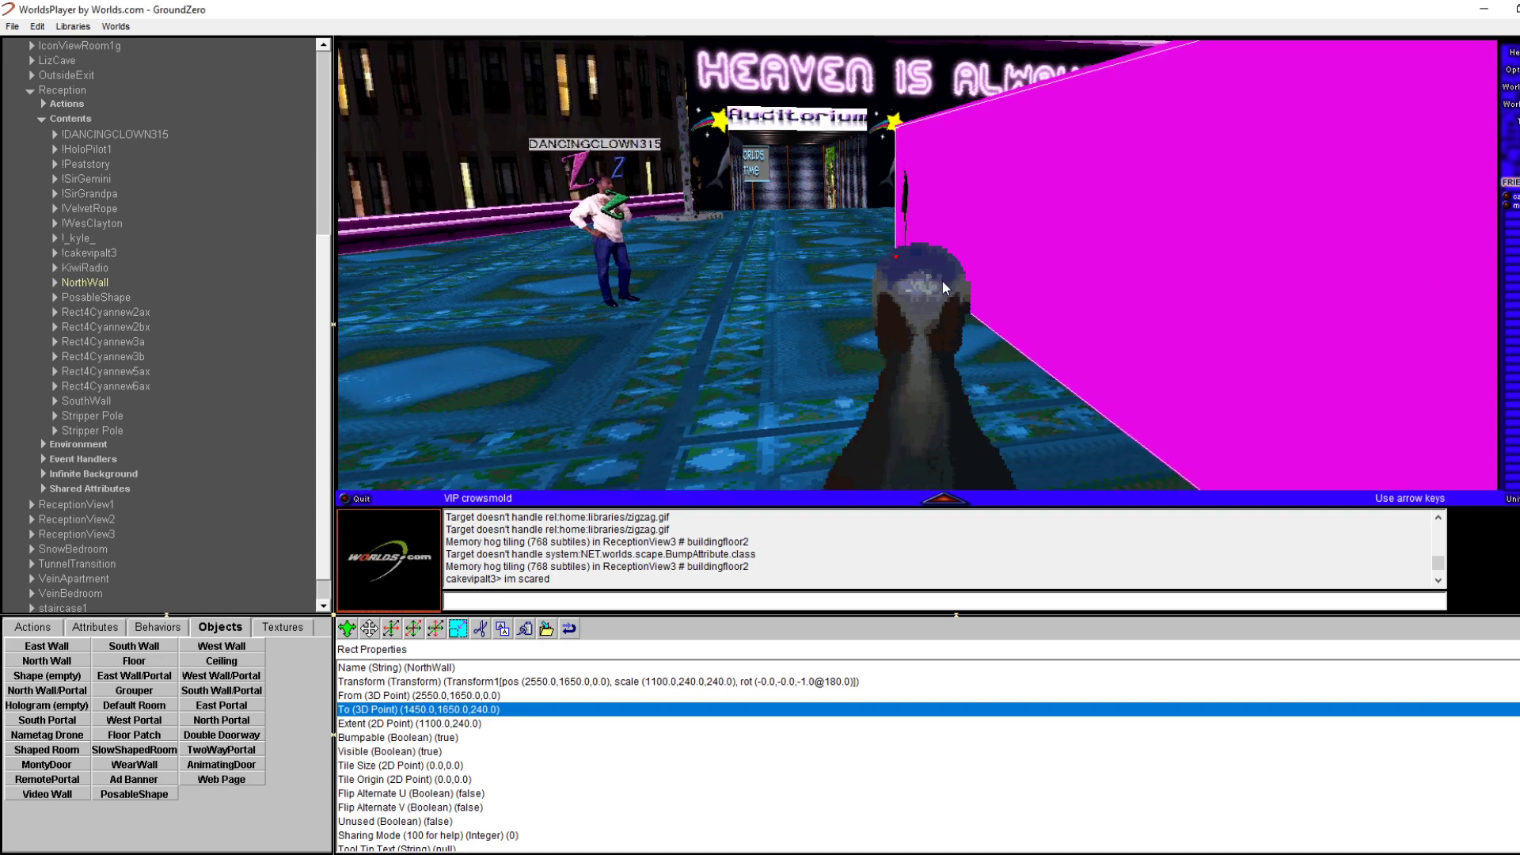
key(Right)
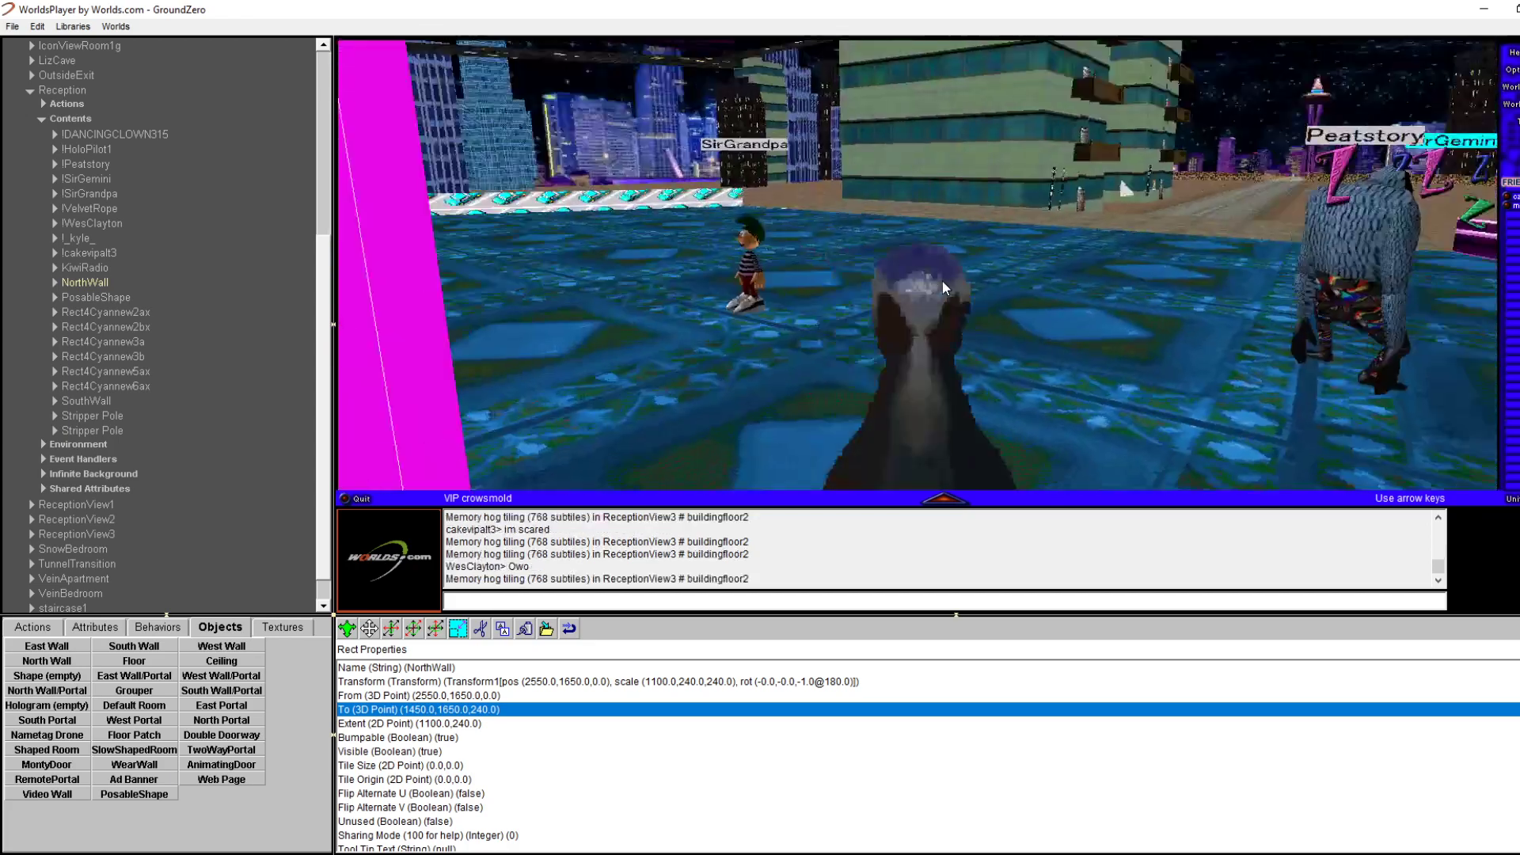
key(Left)
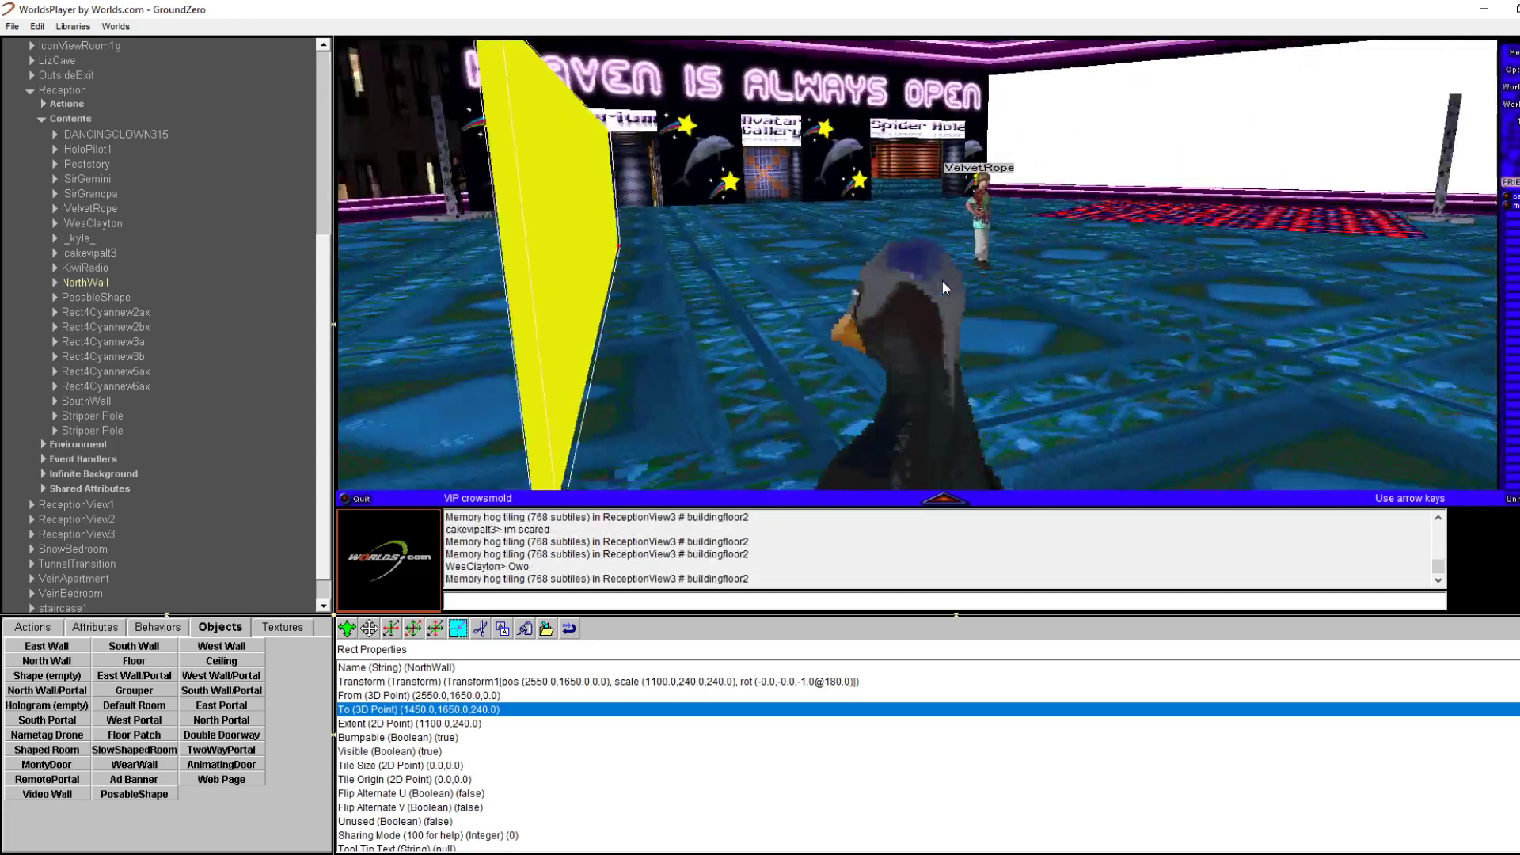
key(Left)
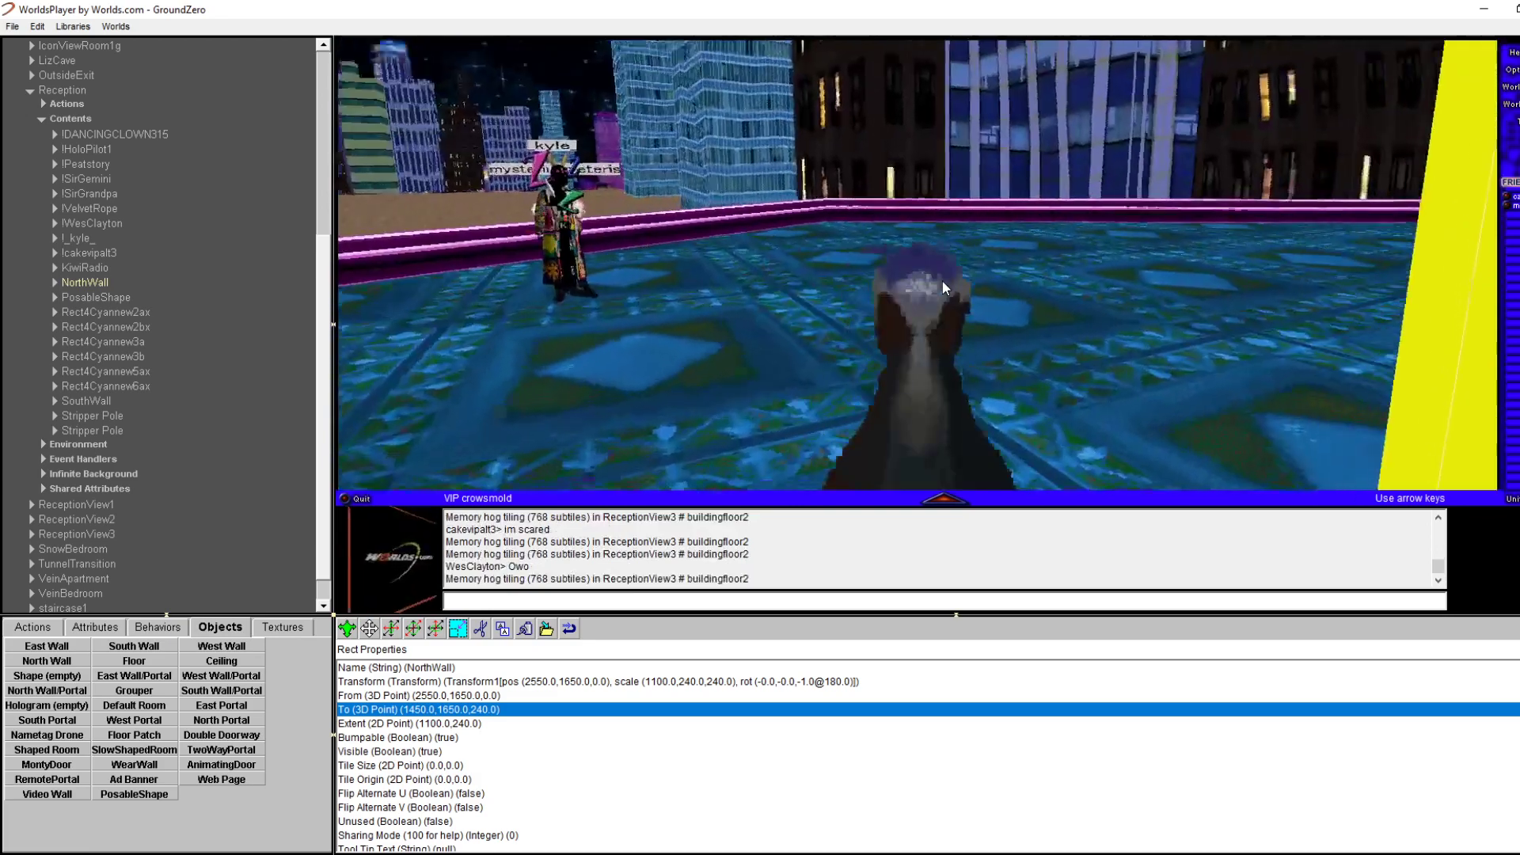
key(Right)
key(Right)
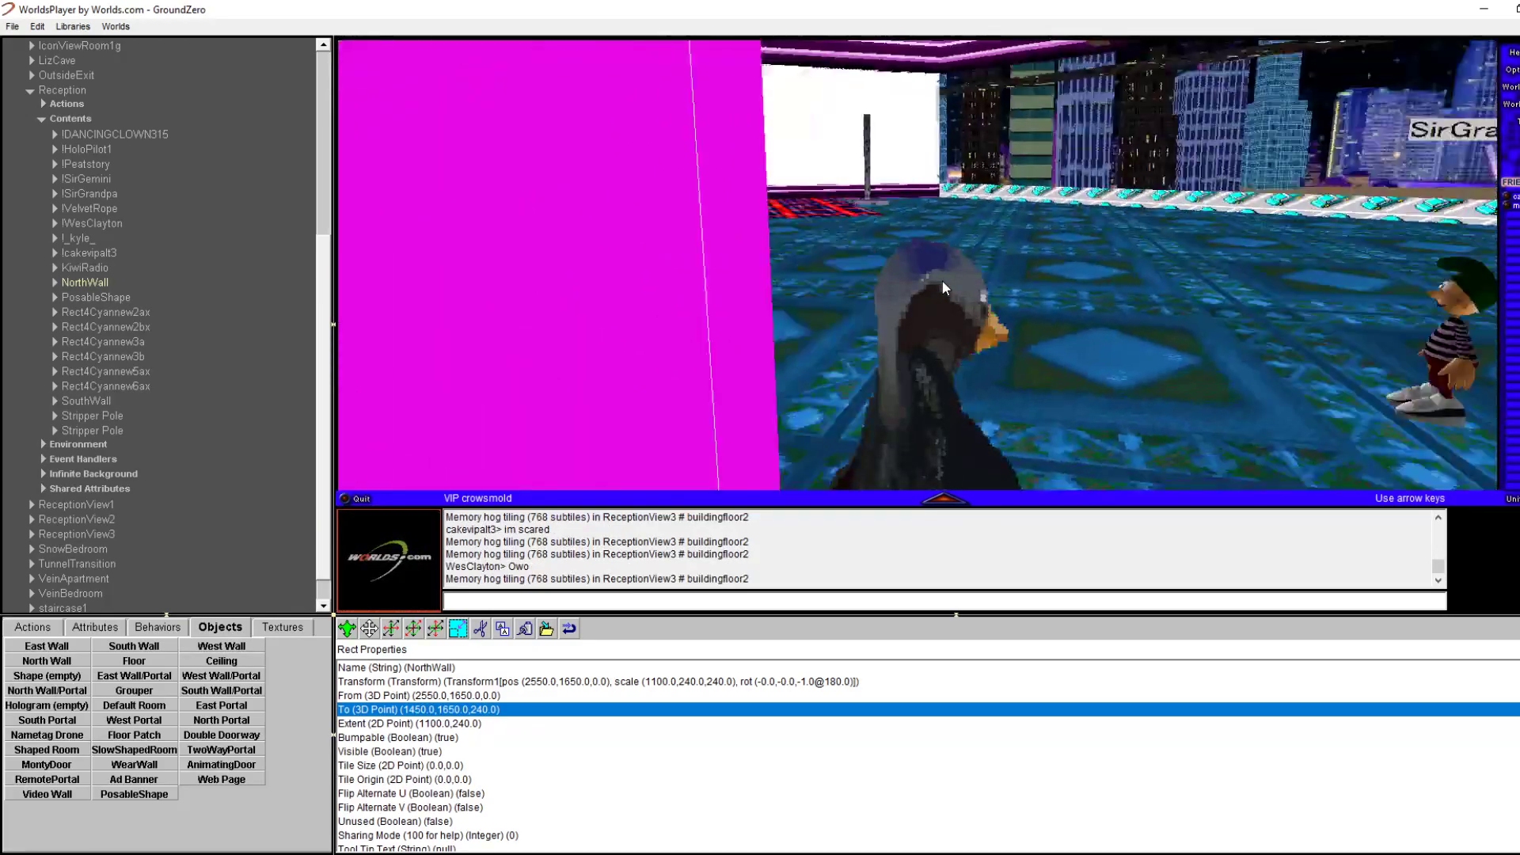
key(Left)
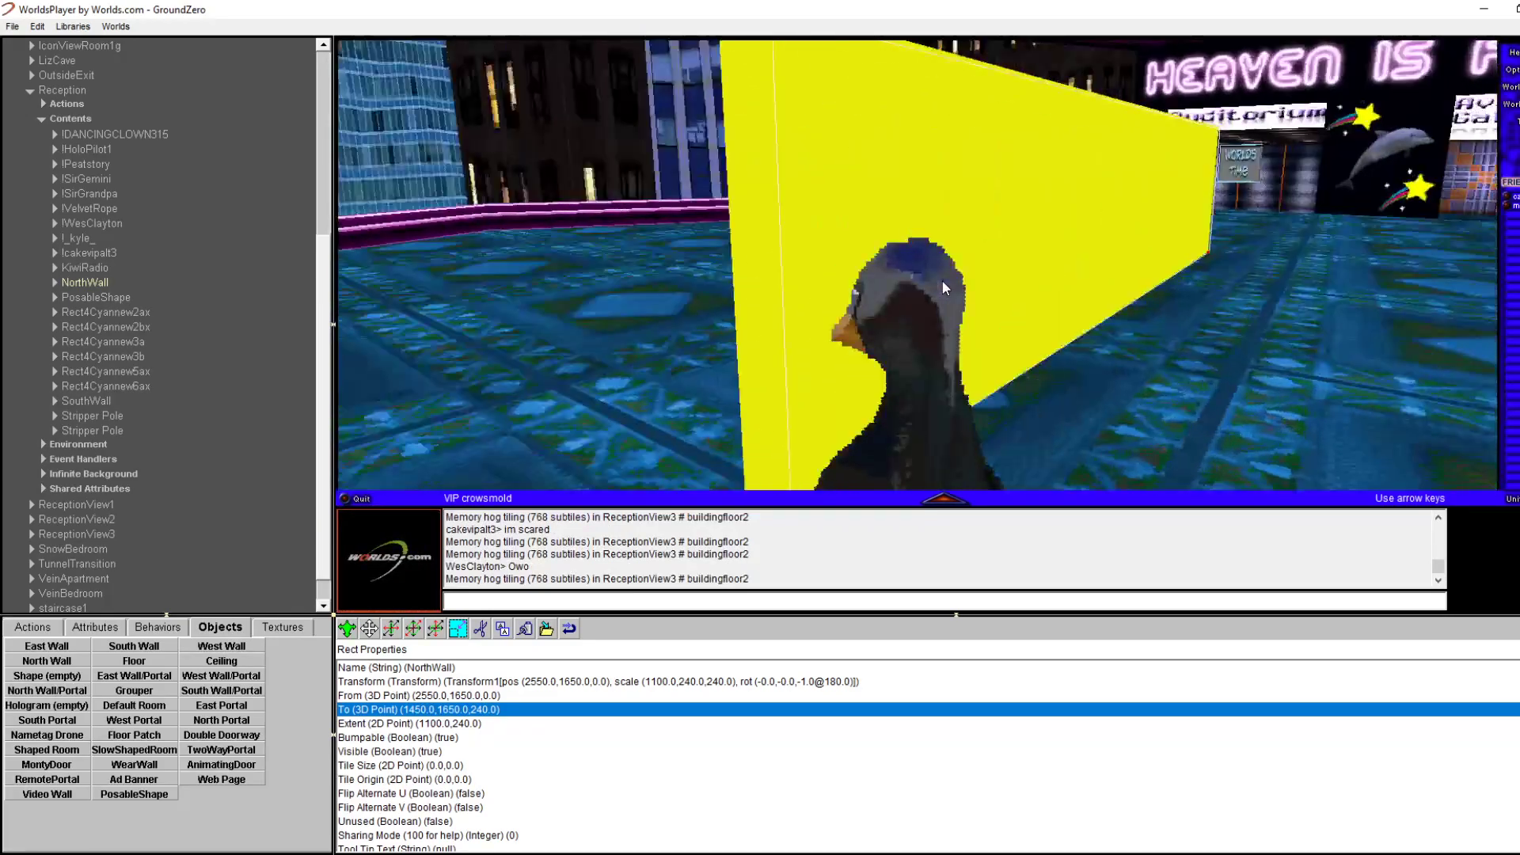
key(Right)
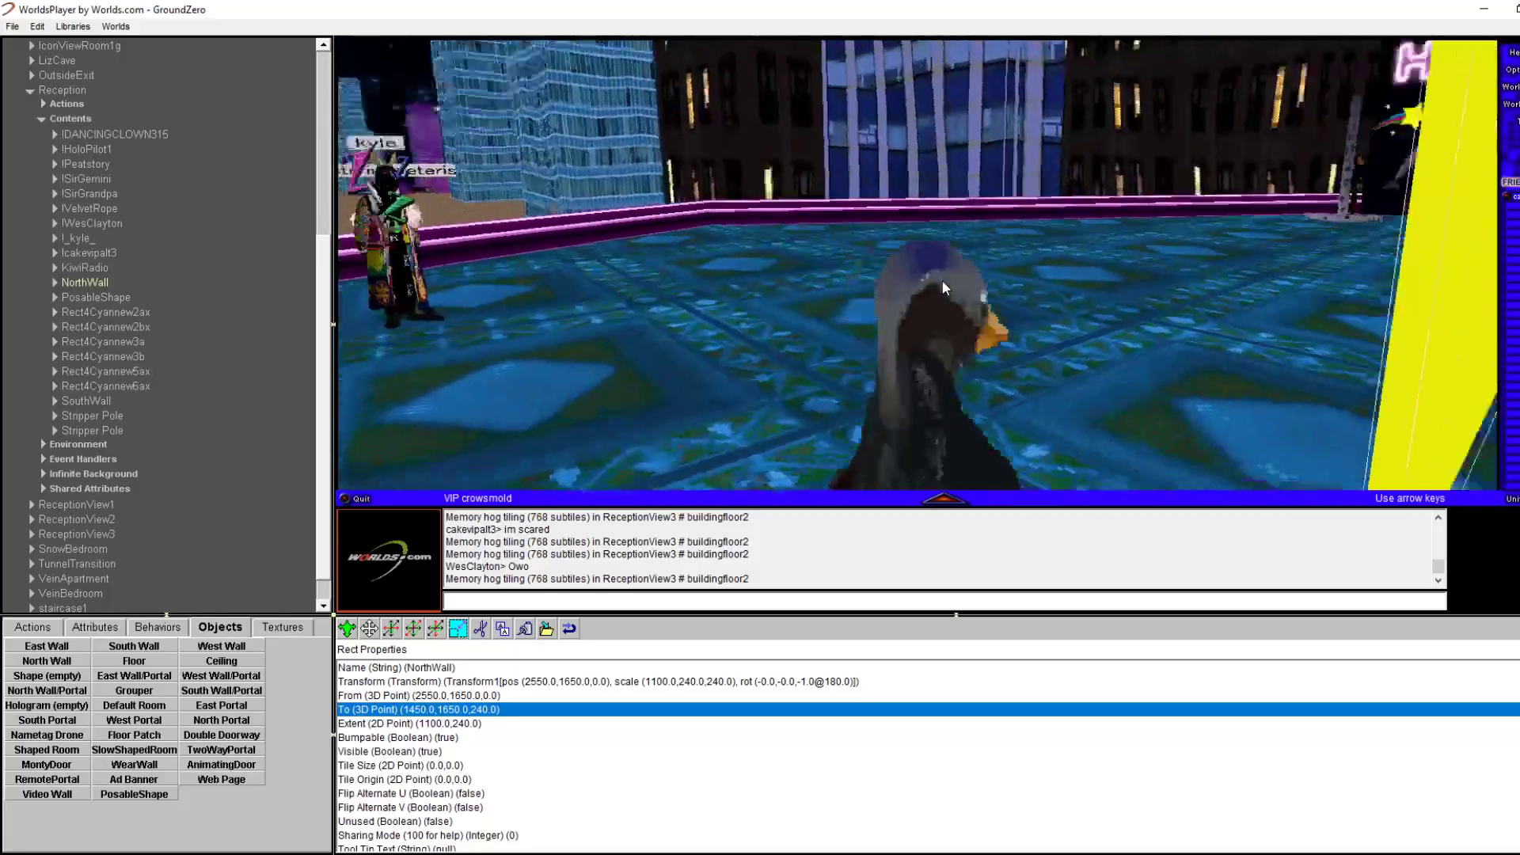
key(Right)
key(Up)
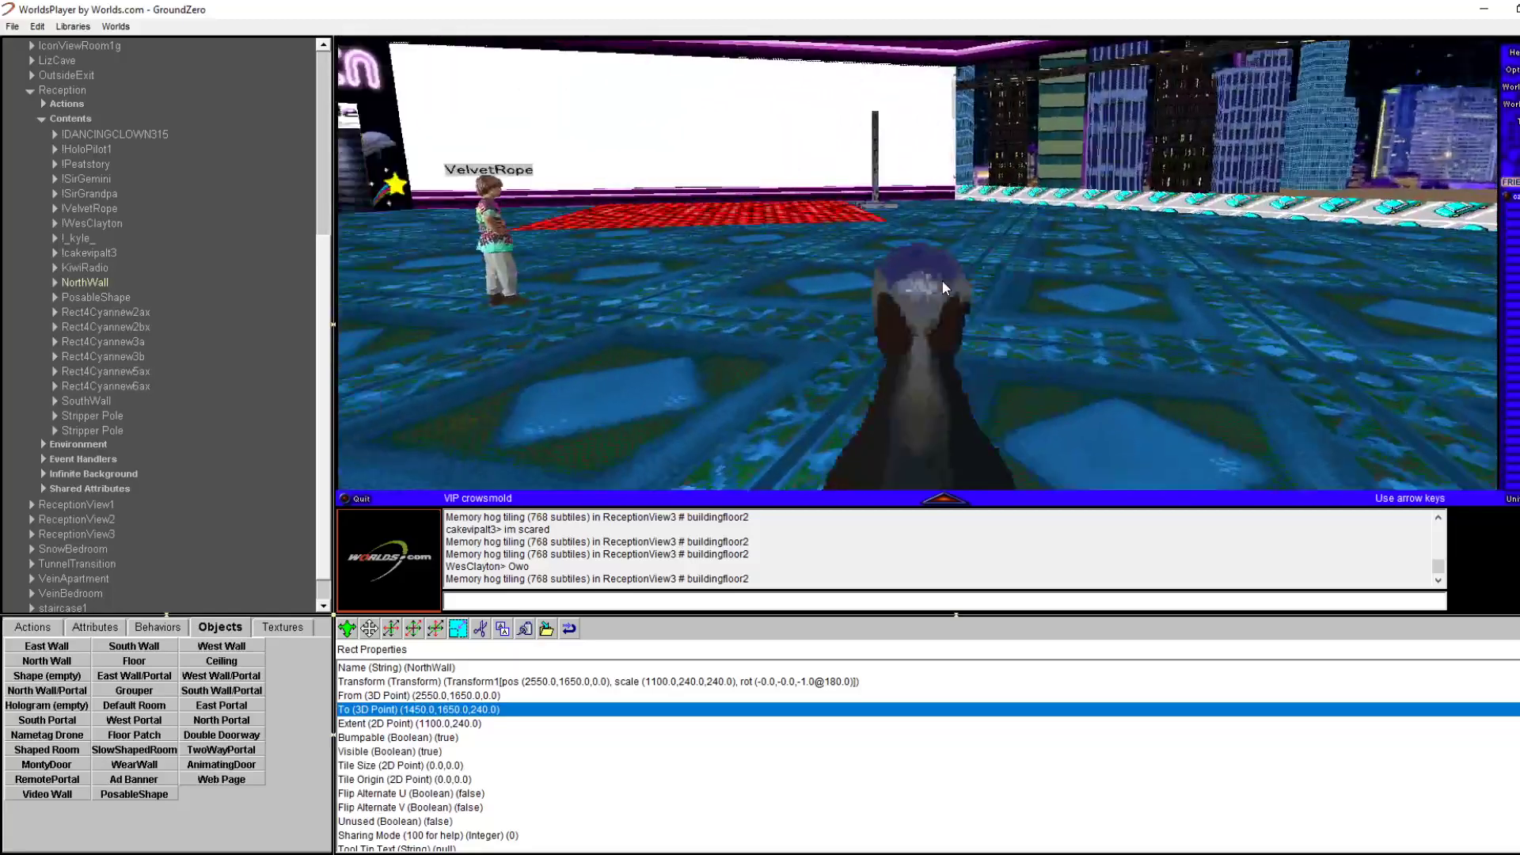
key(Left)
key(Left)
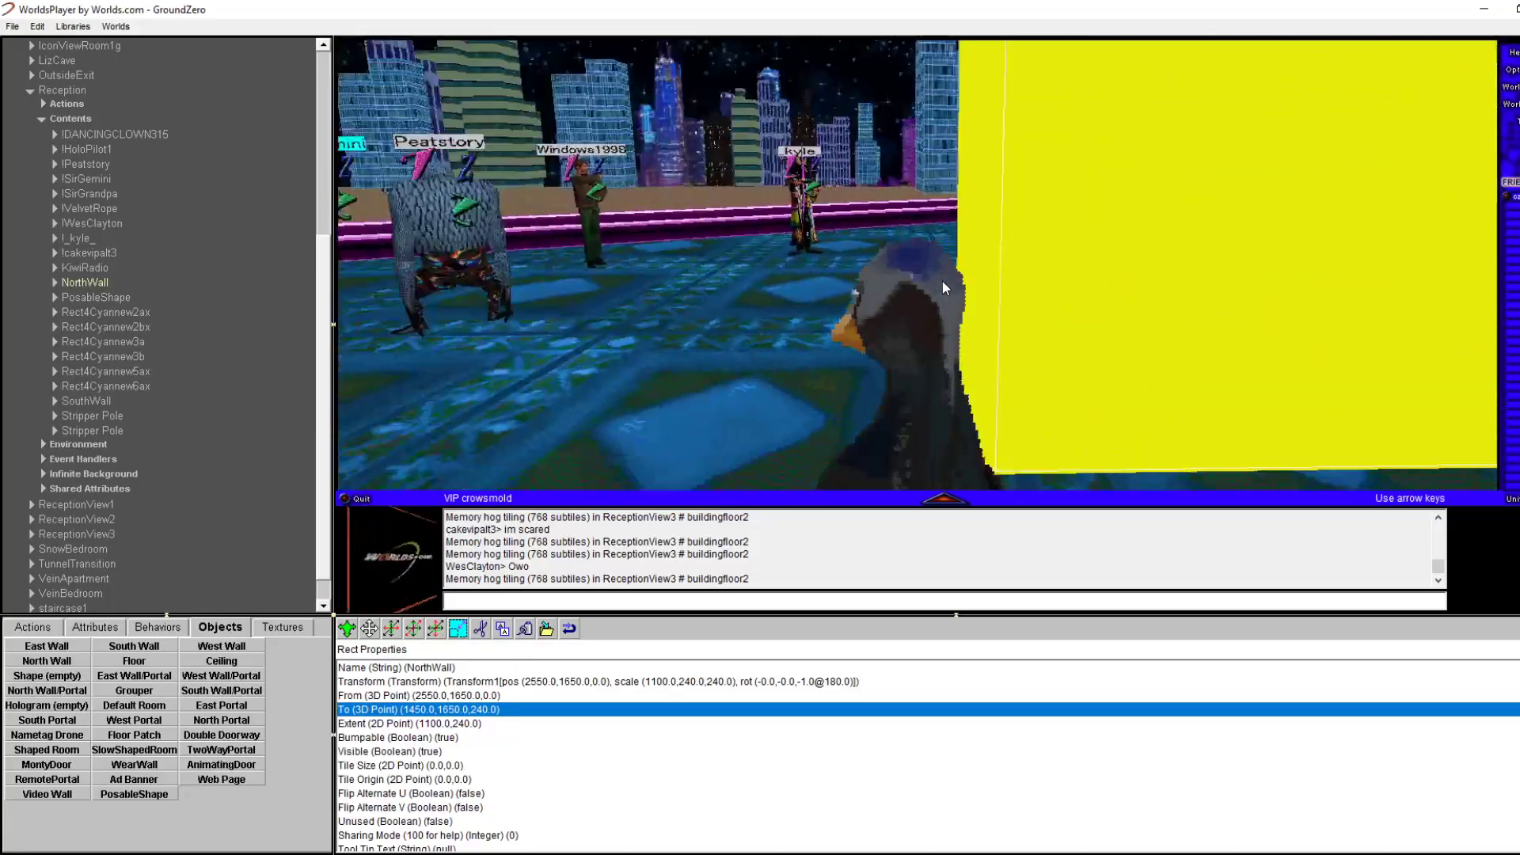
key(Right)
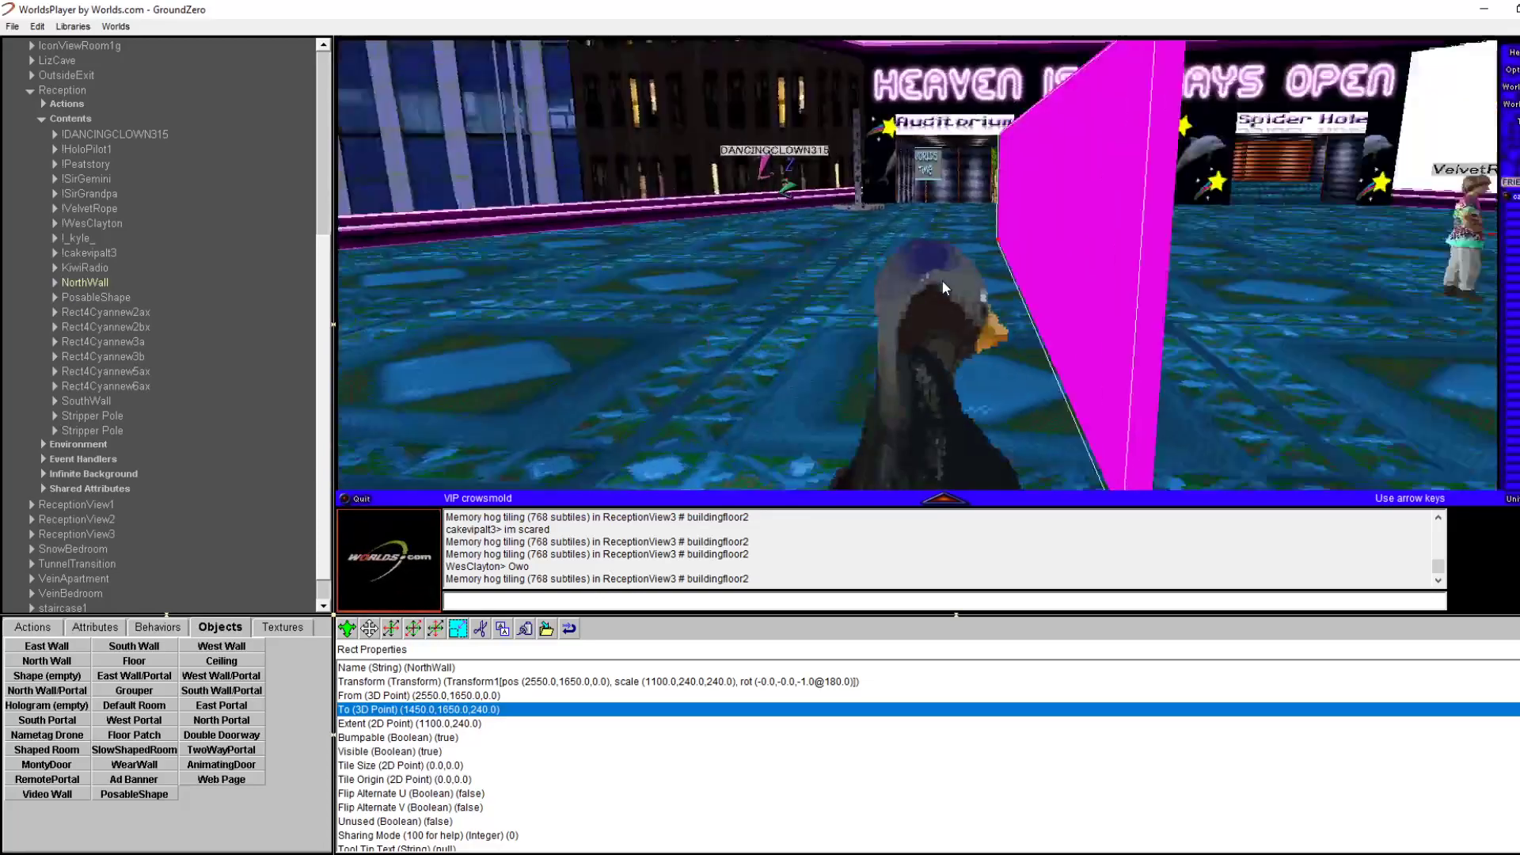
key(Right)
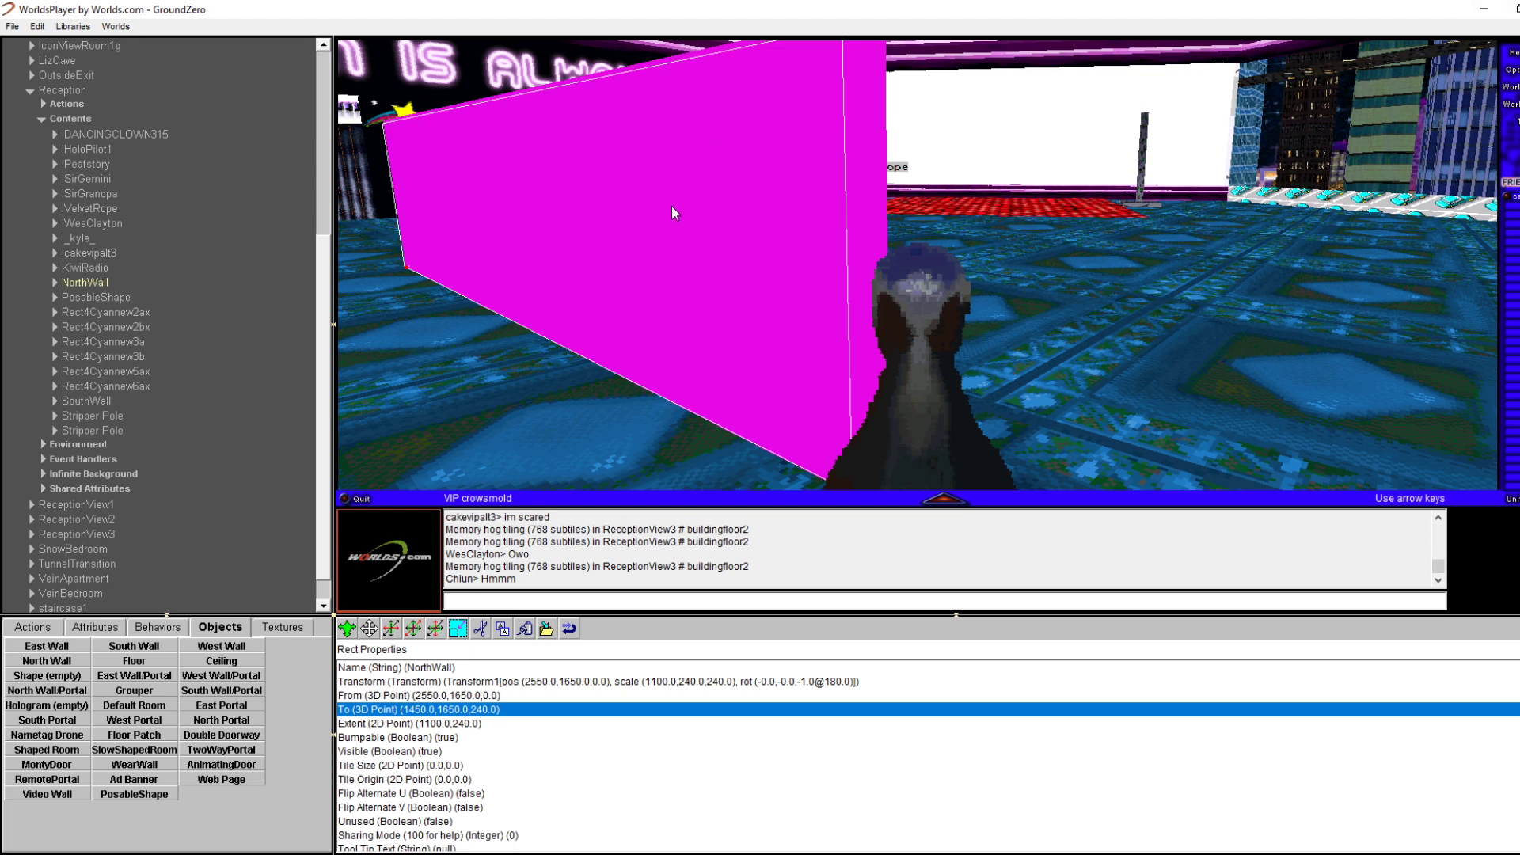
Cut the NorthWall and the SouthWall from the Reception room's contents
click(101, 287)
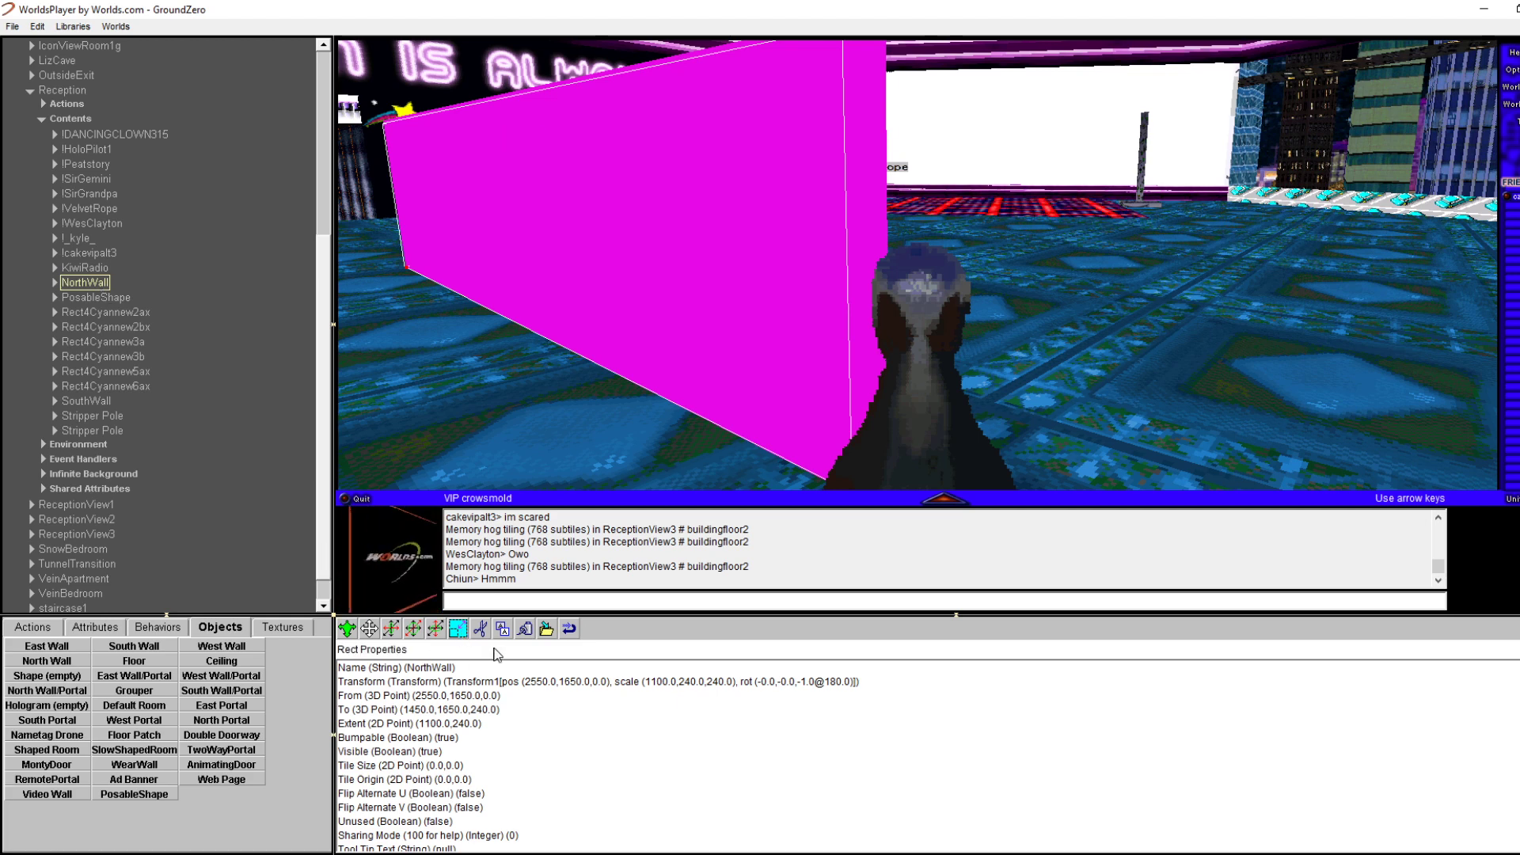
click(481, 629)
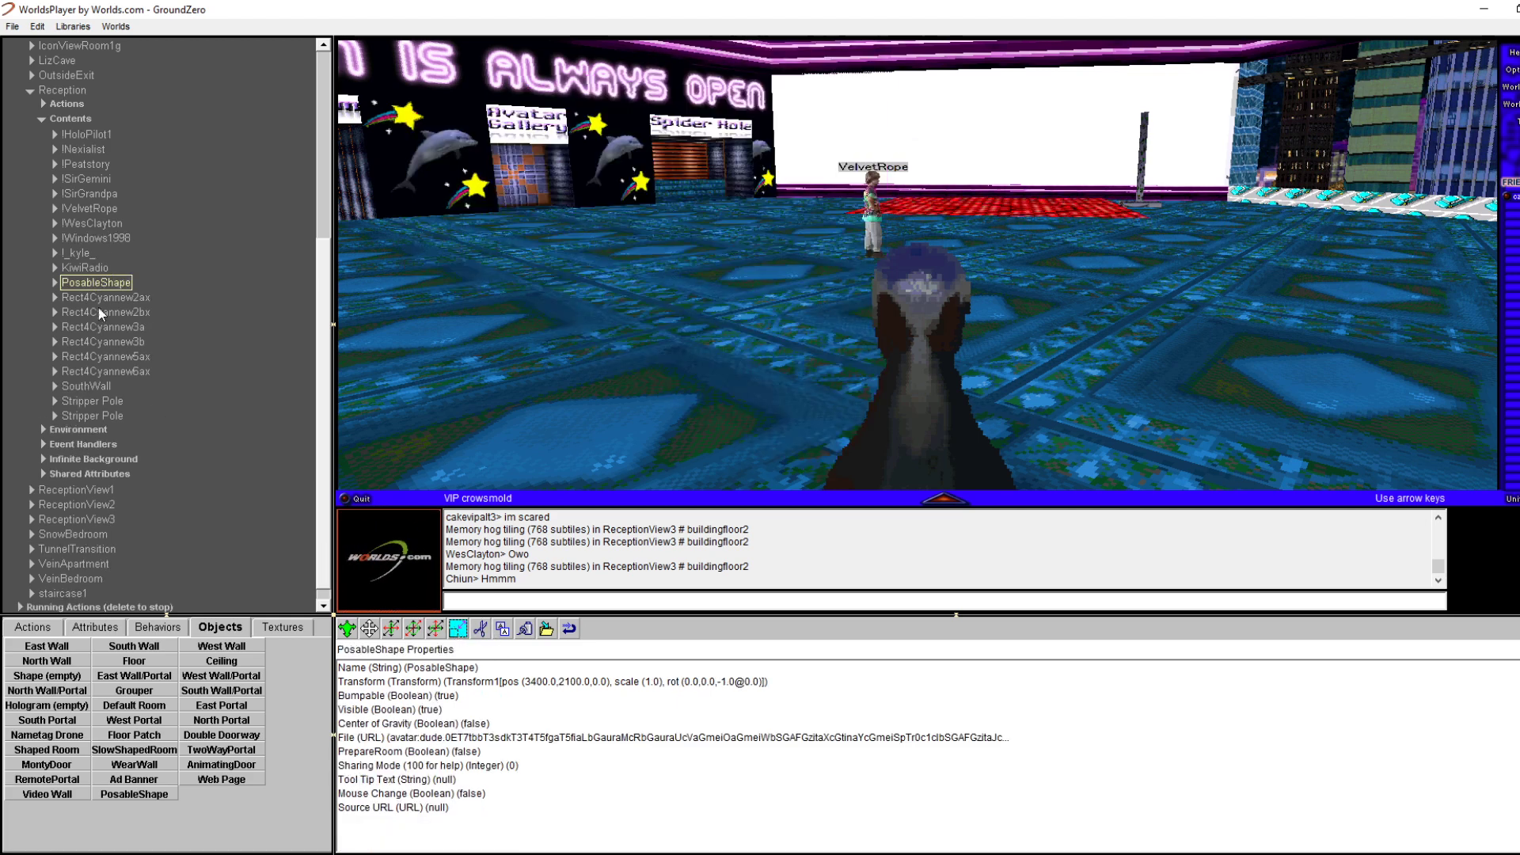
click(105, 384)
click(479, 630)
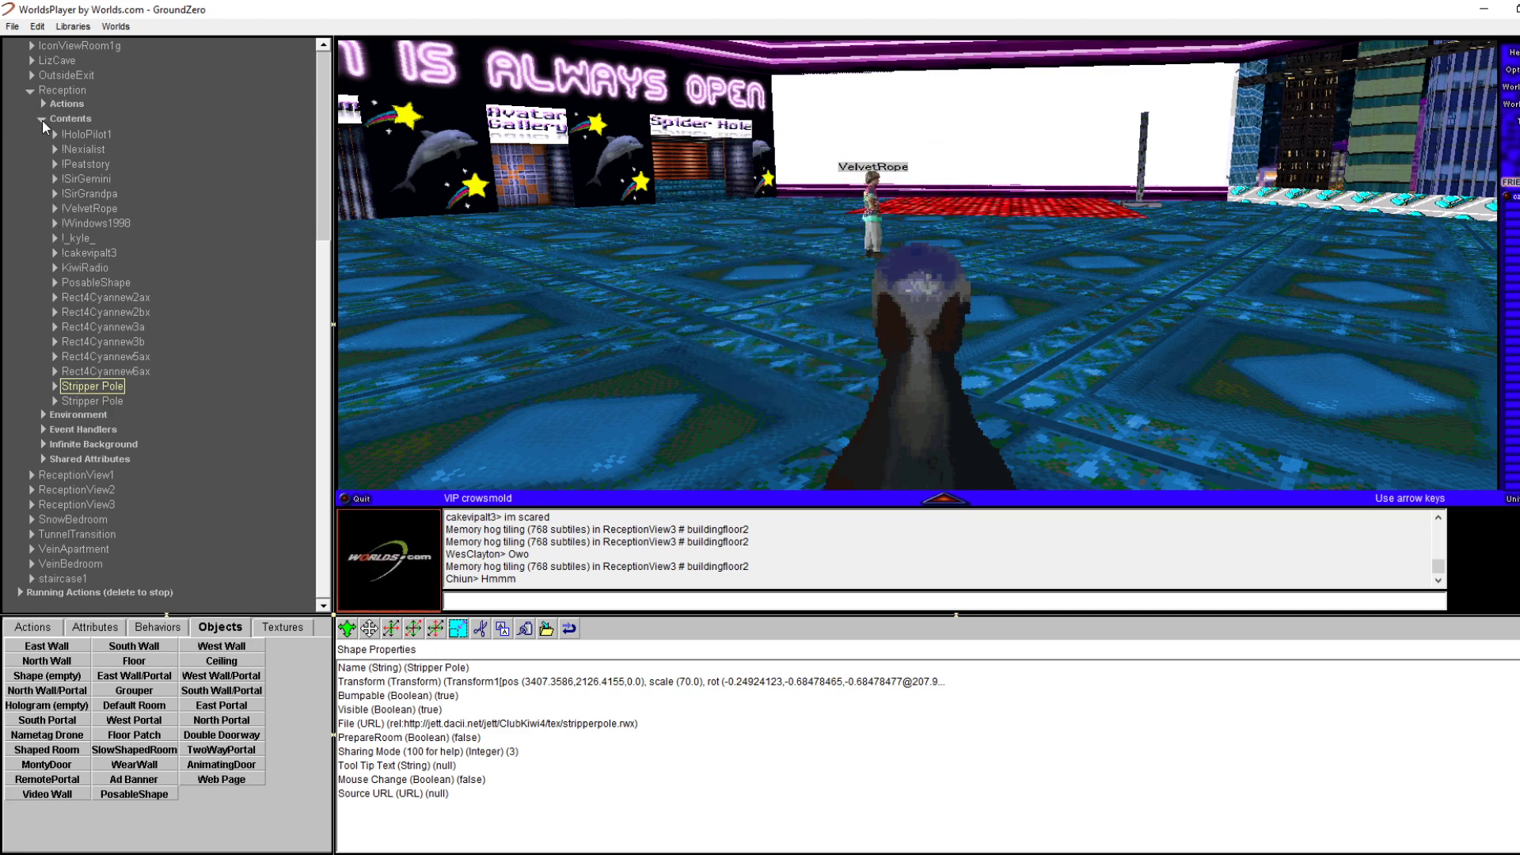
List the contents of Reception's Environment and inspect the properties of the second Rect875 and Rect4Cyannew6c
click(41, 118)
click(45, 130)
click(54, 163)
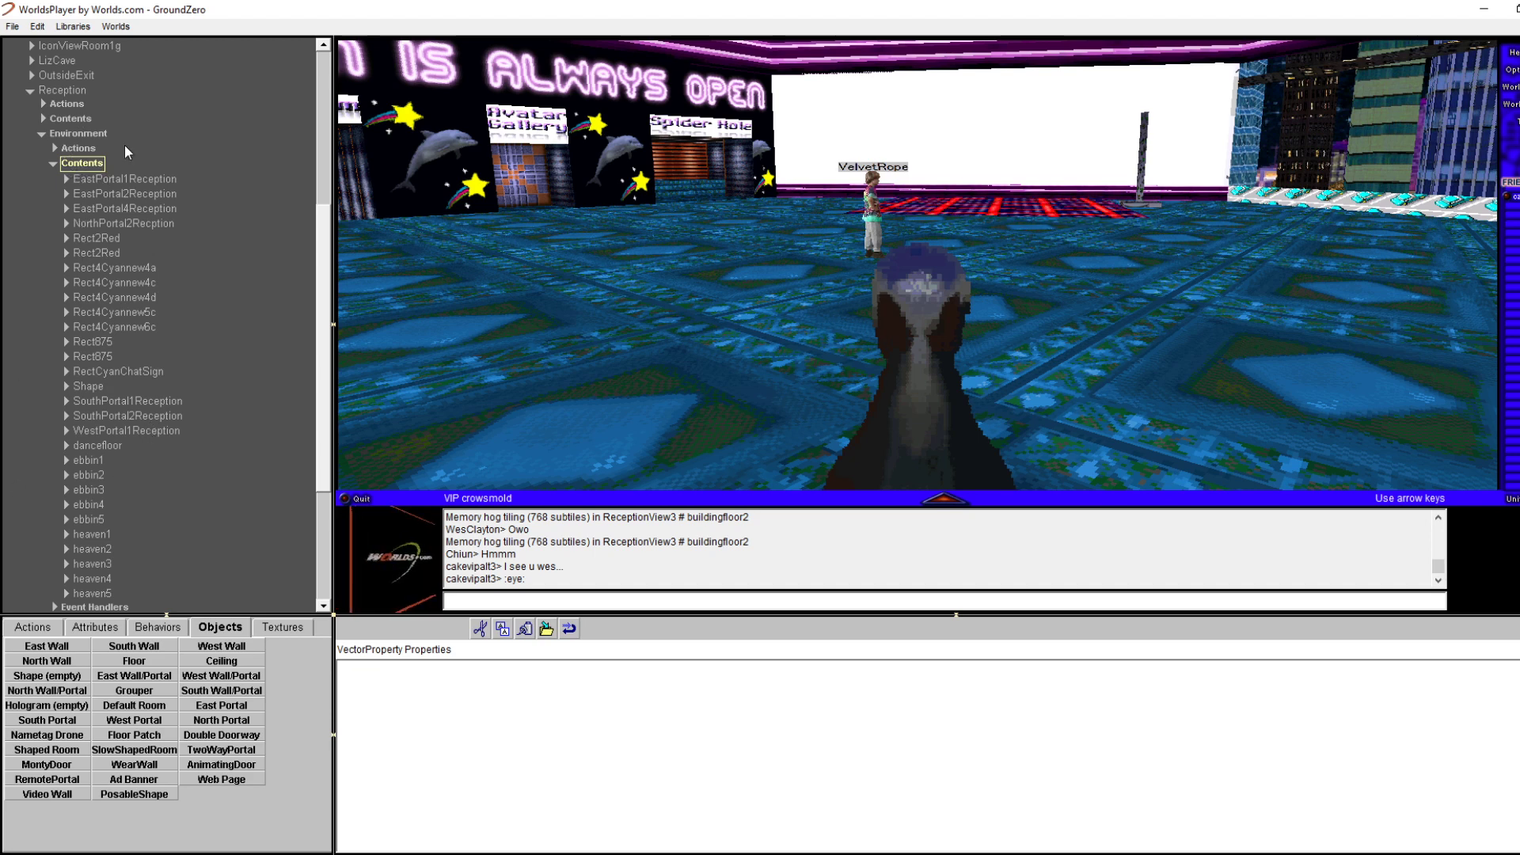
key(Left)
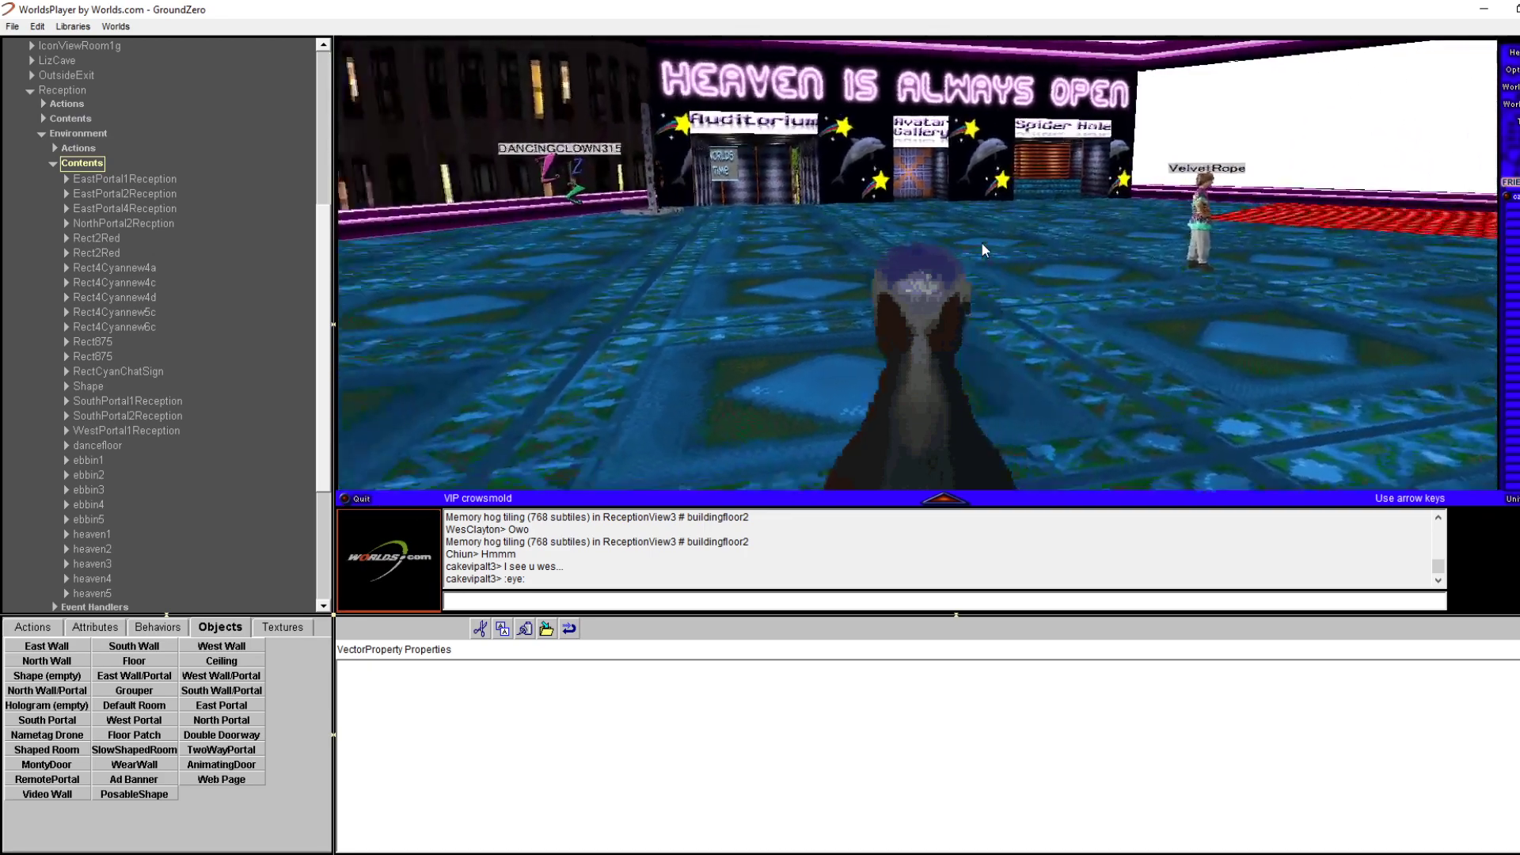
key(Left)
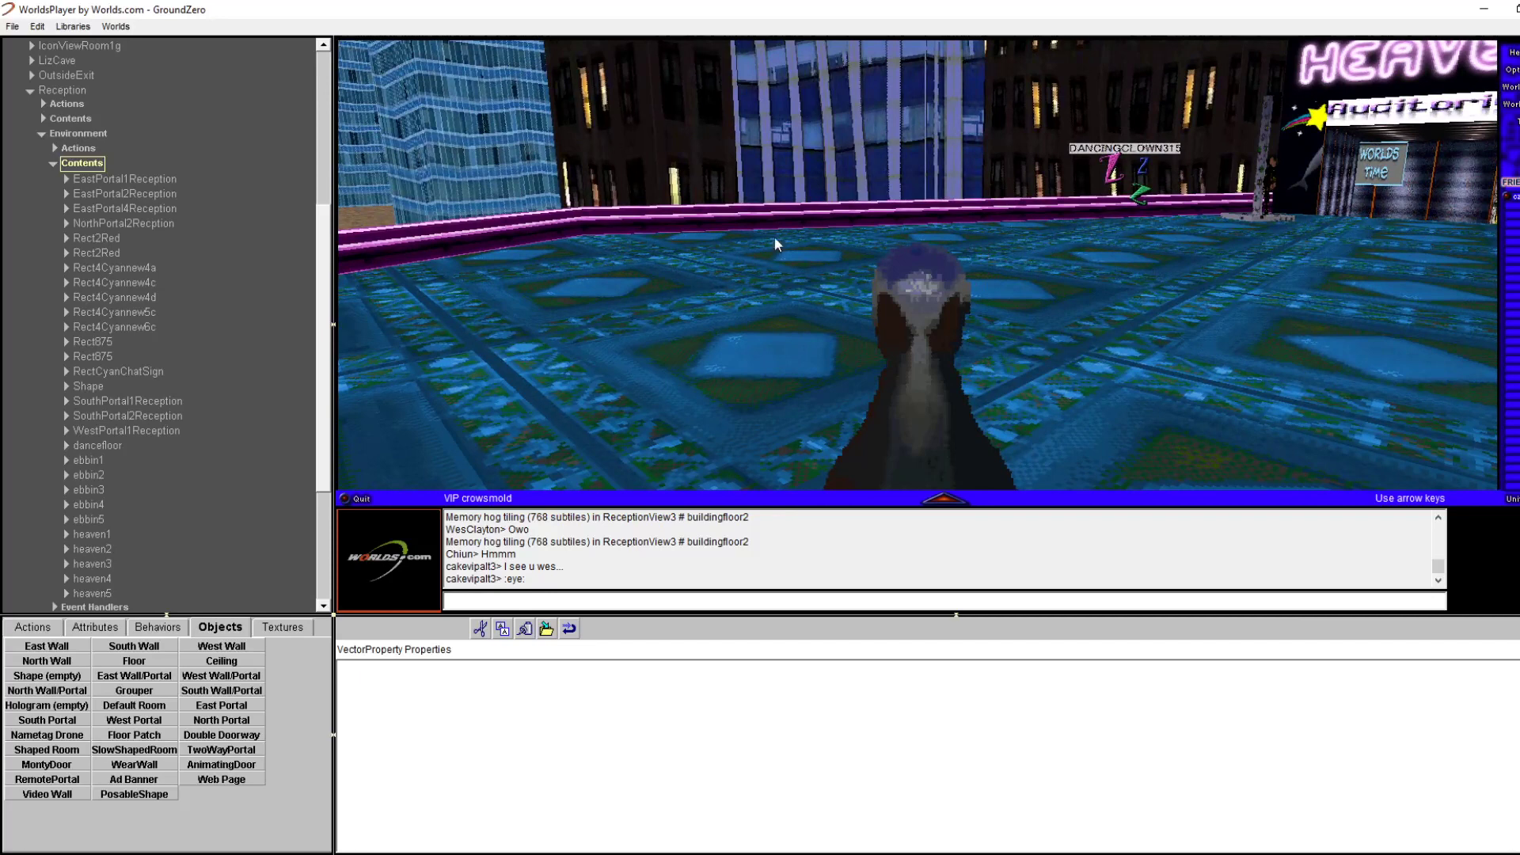
click(93, 357)
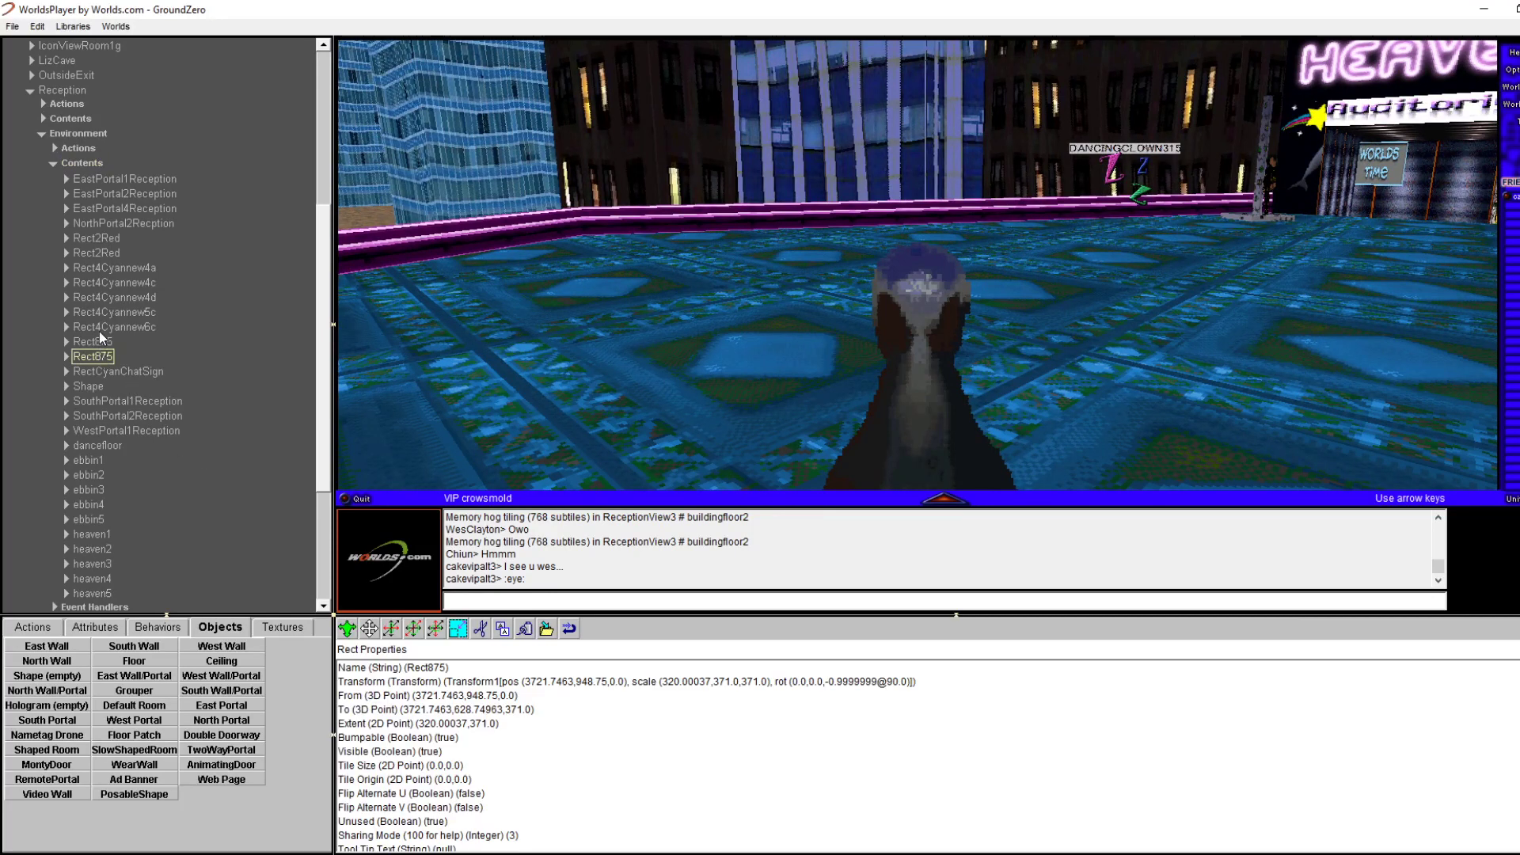
click(99, 330)
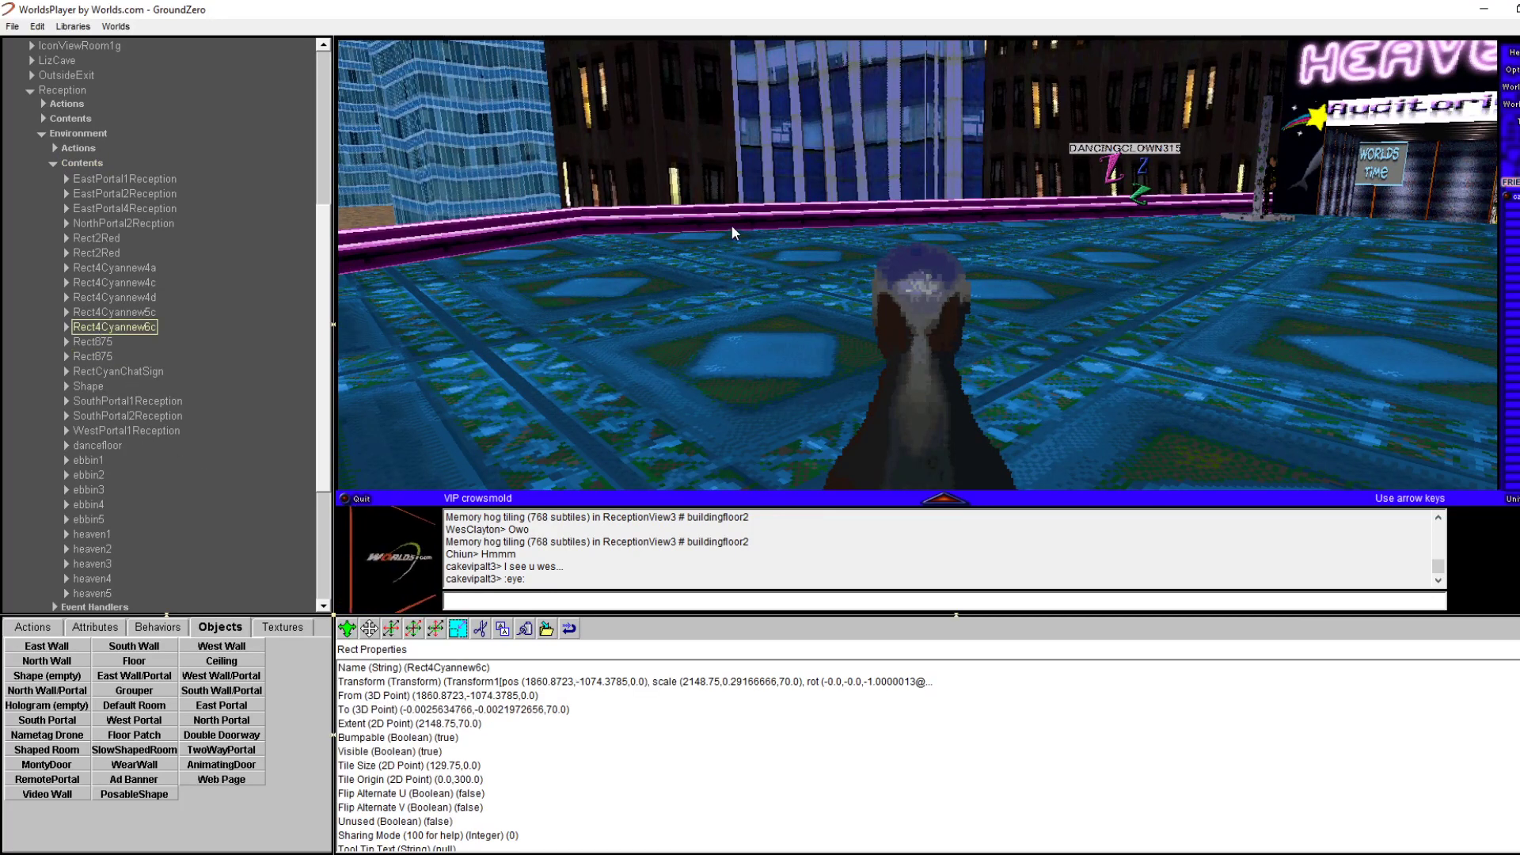
Leave the plaza for the road by the apartment building and open the properties of the road's ground surface
key(Right)
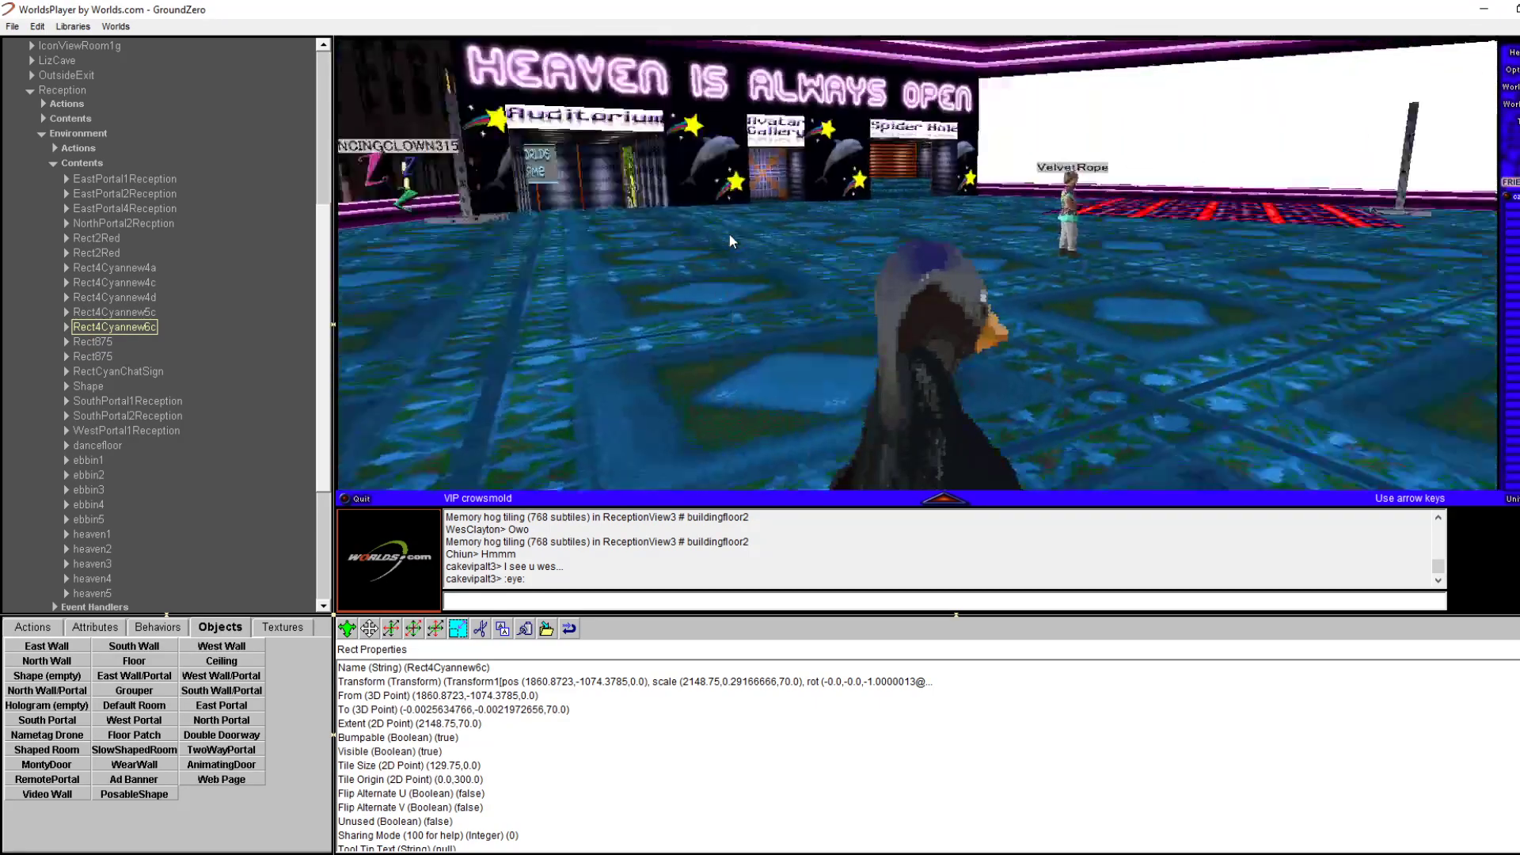
key(Right)
key(Right)
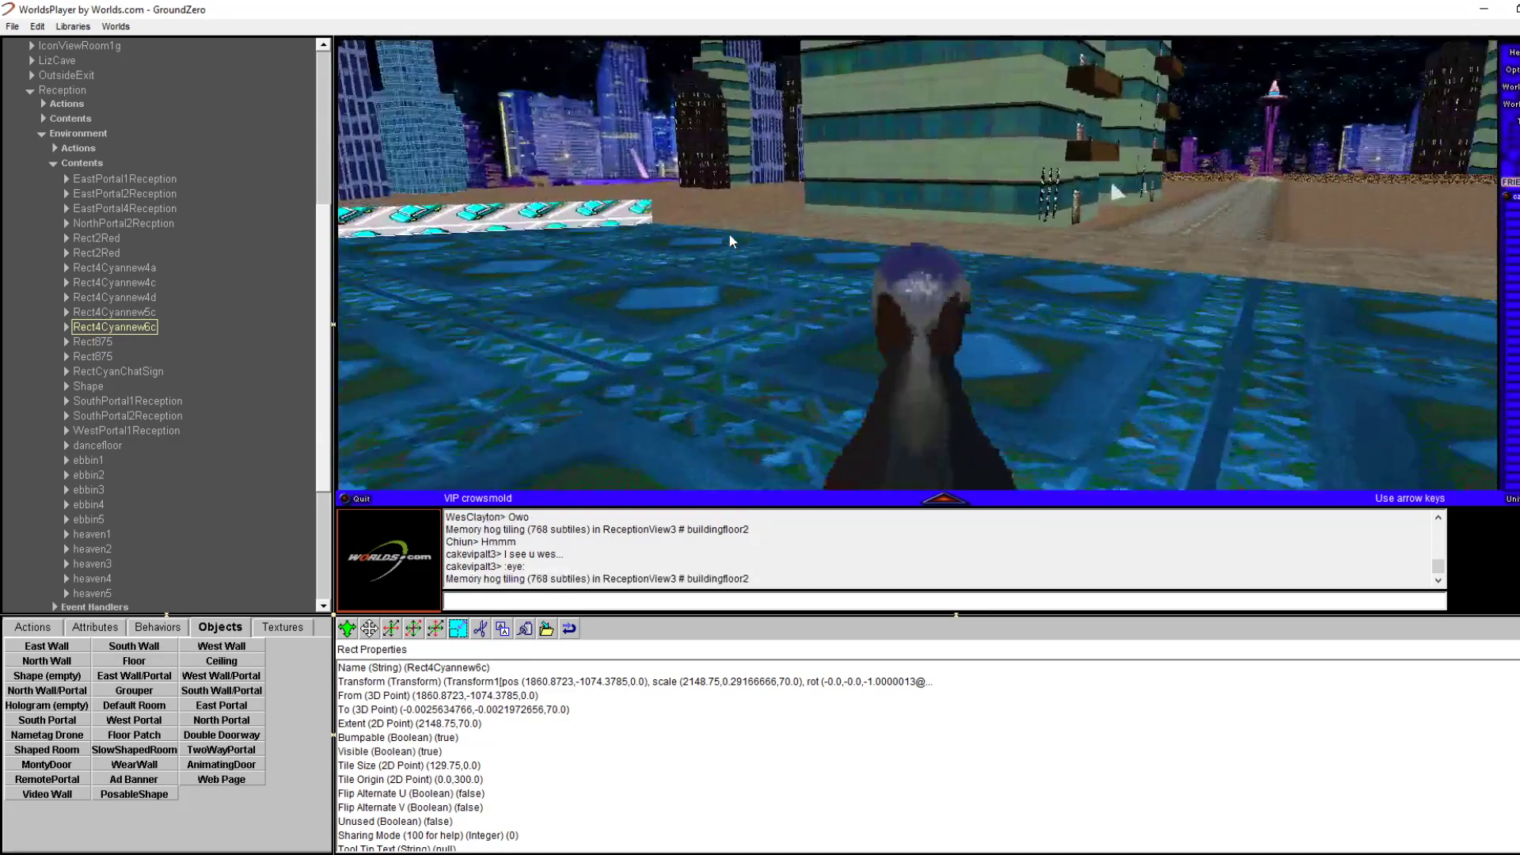
key(Left)
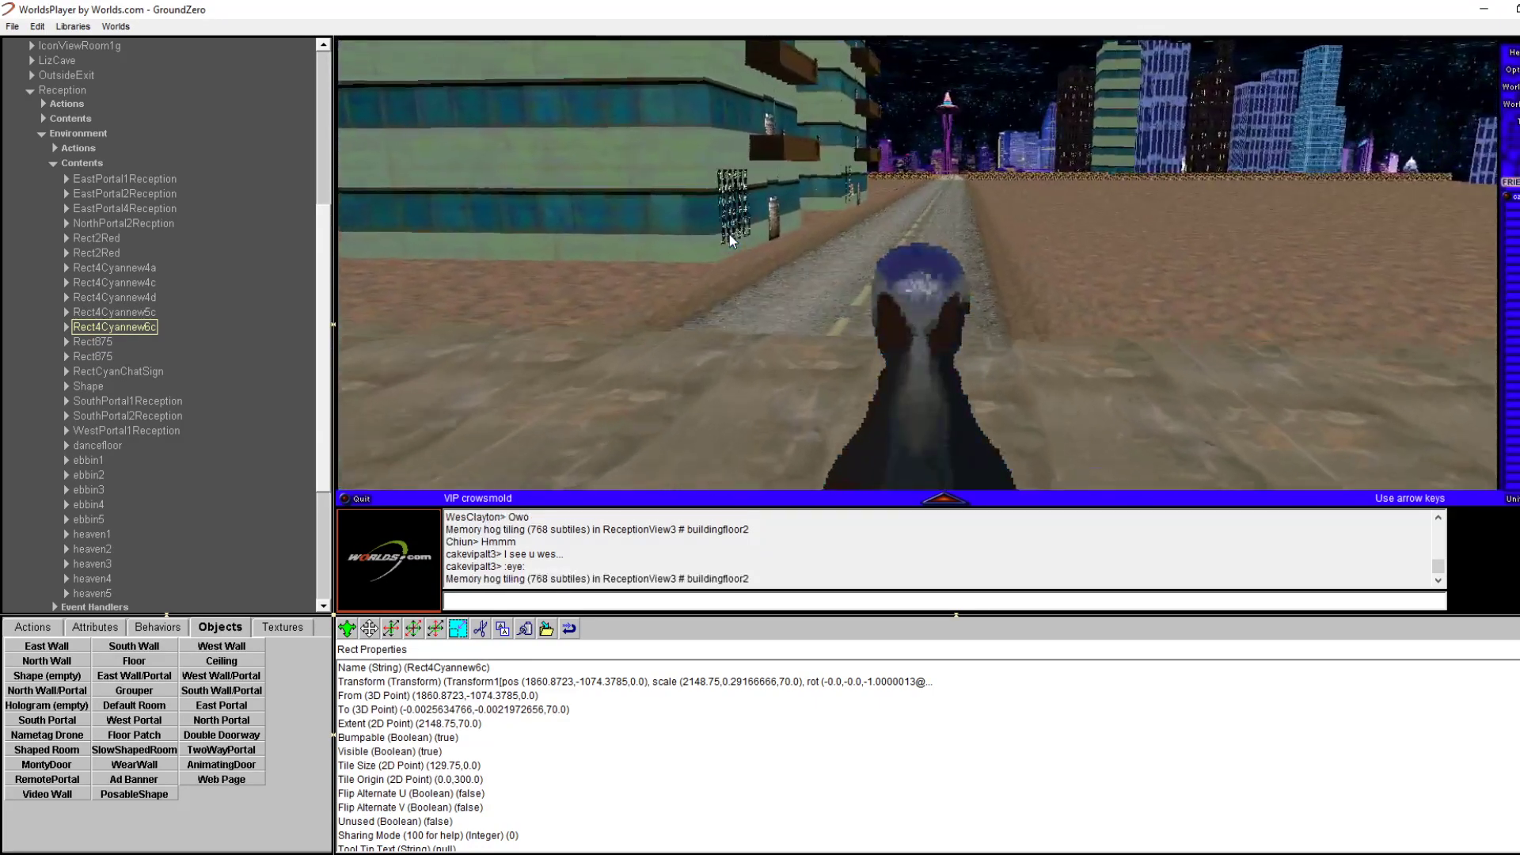
key(Right)
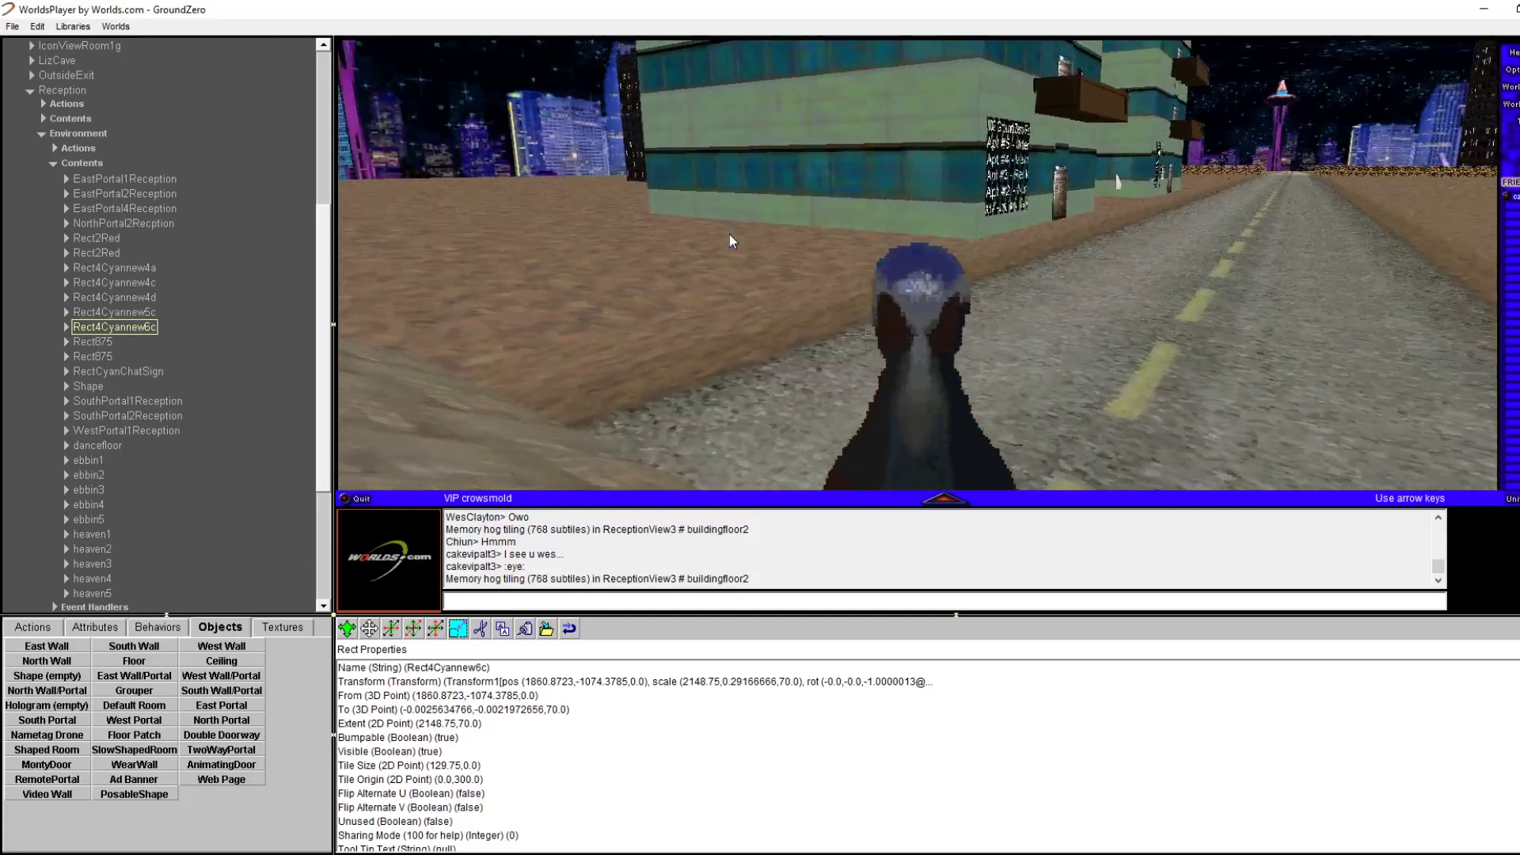
right_click(720, 294)
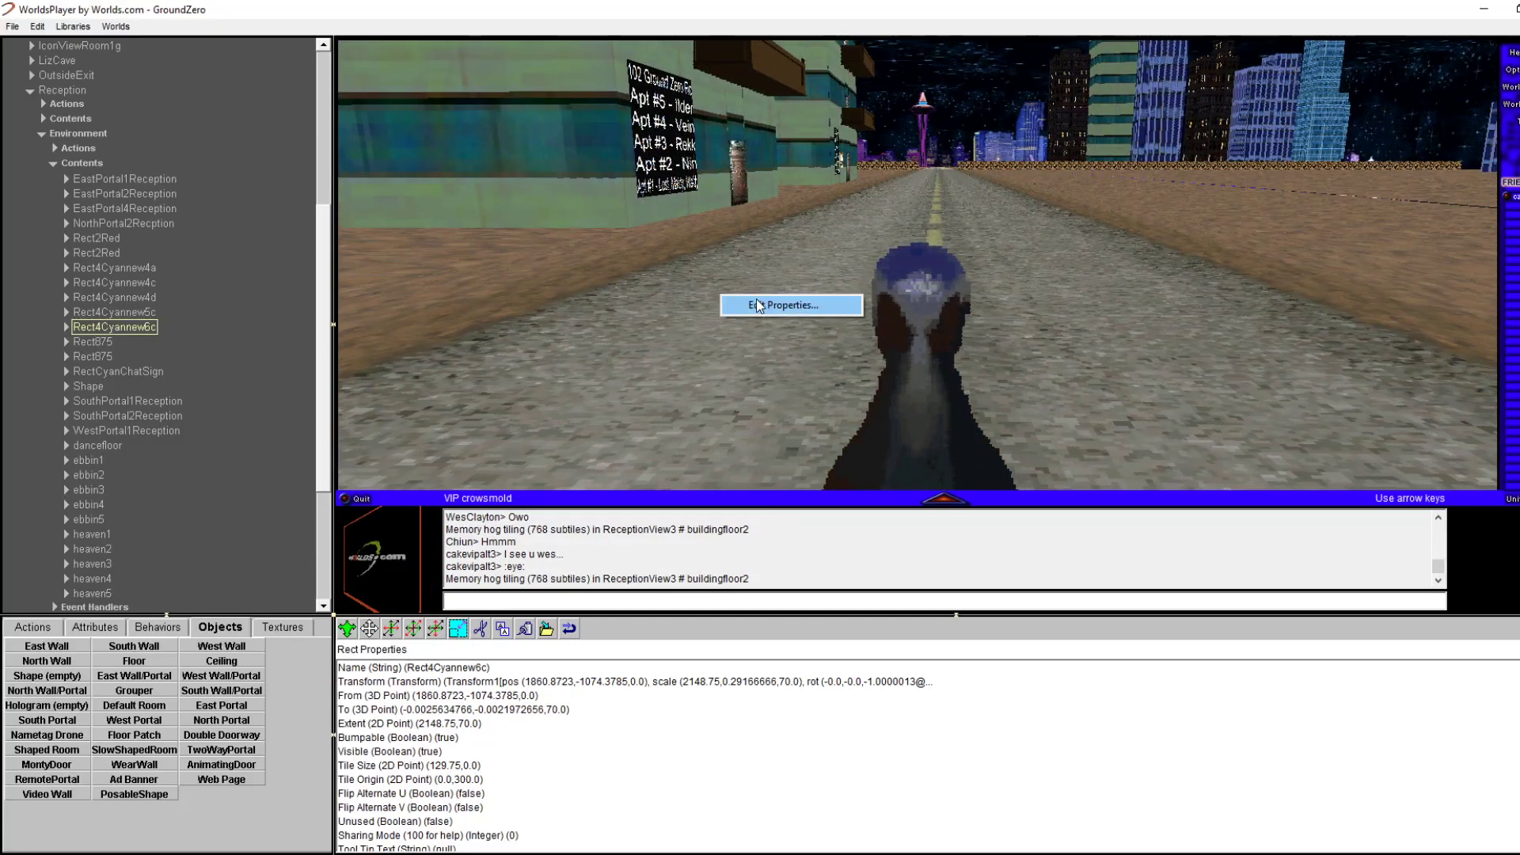
click(756, 305)
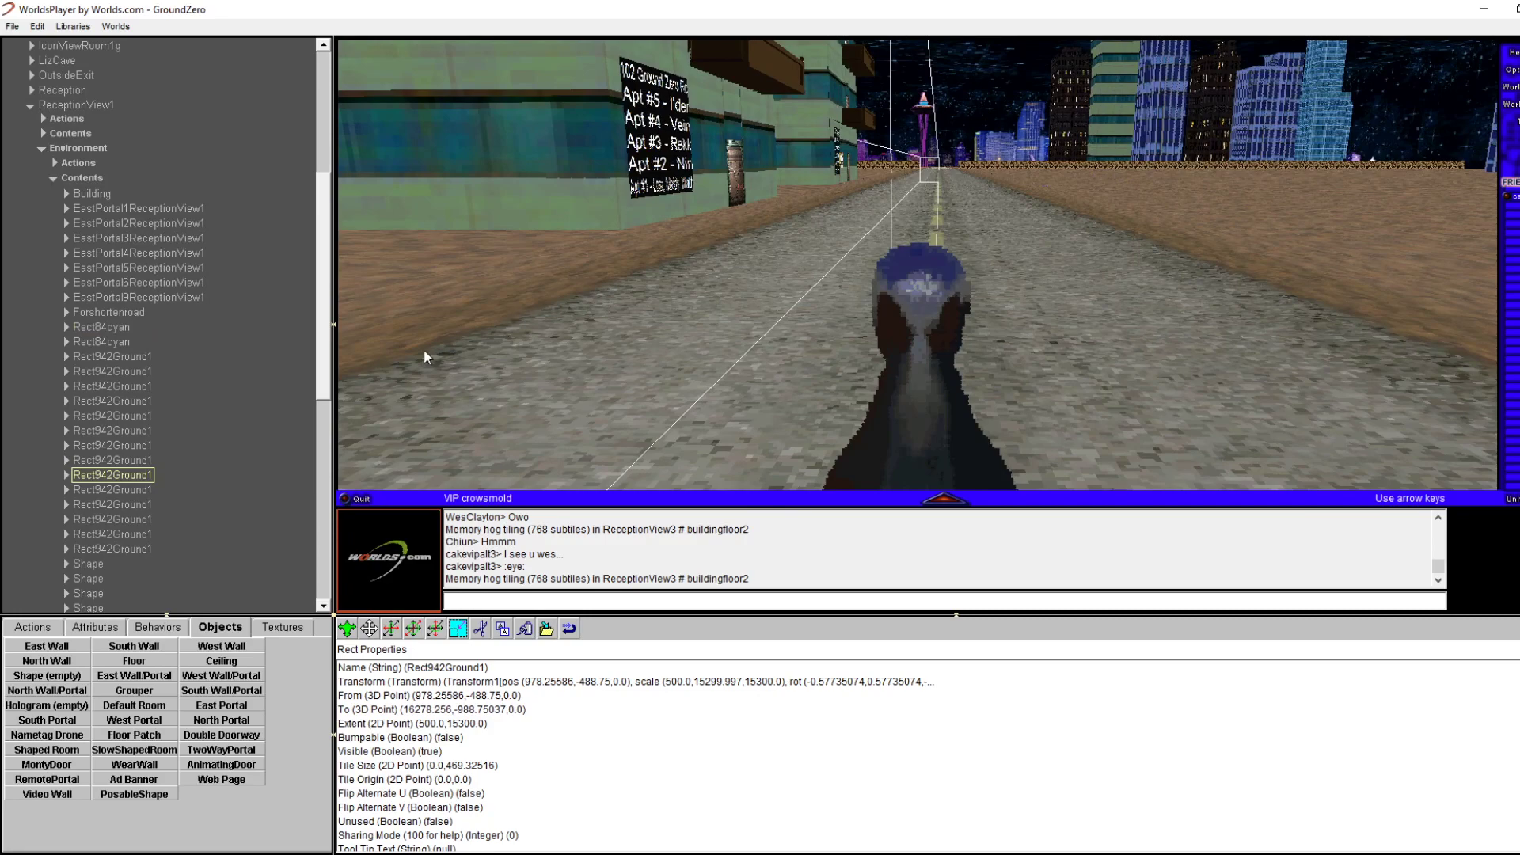
Approach the apartment building, inspect the properties of the Building shape in ReceptionView1, and dismiss the whisper window
key(Up)
key(Left)
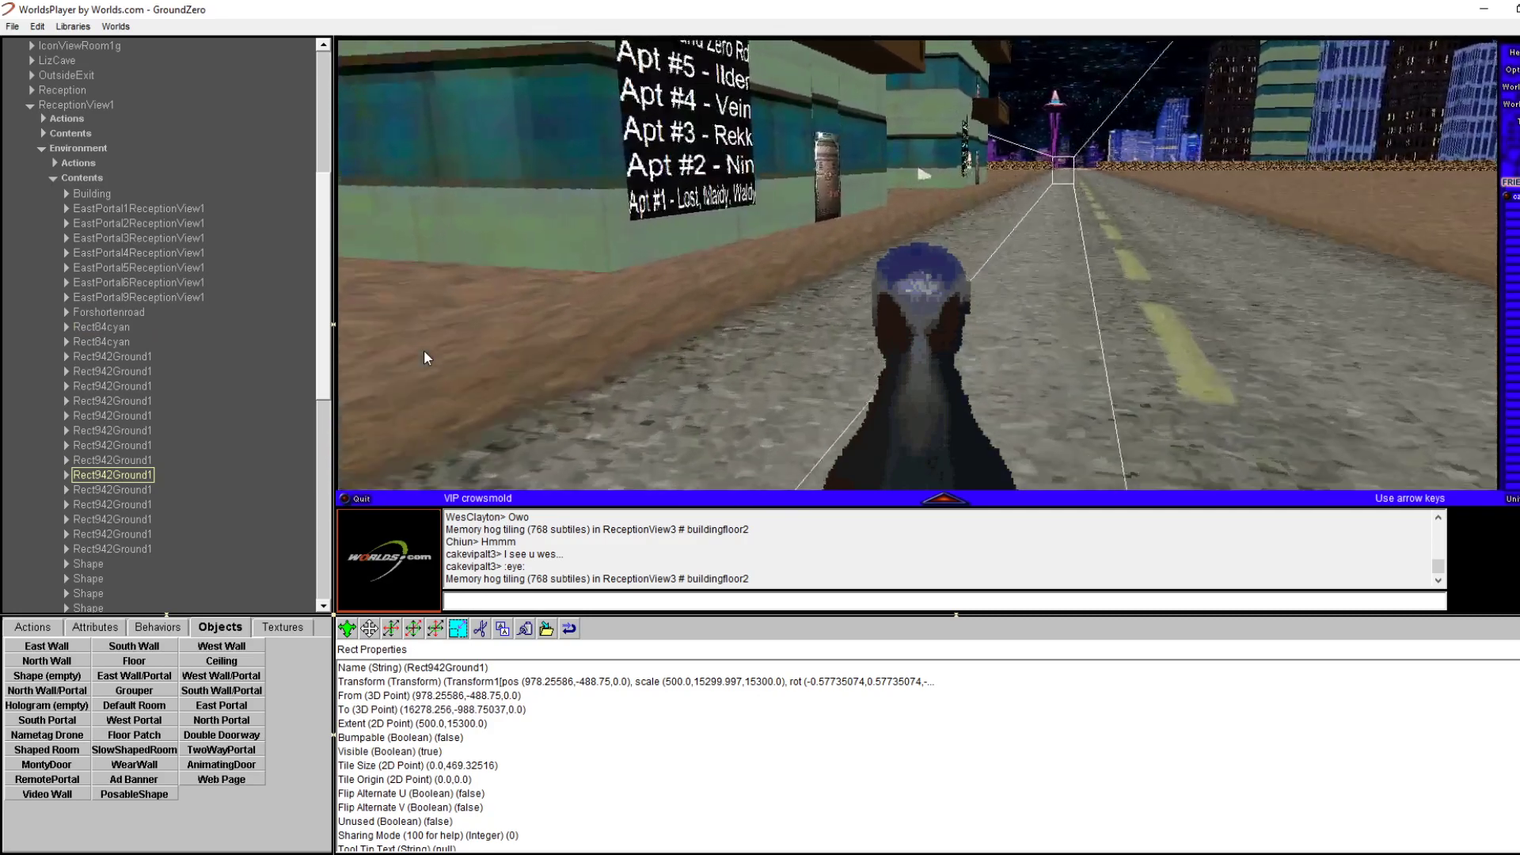
key(Up)
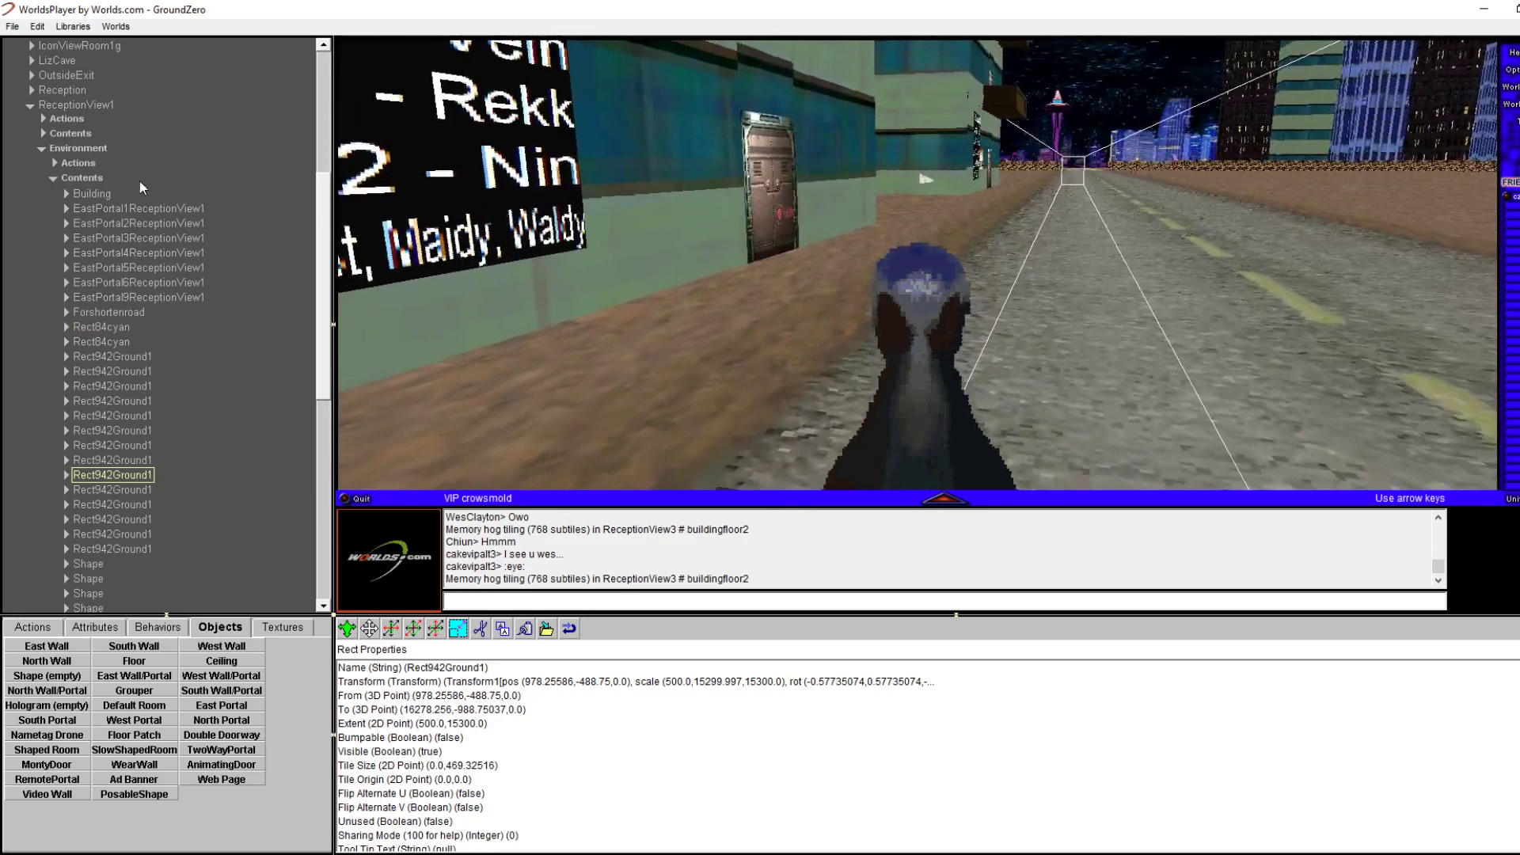
click(83, 194)
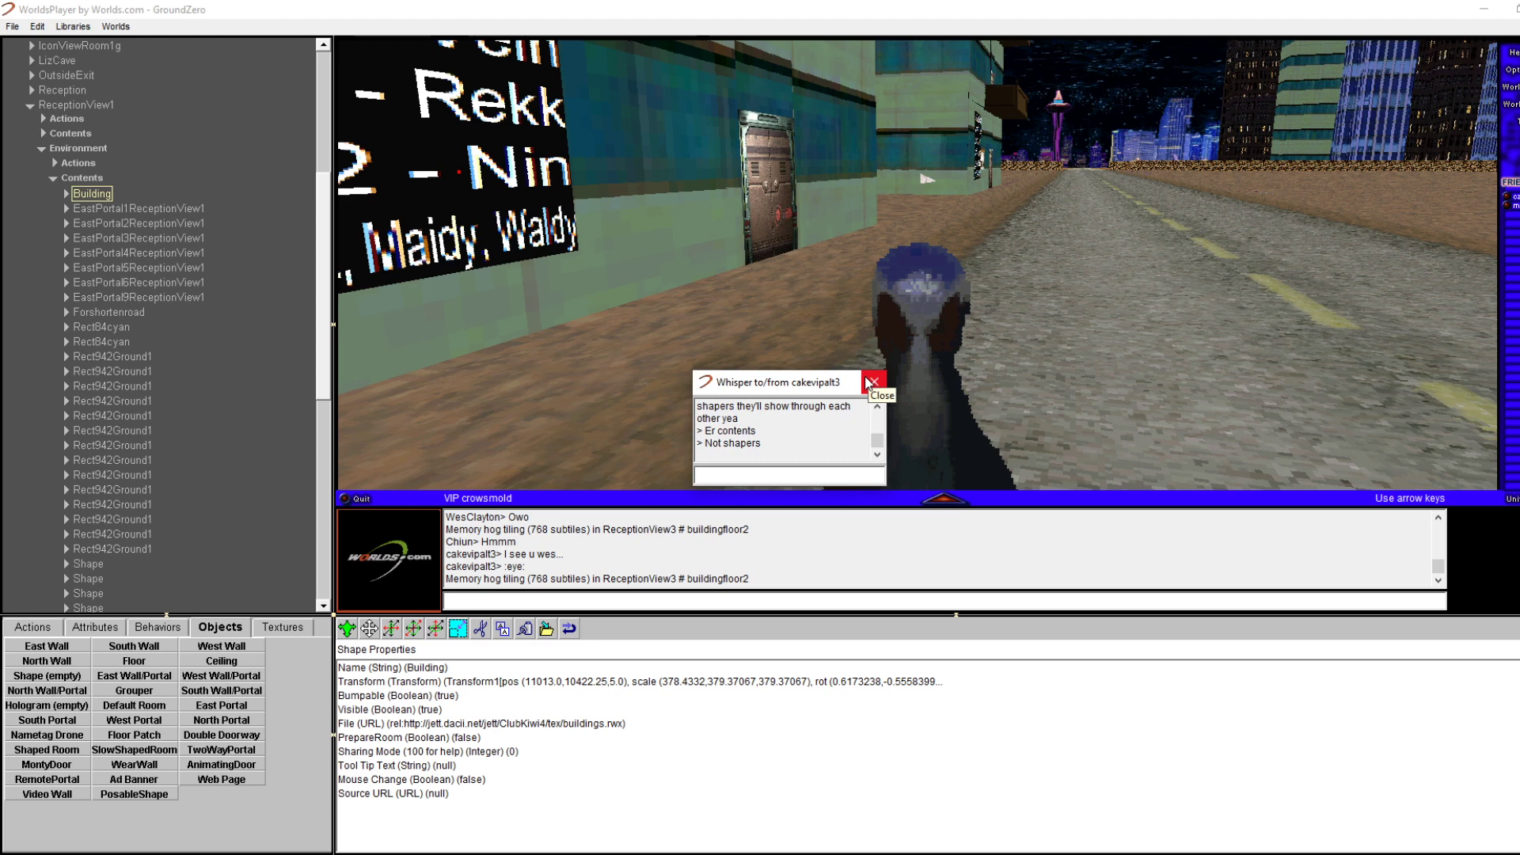
click(871, 382)
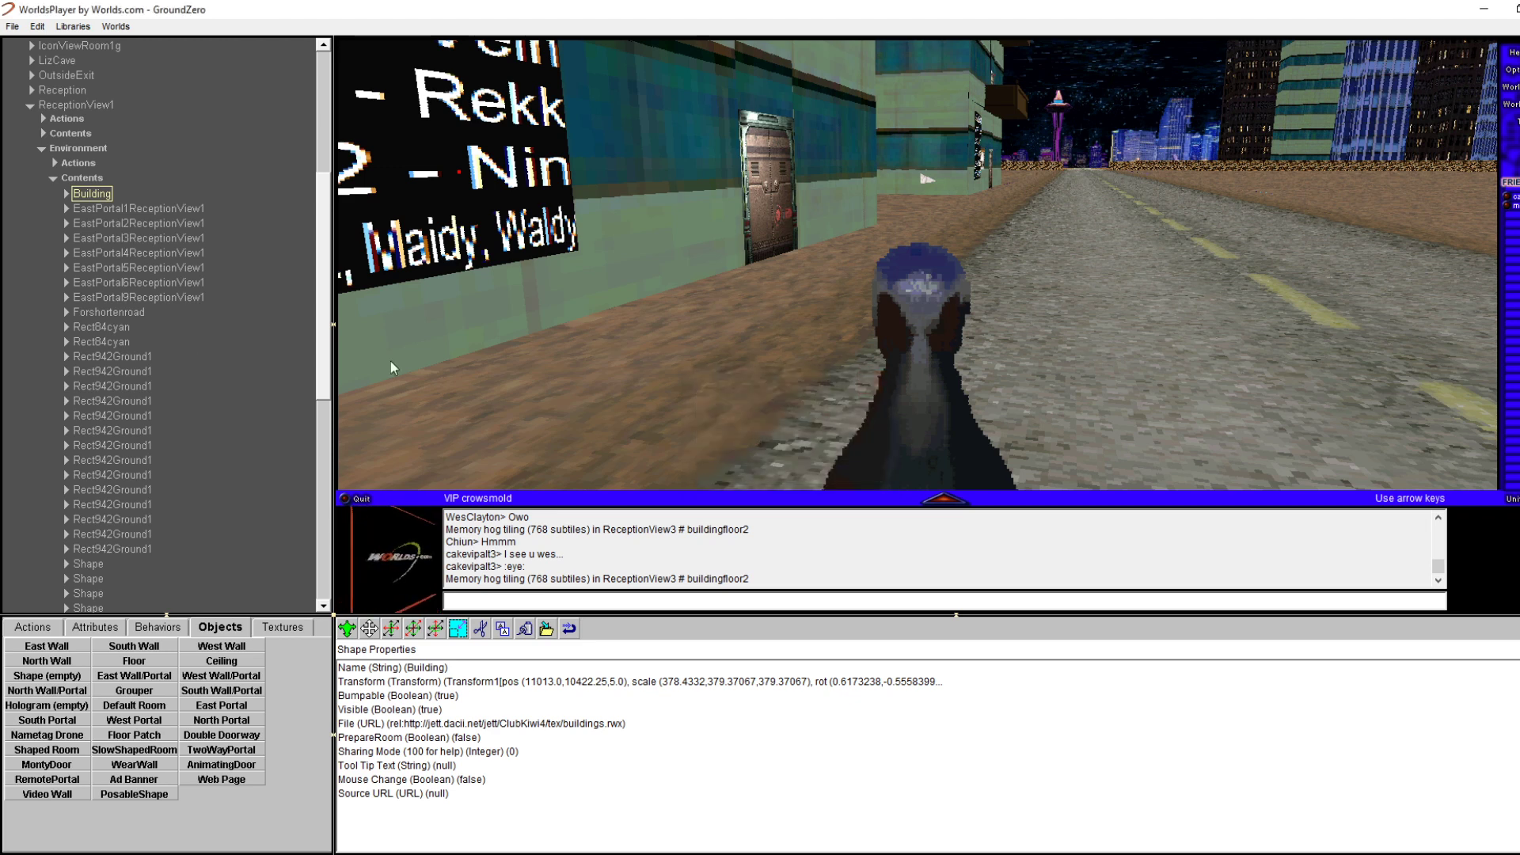
Add a Grouper object to the contents of ReceptionView1's Environment
click(66, 194)
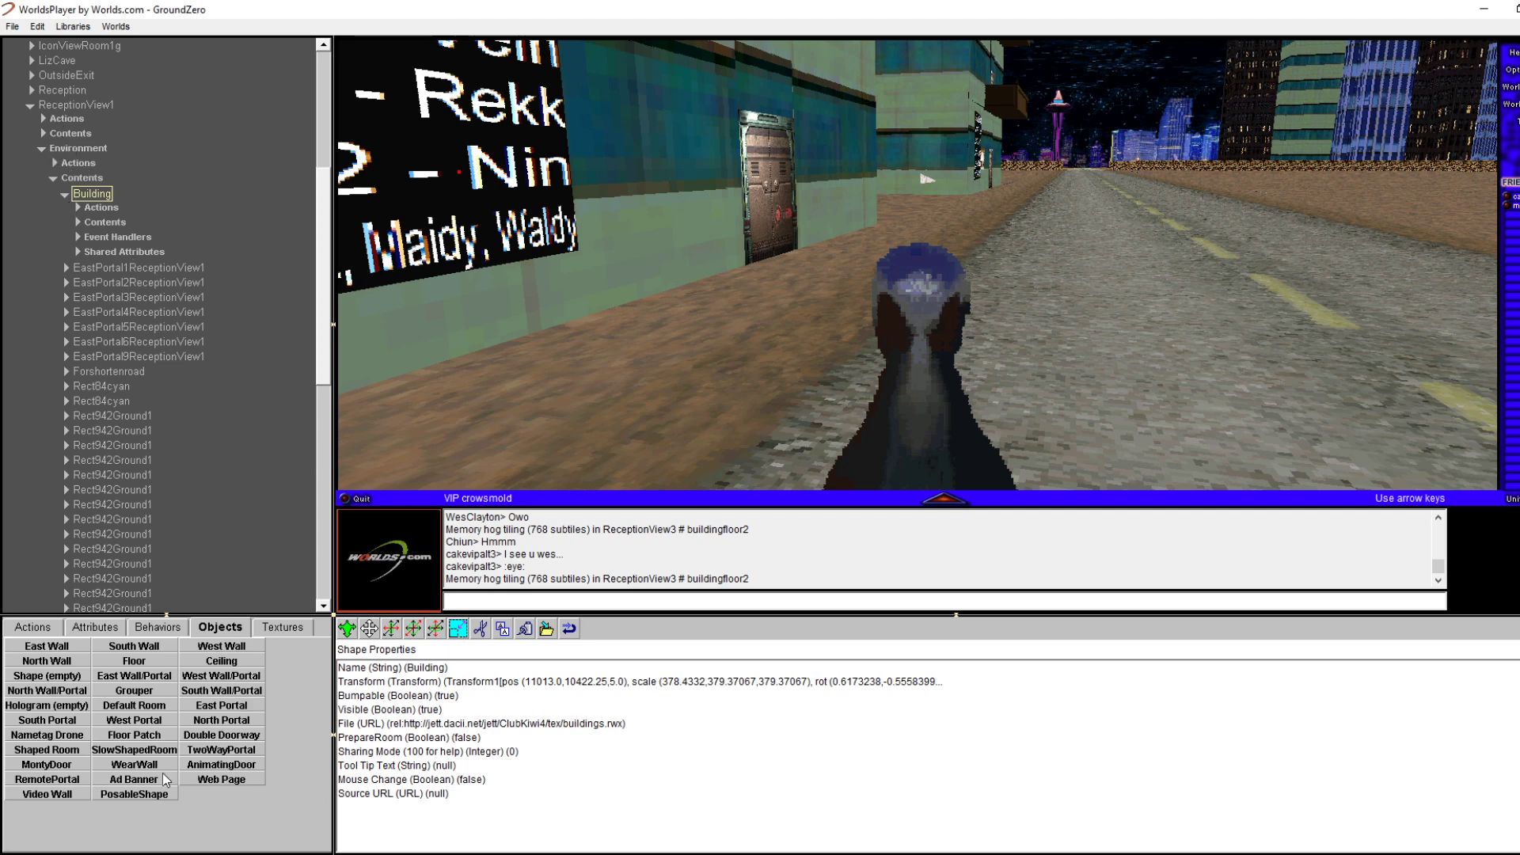
drag(322, 316, 336, 169)
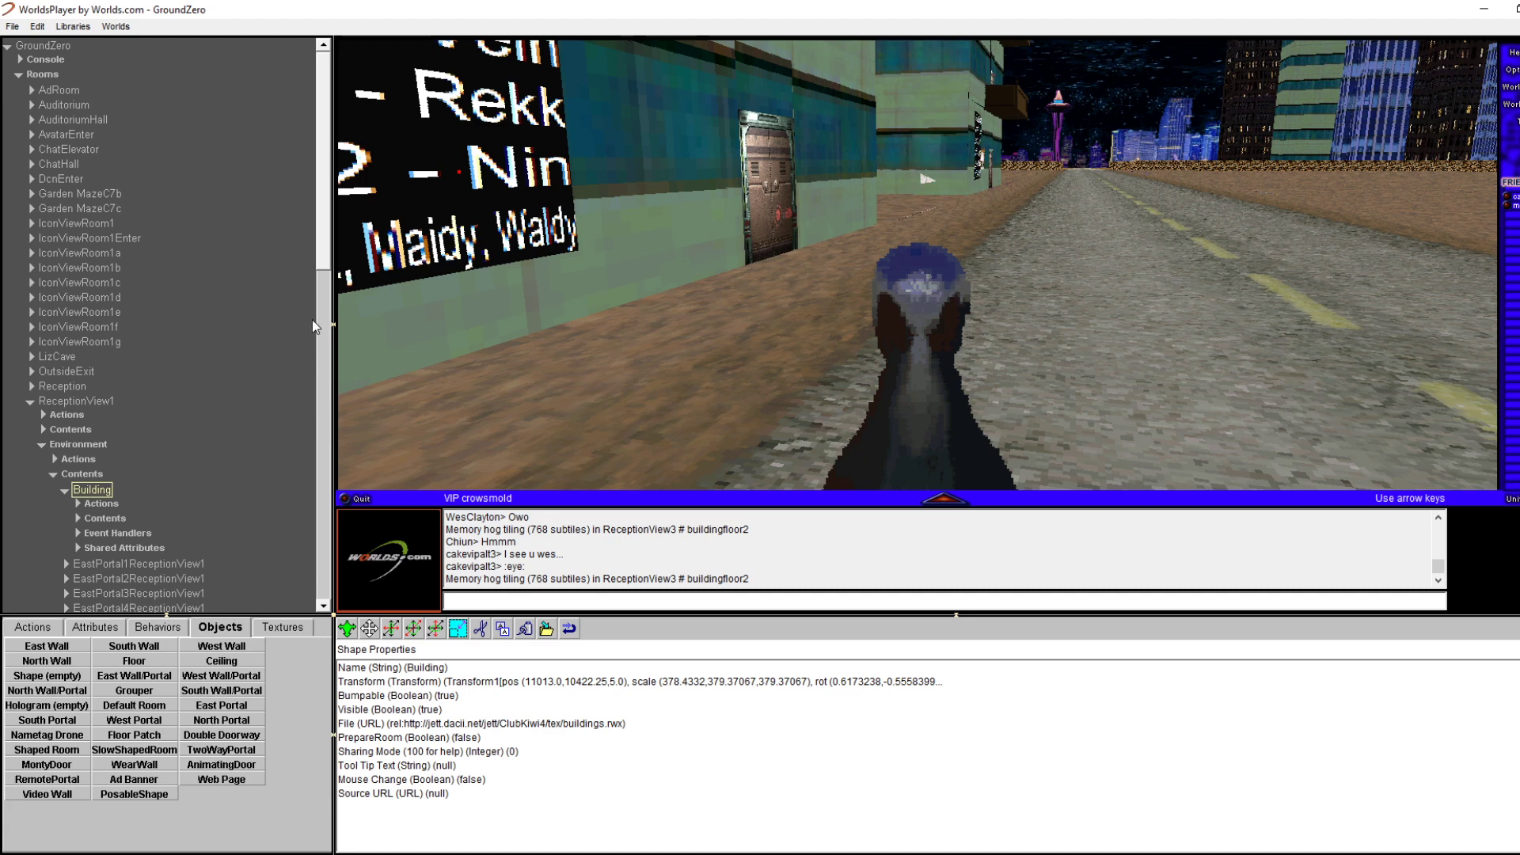
scroll(320, 286, down, 2)
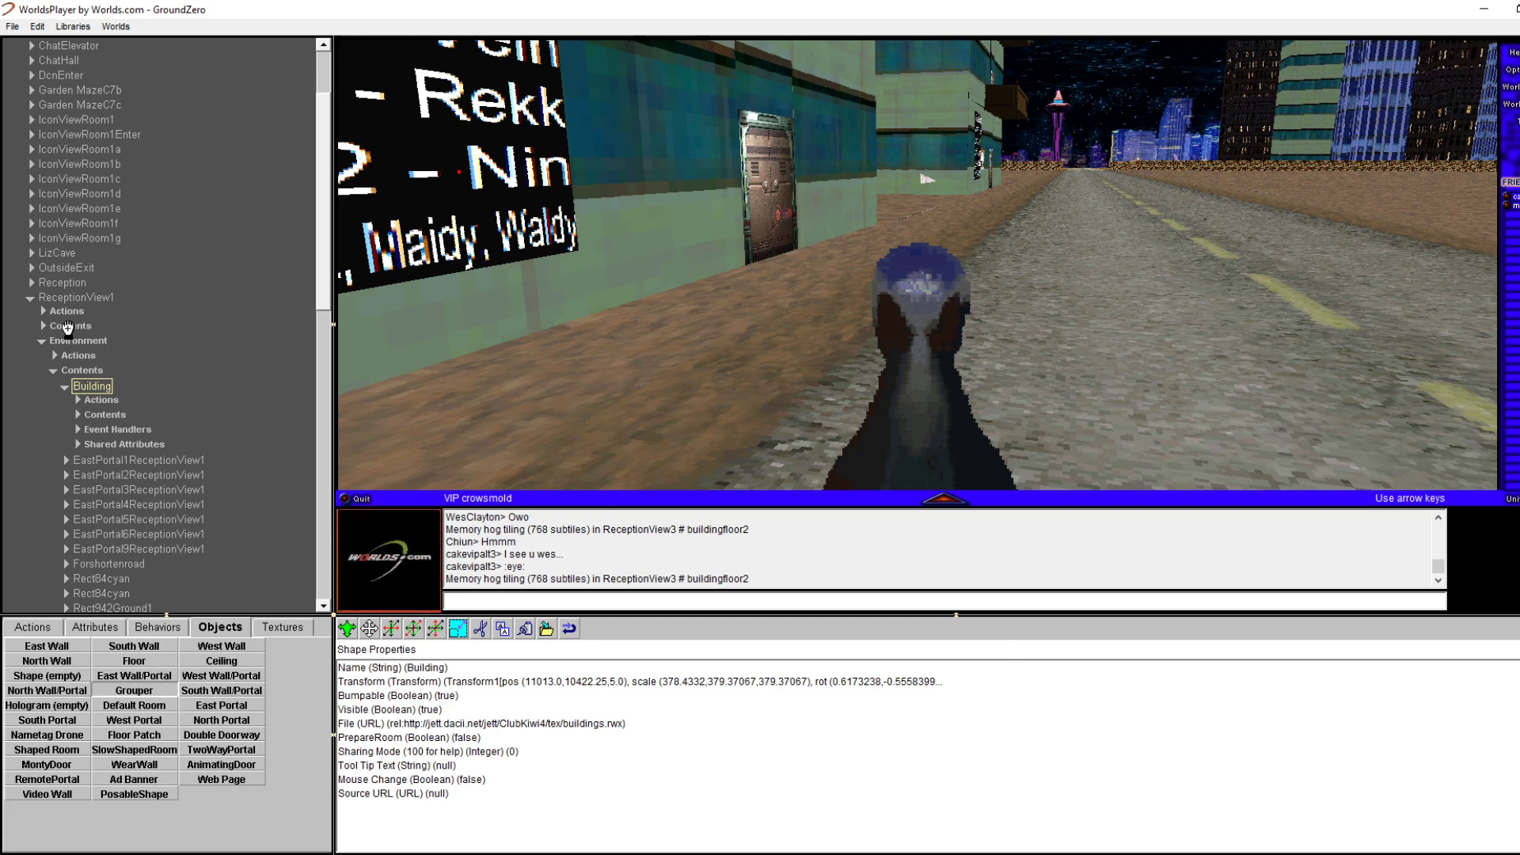
drag(68, 336, 68, 339)
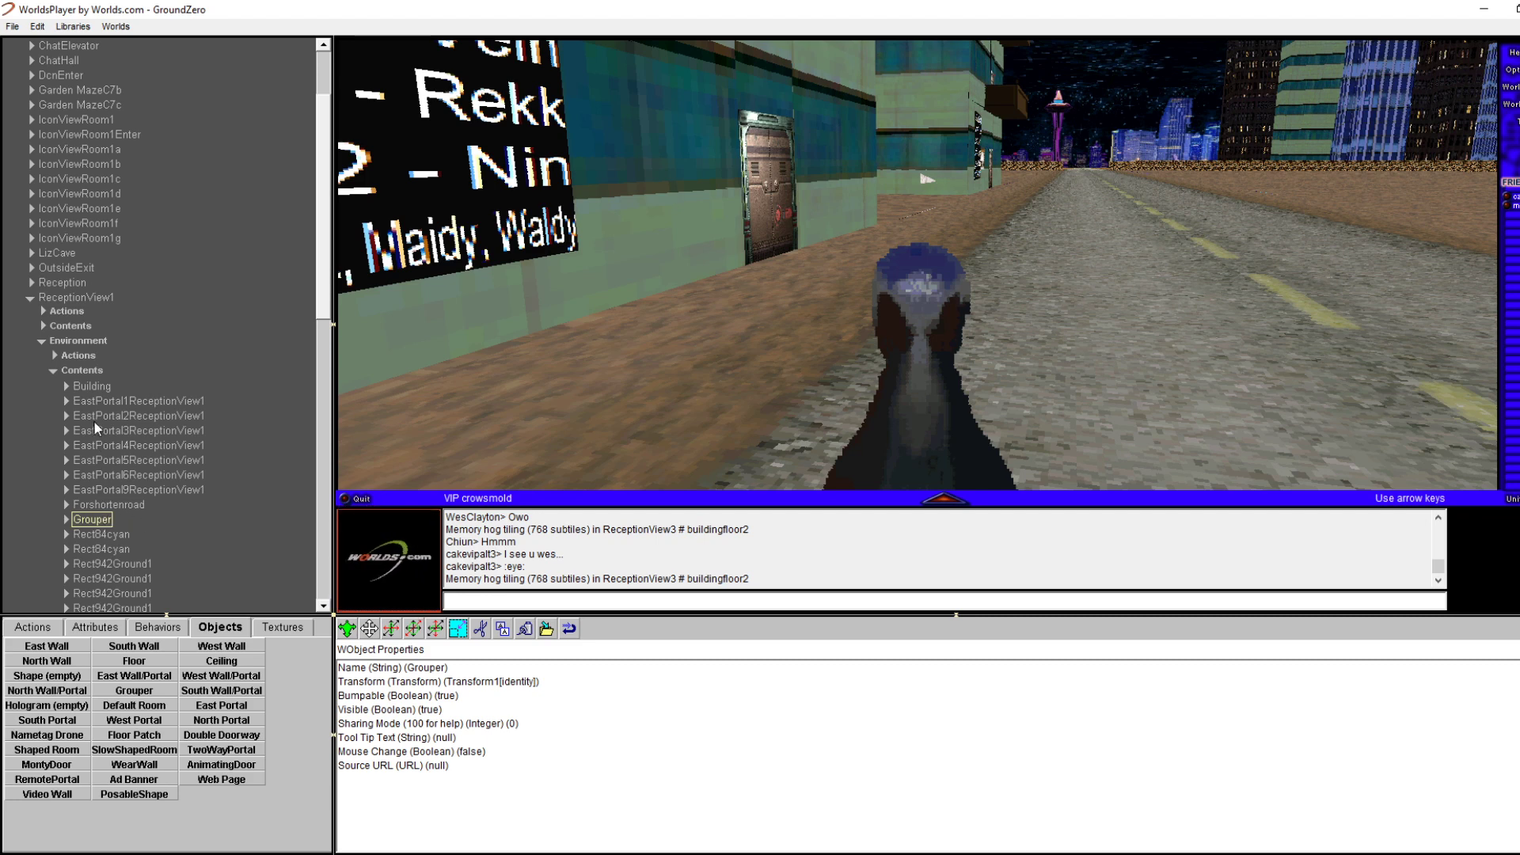
Examine the Building shape's Actions and Contents in ReceptionView1, collapse it, and display the new Grouper's properties
click(82, 388)
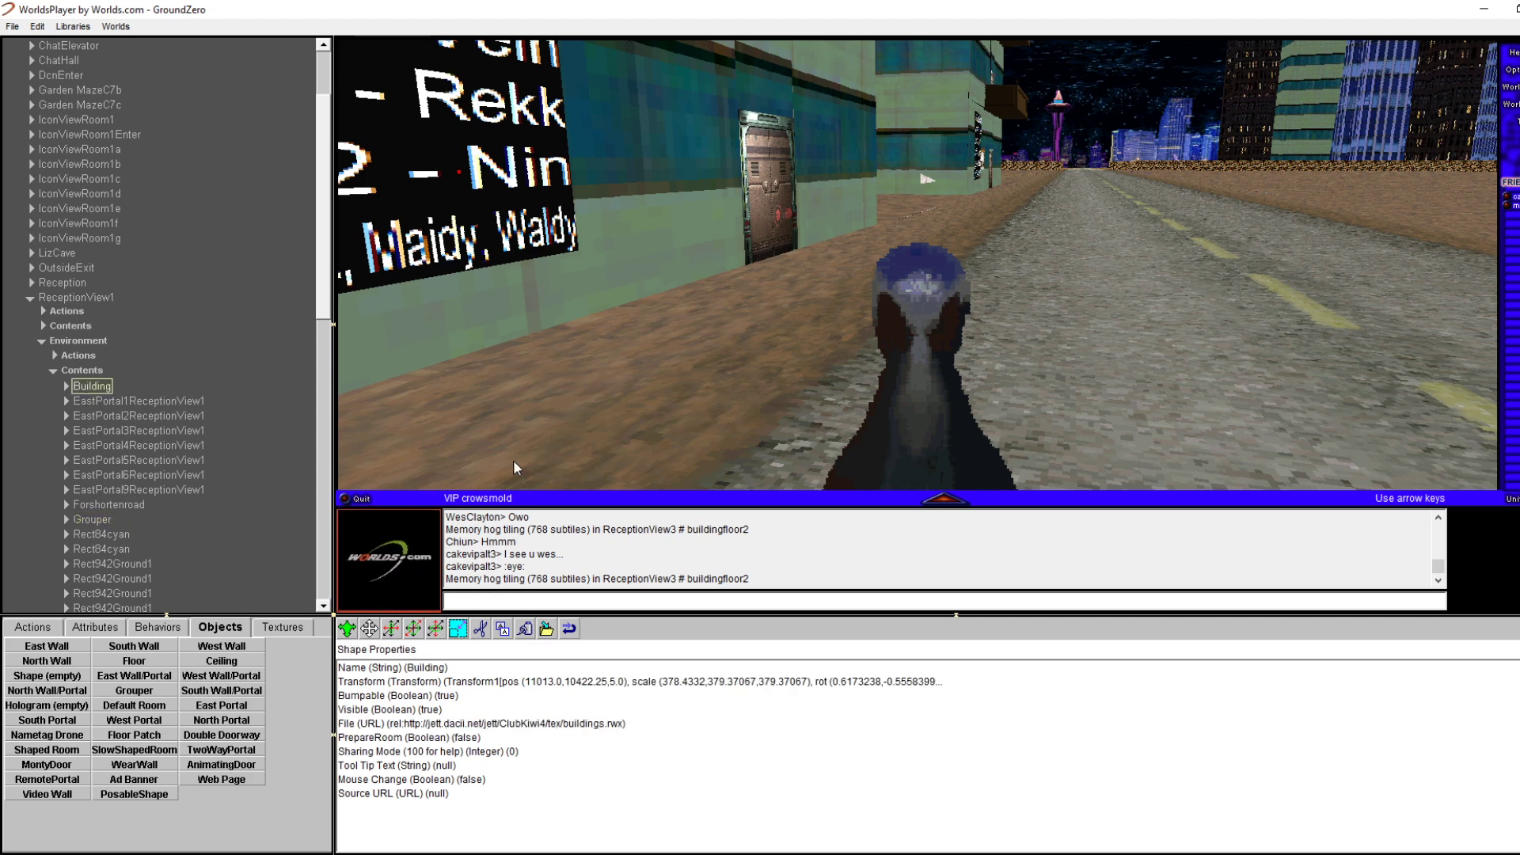
click(66, 386)
click(84, 415)
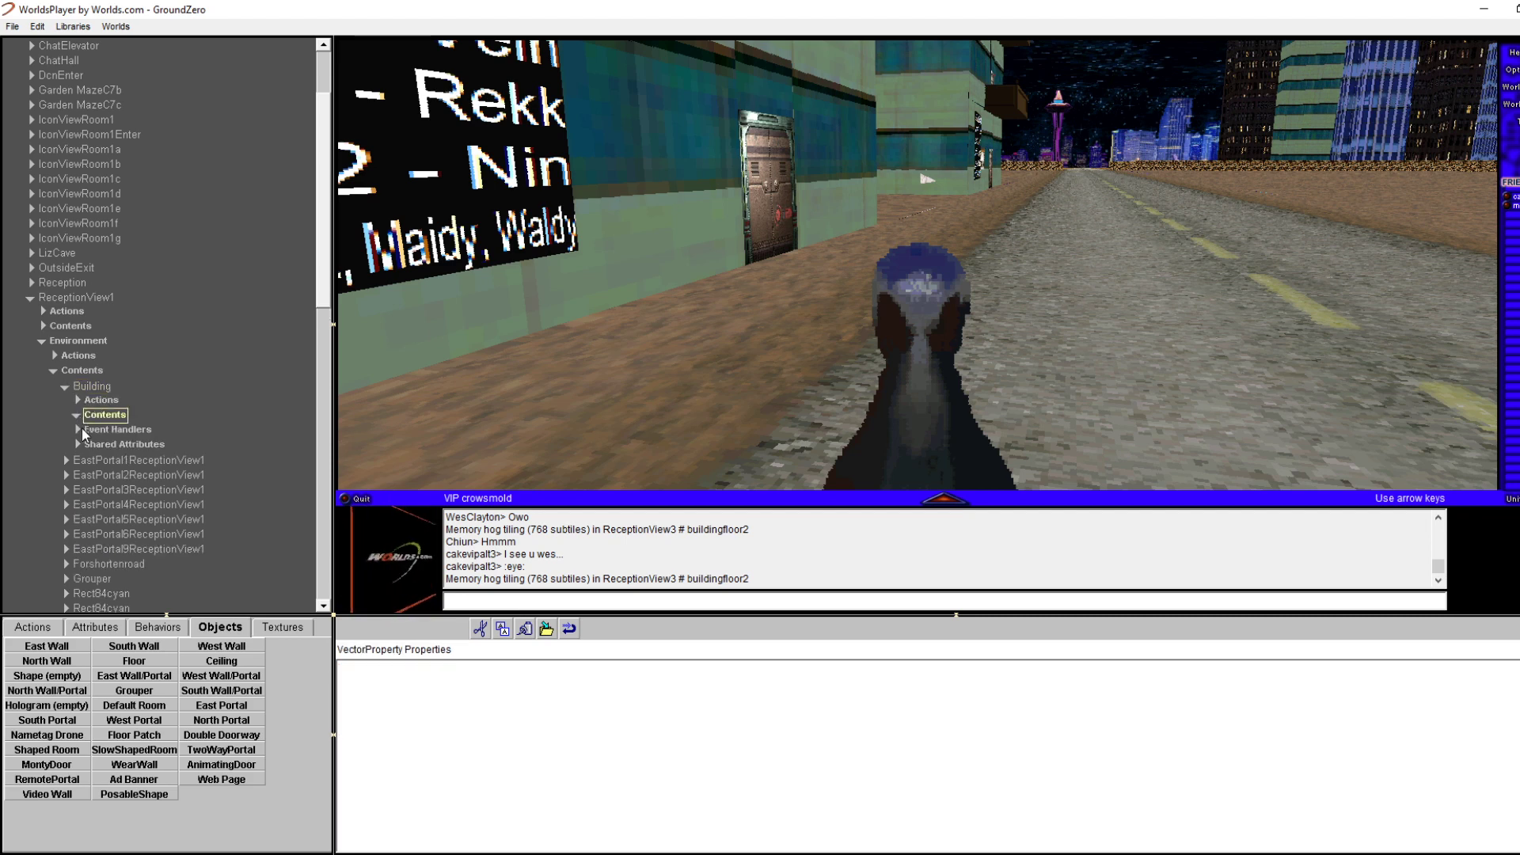
click(78, 416)
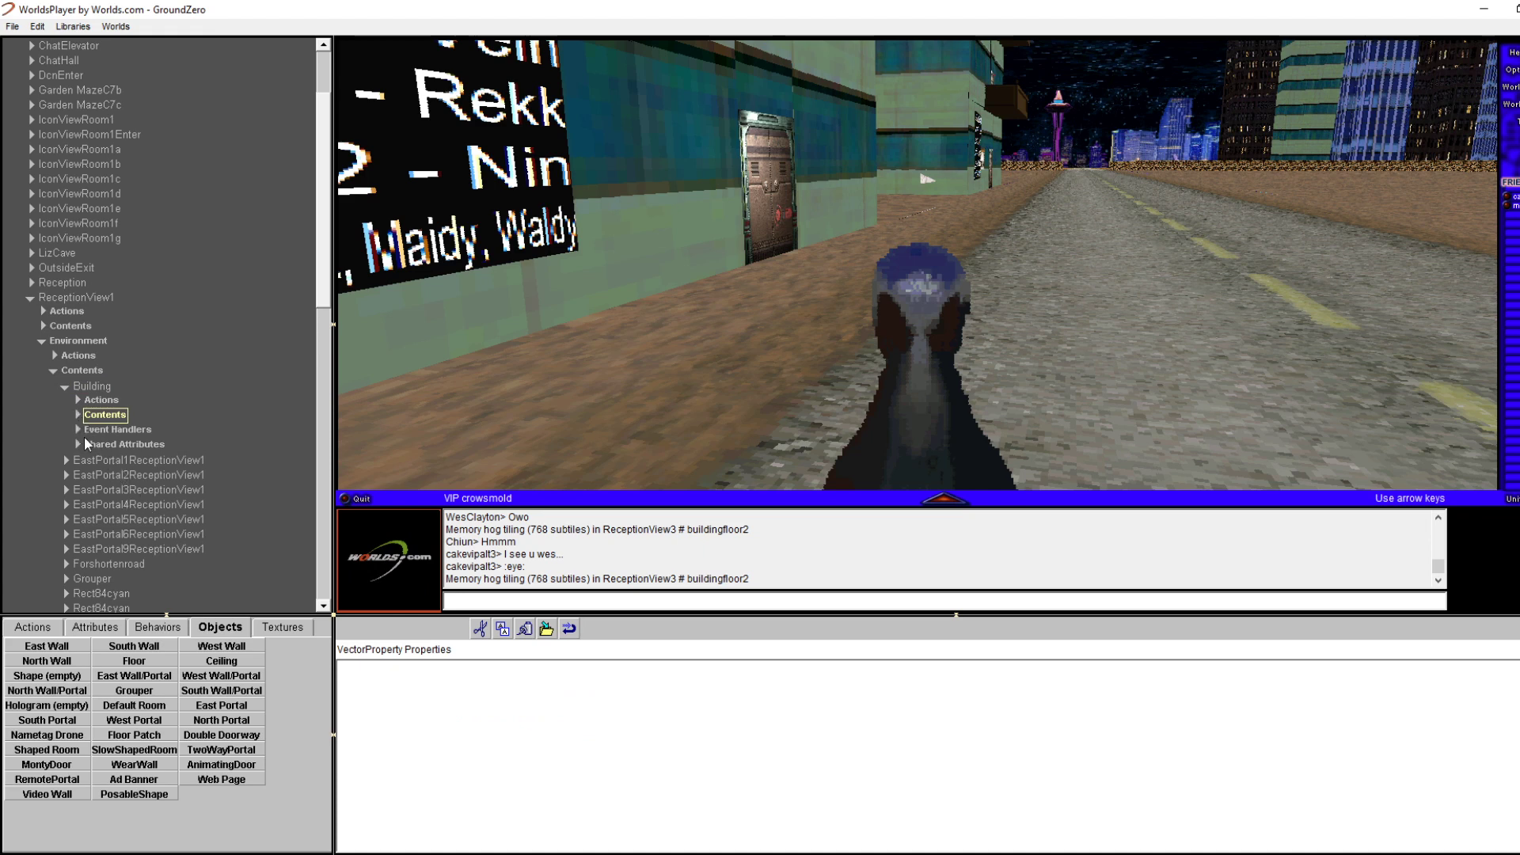
click(84, 442)
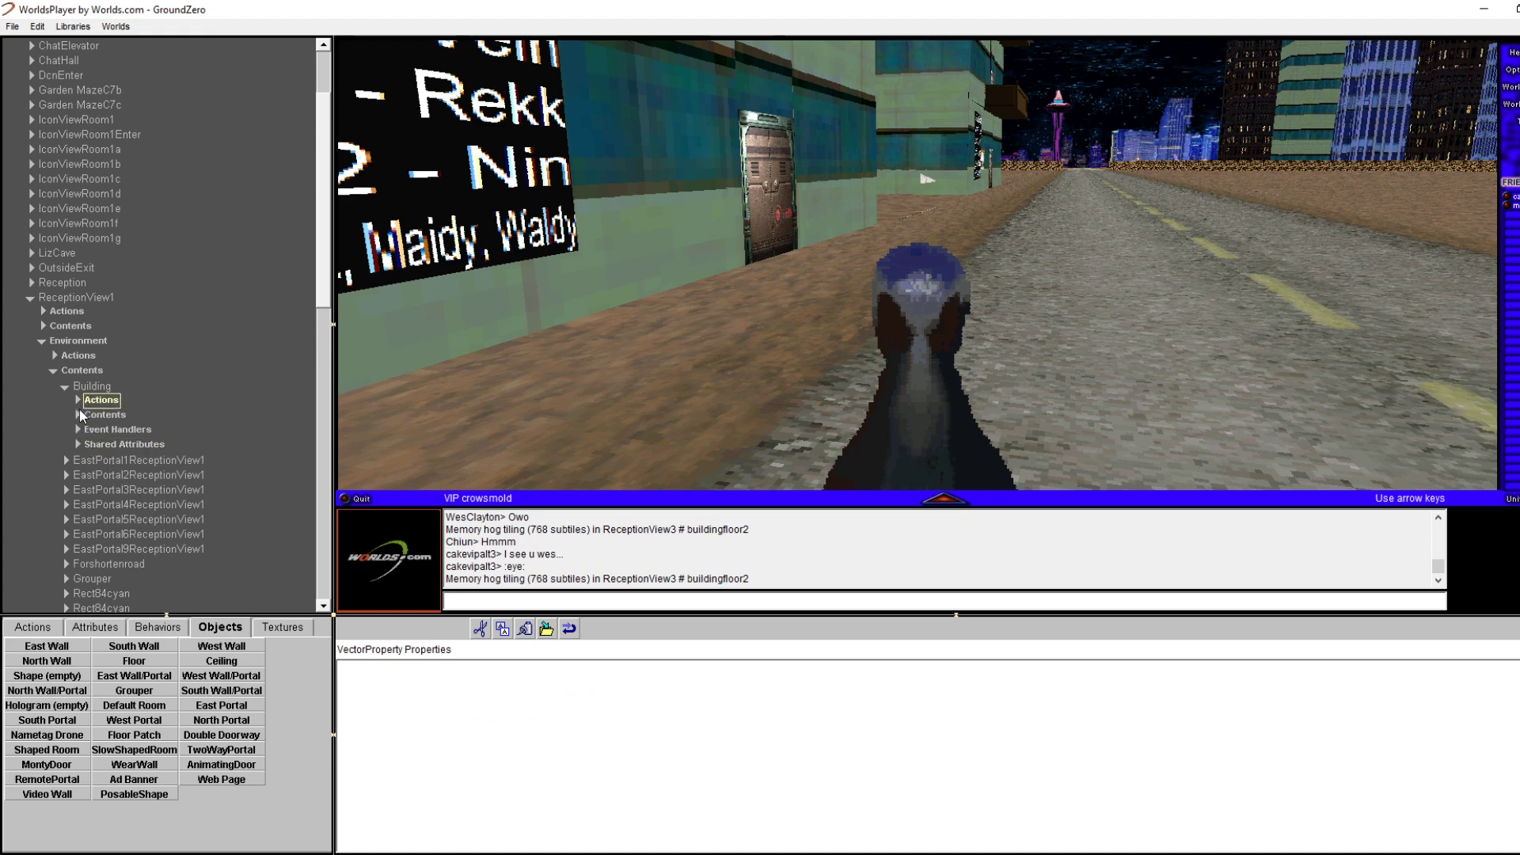
click(55, 386)
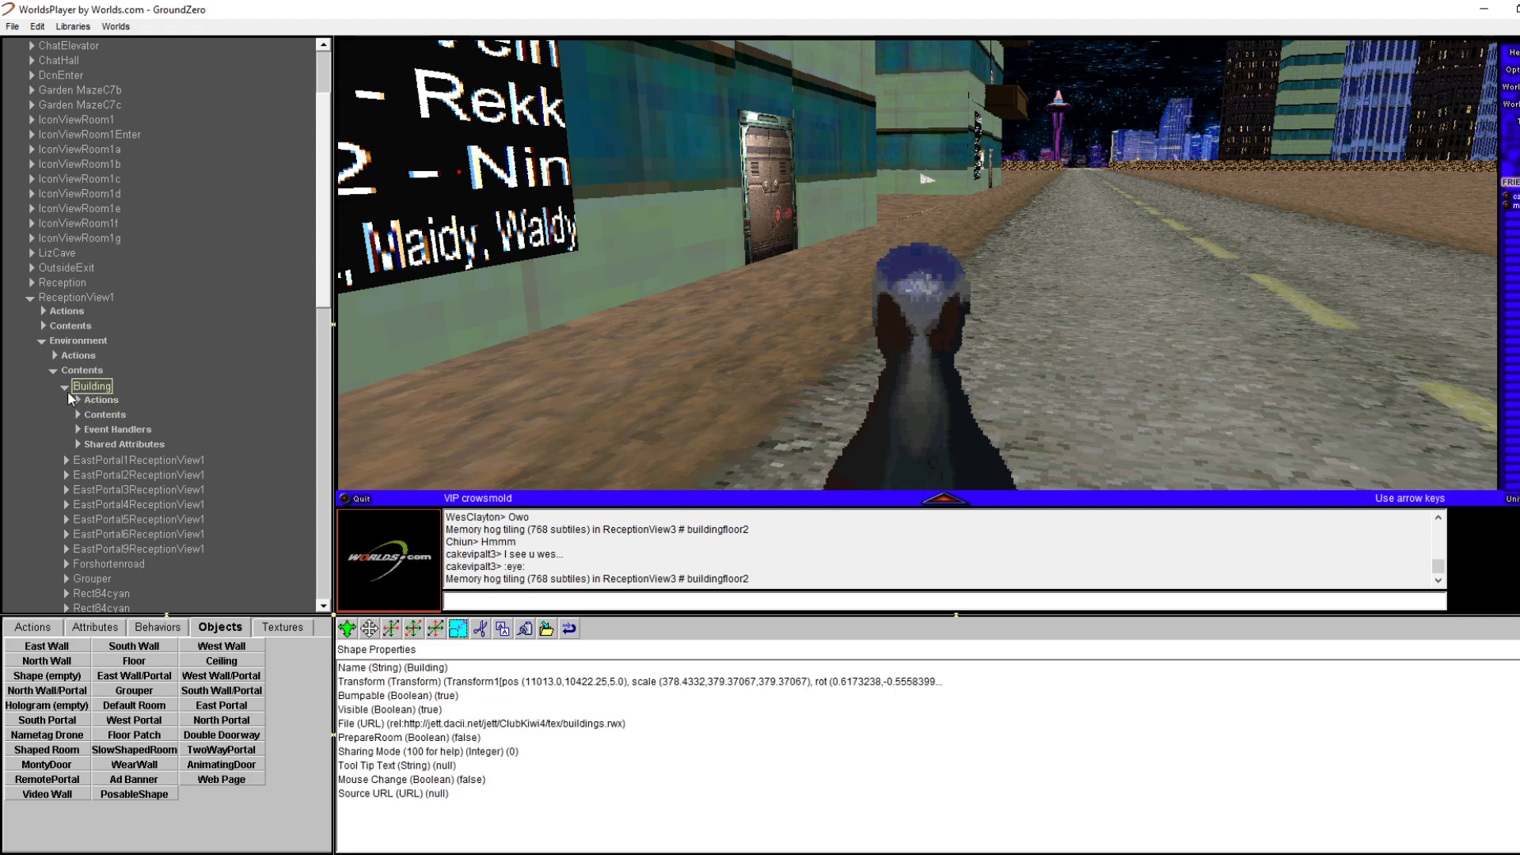
click(68, 391)
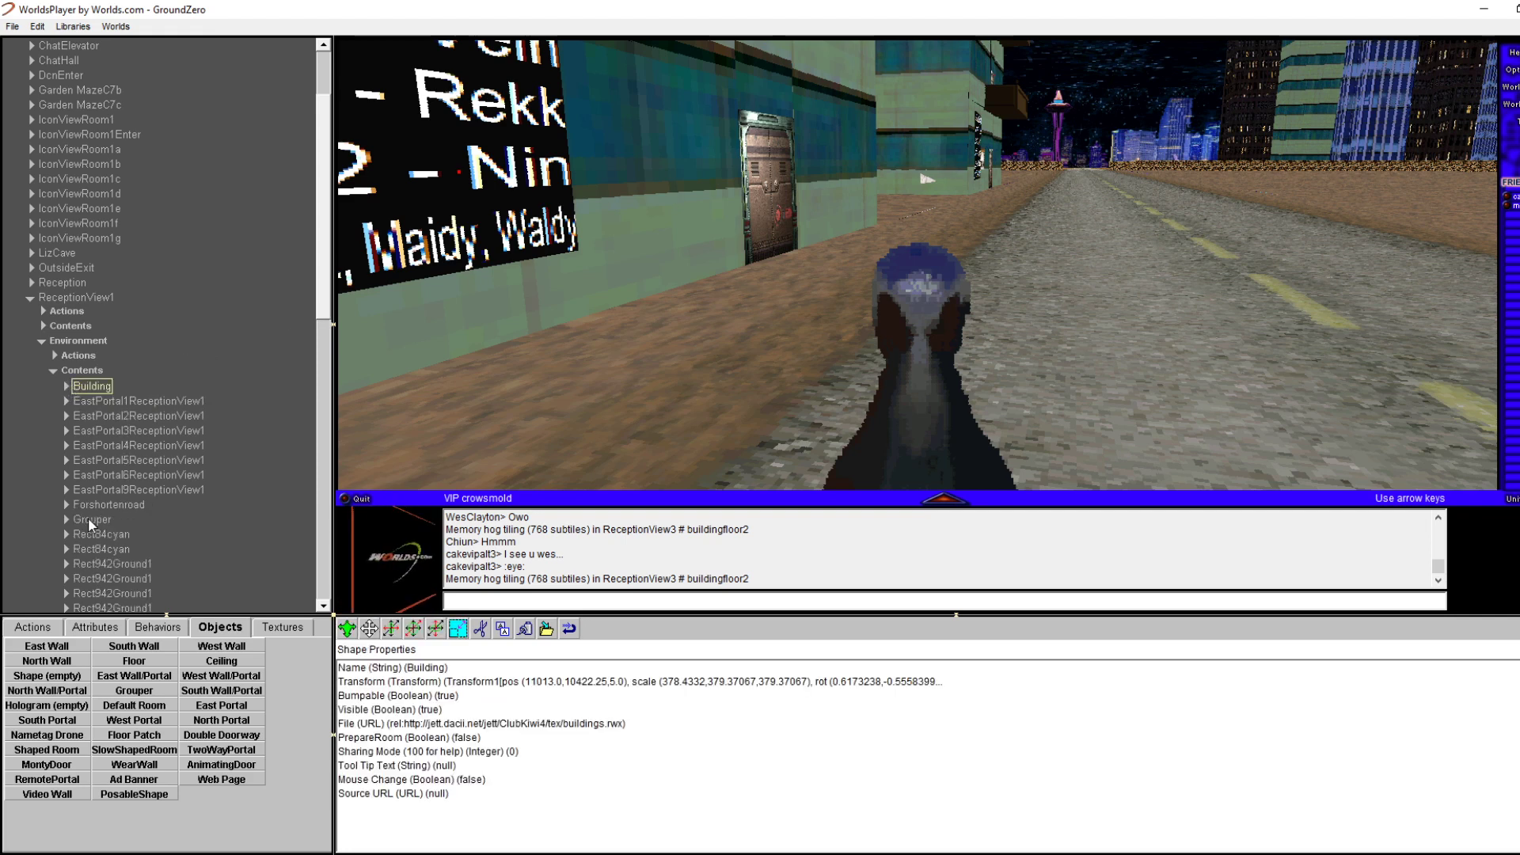
click(88, 518)
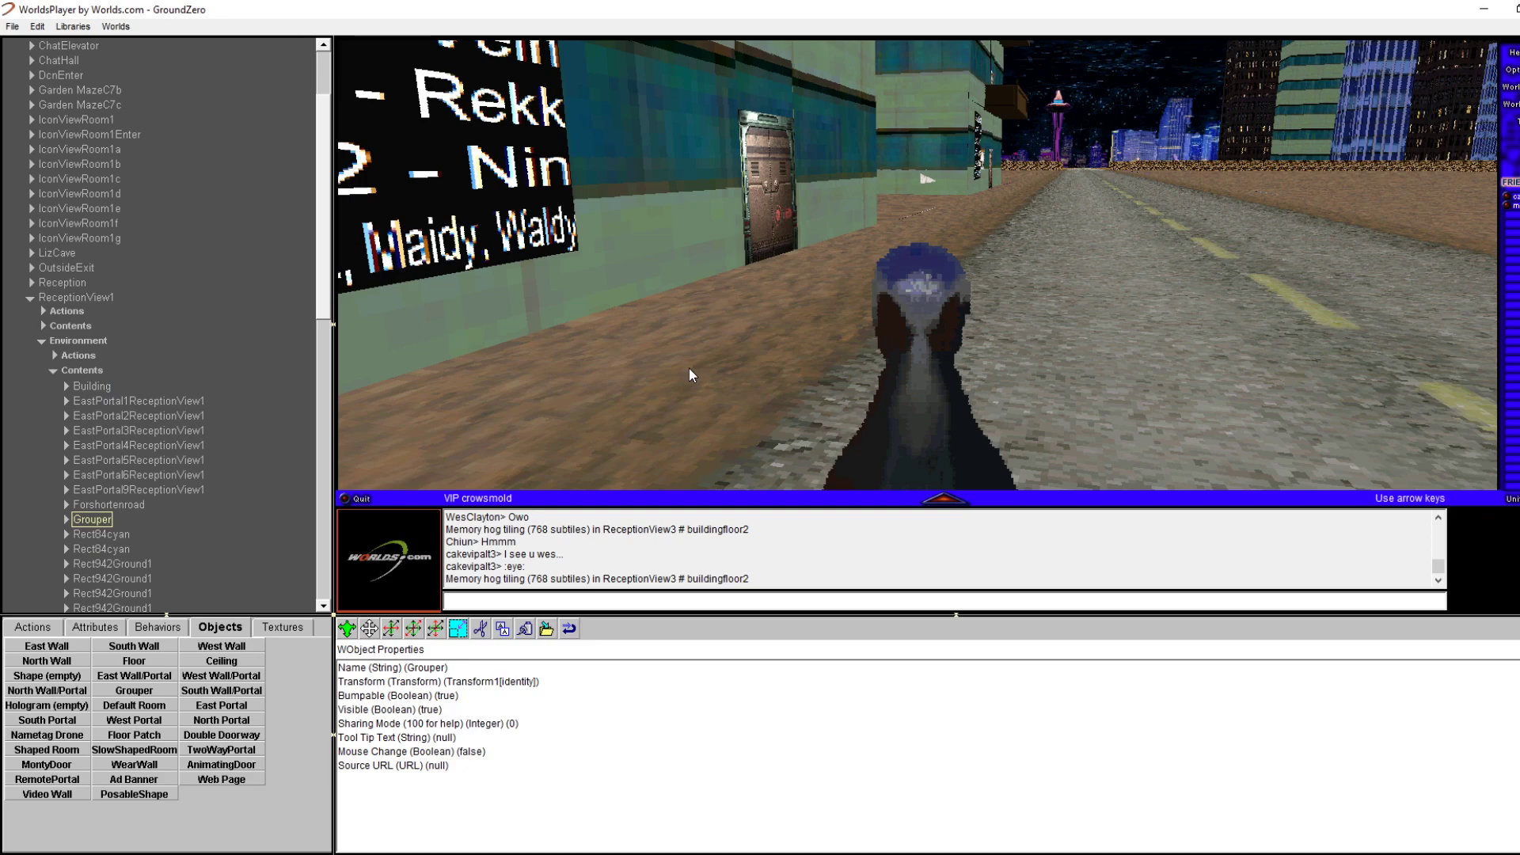
Enter the apartment building through its metal door and open the properties of the patterned hallway floor
key(Left)
key(Up)
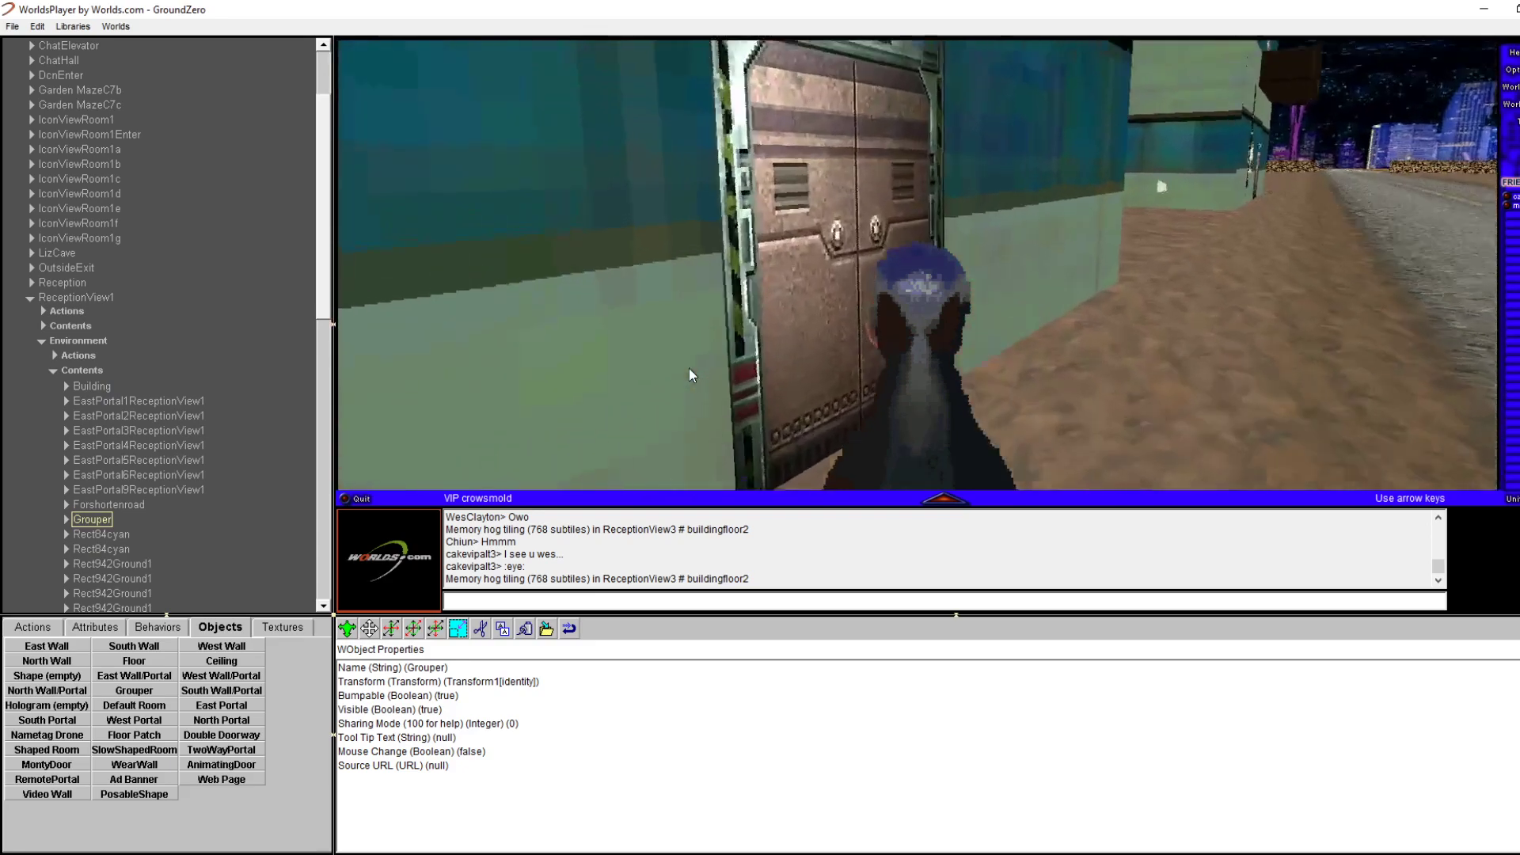
key(Up)
key(Right)
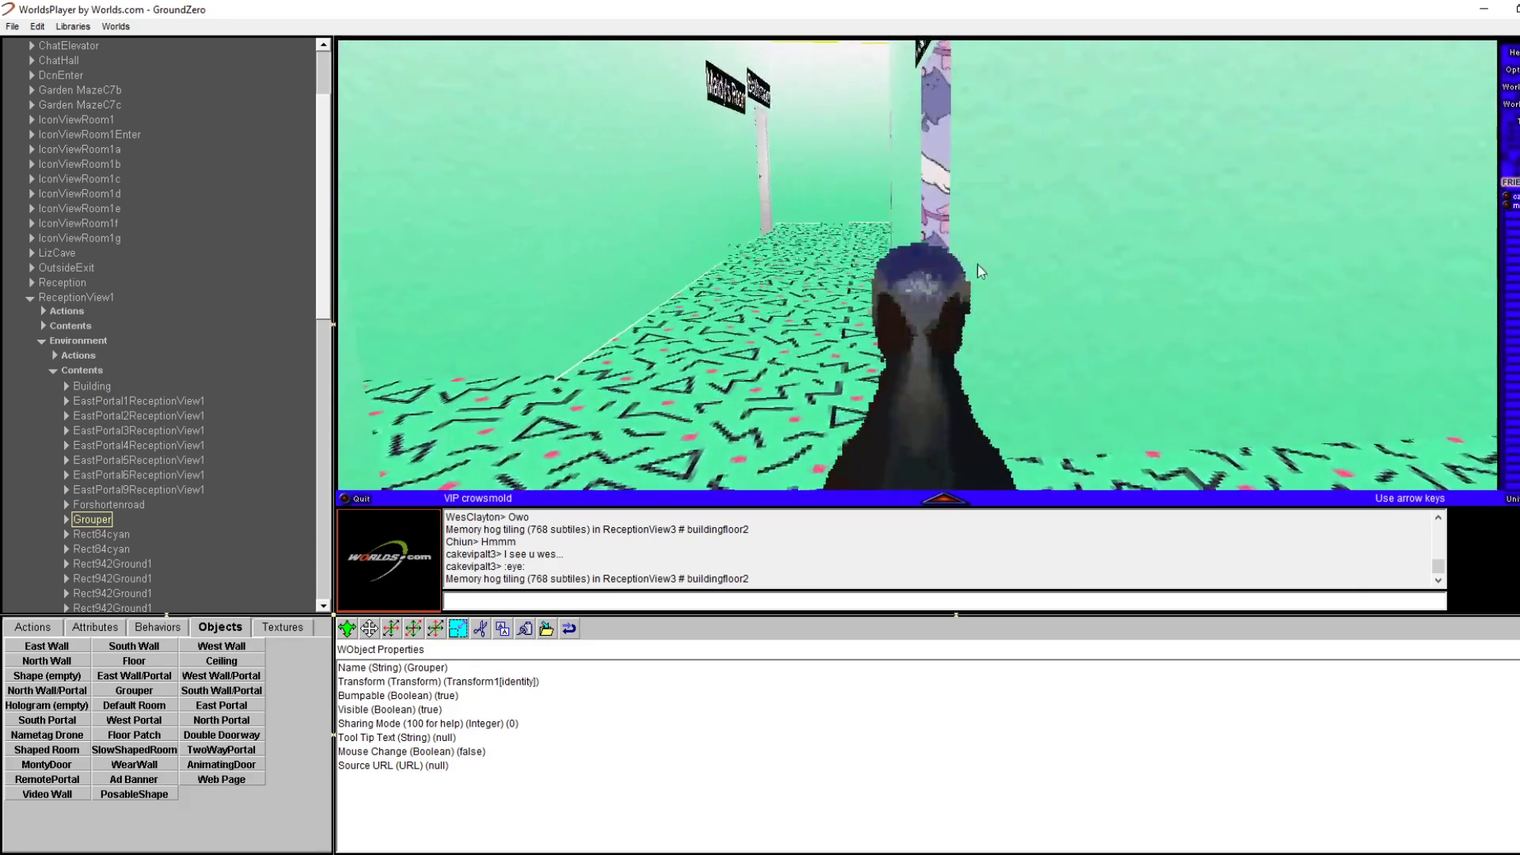
right_click(633, 365)
click(654, 373)
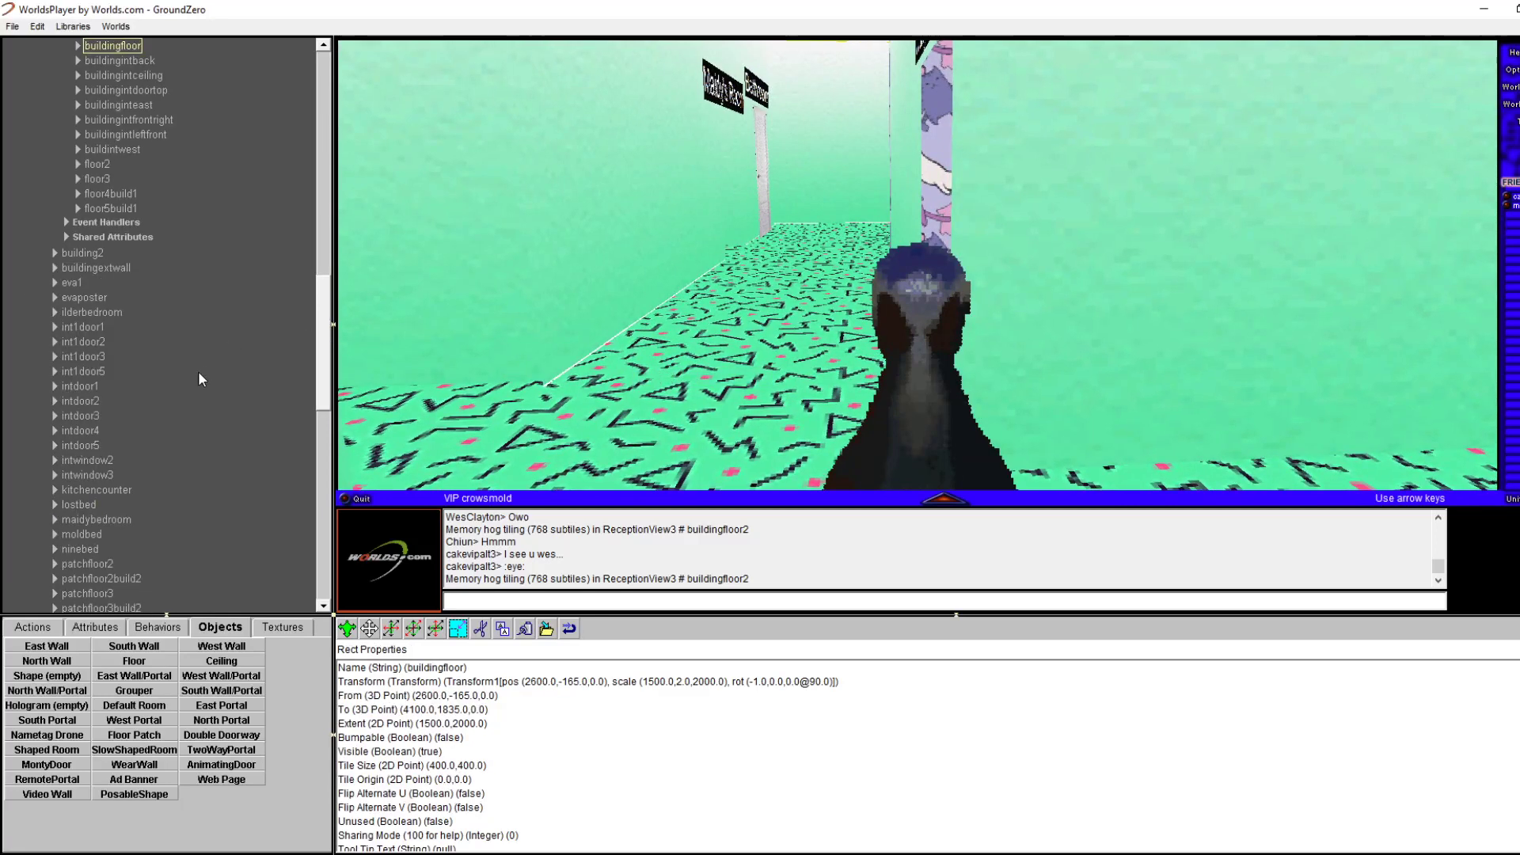
Inspect the properties of the building group and its members buildingfloor, buildingintback, buildingintceiling, buildingintdoortop and buildinginteast
scroll(250, 370, up, 5)
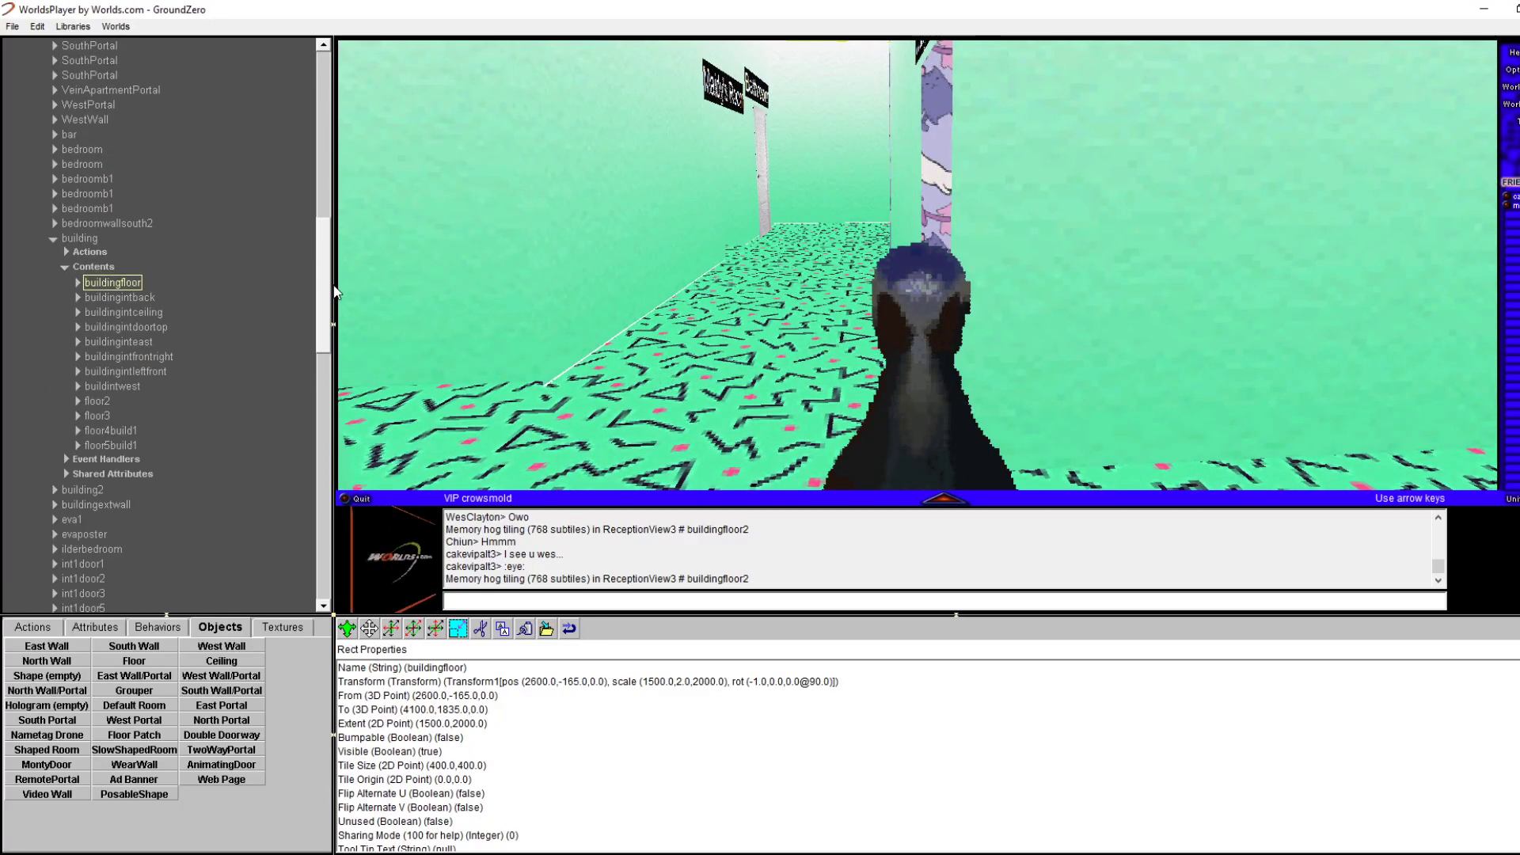
drag(334, 286, 329, 271)
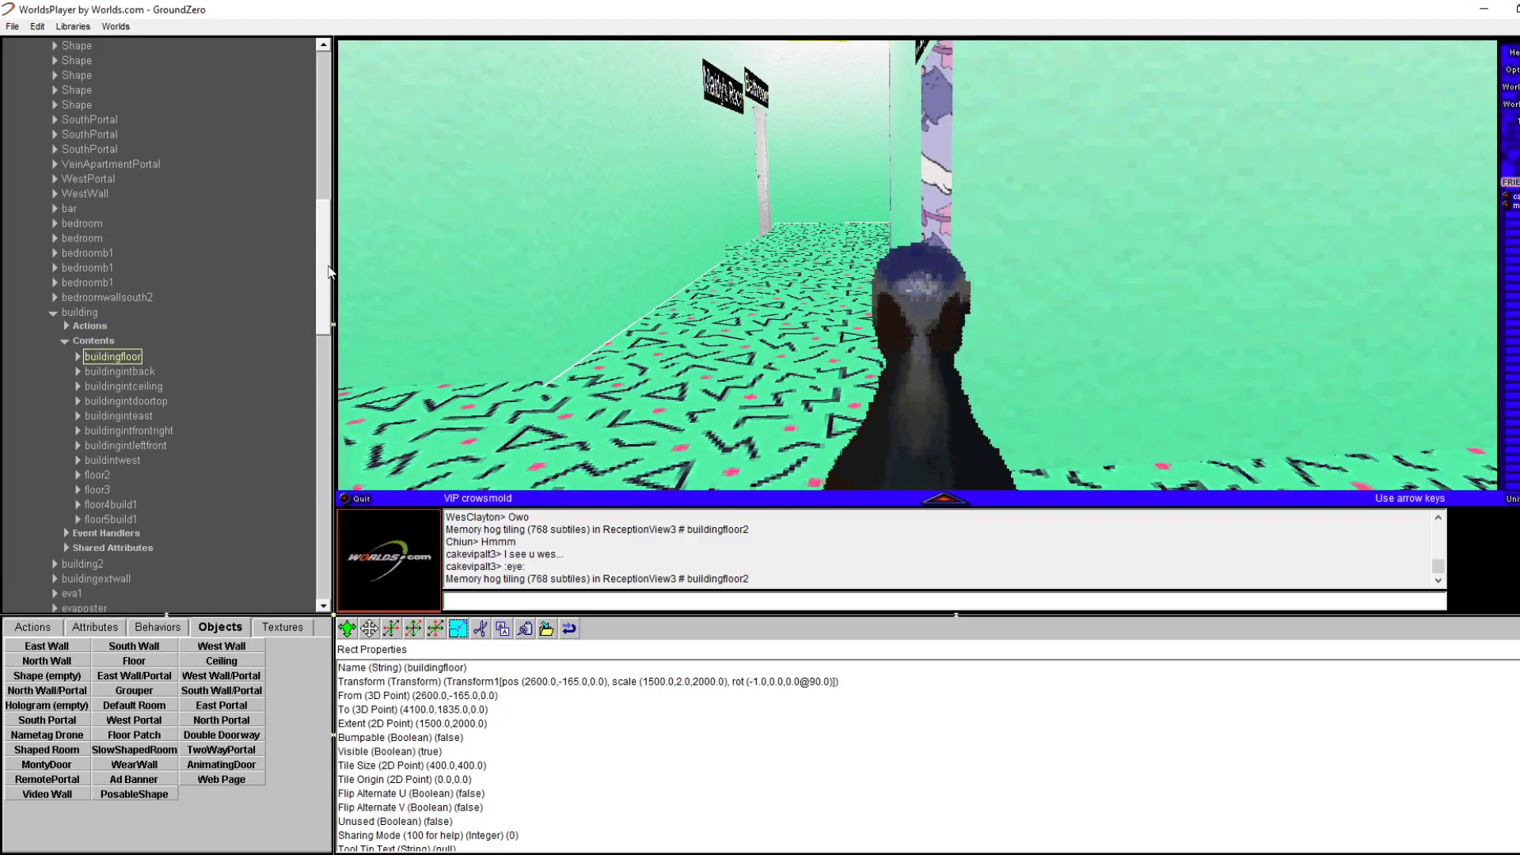
click(80, 312)
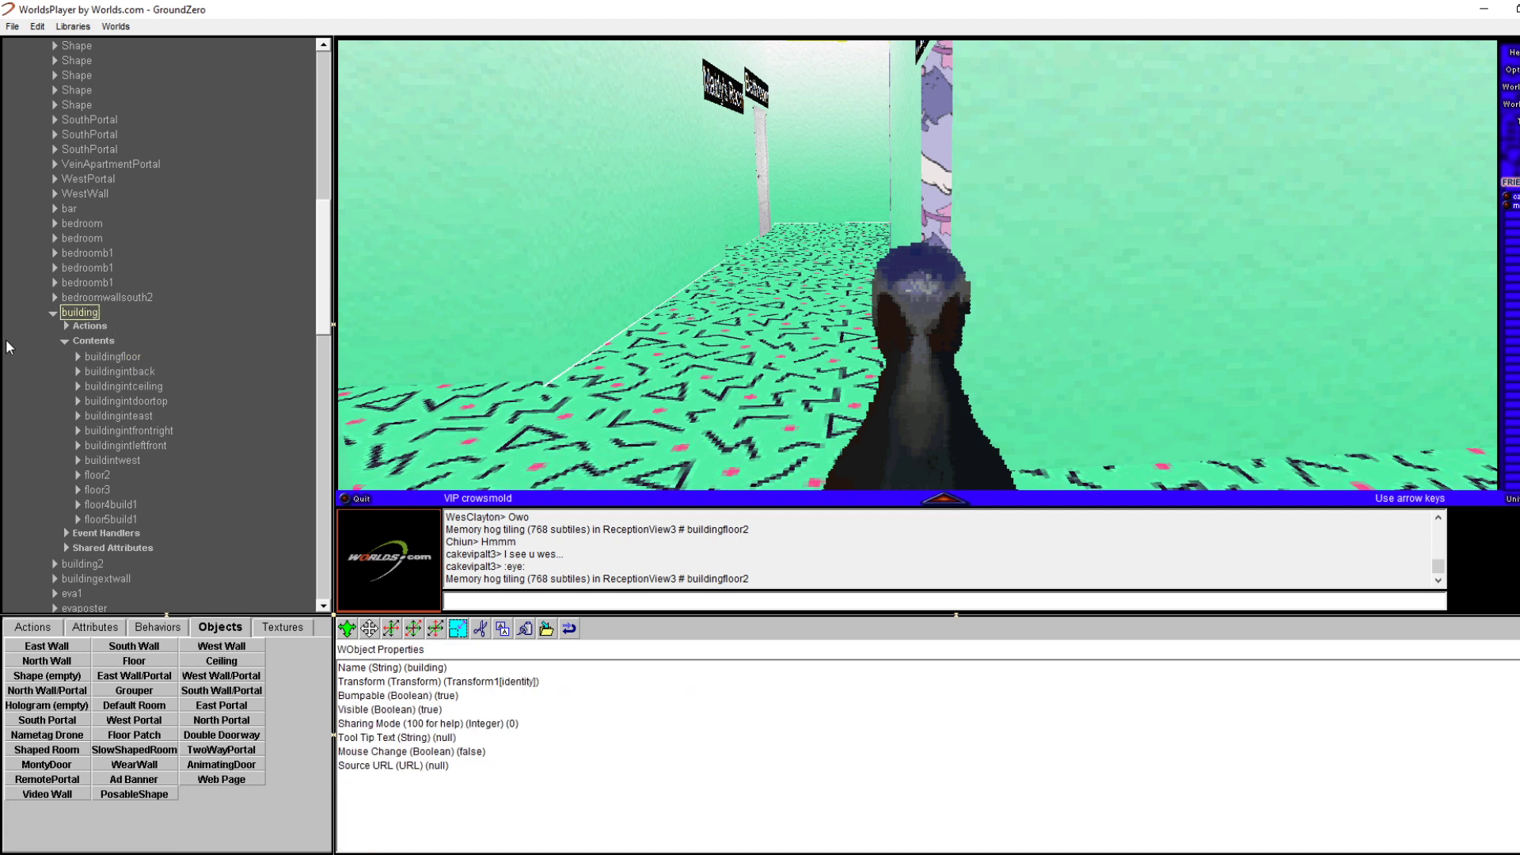
click(100, 358)
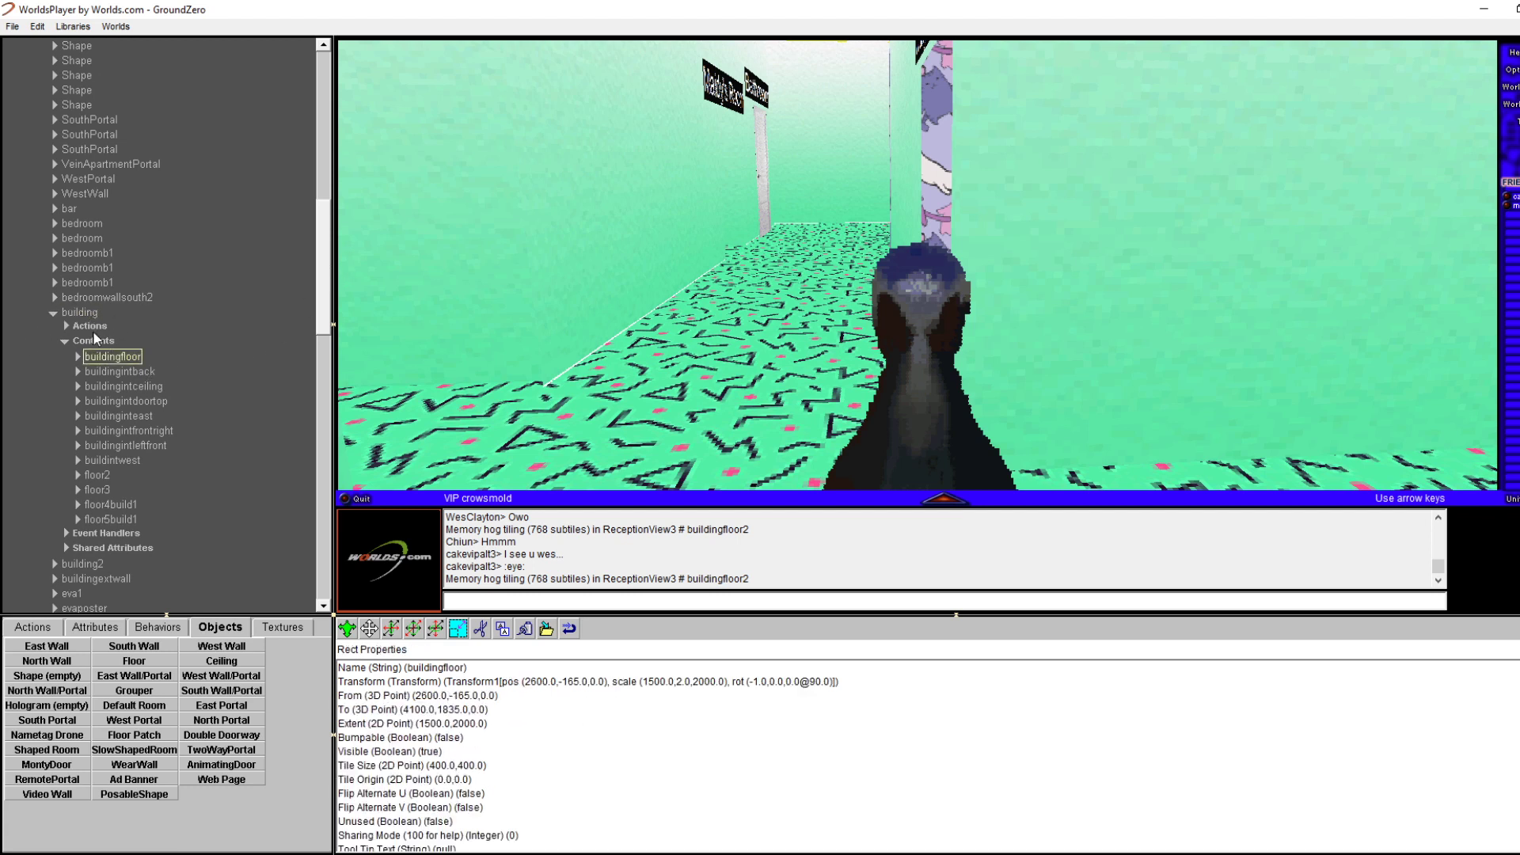
click(121, 372)
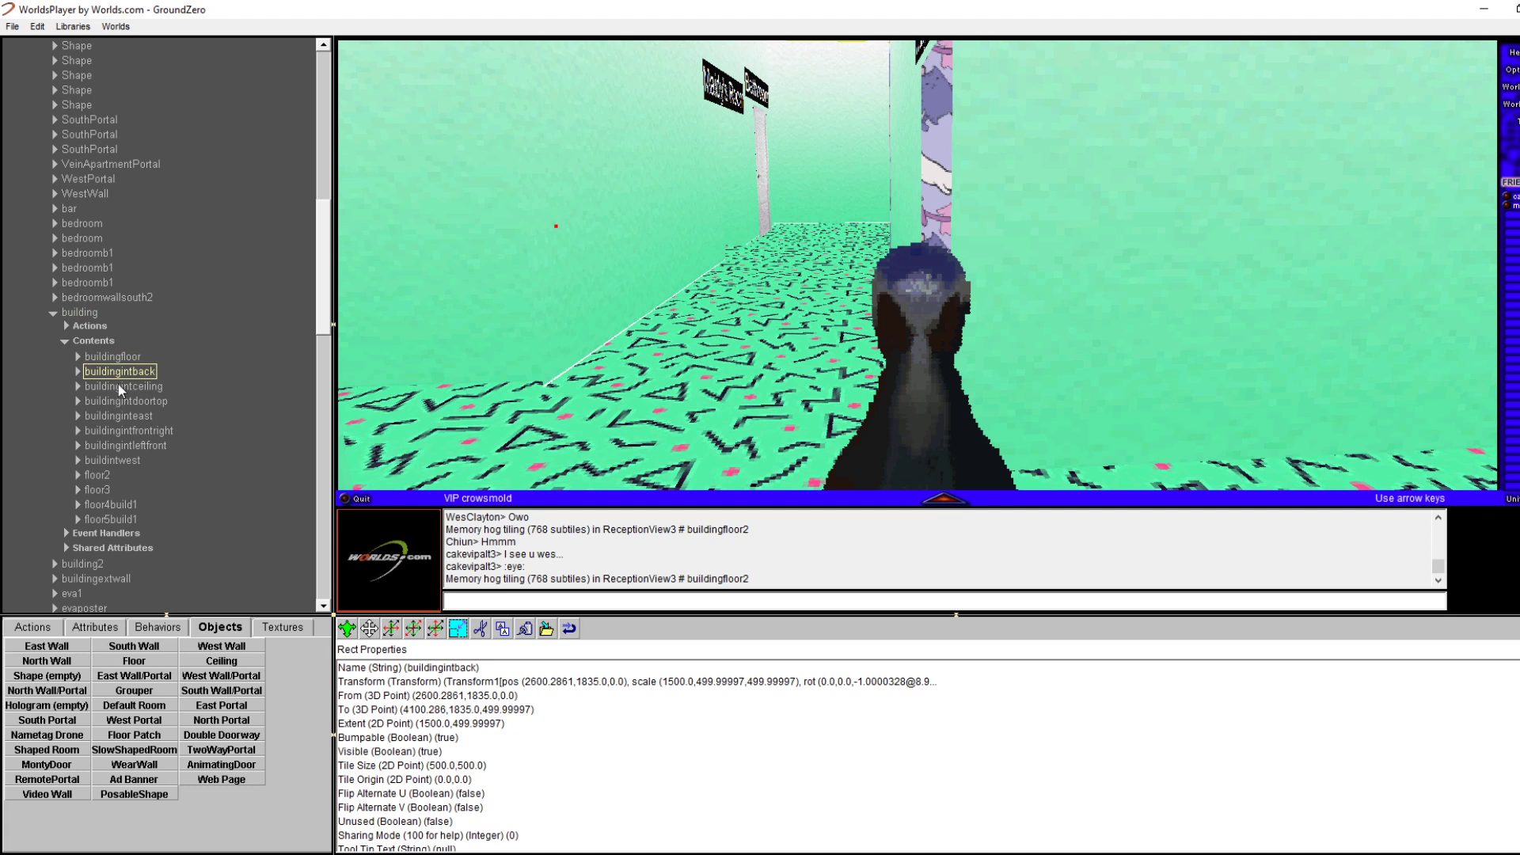
click(115, 386)
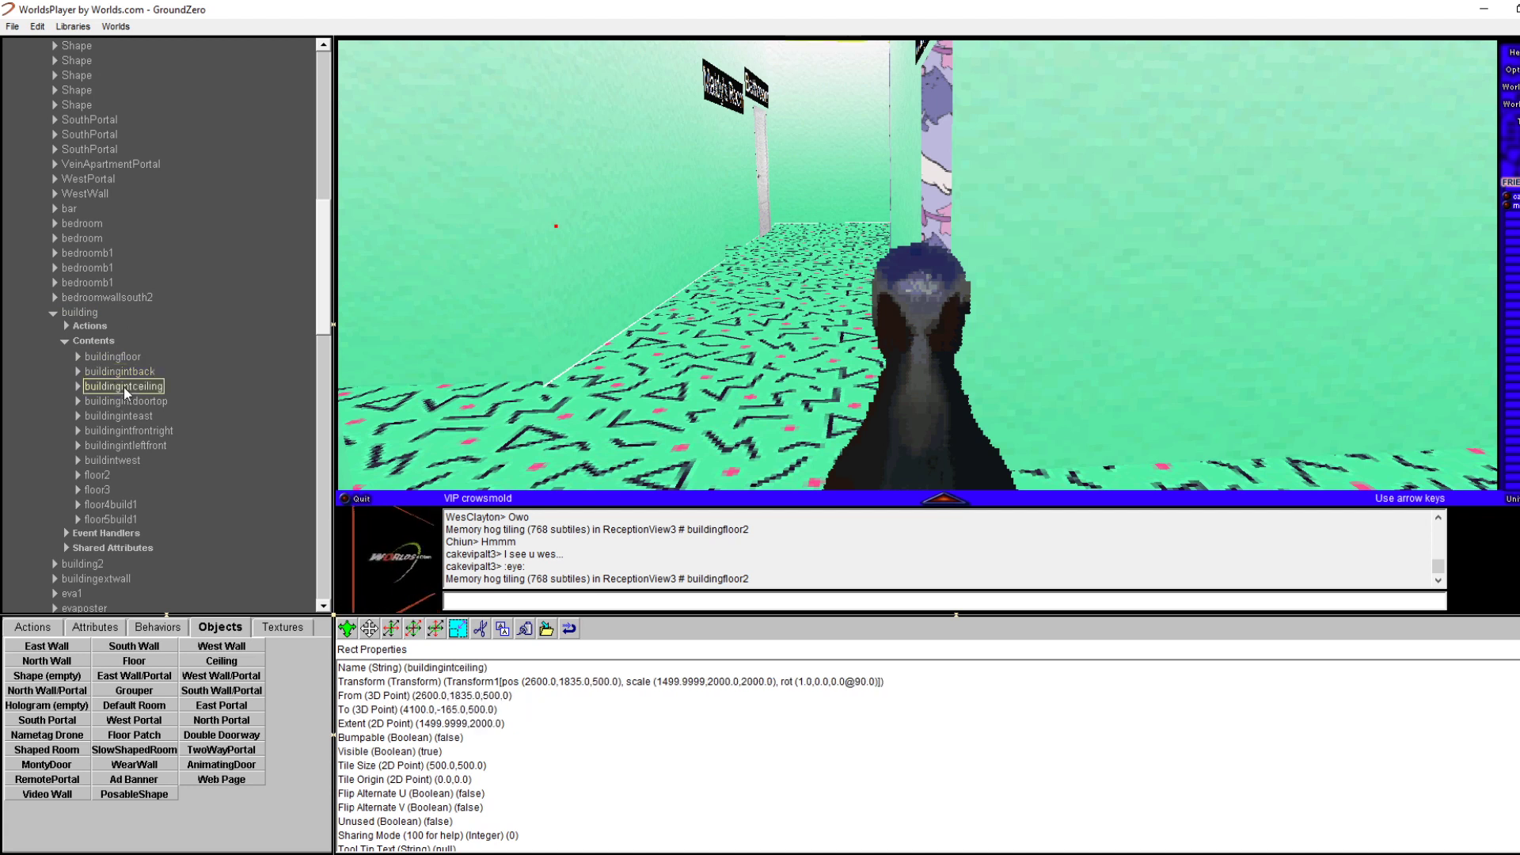
click(146, 403)
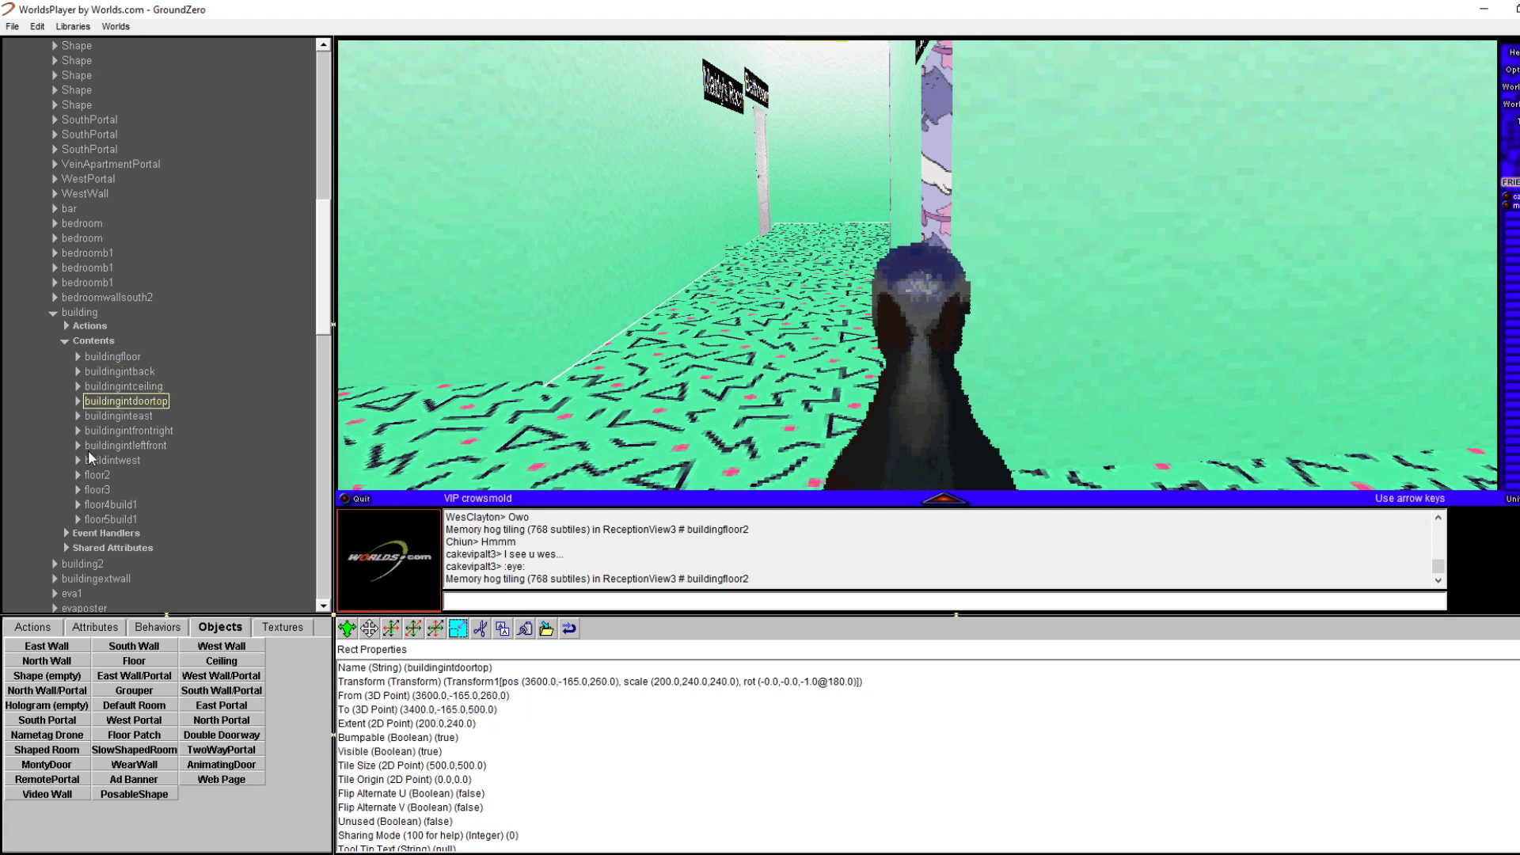
click(117, 421)
Locate the hallway floor in the object tree again, browse the room objects around it, and look around the hallway
right_click(645, 425)
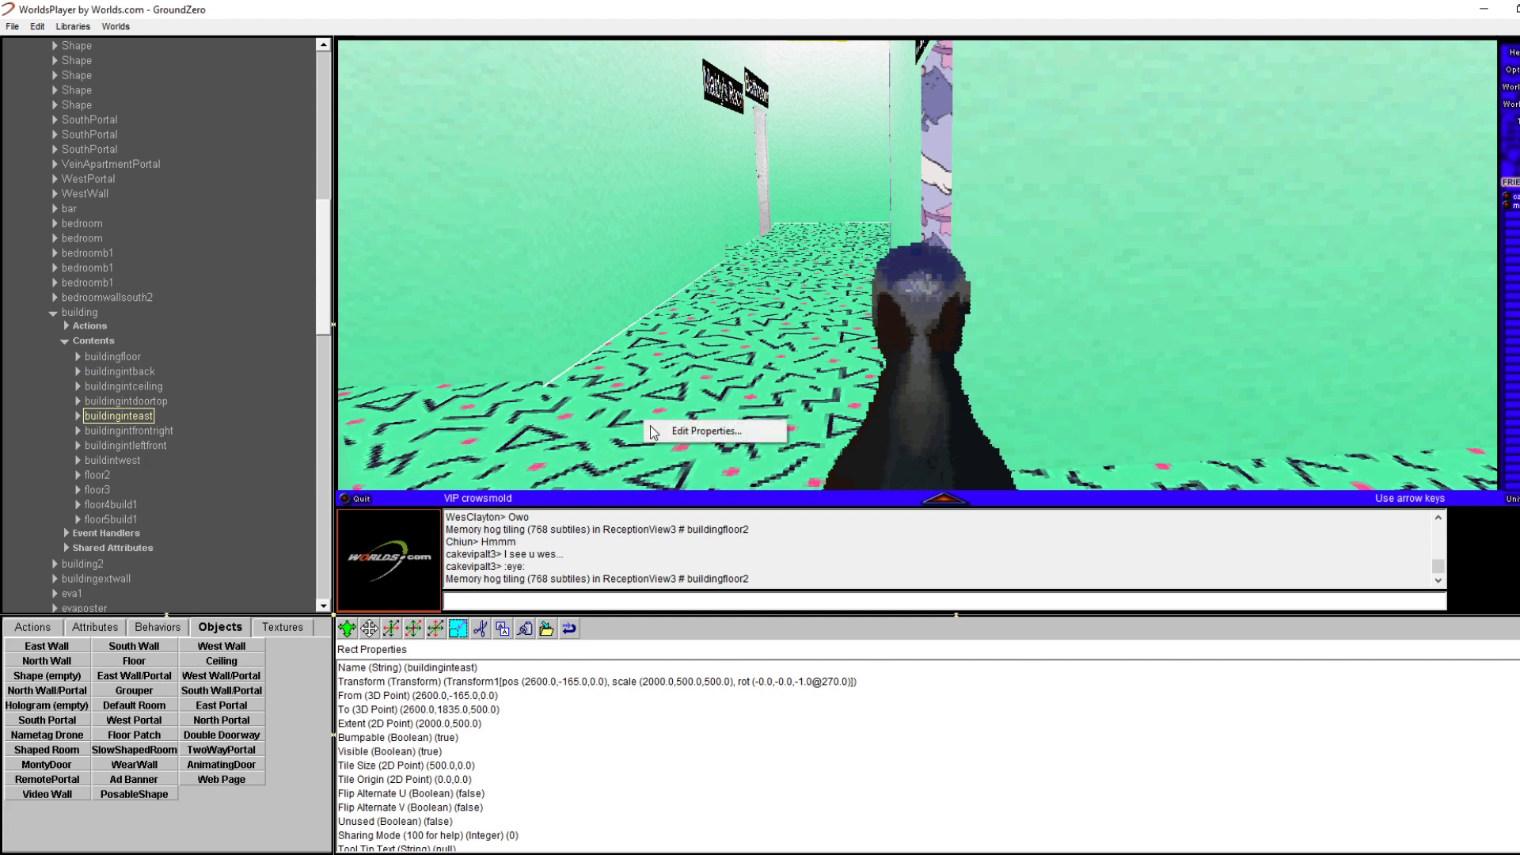
click(550, 456)
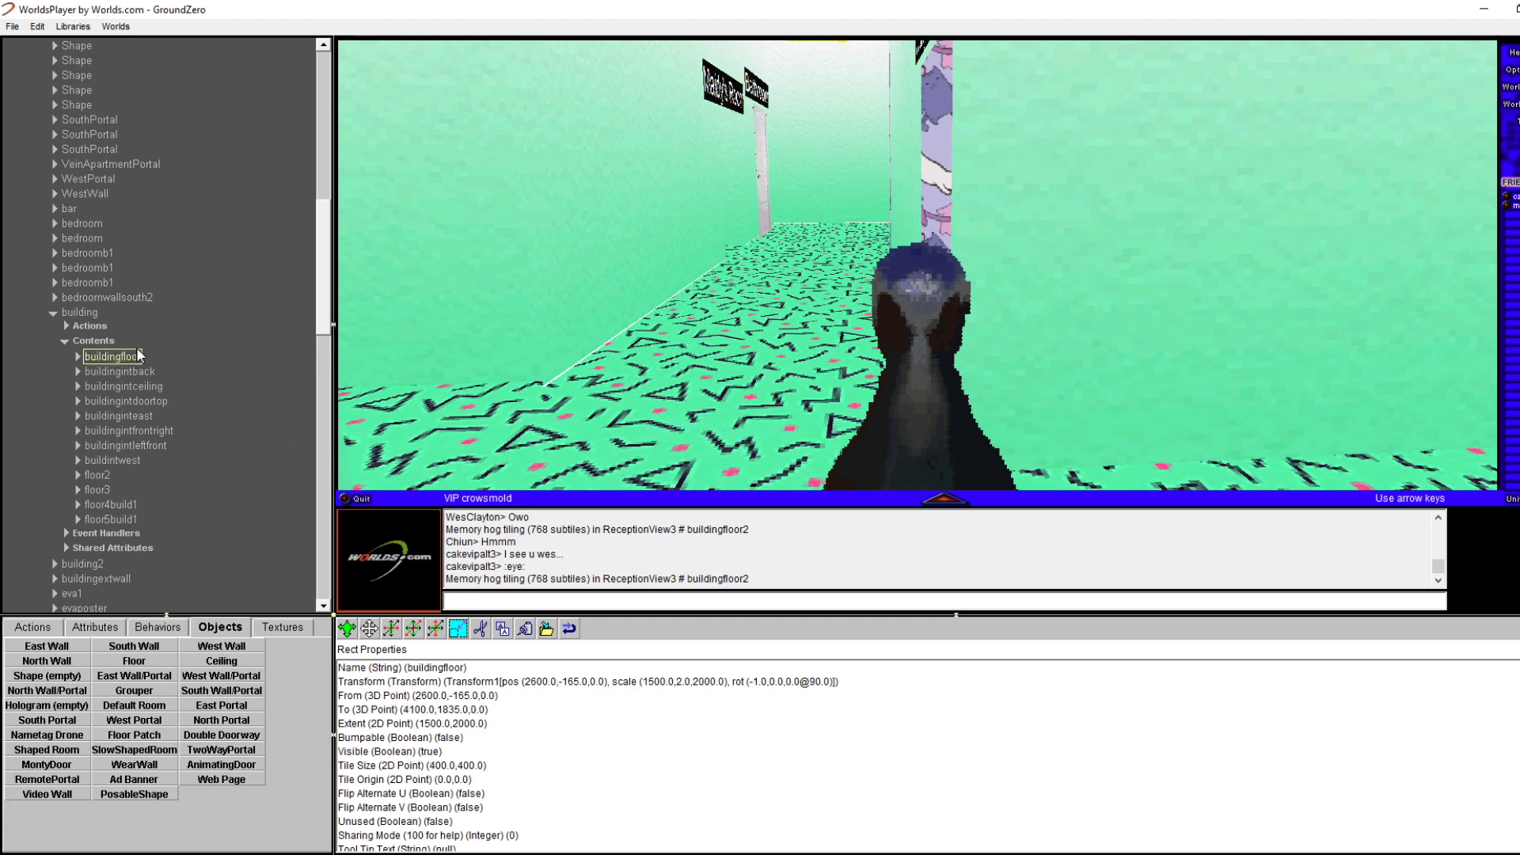
scroll(320, 336, up, 8)
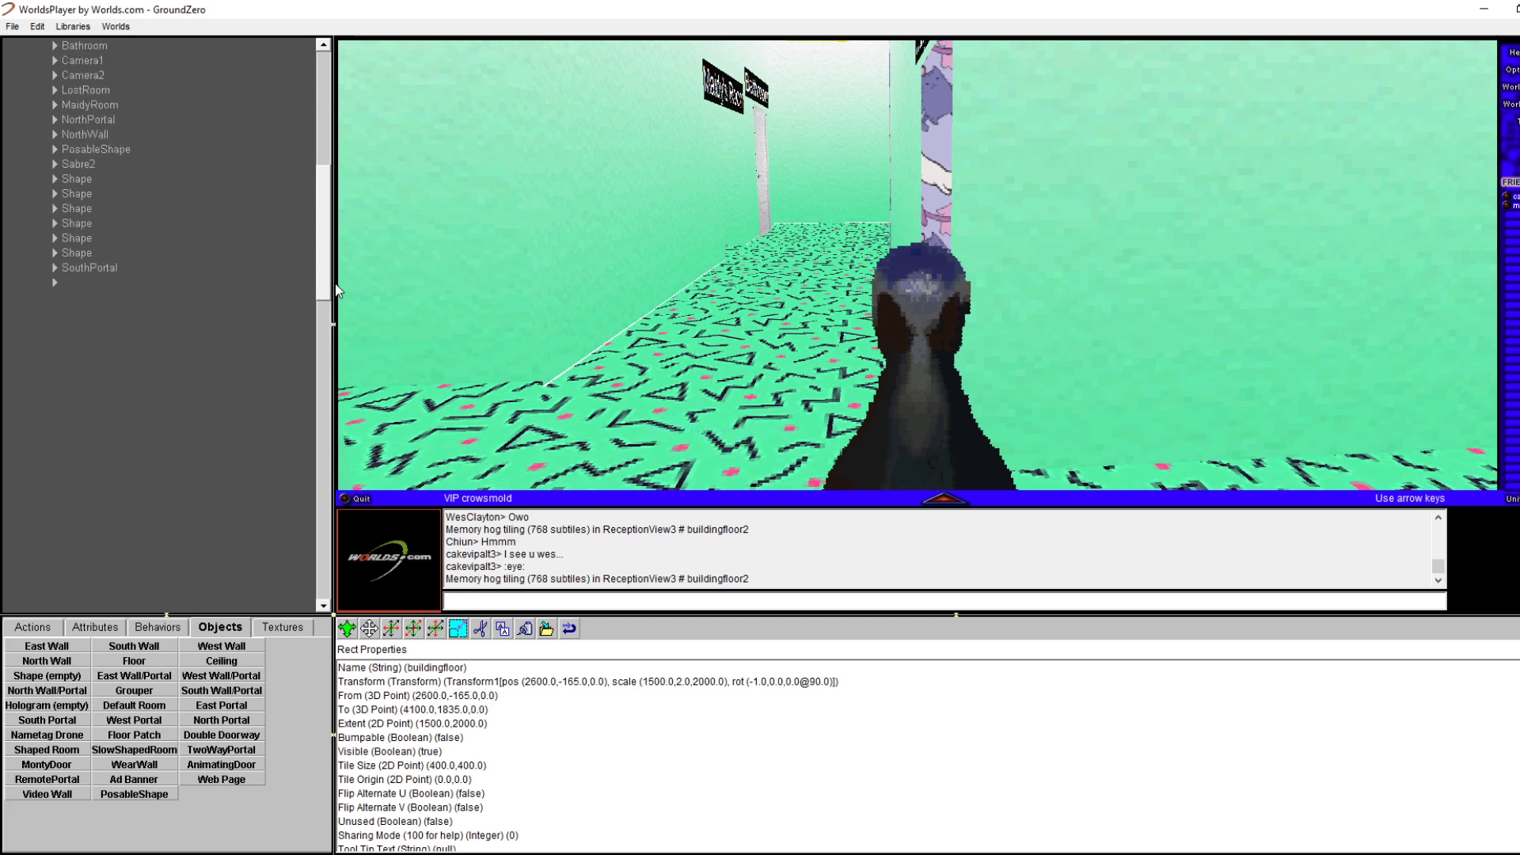
scroll(331, 393, down, 8)
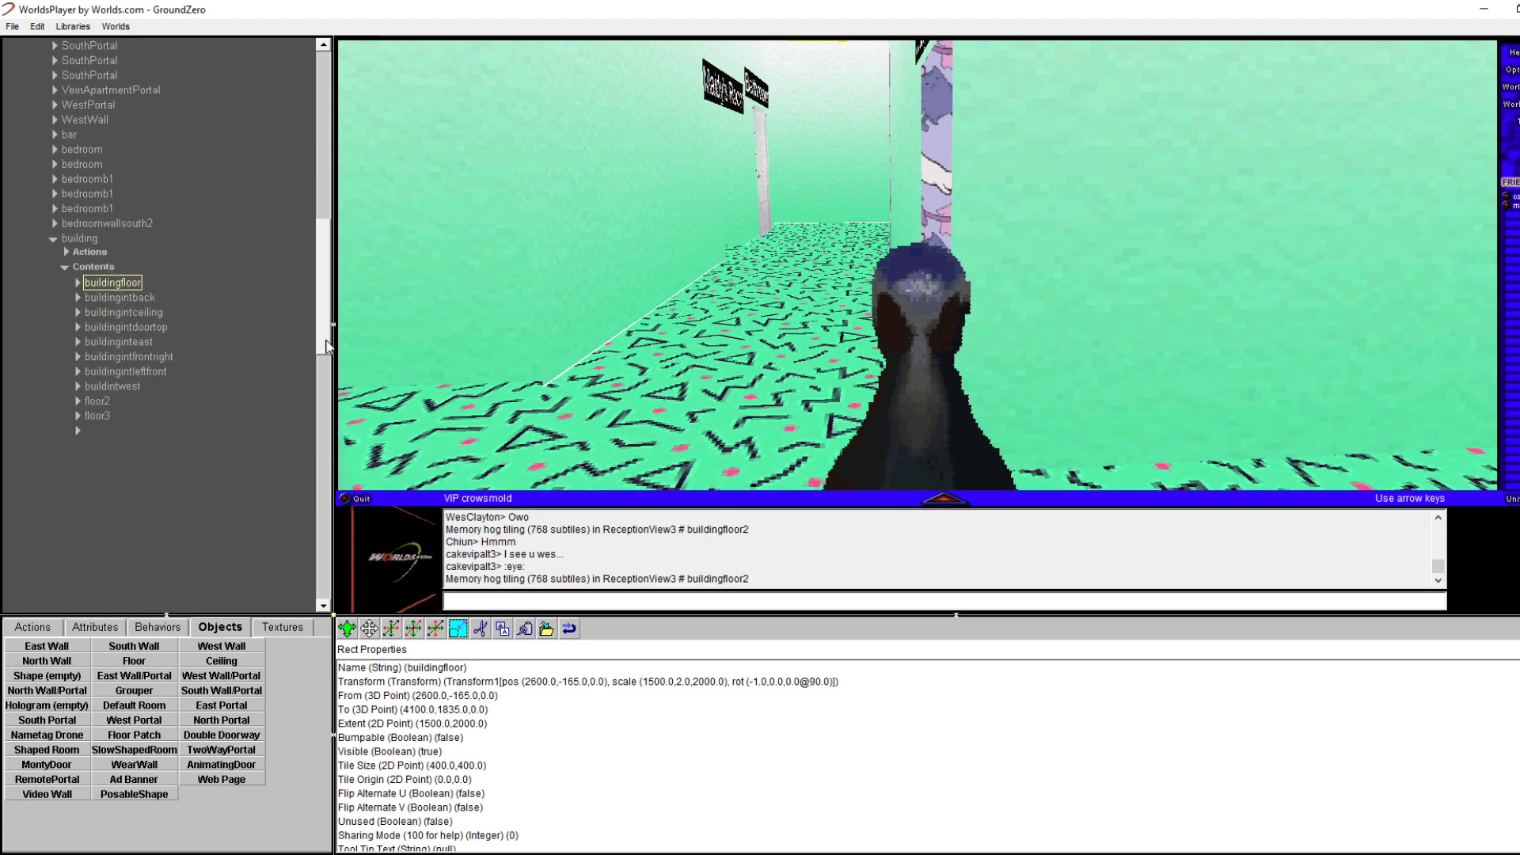
drag(330, 391, 330, 443)
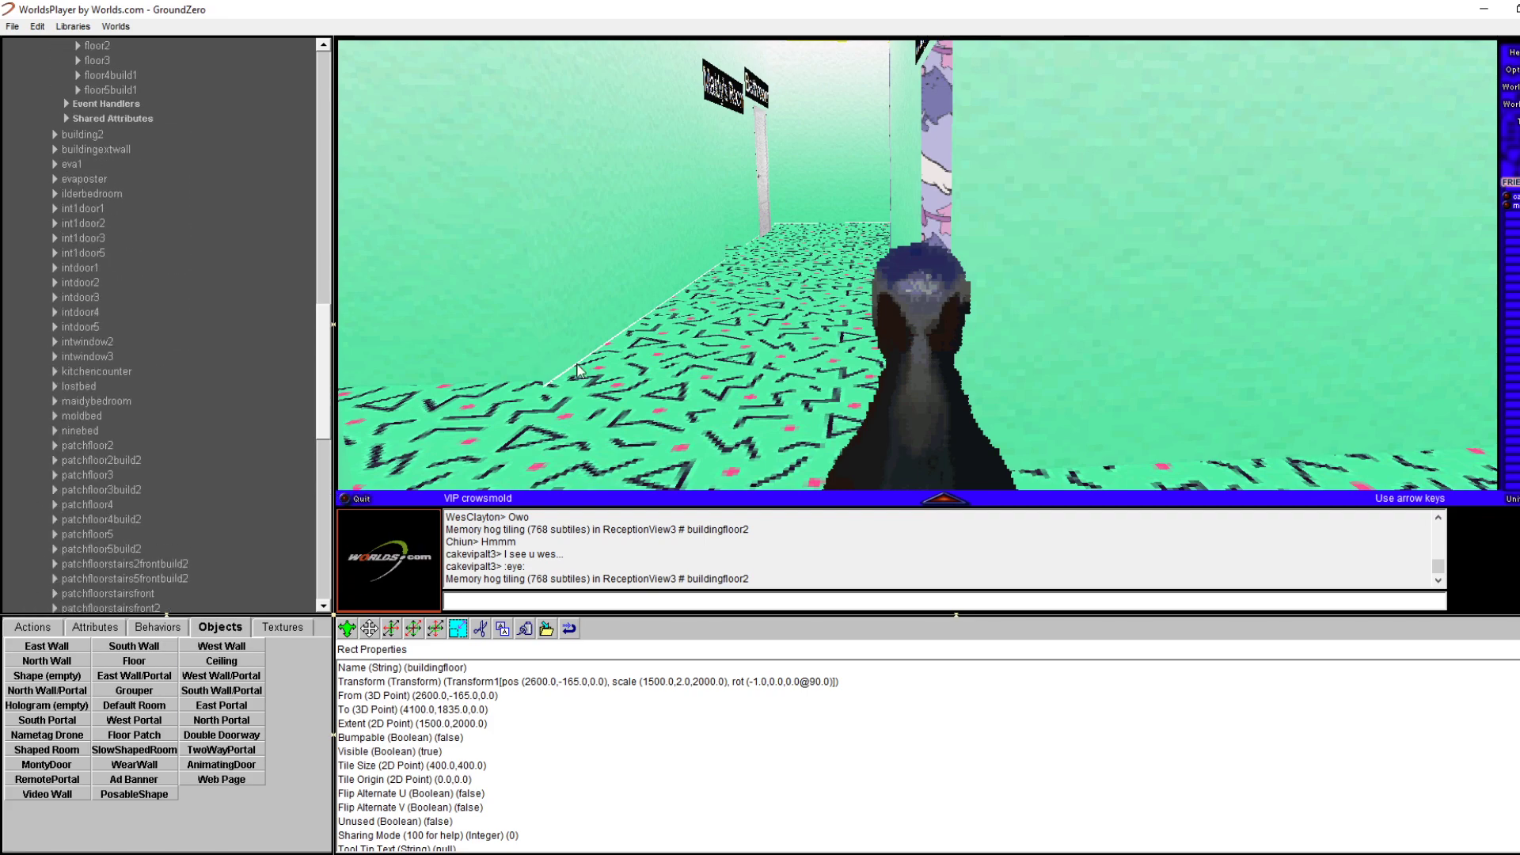
key(Left)
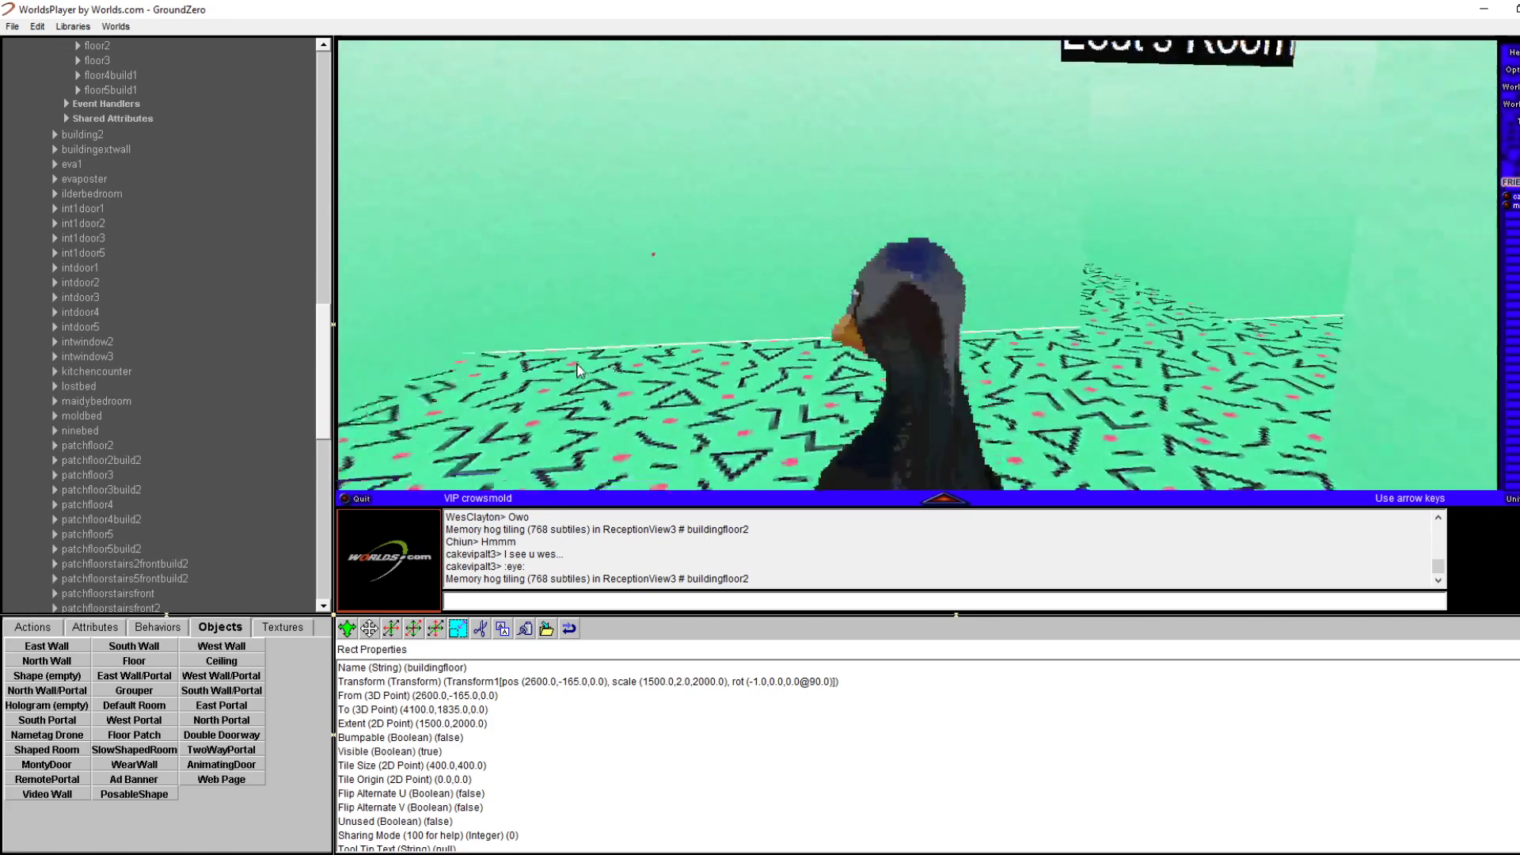
key(Left)
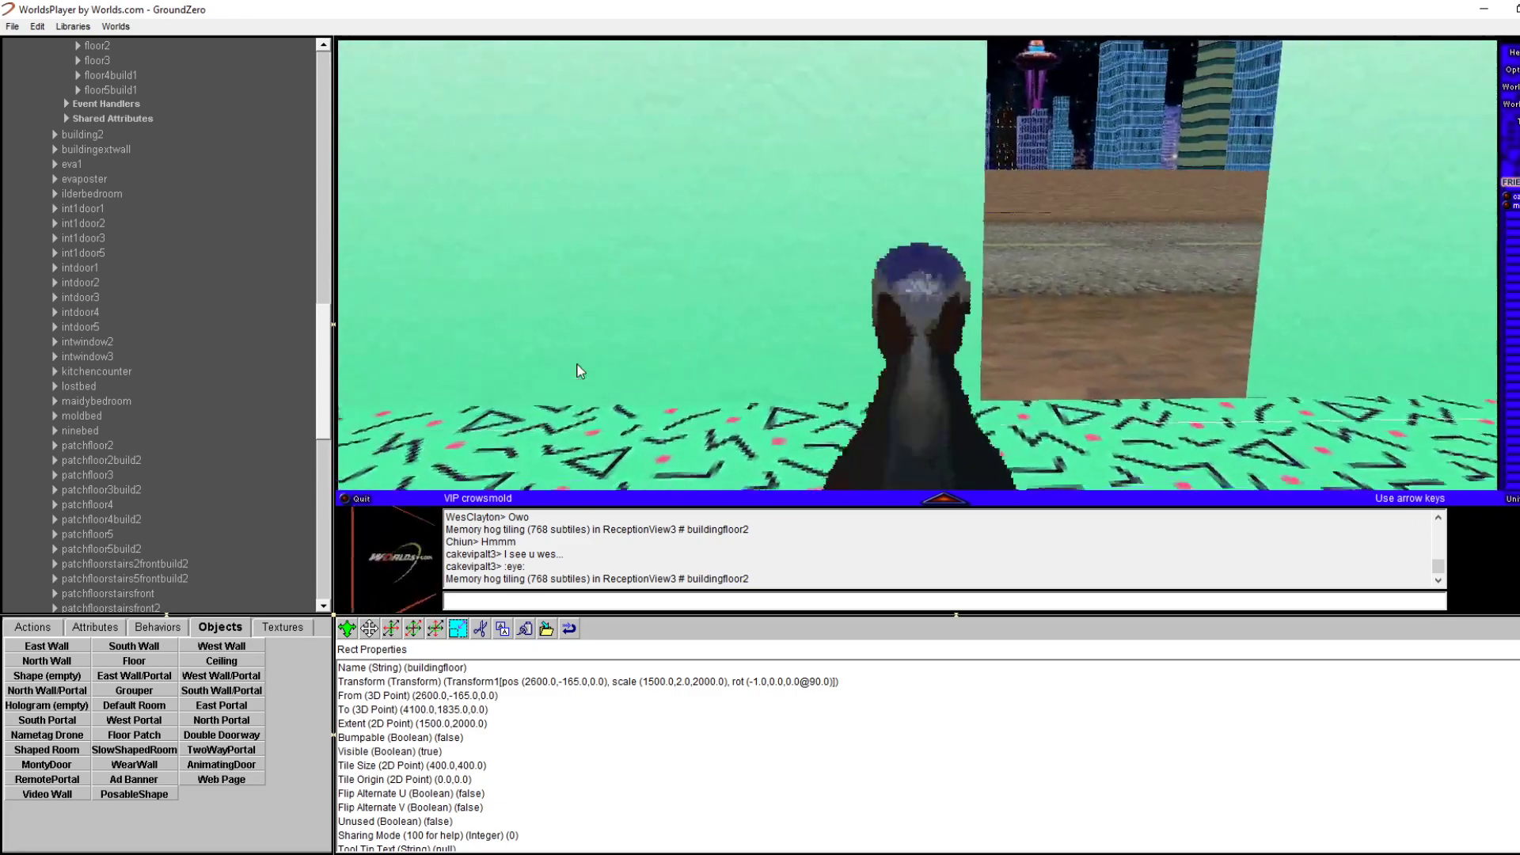
key(Right)
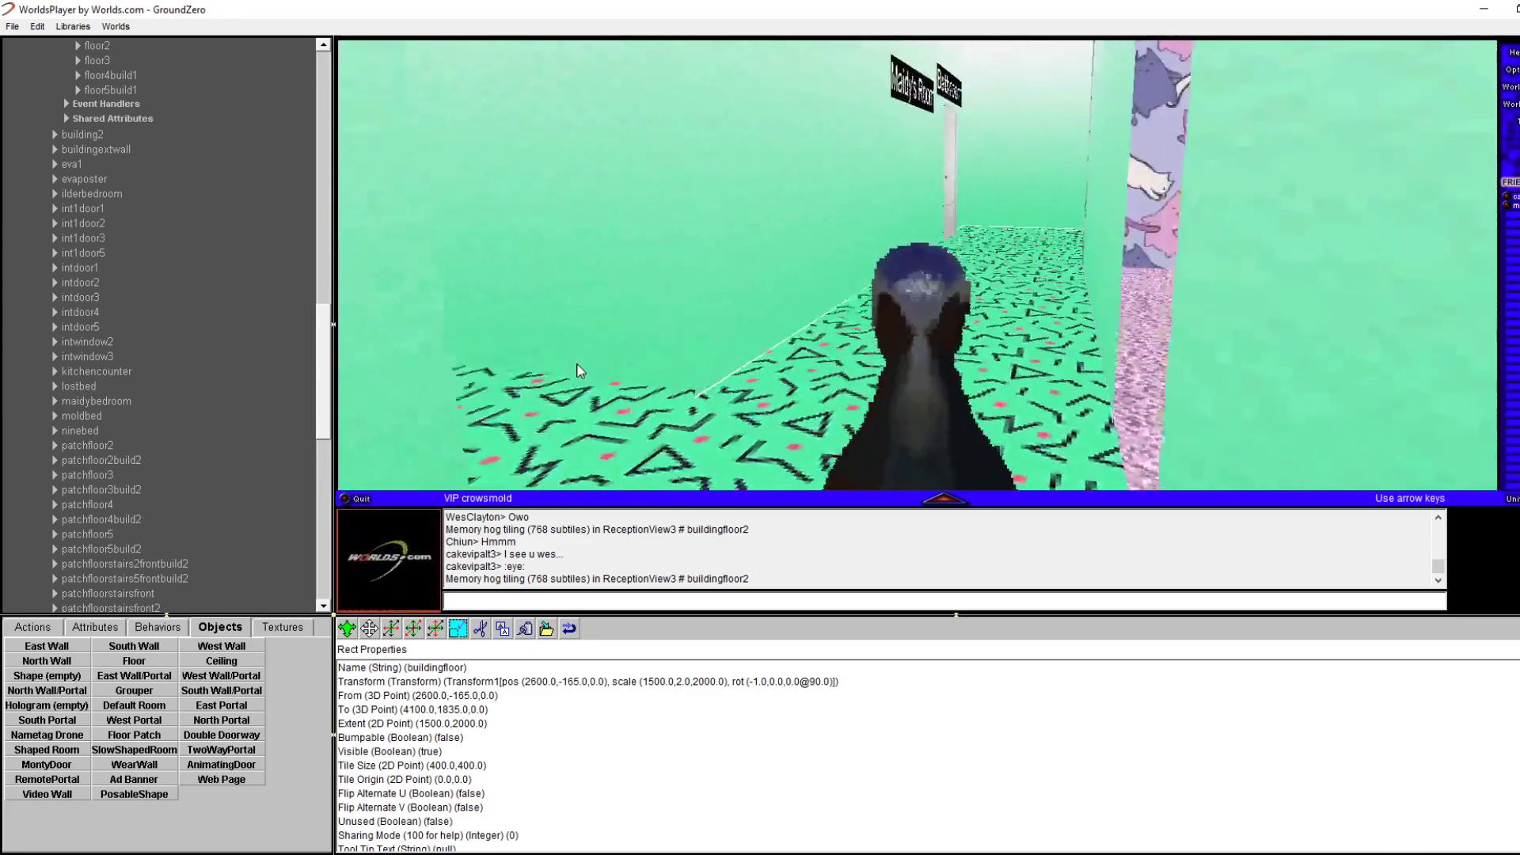
key(Up)
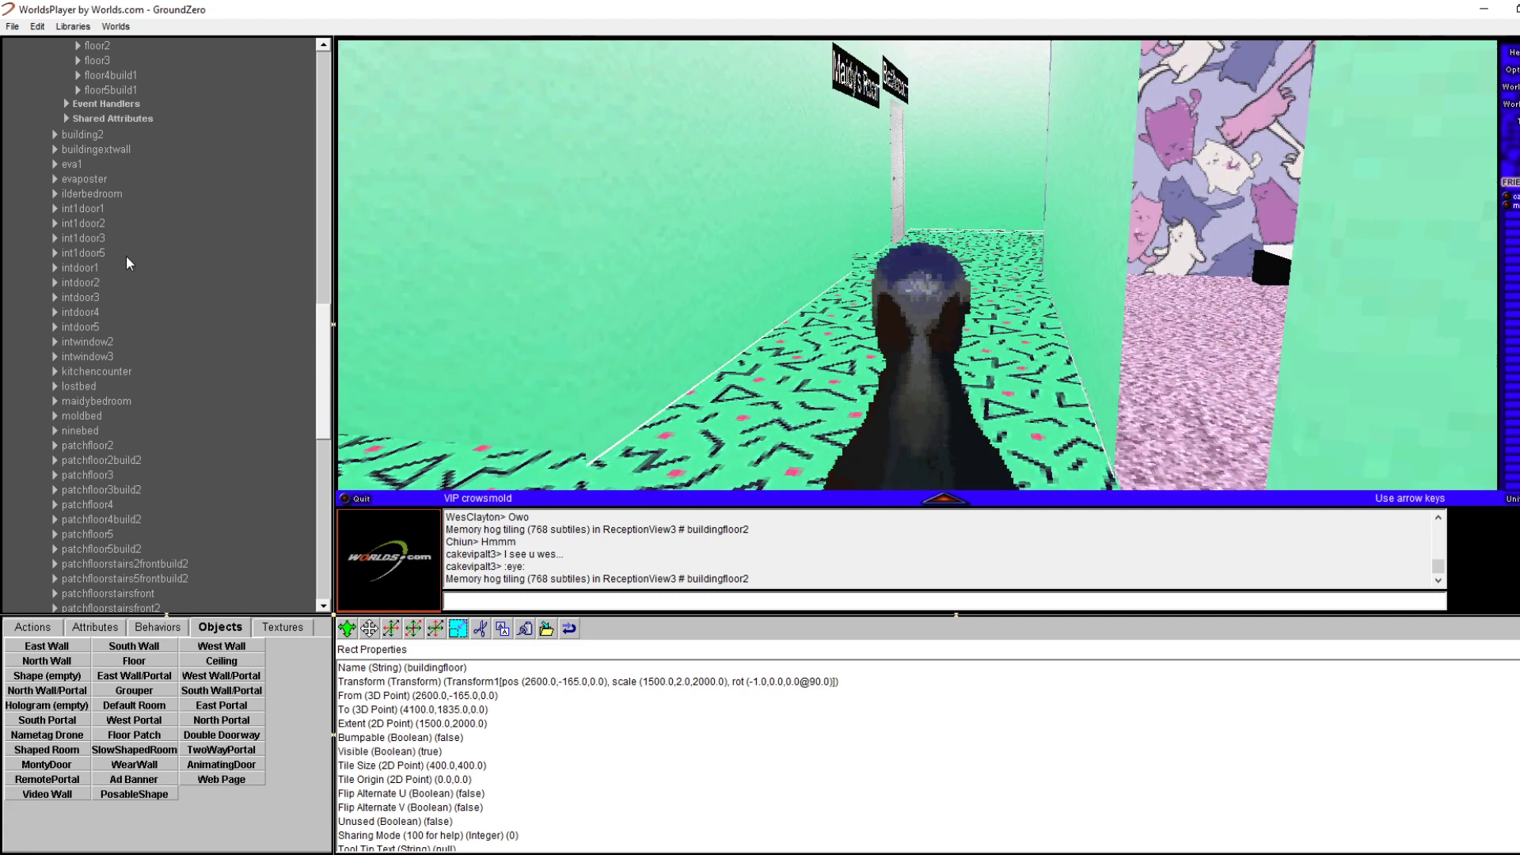
Collapse the building group, check the sub-lists of building2, and display the building group's properties
scroll(149, 158, up, 7)
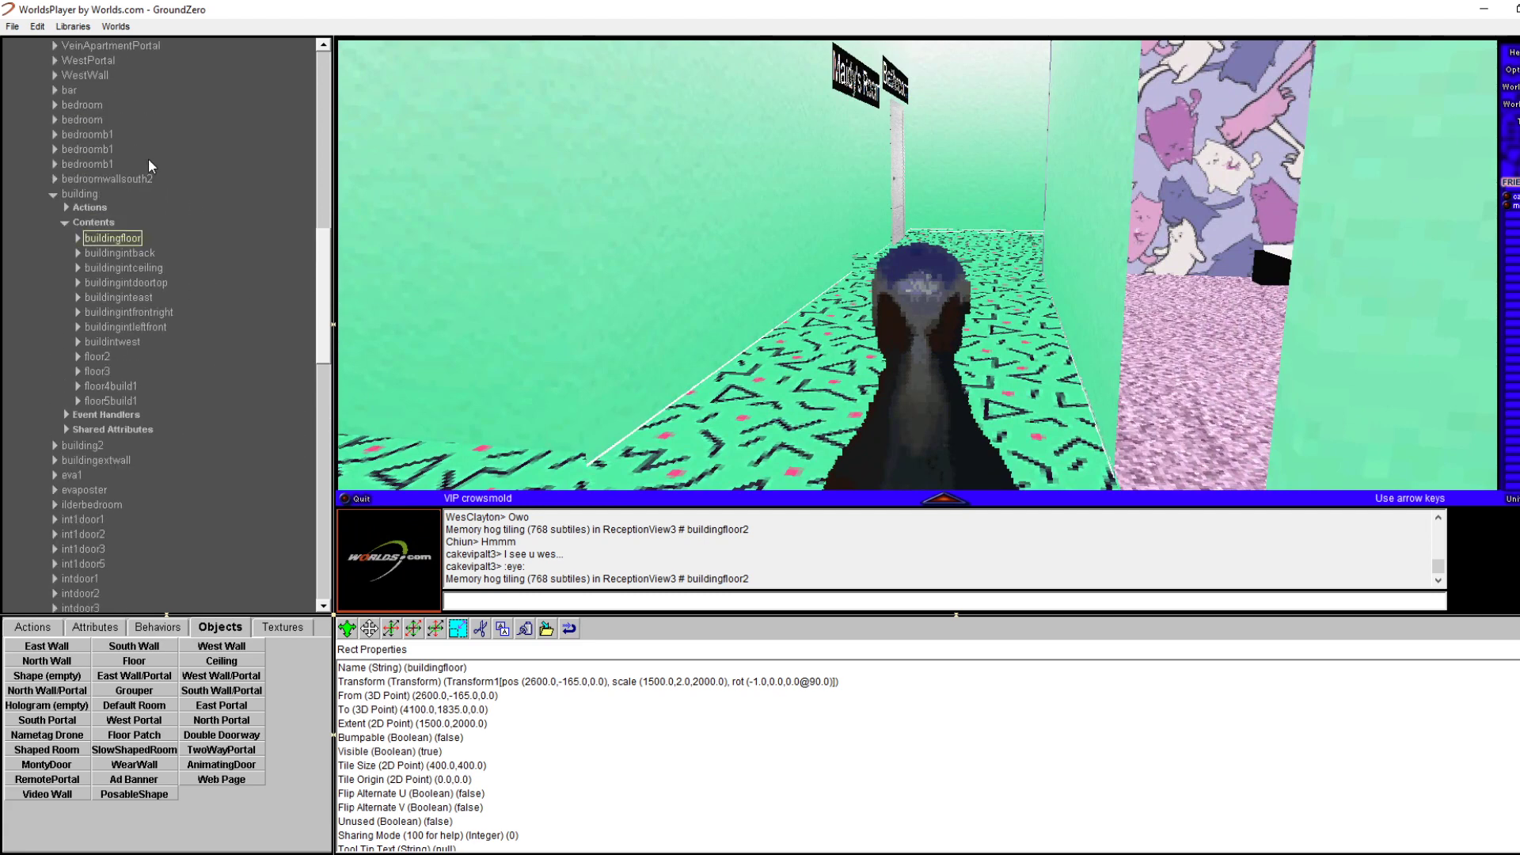
click(101, 207)
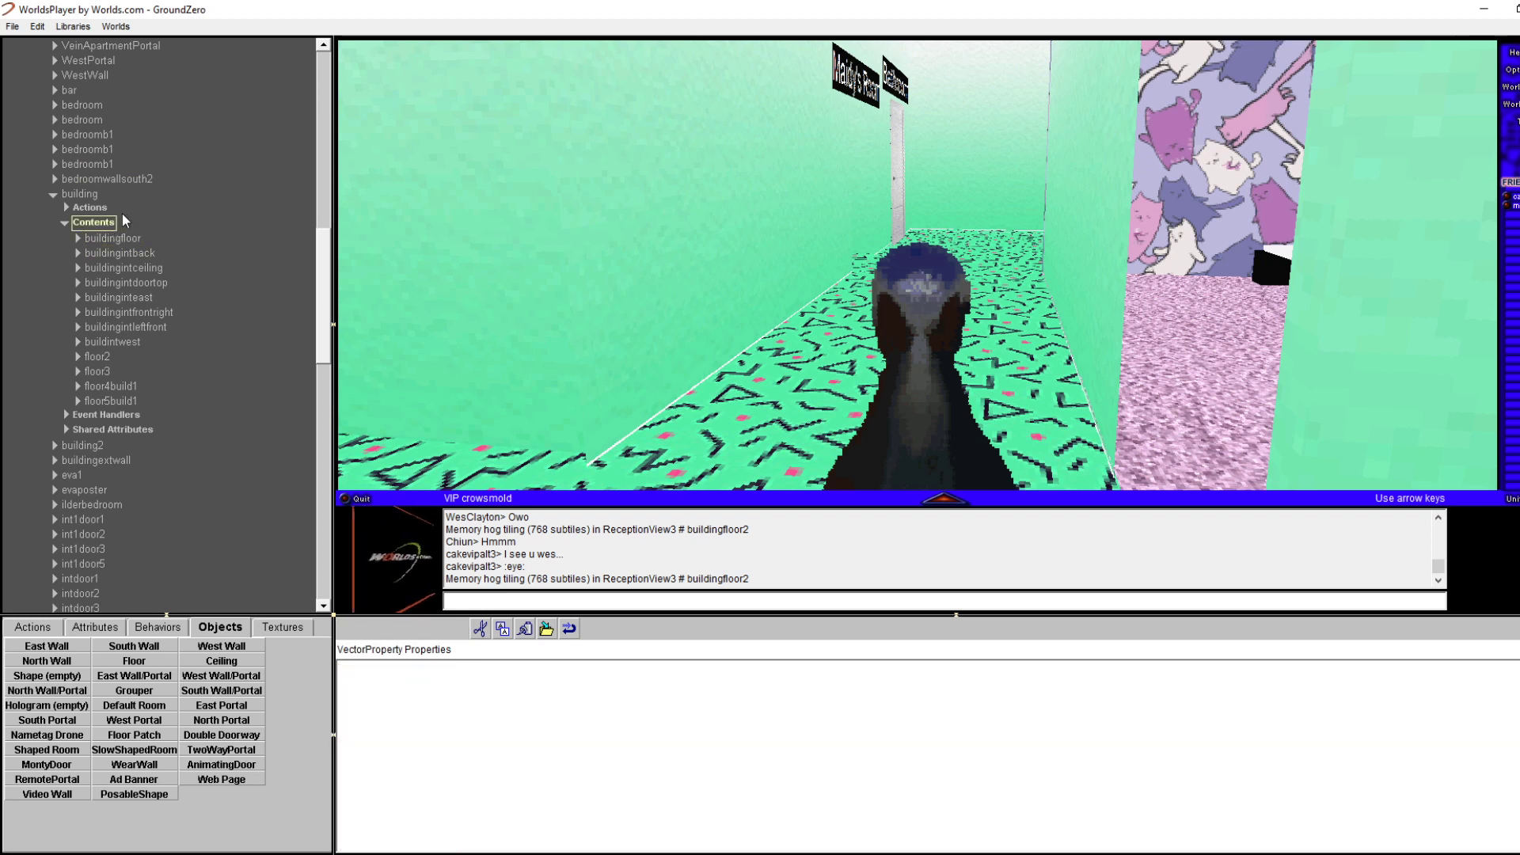
double_click(103, 194)
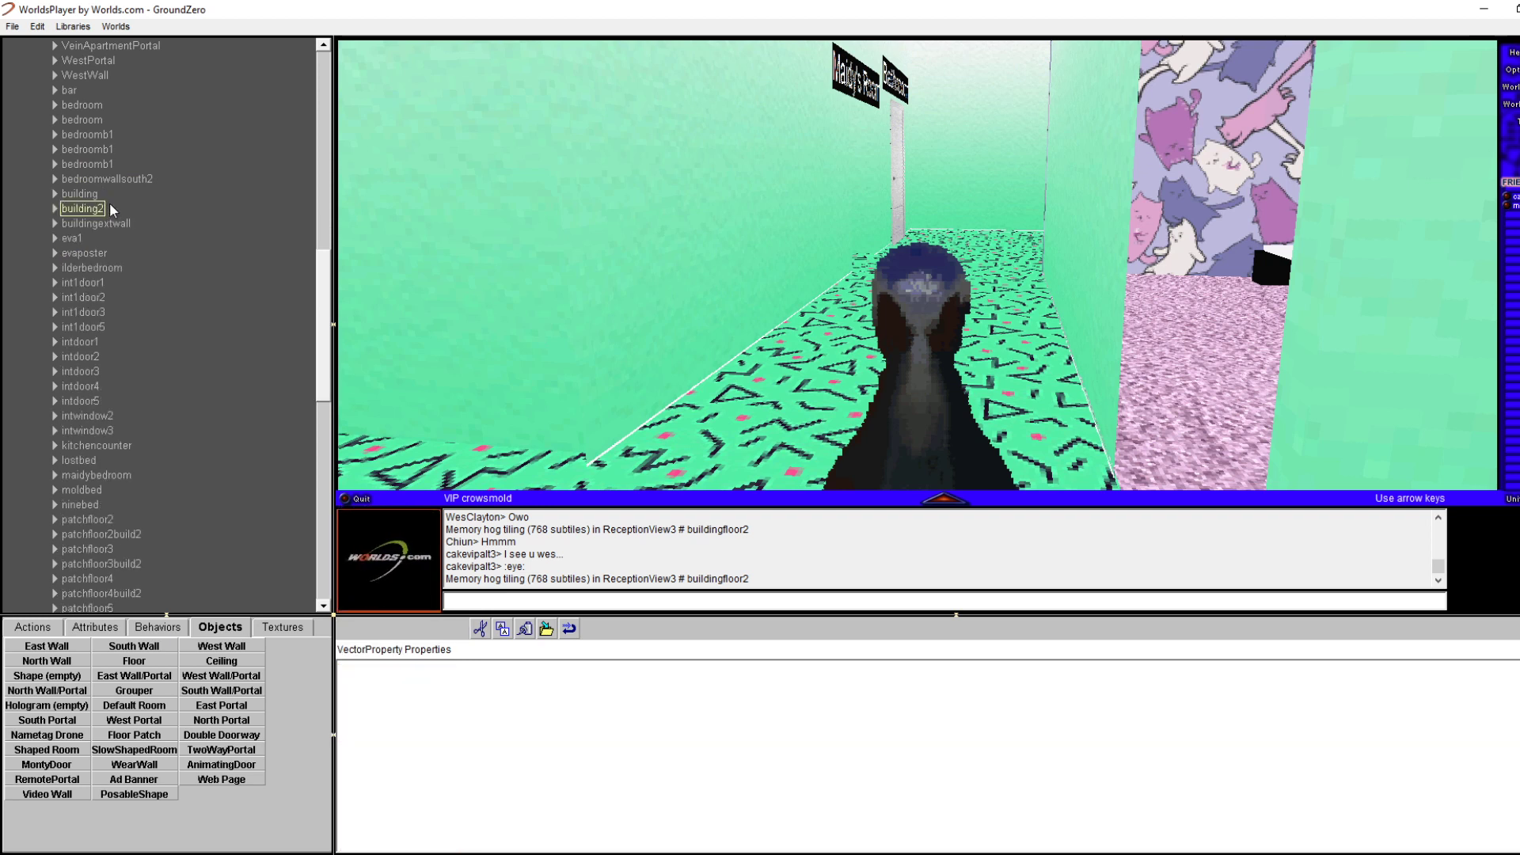
click(55, 209)
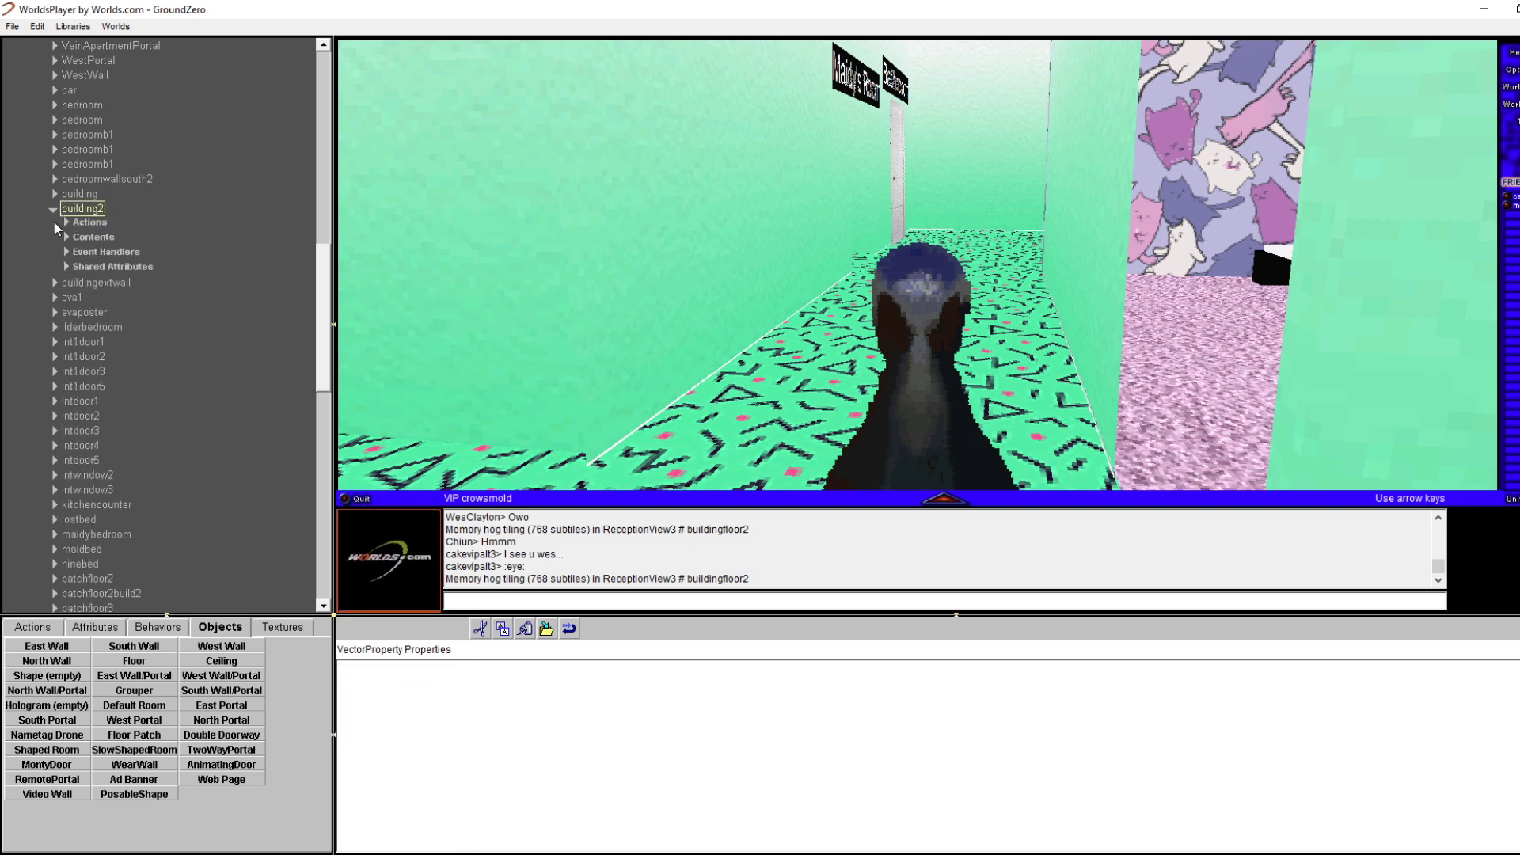
click(57, 209)
click(59, 198)
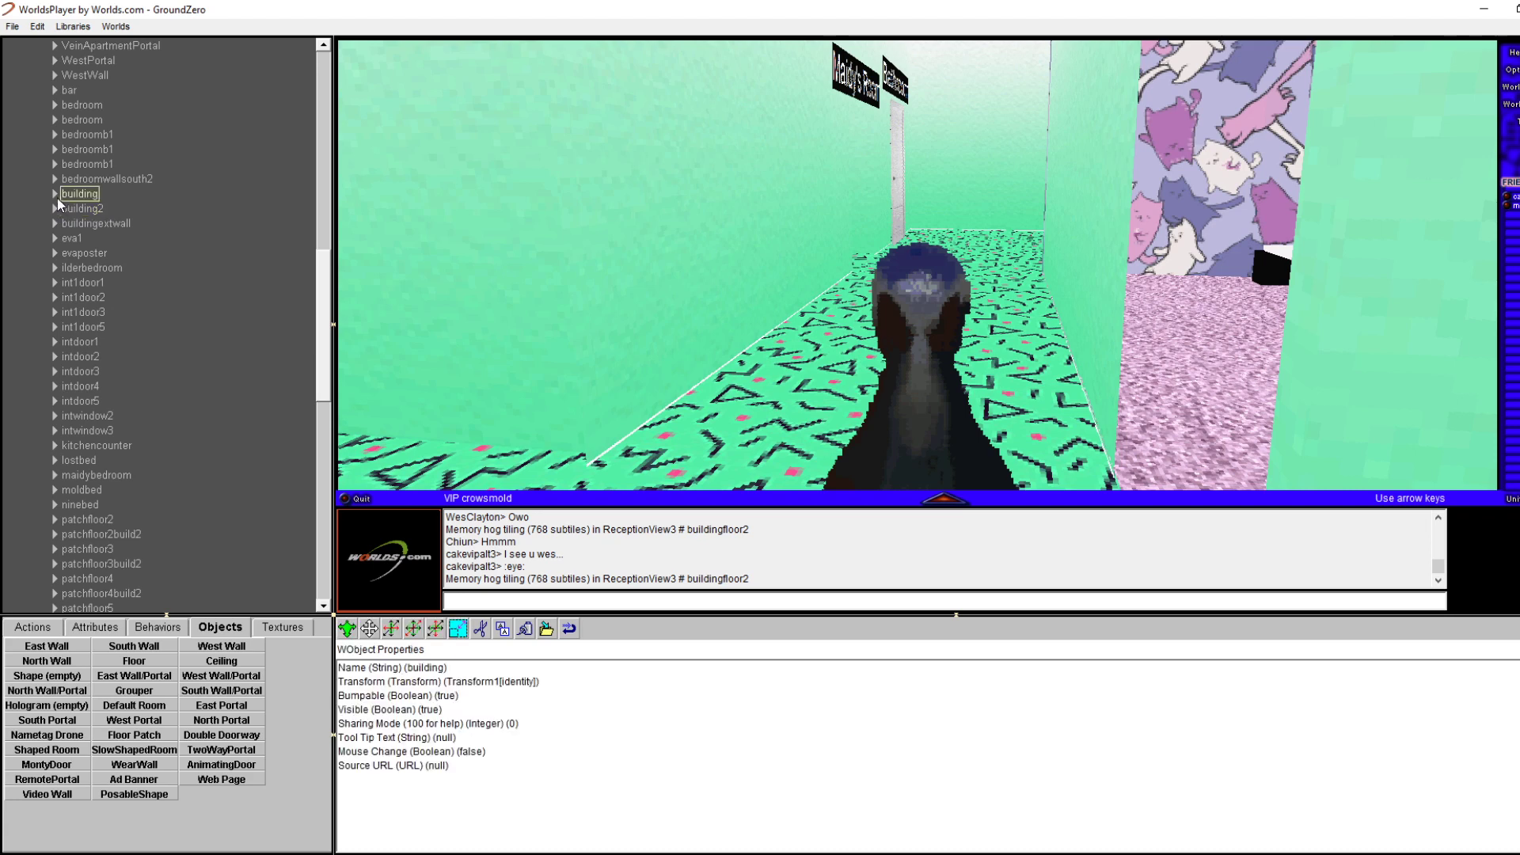
Expand the building group in the object tree and look over the transform tools available for it
click(55, 195)
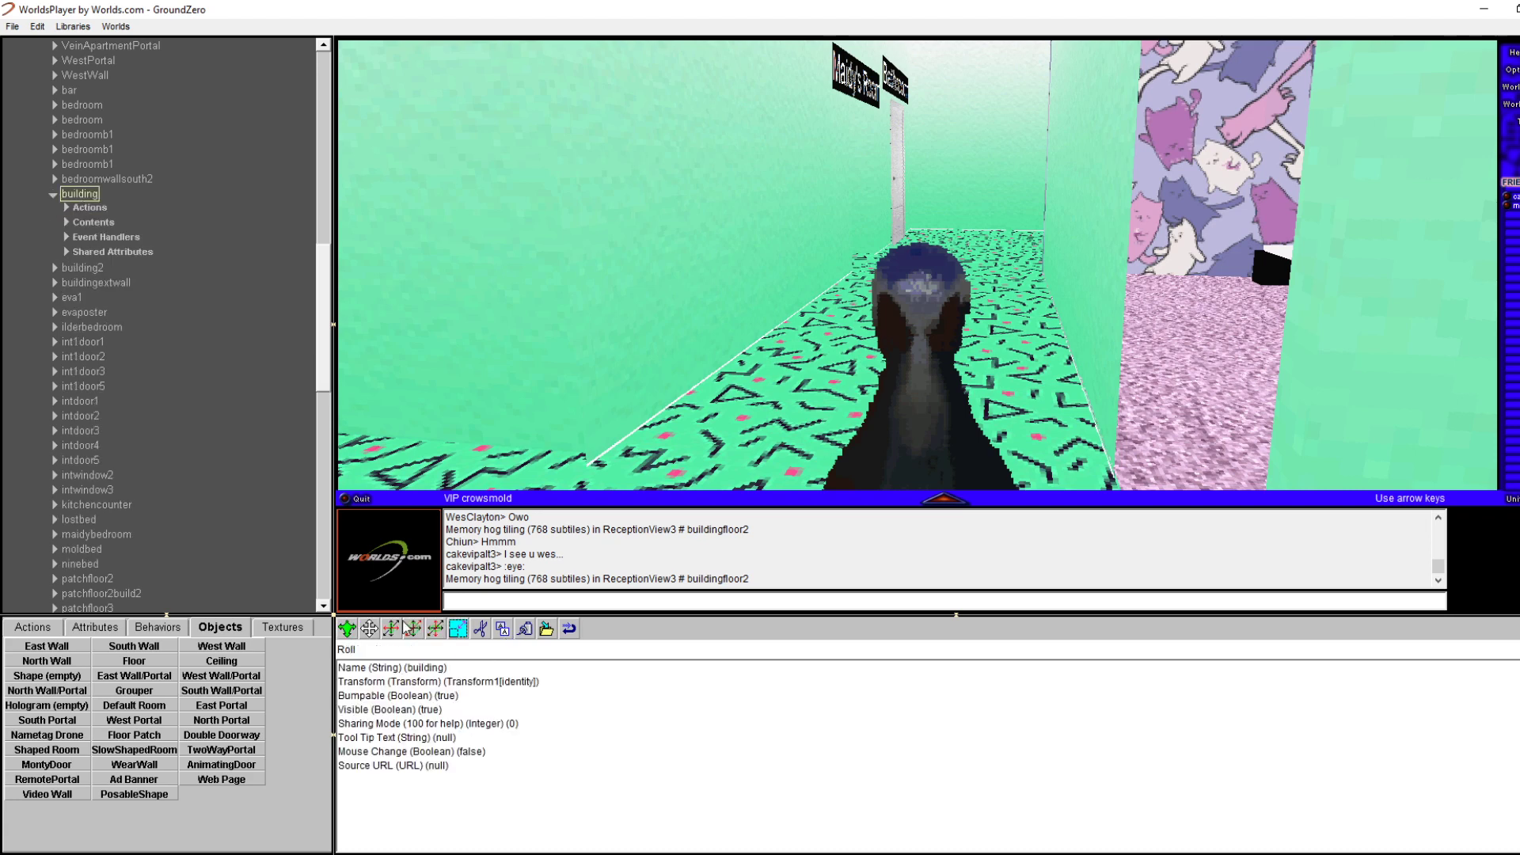
drag(370, 631, 381, 661)
key(ctrl+z)
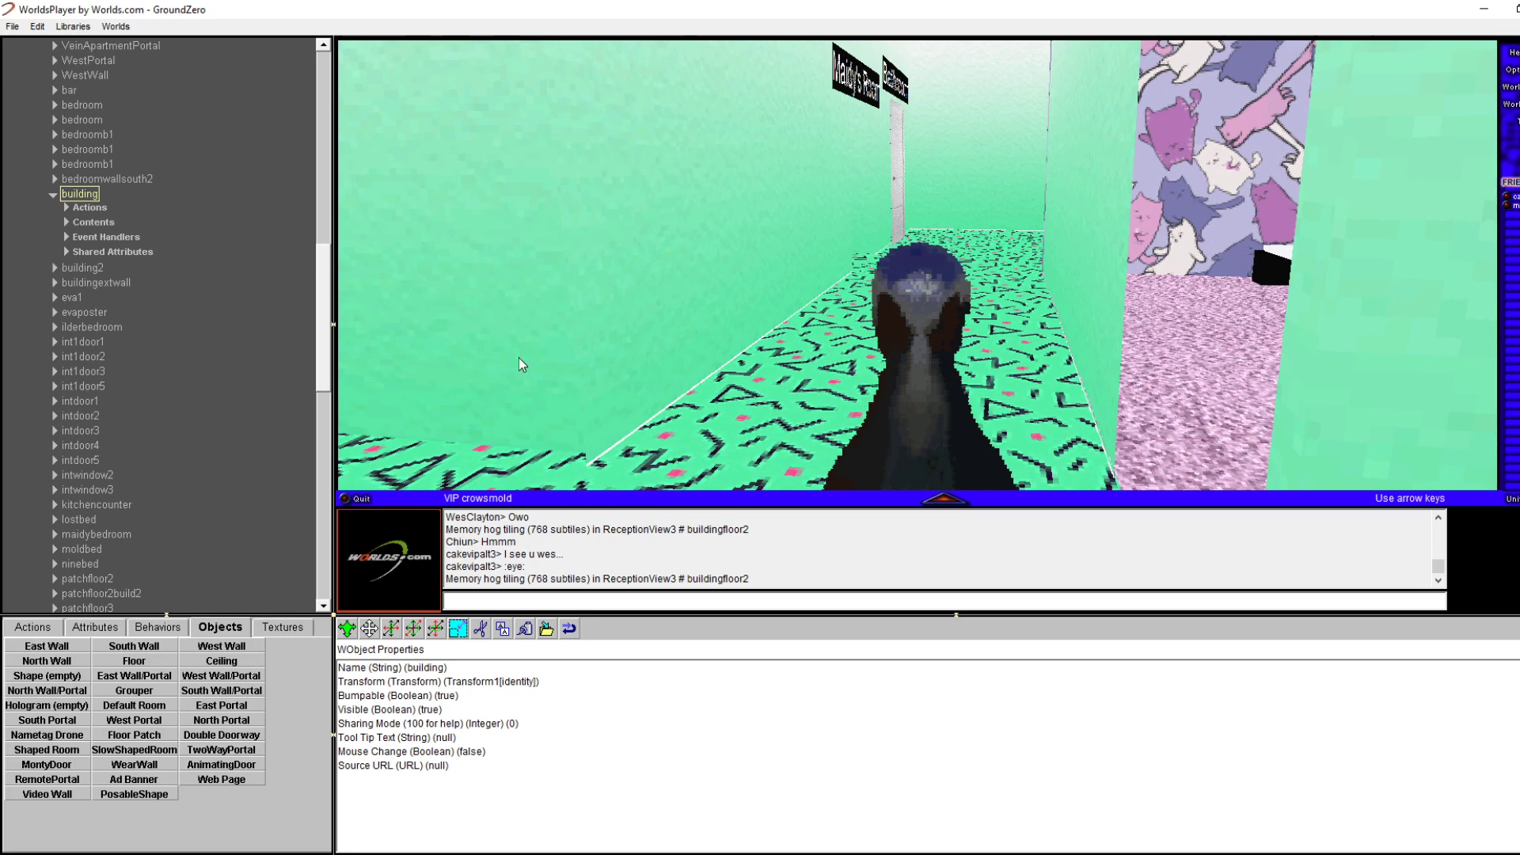
Turn around in the hallway, walk out through the doorway onto the street, and face the metal apartment door from outside
key(Left)
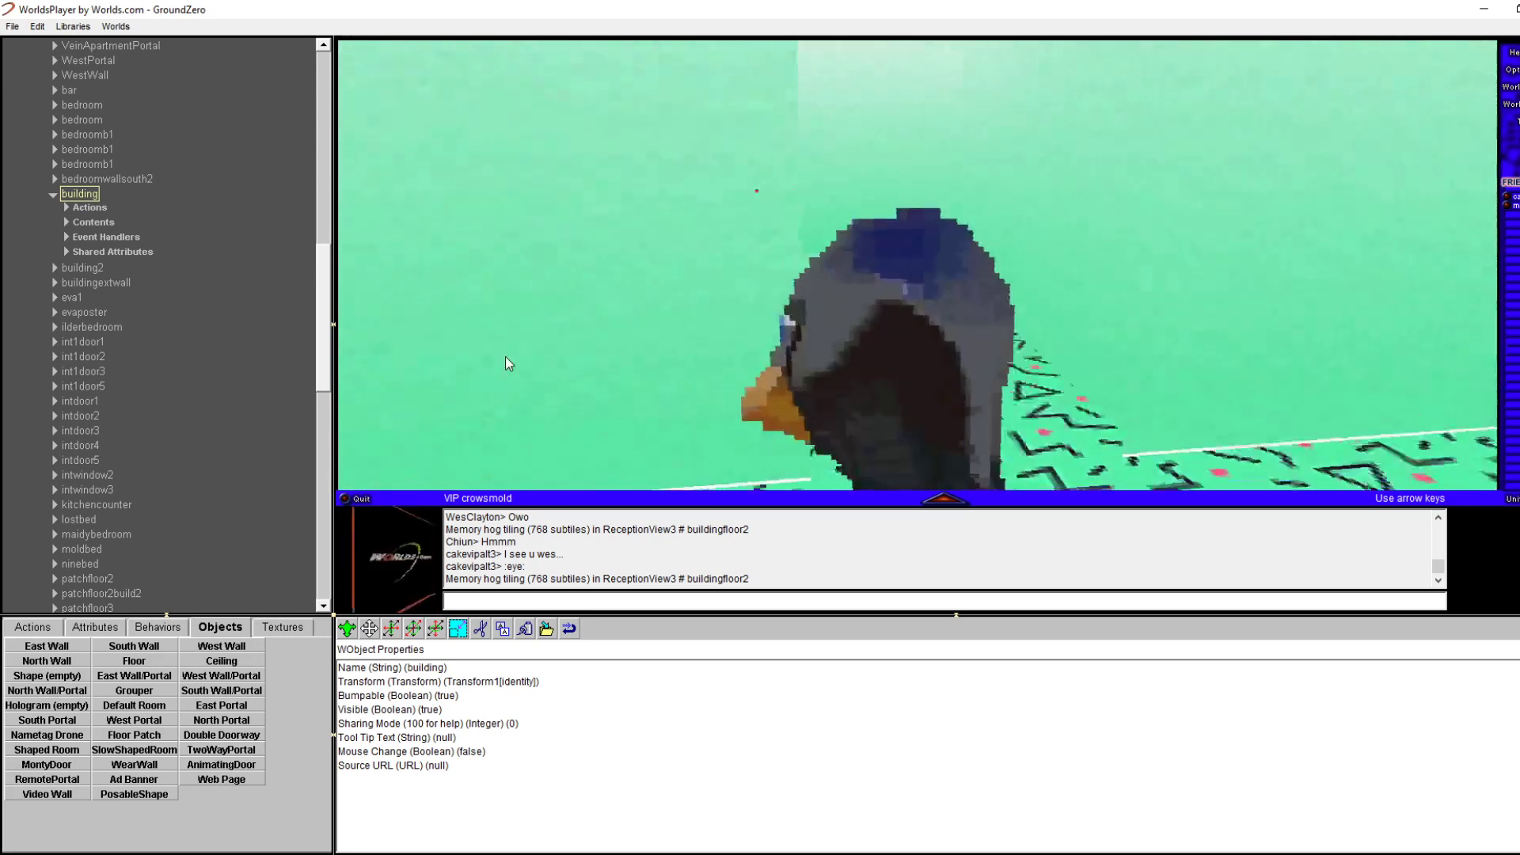
key(Left)
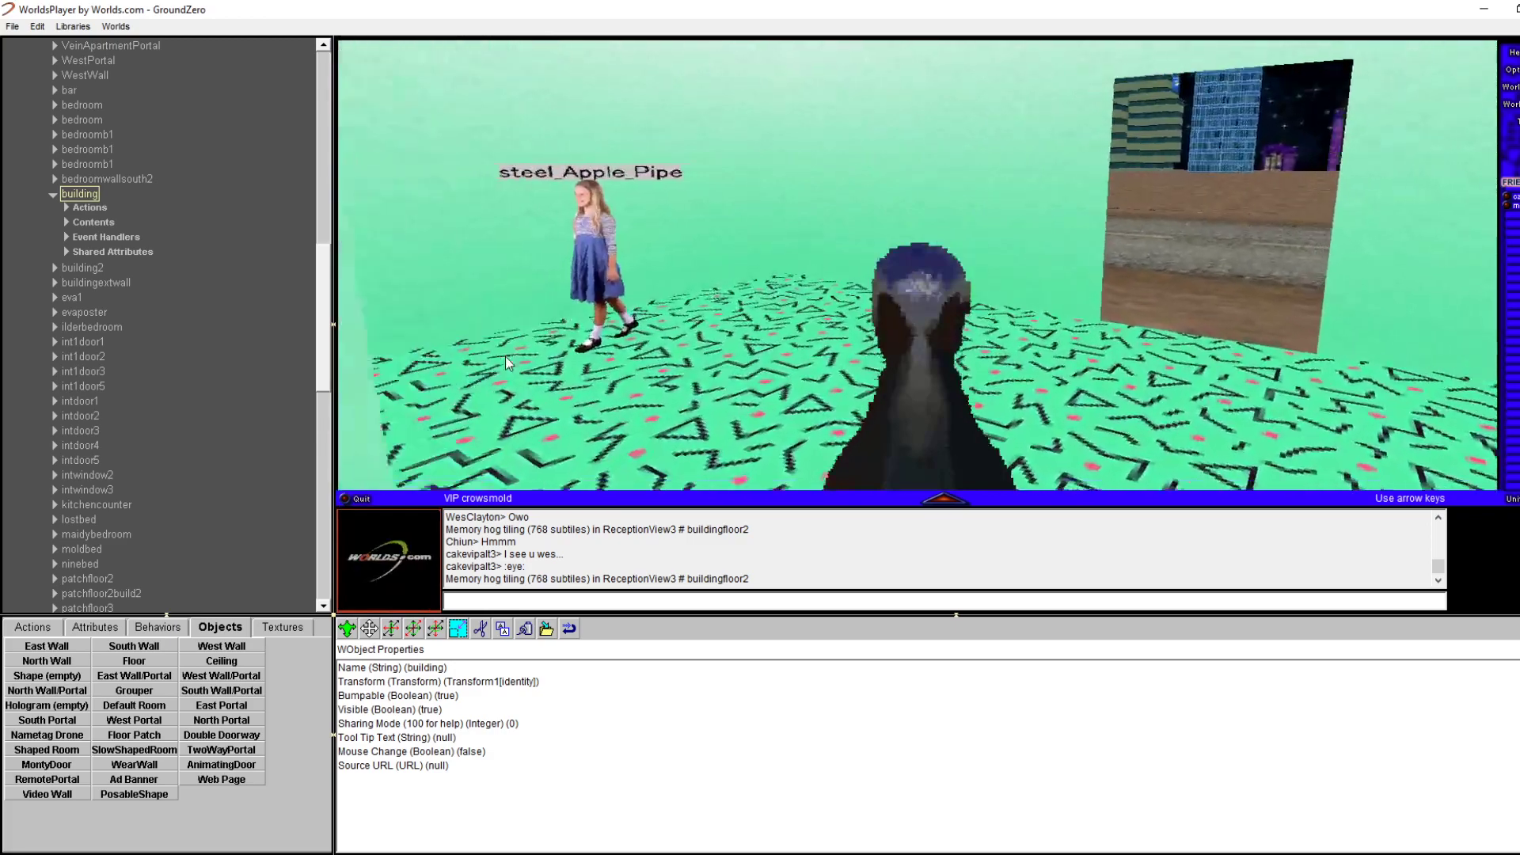
key(Right)
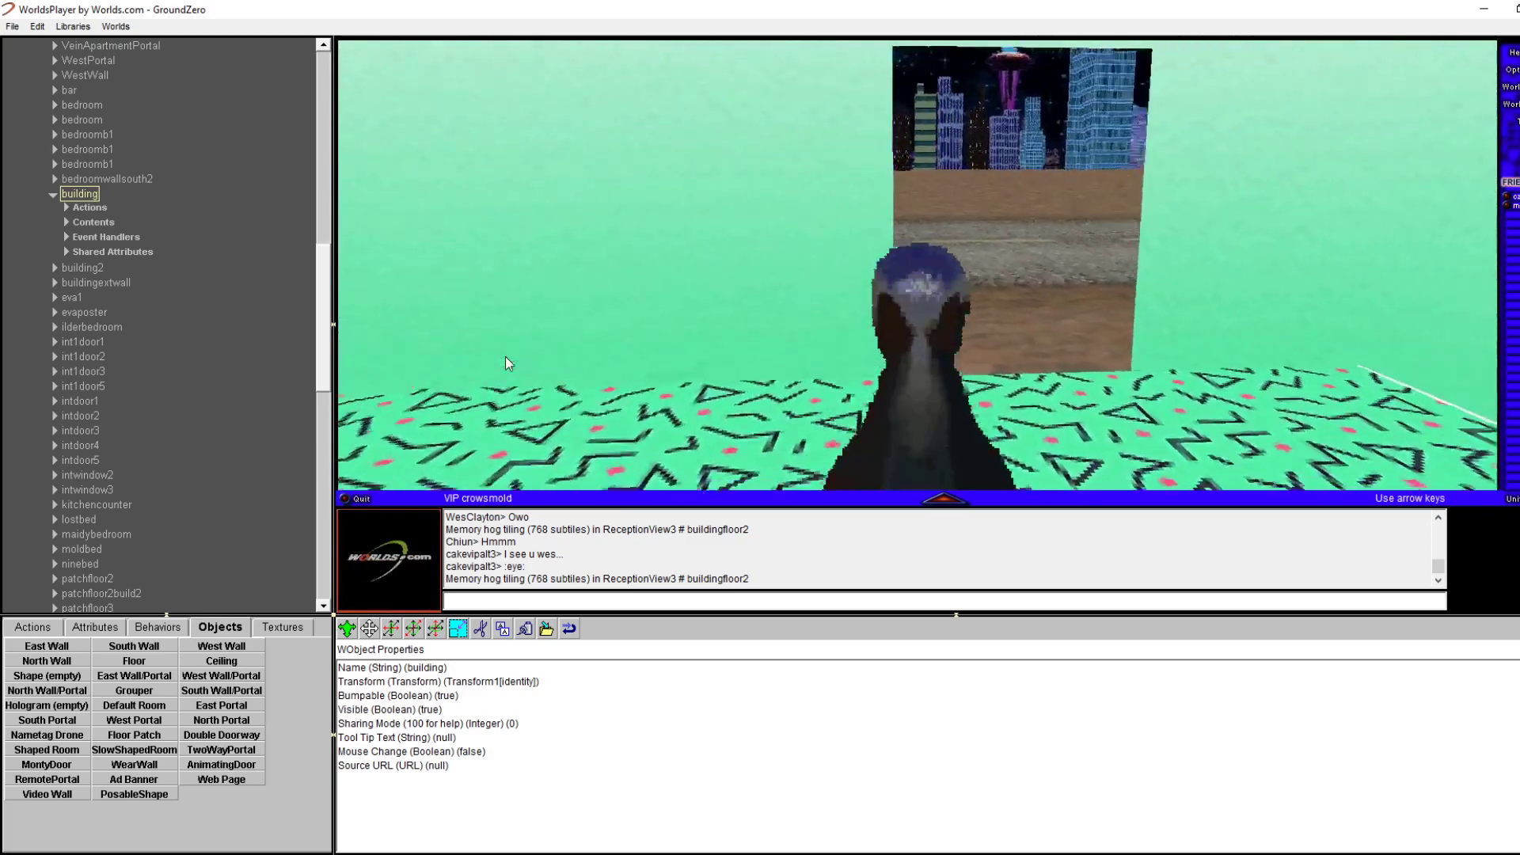
key(Up)
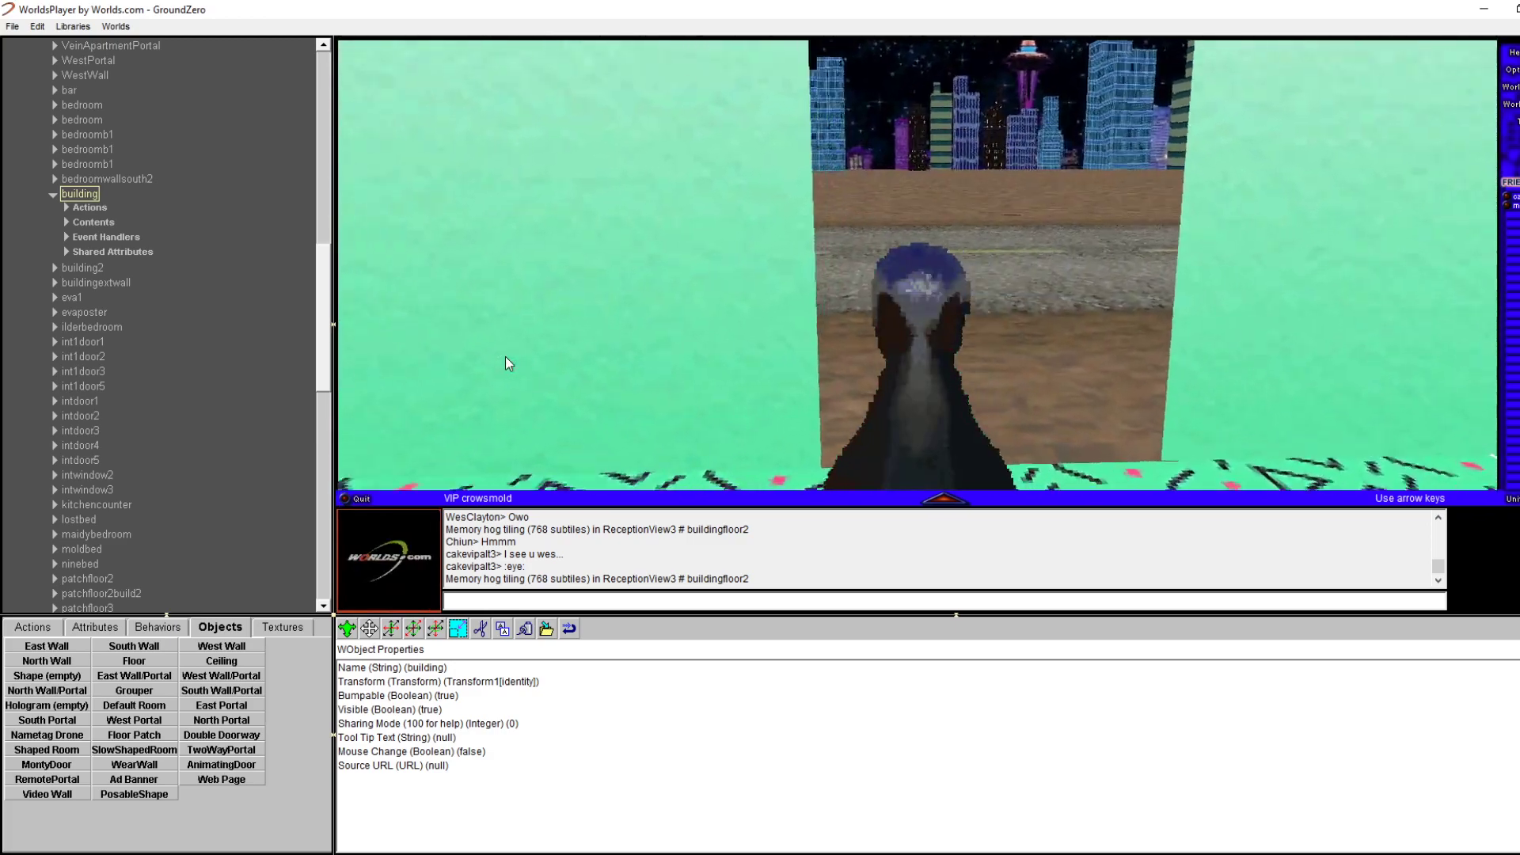
key(Up)
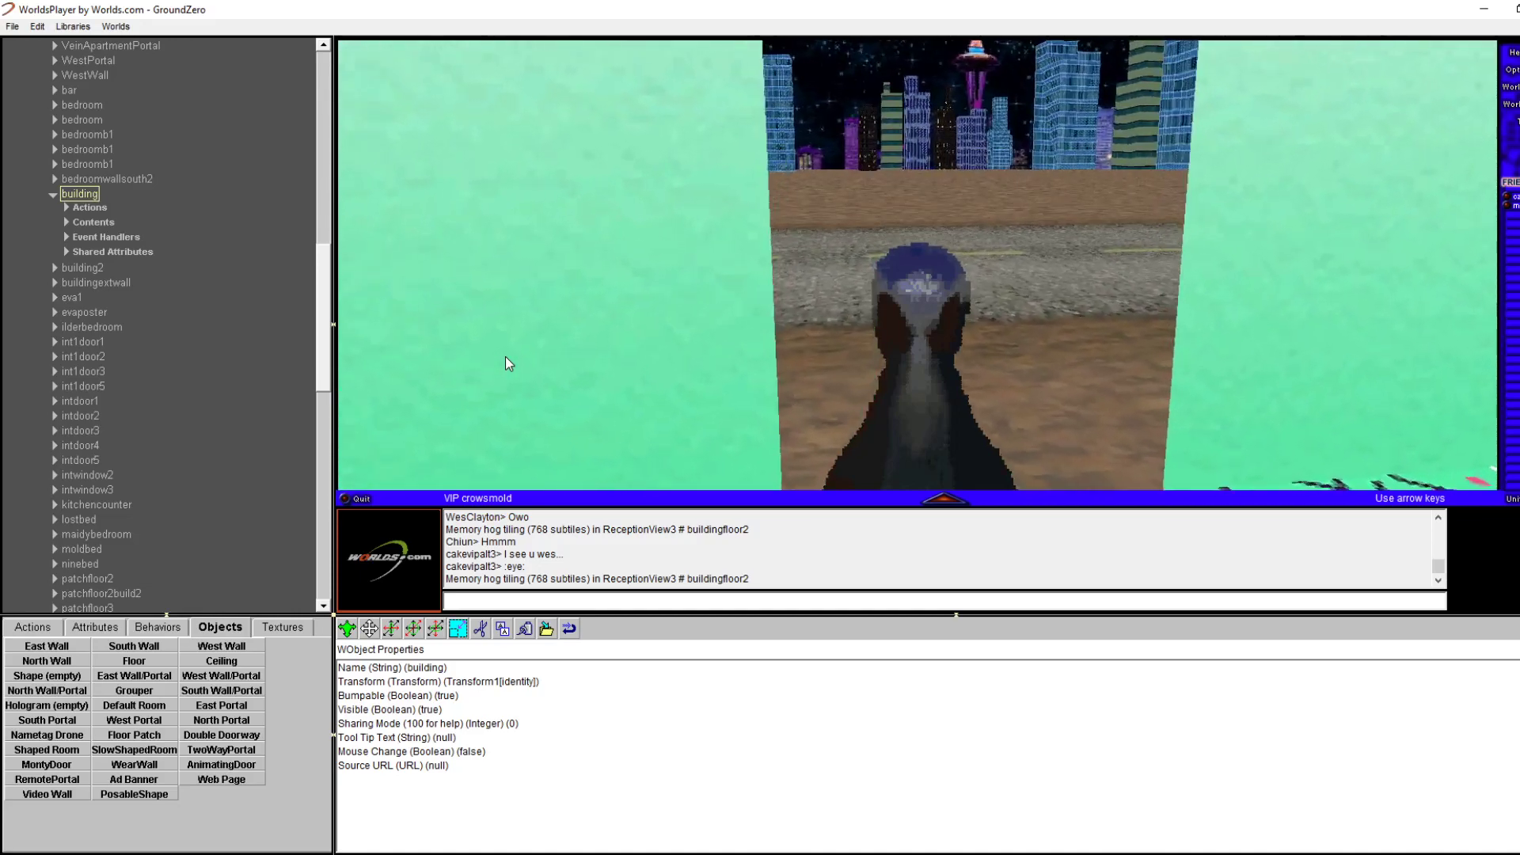
key(Right)
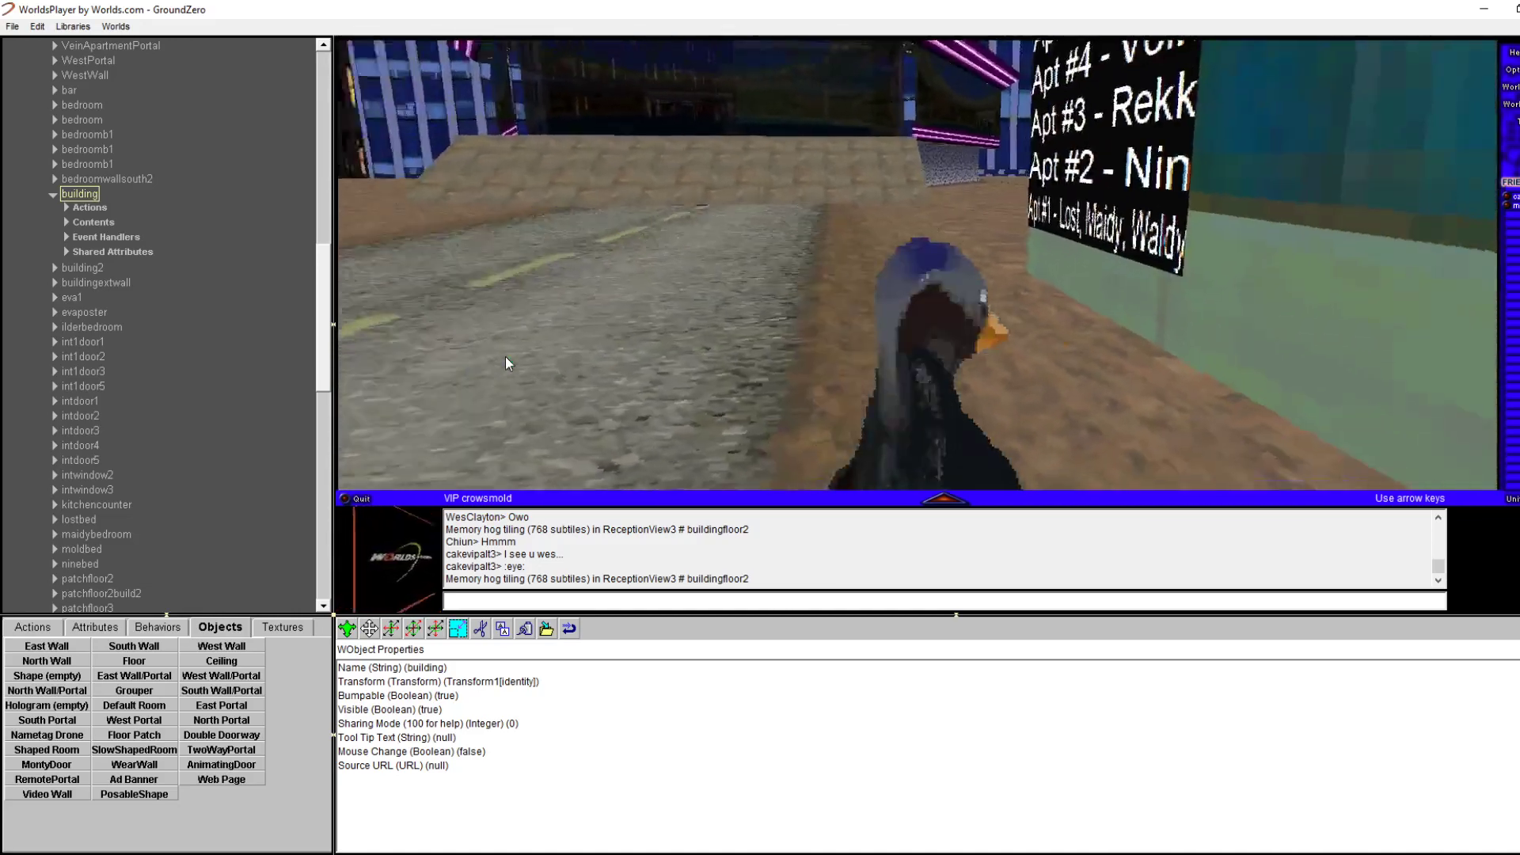
key(Right)
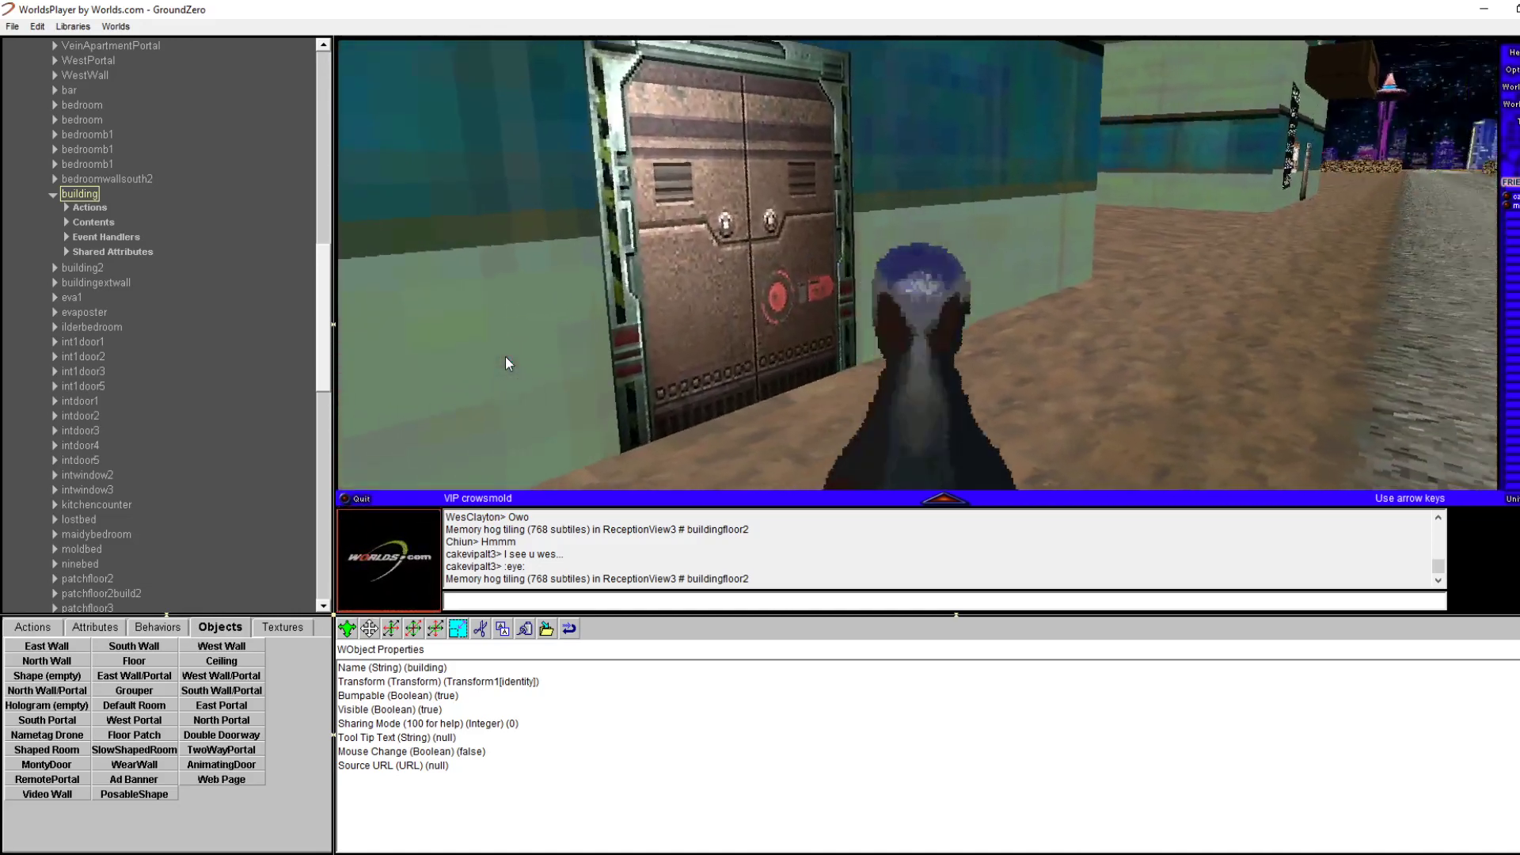
Pass through the metal door into the hallway and back out to the street to check both sides of the portal
key(Up)
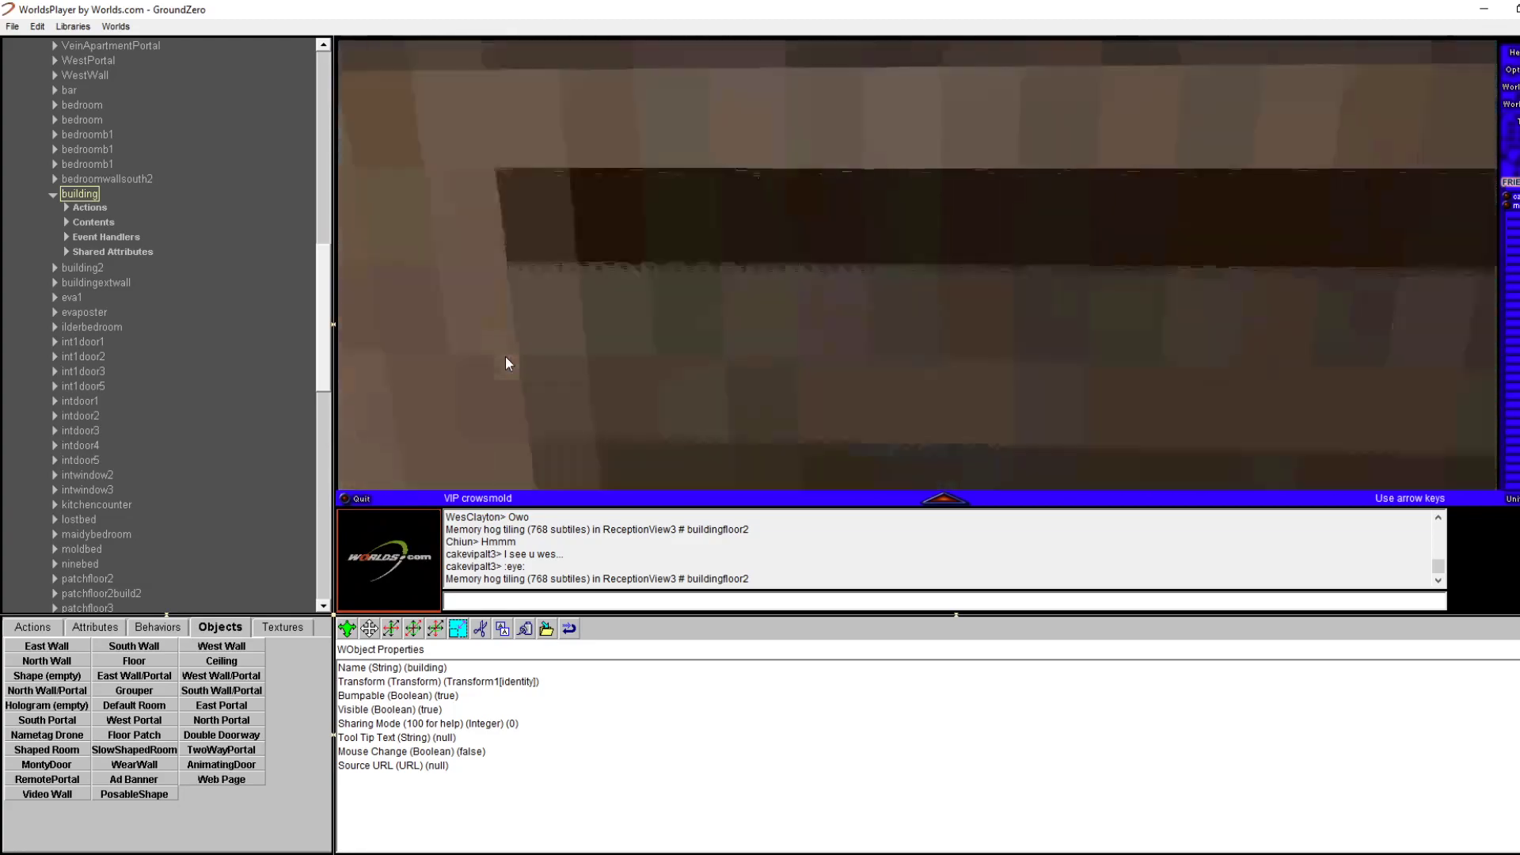
key(Up)
key(Left)
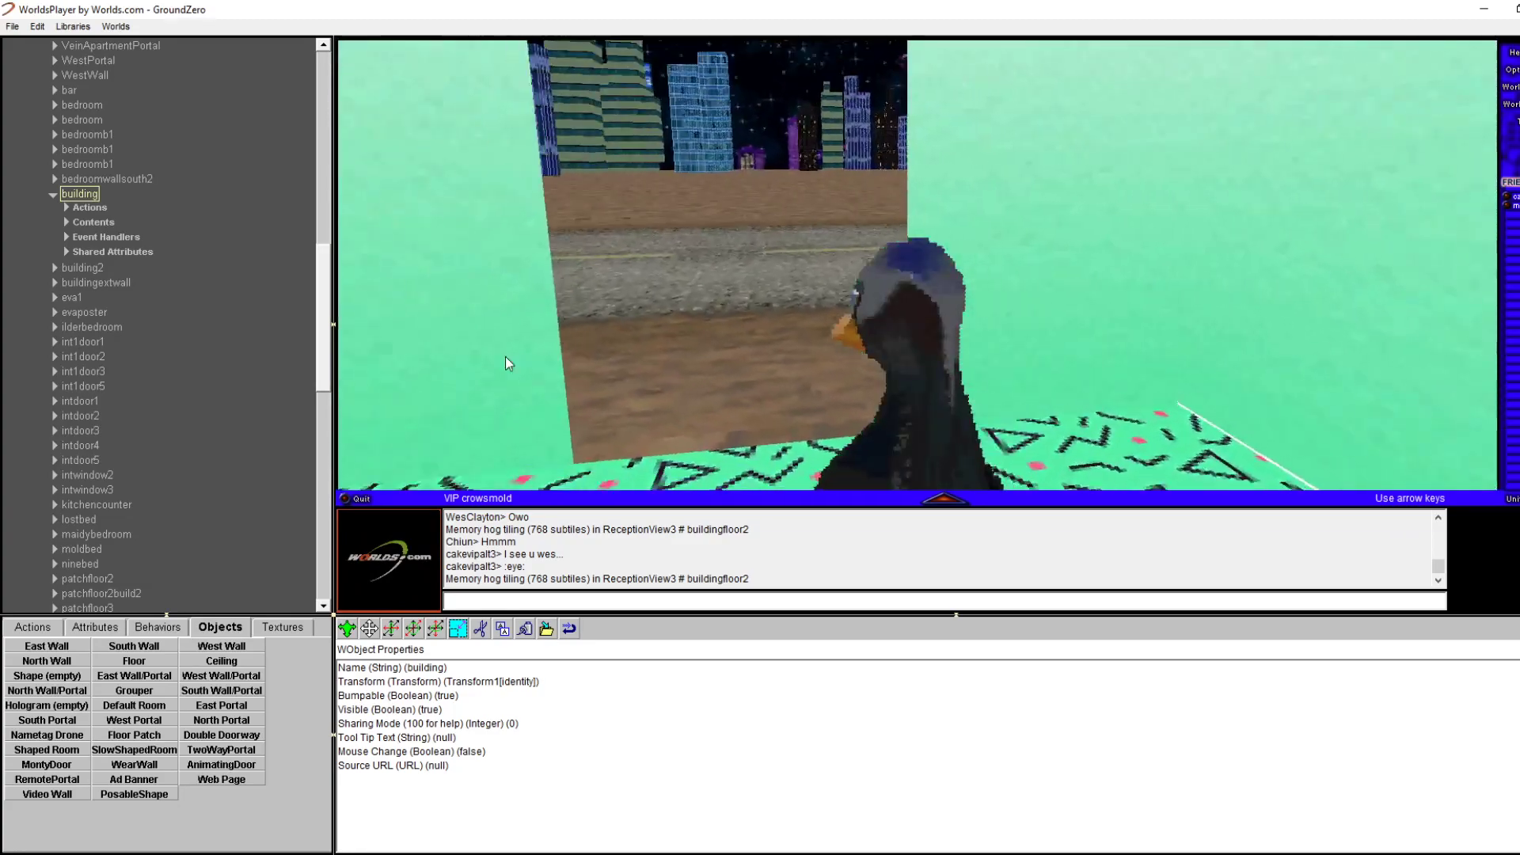
key(Up)
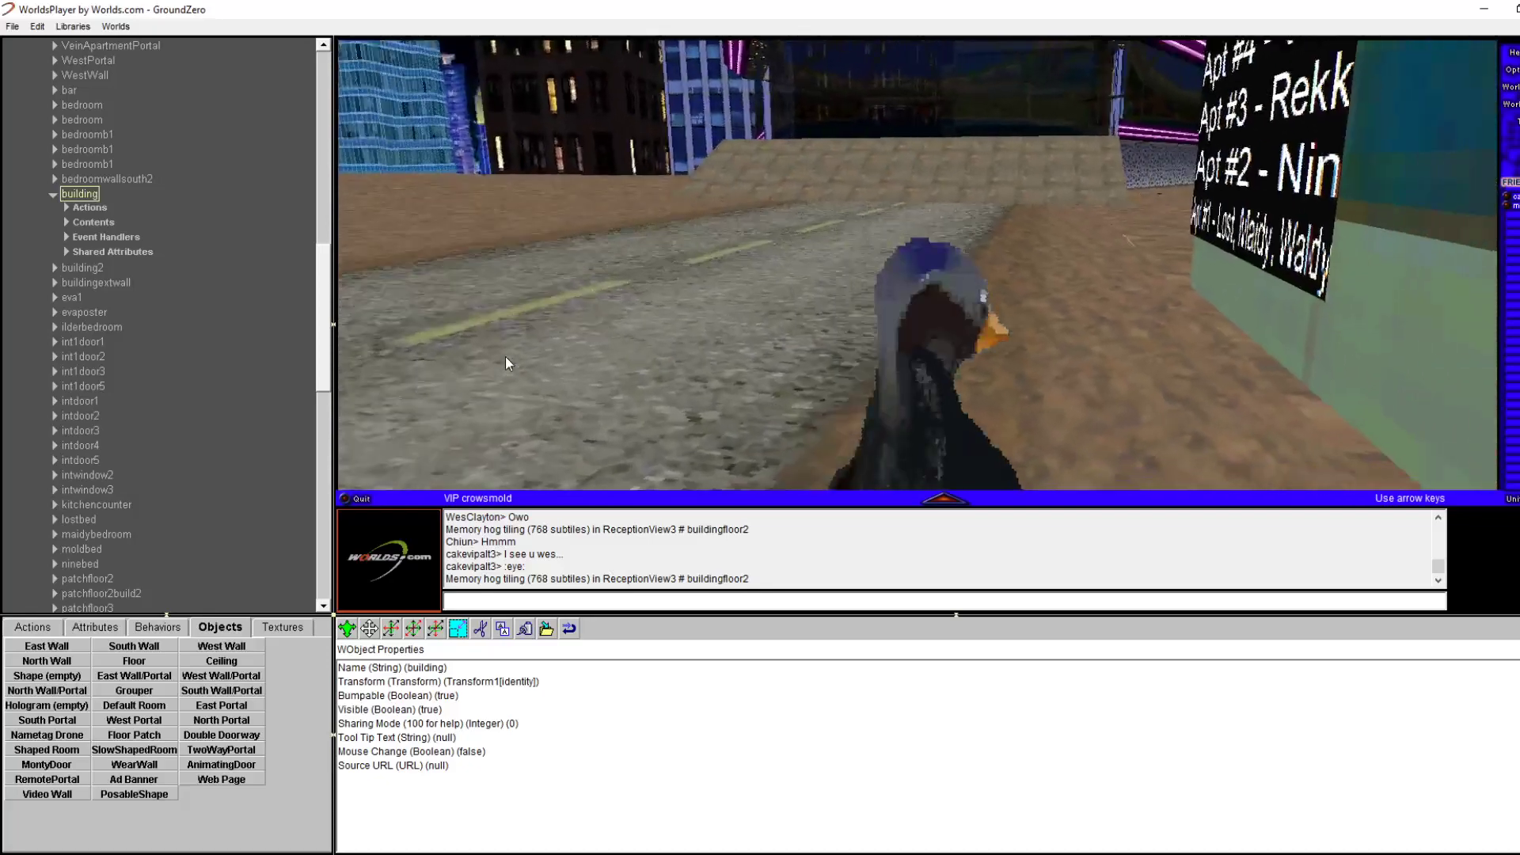
key(Right)
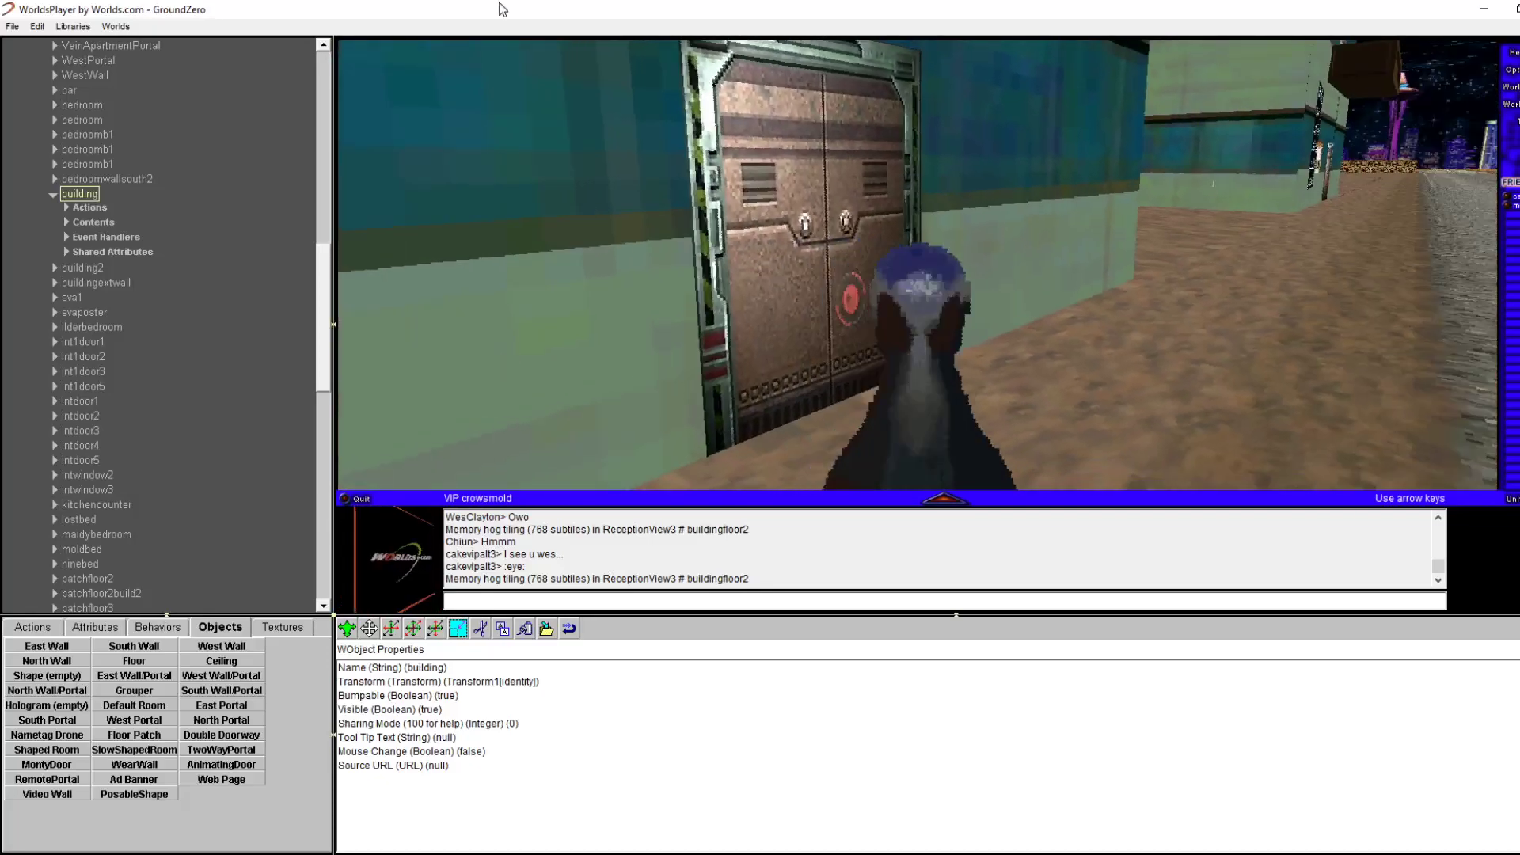
Open the properties of the metal exterior door ext1door1 from the 3D view and look through them
right_click(710, 238)
right_click(712, 263)
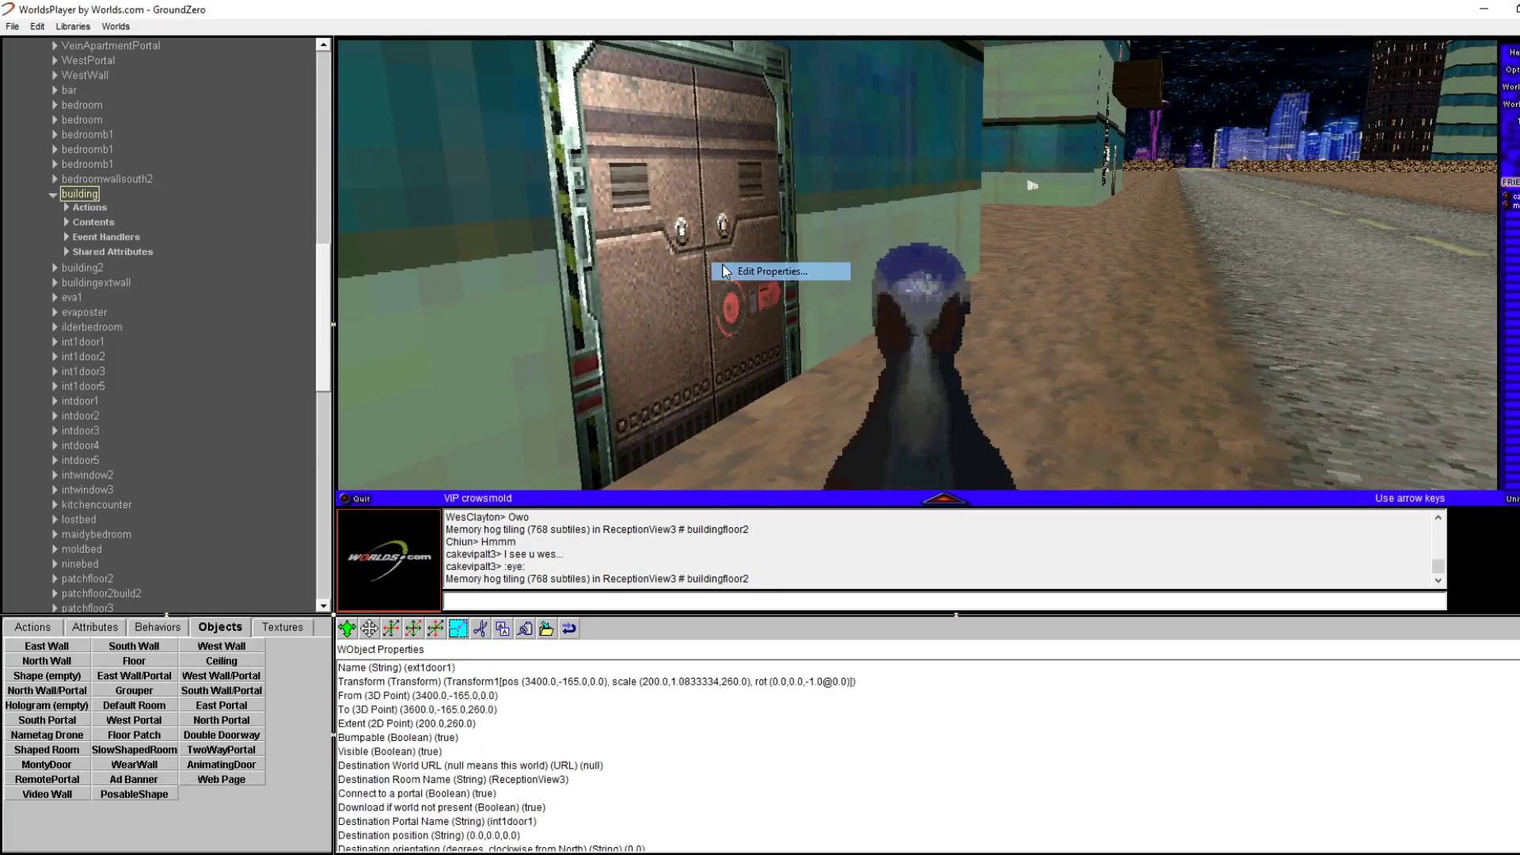
click(760, 272)
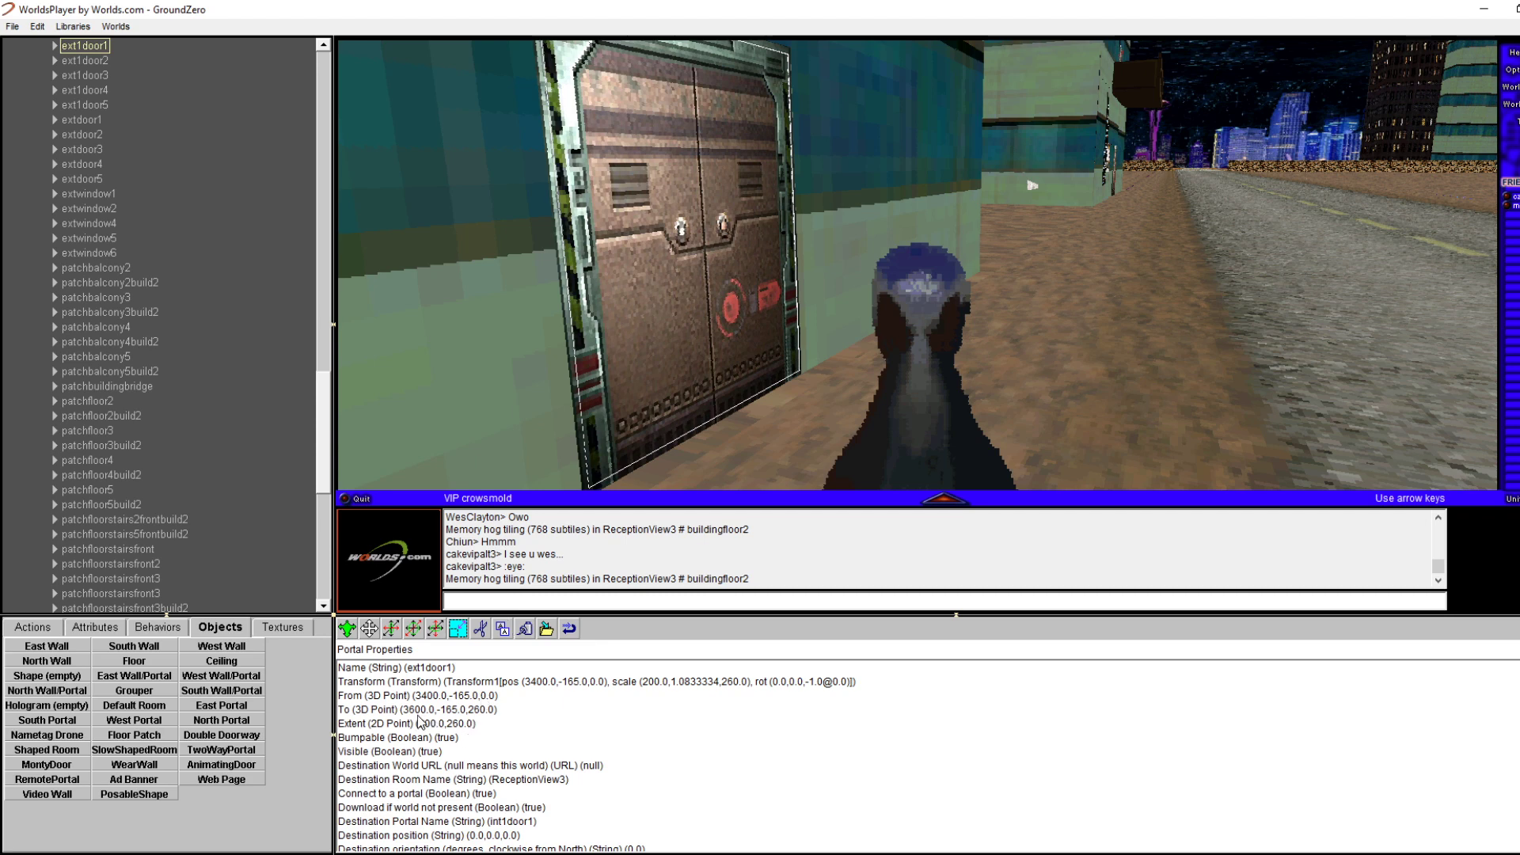
scroll(533, 716, down, 1)
scroll(533, 715, up, 1)
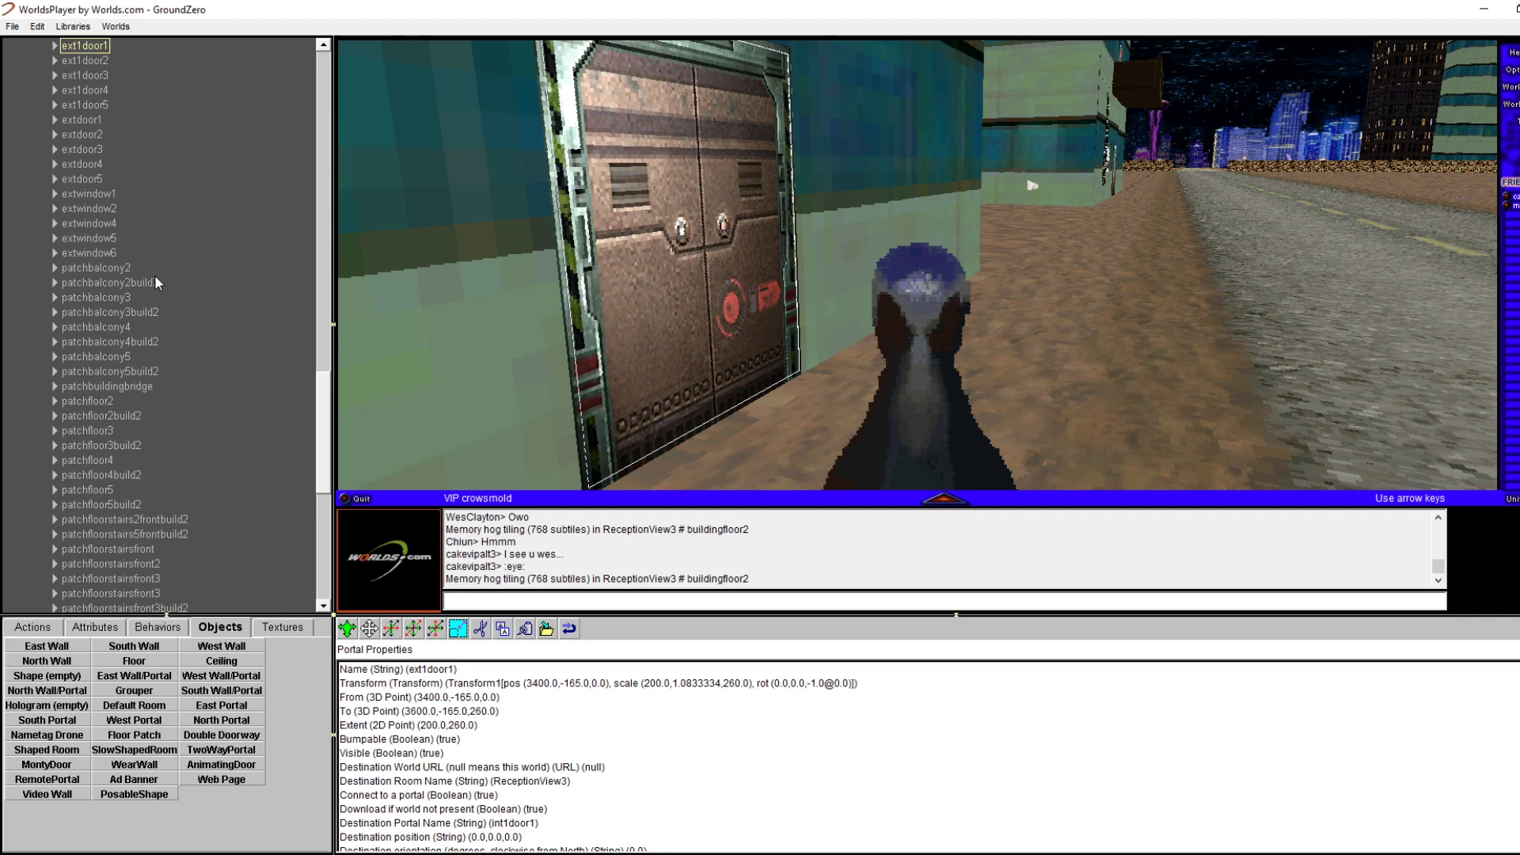
Expand ext1door1 with its Contents and Material lists, and inspect the door texture's file URL
click(54, 47)
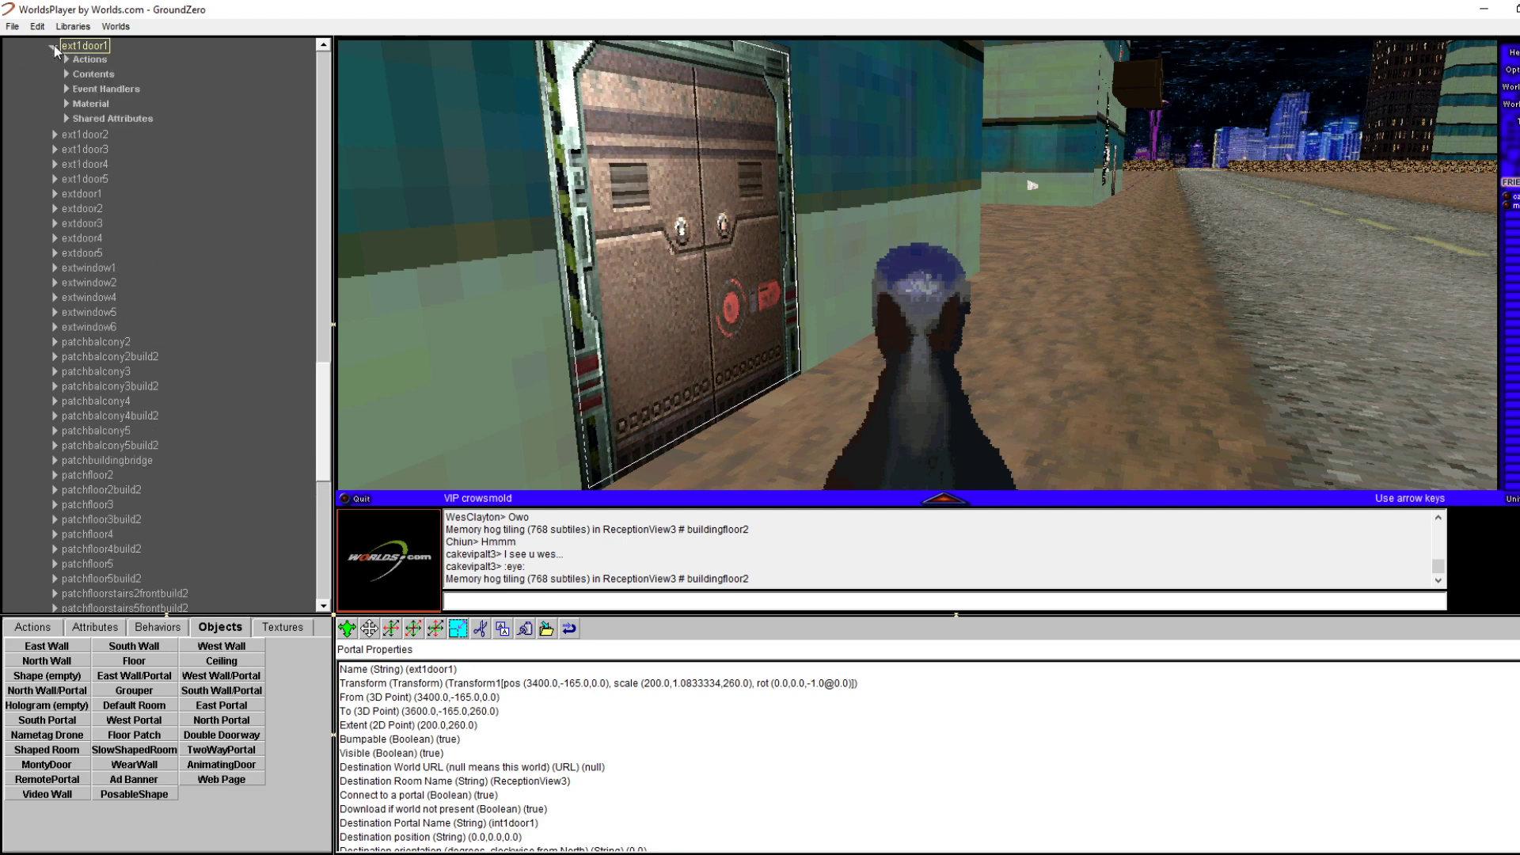
click(71, 73)
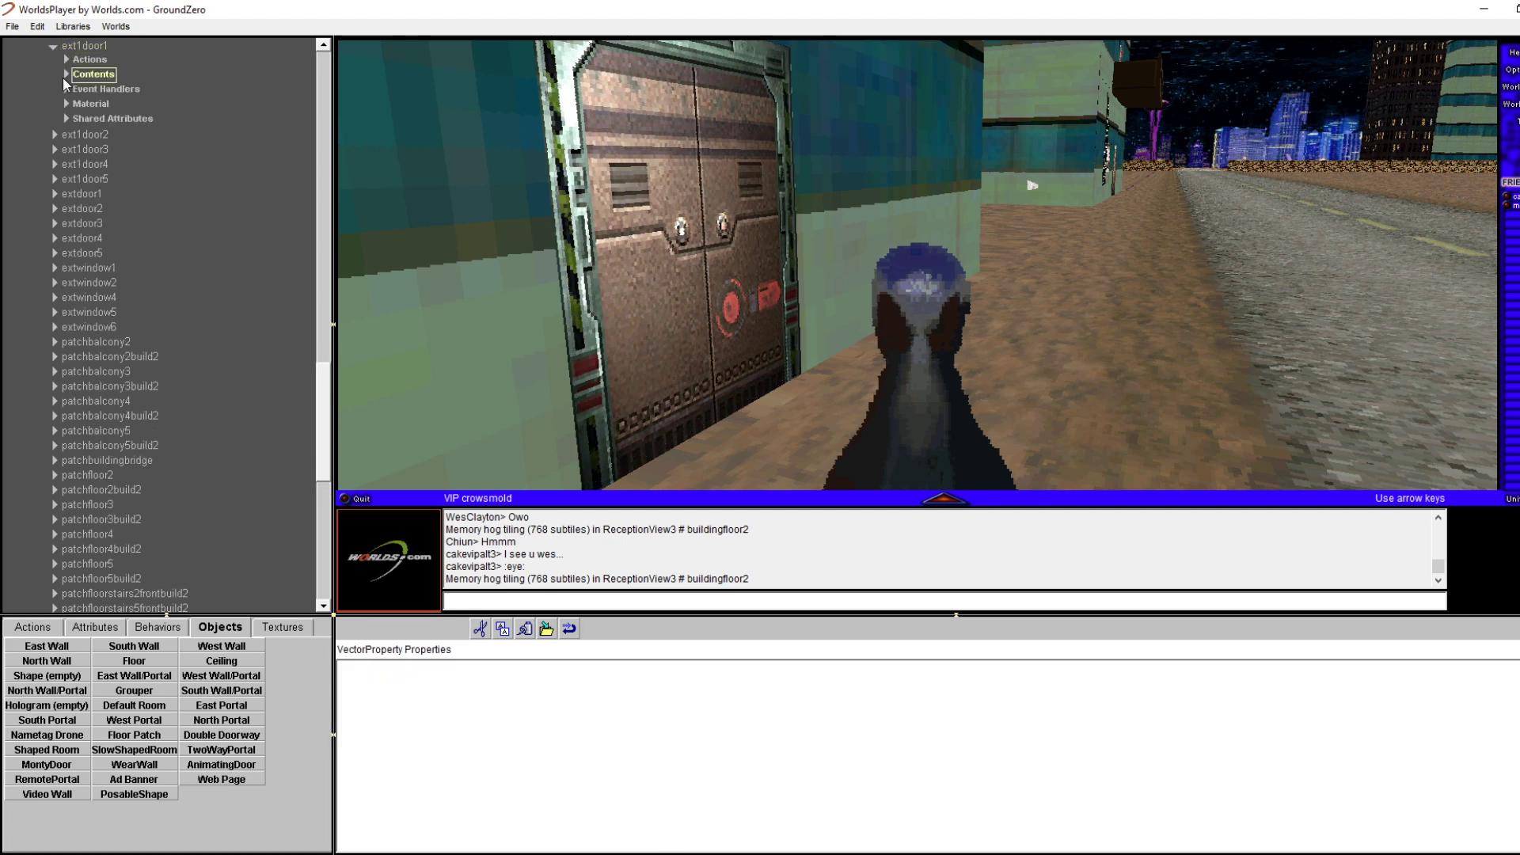
click(66, 75)
double_click(71, 104)
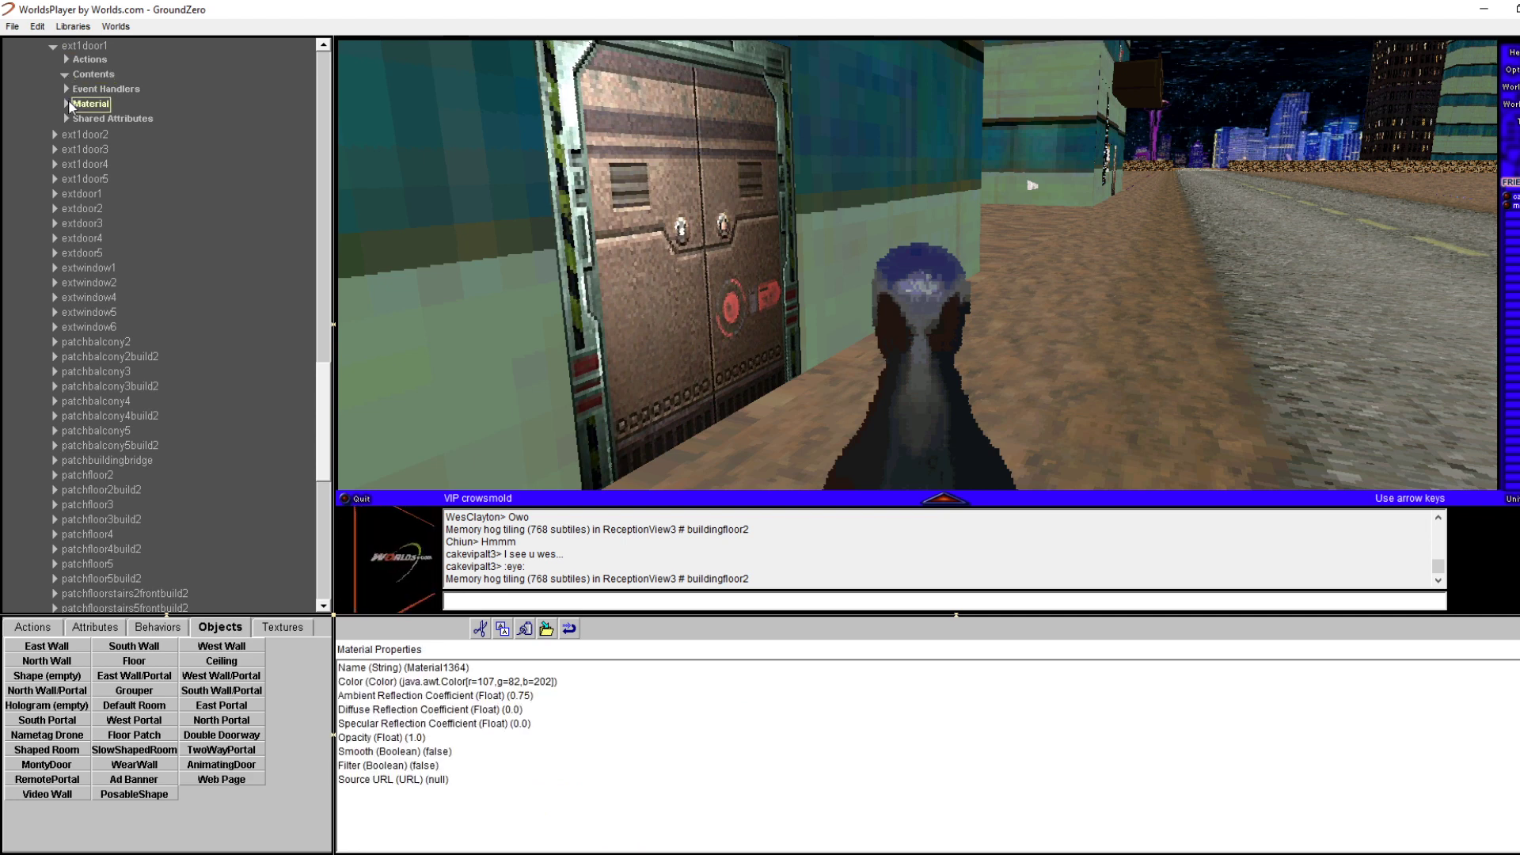
click(92, 120)
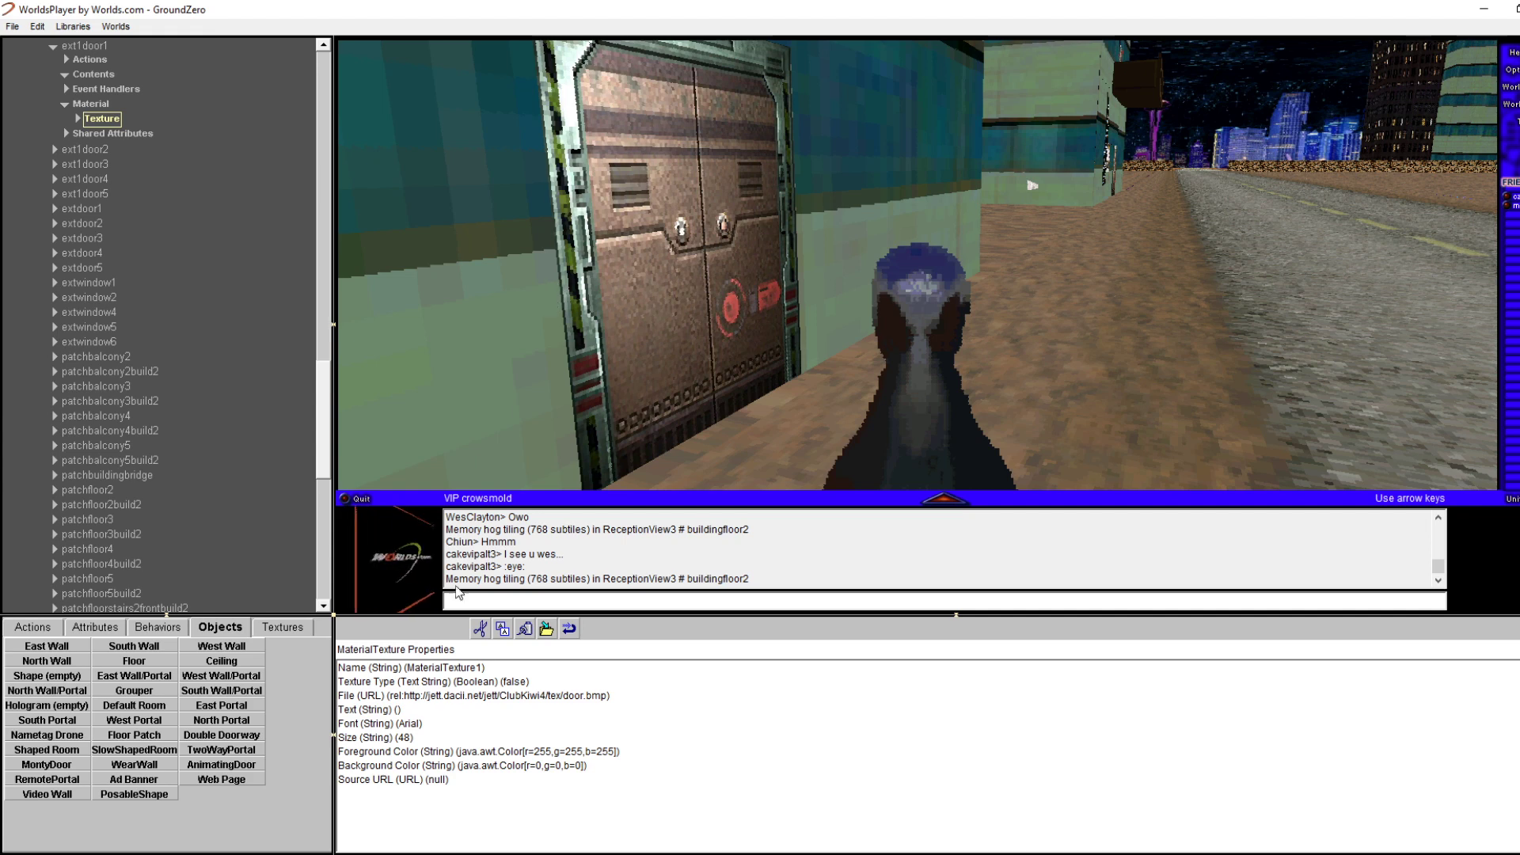
click(465, 696)
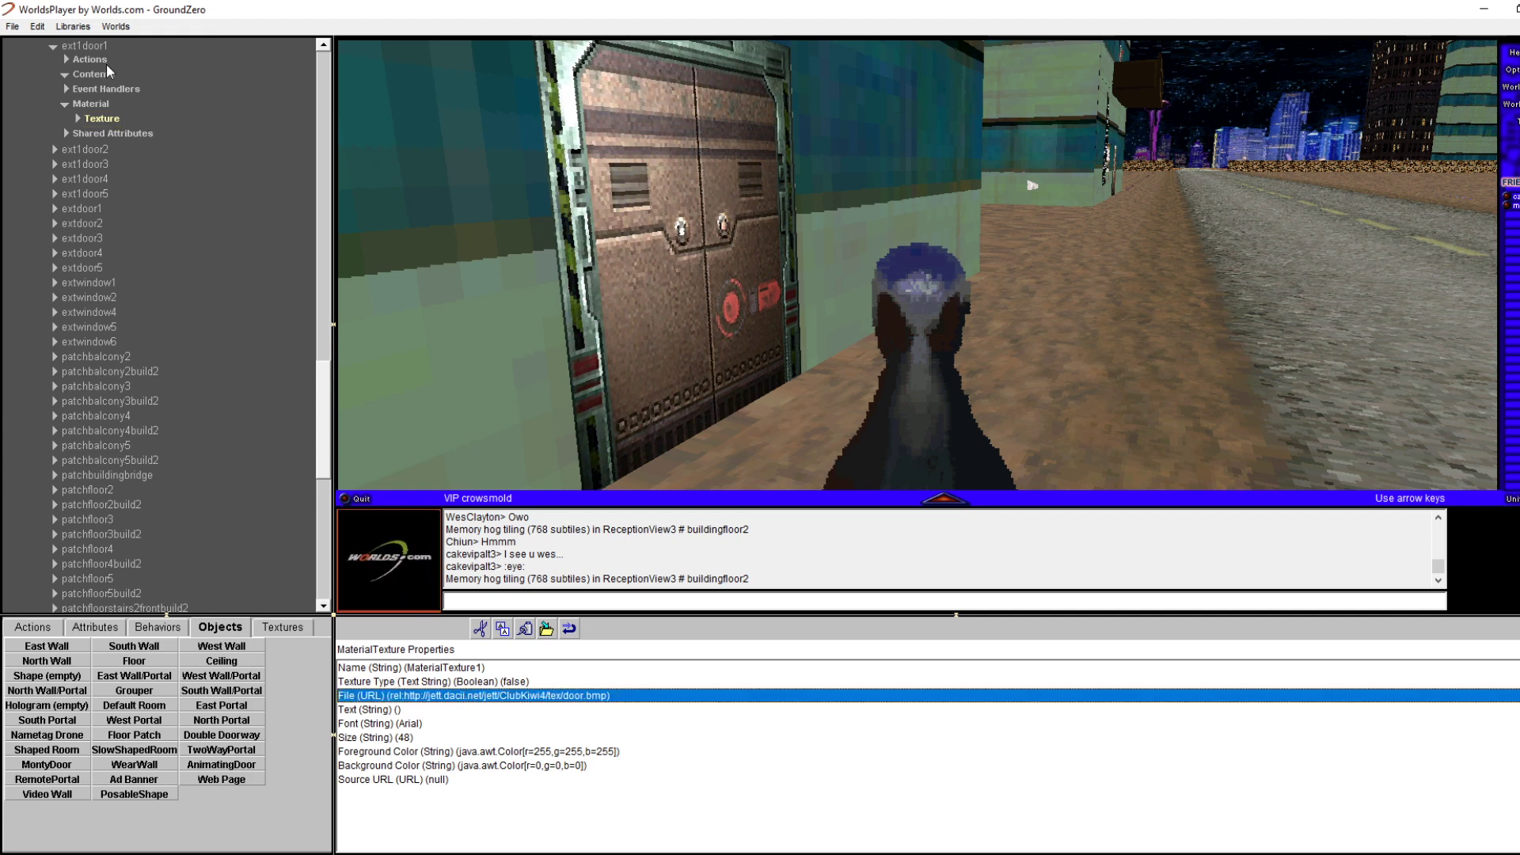
Return to ext1door1's portal properties and examine its Bumpable, Visible, Destination World URL and Destination Room Name entries
click(98, 47)
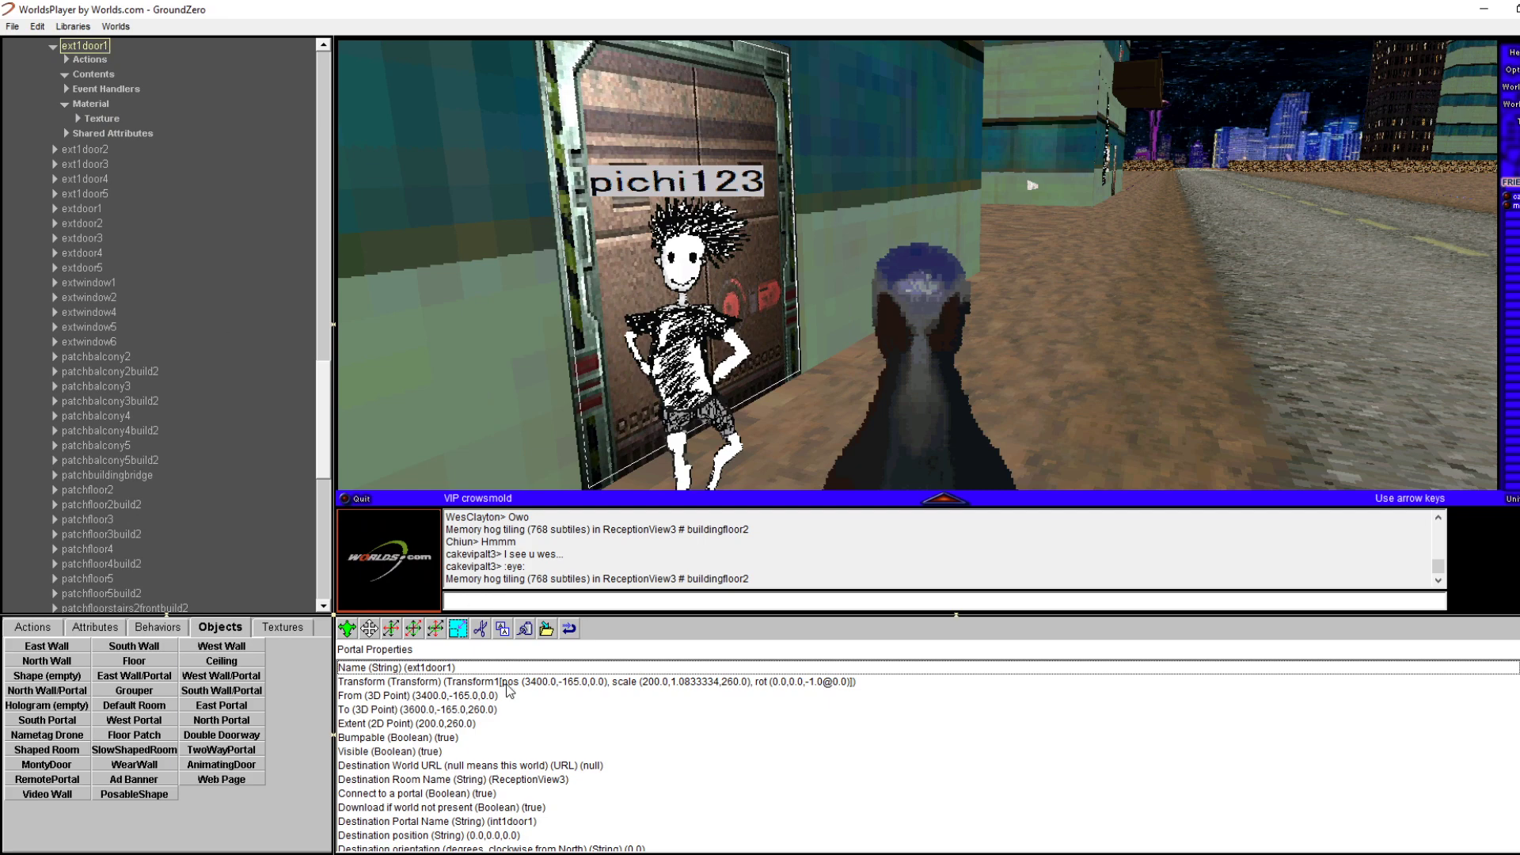
scroll(505, 725, down, 3)
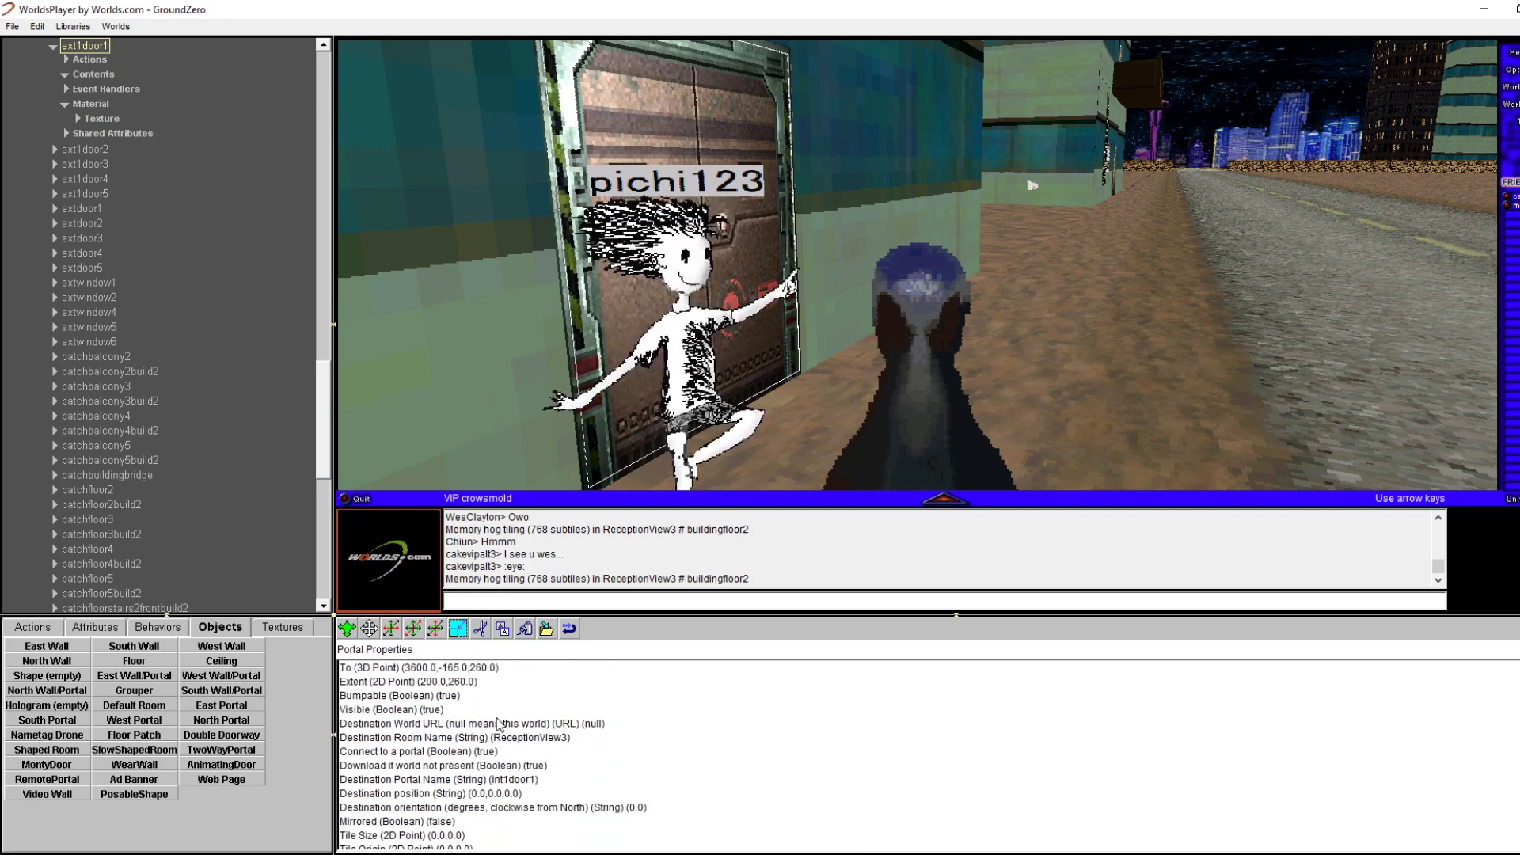
click(519, 725)
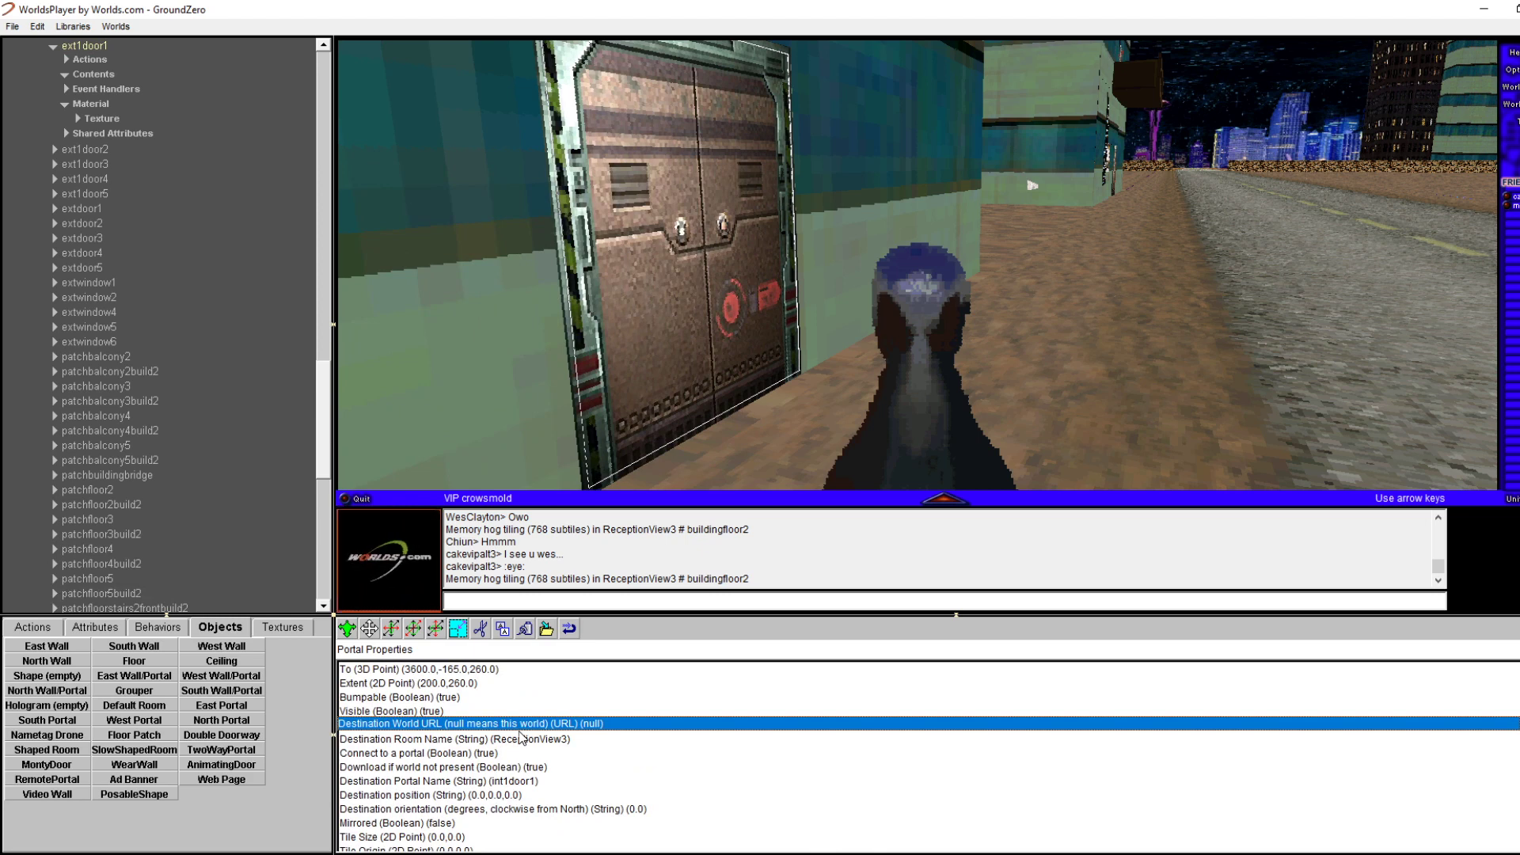
click(522, 742)
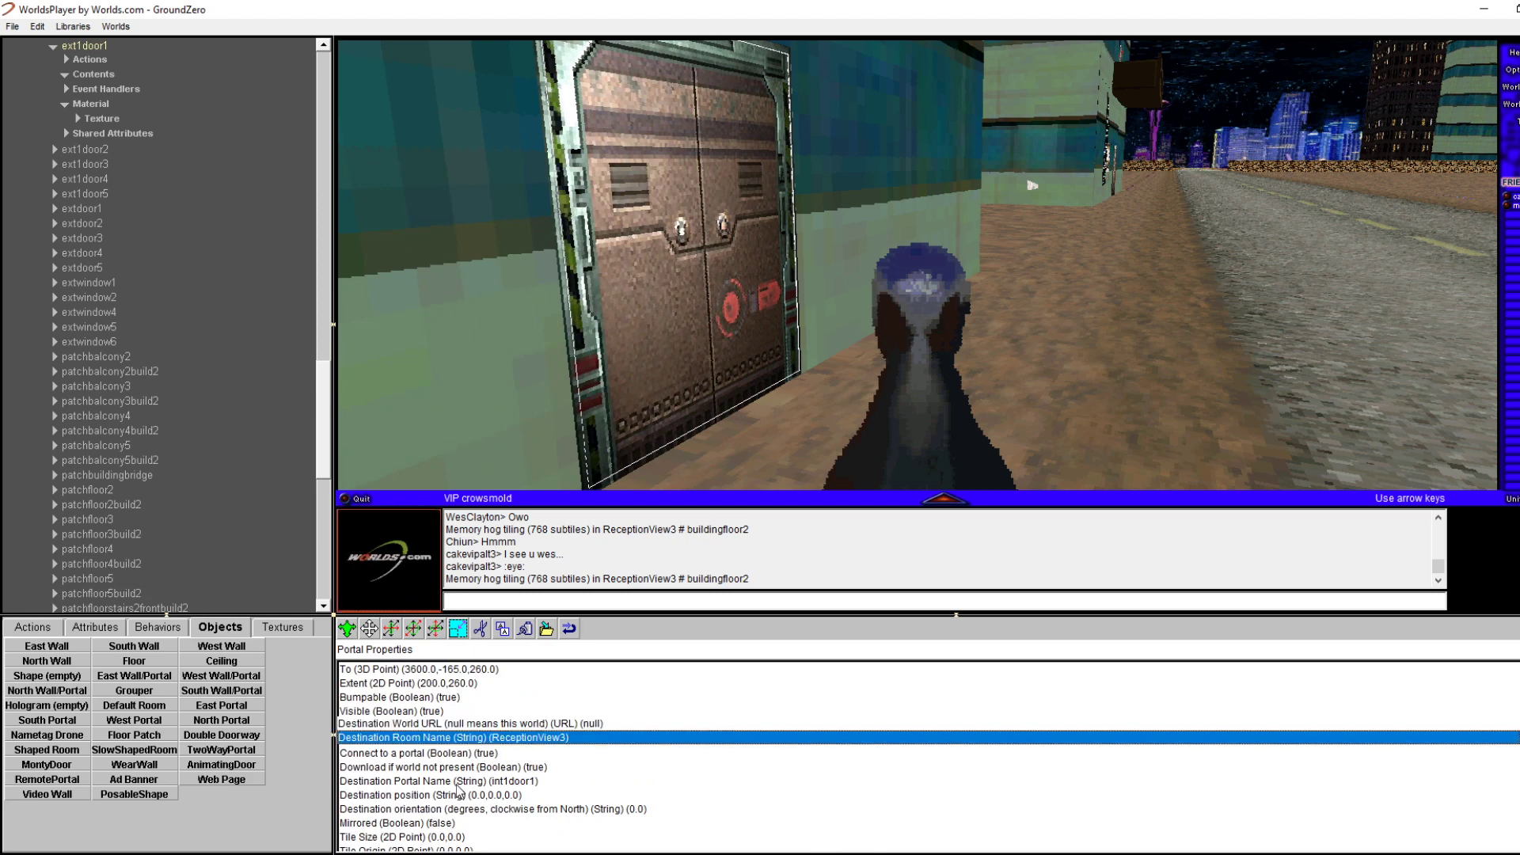
click(503, 728)
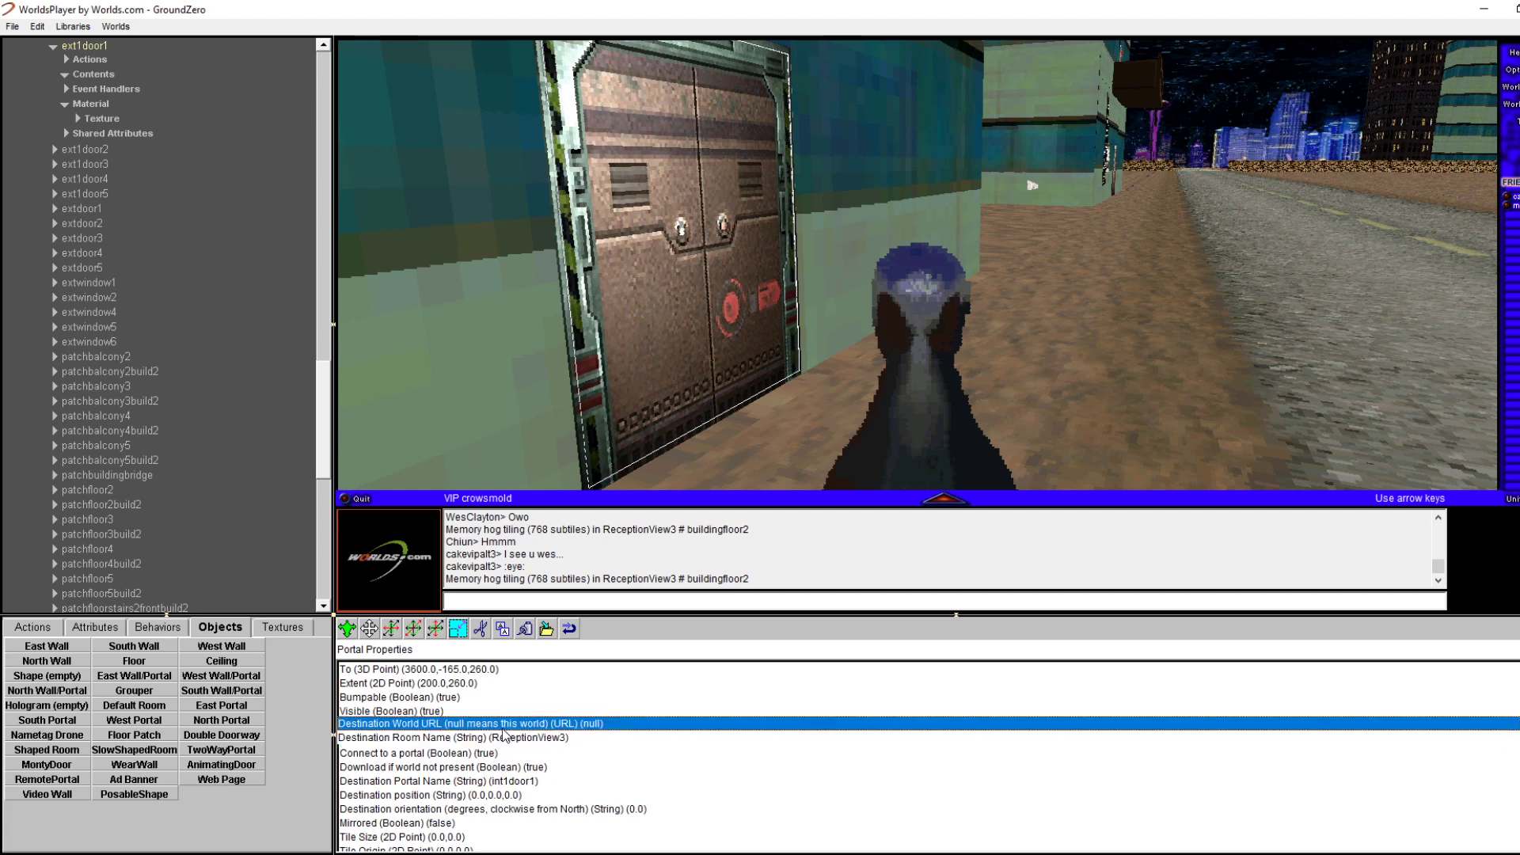
click(435, 699)
click(458, 711)
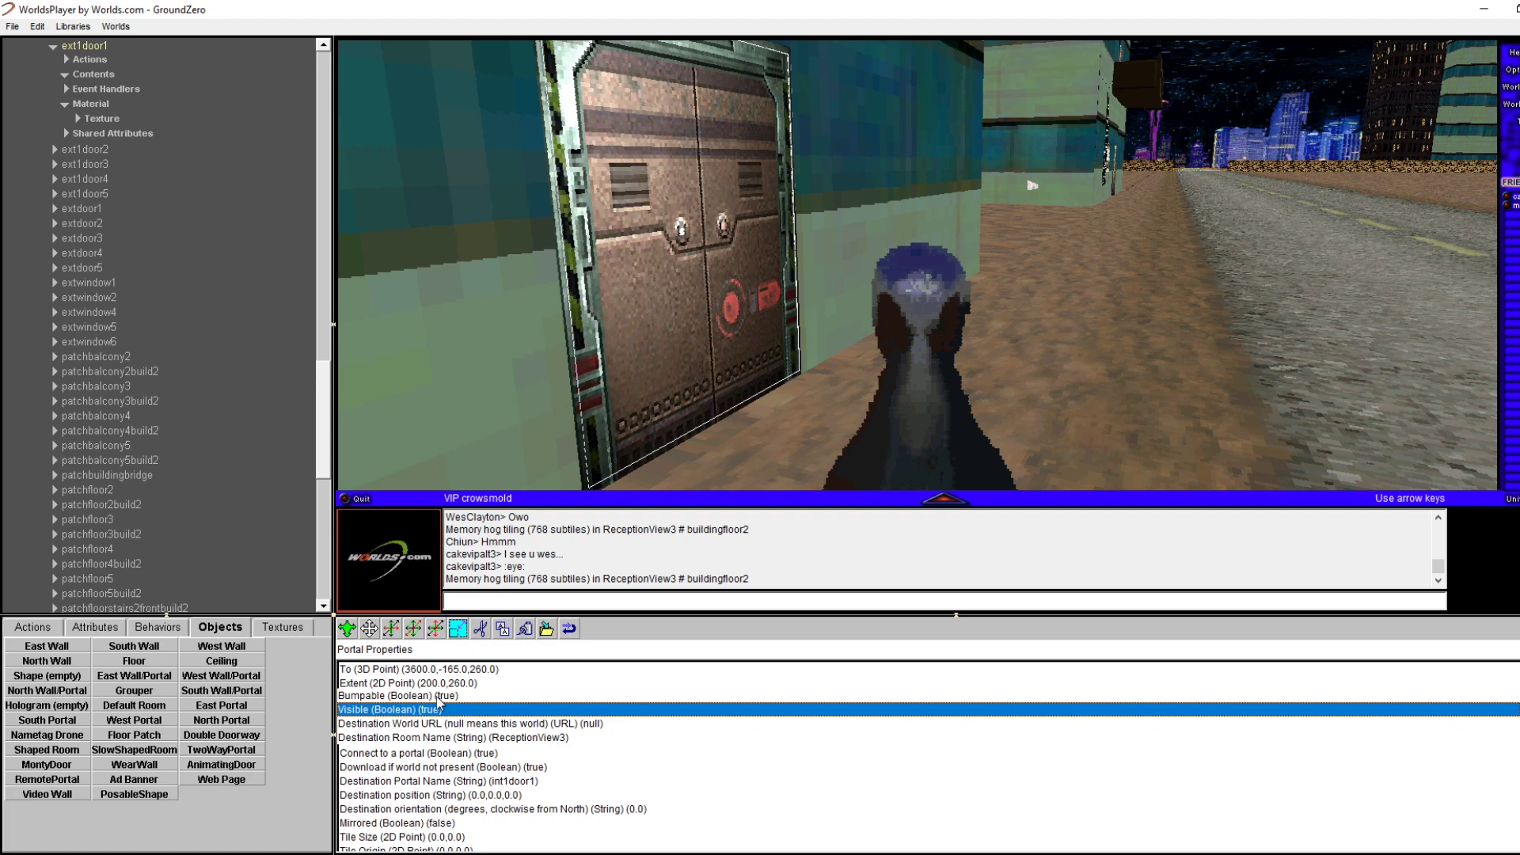
click(404, 726)
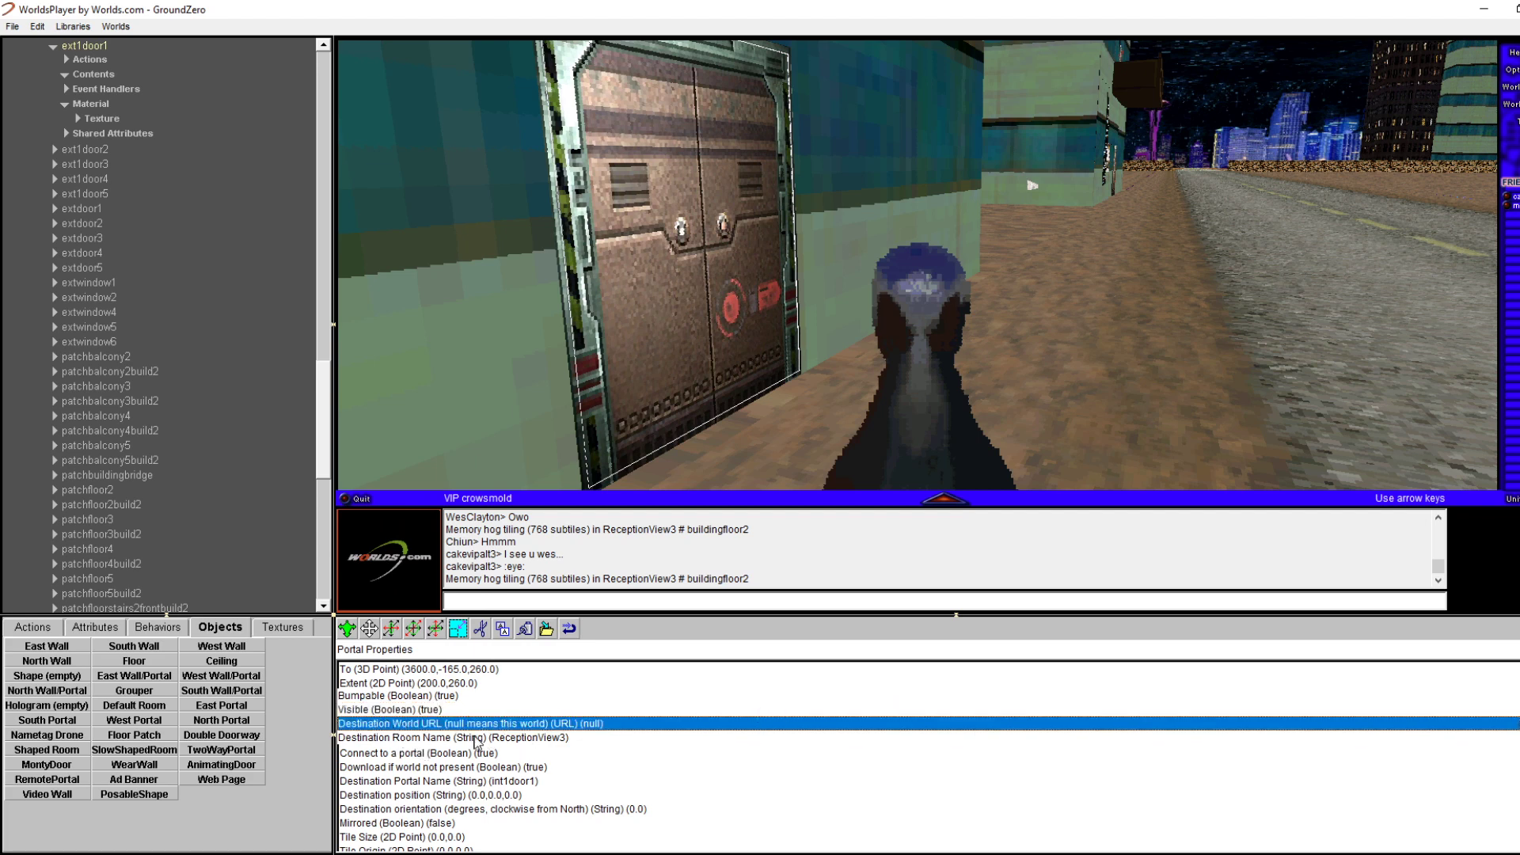
click(474, 737)
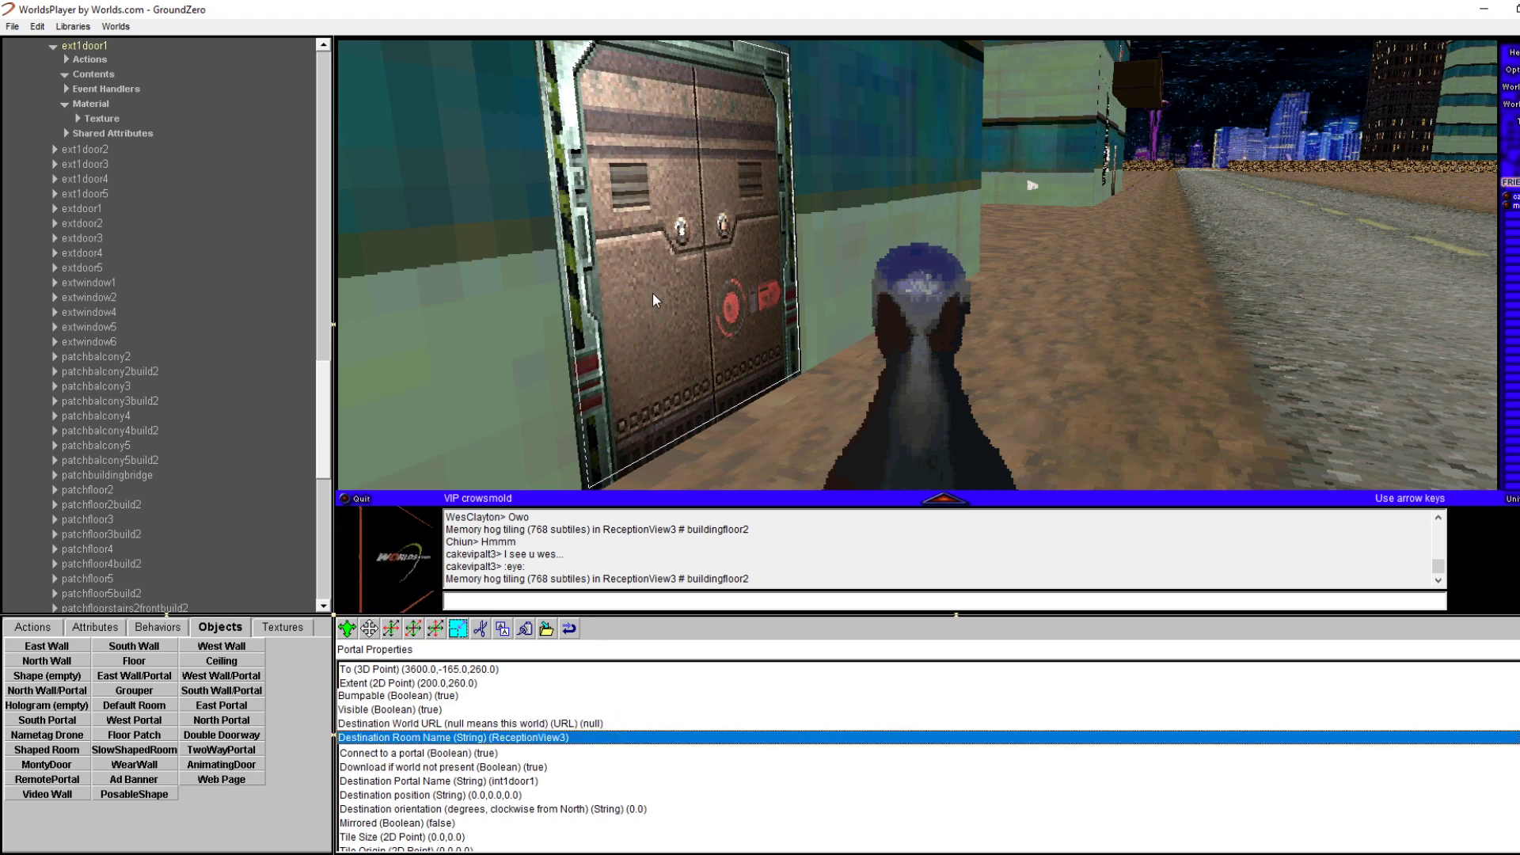
Walk through the metal door into the green hallway and look back out at the street through the doorway
key(Left)
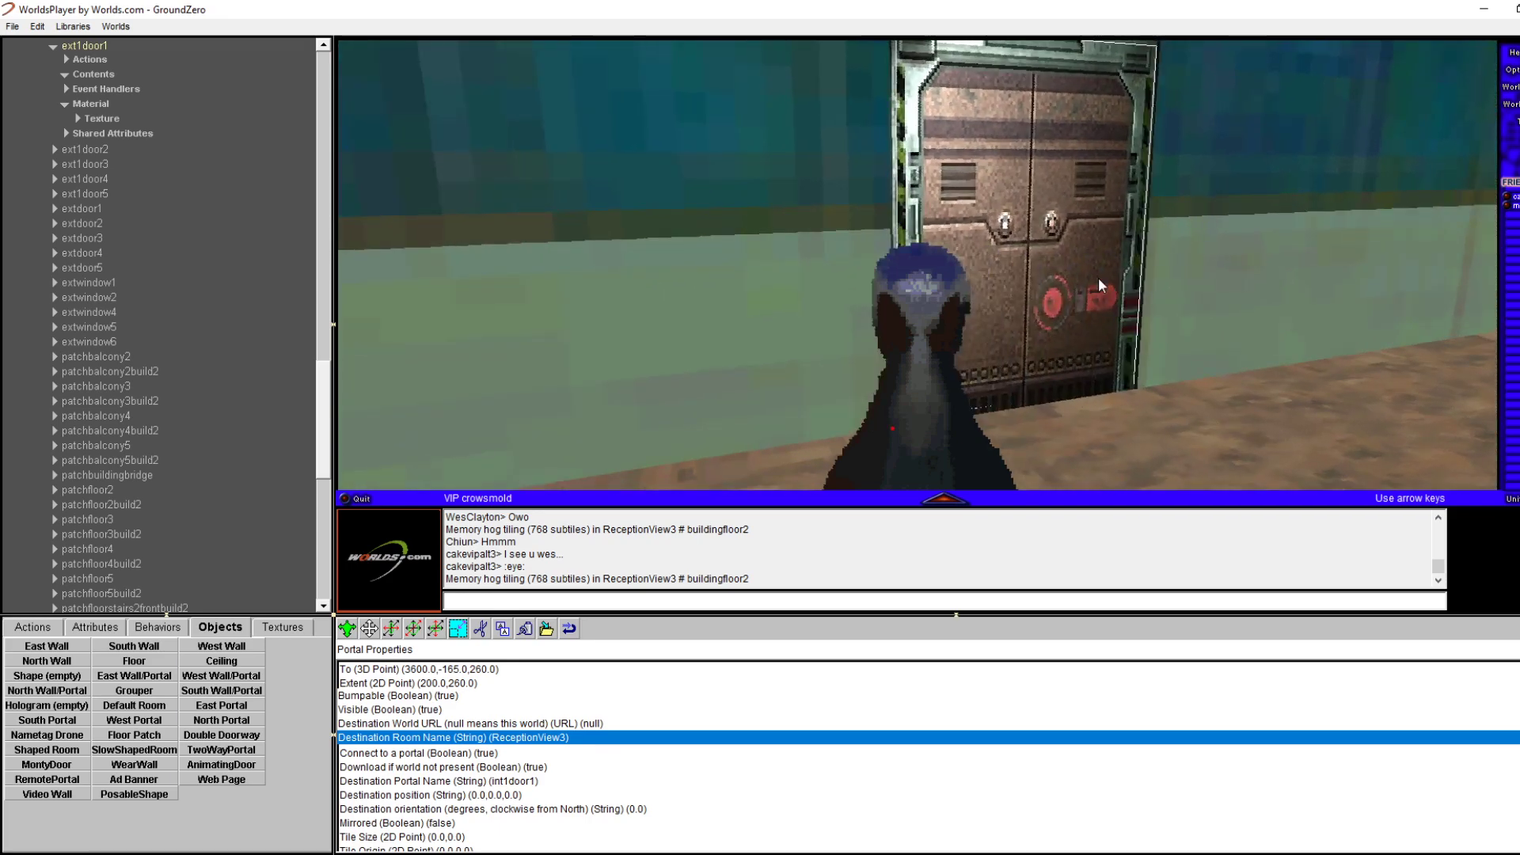
key(Right)
key(Up)
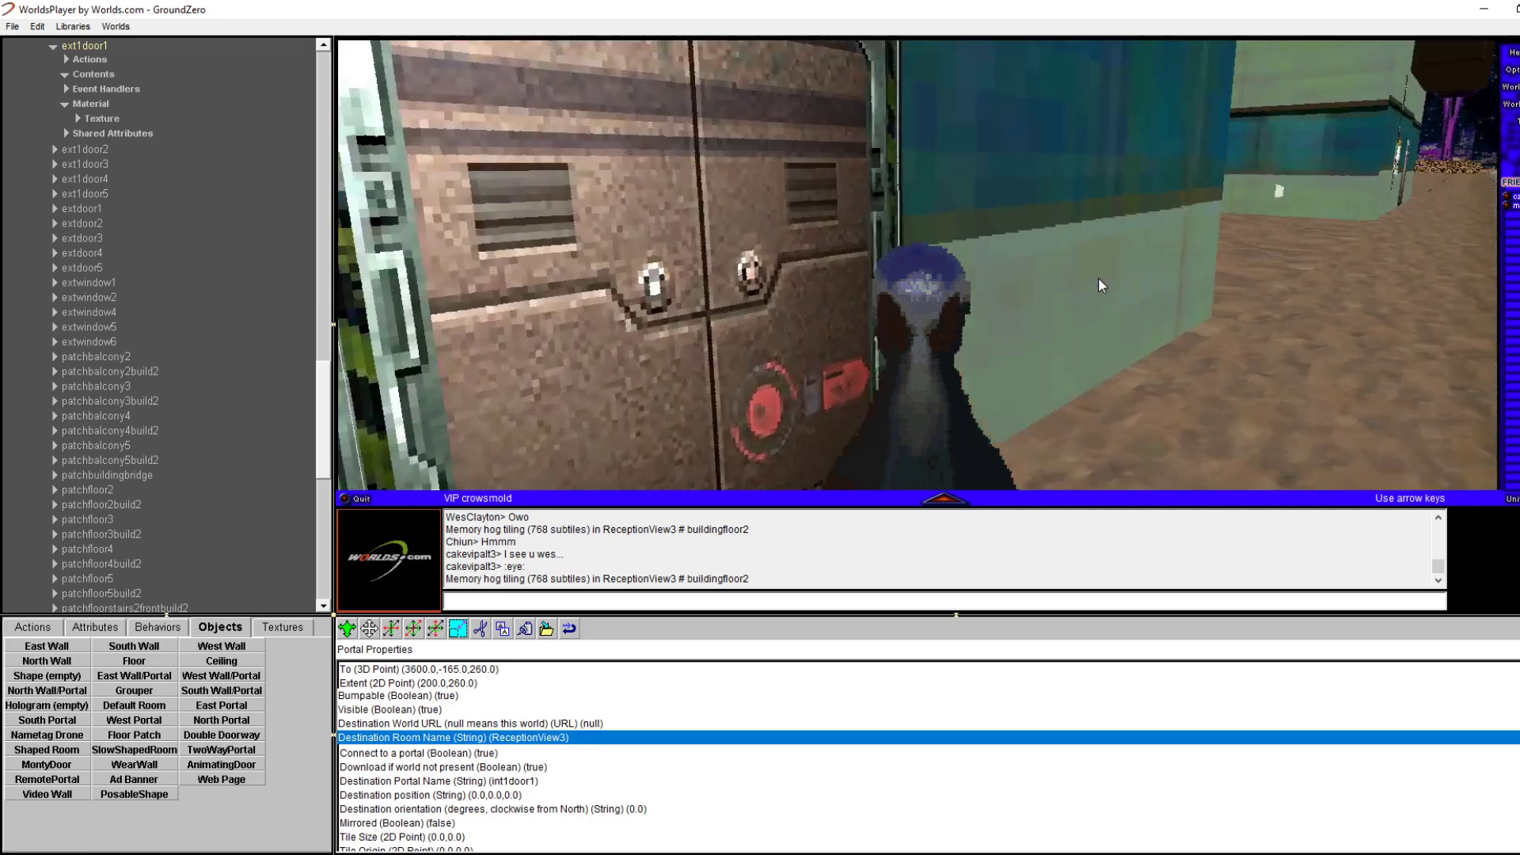
key(Up)
key(Left)
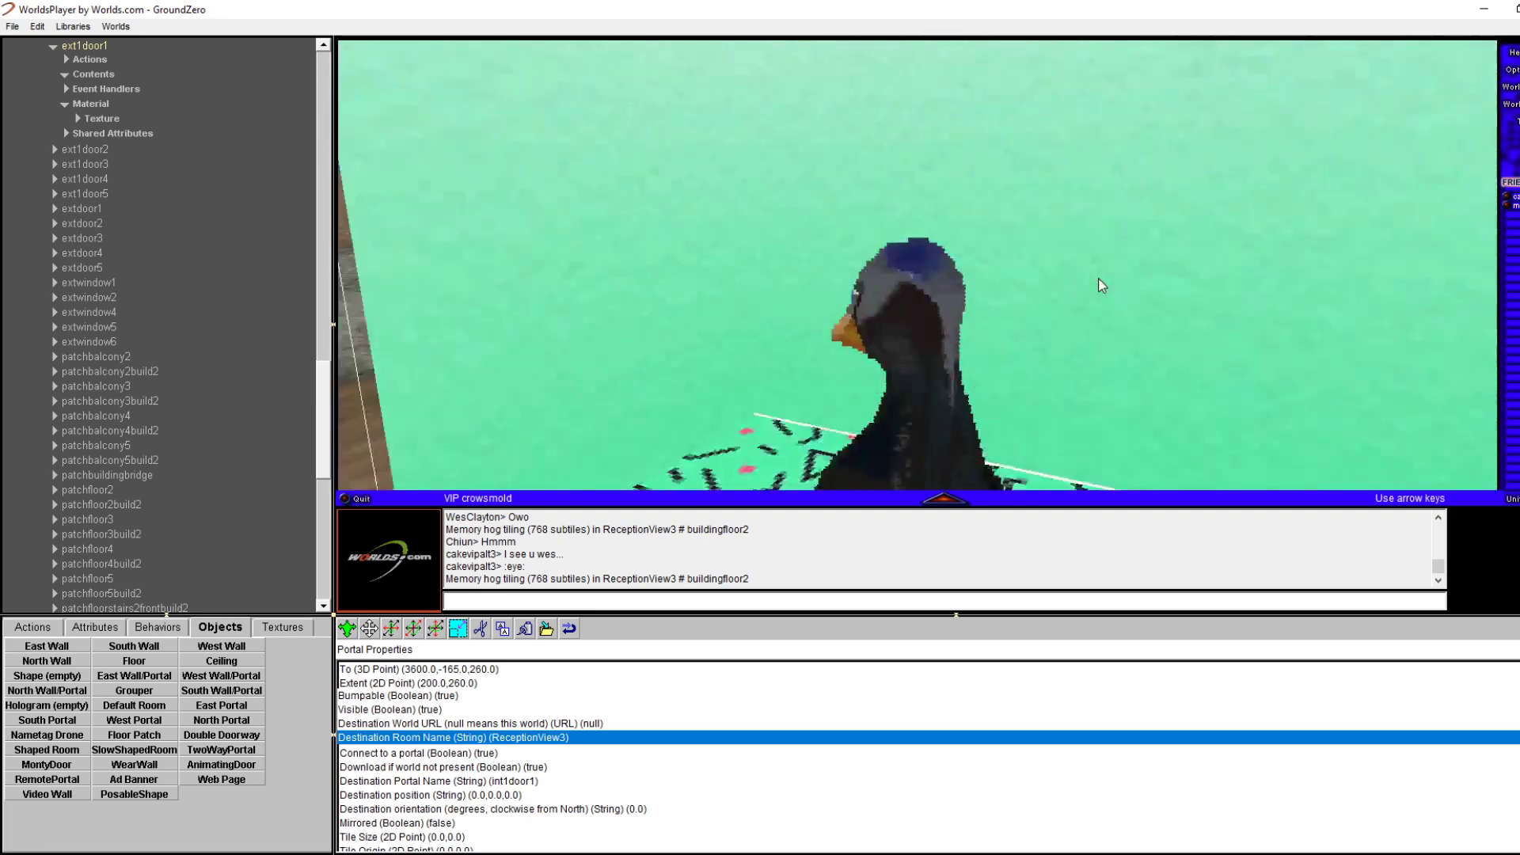
key(Left)
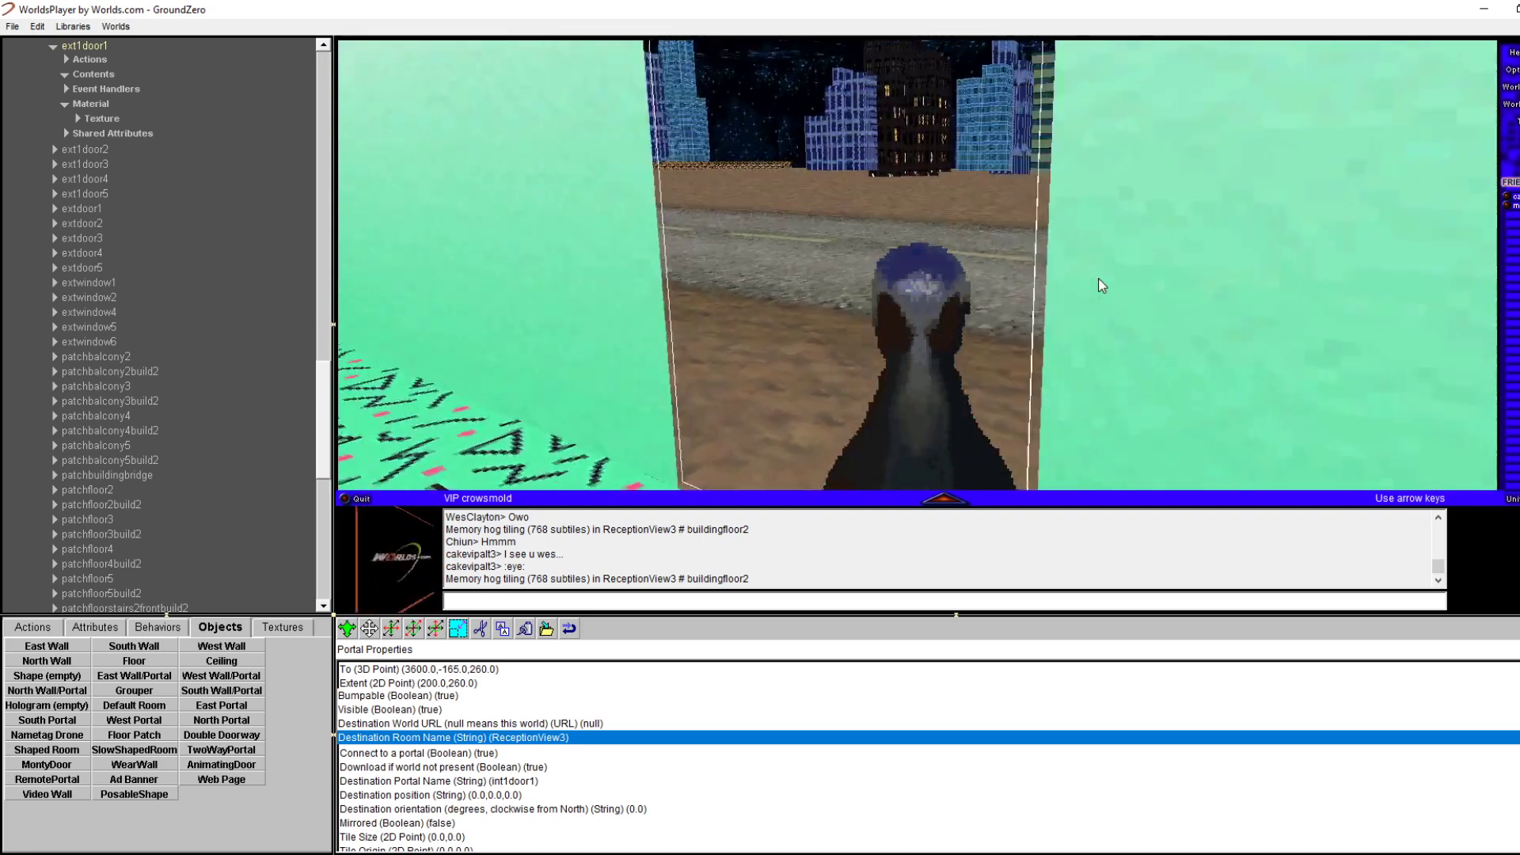
key(Right)
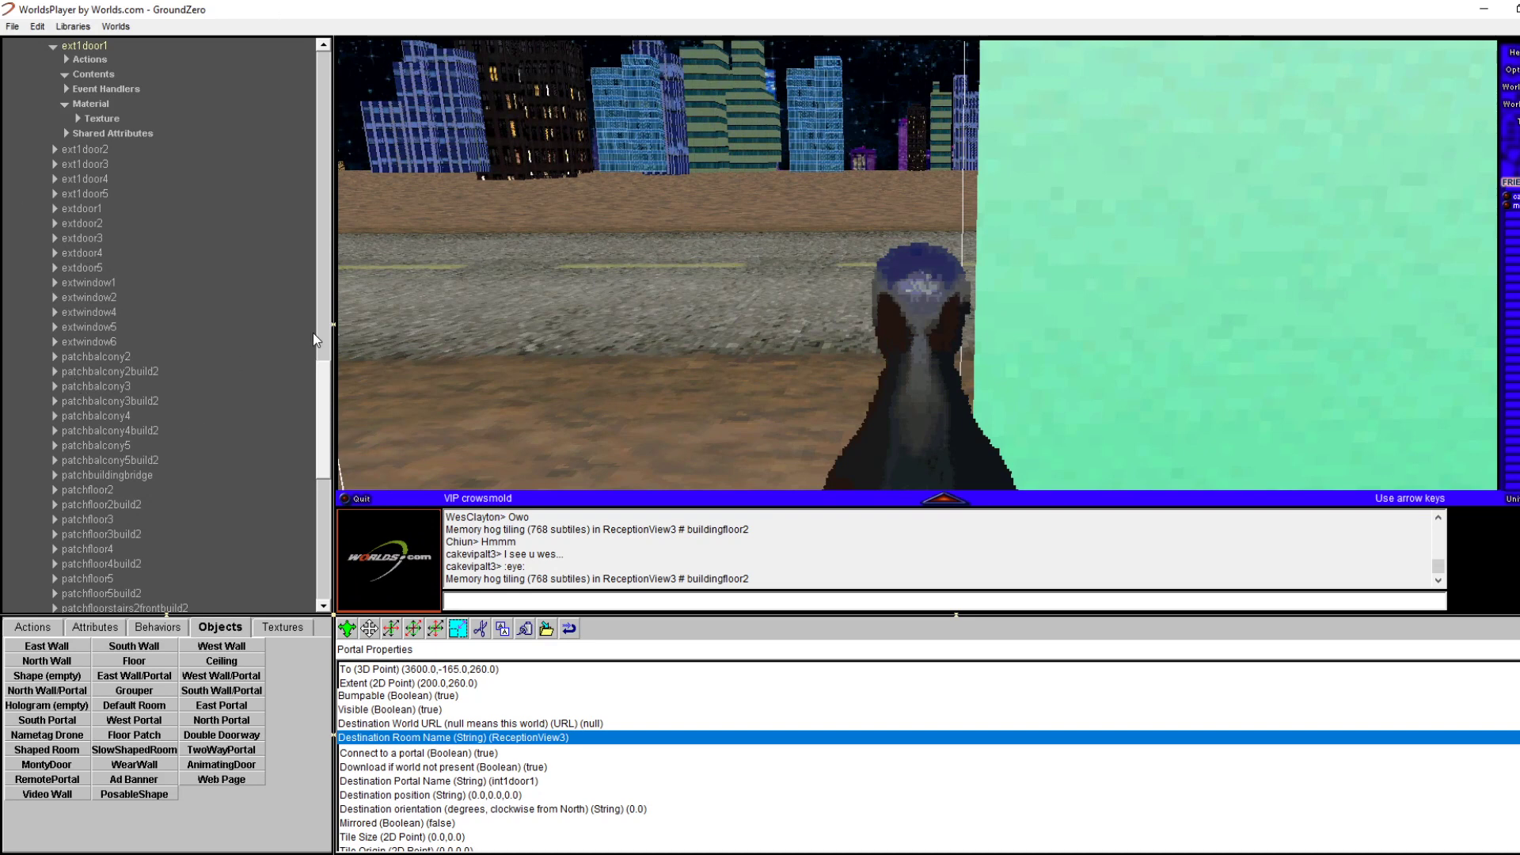
Collapse the ReceptionView1 room in the world's Rooms list and bring up its room properties
drag(324, 375, 407, 81)
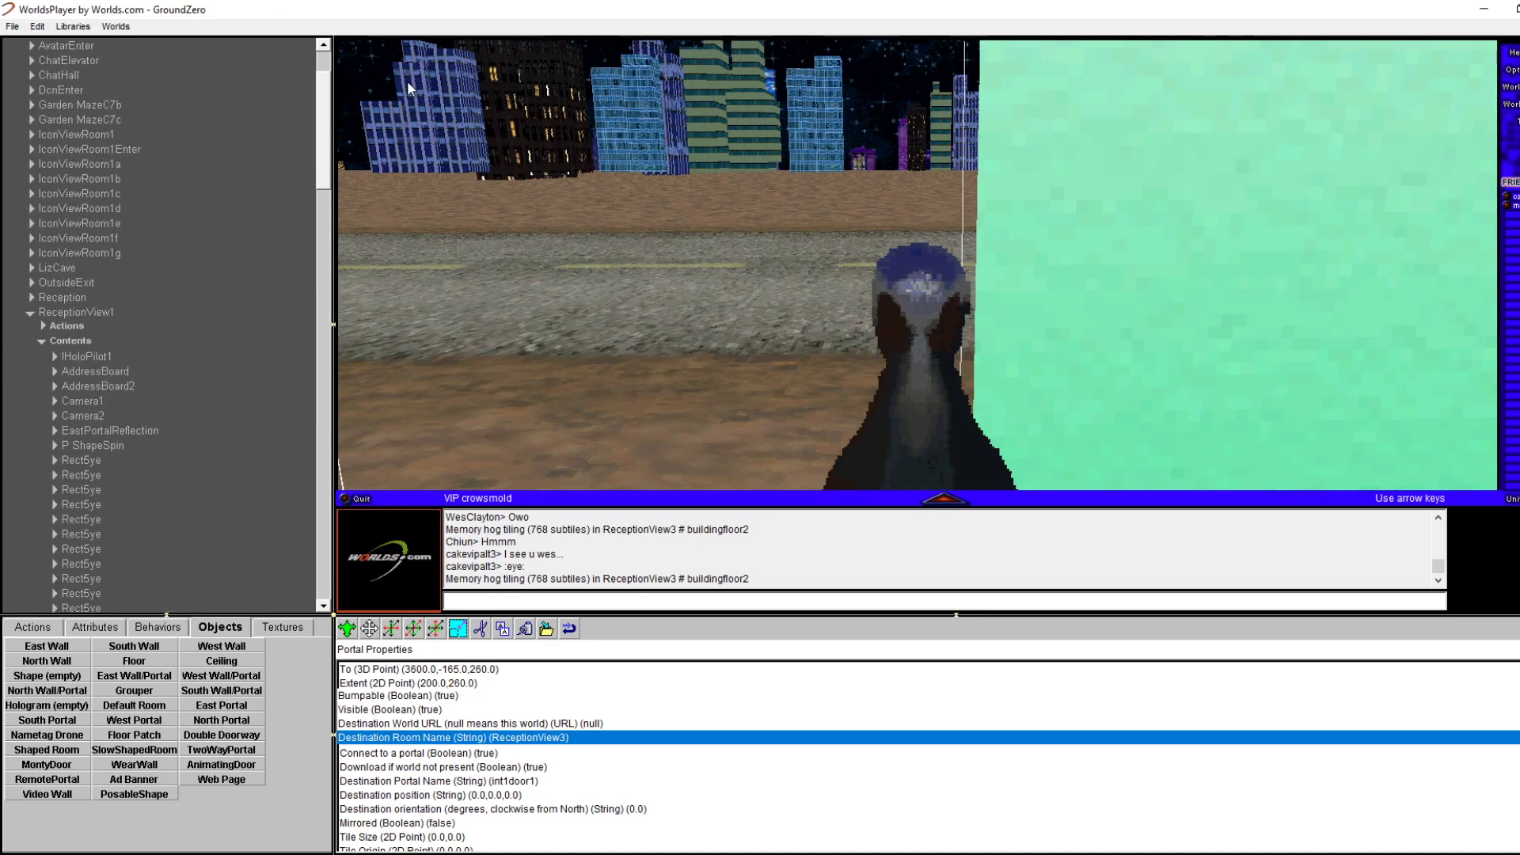
click(36, 323)
click(31, 315)
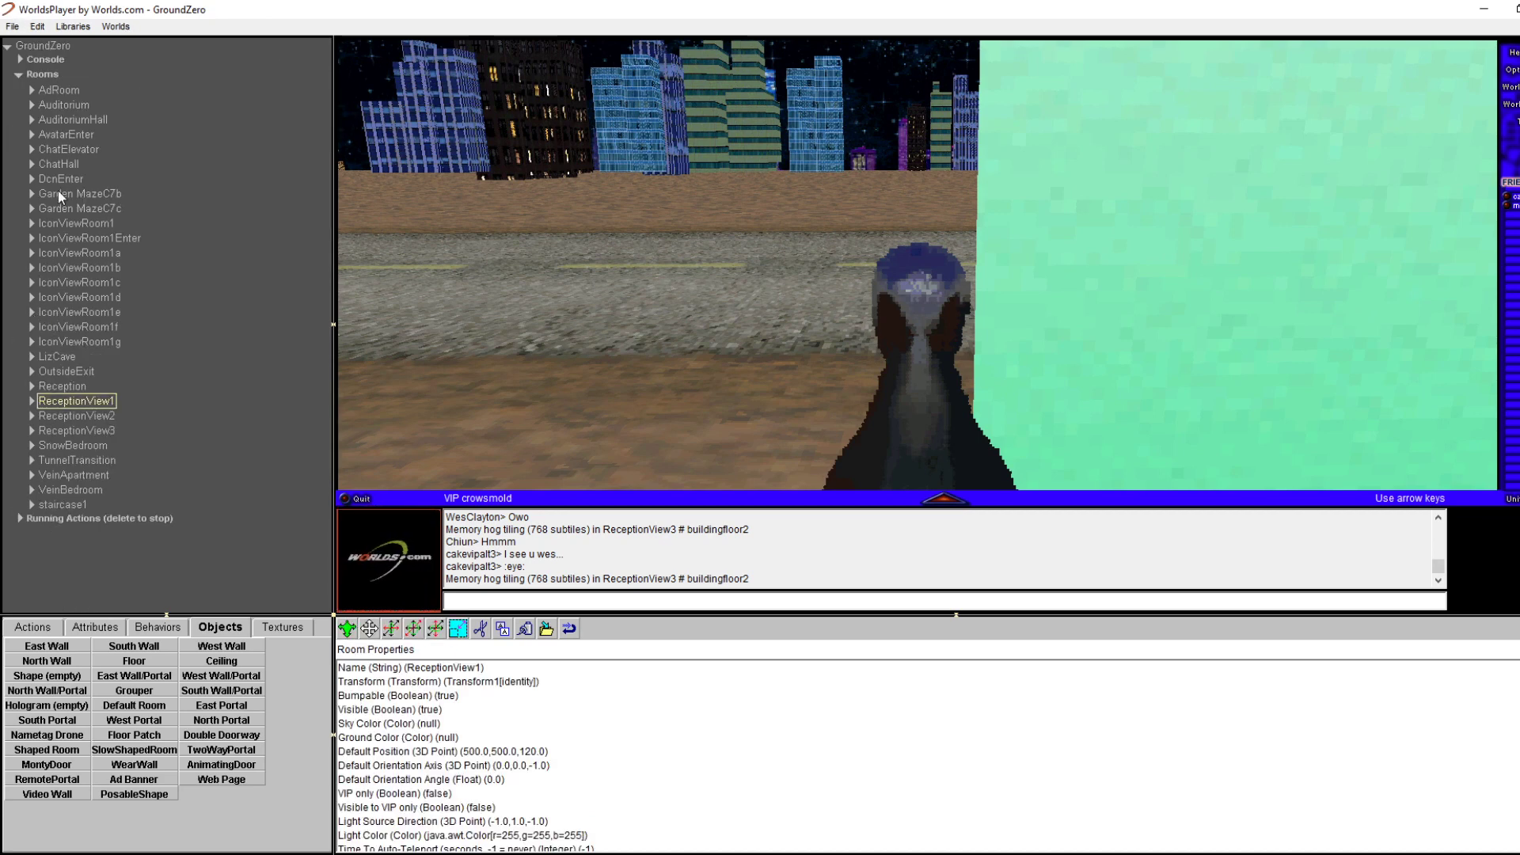
Look around the green patterned hallway and walk back out through the doorway onto the street
key(Left)
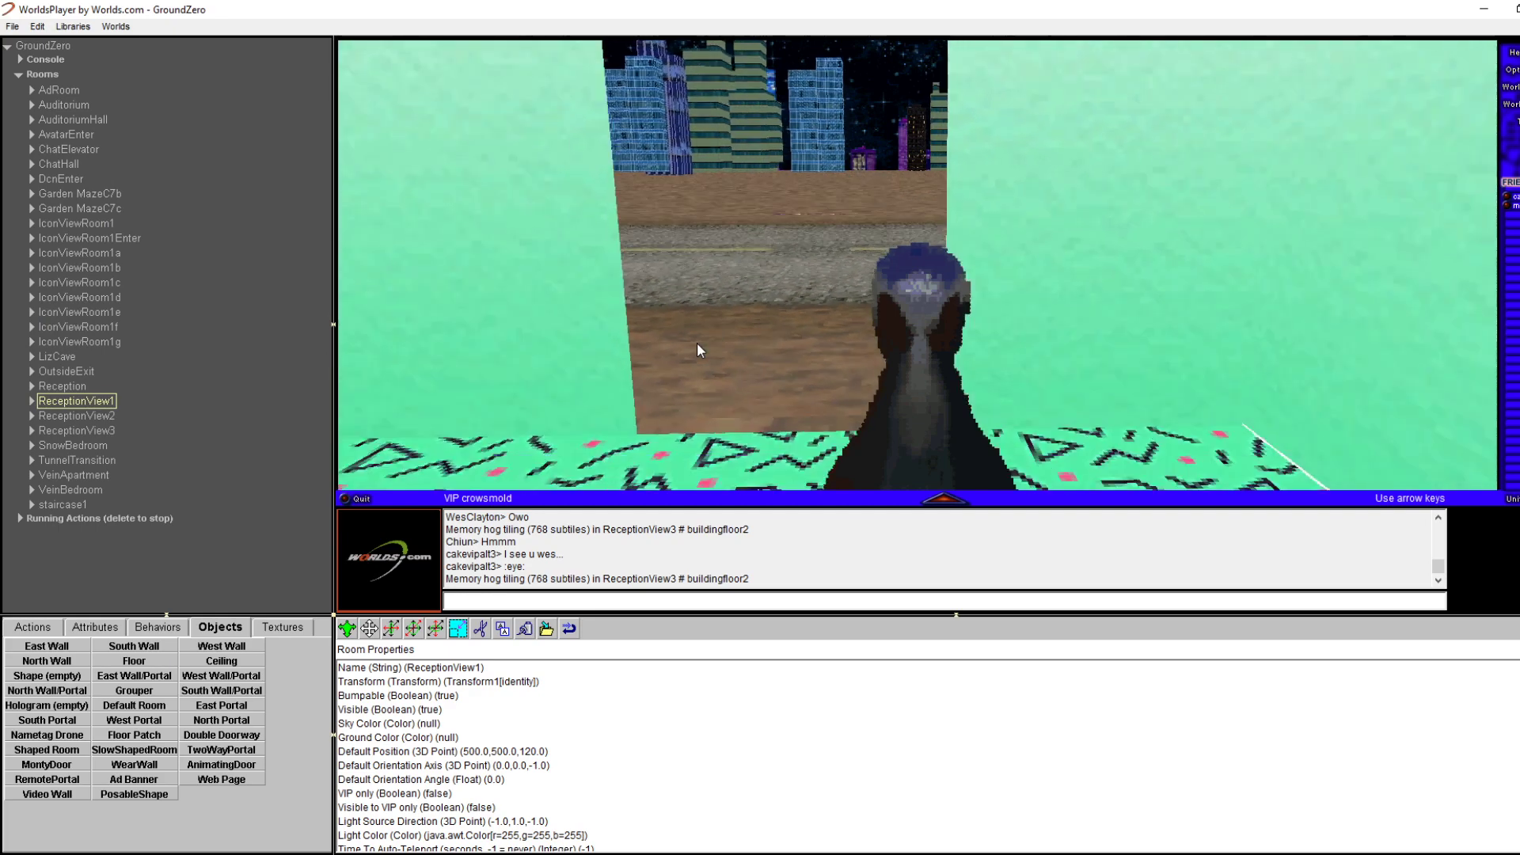
key(Left)
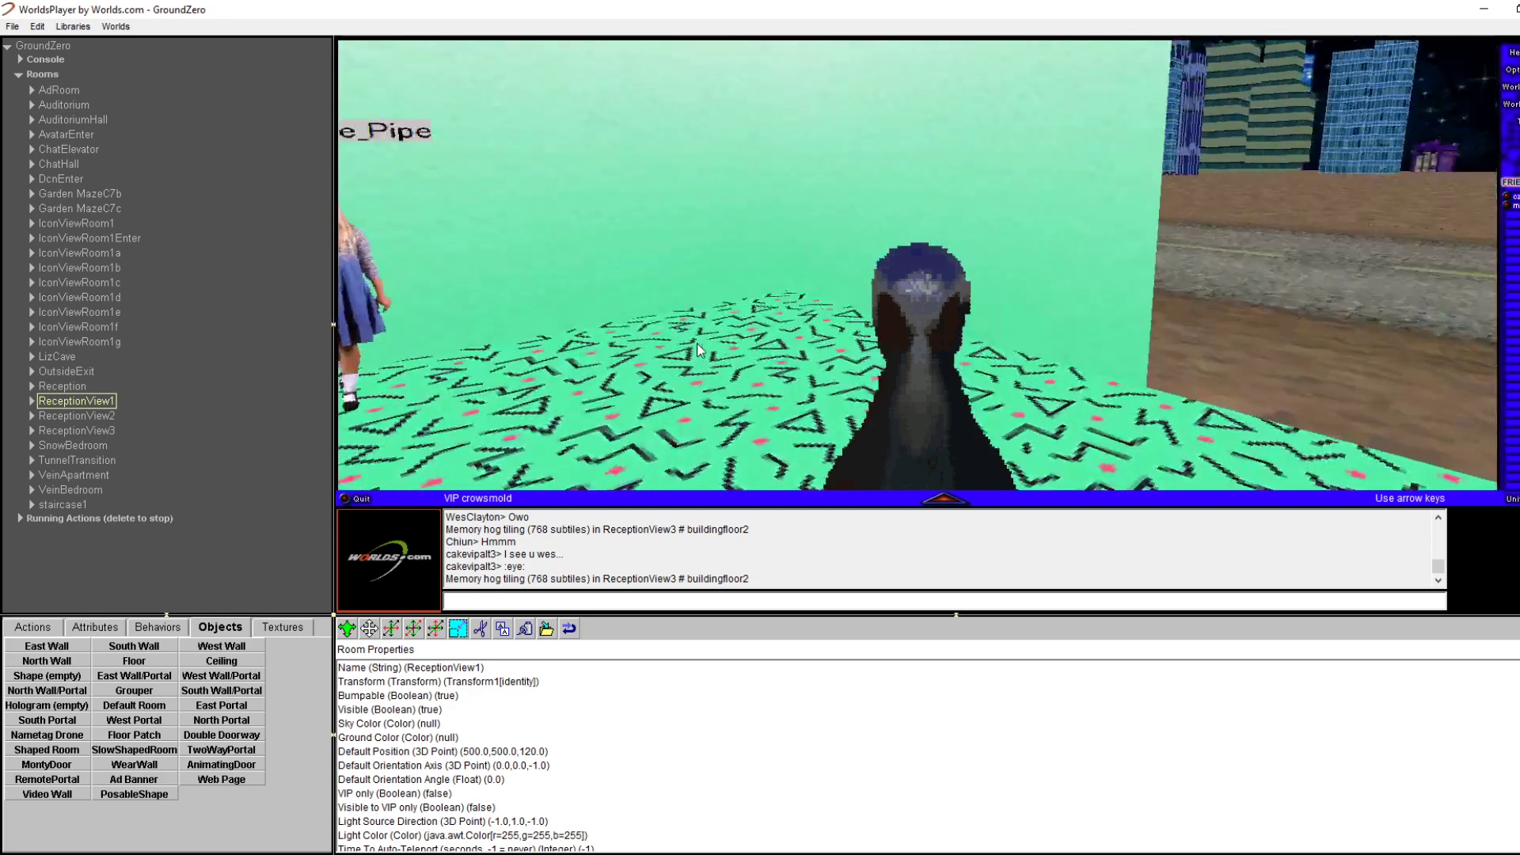
key(Right)
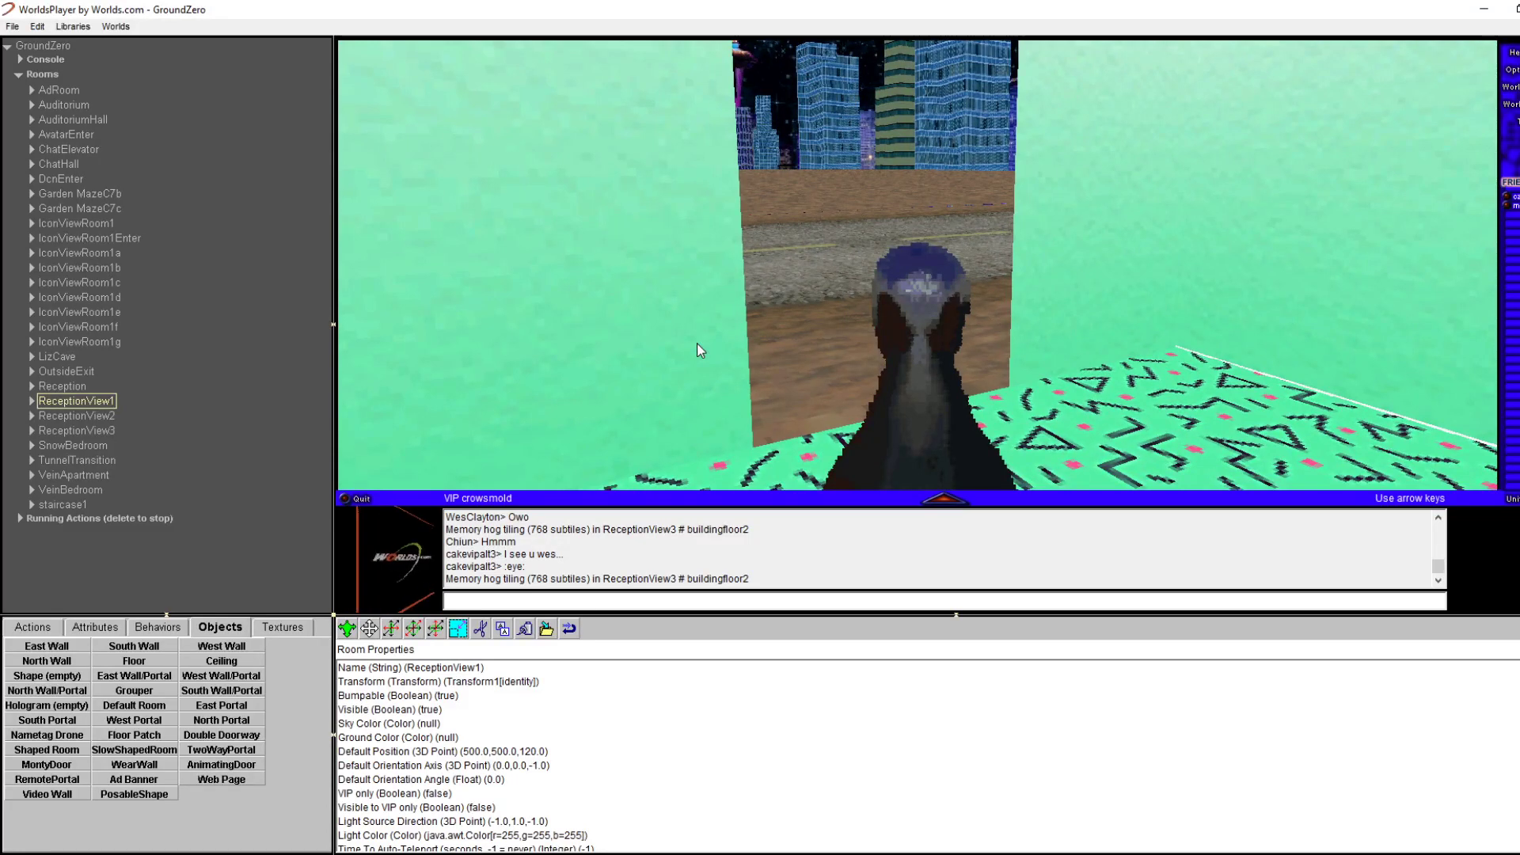
key(Up)
key(Up)
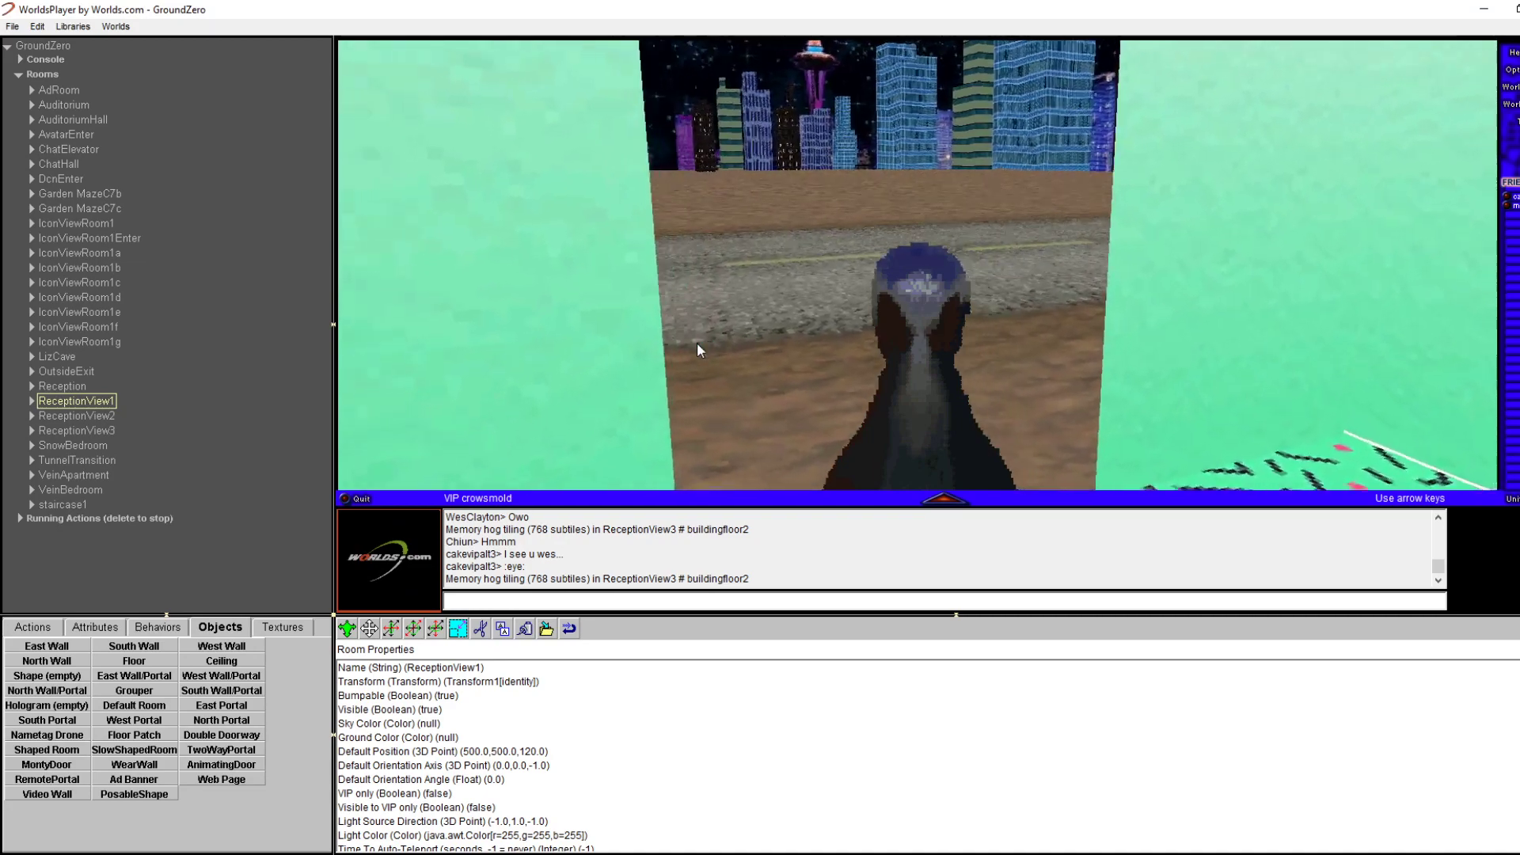
key(Left)
key(Right)
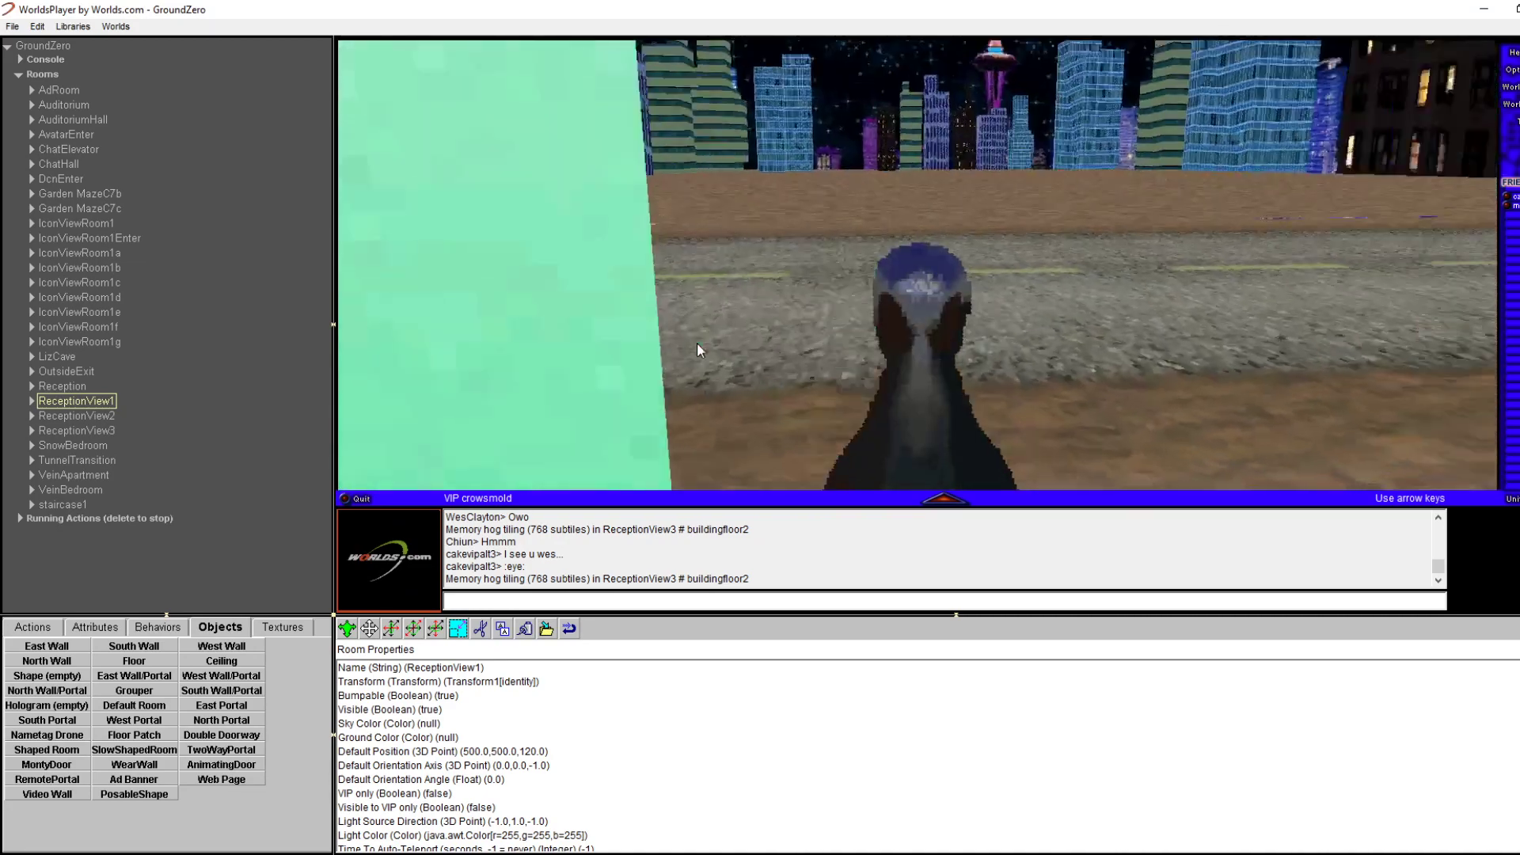
key(Left)
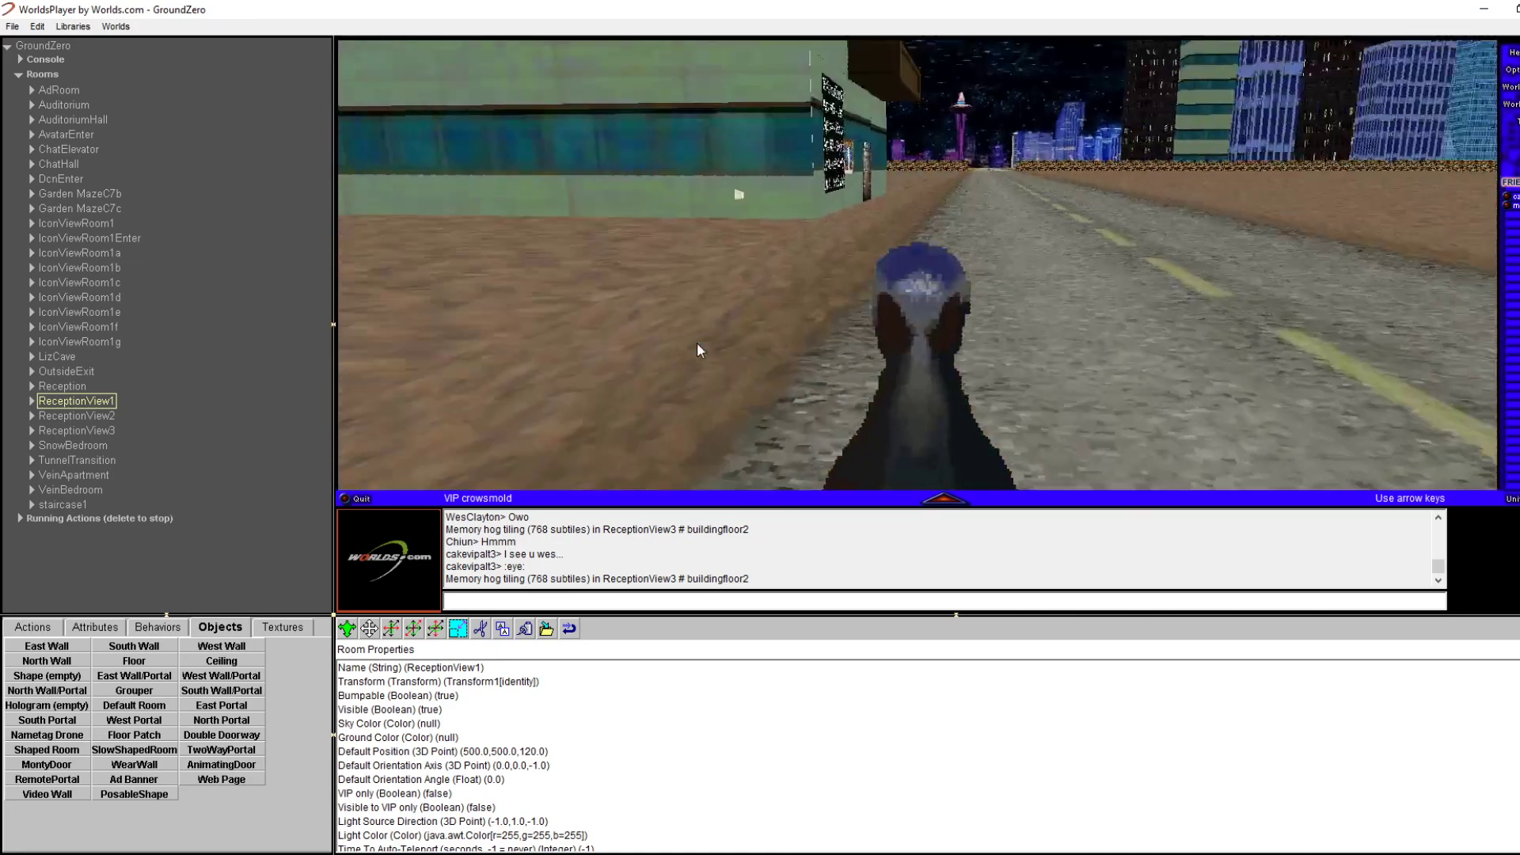
Walk along the green building past the black apartment directory board up to the curtained window
key(Up)
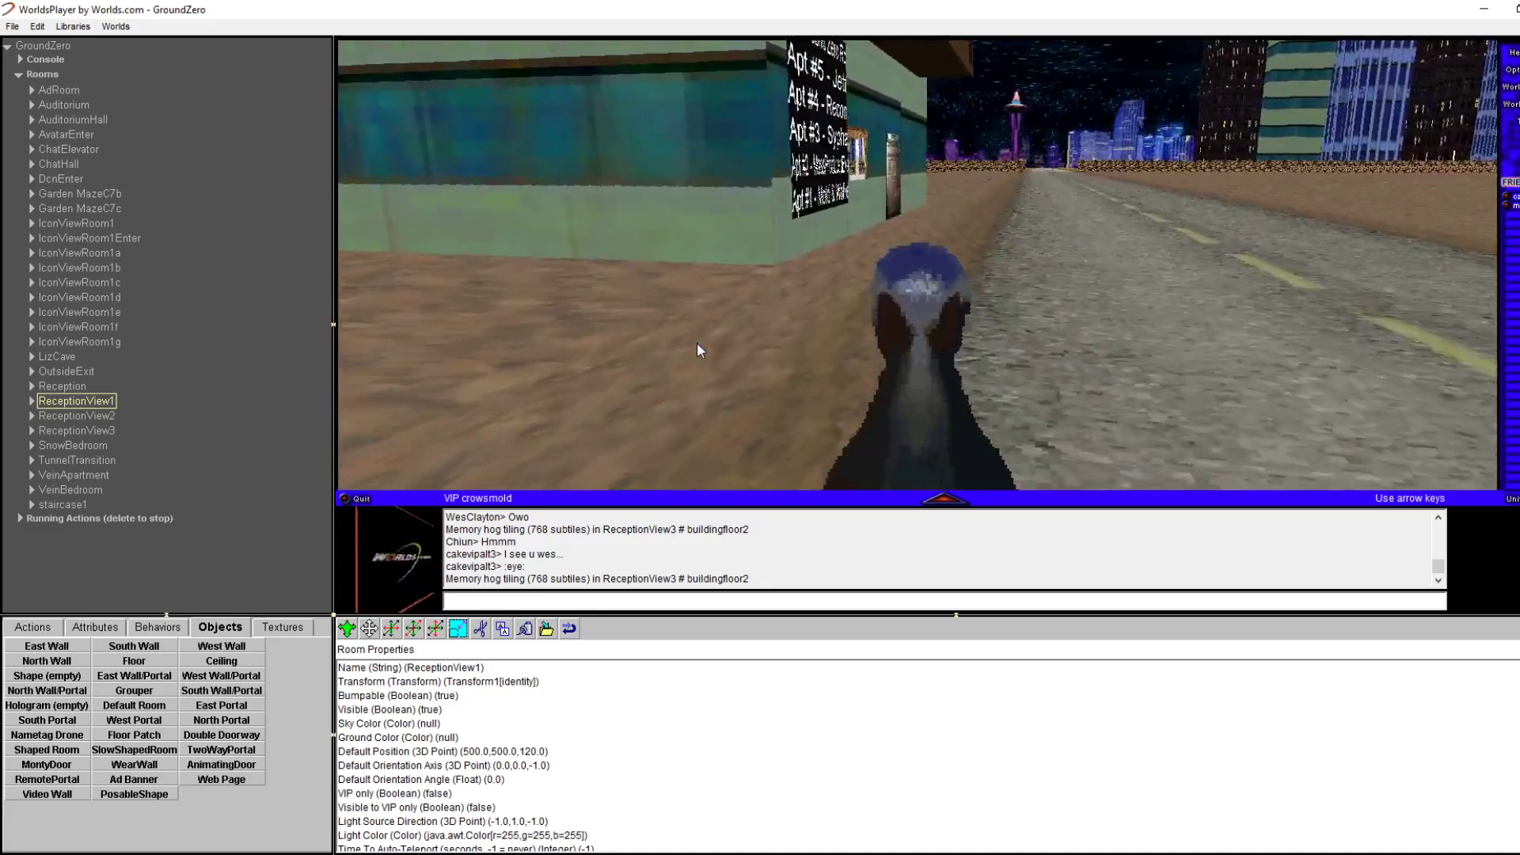
key(Up)
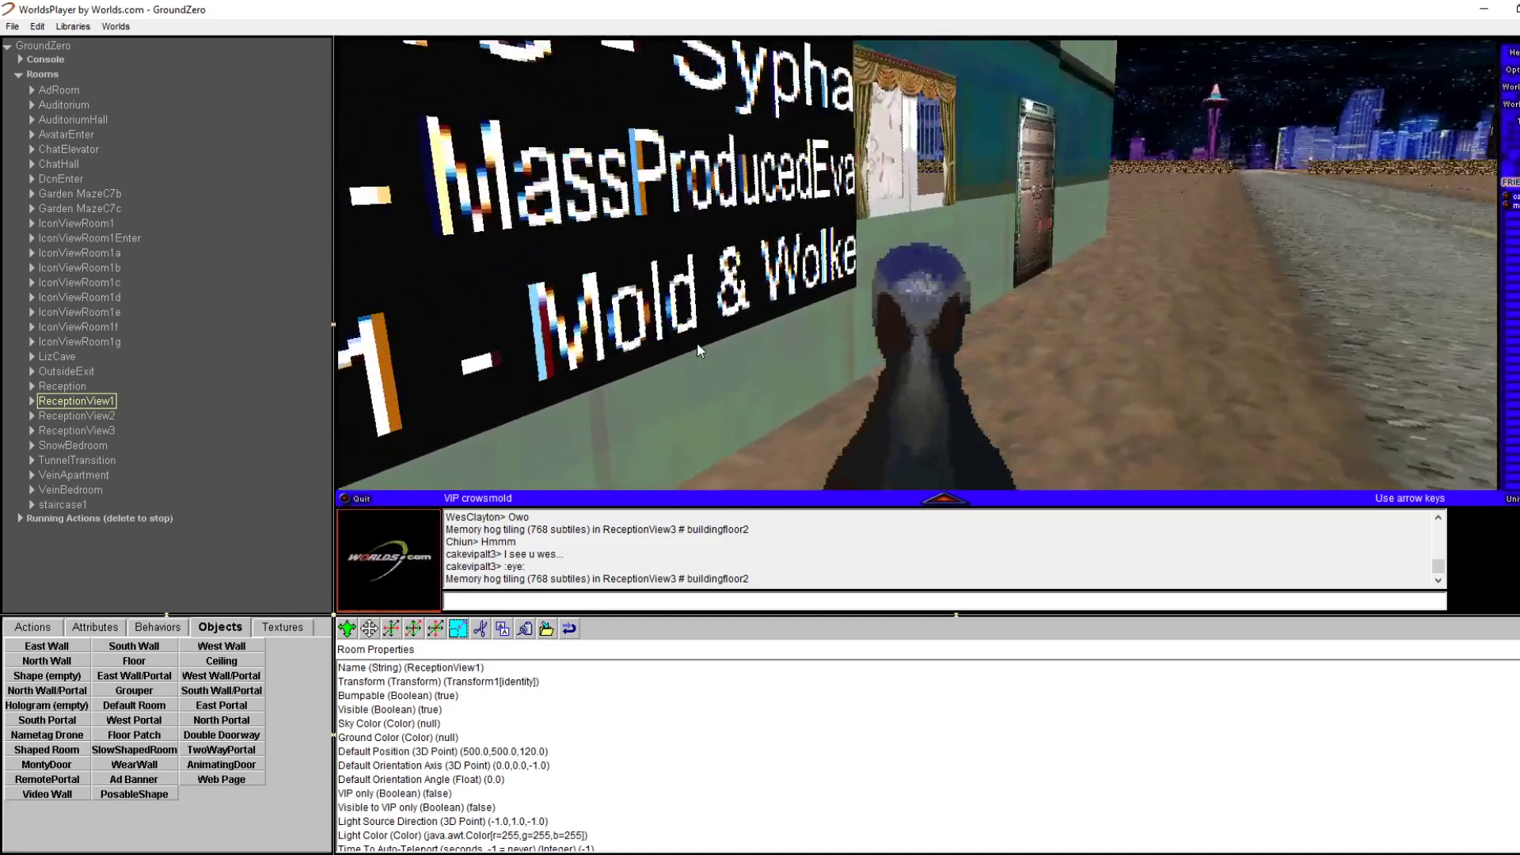
key(Up)
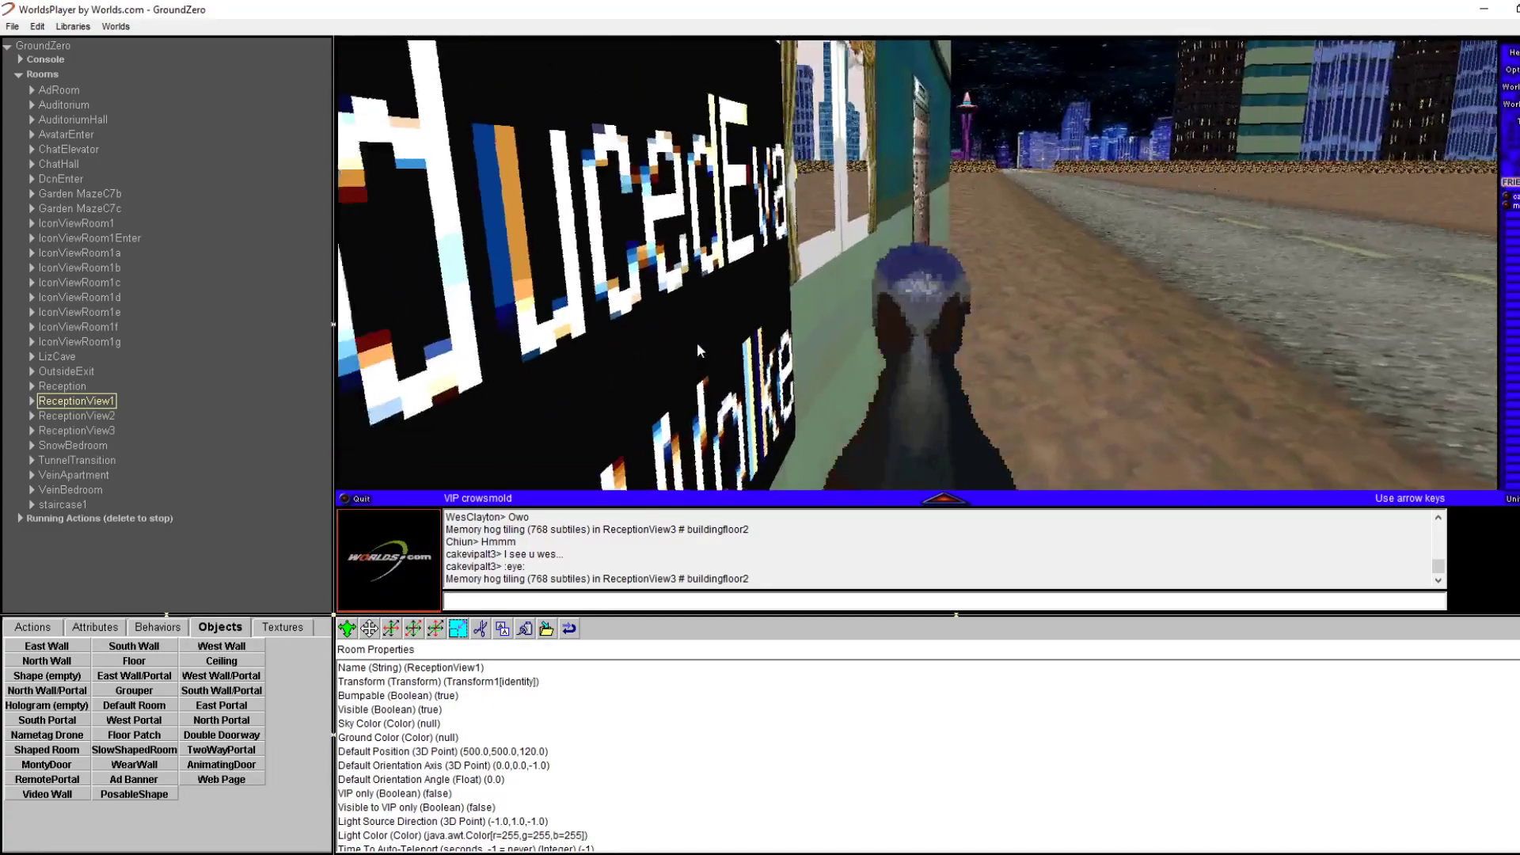
key(Up)
key(Right)
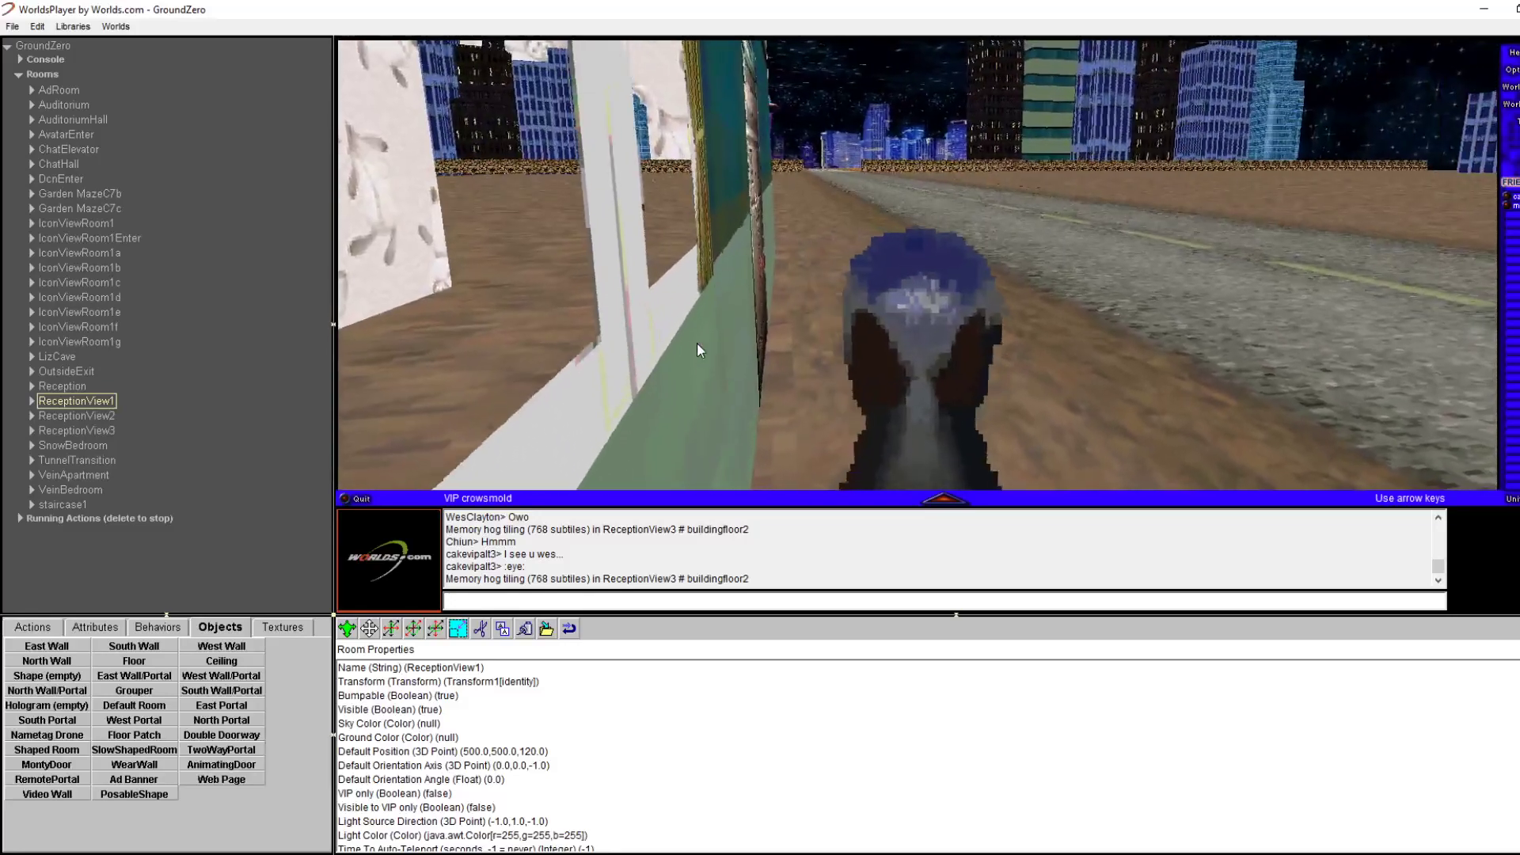
Examine the curtained window, the apartment directory board and the metal door from several angles, backing away towards the street
key(Down)
key(Left)
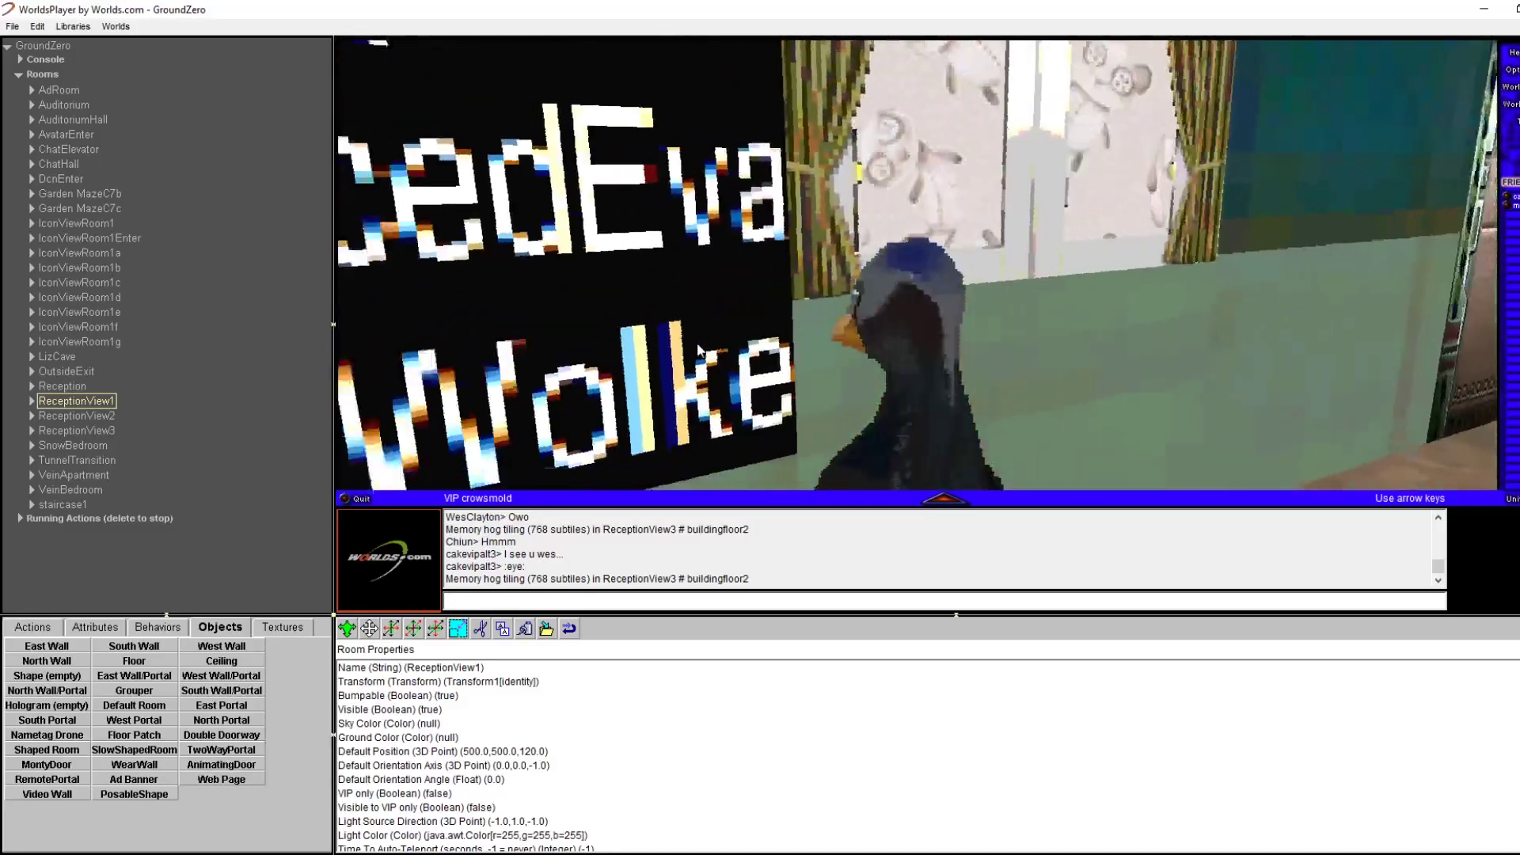
key(Right)
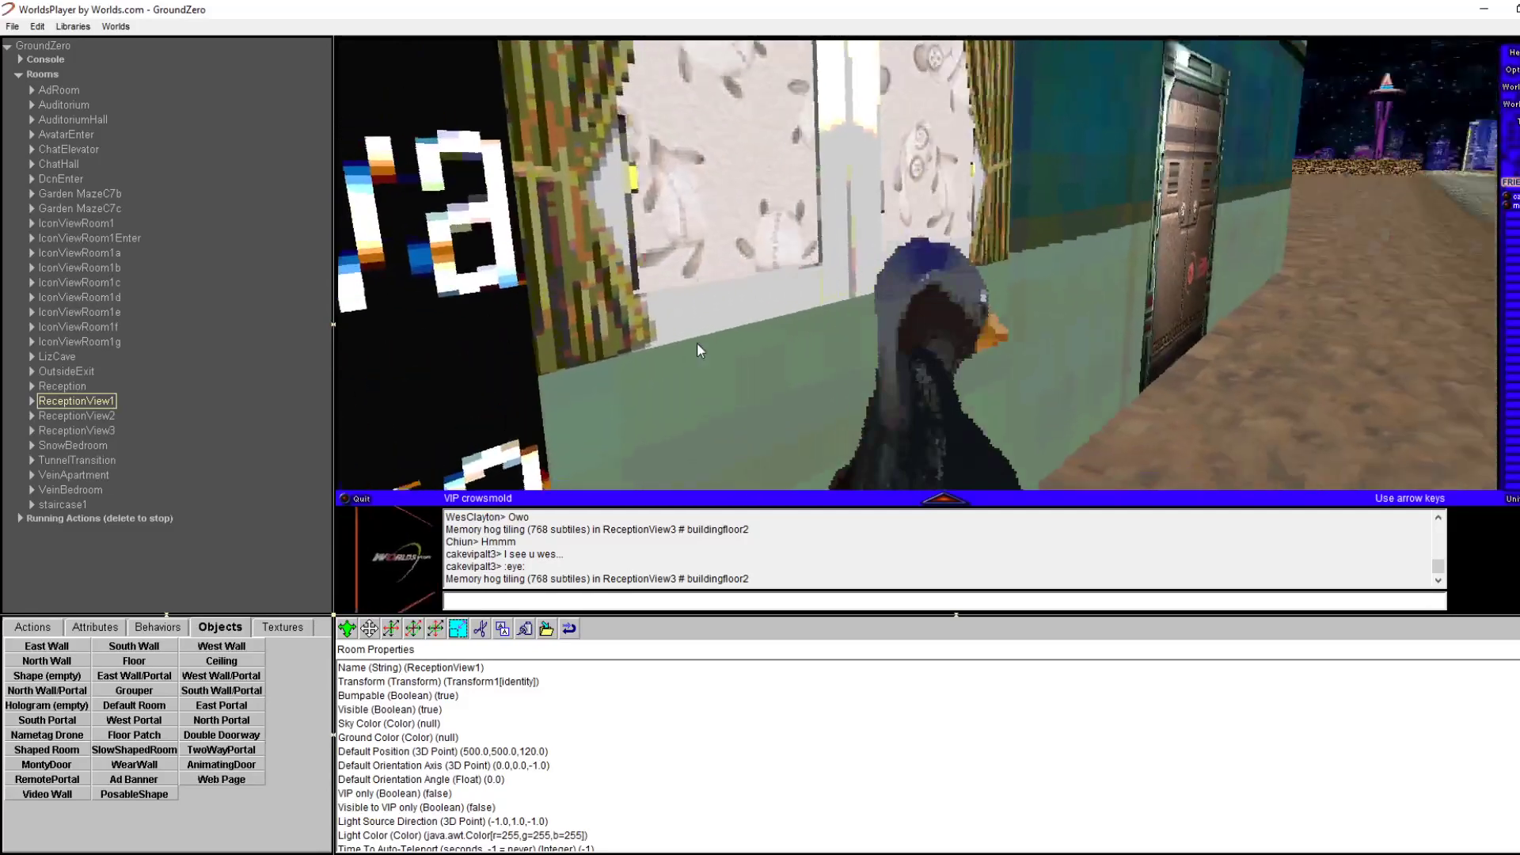
key(Left)
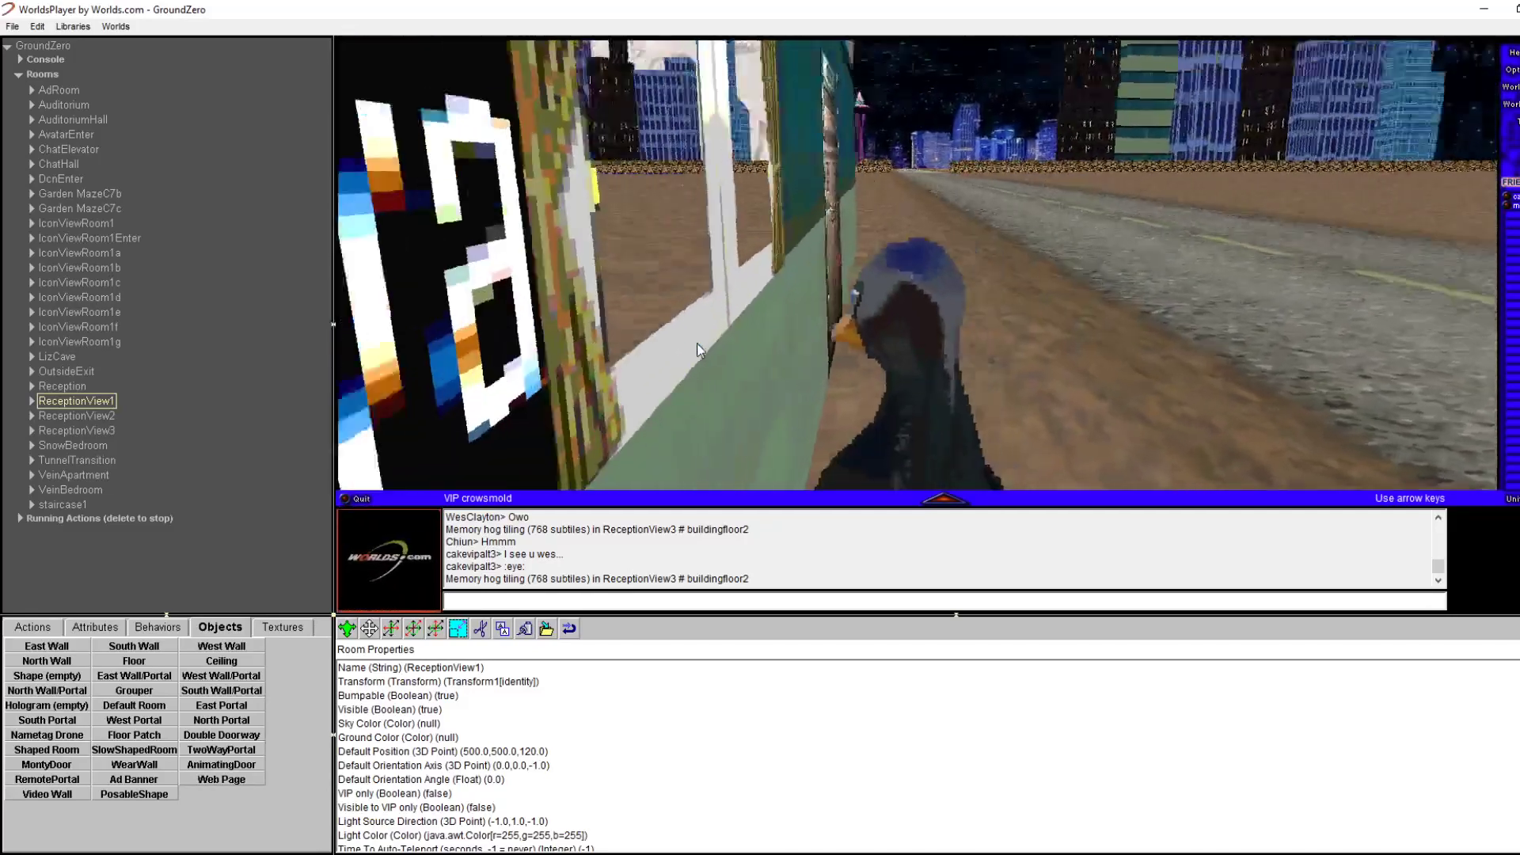
key(Left)
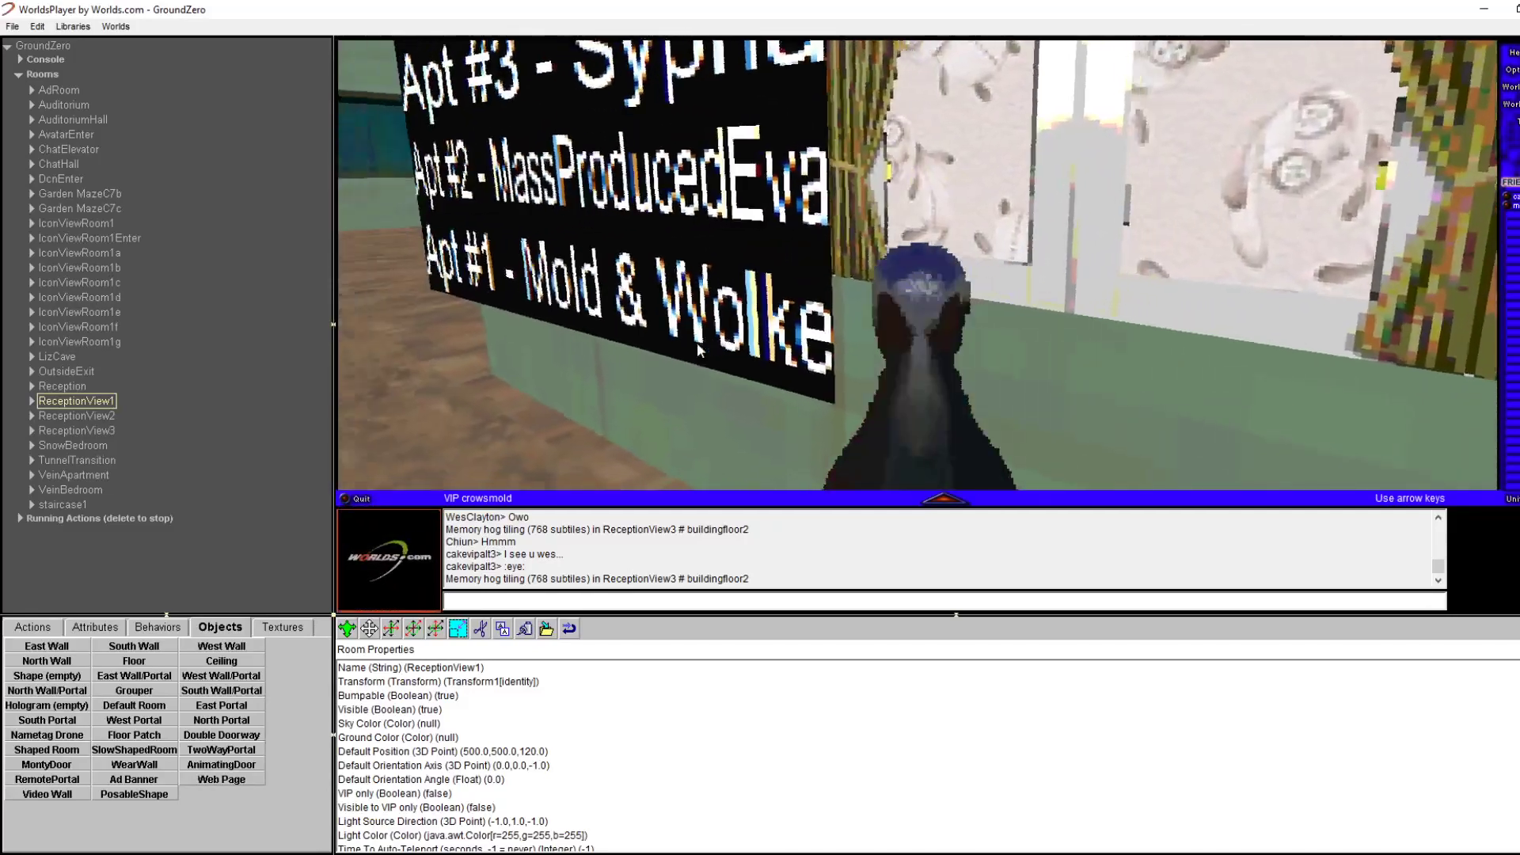
key(Right)
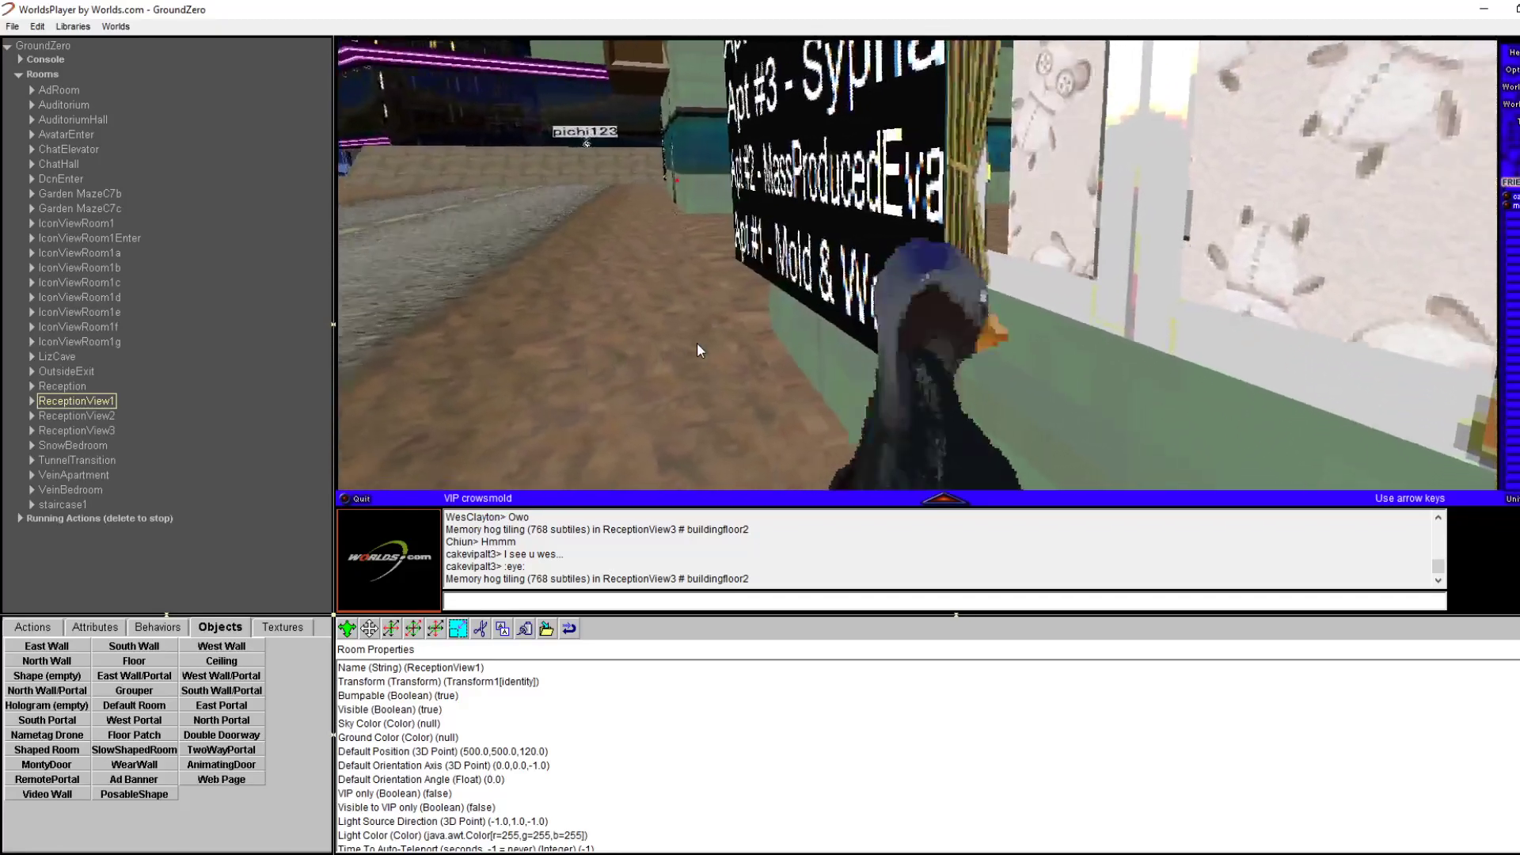
key(Down)
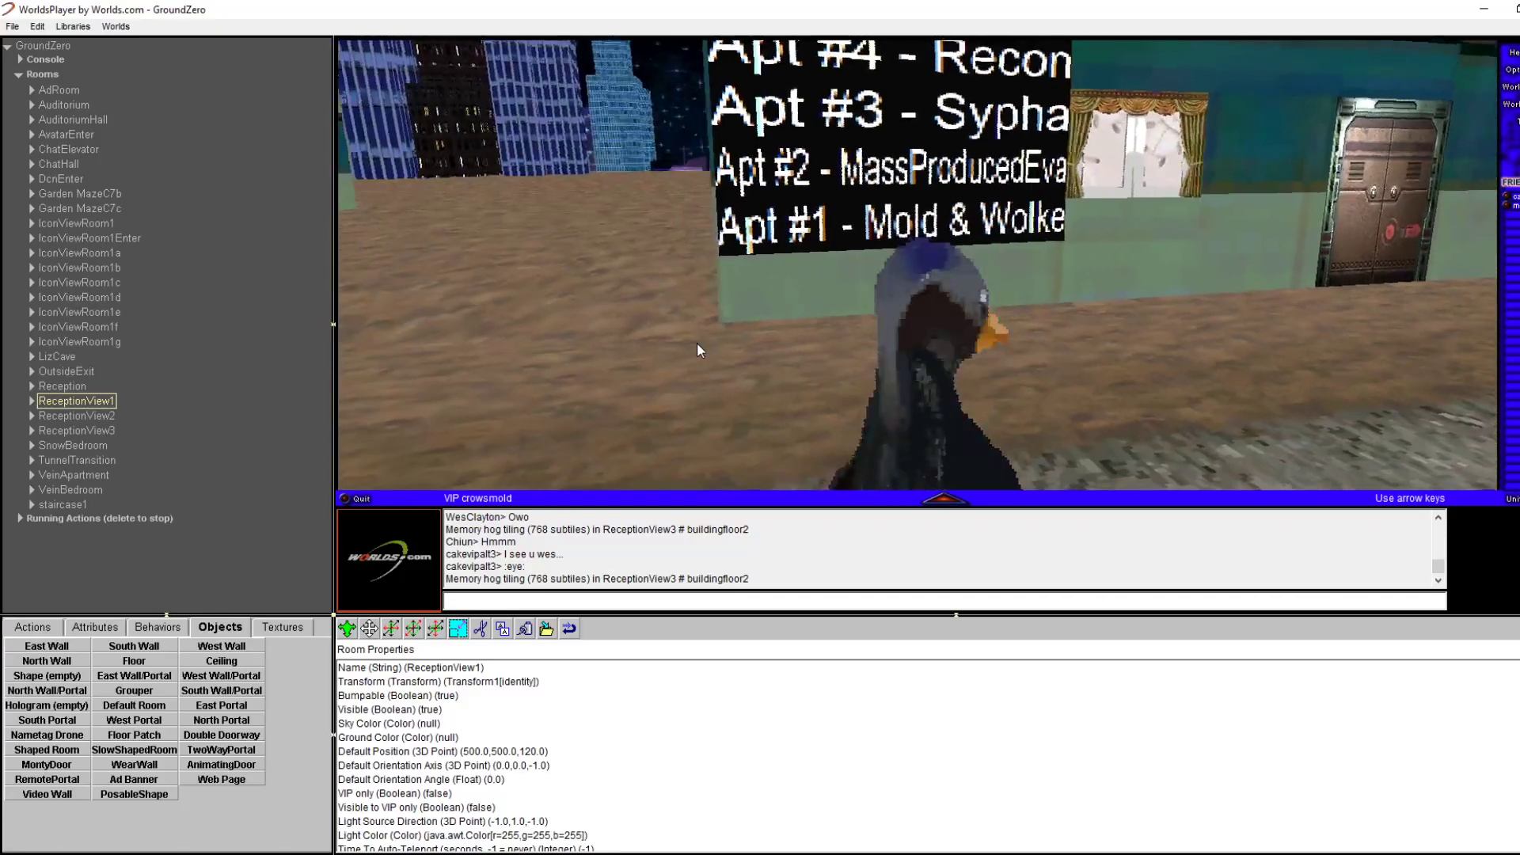
key(Right)
key(Right)
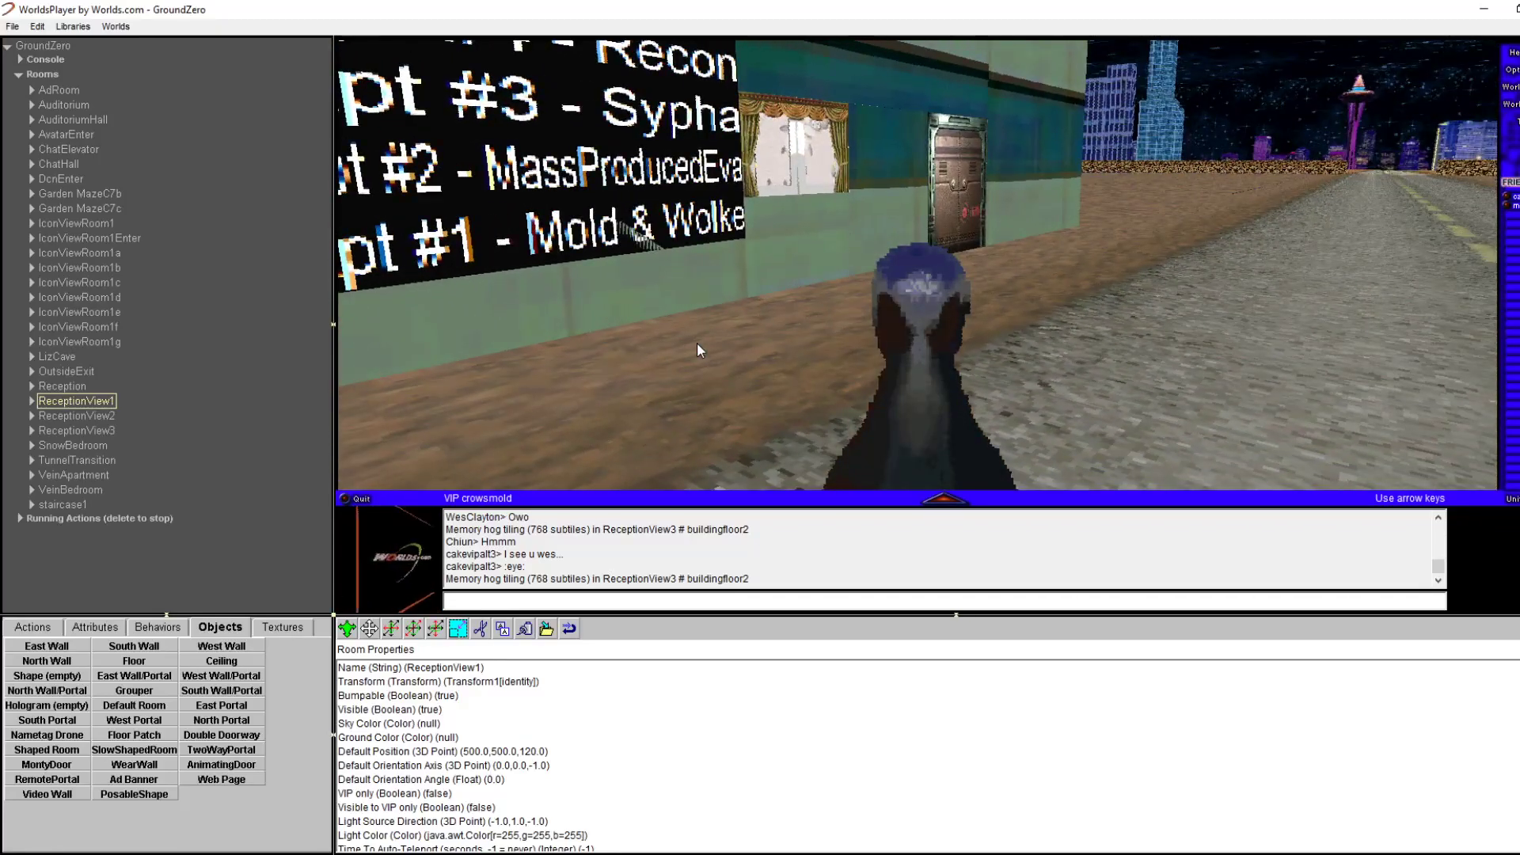